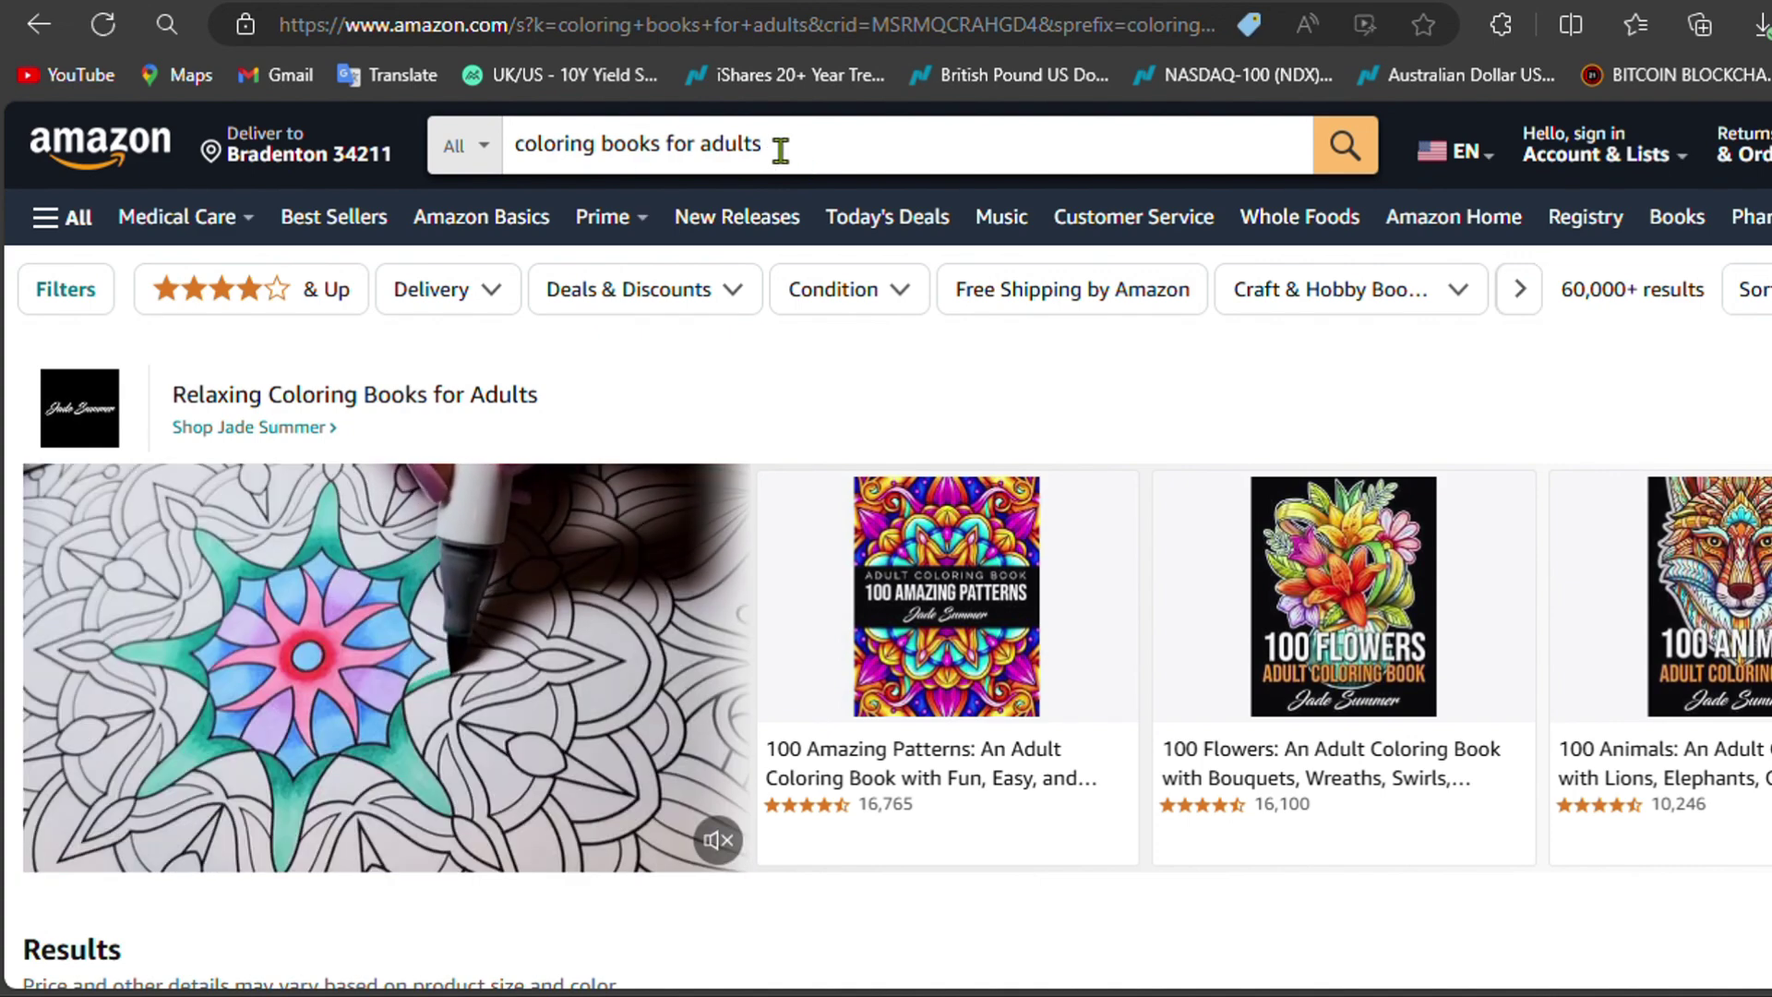
# Step: Examine the covers, ratings and prices of the Amazon results for "coloring books for adults"
pyautogui.scroll(-5, 796, 180)
pyautogui.scroll(-5, 808, 294)
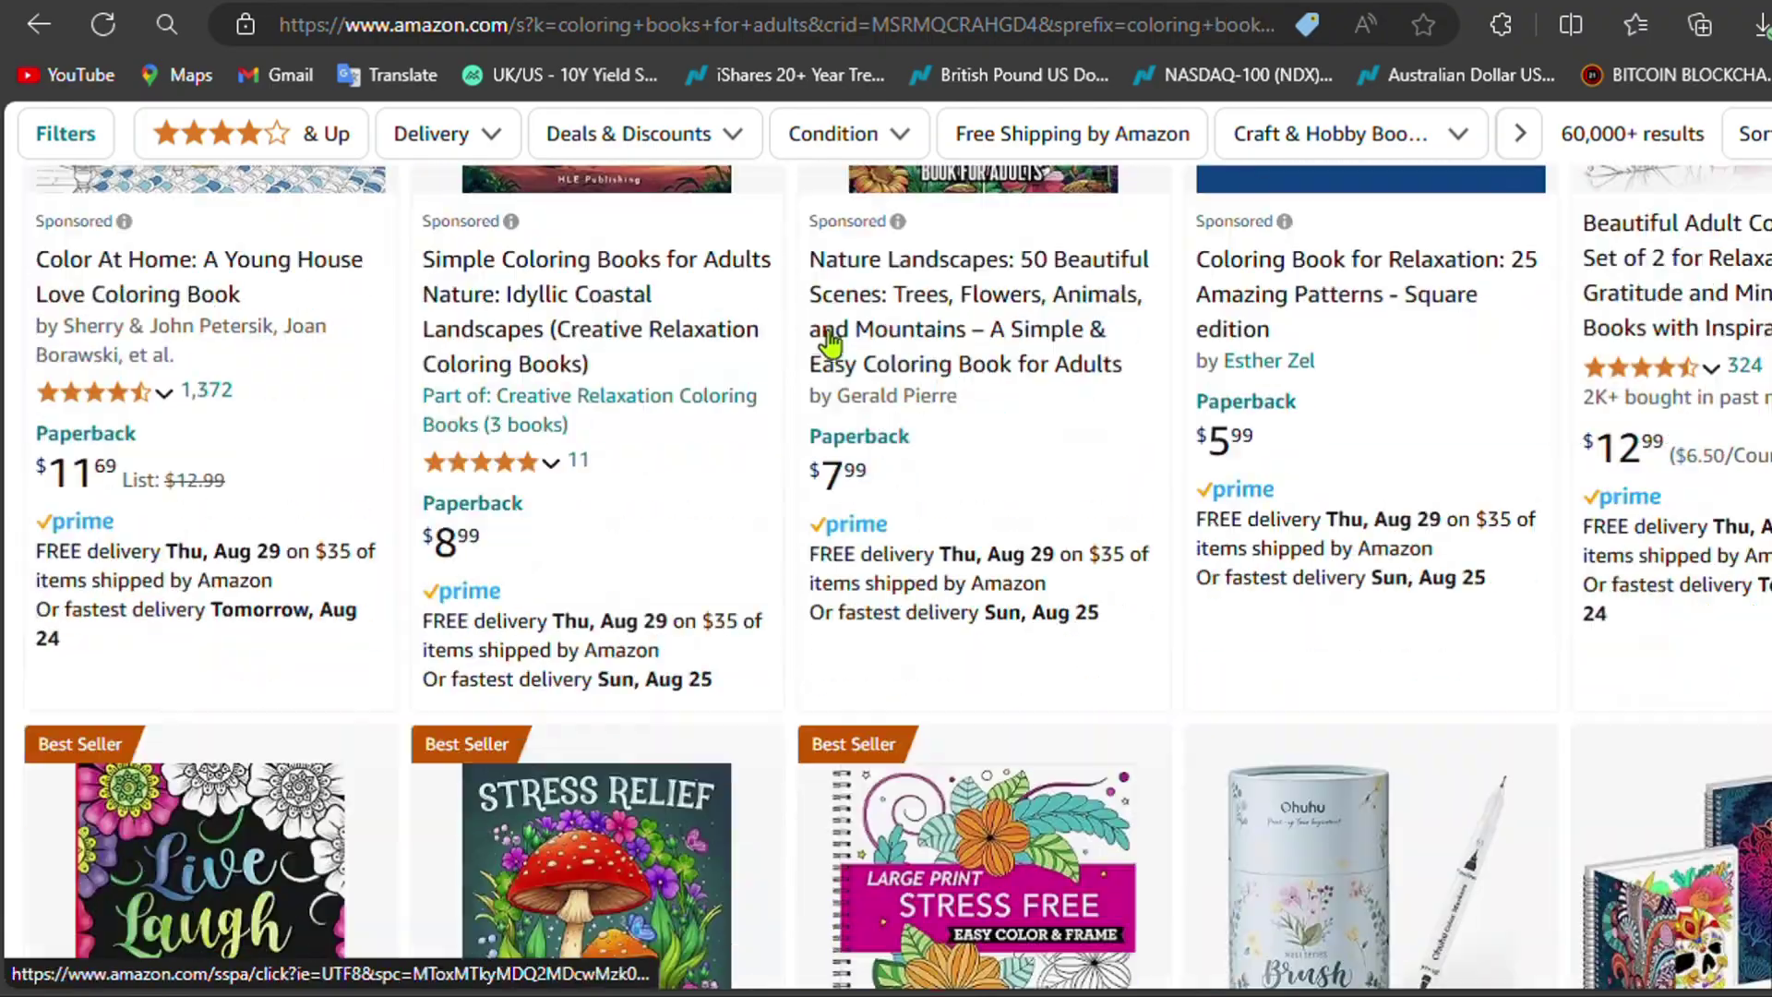
pyautogui.scroll(5, 831, 342)
pyautogui.scroll(-7, 835, 343)
pyautogui.scroll(-4, 836, 344)
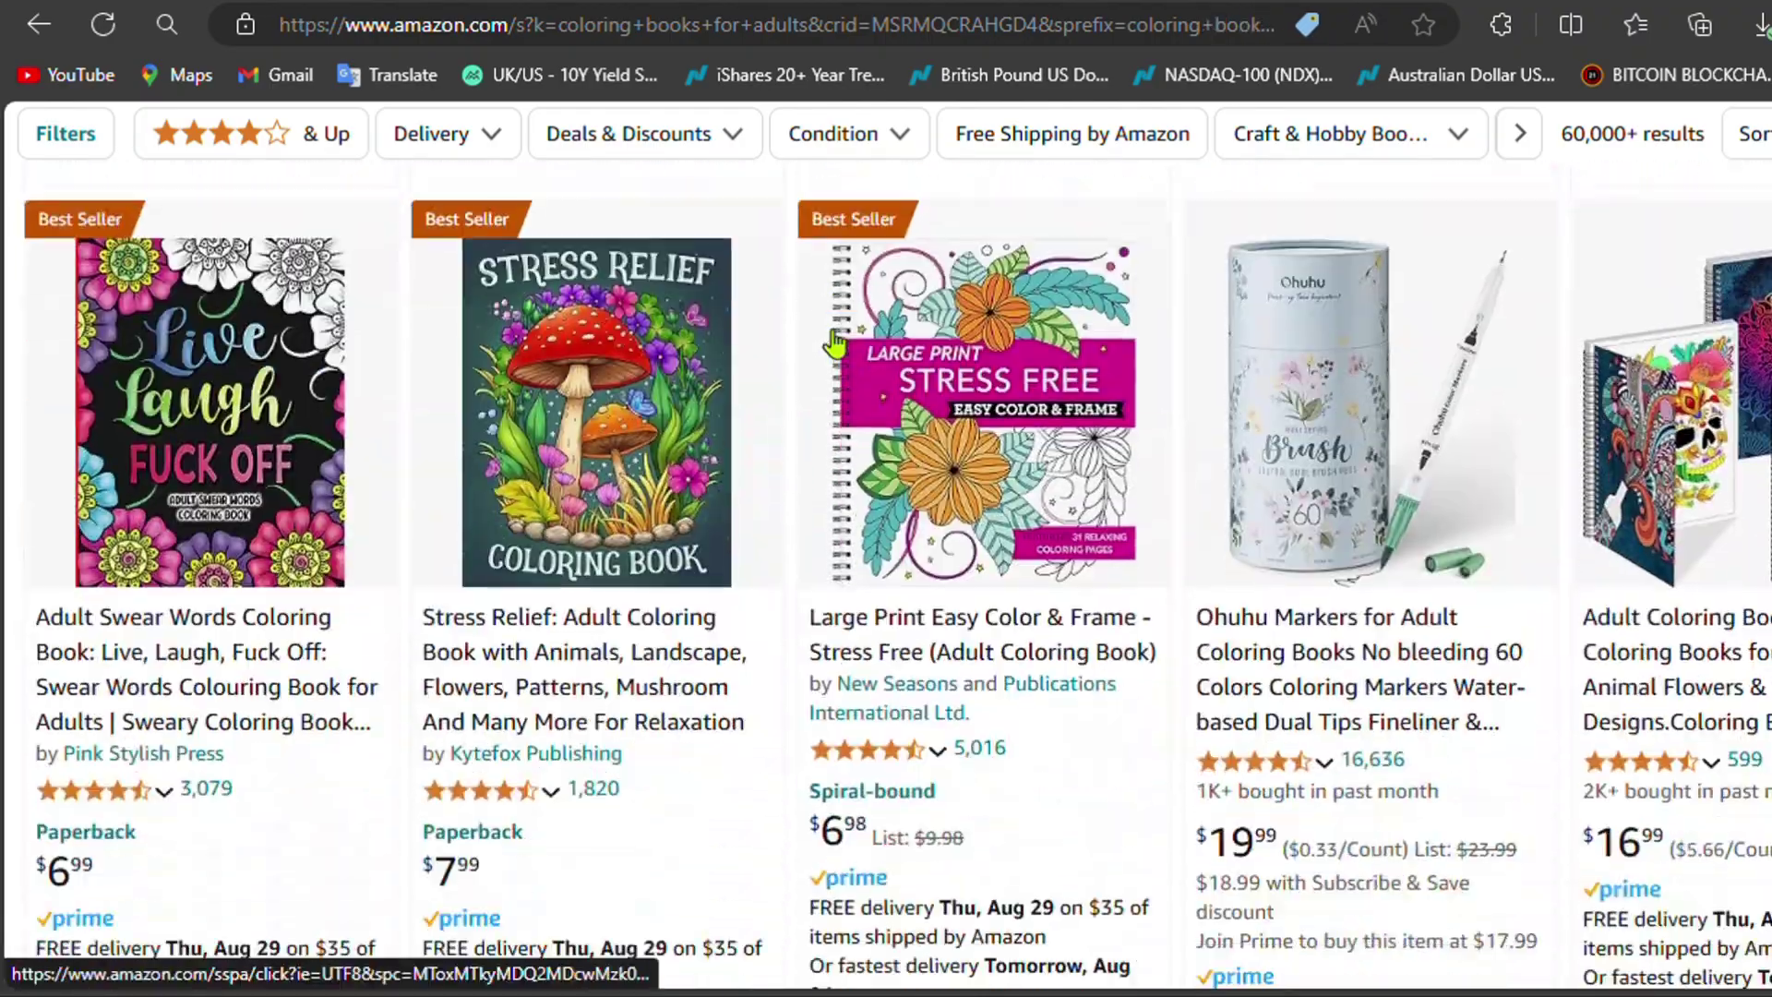
pyautogui.scroll(-12, 835, 344)
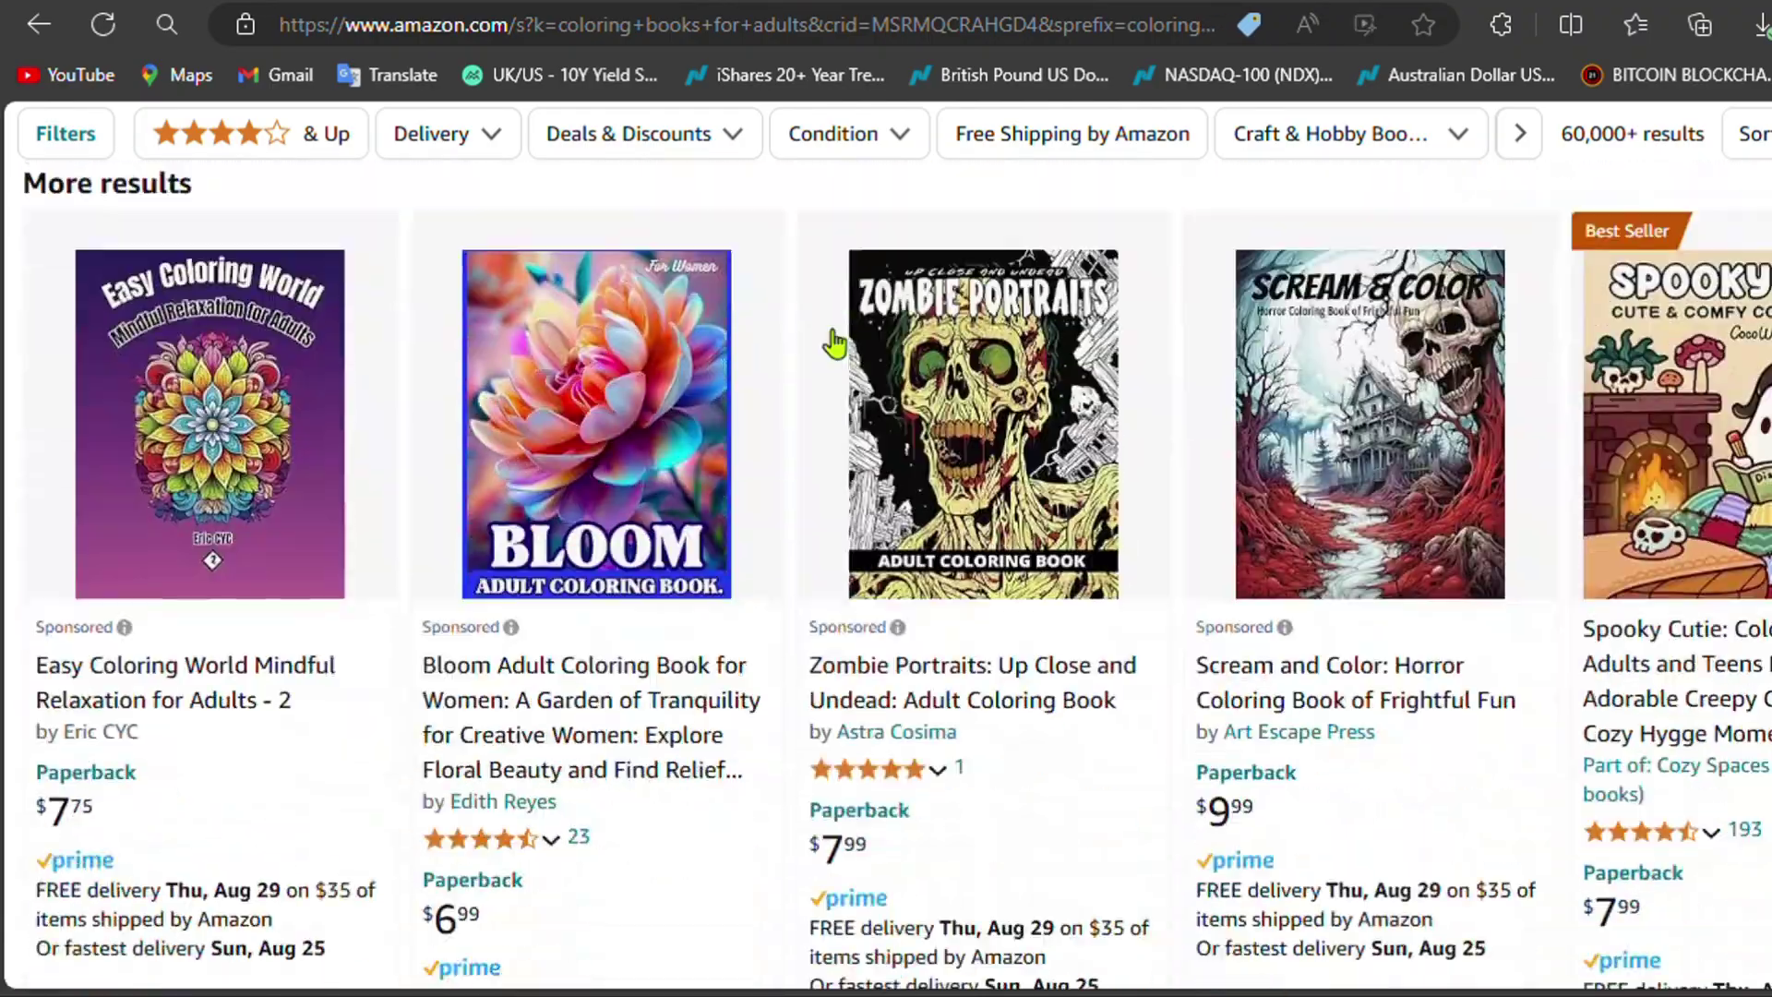
pyautogui.scroll(15, 835, 344)
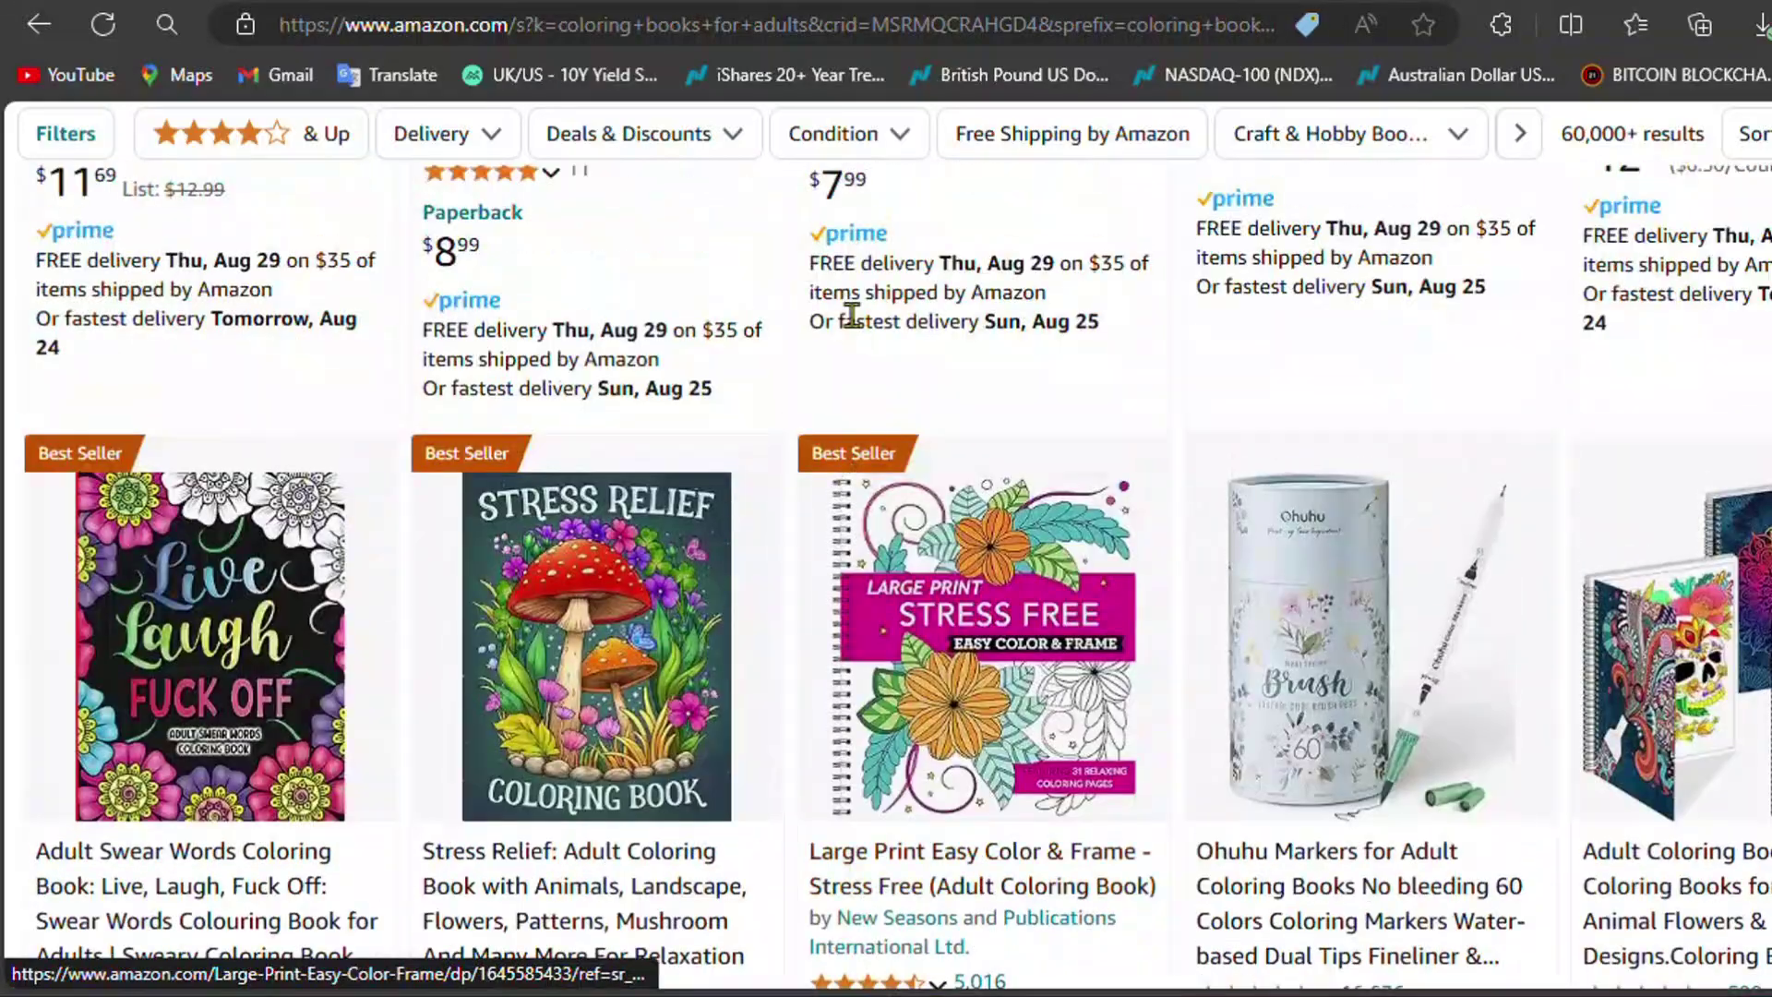
pyautogui.scroll(5, 853, 325)
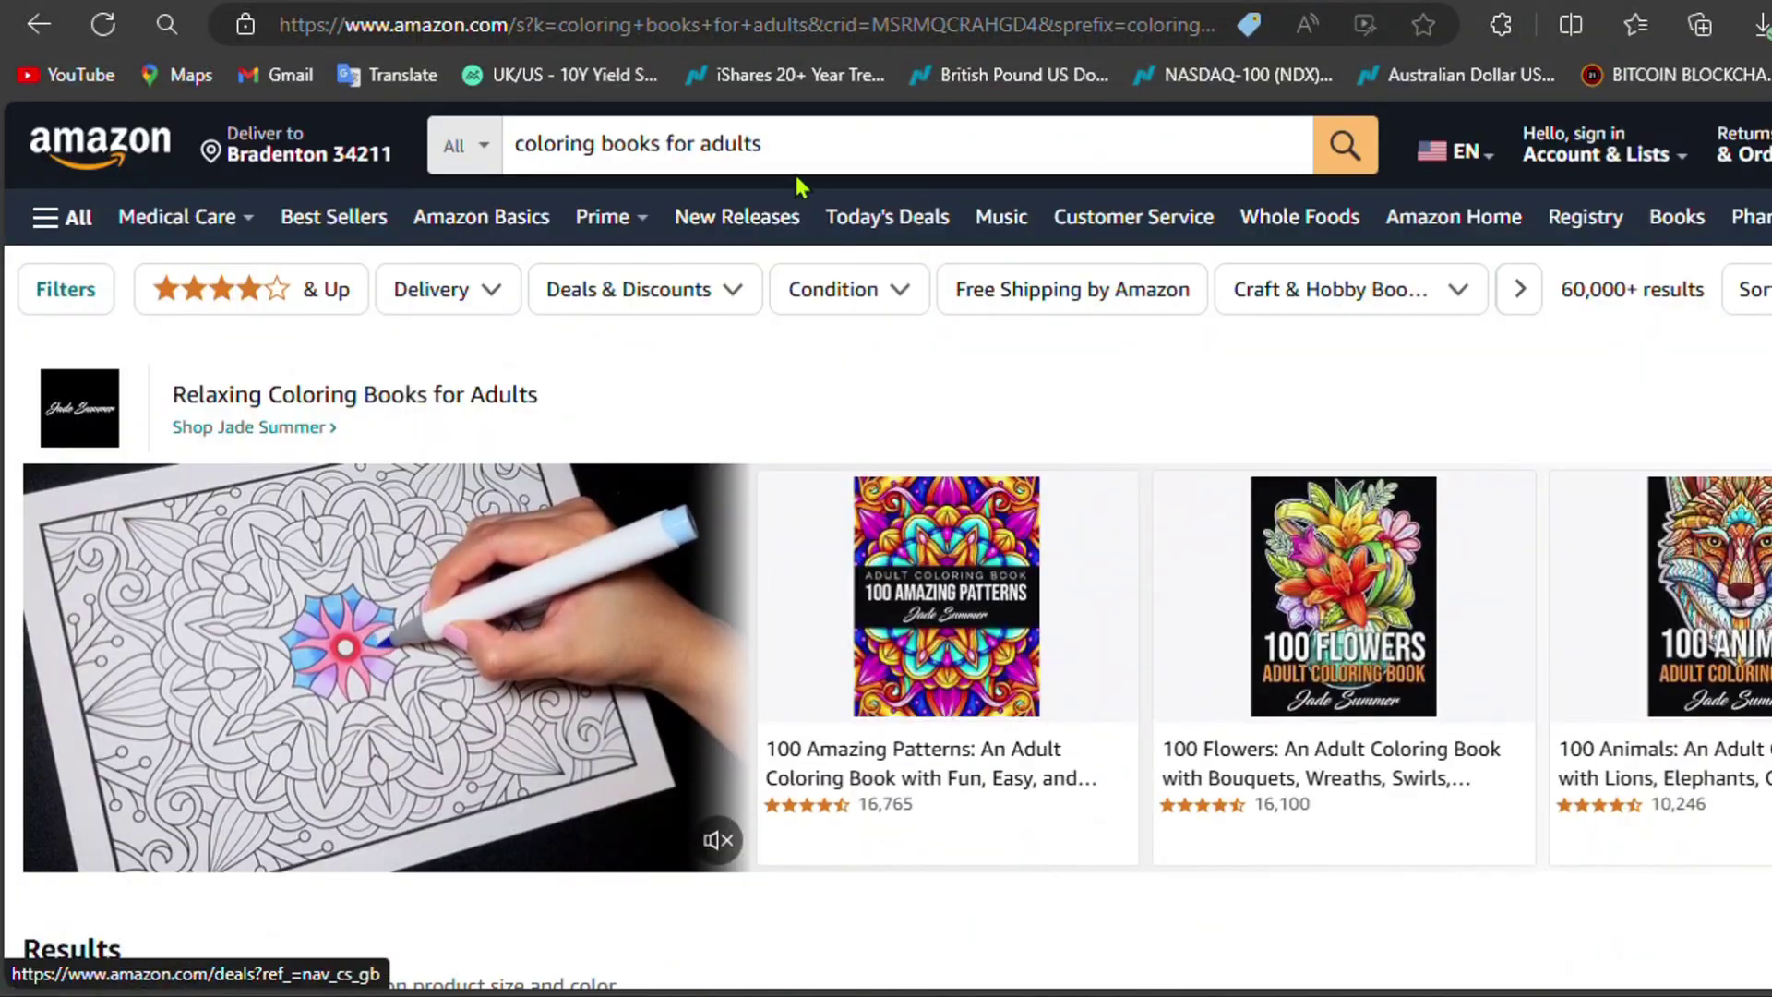
# Step: Search Amazon for "coloring books for adults relaxation" and examine the ratings, prices and best sellers in the results
pyautogui.click(791, 148)
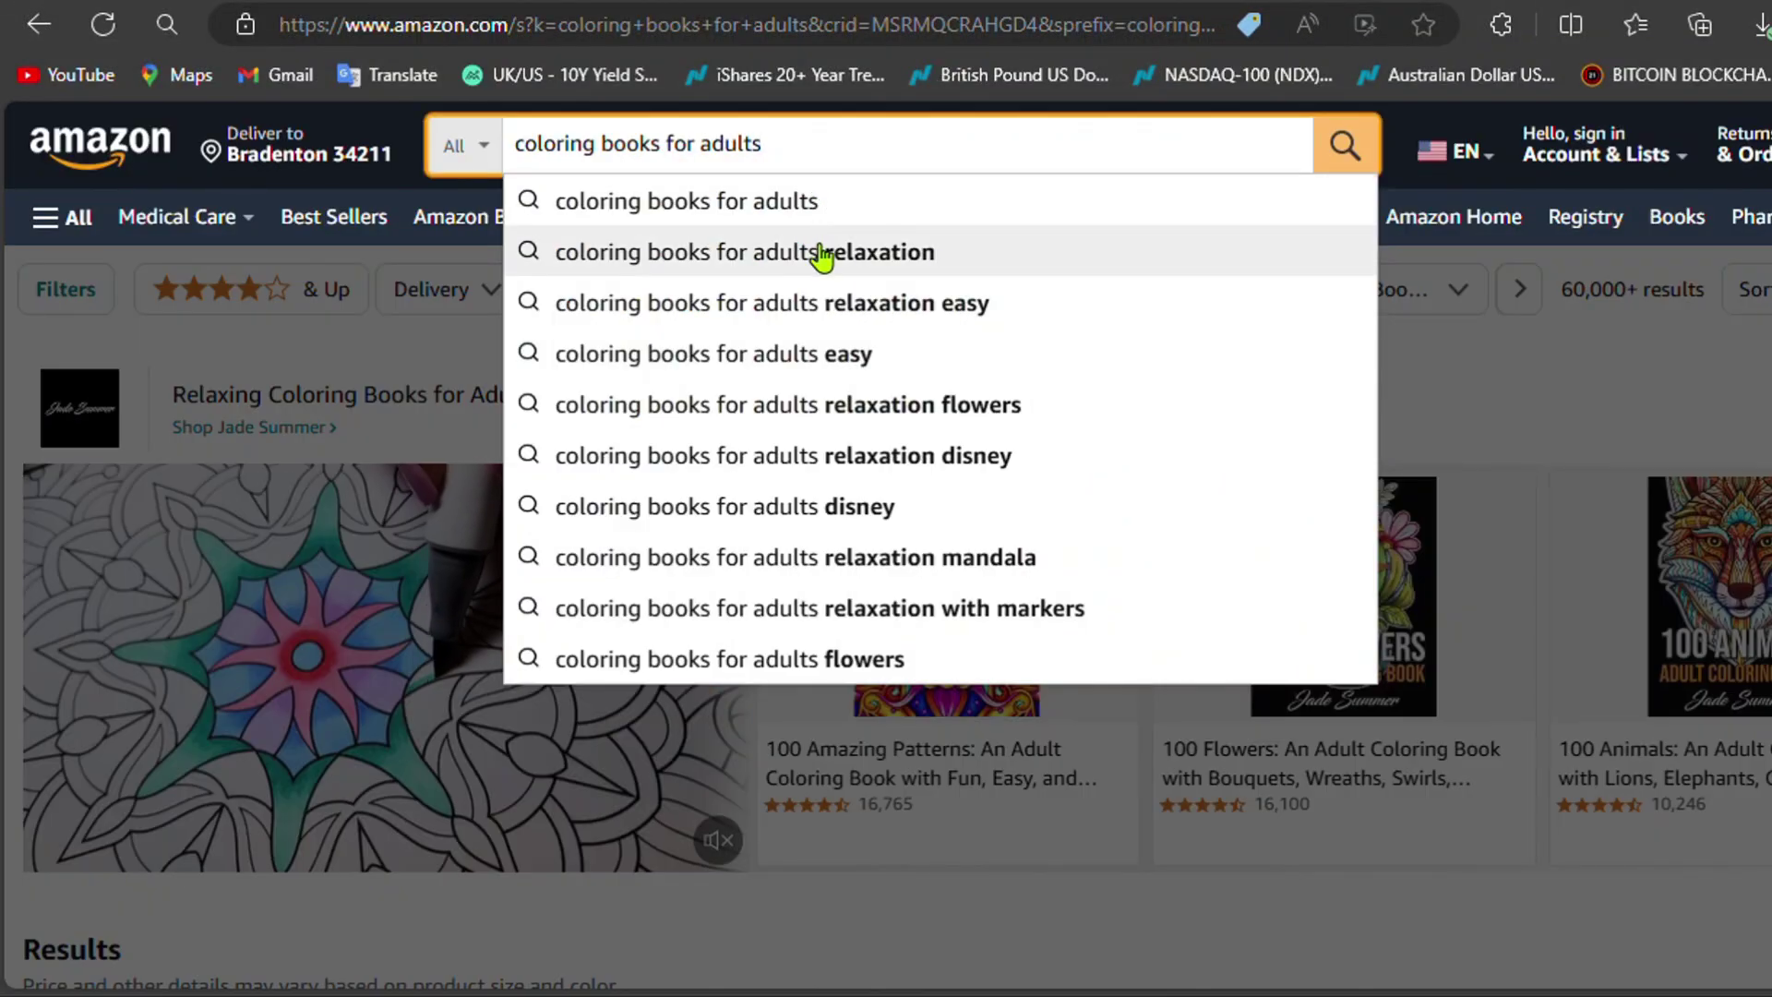
pyautogui.click(820, 253)
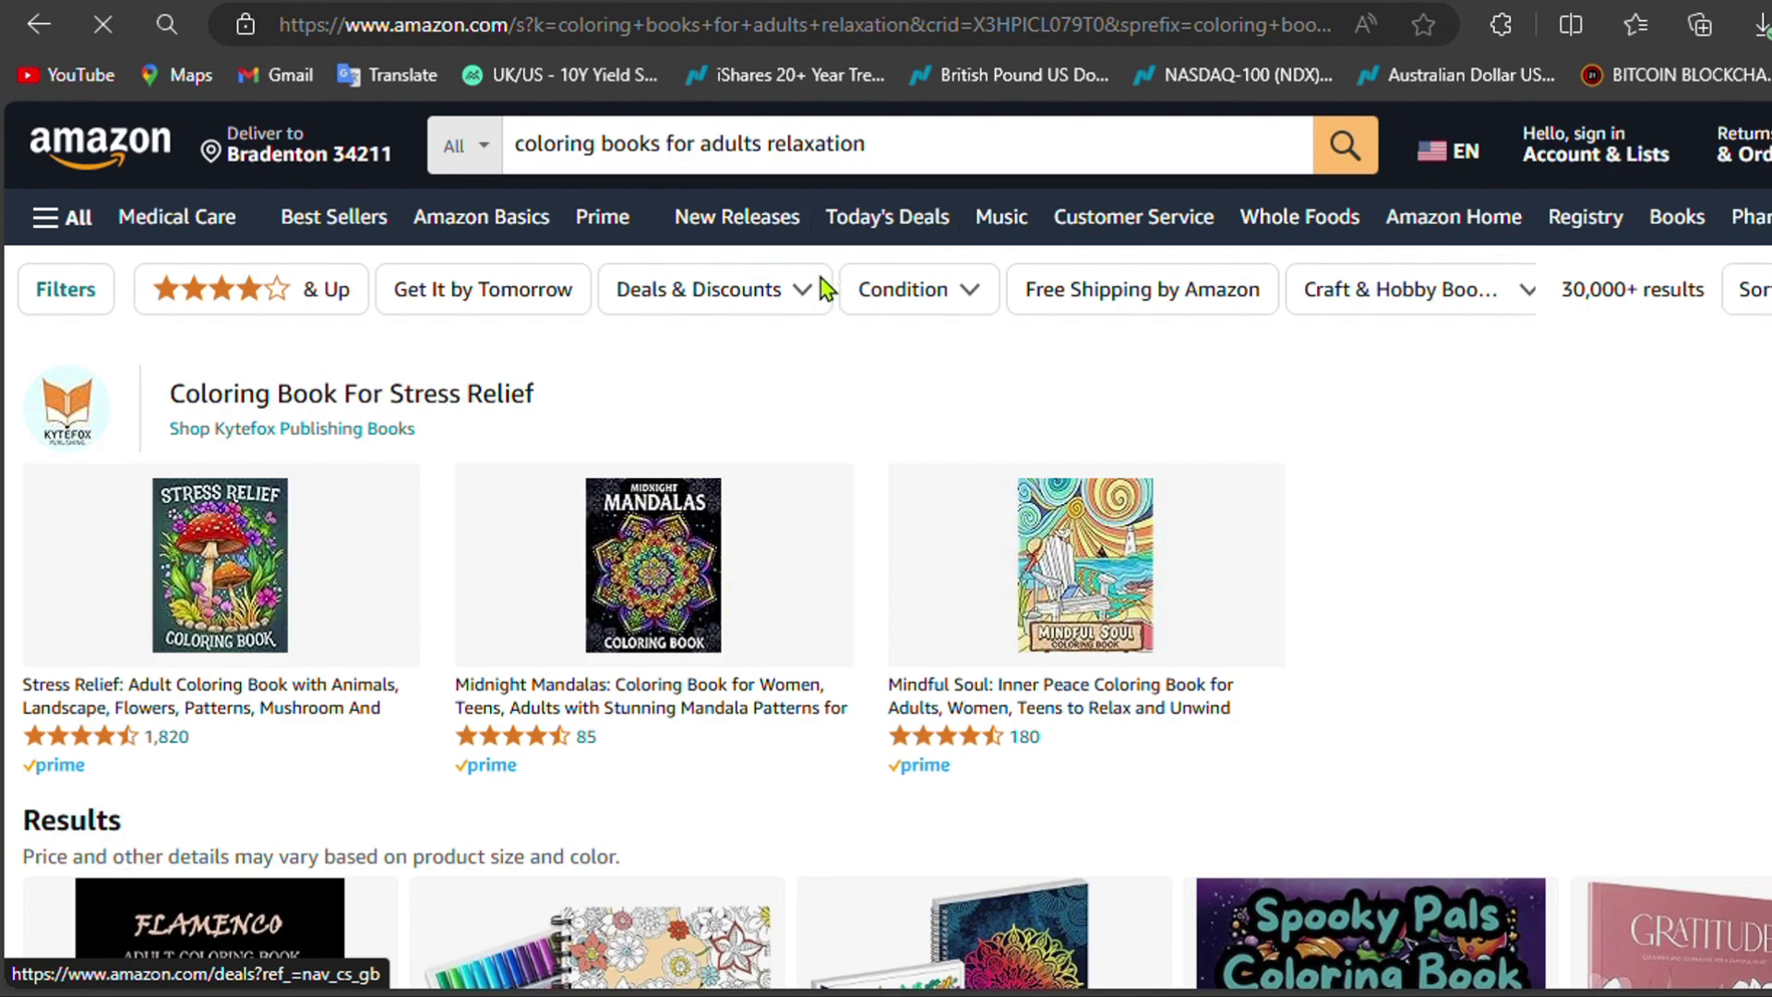
pyautogui.scroll(-4, 872, 375)
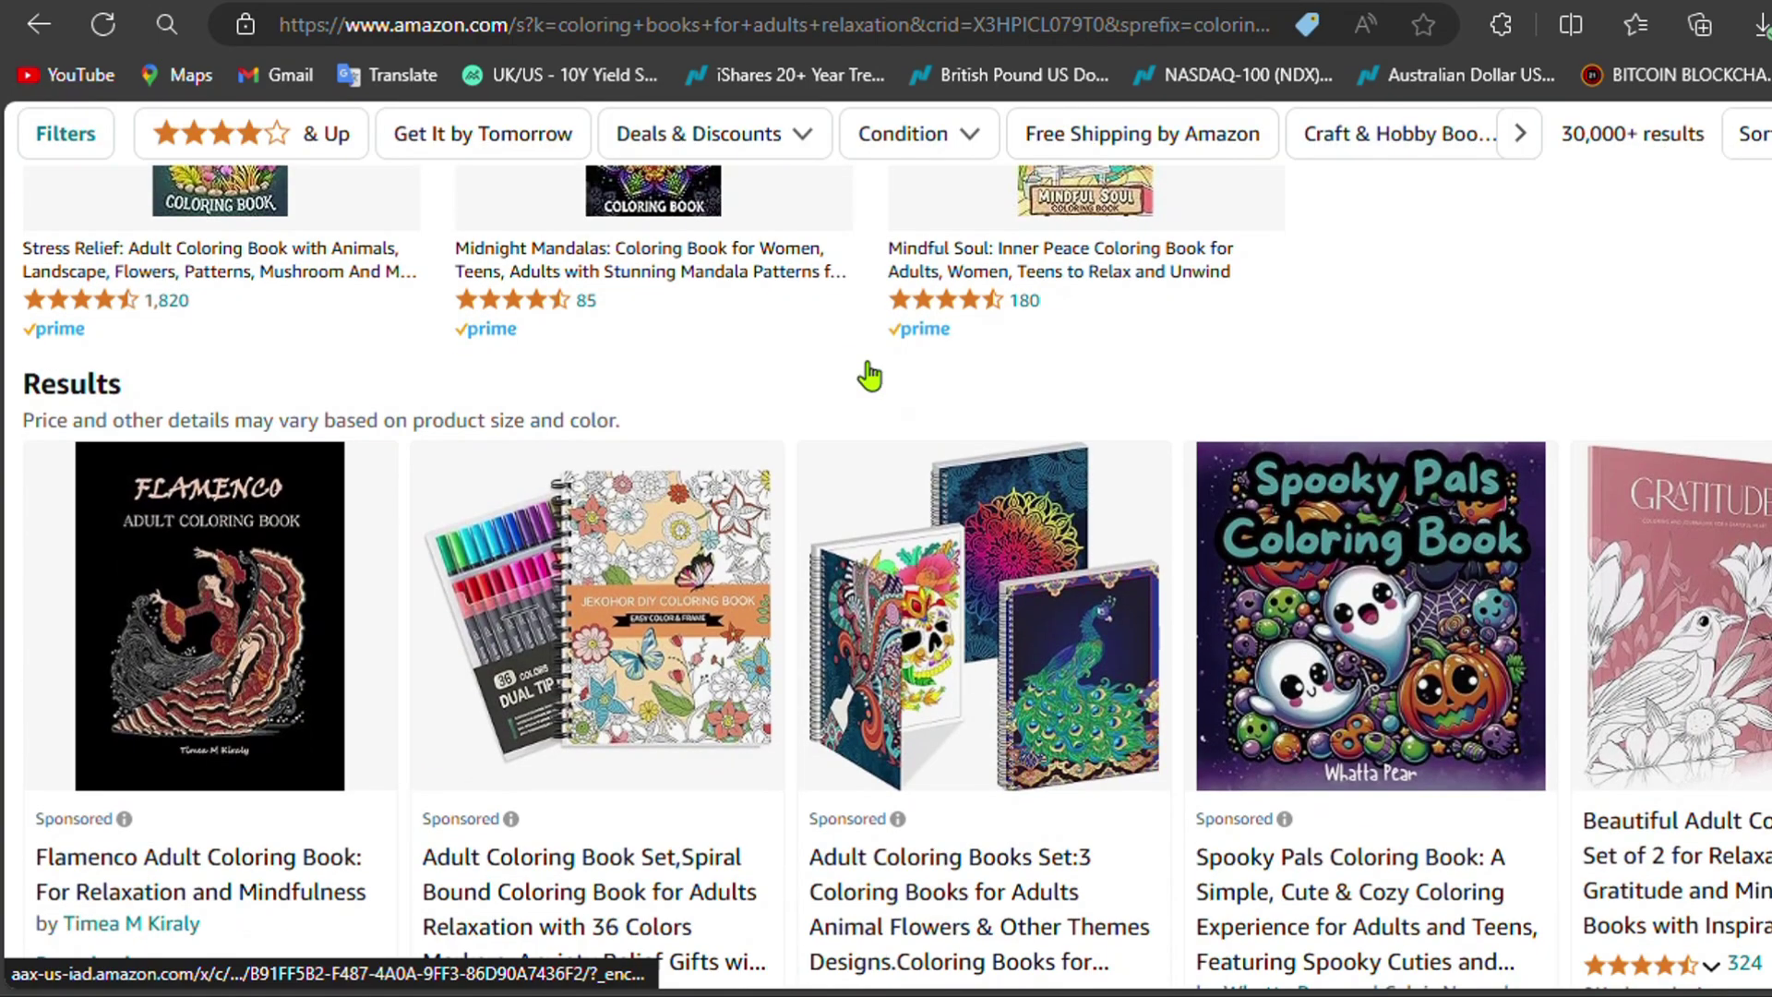
pyautogui.scroll(-3, 870, 375)
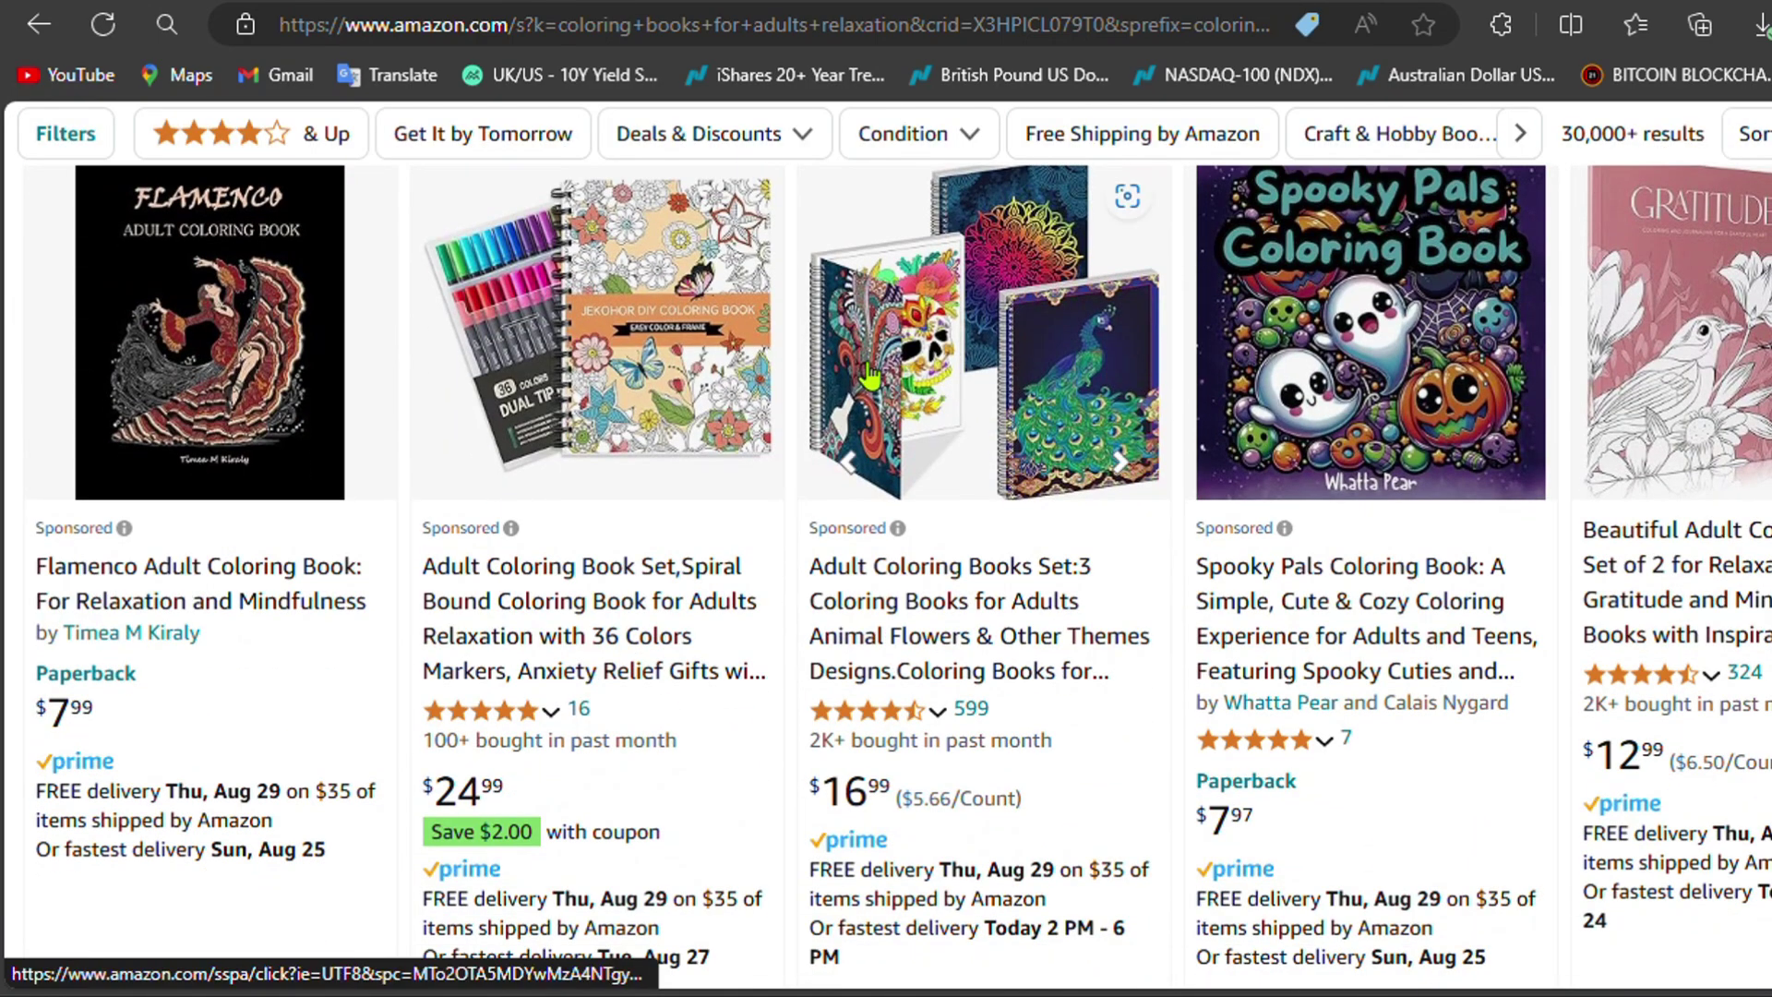
pyautogui.scroll(-6, 870, 374)
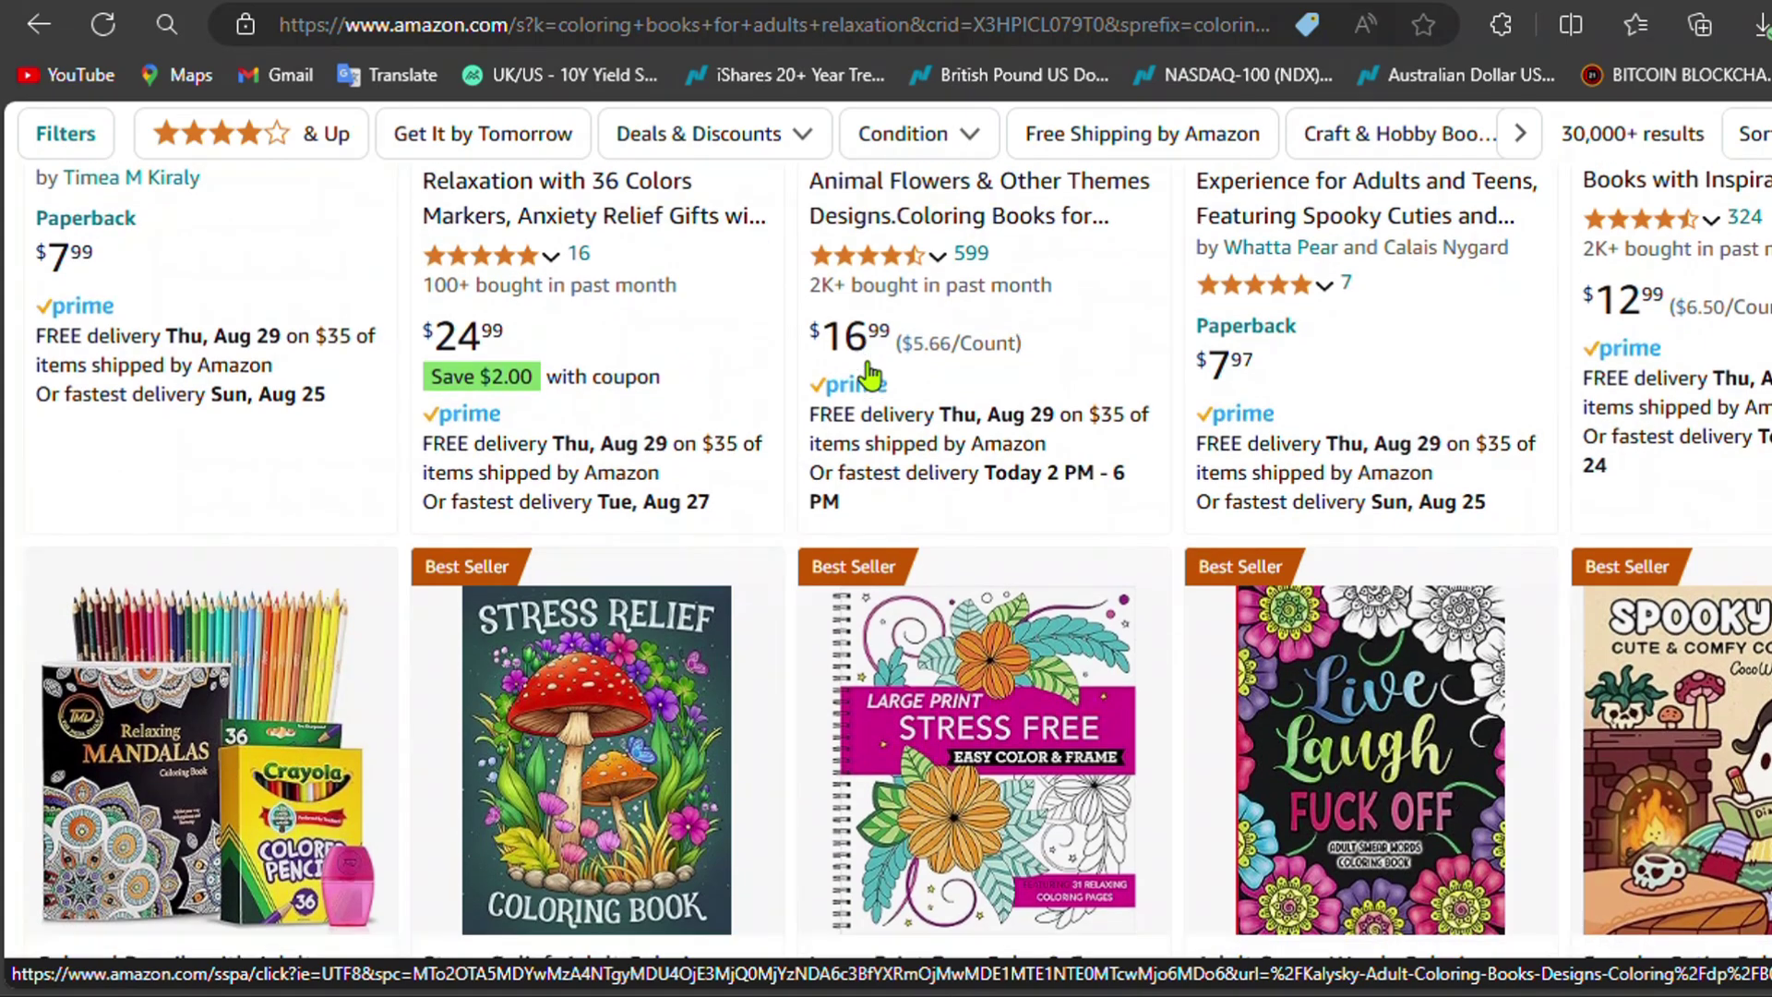
pyautogui.scroll(10, 872, 375)
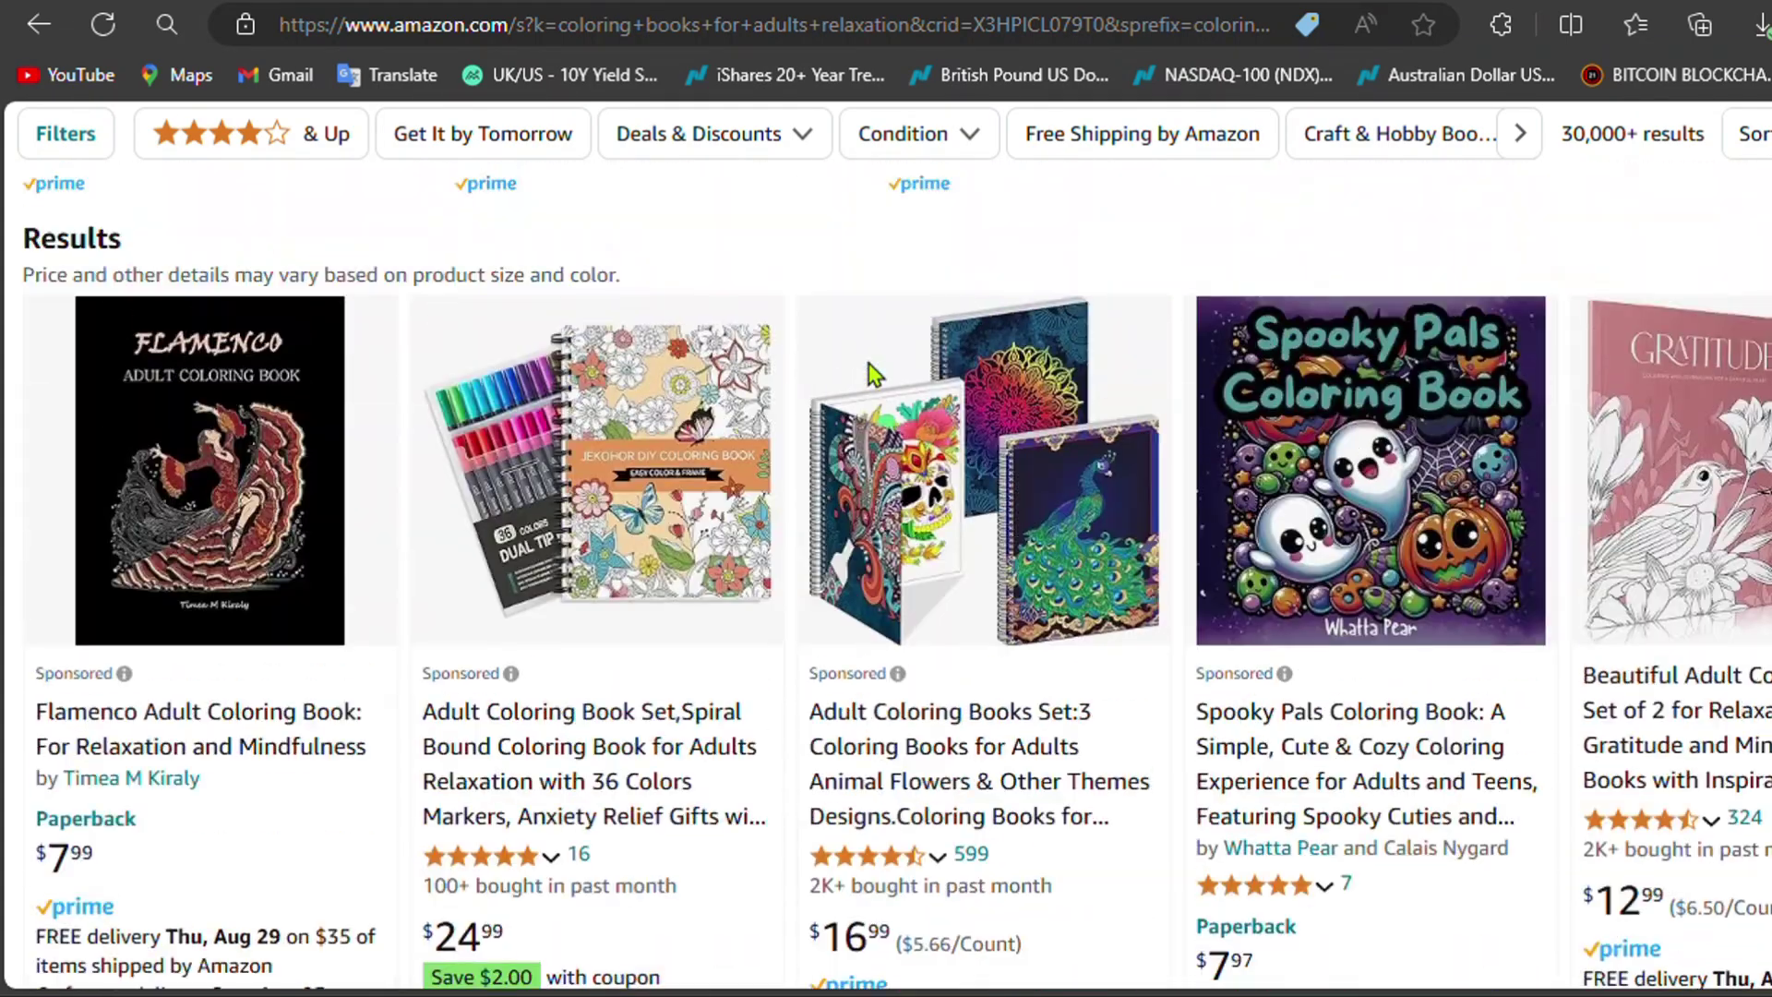
pyautogui.scroll(-7, 870, 375)
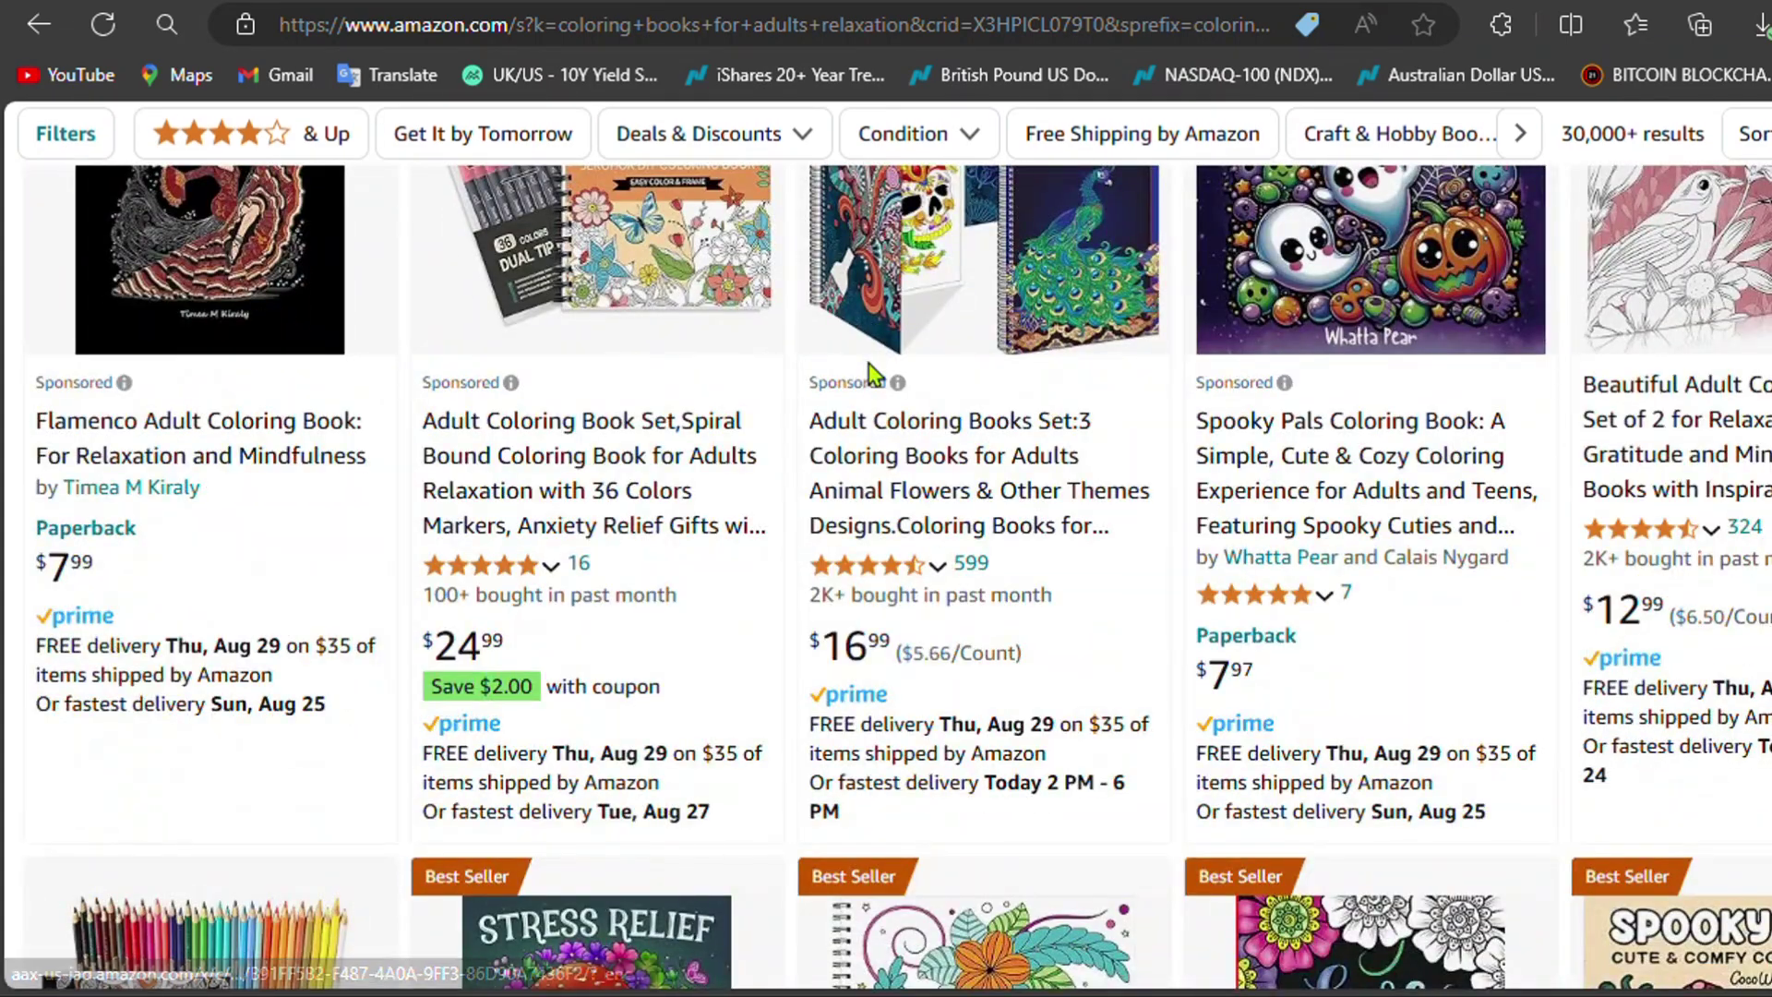
pyautogui.scroll(-11, 870, 375)
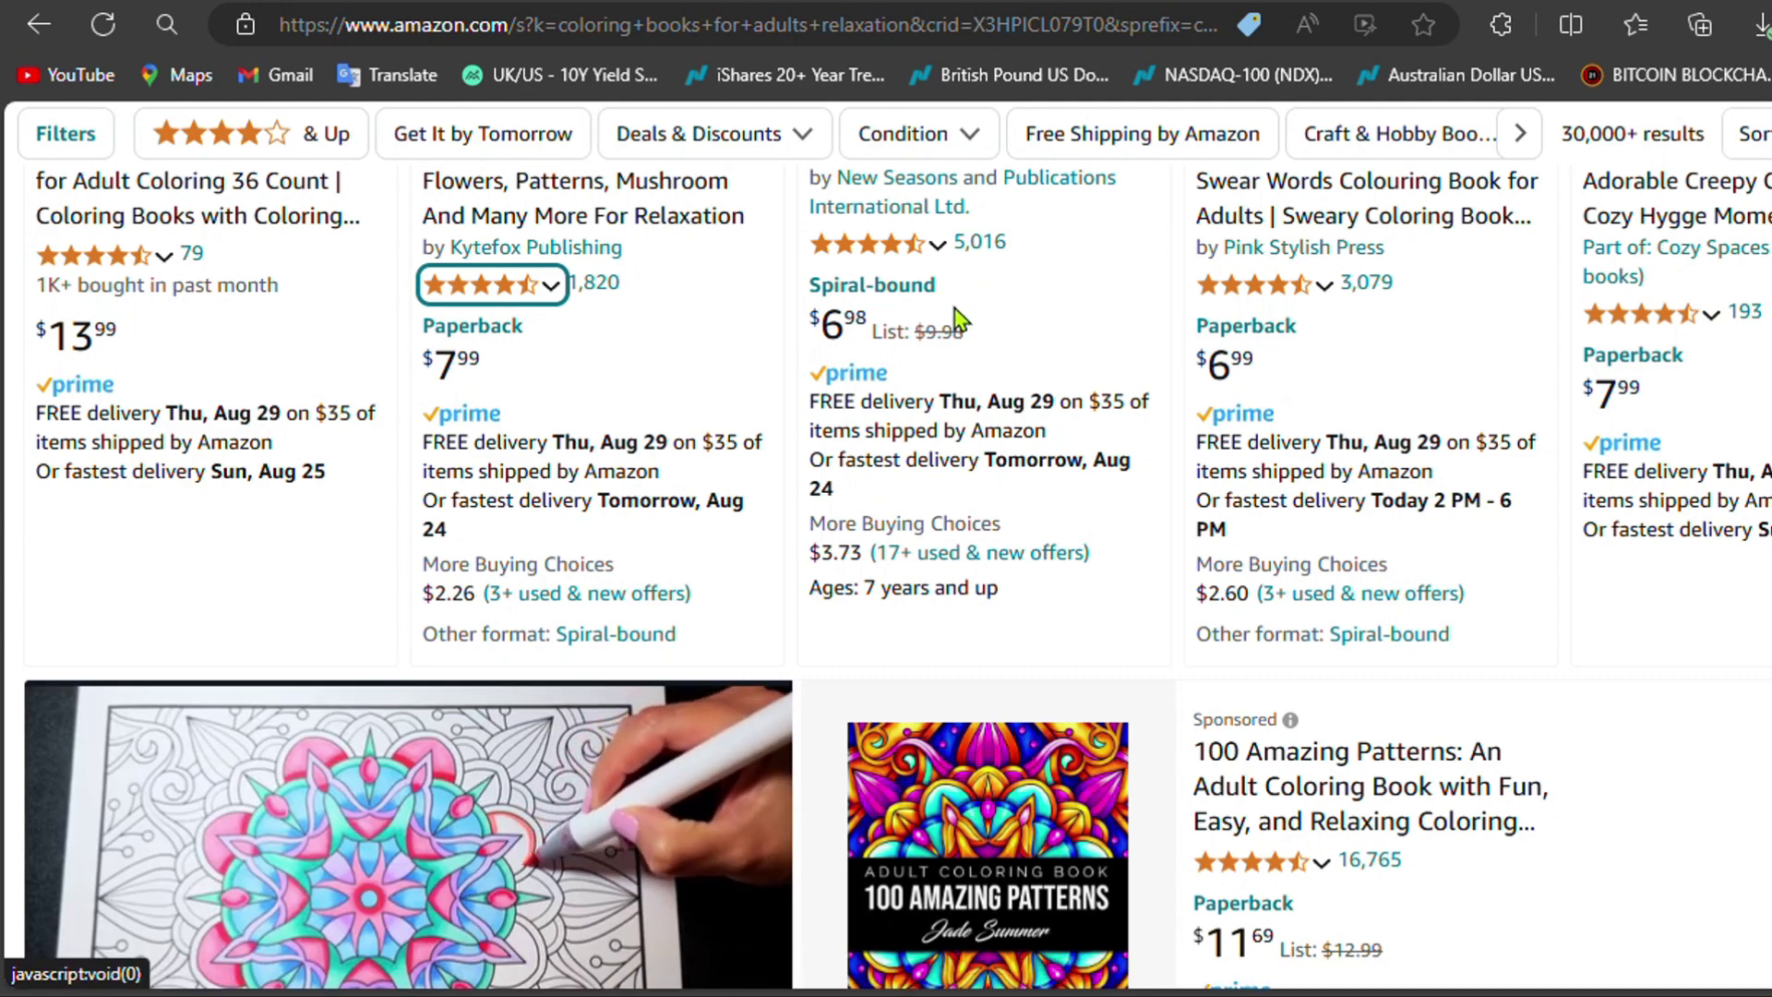
pyautogui.scroll(-2, 960, 323)
pyautogui.scroll(-6, 960, 323)
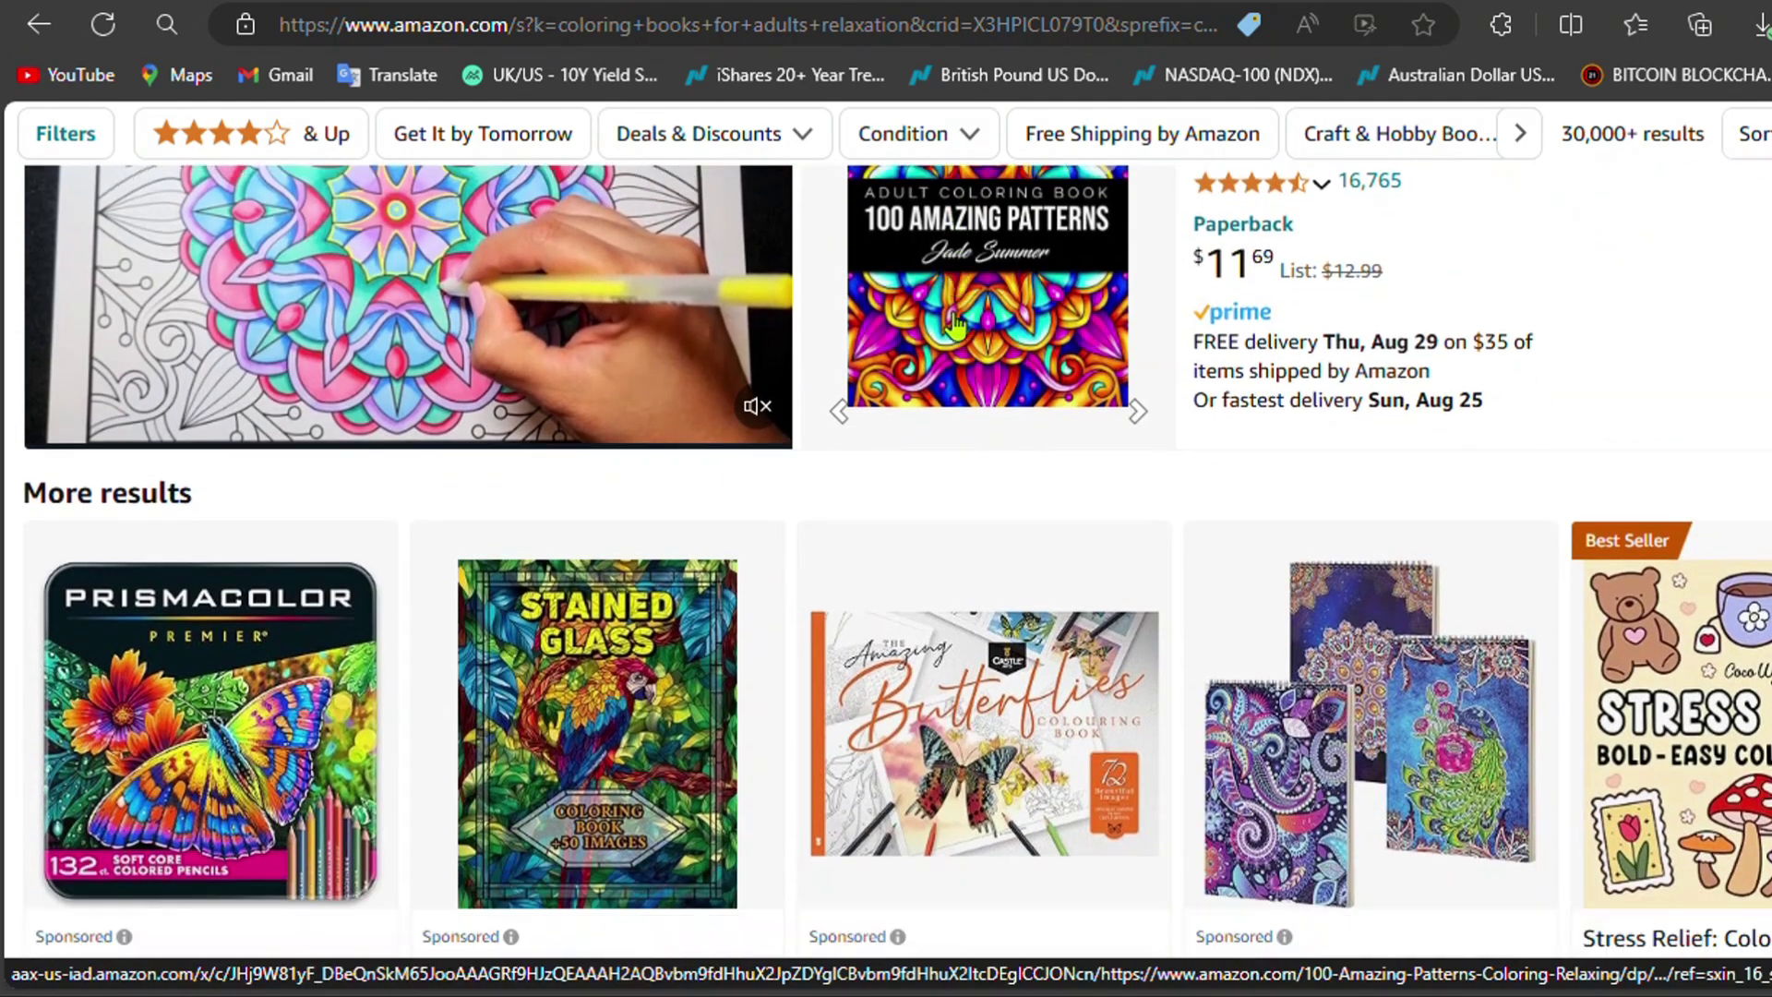
pyautogui.scroll(-1, 960, 323)
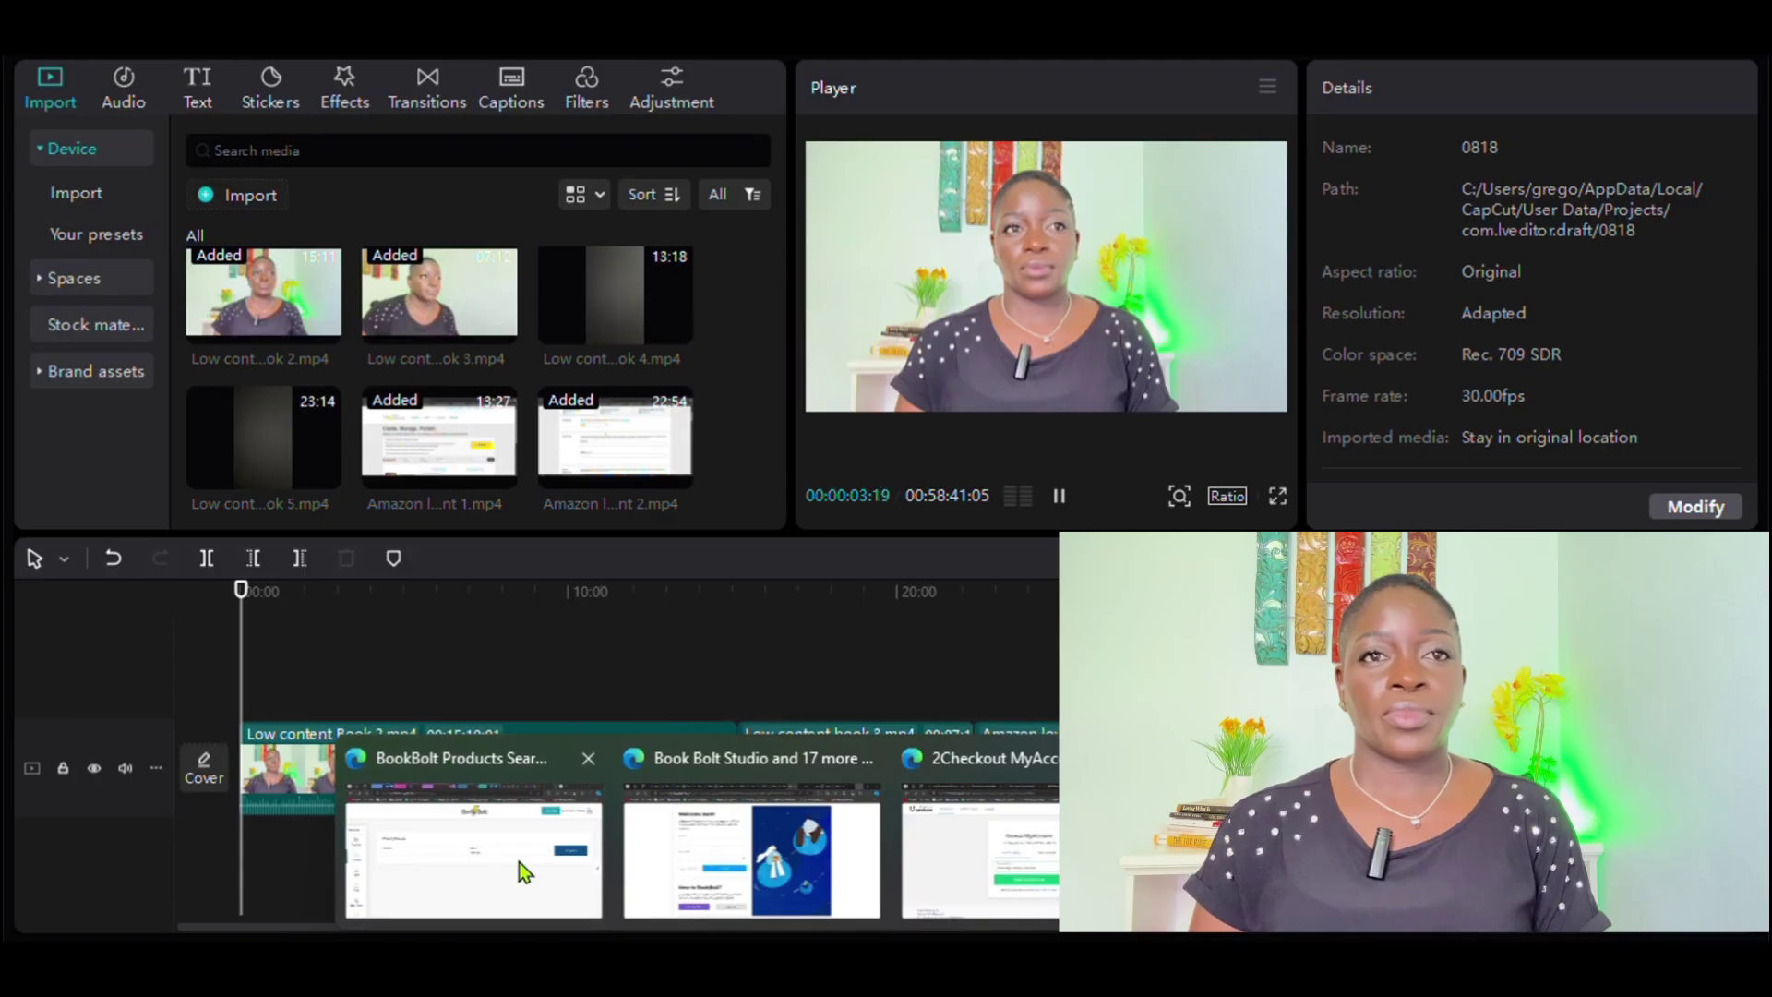
# Step: Switch to the BookBolt product search window and open the Cloud tool from the Research tools
pyautogui.click(519, 862)
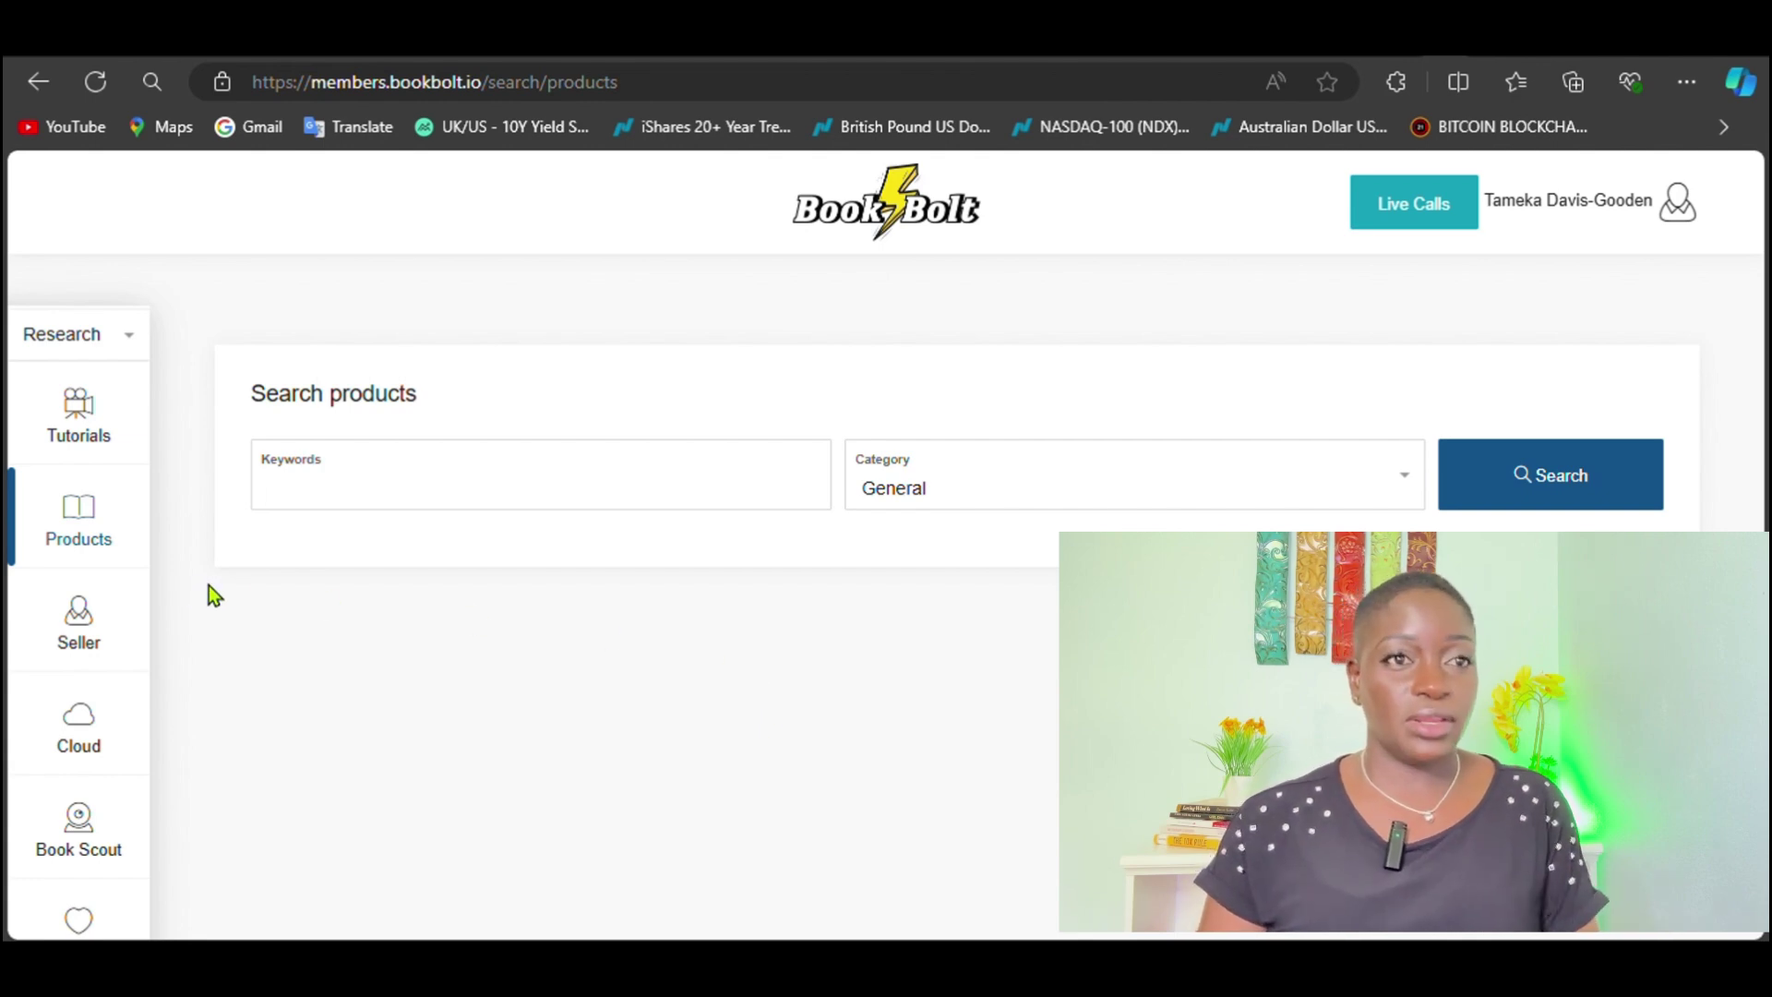
pyautogui.click(118, 338)
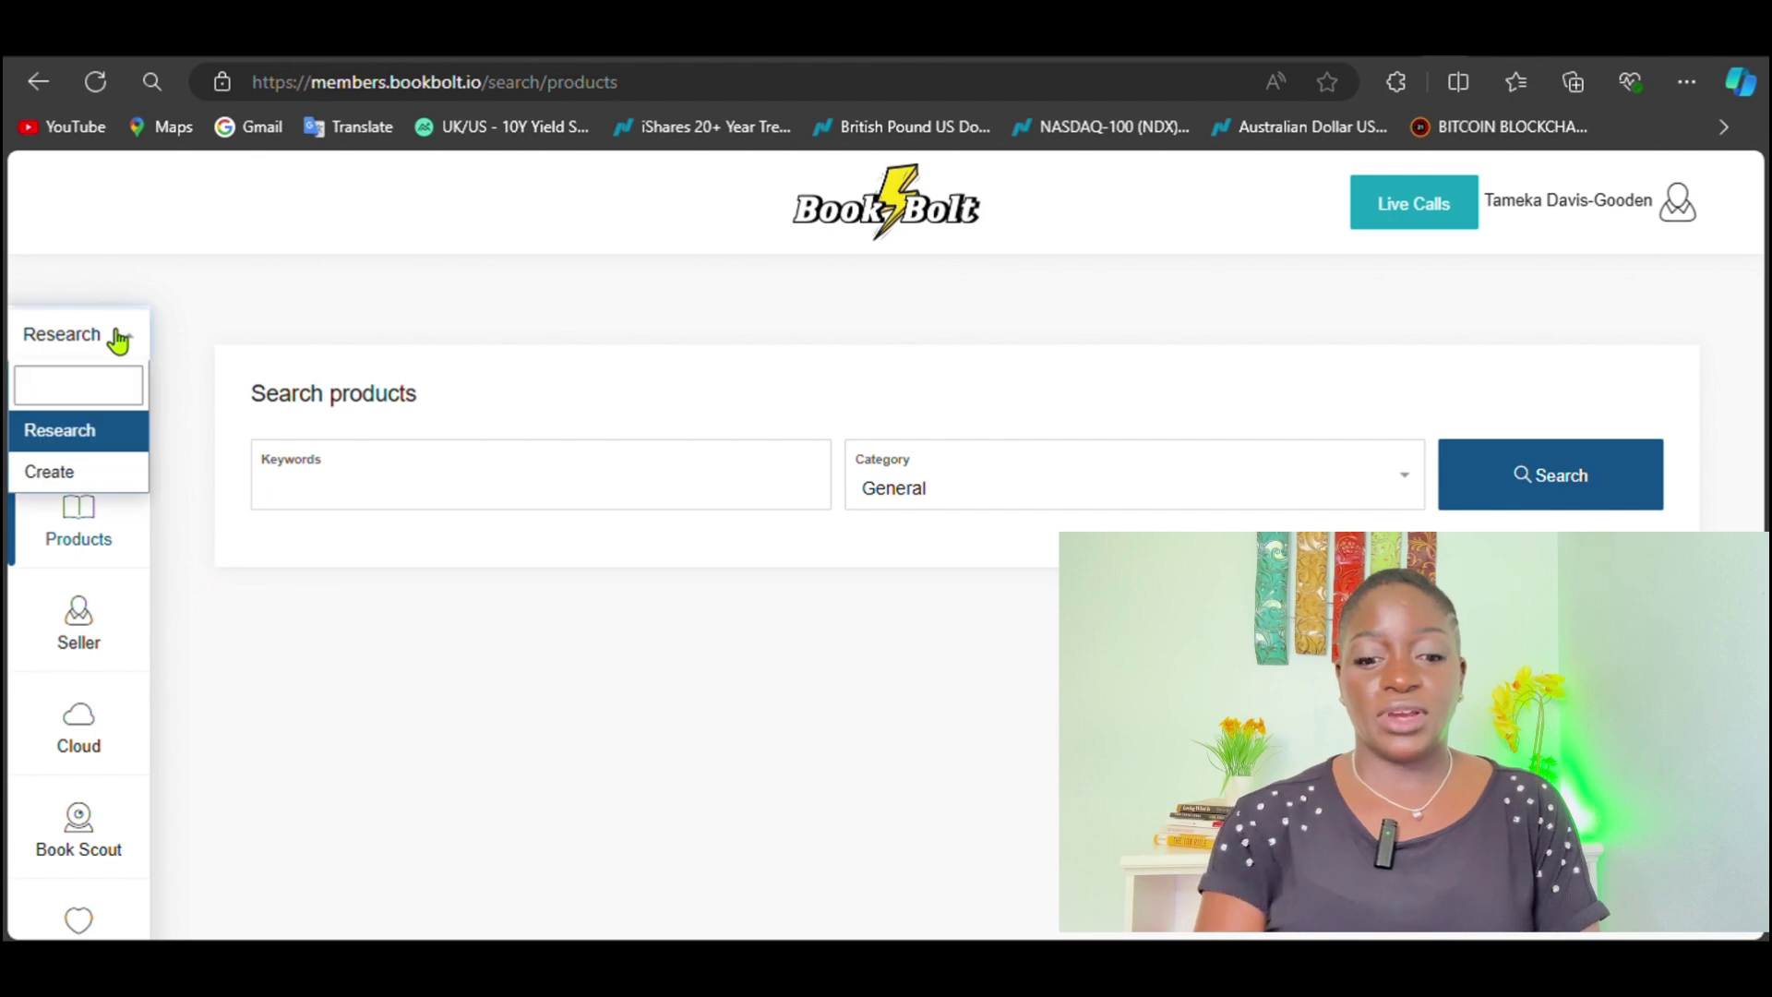
pyautogui.click(55, 434)
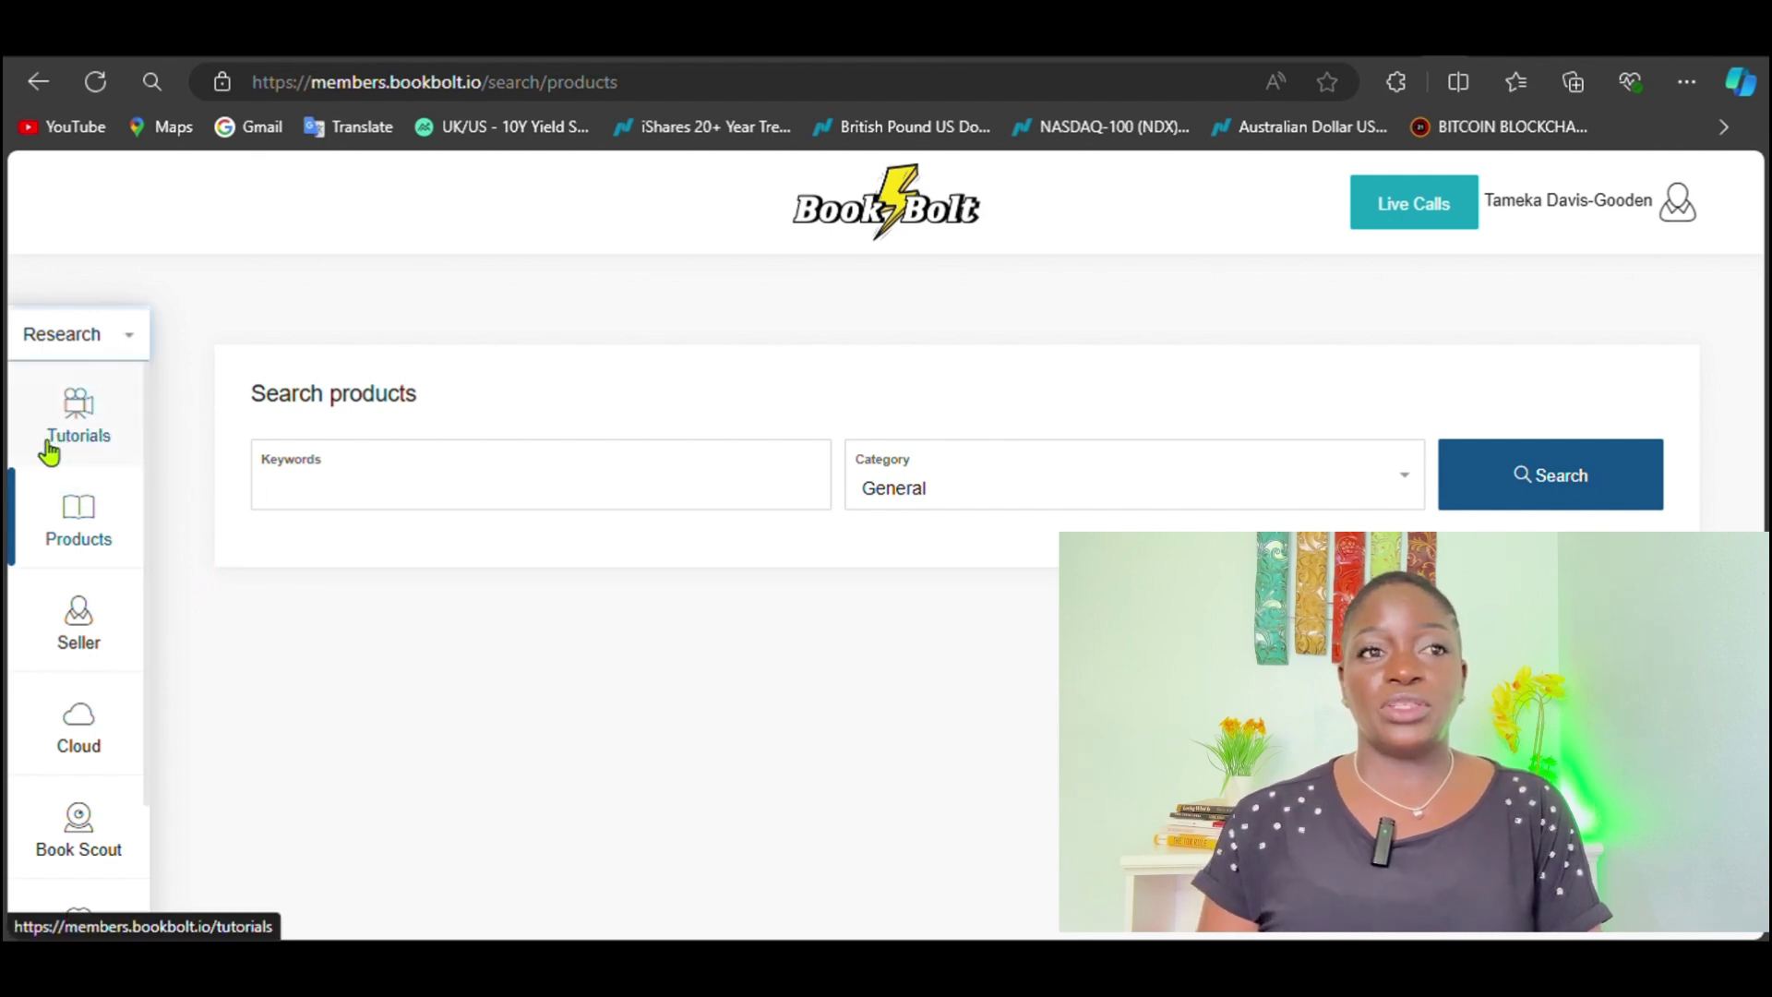
pyautogui.click(88, 741)
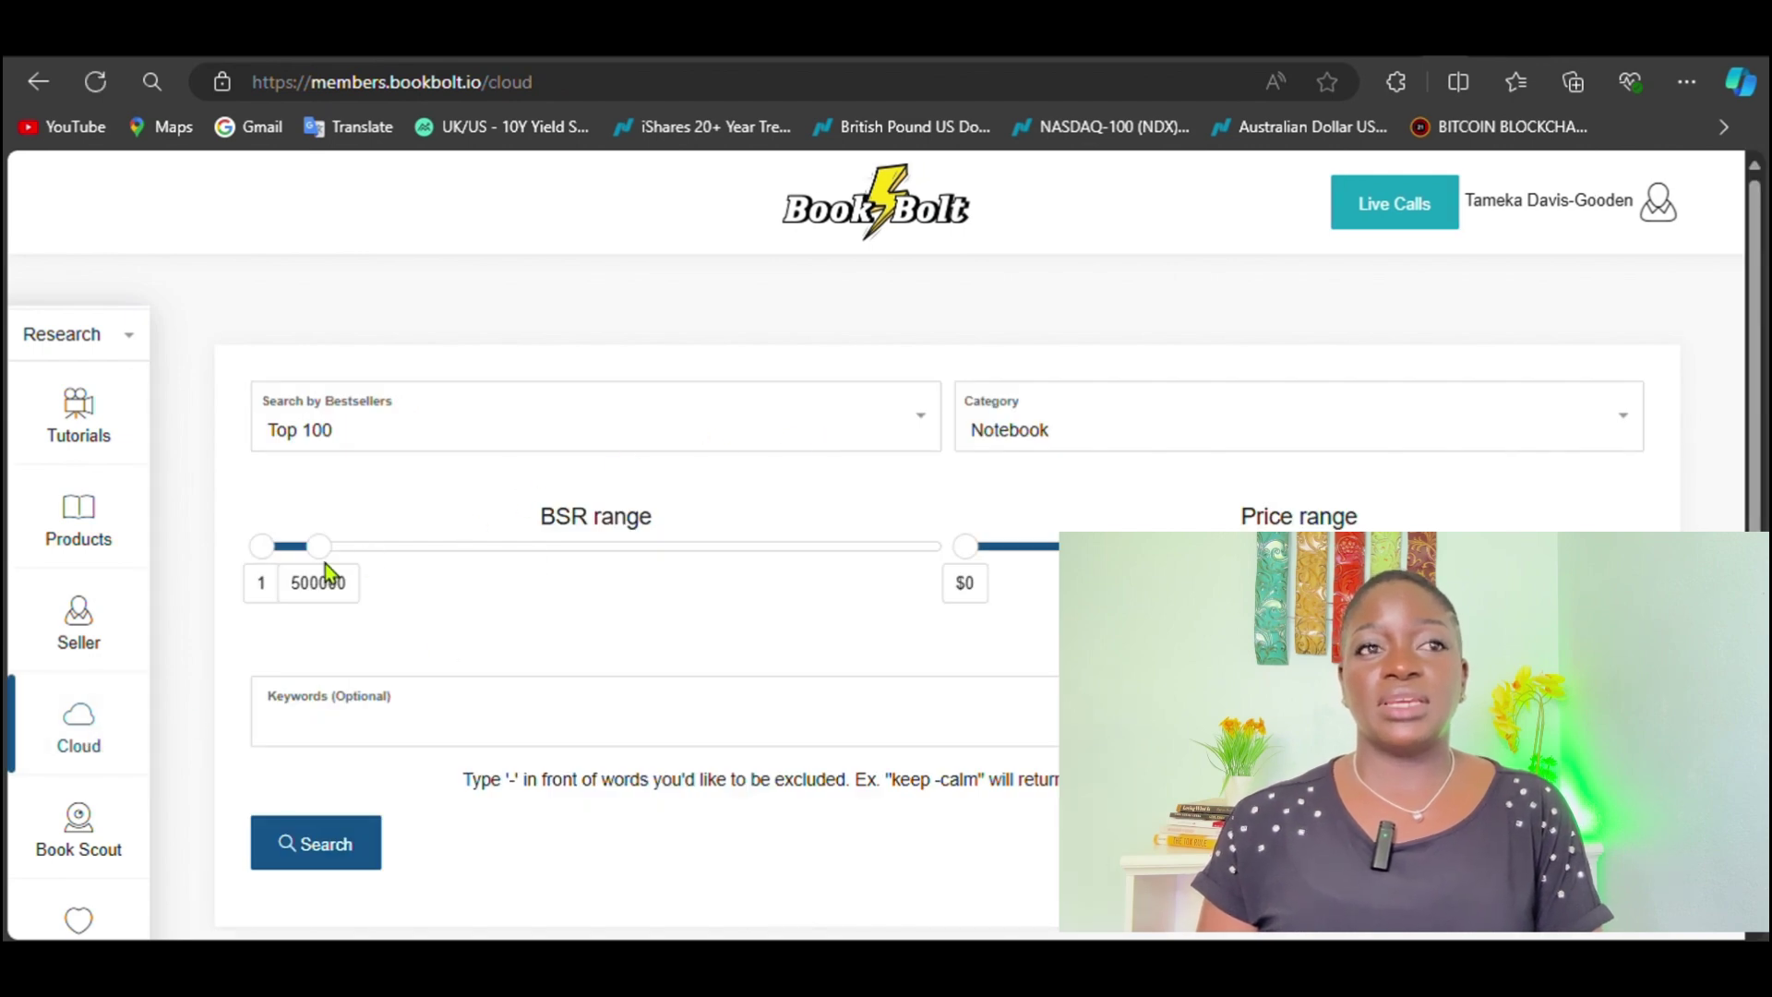
pyautogui.scroll(-5, 140, 572)
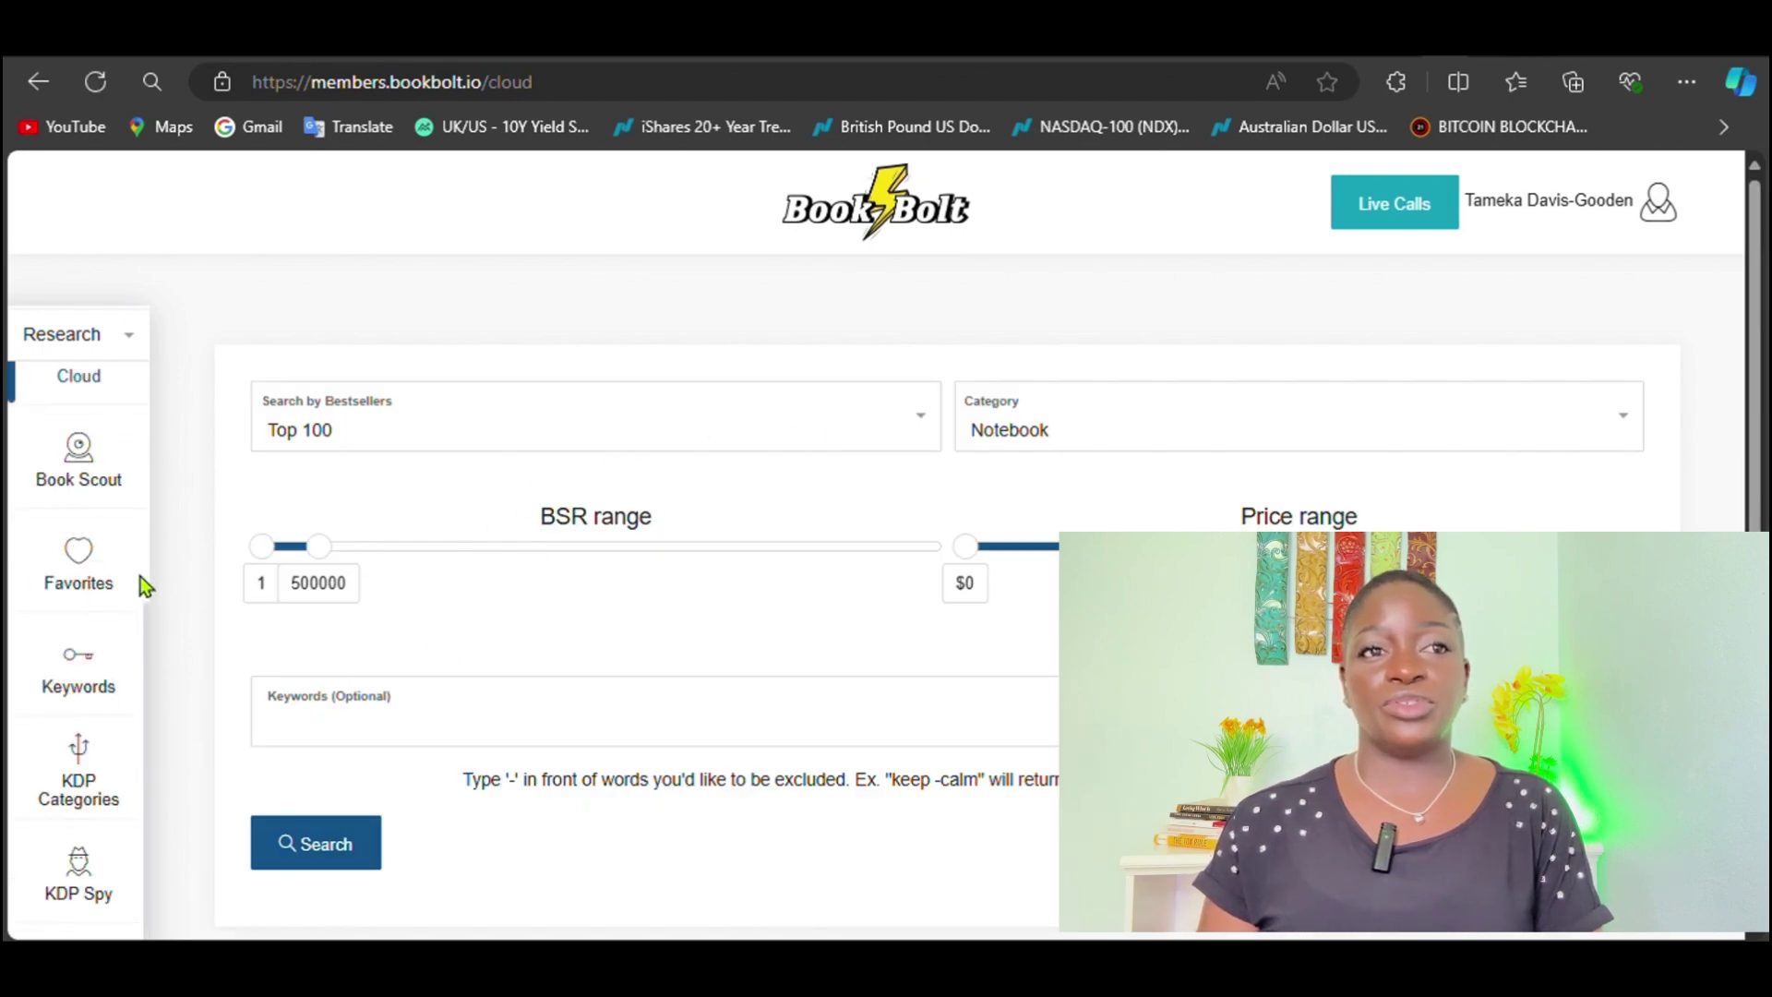
pyautogui.scroll(5, 140, 579)
# Step: Set the Cloud search to the Top 100 bestsellers in the Coloring Book category with a maximum BSR of 150047
pyautogui.click(815, 430)
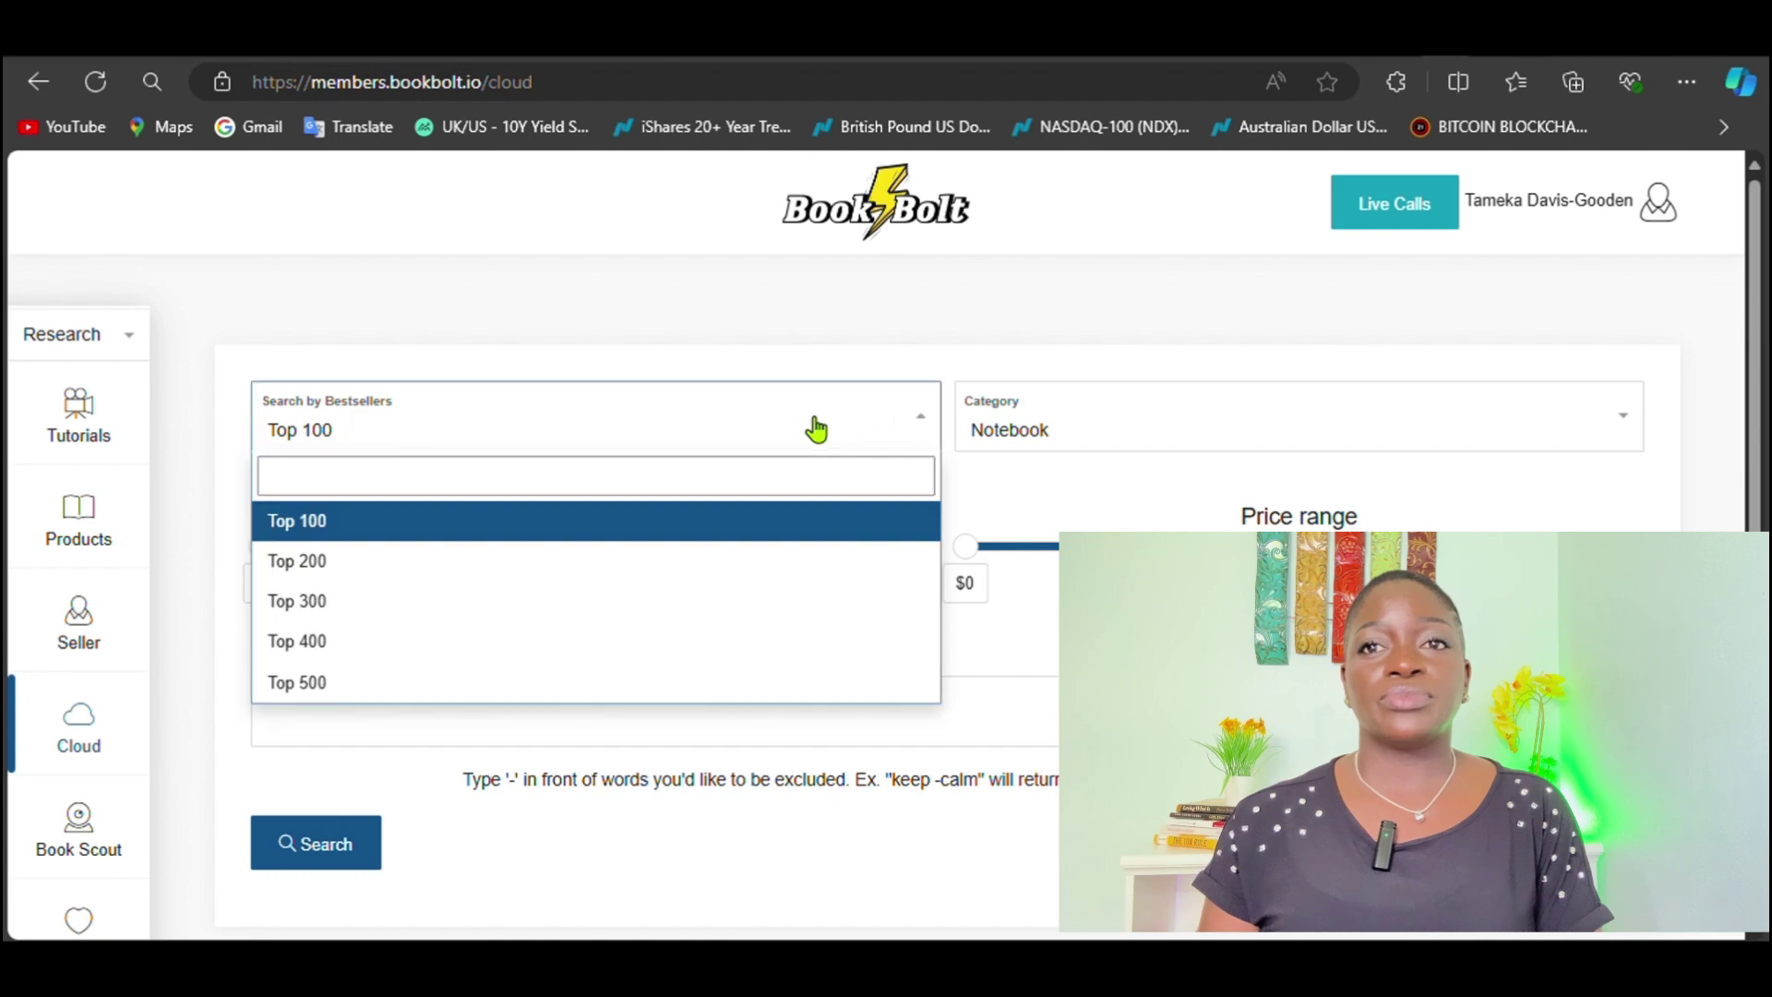
pyautogui.click(415, 531)
pyautogui.click(1006, 407)
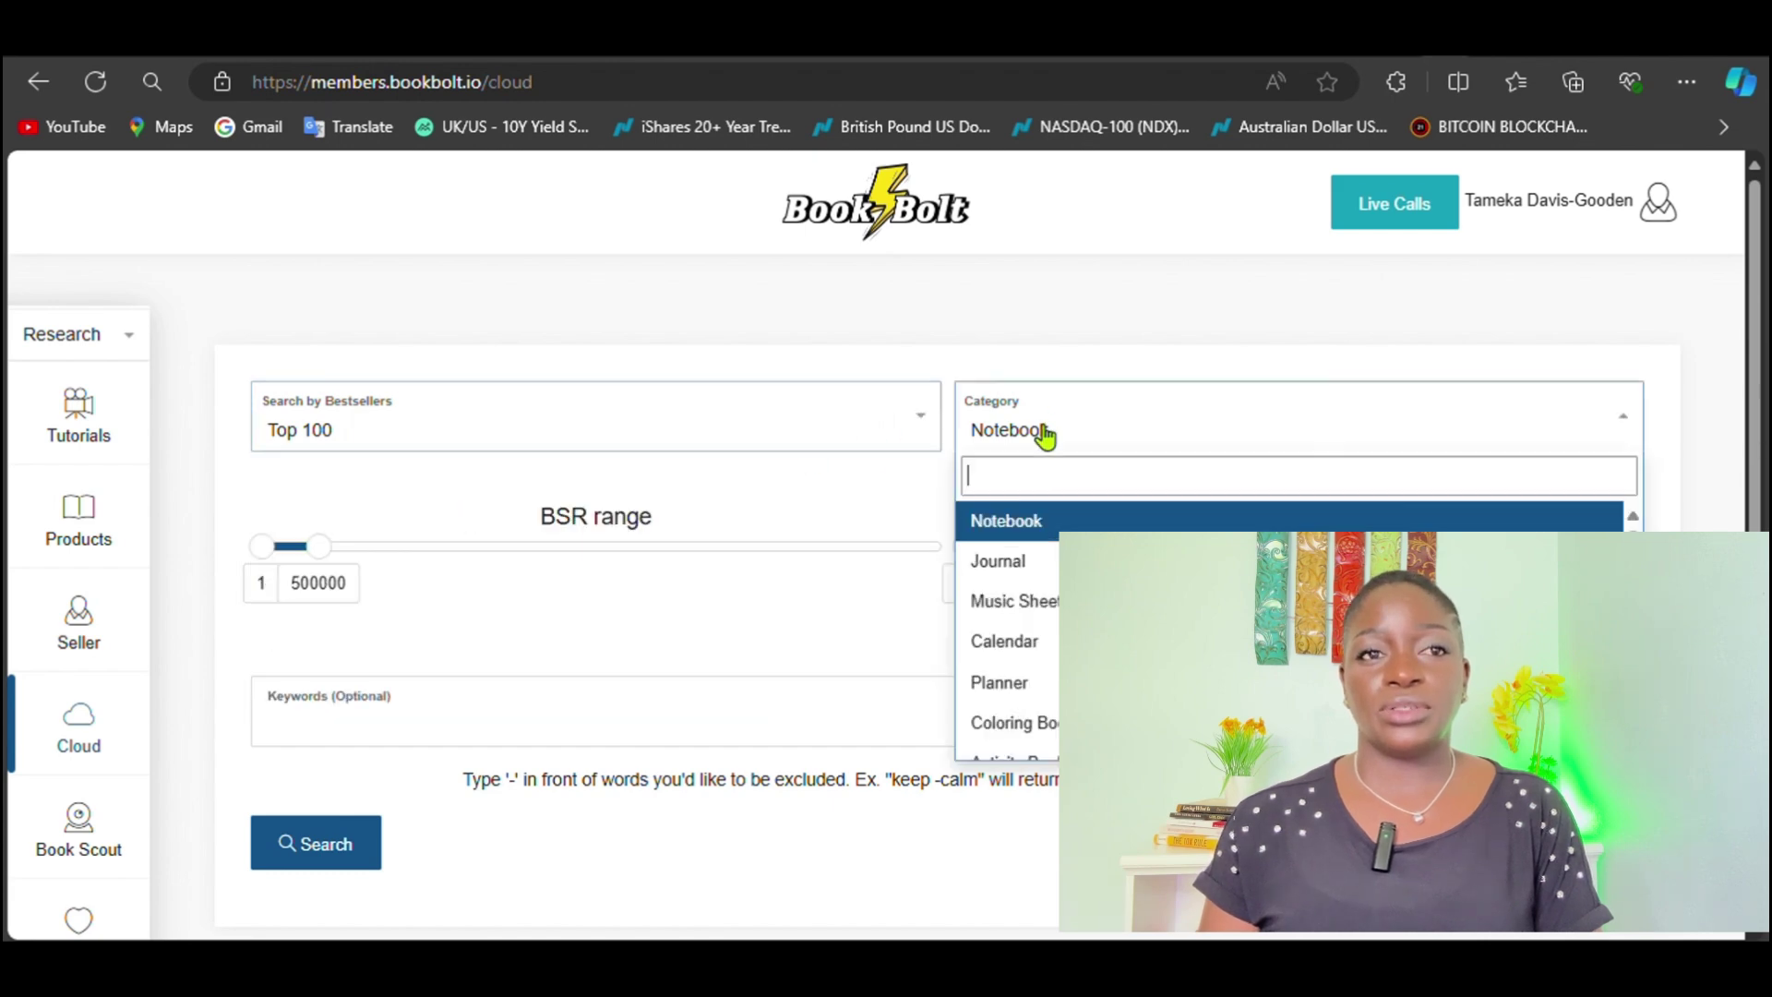
pyautogui.click(1011, 720)
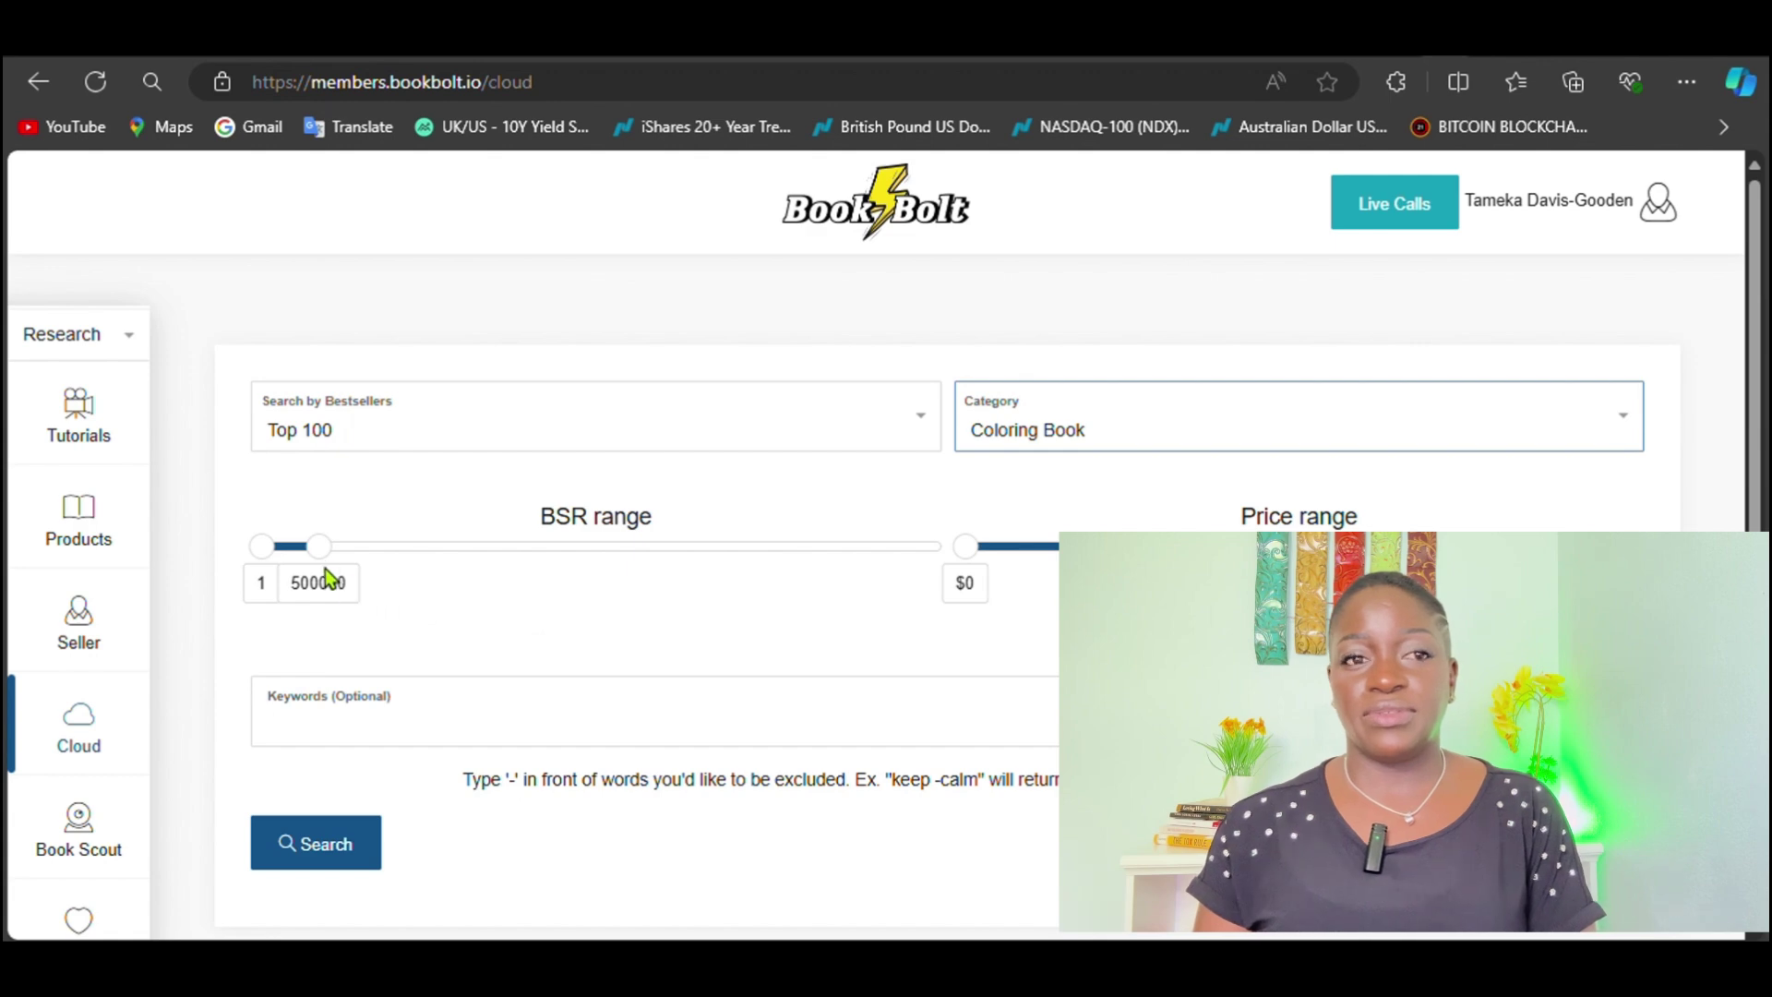
pyautogui.moveTo(315, 546); pyautogui.dragTo(302, 550)
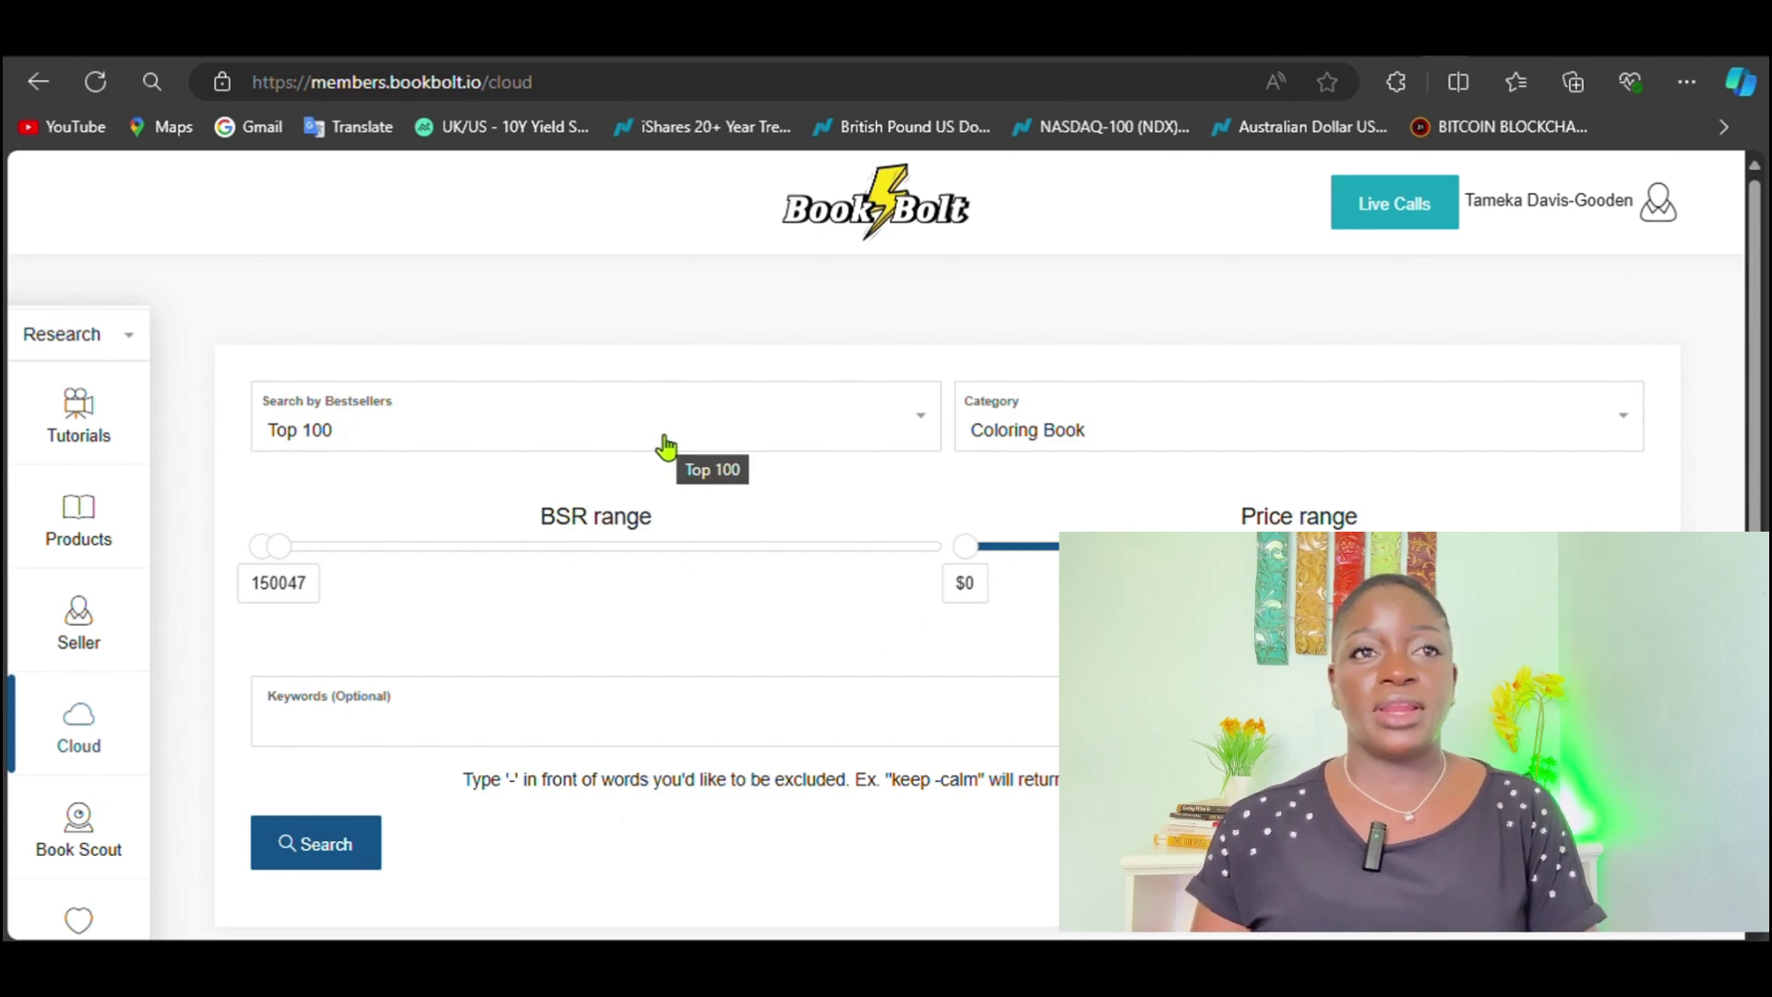
# Step: Enter "Adult coloring book" as the optional keywords and run the Cloud search
pyautogui.write('Adult')
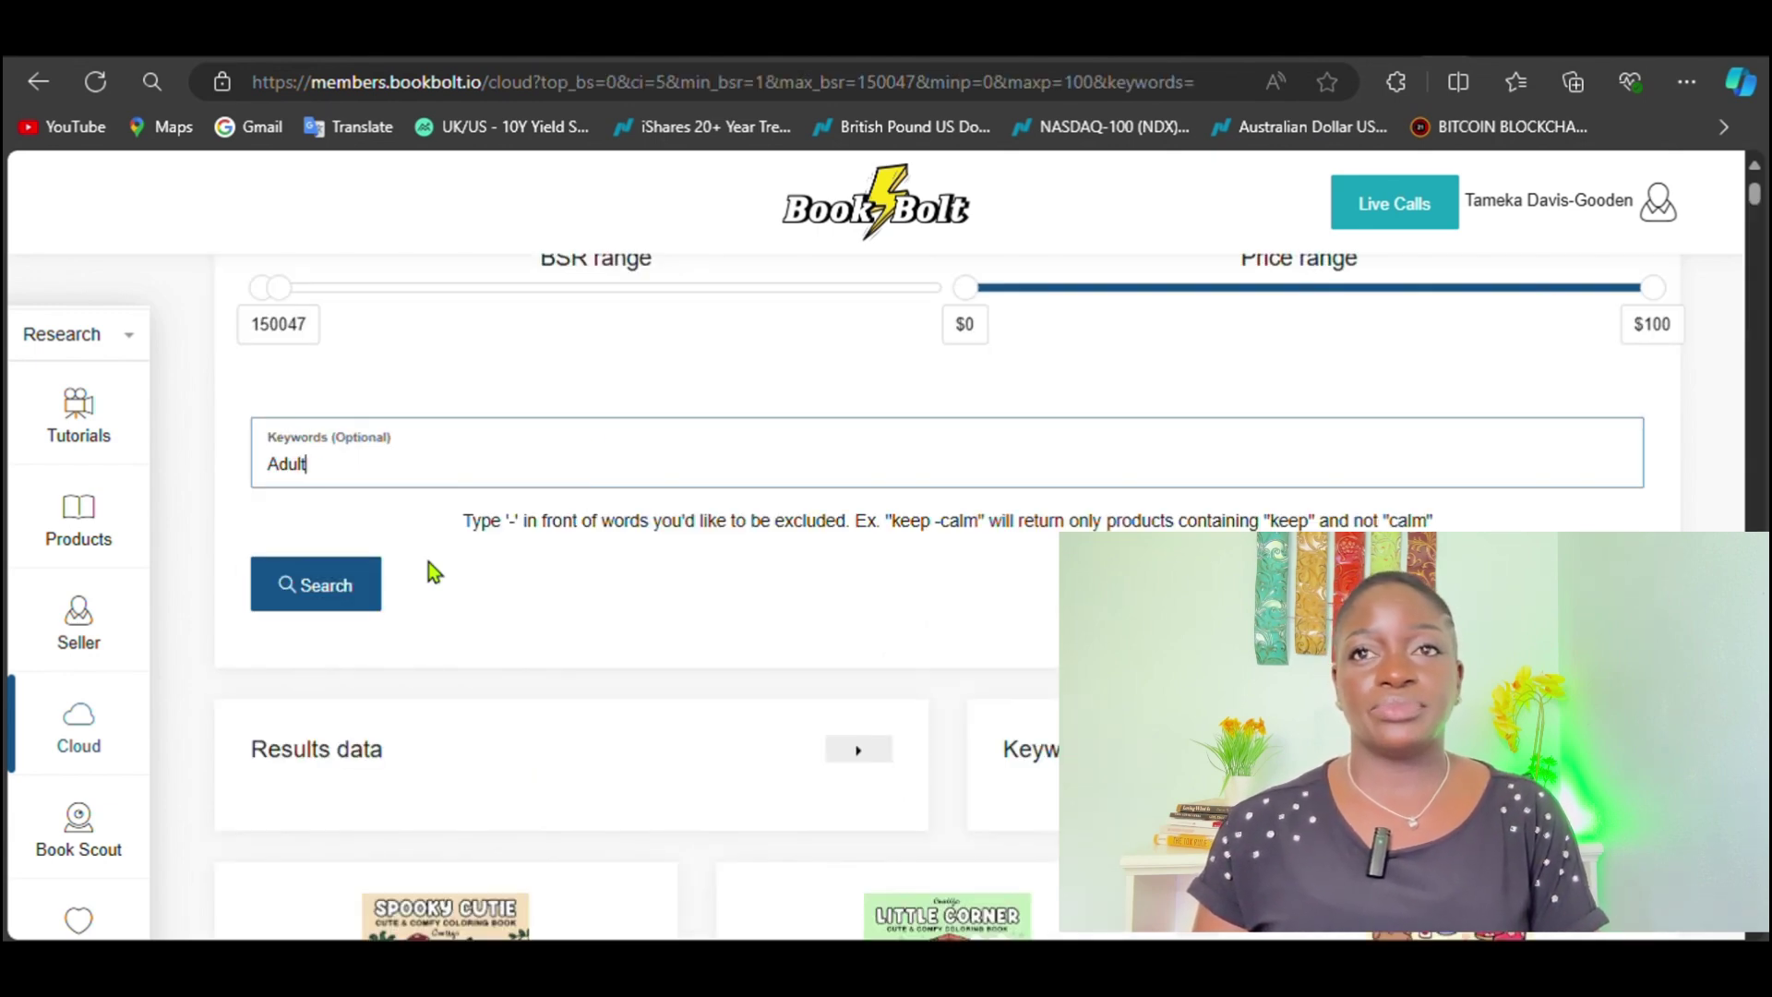
pyautogui.write(' coloring ')
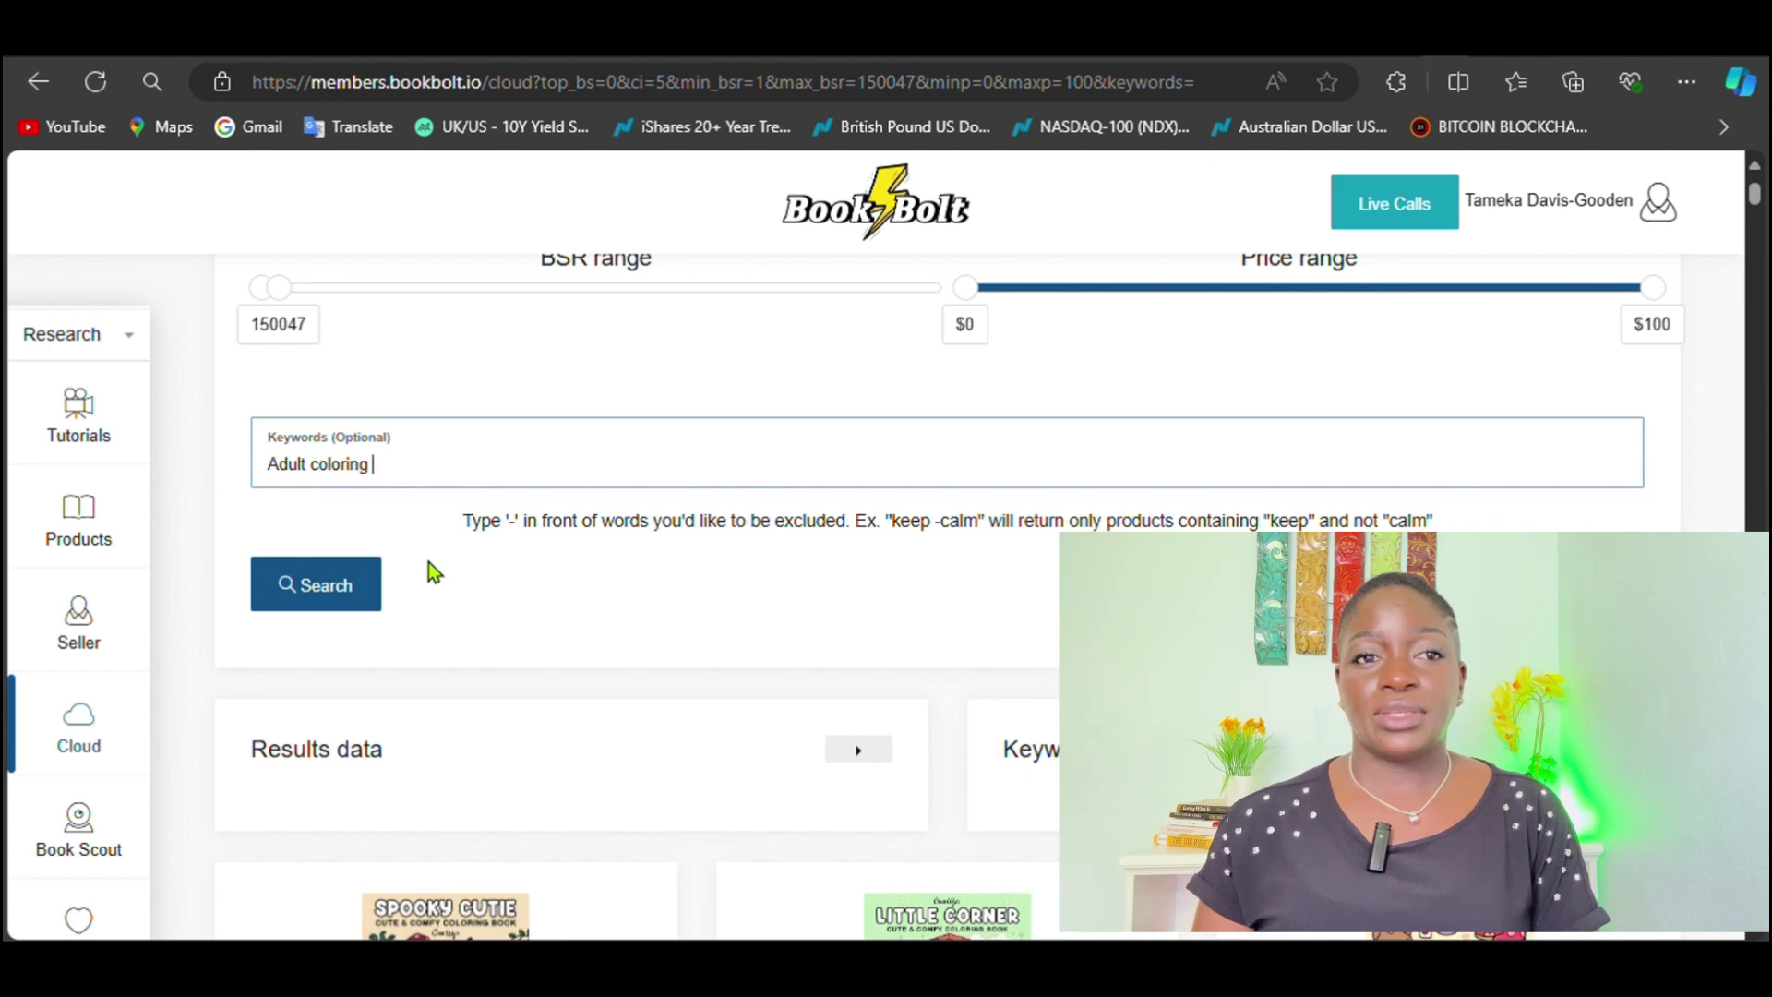
pyautogui.write('book')
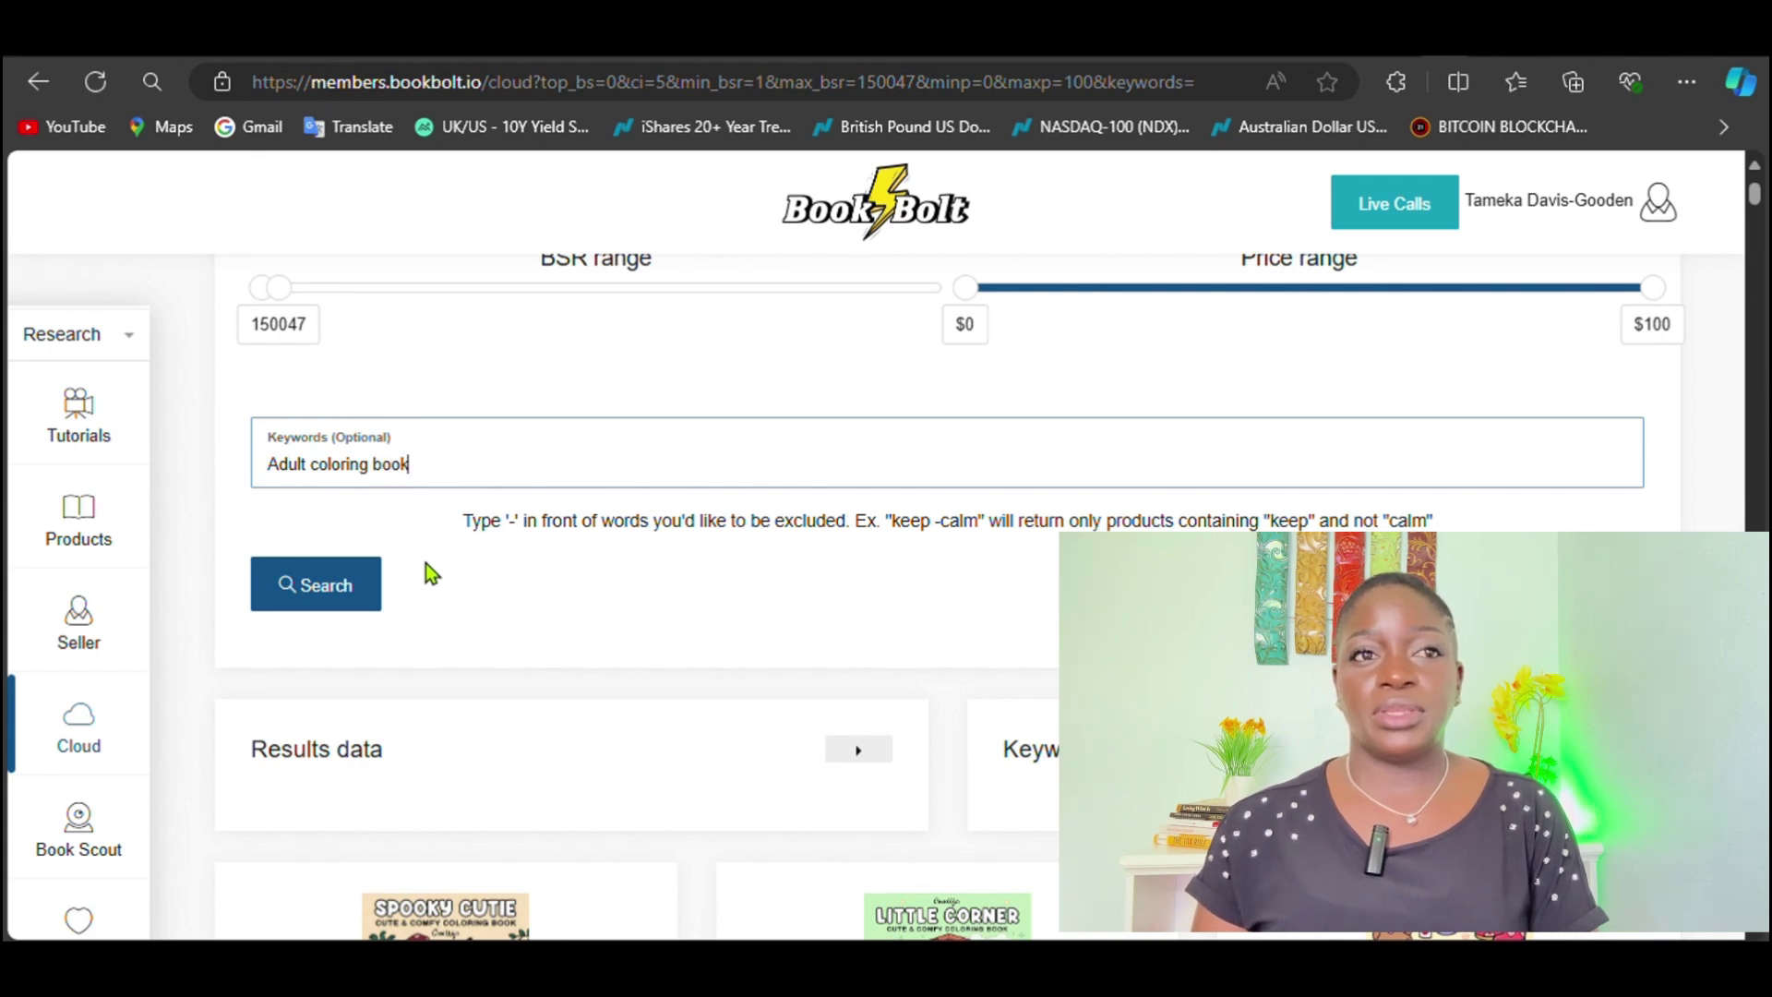
pyautogui.click(304, 580)
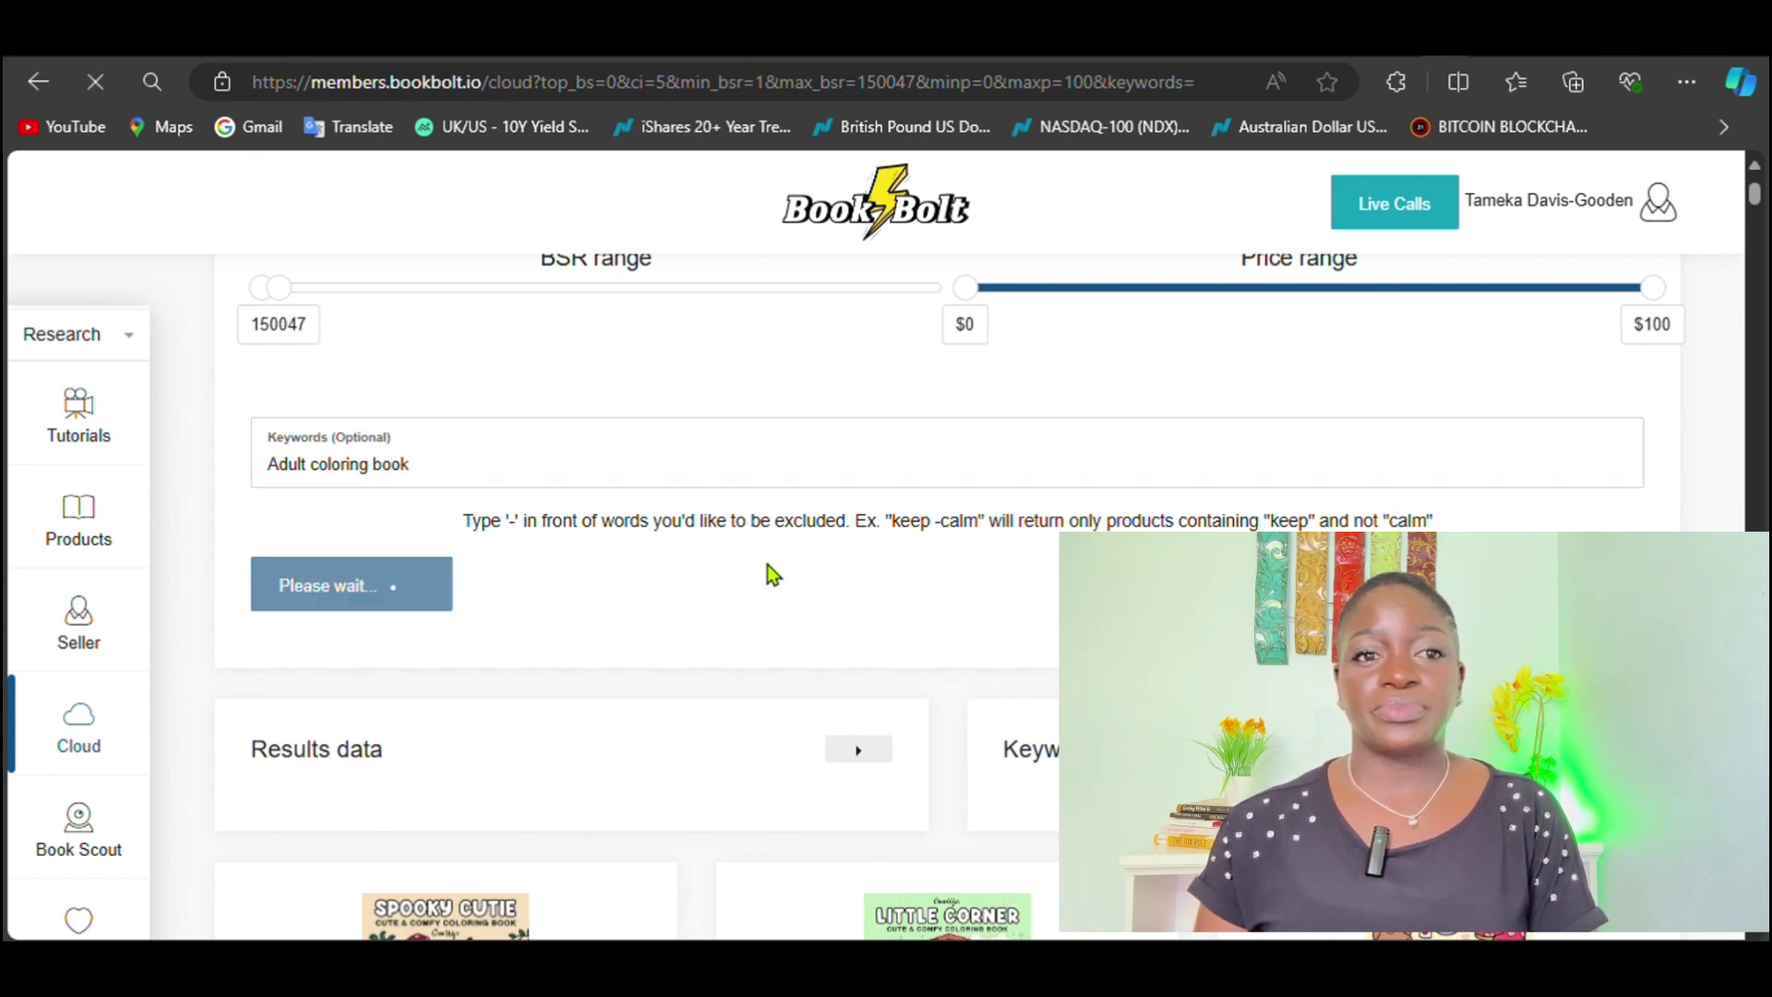
# Step: Examine the publication date, price, BSR and estimated monthly sales of the first adult coloring books in the results
pyautogui.scroll(-10, 874, 577)
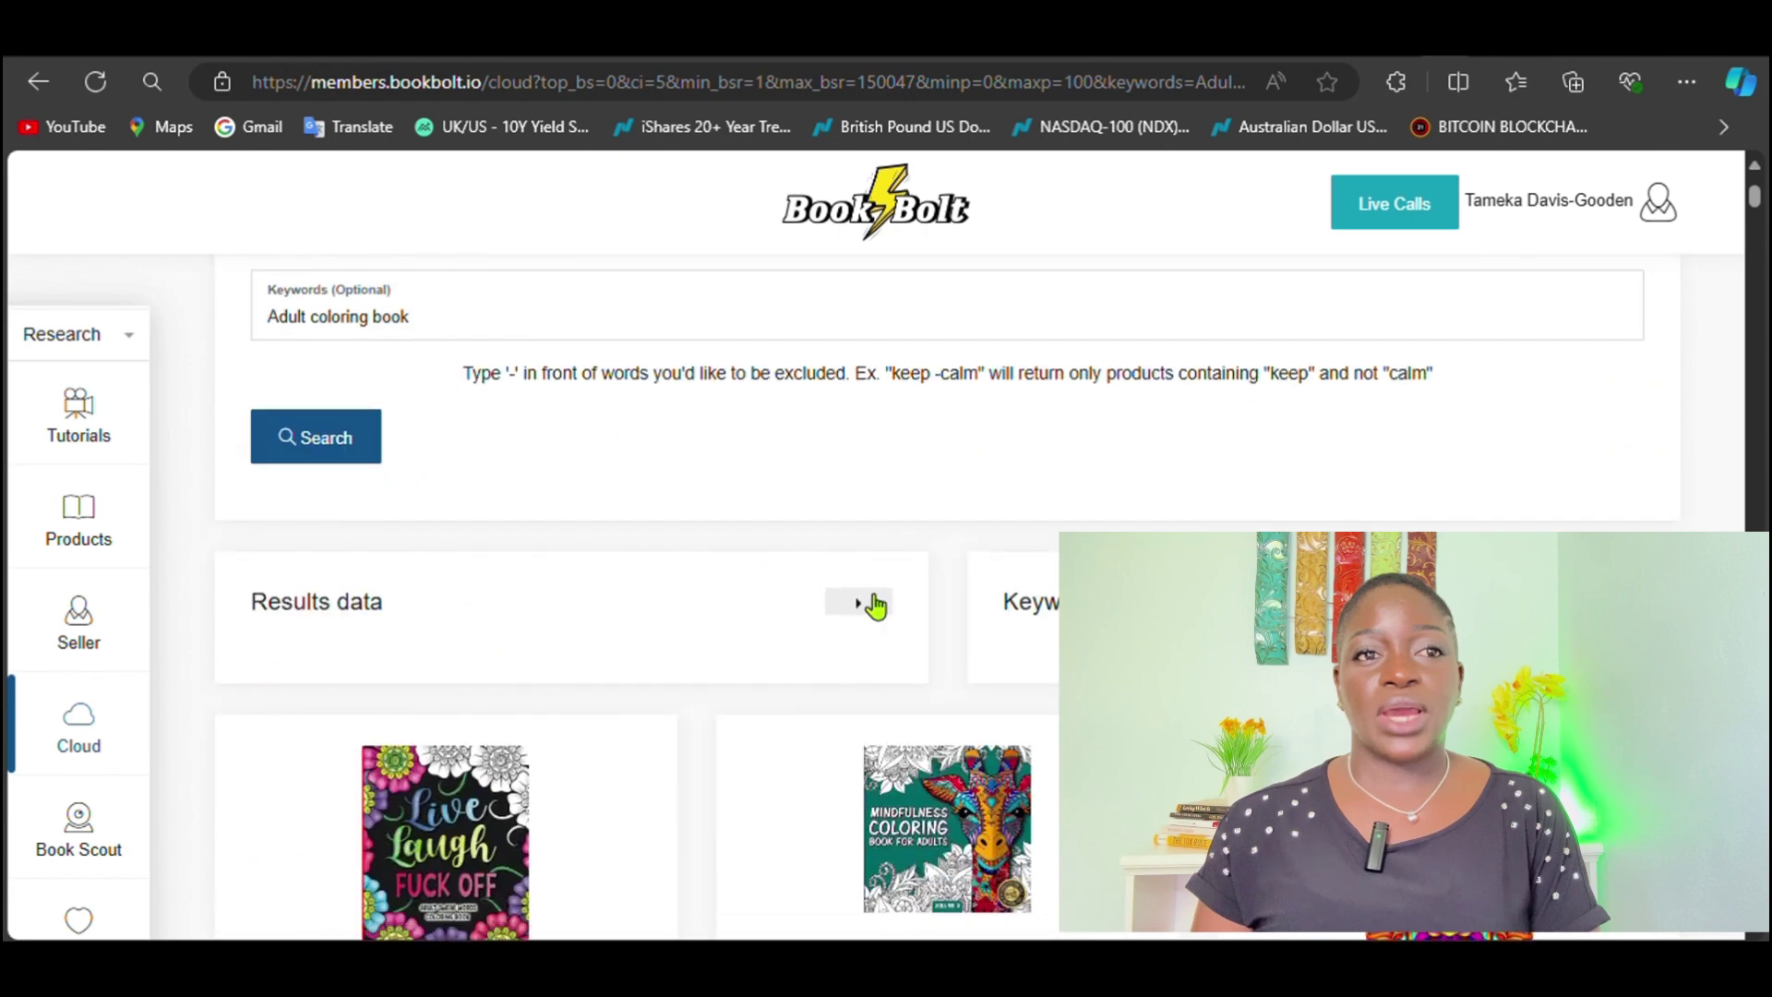
pyautogui.scroll(1, 765, 574)
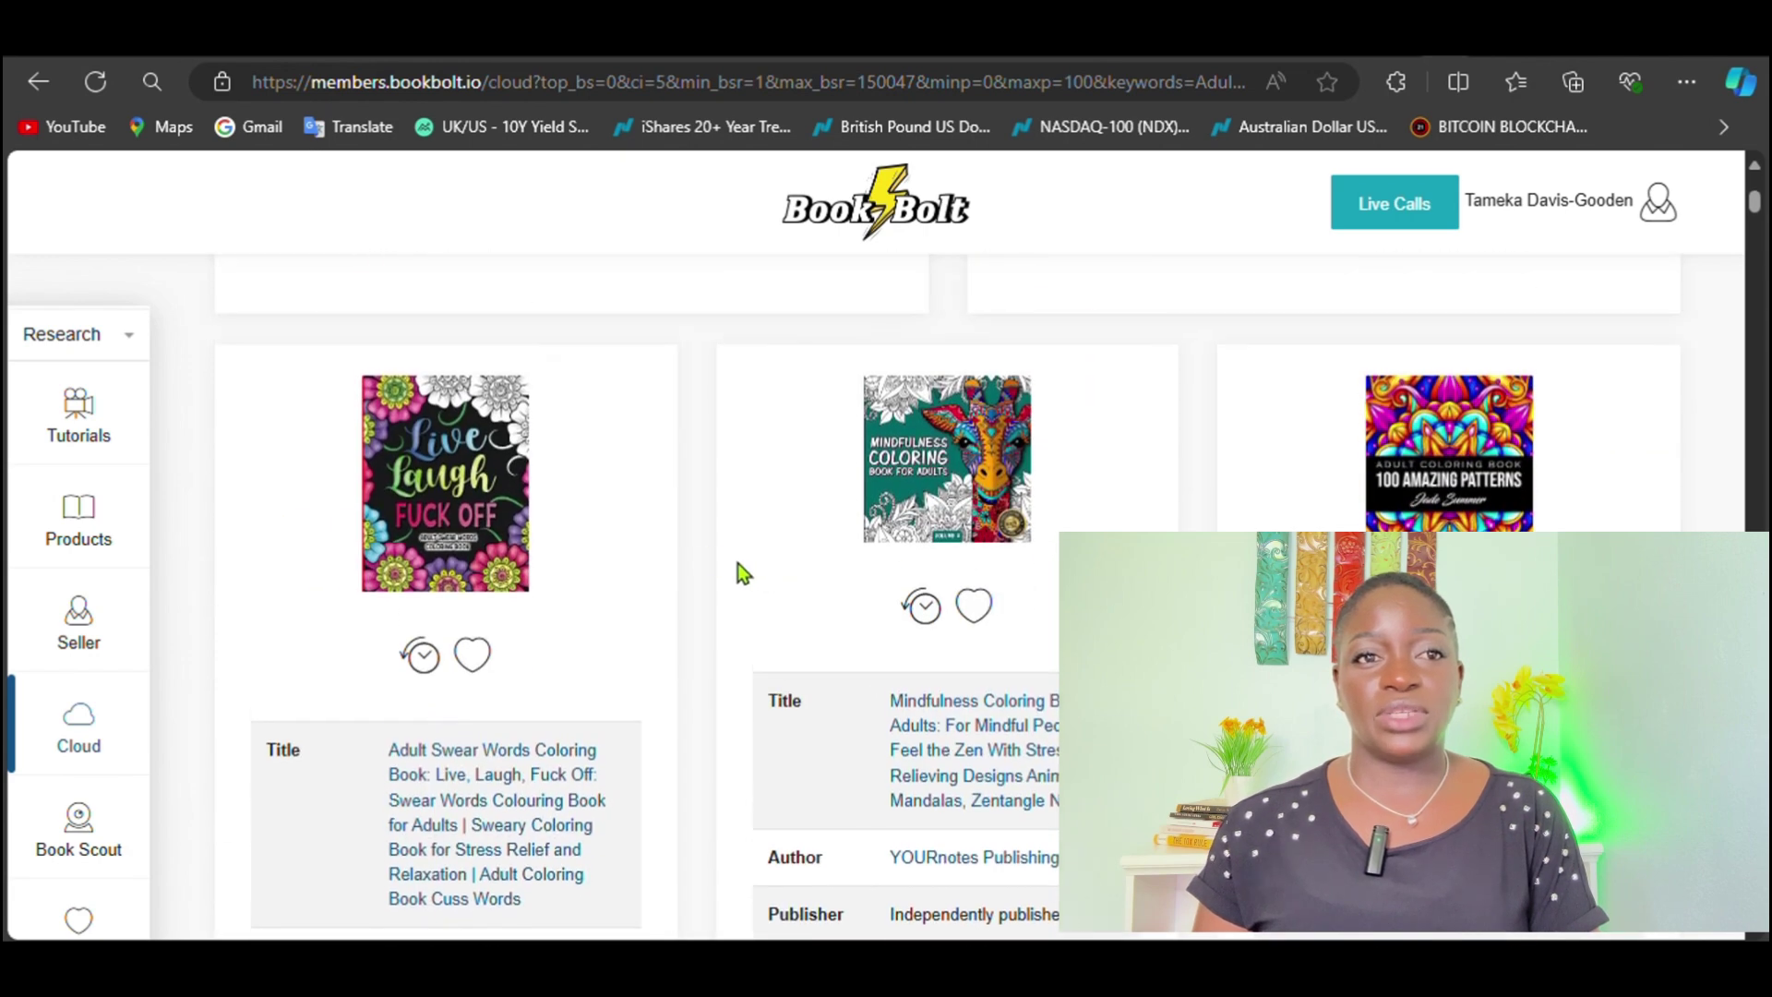
pyautogui.scroll(-1, 600, 600)
pyautogui.scroll(-1, 471, 633)
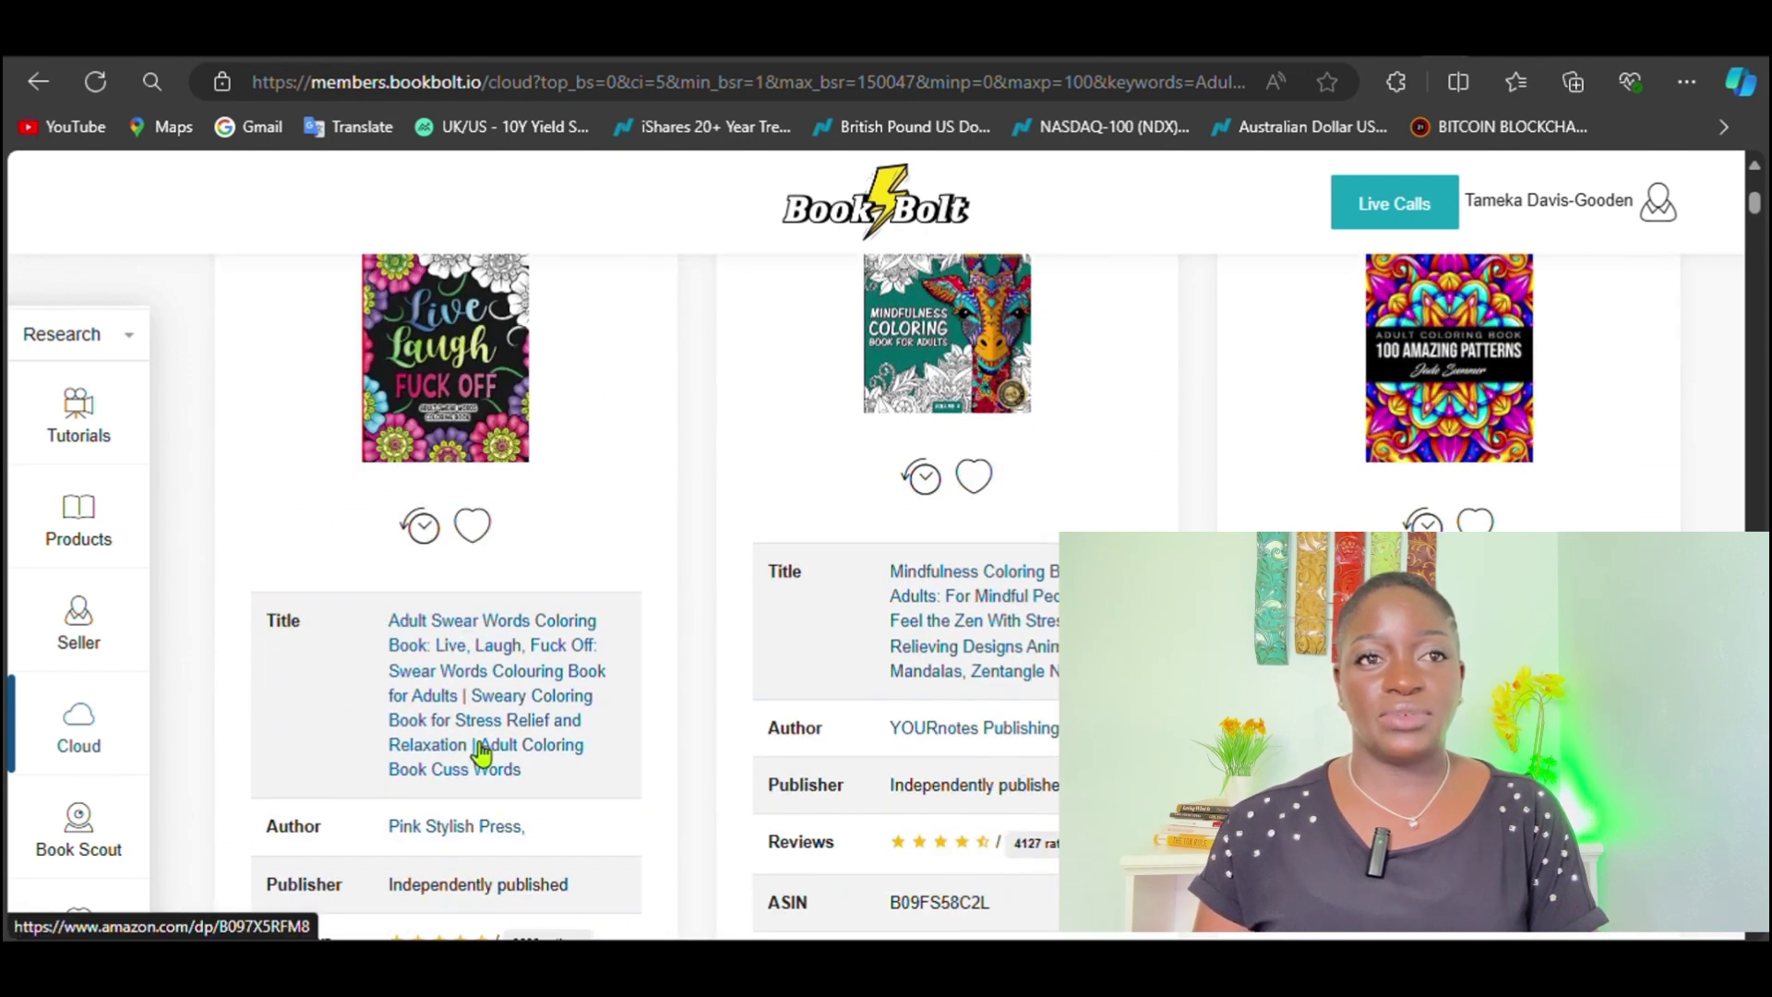
pyautogui.scroll(-4, 516, 554)
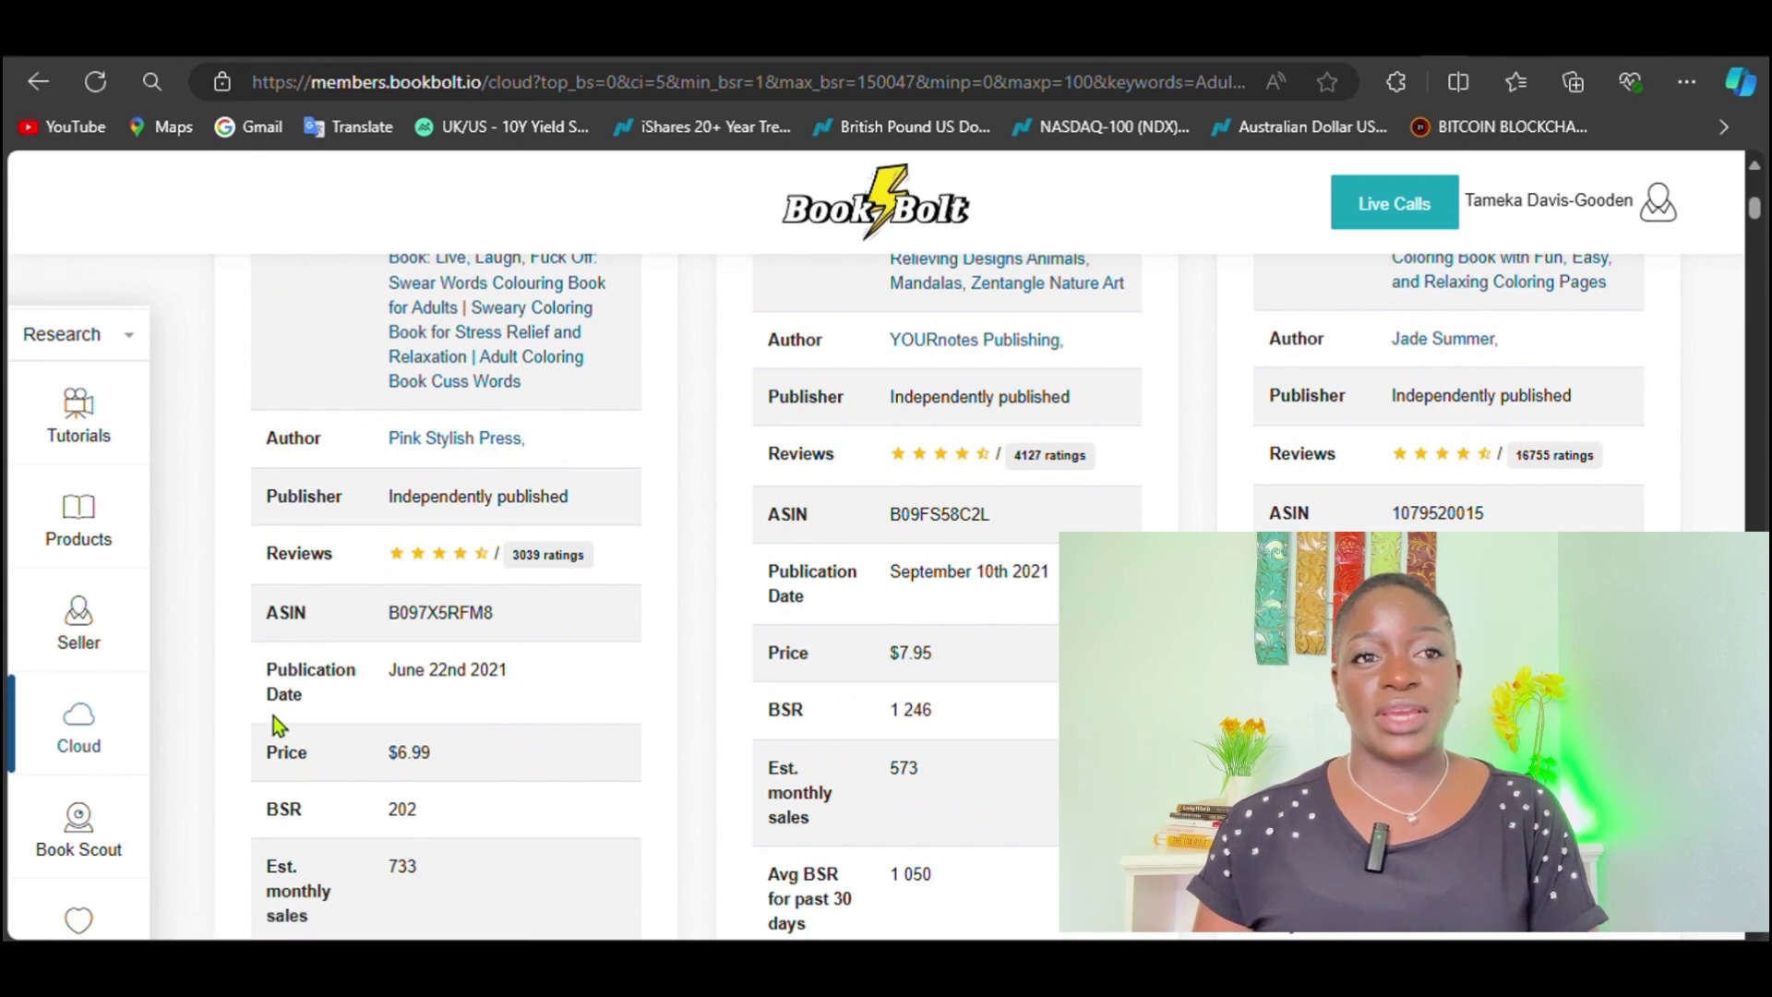
pyautogui.scroll(-5, 646, 776)
pyautogui.scroll(4, 950, 738)
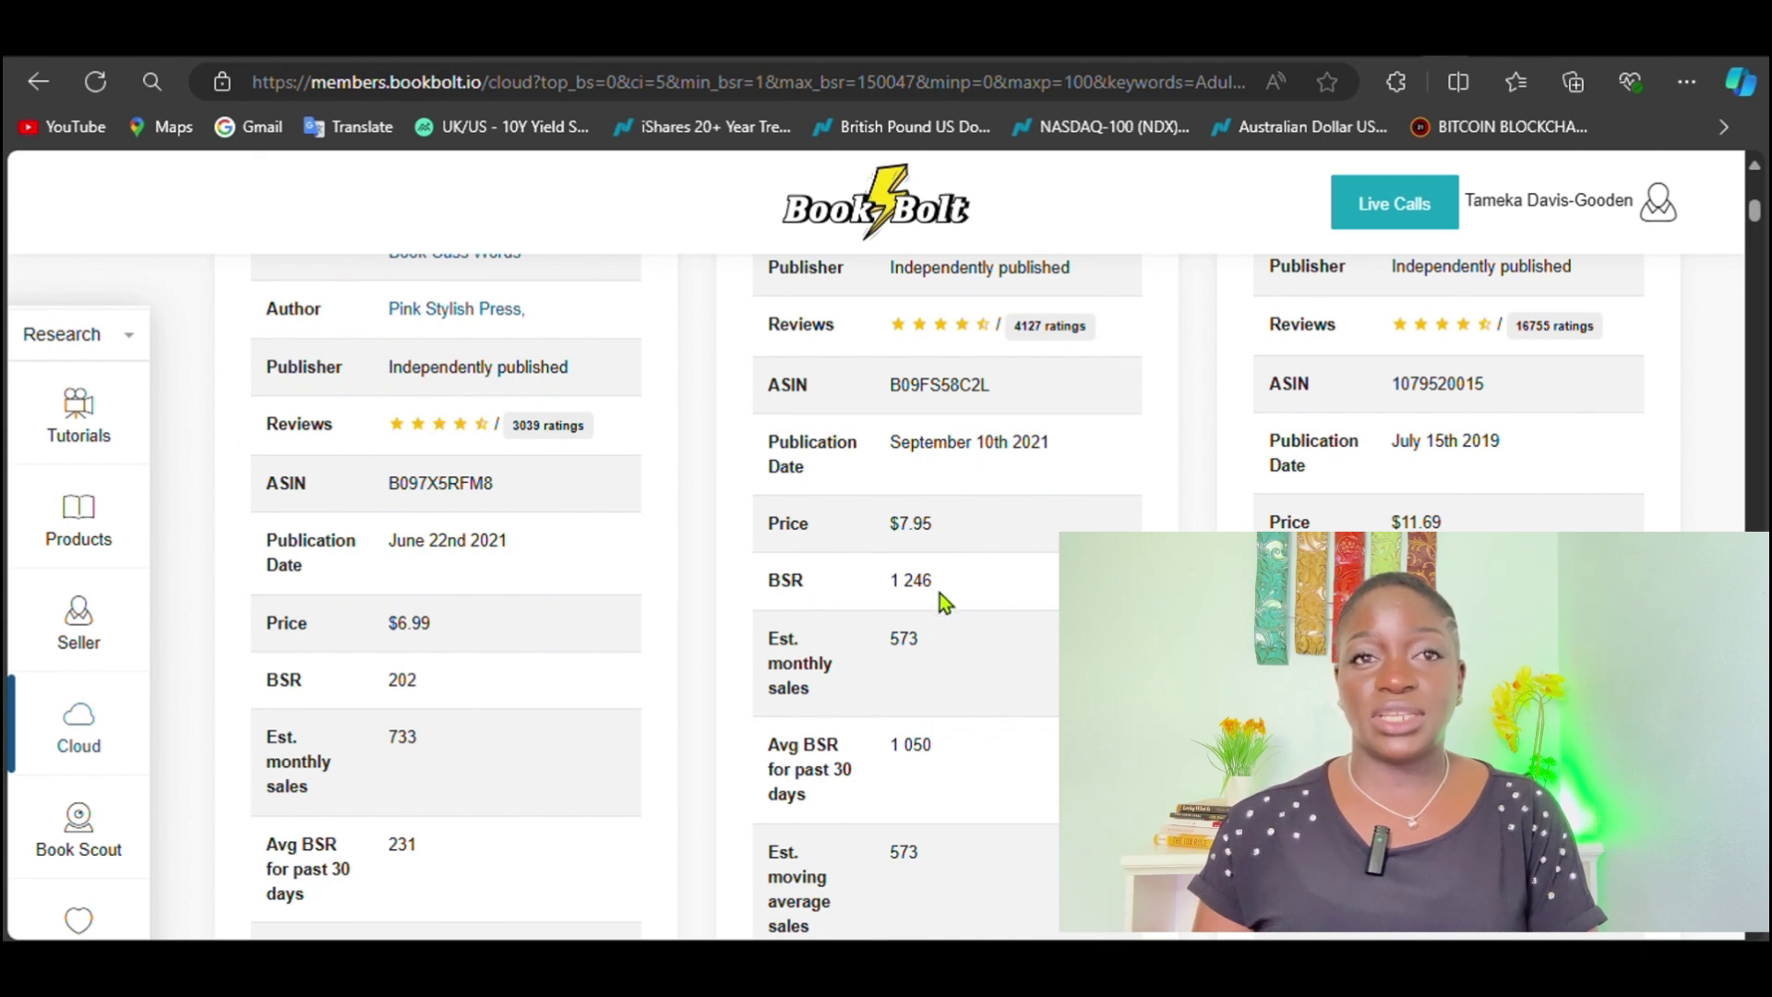
pyautogui.scroll(7, 939, 593)
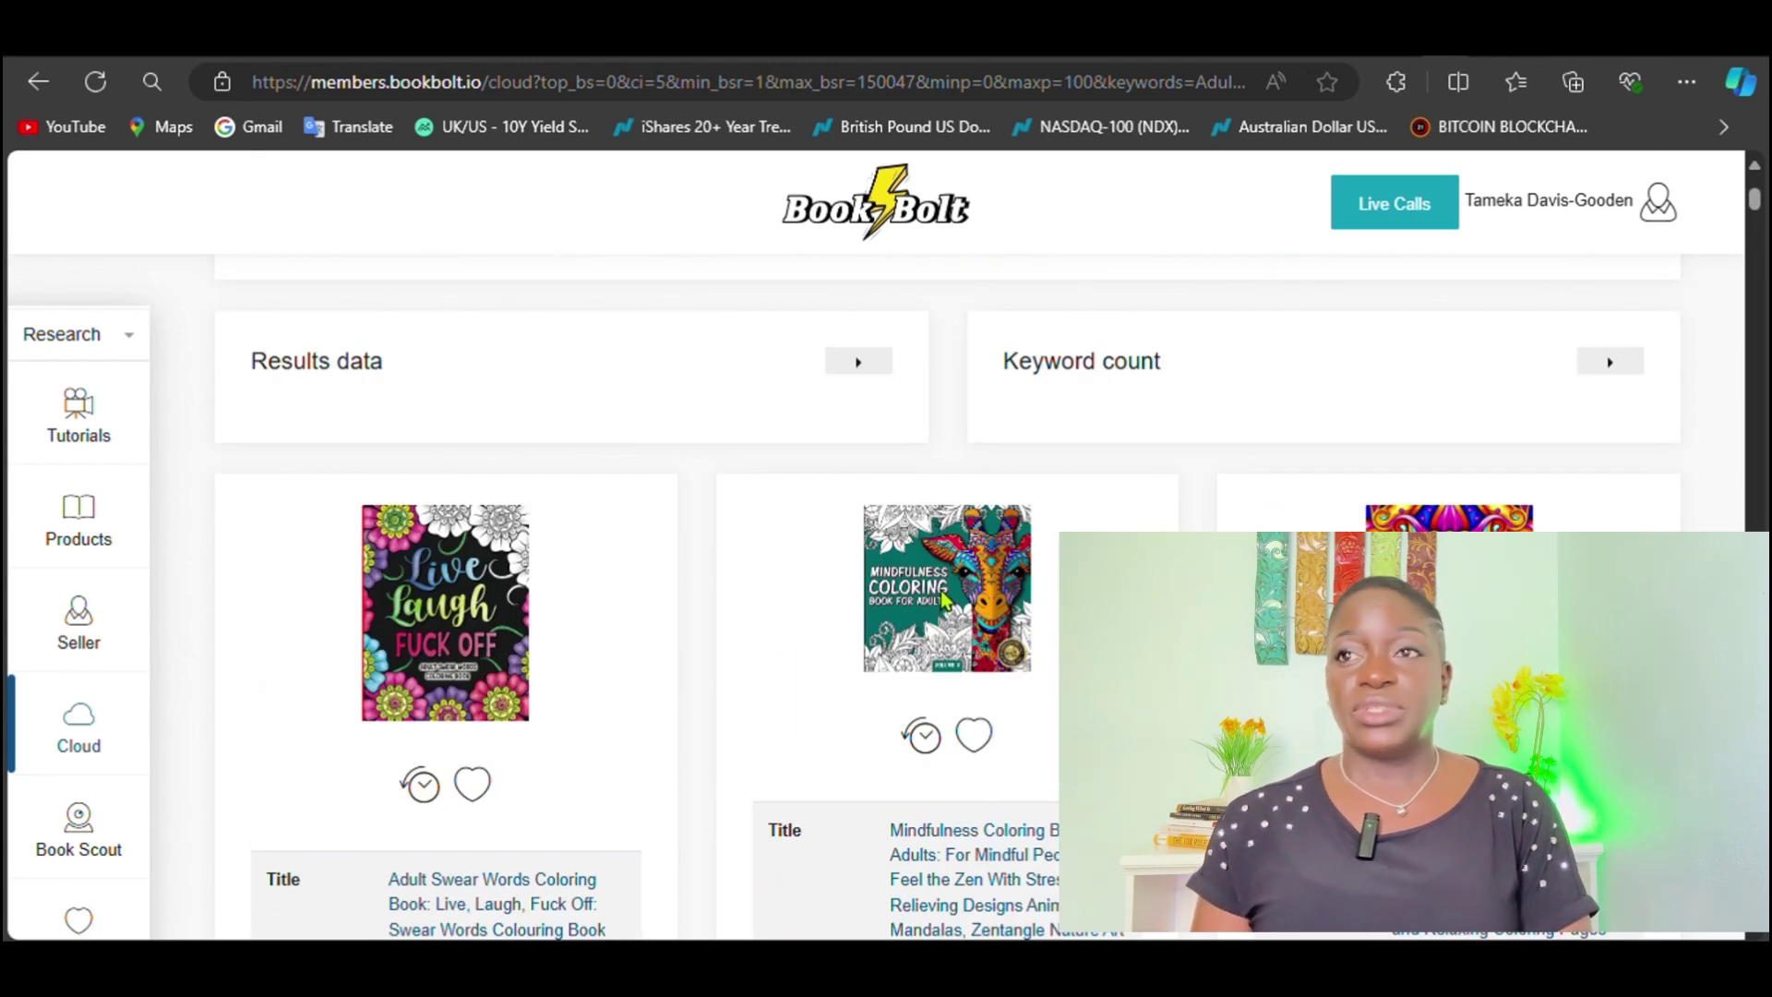
pyautogui.scroll(-10, 943, 598)
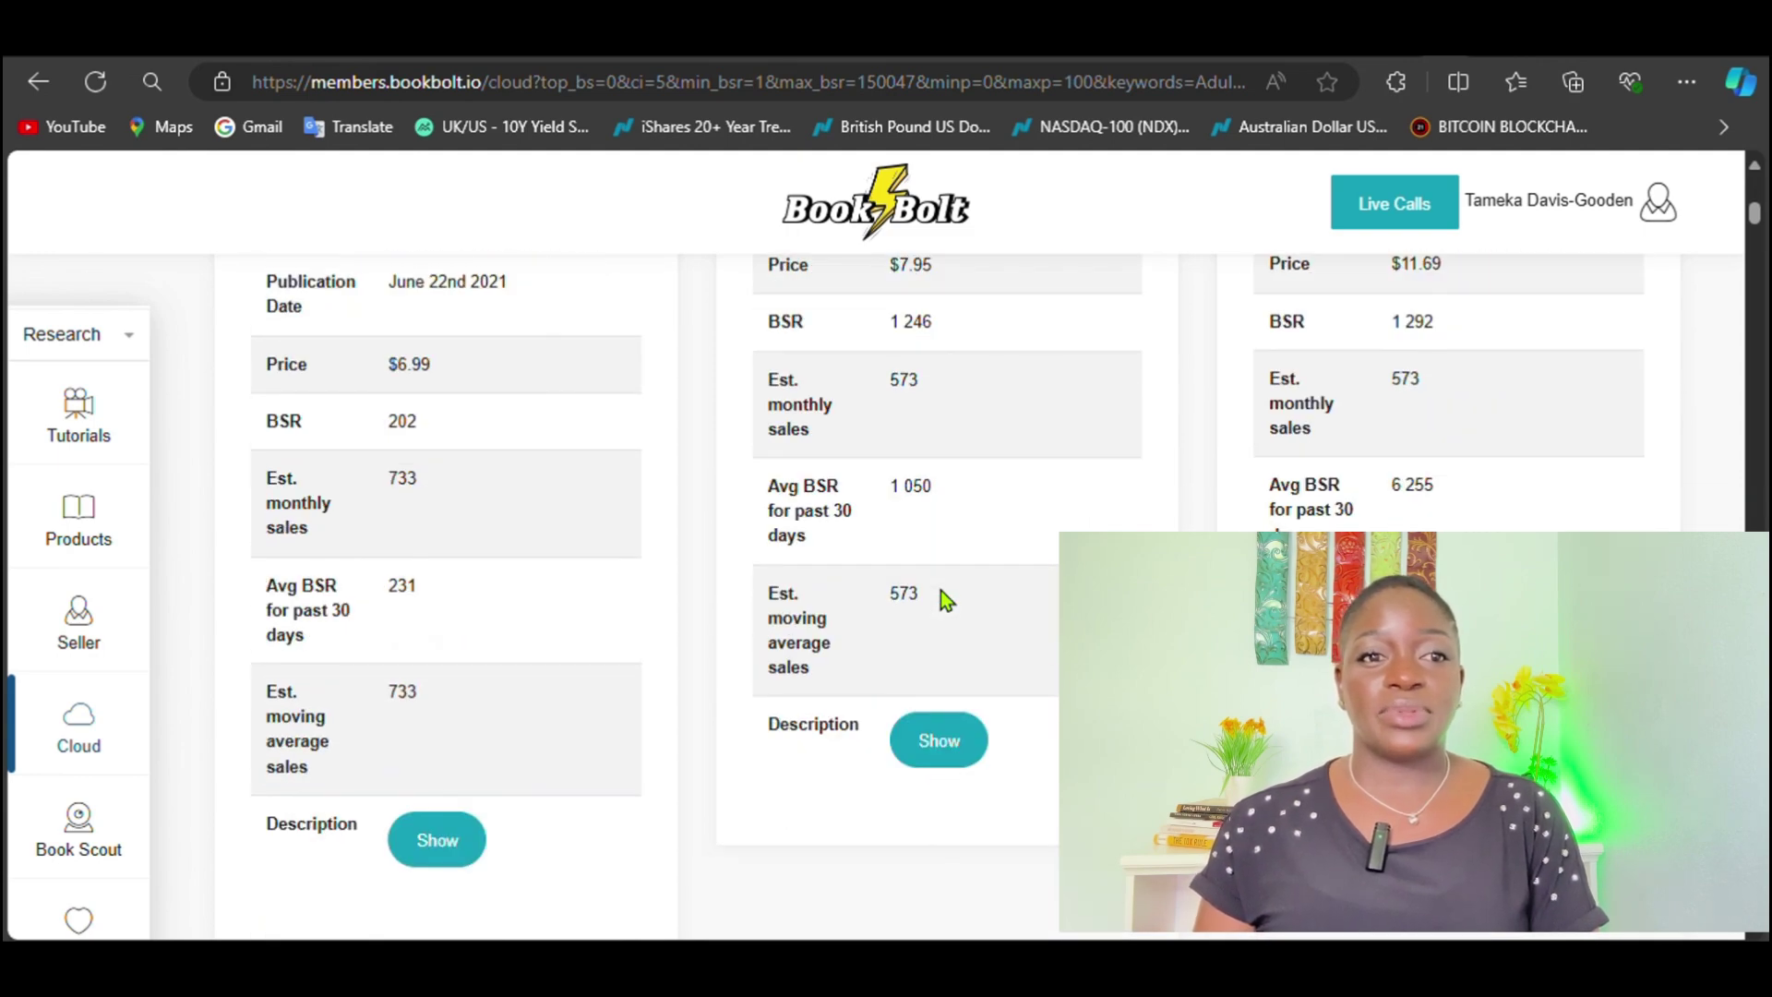
# Step: Examine the ratings, publication dates, prices, BSR and estimated monthly sales of further adult coloring books in the Cloud results
pyautogui.scroll(-9, 941, 595)
pyautogui.scroll(-1, 940, 599)
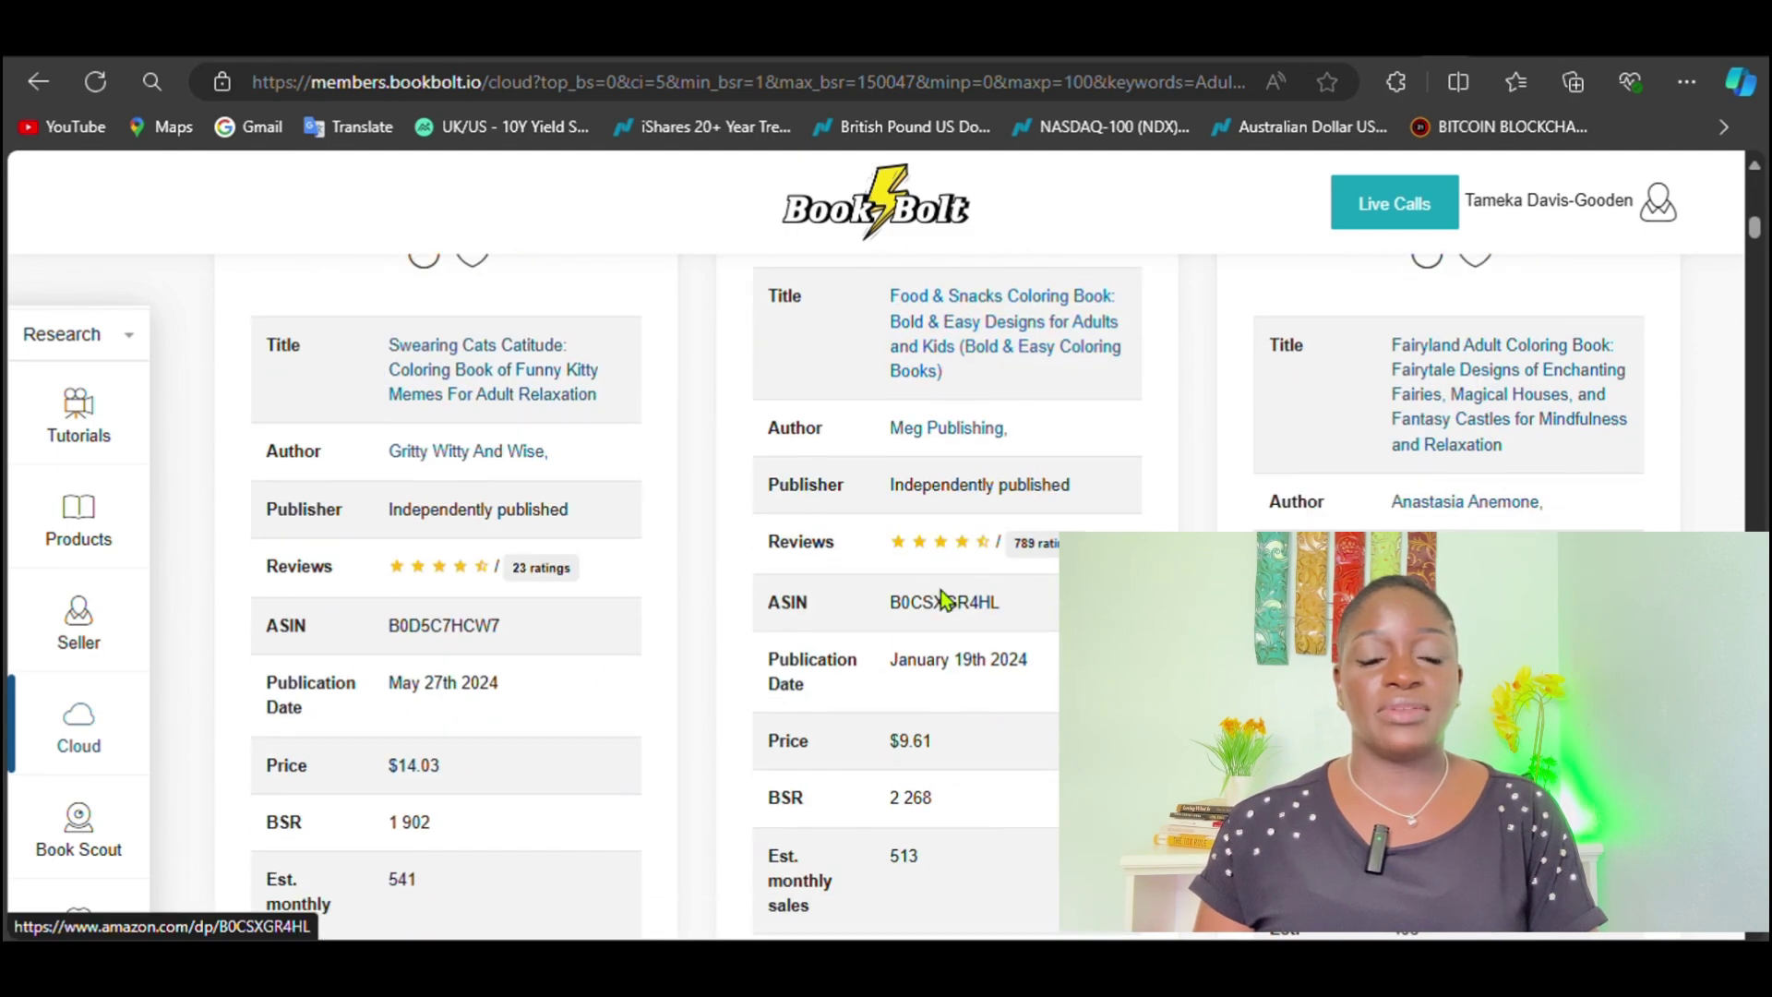
pyautogui.scroll(-9, 943, 598)
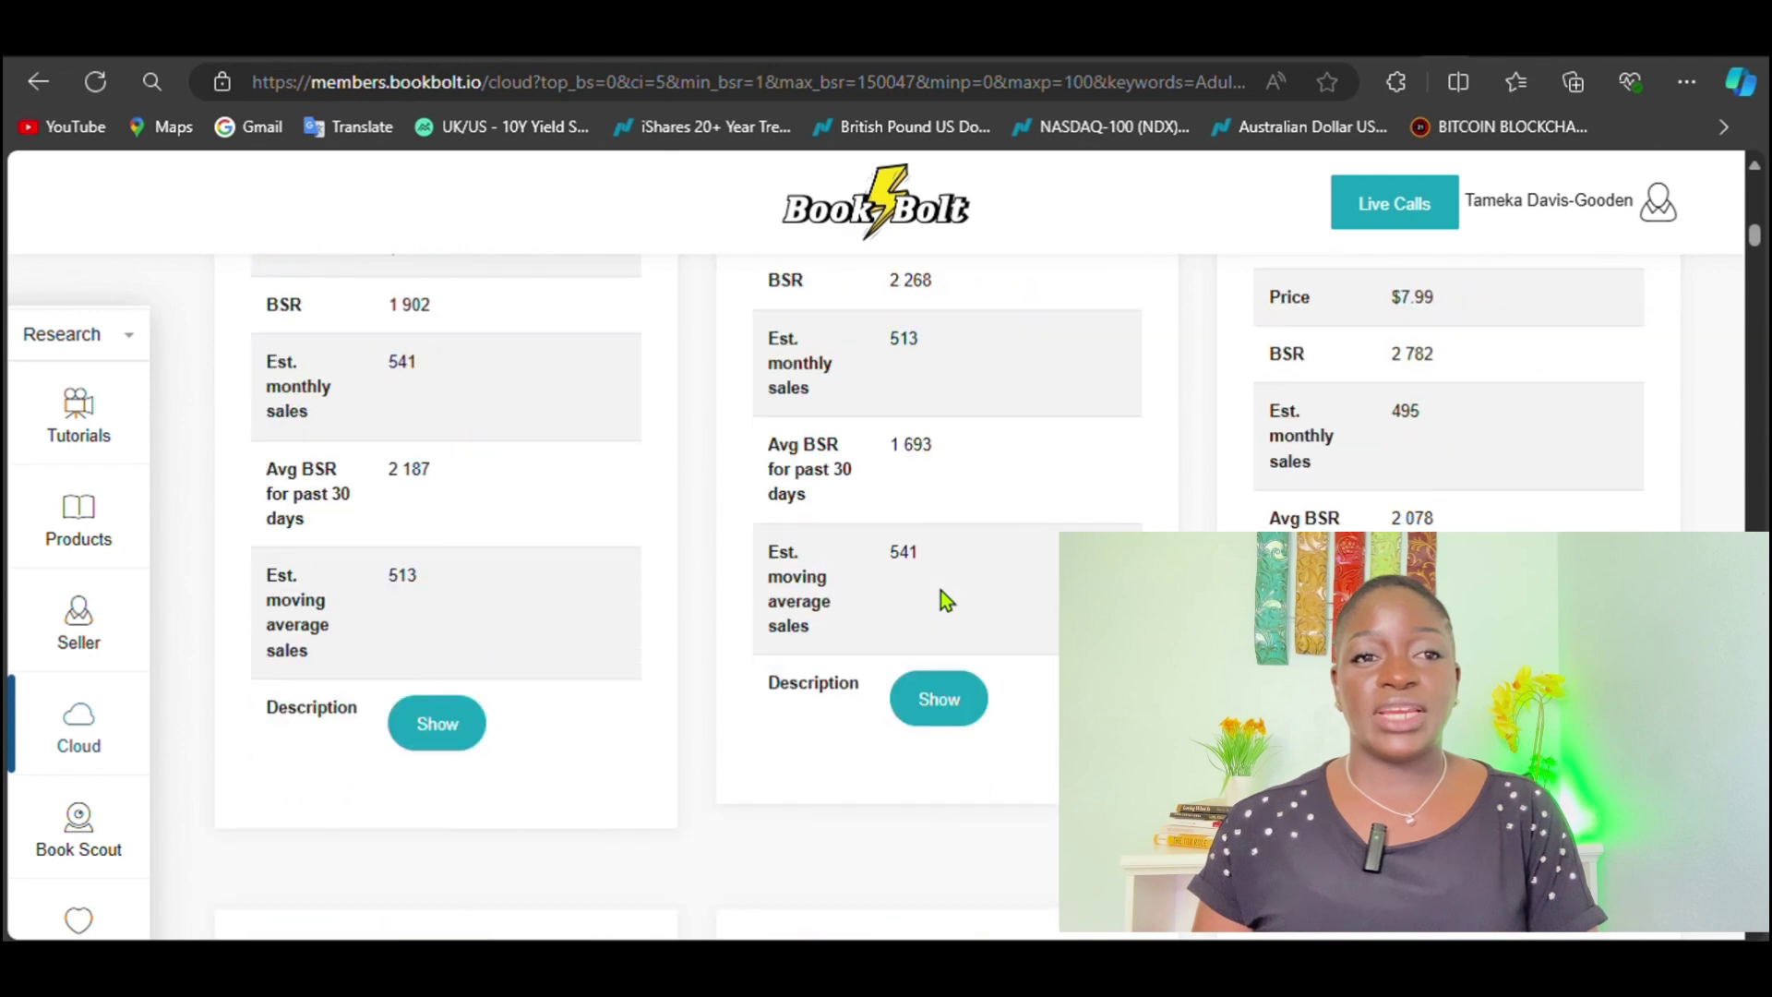
pyautogui.scroll(-4, 943, 598)
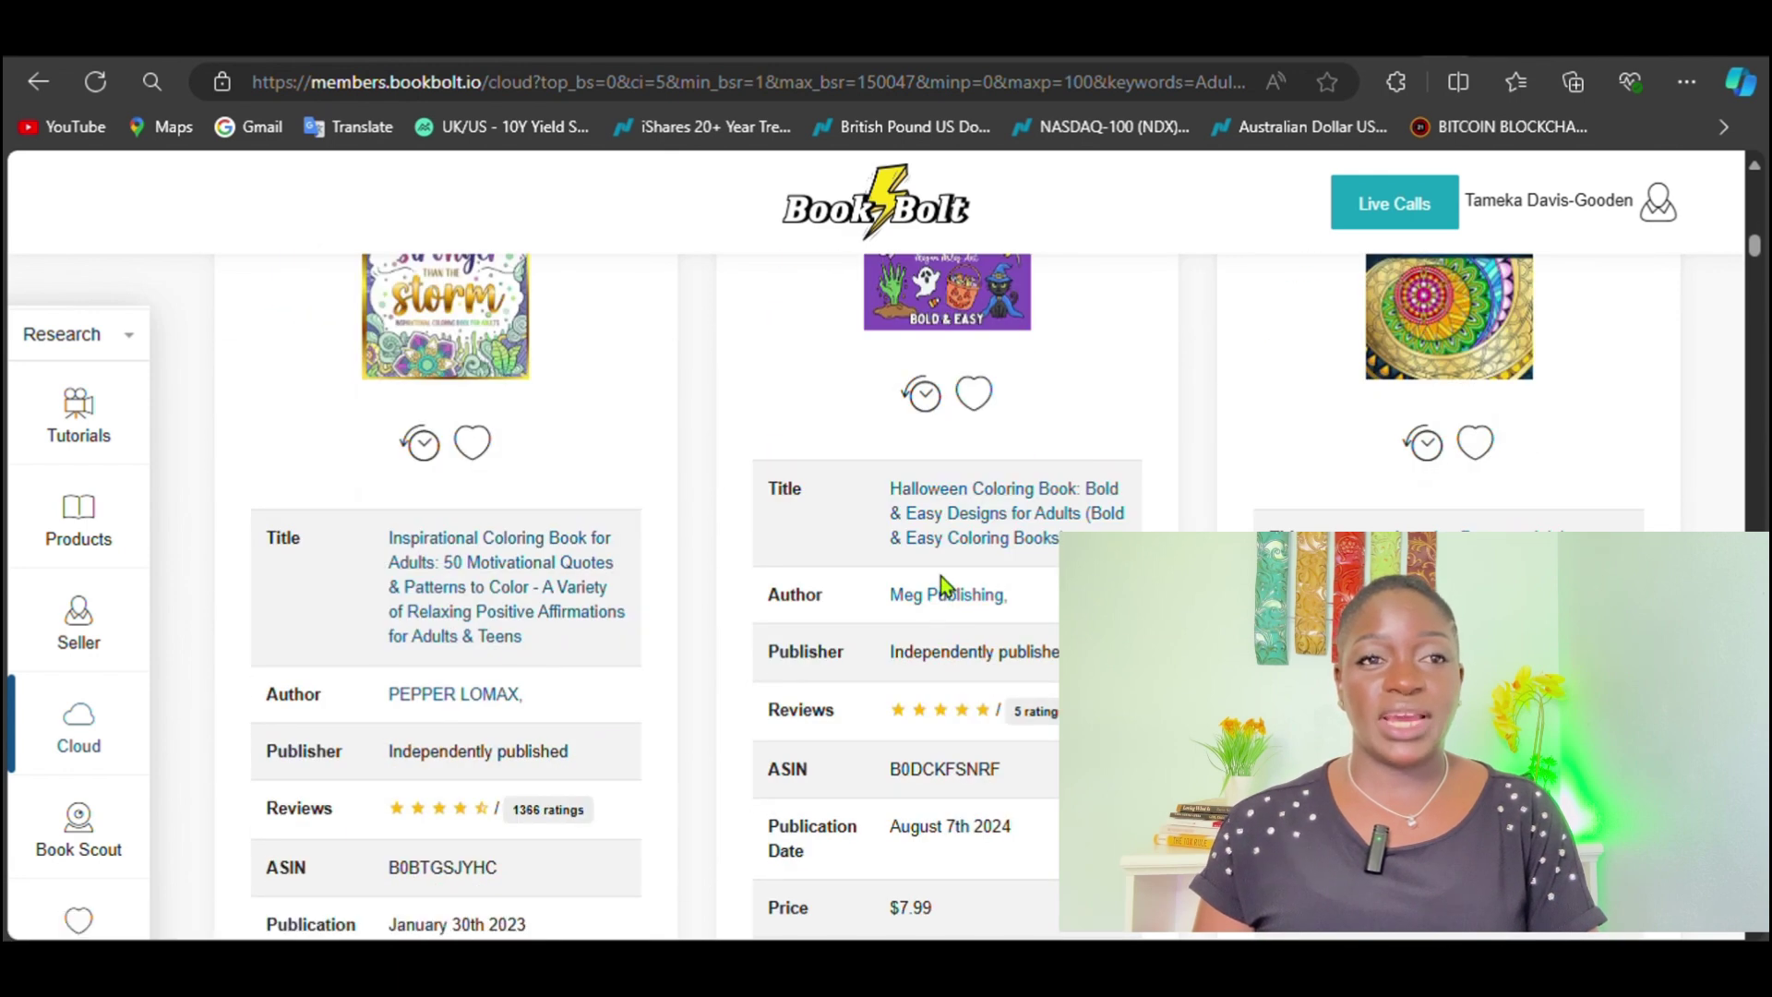
pyautogui.scroll(-4, 943, 583)
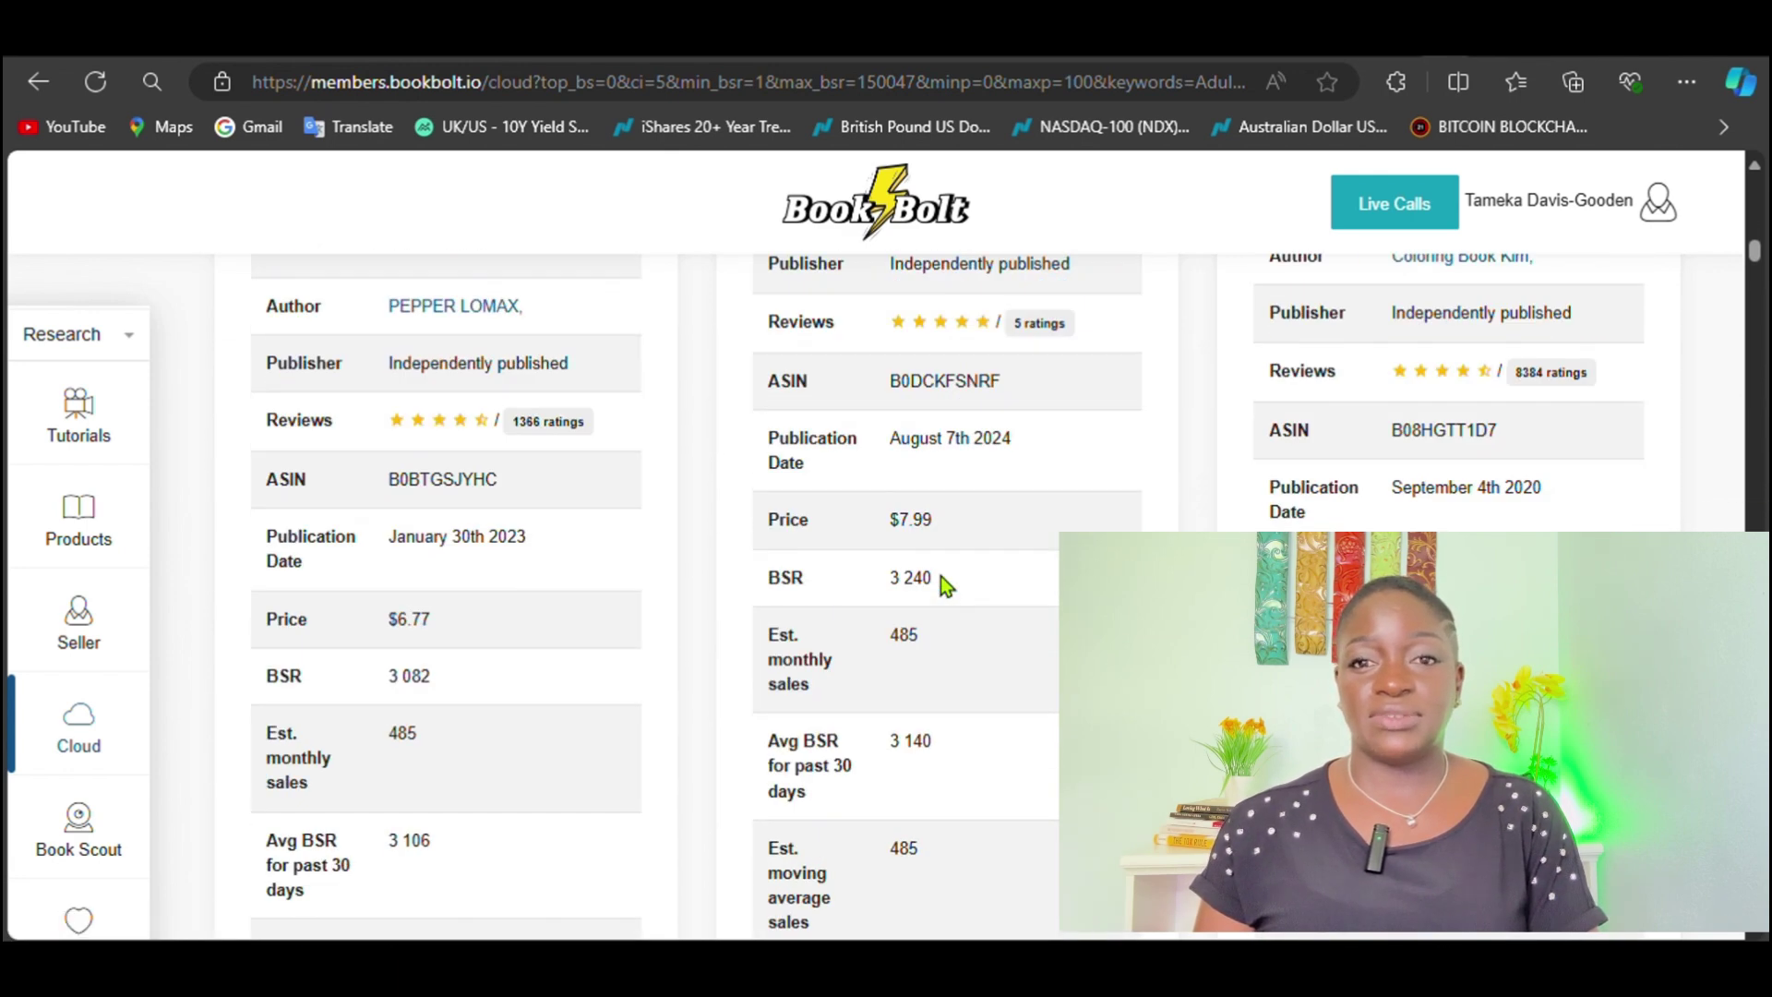
pyautogui.scroll(-15, 936, 600)
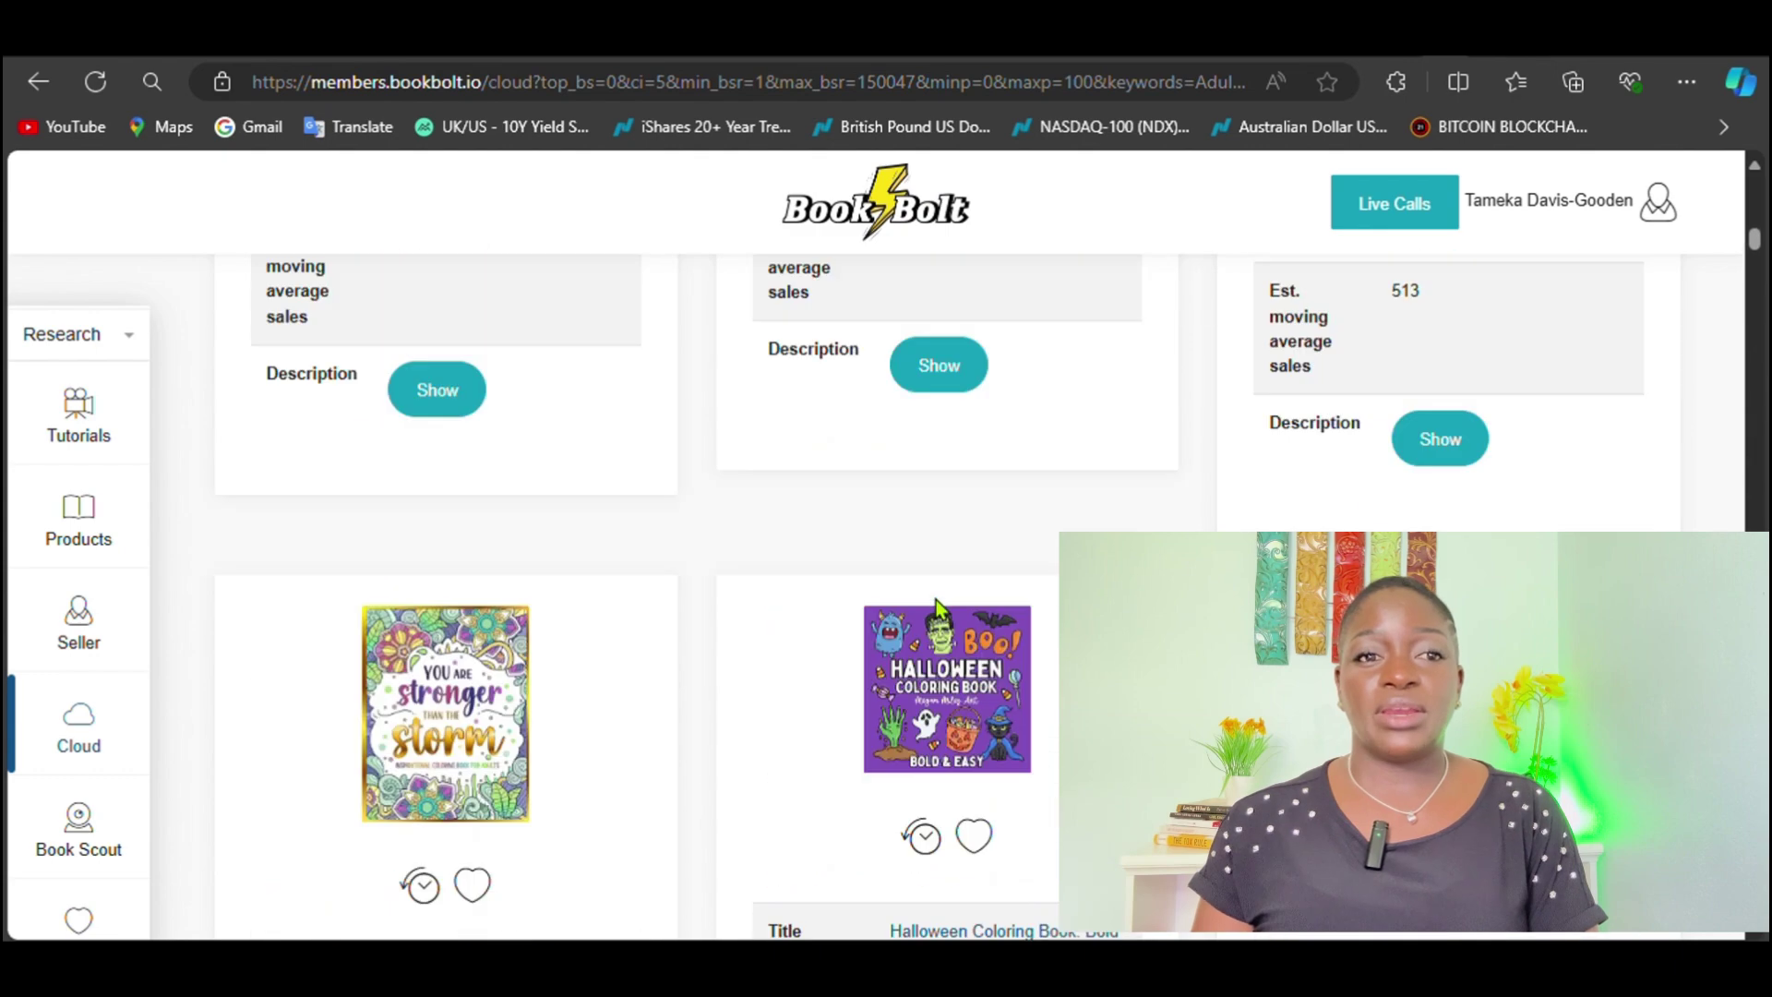
pyautogui.scroll(5, 935, 600)
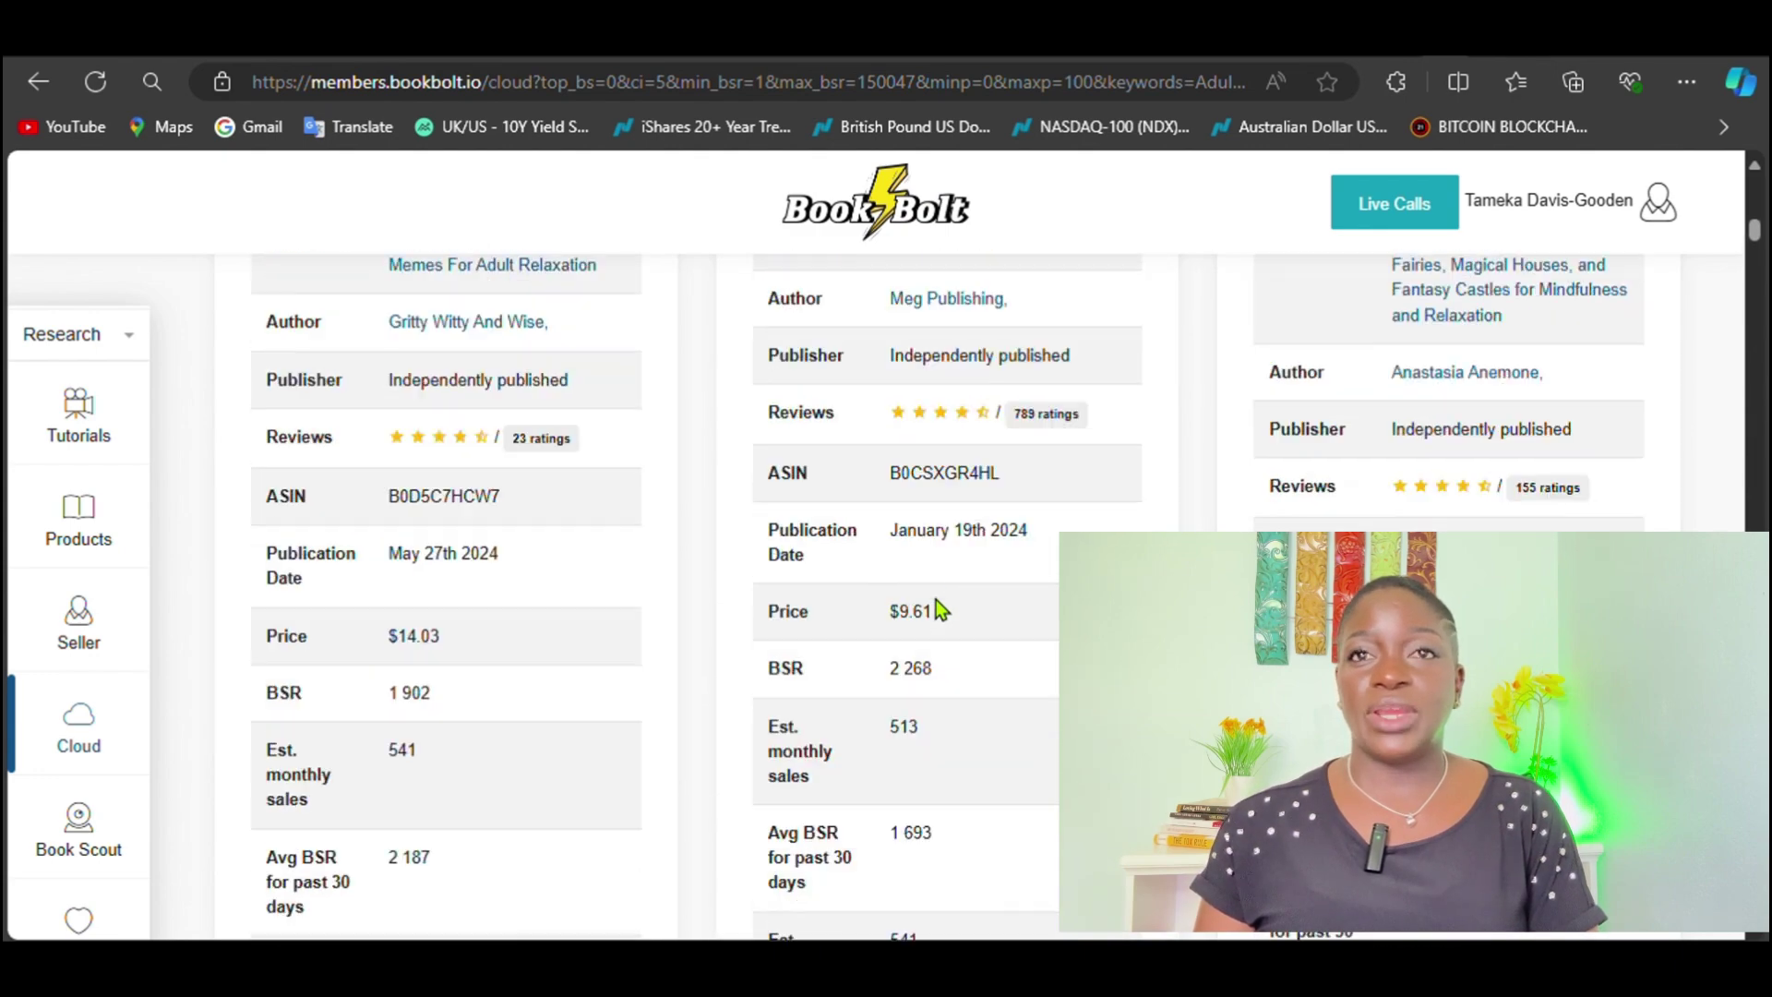
pyautogui.scroll(-4, 936, 605)
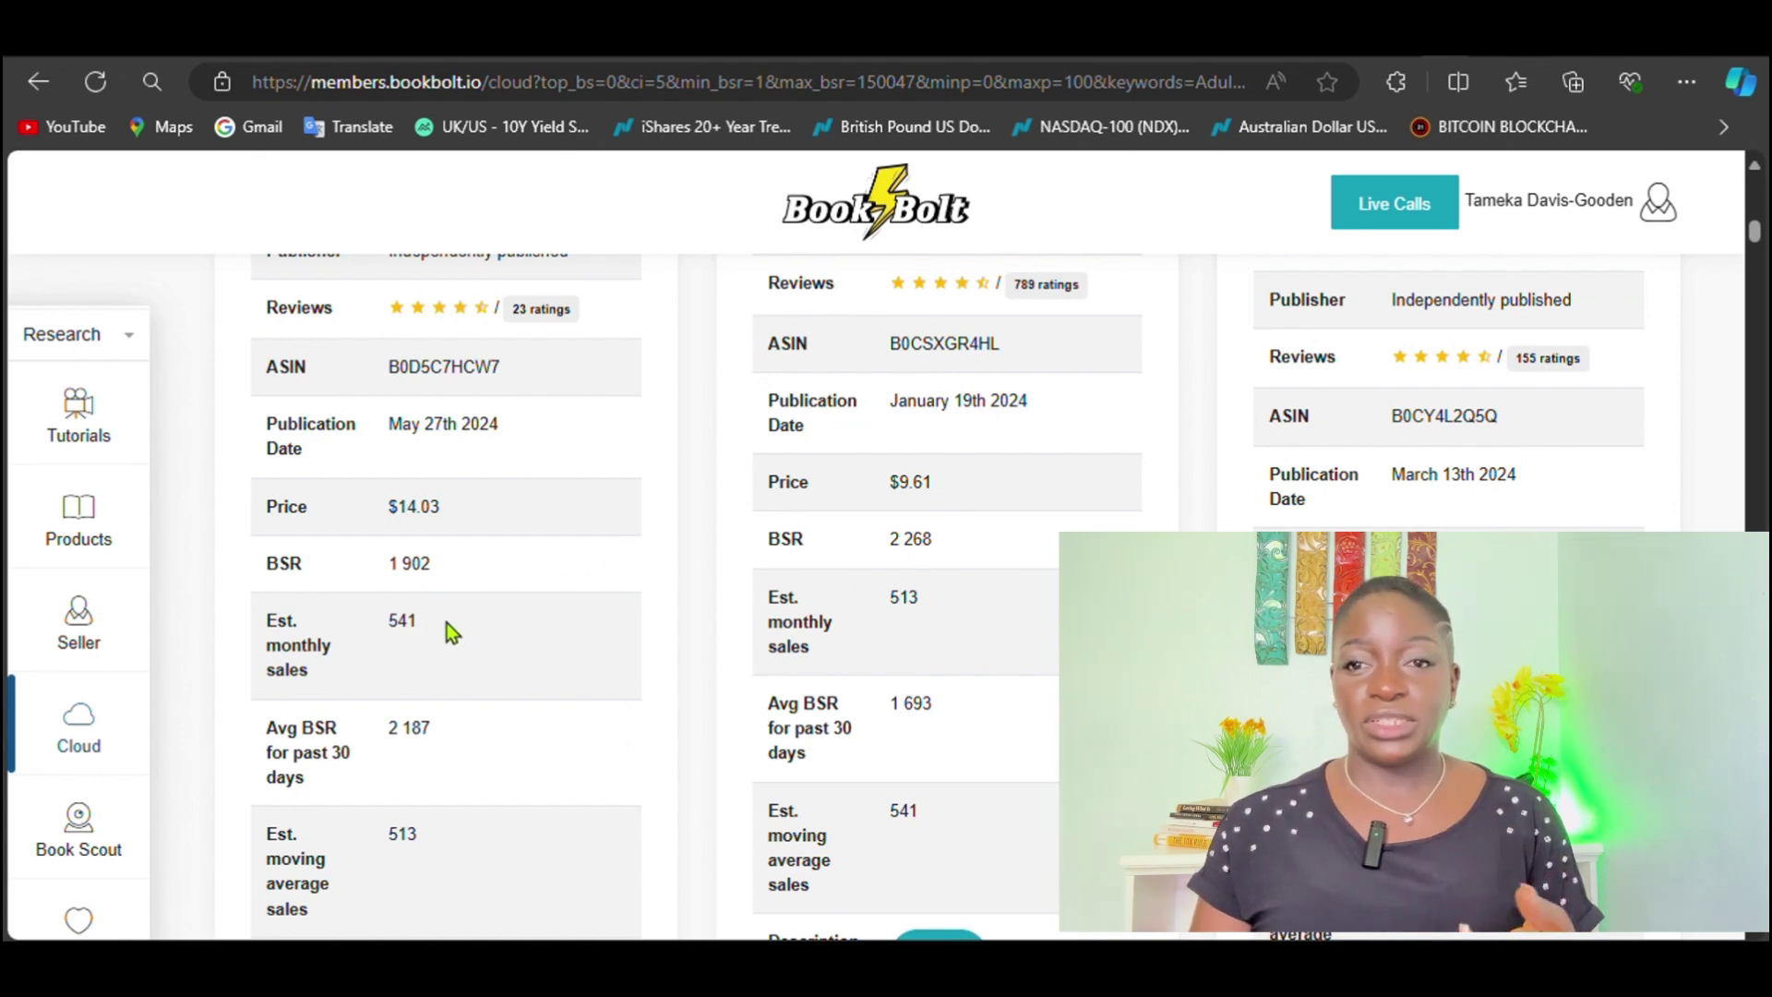
pyautogui.scroll(7, 447, 623)
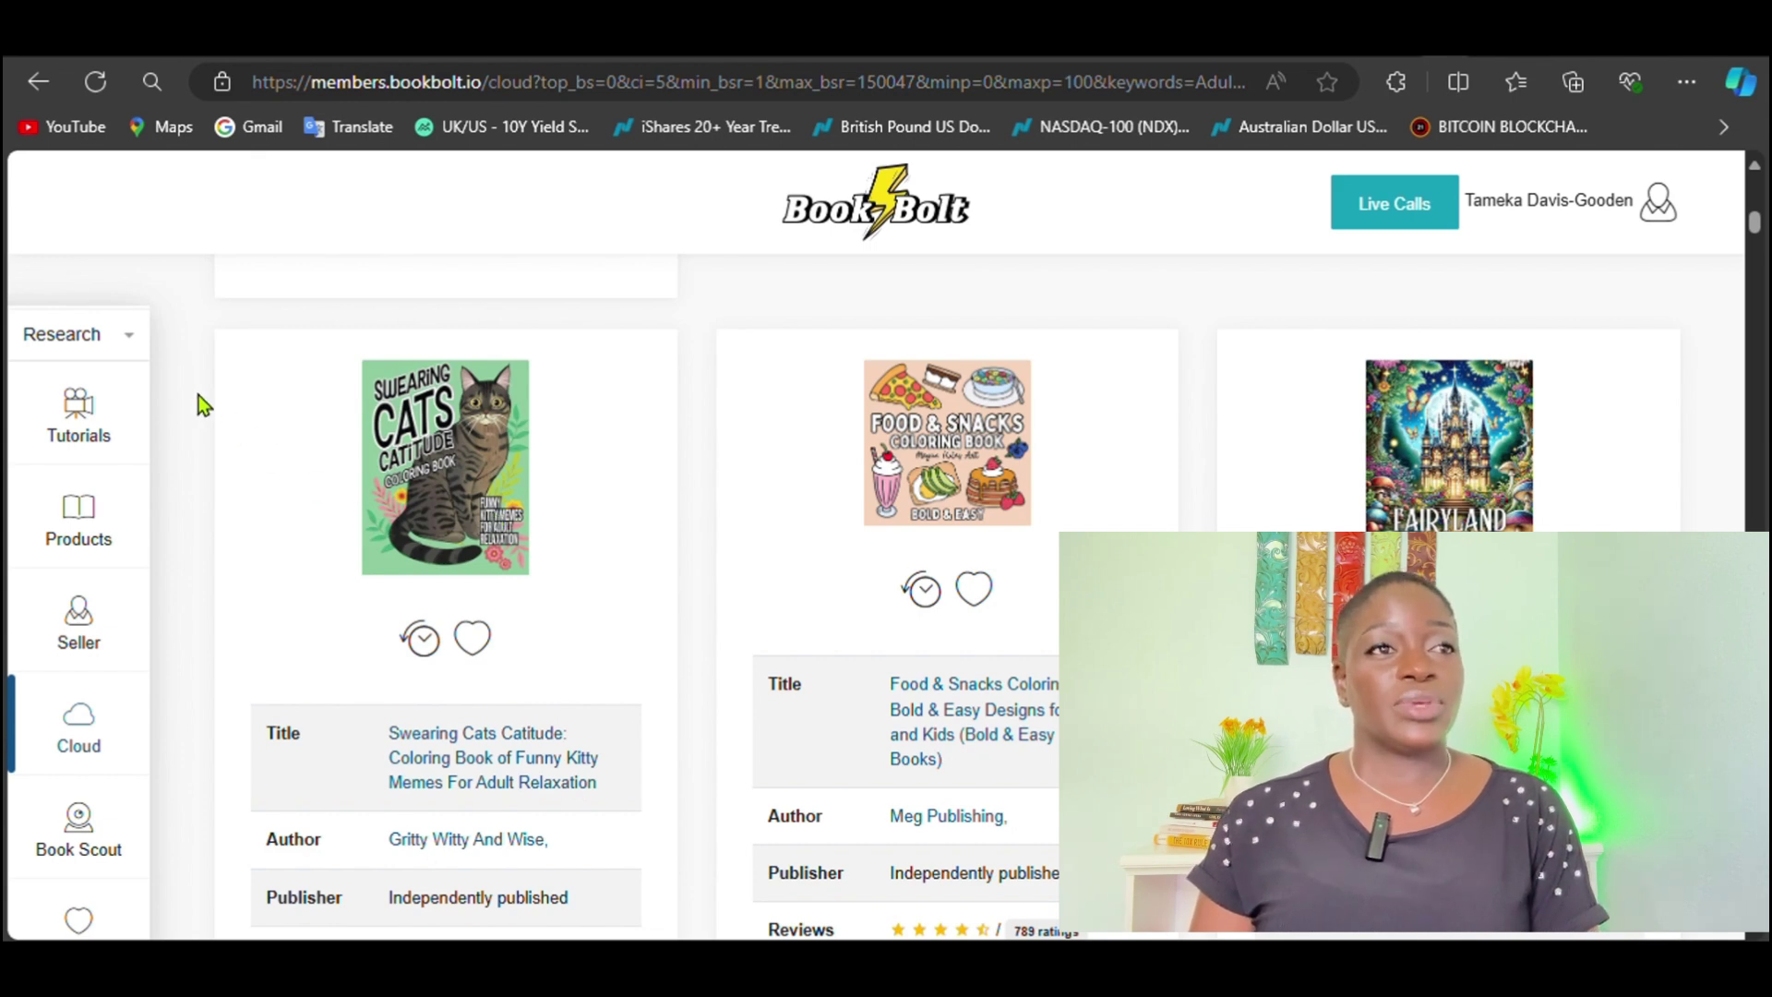
# Step: Open BookBolt Studio from the Create tools and look back through the interior pages of the existing adult coloring book project
pyautogui.click(130, 342)
pyautogui.click(48, 472)
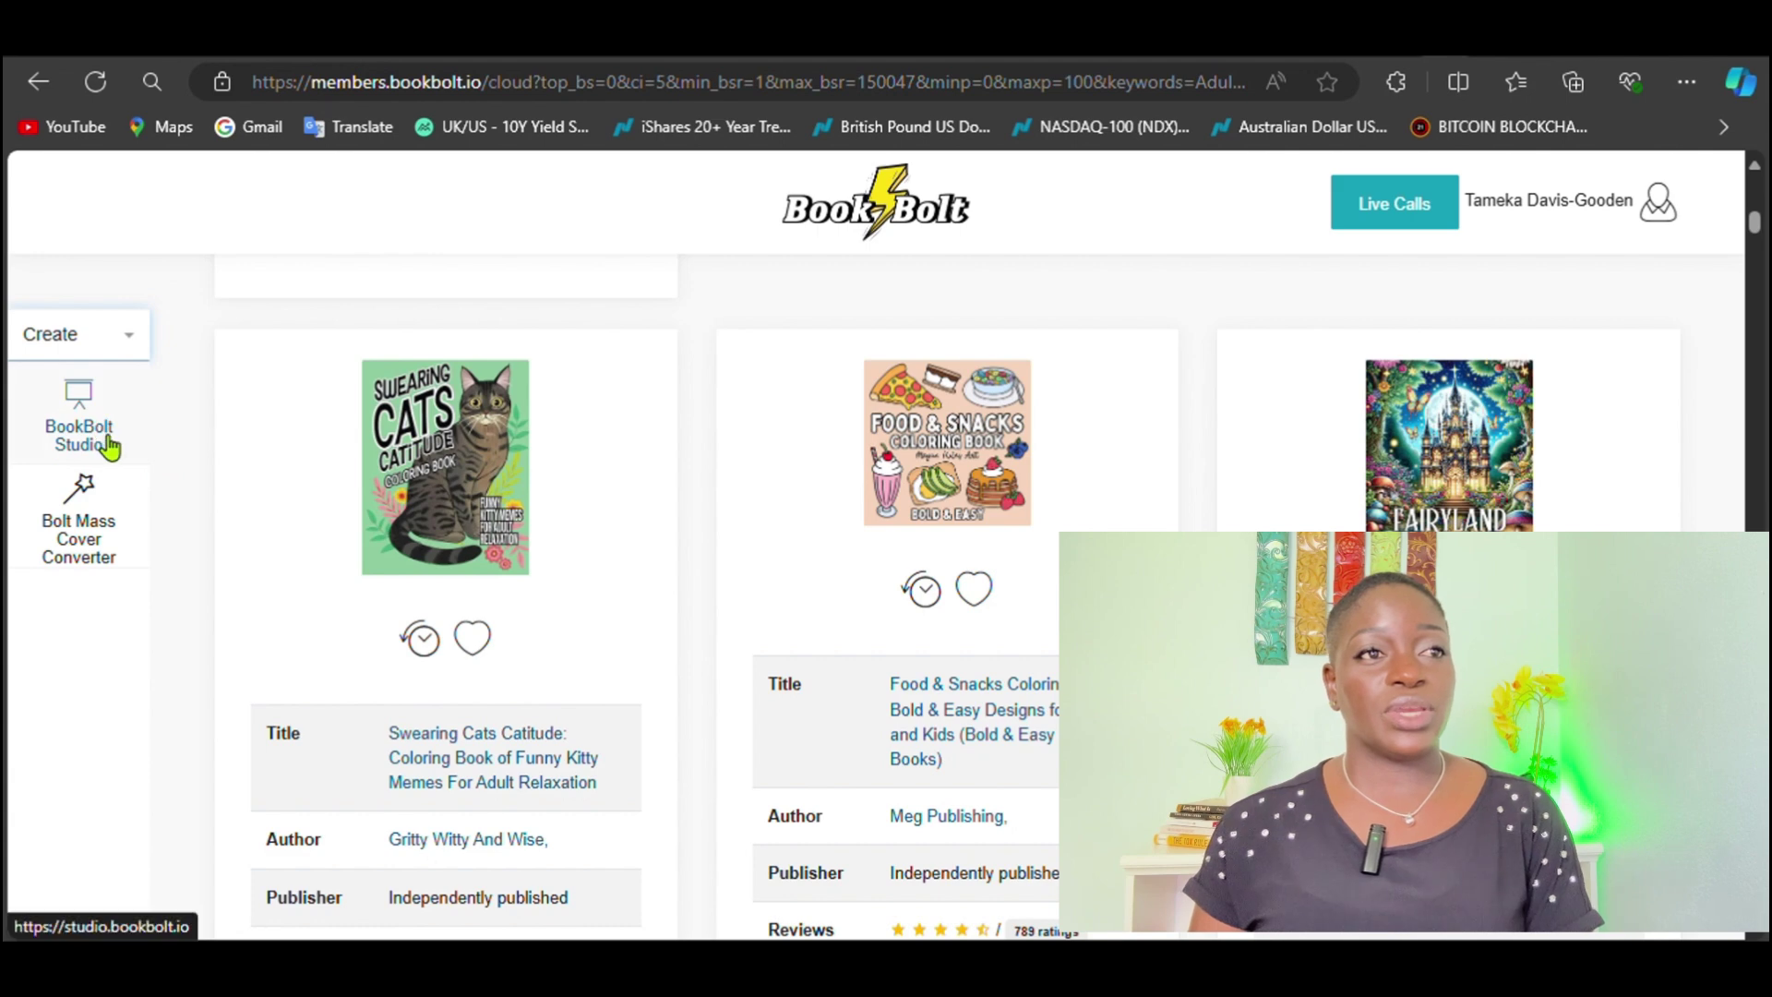
pyautogui.click(79, 434)
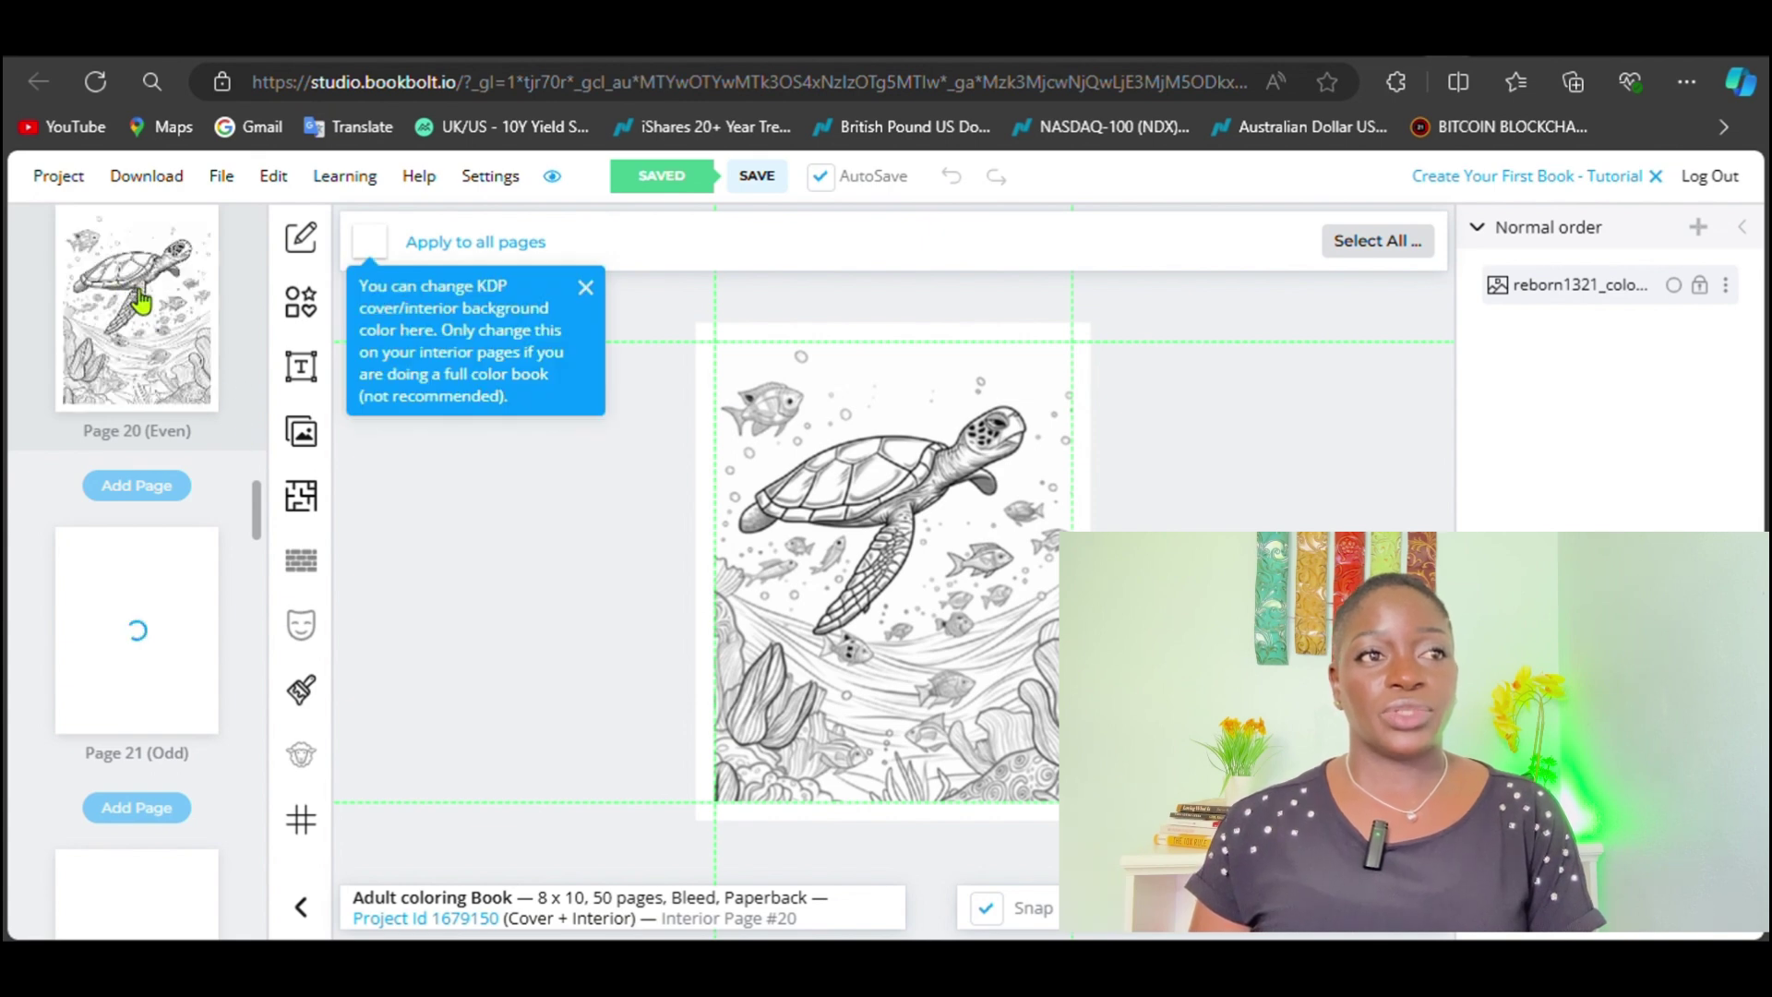
pyautogui.moveTo(178, 304)
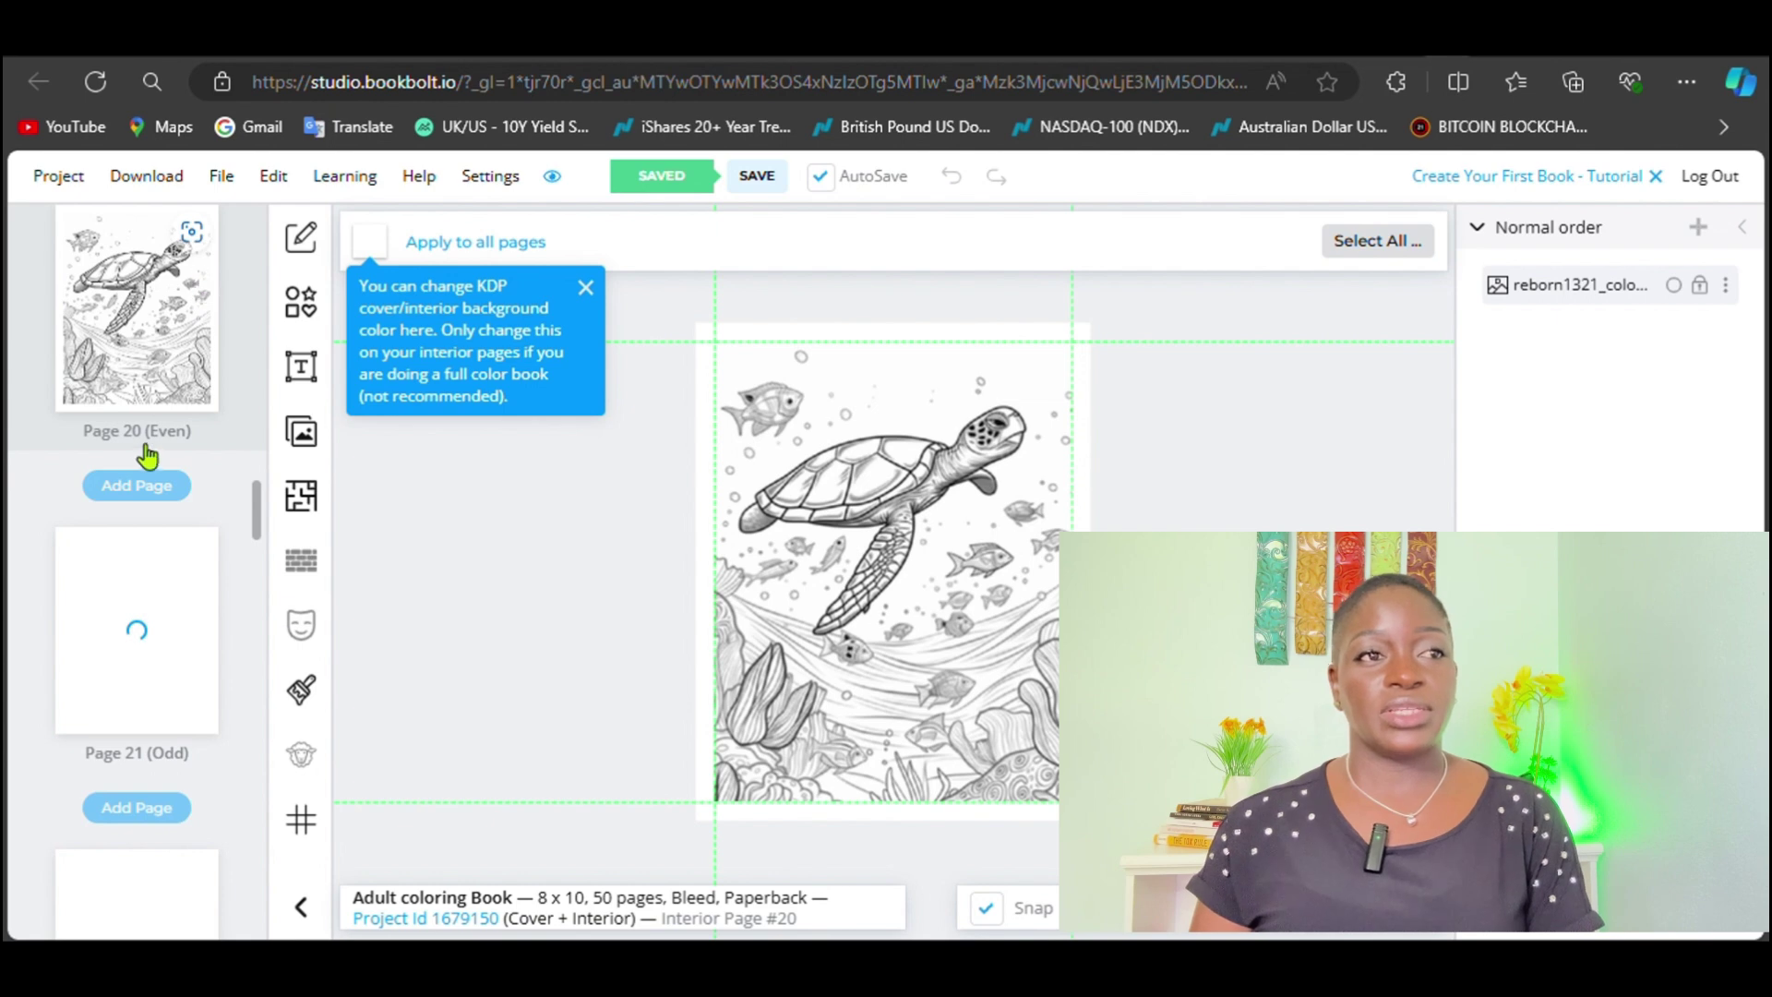
pyautogui.scroll(20, 147, 455)
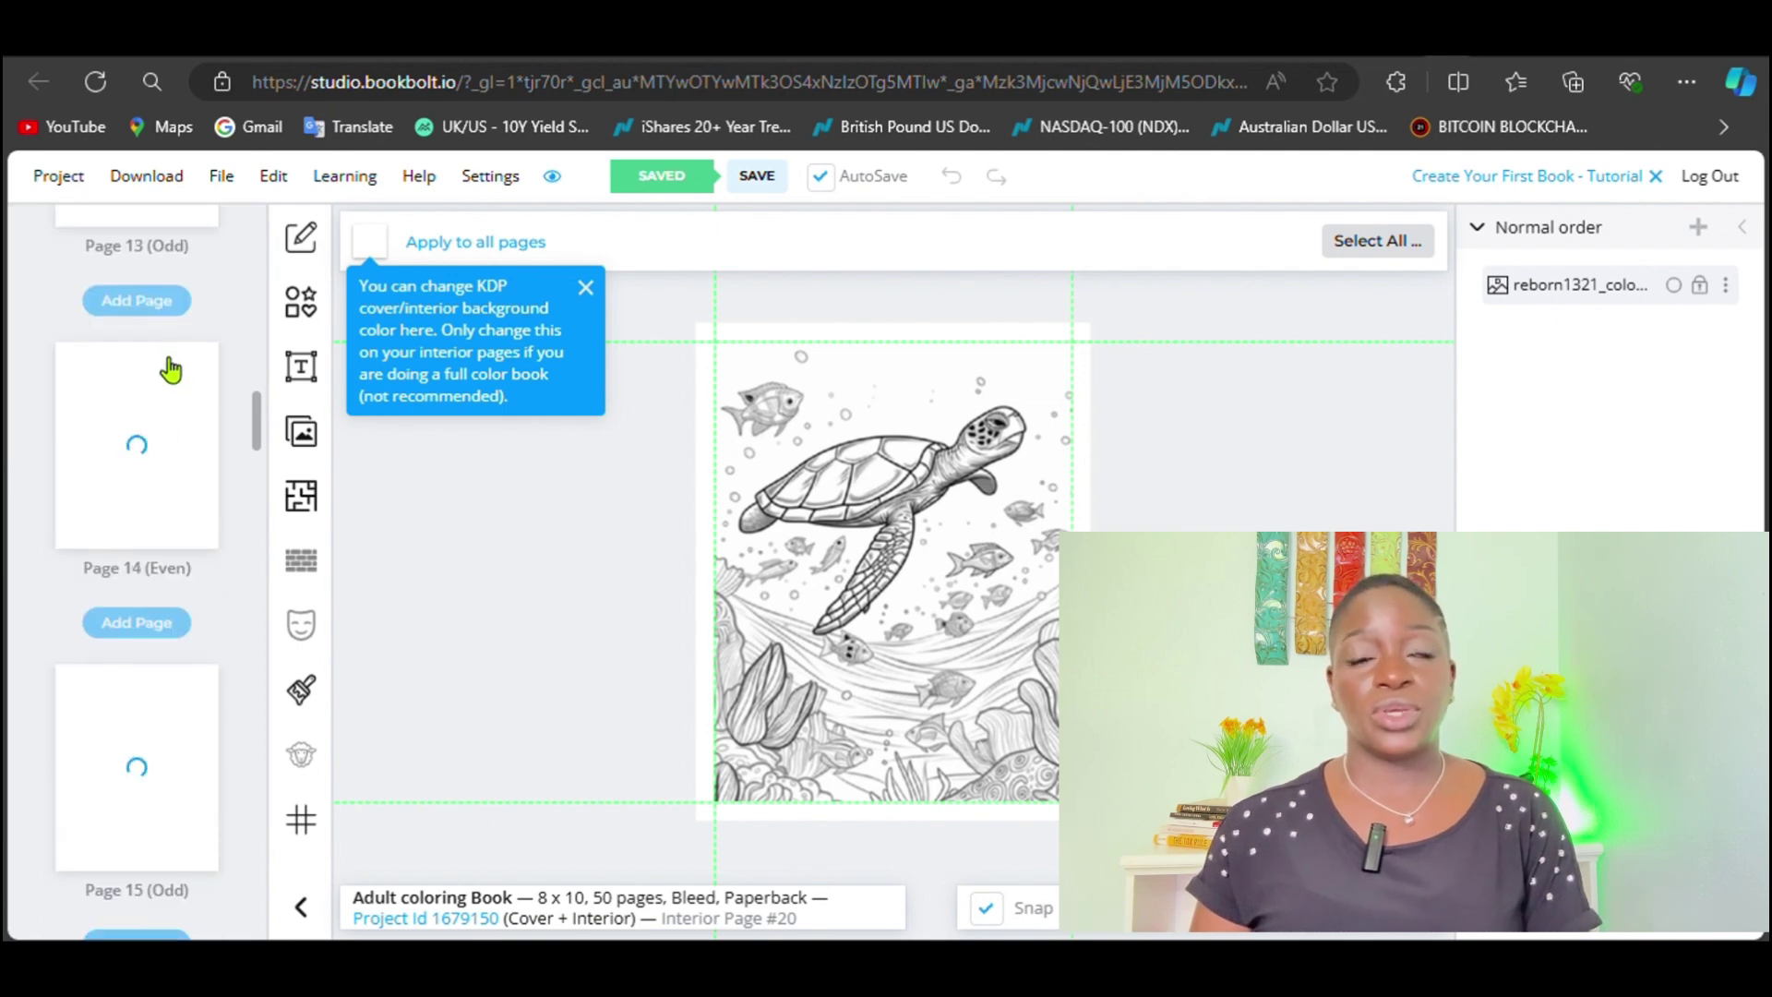
pyautogui.scroll(20, 170, 369)
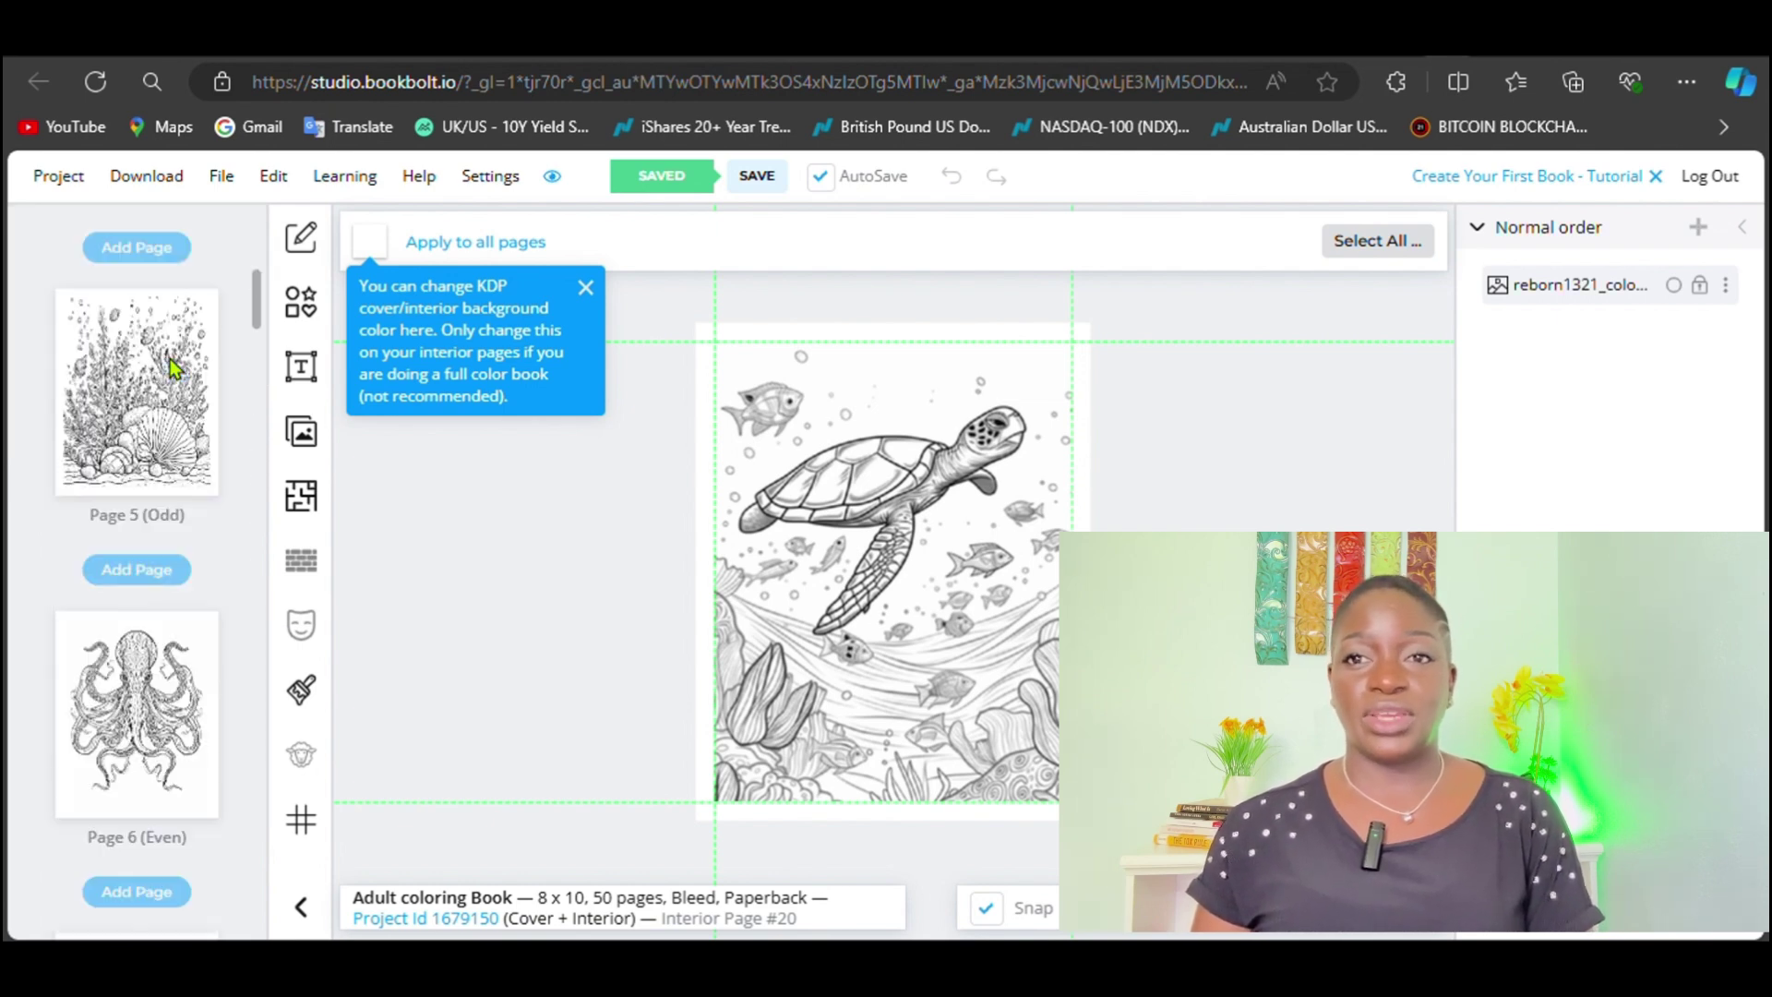
pyautogui.scroll(10, 168, 364)
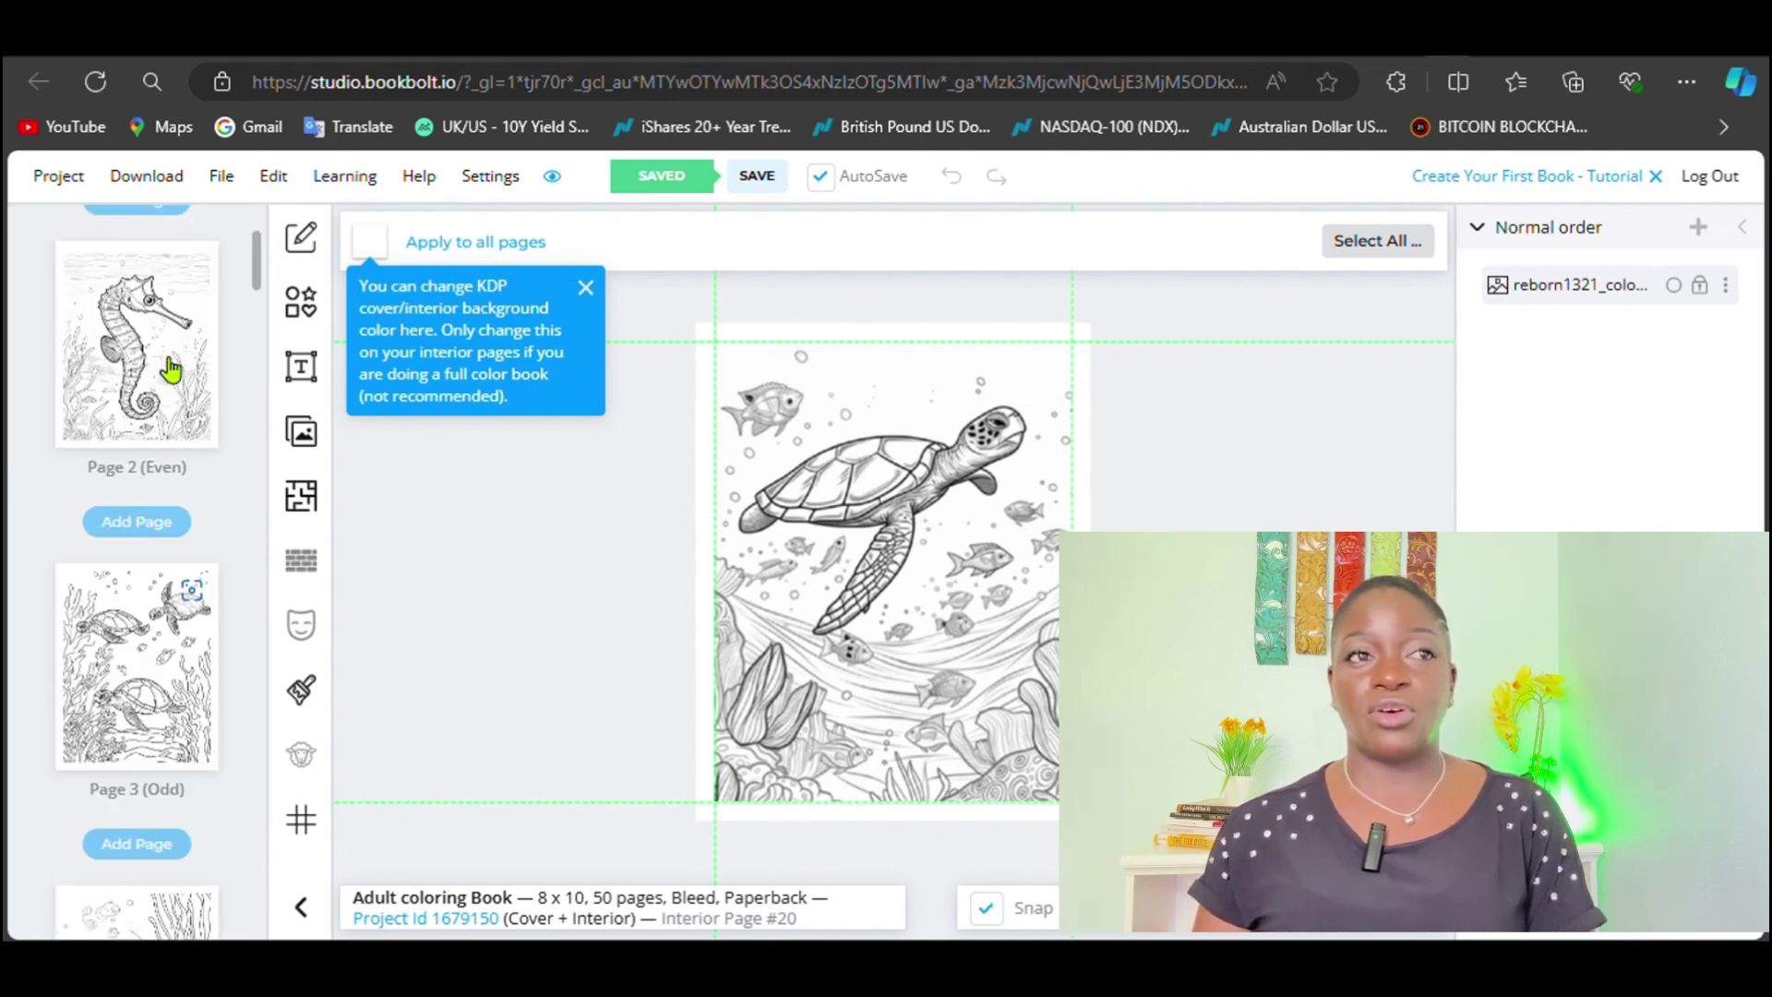
# Step: Start a new project with the project type Paperback: Cover and Interior
pyautogui.click(61, 185)
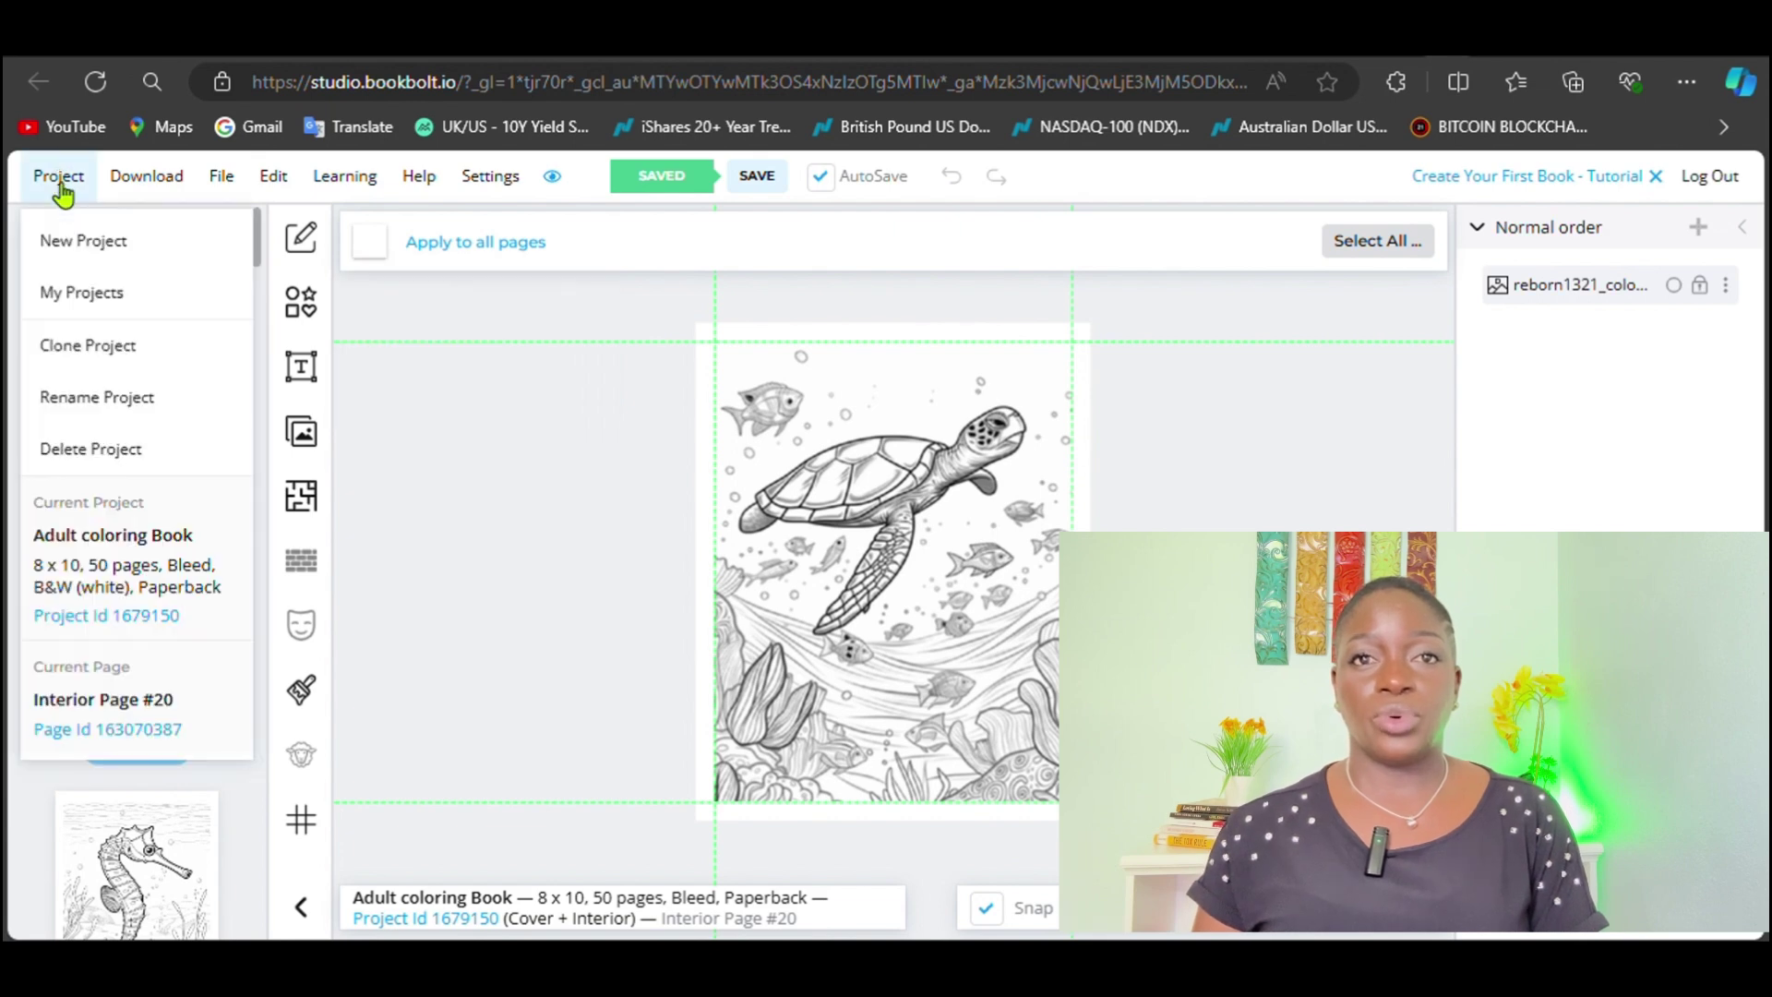
pyautogui.click(72, 245)
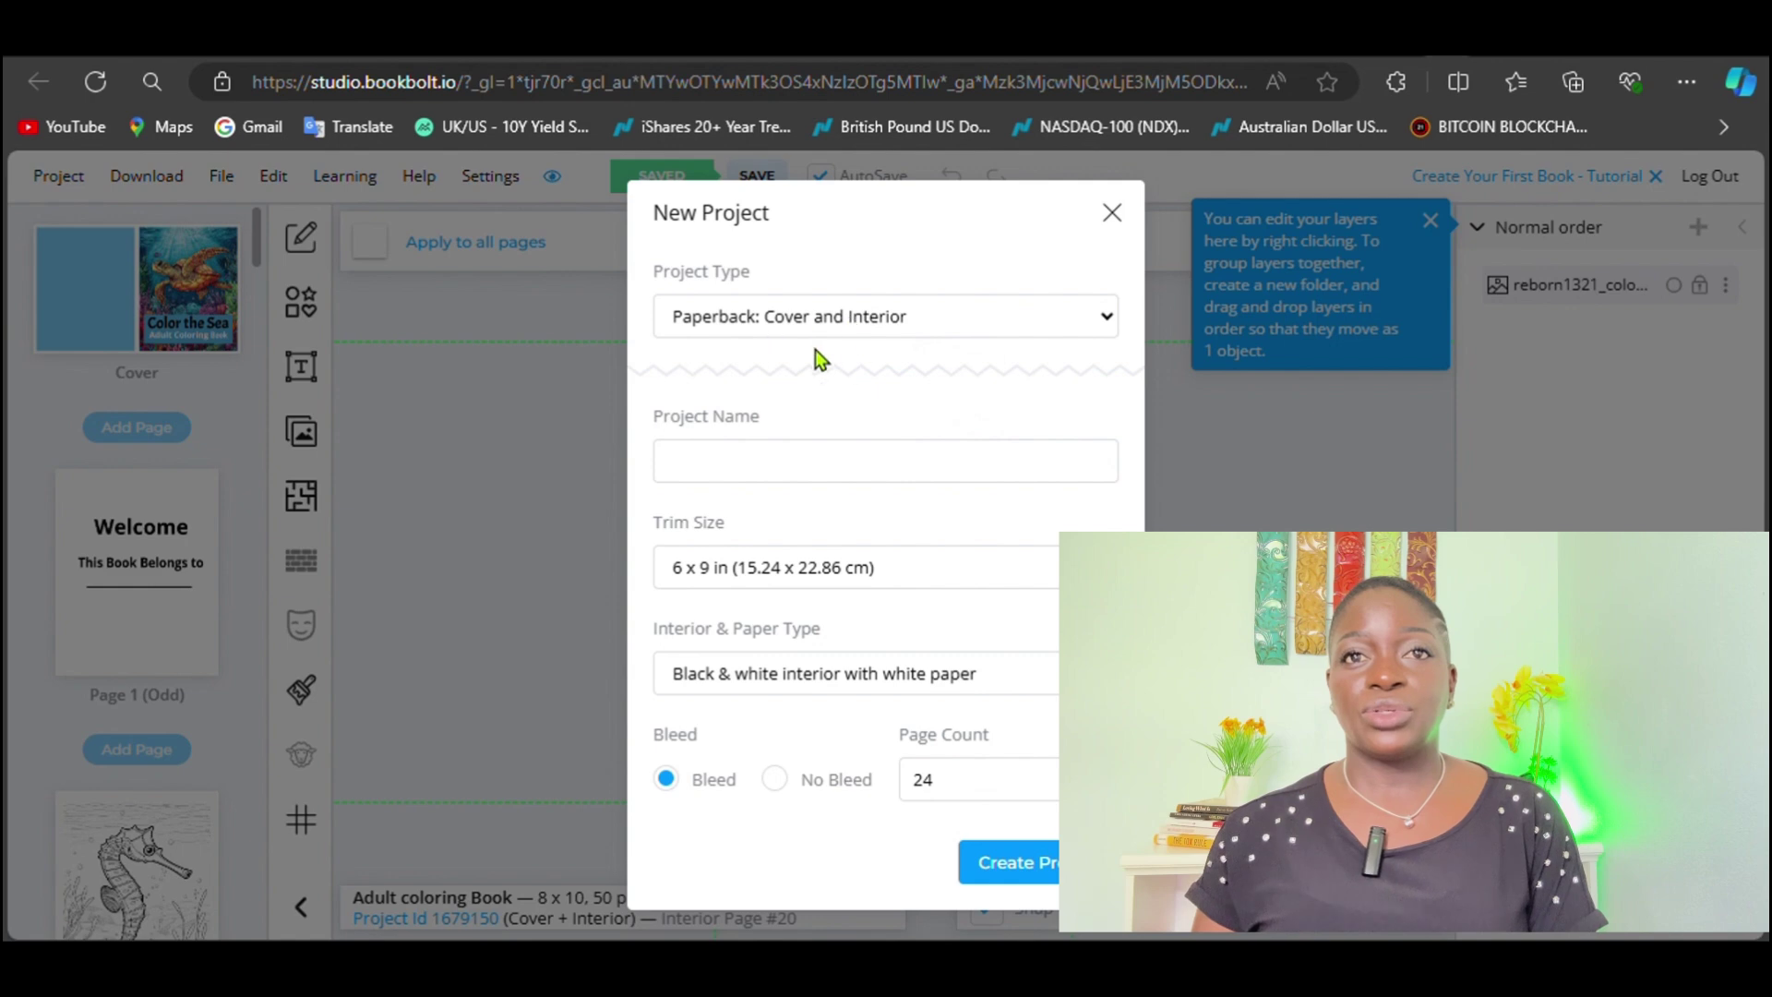
pyautogui.click(1108, 317)
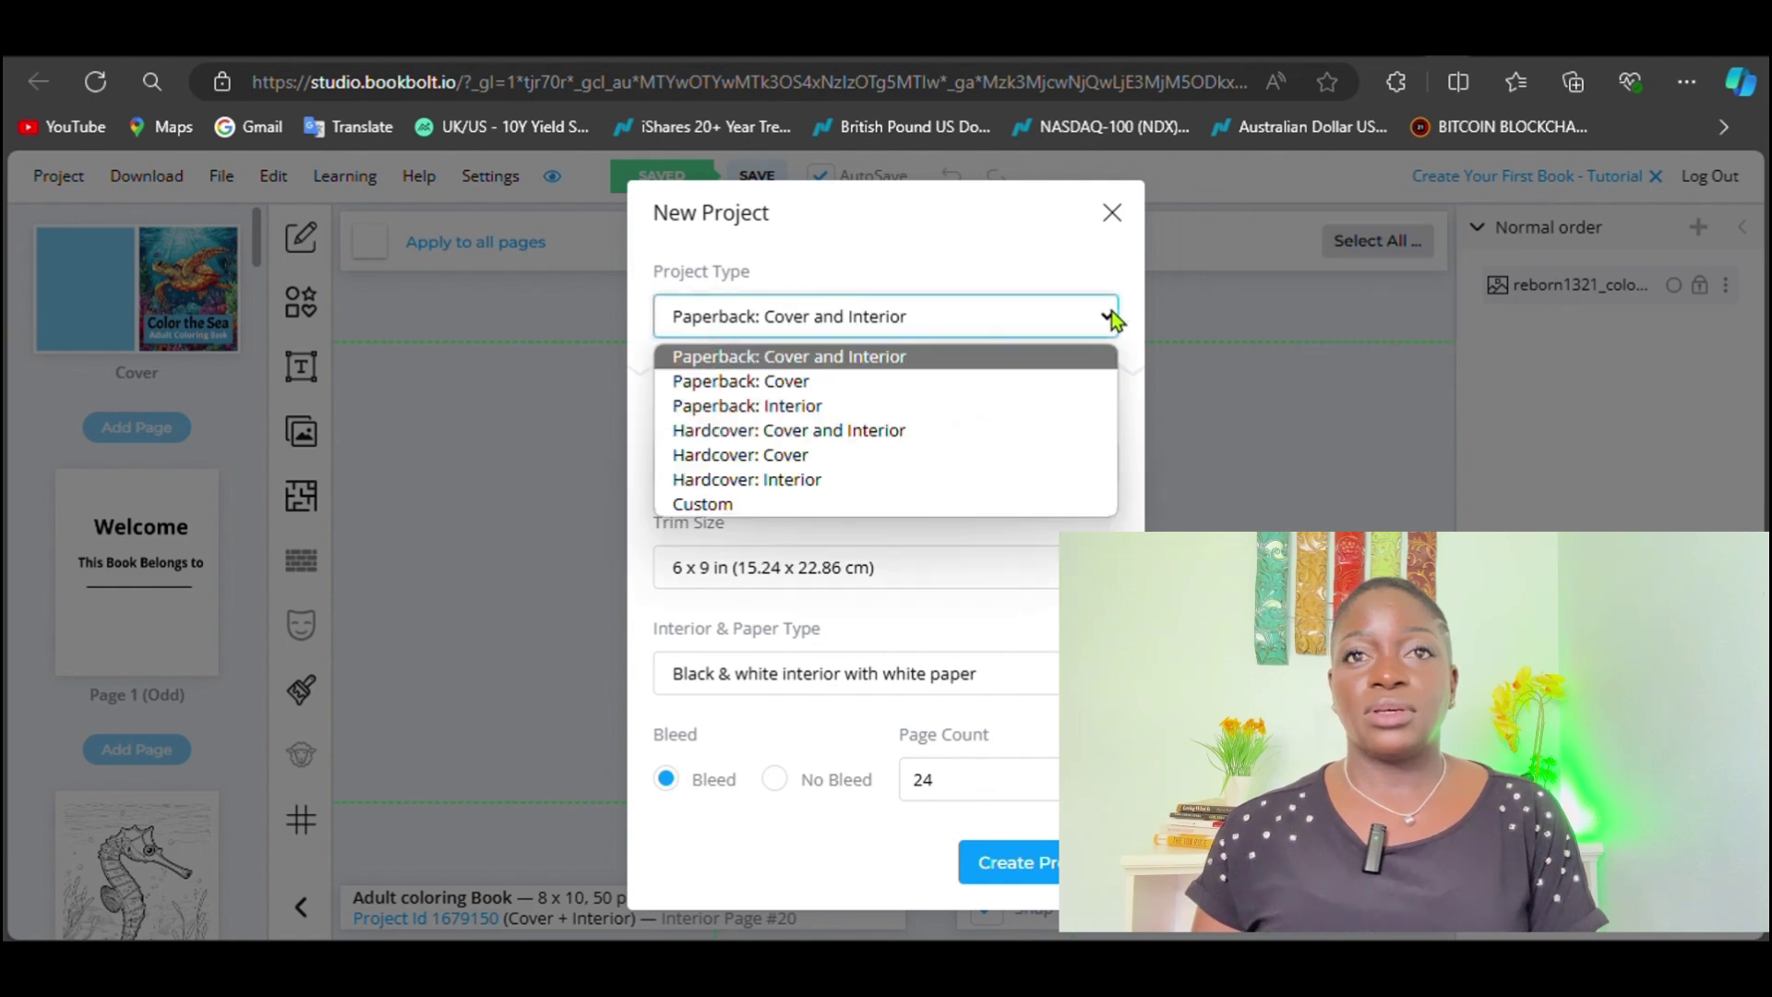
pyautogui.click(823, 431)
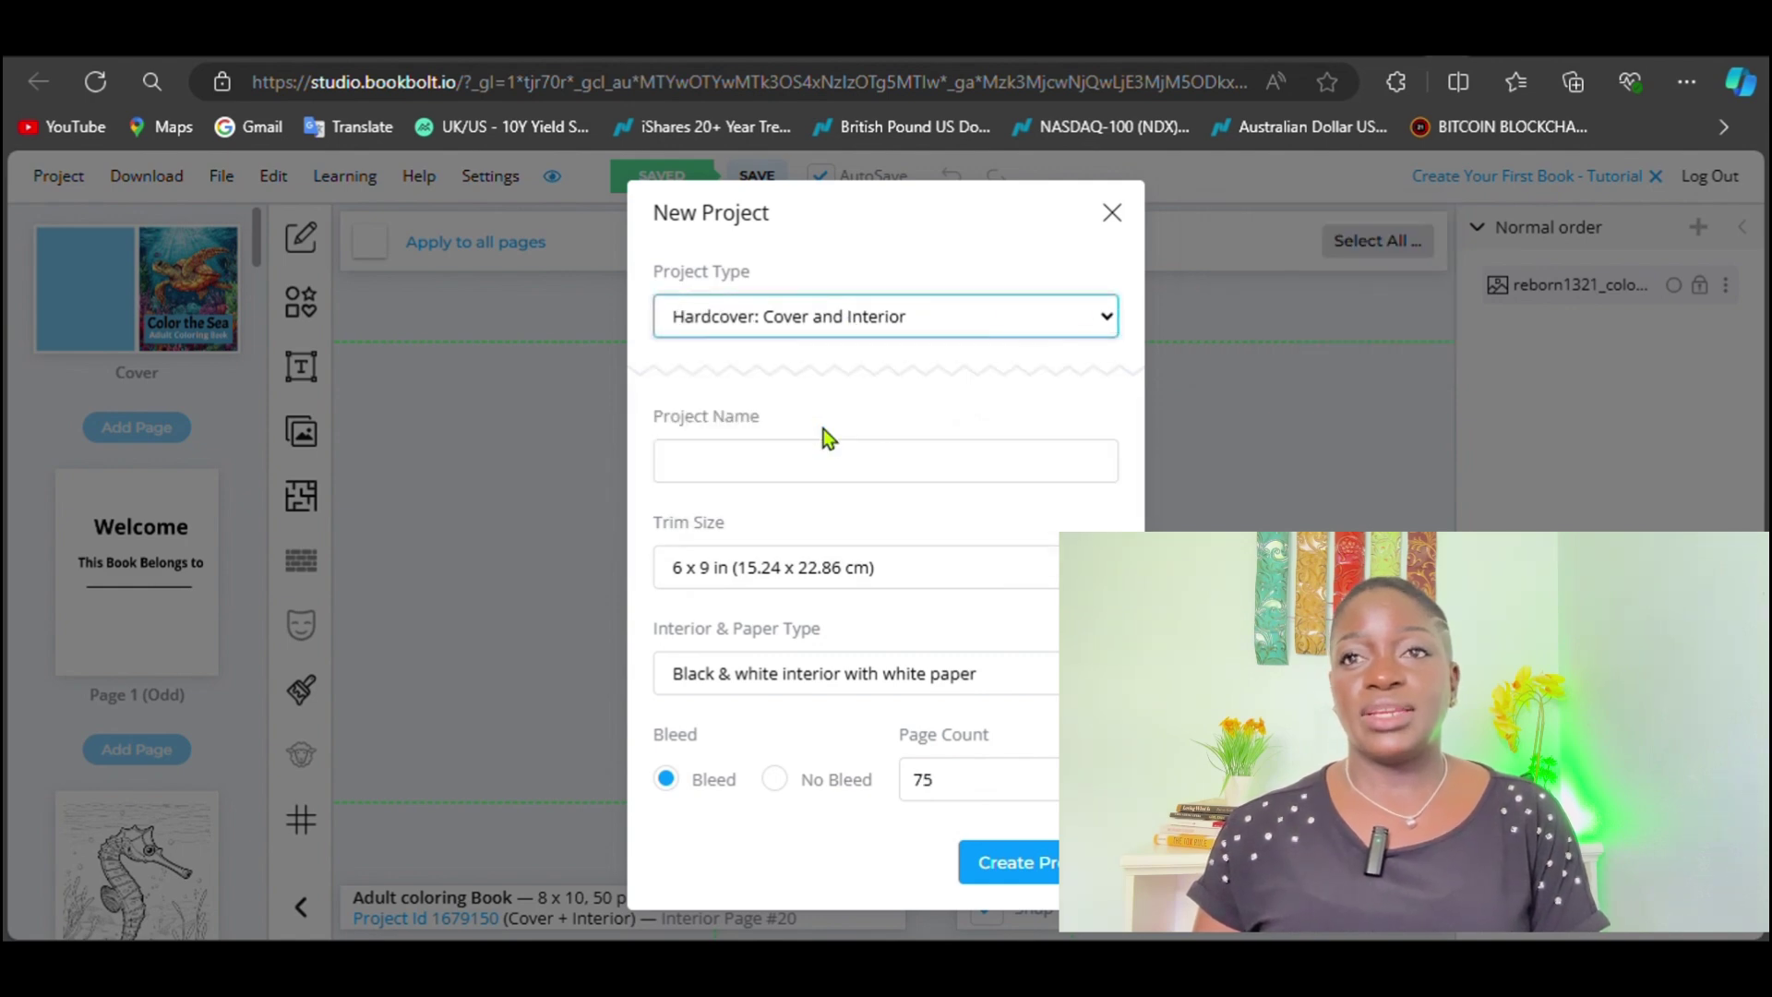
pyautogui.click(917, 321)
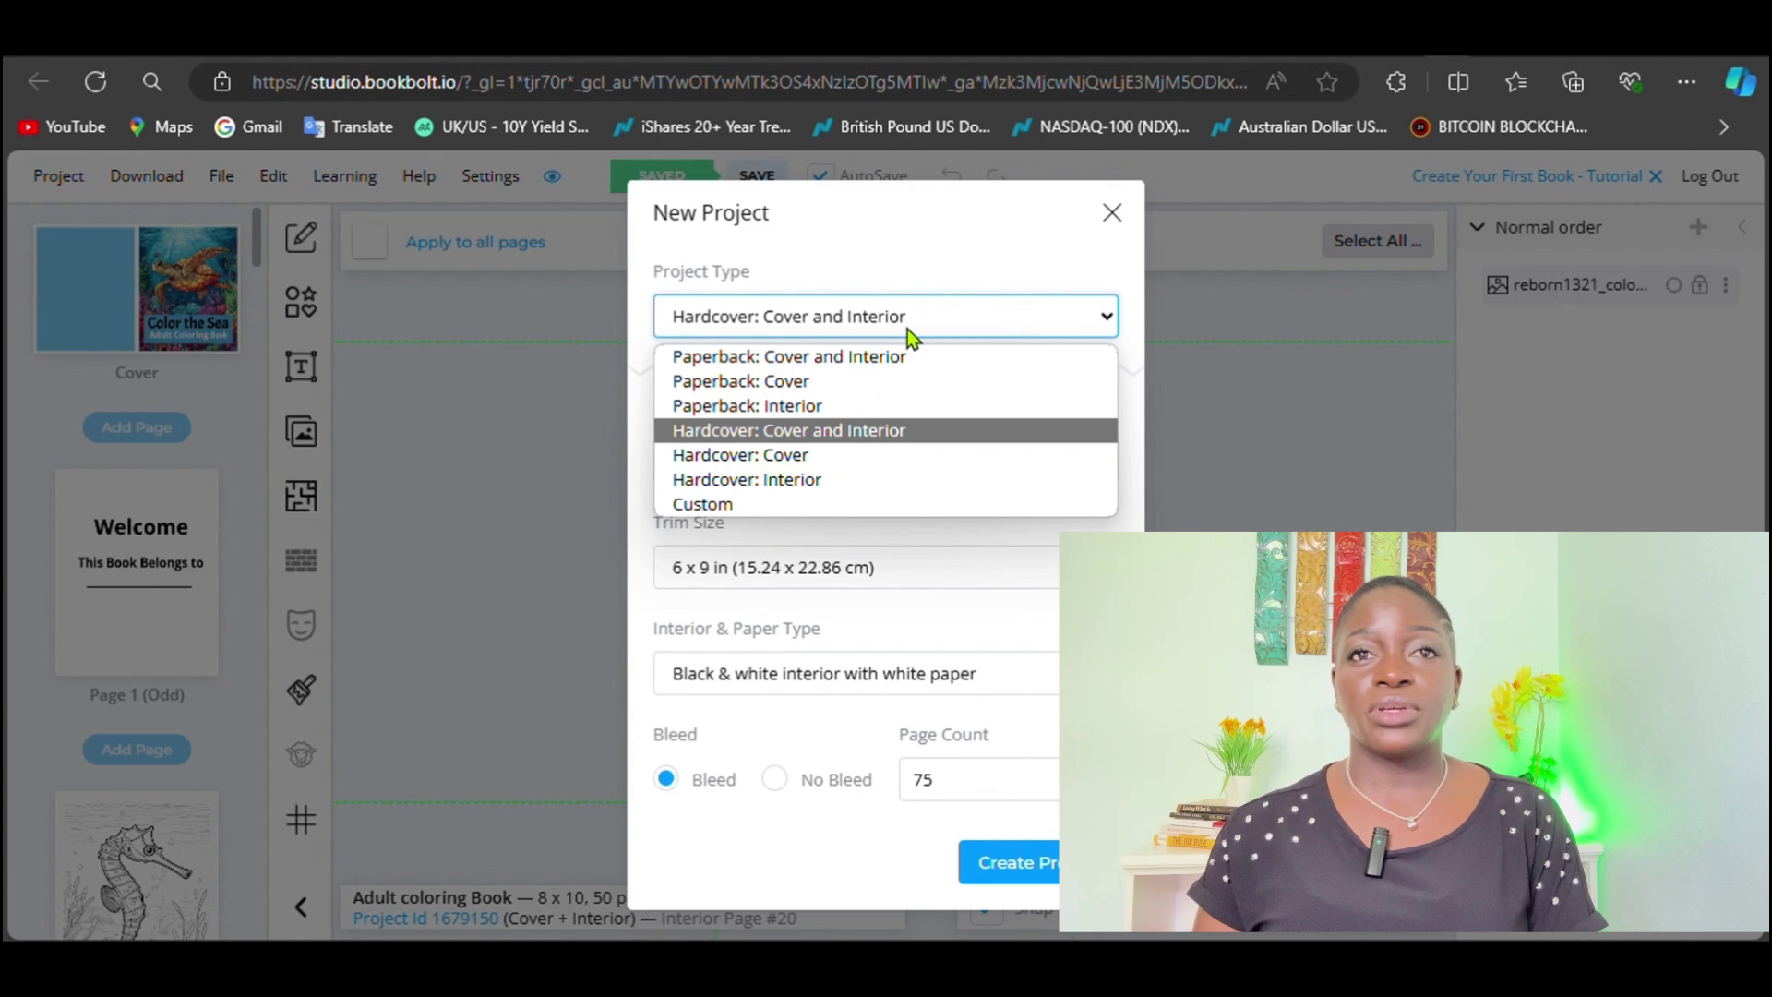
pyautogui.click(847, 359)
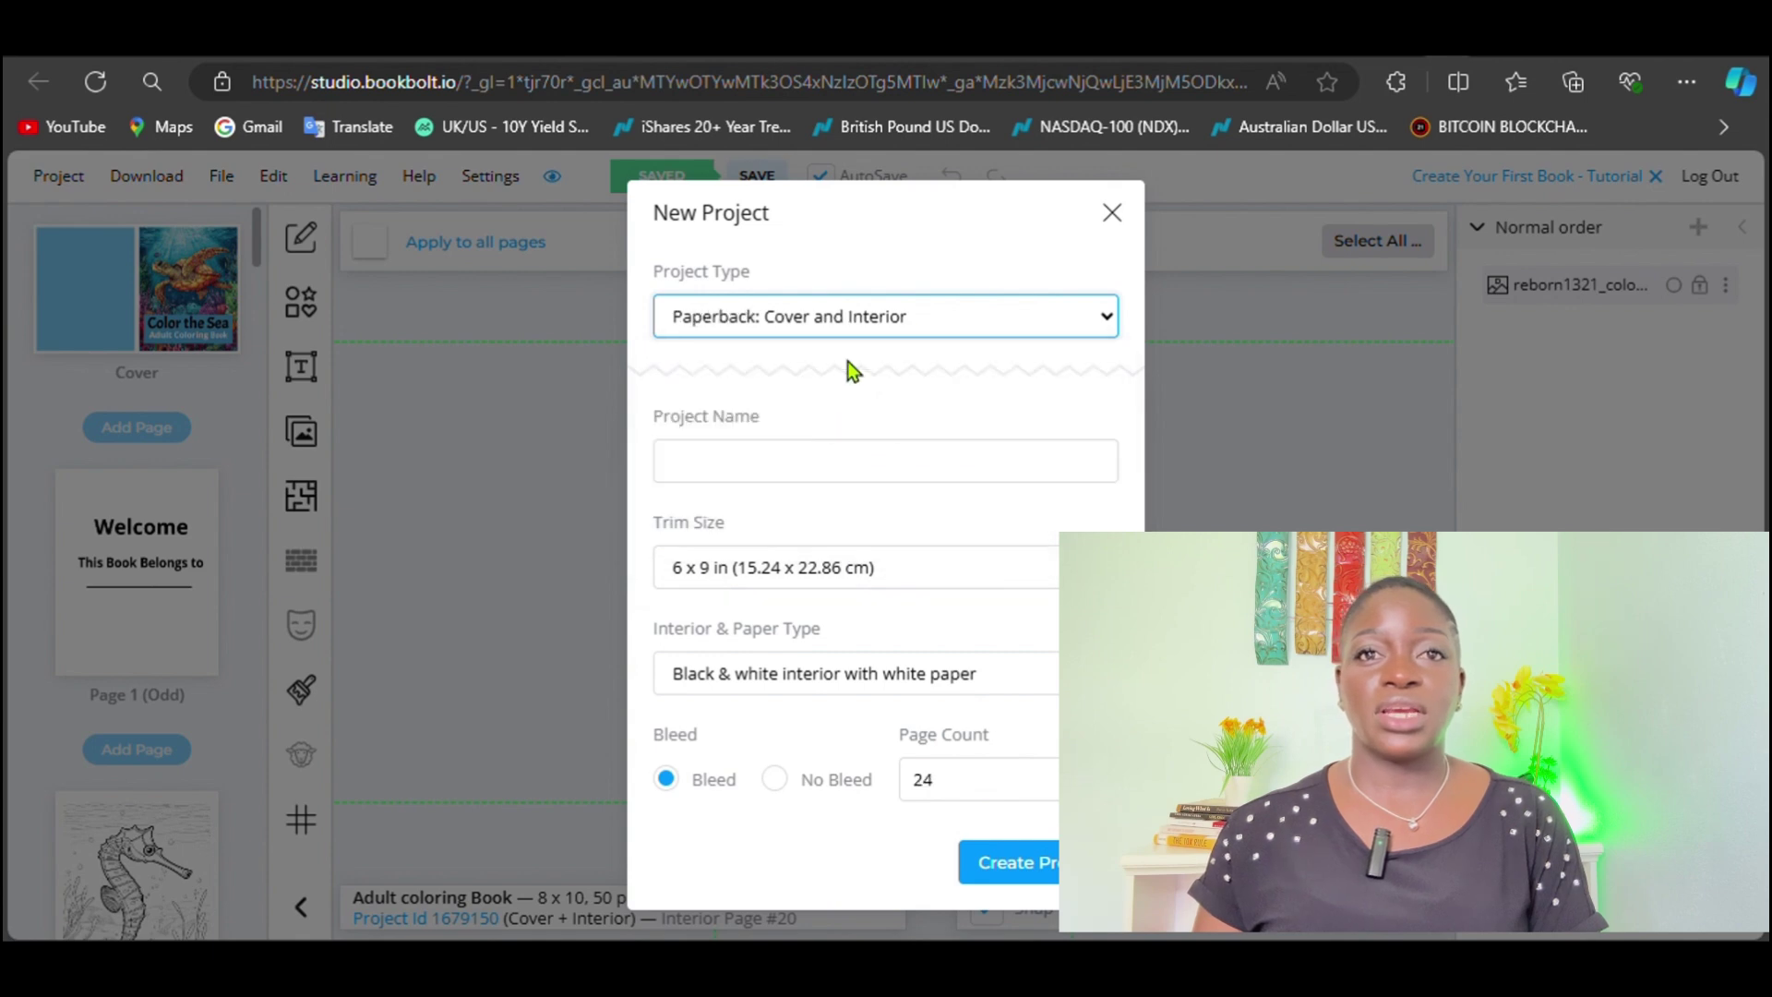
# Step: Name the new project "Adult Coloring Book"
pyautogui.click(764, 457)
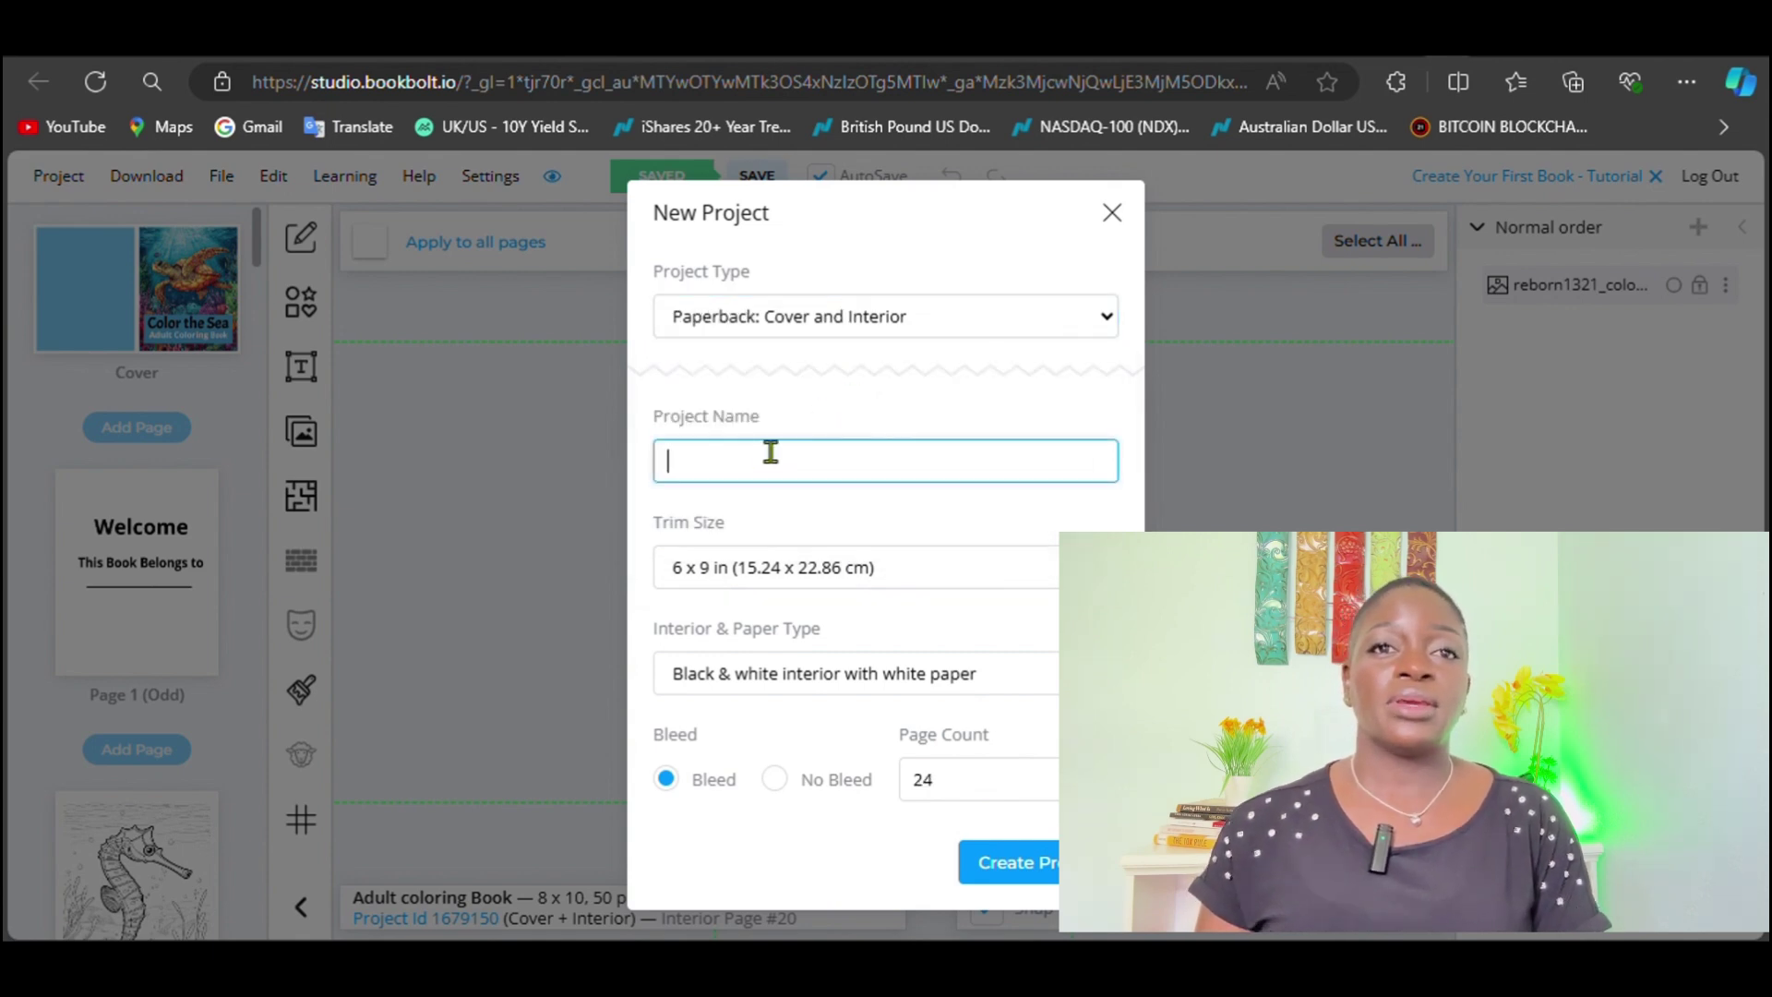
pyautogui.write('Co')
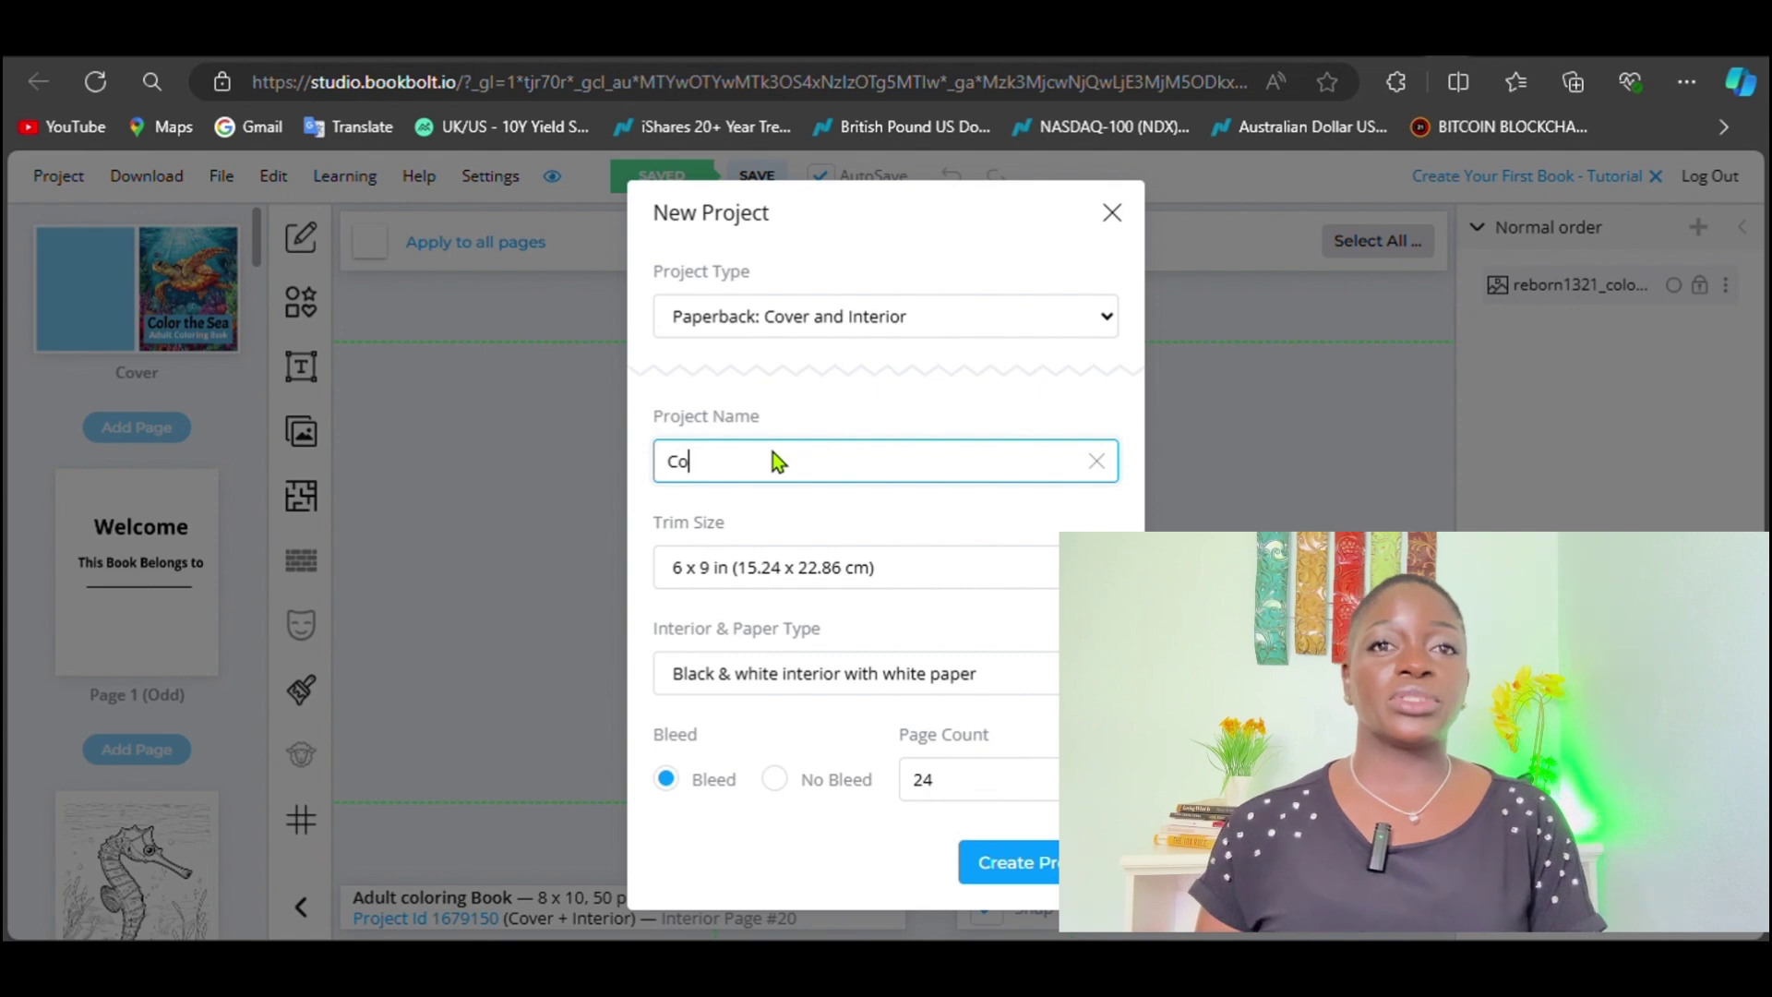
pyautogui.press('BackSpace')
pyautogui.press('BackSpace')
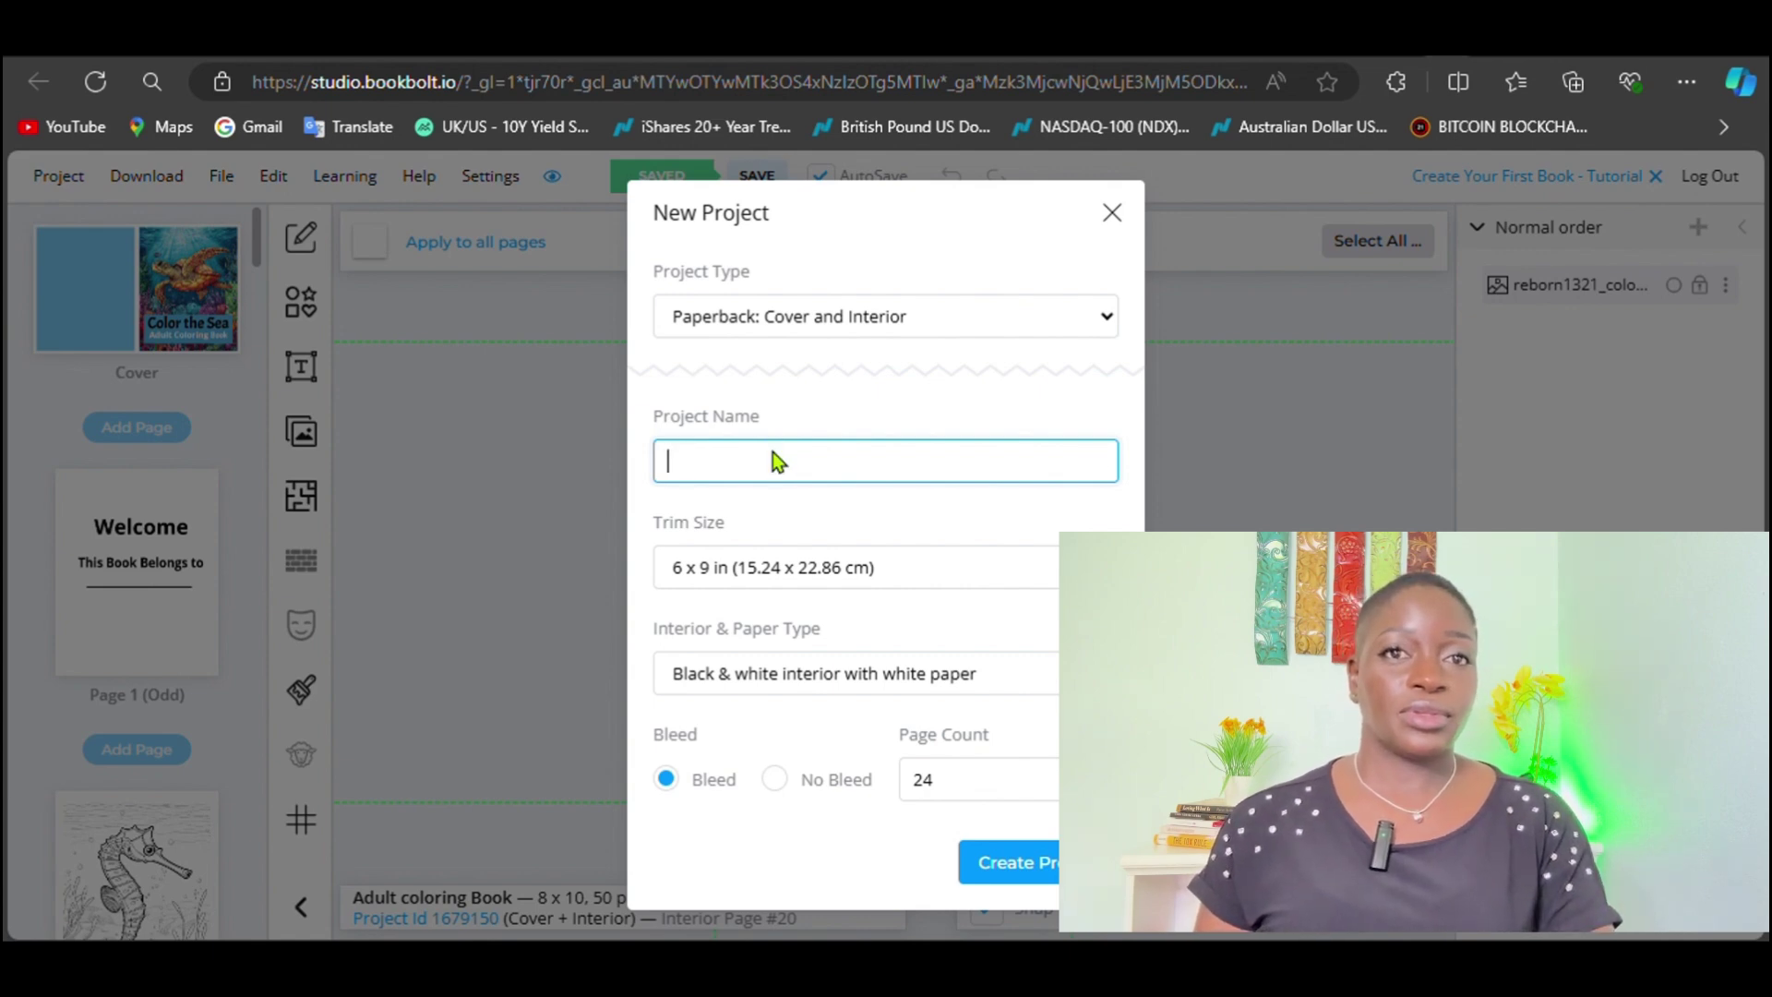
pyautogui.write('Adult ')
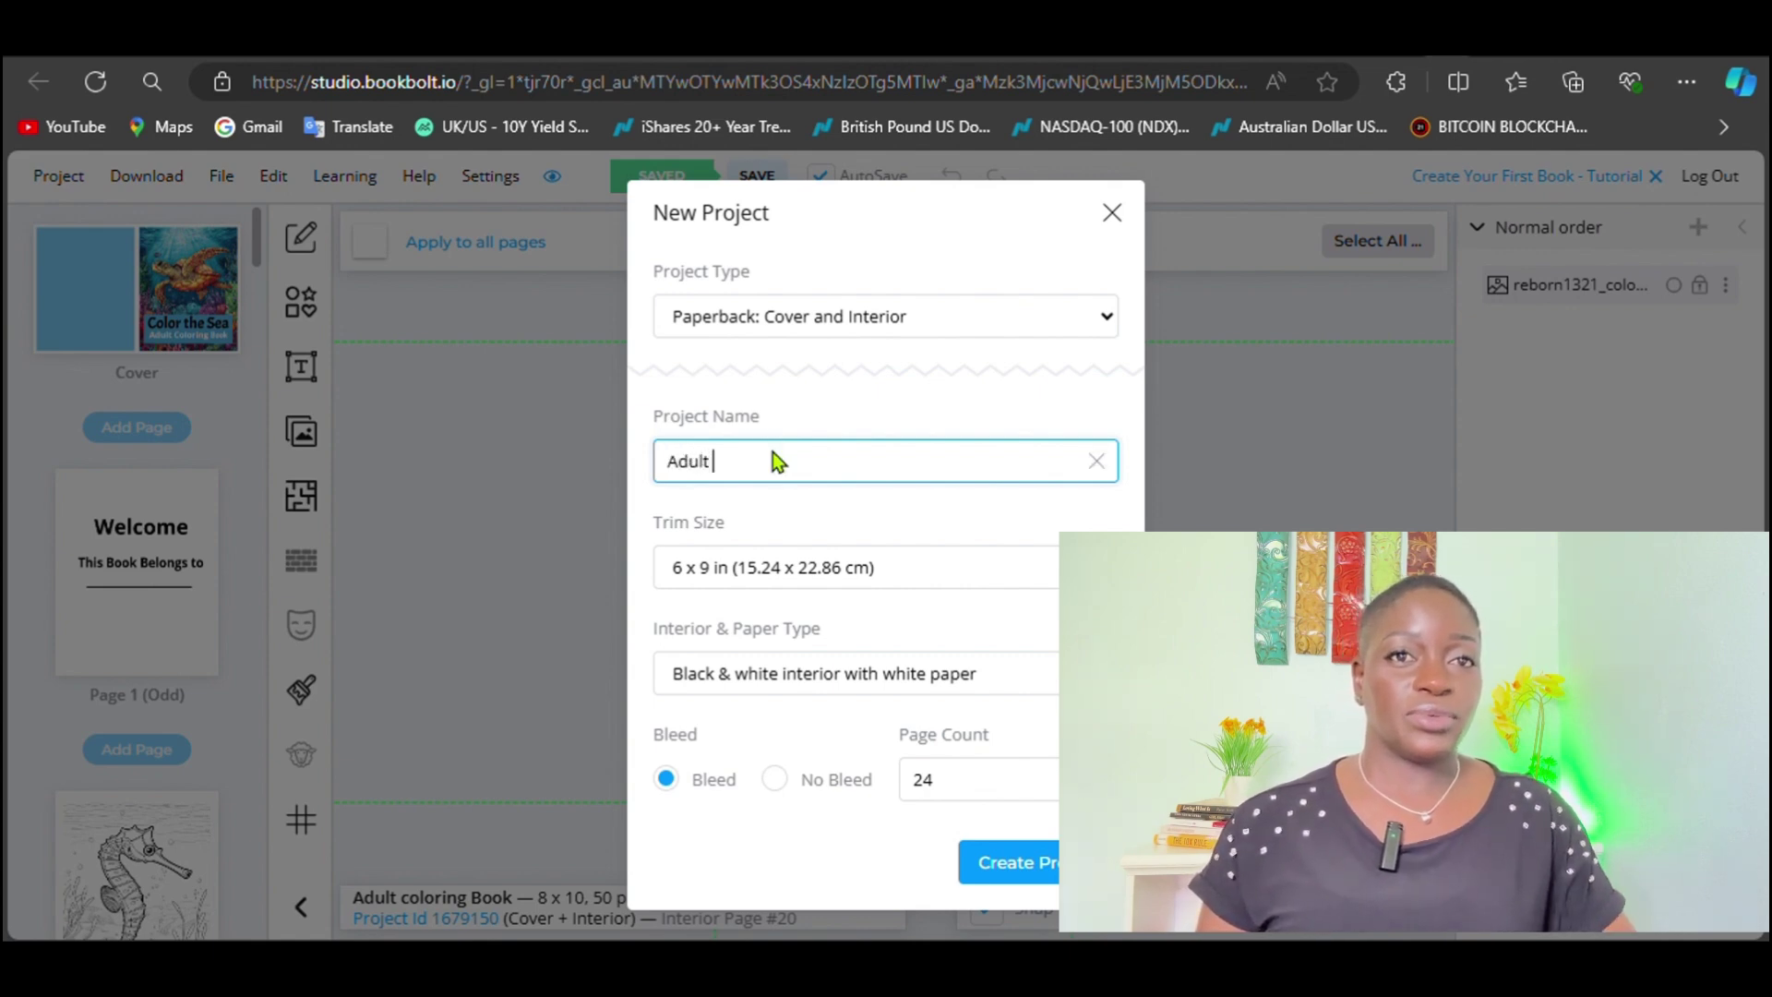
pyautogui.write('Colorin')
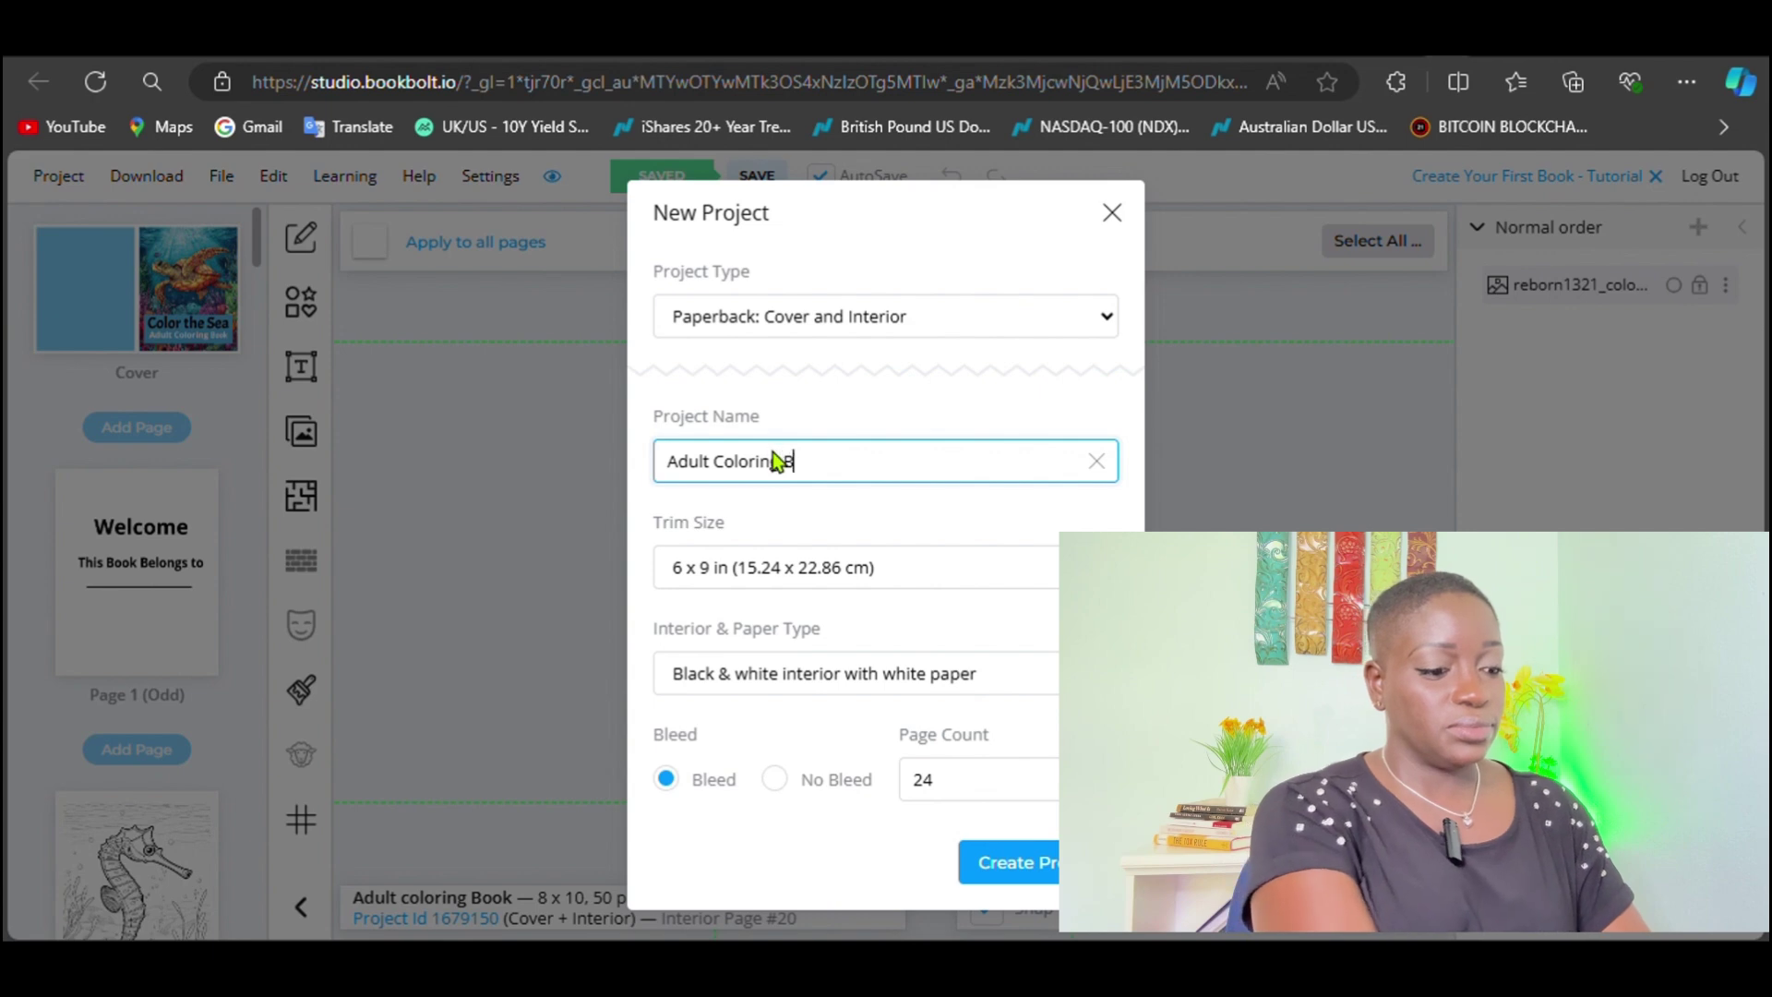
pyautogui.write('g Book')
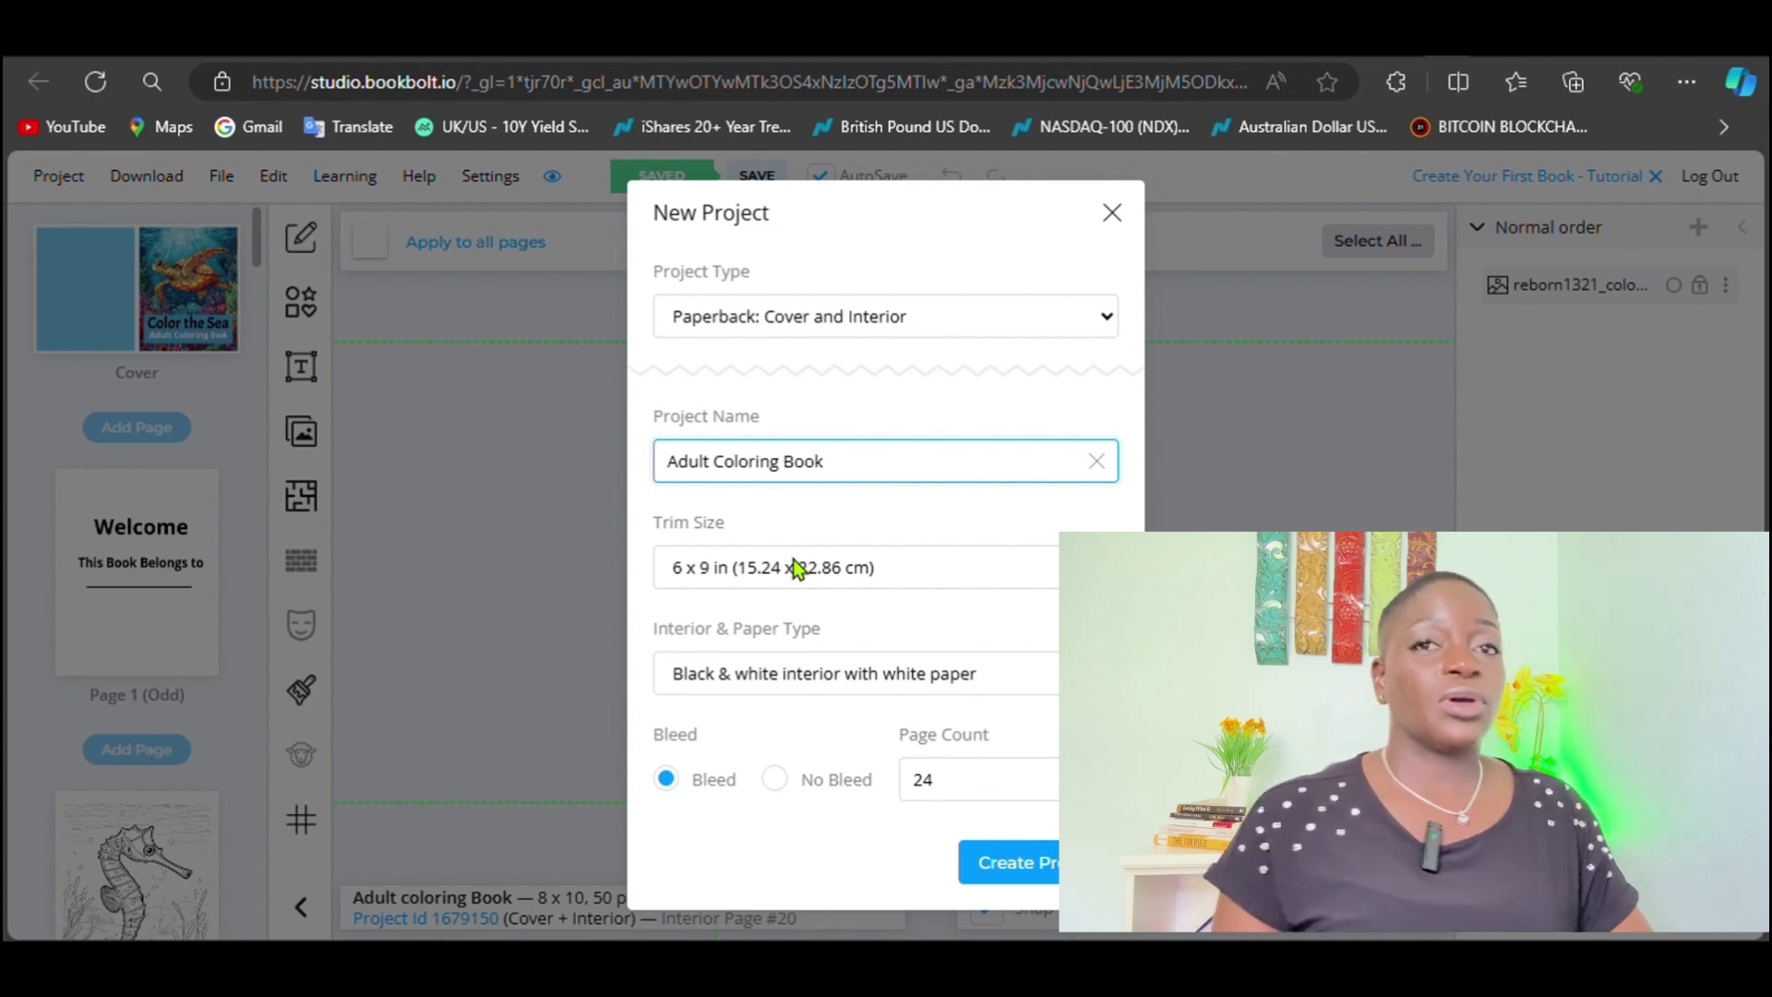
# Step: Set the trim size to 8 x 10 in and the interior to black & white with white paper
pyautogui.click(1094, 566)
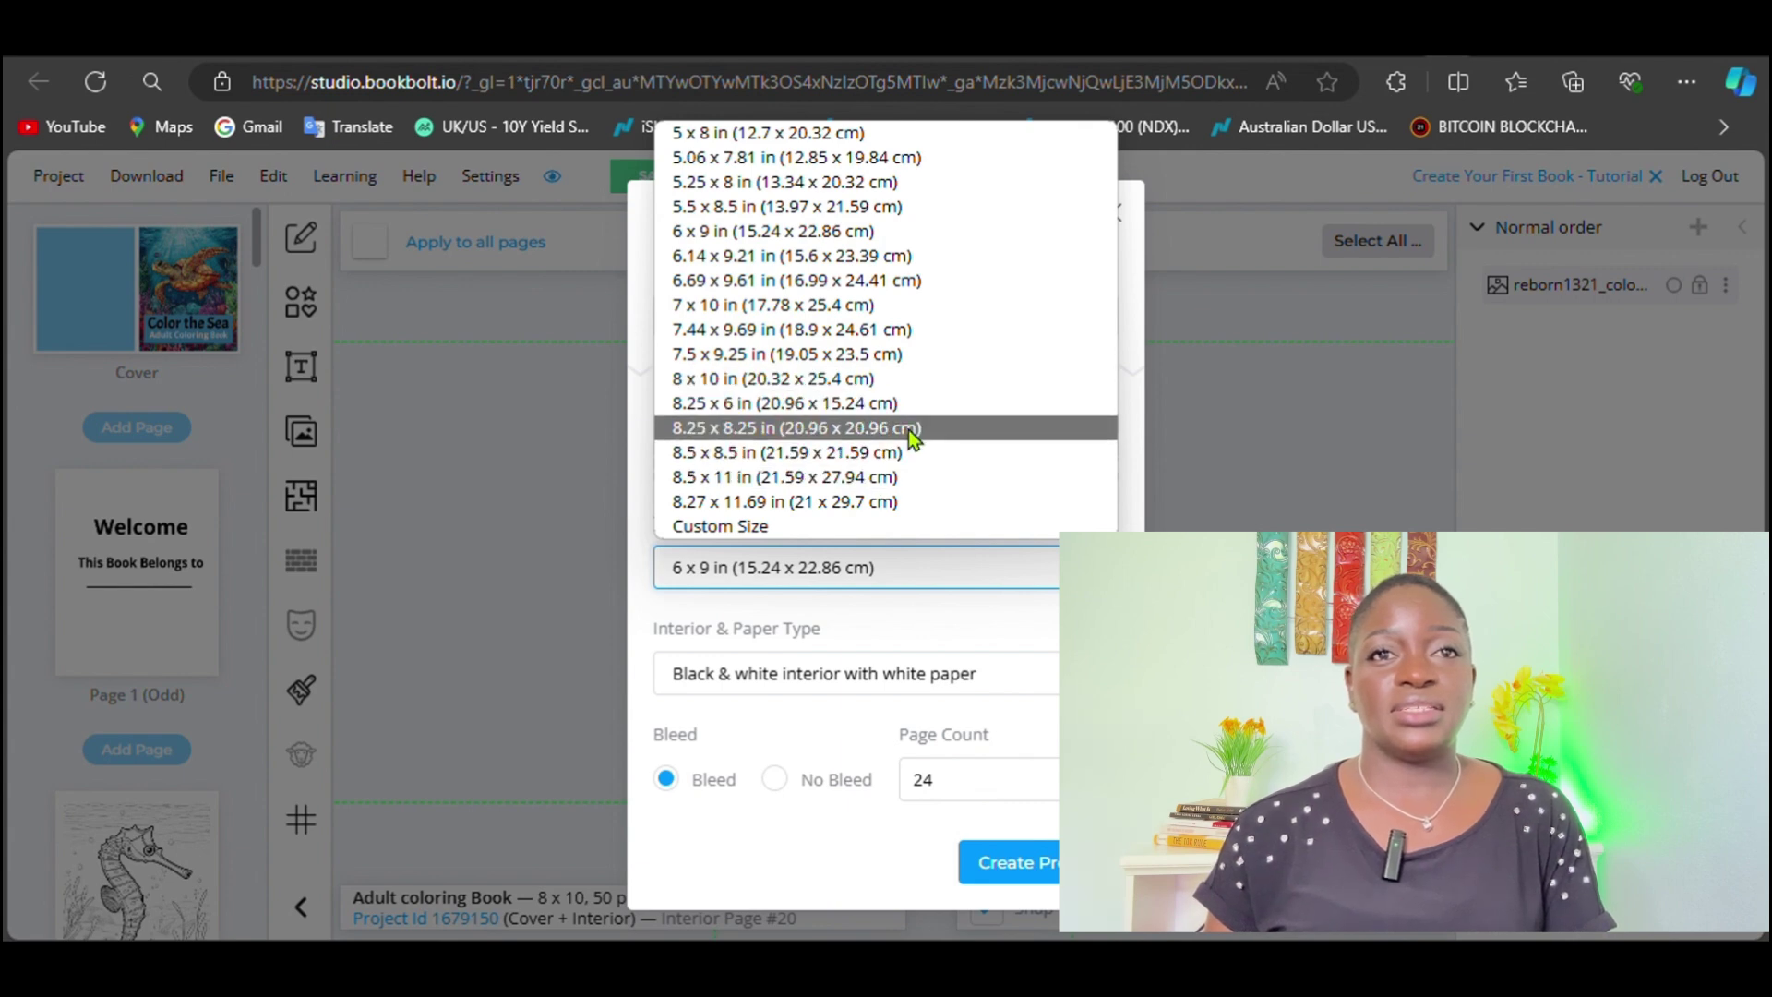
pyautogui.click(874, 379)
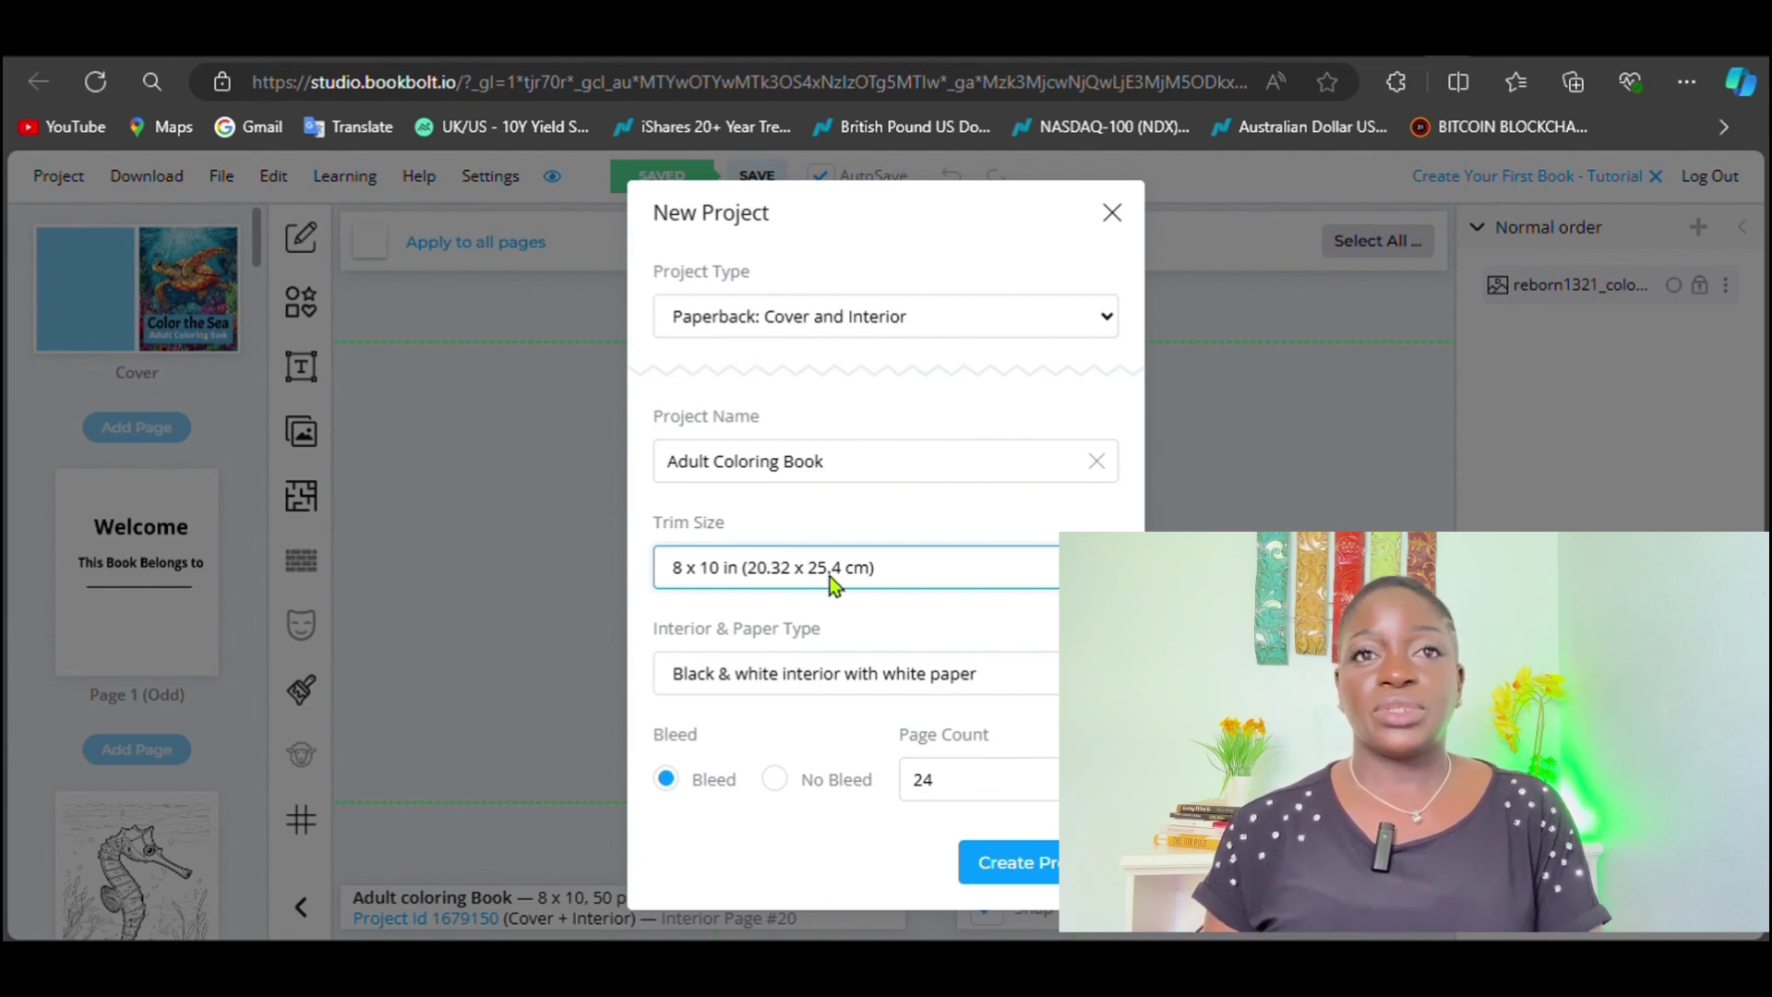
pyautogui.click(1014, 672)
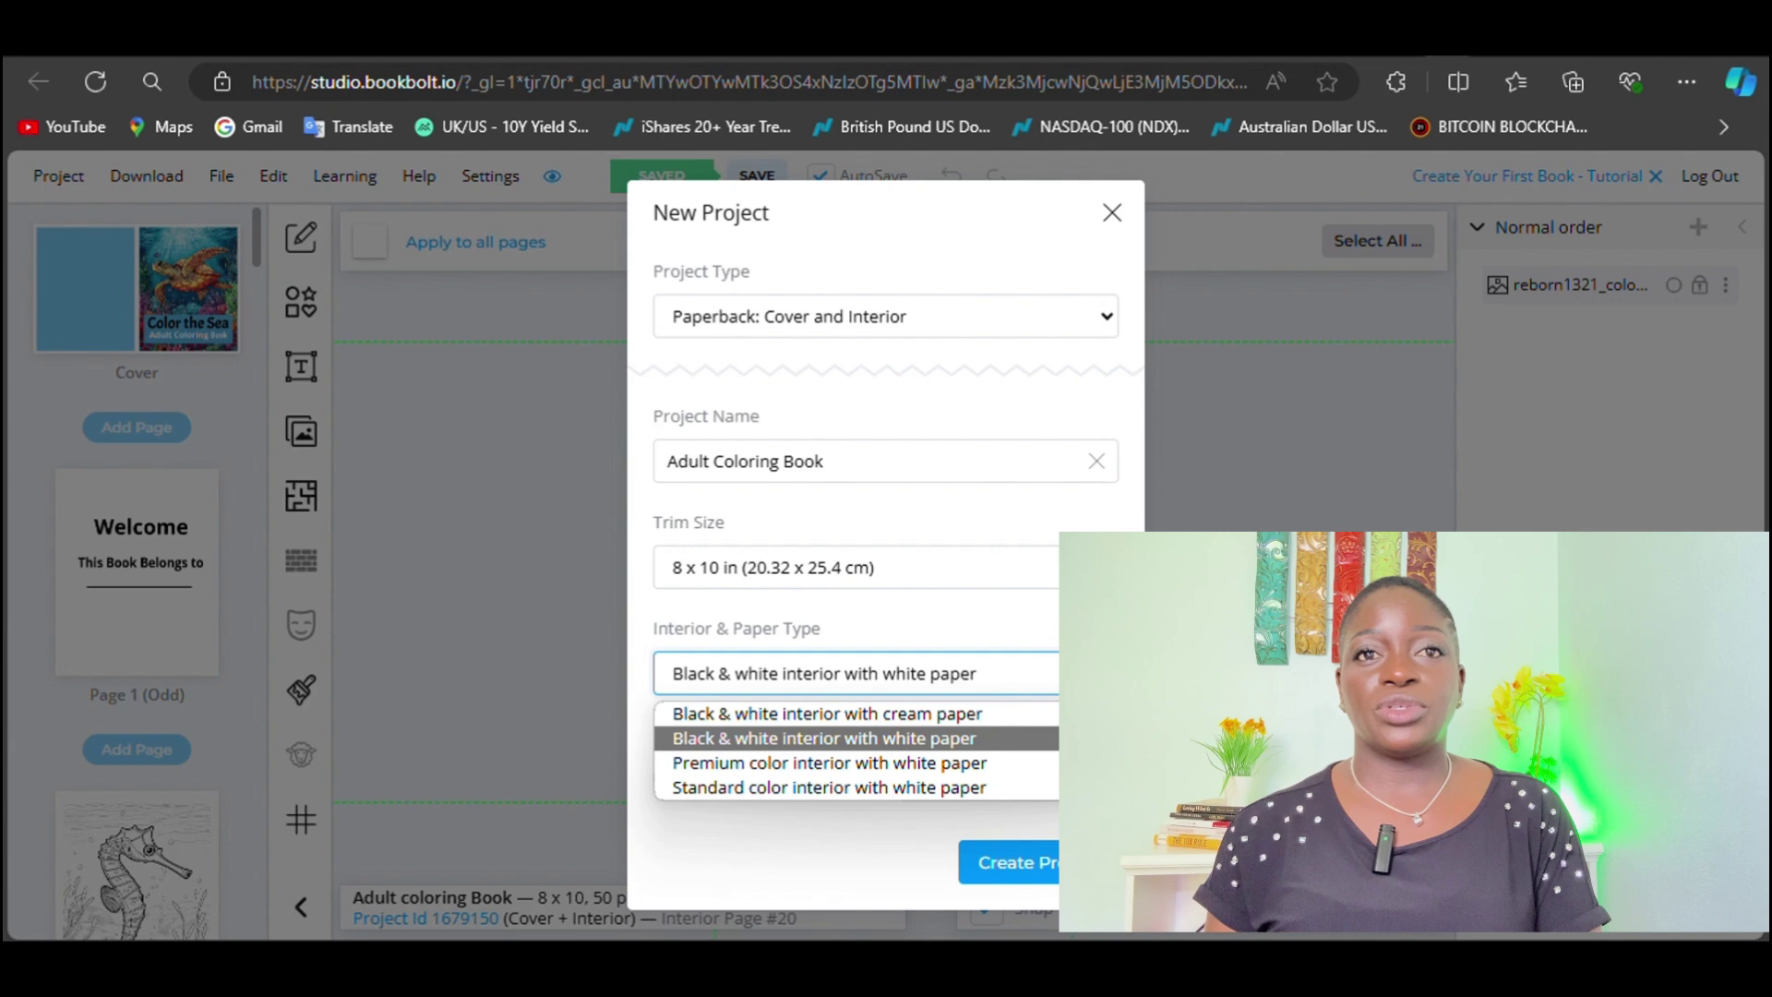
pyautogui.click(879, 738)
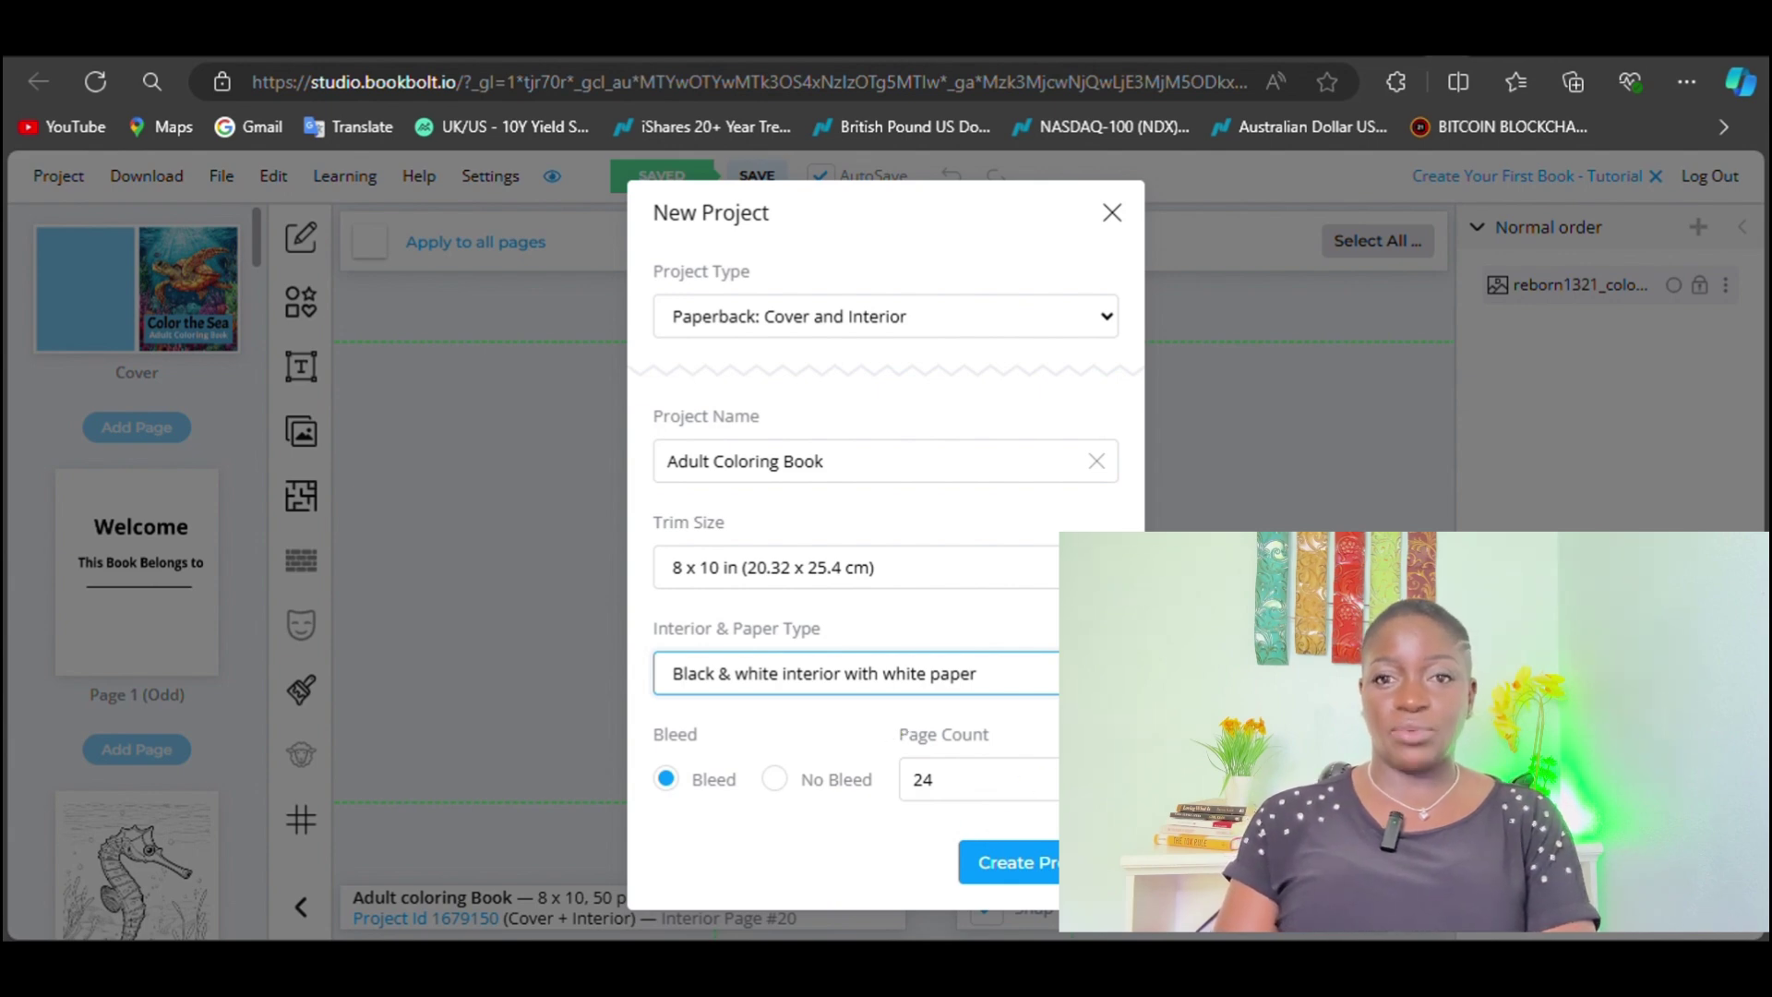
# Step: Set the page count to 50 and create the project
pyautogui.click(1009, 785)
pyautogui.press('BackSpace')
pyautogui.write('3')
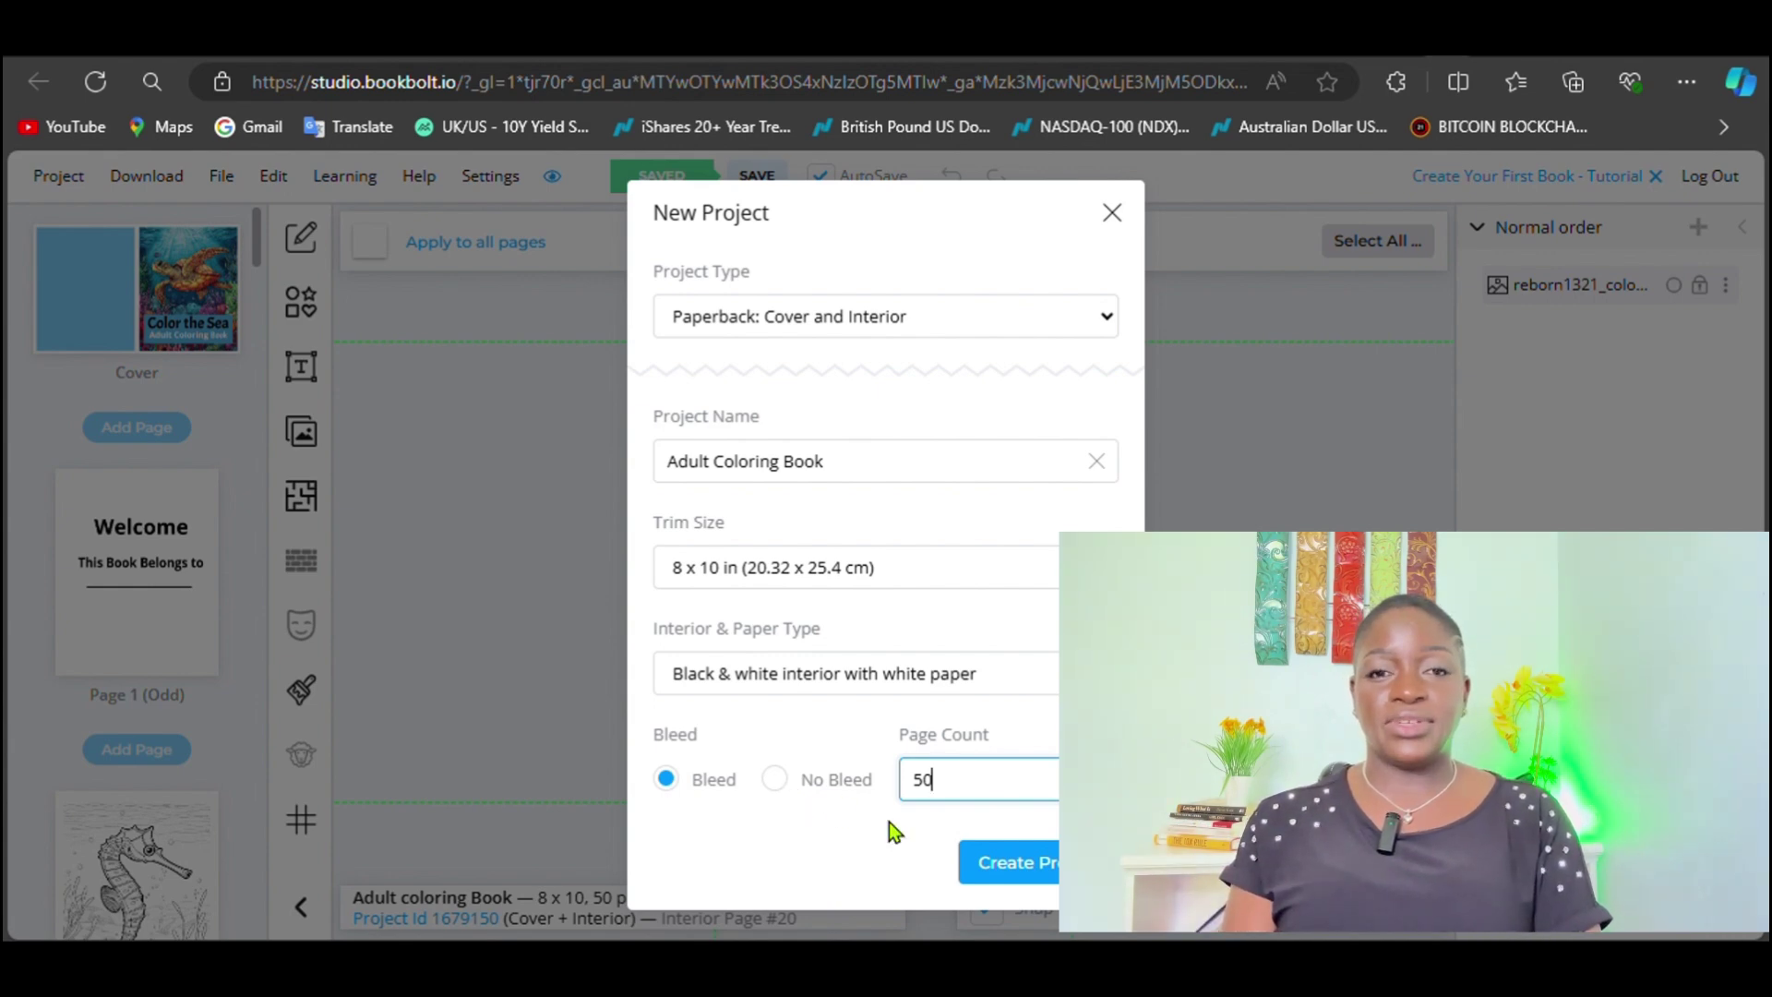
pyautogui.click(1022, 849)
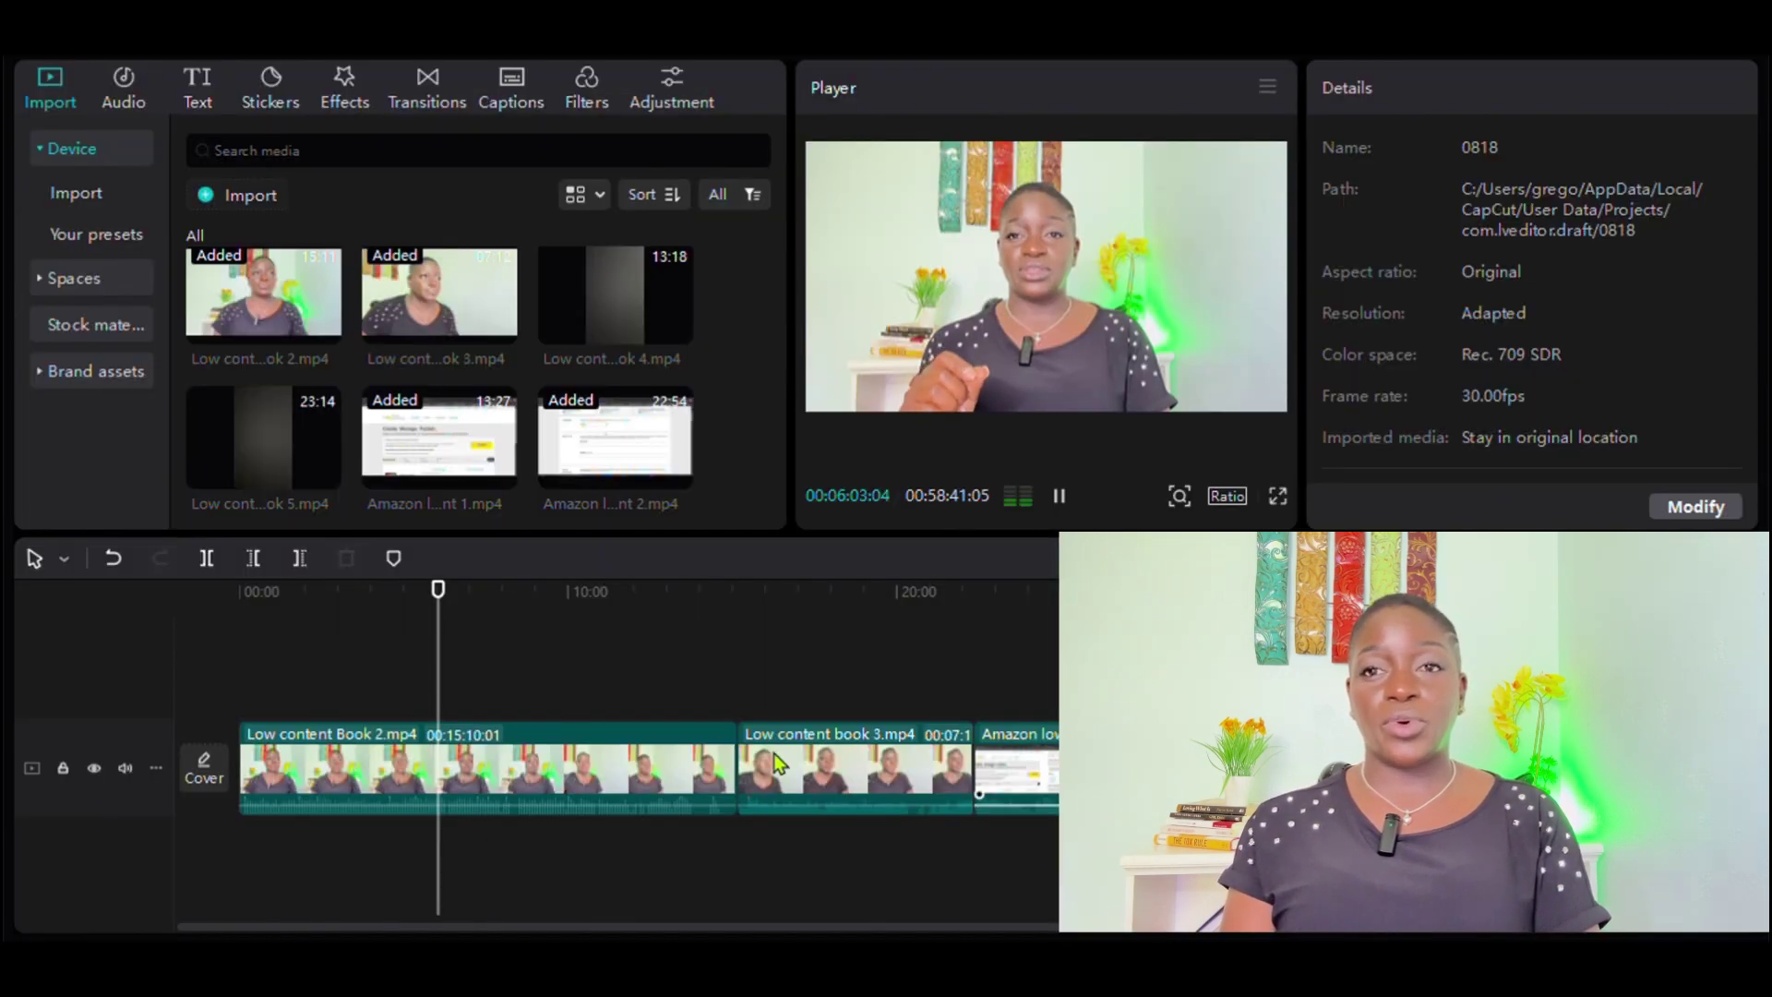
pyautogui.click(1059, 495)
pyautogui.moveTo(747, 932)
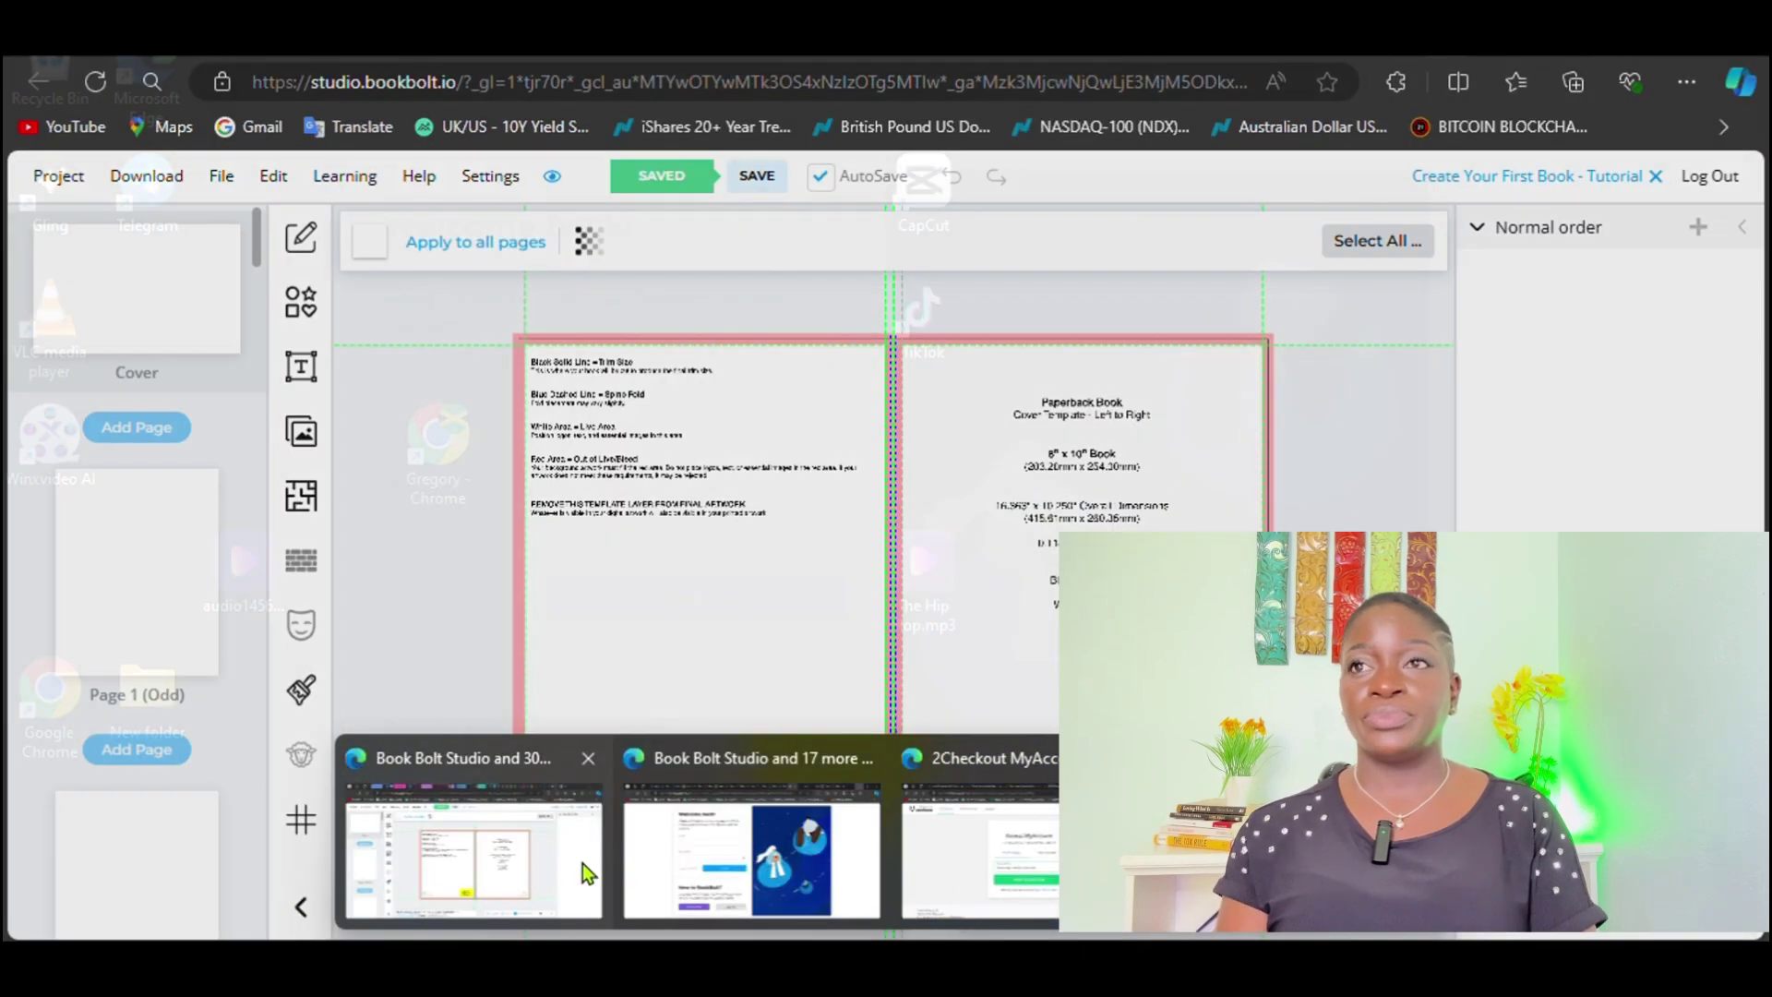
pyautogui.click(583, 862)
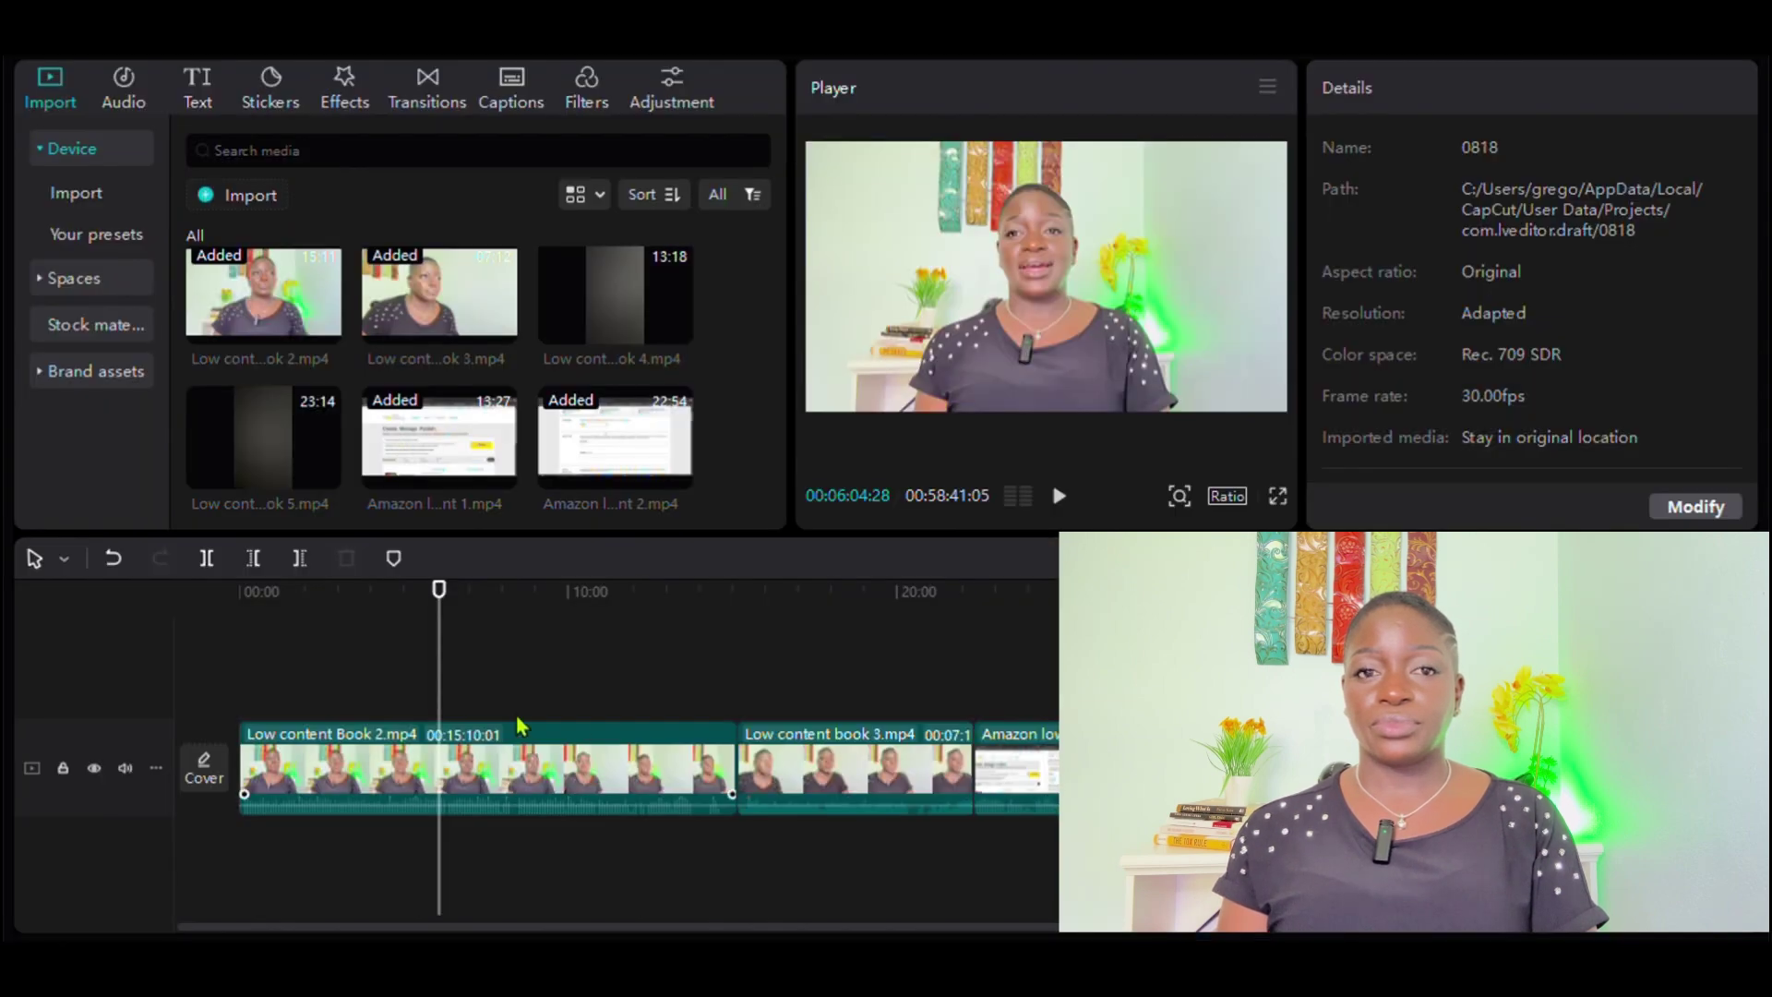
pyautogui.click(1060, 501)
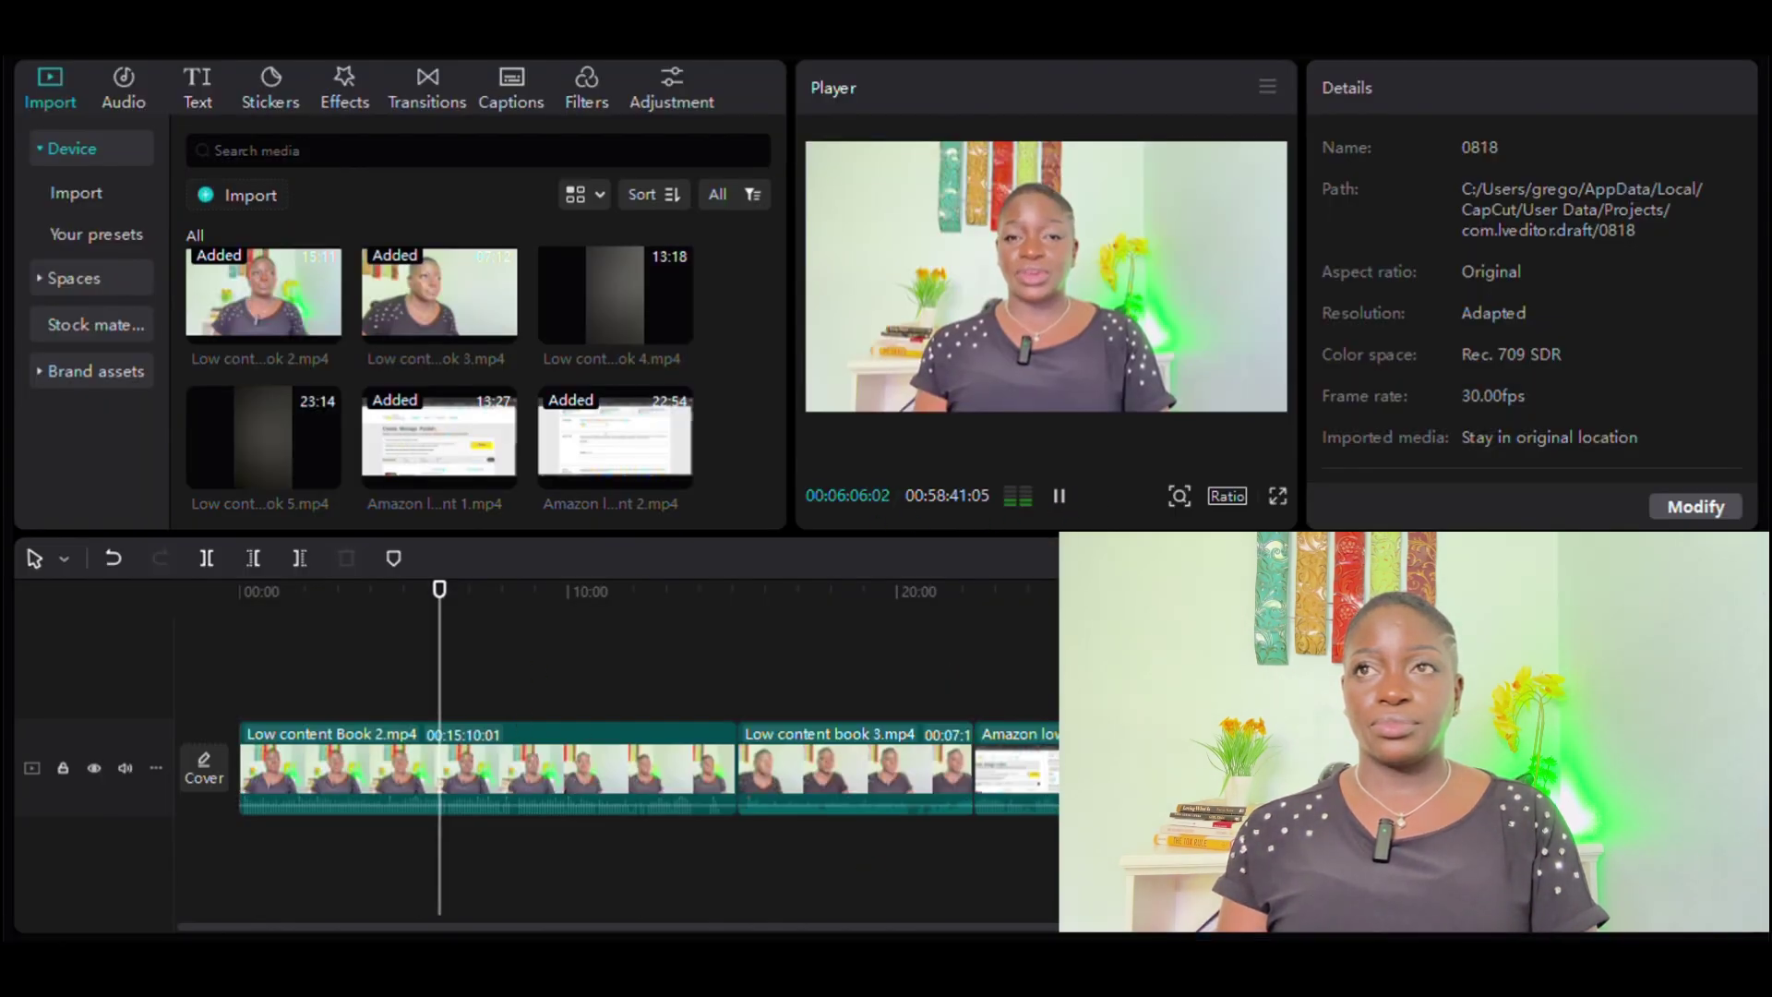
# Step: Switch to Midjourney, browse the Hot images on the Explore page and dismiss the web creation alpha notice
pyautogui.moveTo(635, 904)
pyautogui.click(517, 858)
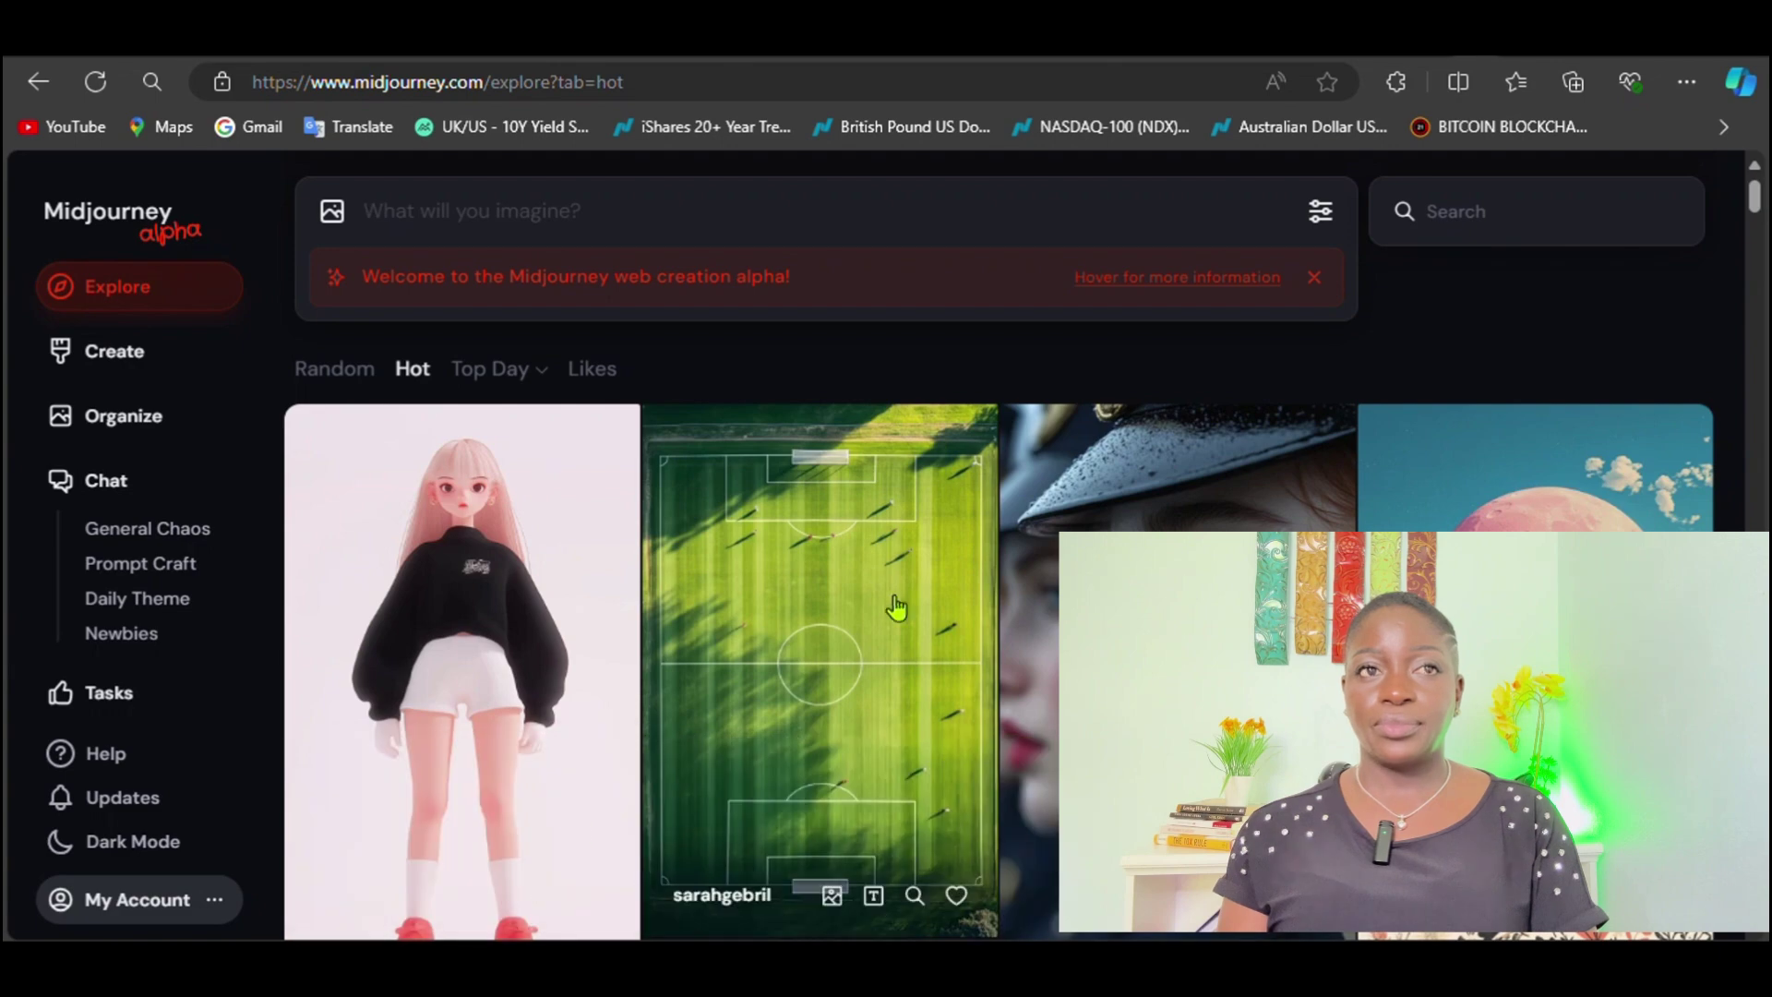
pyautogui.scroll(-5, 926, 632)
pyautogui.scroll(-4, 926, 632)
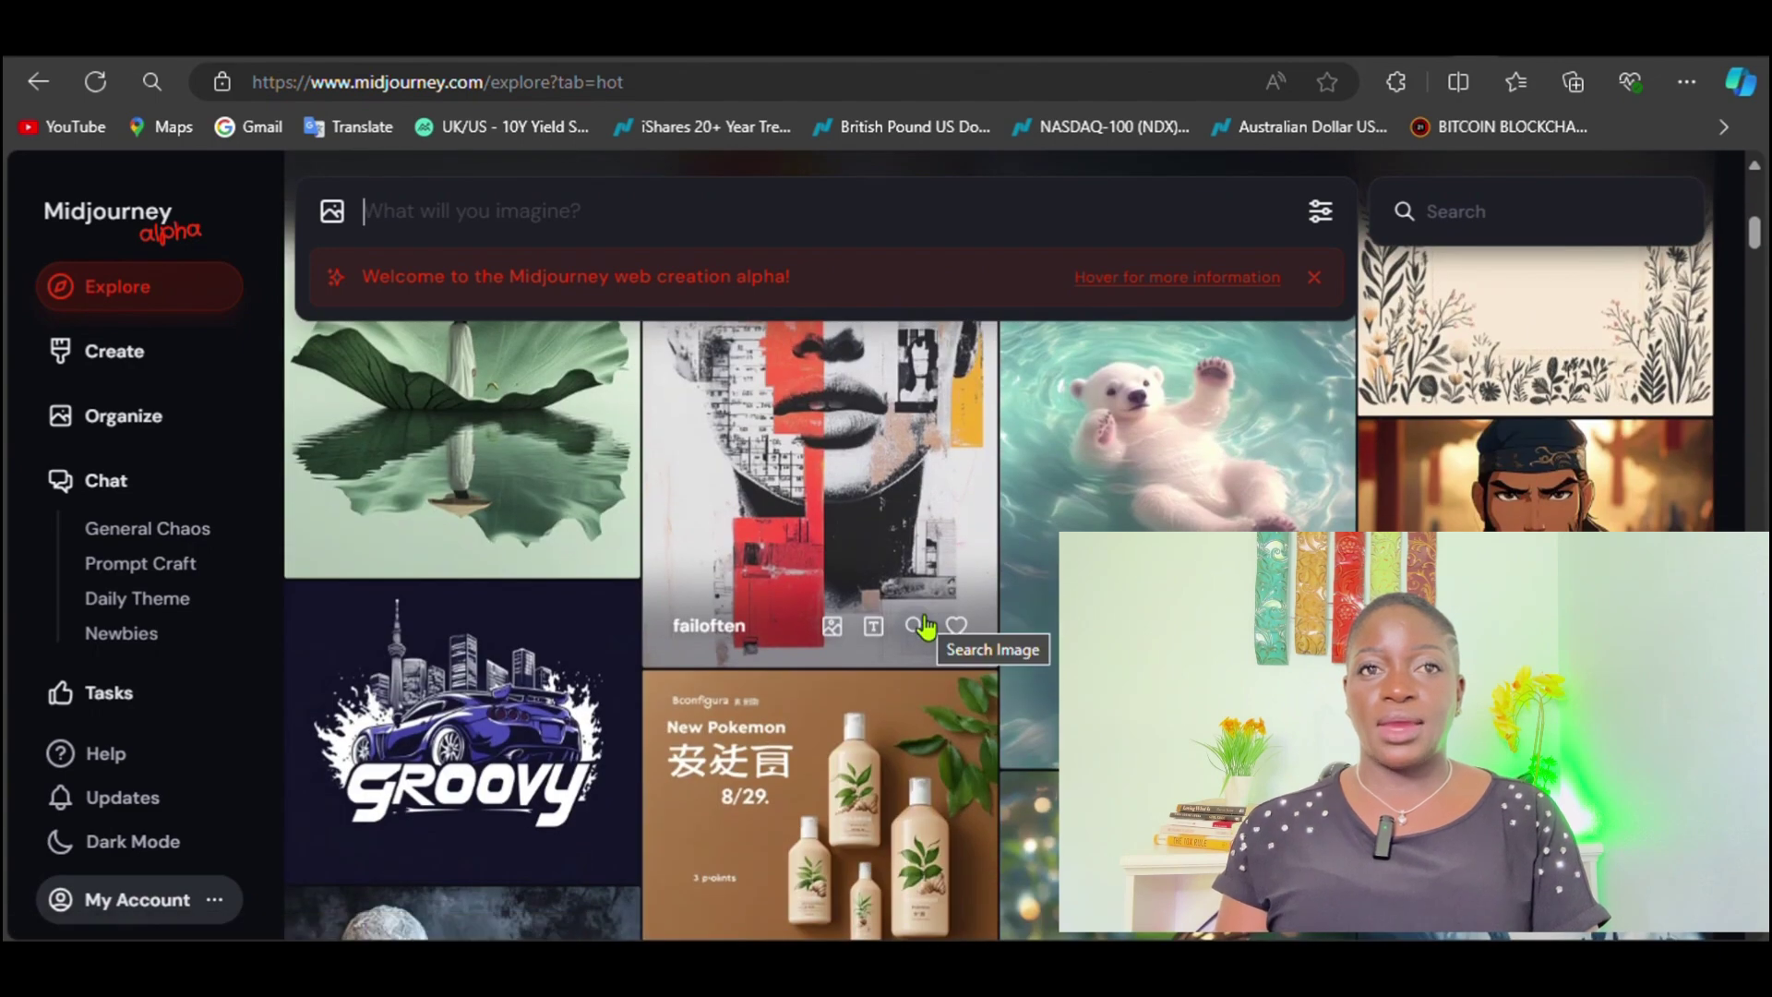
pyautogui.scroll(-4, 934, 621)
pyautogui.scroll(-6, 935, 617)
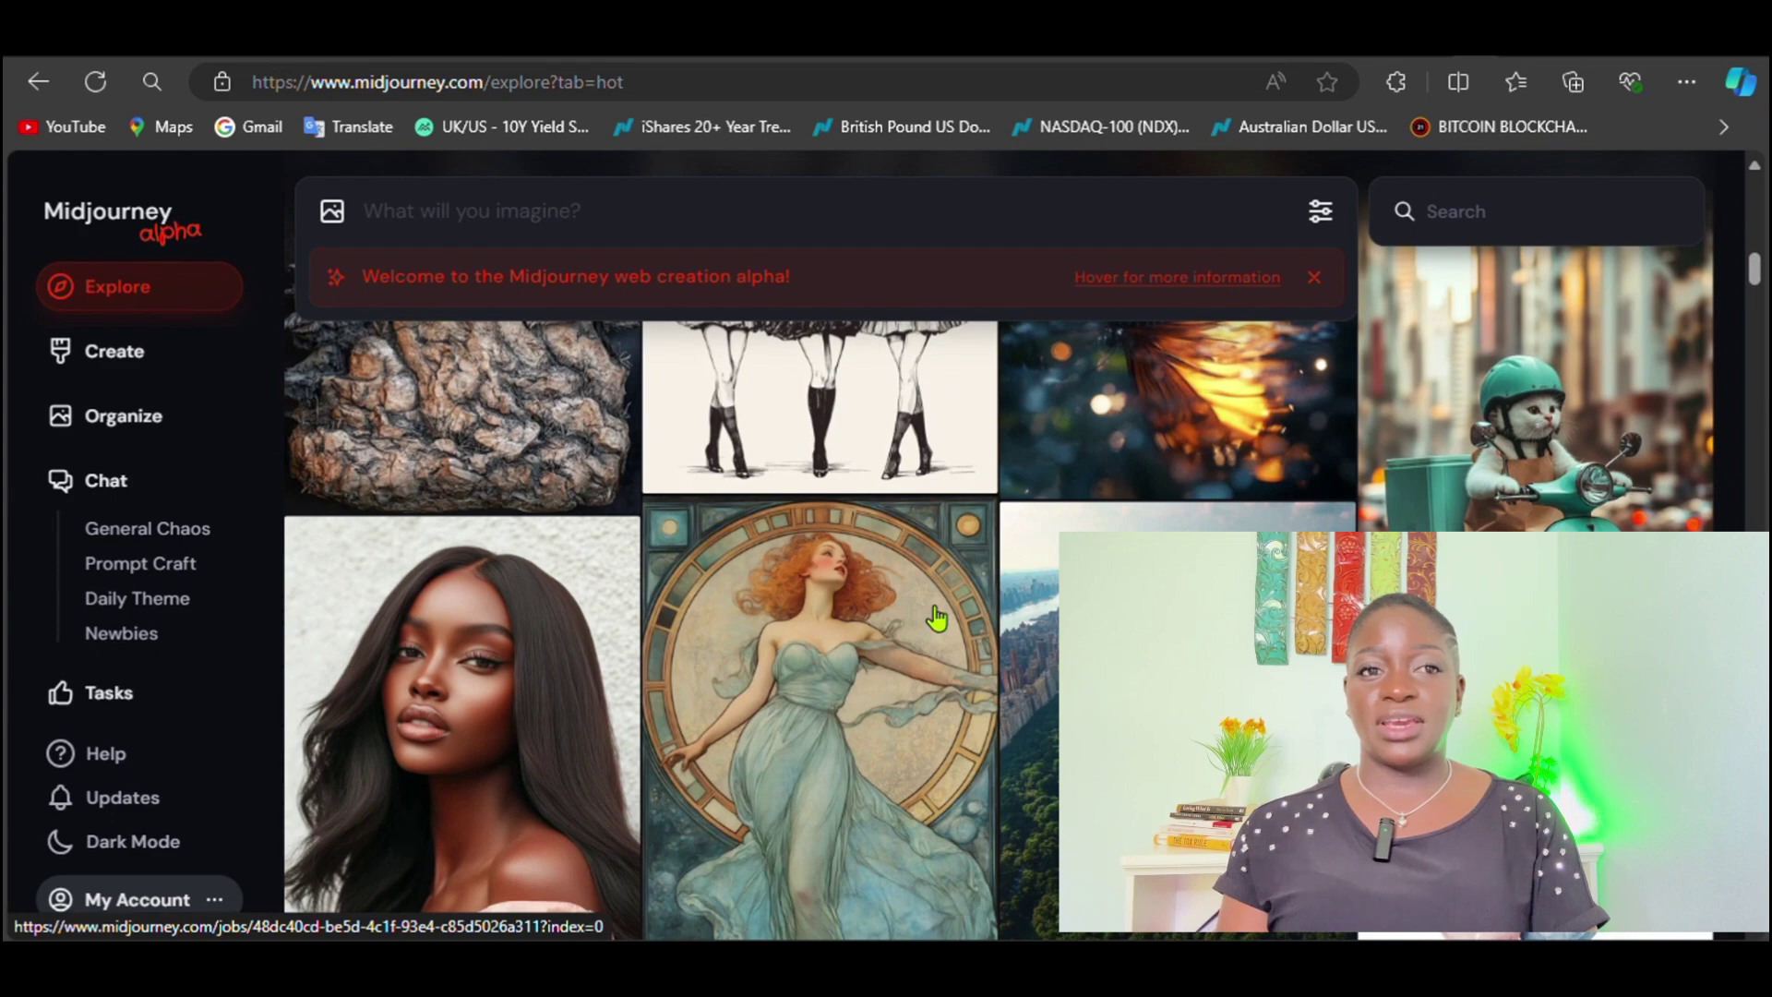
pyautogui.scroll(-10, 936, 616)
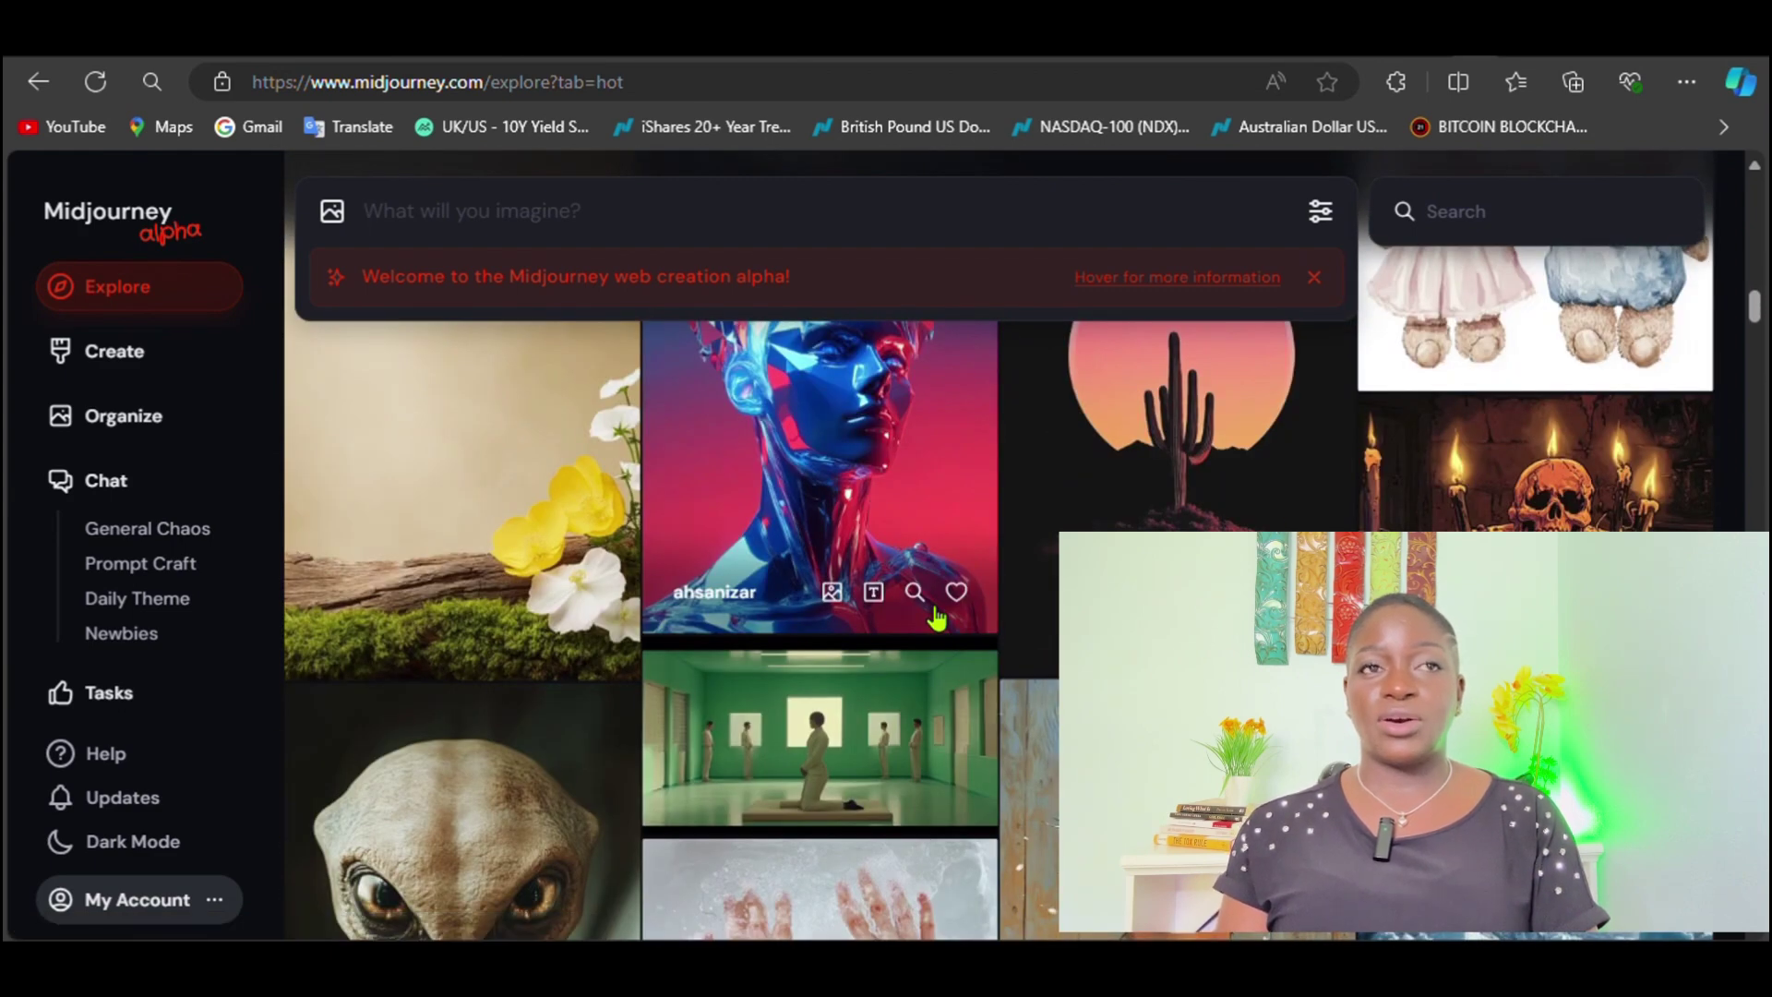
pyautogui.scroll(-5, 936, 617)
pyautogui.scroll(15, 936, 617)
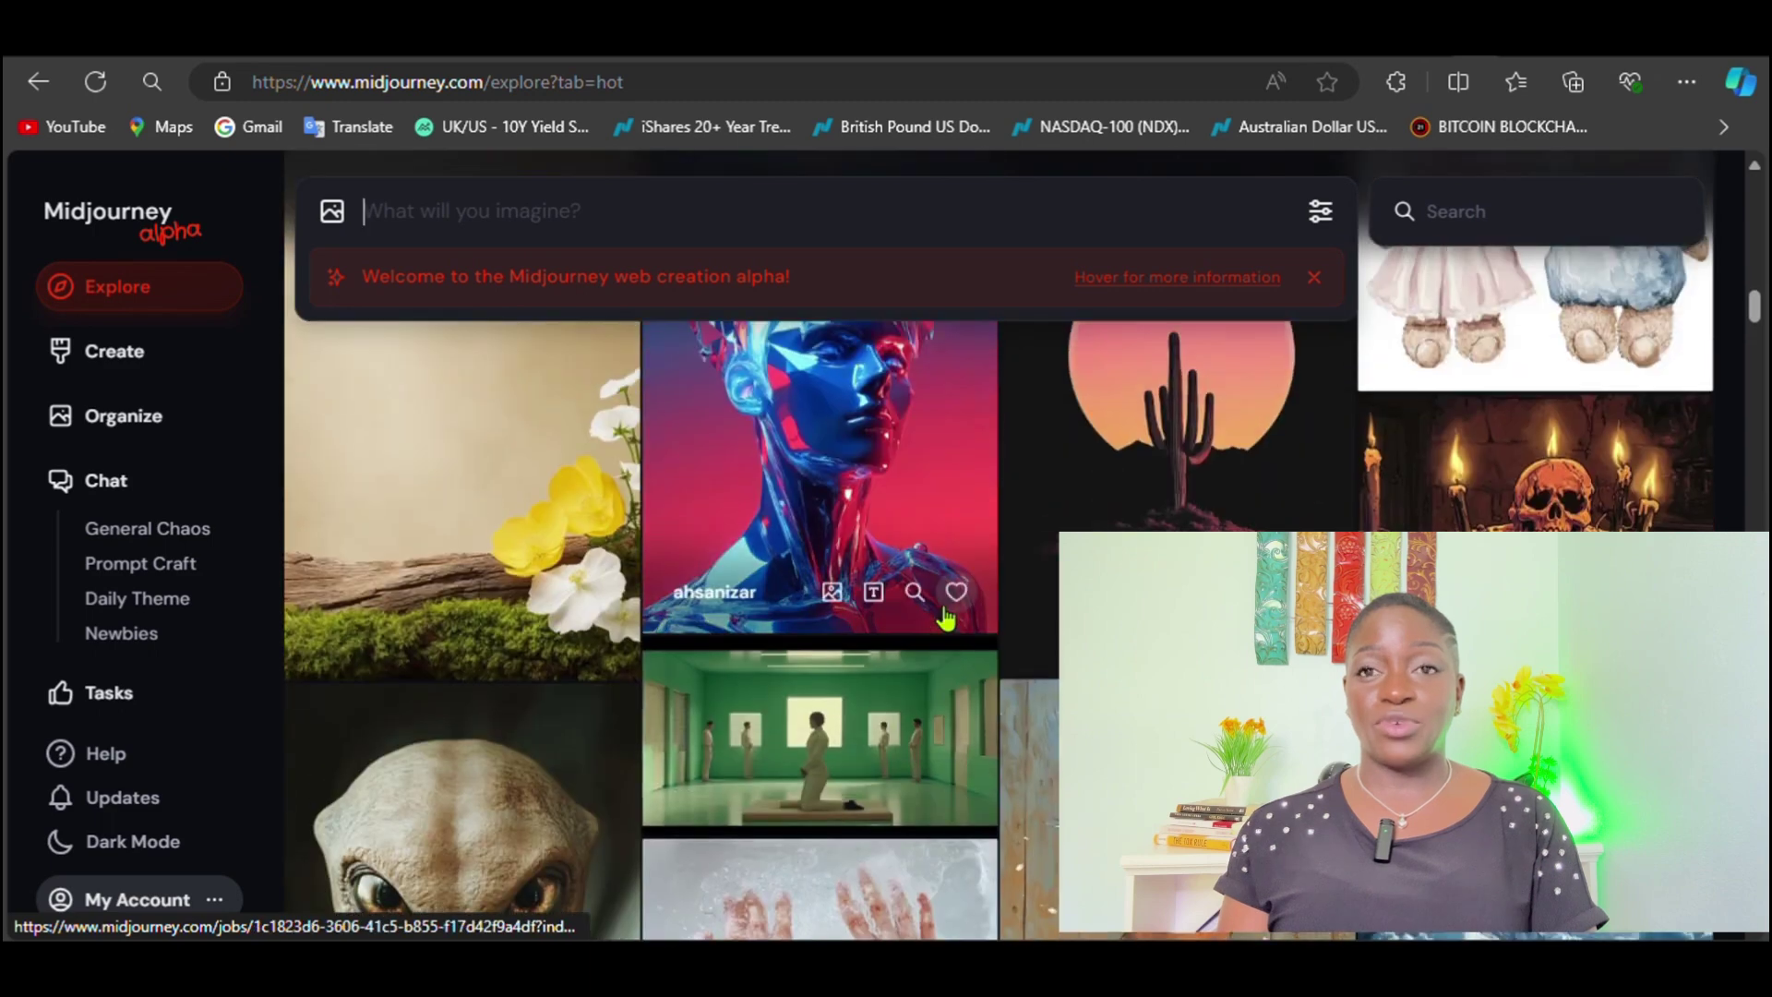
pyautogui.scroll(3, 975, 577)
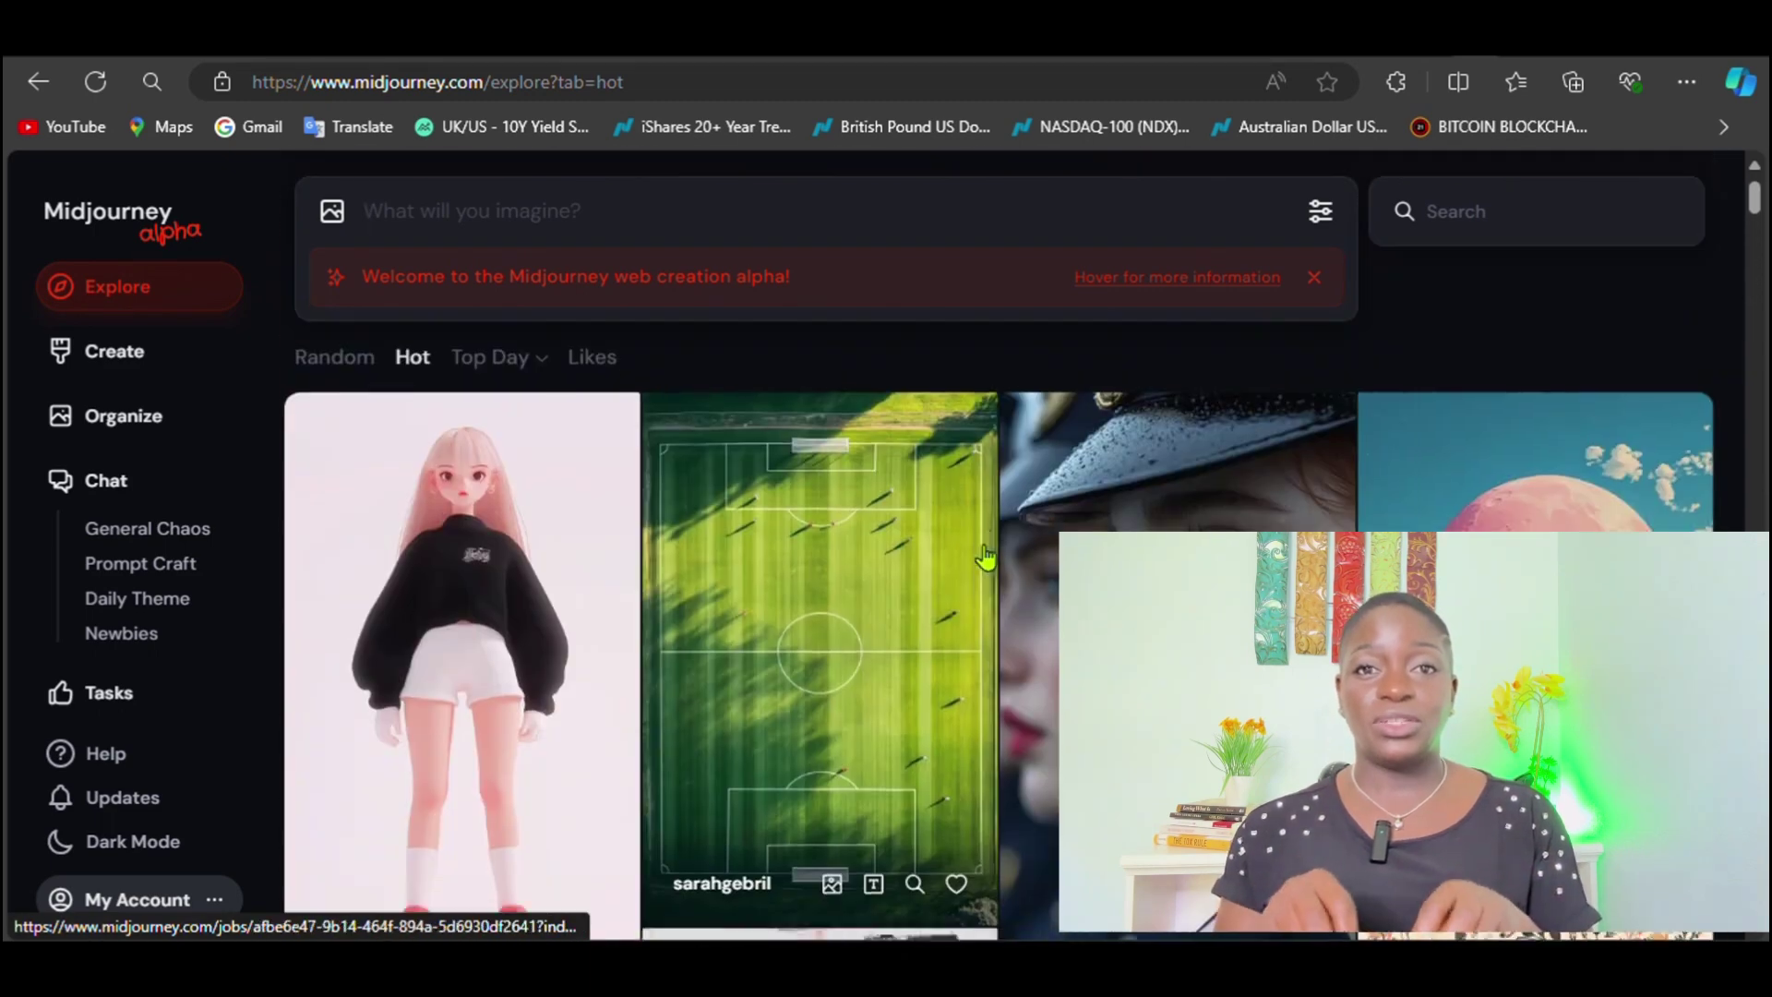
pyautogui.click(1313, 277)
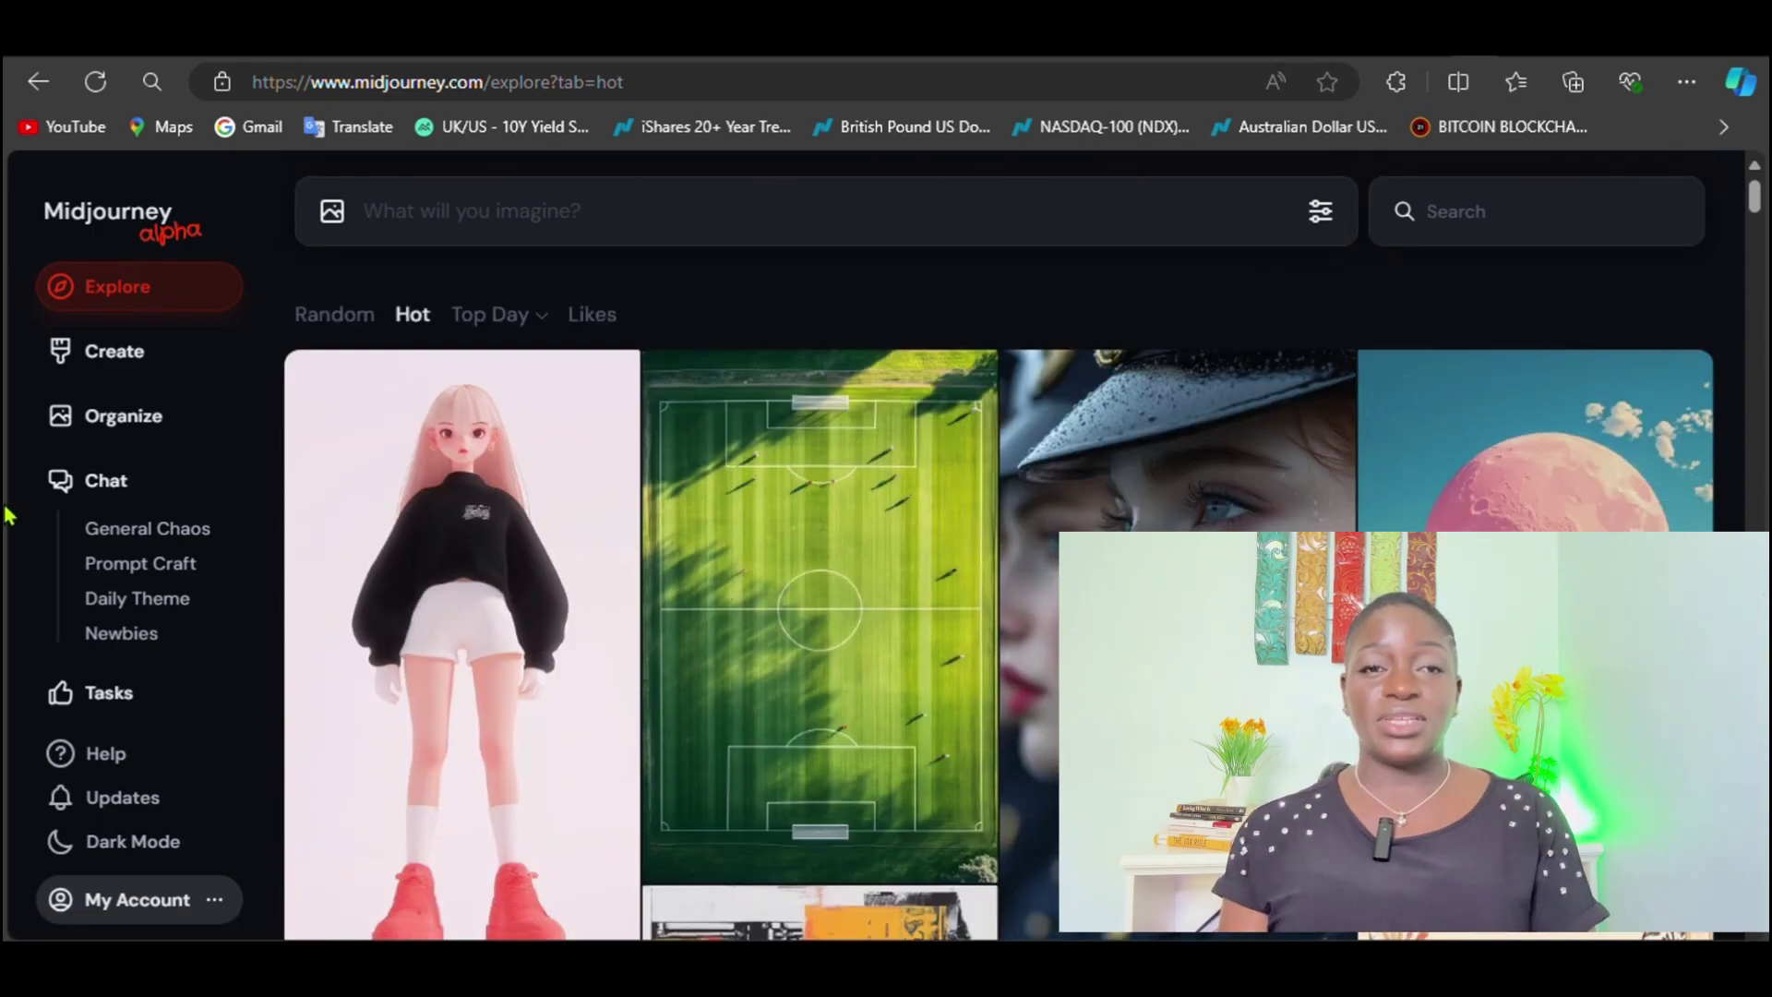
# Step: Look through the previously created images for the colorful sea turtle cover designs from 10 Aug 2024
pyautogui.click(137, 371)
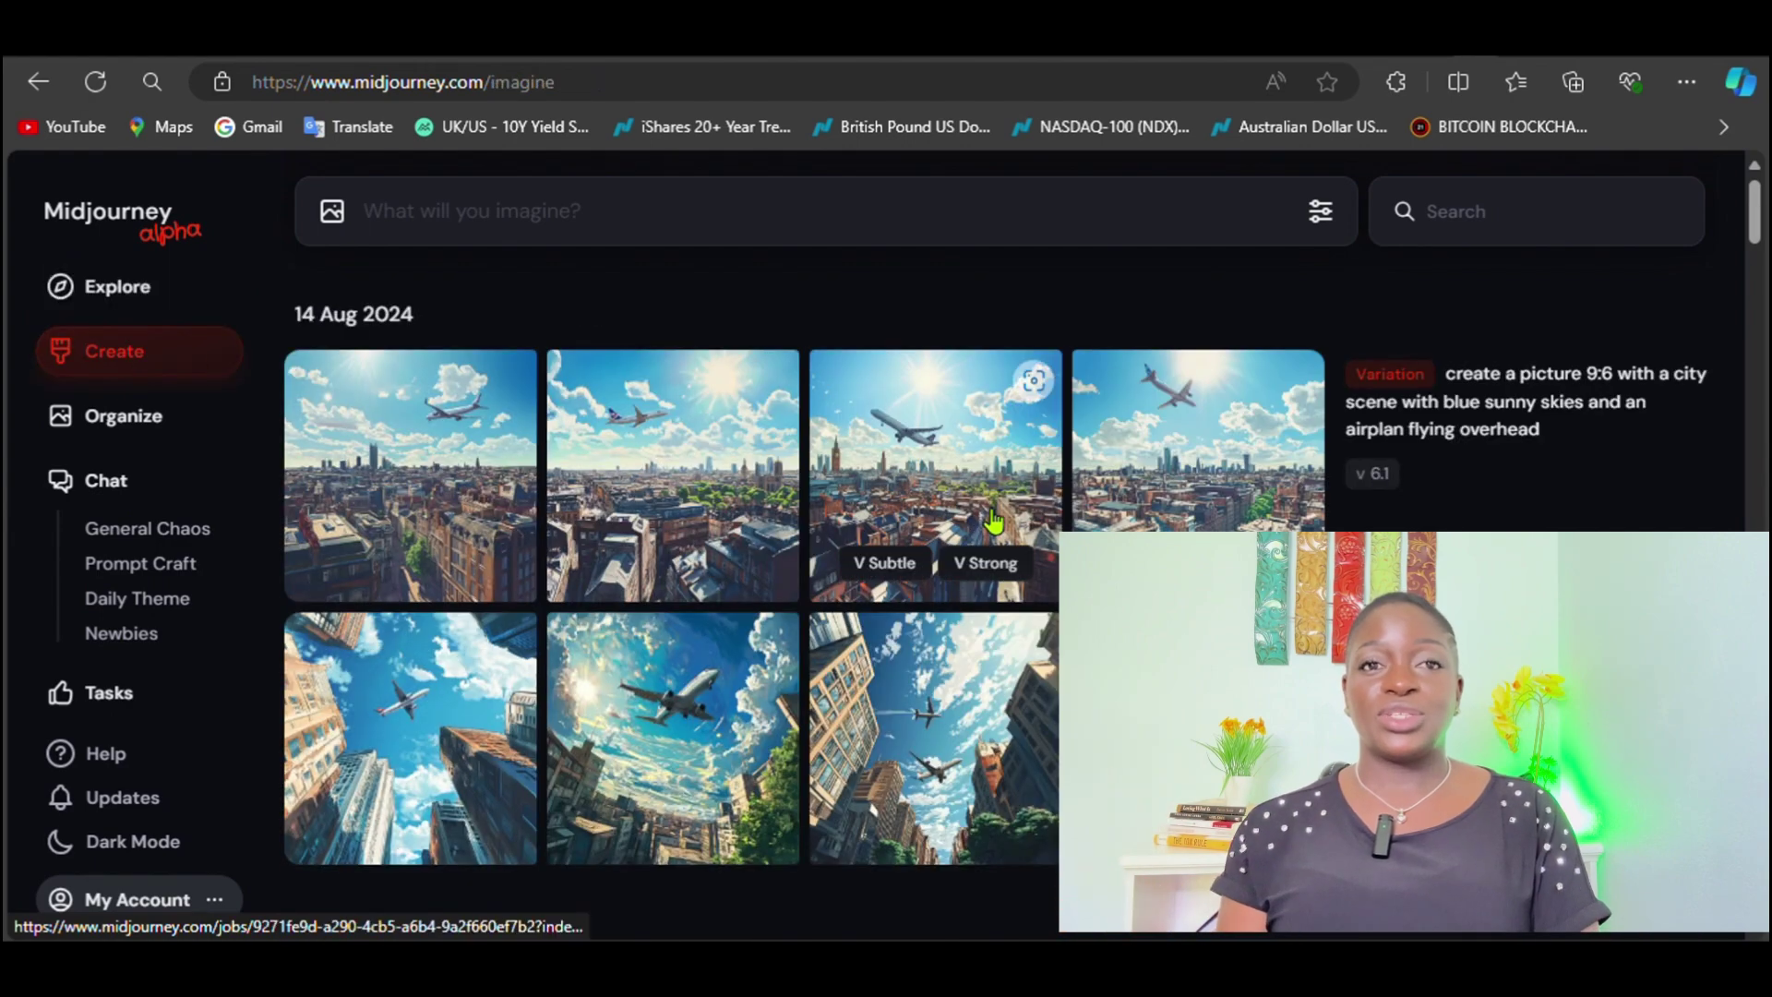
pyautogui.scroll(-12, 914, 545)
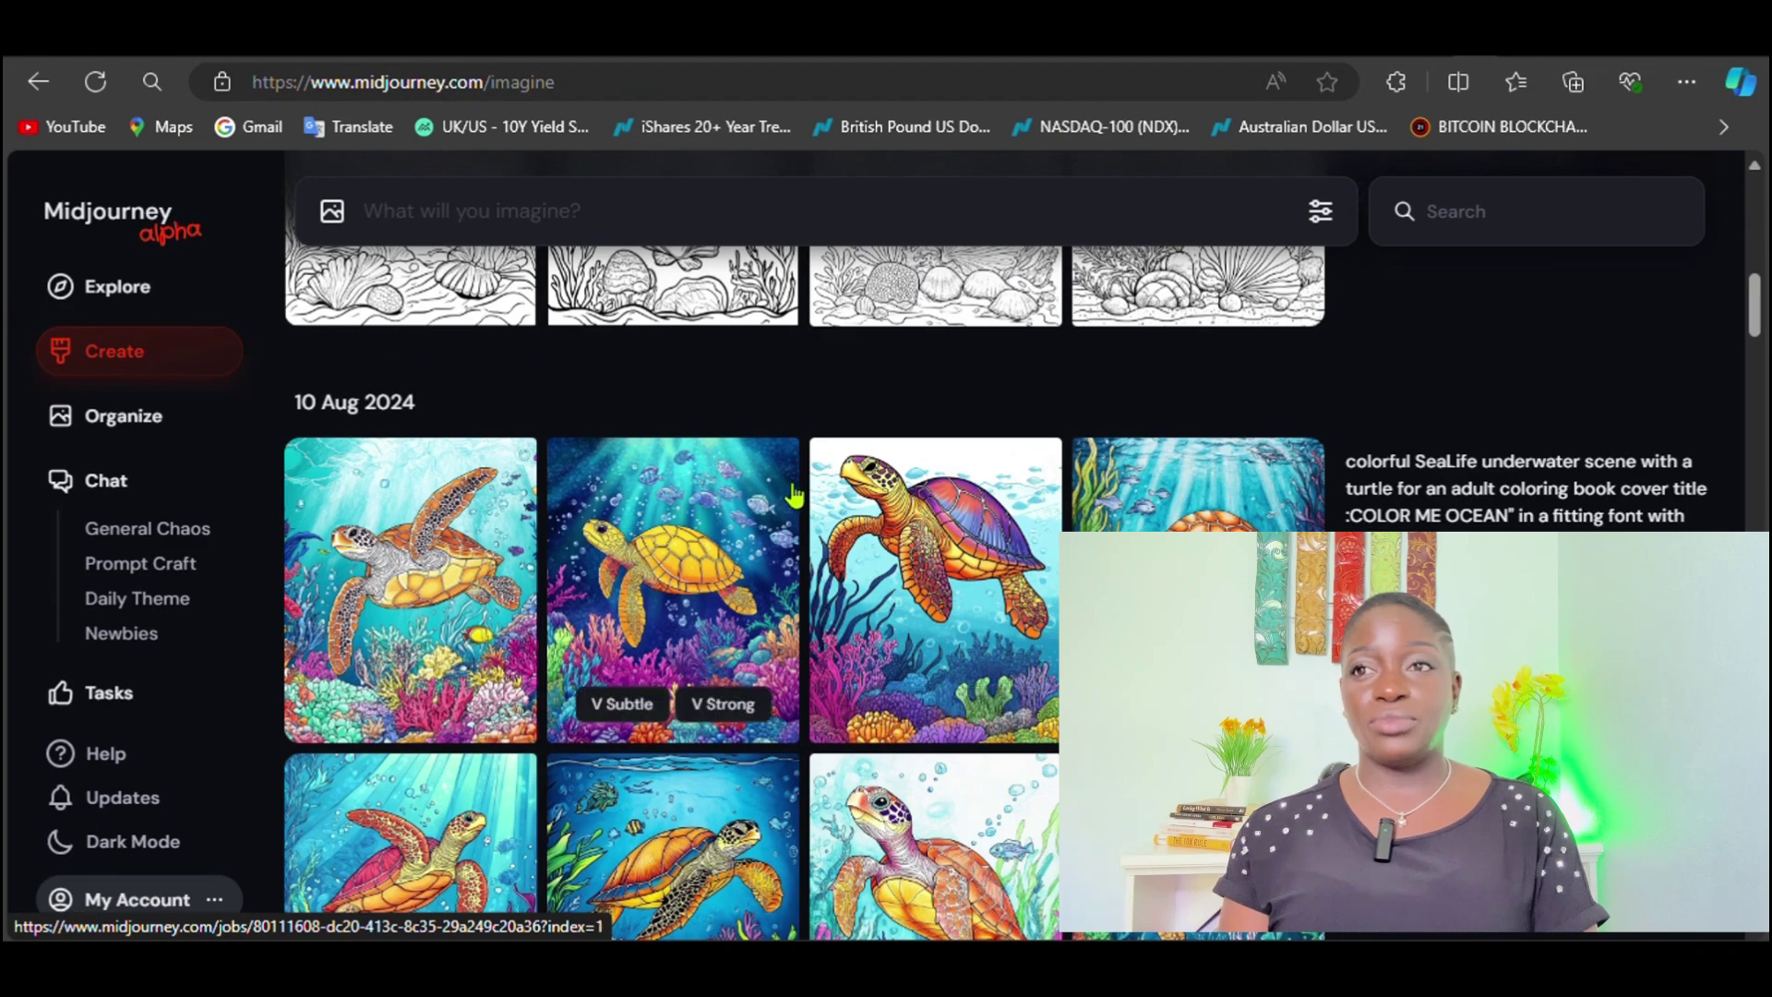
pyautogui.scroll(-4, 877, 600)
pyautogui.scroll(-6, 824, 657)
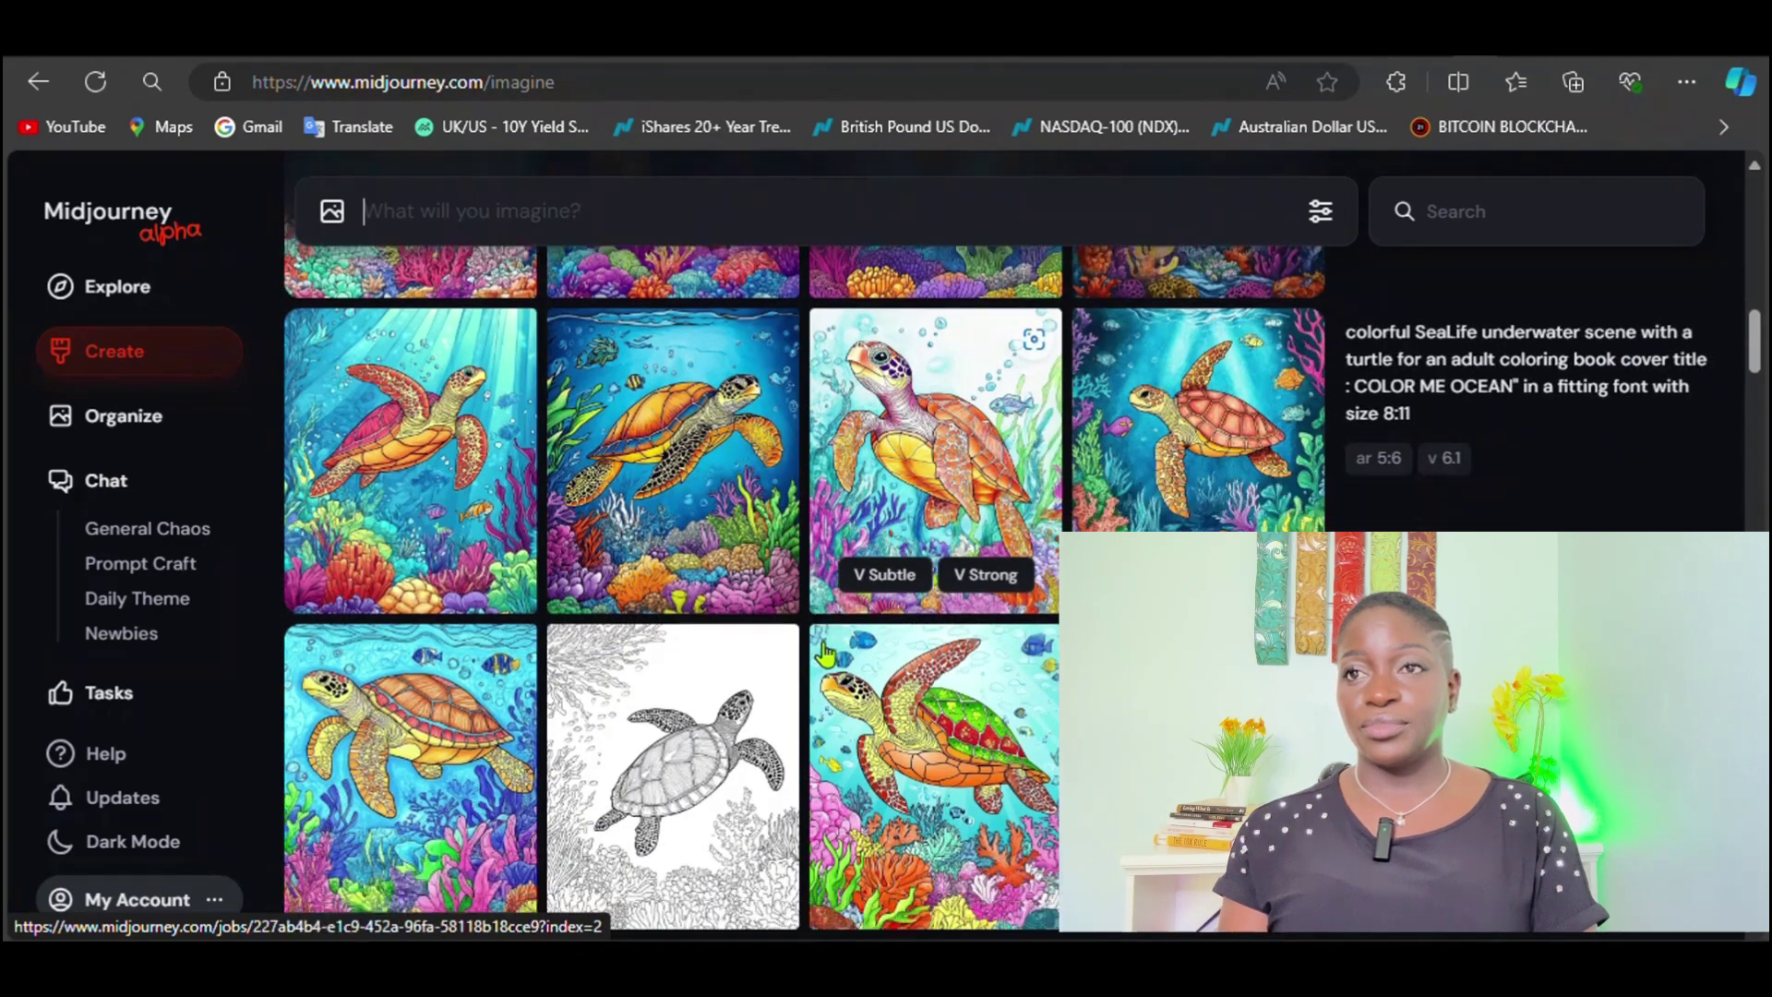
pyautogui.scroll(8, 824, 653)
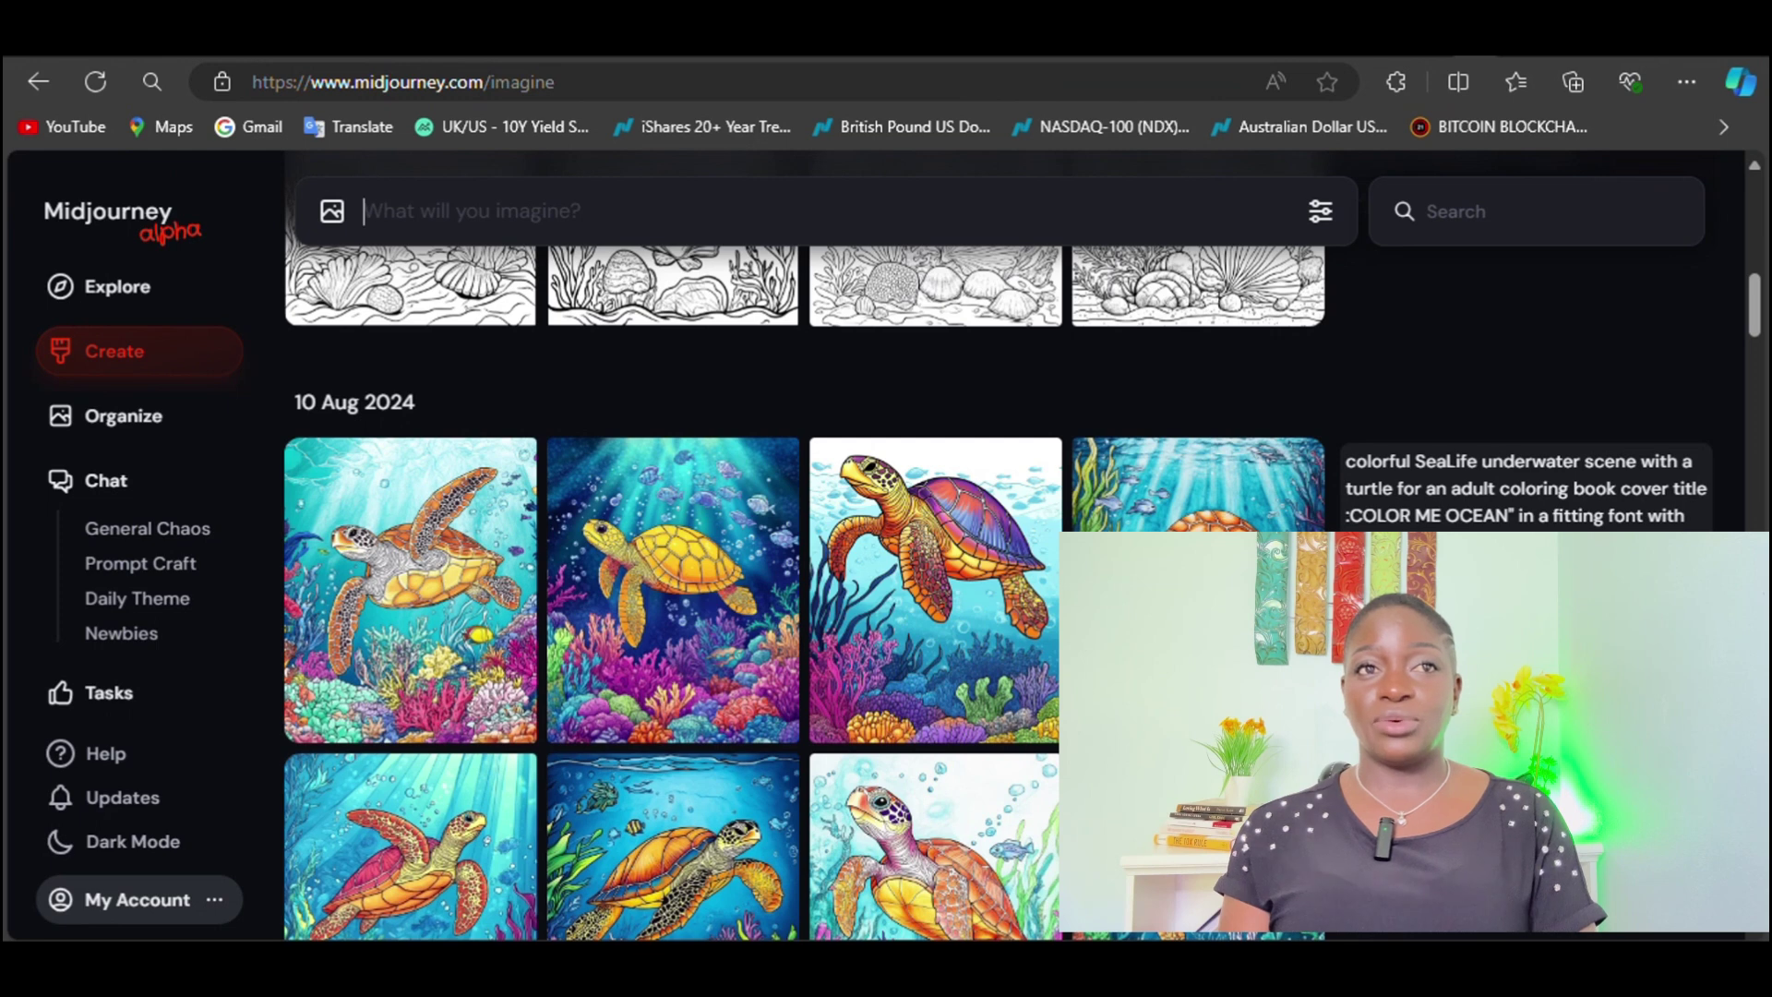
# Step: Reuse the 10 Aug 2024 prompt for the "COLOR ME OCEAN" SeaLife turtle coloring book cover and generate images from it
pyautogui.click(1429, 508)
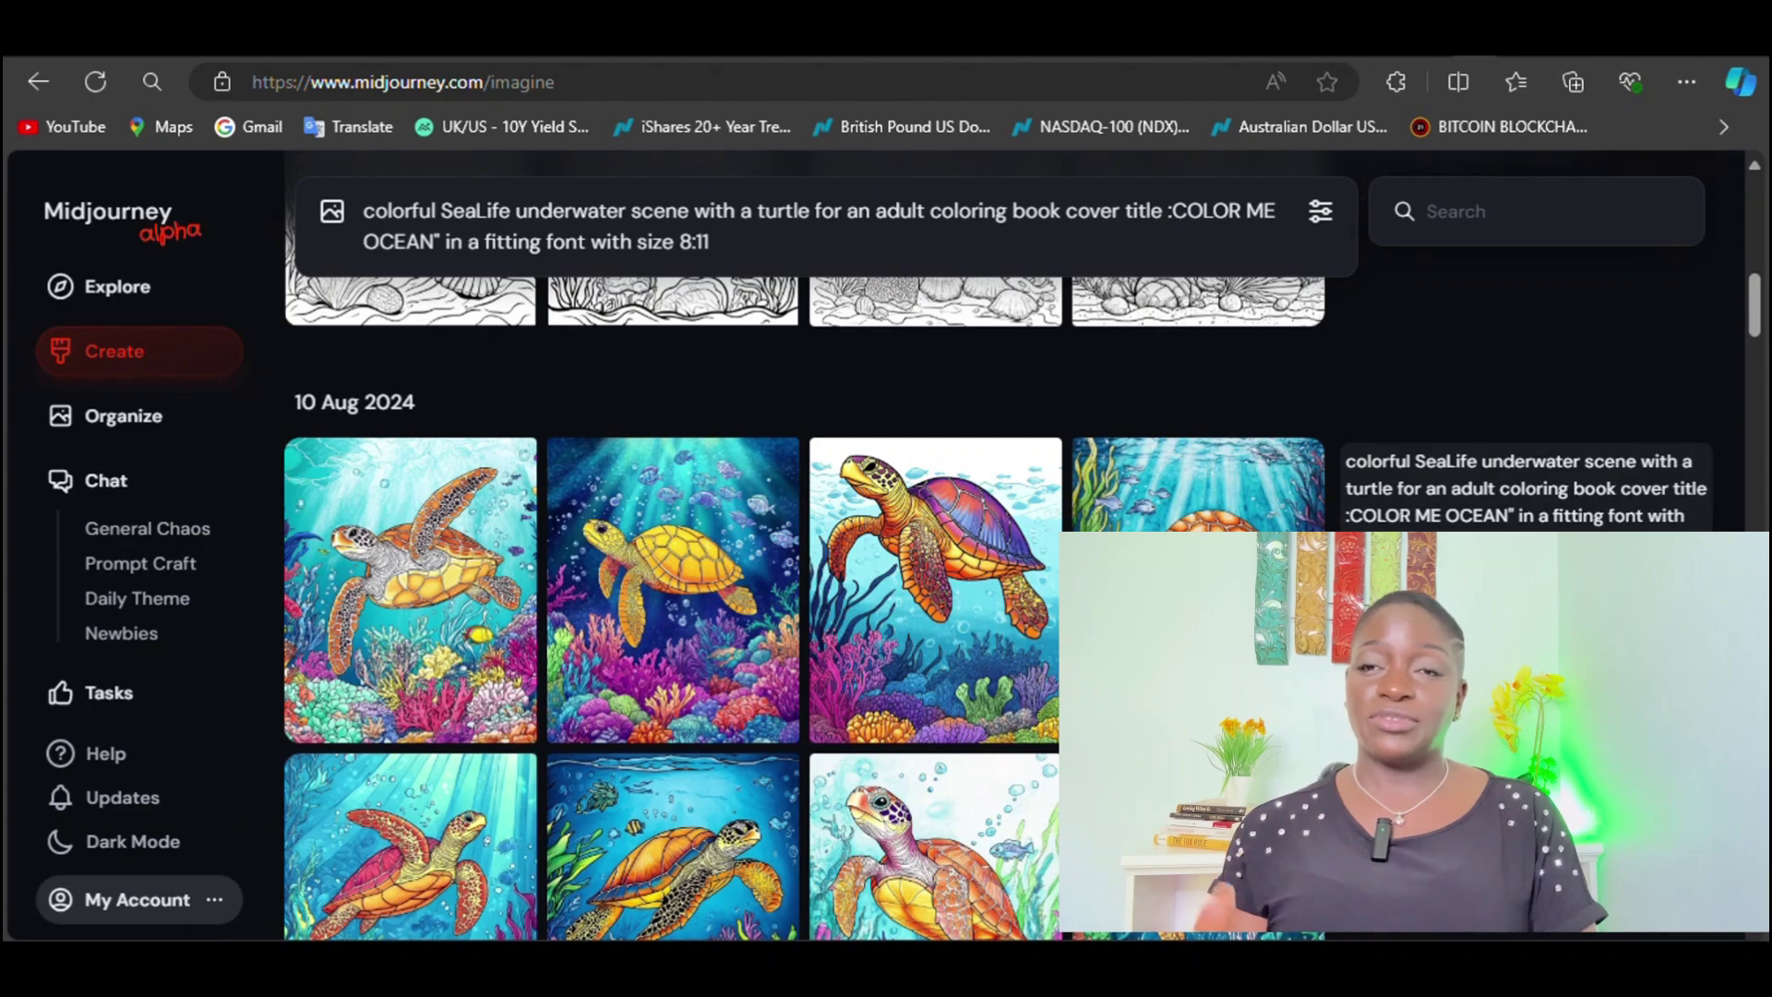
pyautogui.scroll(10, 1388, 489)
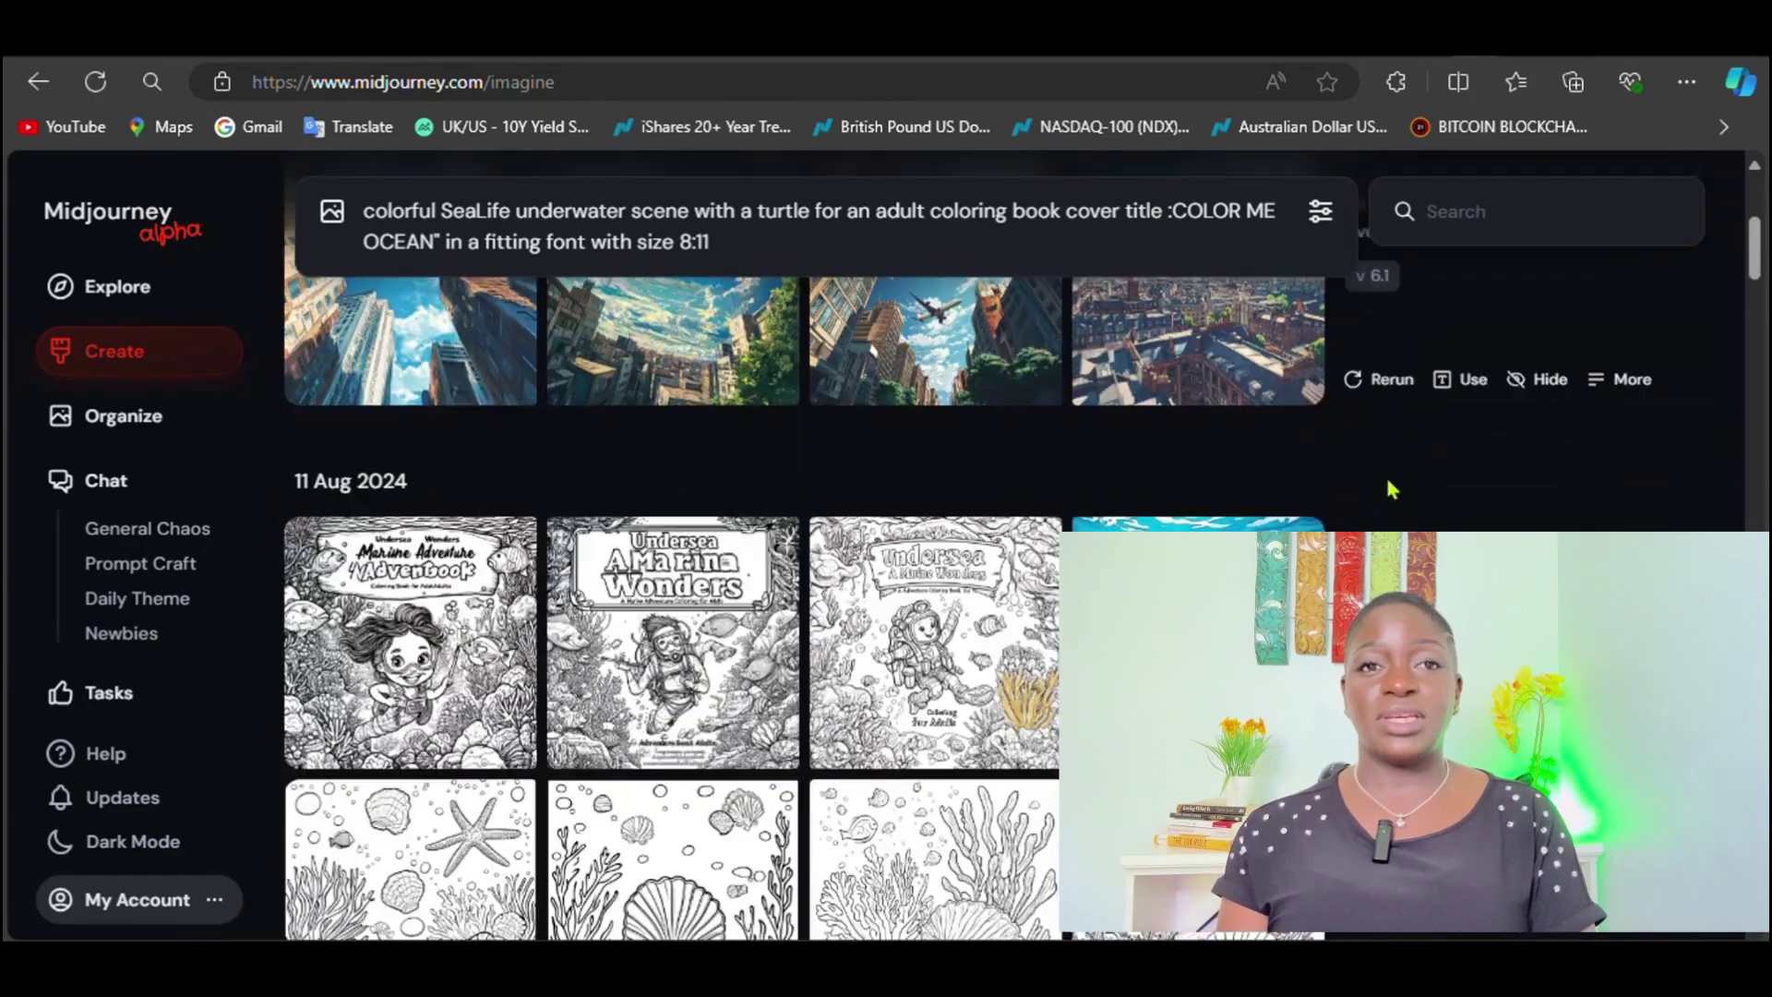
pyautogui.scroll(5, 1390, 479)
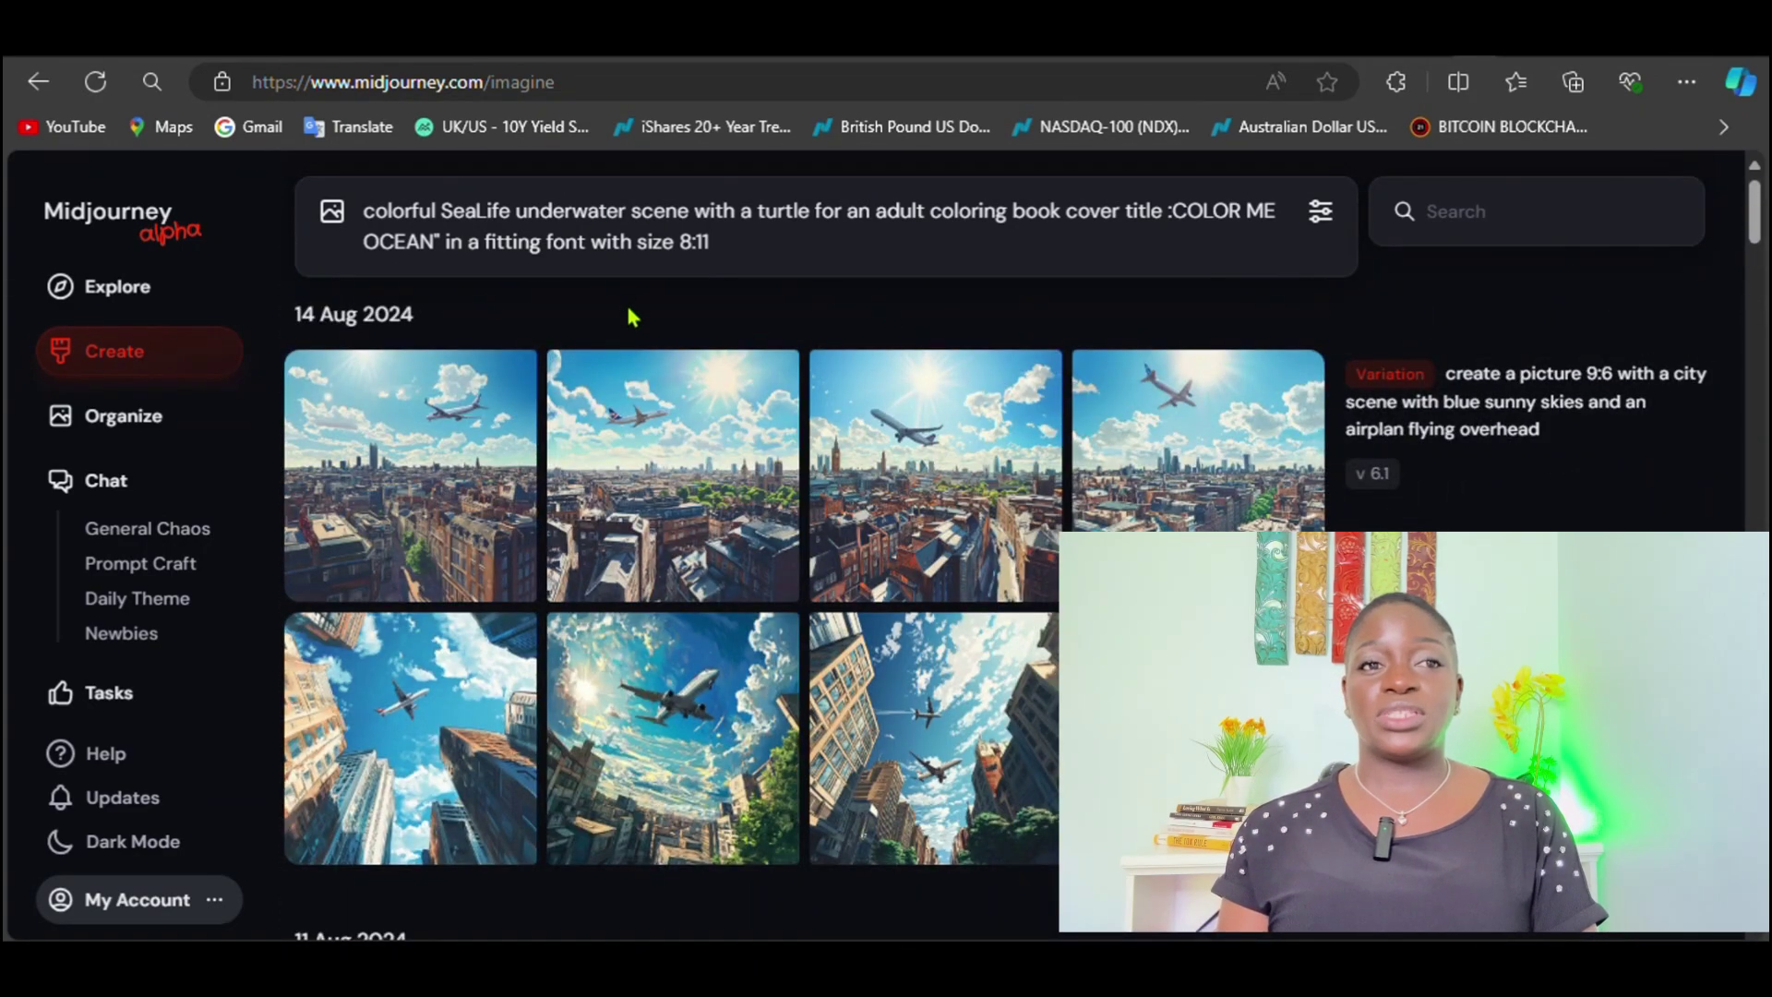
pyautogui.scroll(-5, 1296, 480)
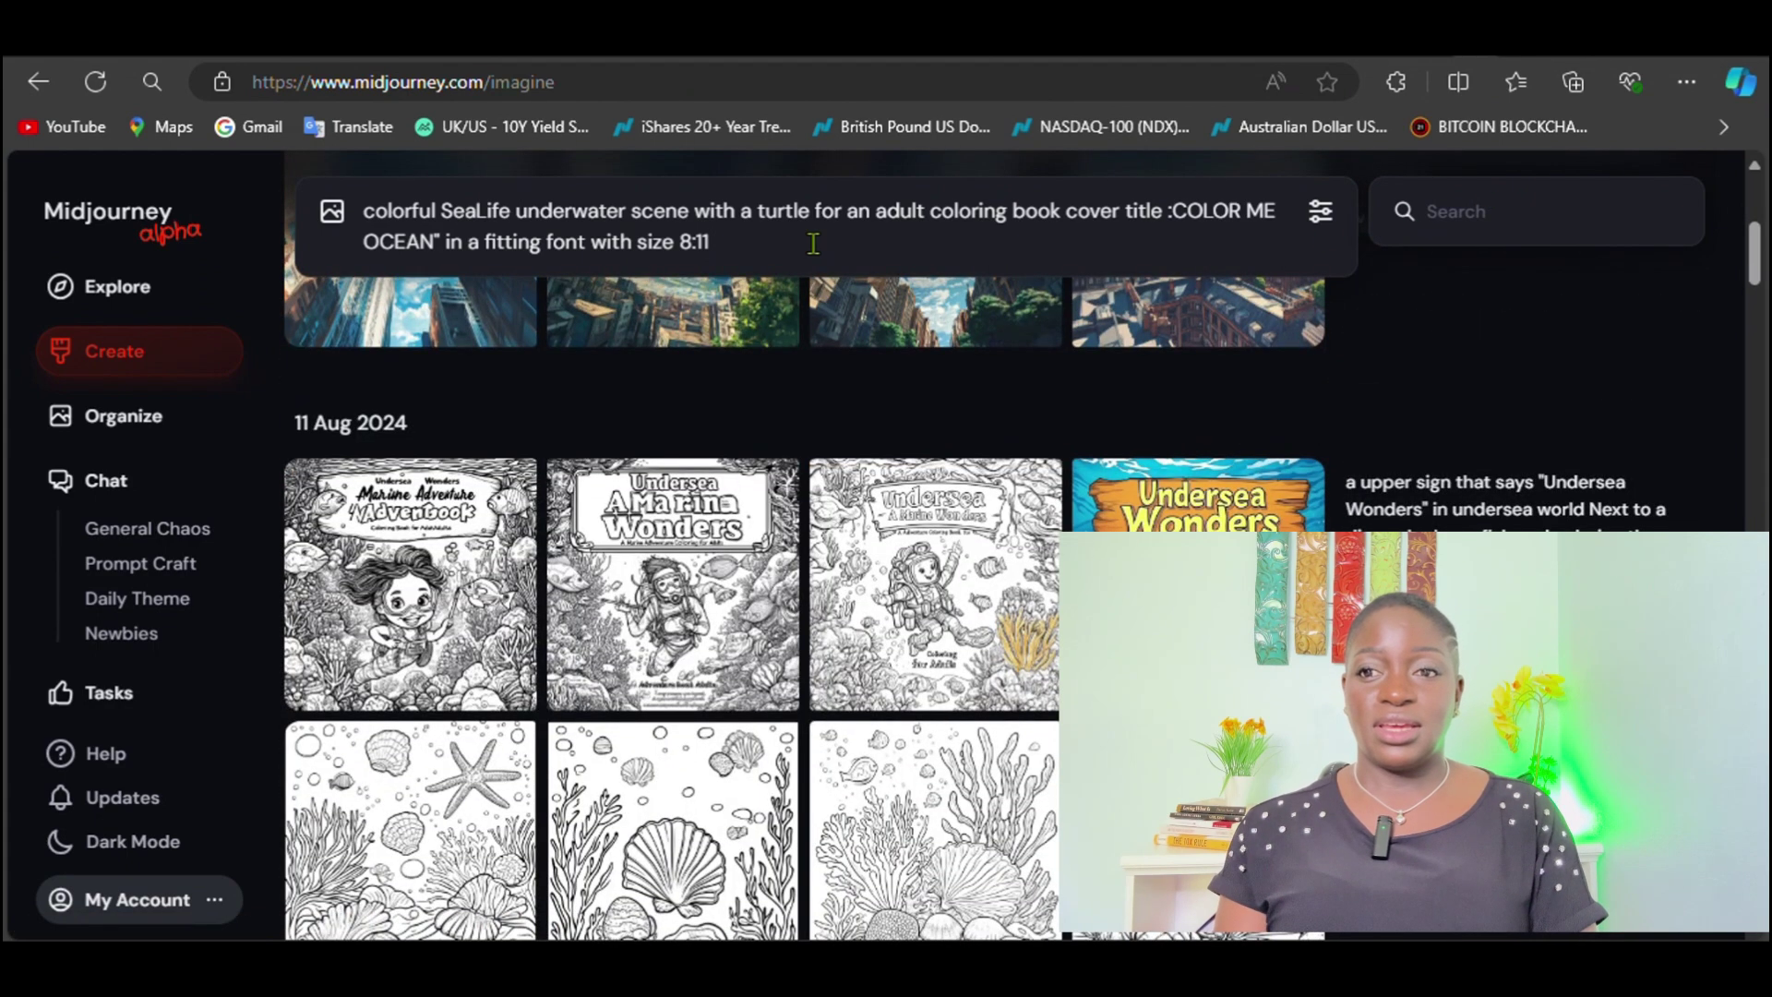
pyautogui.press('Return')
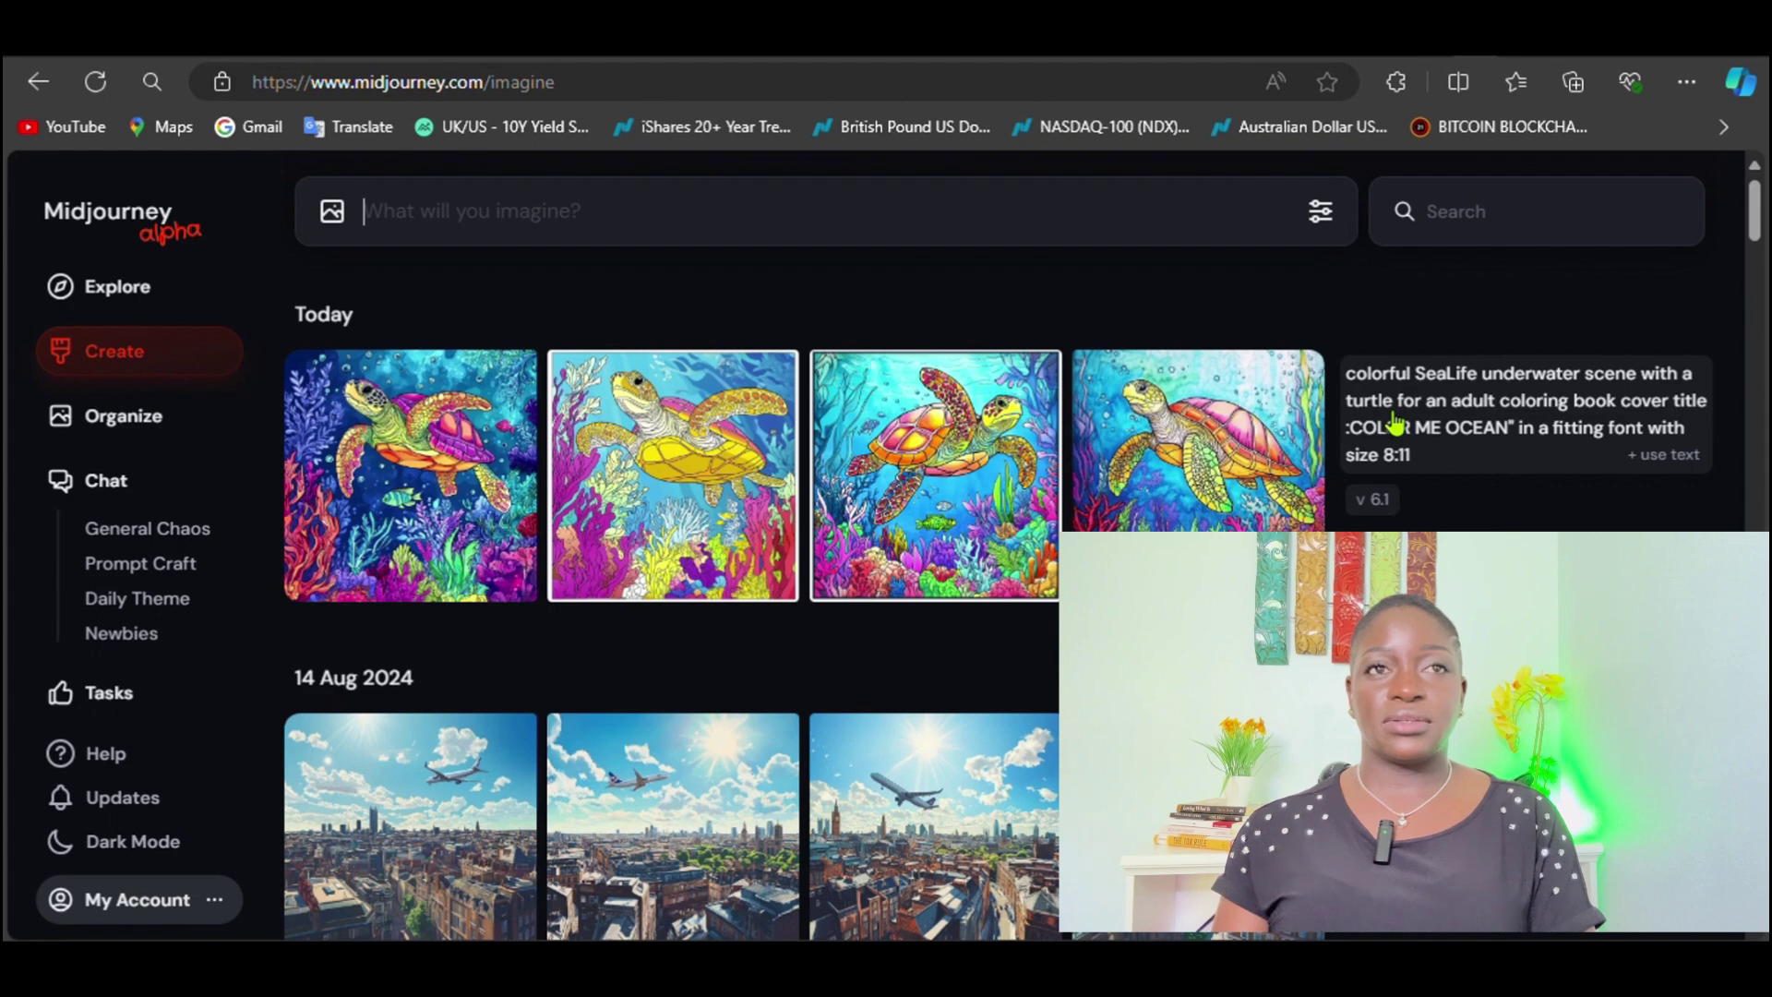
# Step: Revisit the earlier 10 Aug 2024 turtle cover images and switch back to the Adult Coloring Book project in BookBolt Studio
pyautogui.scroll(-5, 1395, 423)
pyautogui.scroll(2, 1395, 422)
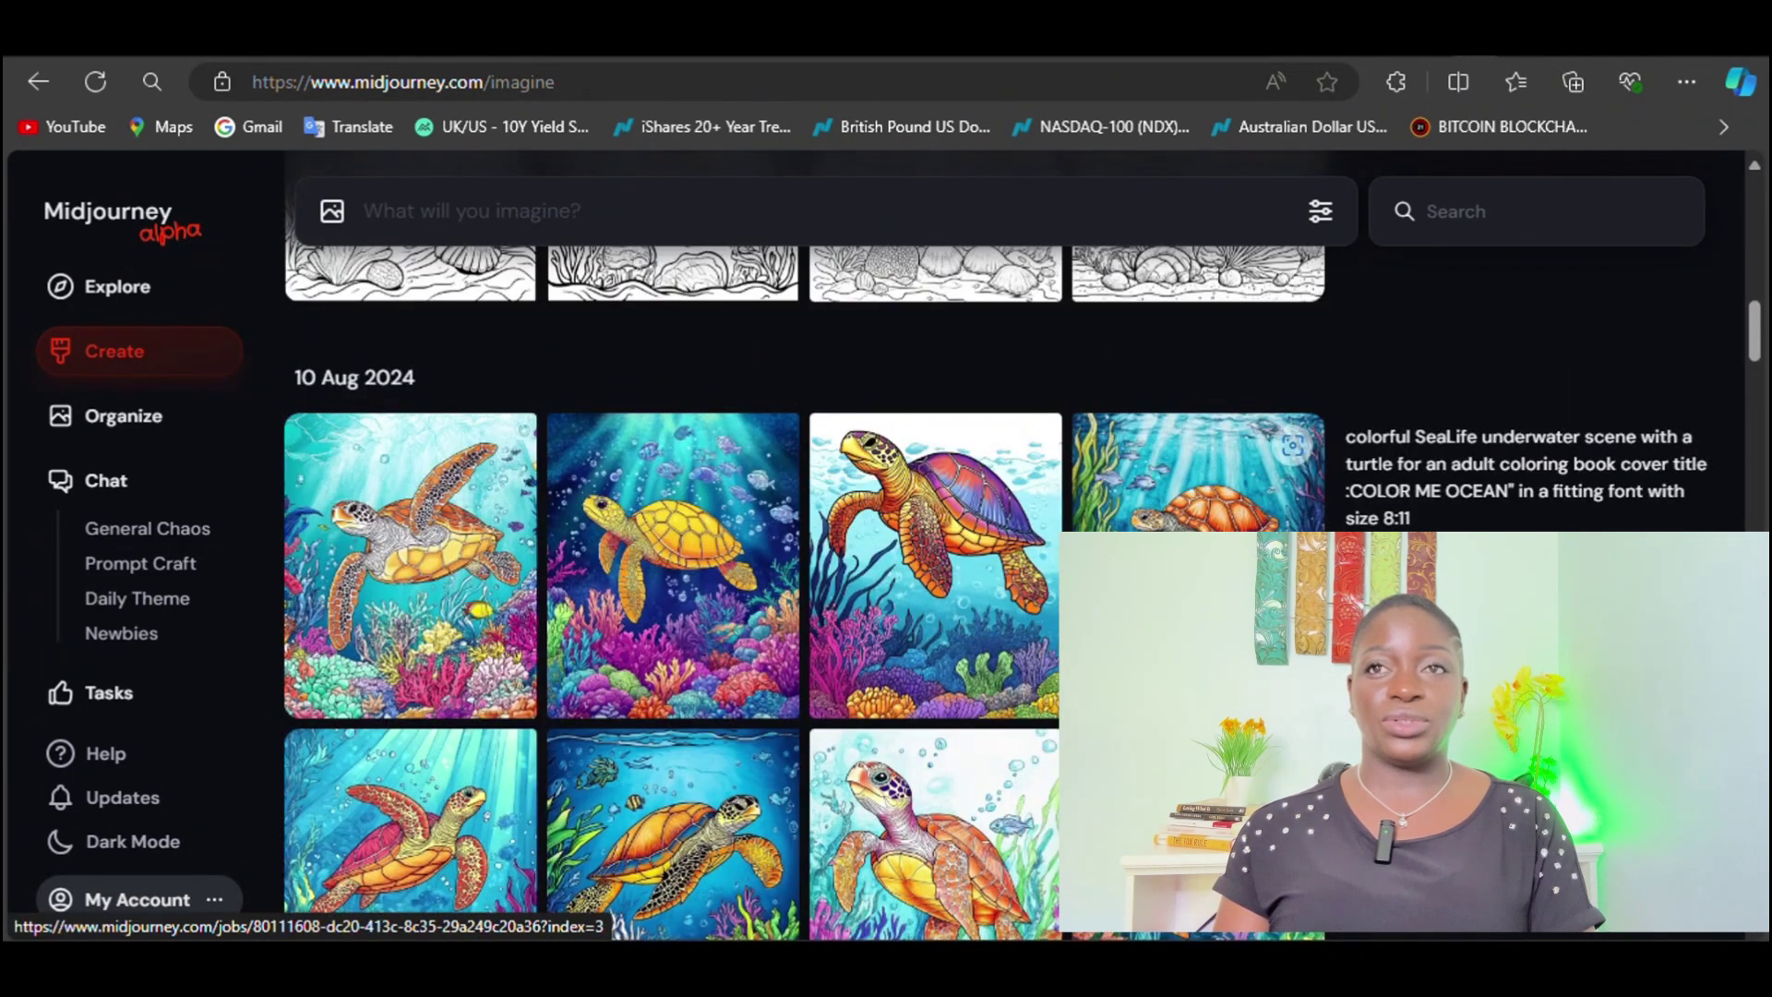
pyautogui.click(1419, 452)
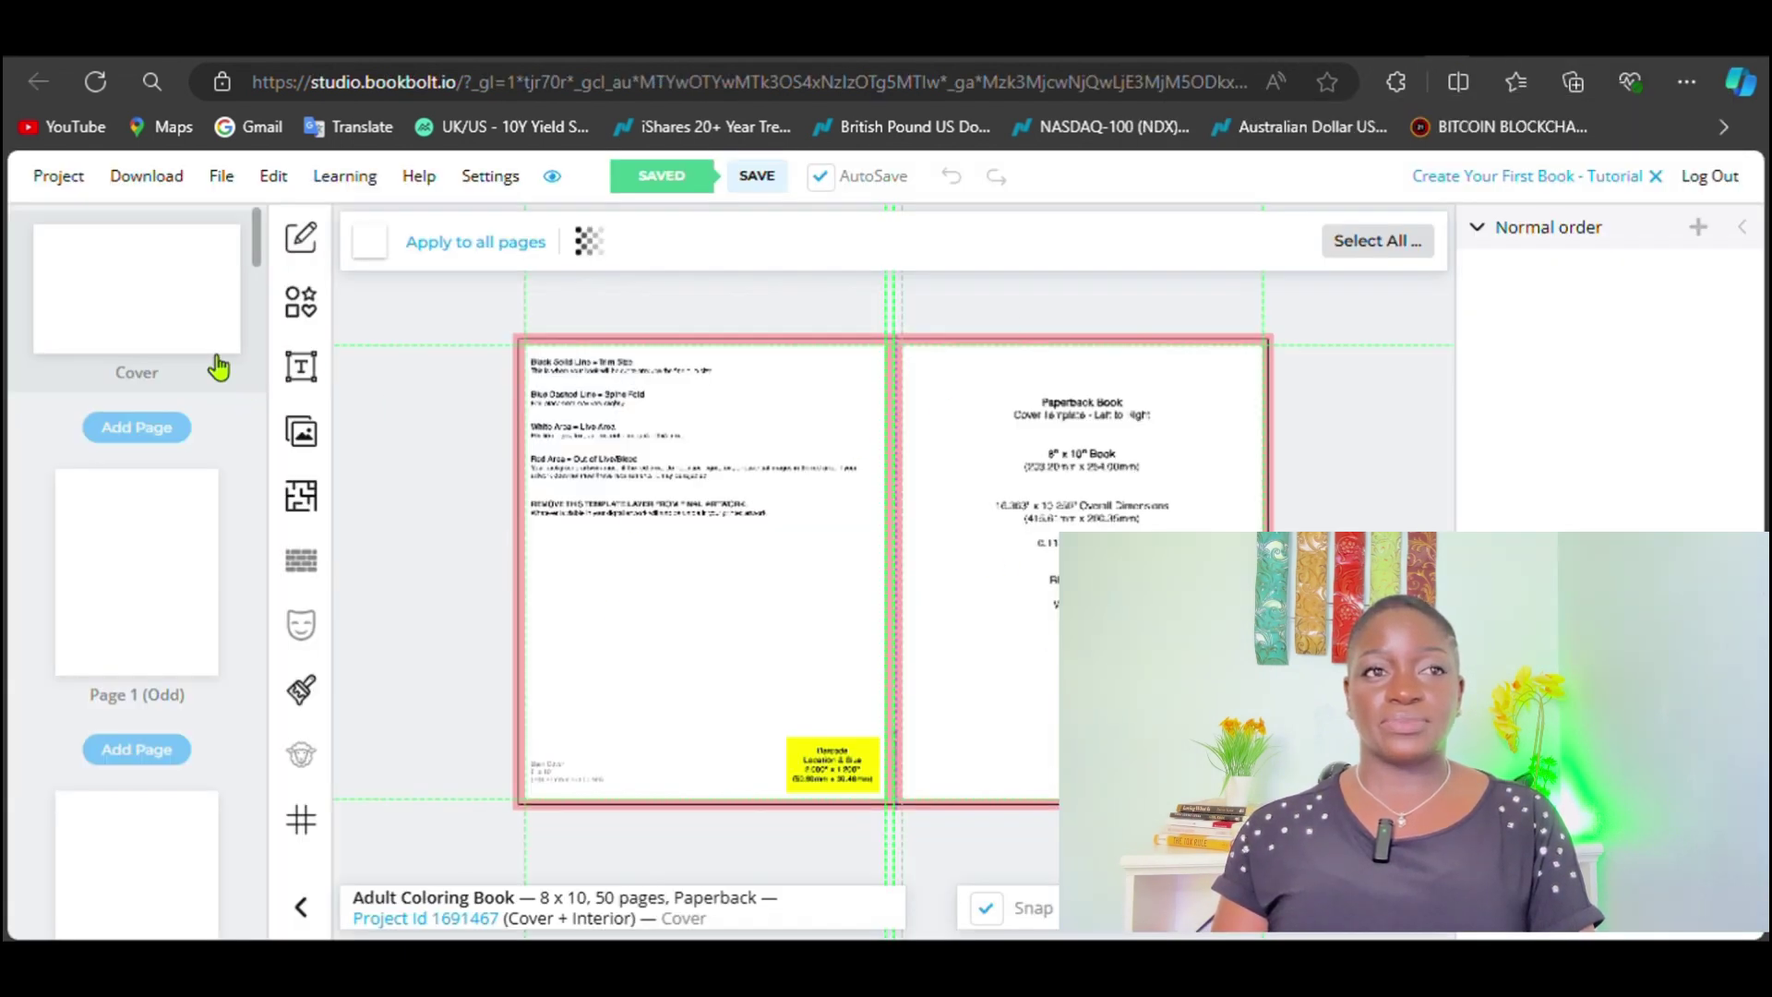
# Step: Upload the colorful SeaLife underwater turtle image from the Downloads folder to the project's image library
pyautogui.click(297, 432)
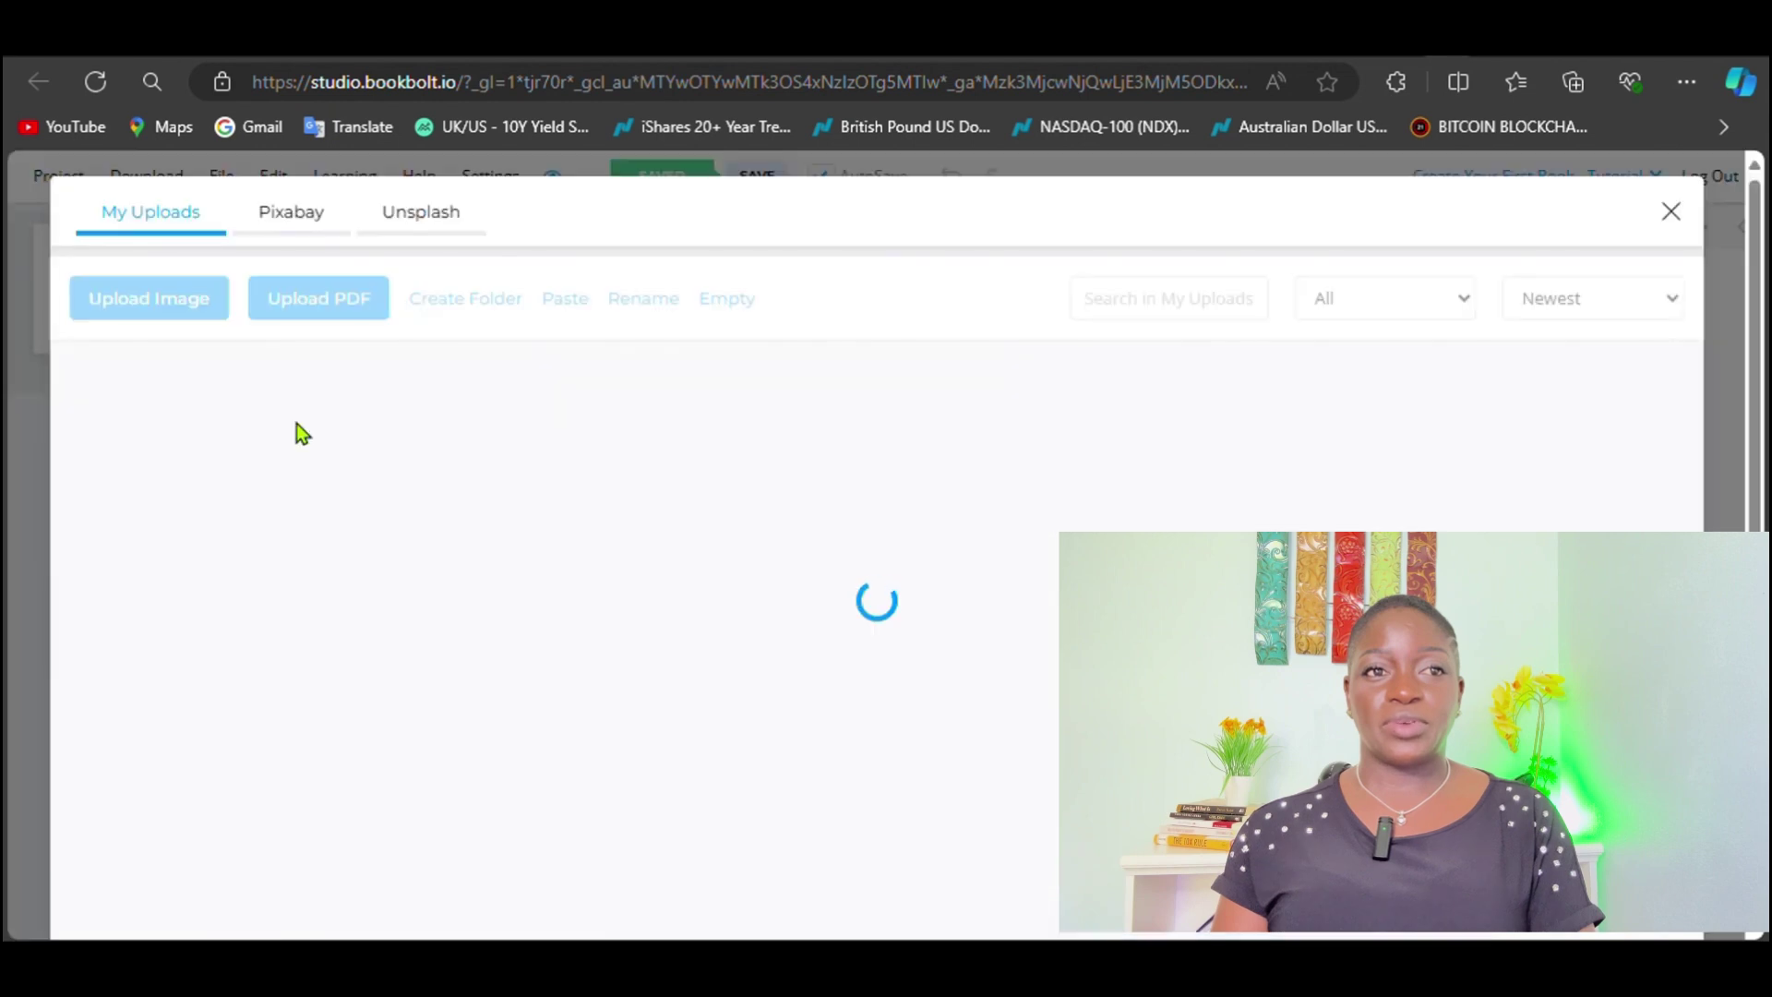
pyautogui.click(194, 297)
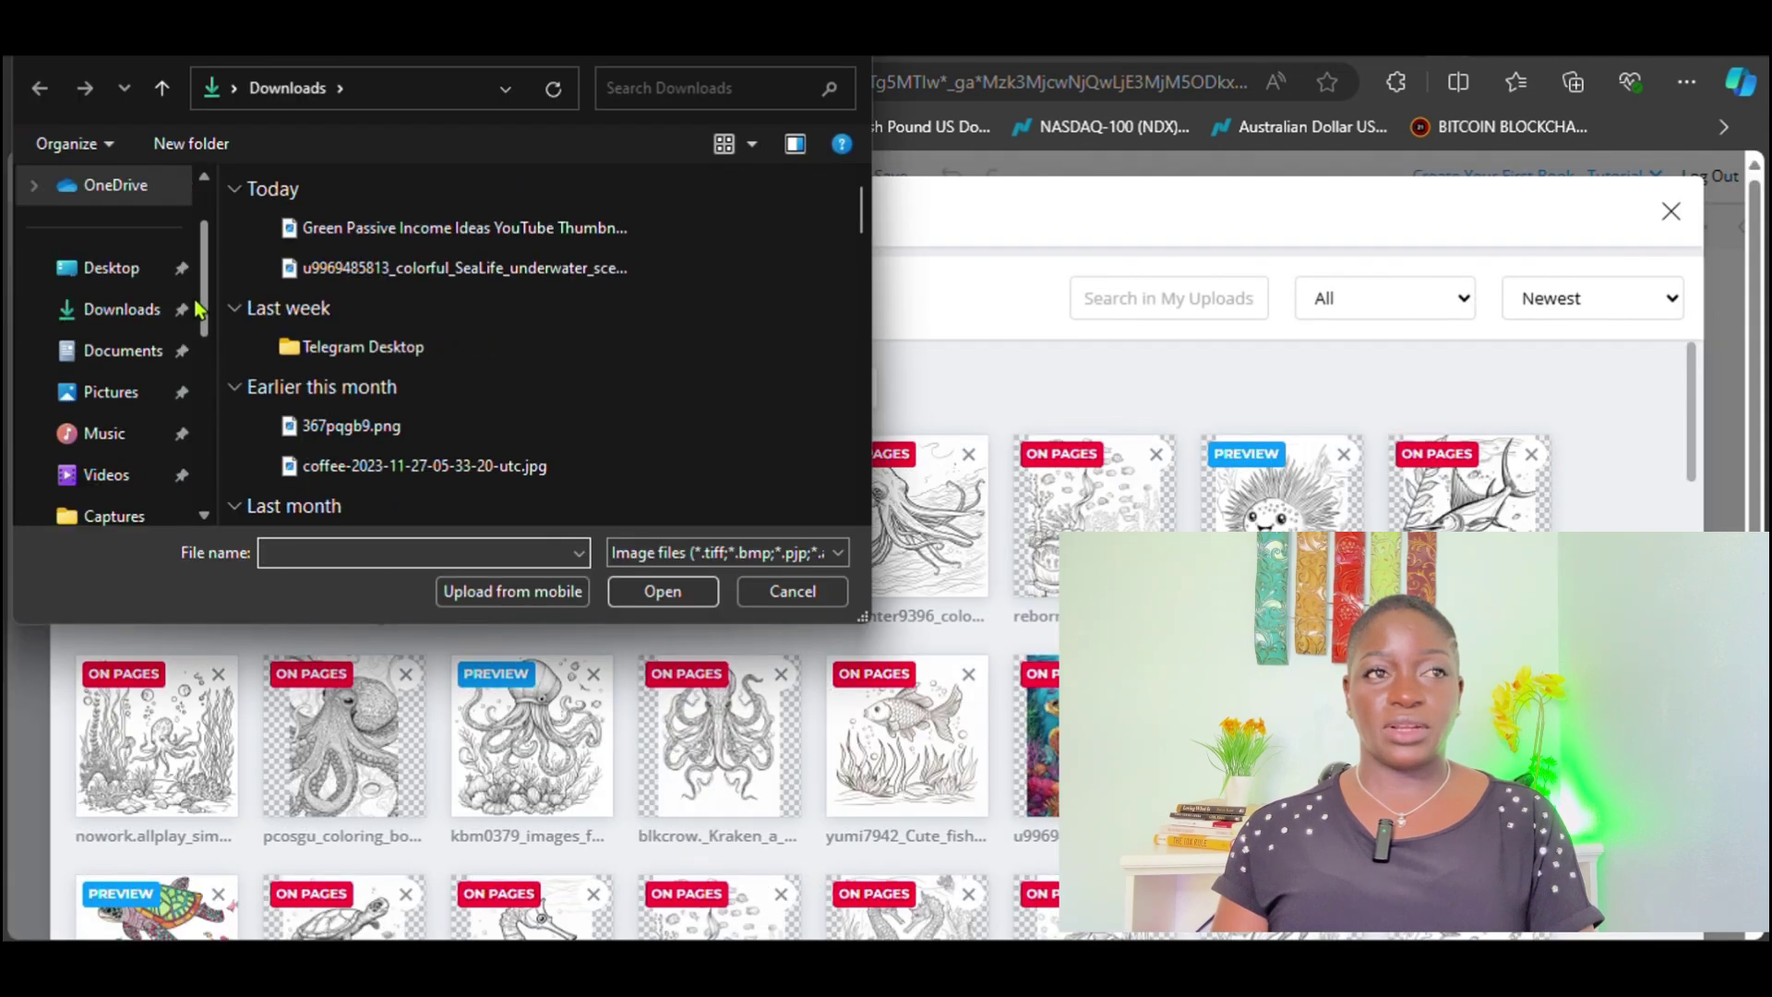
pyautogui.click(146, 310)
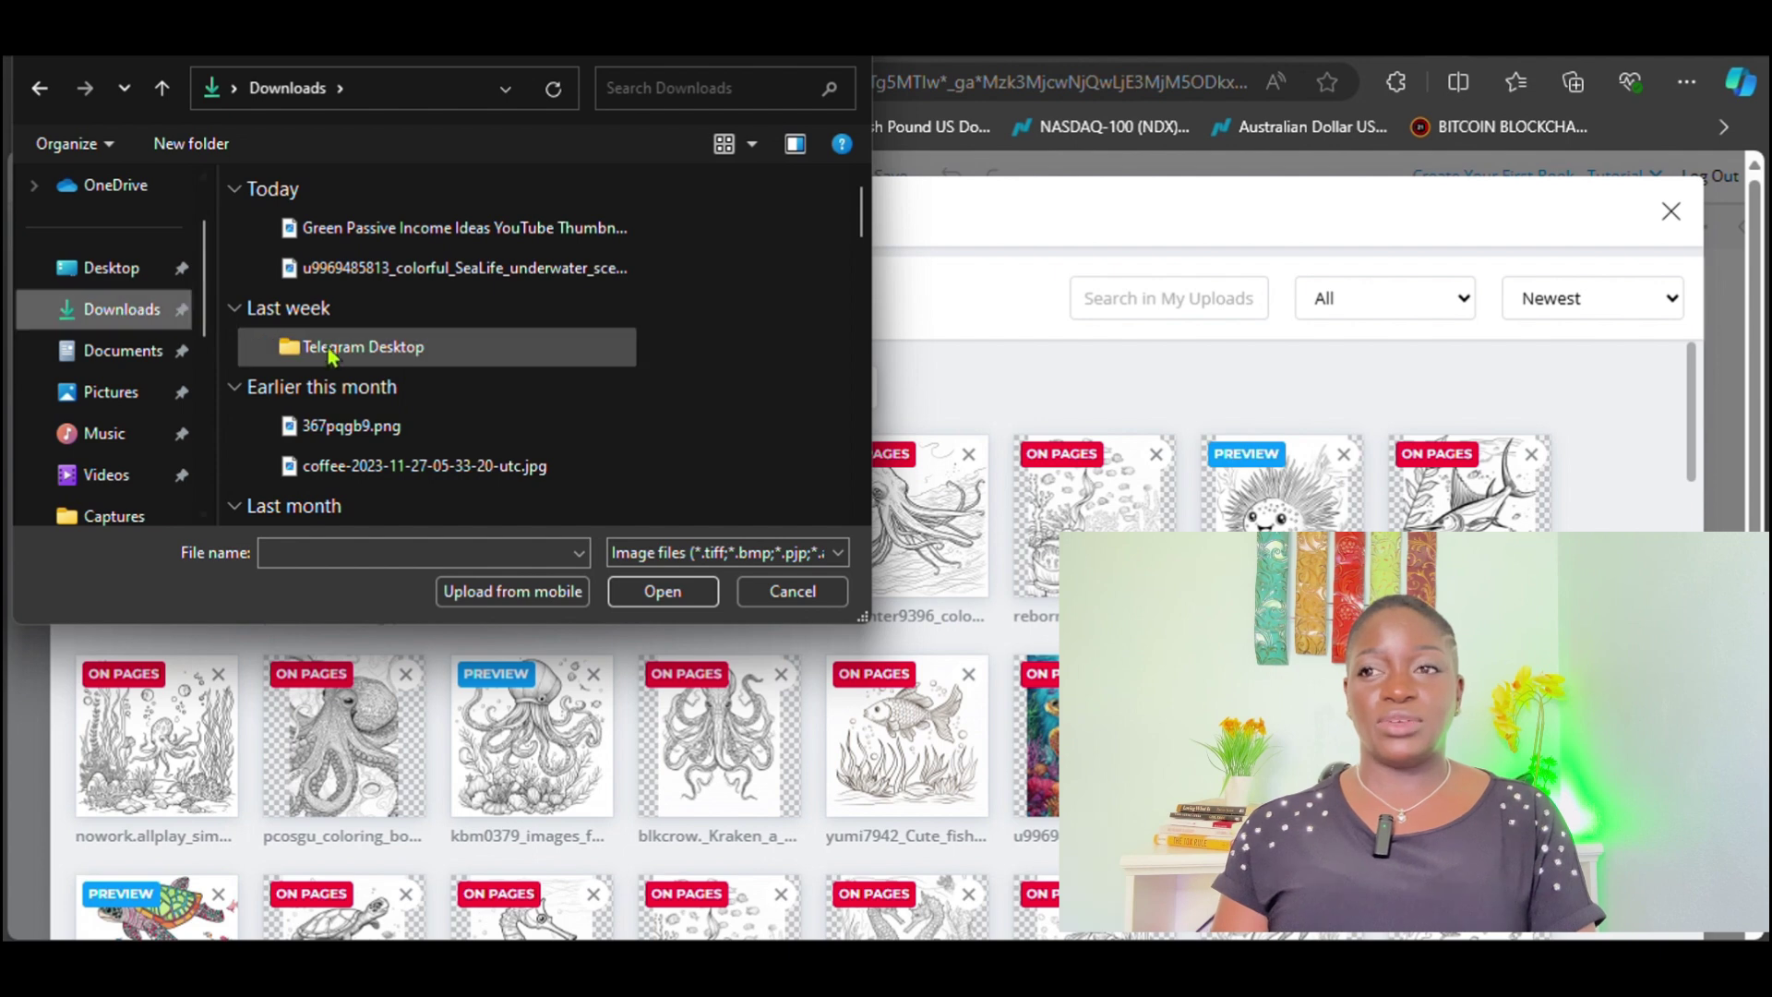
pyautogui.scroll(-2, 388, 367)
pyautogui.scroll(2, 415, 362)
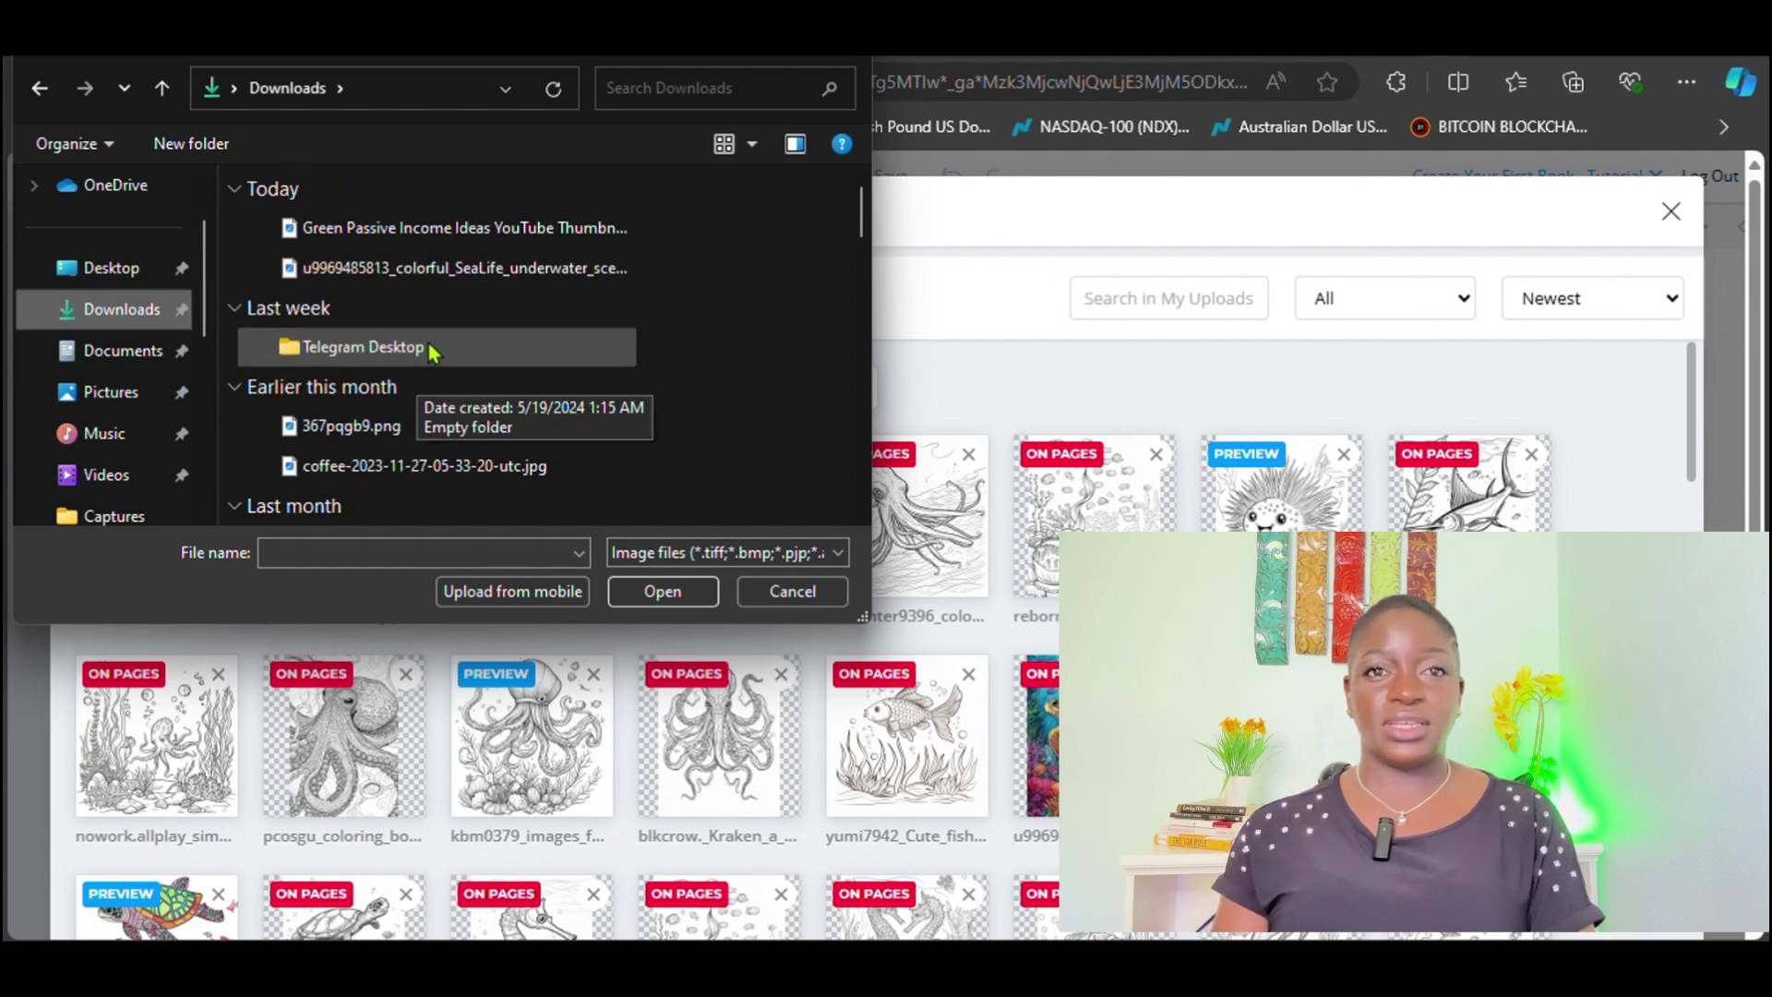
pyautogui.click(514, 269)
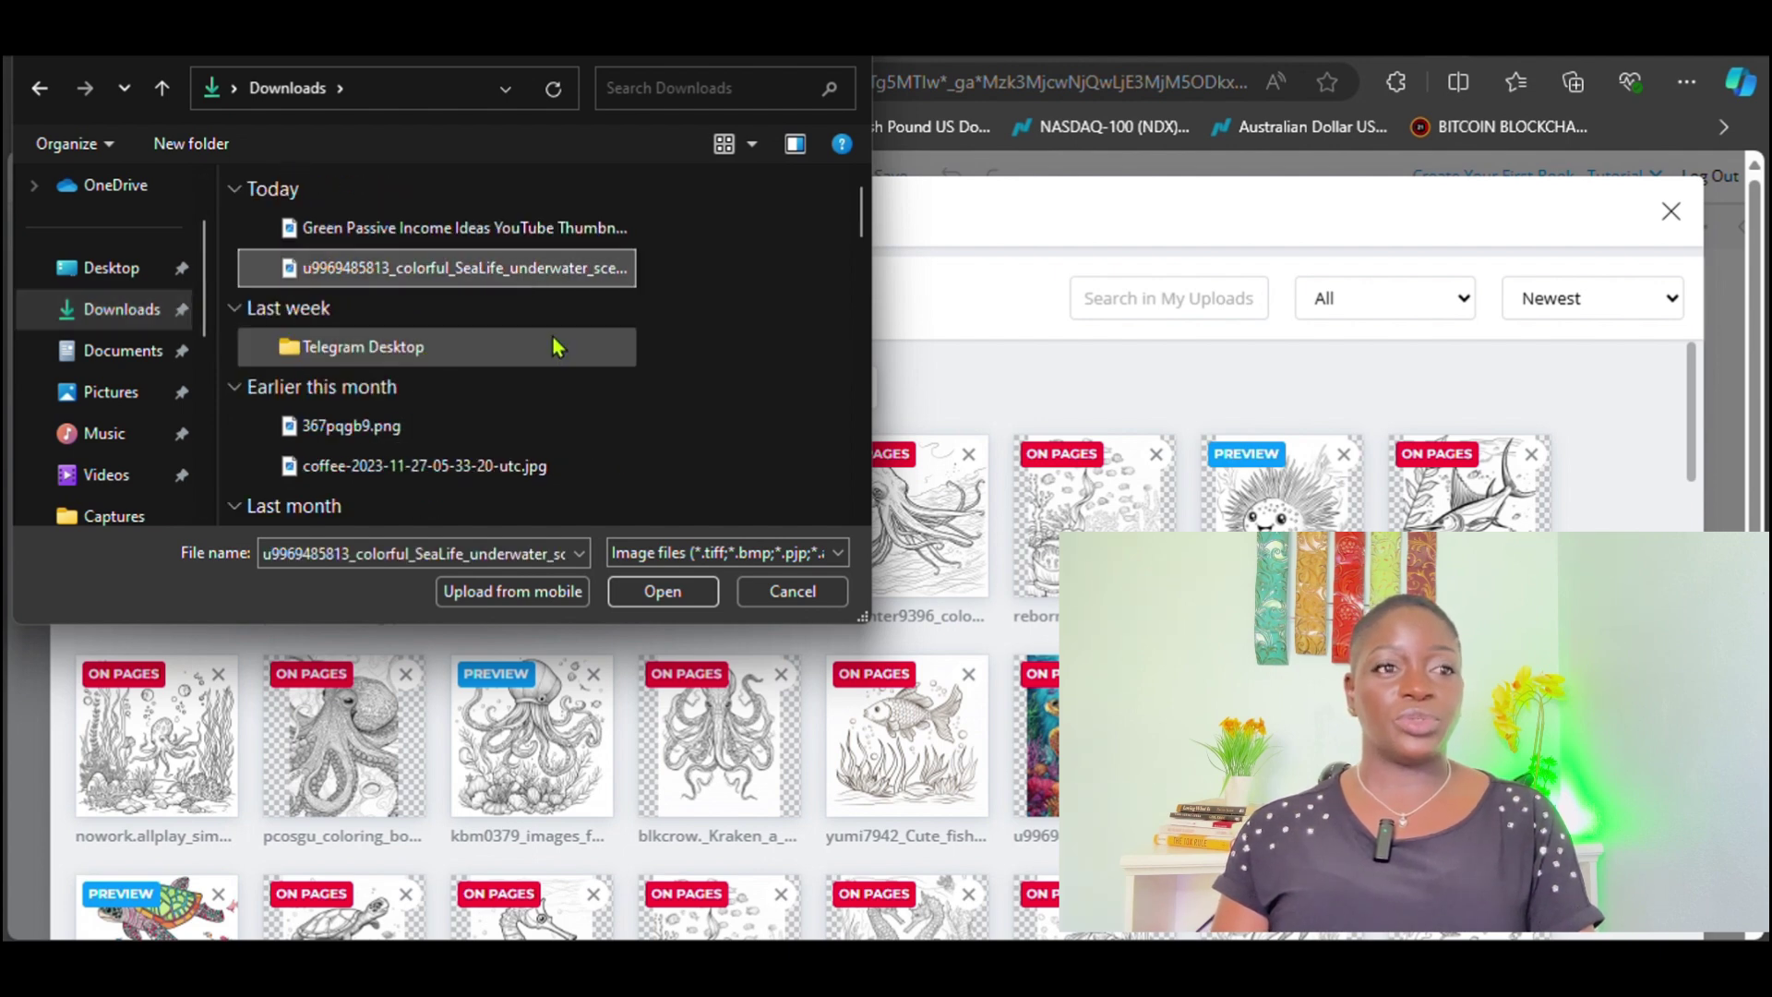
pyautogui.click(663, 592)
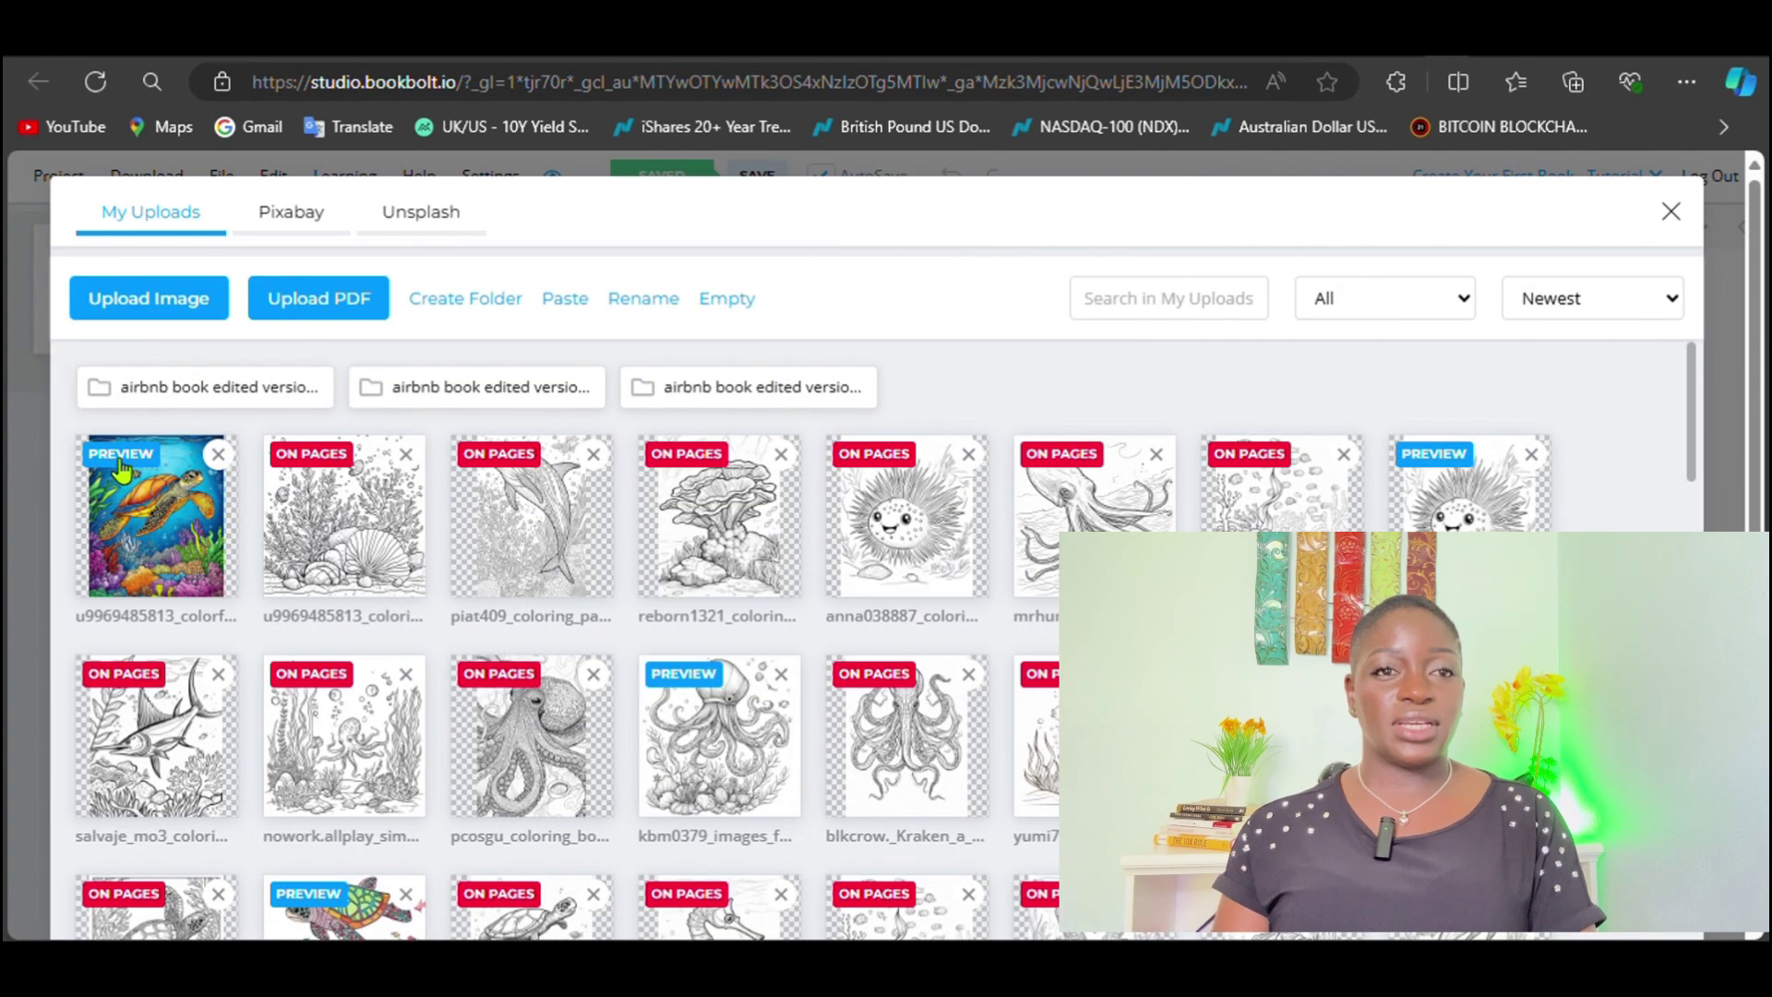
# Step: Place the uploaded turtle image on the front cover and stretch its upper and lower edges to the trim guides
pyautogui.click(155, 552)
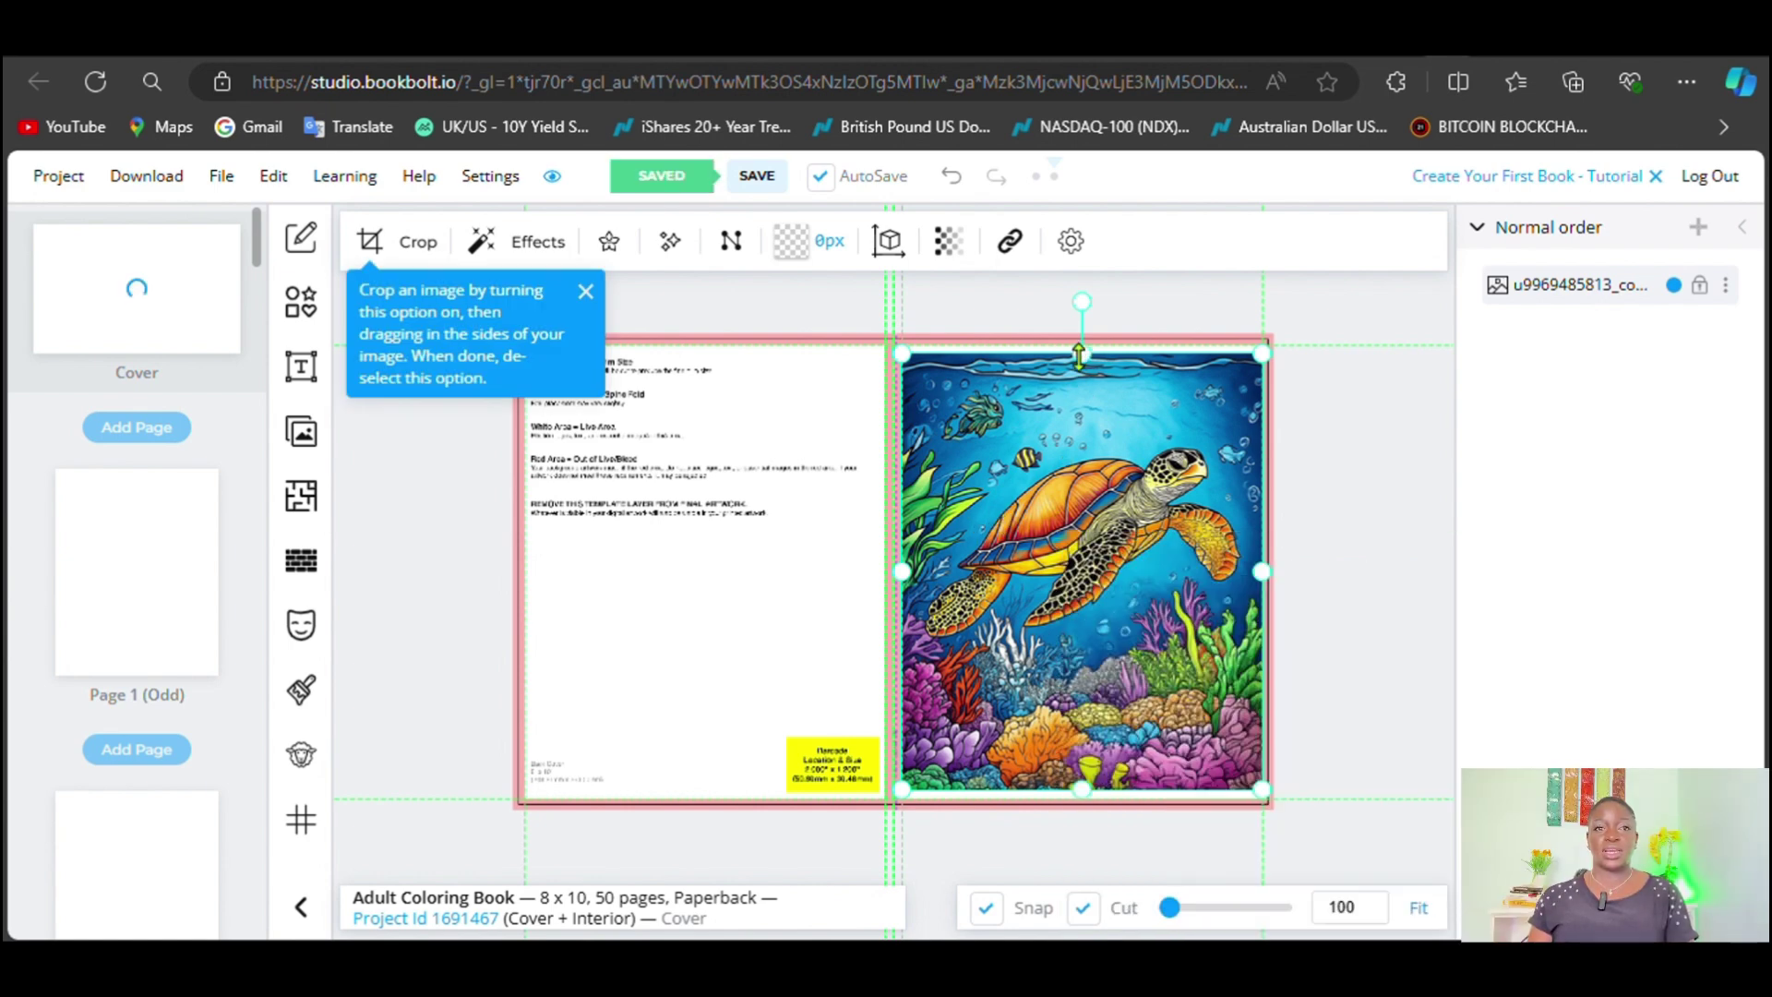
pyautogui.moveTo(1082, 382); pyautogui.dragTo(1084, 362)
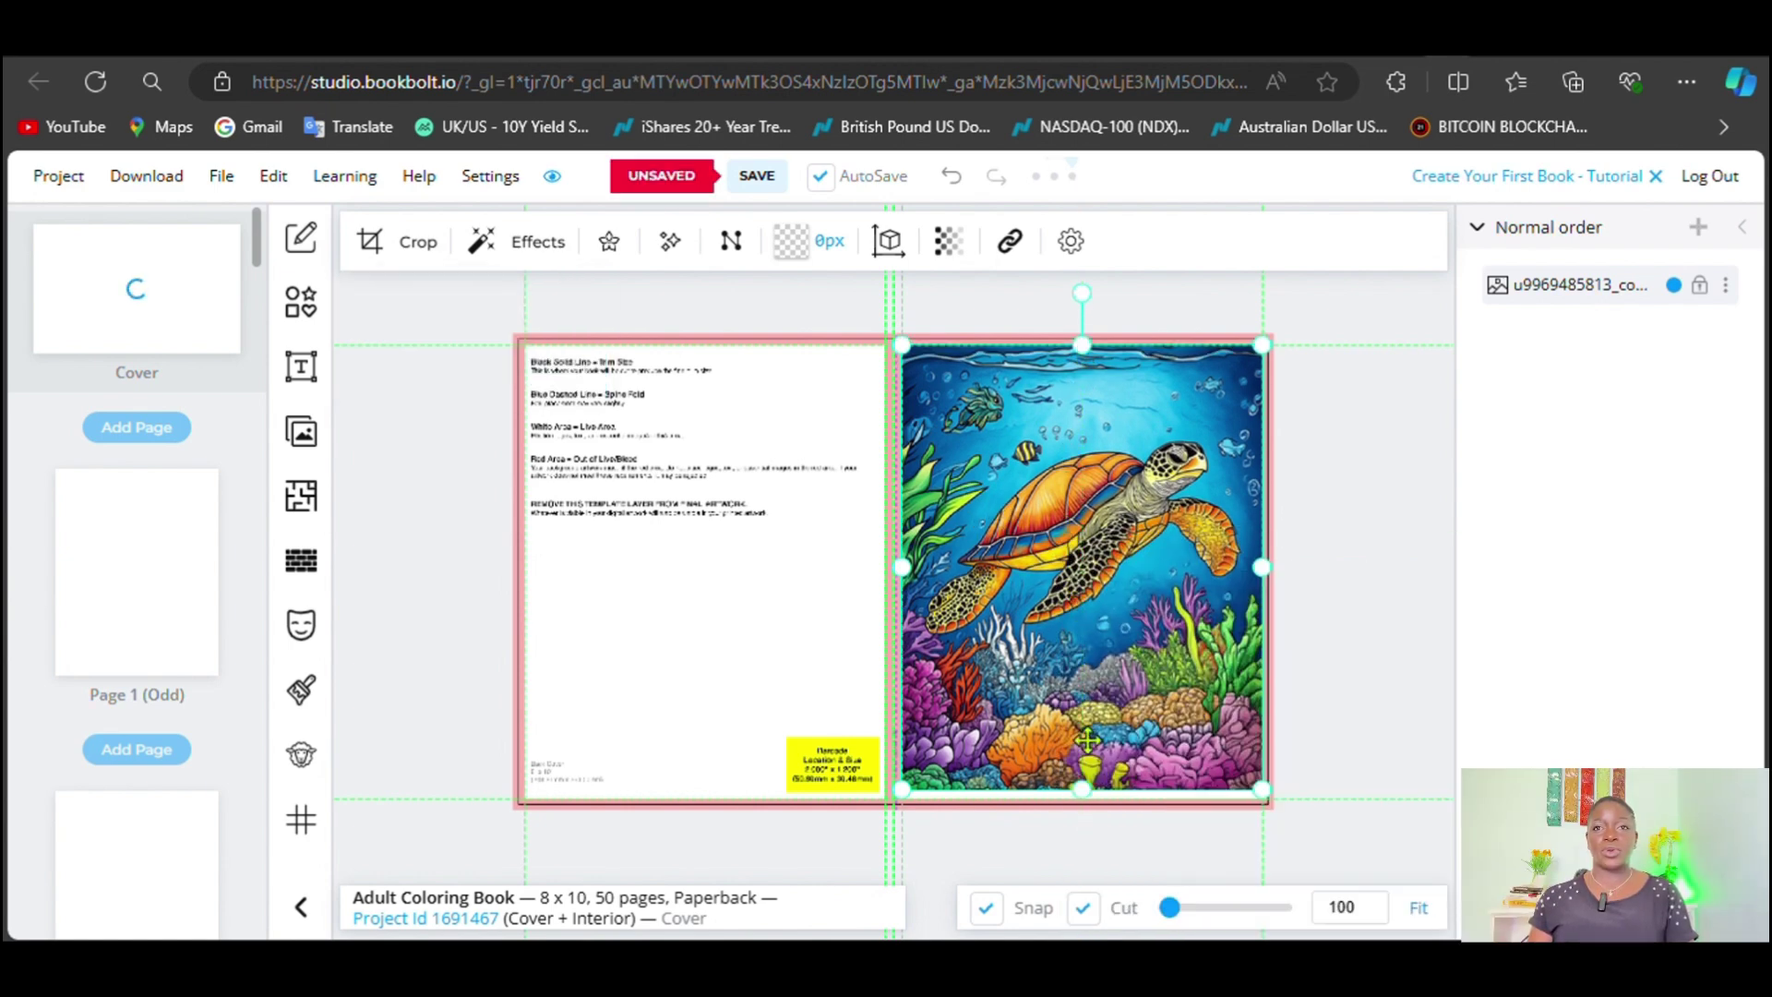
pyautogui.moveTo(1082, 791); pyautogui.dragTo(1083, 798)
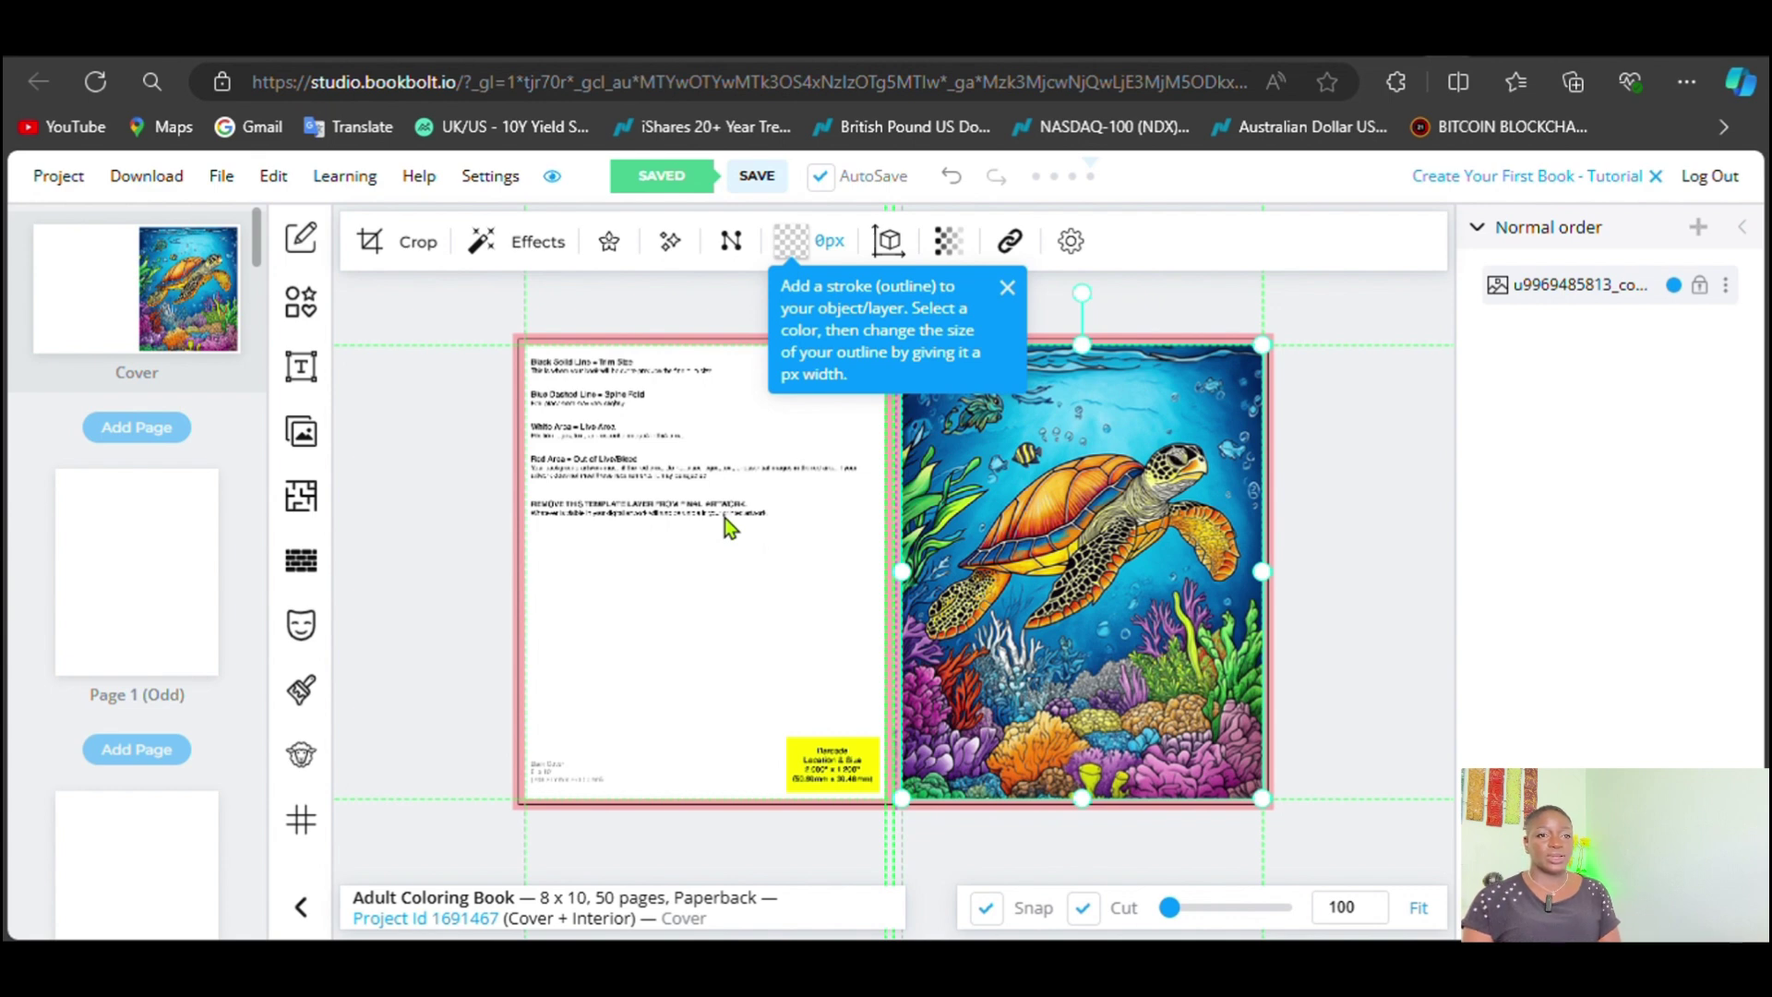
# Step: Add a rectangle to the cover and position it over the corals in the lower part of the front cover
pyautogui.click(310, 321)
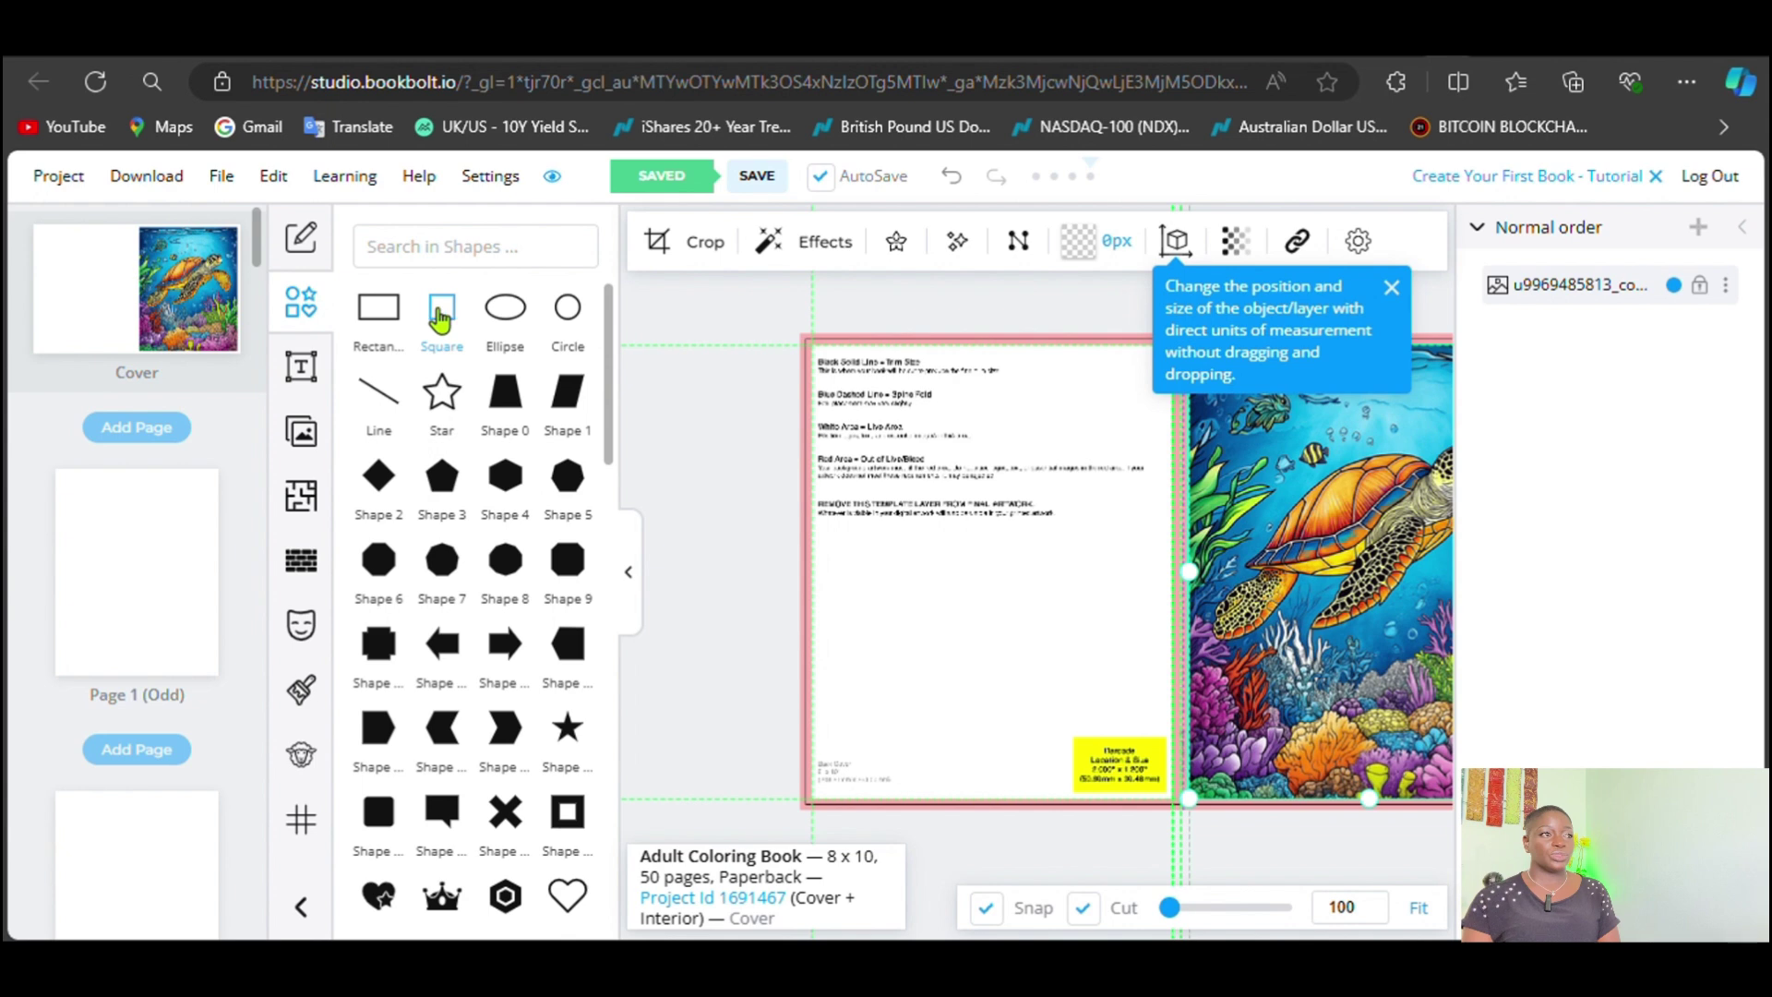
pyautogui.click(377, 312)
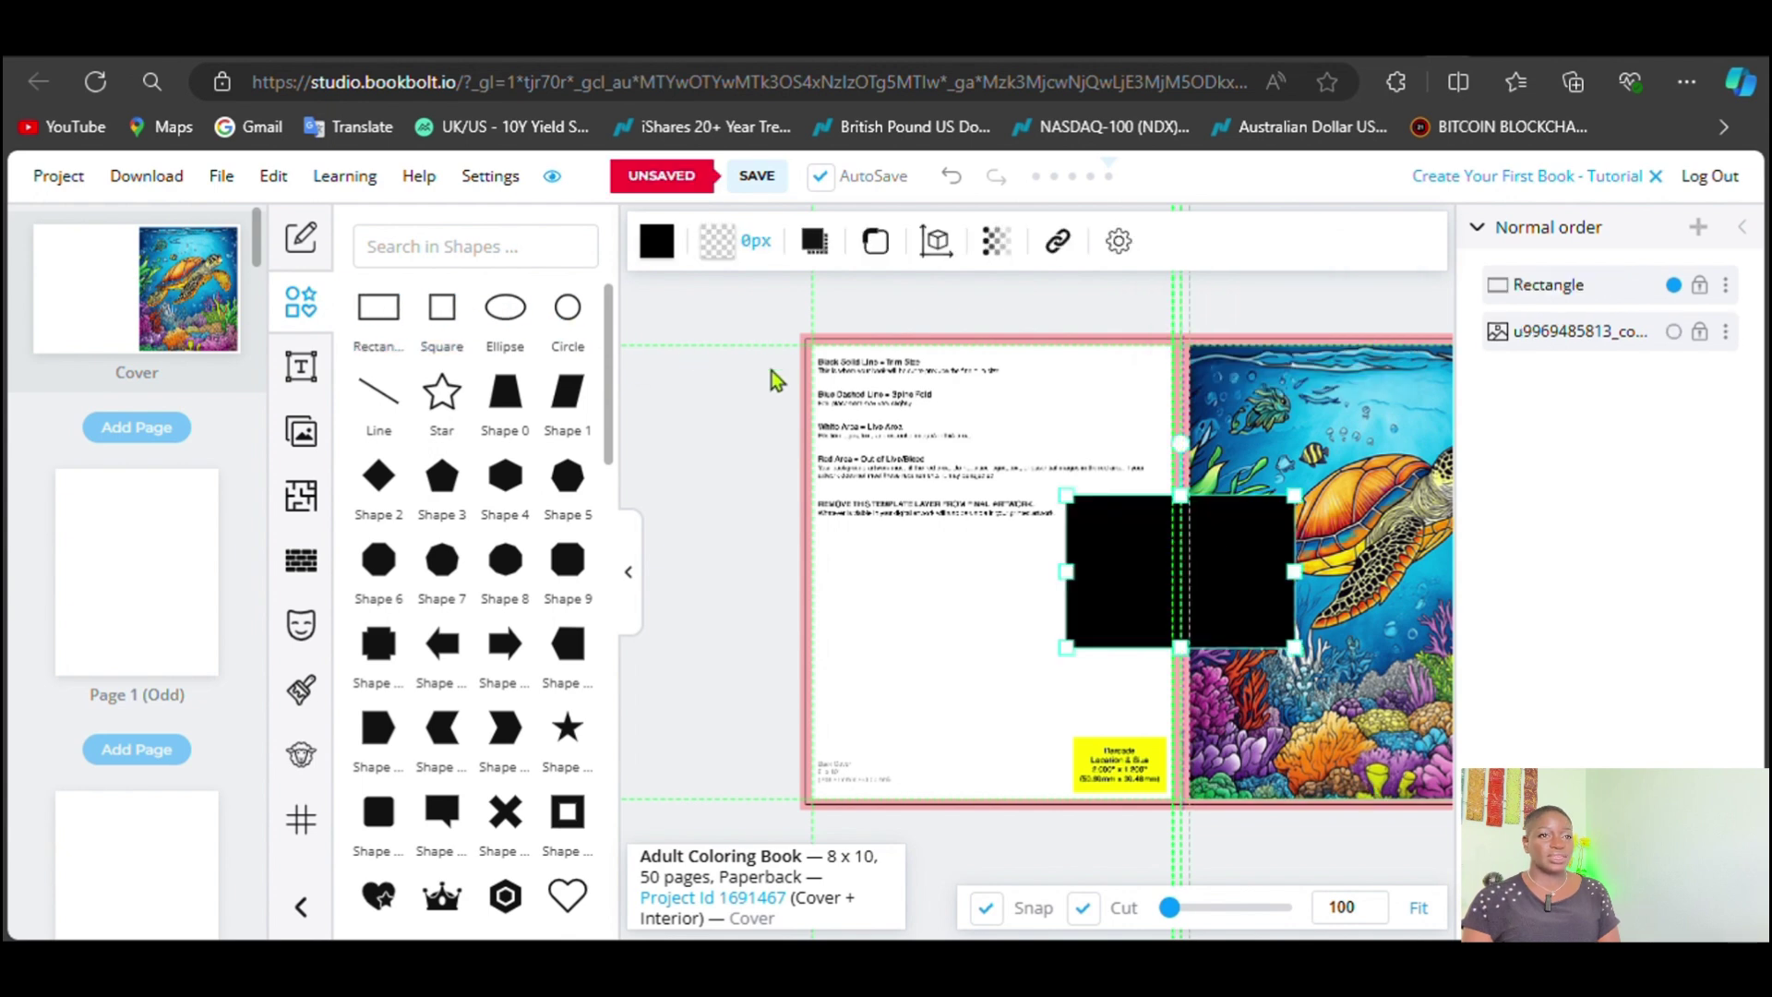
pyautogui.click(627, 571)
pyautogui.moveTo(850, 596); pyautogui.dragTo(1009, 714)
pyautogui.moveTo(1185, 622); pyautogui.dragTo(1151, 644)
pyautogui.moveTo(1143, 712); pyautogui.dragTo(1221, 717)
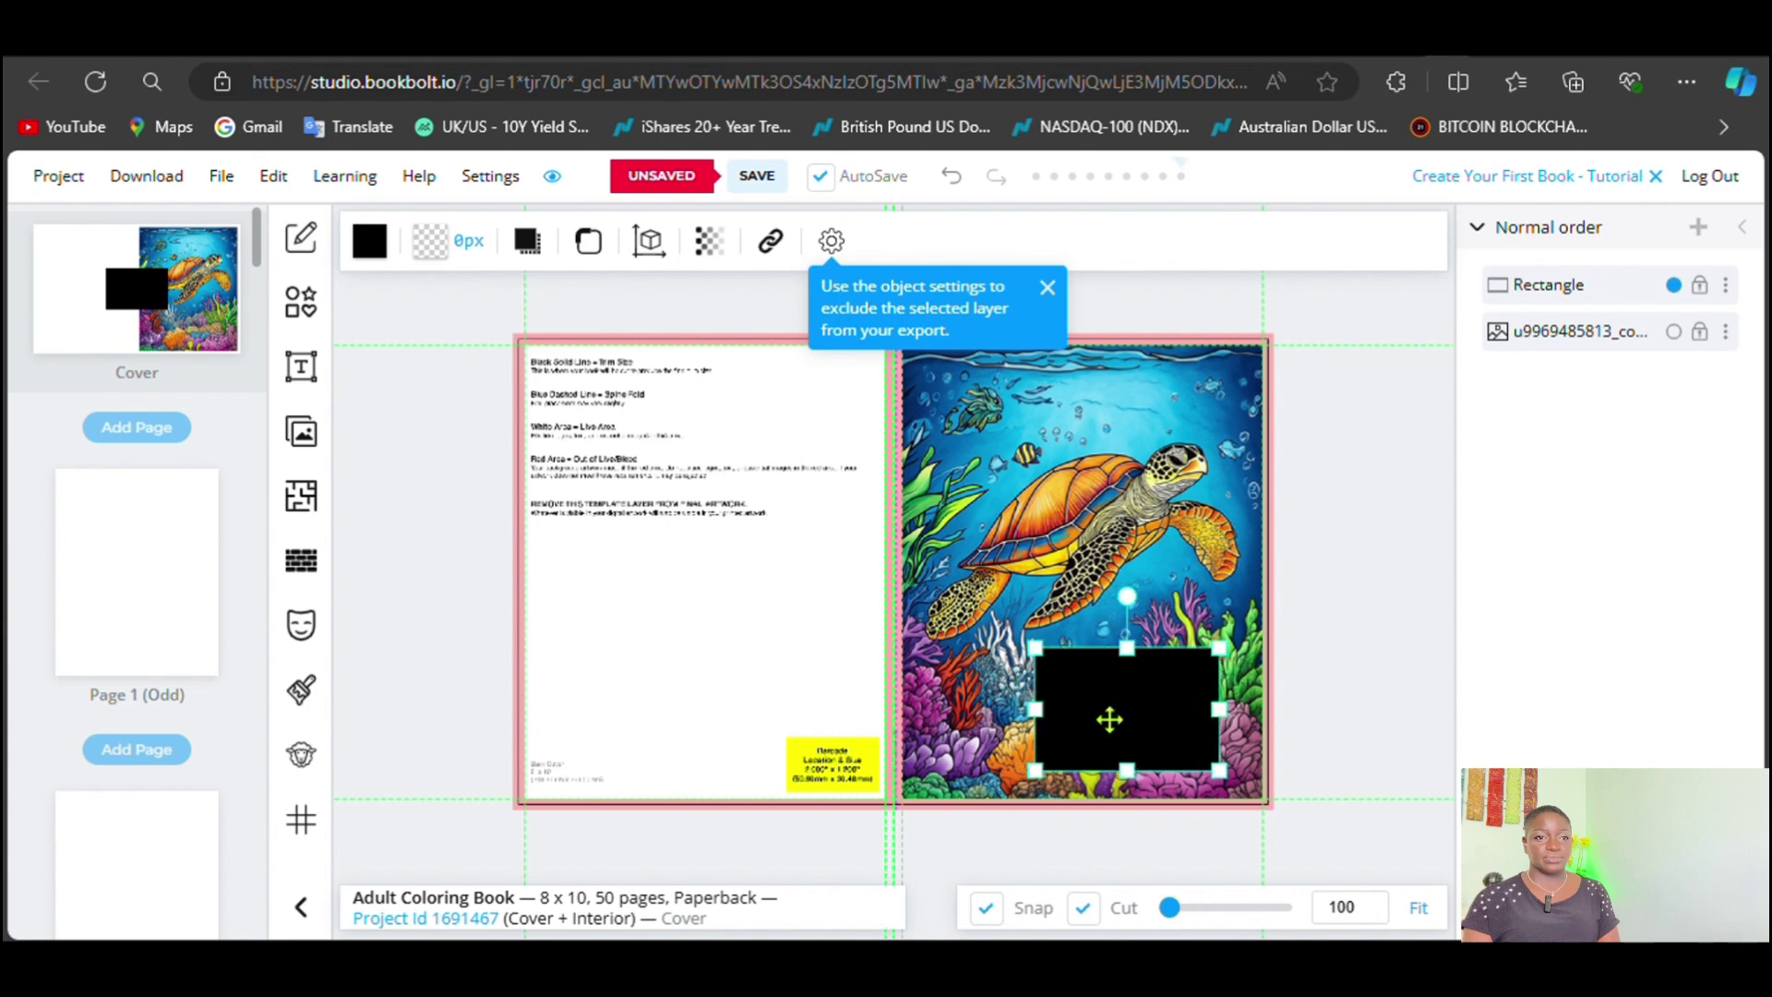
# Step: Resize the rectangle into a wide banner below the turtle, keeping the turtle image aligned with the front cover
pyautogui.moveTo(1029, 719); pyautogui.dragTo(1003, 719)
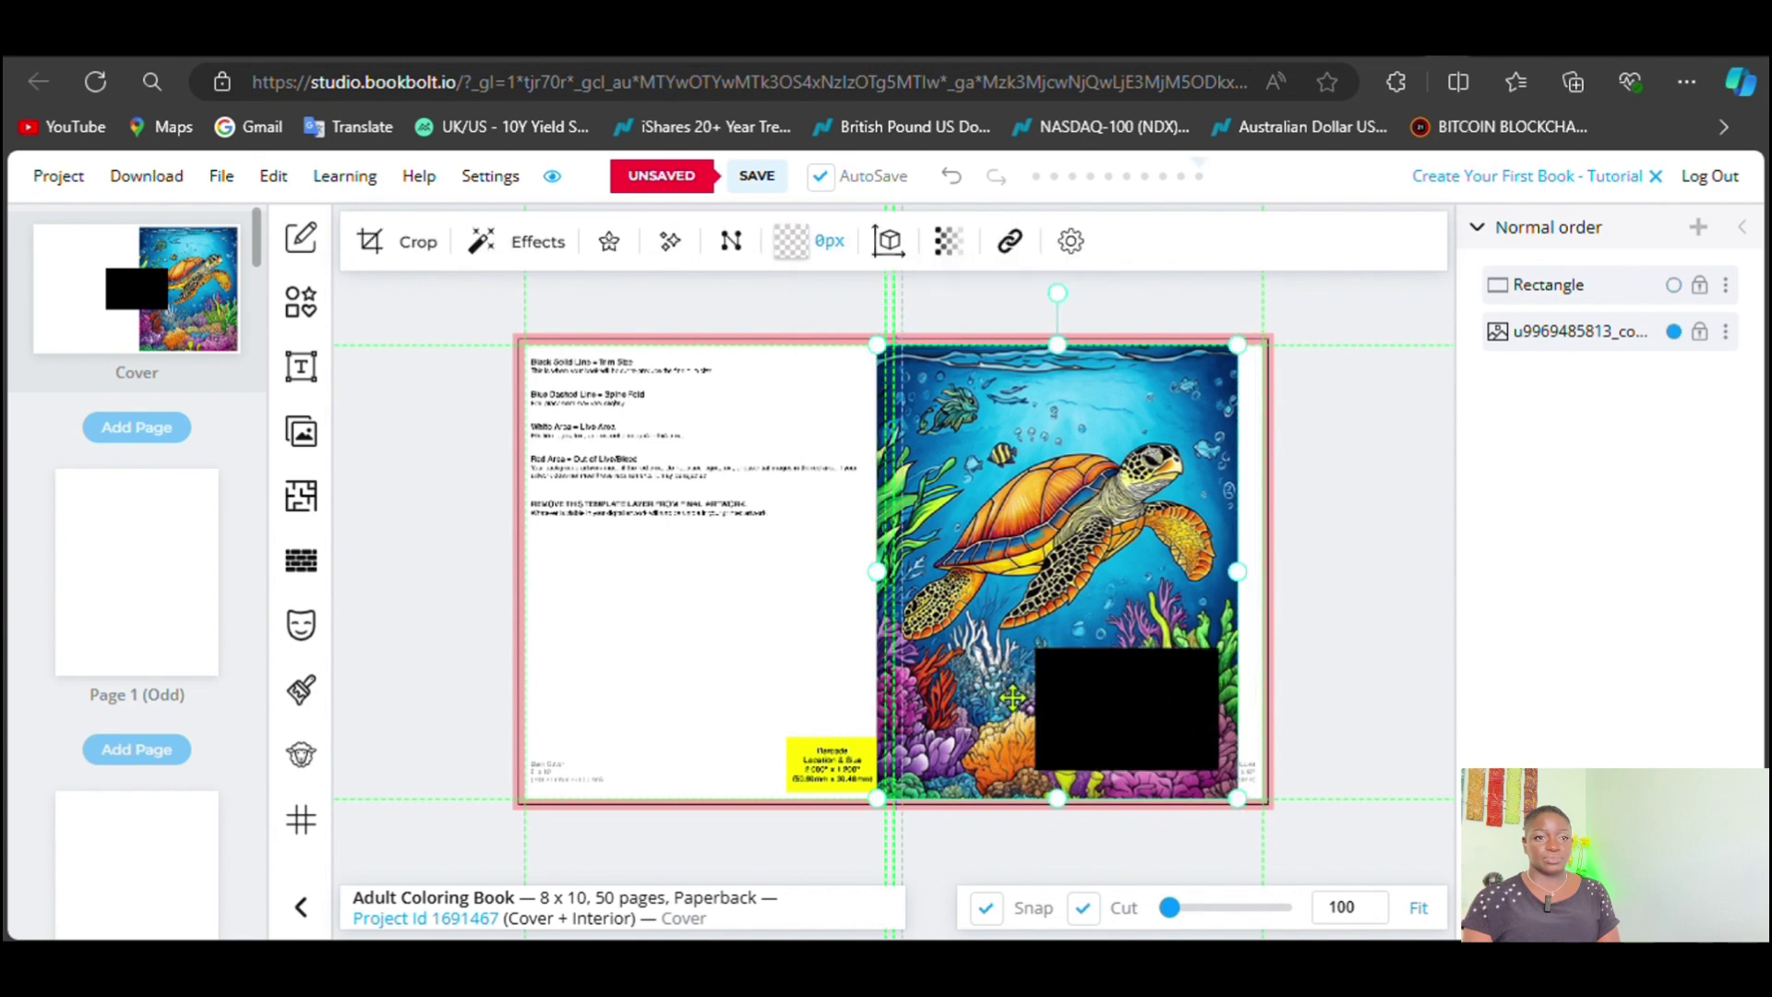
pyautogui.moveTo(1013, 657); pyautogui.dragTo(1039, 637)
pyautogui.click(1117, 684)
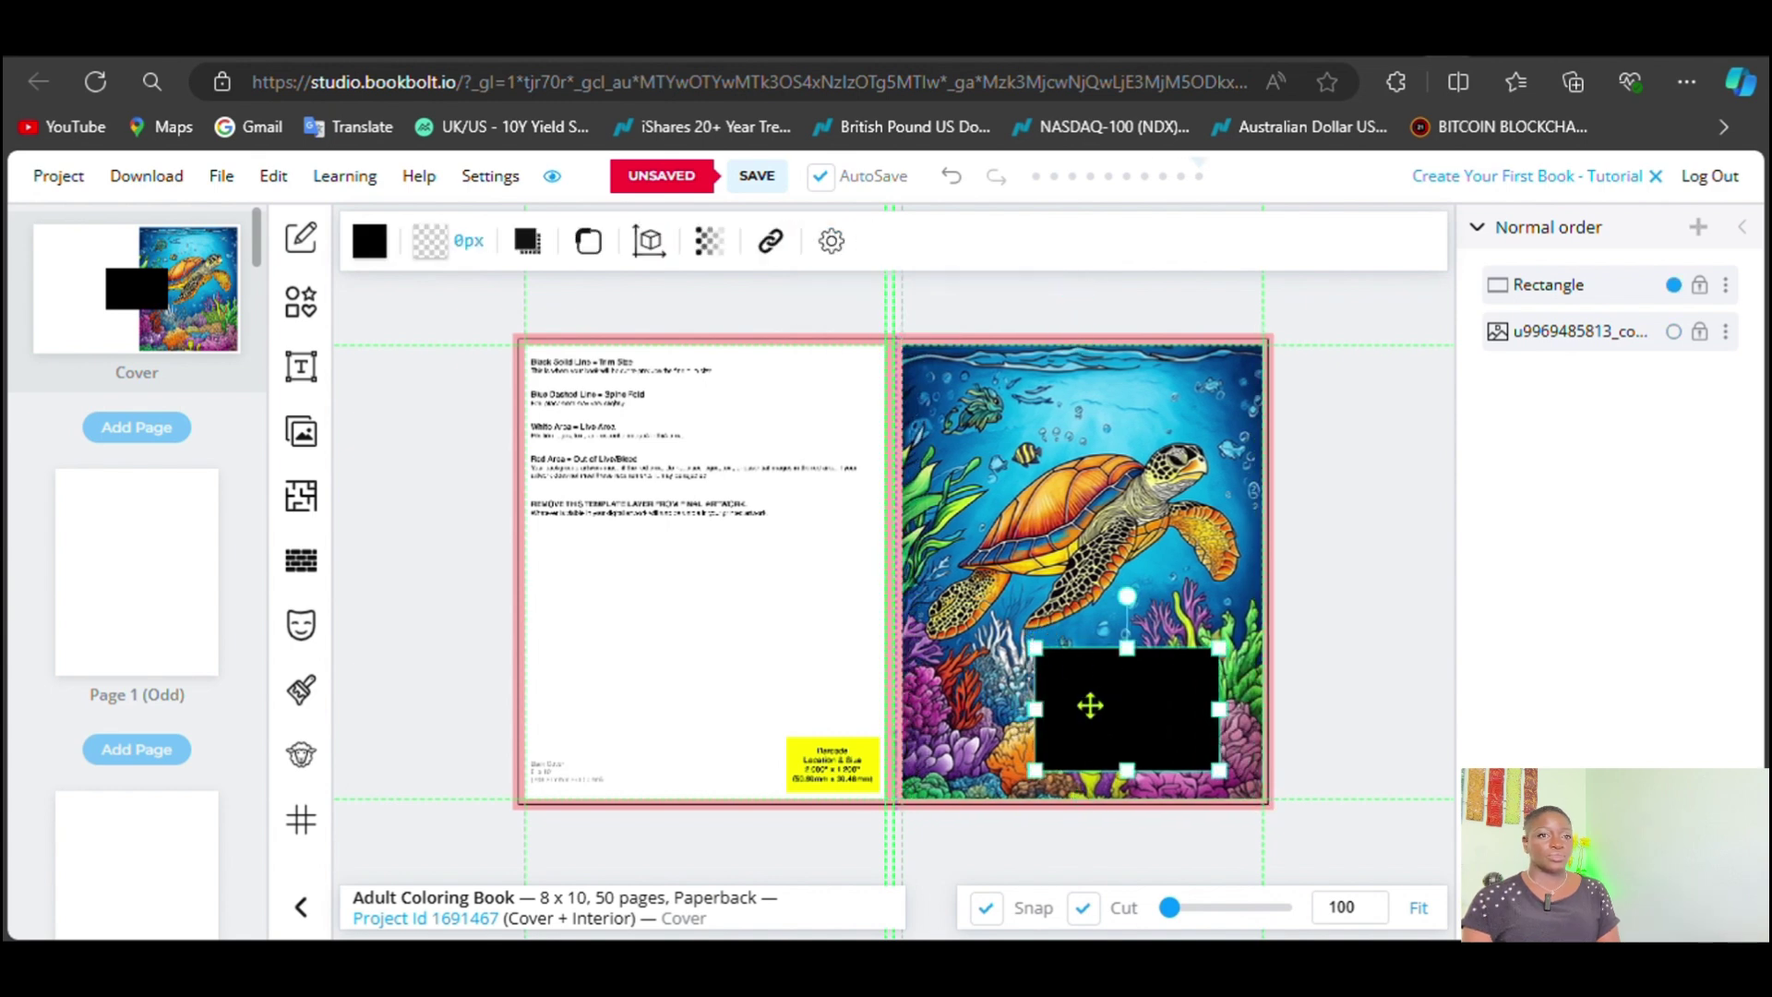
pyautogui.moveTo(1036, 709); pyautogui.dragTo(1095, 753)
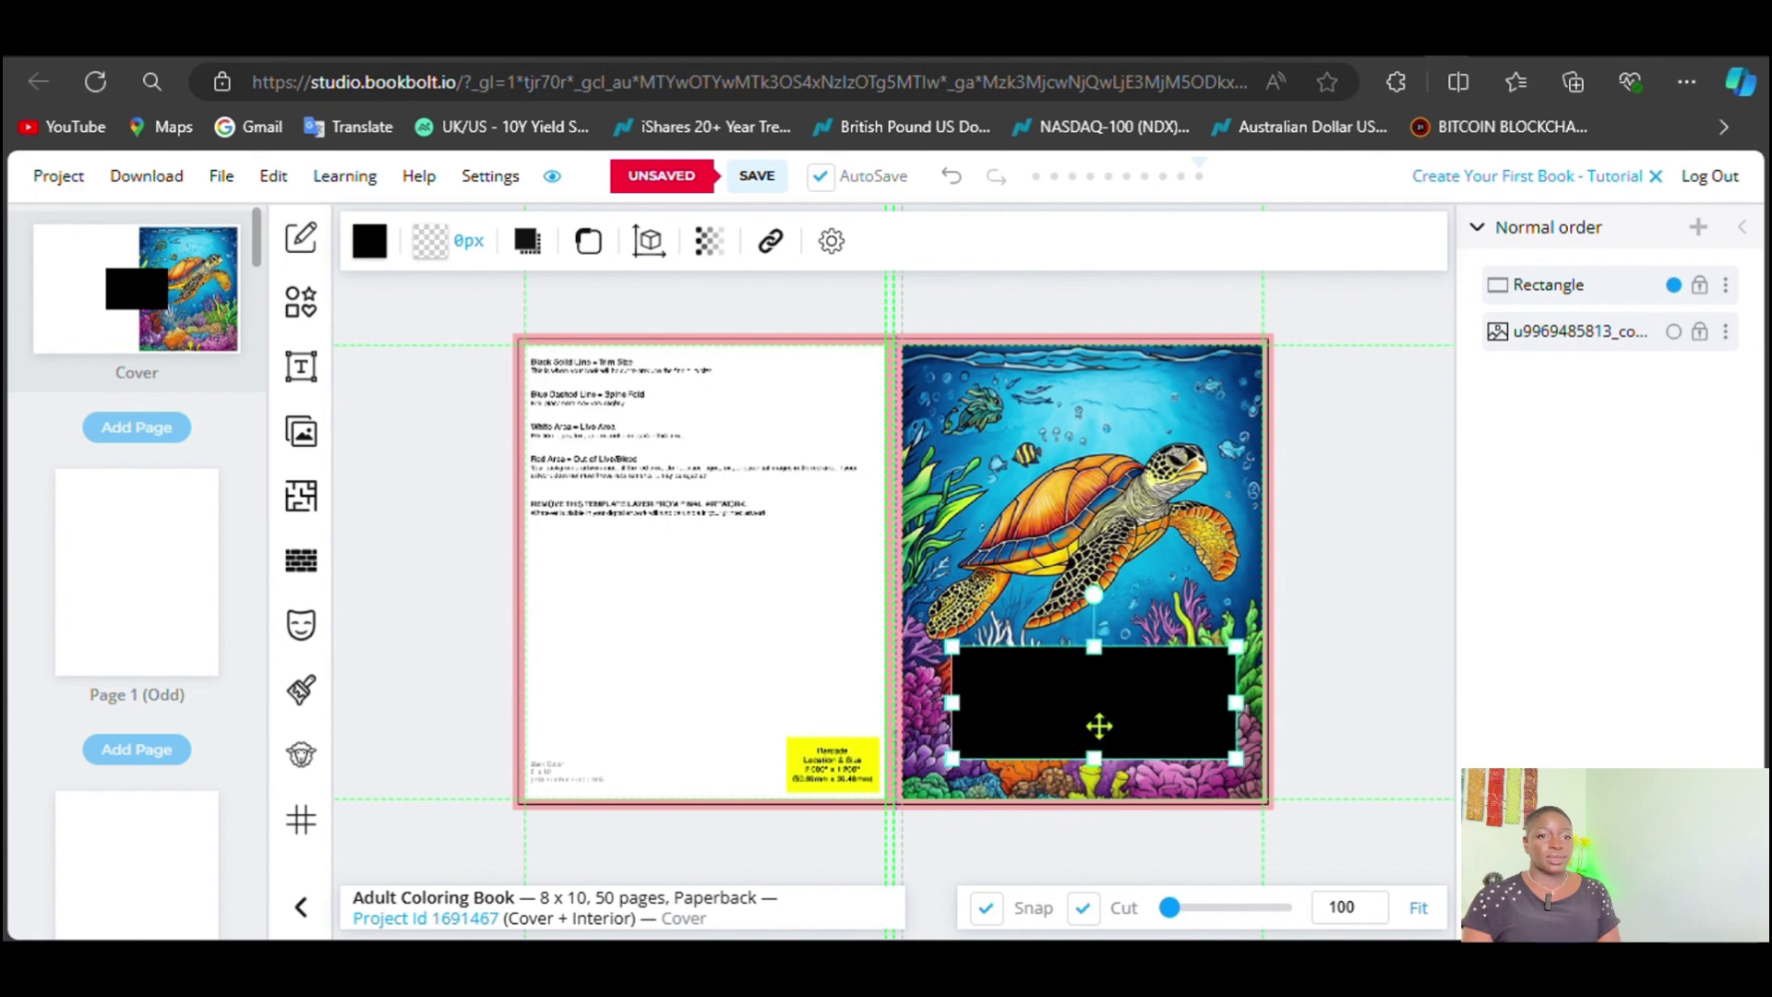
# Step: Fill the banner rectangle on the front cover with blue #3C76C0
pyautogui.click(370, 243)
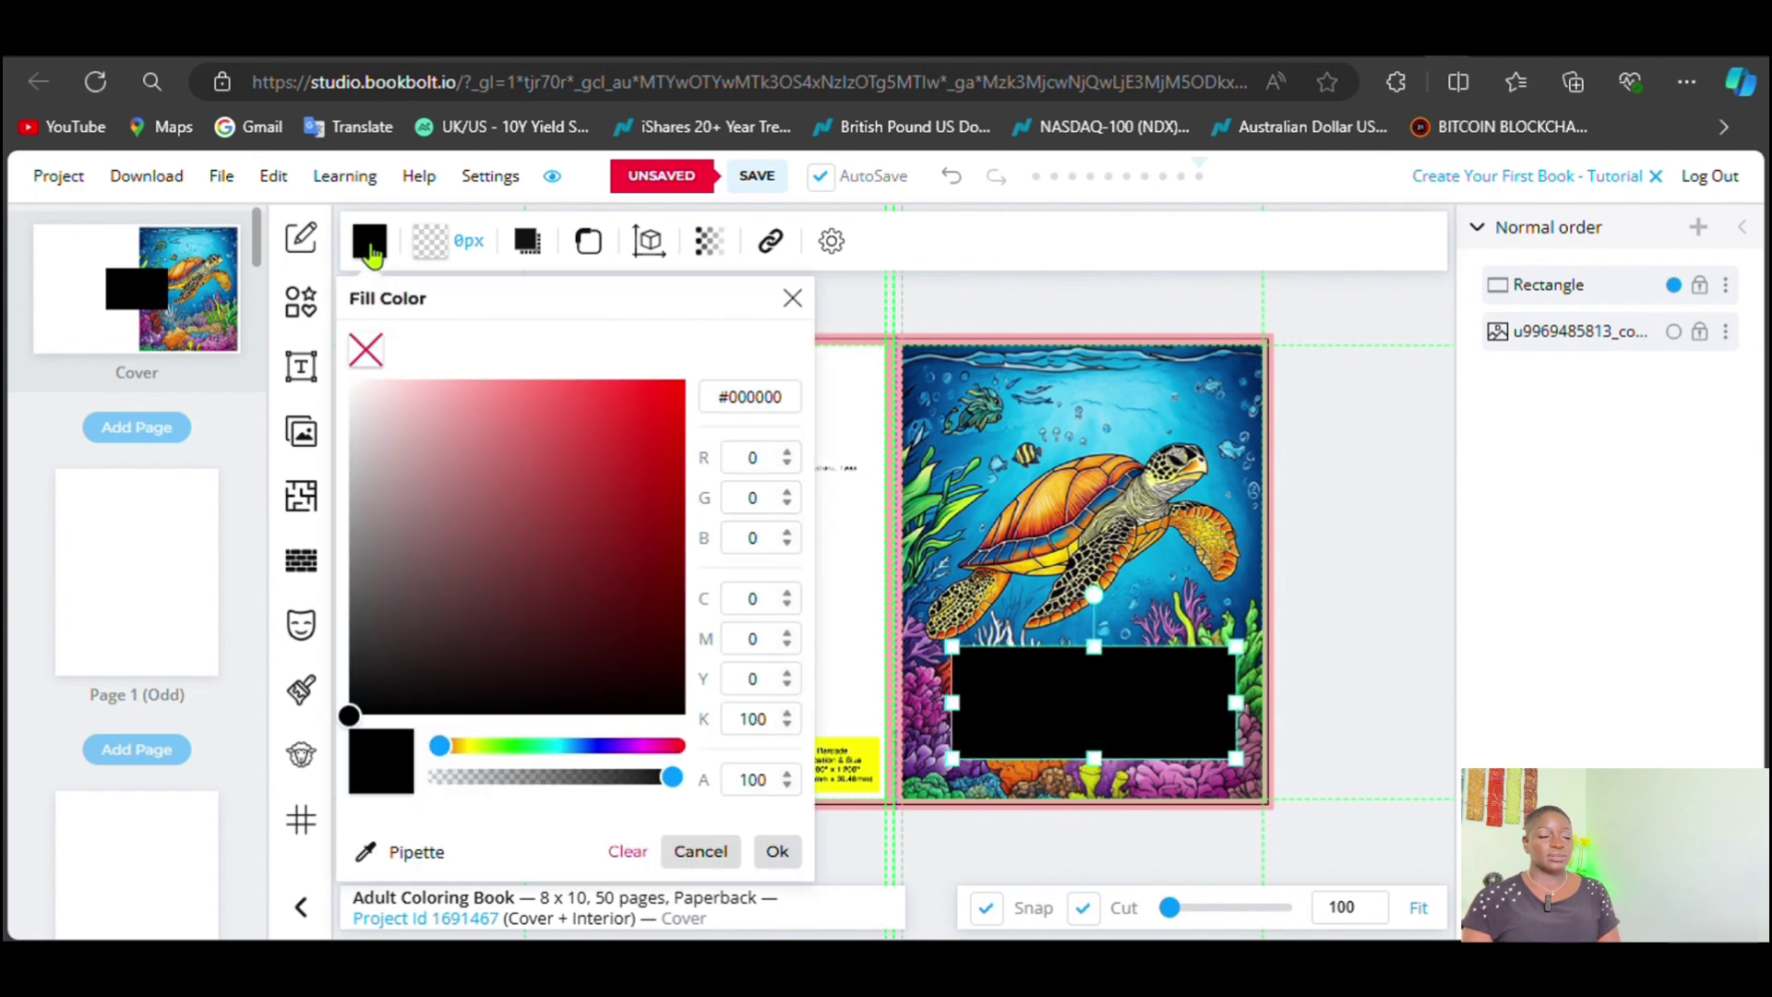
pyautogui.click(560, 745)
pyautogui.click(580, 463)
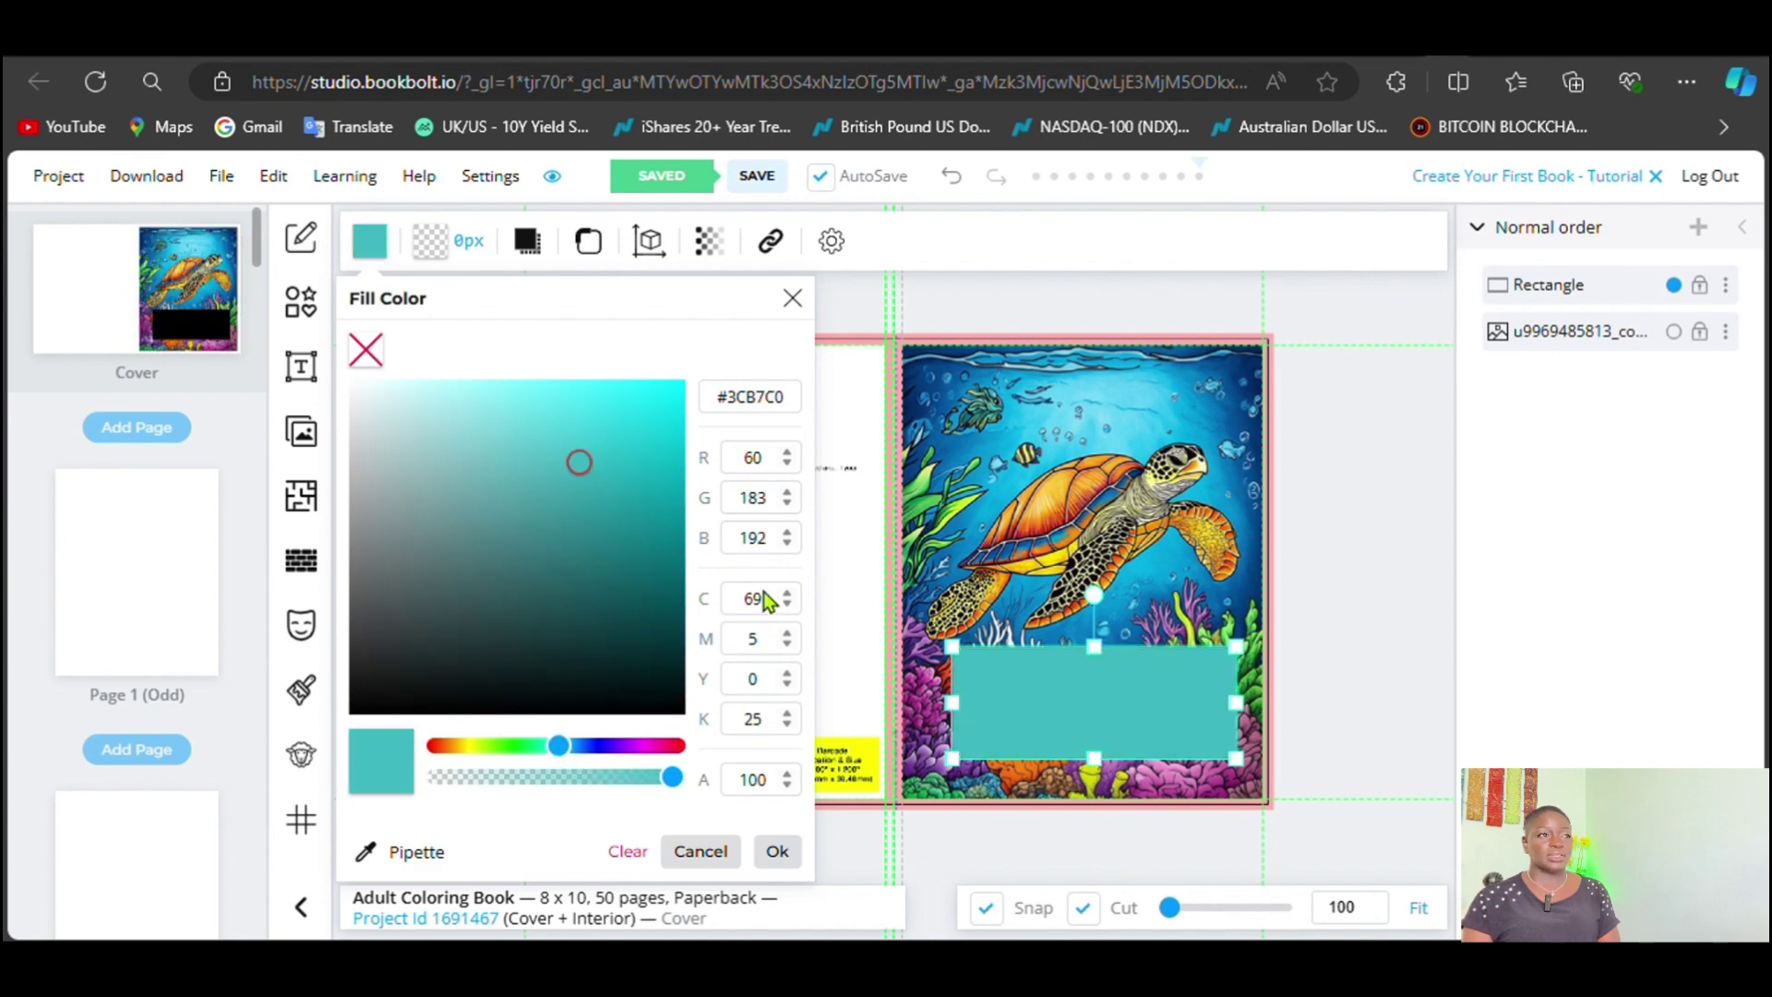
pyautogui.click(579, 748)
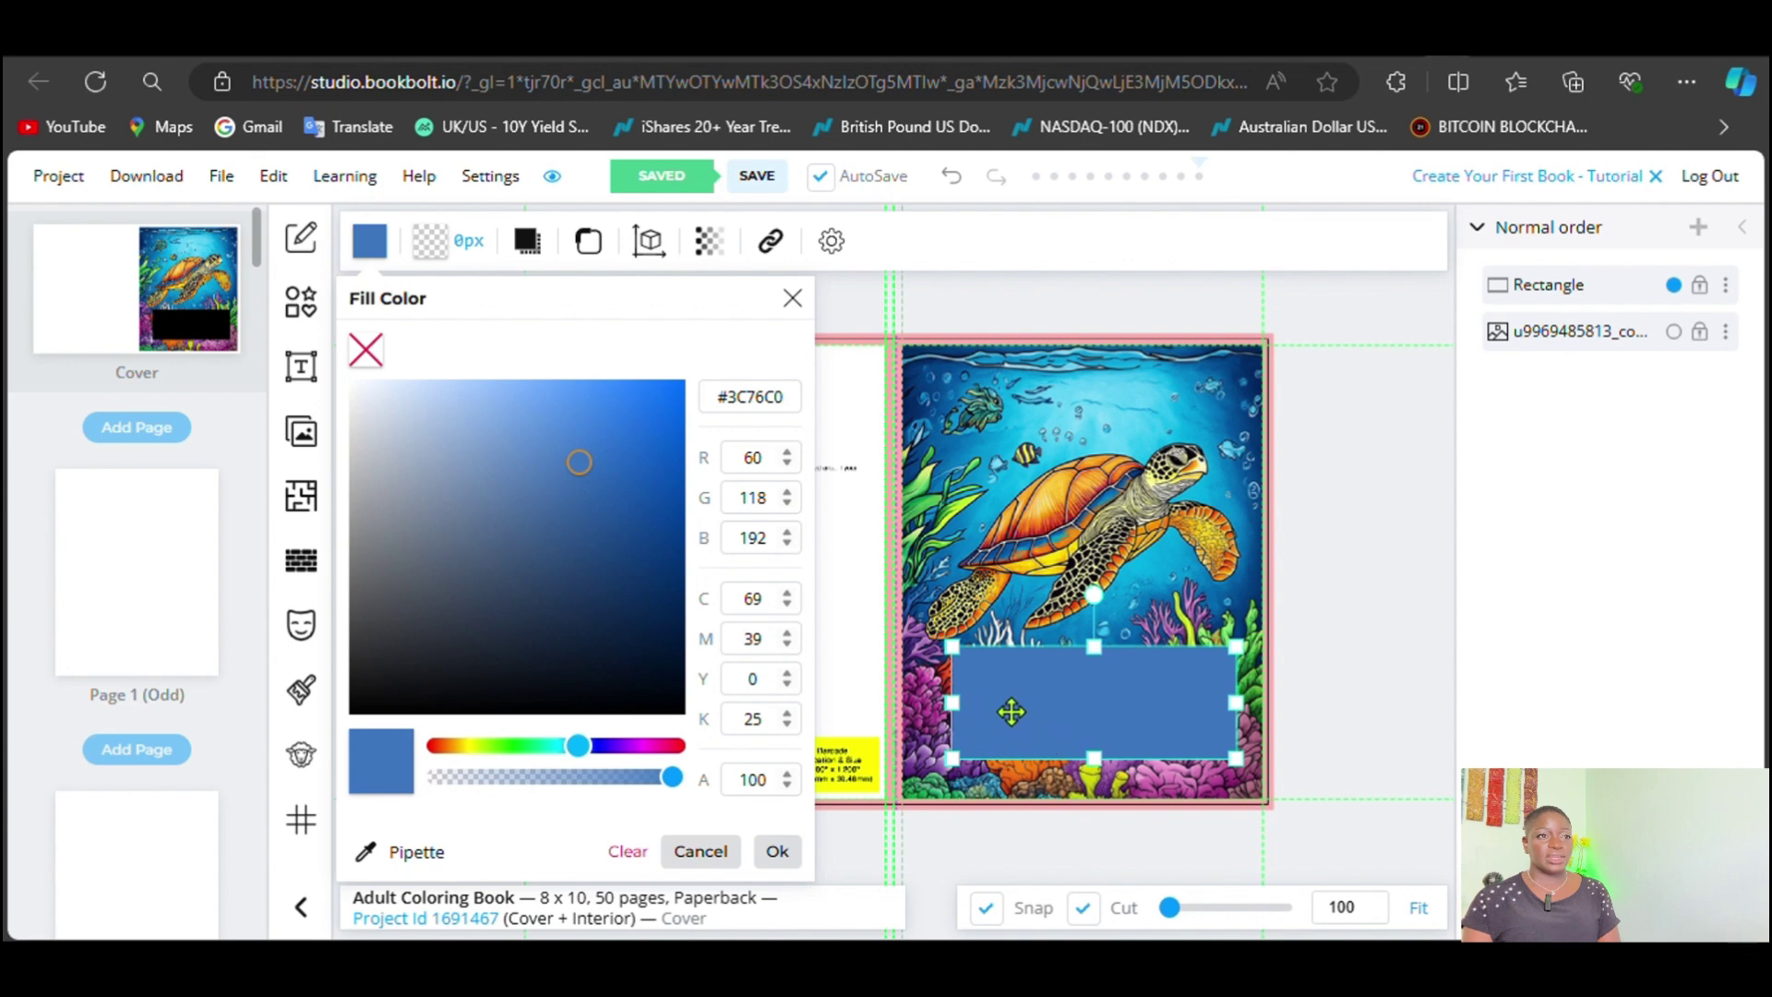
pyautogui.click(791, 299)
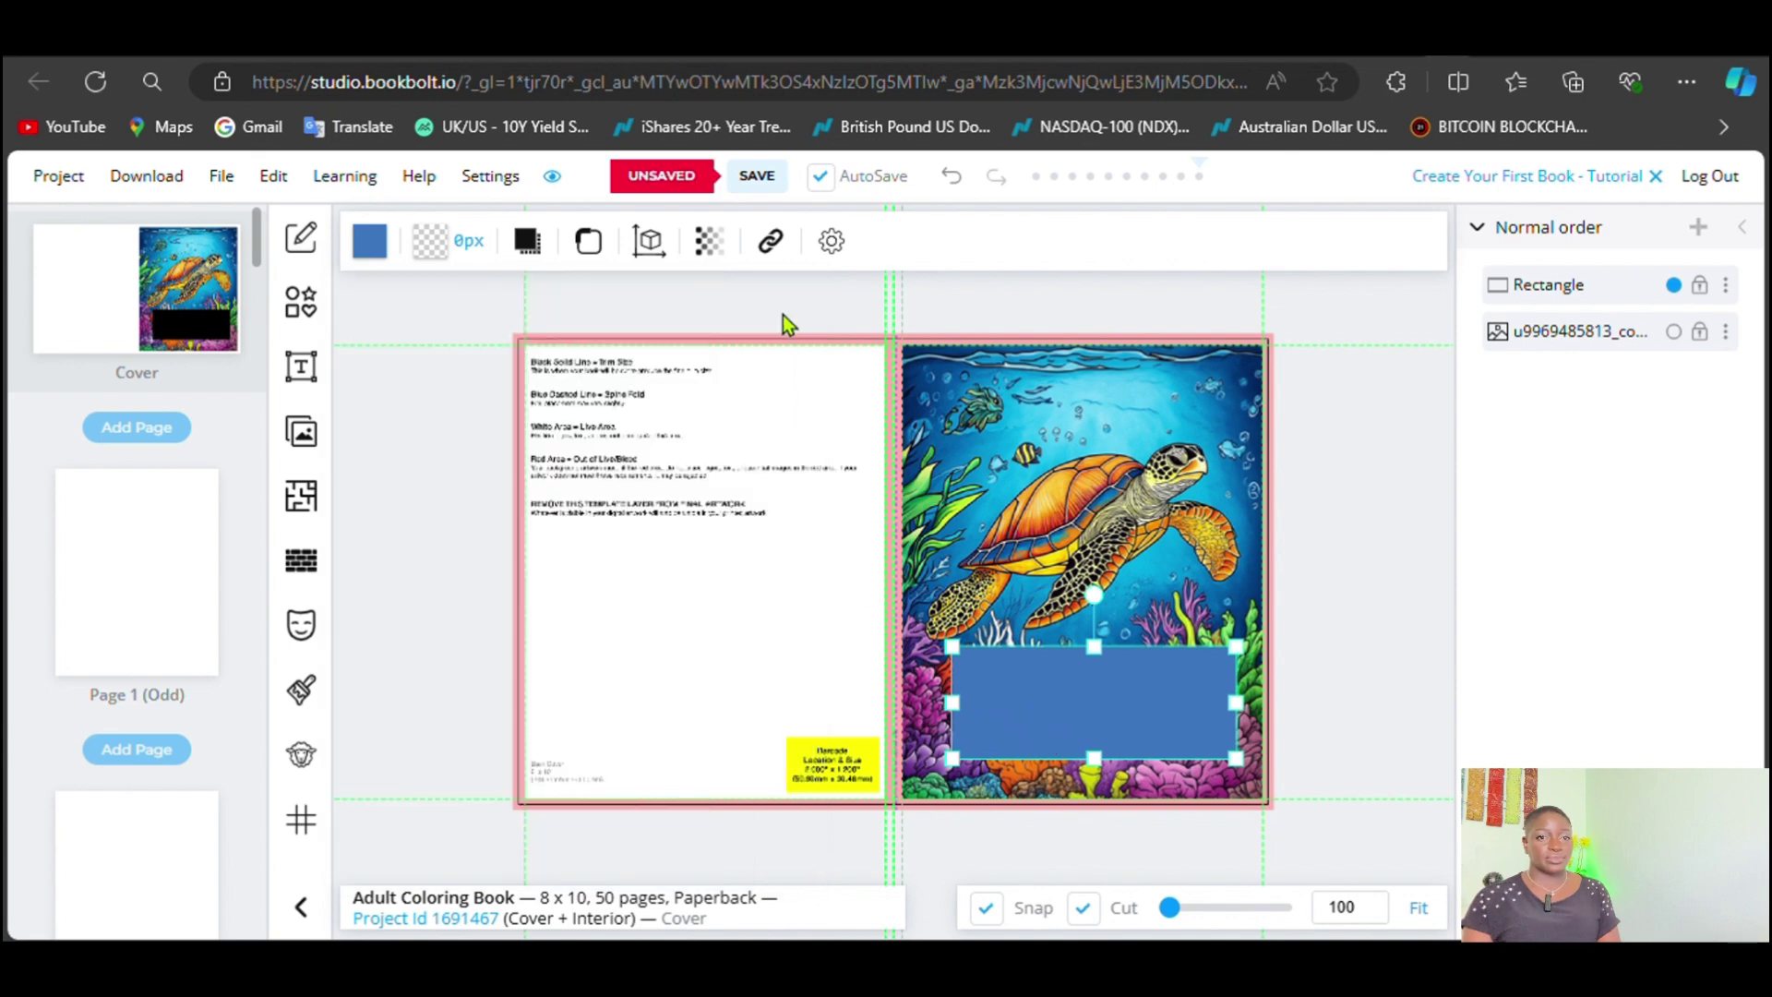
# Step: Add a heading over the blue banner on the front cover and make it read "Color the Sea"
pyautogui.click(302, 369)
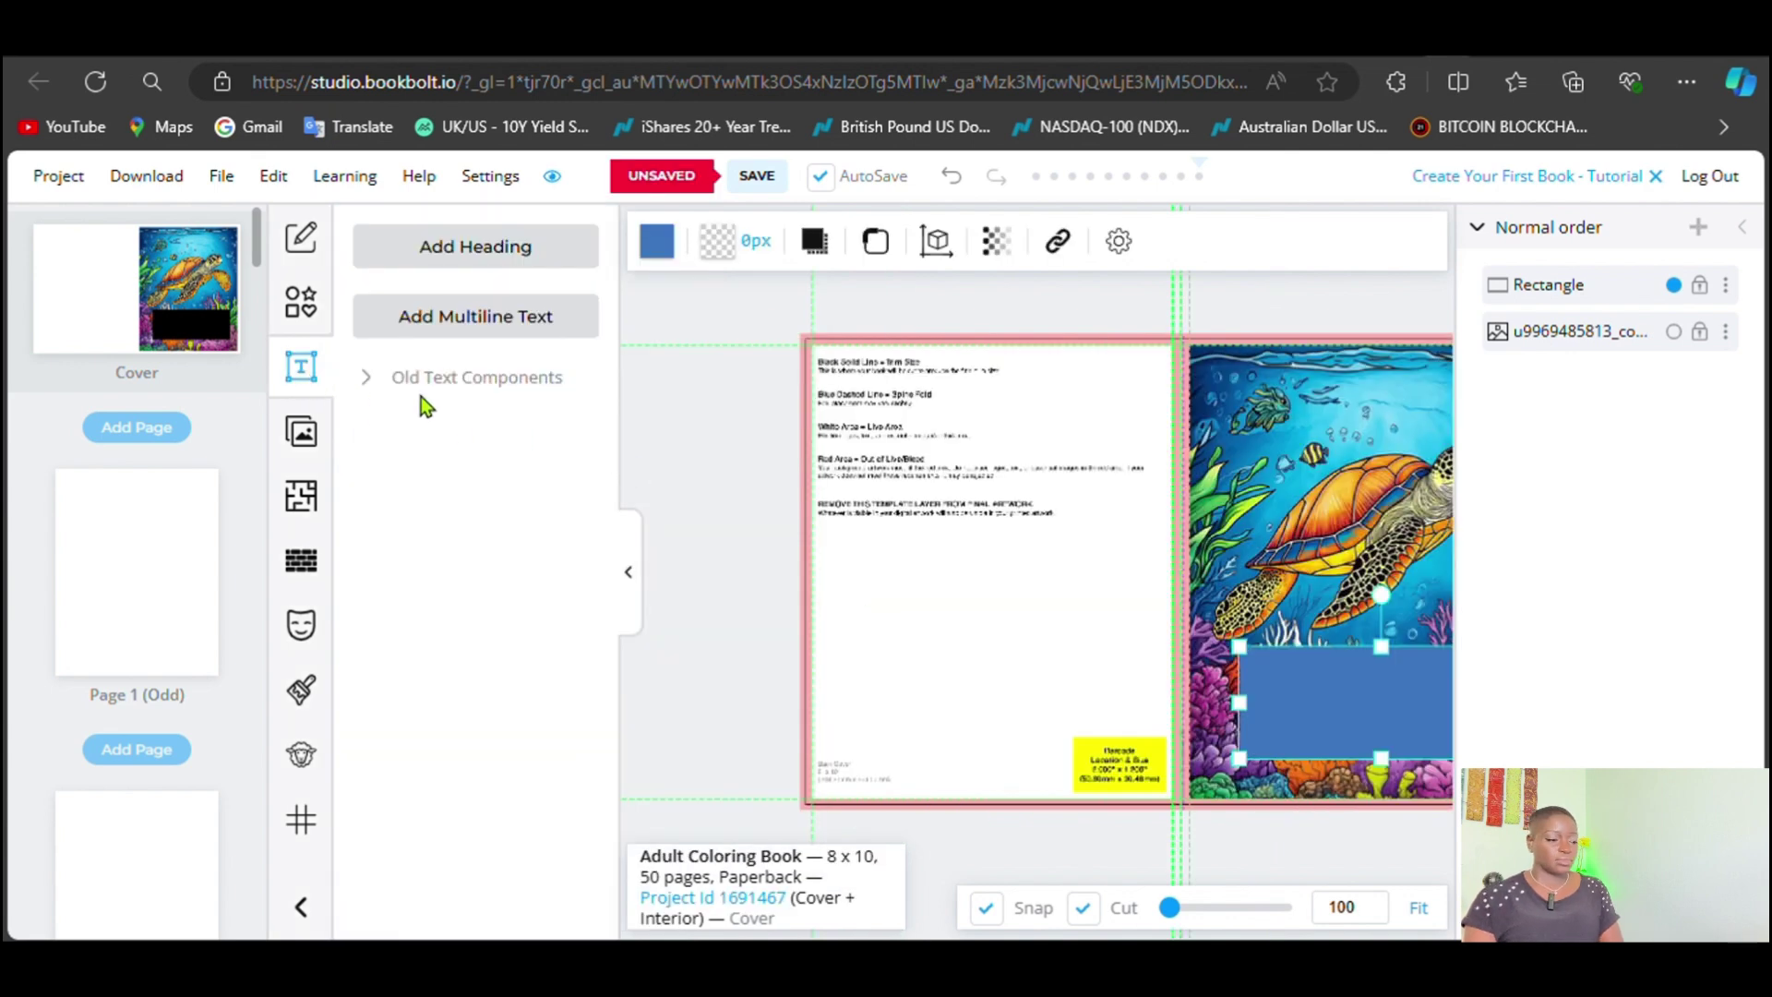
pyautogui.click(467, 251)
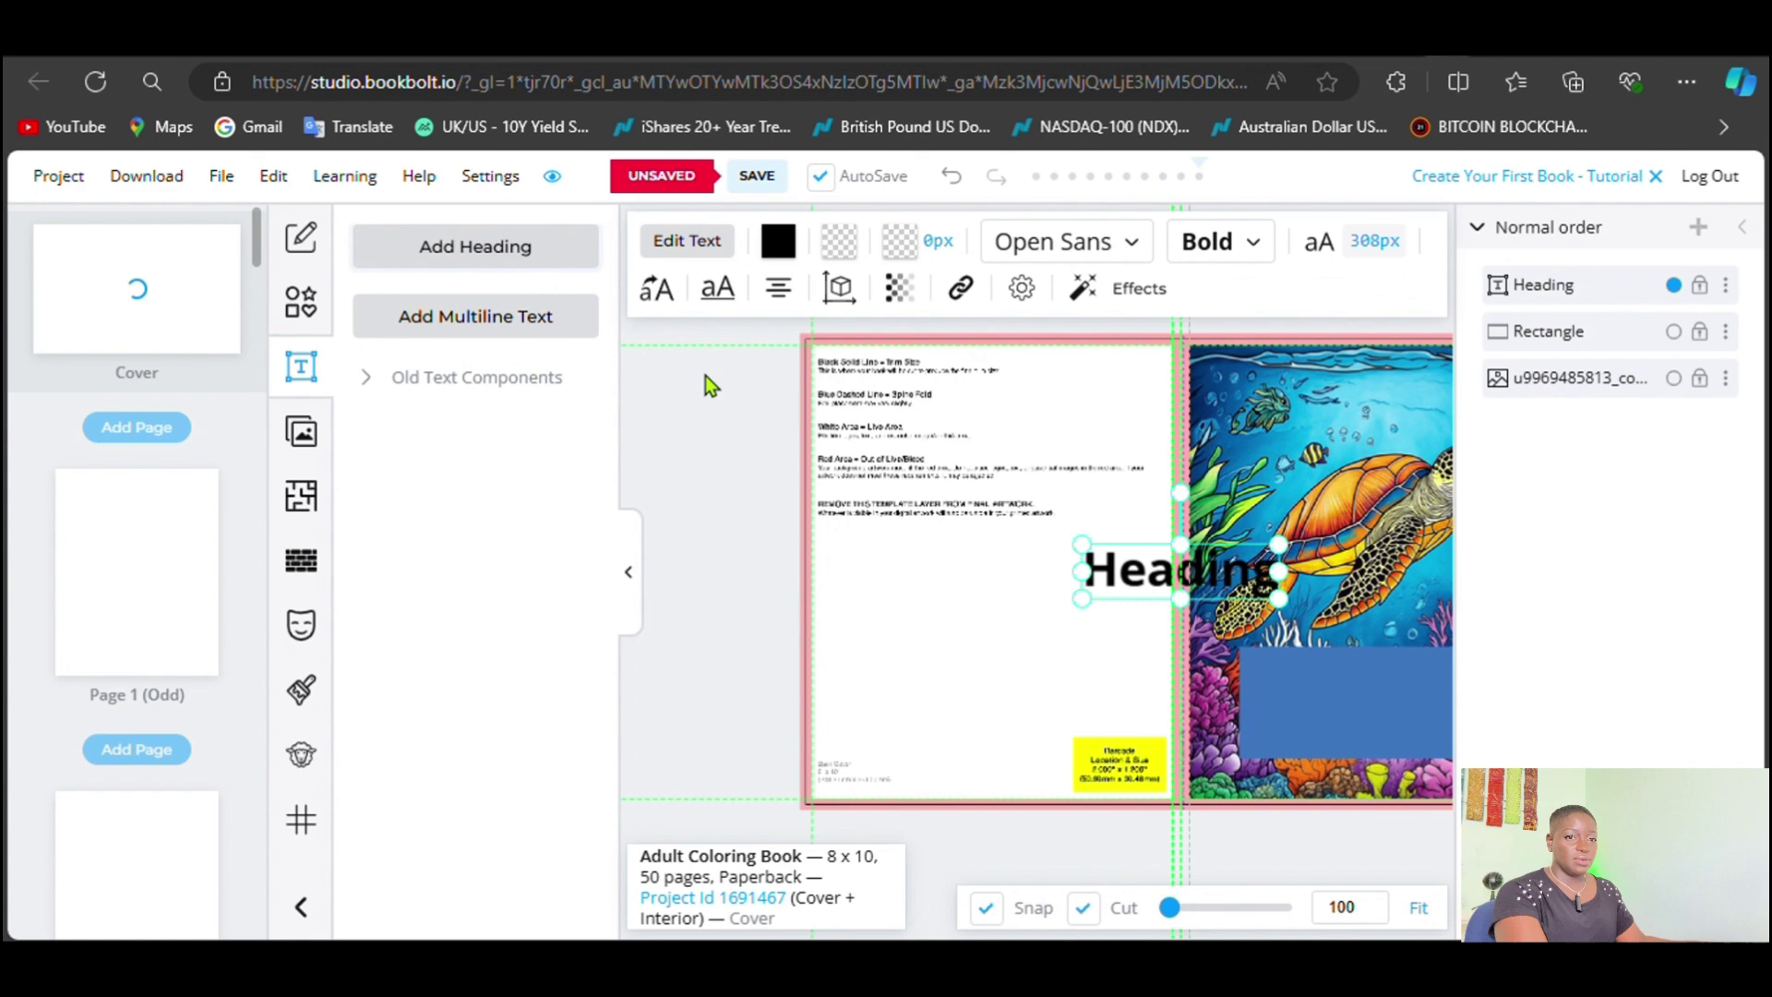
pyautogui.click(628, 570)
pyautogui.moveTo(899, 568); pyautogui.dragTo(1102, 695)
pyautogui.doubleClick(1181, 711)
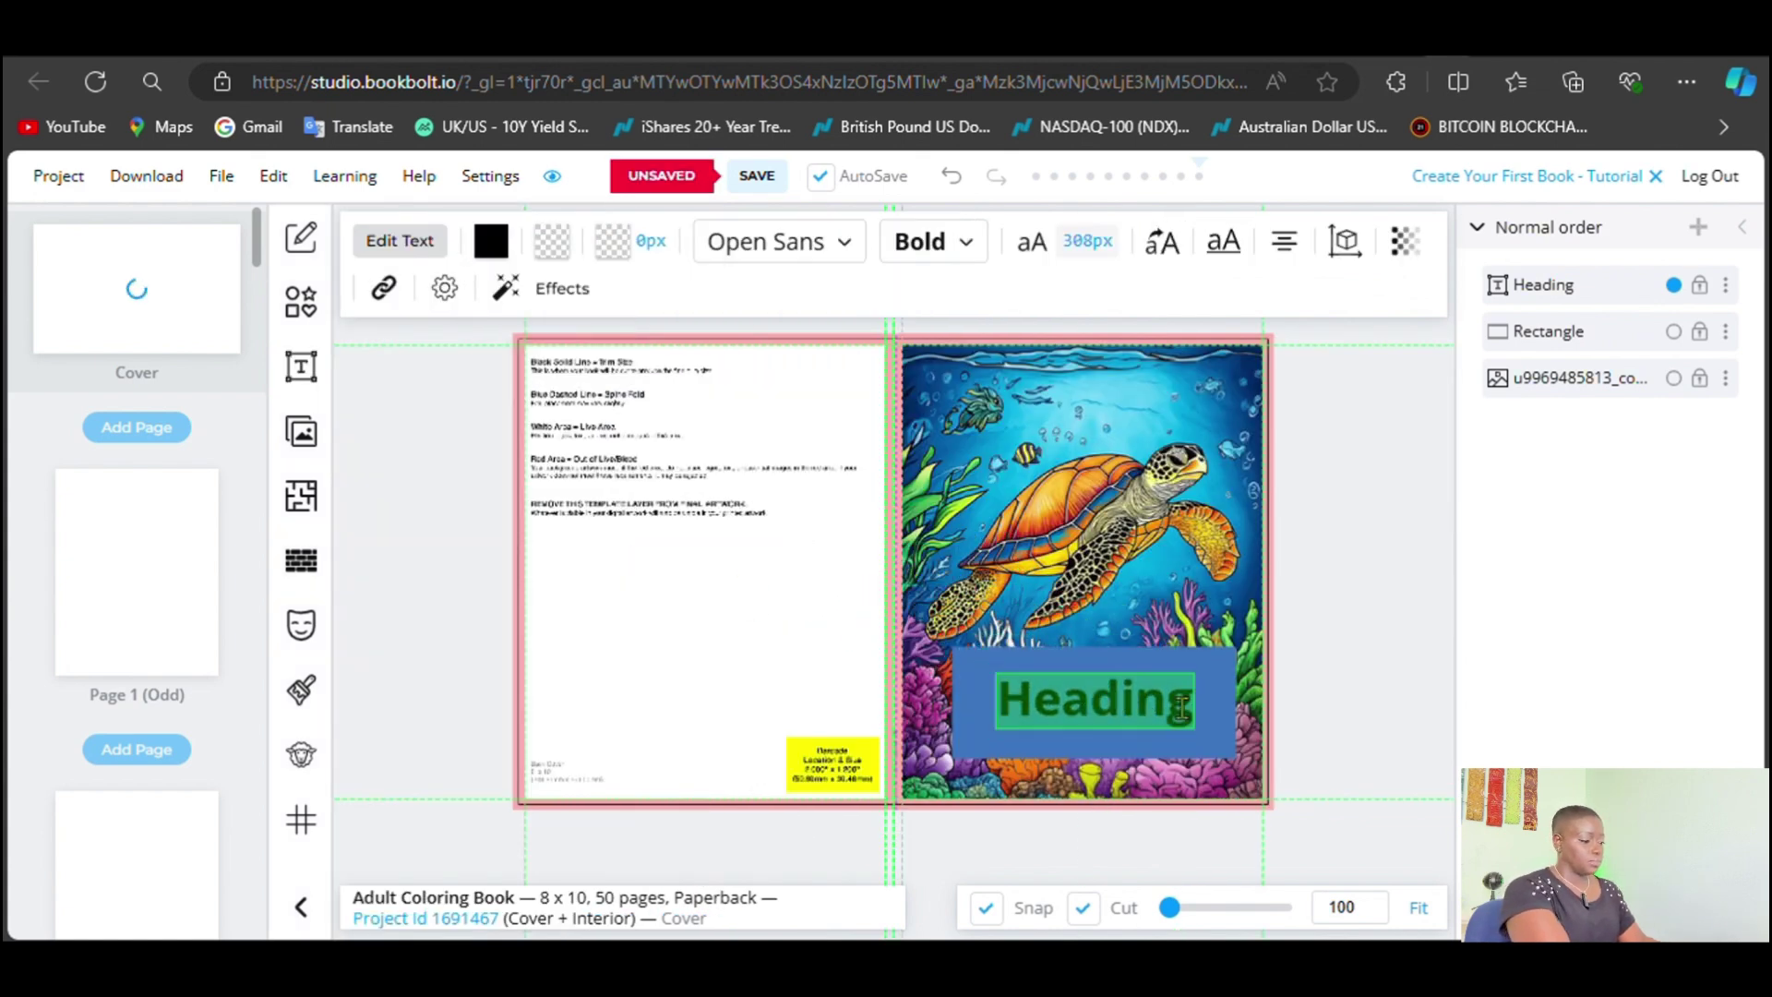
pyautogui.write('Co')
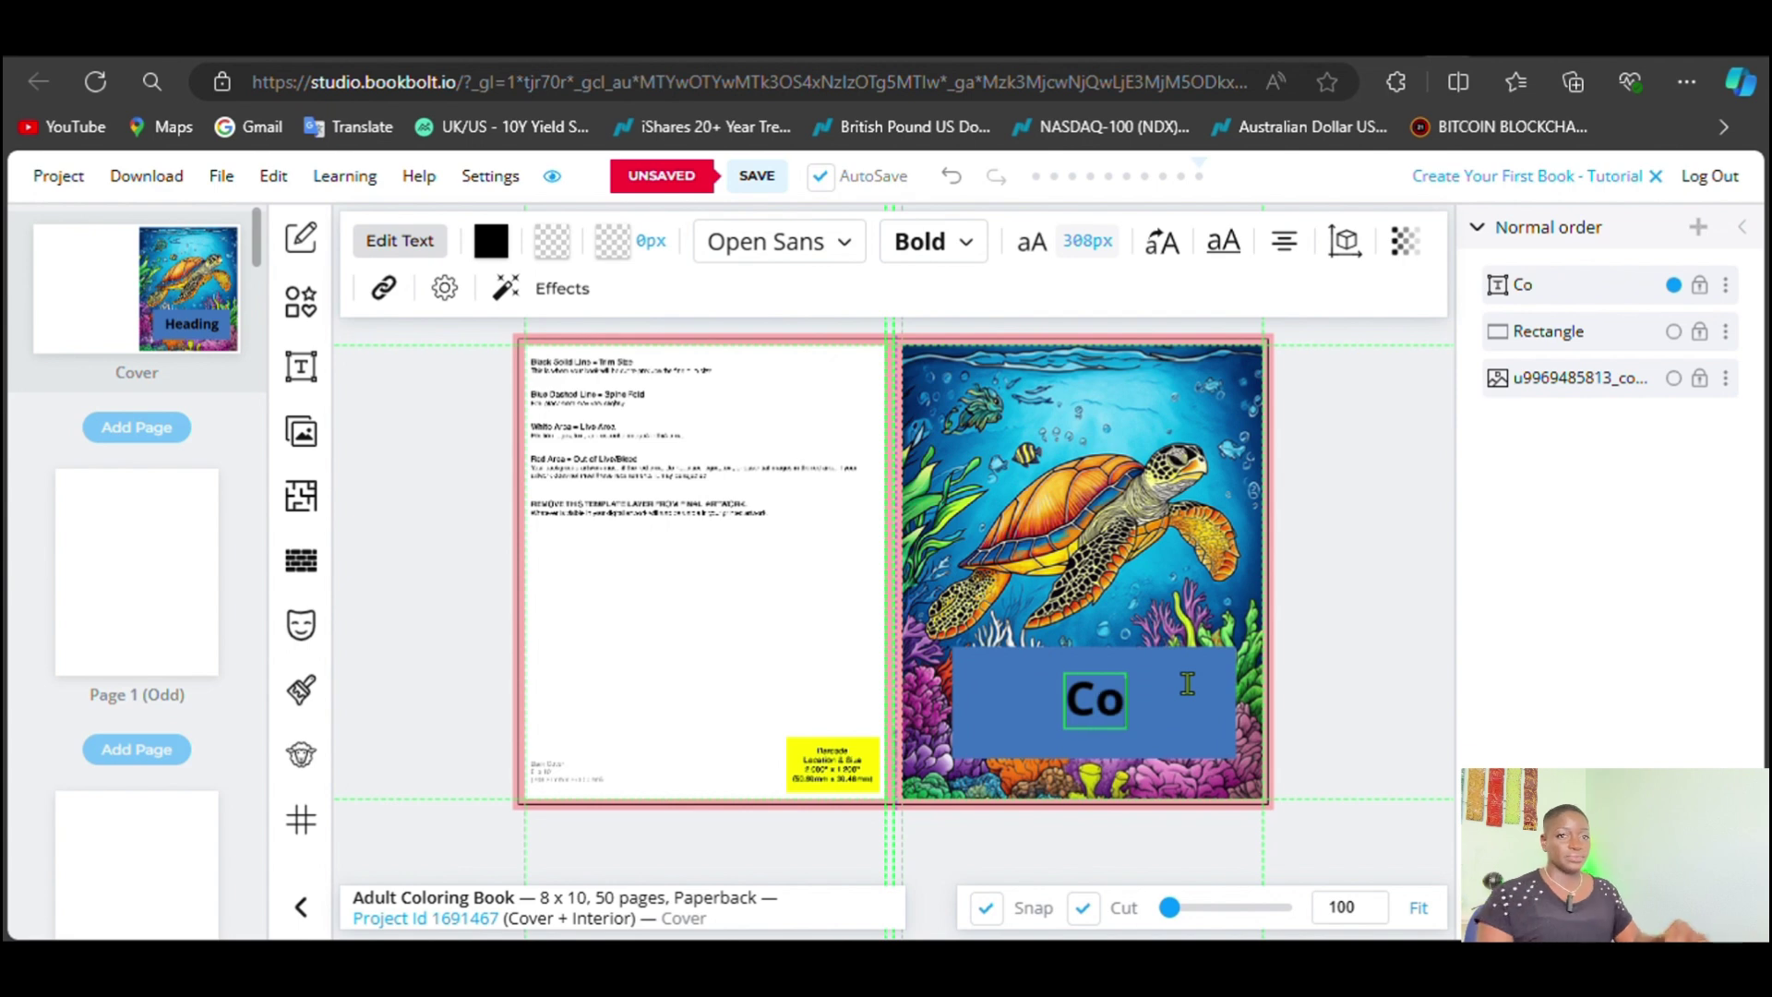
pyautogui.write('lor t')
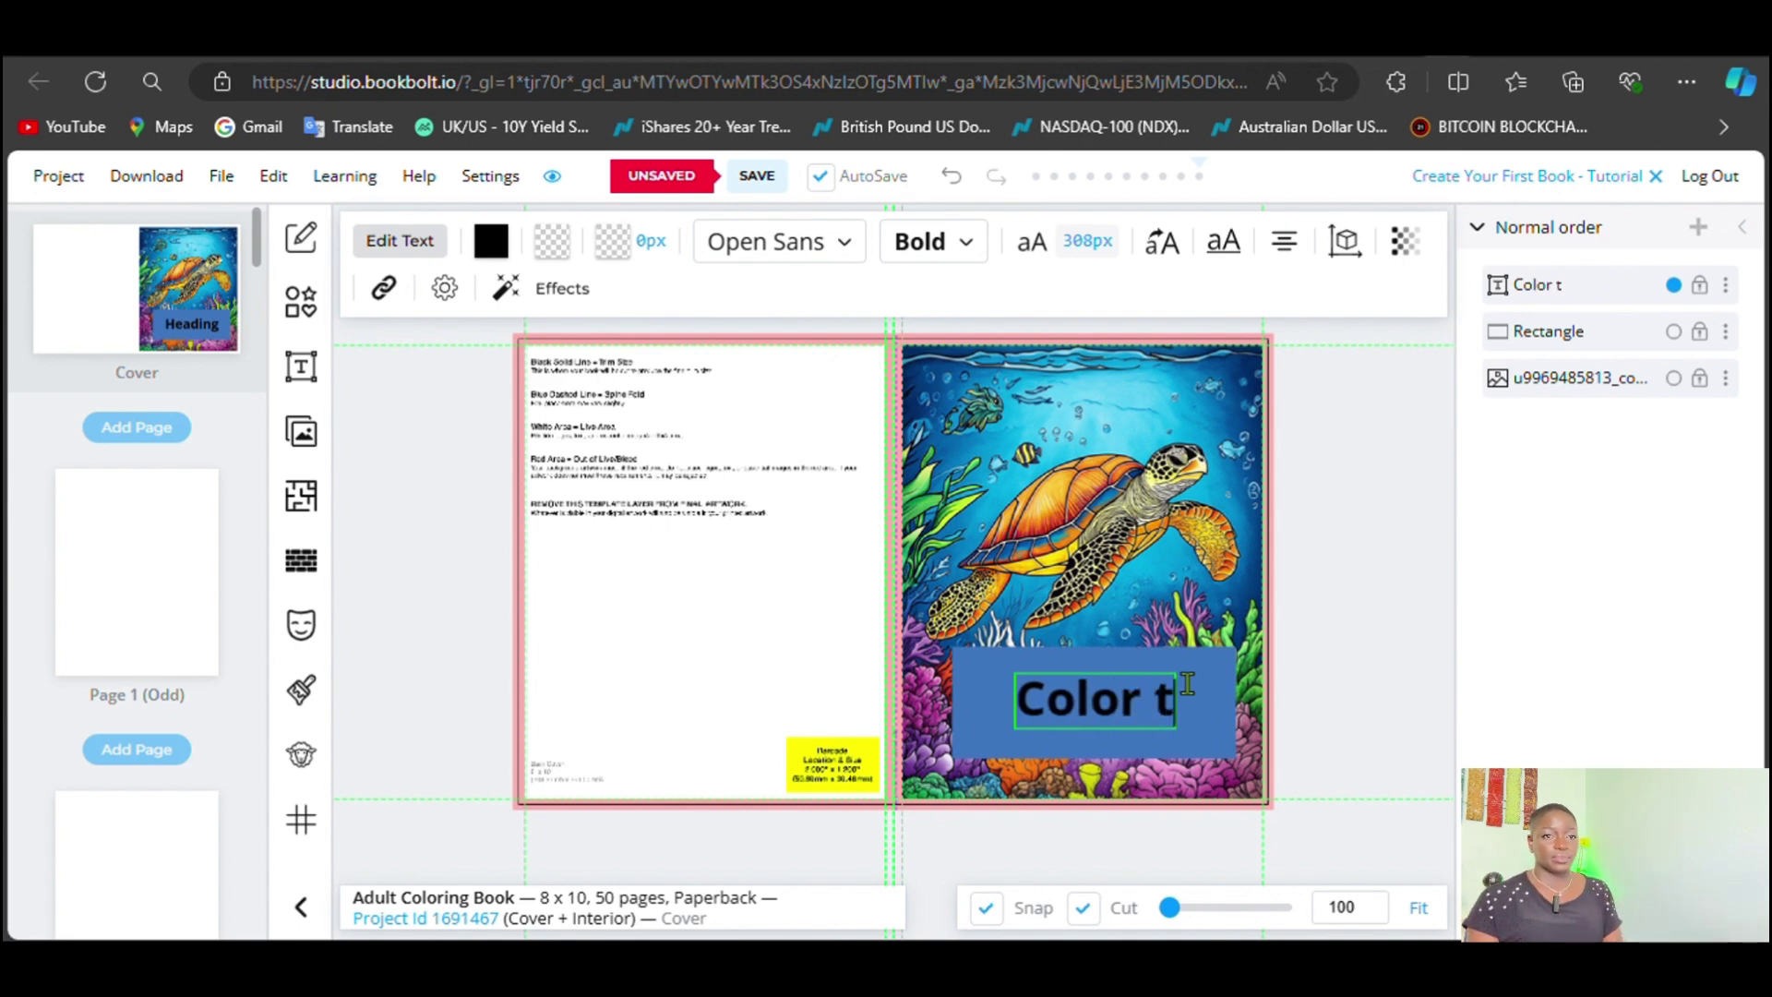
pyautogui.write('he Sea')
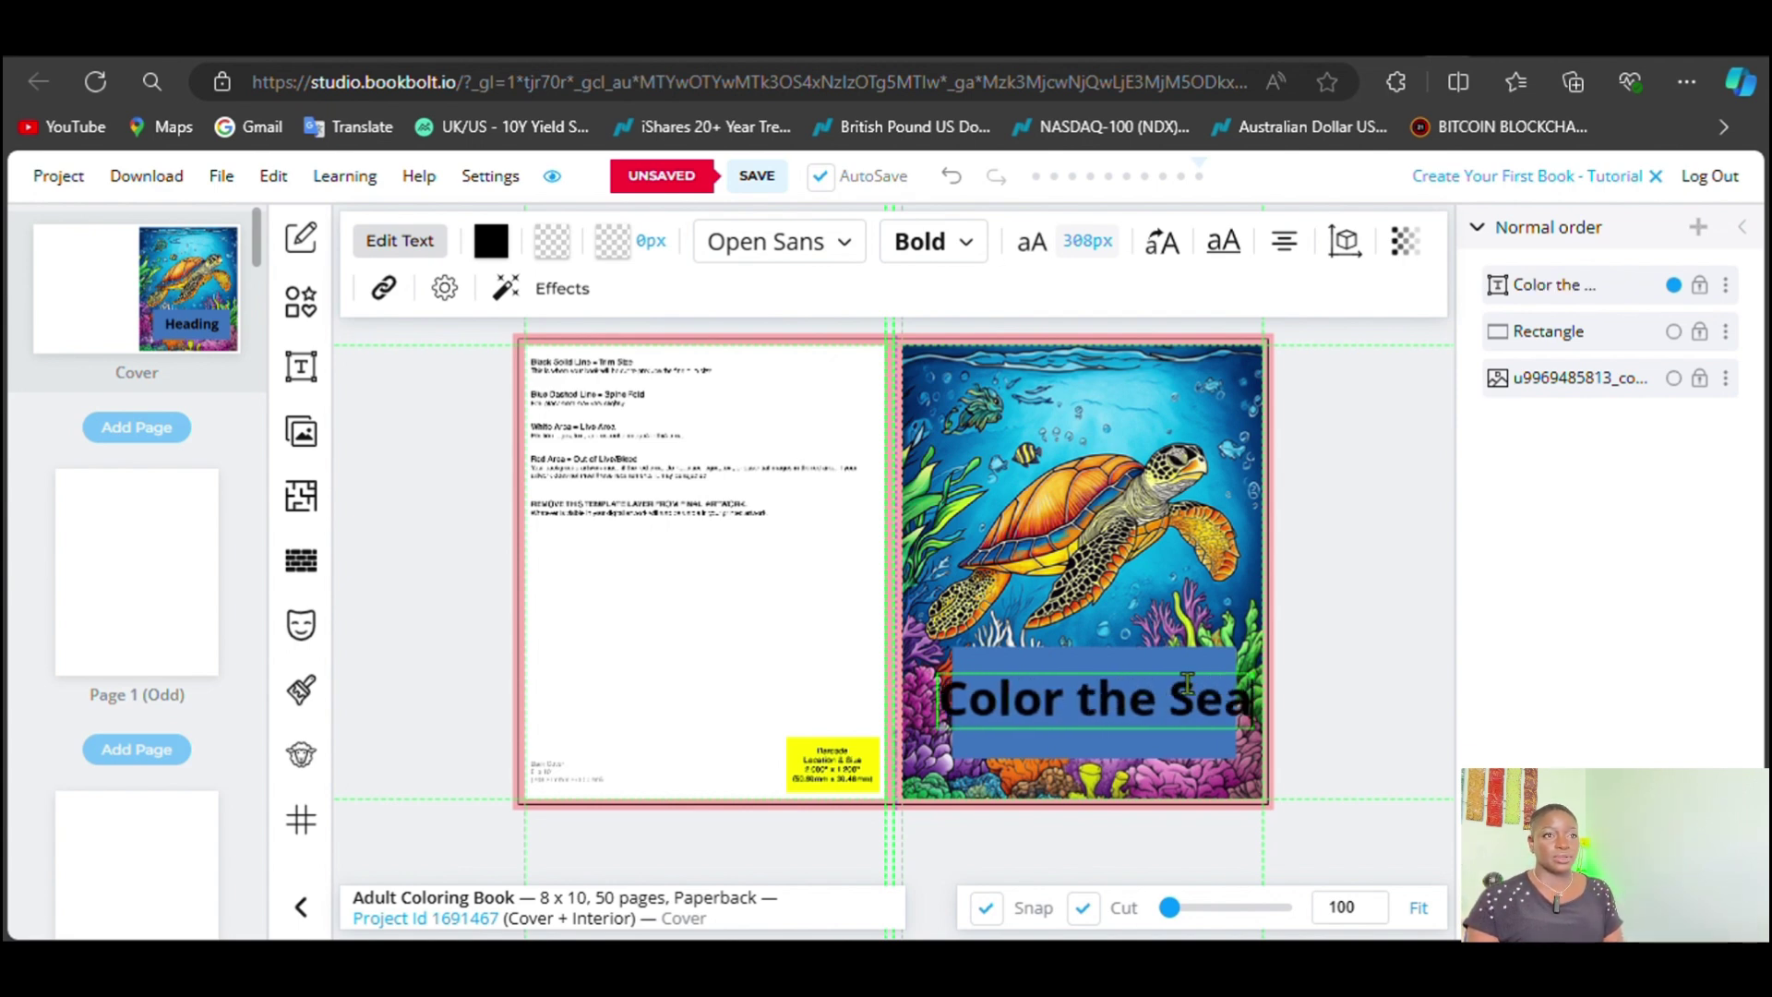
# Step: Widen the blue banner on both sides to match the width of the "Color the Sea" title
pyautogui.click(1173, 738)
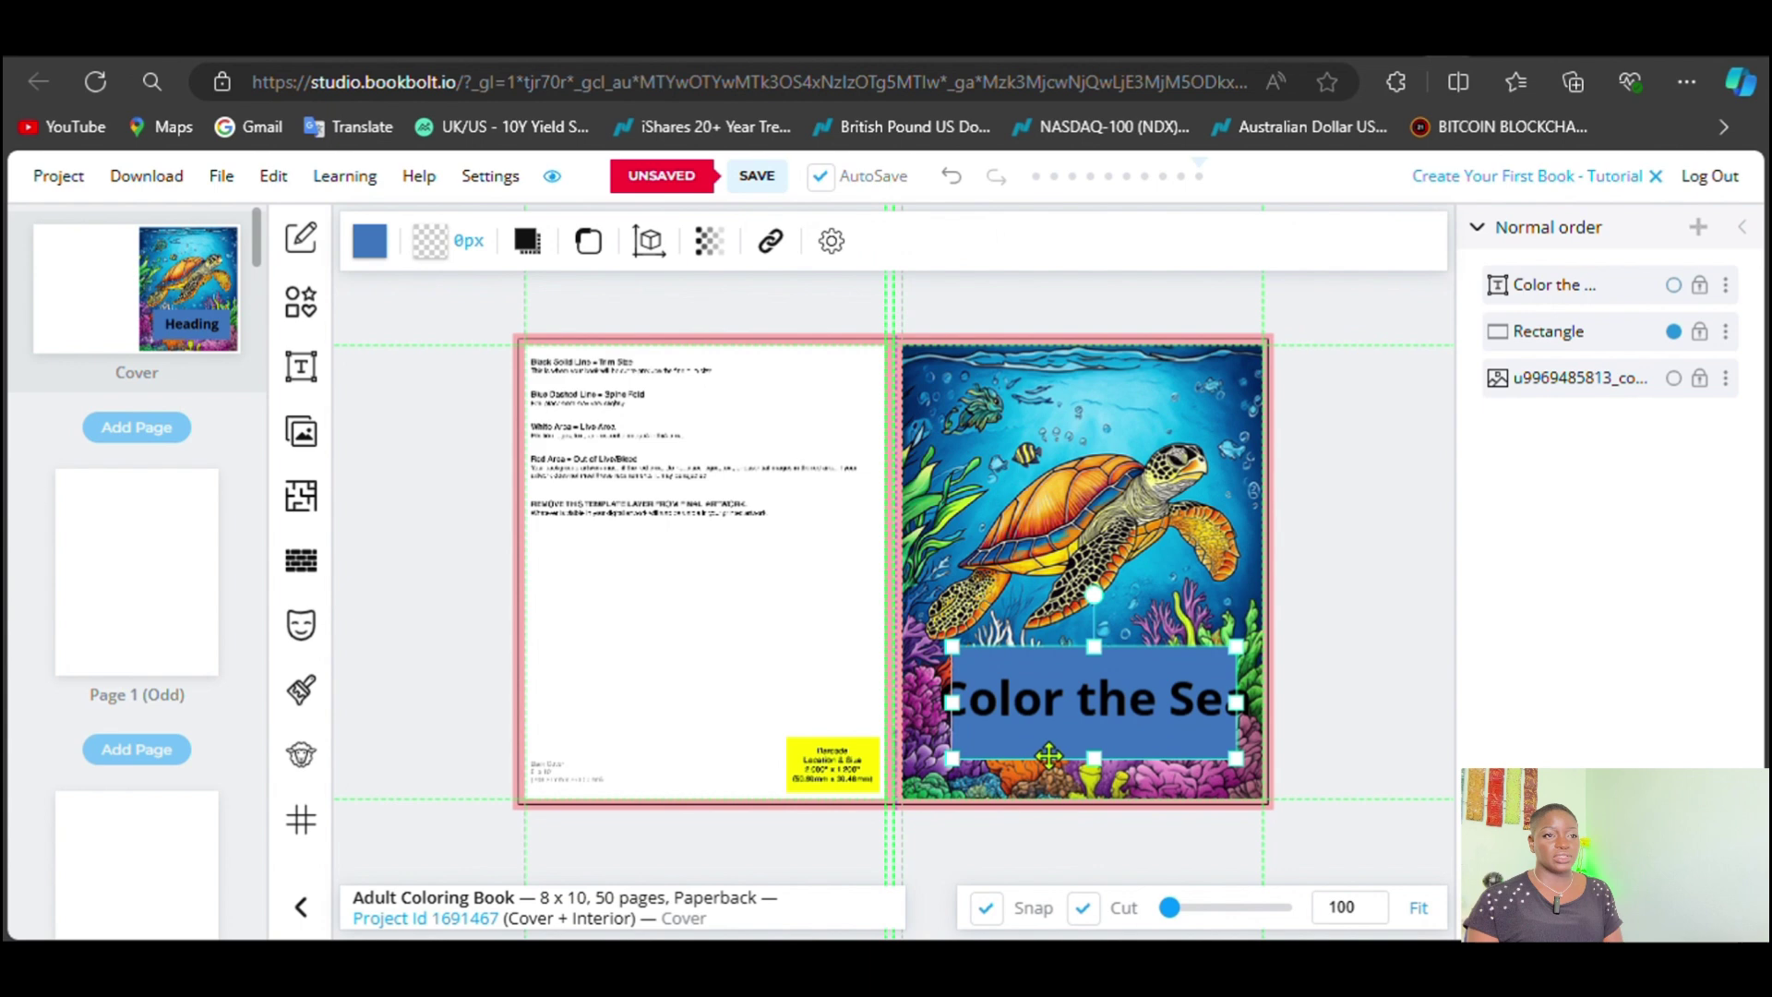
pyautogui.click(1020, 703)
pyautogui.click(953, 705)
pyautogui.moveTo(953, 705)
pyautogui.mouseDown()
pyautogui.moveTo(923, 705)
pyautogui.moveTo(939, 705)
pyautogui.mouseUp()
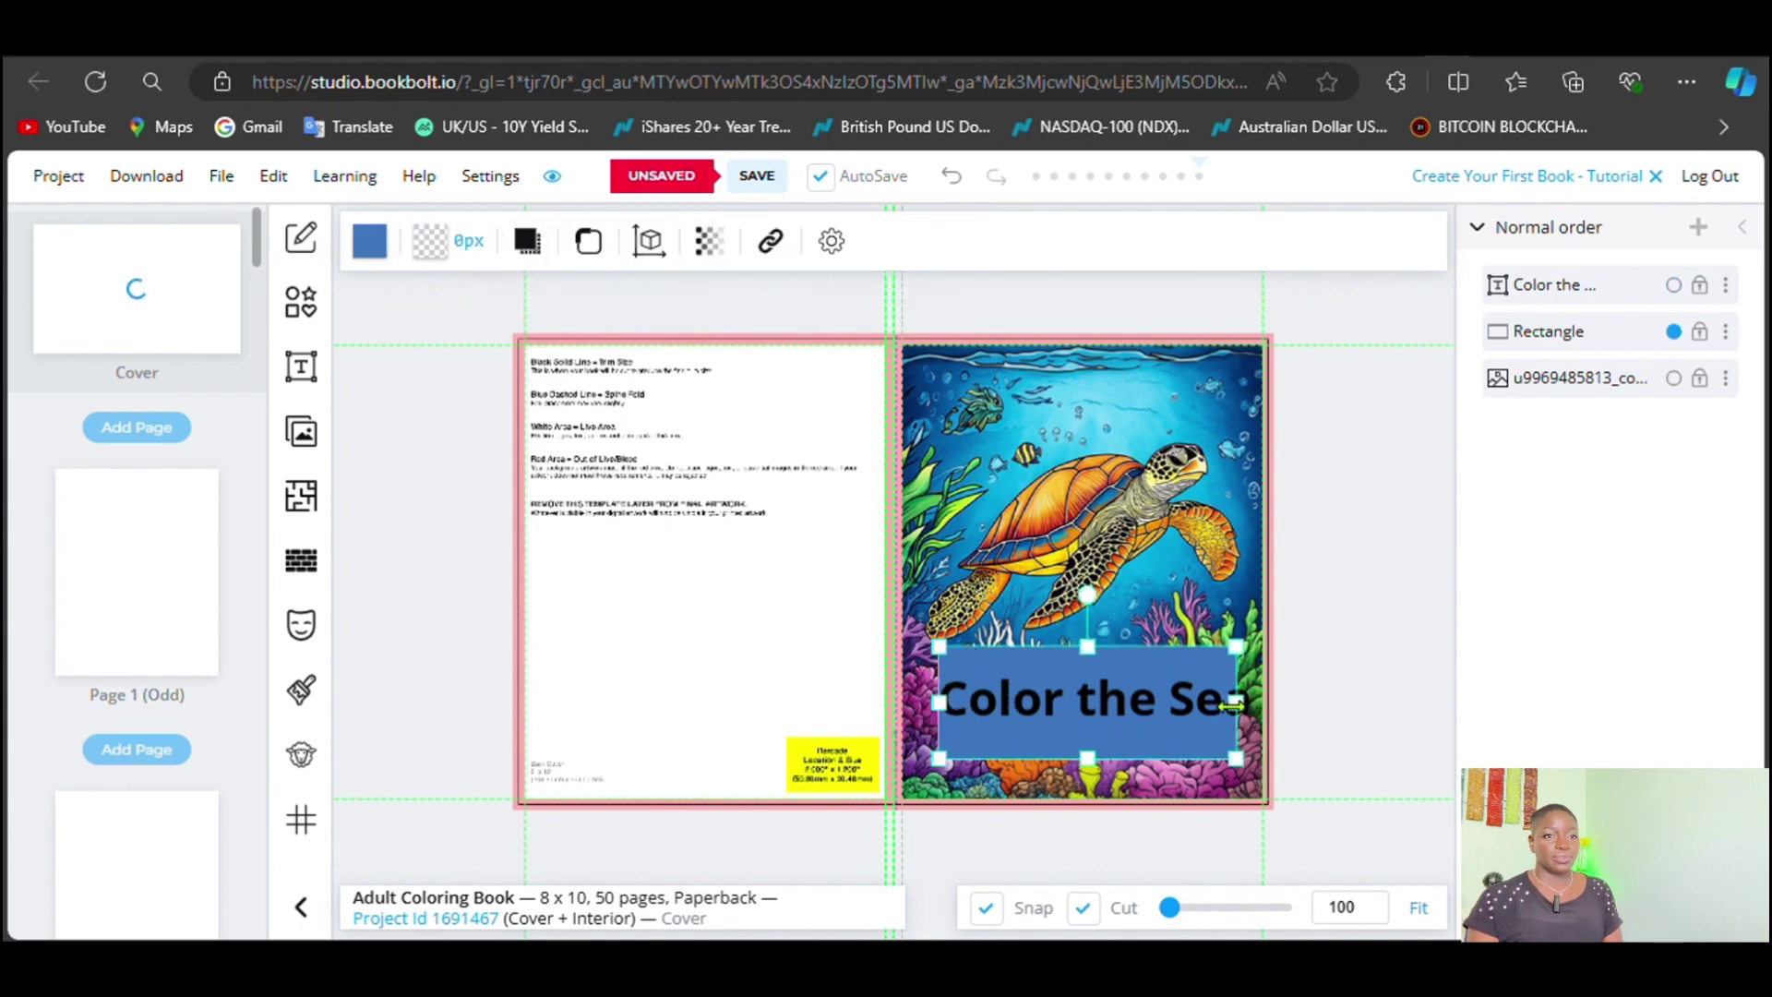
pyautogui.moveTo(1239, 705); pyautogui.dragTo(1248, 705)
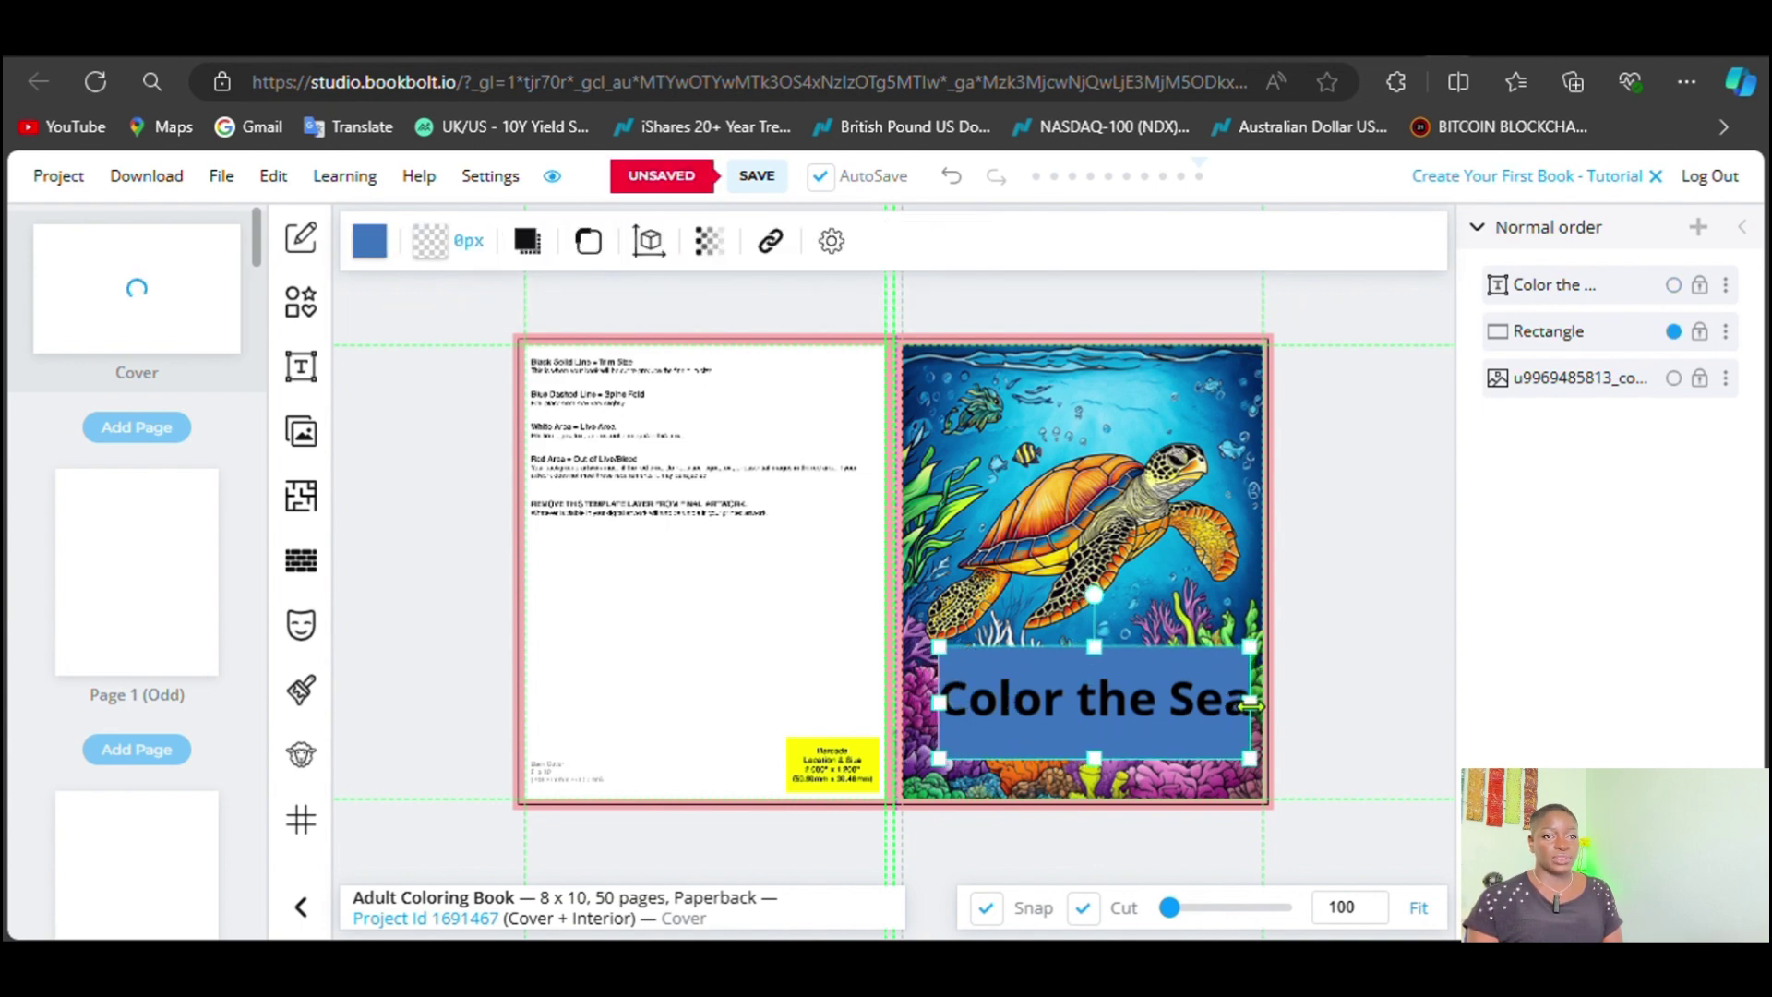
# Step: Recolor the whole "Color the Sea" title text from black to near-white
pyautogui.click(1060, 712)
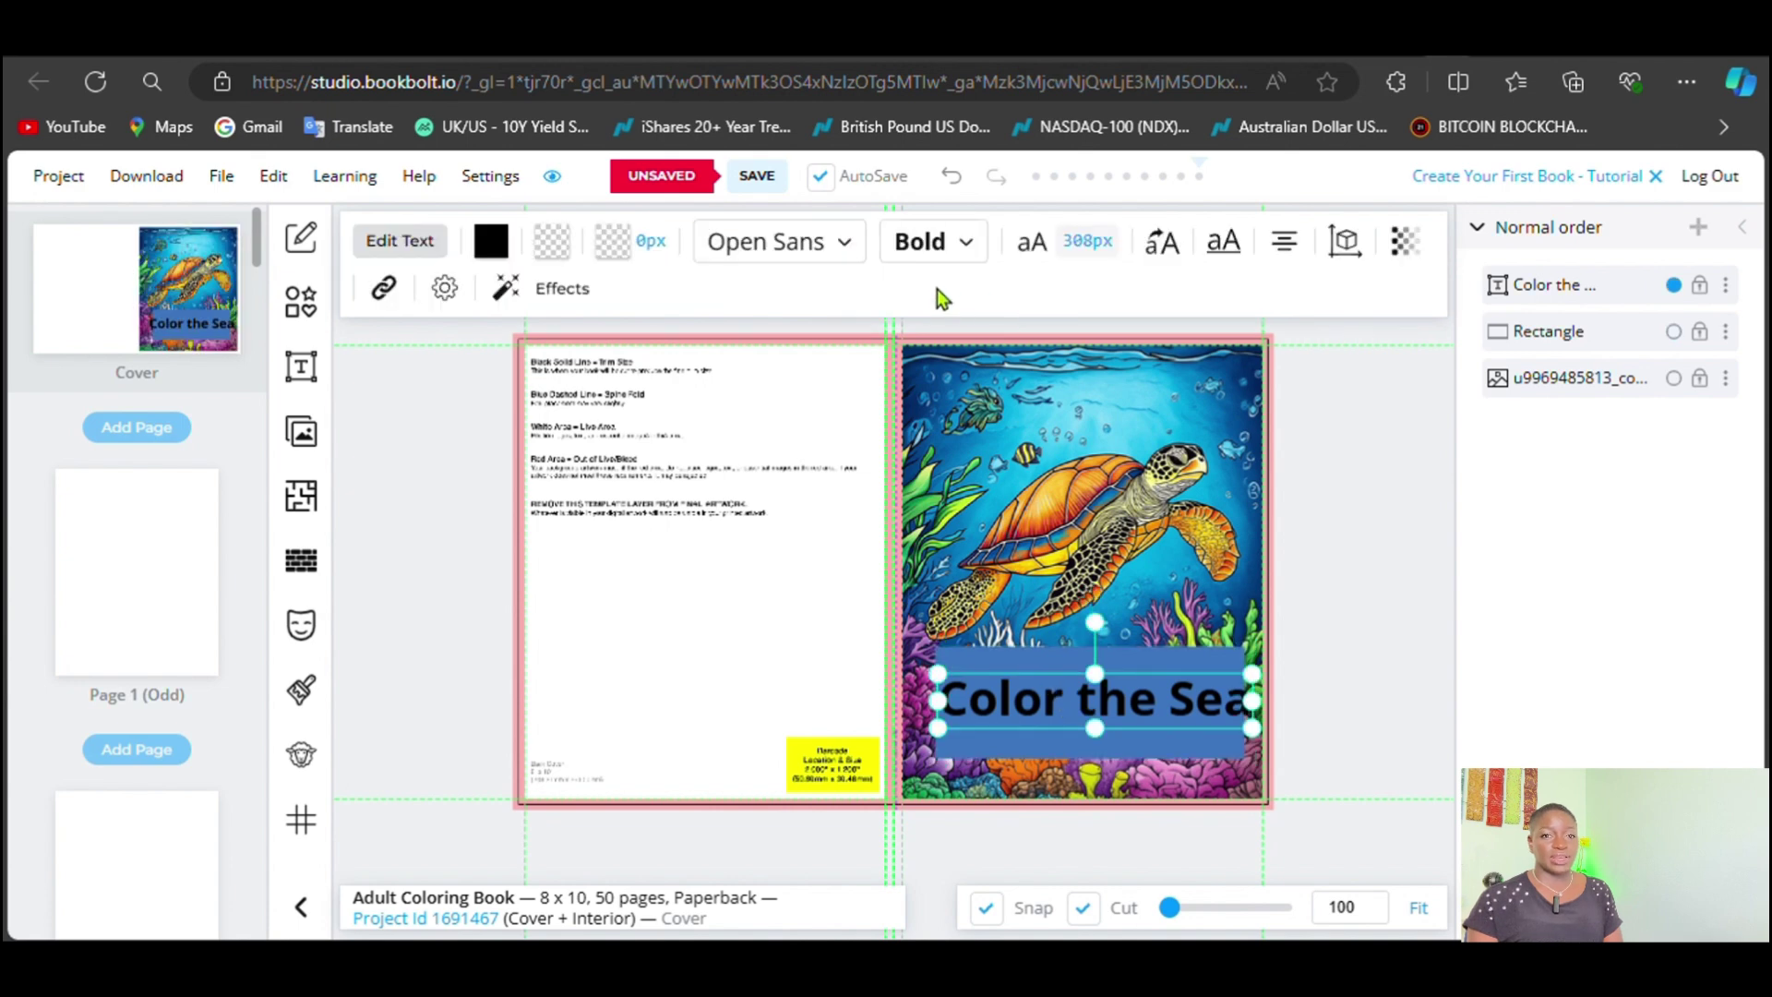
pyautogui.click(1084, 711)
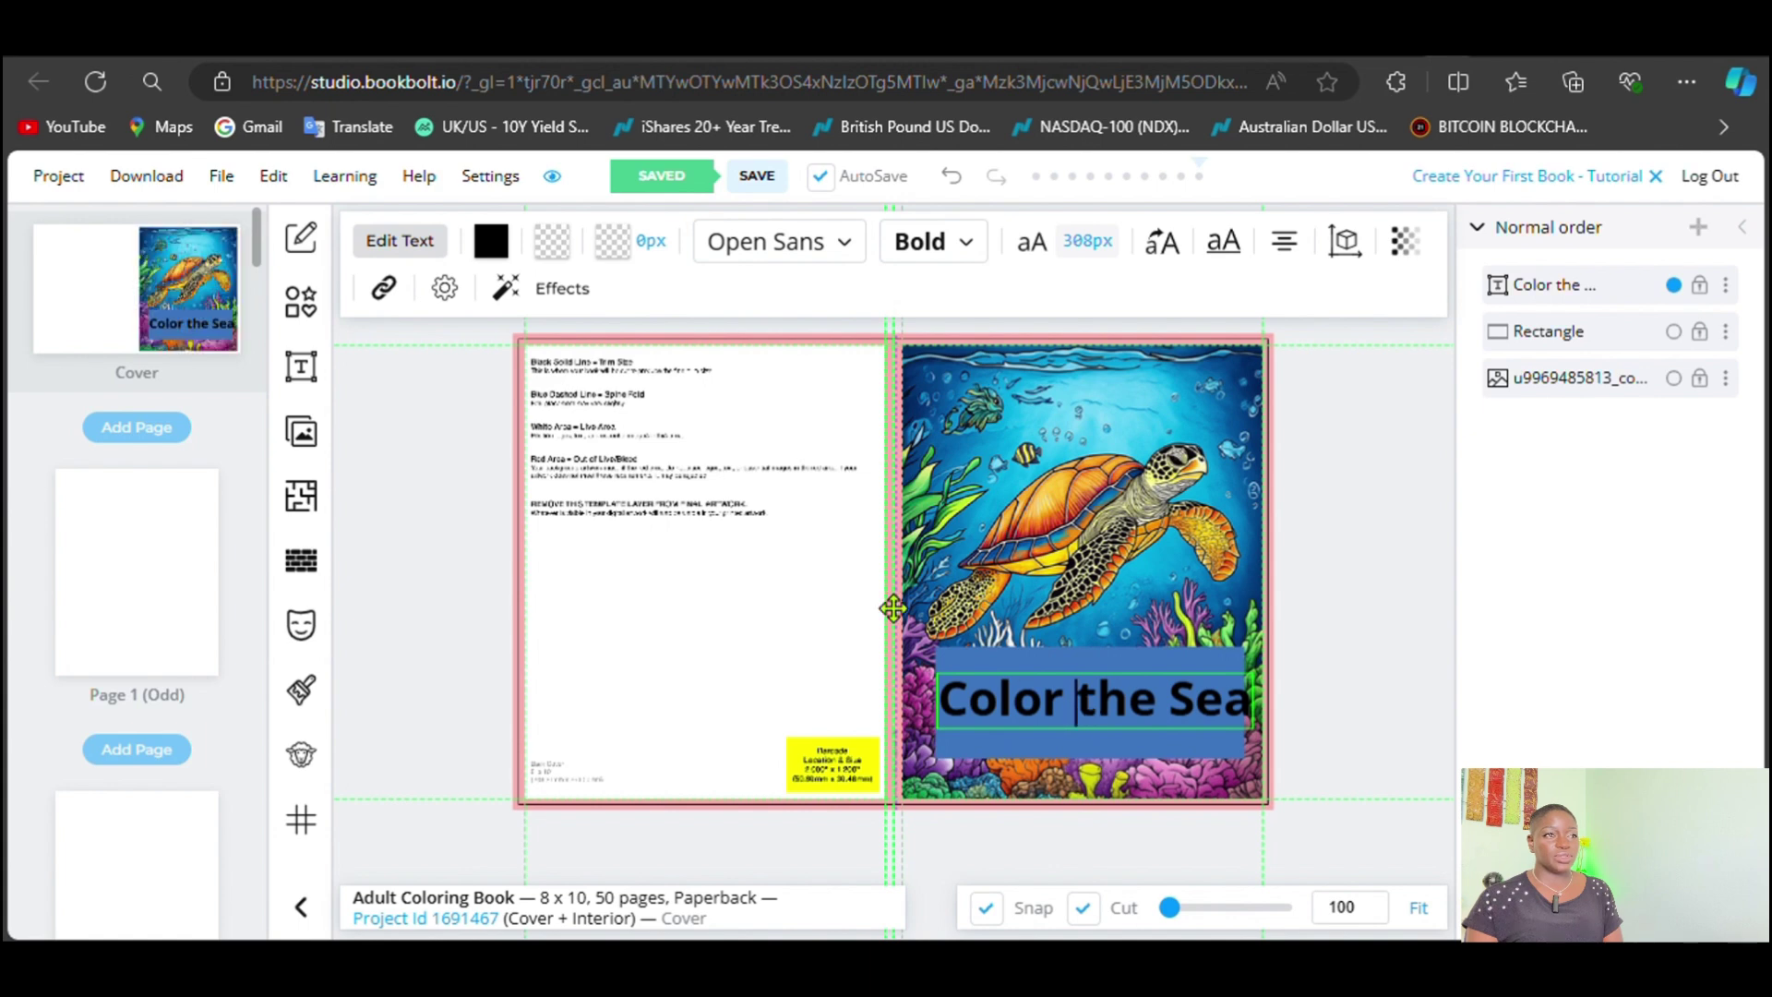
pyautogui.click(489, 242)
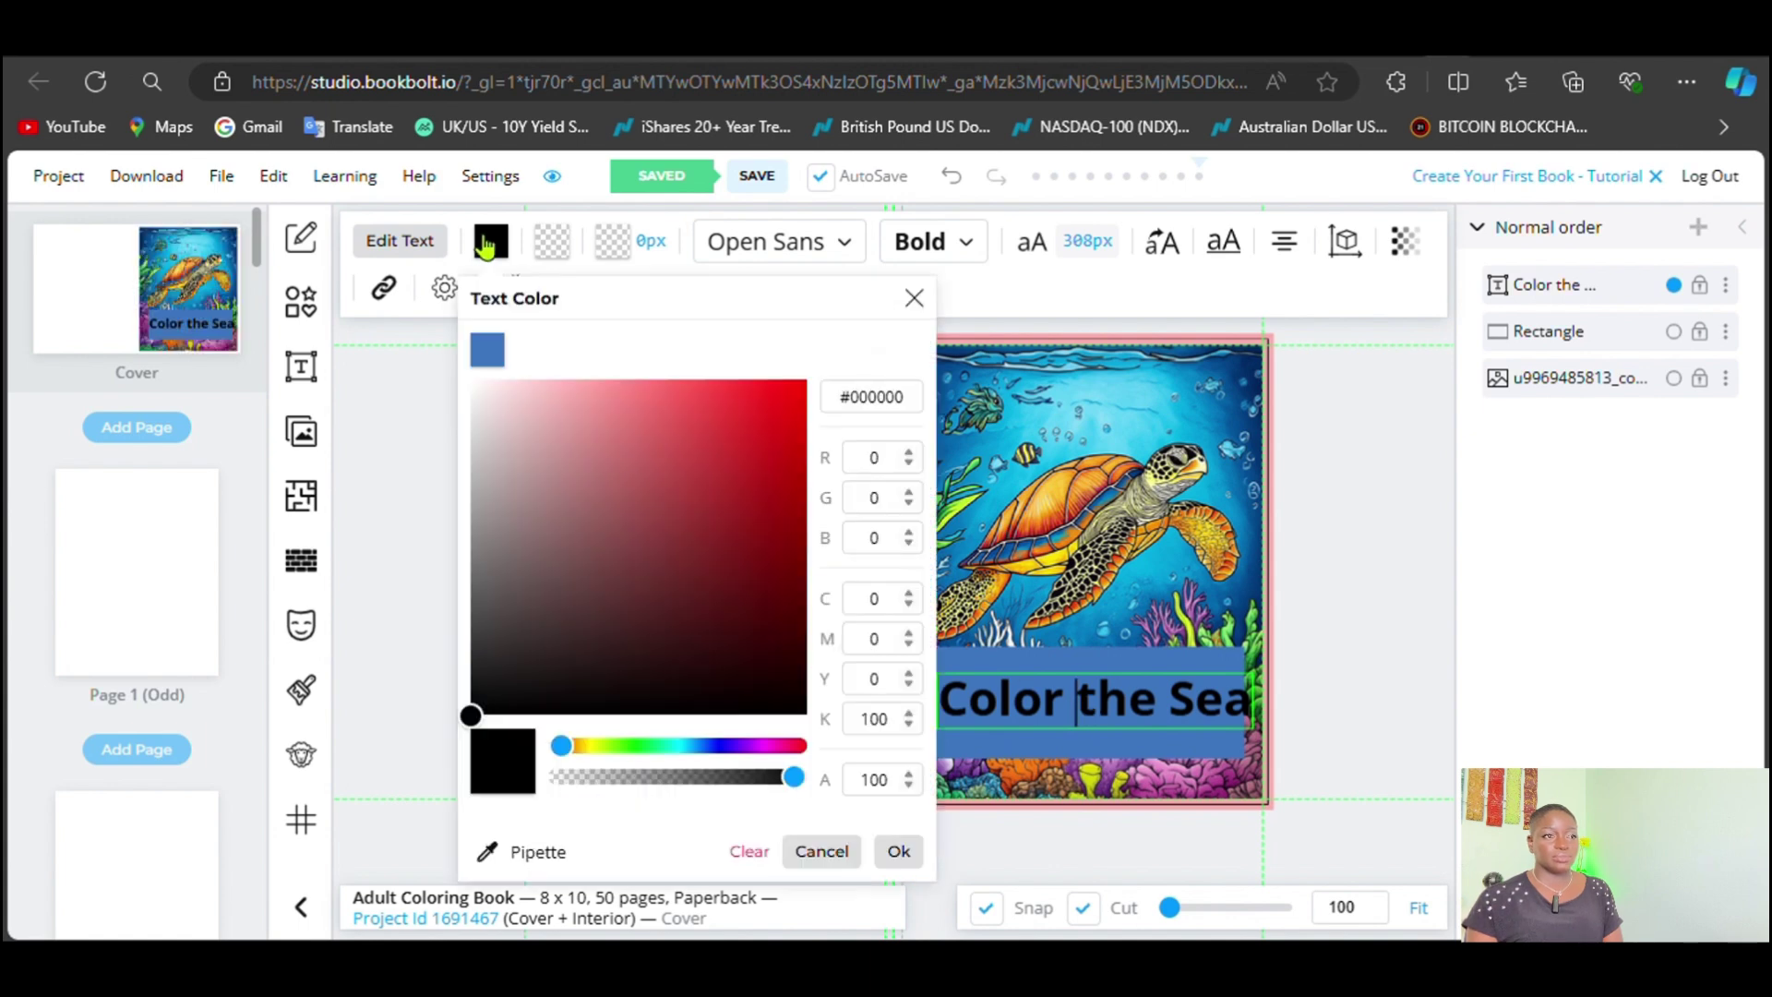
pyautogui.click(497, 396)
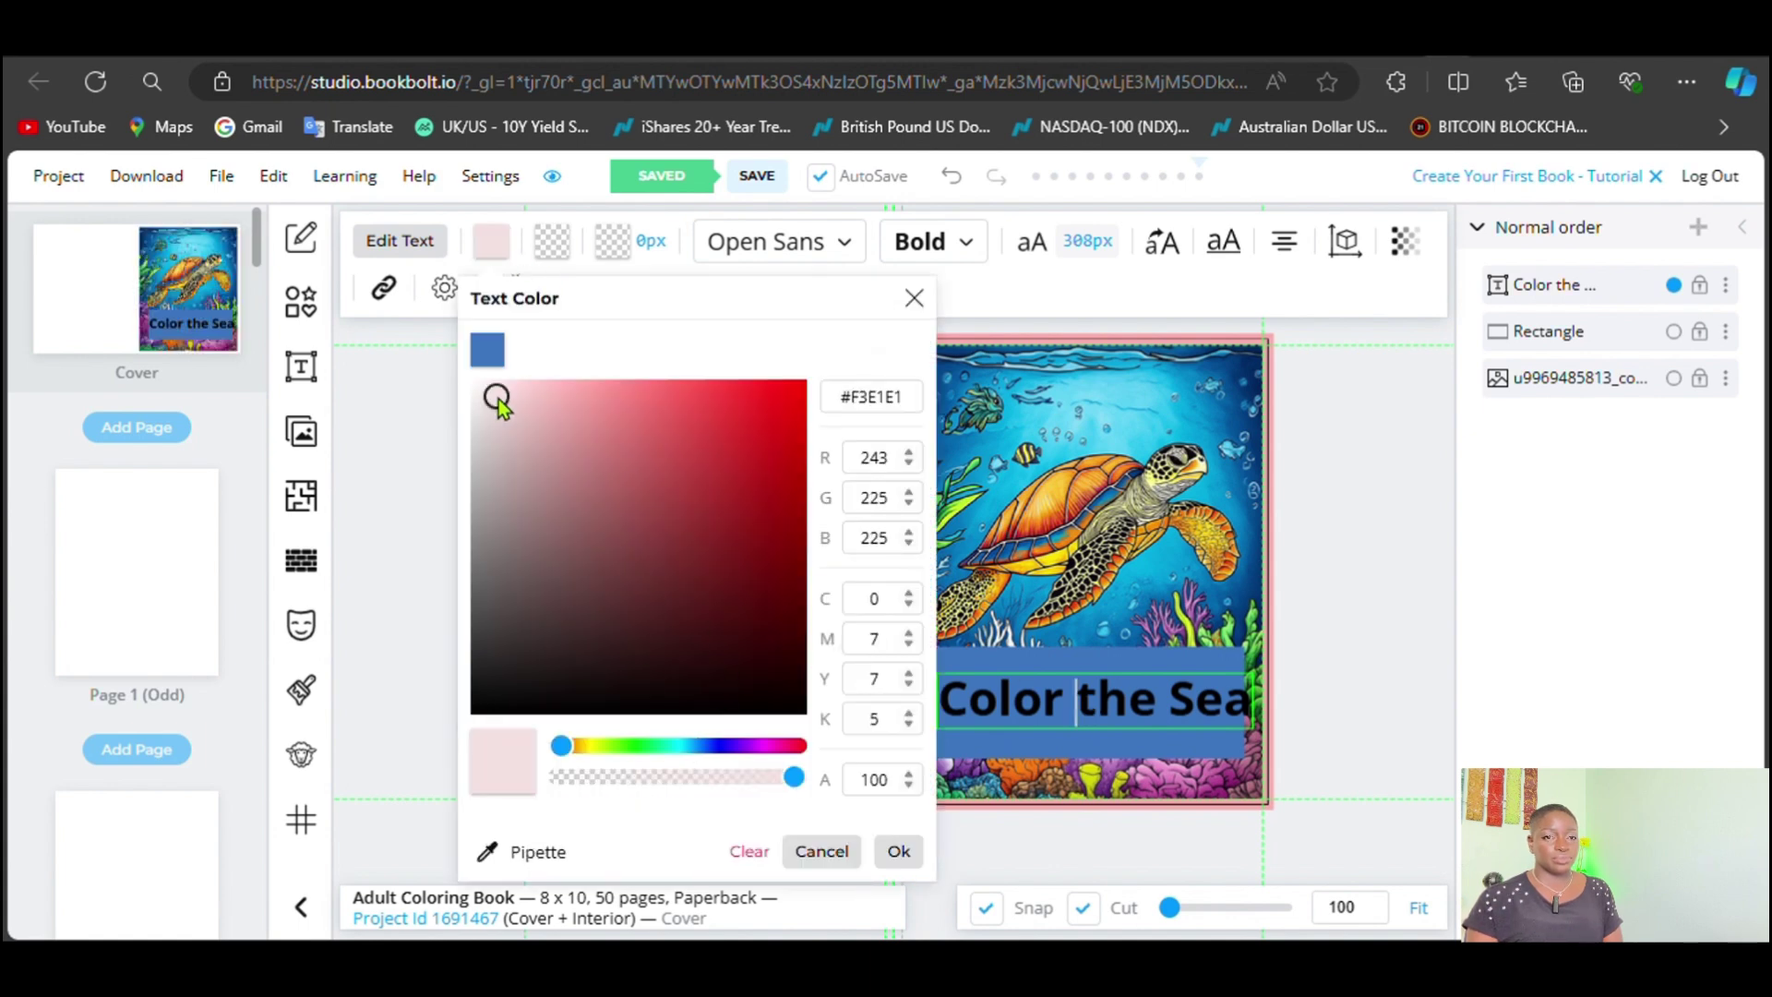
pyautogui.click(1028, 732)
pyautogui.moveTo(940, 710); pyautogui.dragTo(1285, 712)
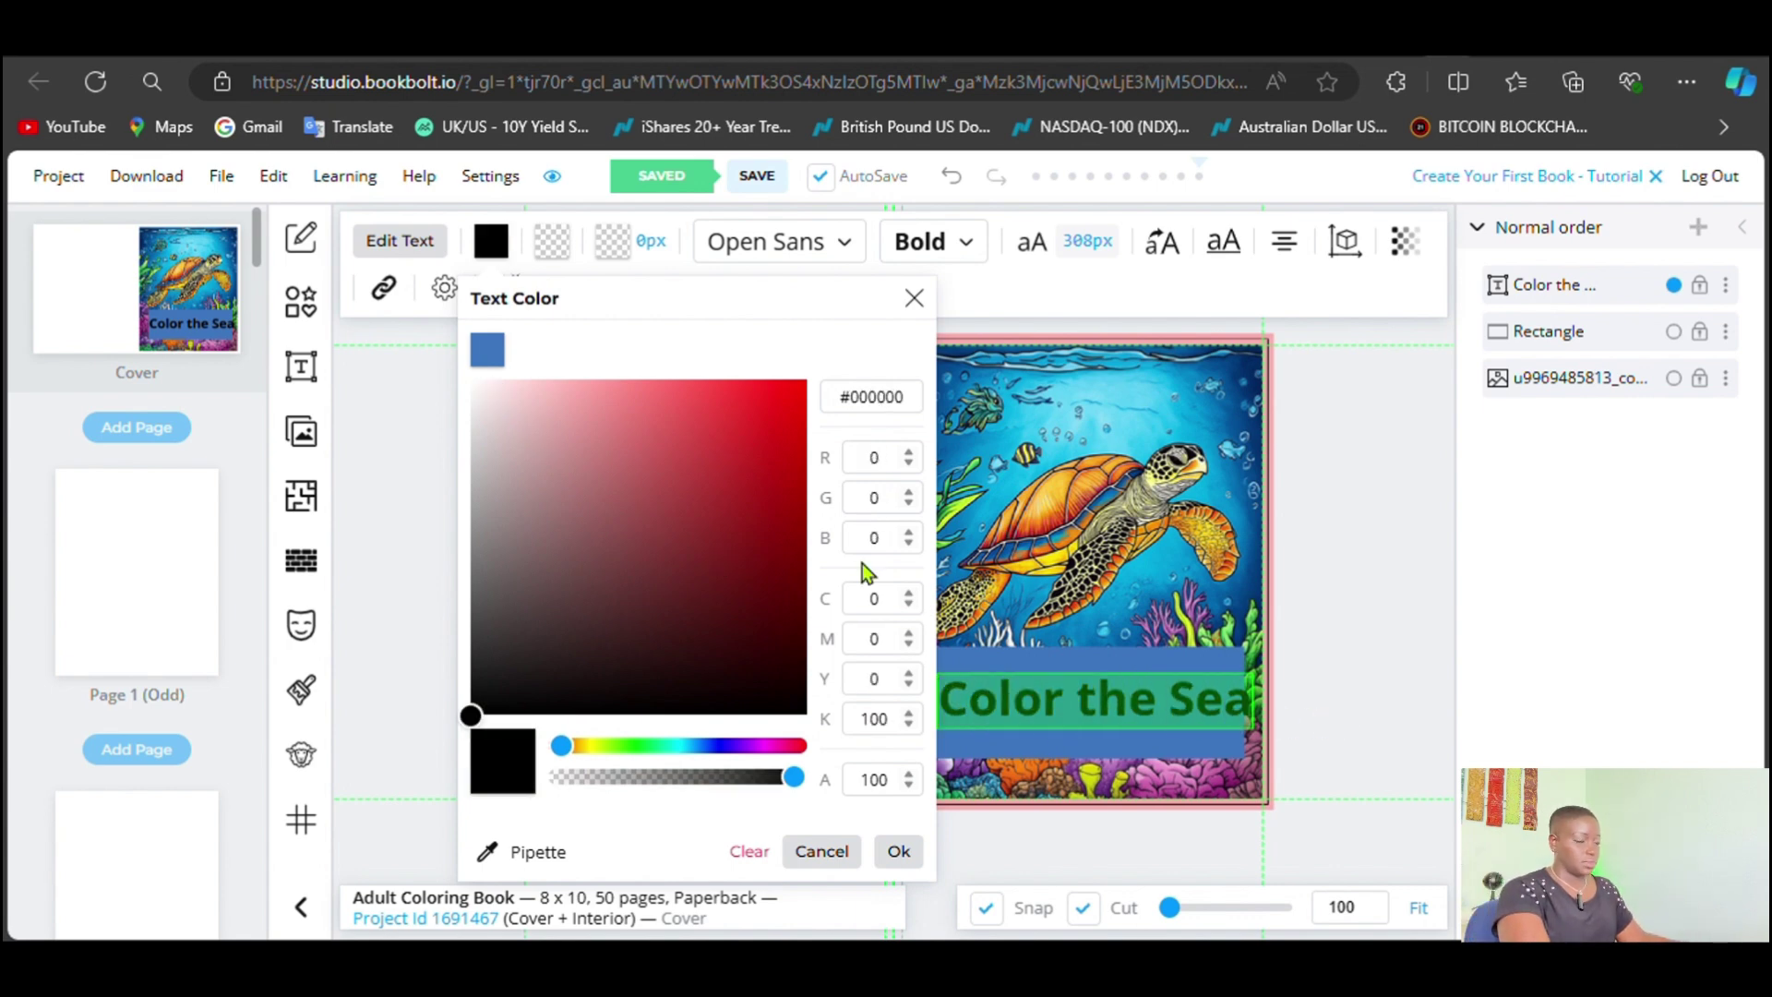
pyautogui.click(479, 395)
pyautogui.click(1015, 744)
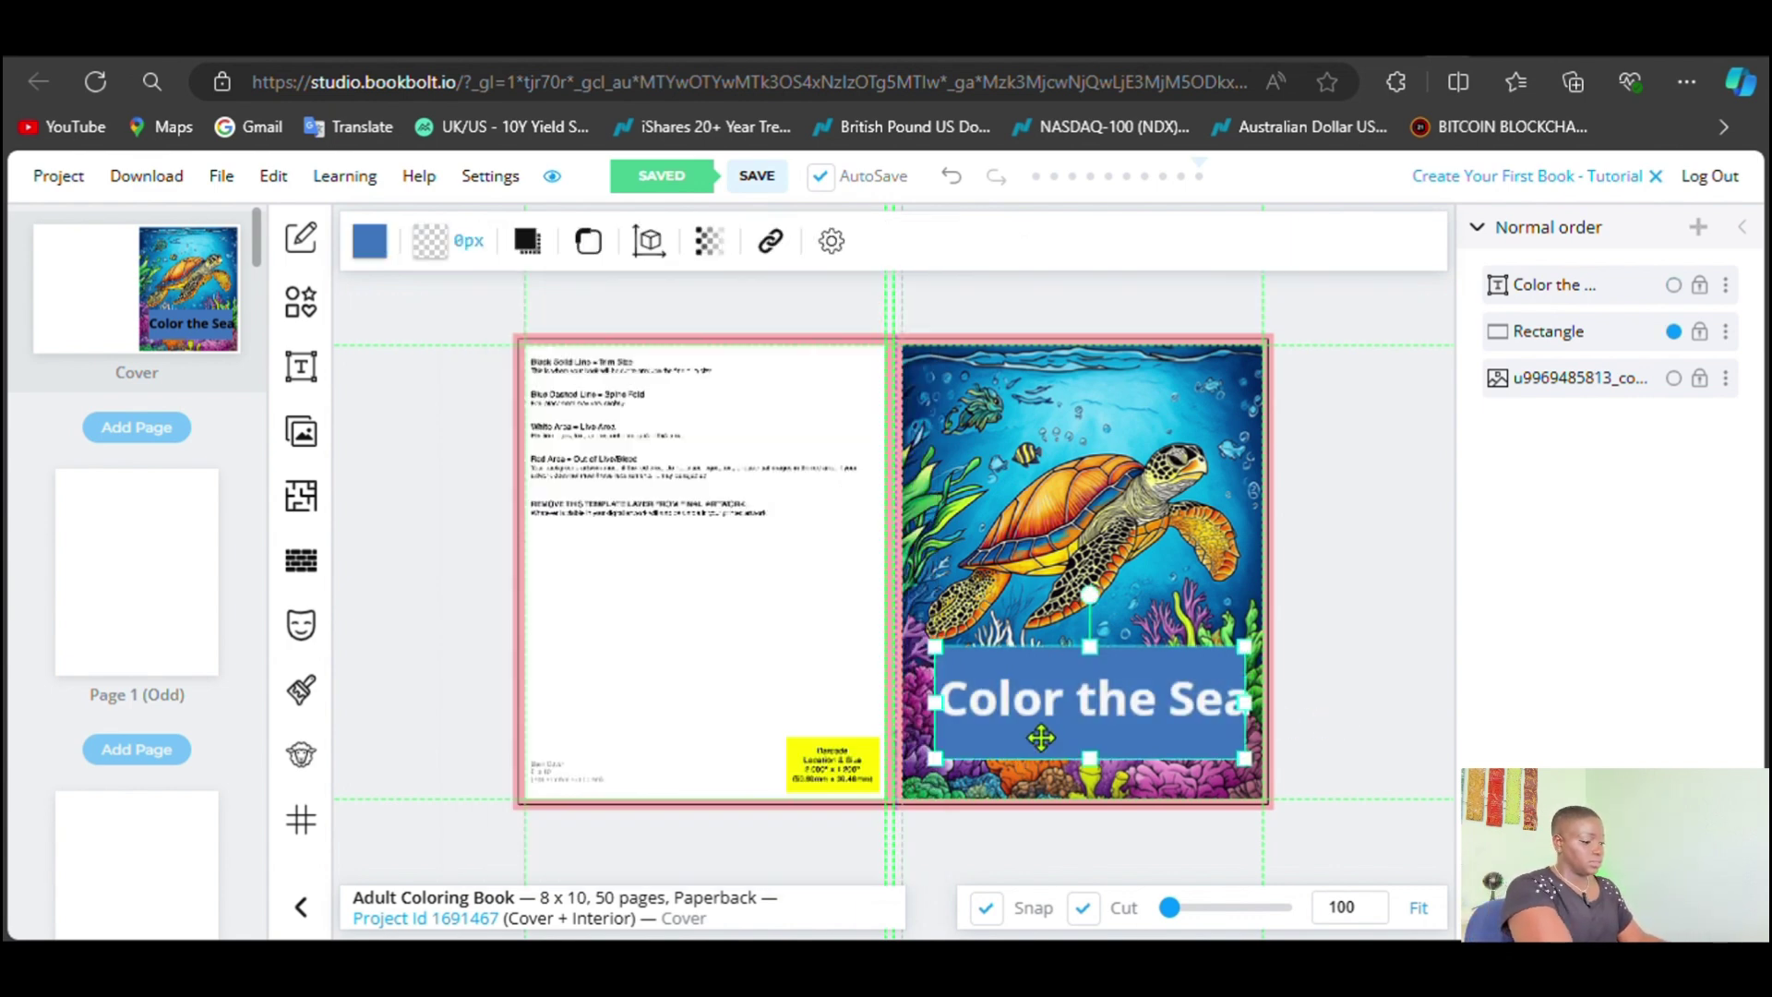
# Step: Add a second heading reading "Adult Coloring Book" over the lower part of the blue banner
pyautogui.click(301, 366)
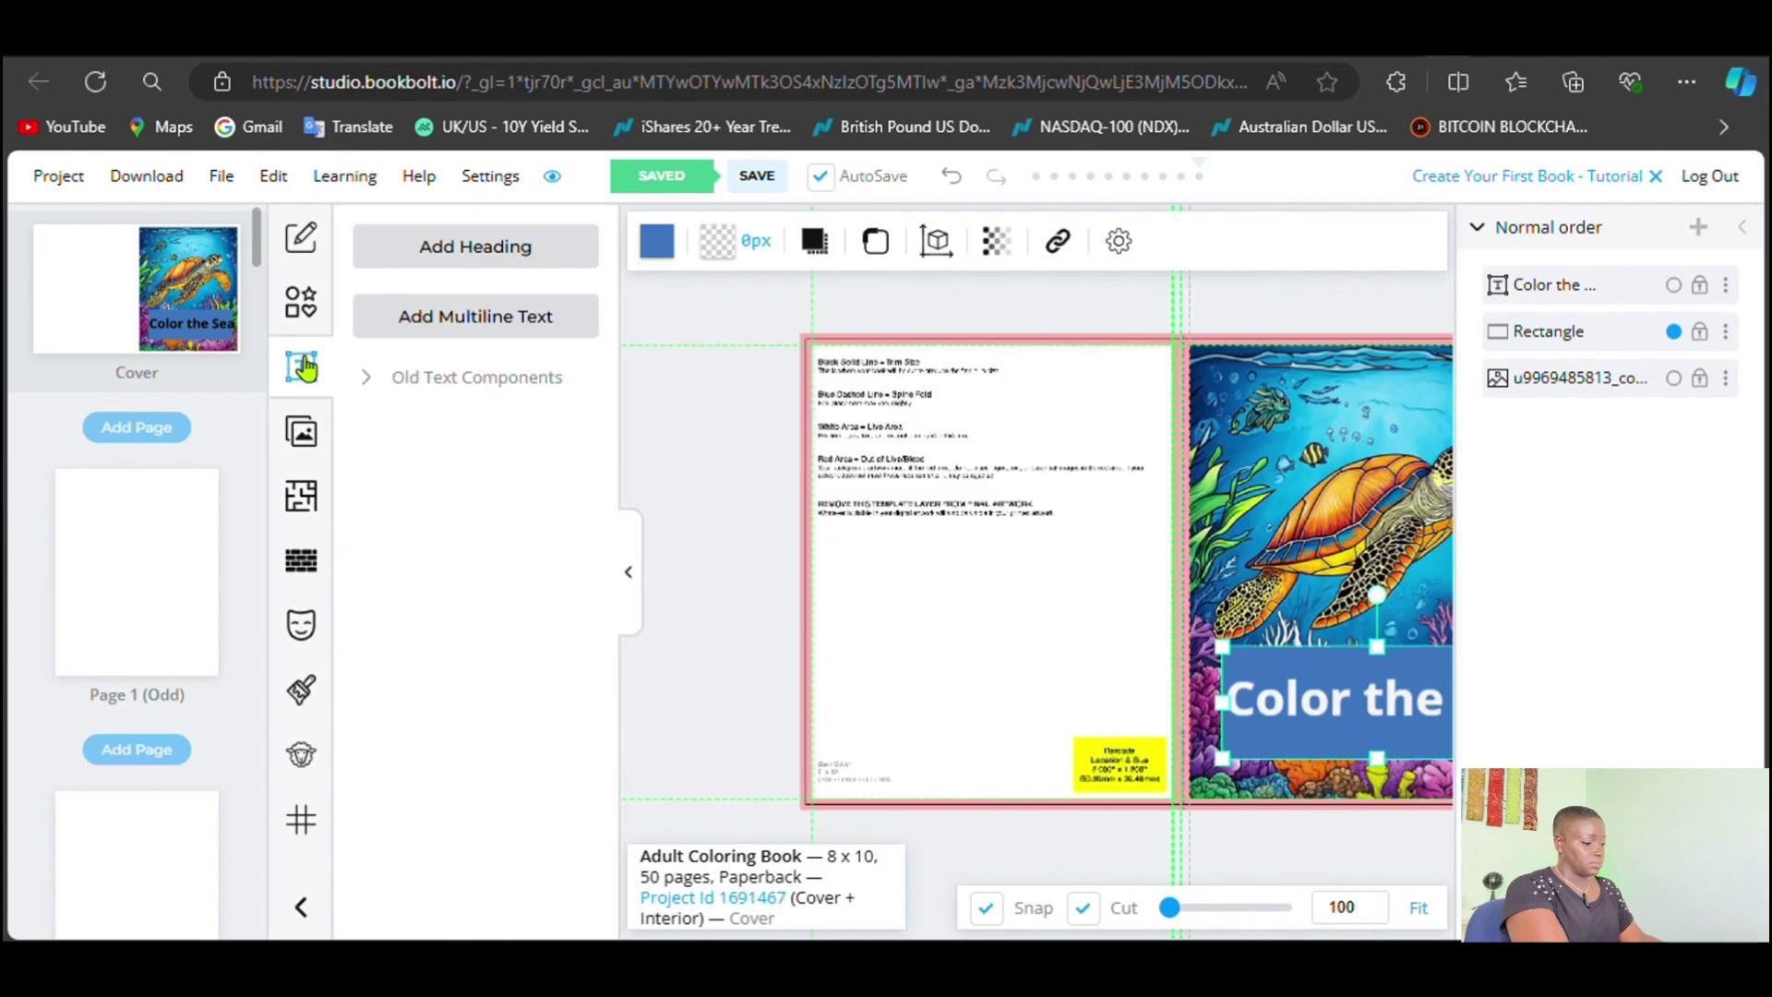
pyautogui.click(508, 251)
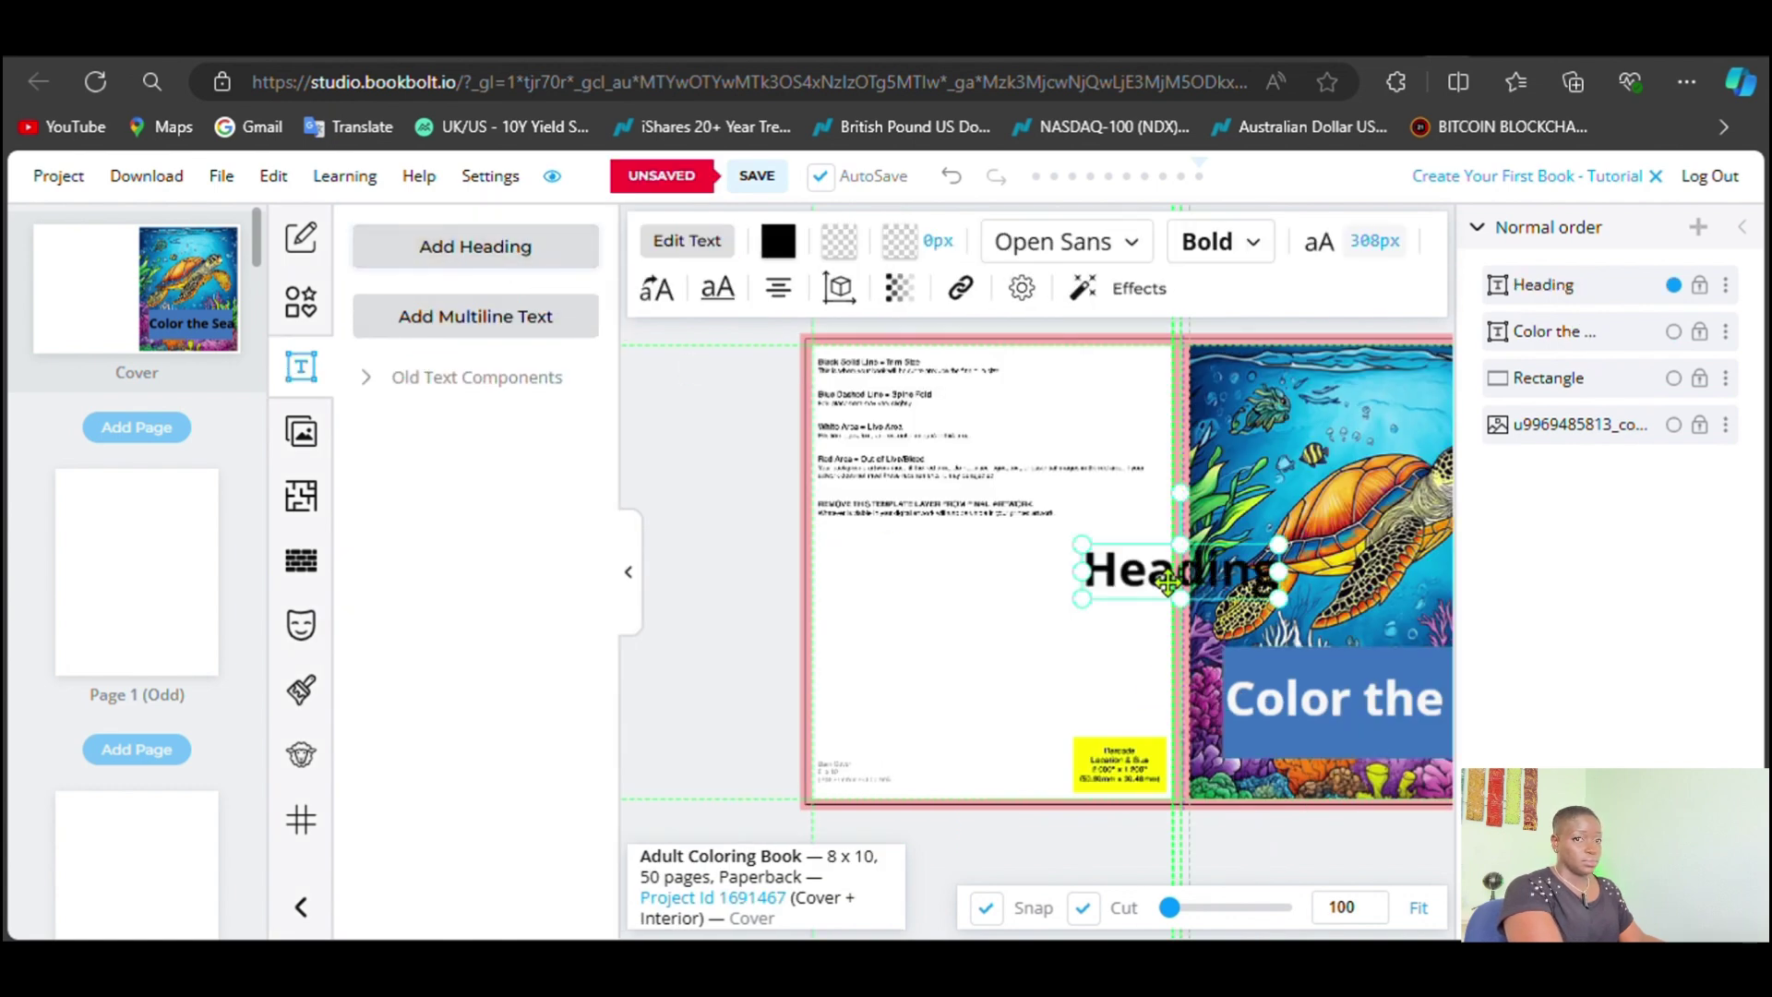
pyautogui.click(627, 590)
pyautogui.moveTo(921, 561); pyautogui.dragTo(1170, 739)
pyautogui.doubleClick(1168, 738)
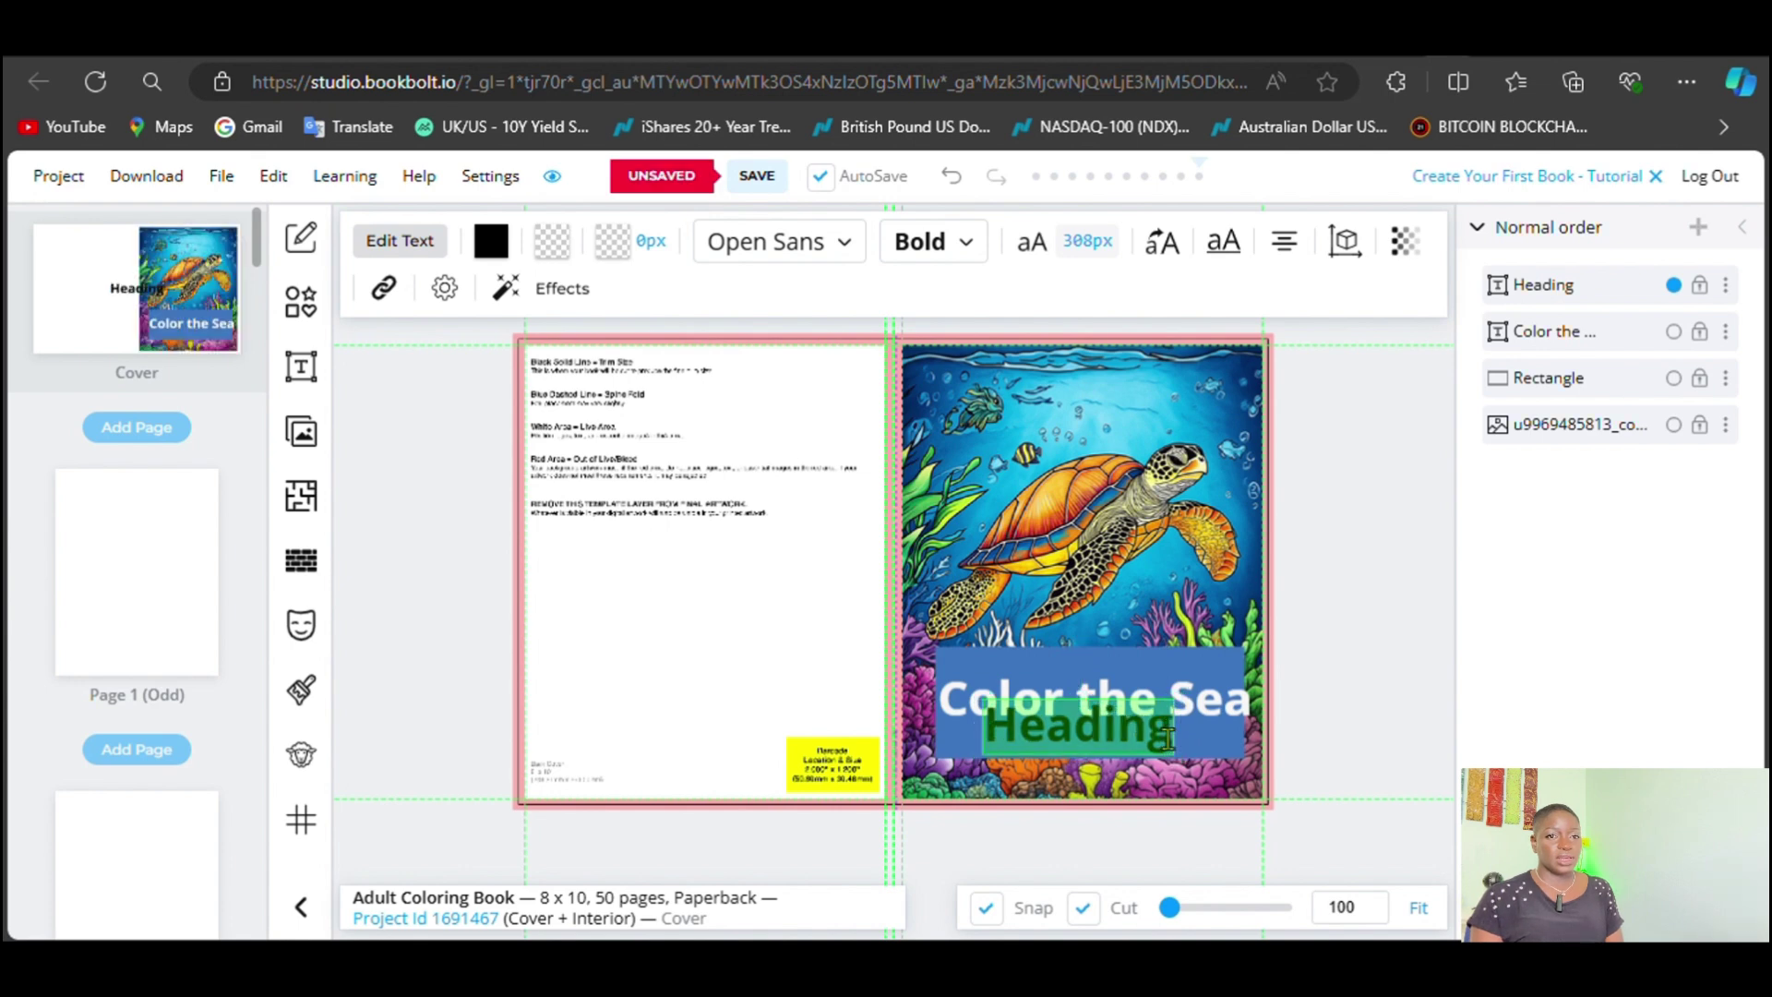
pyautogui.write('Adult')
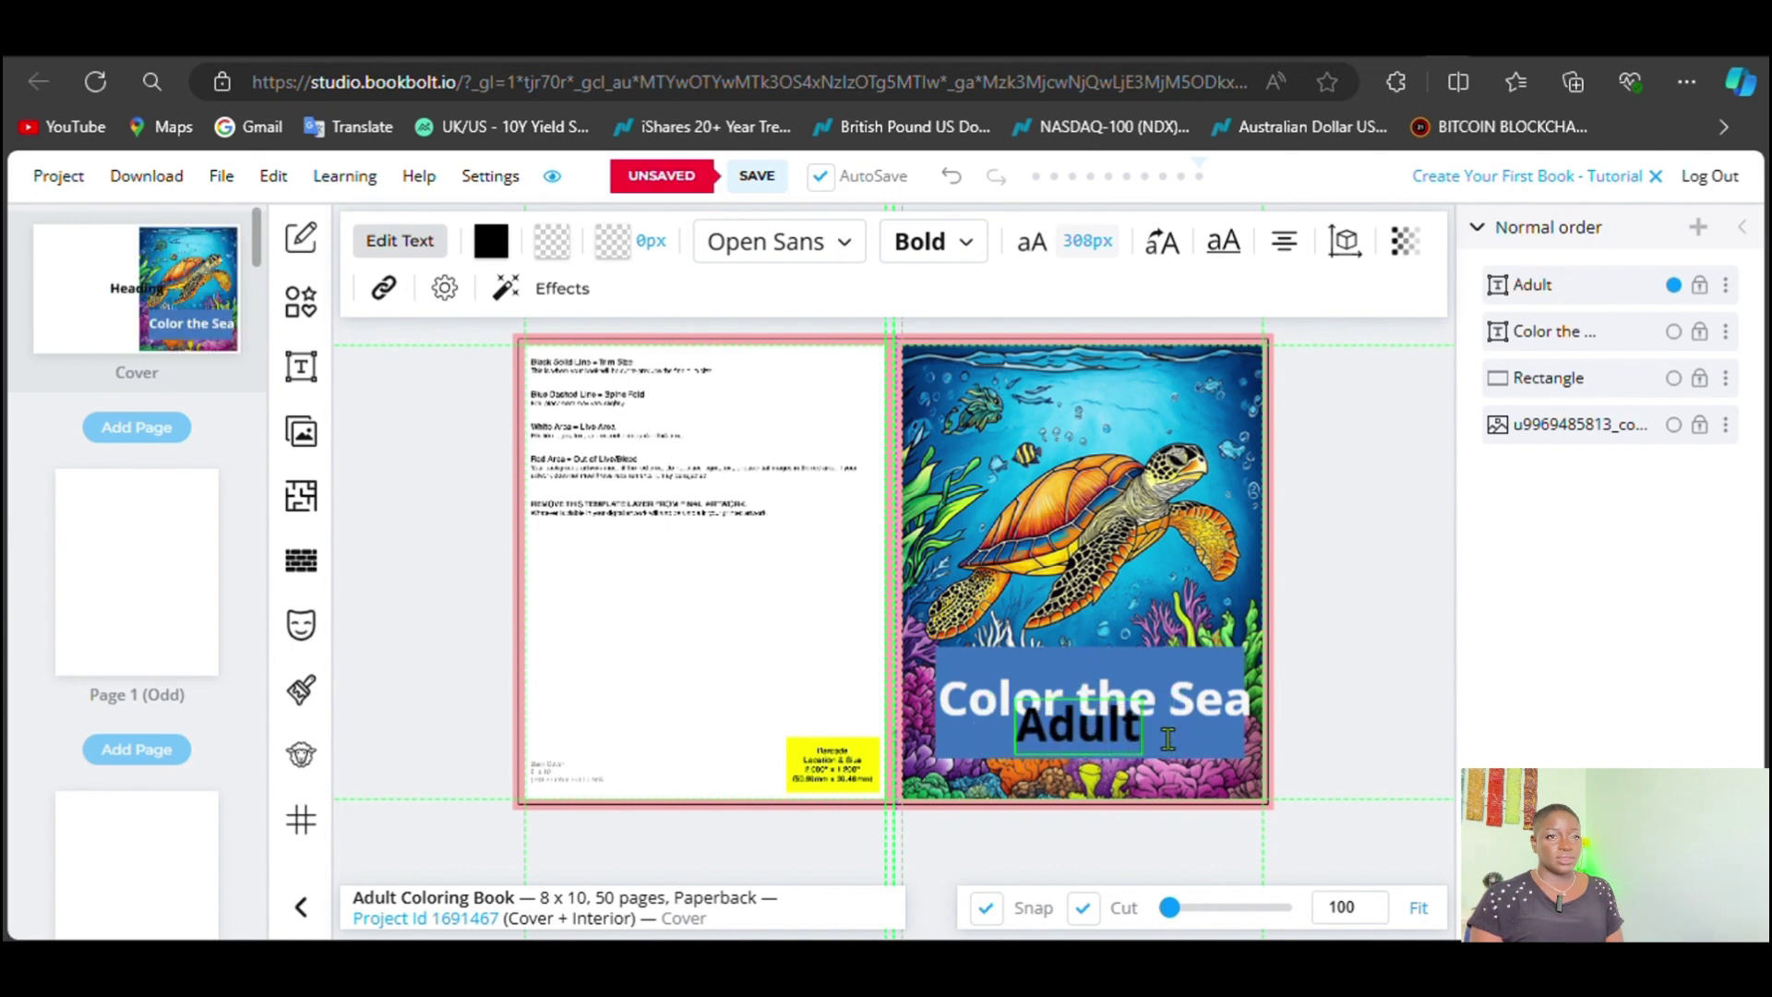
pyautogui.write(' Color')
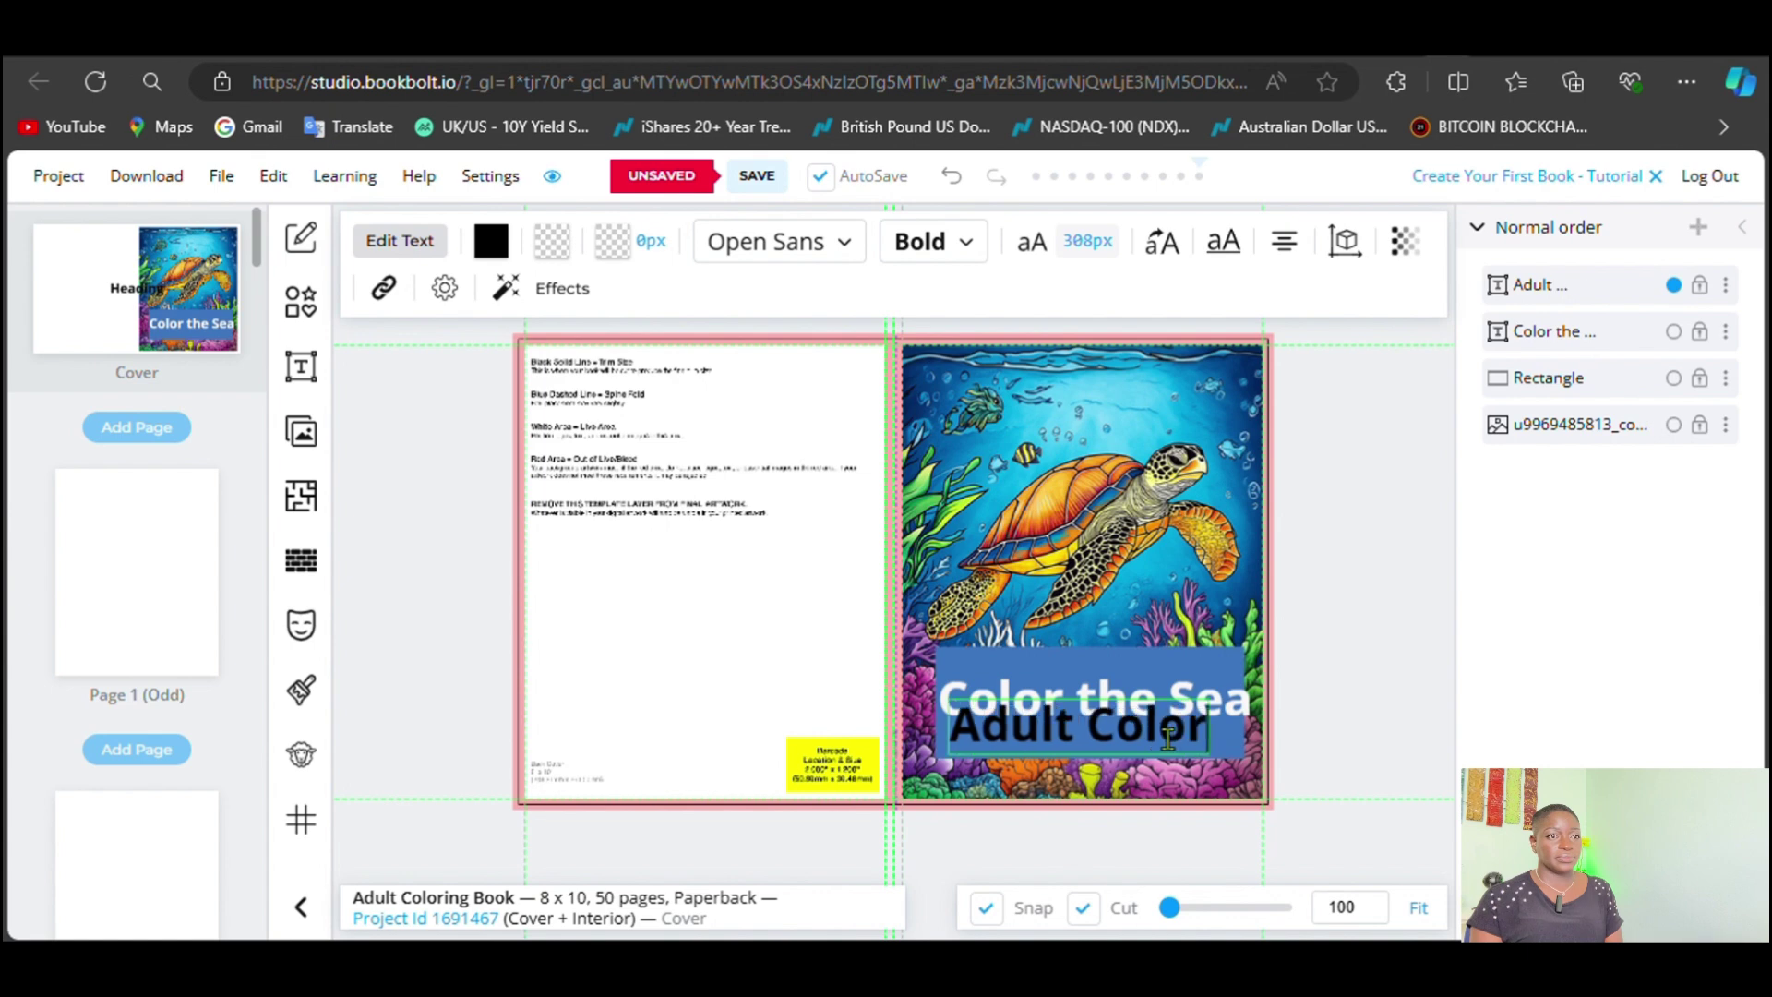
pyautogui.write('ing Boo')
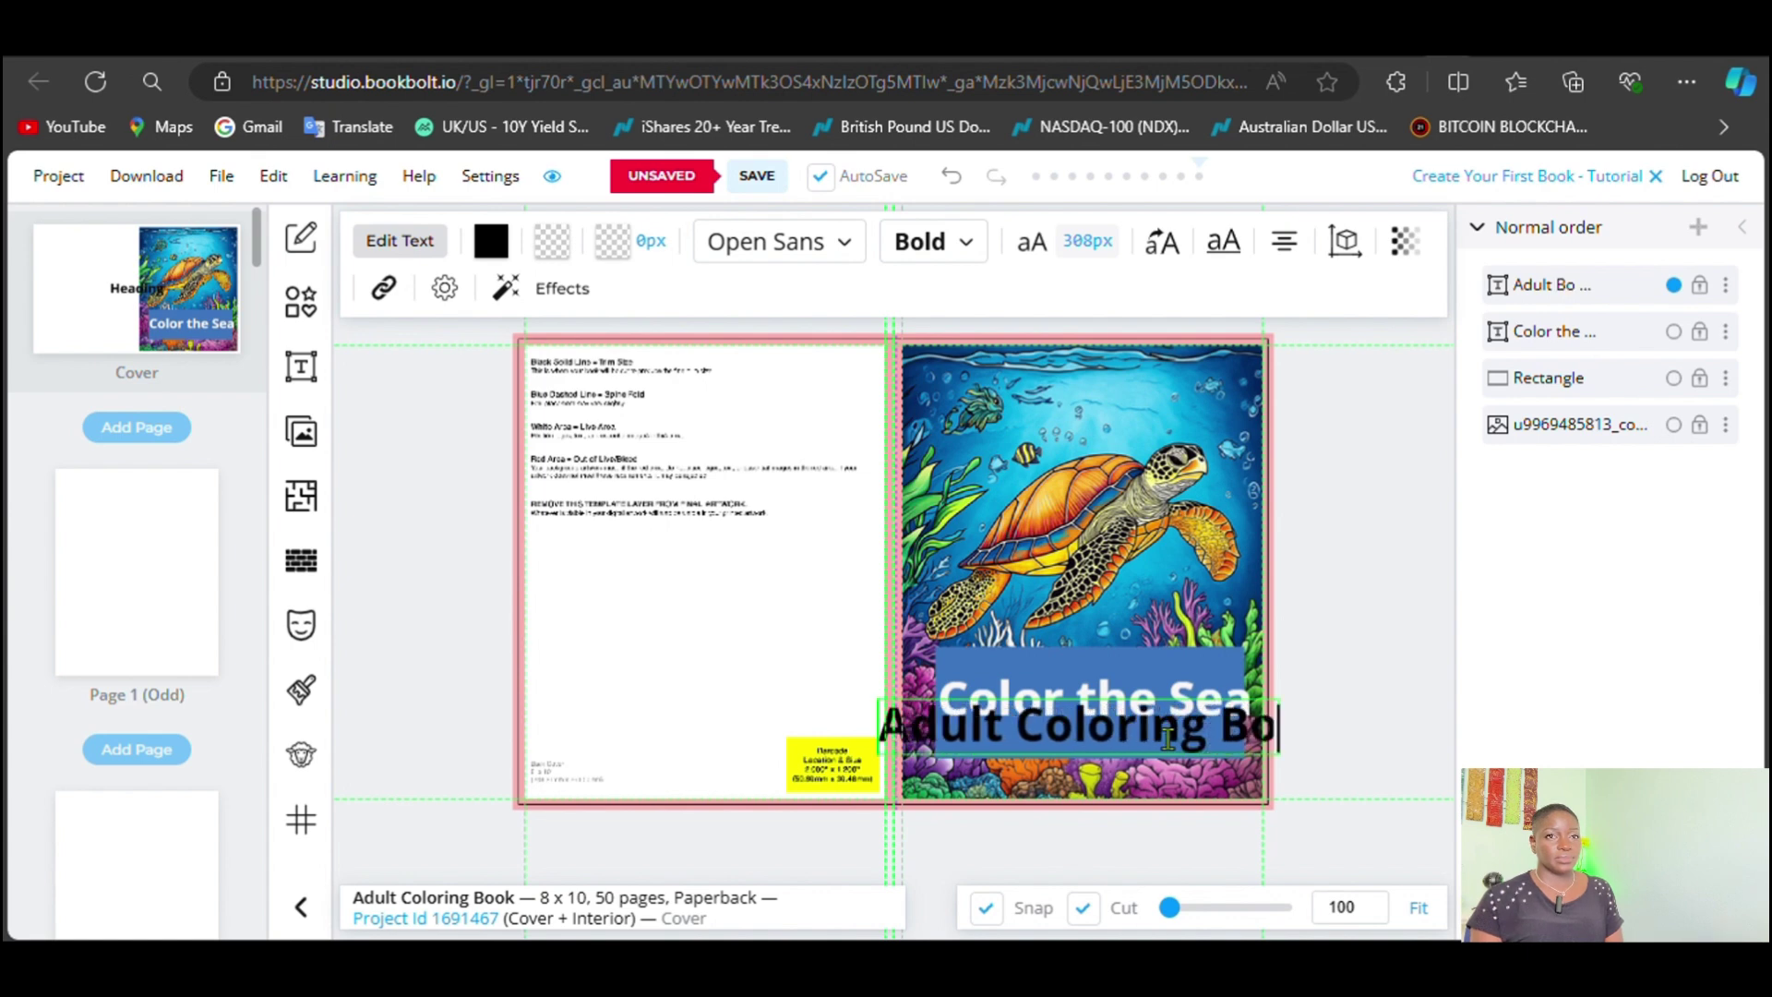
# Step: Shrink the "Adult Coloring Book" heading to 168 px so it fits within the banner beneath the title
pyautogui.click(1080, 701)
pyautogui.click(1034, 739)
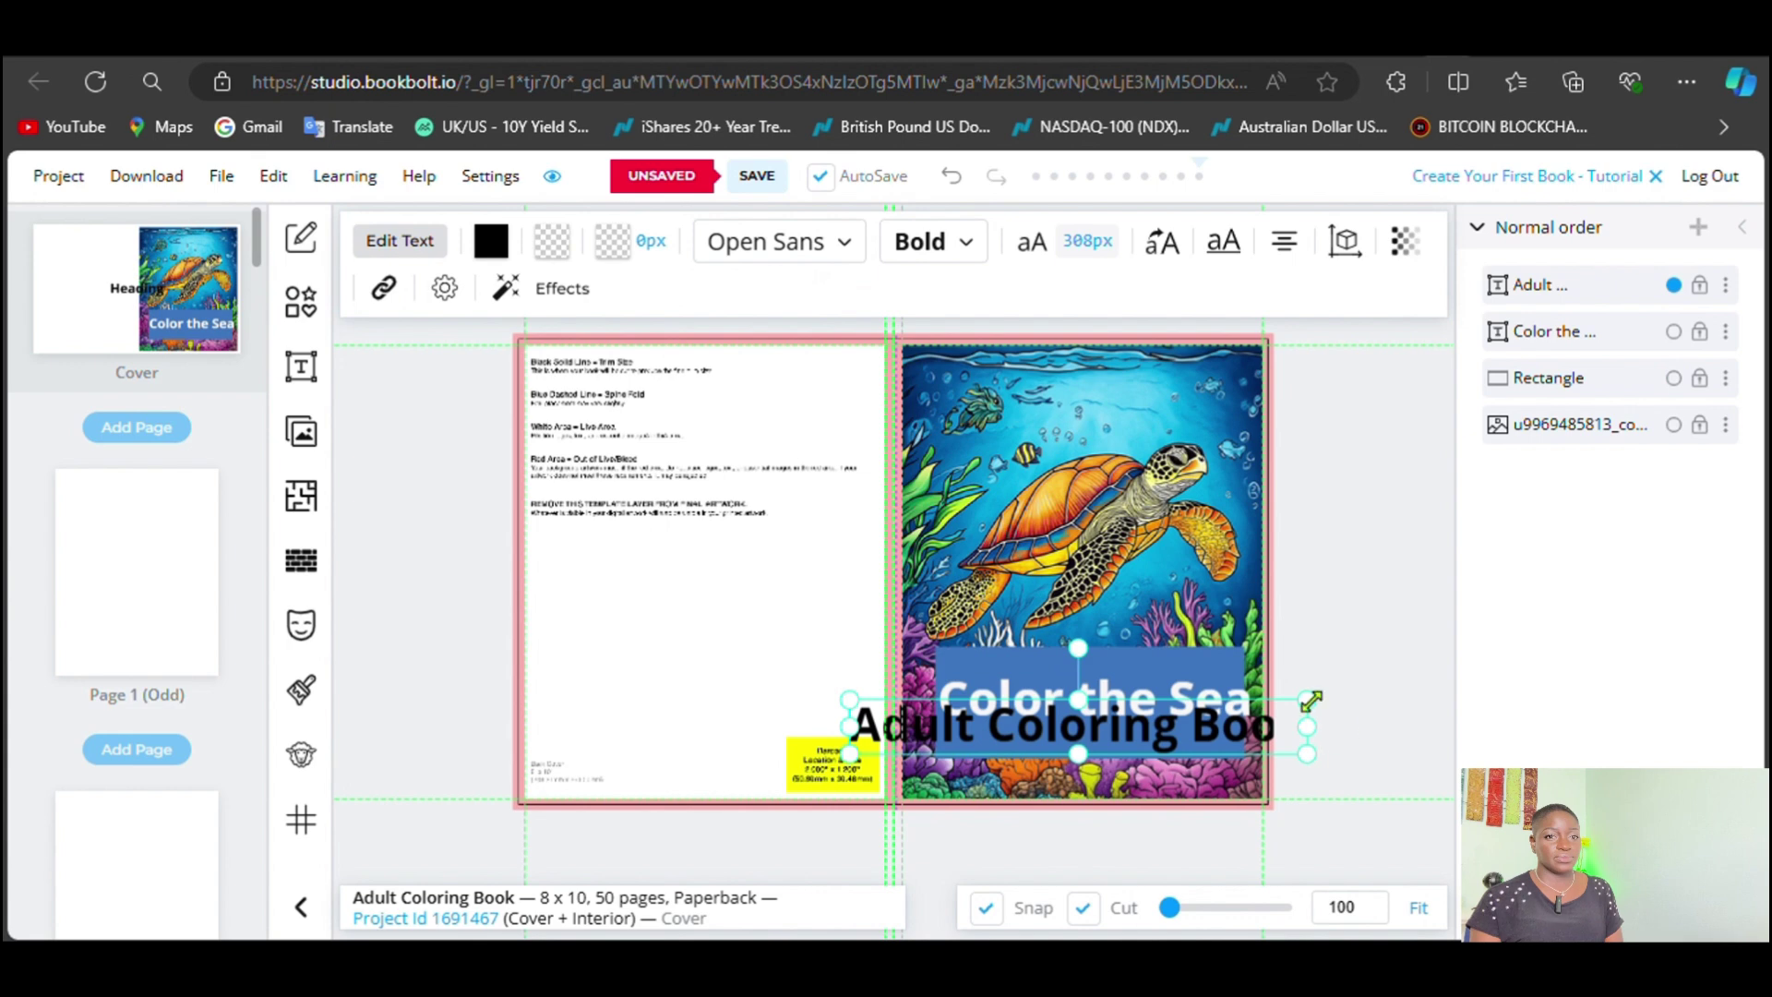
pyautogui.moveTo(1310, 701); pyautogui.dragTo(1174, 749)
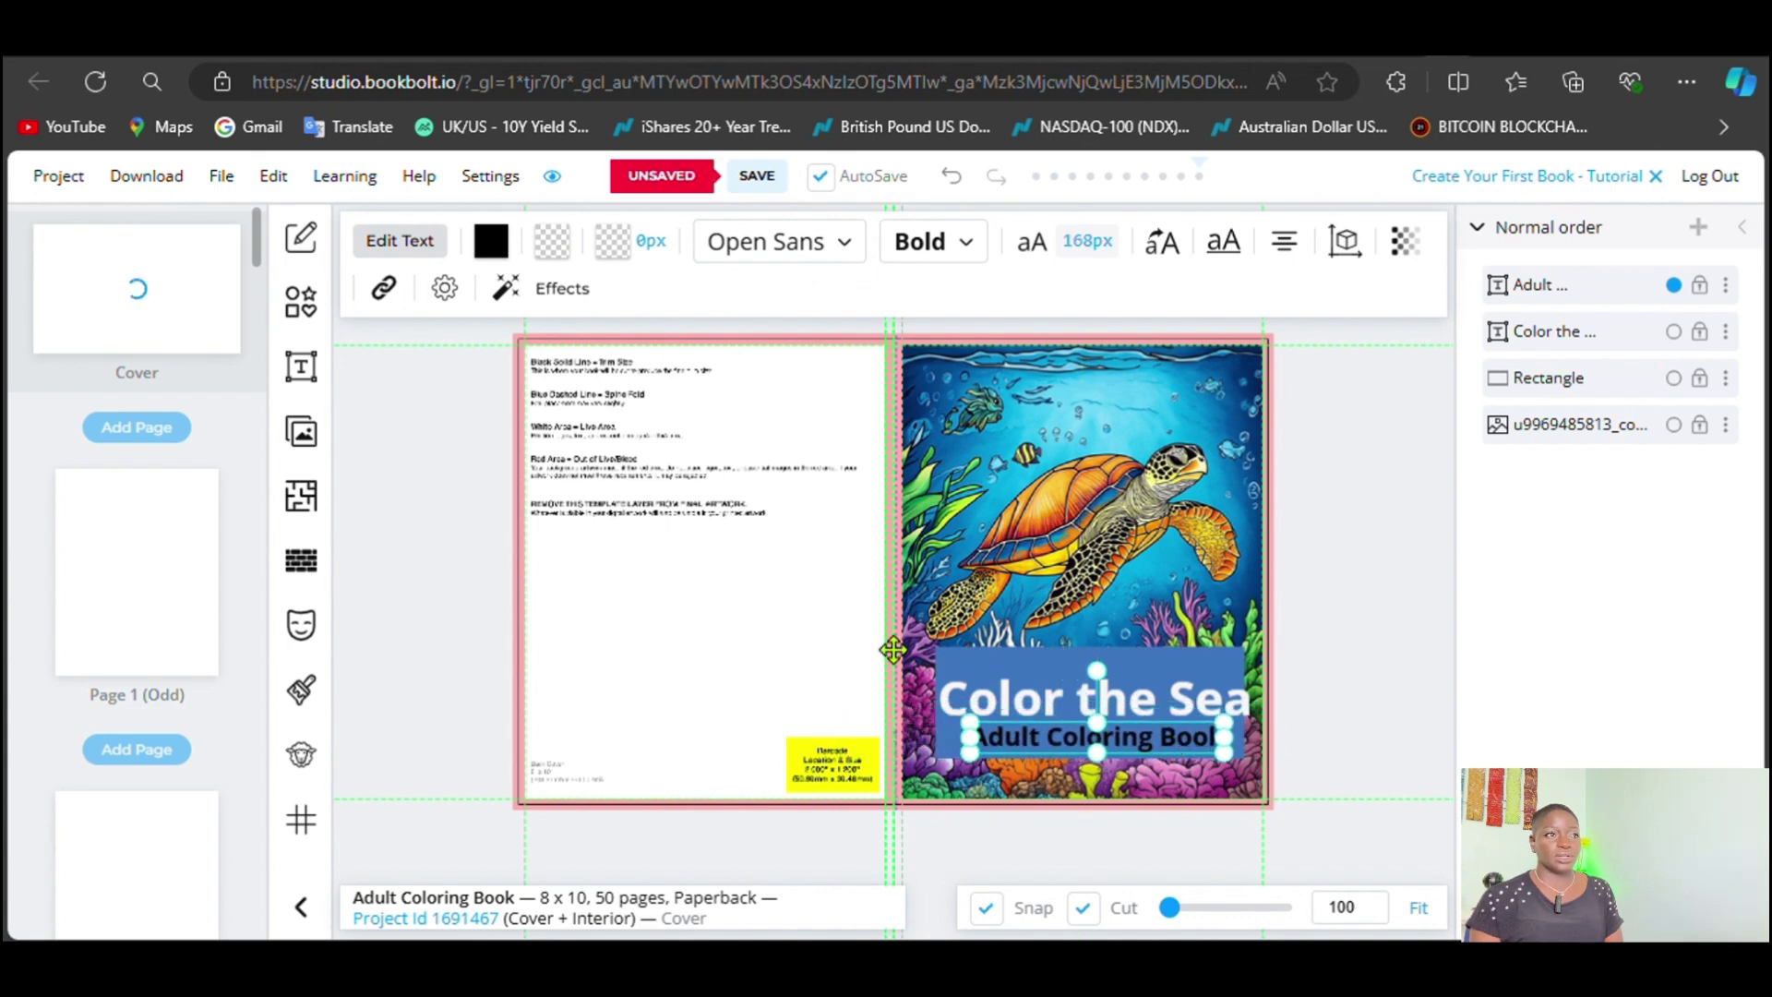
# Step: Set the "Adult Coloring Book" text color to near-white #F7F0F0
pyautogui.click(492, 243)
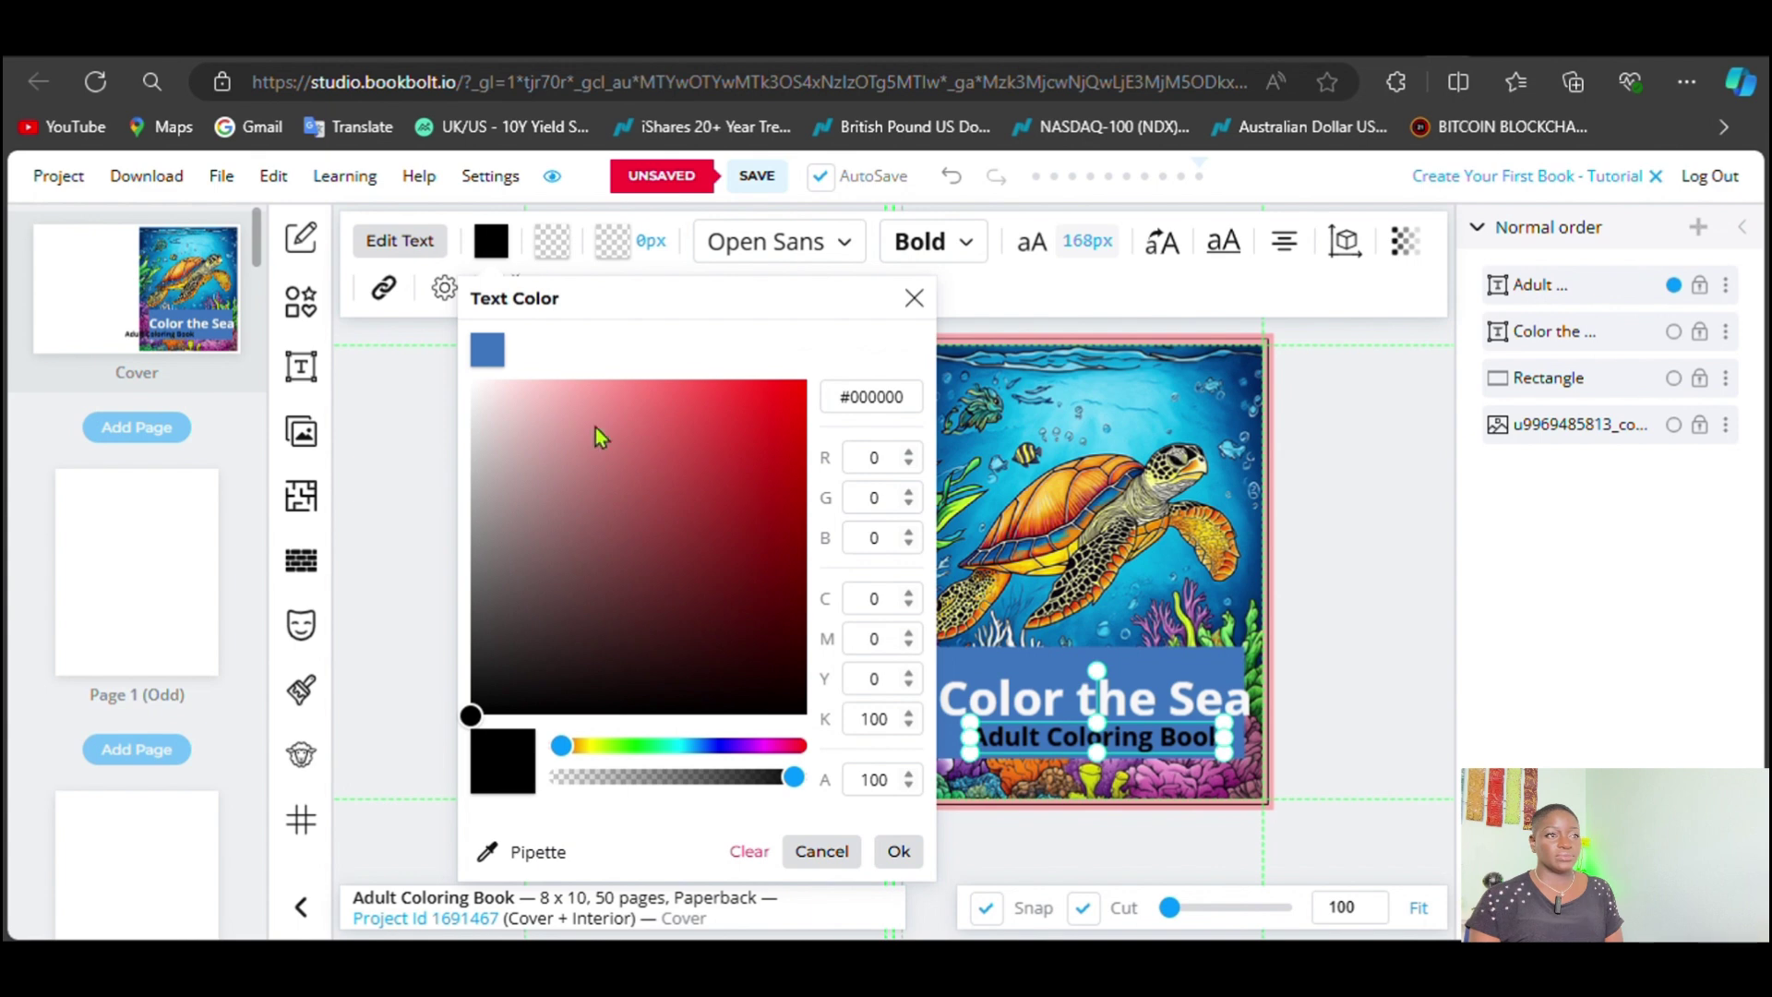
pyautogui.click(480, 393)
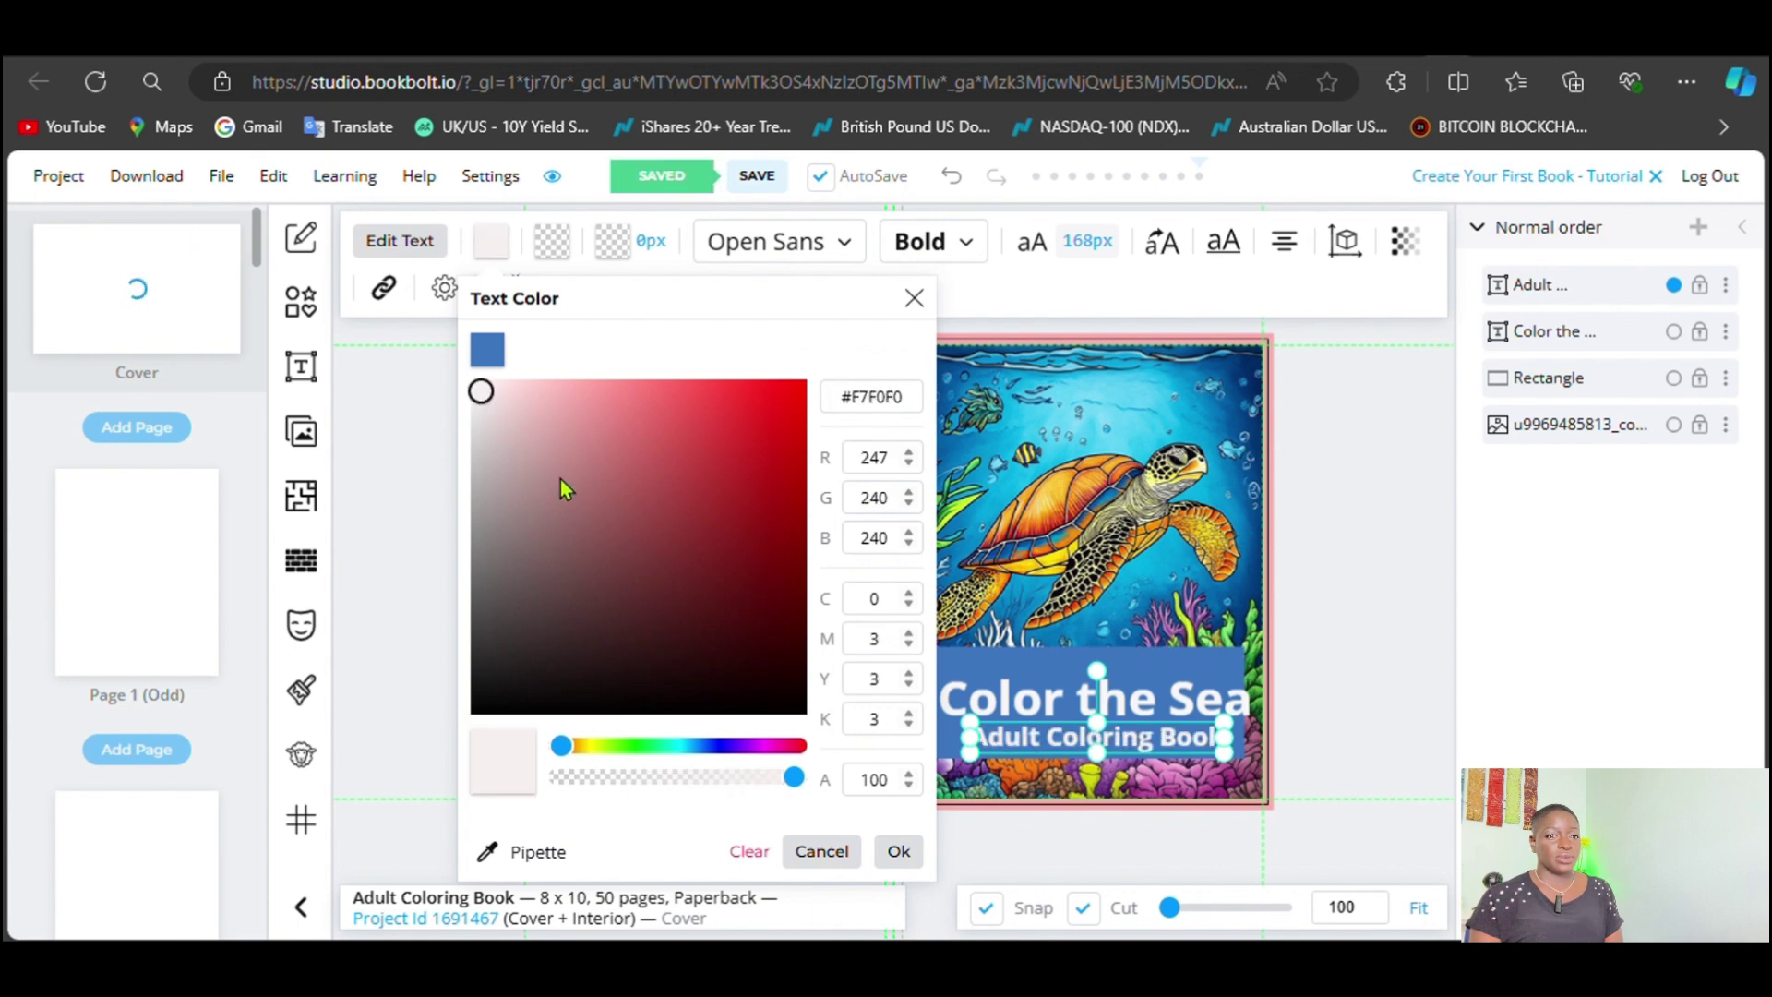
pyautogui.click(897, 851)
pyautogui.click(773, 641)
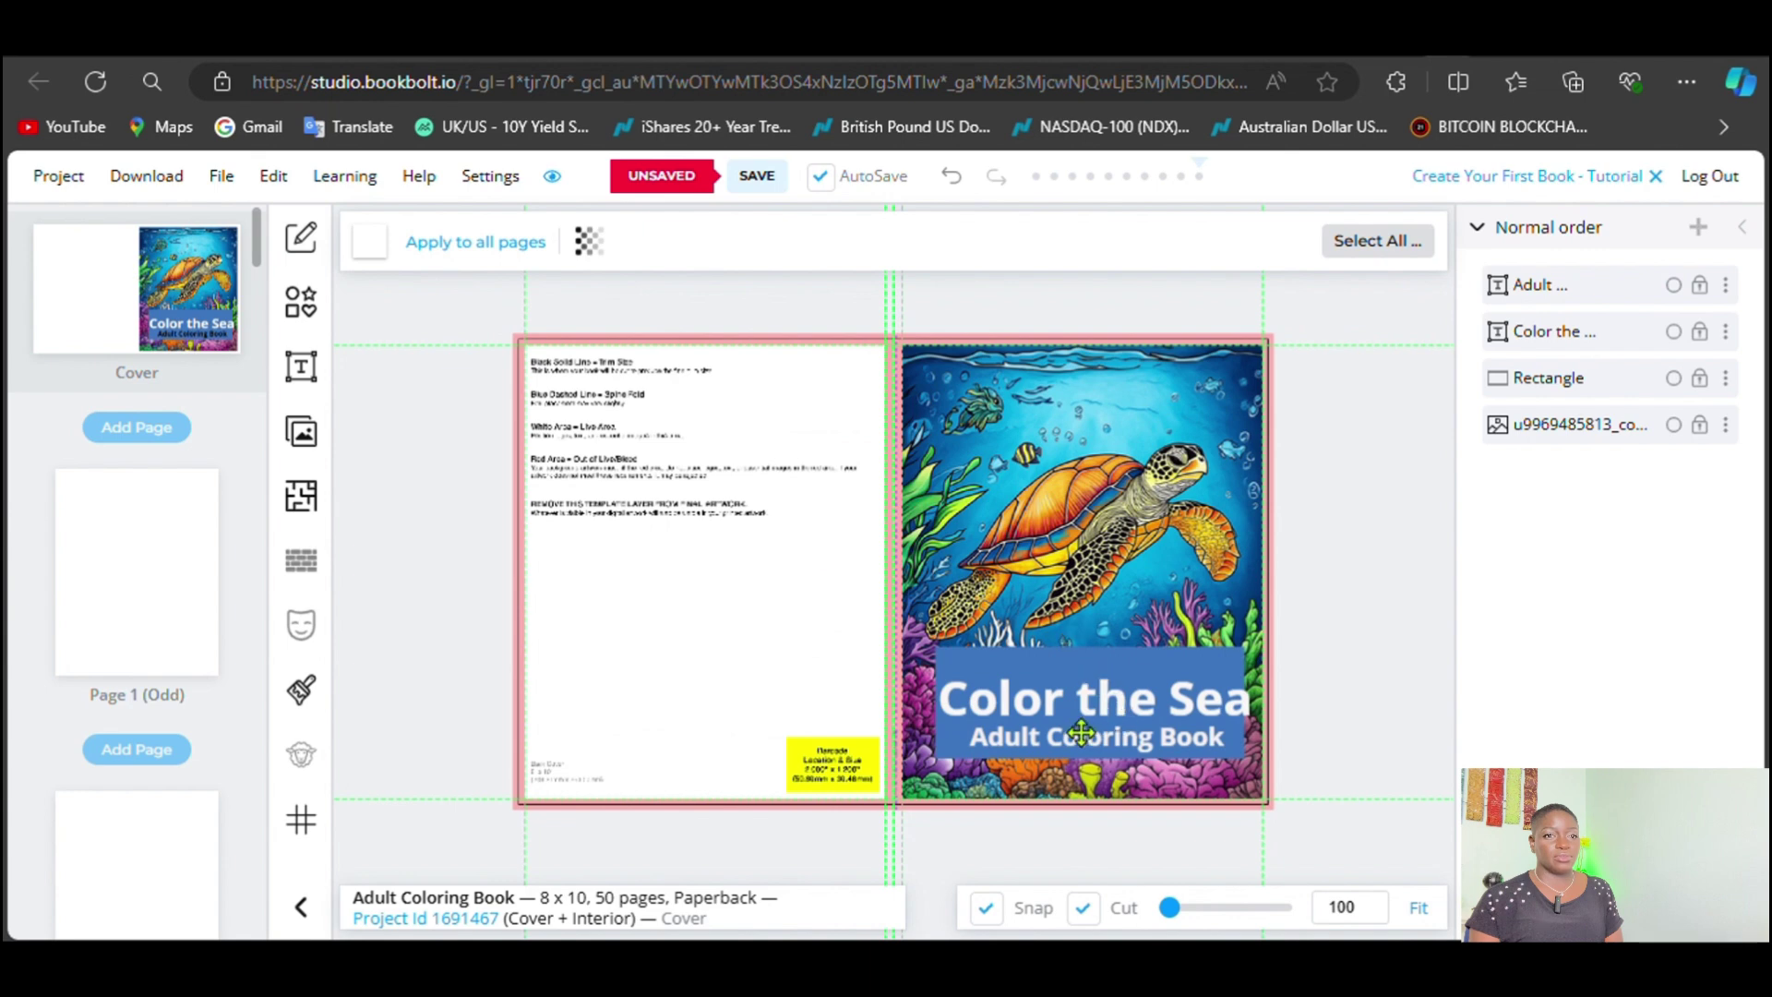
# Step: Extend the blue banner slightly further on both sides to leave a margin around the title text
pyautogui.click(975, 676)
pyautogui.moveTo(936, 707); pyautogui.dragTo(919, 707)
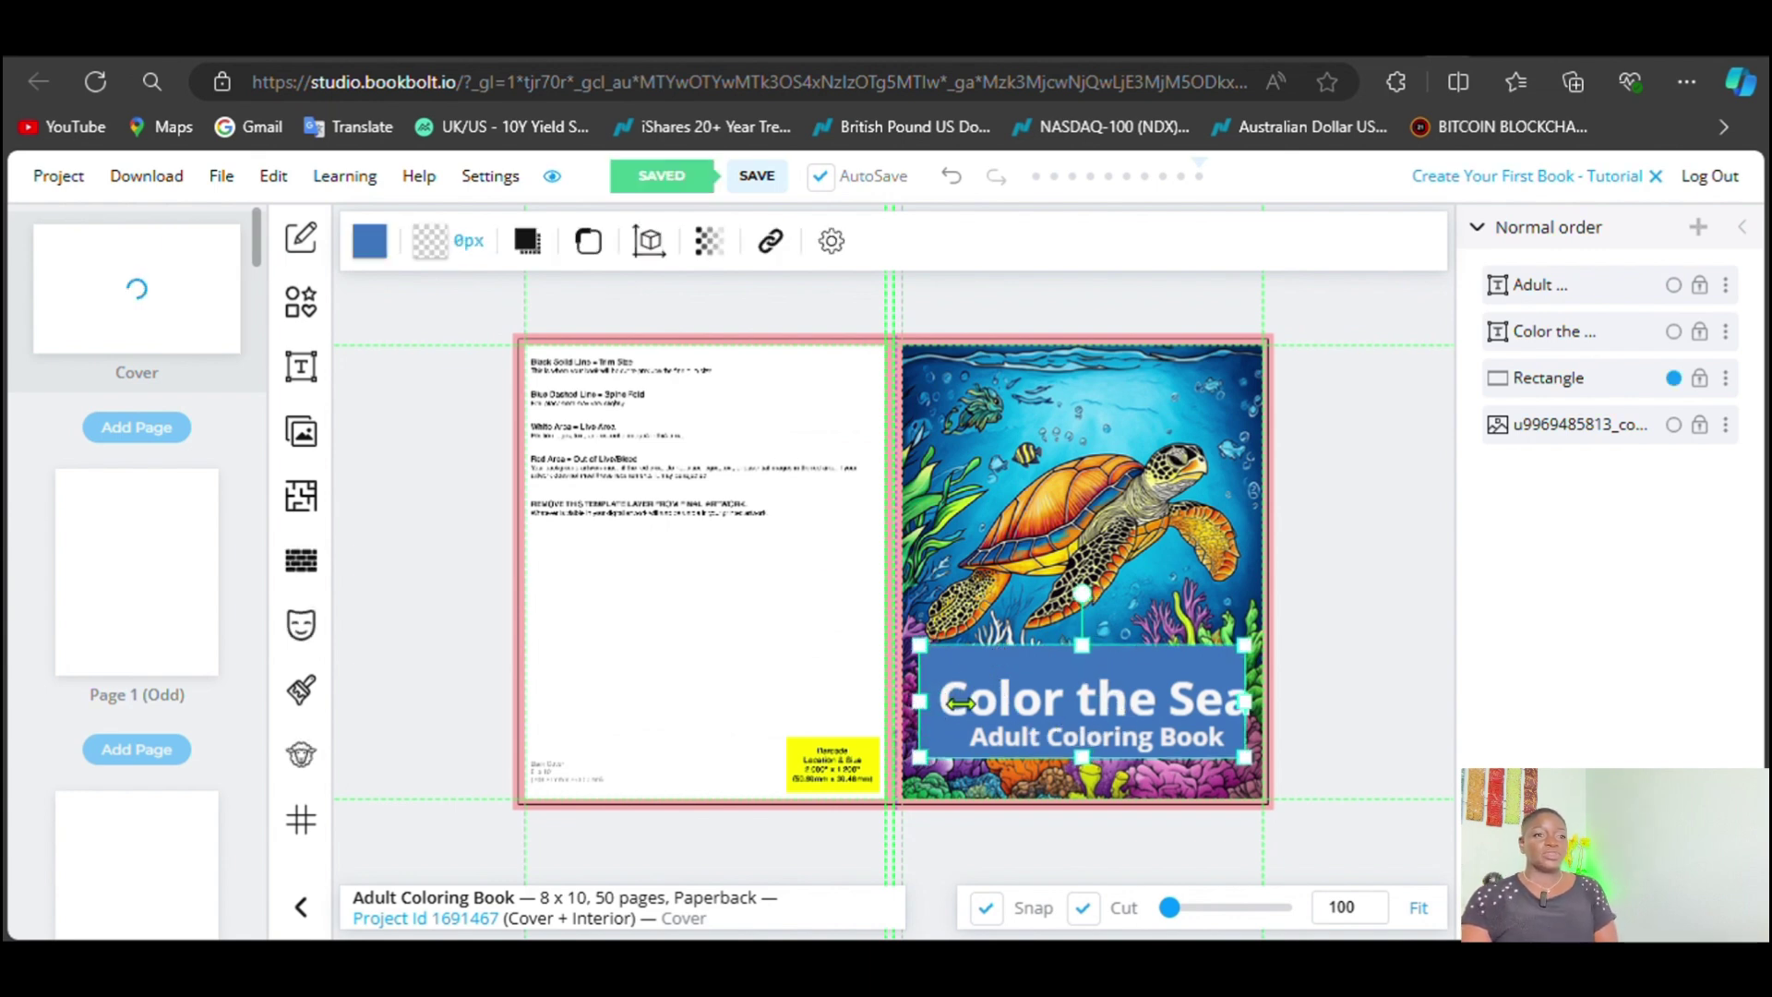
pyautogui.moveTo(1237, 703); pyautogui.dragTo(1250, 704)
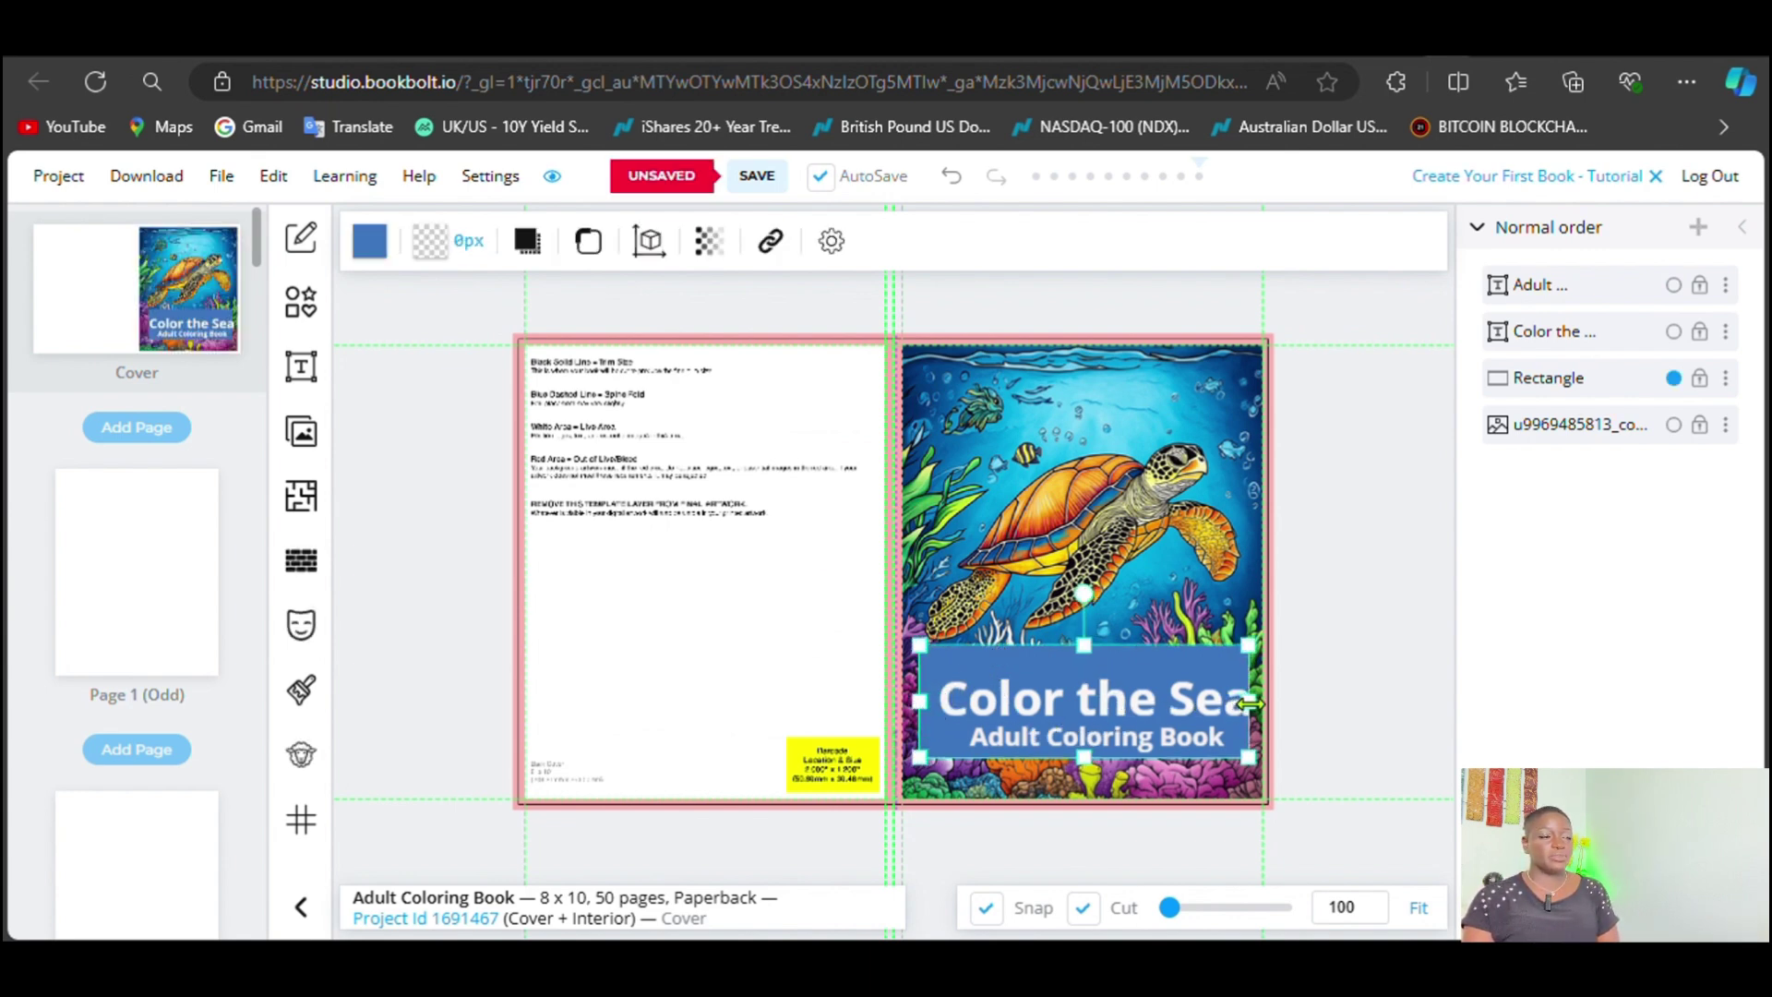
# Step: Move the title and the "Adult Coloring Book" subtitle slightly up and inward so both sit centered within the banner
pyautogui.click(1133, 703)
pyautogui.moveTo(1133, 703); pyautogui.dragTo(1118, 728)
pyautogui.click(1126, 736)
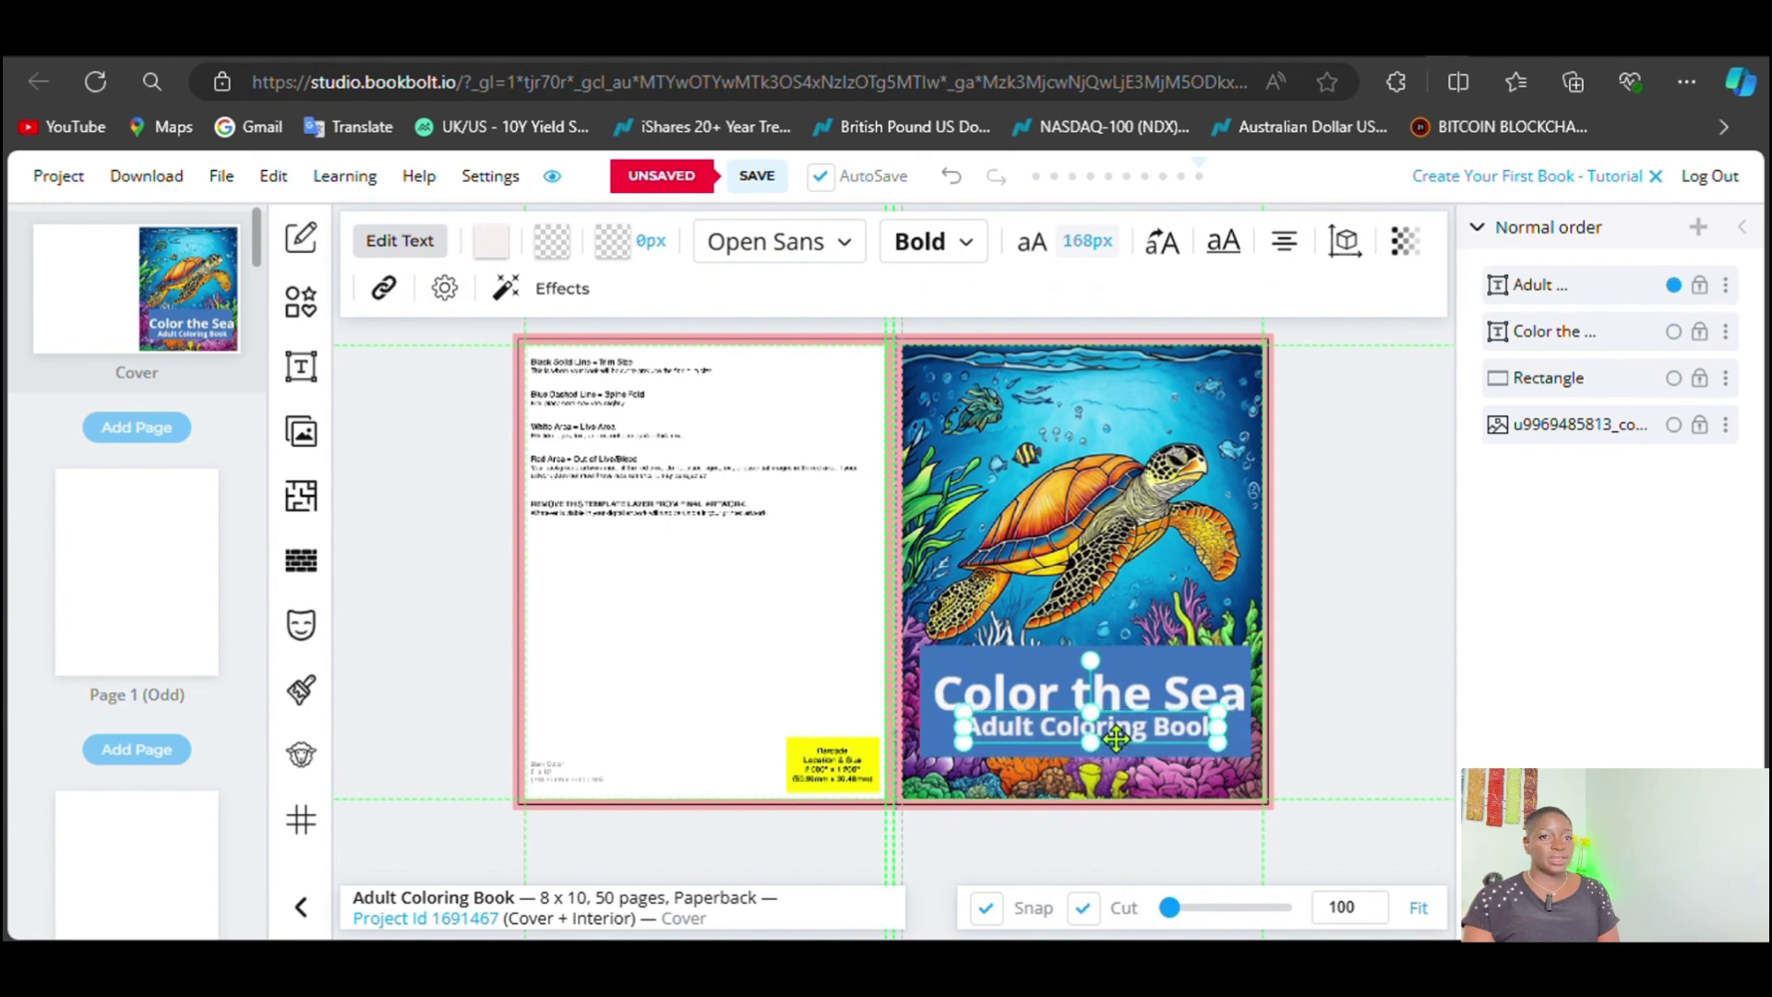
pyautogui.click(680, 618)
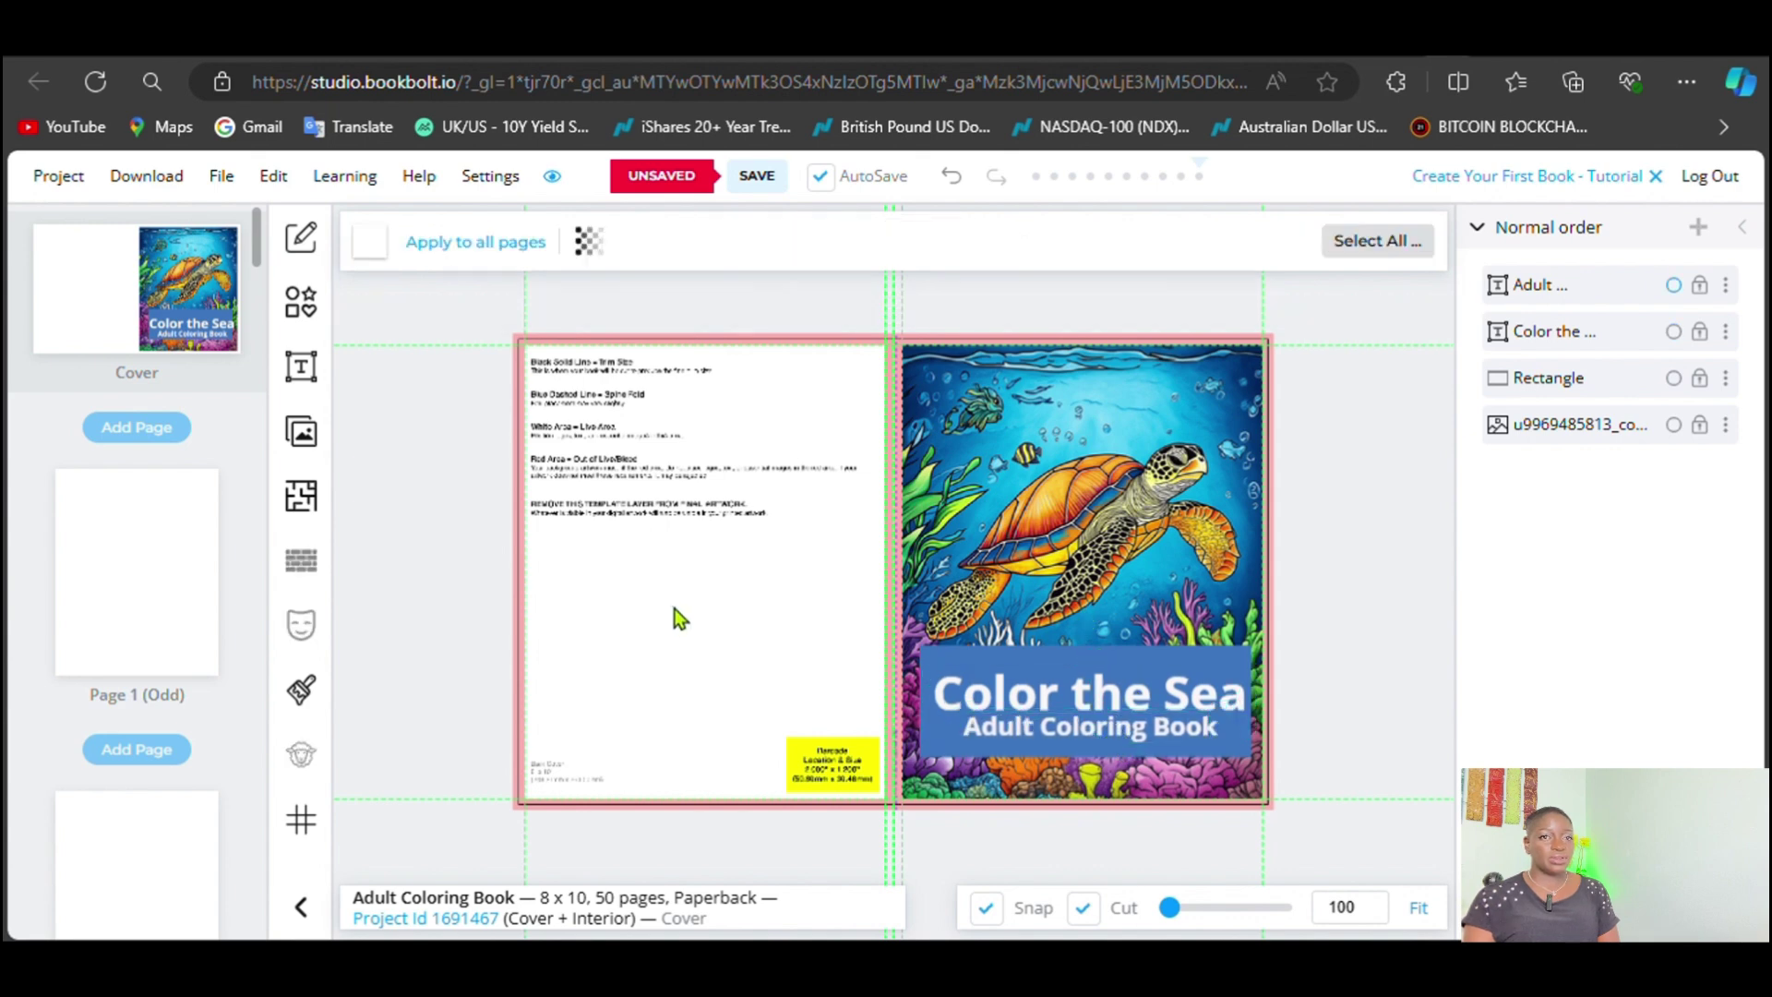
# Step: Add a rectangle to the cover and stretch it to fill the whole back cover up to the spine
pyautogui.click(314, 325)
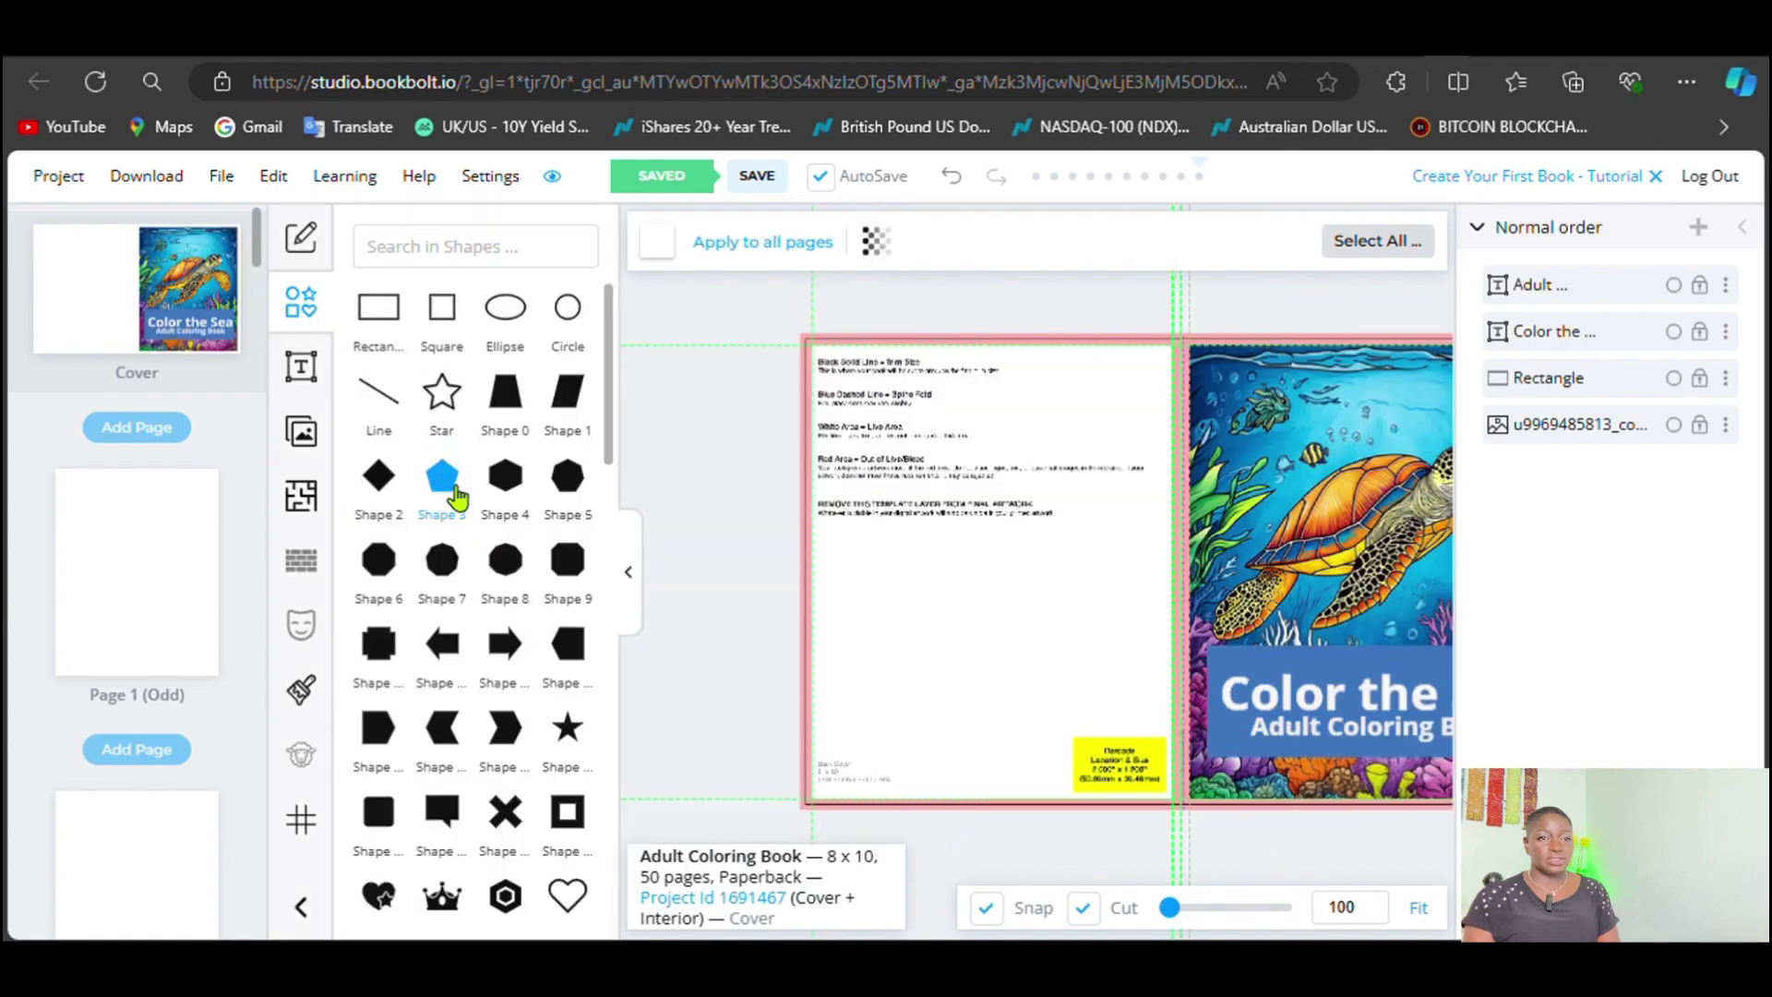
pyautogui.click(380, 307)
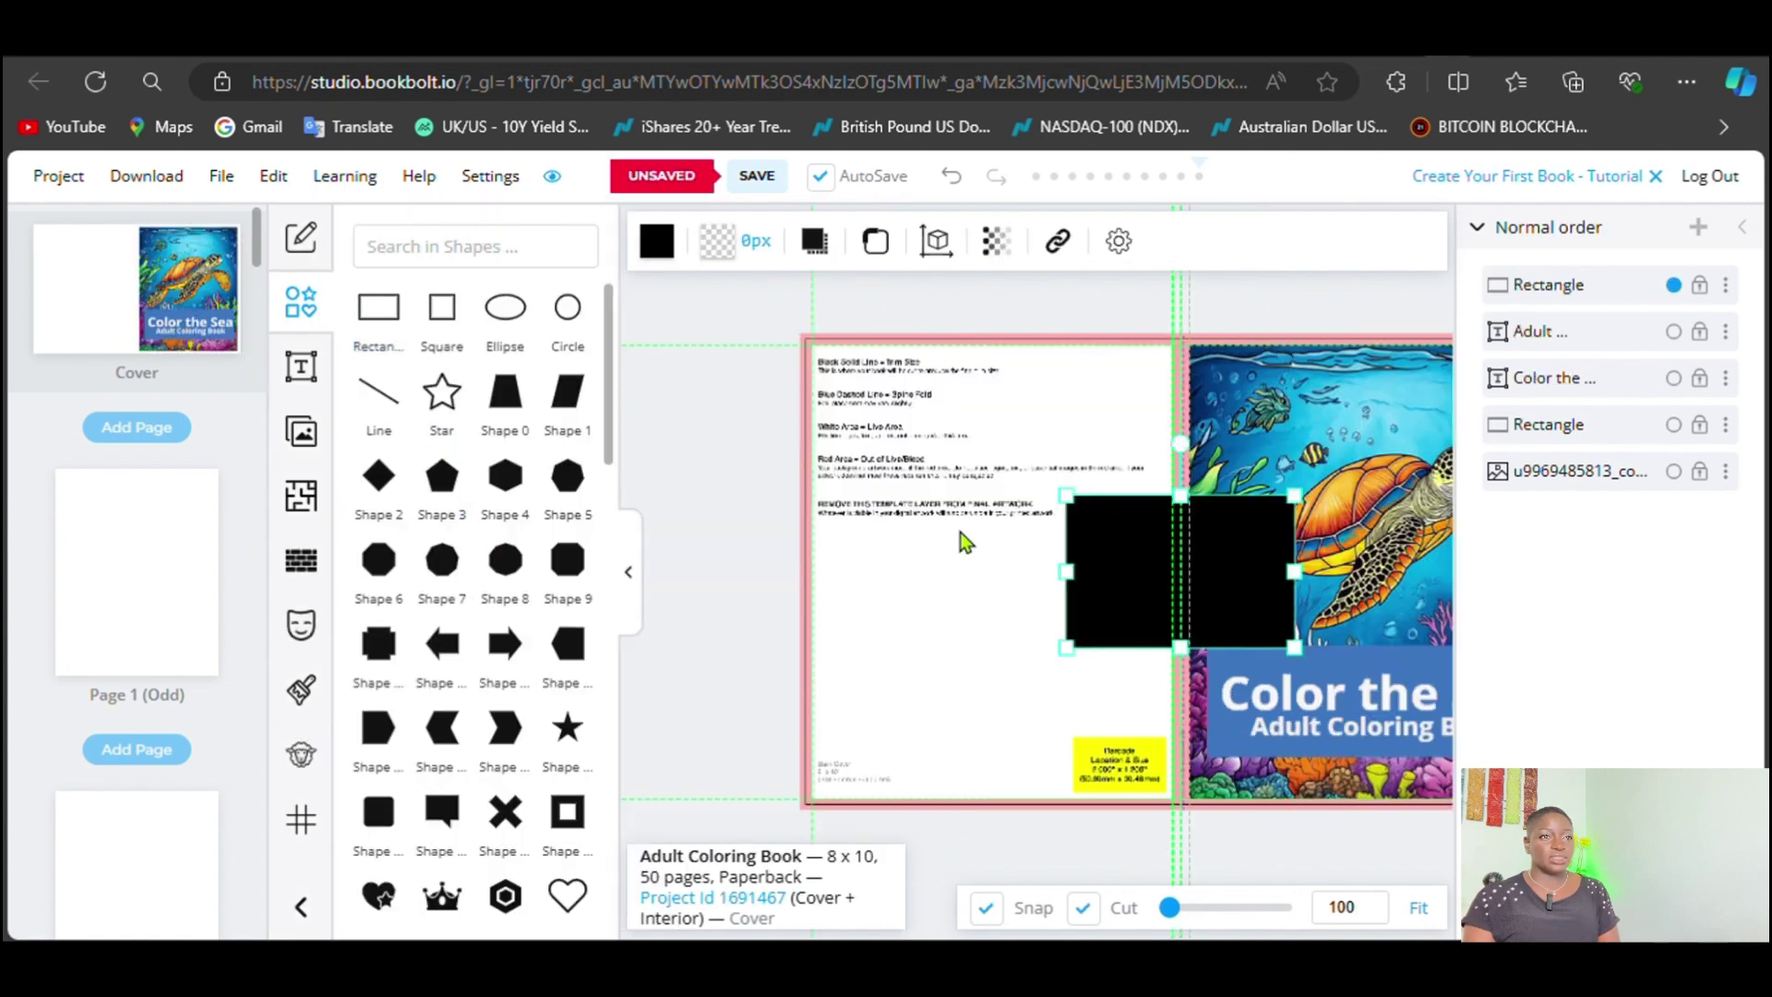
pyautogui.click(956, 561)
pyautogui.moveTo(1095, 574); pyautogui.dragTo(933, 510)
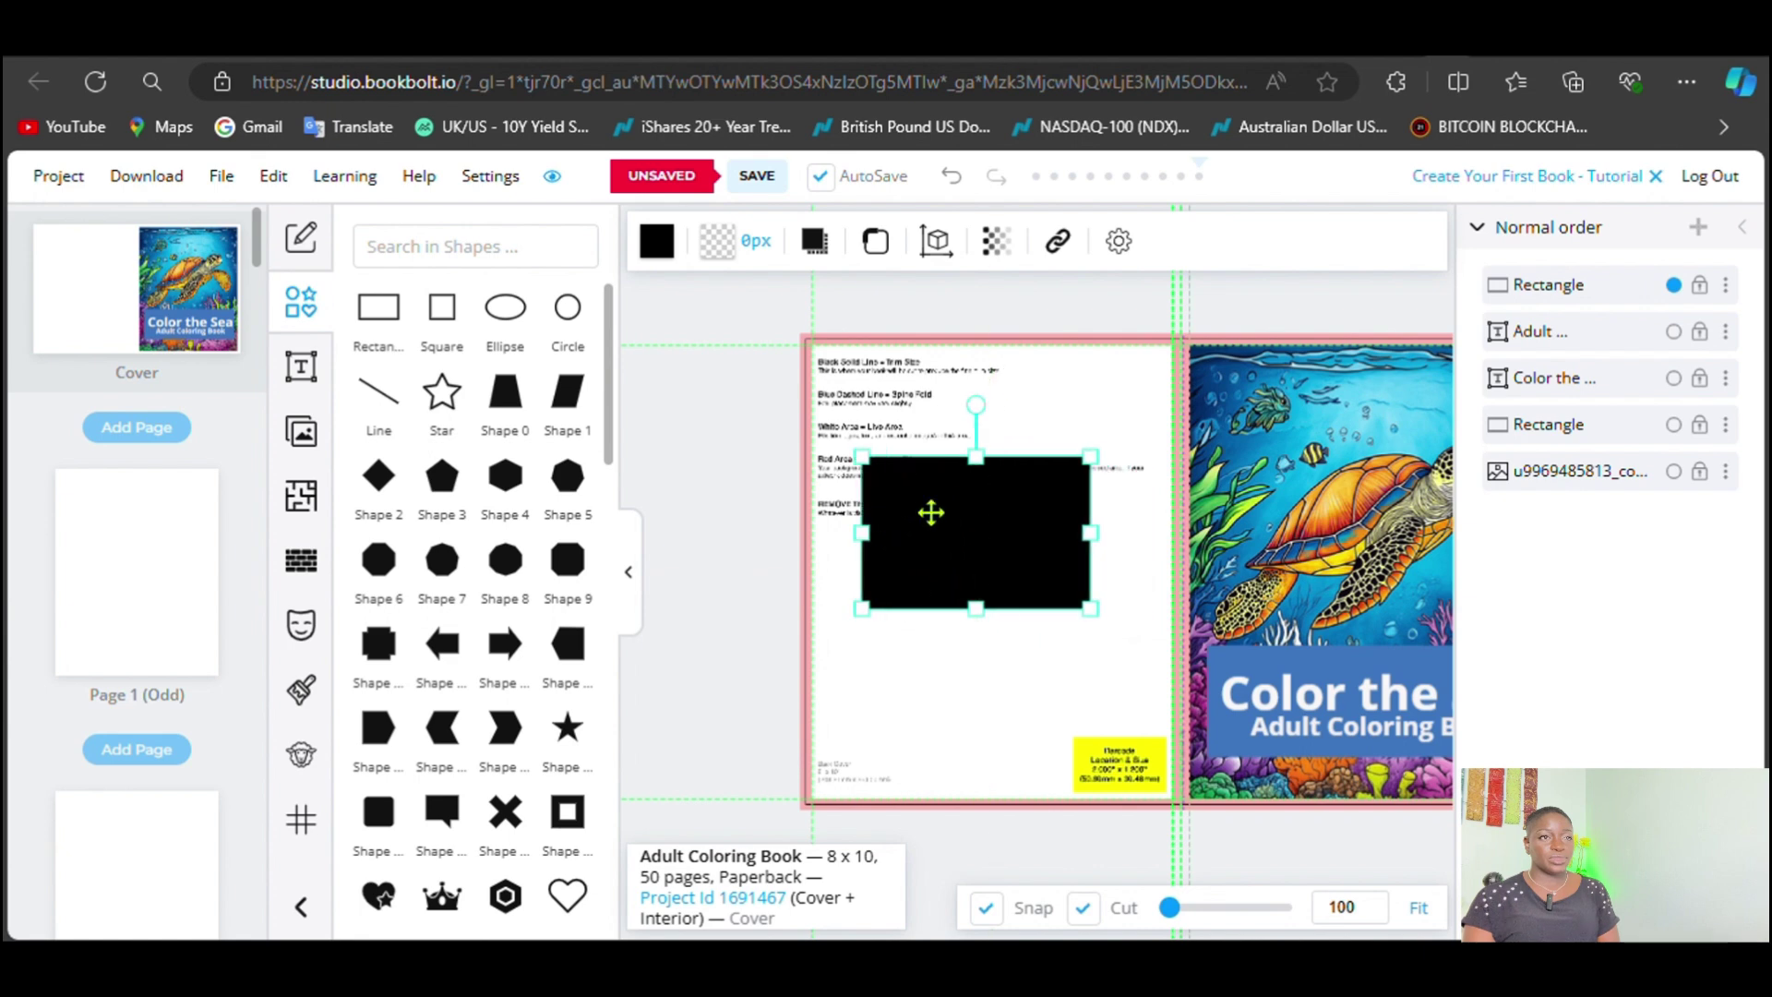
pyautogui.moveTo(977, 446); pyautogui.dragTo(977, 345)
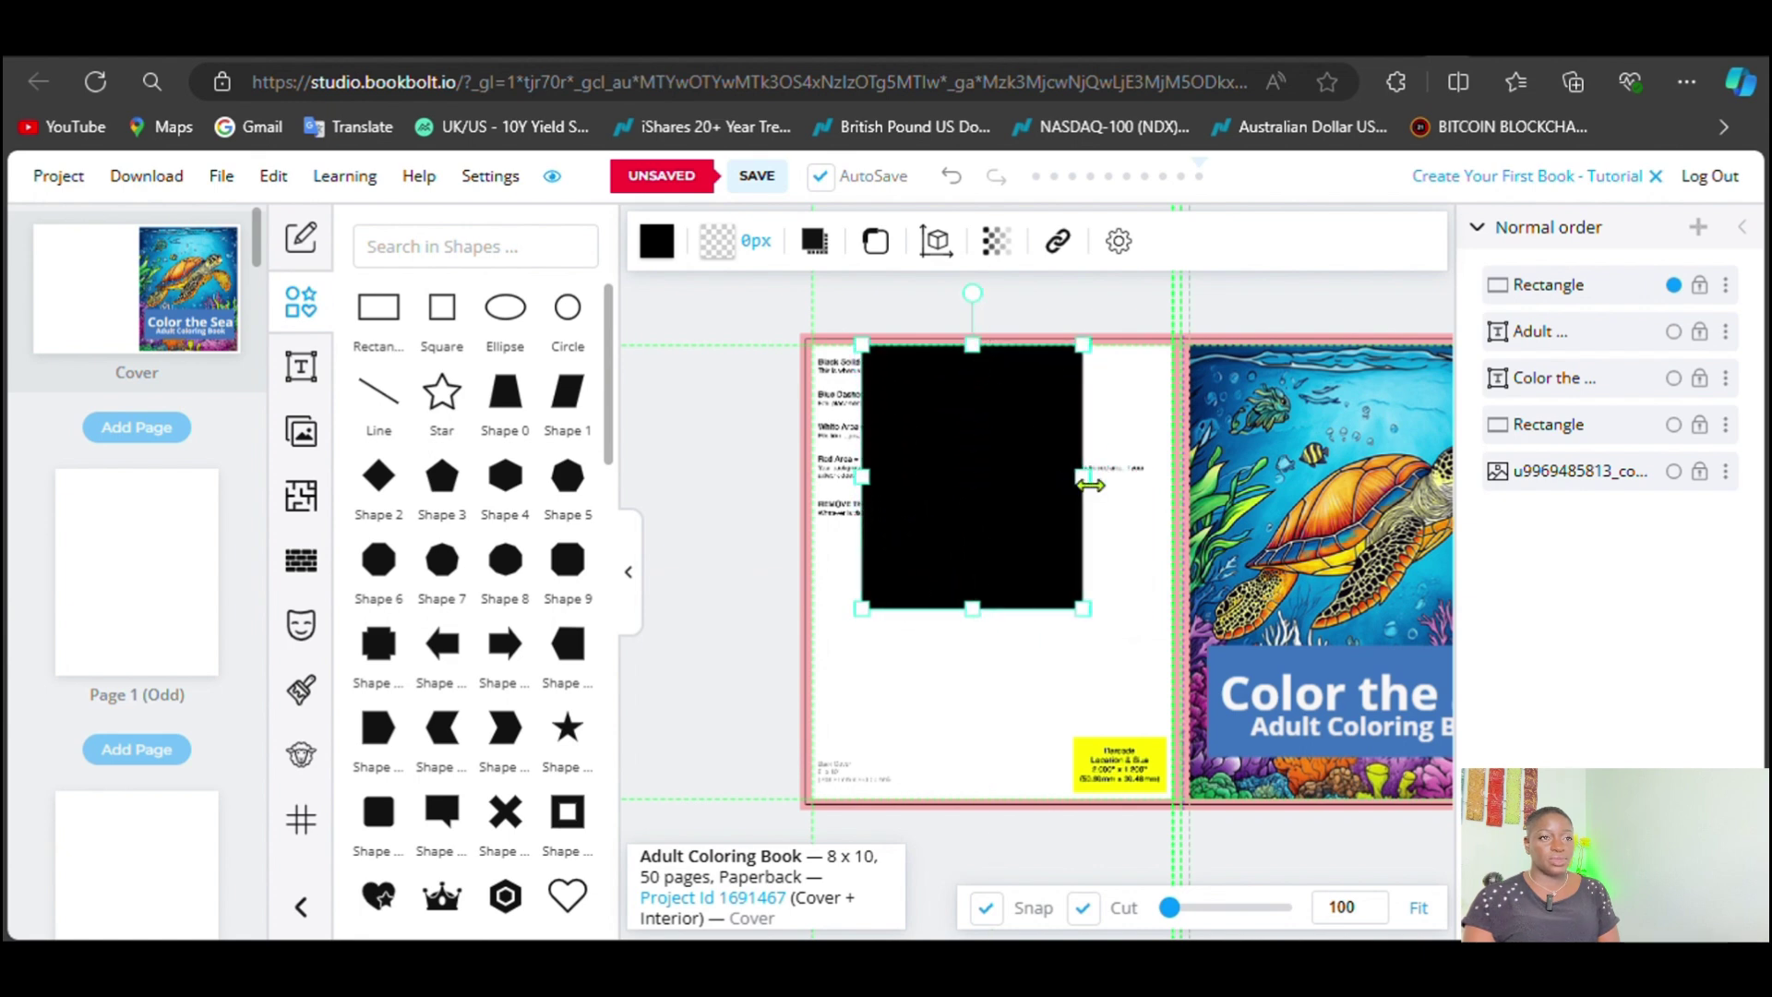
pyautogui.moveTo(1088, 479); pyautogui.dragTo(1180, 479)
pyautogui.moveTo(854, 480); pyautogui.dragTo(811, 479)
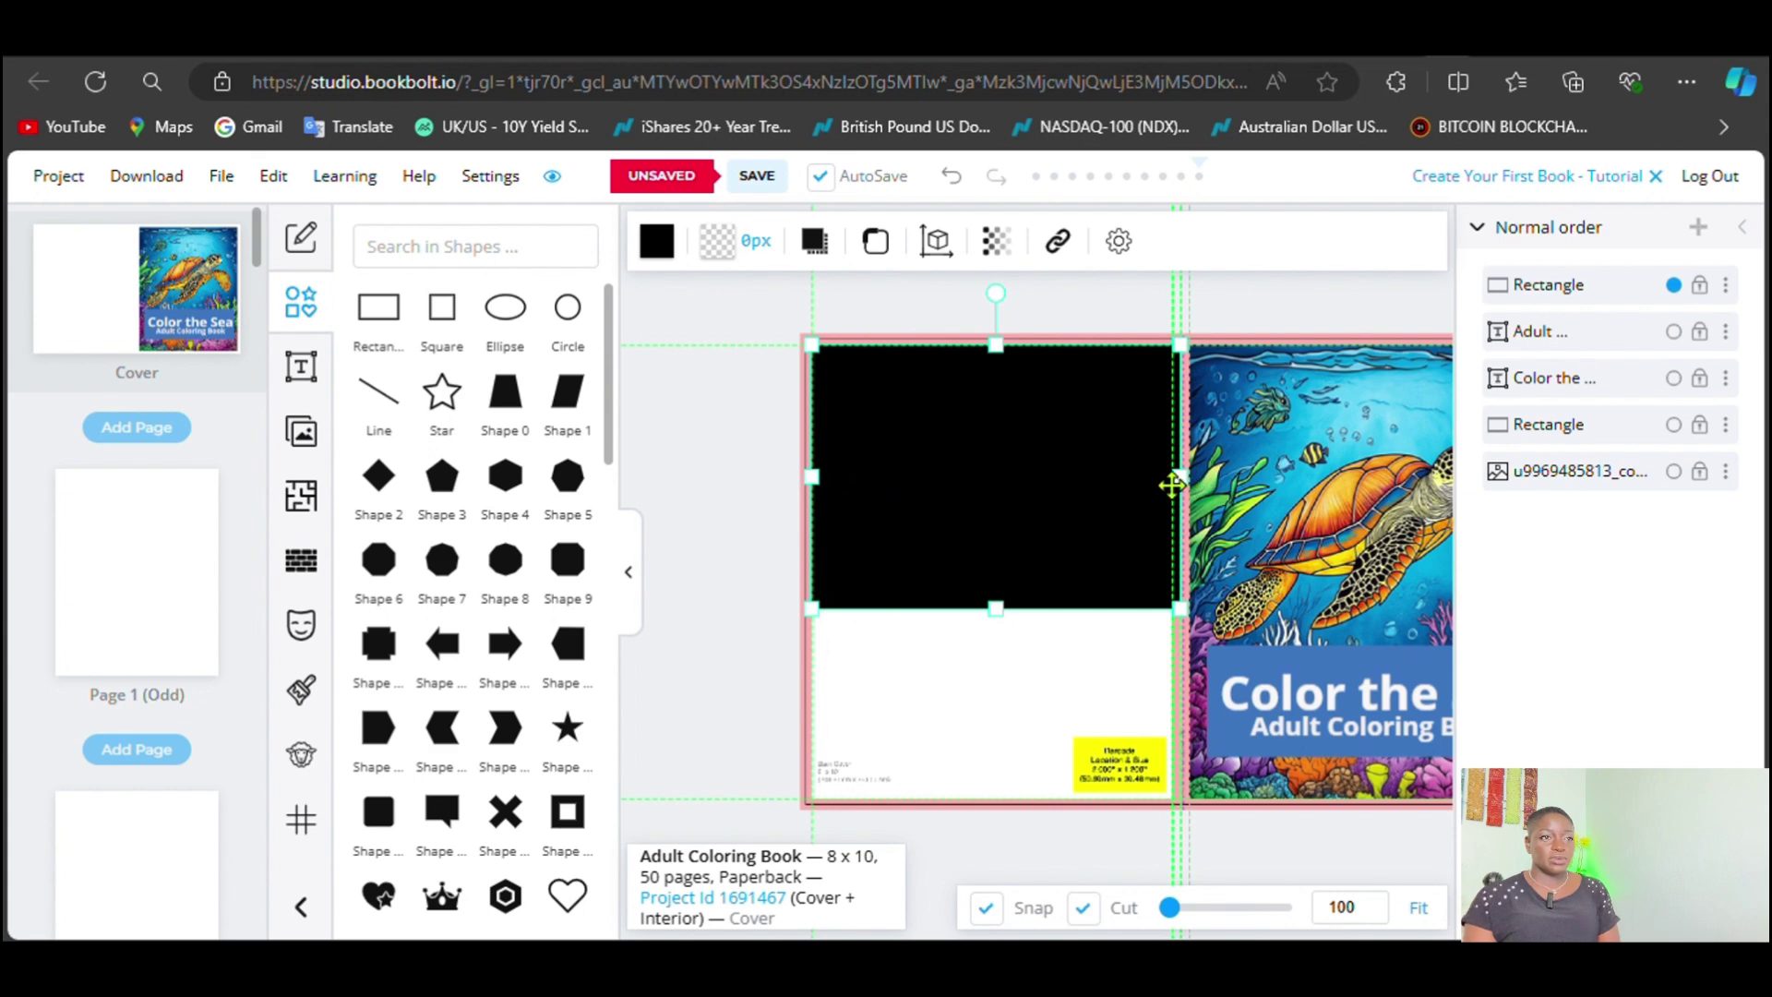
pyautogui.moveTo(1170, 484); pyautogui.dragTo(1166, 479)
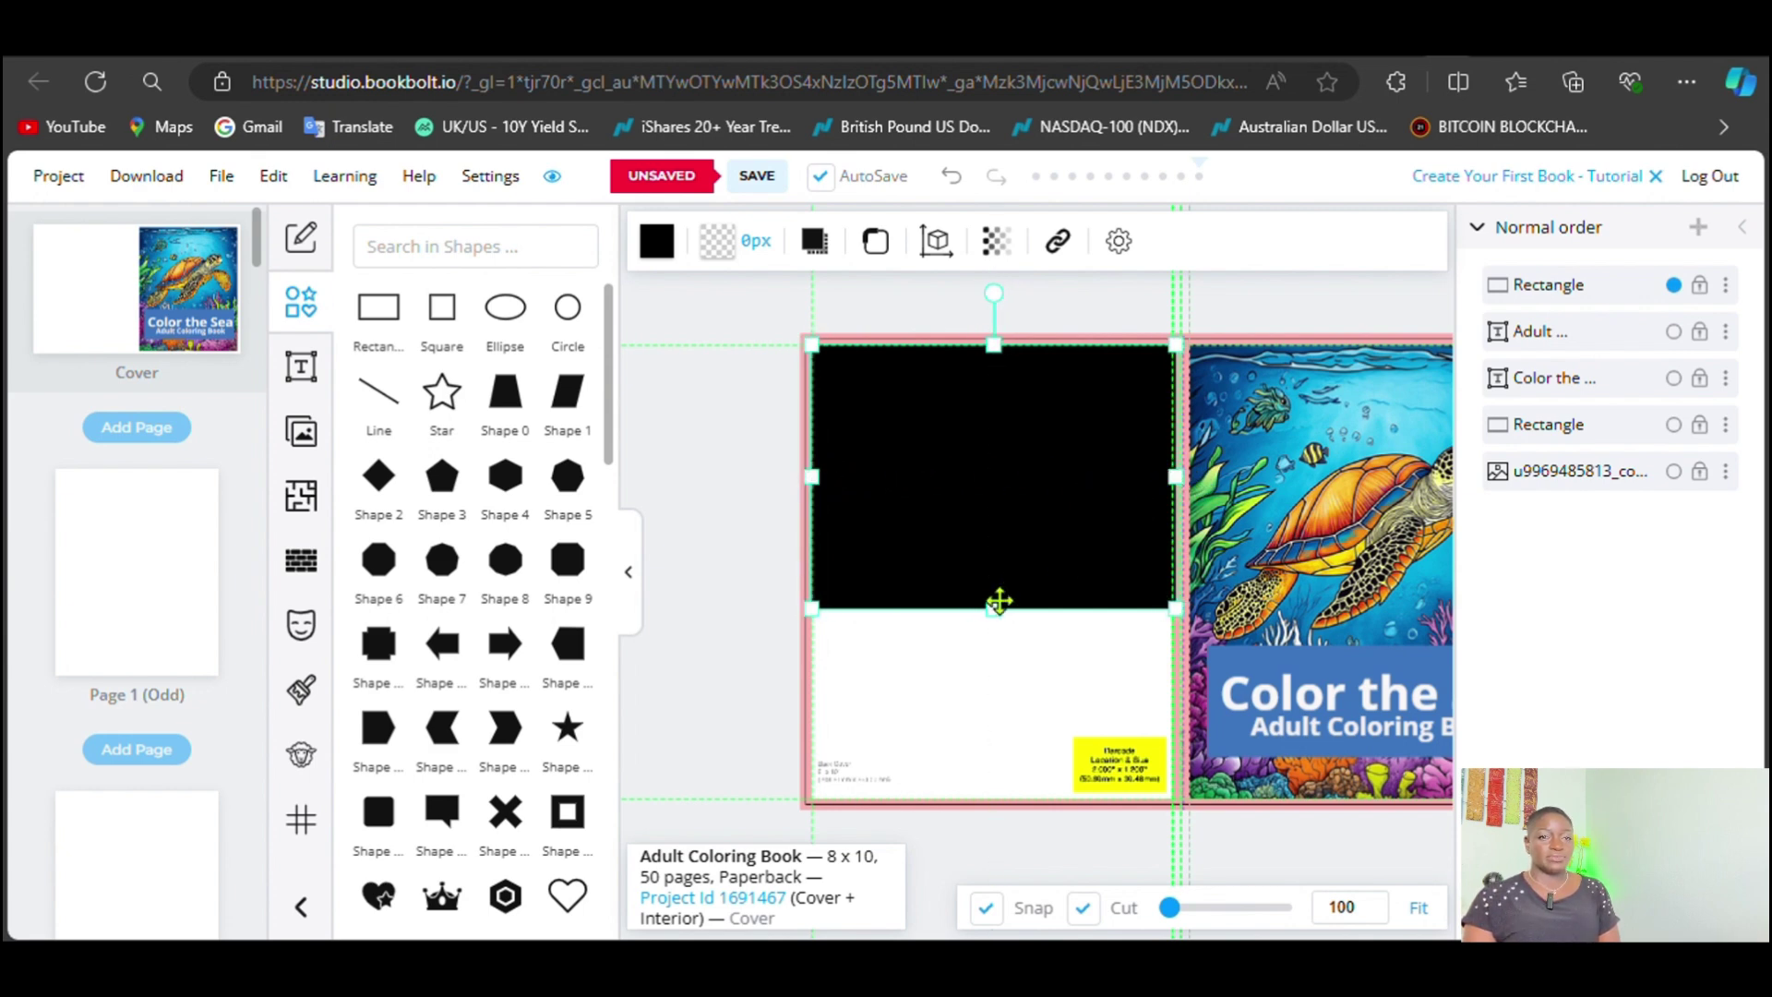
pyautogui.moveTo(1000, 602); pyautogui.dragTo(993, 799)
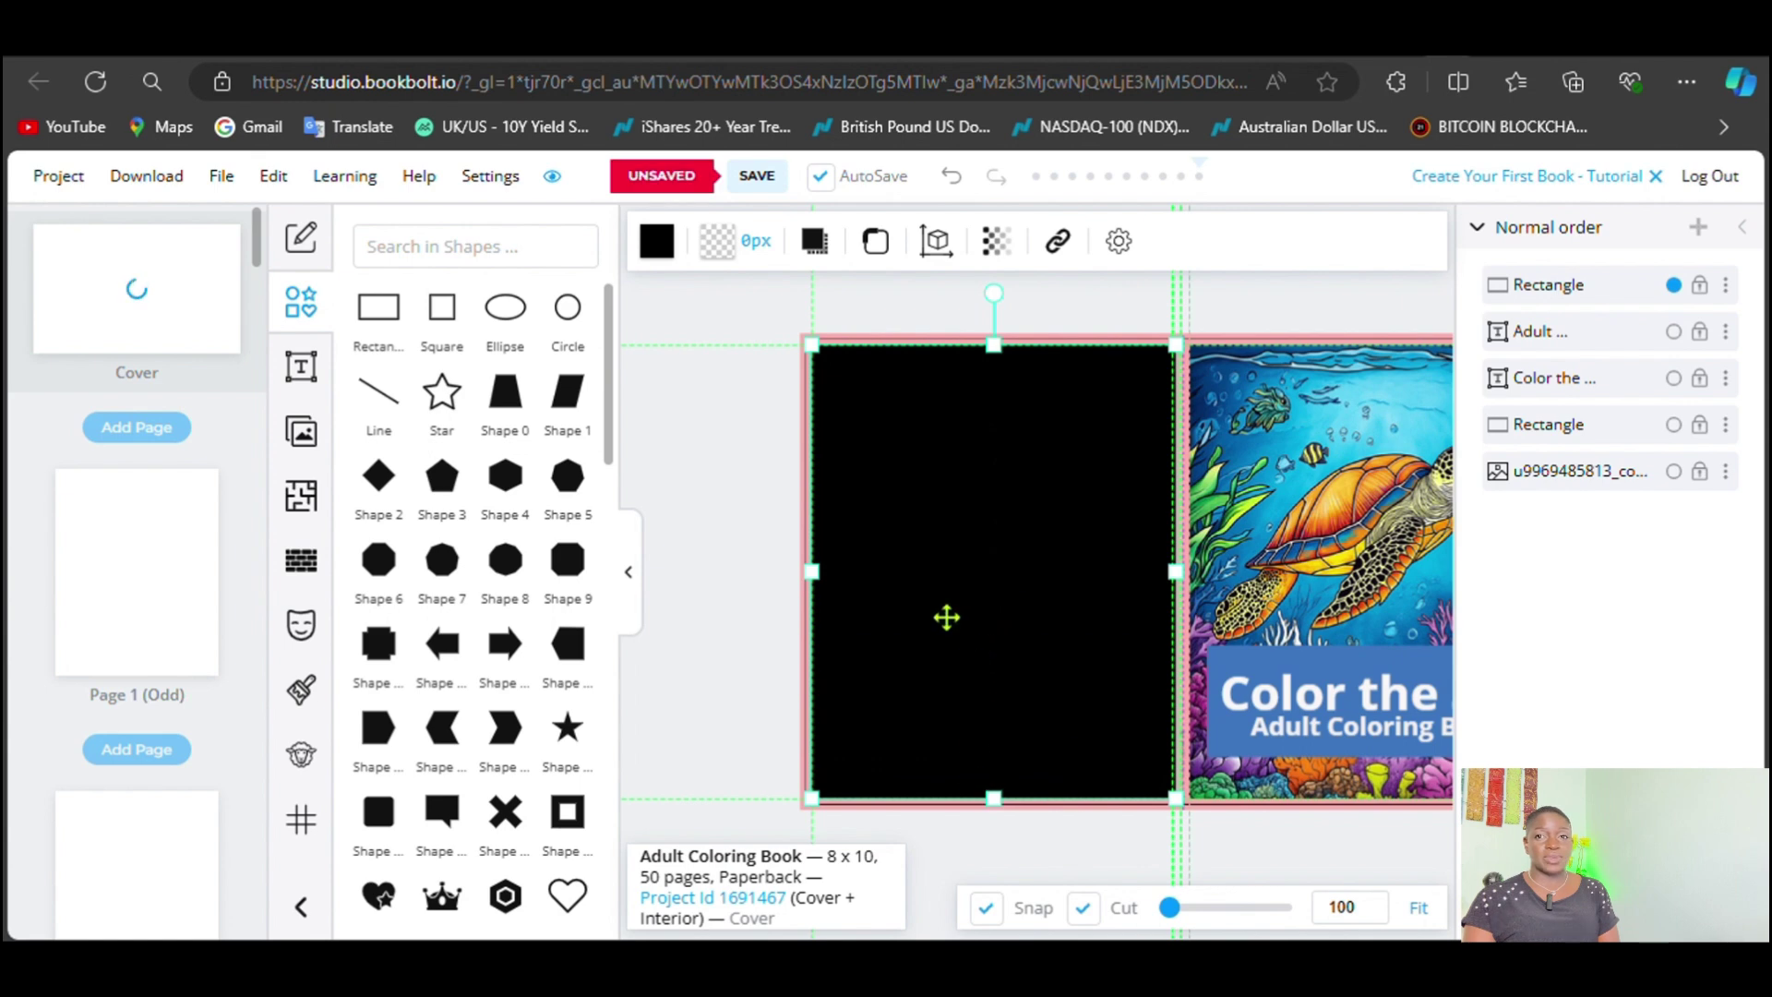
# Step: Fill the back cover rectangle with the same blue used for the title banner
pyautogui.click(658, 240)
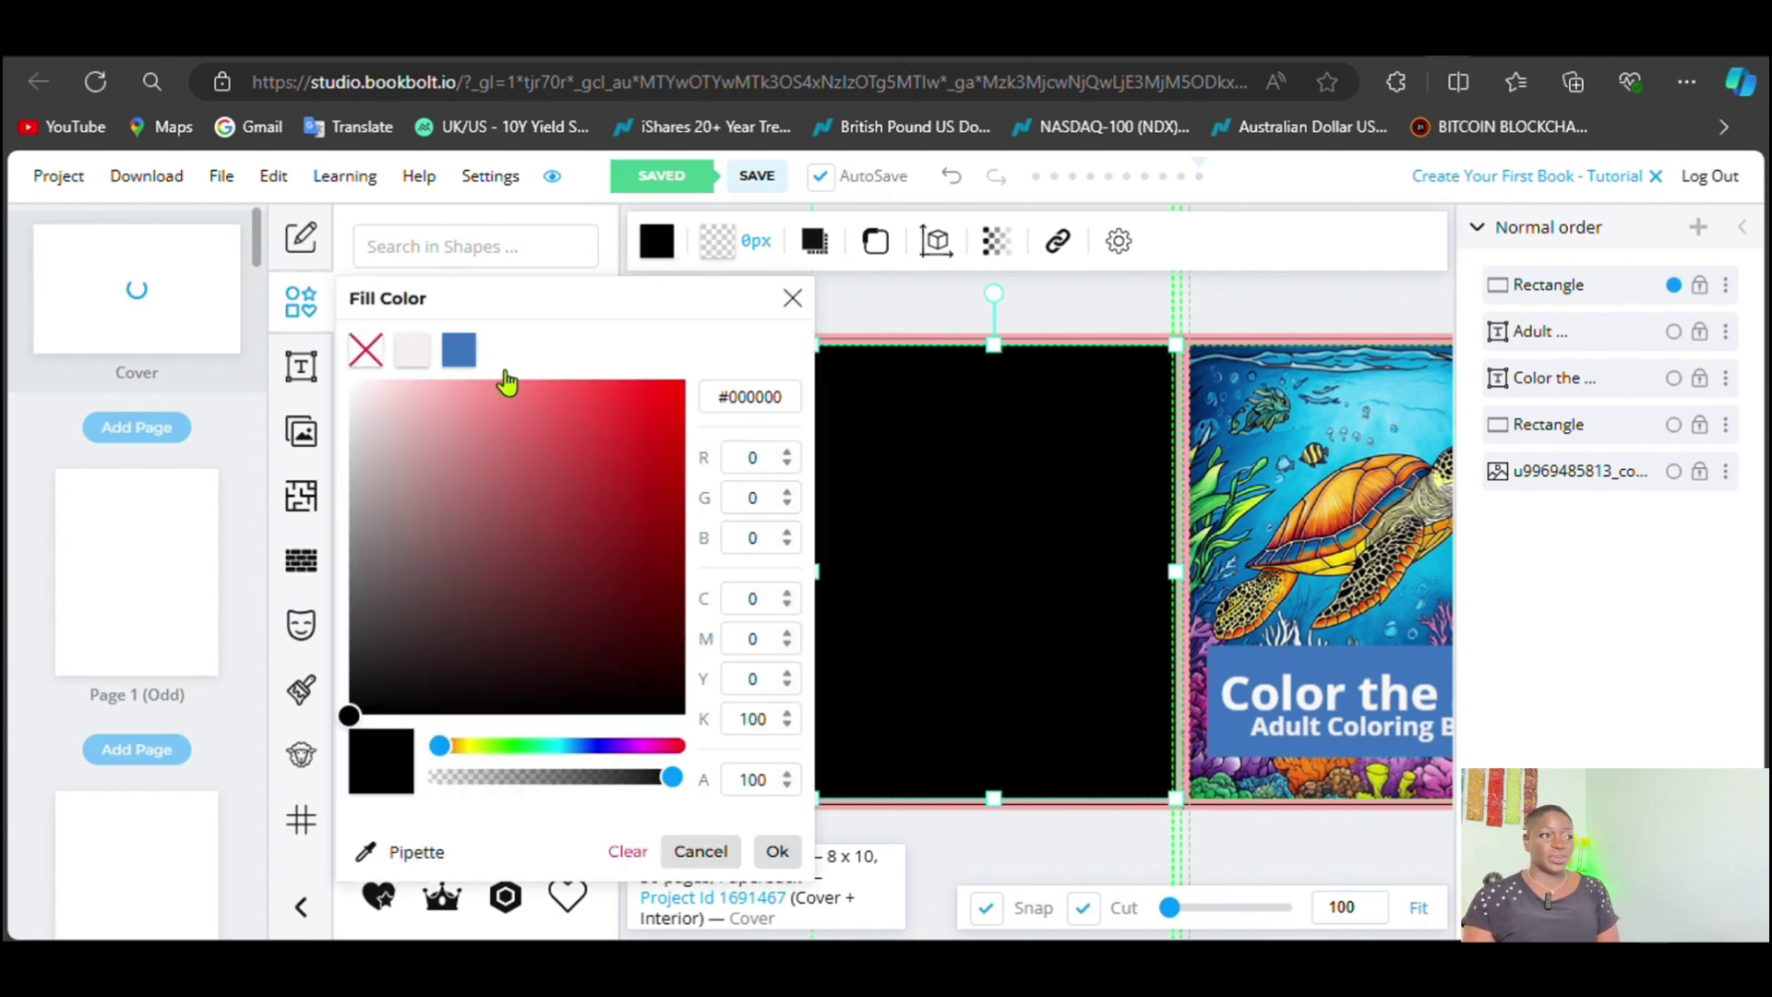
pyautogui.click(1236, 296)
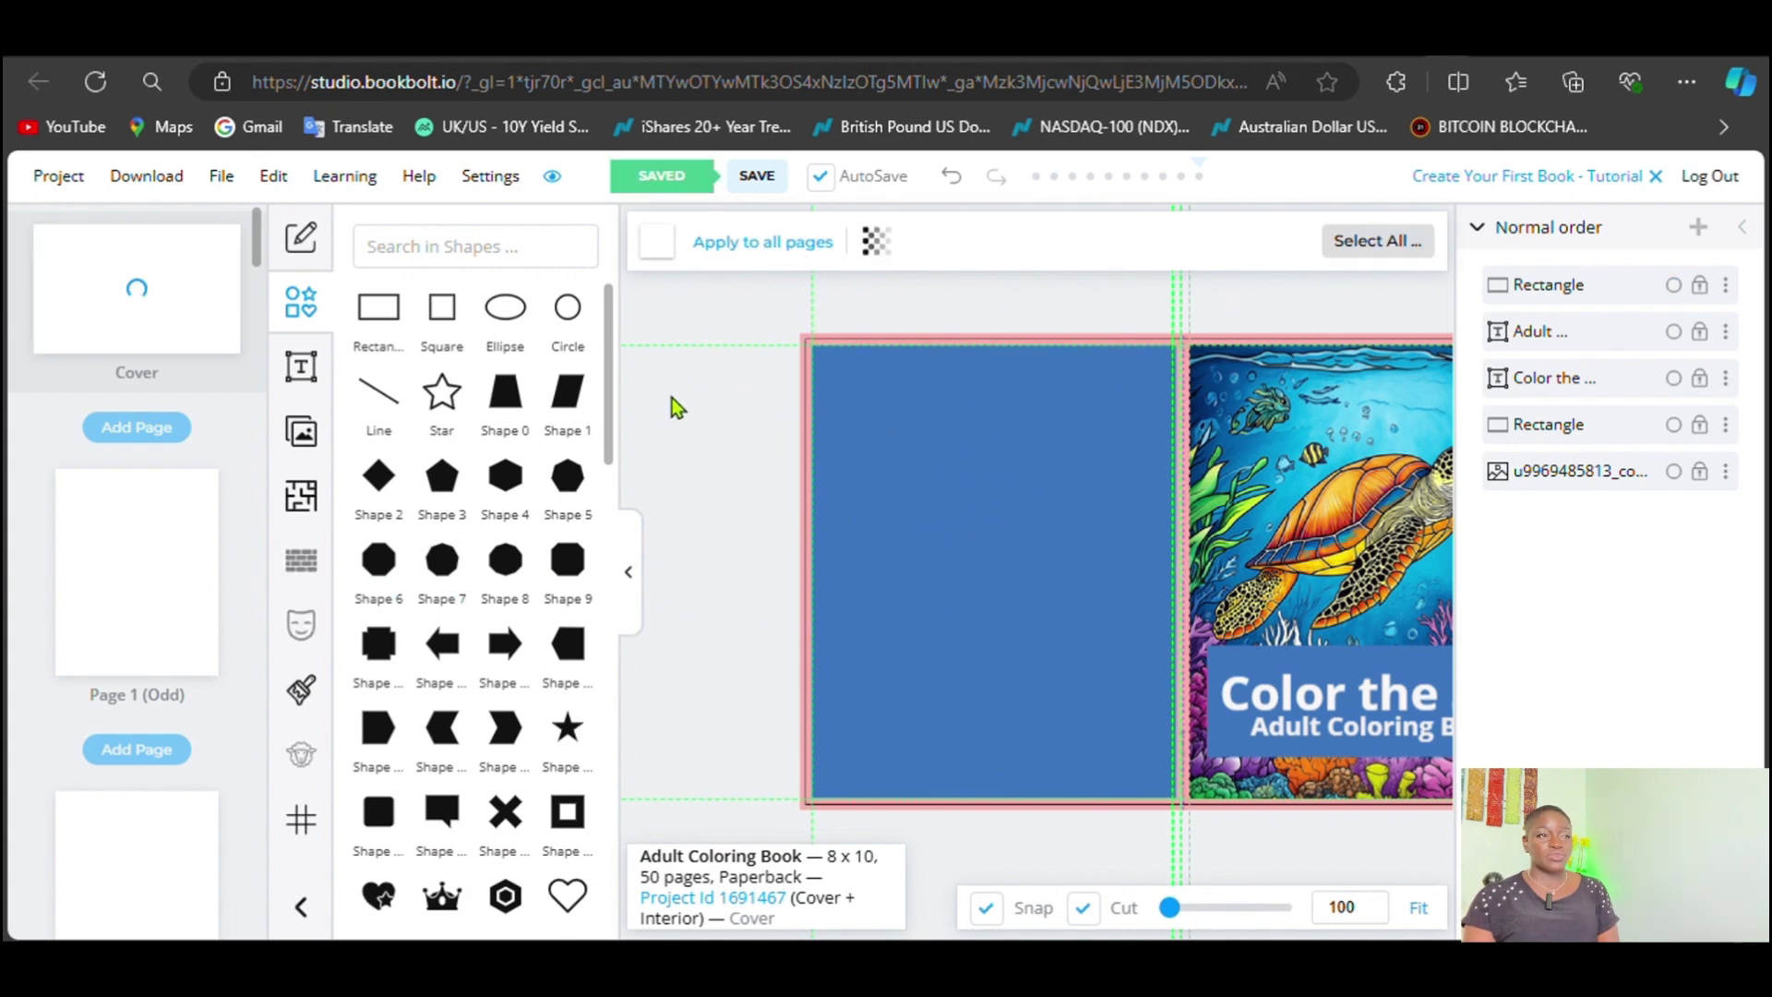
pyautogui.click(624, 558)
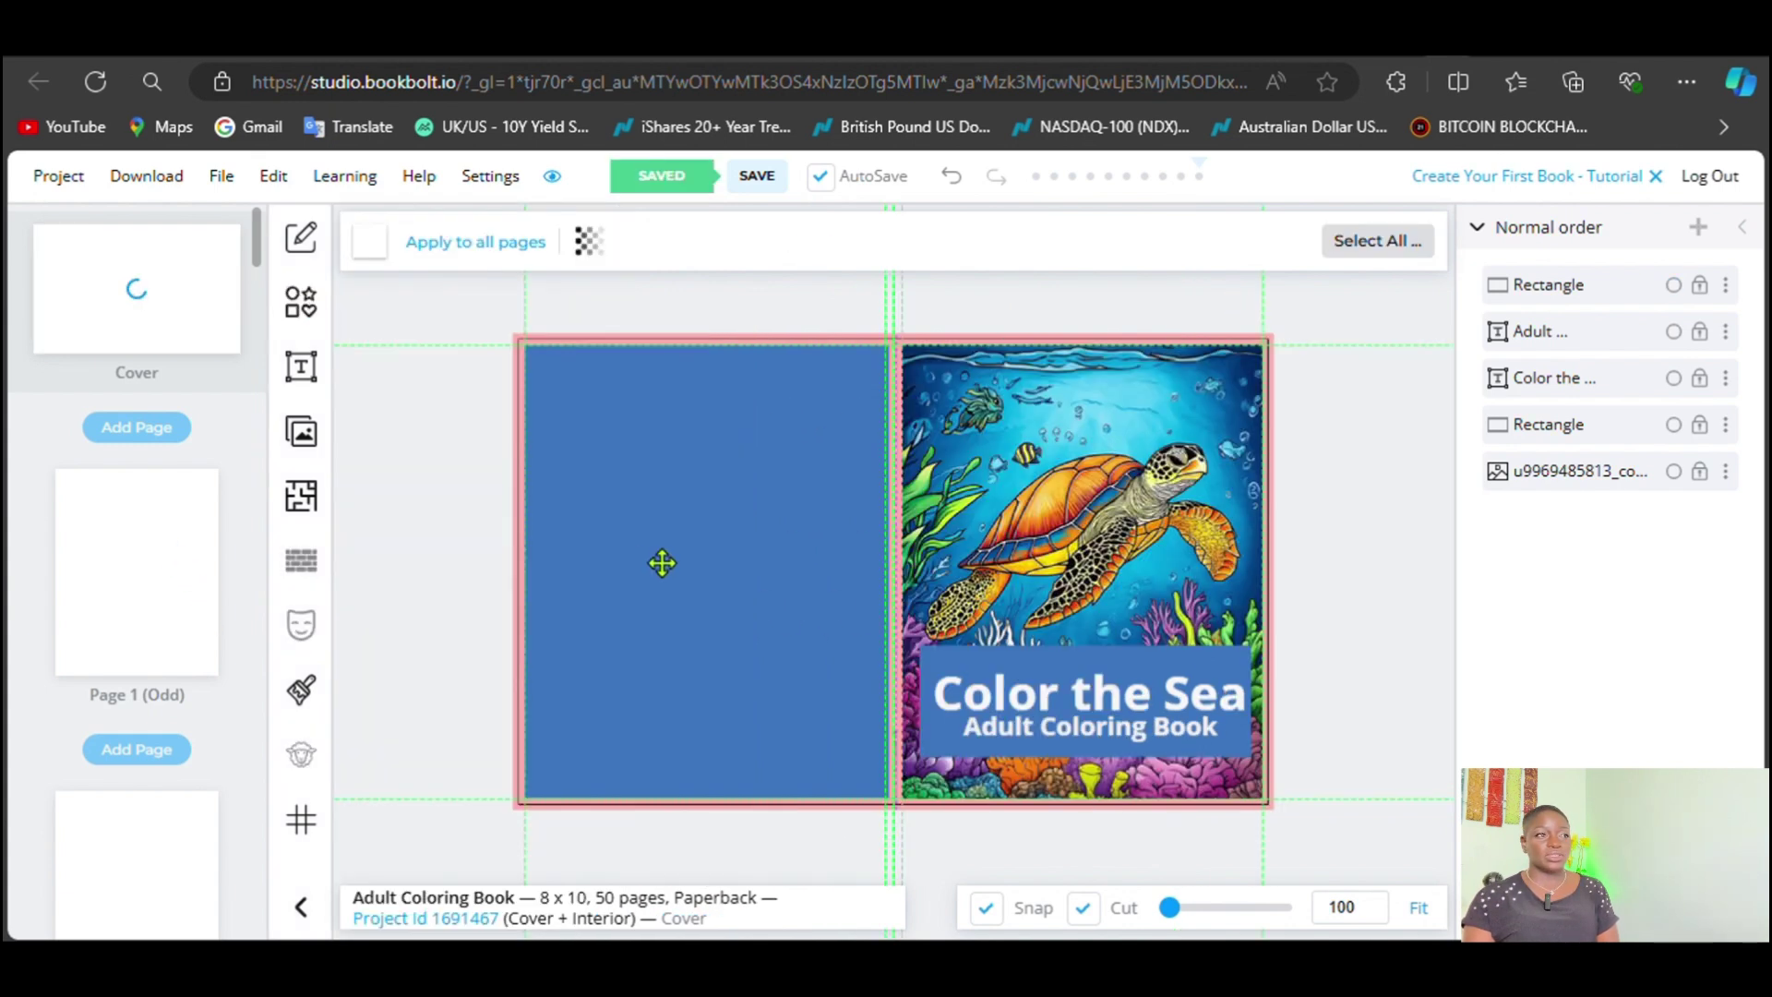
# Step: Open interior page 1 and add a heading that reads "Welcome"
pyautogui.click(129, 576)
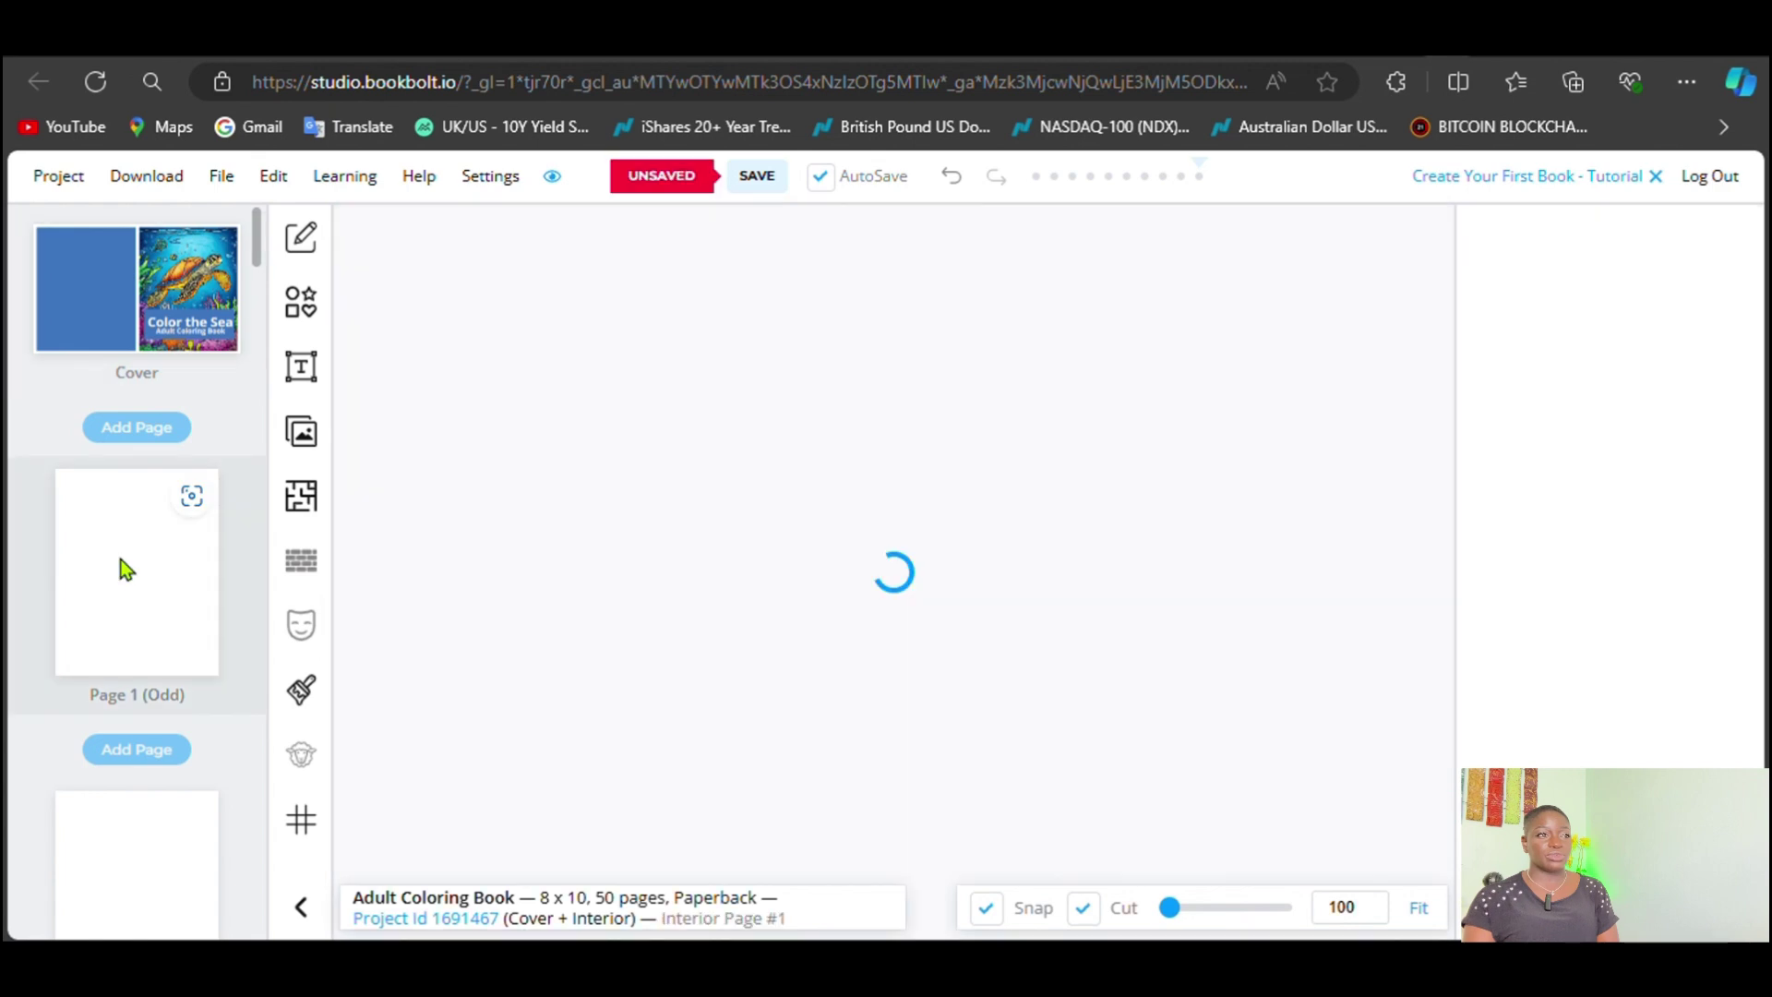
pyautogui.click(302, 369)
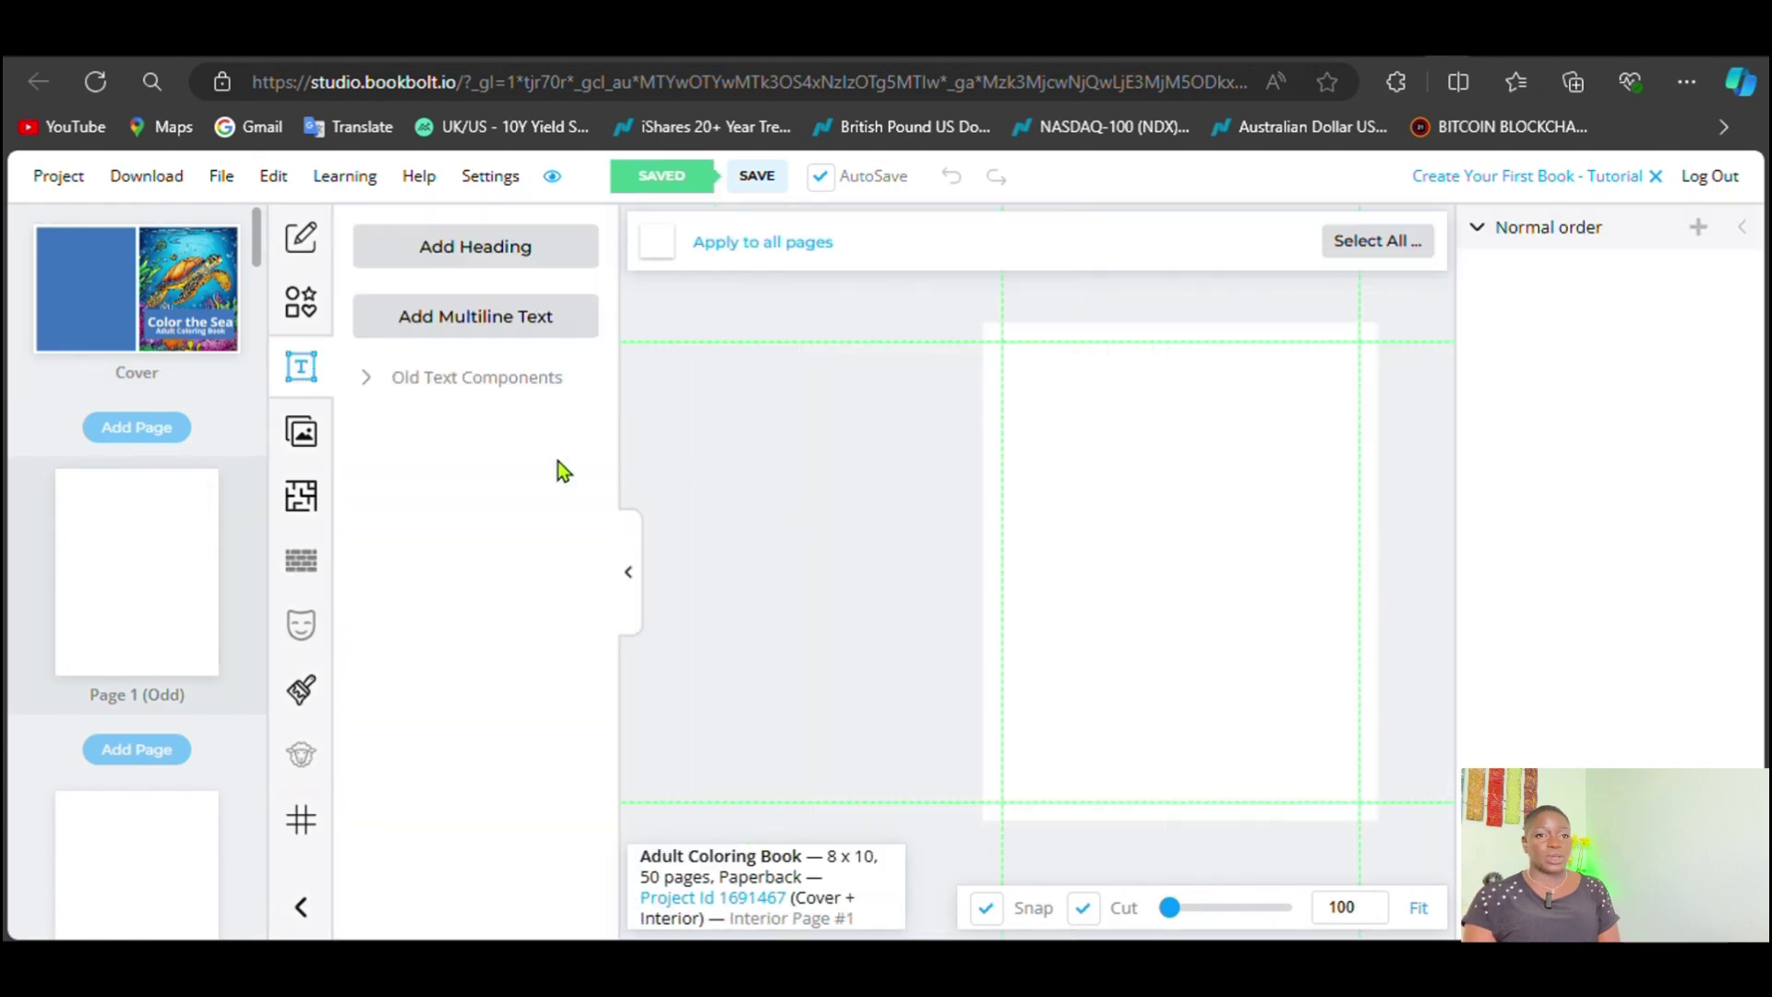
pyautogui.click(477, 249)
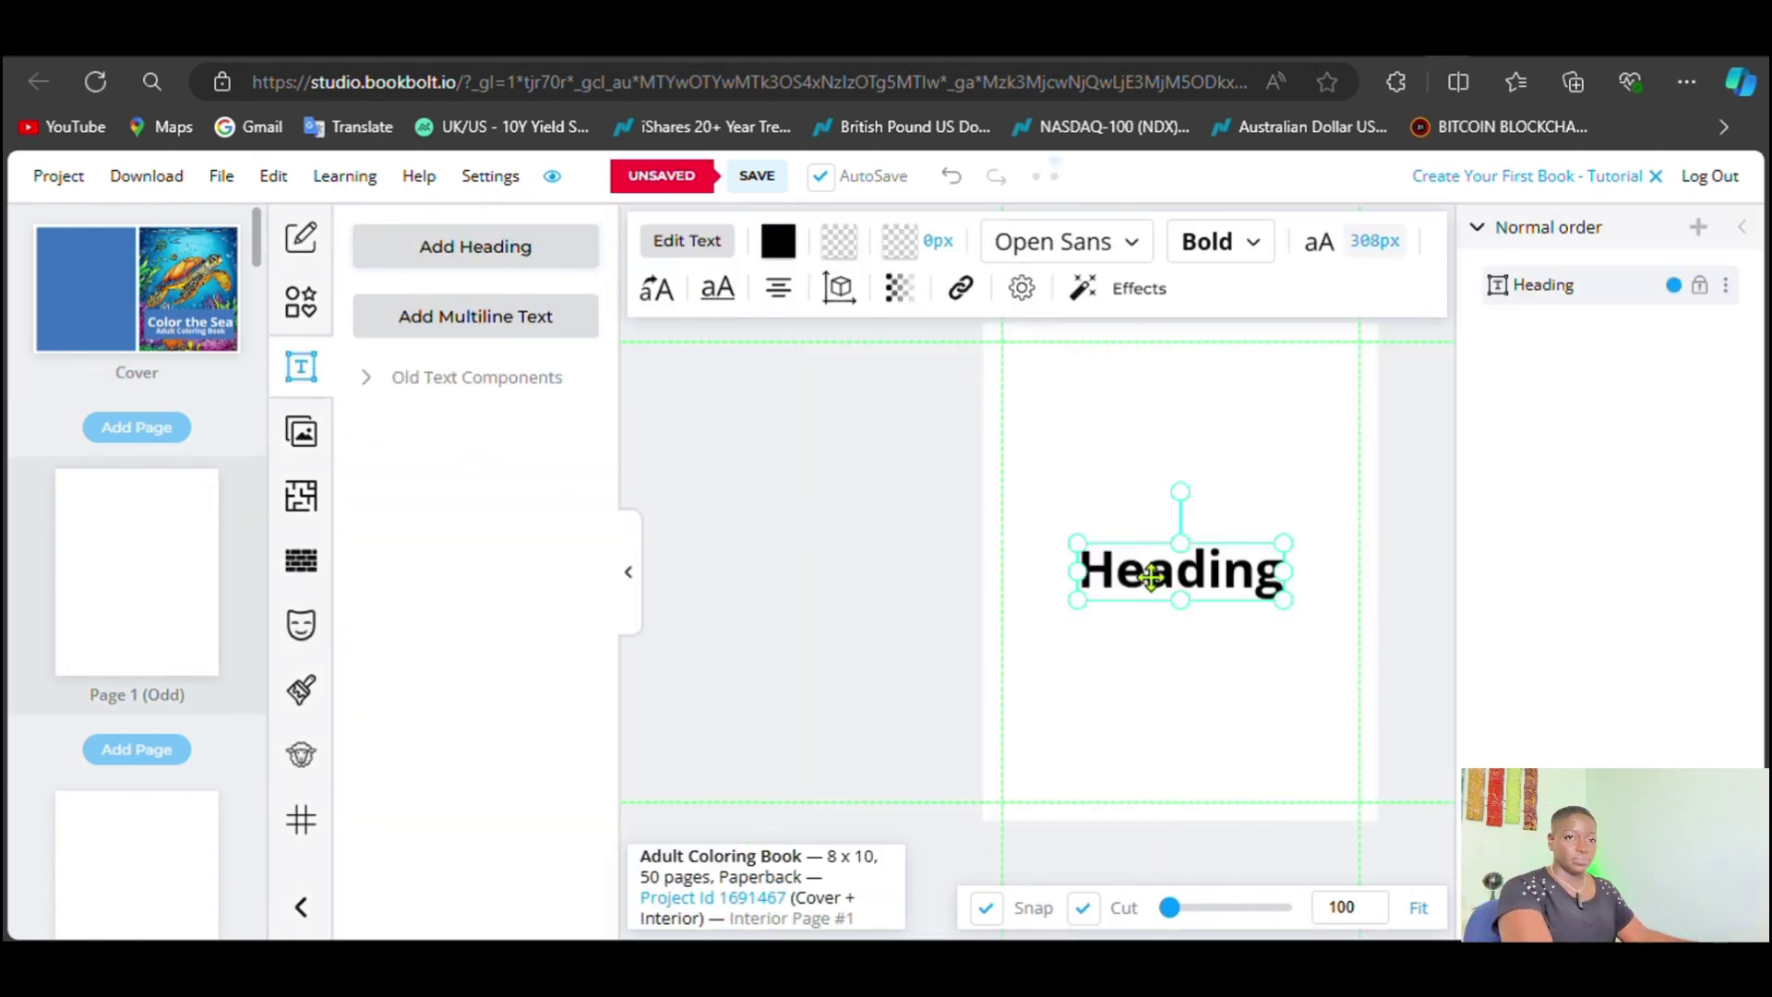
pyautogui.doubleClick(1274, 595)
pyautogui.press('BackSpace')
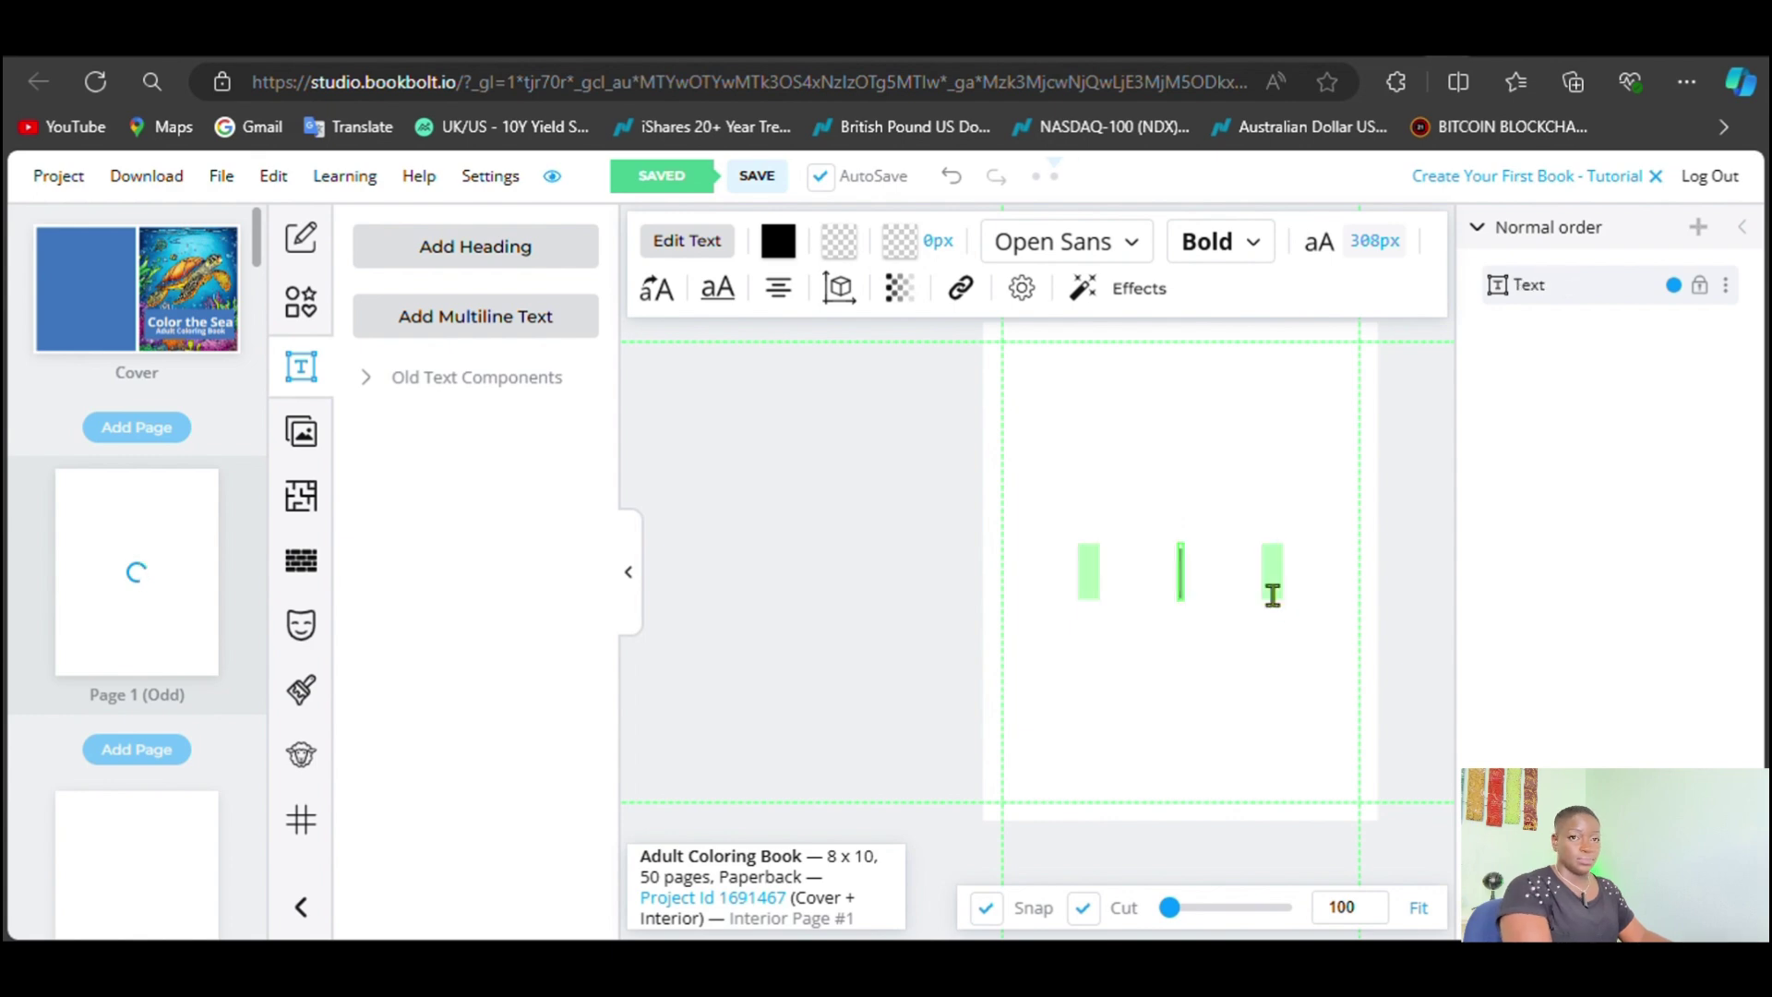
pyautogui.write('Welcome')
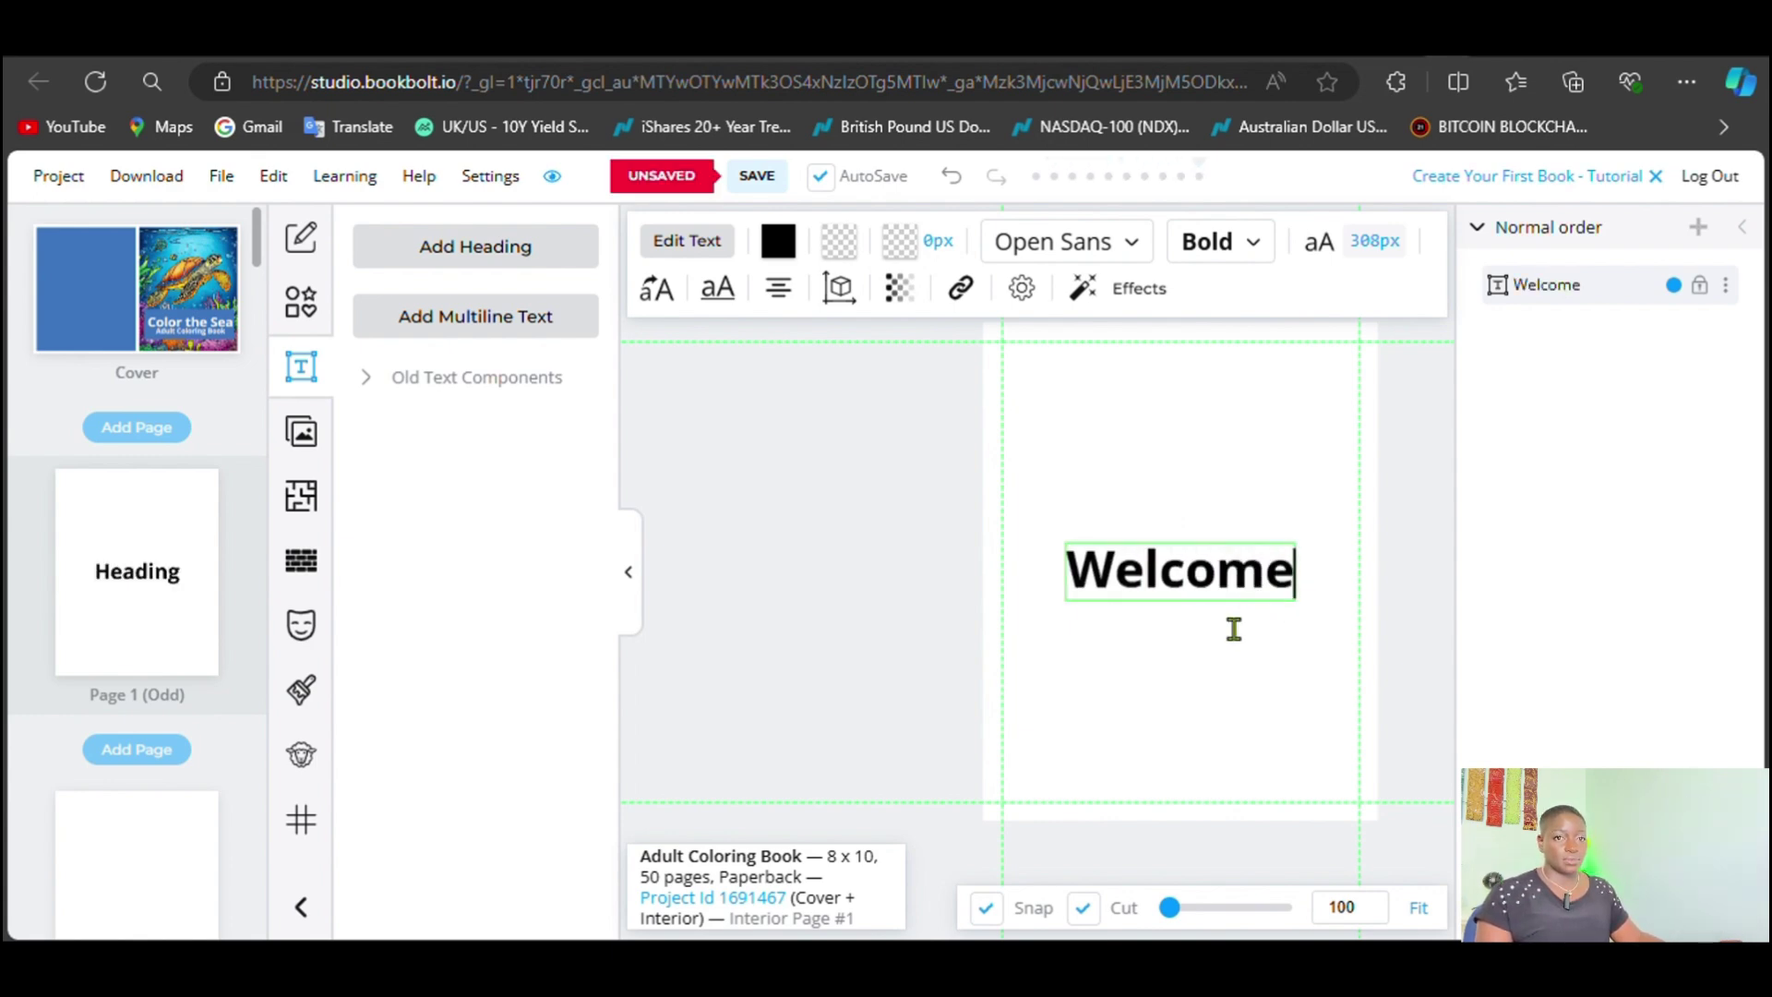
pyautogui.click(1112, 618)
pyautogui.click(627, 573)
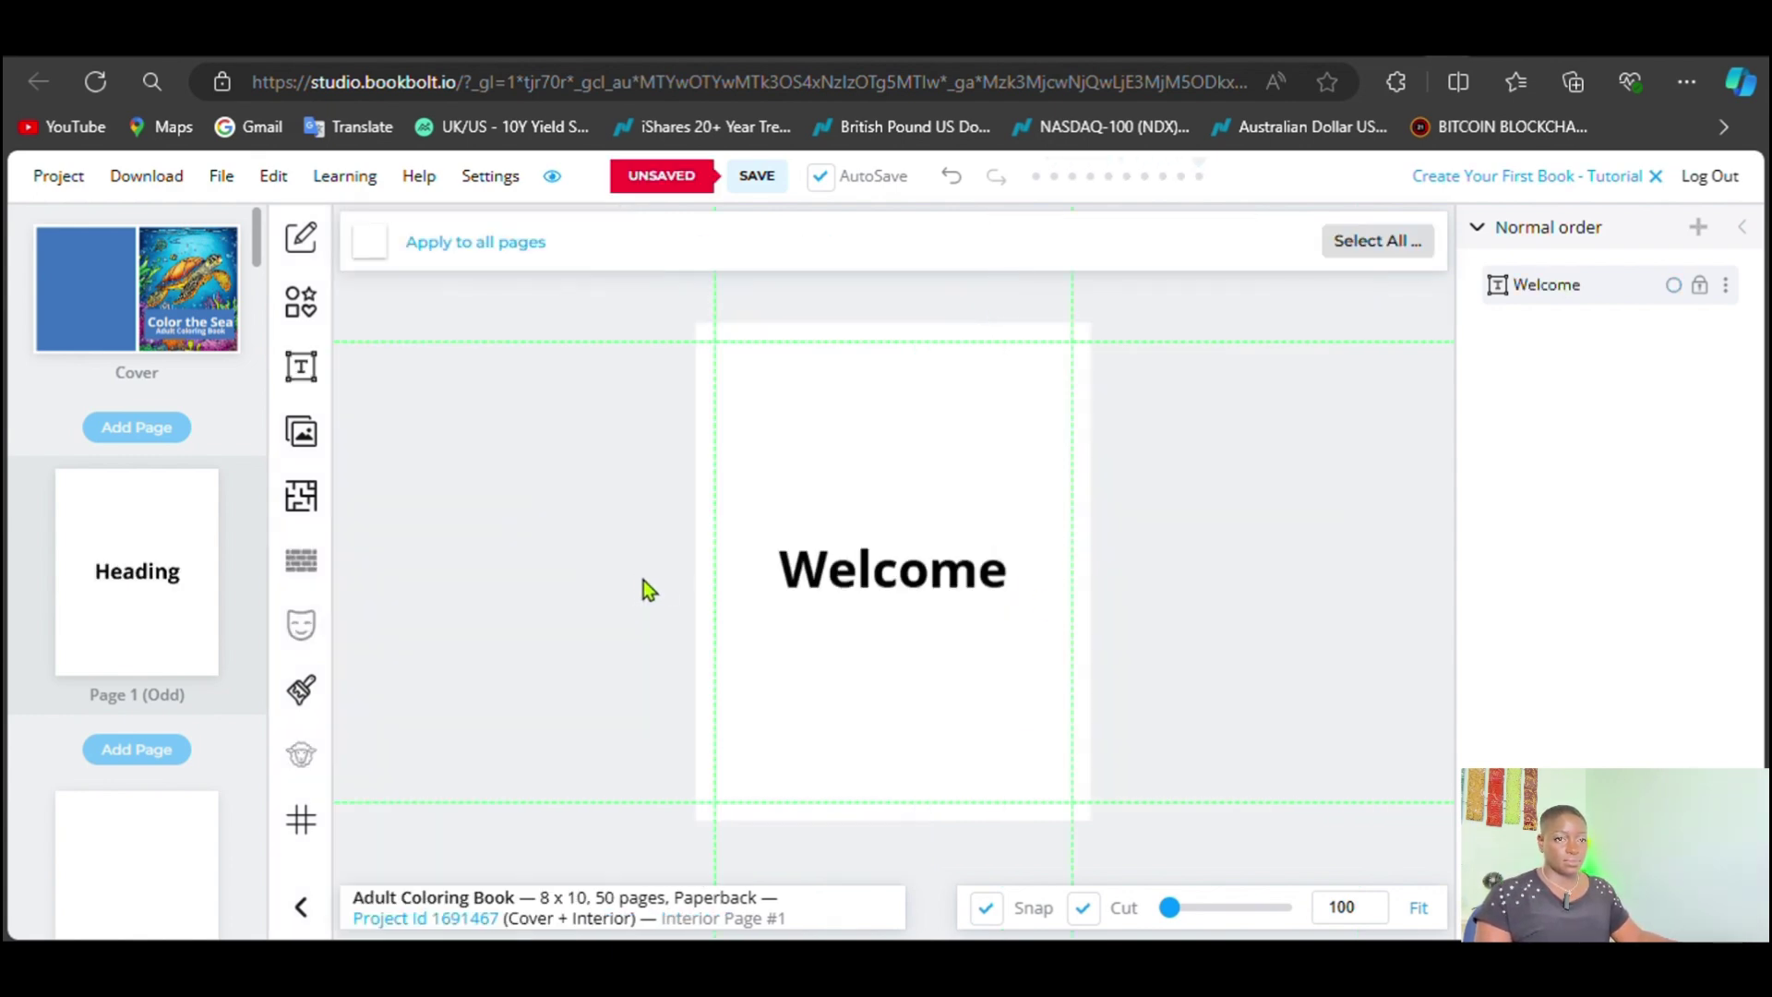
# Step: Move the "Welcome" heading up into the upper part of page 1
pyautogui.click(909, 578)
pyautogui.moveTo(910, 577); pyautogui.dragTo(914, 467)
pyautogui.click(995, 554)
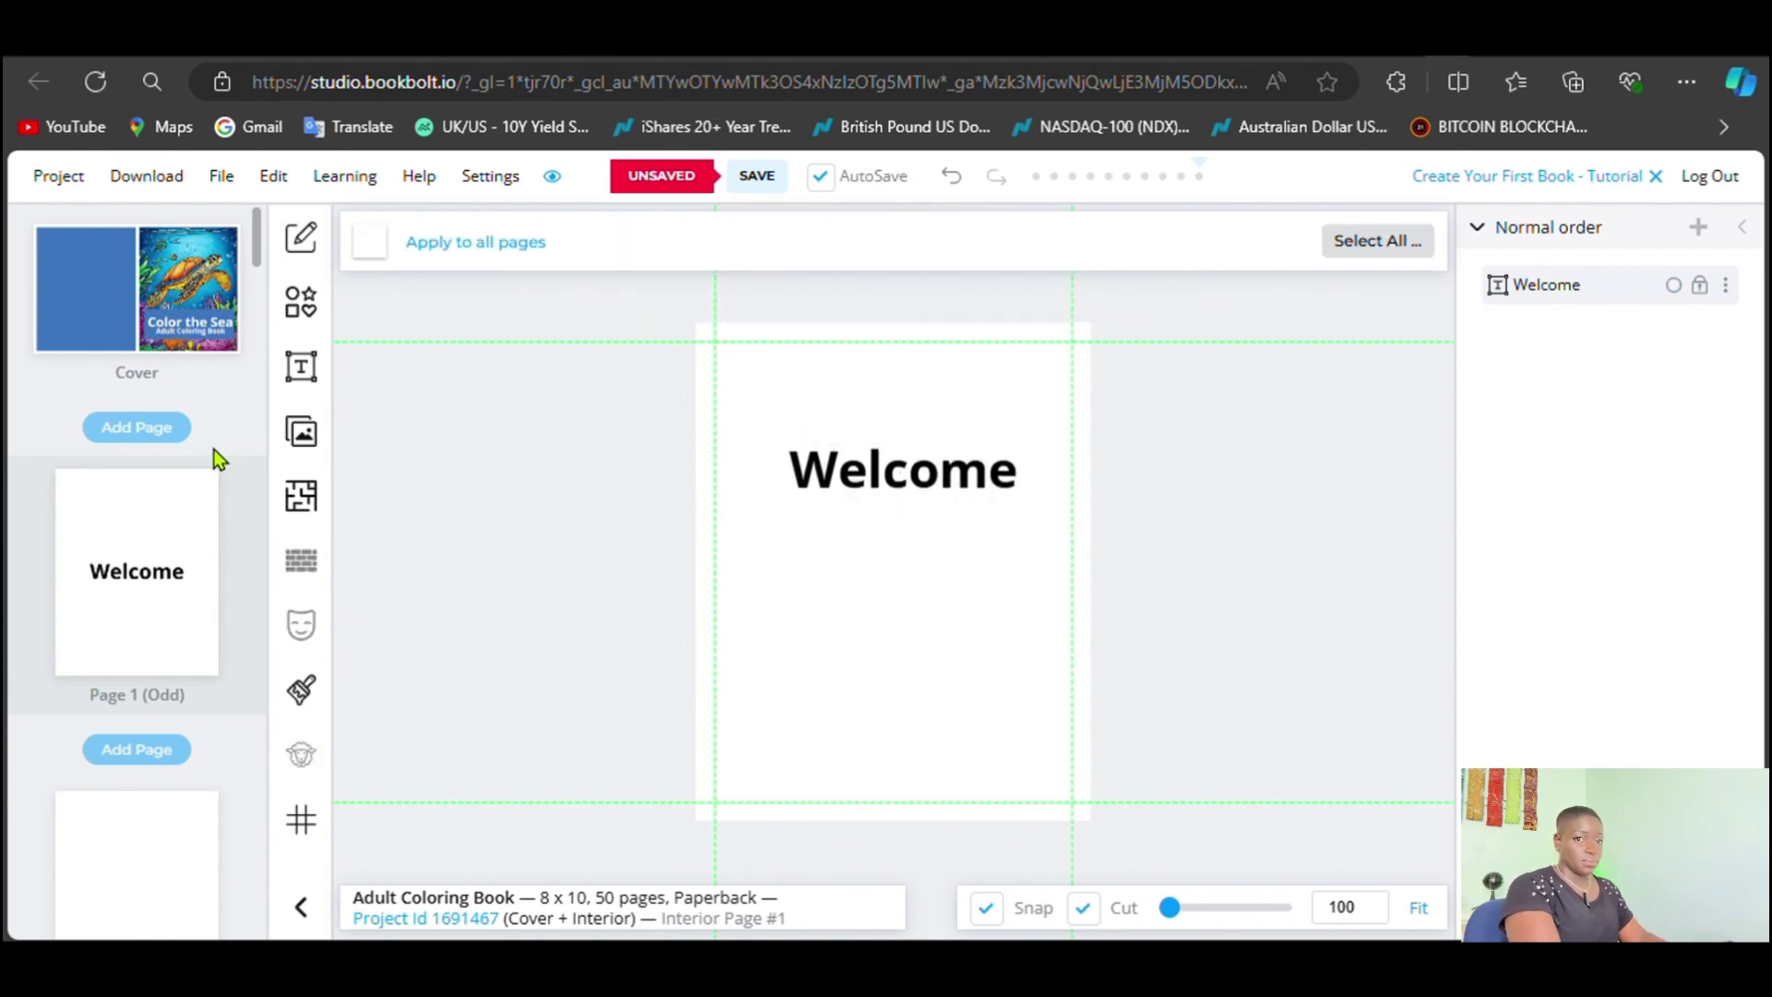
# Step: Add a second heading reading "This Book Belongs to" below "Welcome"
pyautogui.click(301, 366)
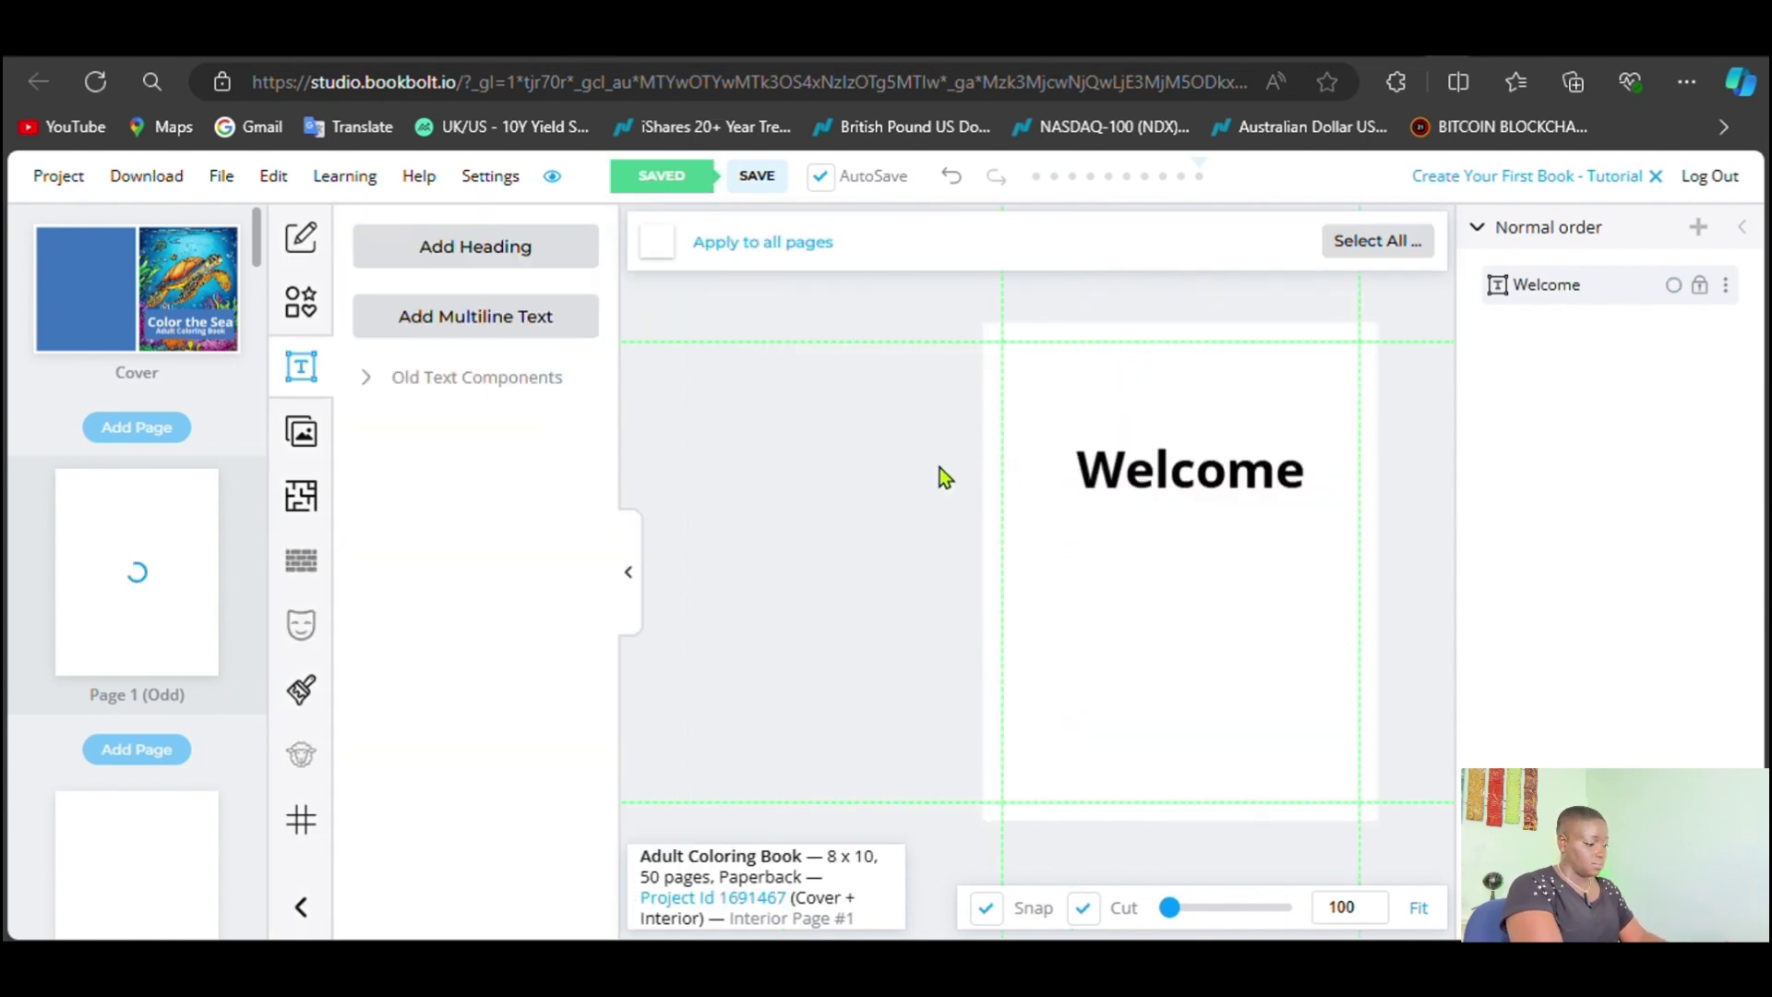
pyautogui.click(507, 253)
pyautogui.doubleClick(1272, 587)
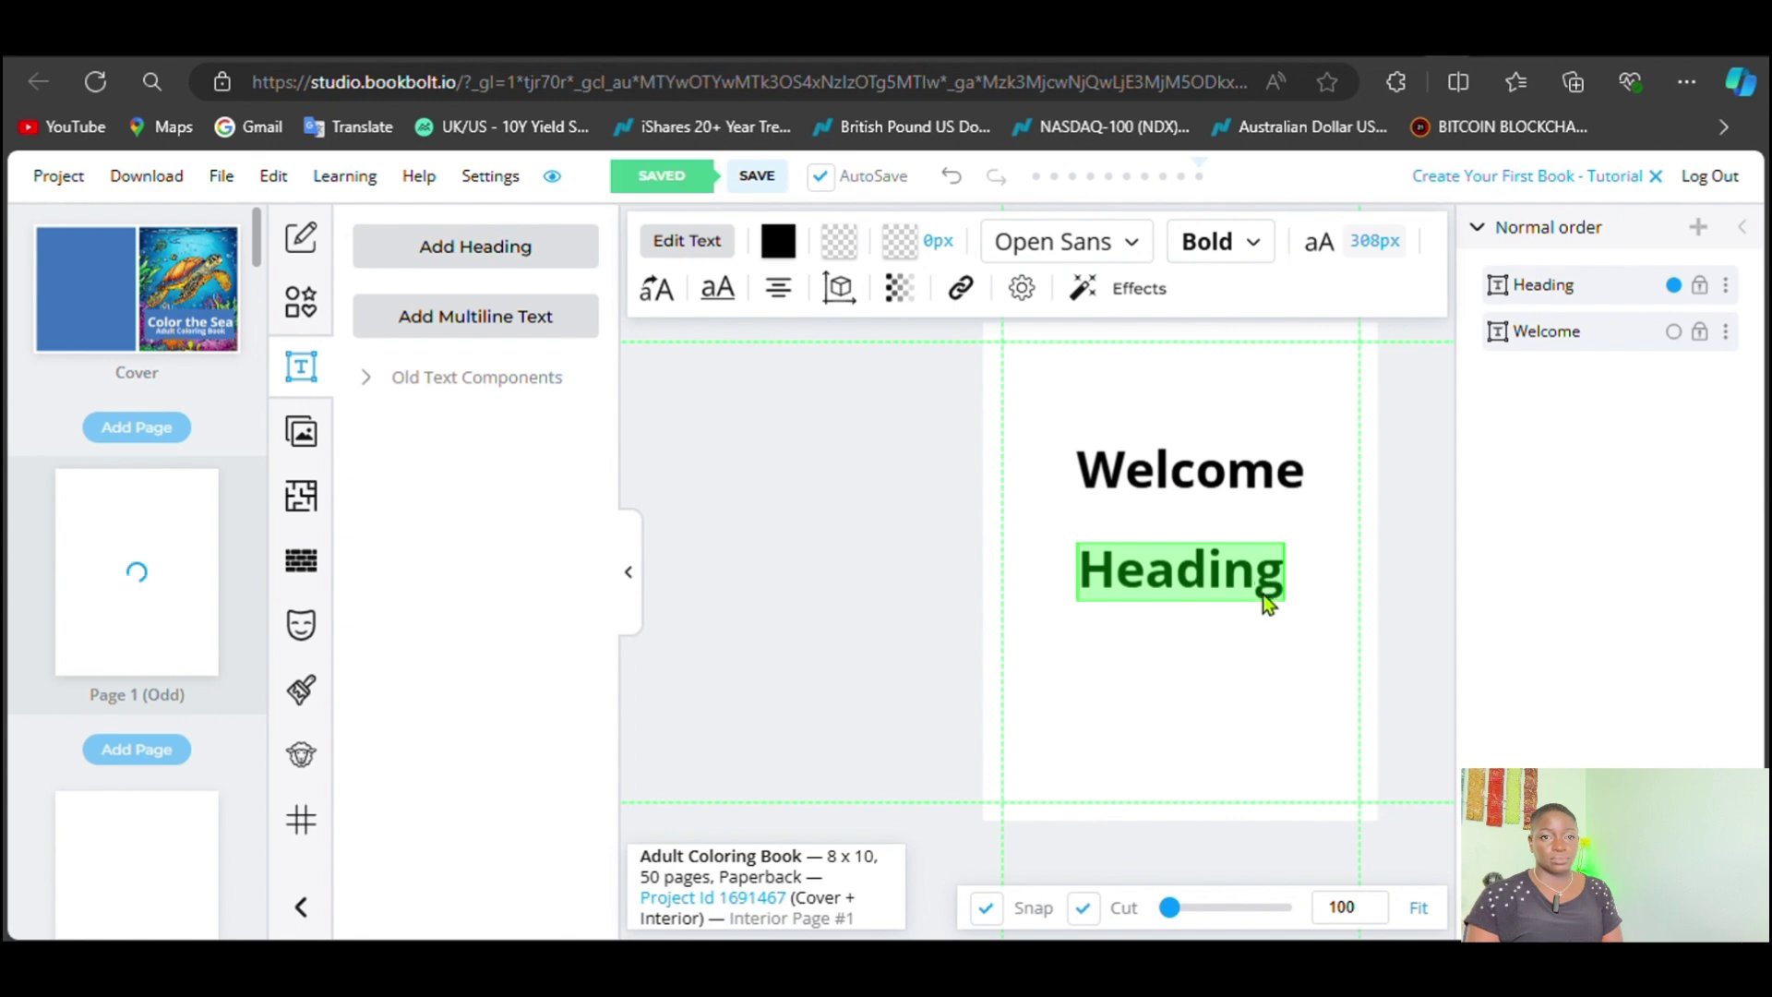
pyautogui.write('This')
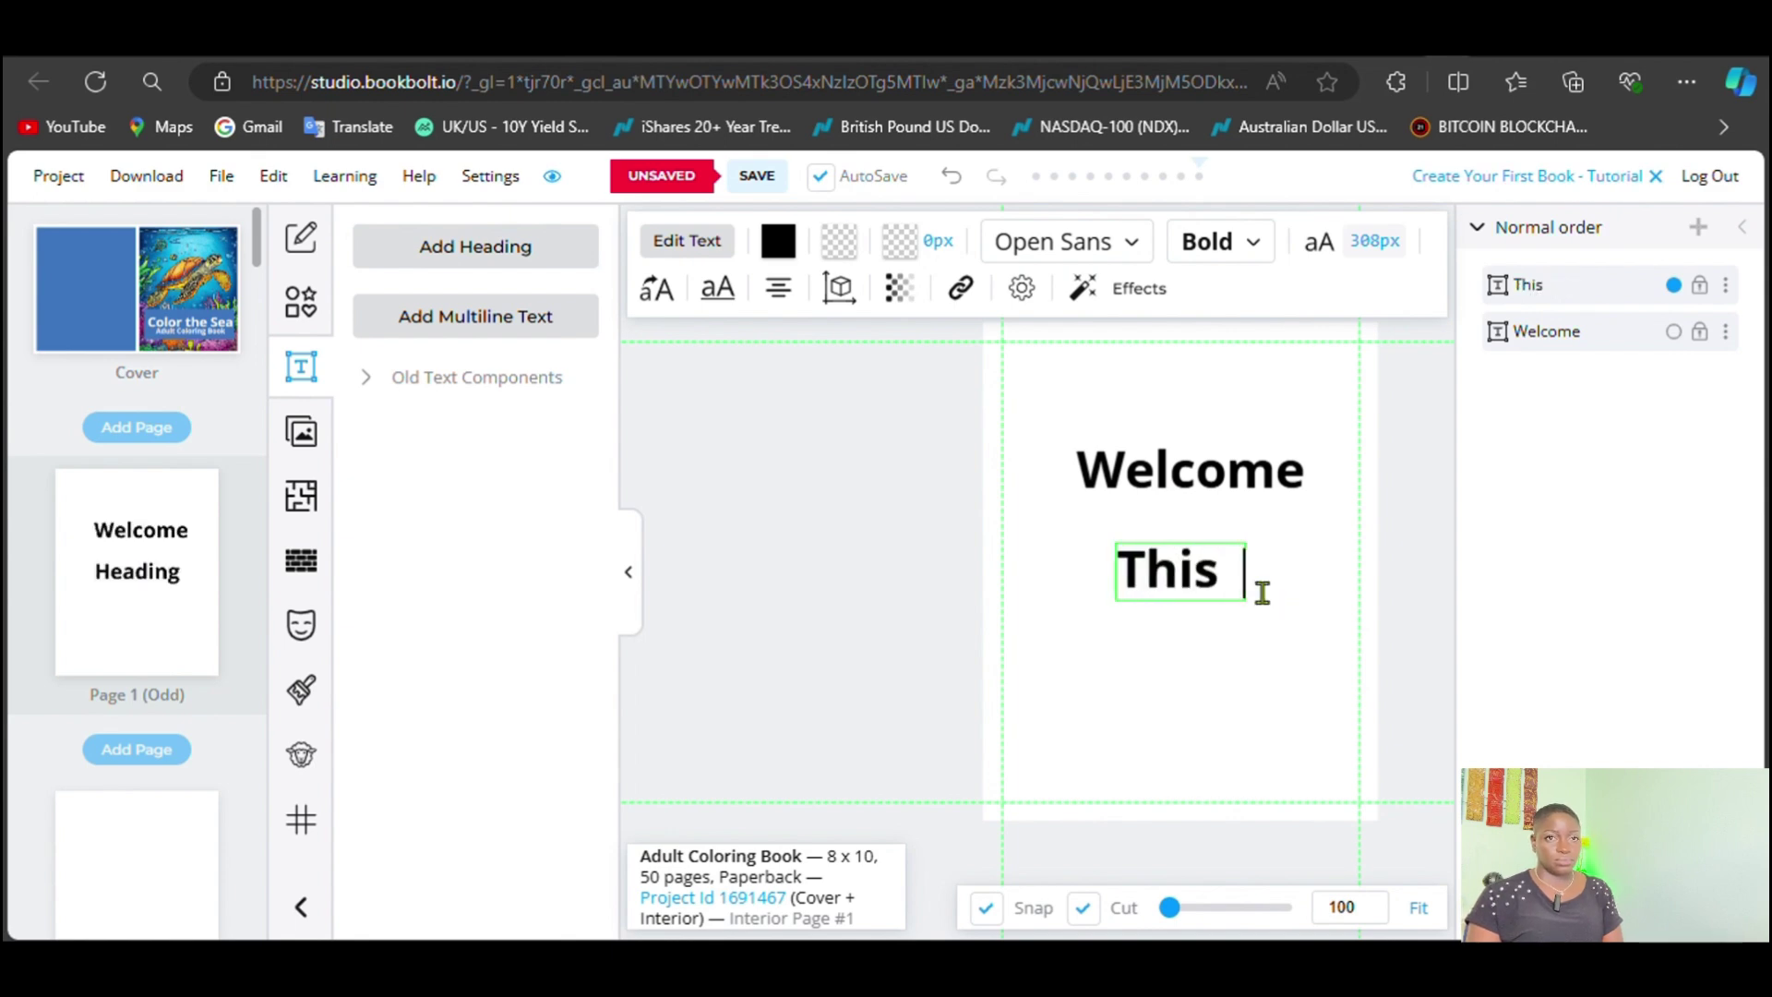
pyautogui.write(' Book Bel')
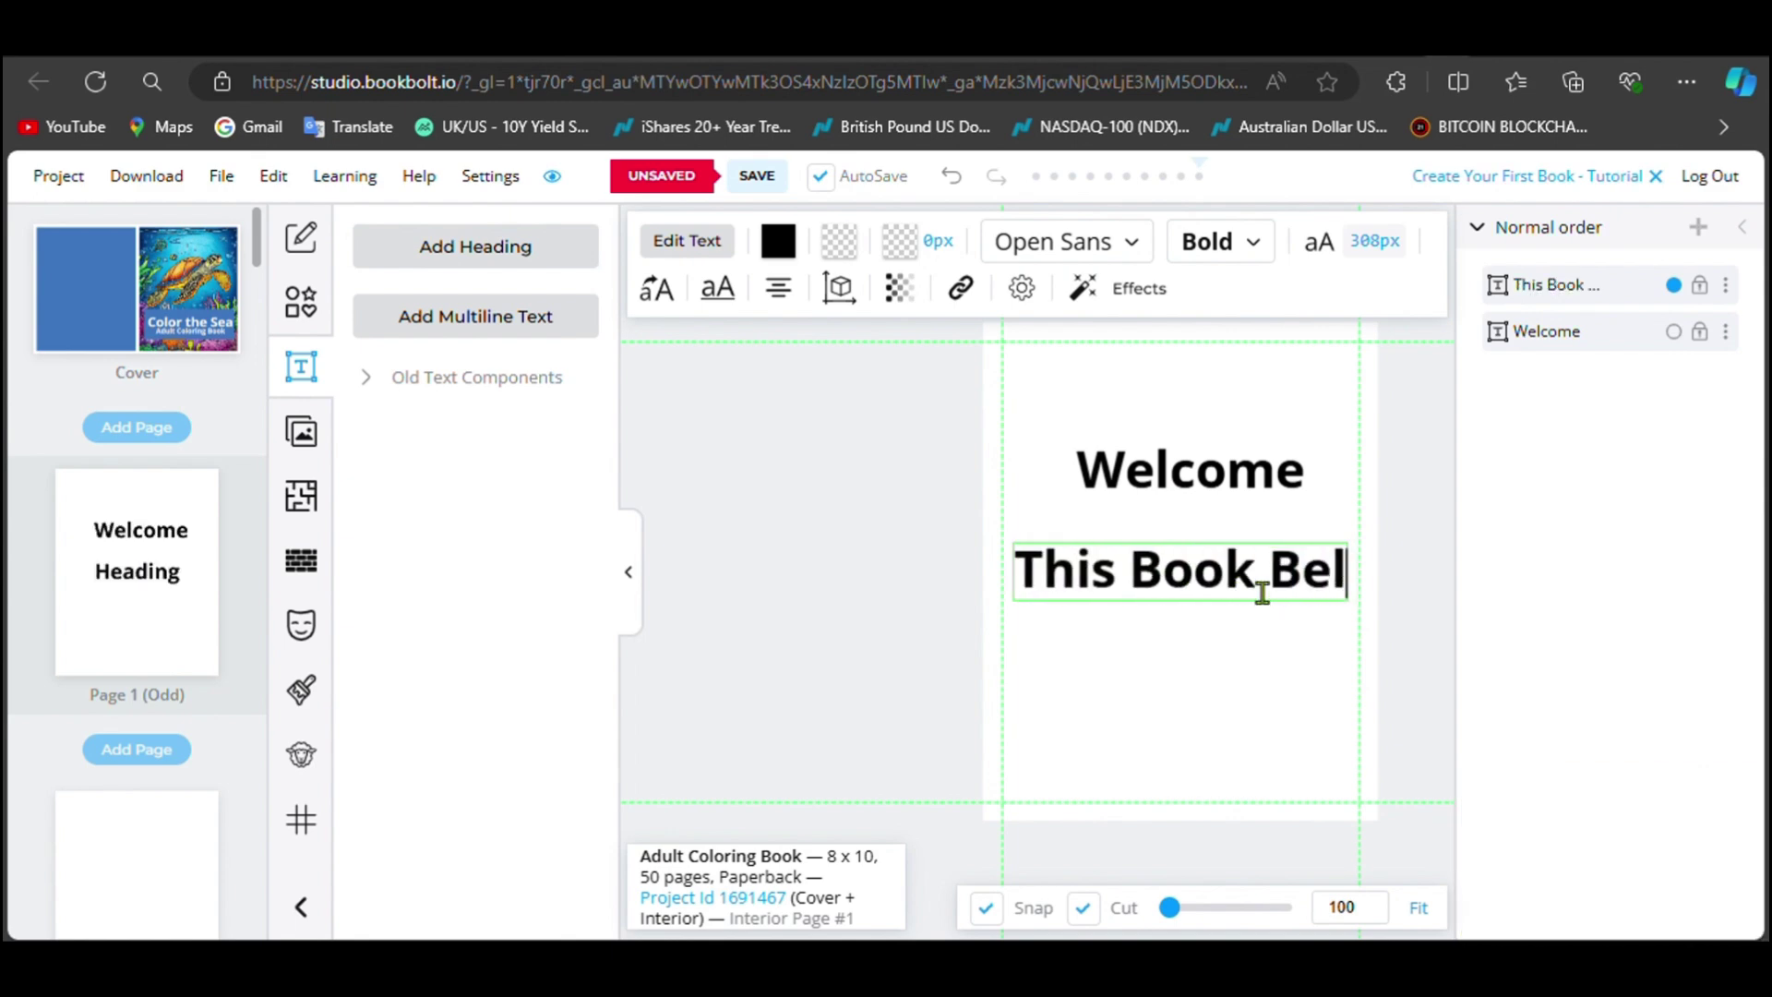
pyautogui.write('ongs')
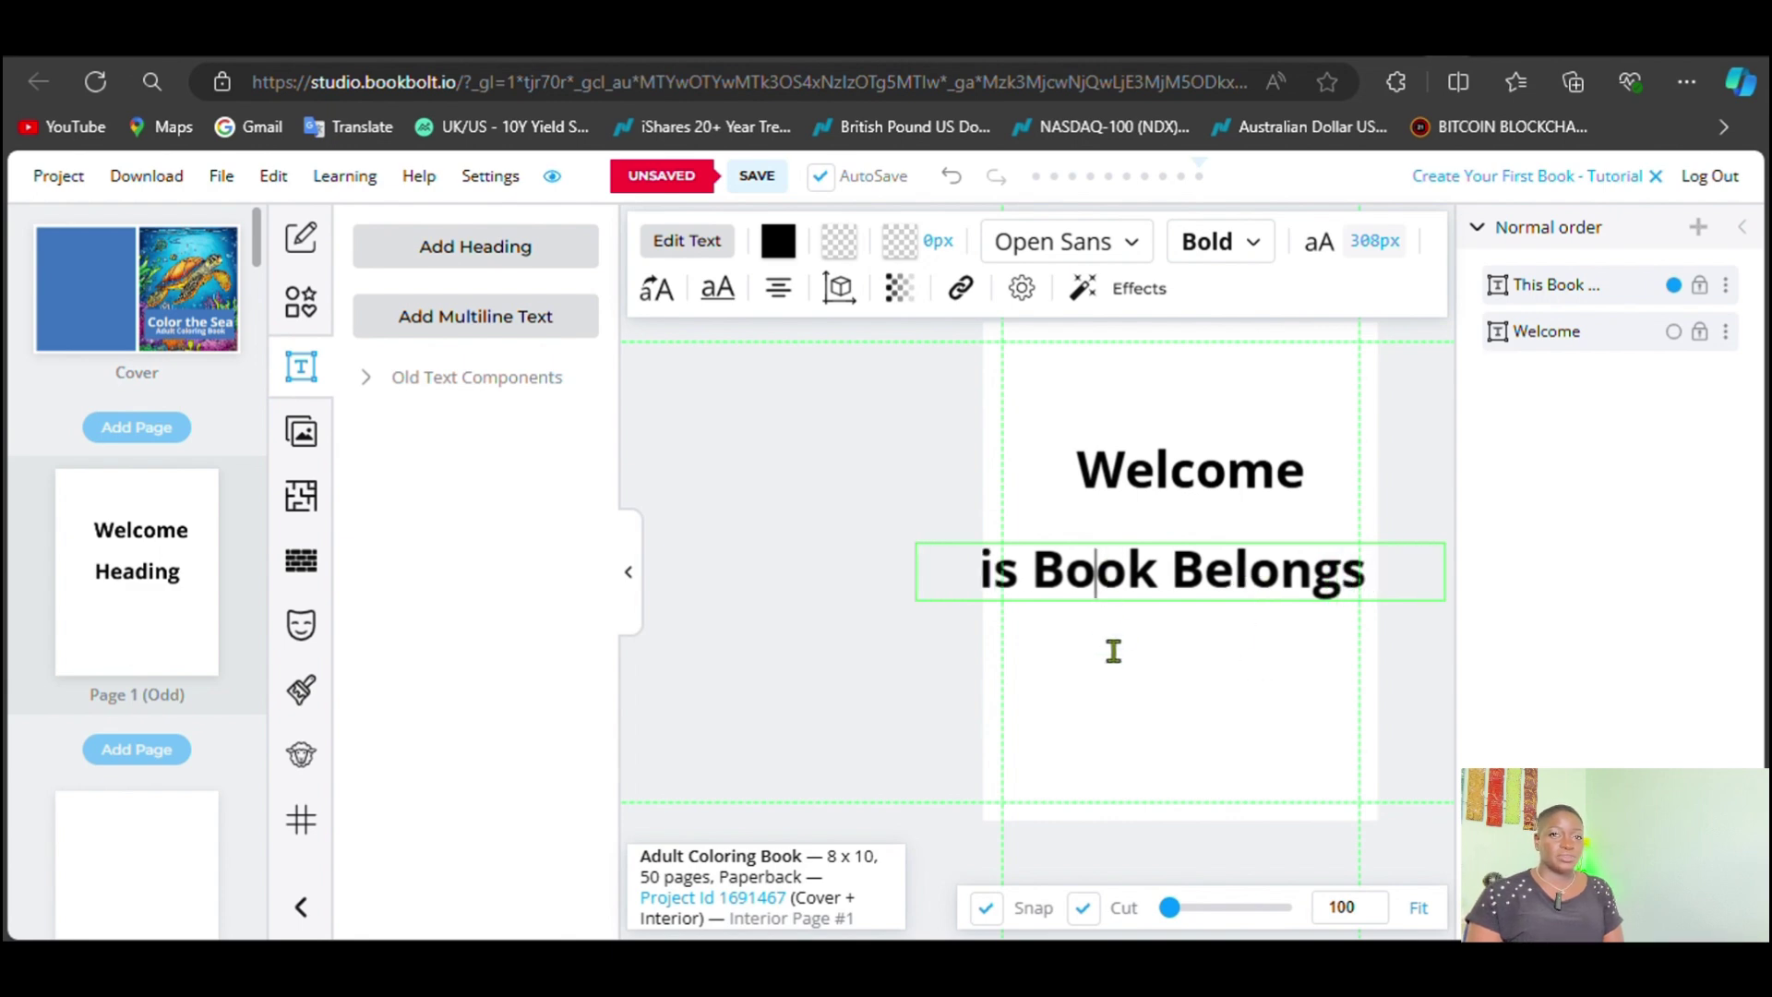
# Step: Narrow and shrink the "This Book Belongs to" heading to 168 px, and center it and "Welcome" on the page
pyautogui.click(1144, 571)
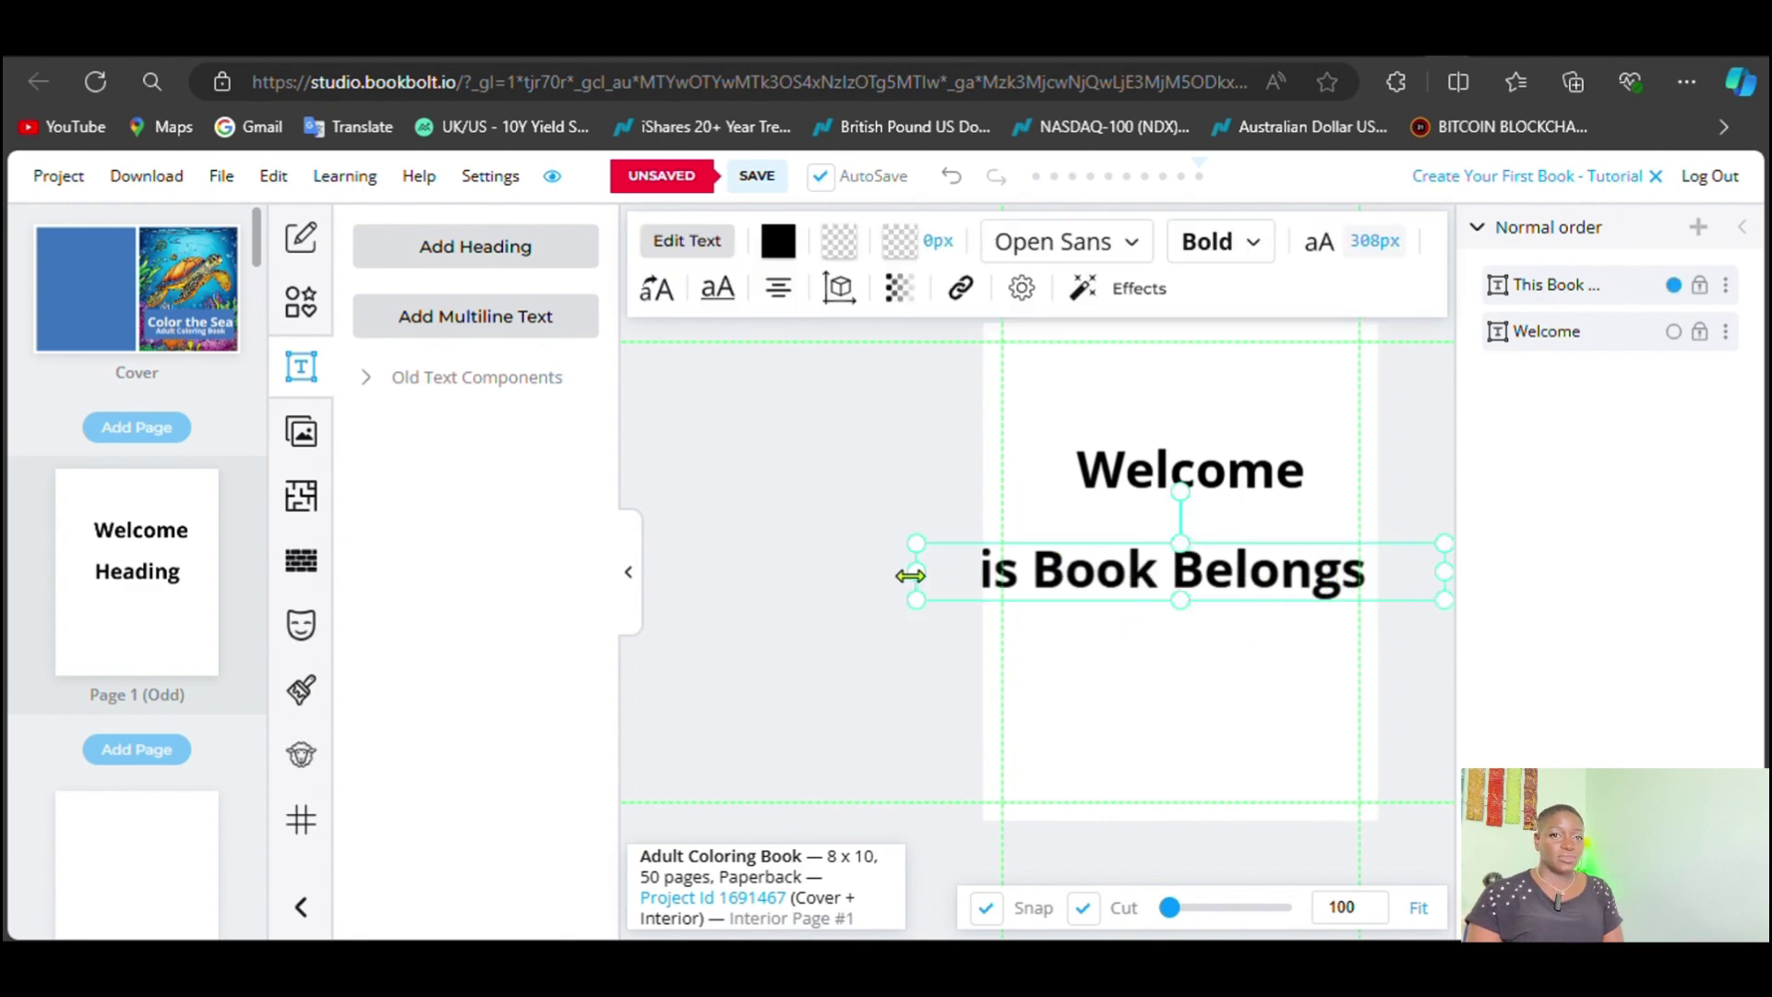
pyautogui.moveTo(910, 575); pyautogui.dragTo(1010, 573)
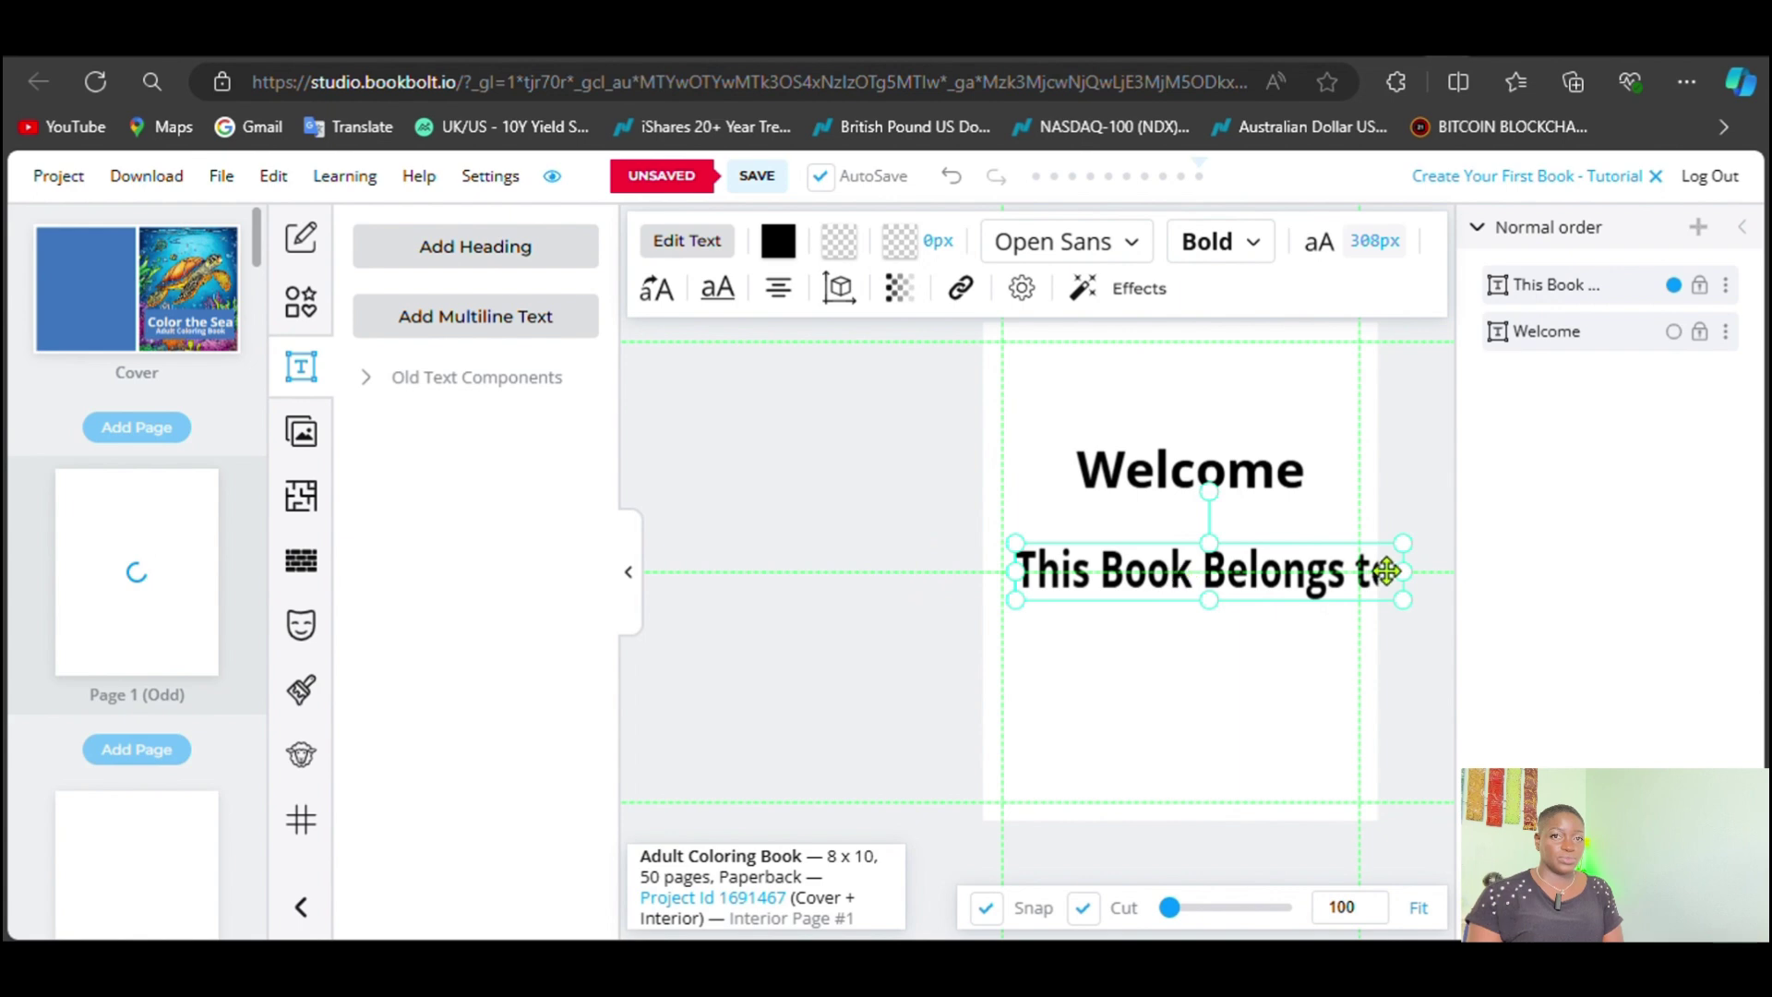
pyautogui.moveTo(1385, 535); pyautogui.dragTo(1212, 544)
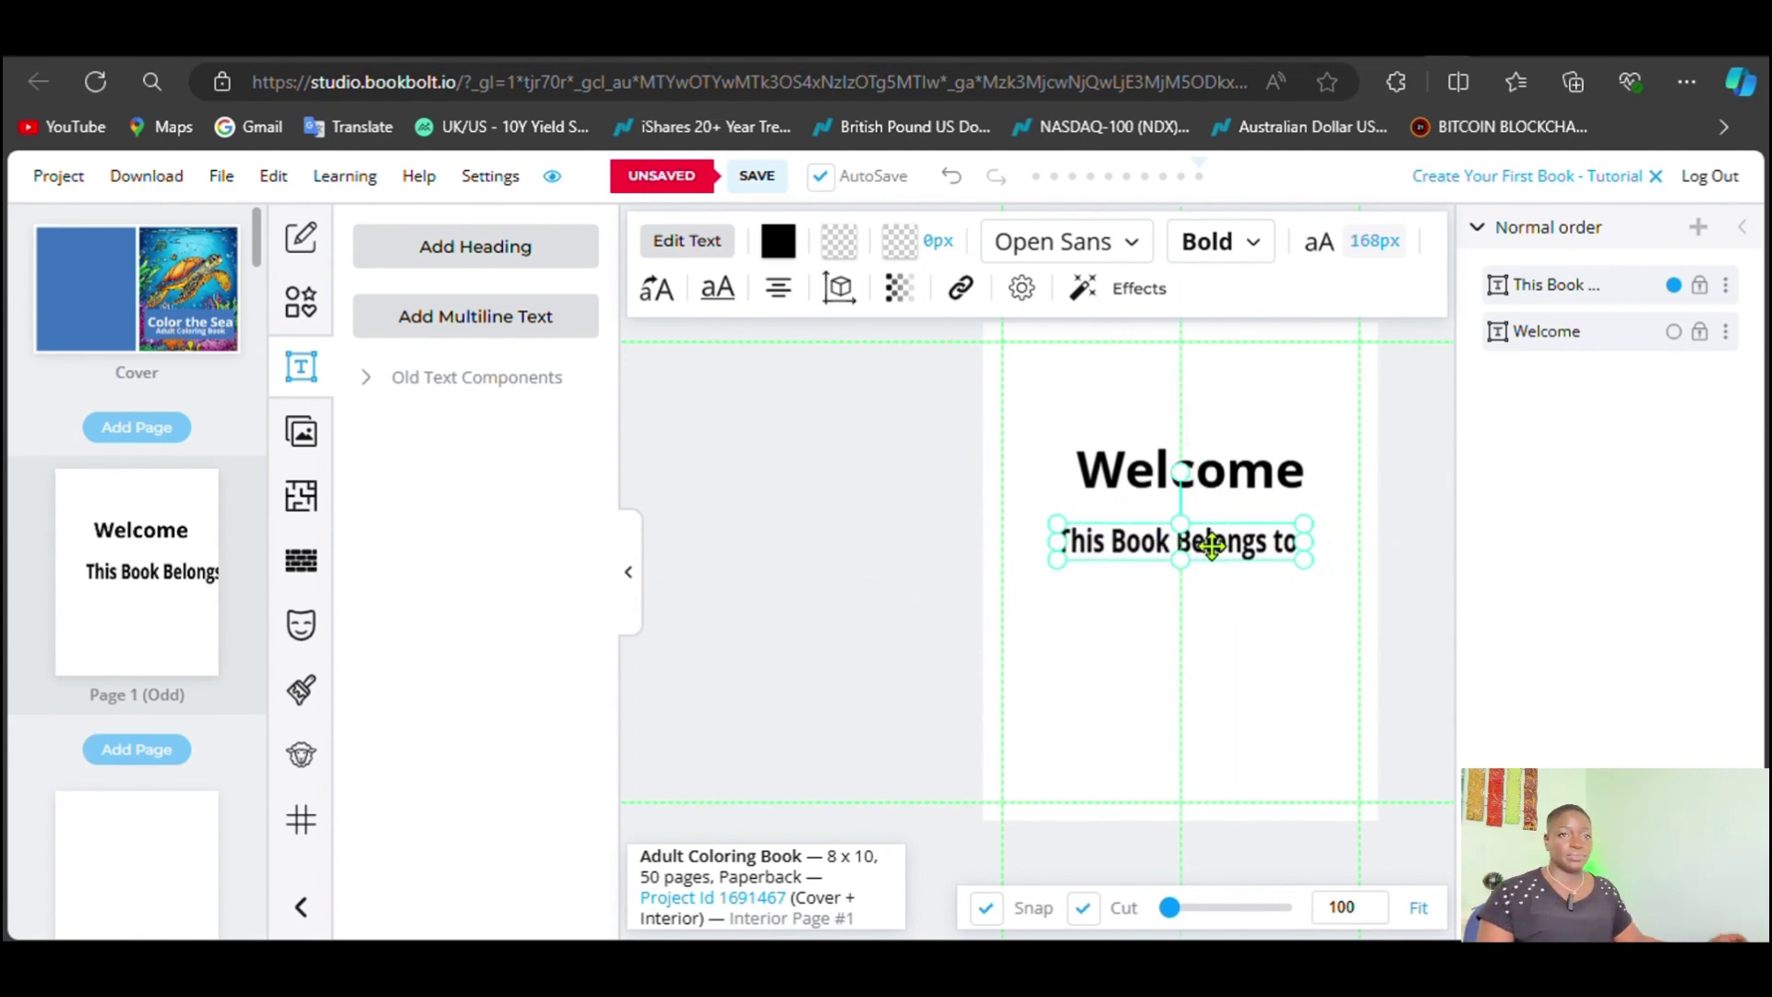
pyautogui.moveTo(1145, 468); pyautogui.dragTo(1135, 468)
pyautogui.click(1189, 546)
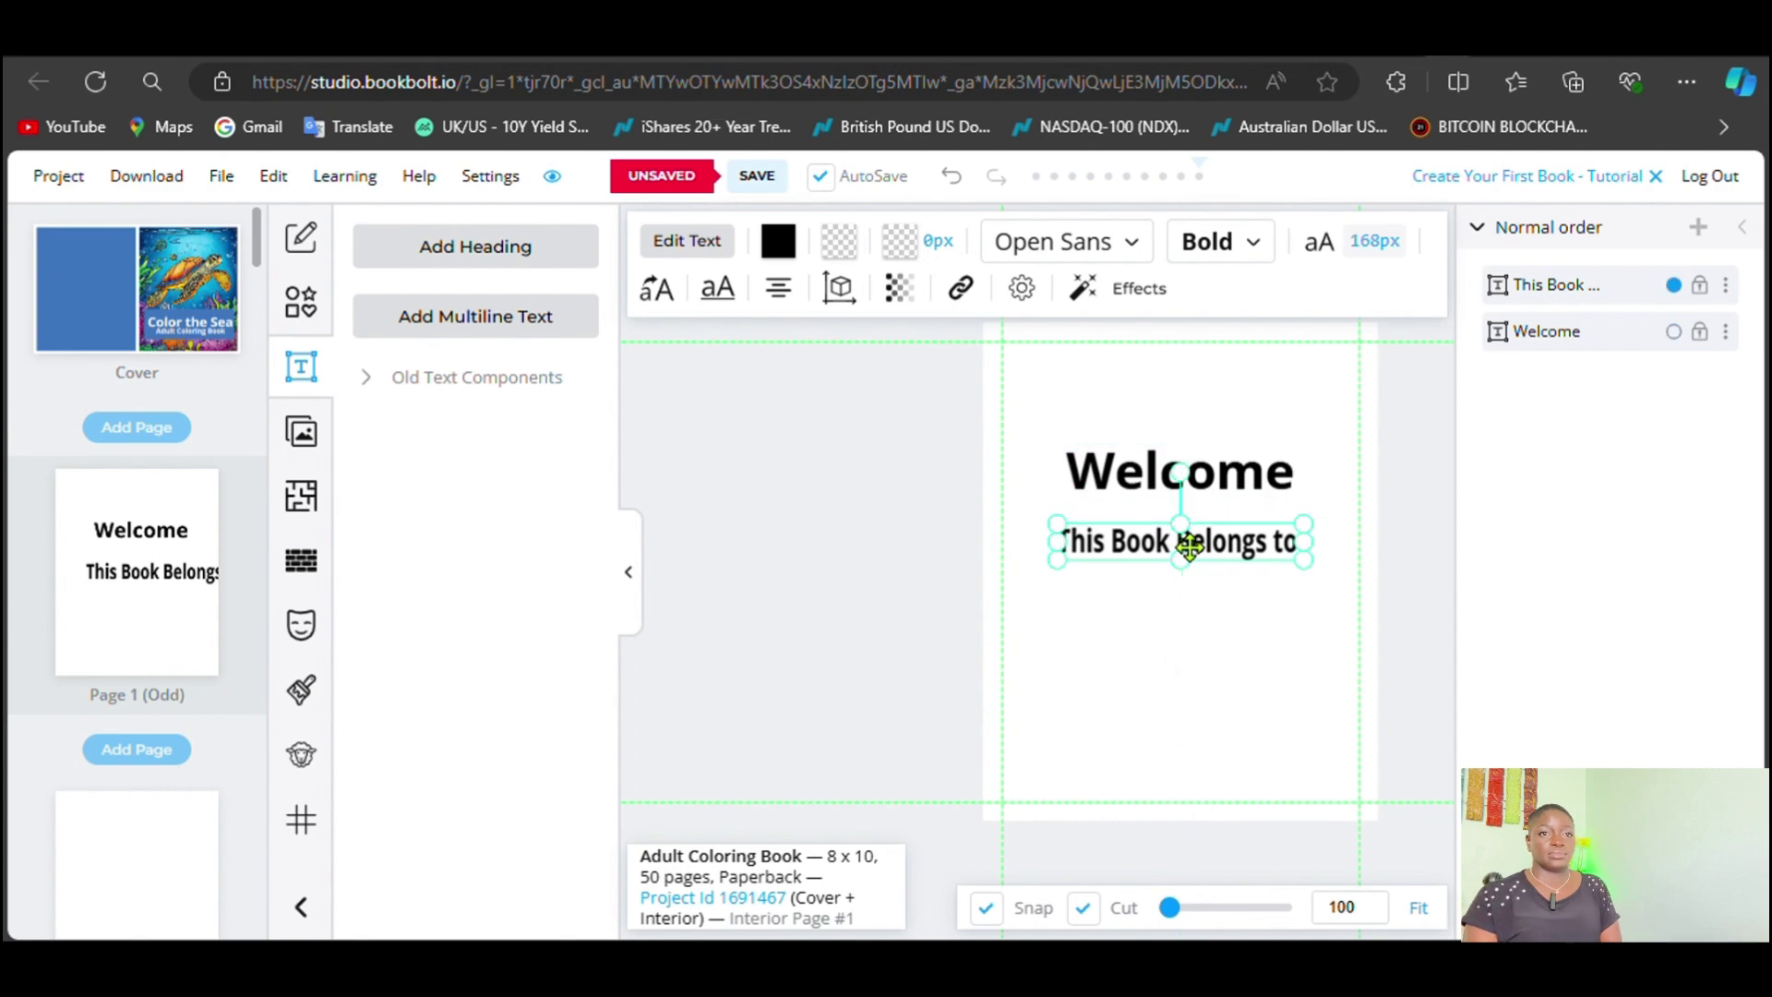
pyautogui.moveTo(1189, 546); pyautogui.dragTo(1188, 546)
pyautogui.click(1282, 563)
pyautogui.click(1277, 544)
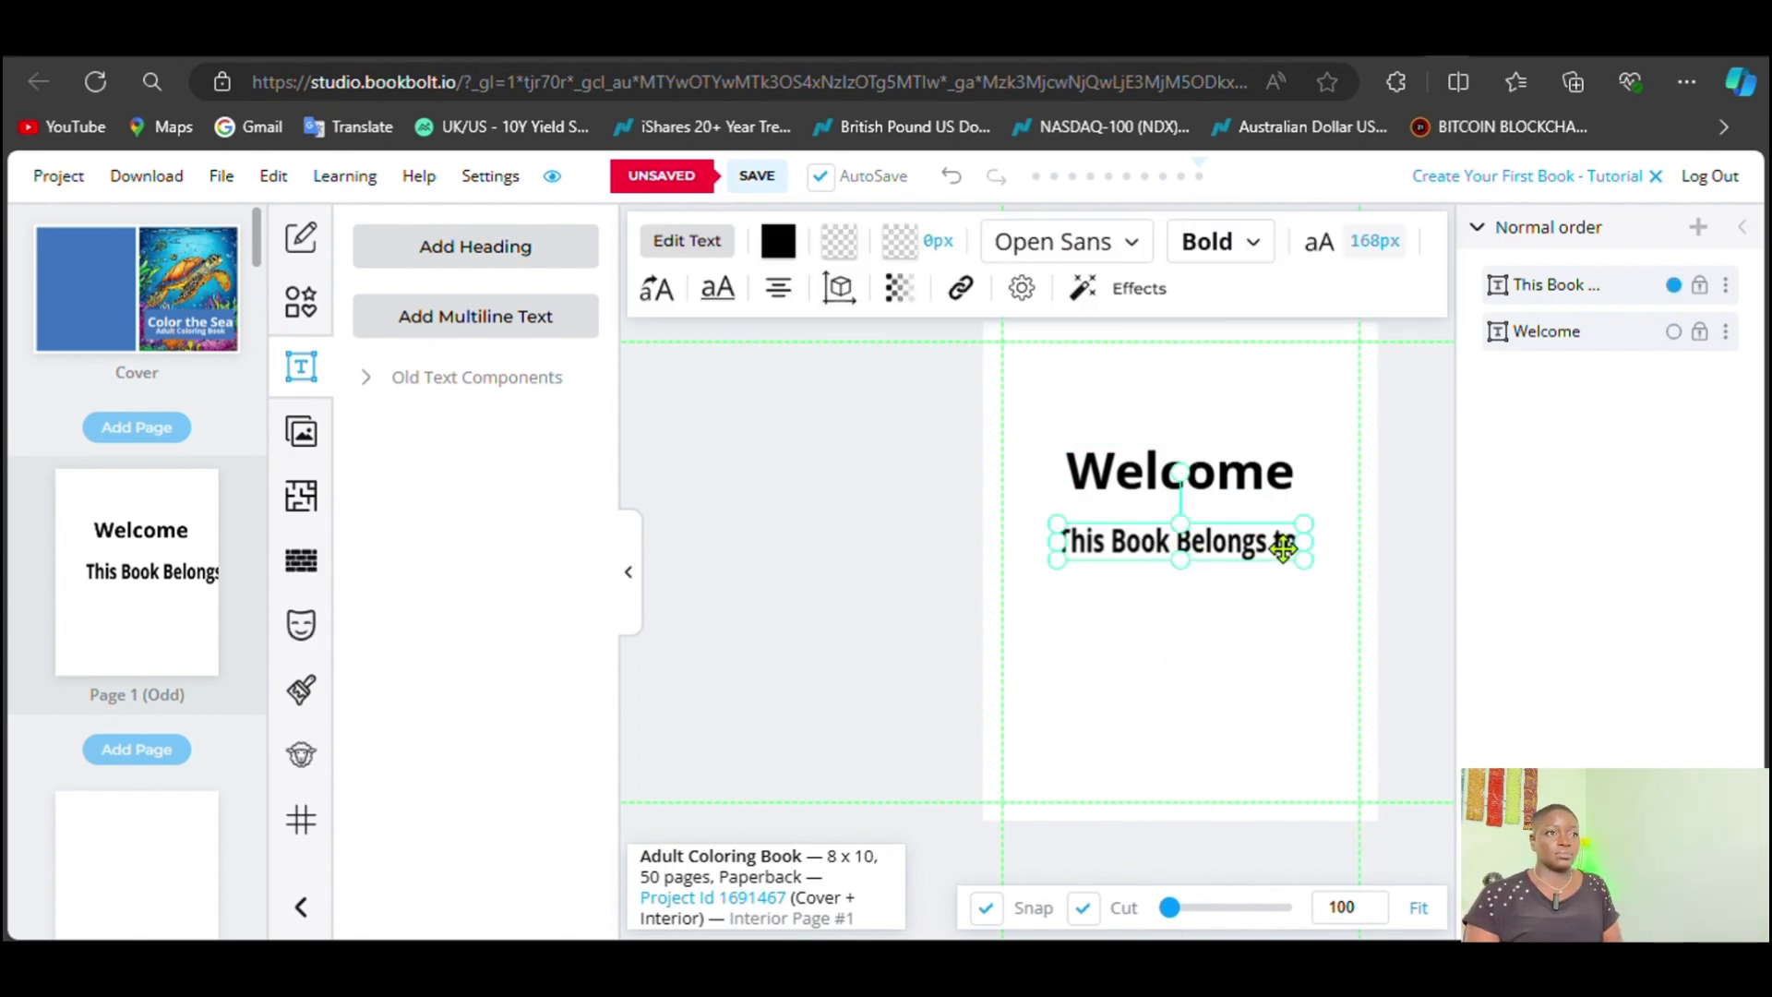
pyautogui.click(1104, 590)
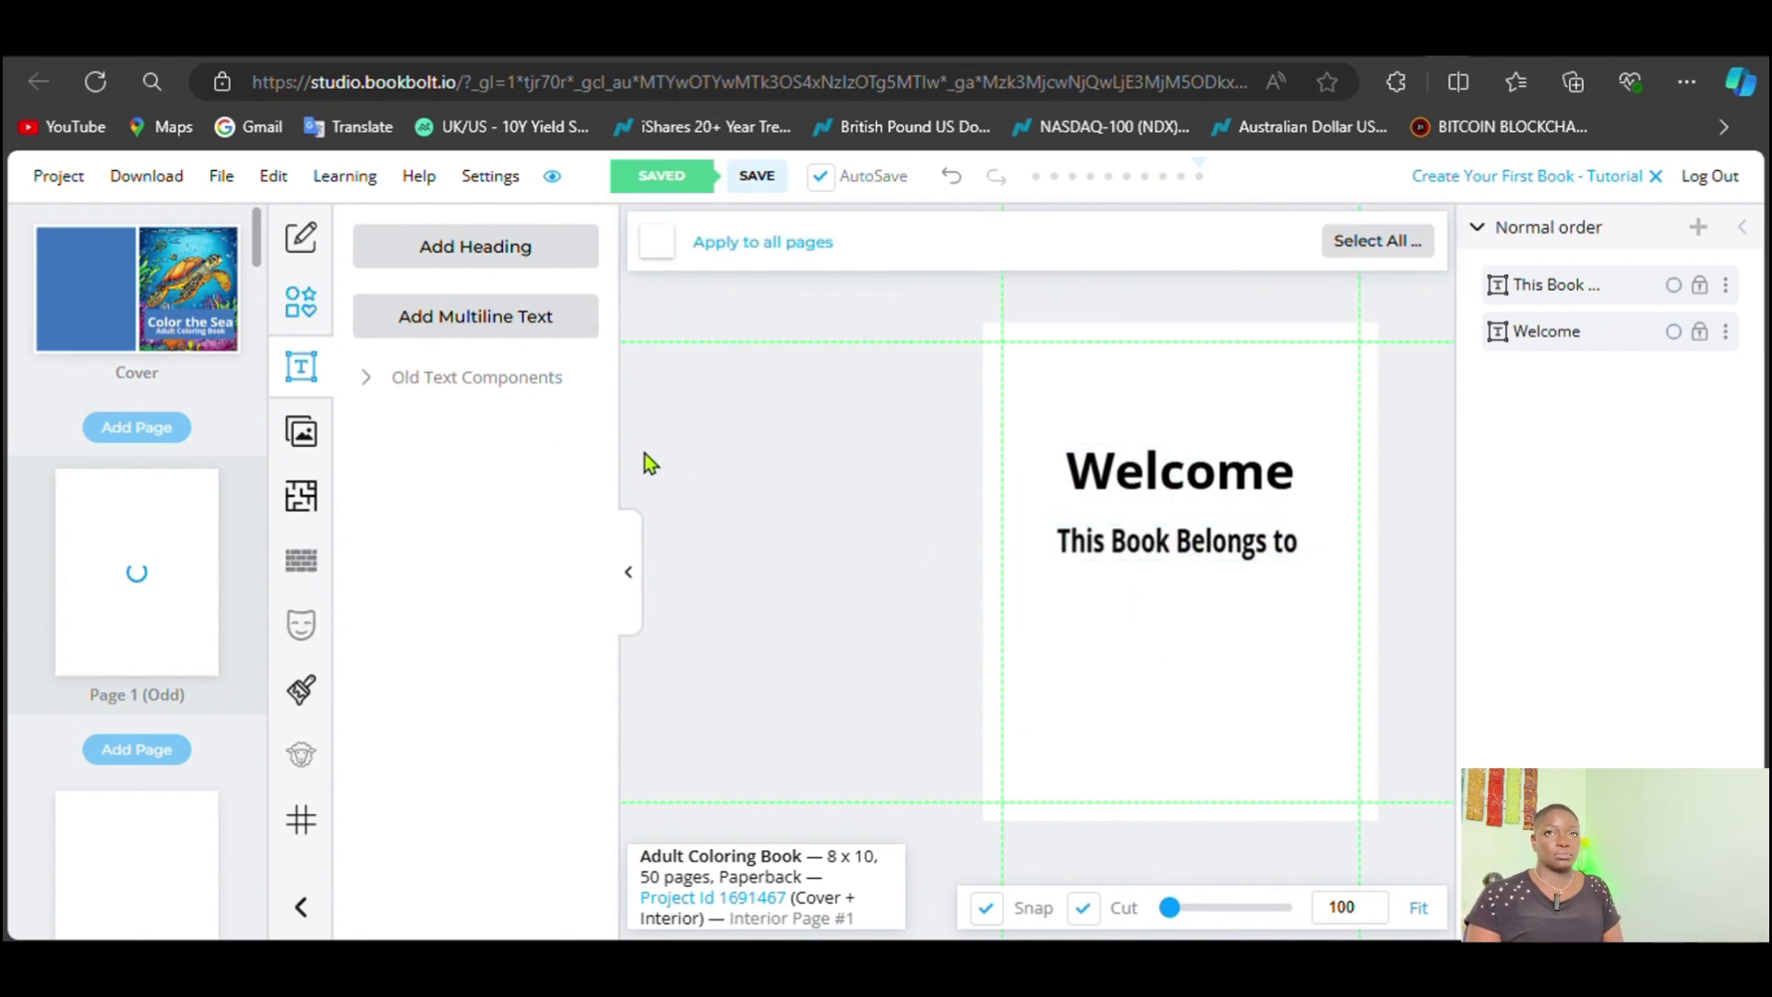
# Step: Add a horizontal line below "This Book Belongs to" and shorten both ends to roughly match the width of the text
pyautogui.click(301, 301)
pyautogui.click(381, 389)
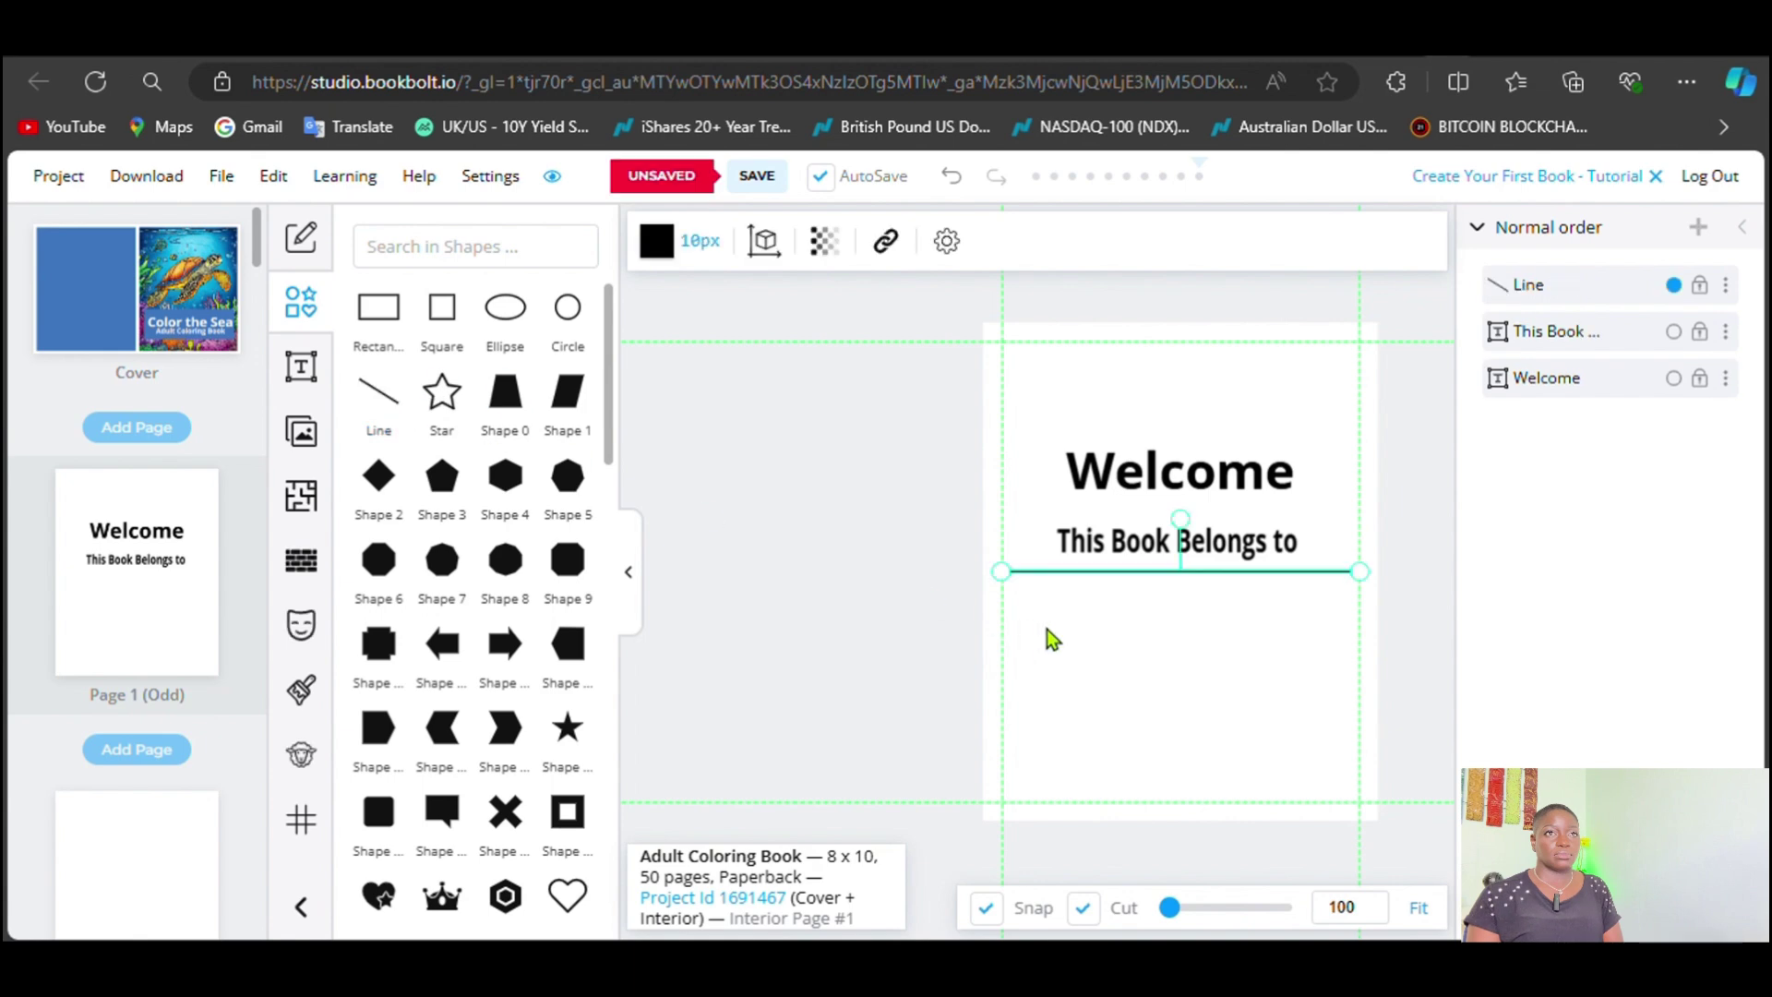
pyautogui.click(1128, 598)
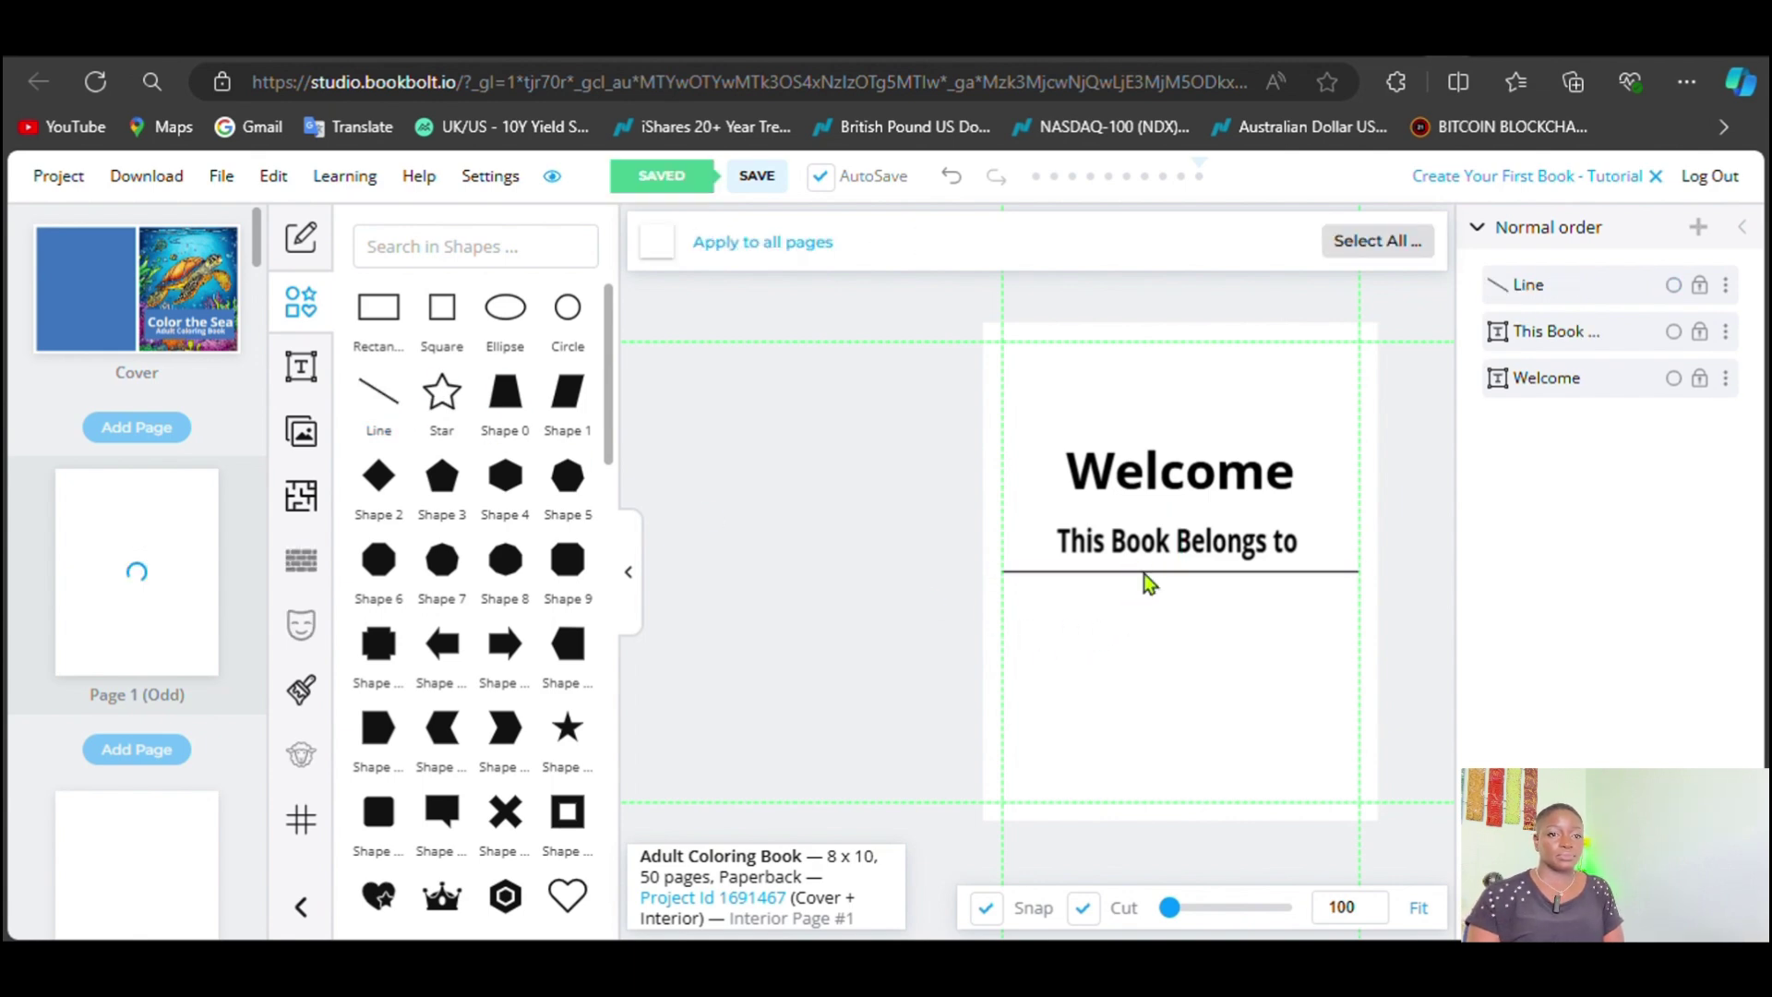
pyautogui.moveTo(1144, 576); pyautogui.dragTo(1144, 596)
pyautogui.moveTo(1004, 597); pyautogui.dragTo(1064, 597)
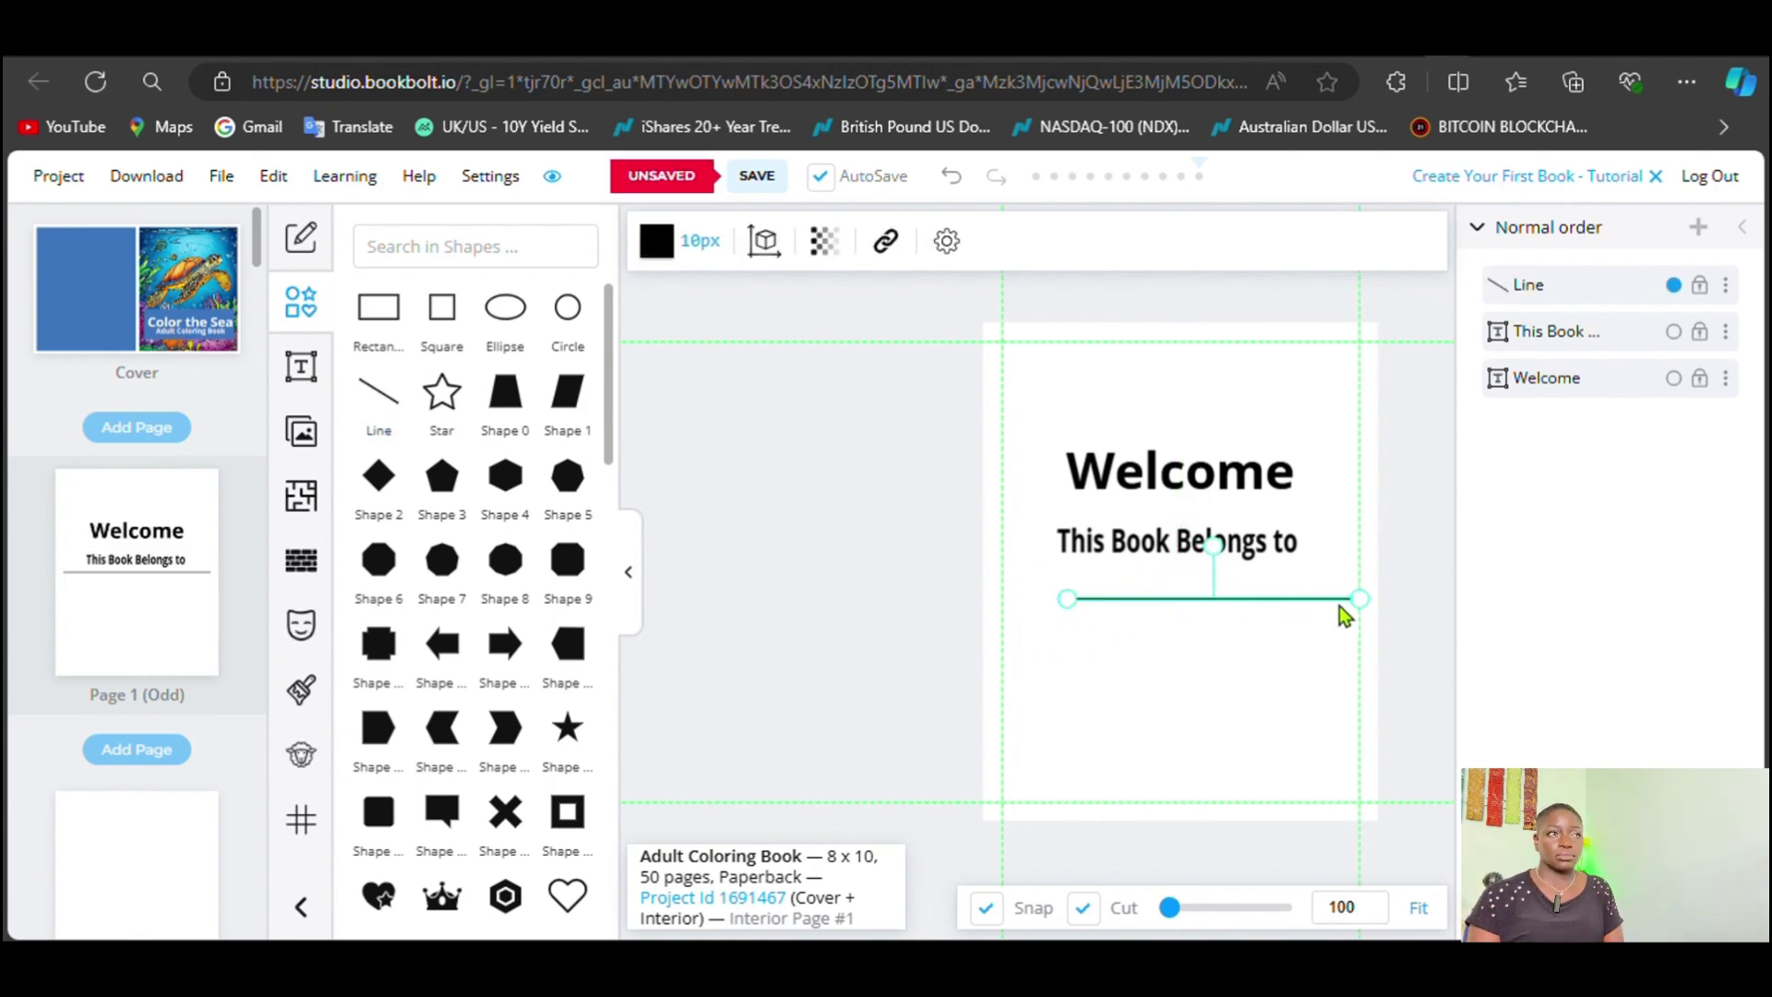
pyautogui.moveTo(1356, 599); pyautogui.dragTo(1292, 600)
pyautogui.click(1216, 611)
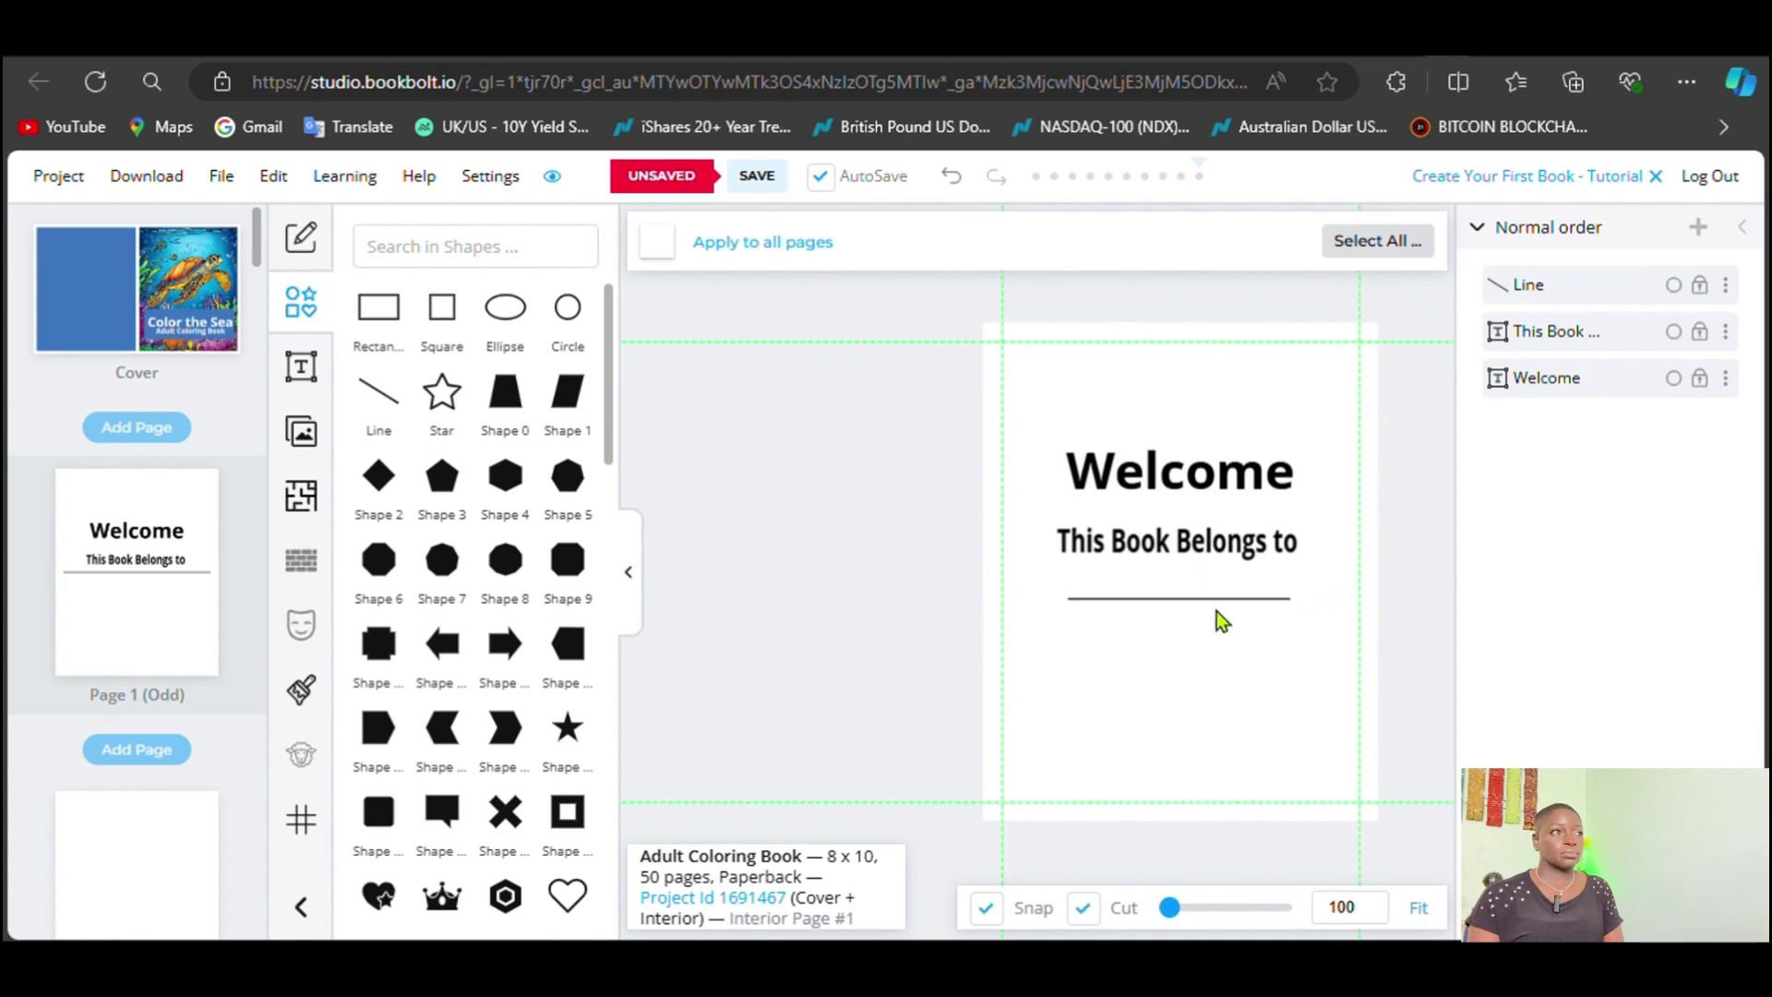
# Step: Switch to Midjourney and open the Create page with the generated images
pyautogui.scroll(-3, 161, 646)
pyautogui.click(161, 646)
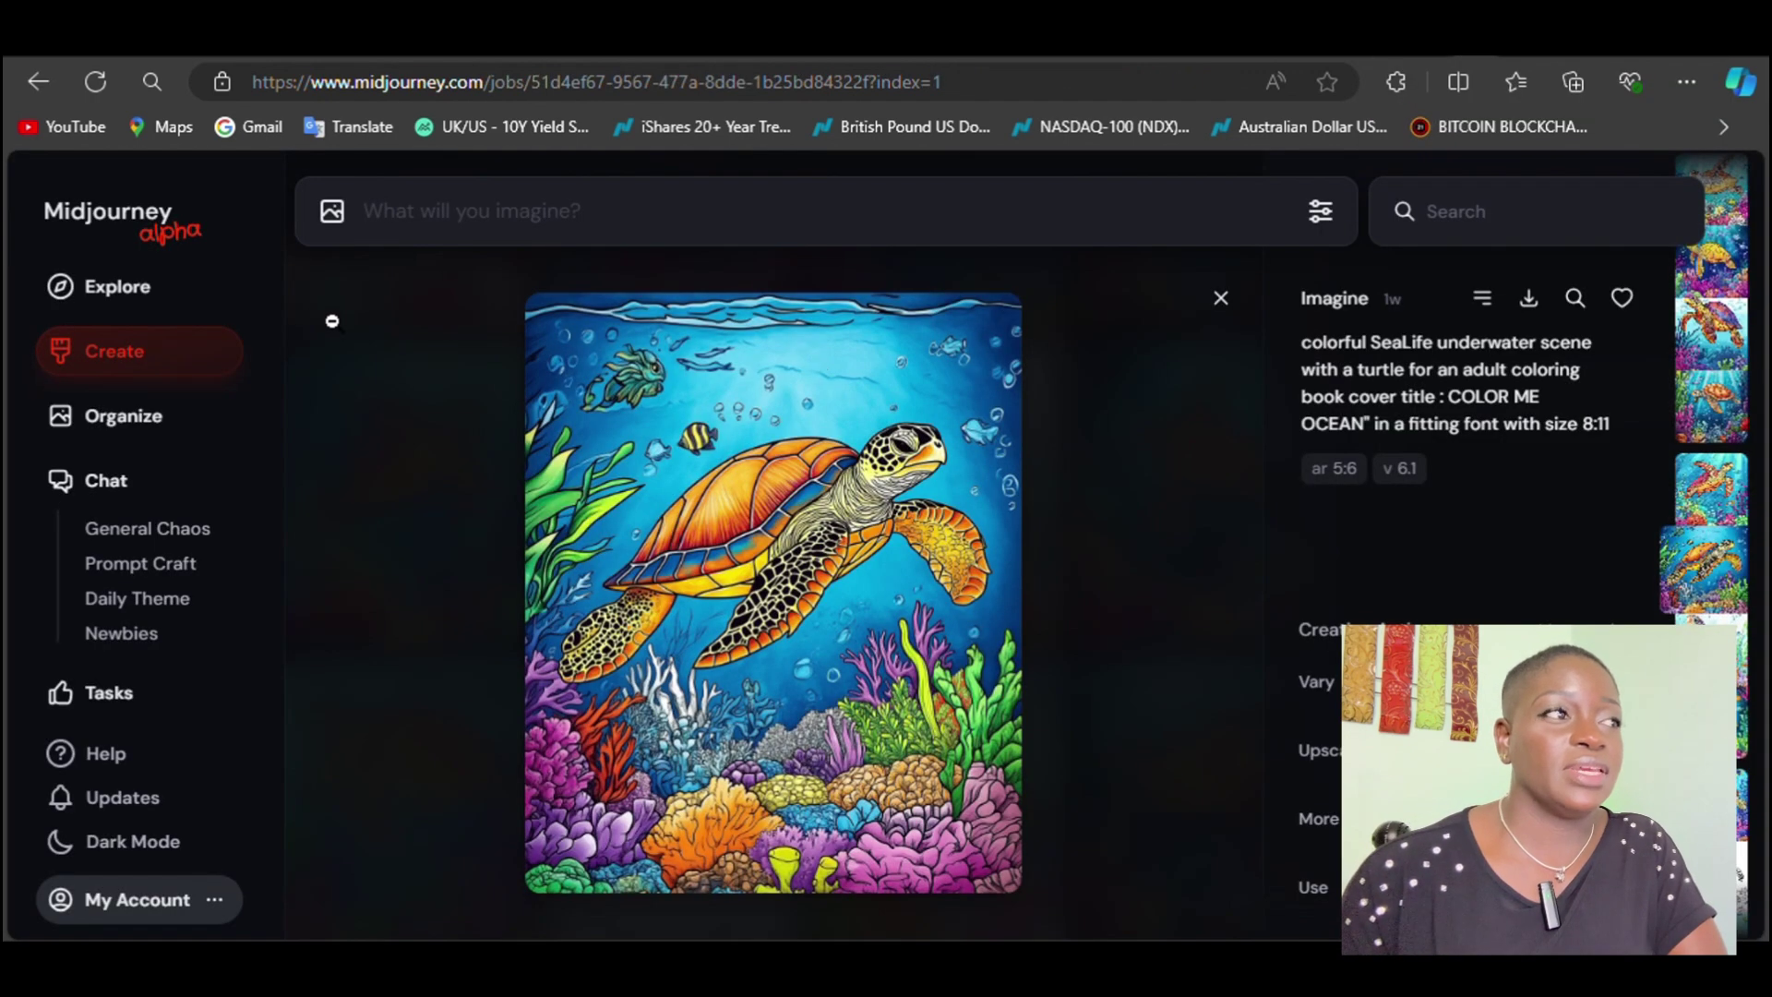
pyautogui.click(104, 368)
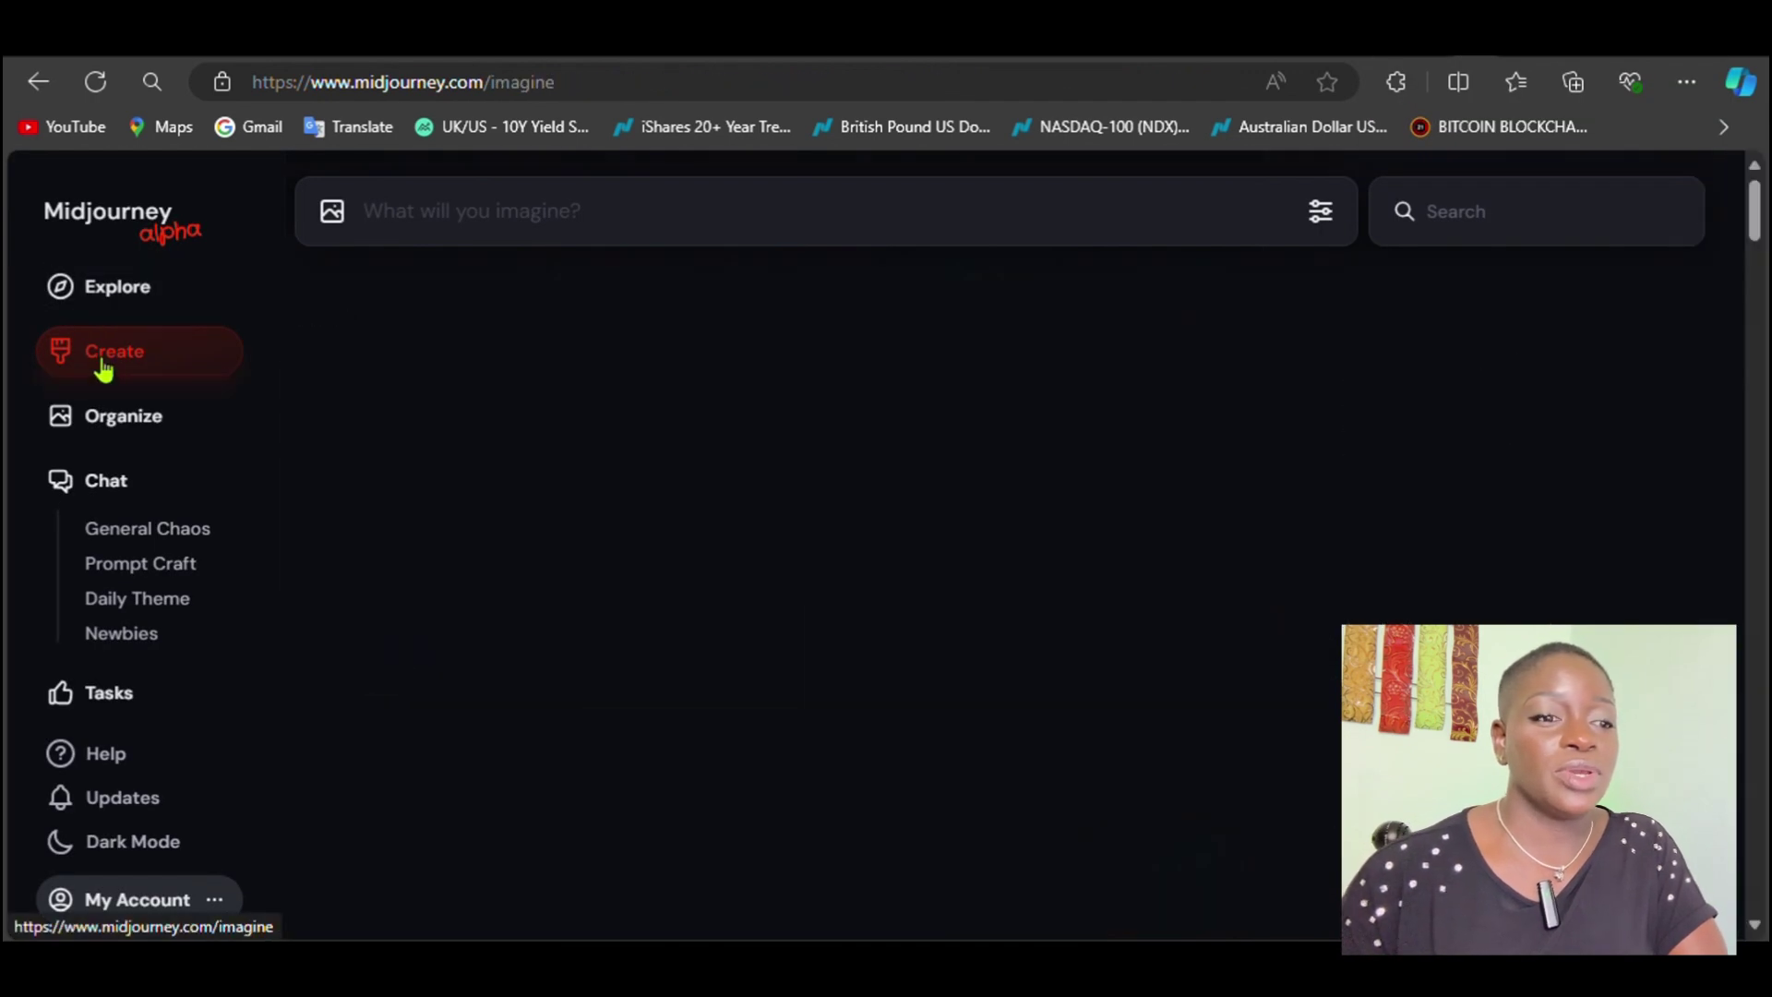
pyautogui.moveTo(1153, 576)
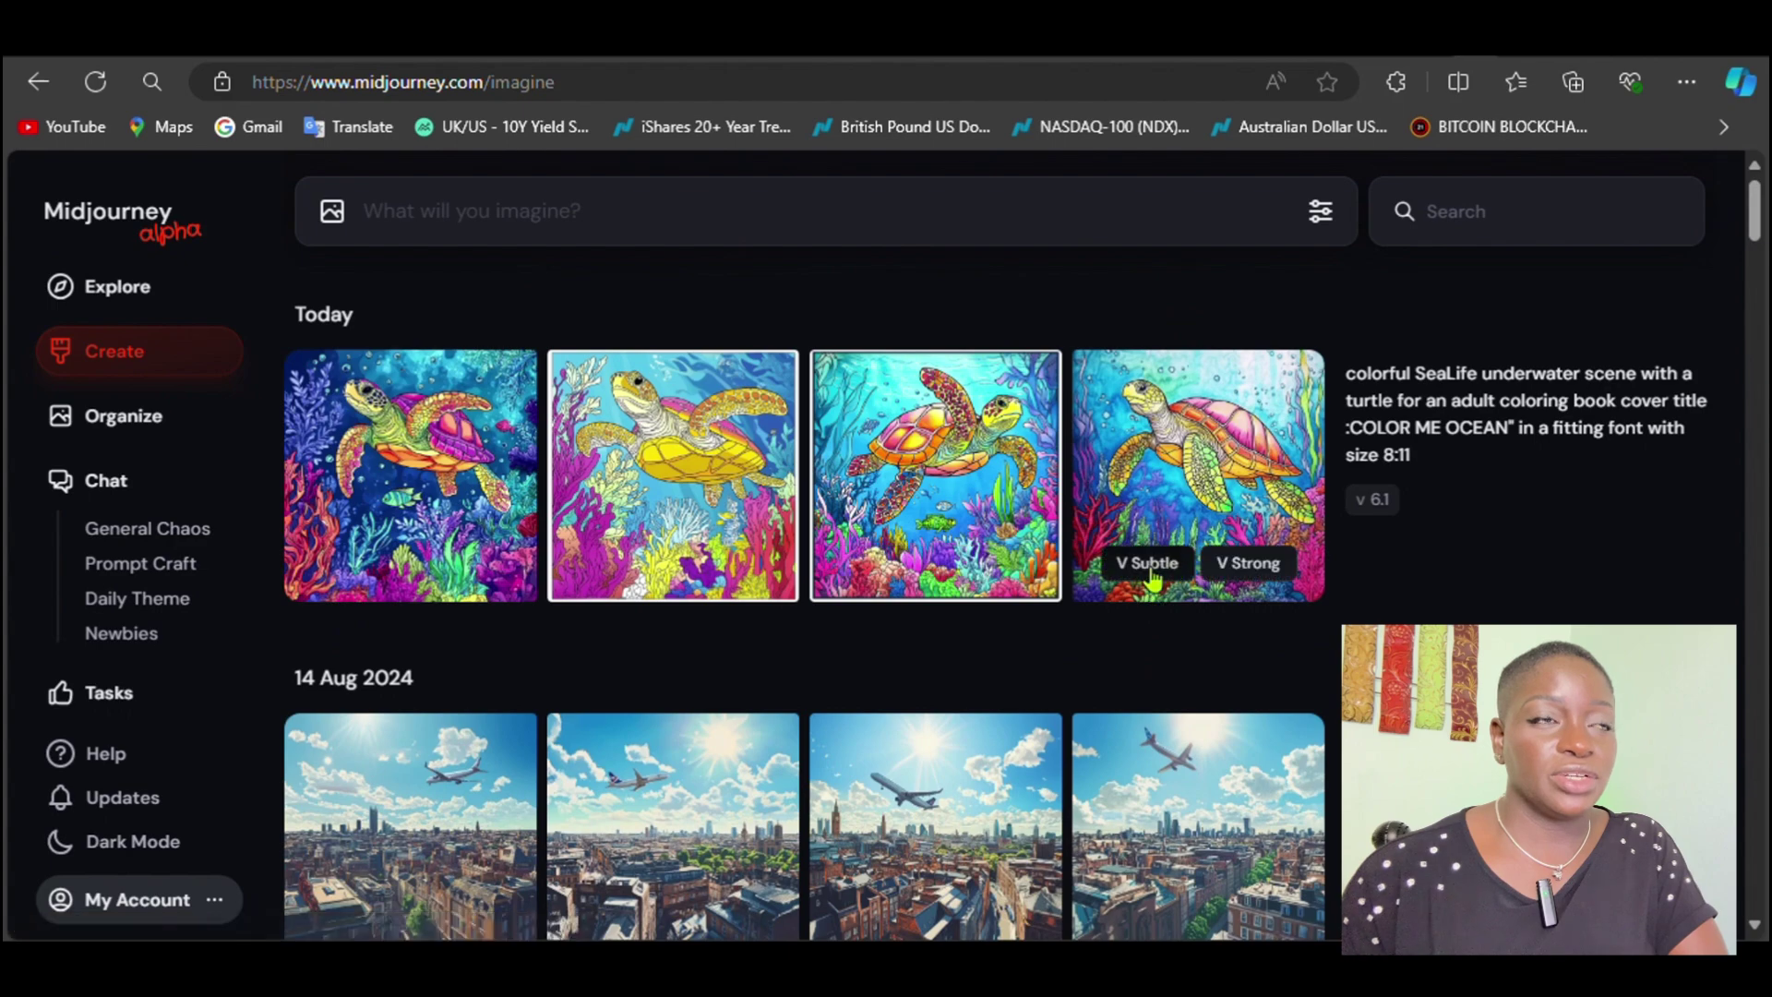
# Step: View the black-and-white sea turtle image among the generated COLOR ME OCEAN cover images, and return to the Create page
pyautogui.scroll(-20, 1153, 576)
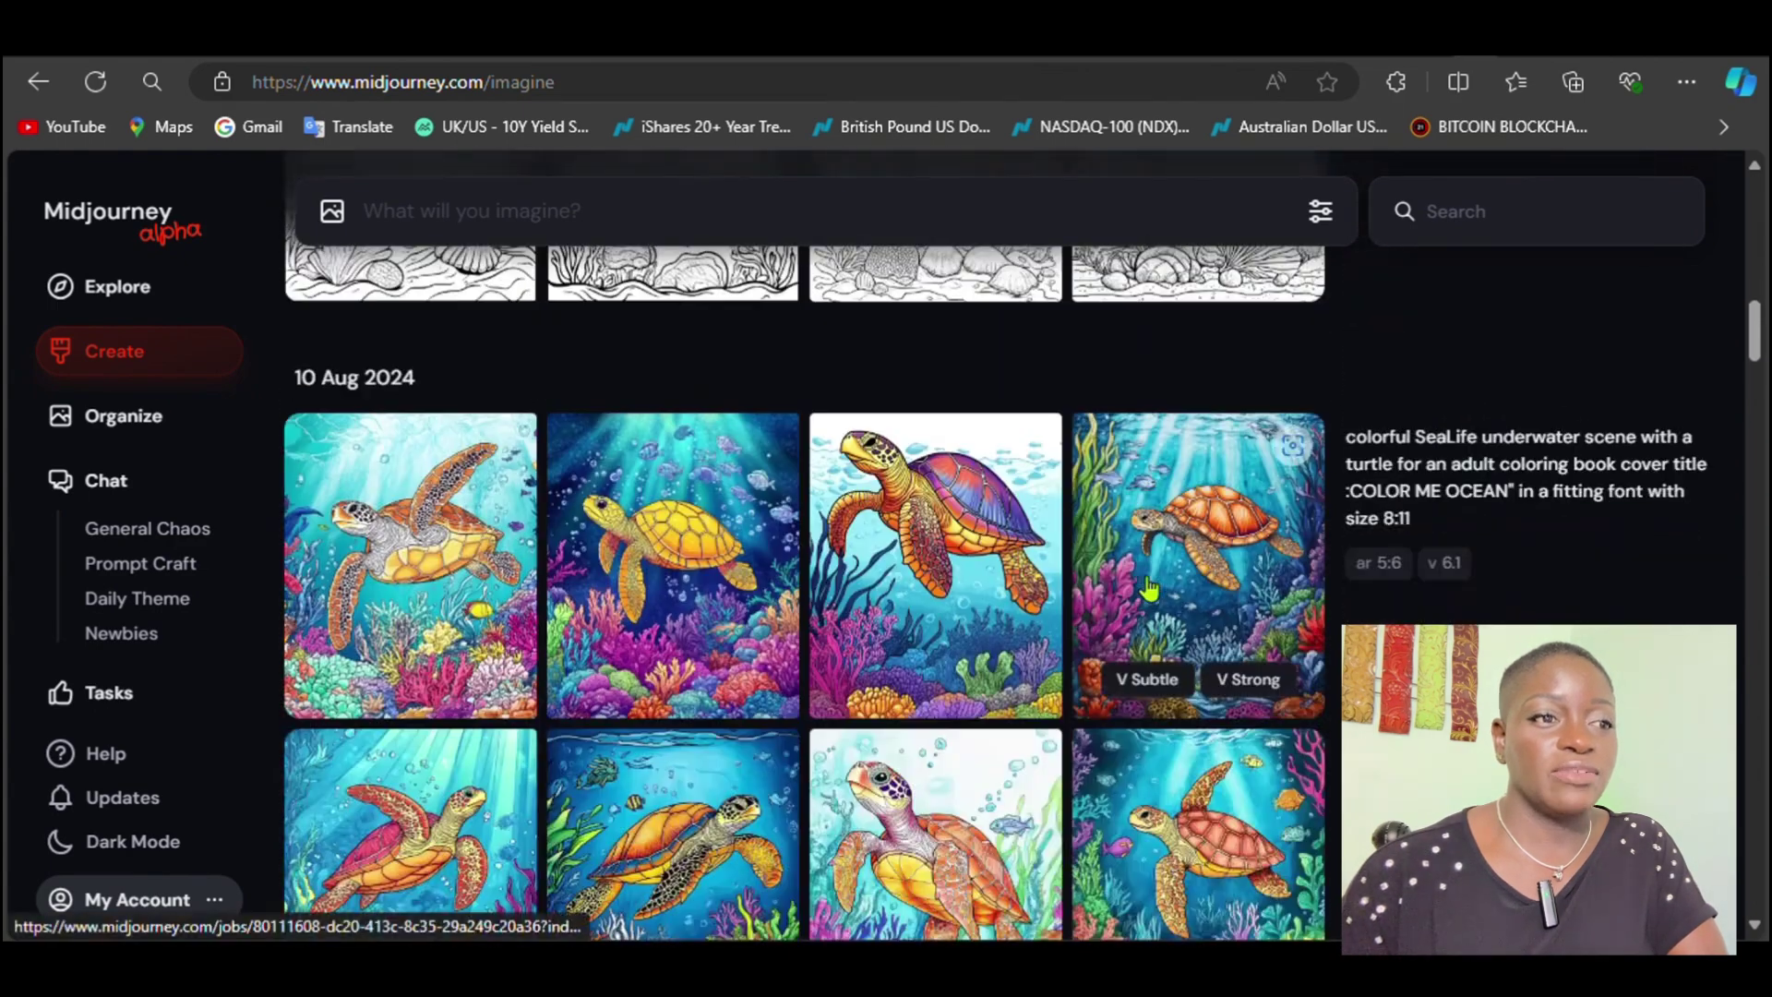
pyautogui.scroll(-10, 1149, 586)
pyautogui.scroll(3, 1149, 586)
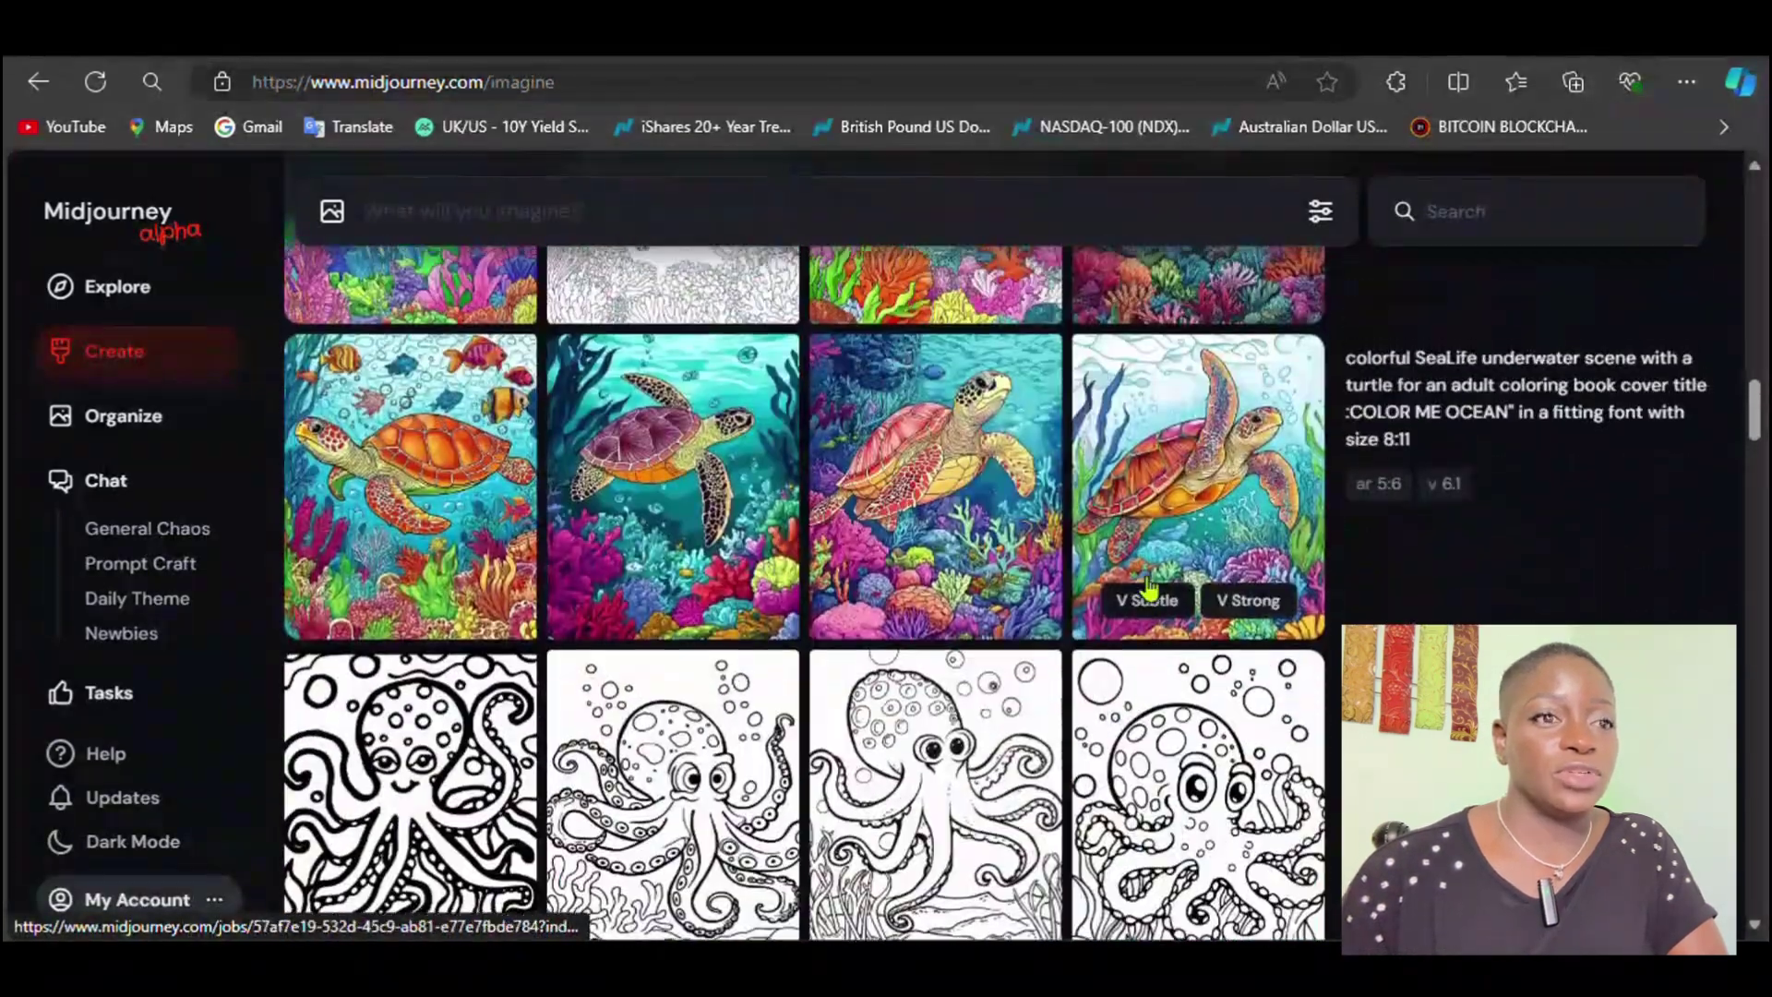
pyautogui.scroll(3, 1149, 586)
pyautogui.click(760, 462)
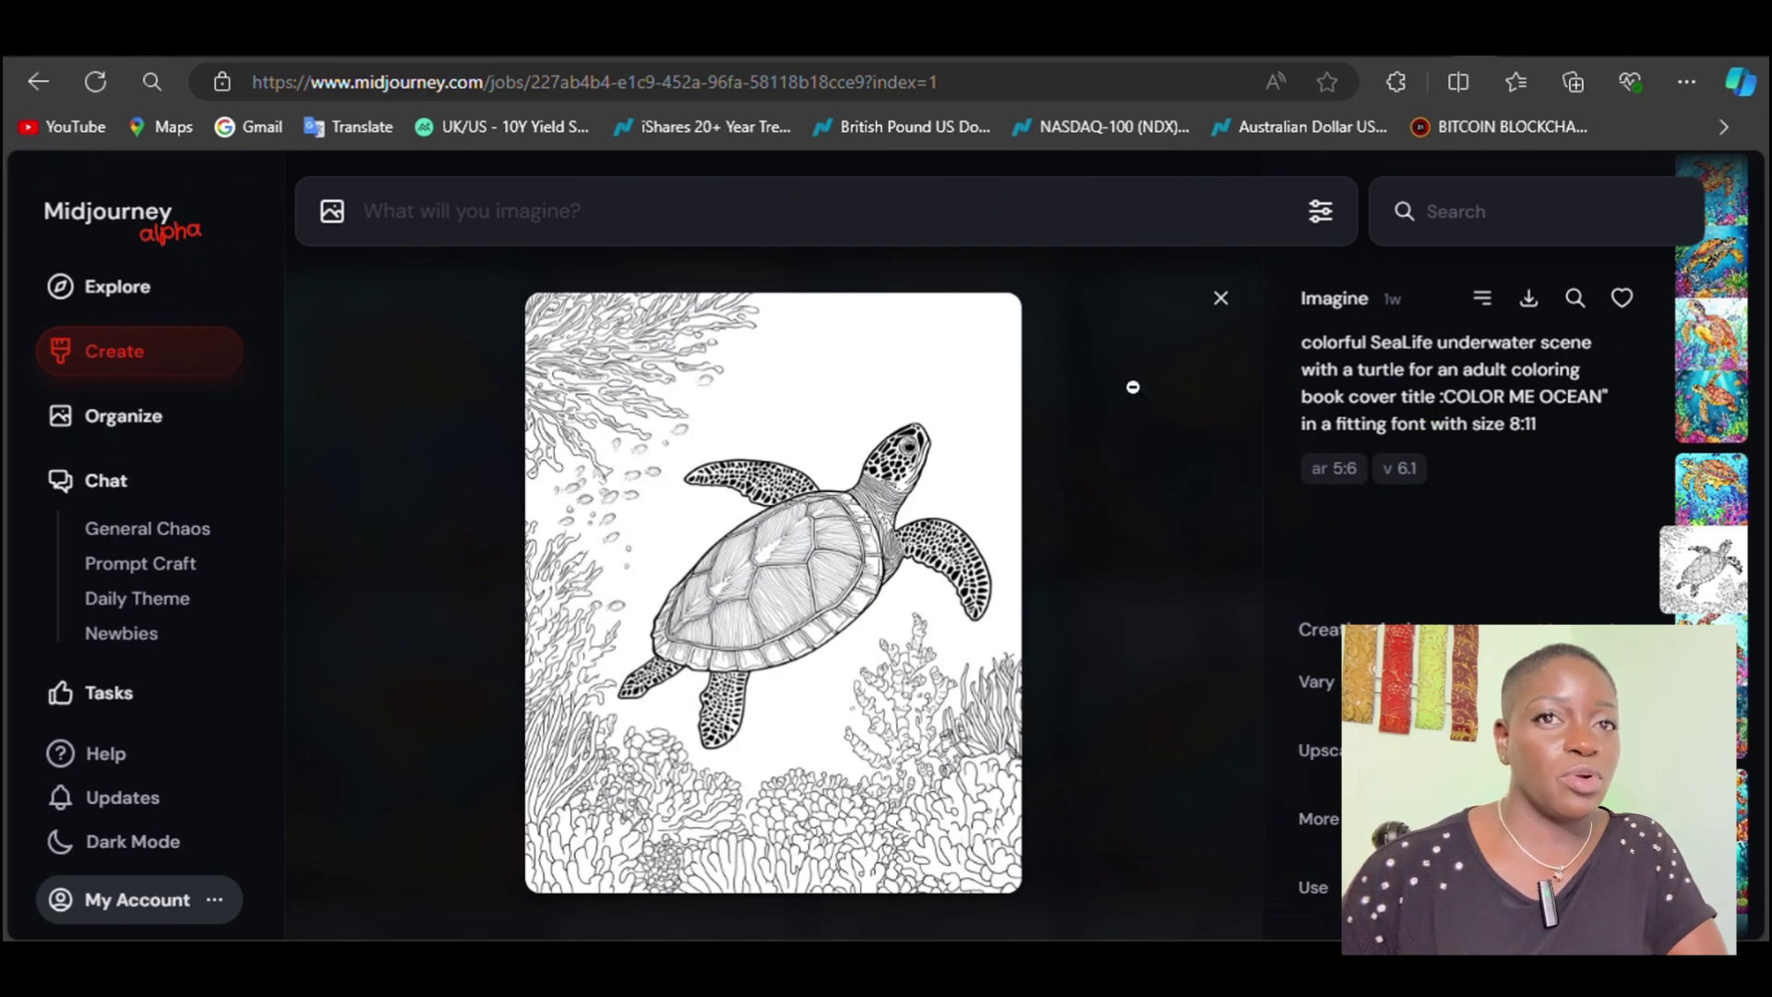
pyautogui.click(141, 359)
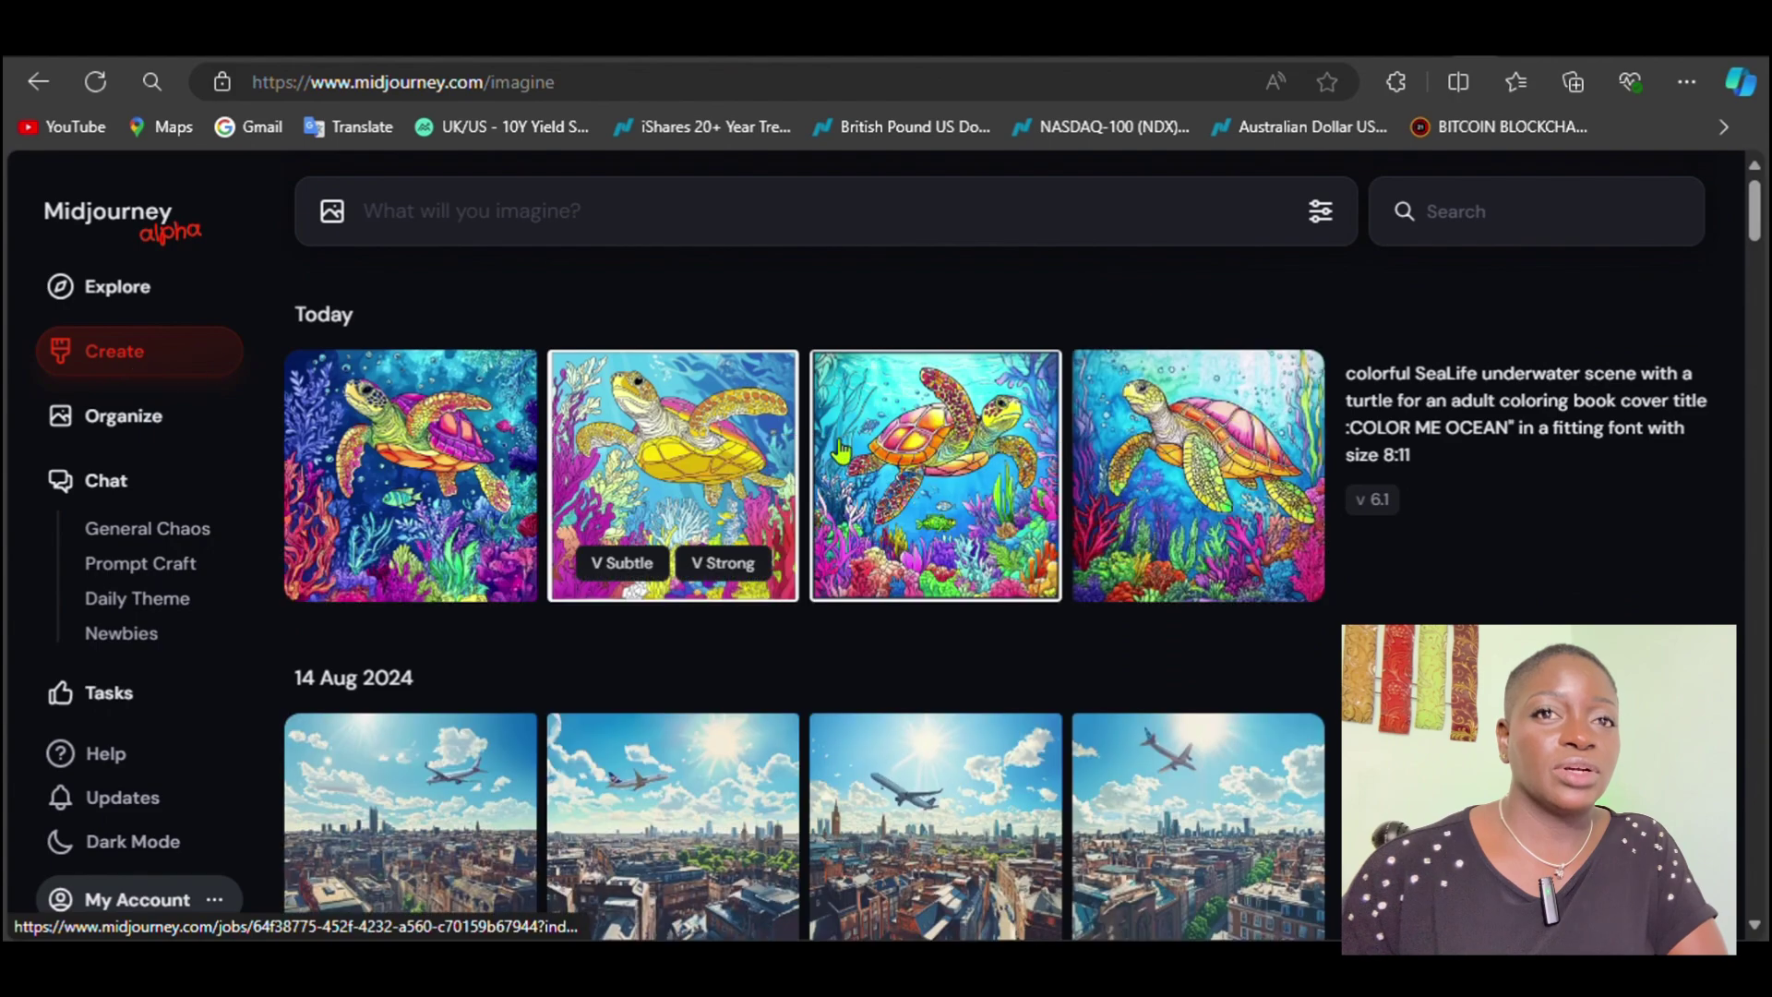
# Step: Examine the black-and-white turtle image from the kids' coloring book cover prompt with chaos 20 and stylize 300, and return to the generated images
pyautogui.scroll(-5, 1006, 543)
pyautogui.scroll(-15, 1006, 542)
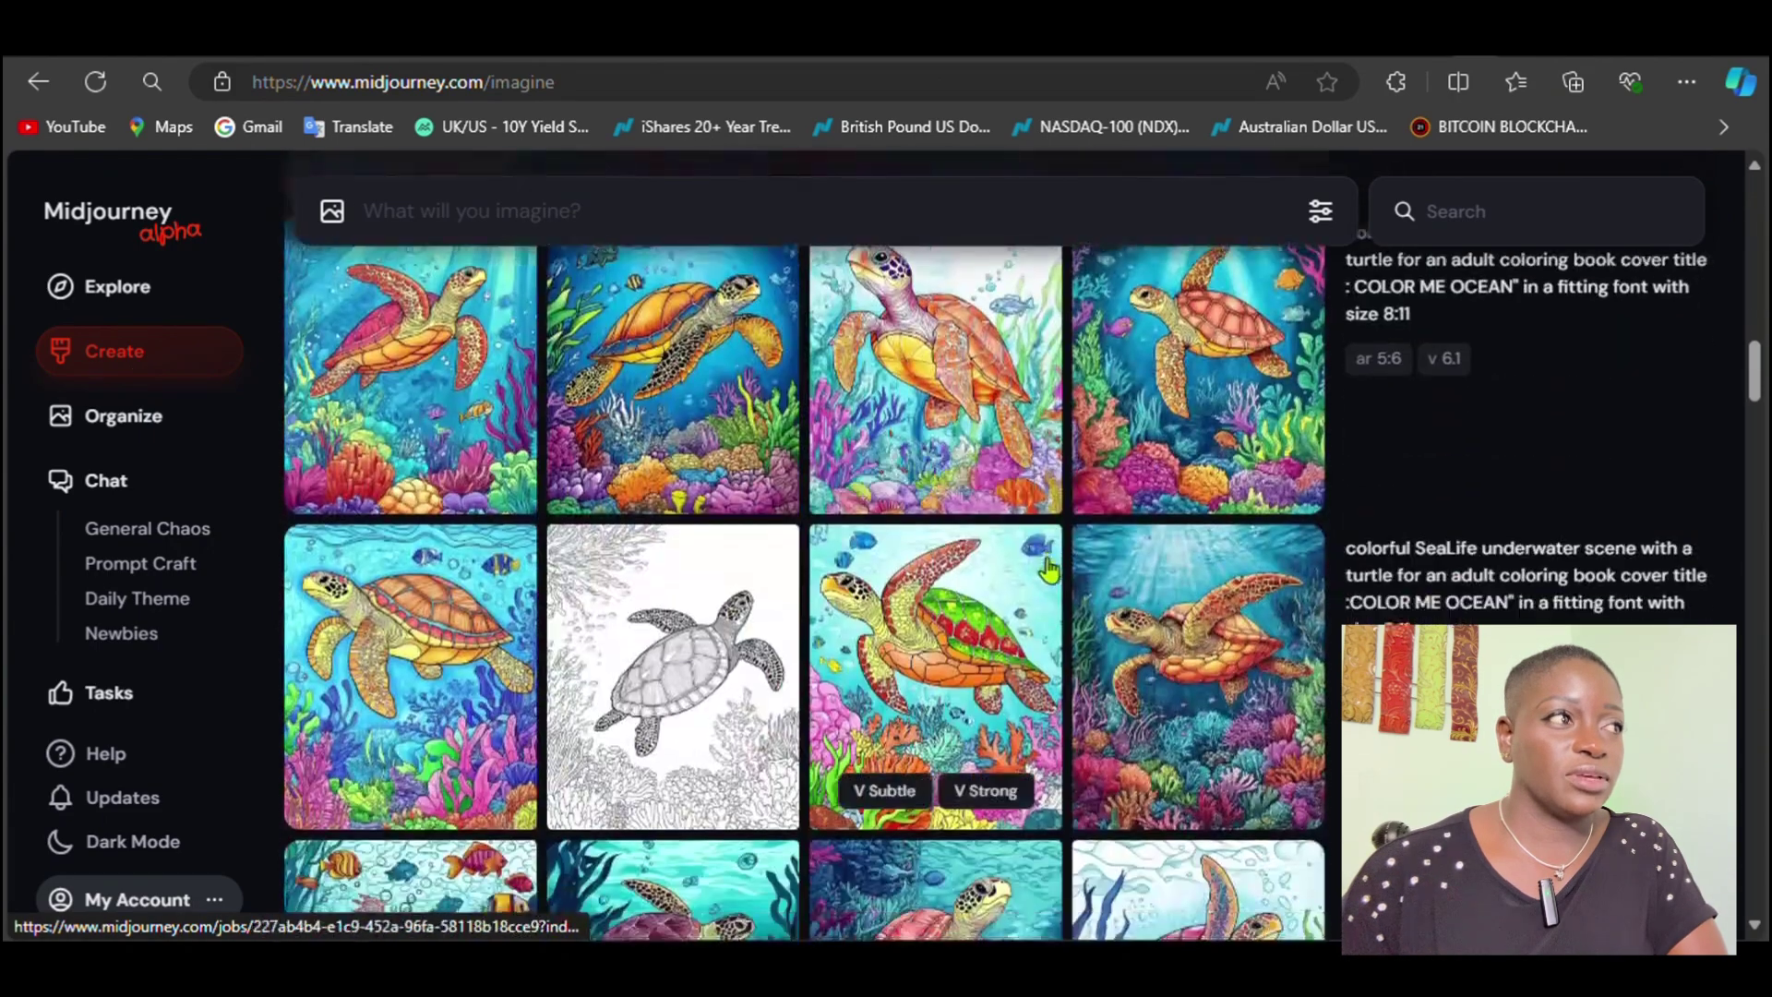
pyautogui.scroll(-10, 1049, 573)
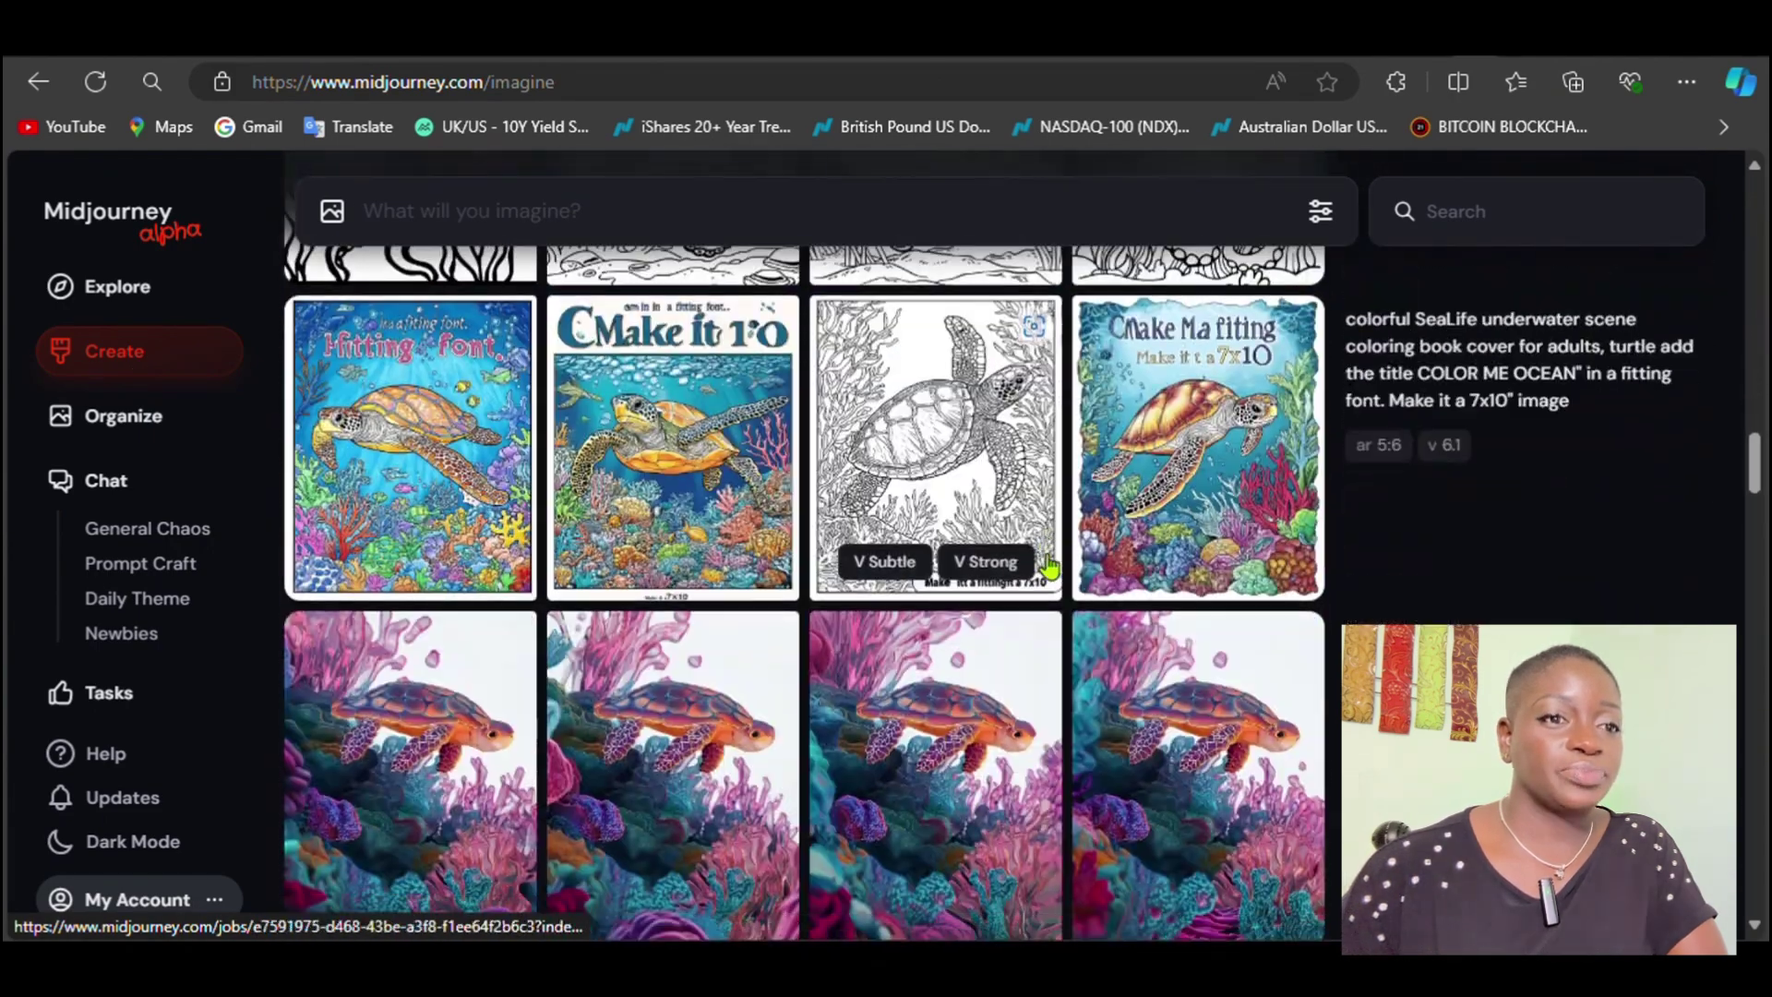
pyautogui.scroll(-15, 1050, 555)
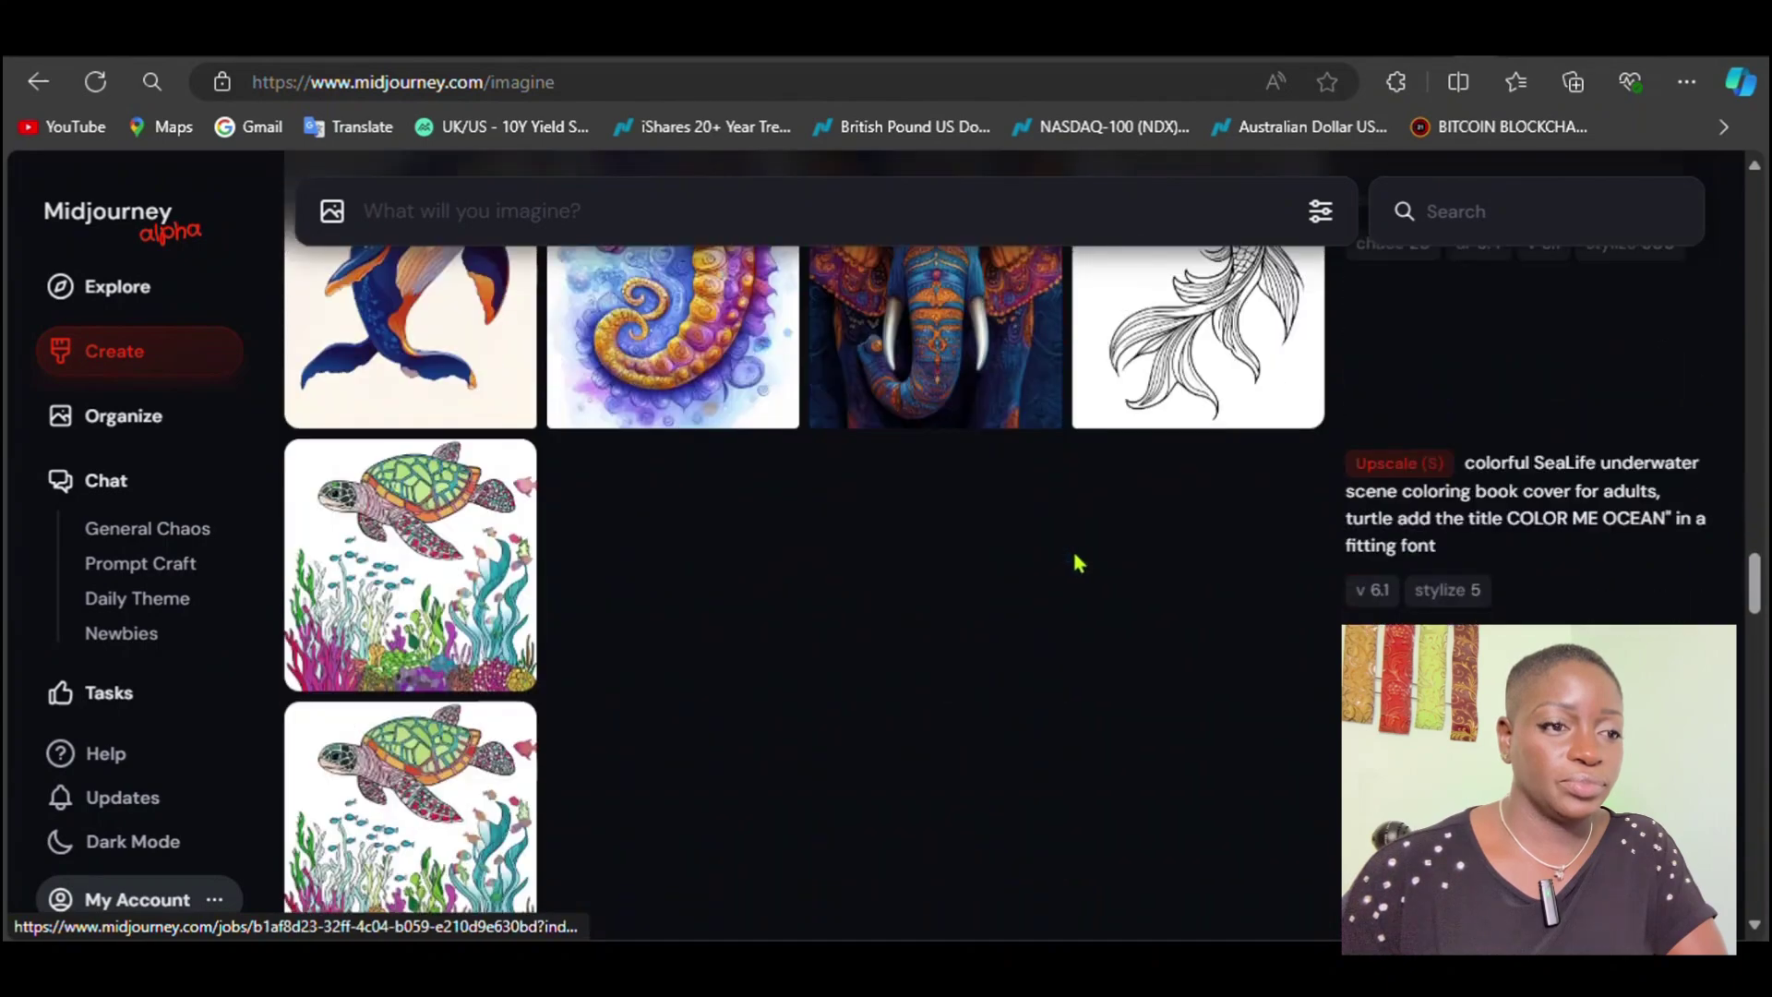
pyautogui.scroll(-2, 1084, 558)
pyautogui.scroll(5, 1089, 554)
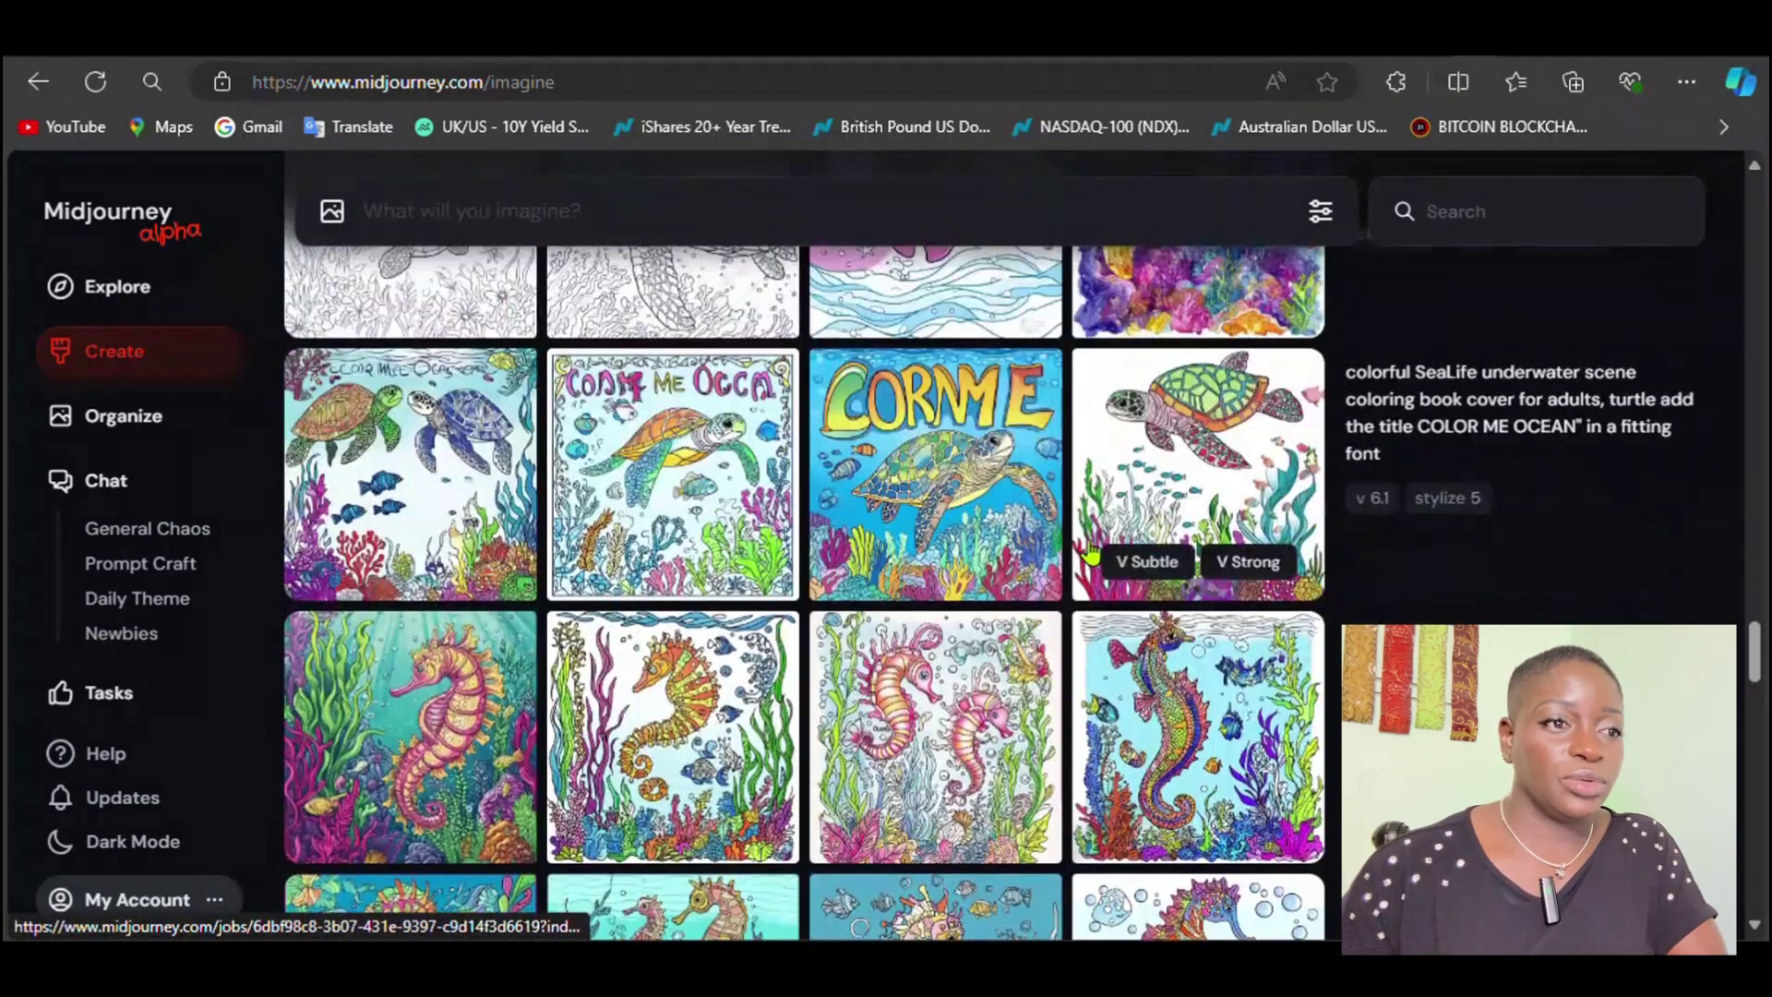
pyautogui.click(598, 474)
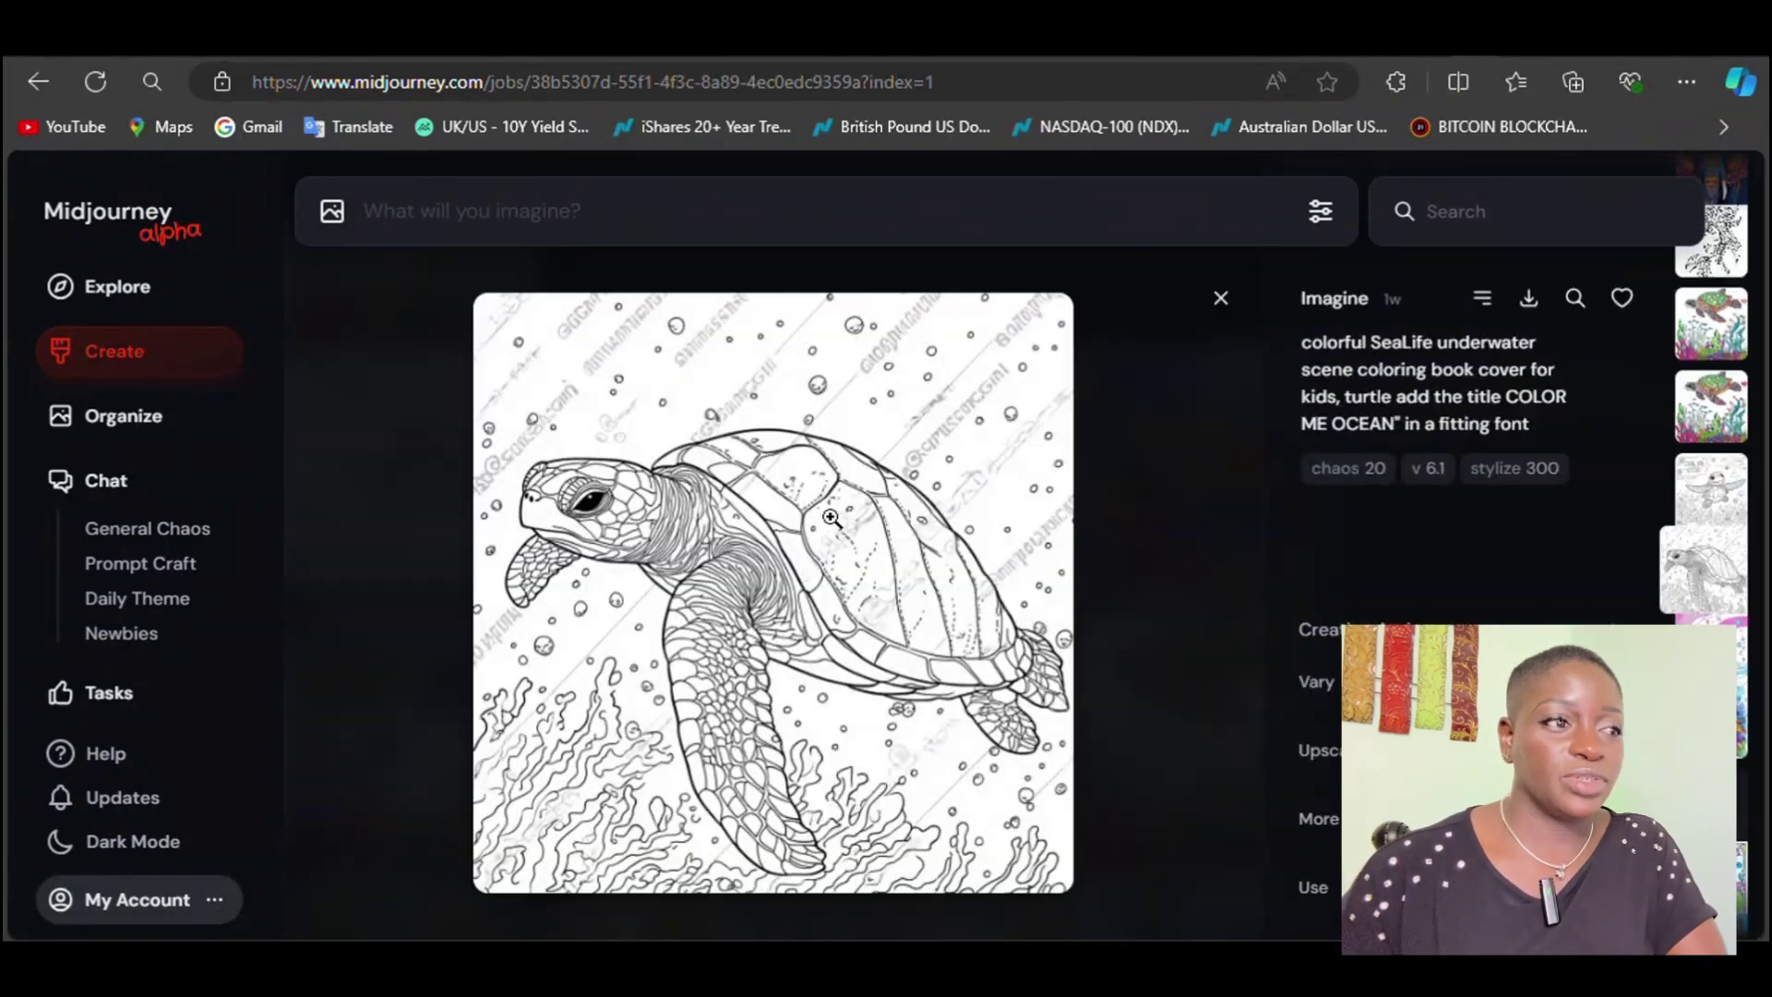
pyautogui.click(192, 371)
# Step: View the third image of the "turtle in ocean, piccaso, style of coloring book" set and return to the Create page
pyautogui.scroll(-6, 856, 553)
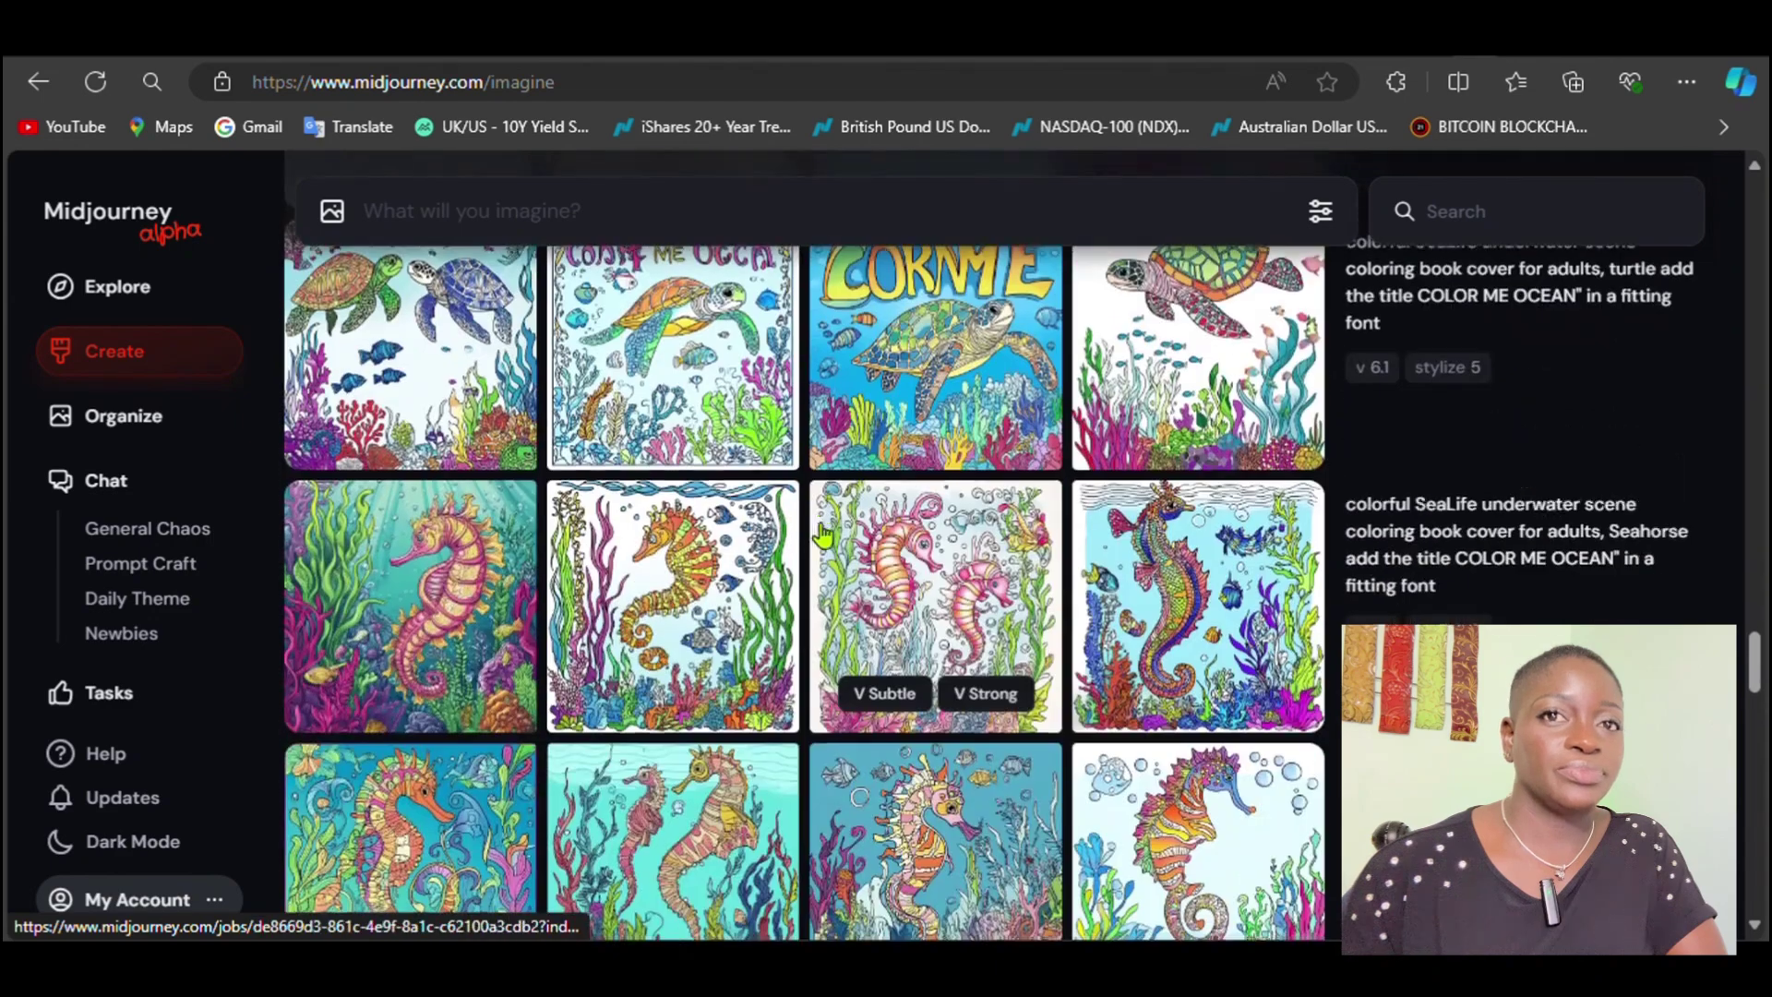
pyautogui.scroll(-3, 857, 554)
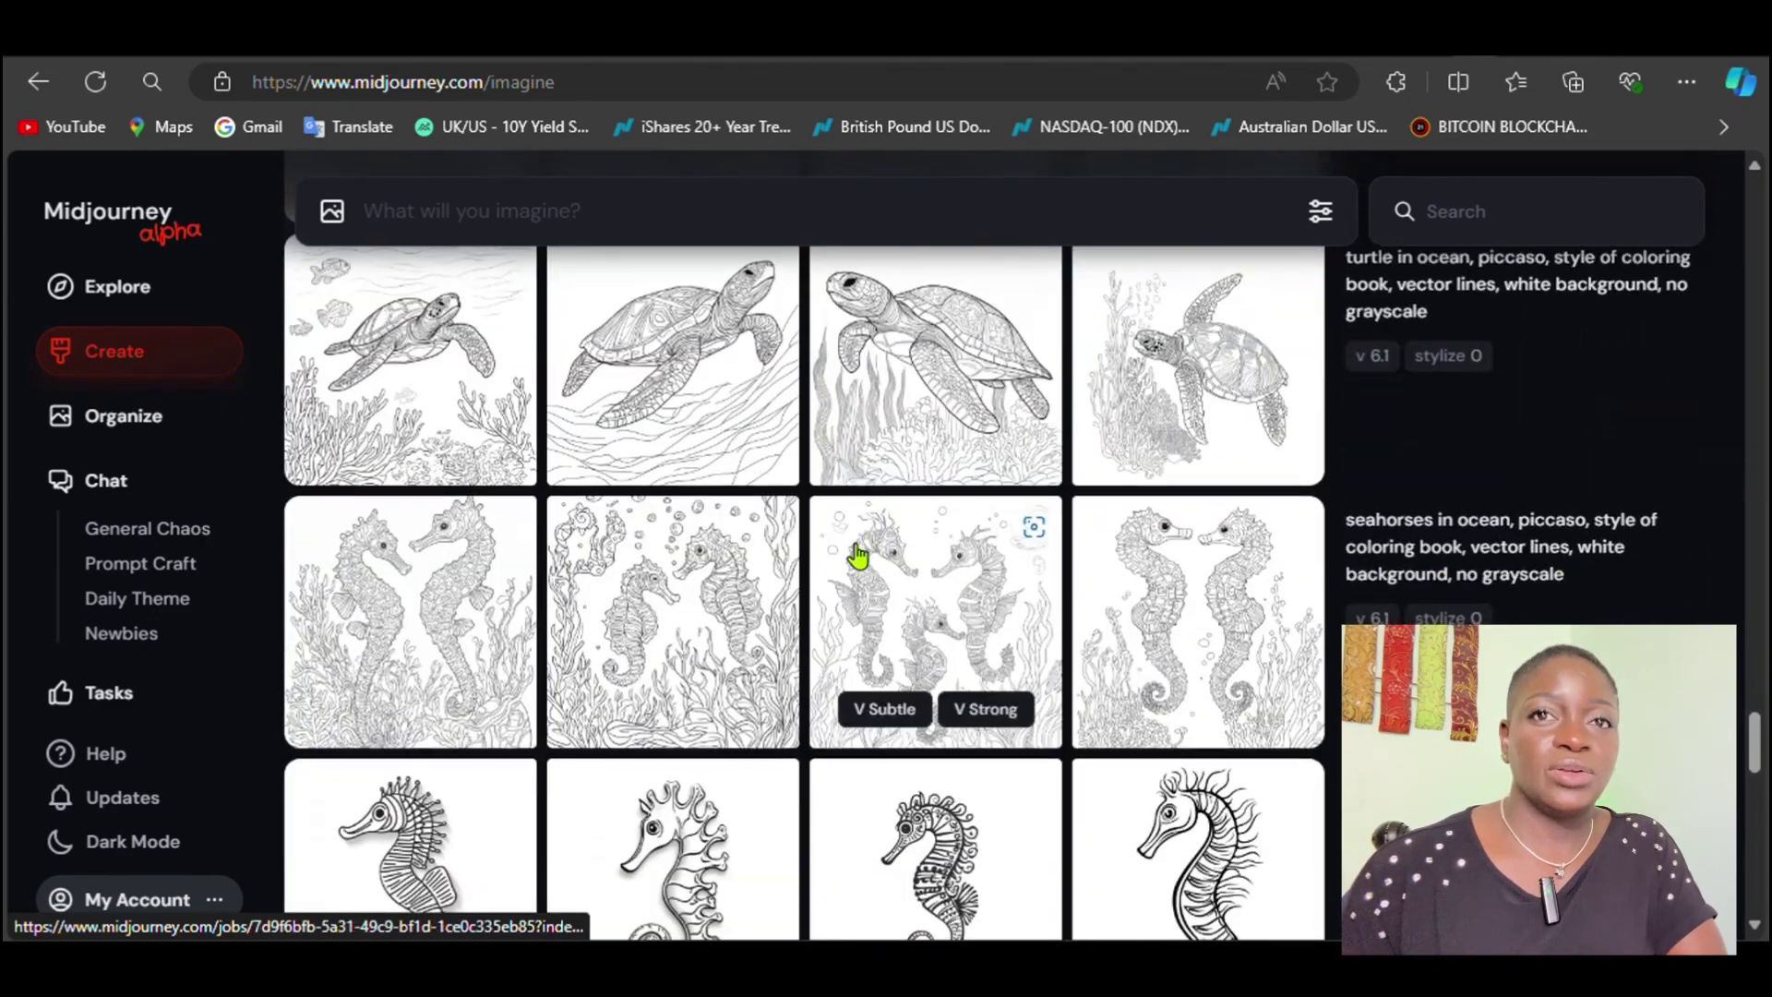
pyautogui.scroll(-3, 857, 554)
pyautogui.scroll(3, 856, 554)
pyautogui.scroll(1, 857, 554)
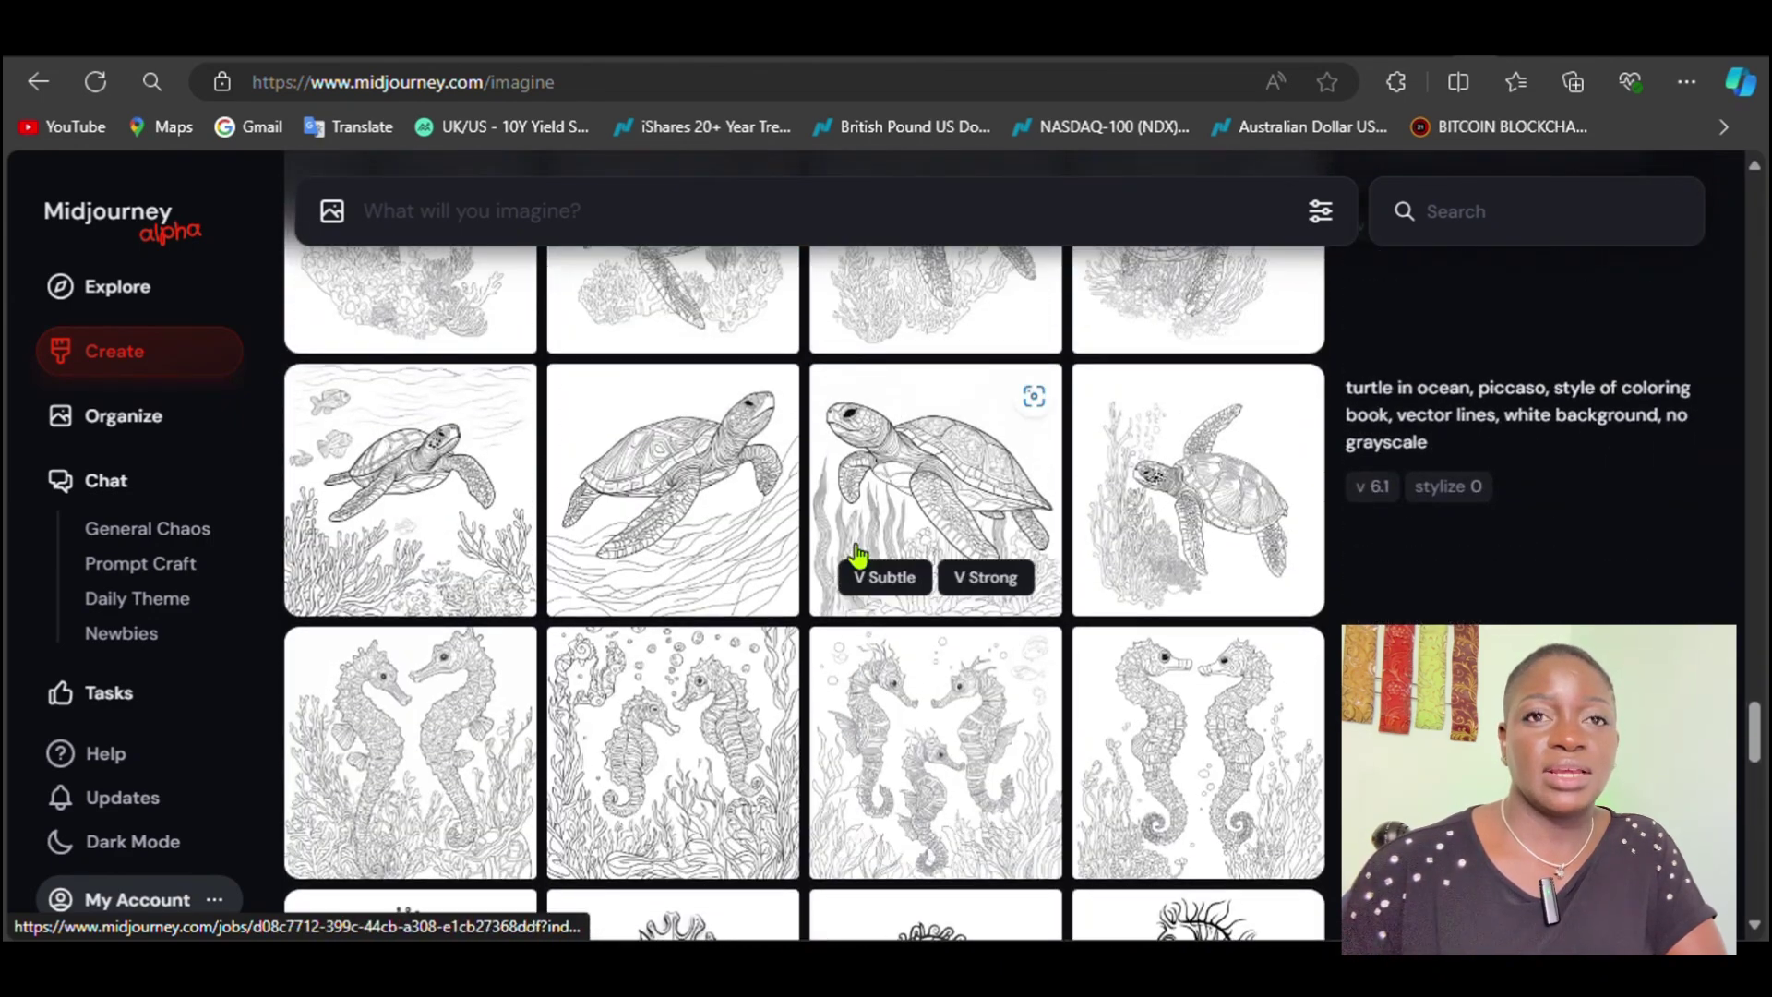
pyautogui.click(916, 437)
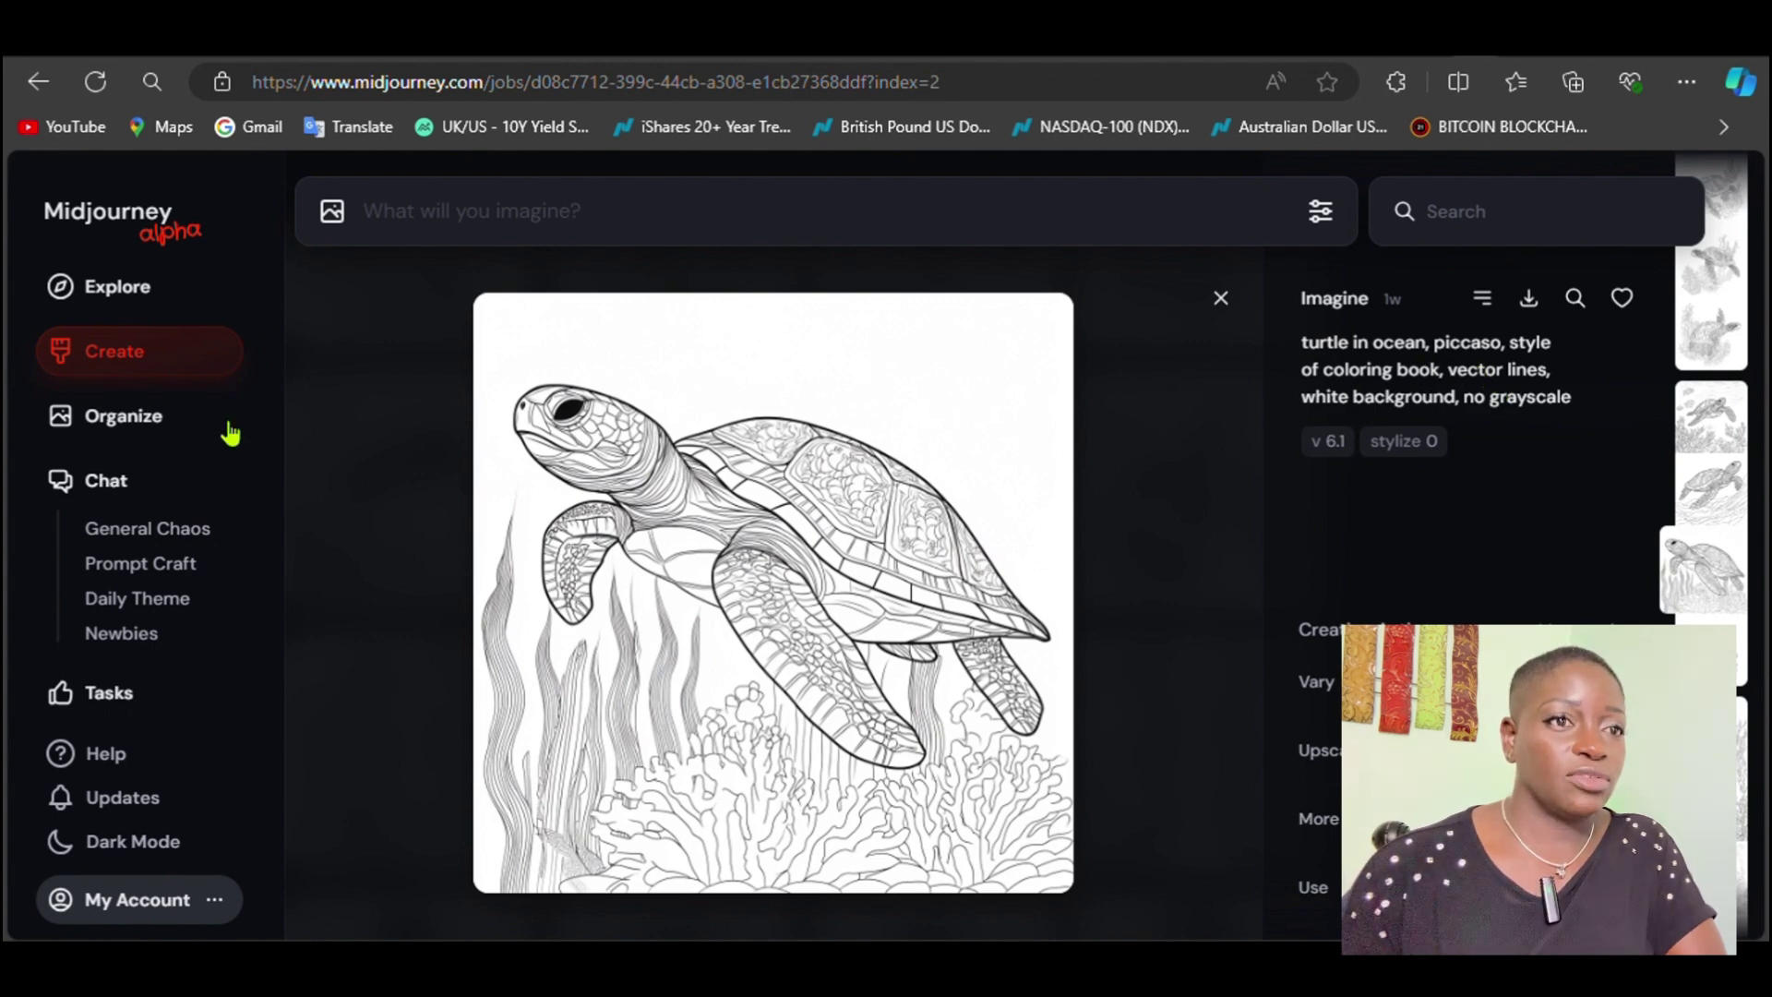
pyautogui.click(126, 365)
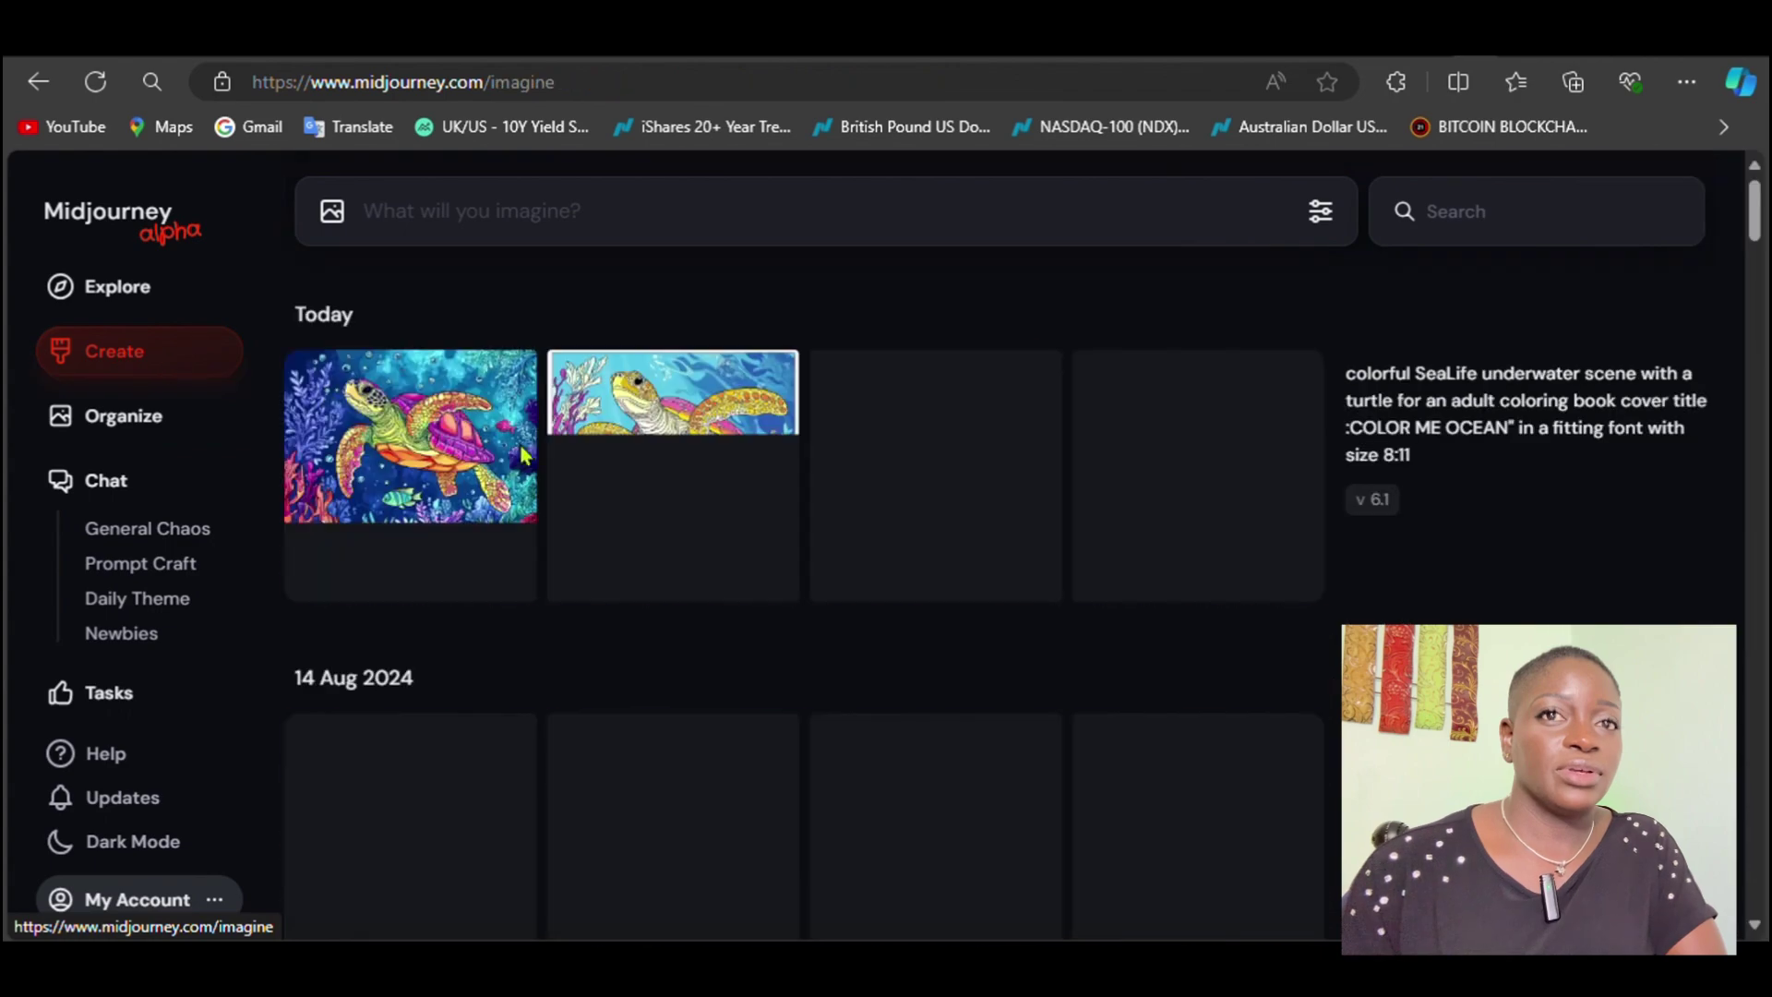
# Step: View the third octopus image of the "coloring book close shapes simple picaso outlines octopus in the sea" set, and return to the Create page
pyautogui.scroll(-10, 810, 625)
pyautogui.scroll(-15, 934, 676)
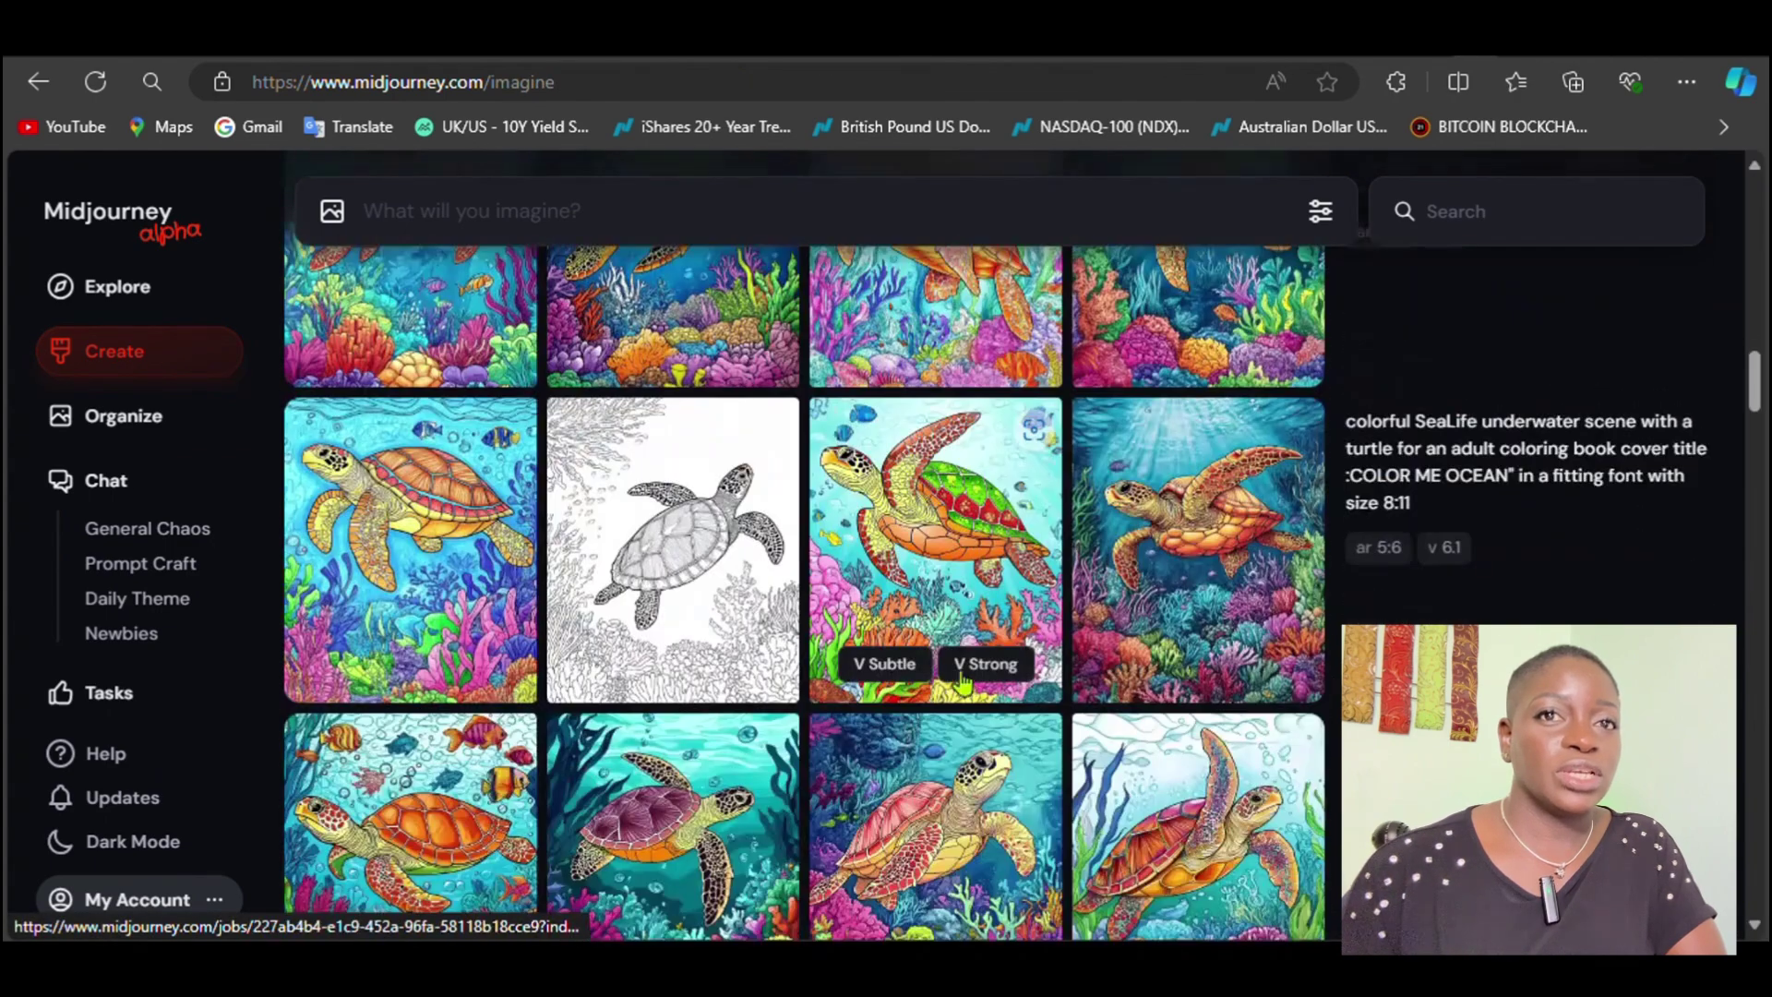
pyautogui.scroll(3, 803, 483)
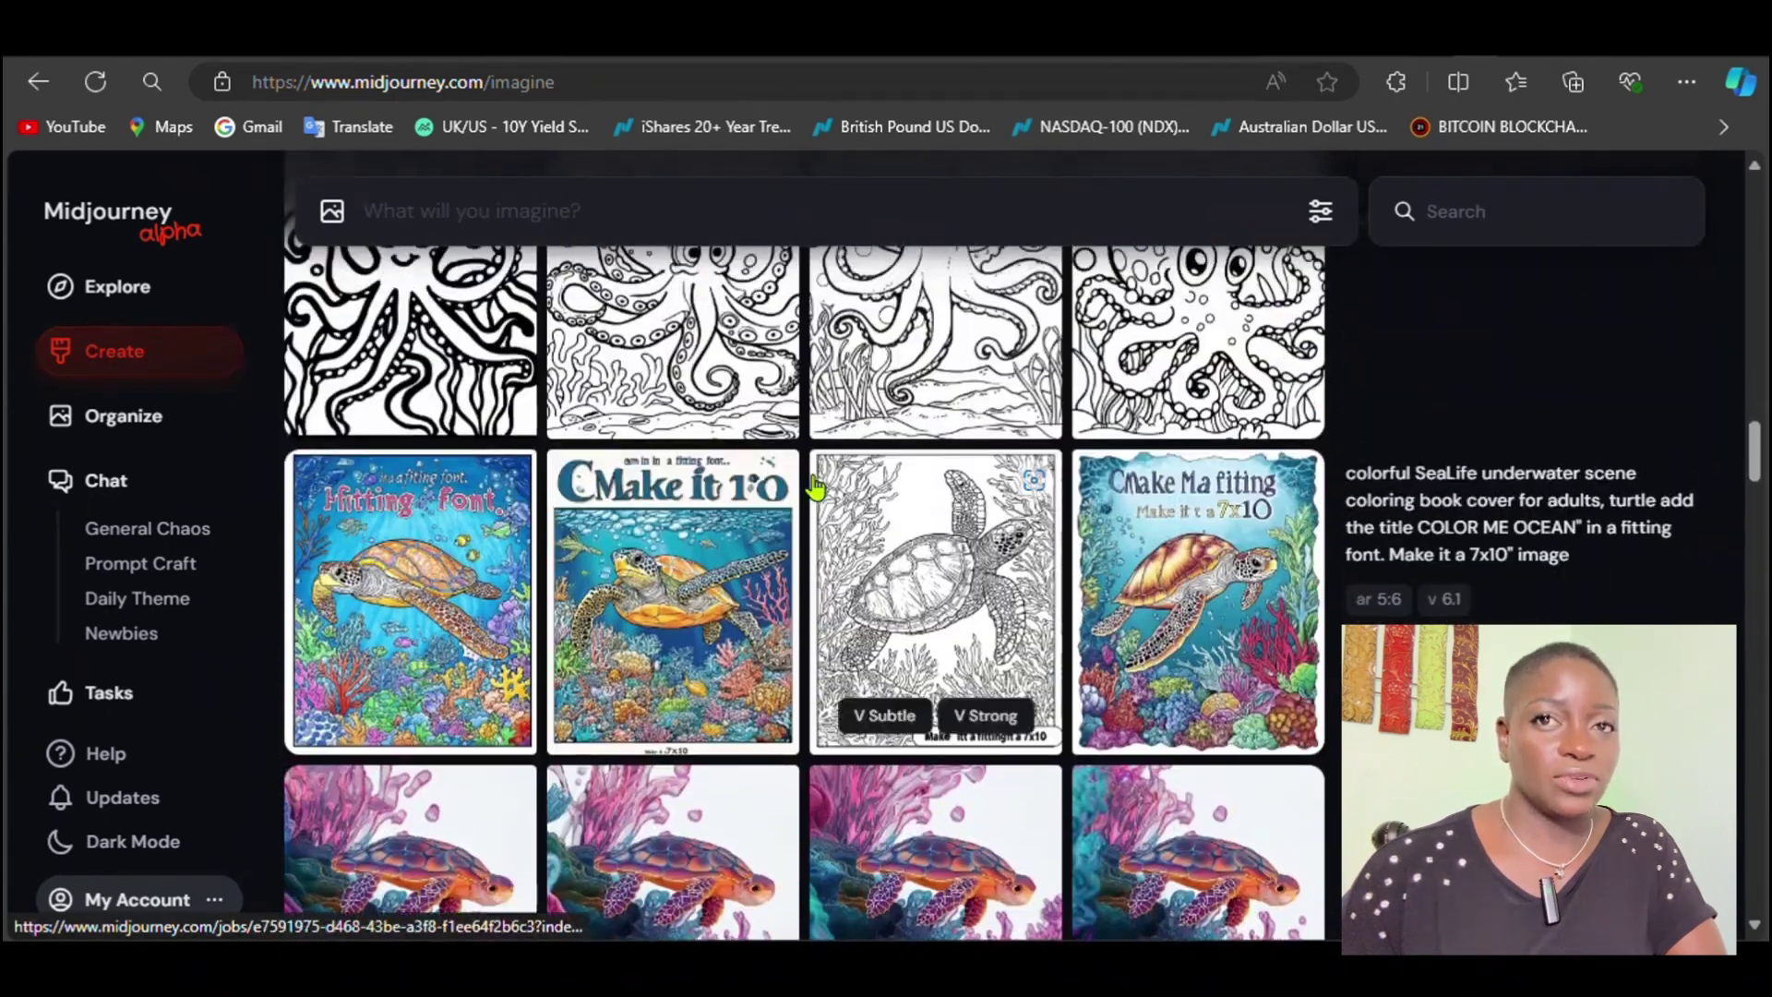
pyautogui.scroll(3, 824, 496)
pyautogui.click(868, 609)
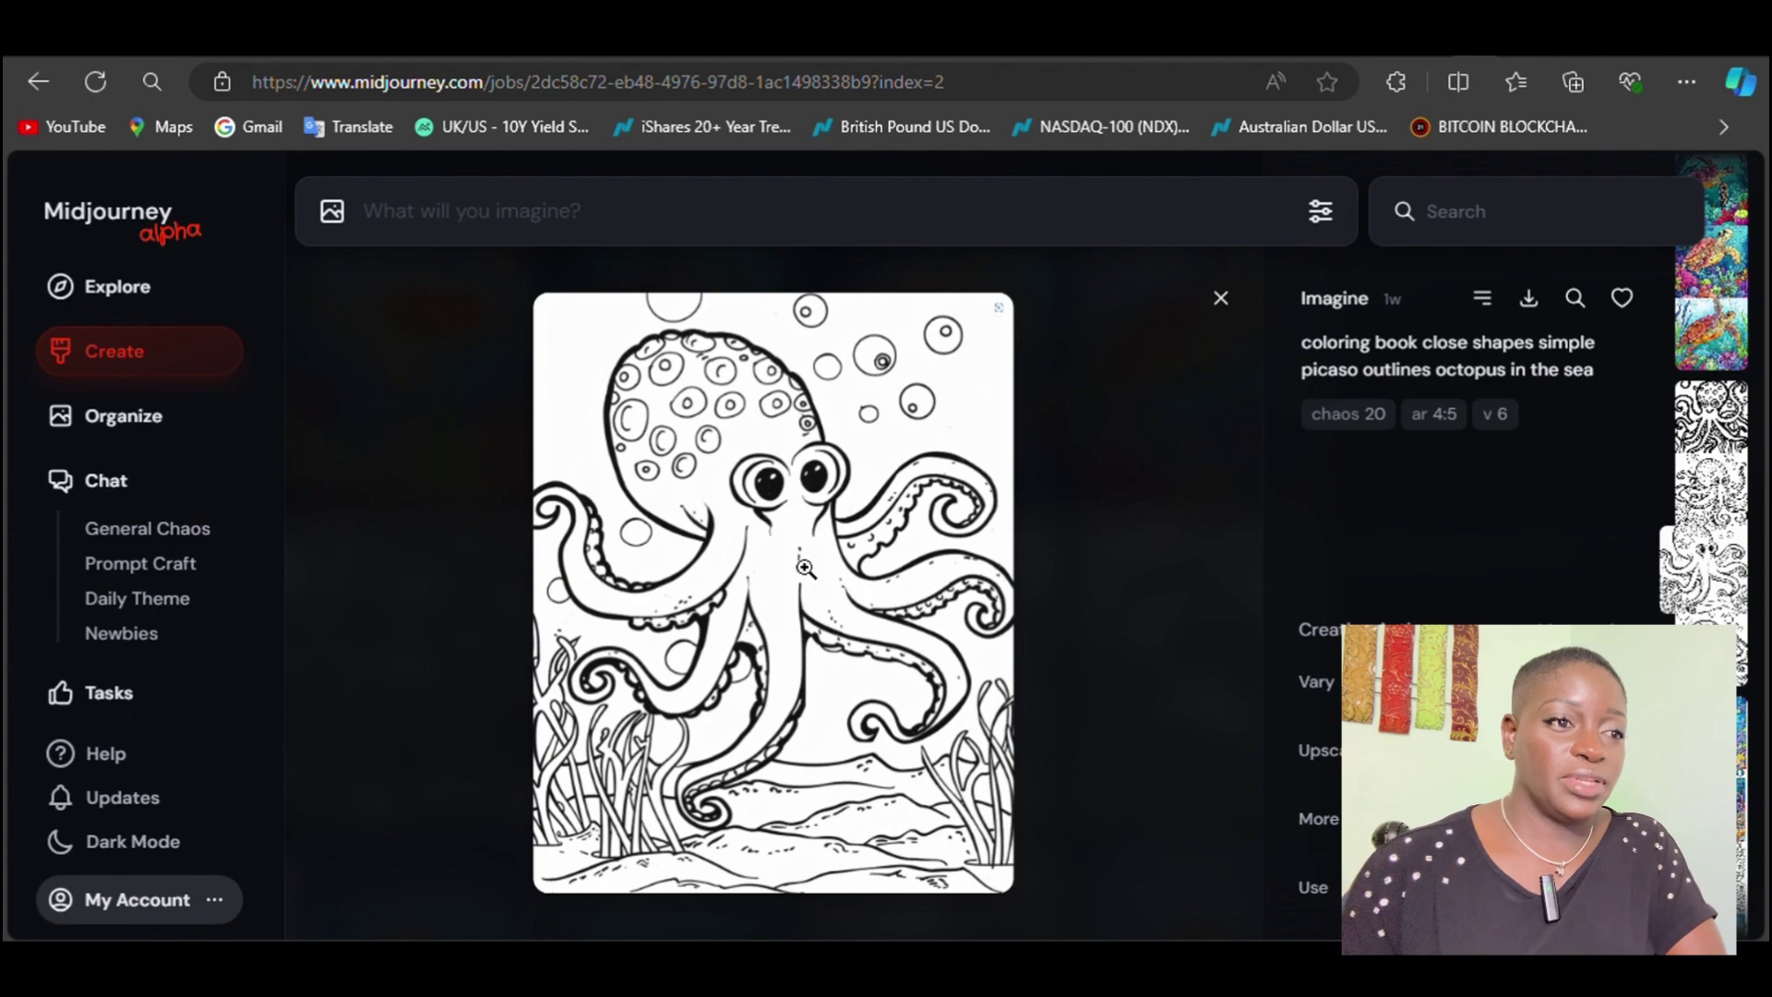
pyautogui.click(148, 347)
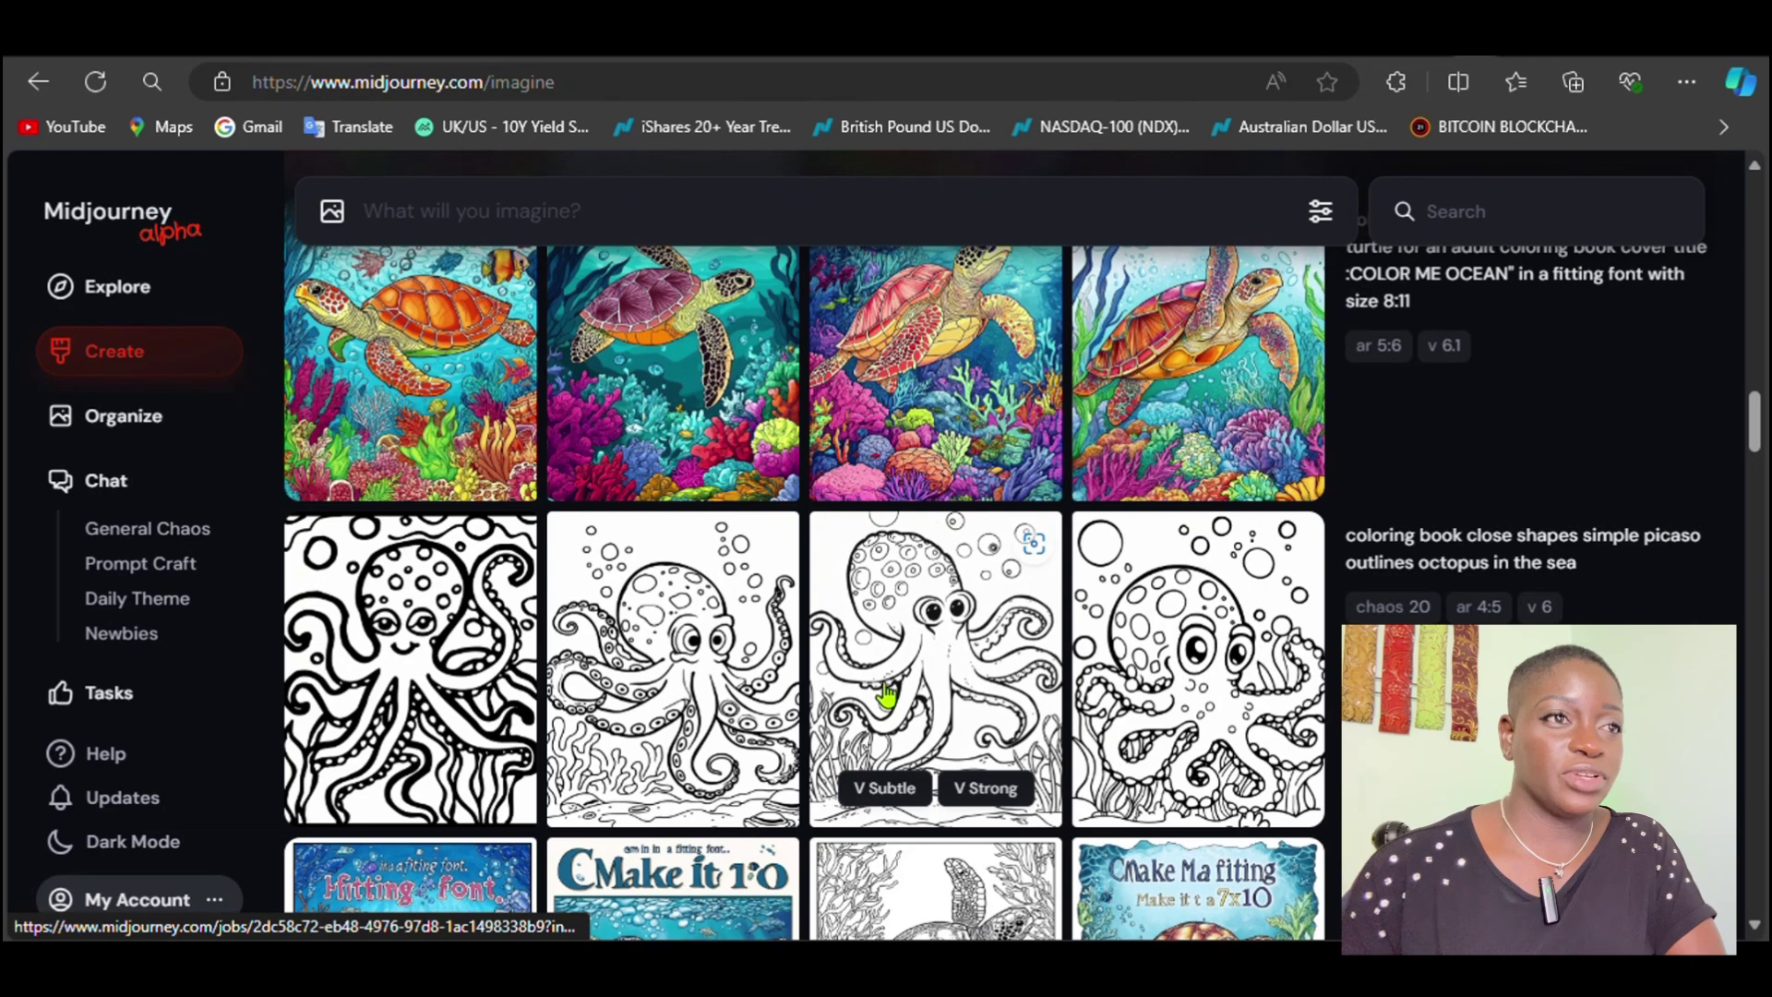
# Step: Open the image with three seahorses from the generated "seahorses in ocean, piccaso, style of coloring book" set
pyautogui.scroll(5, 891, 692)
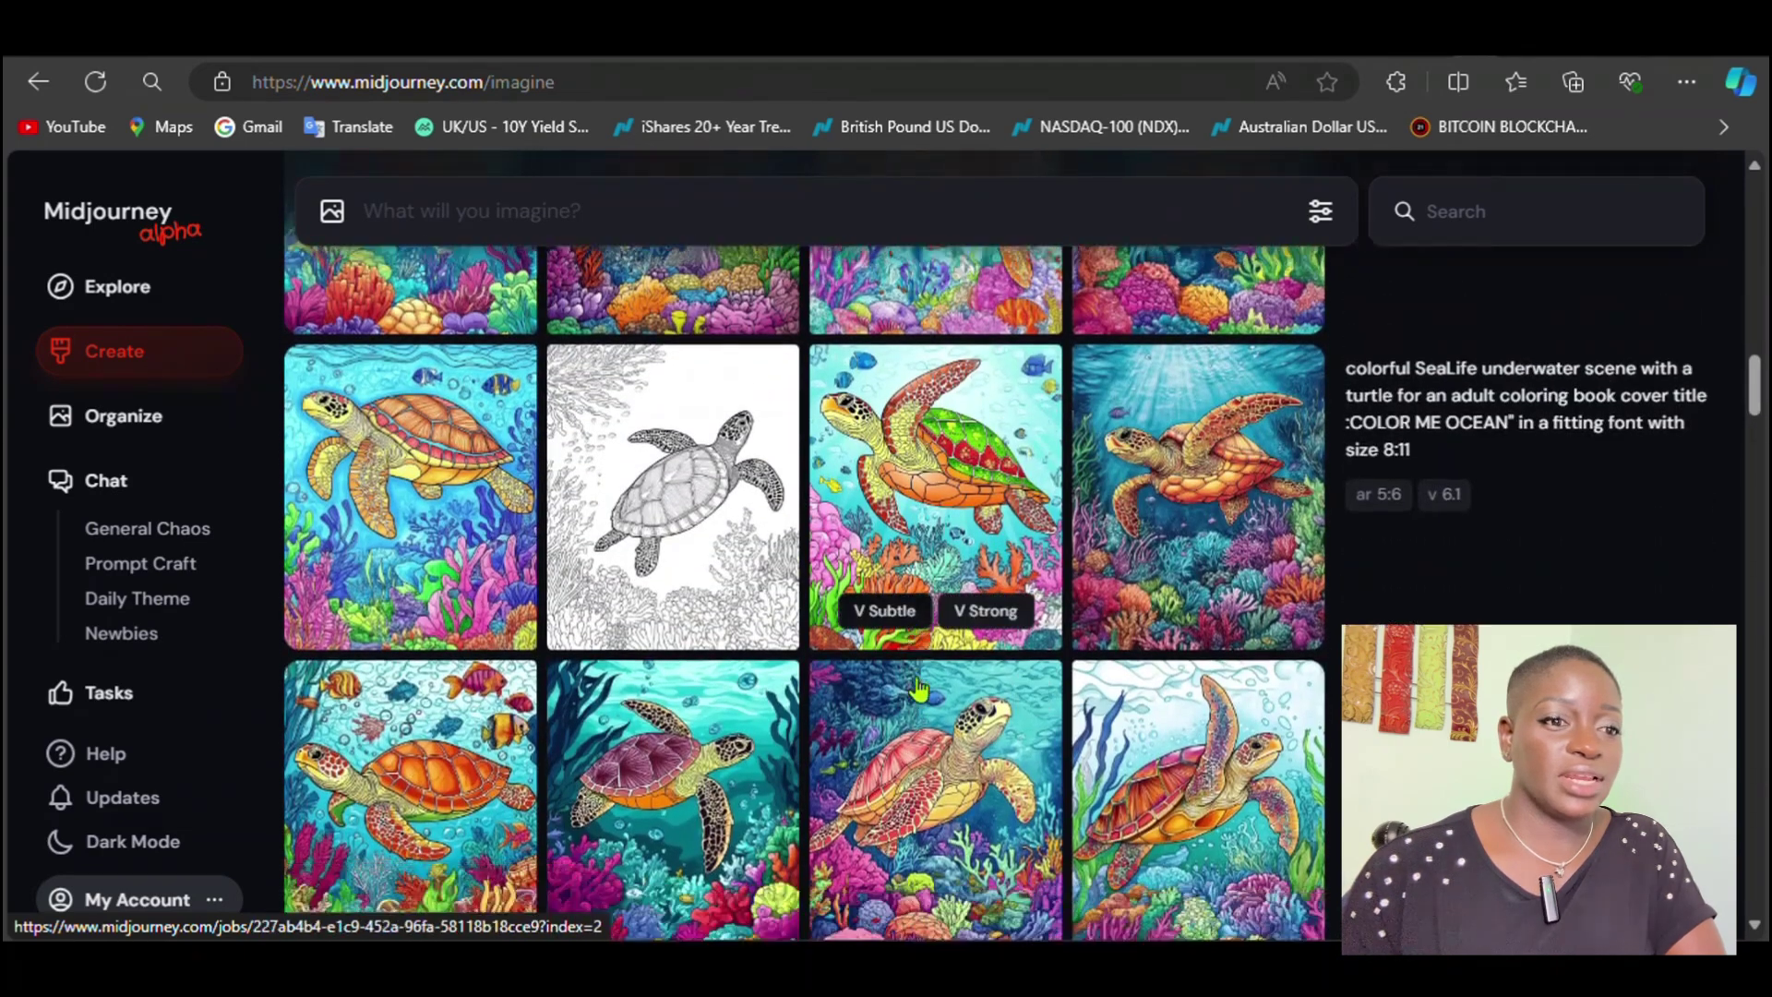
pyautogui.scroll(-10, 919, 687)
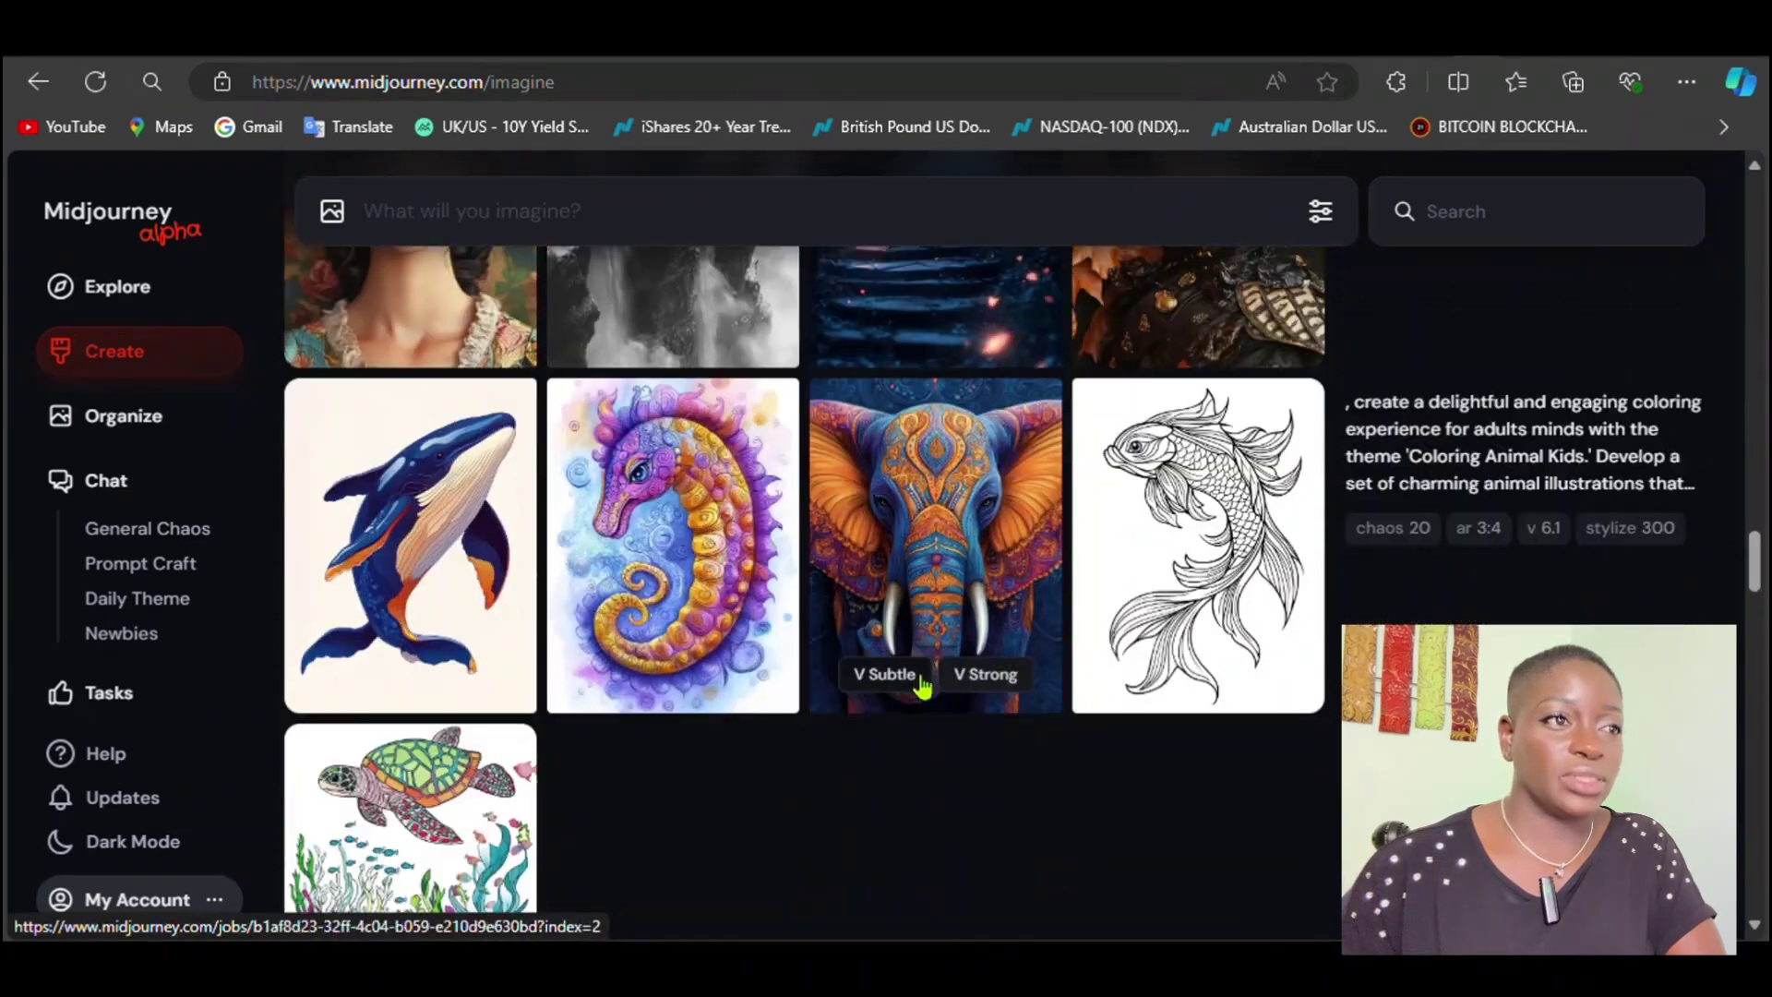
pyautogui.scroll(-8, 921, 685)
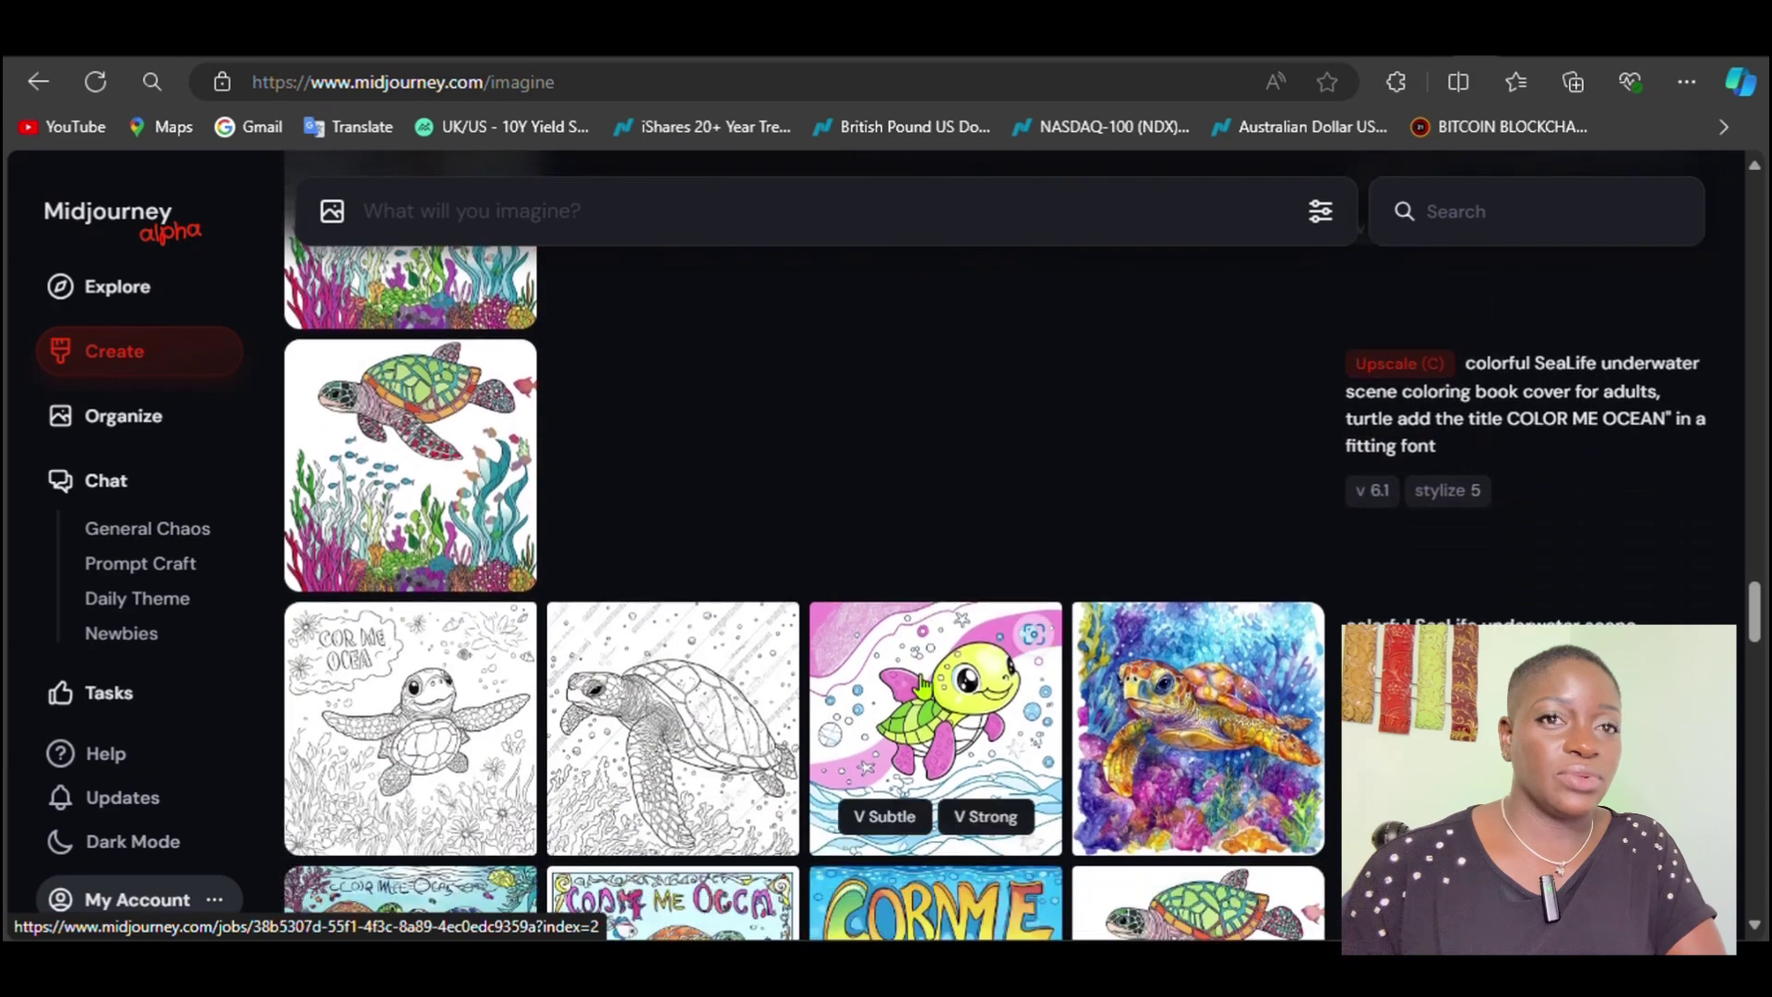
pyautogui.scroll(-6, 923, 684)
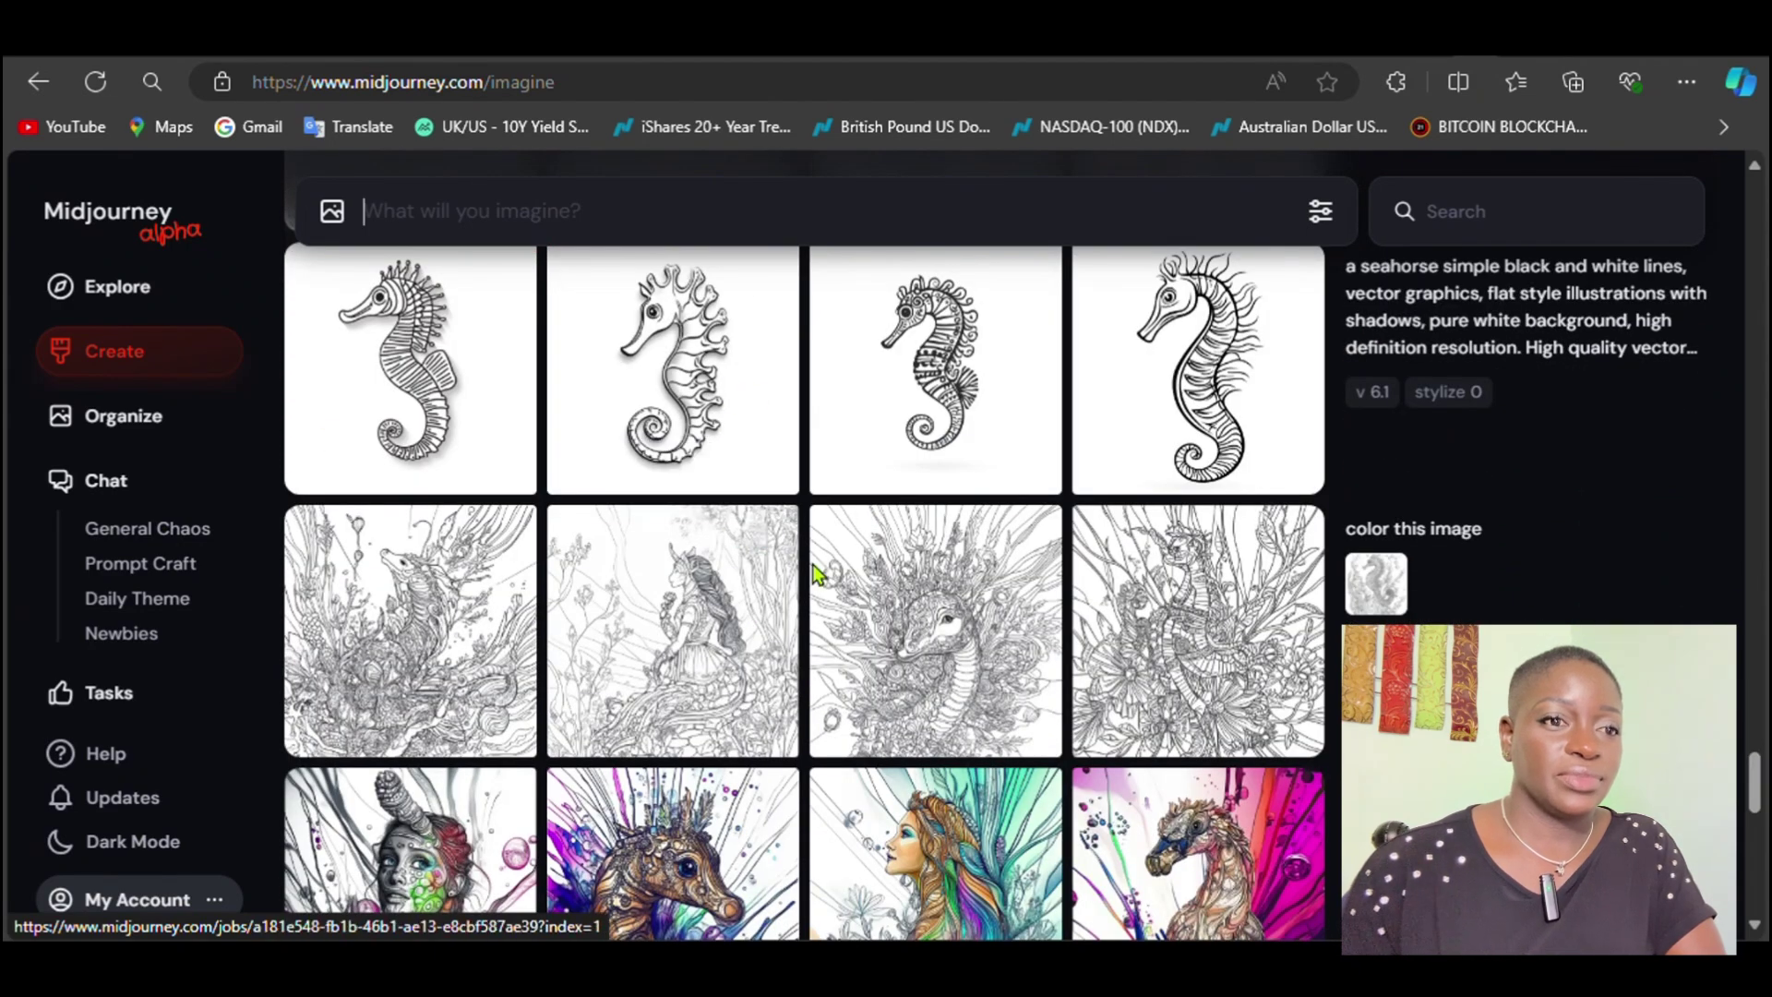
pyautogui.scroll(1, 877, 499)
pyautogui.scroll(3, 876, 499)
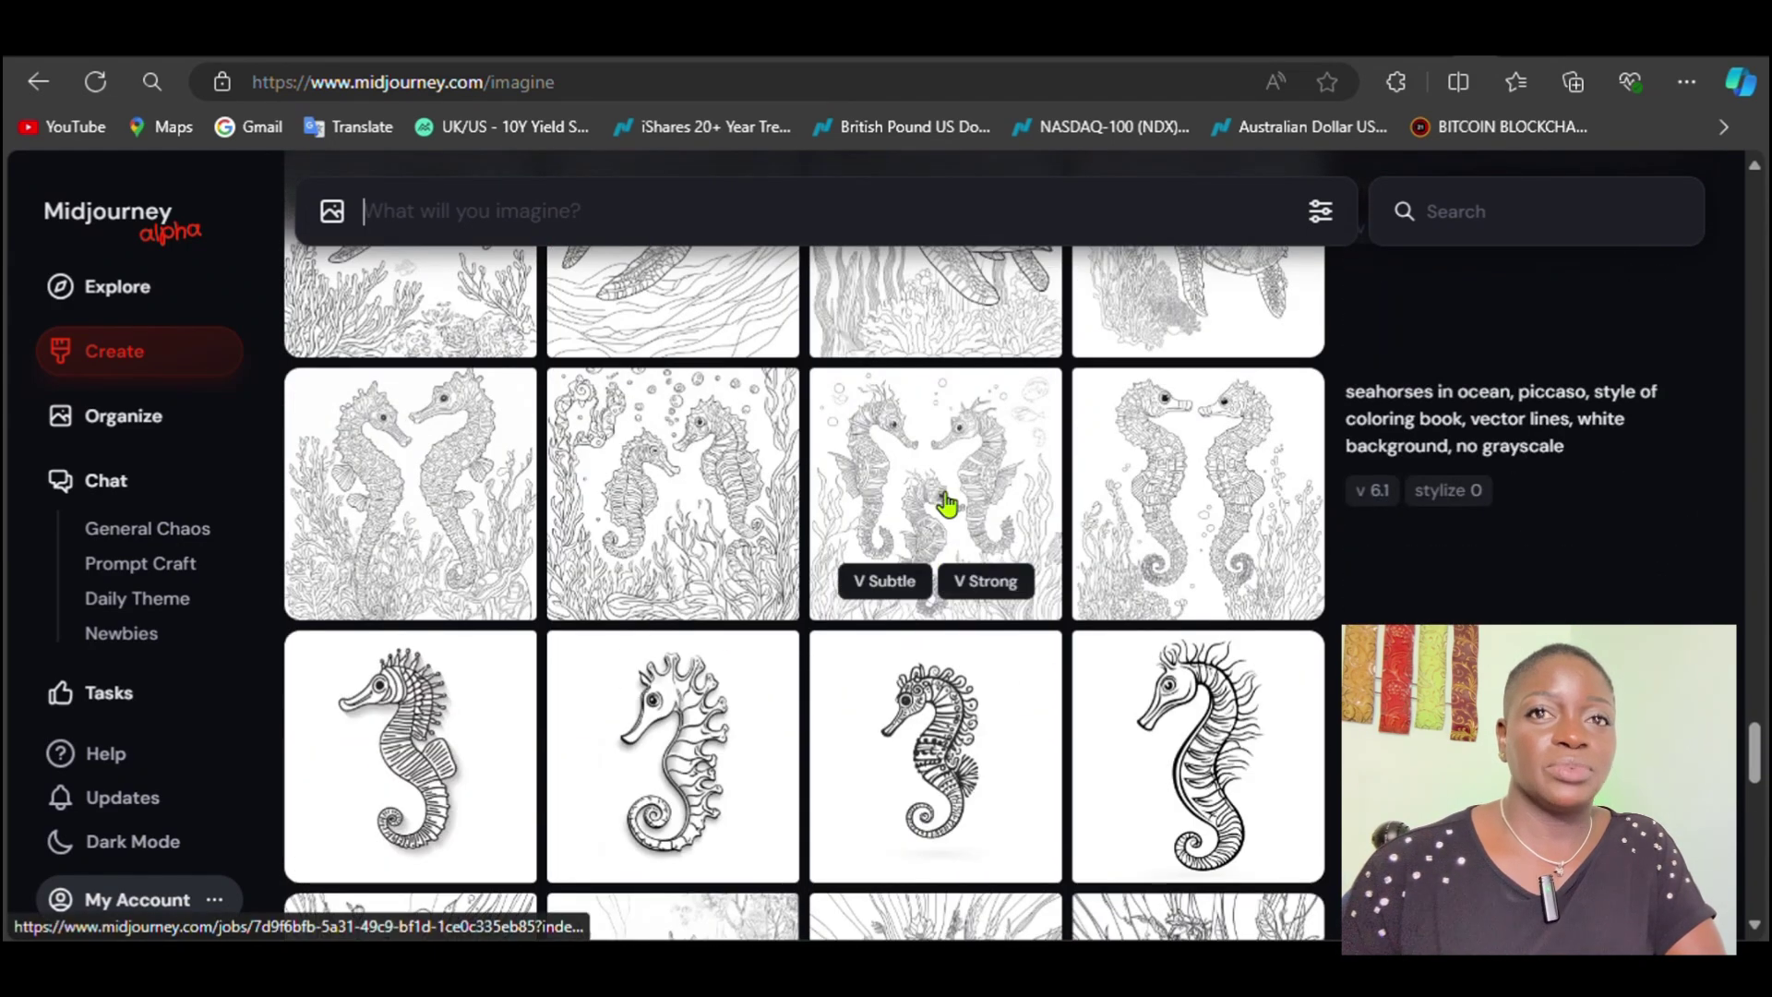
pyautogui.click(948, 458)
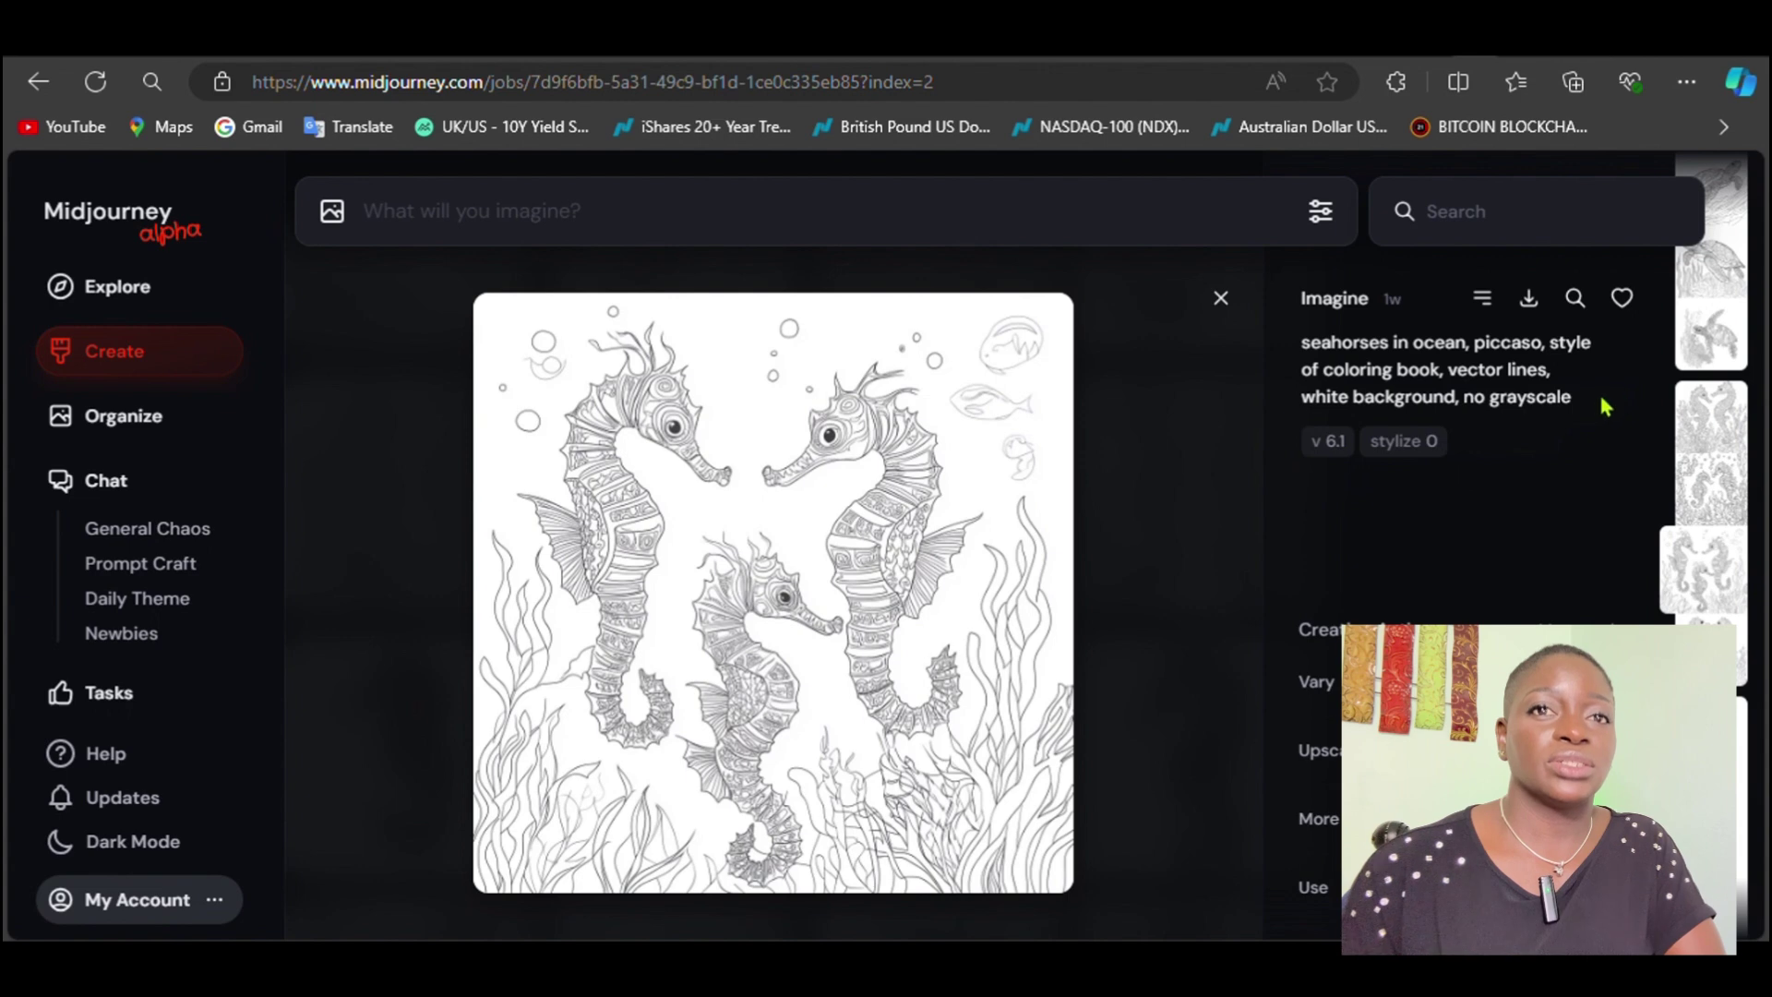
# Step: Copy the full prompt text of the three-seahorse image
pyautogui.moveTo(1583, 407); pyautogui.dragTo(1311, 364)
pyautogui.hotkey('ctrl', 'c')
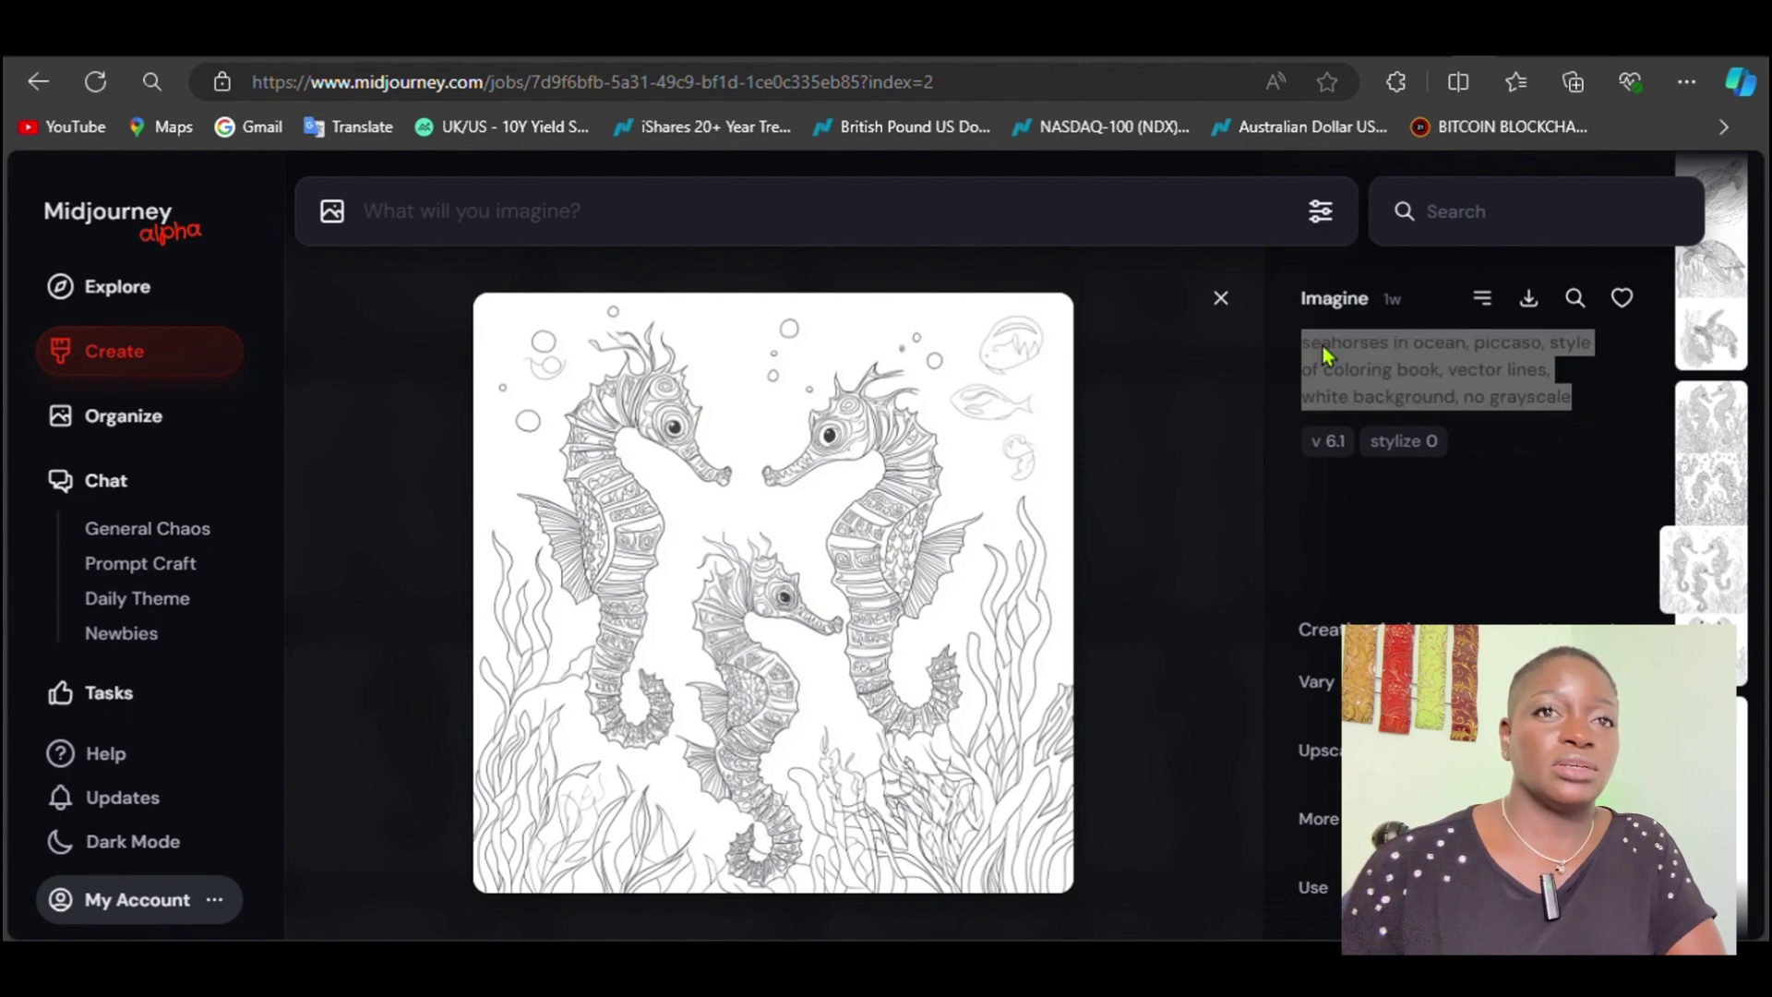
pyautogui.rightClick(1345, 369)
pyautogui.click(1683, 178)
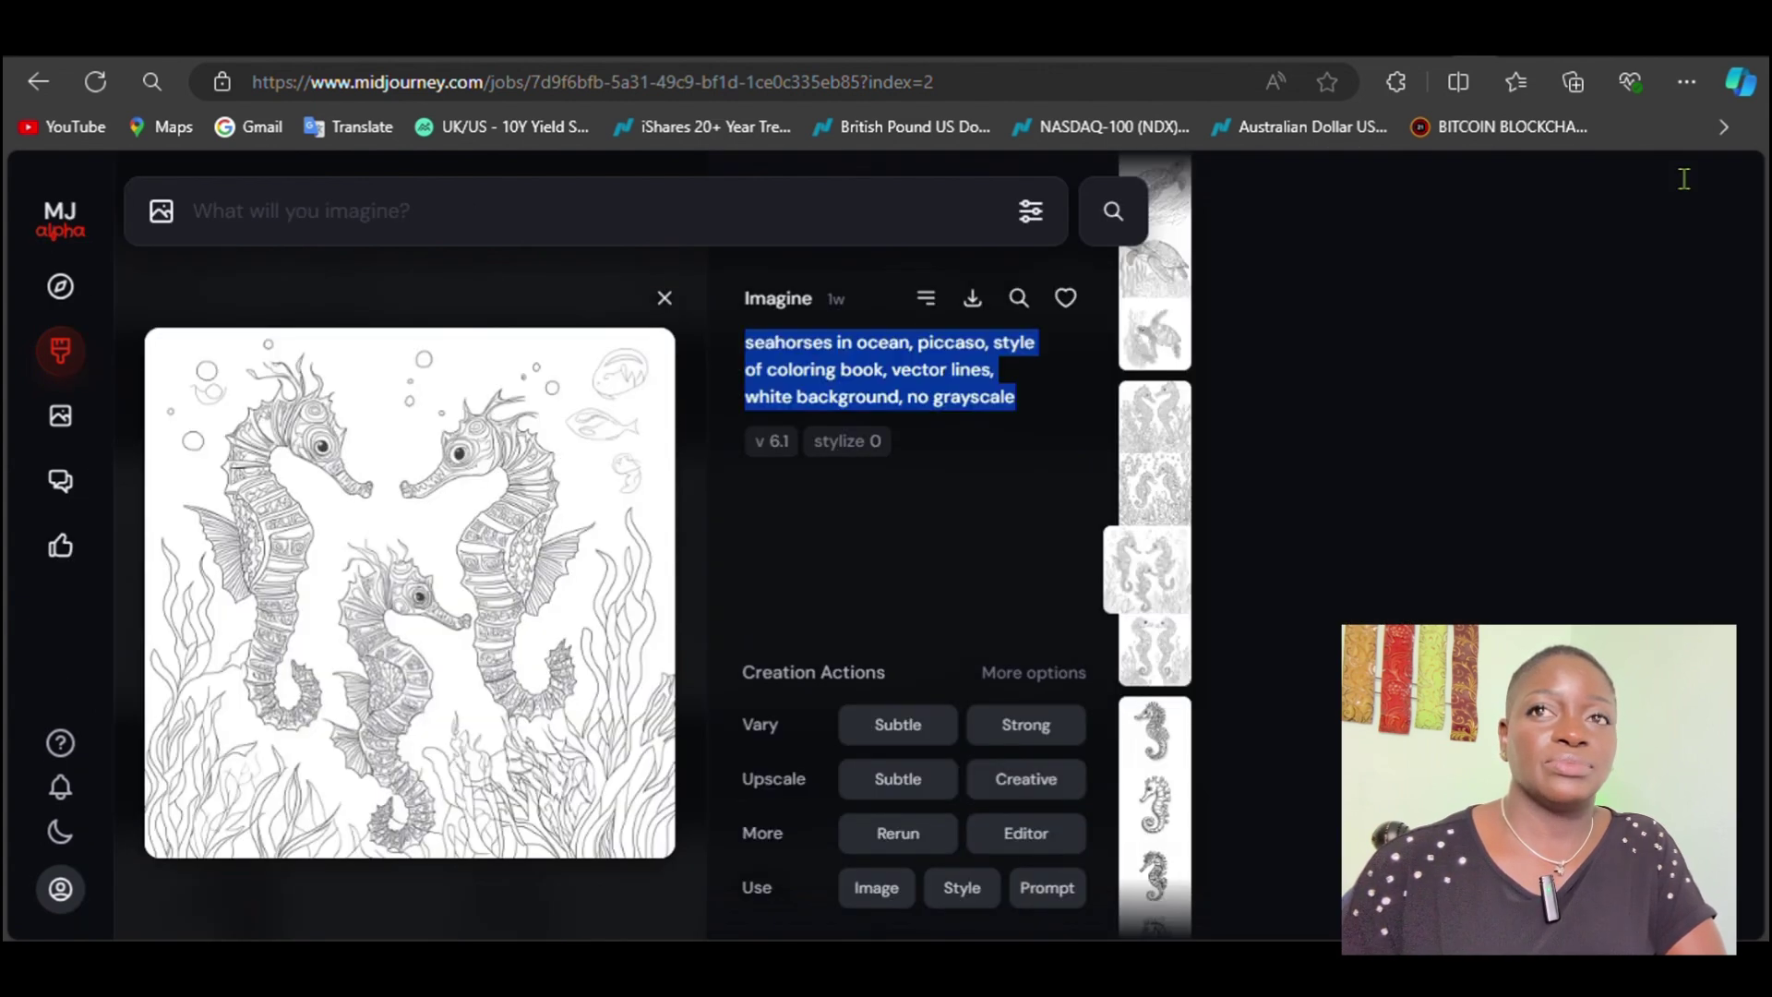
pyautogui.rightClick(1384, 369)
pyautogui.click(1385, 391)
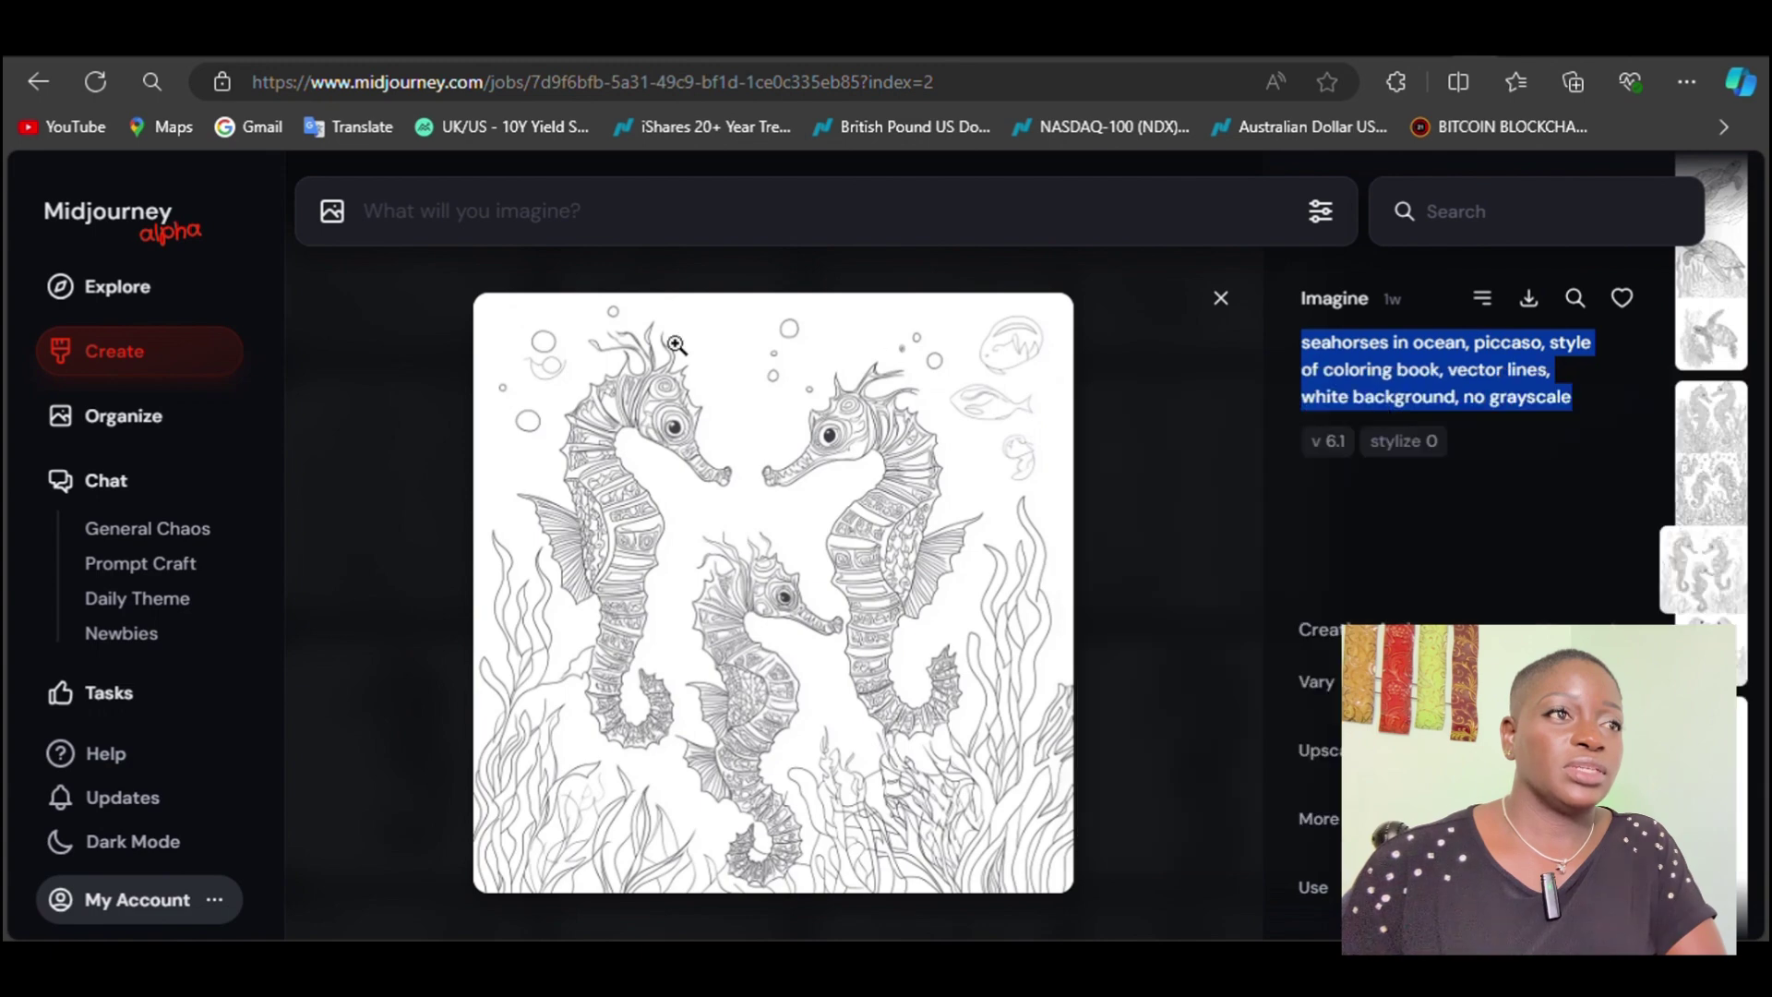
pyautogui.press('Left')
# Step: Return to the Create page and paste "seahorses in ocean, piccaso, style of coloring book, vector lines, white background, no grayscale" as the prompt
pyautogui.click(116, 374)
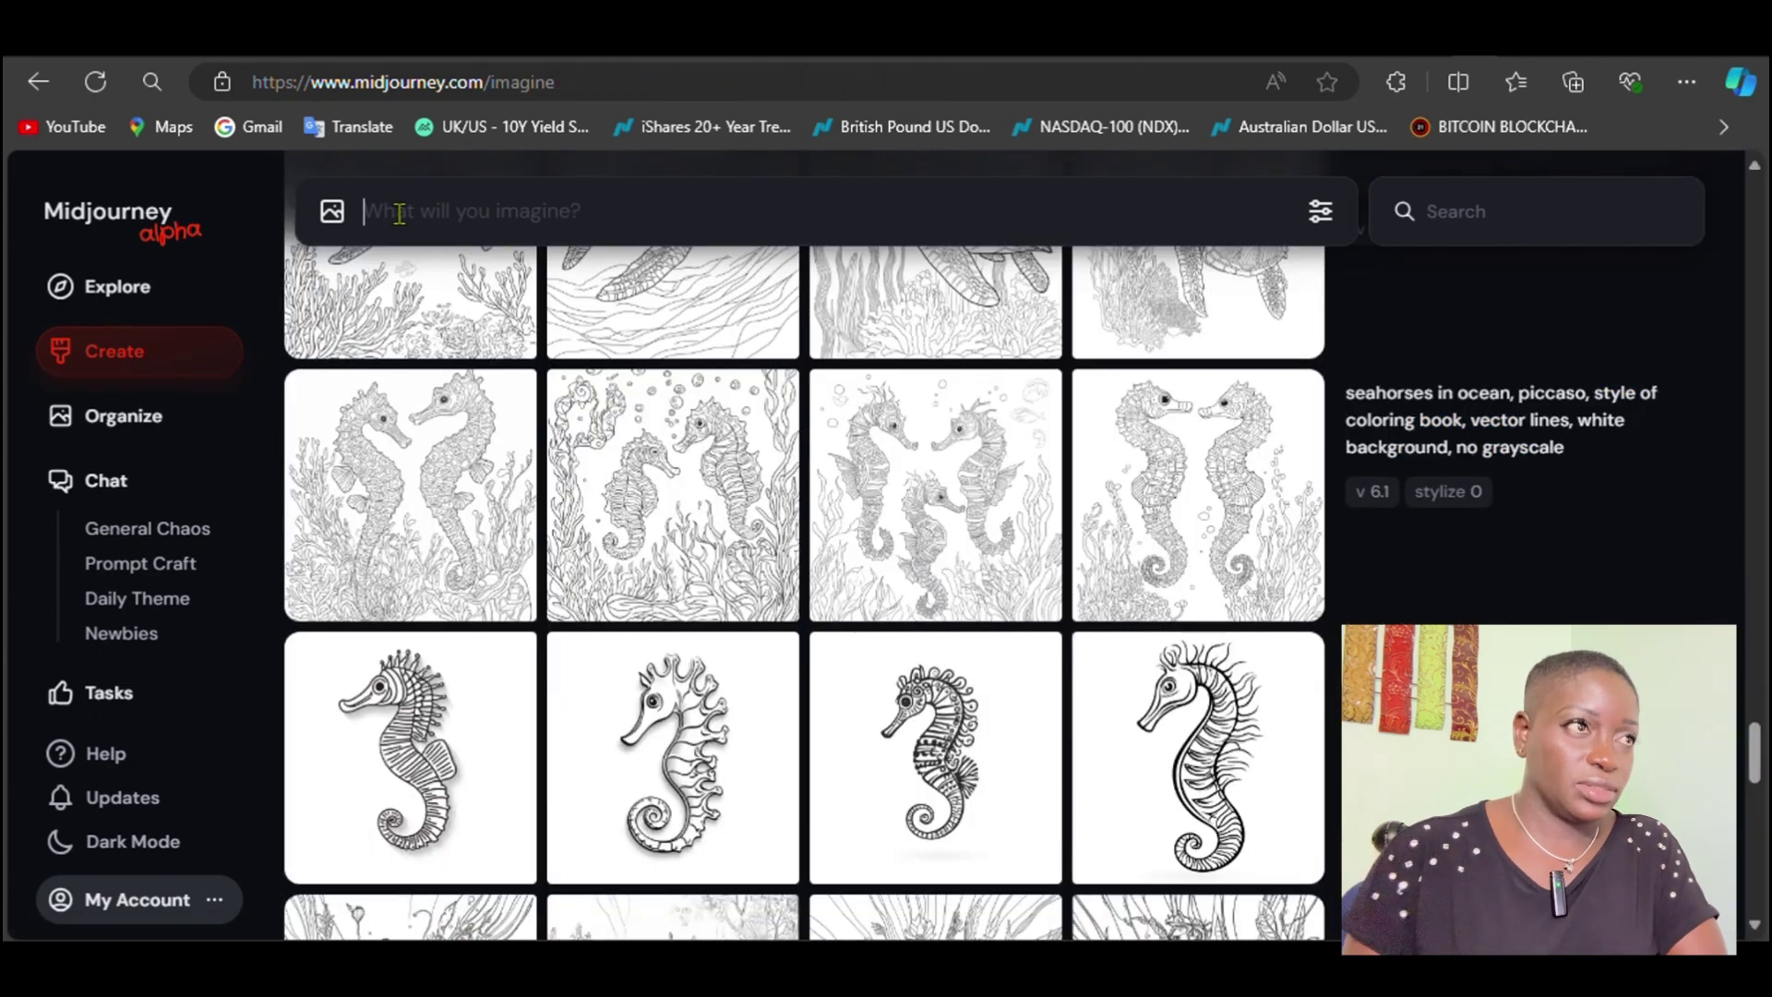
pyautogui.moveTo(1763, 806); pyautogui.dragTo(1730, 187)
pyautogui.rightClick(697, 207)
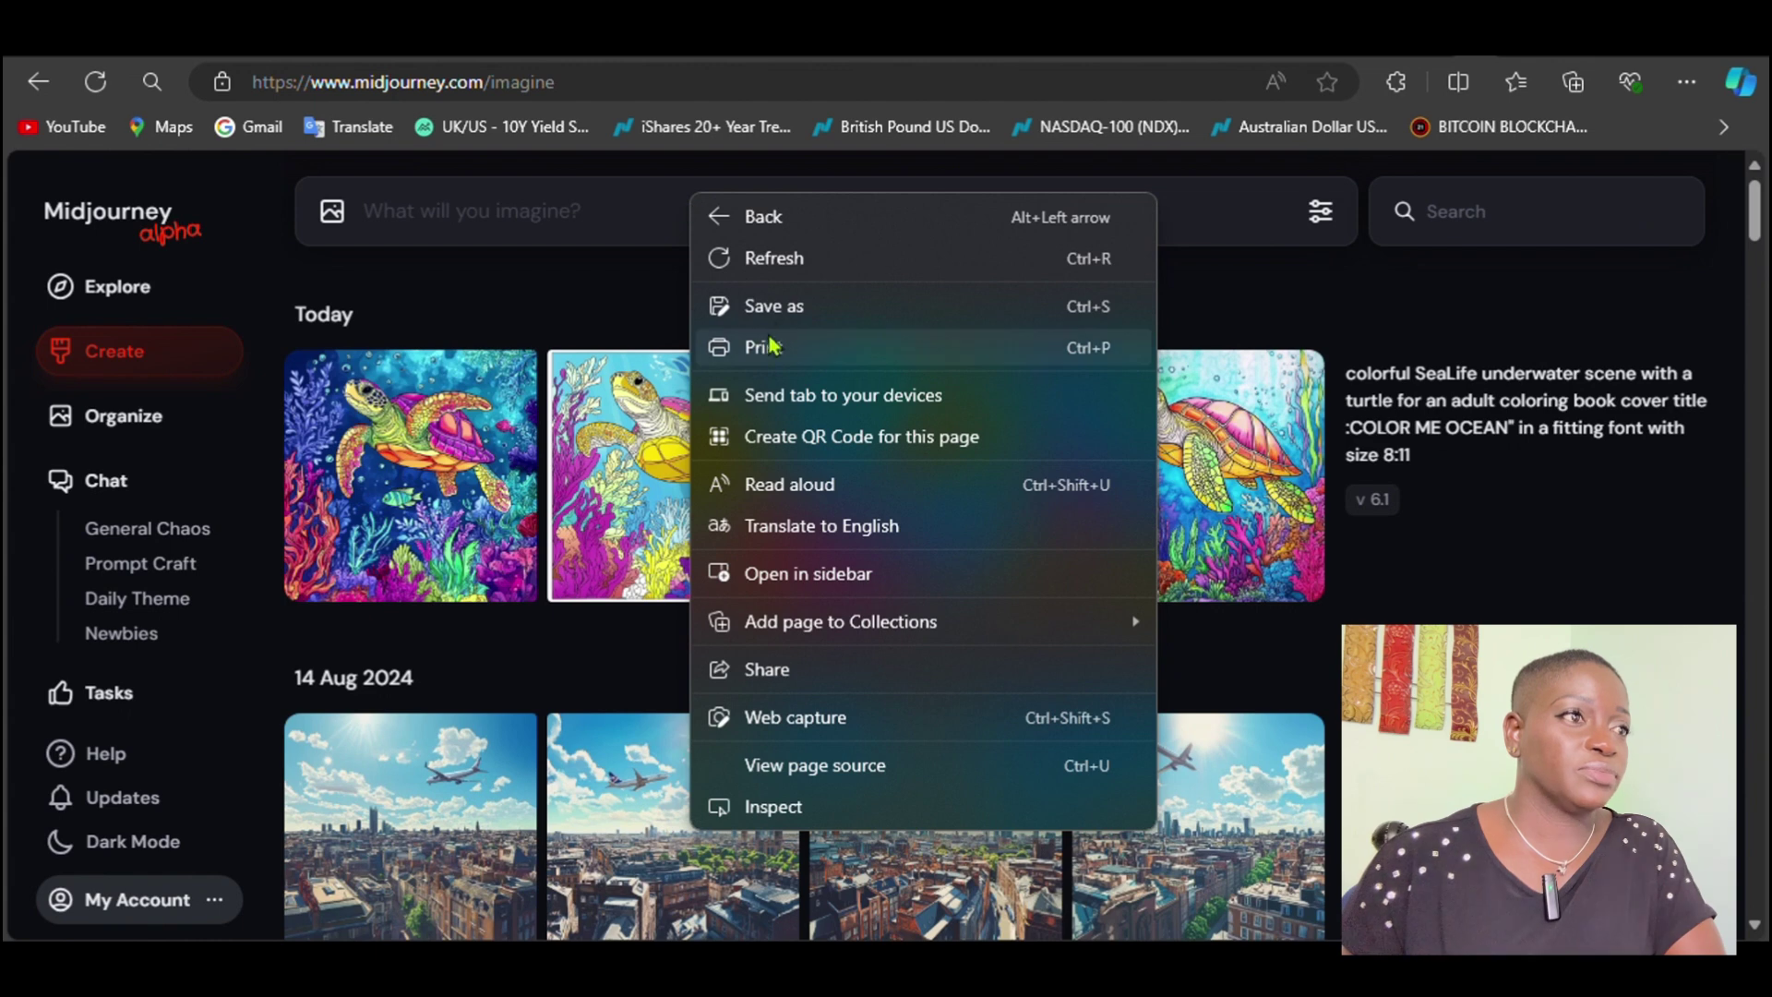
pyautogui.rightClick(478, 218)
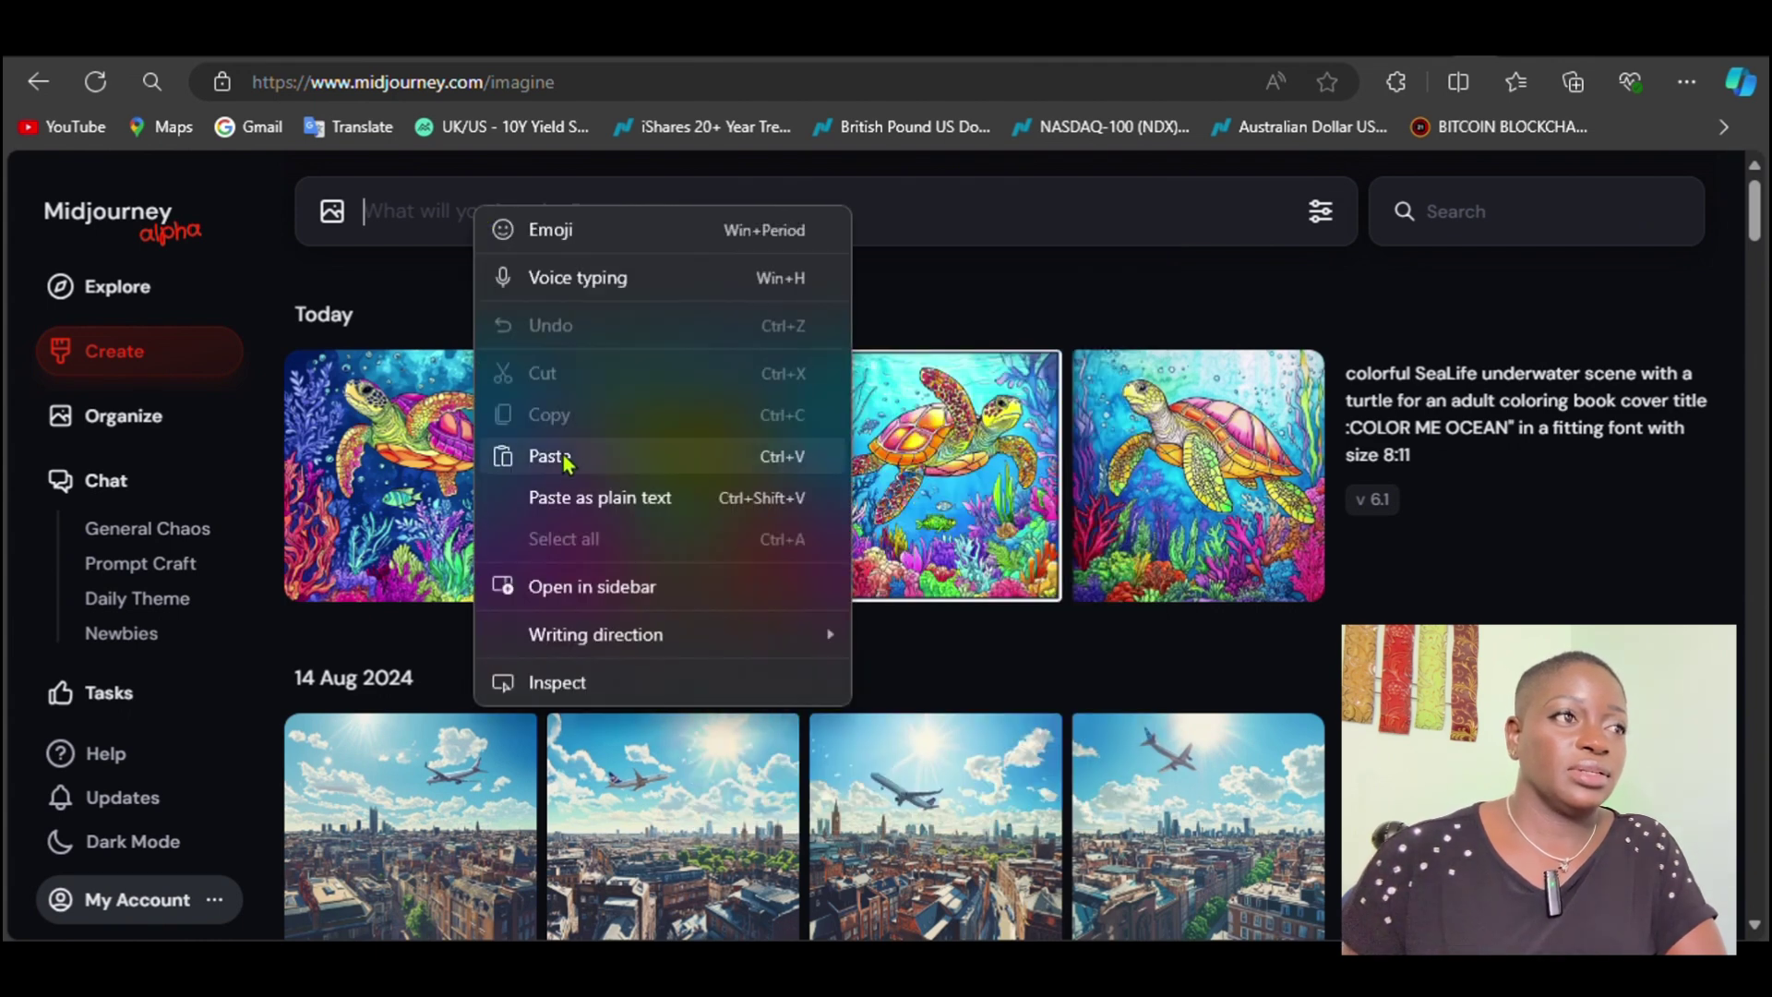
pyautogui.click(551, 457)
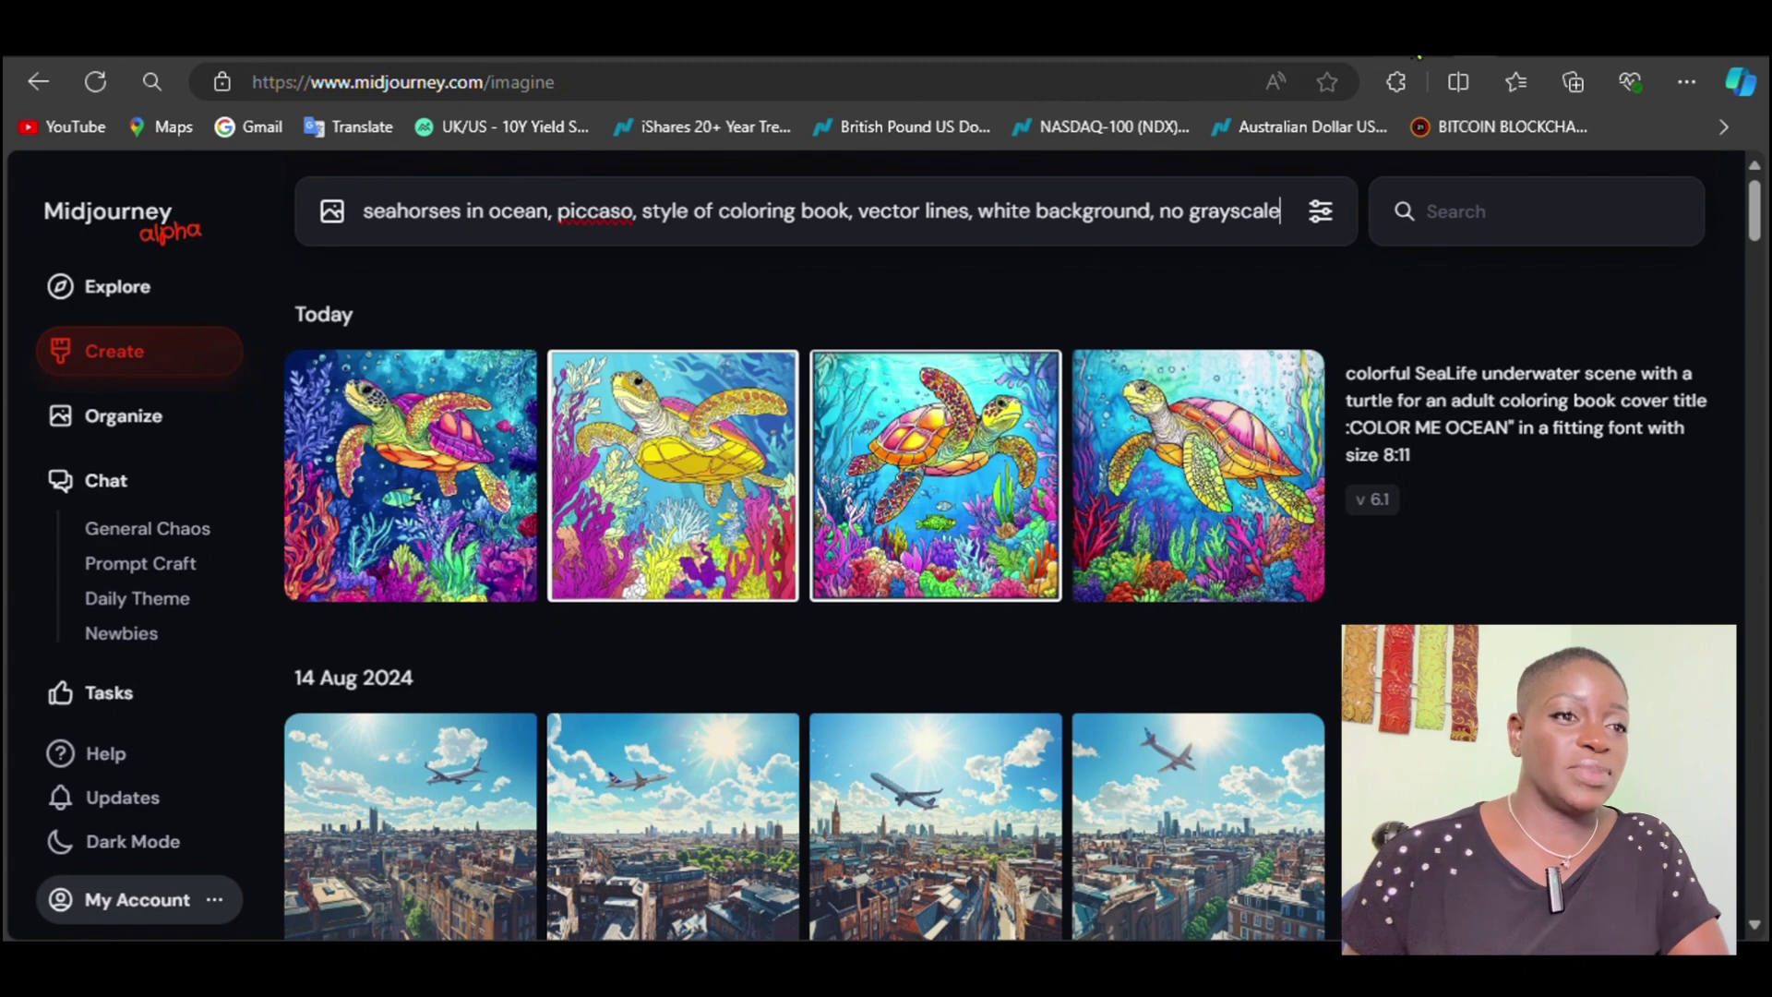
# Step: Switch back to BookBolt Studio and open the uploaded images to browse coloring pages for interior page 2
pyautogui.click(1458, 46)
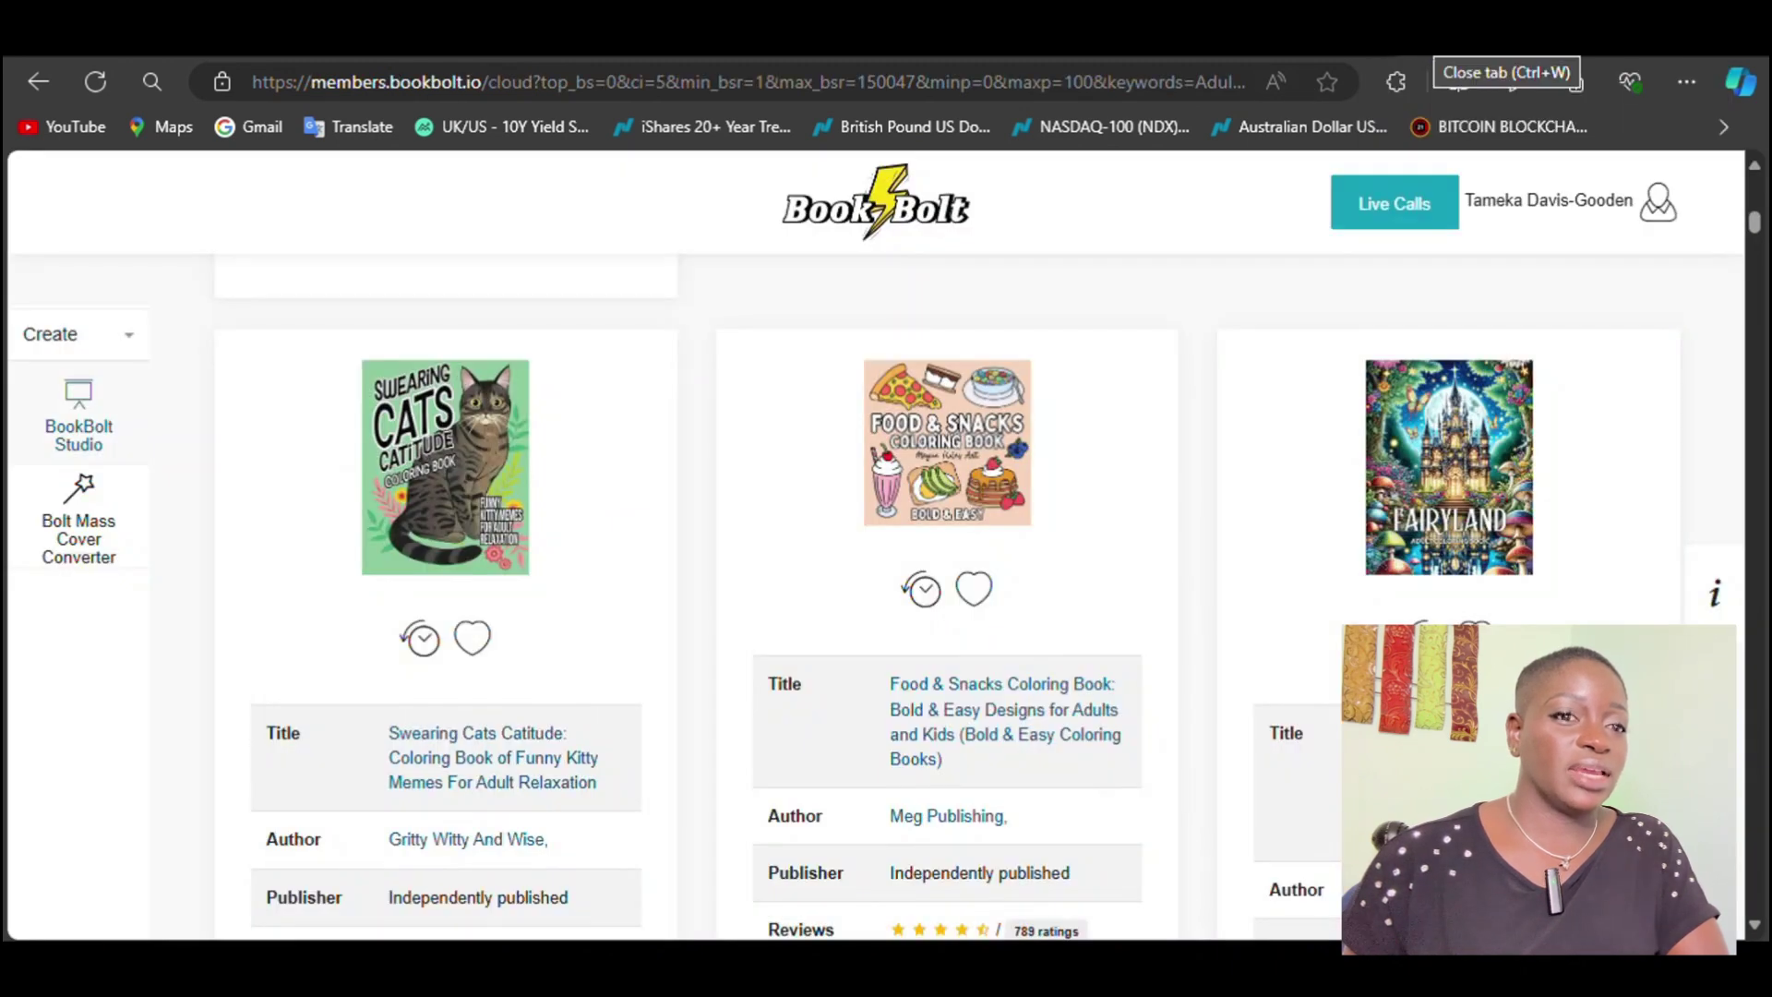
pyautogui.click(1468, 42)
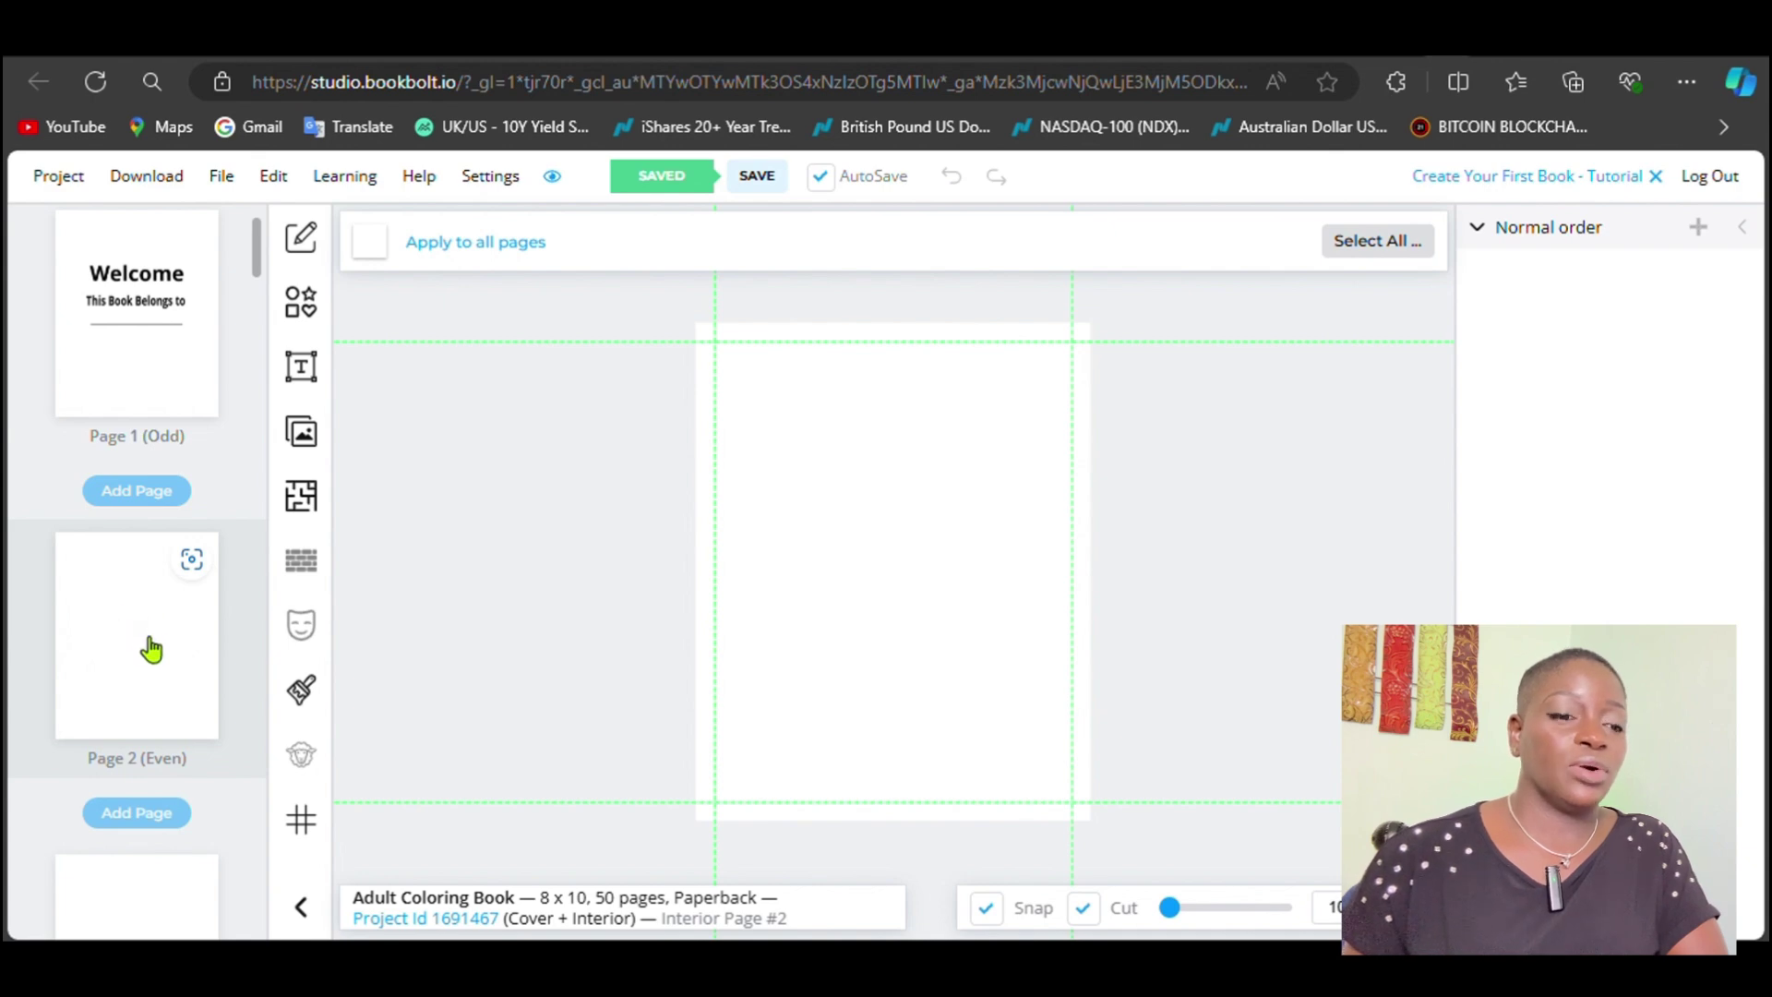
pyautogui.click(303, 435)
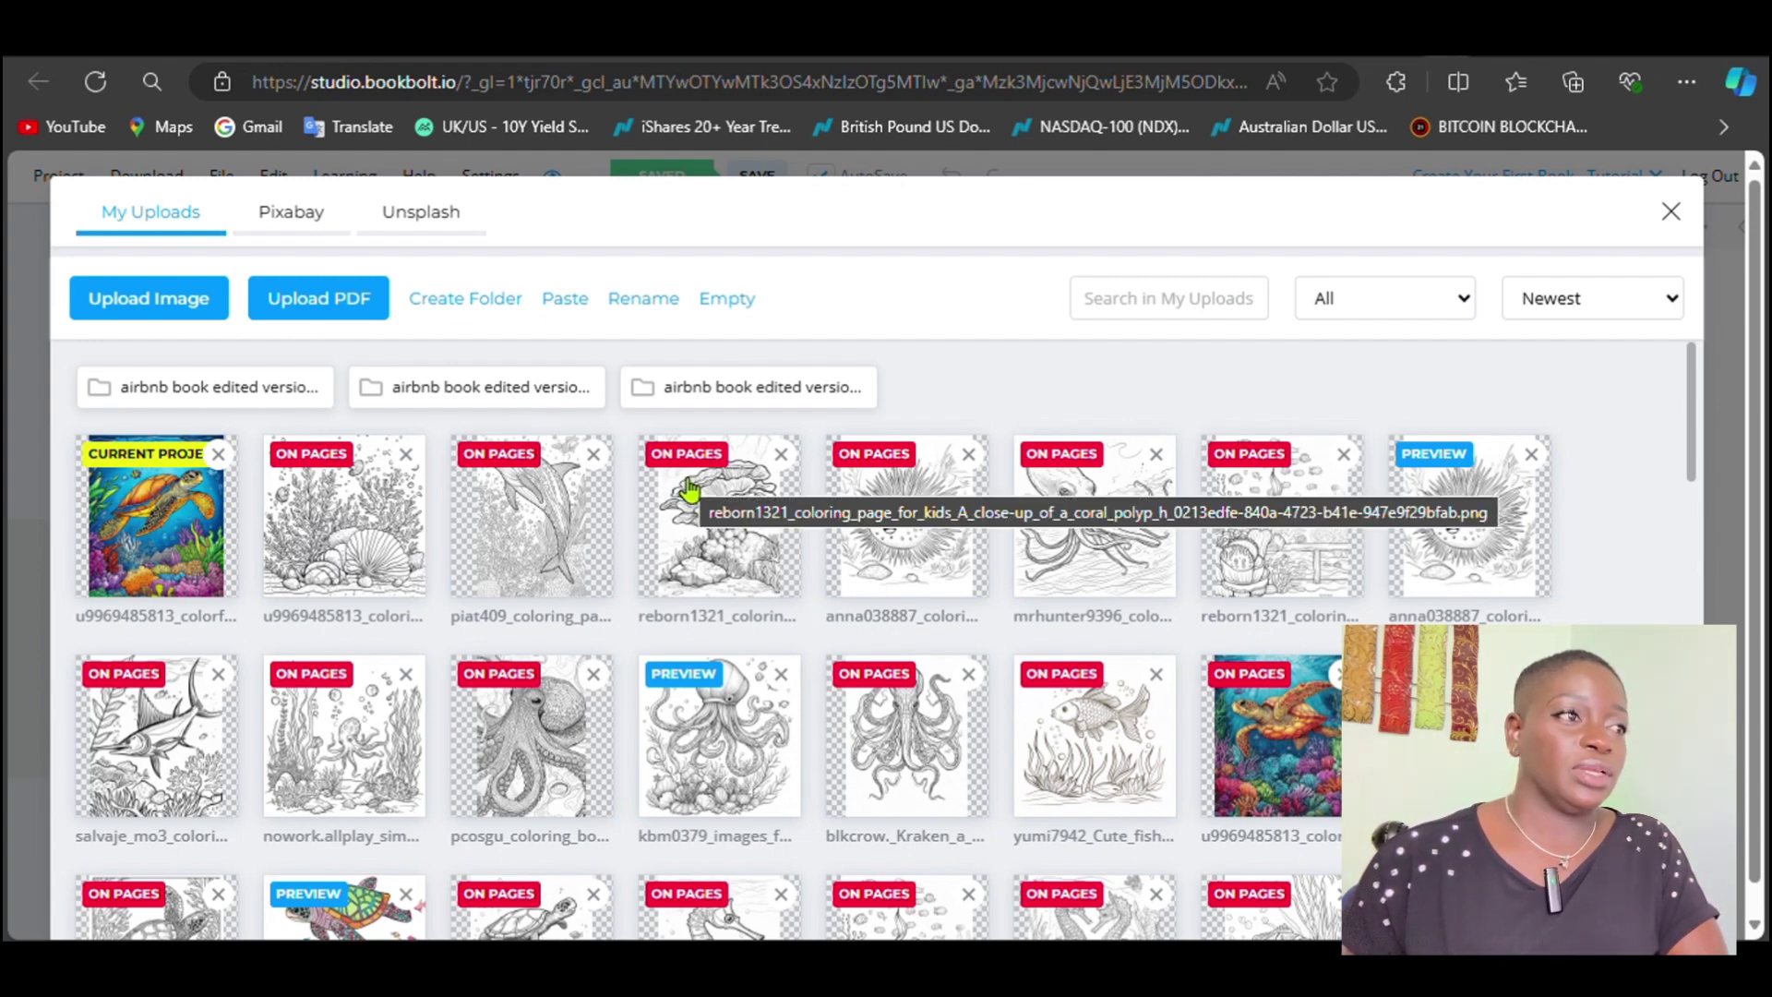
pyautogui.scroll(-3, 691, 486)
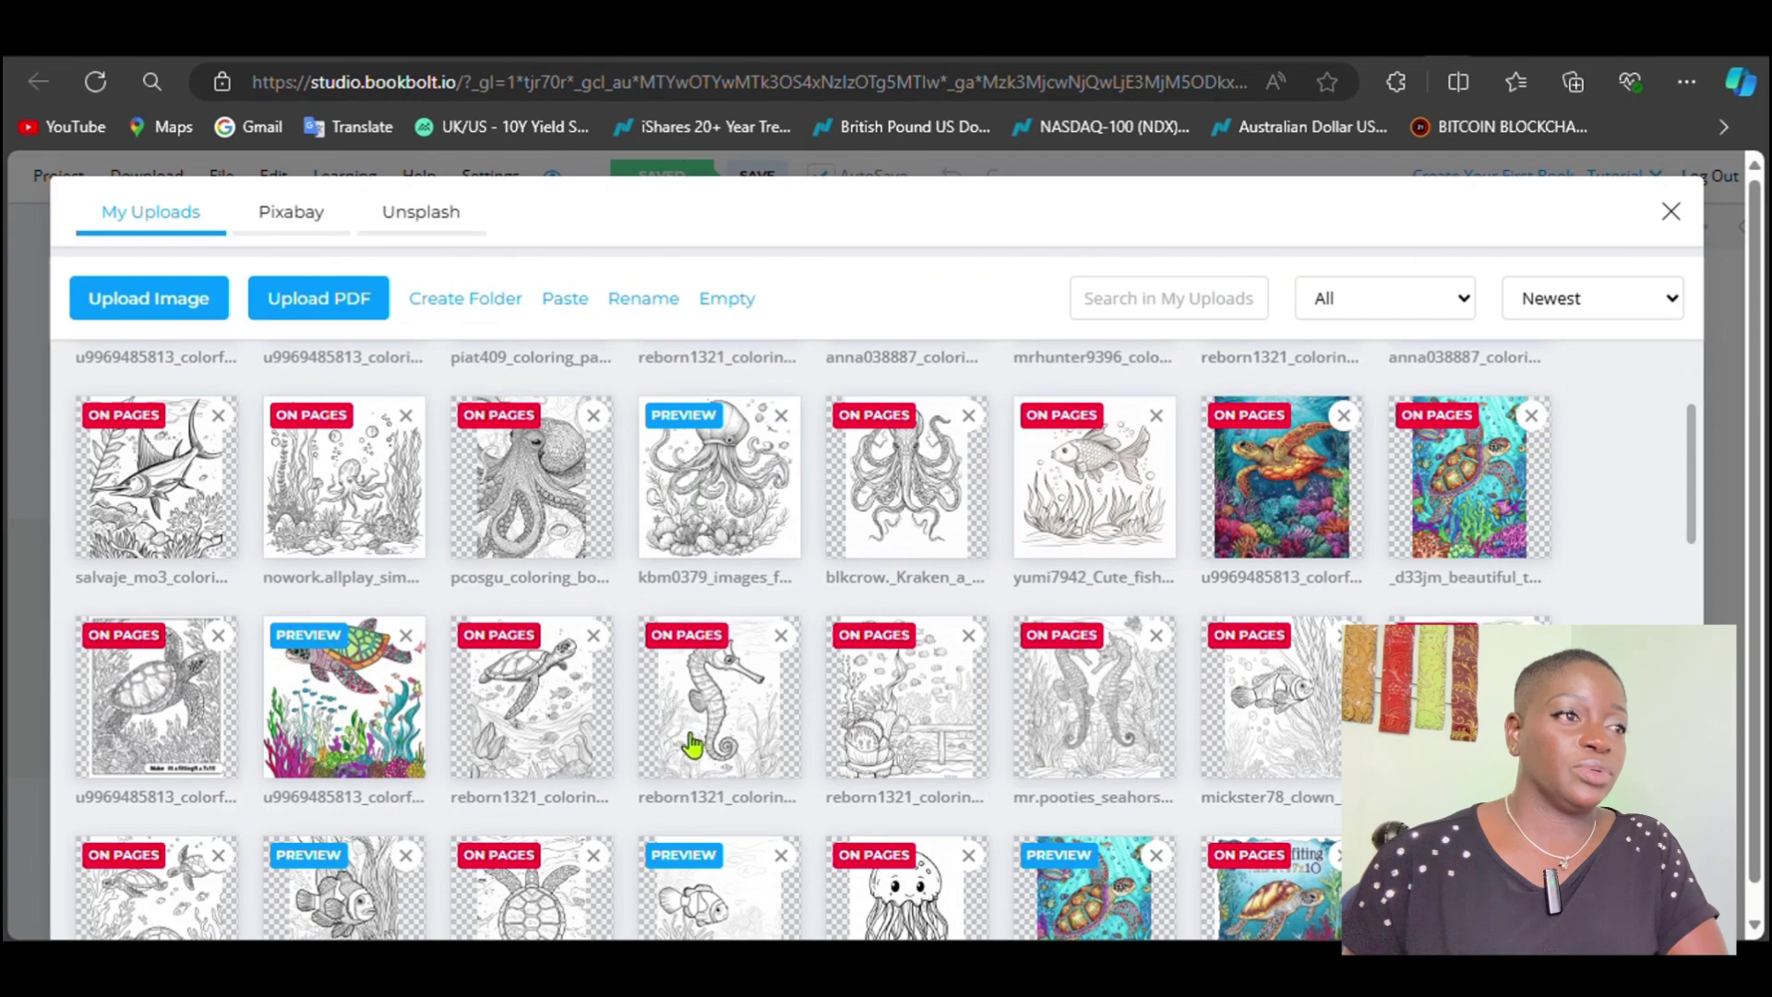
# Step: Place the uploaded single-seahorse image on interior page 2 and stretch both sides to the vertical margin guides
pyautogui.click(728, 744)
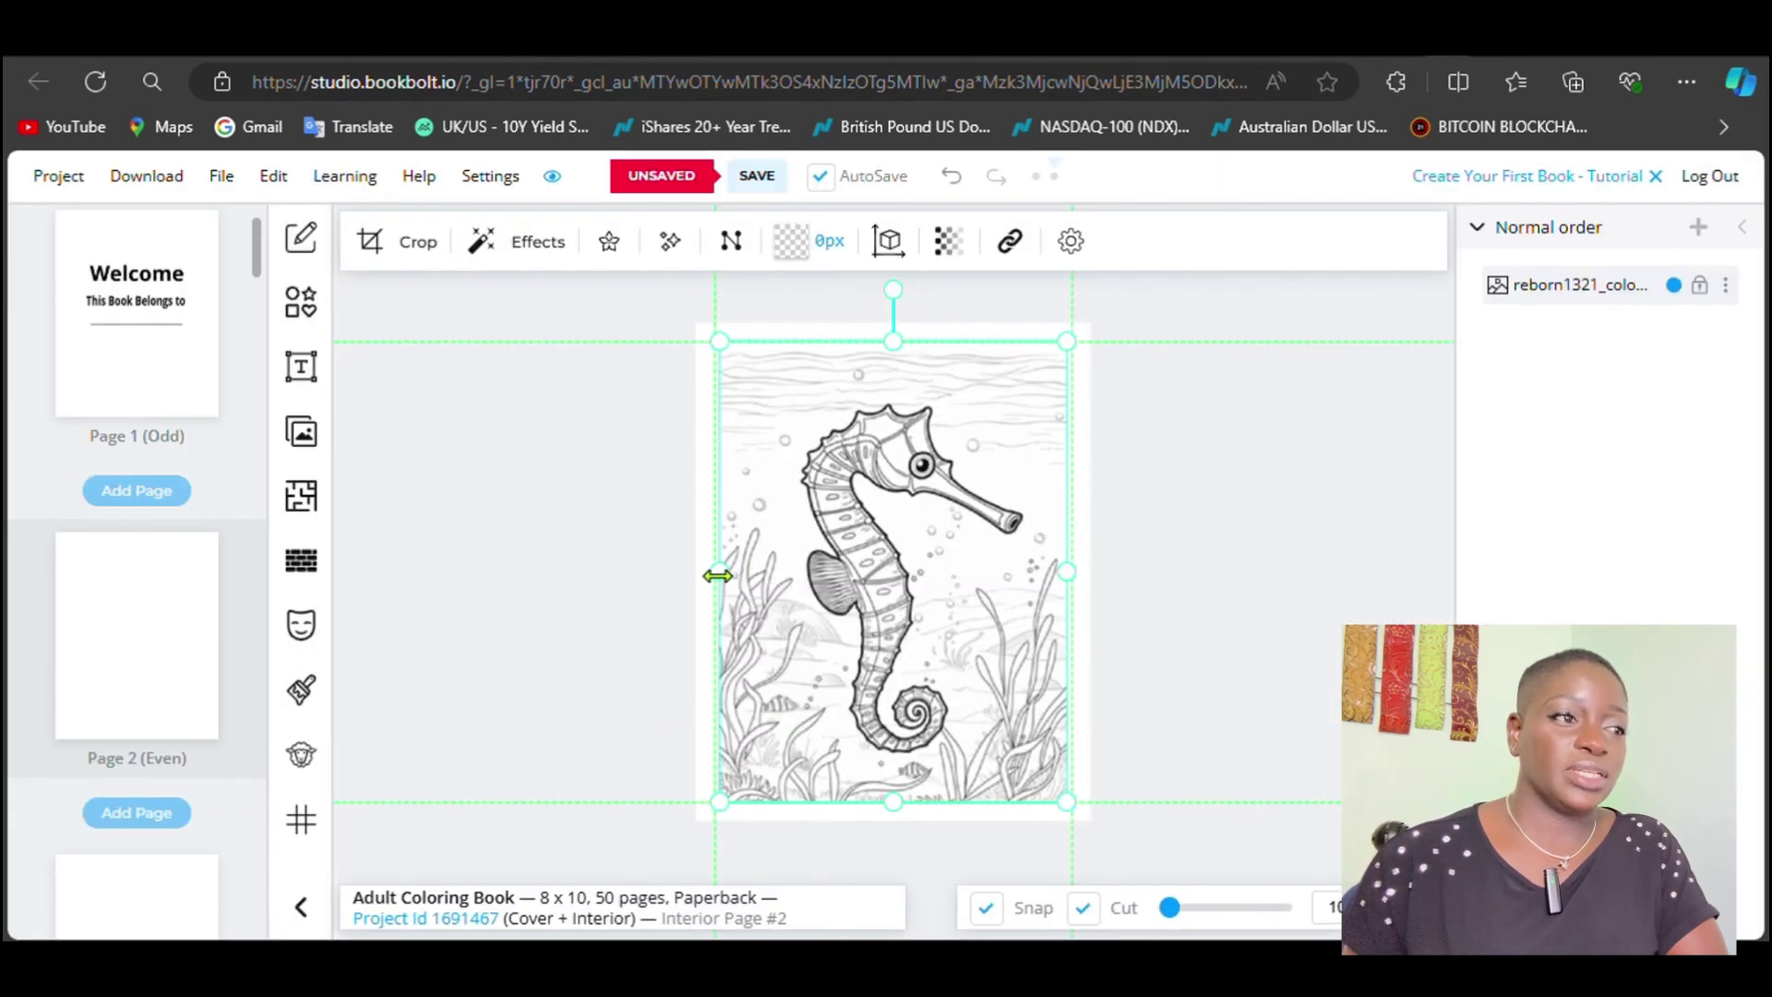
pyautogui.moveTo(717, 576); pyautogui.dragTo(714, 573)
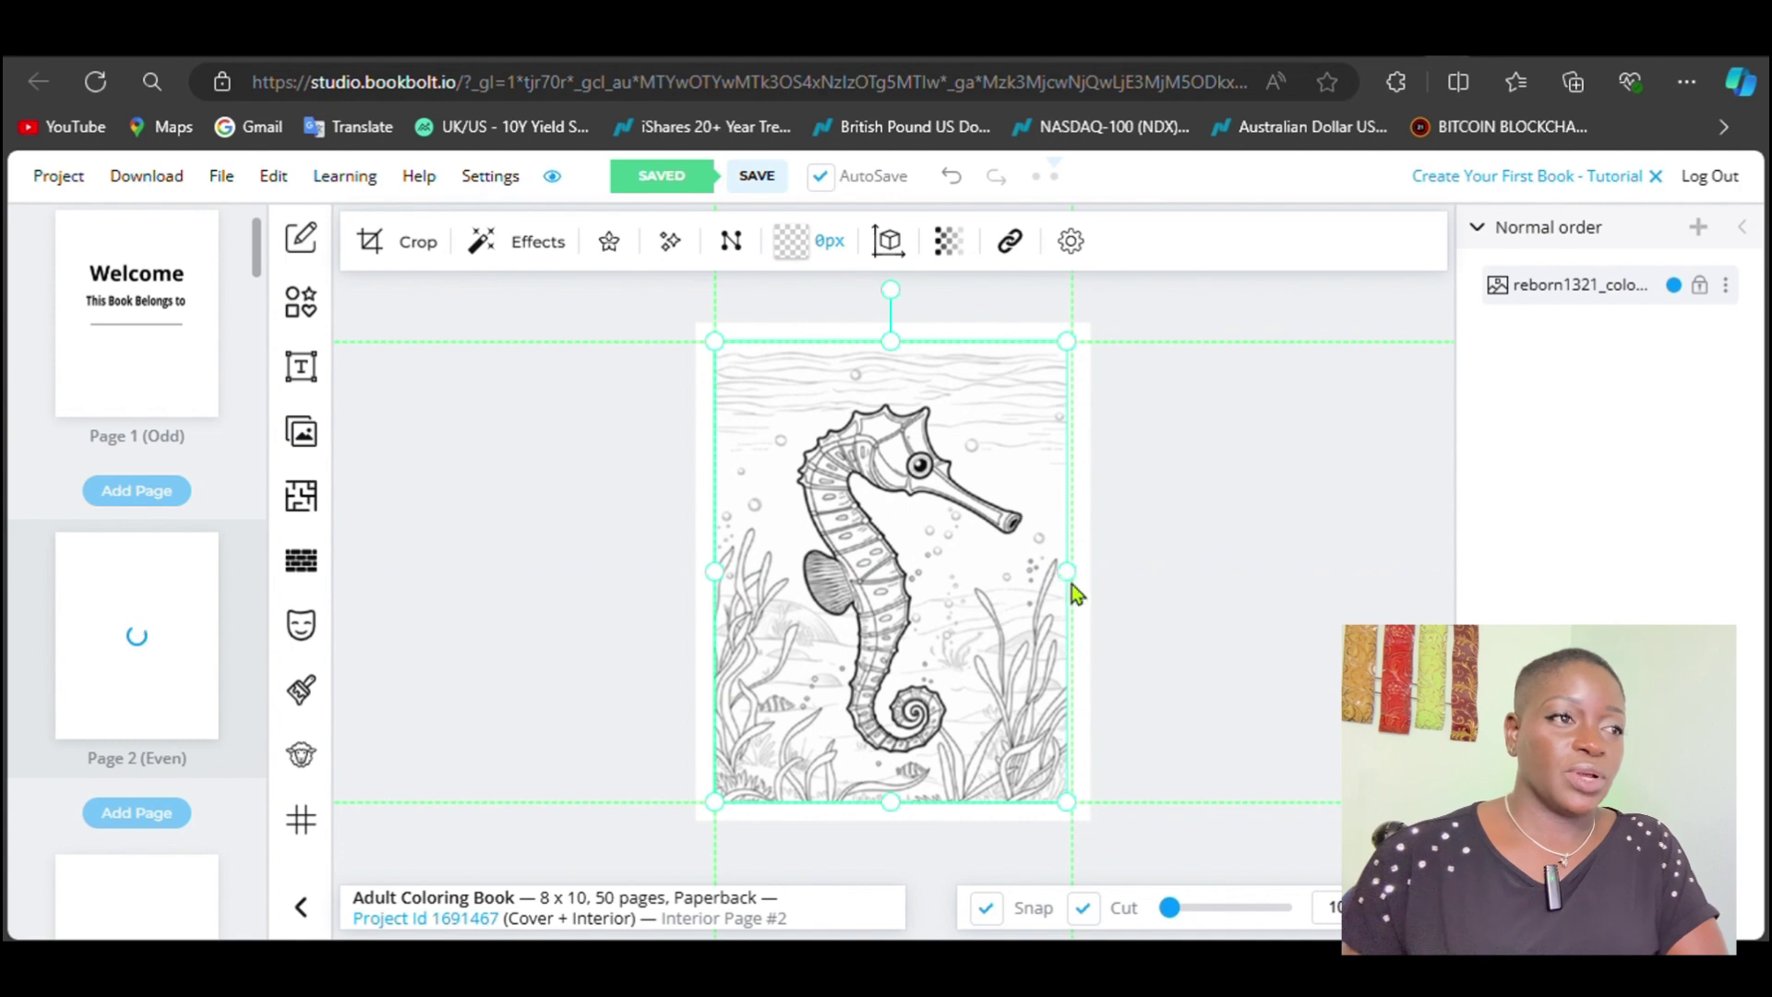
pyautogui.moveTo(1069, 577); pyautogui.dragTo(1072, 573)
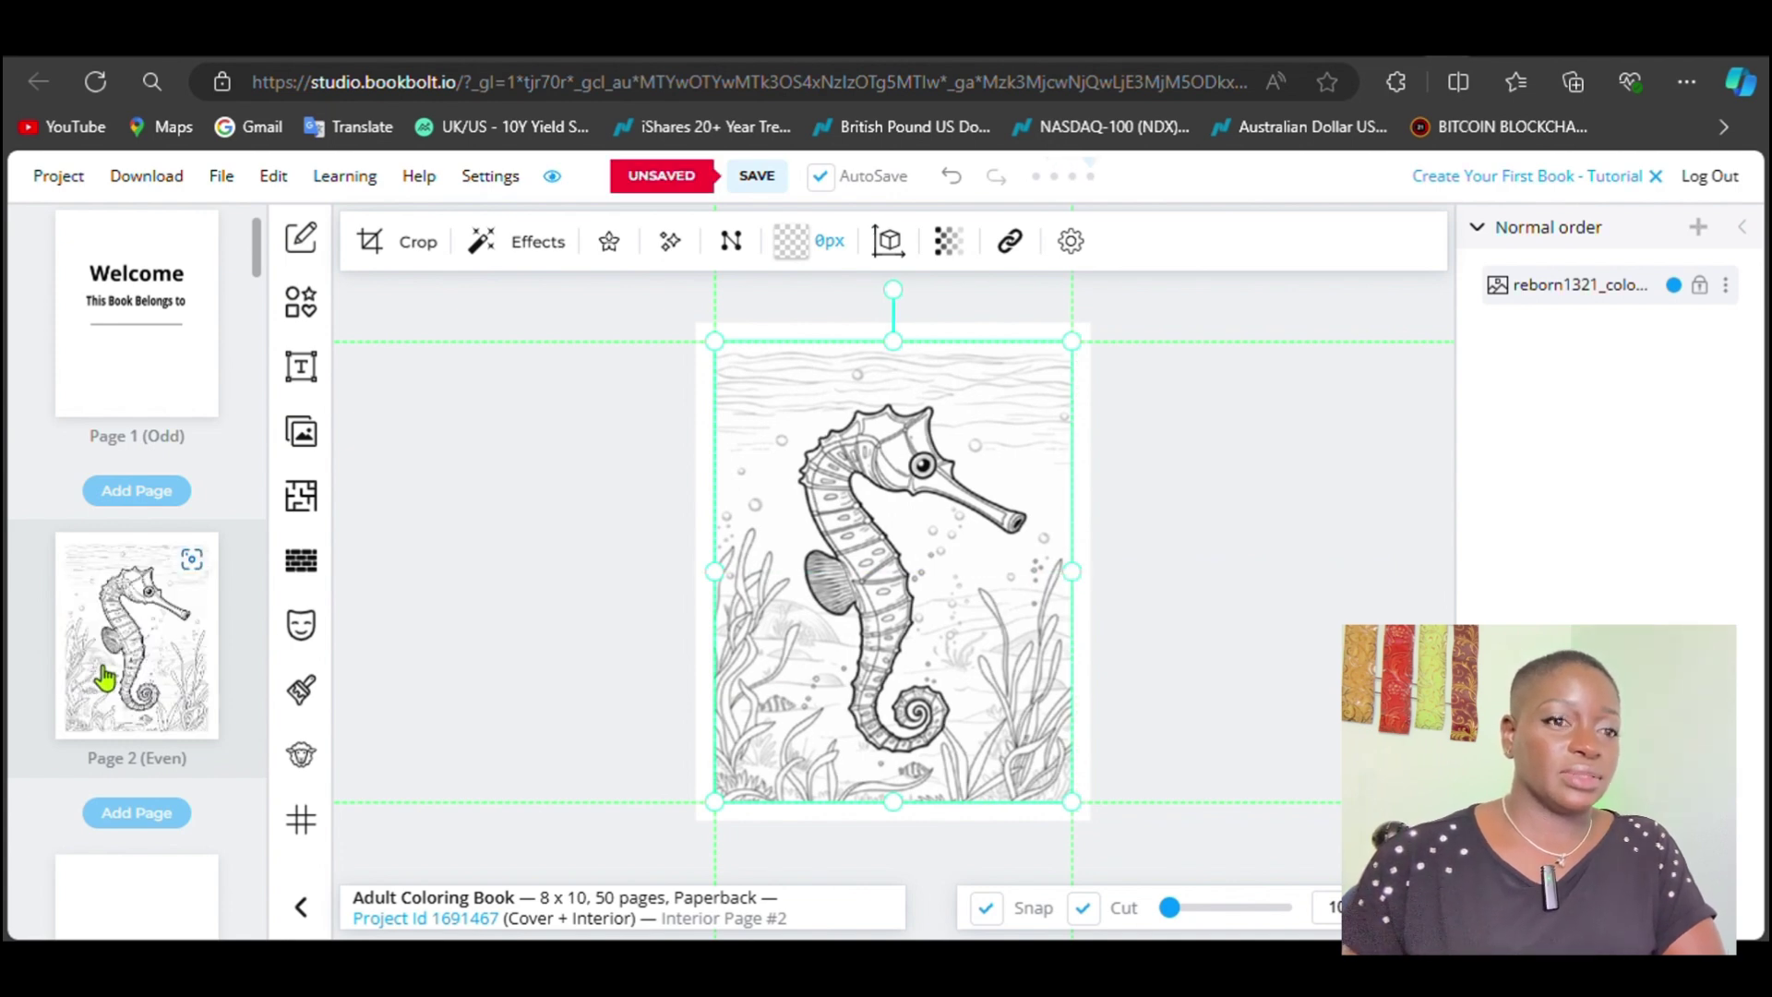
# Step: Add the uploaded three-sea-turtle image to interior page 3 and stretch it vertically to the upper and lower margin guides
pyautogui.scroll(-4, 104, 678)
pyautogui.click(165, 581)
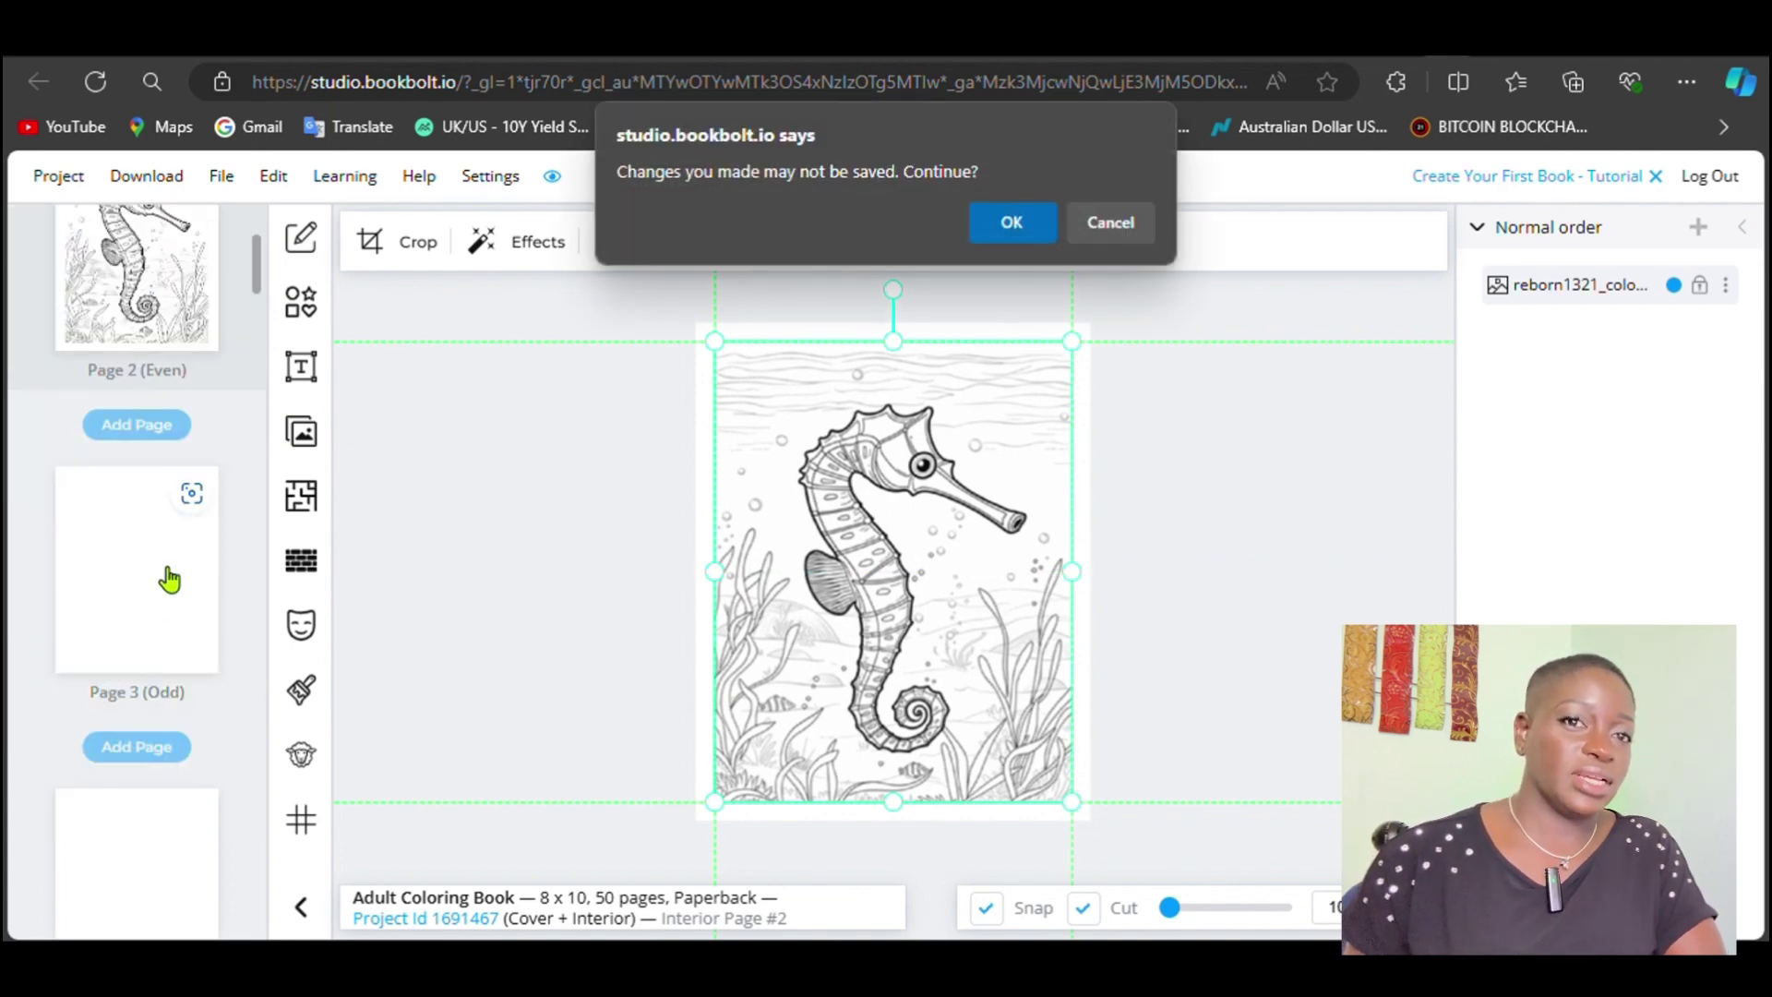
pyautogui.click(1007, 227)
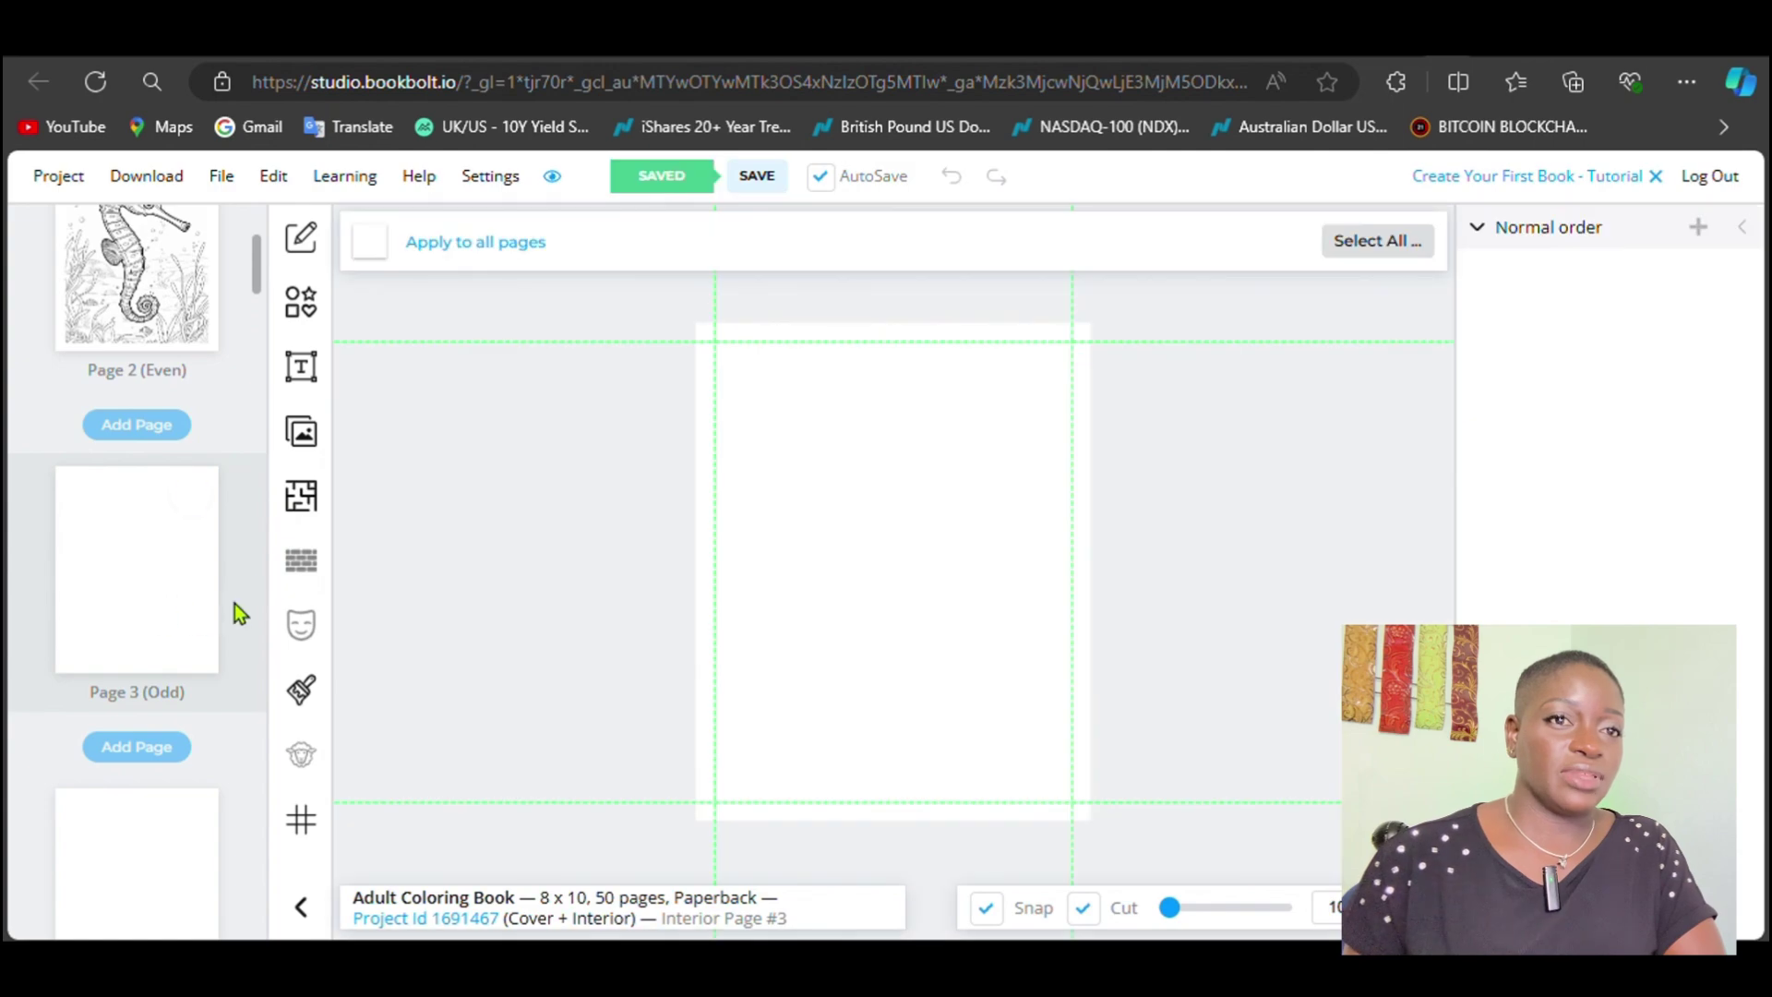
pyautogui.click(302, 430)
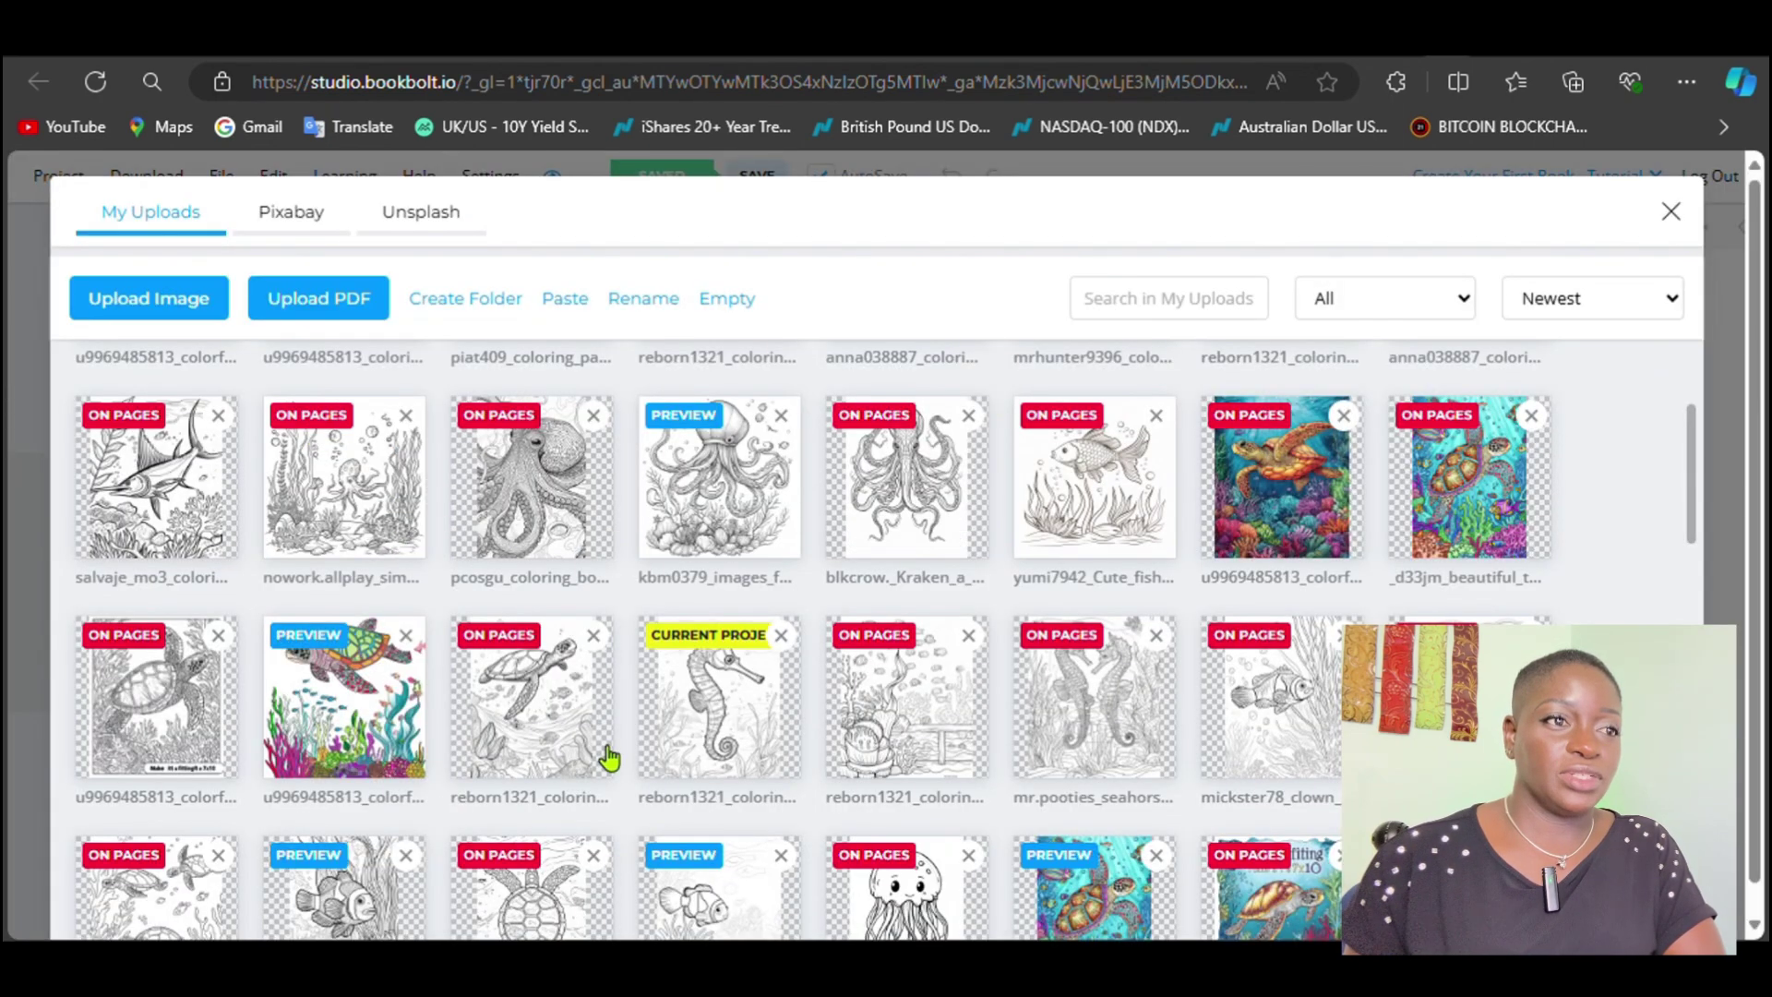
pyautogui.scroll(-5, 601, 760)
pyautogui.scroll(2, 613, 766)
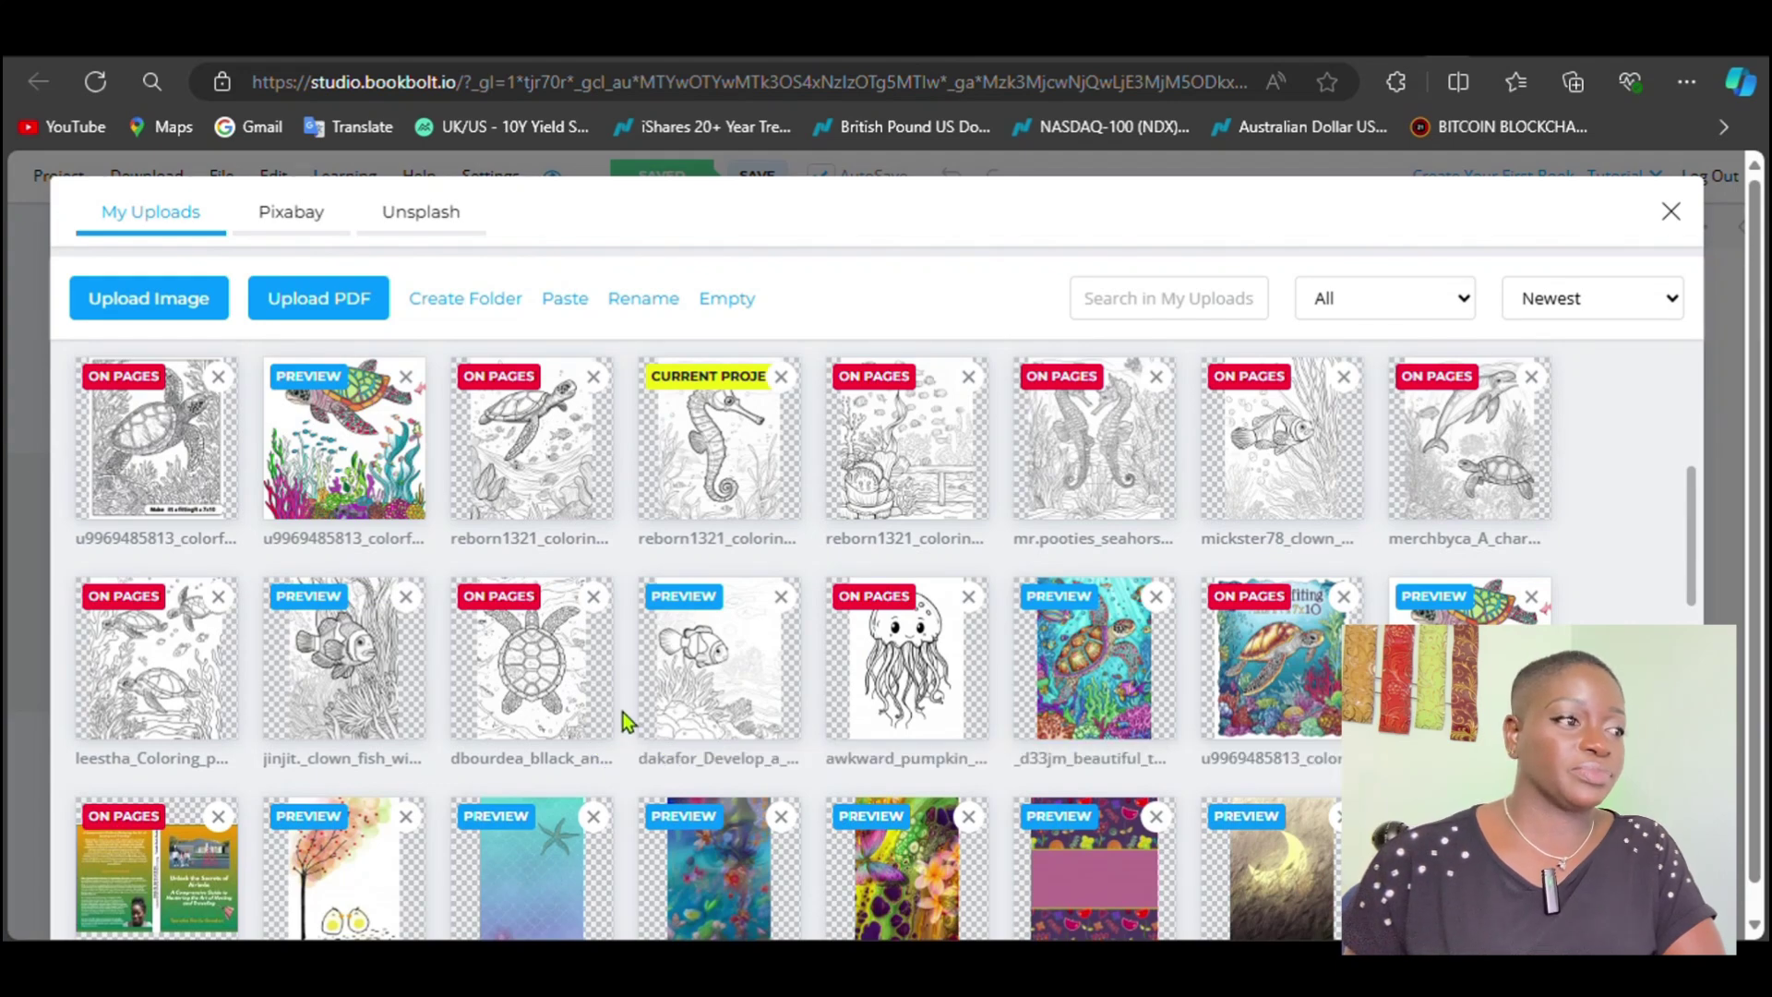
pyautogui.click(179, 692)
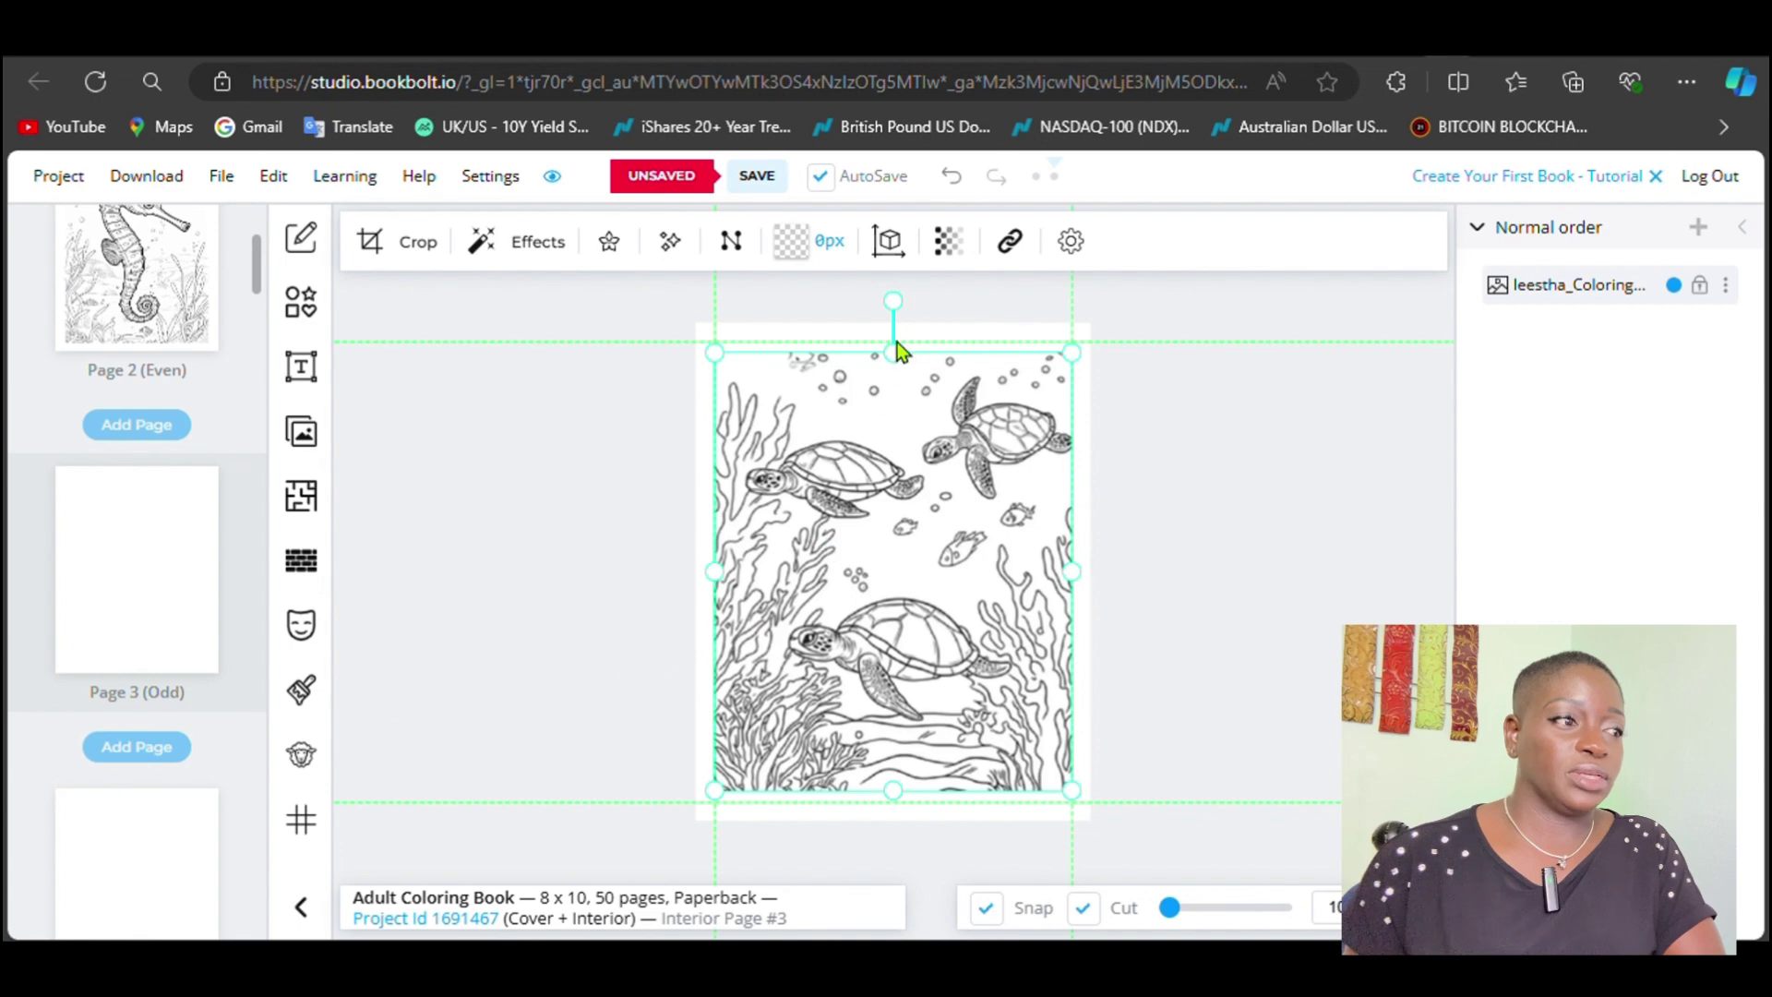
pyautogui.moveTo(895, 353); pyautogui.dragTo(898, 343)
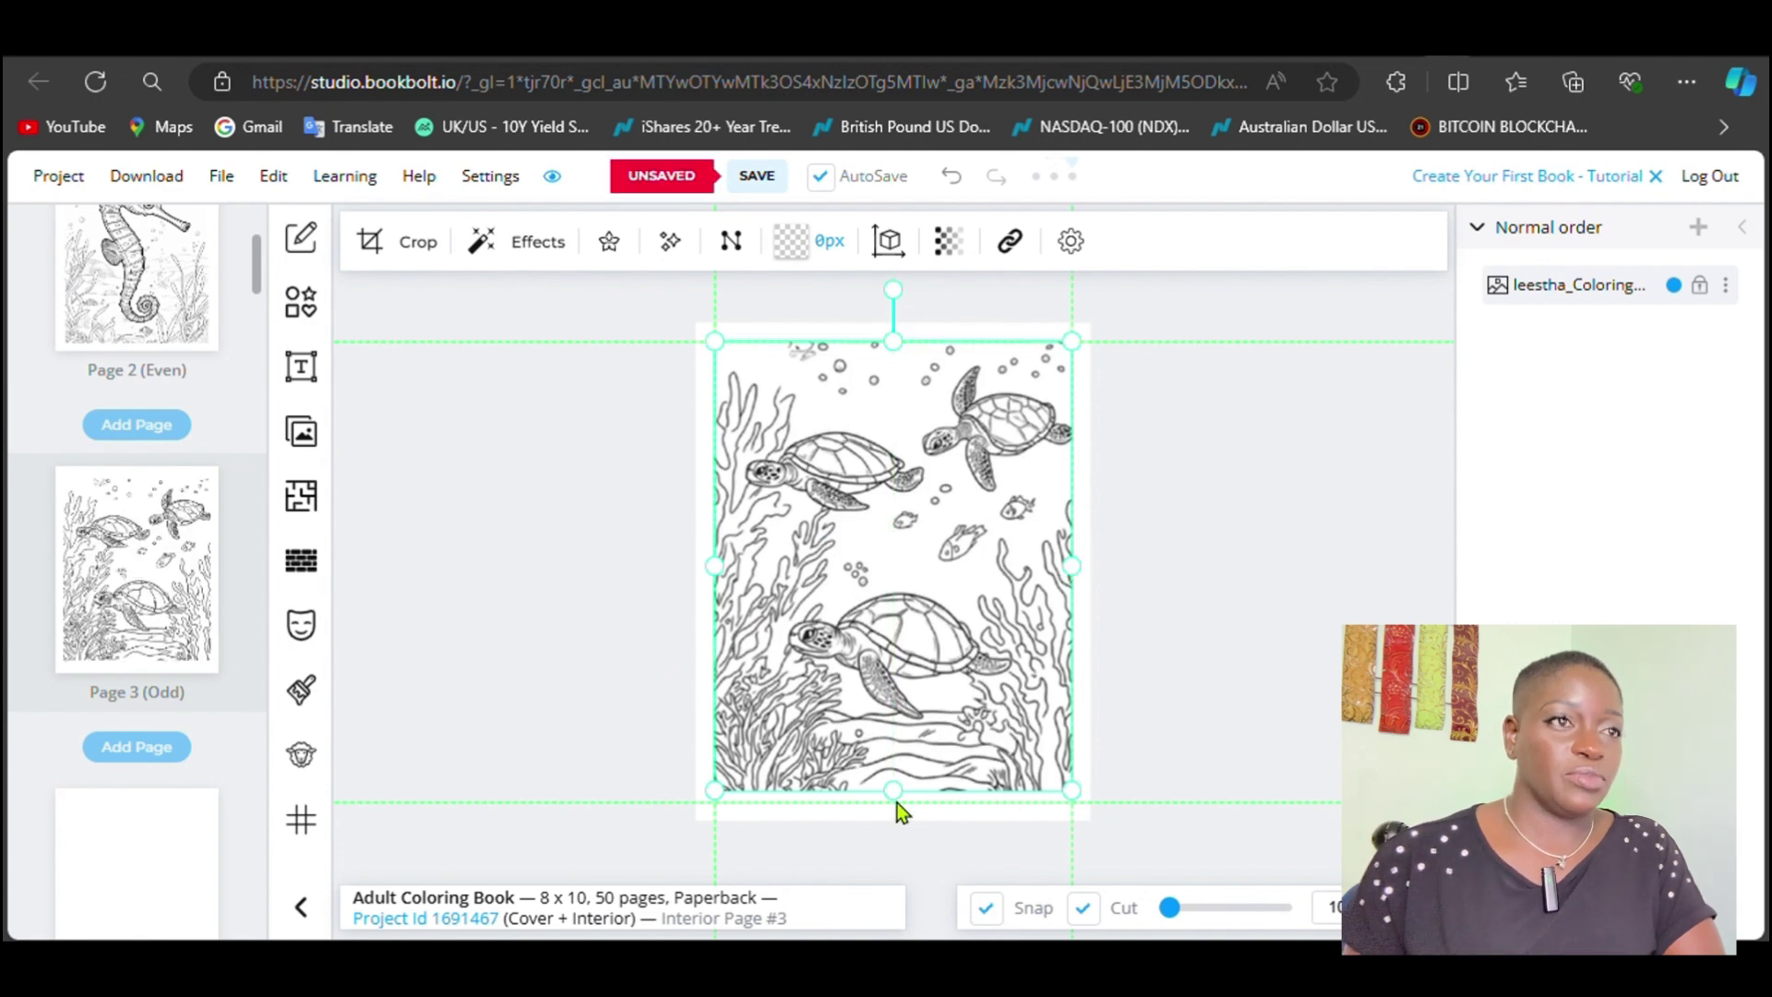
pyautogui.moveTo(896, 802); pyautogui.dragTo(893, 803)
# Step: Add the uploaded two-seahorse image to interior page 4 and stretch it vertically to the upper and lower margin guides
pyautogui.click(183, 750)
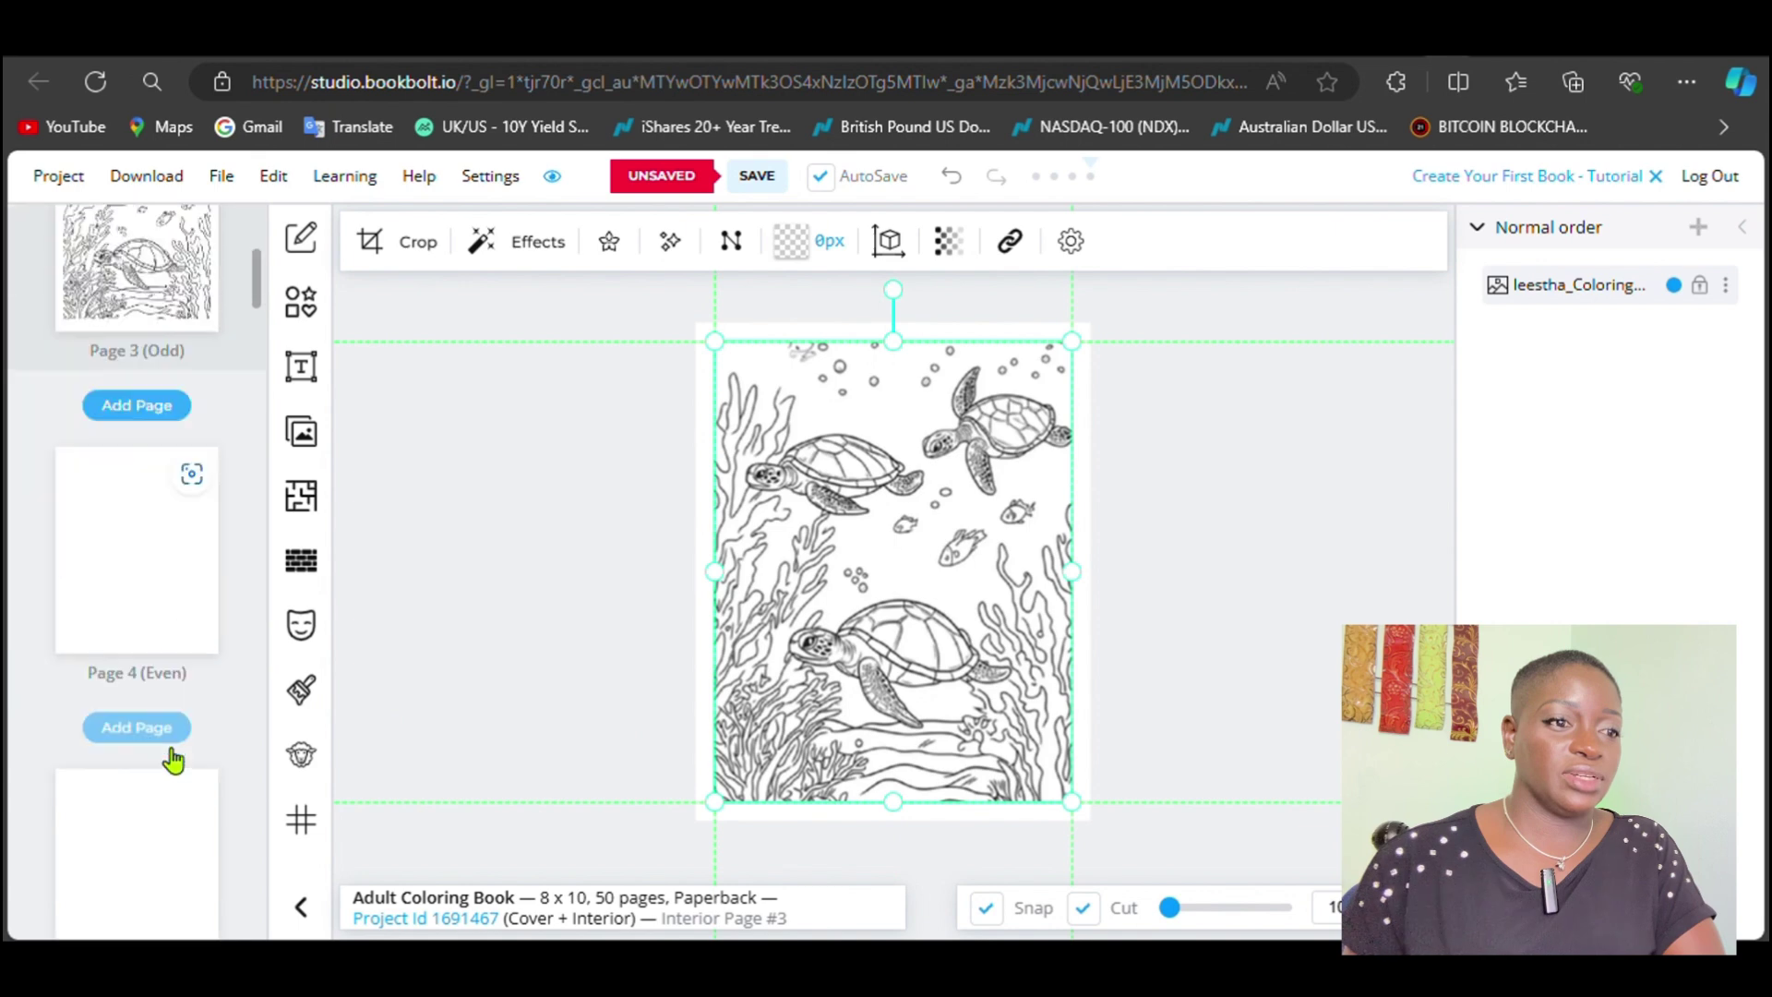
pyautogui.click(126, 435)
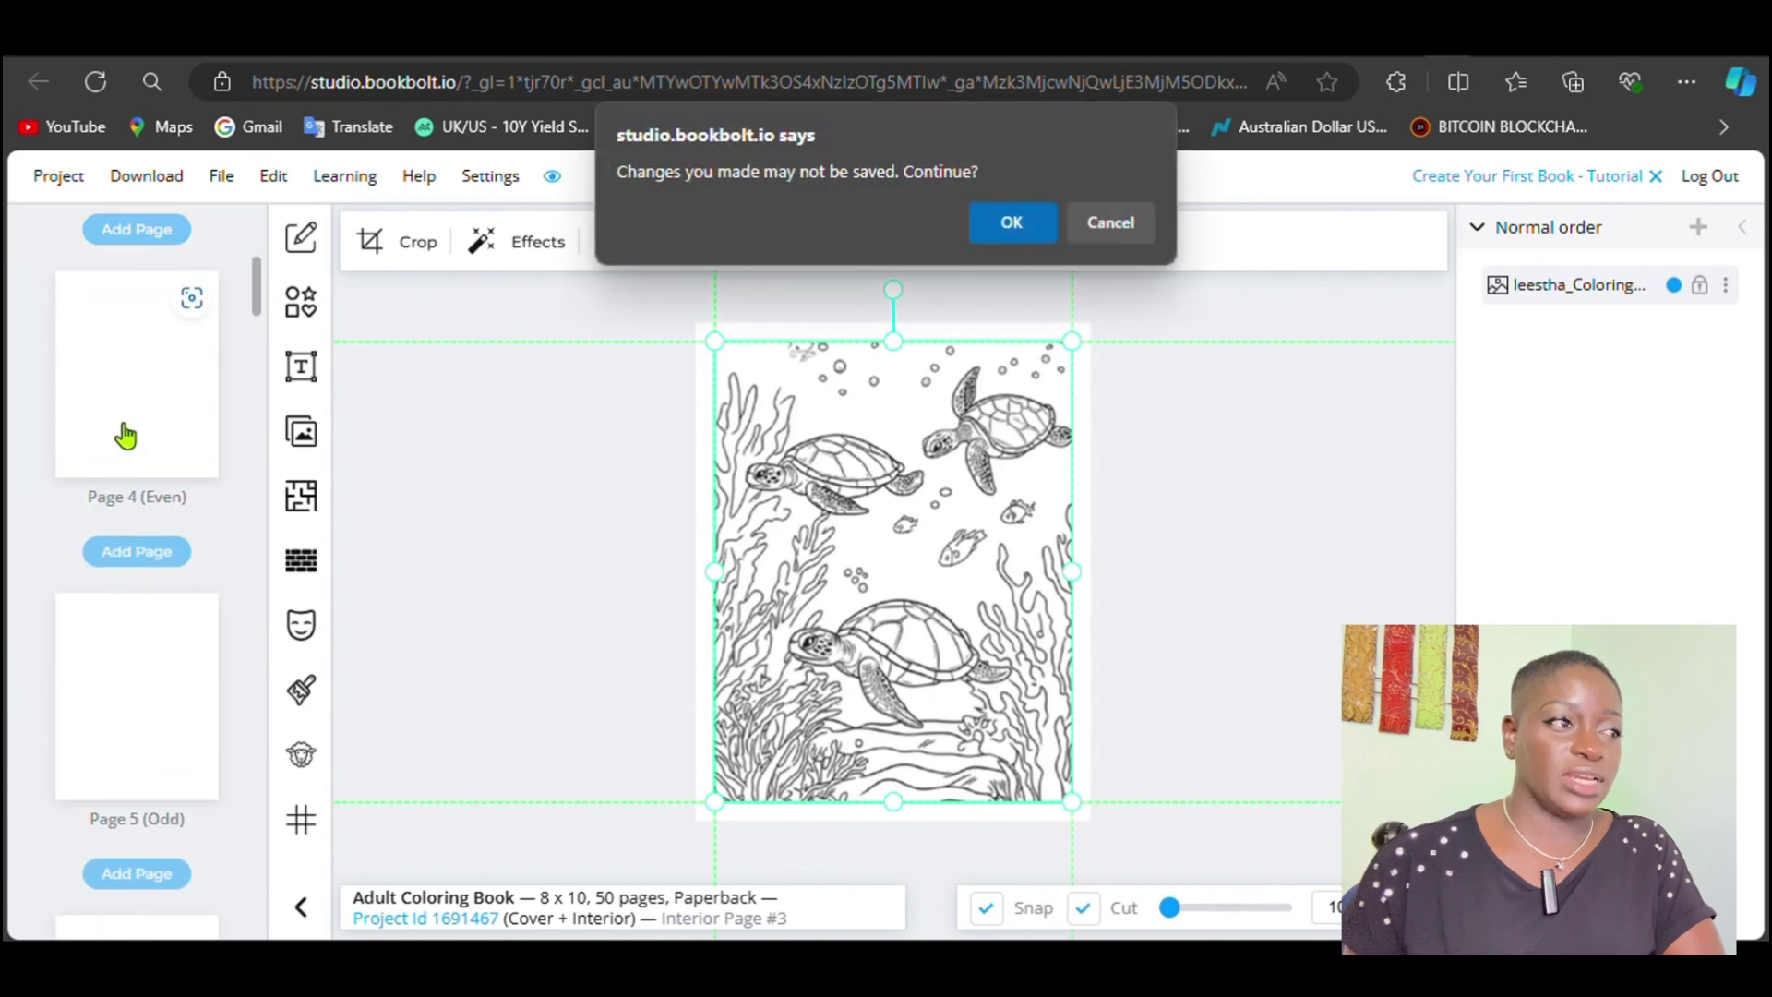
pyautogui.click(1008, 229)
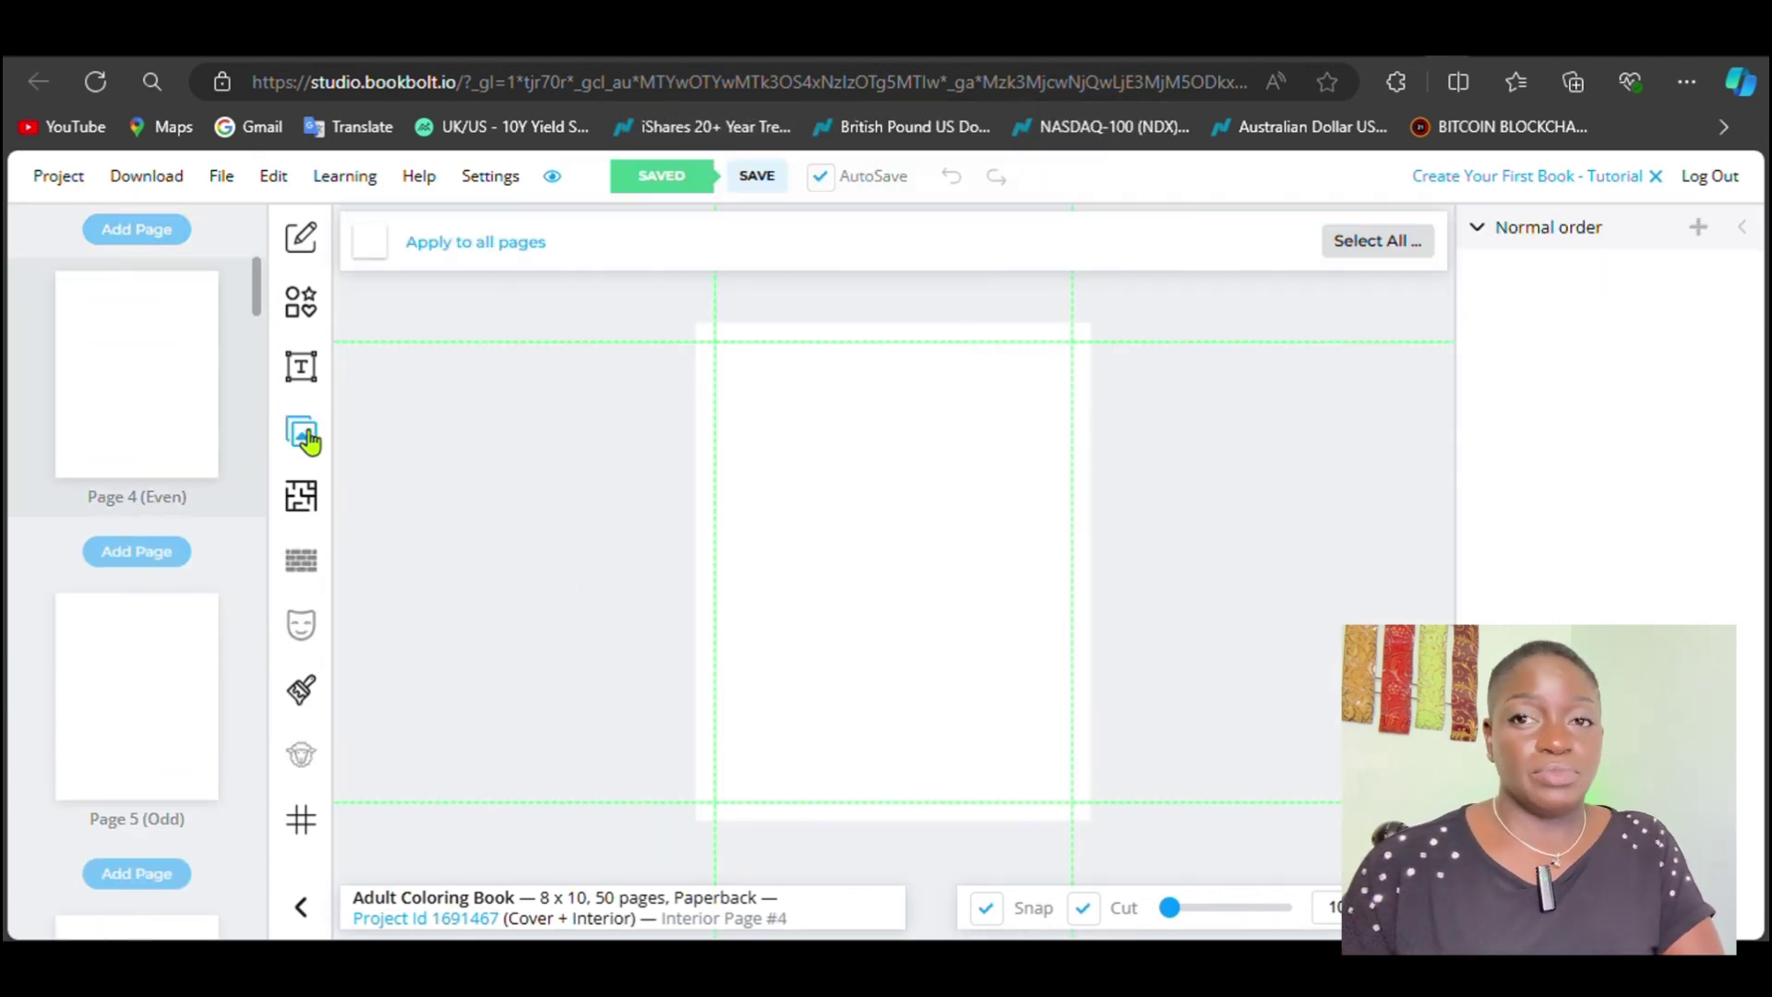
pyautogui.click(307, 447)
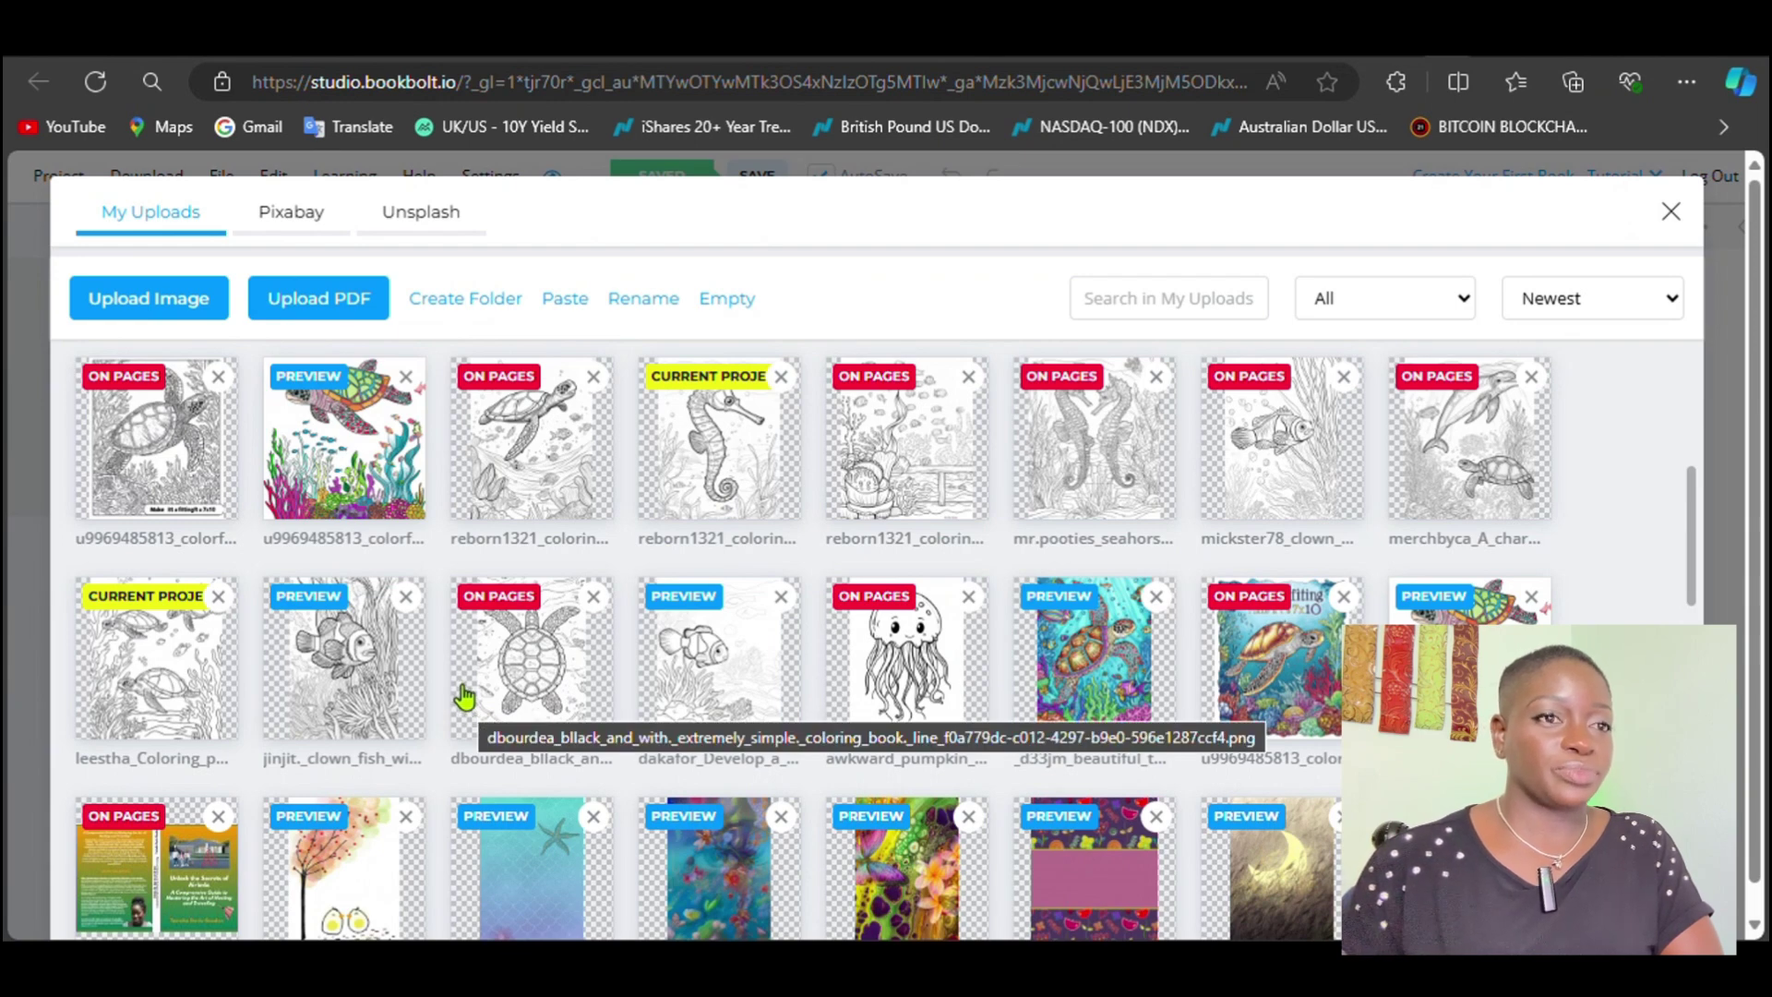
pyautogui.click(1144, 475)
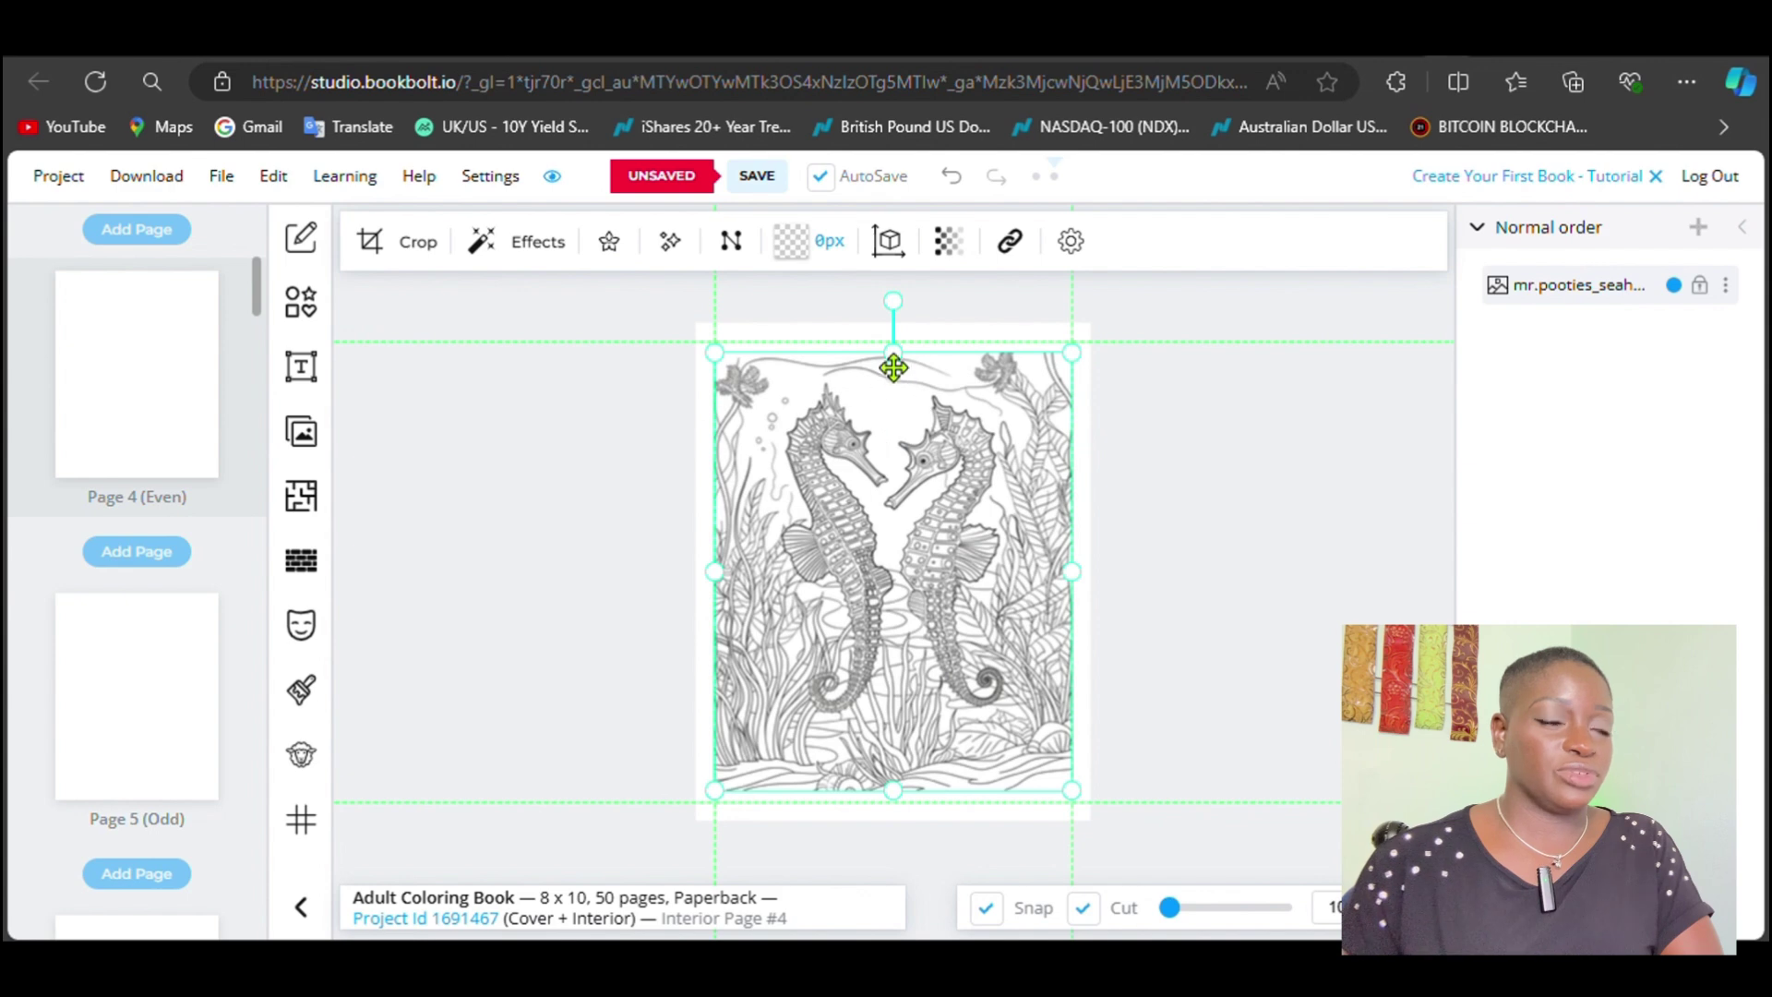
pyautogui.moveTo(891, 350); pyautogui.dragTo(892, 339)
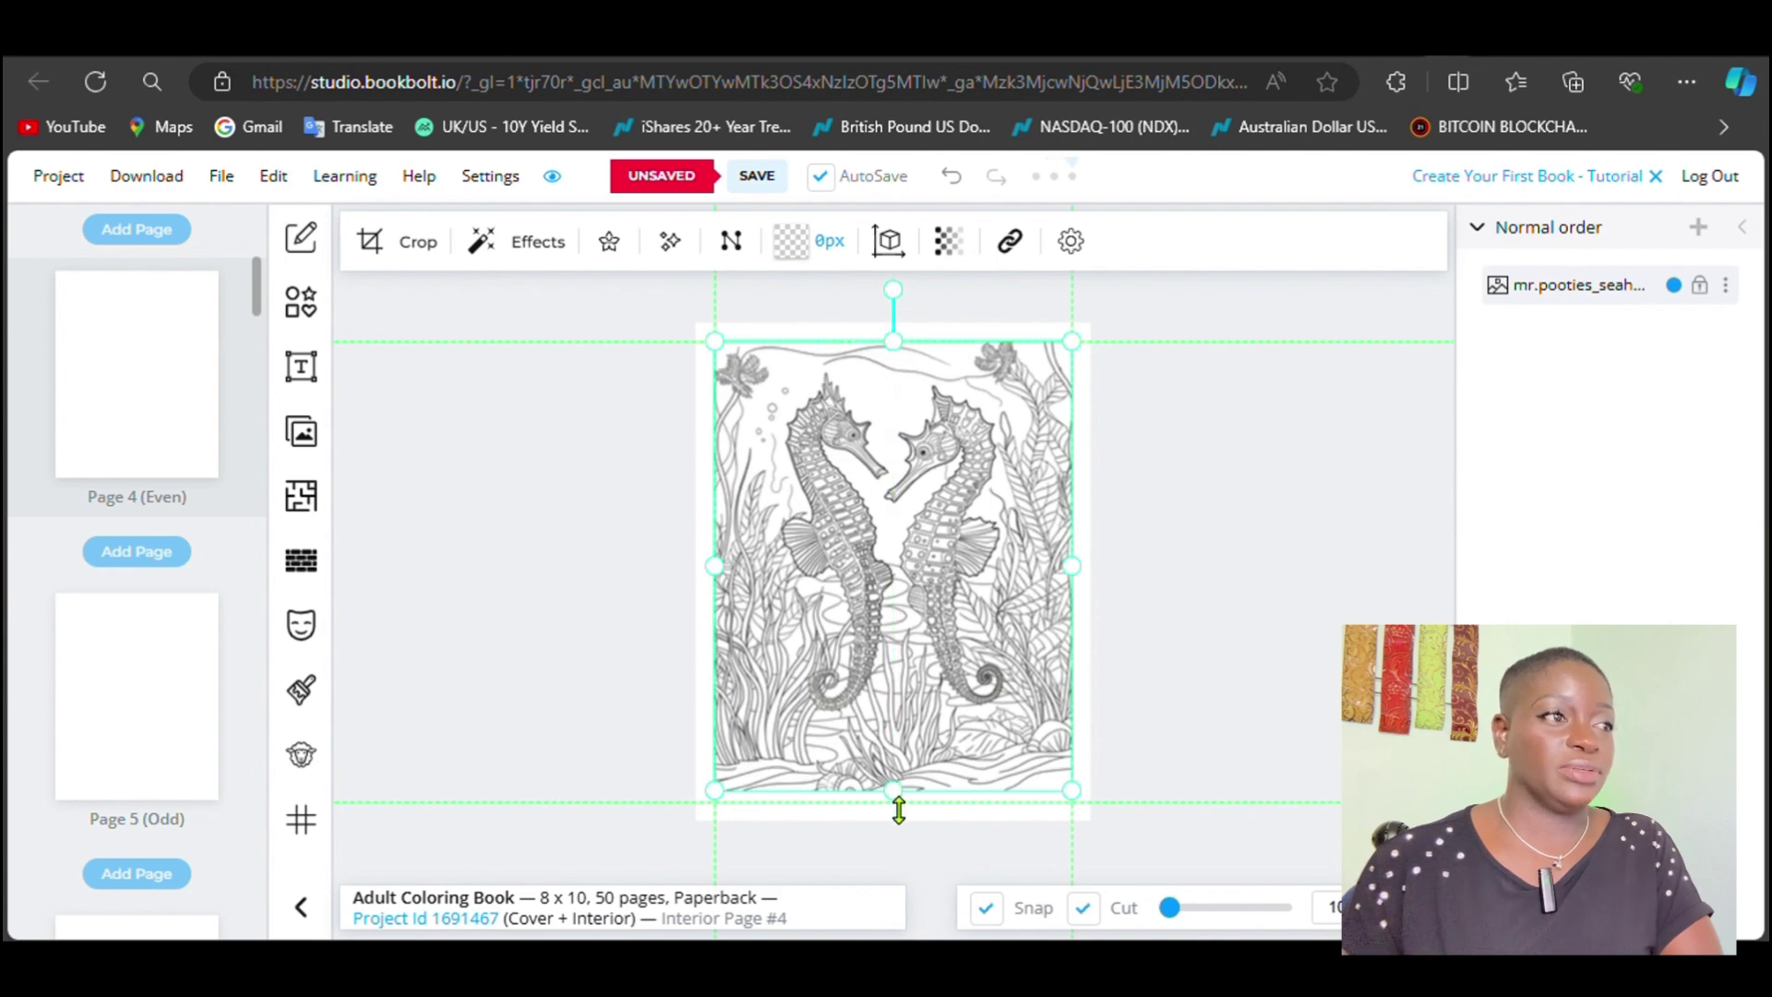
pyautogui.moveTo(898, 810); pyautogui.dragTo(905, 819)
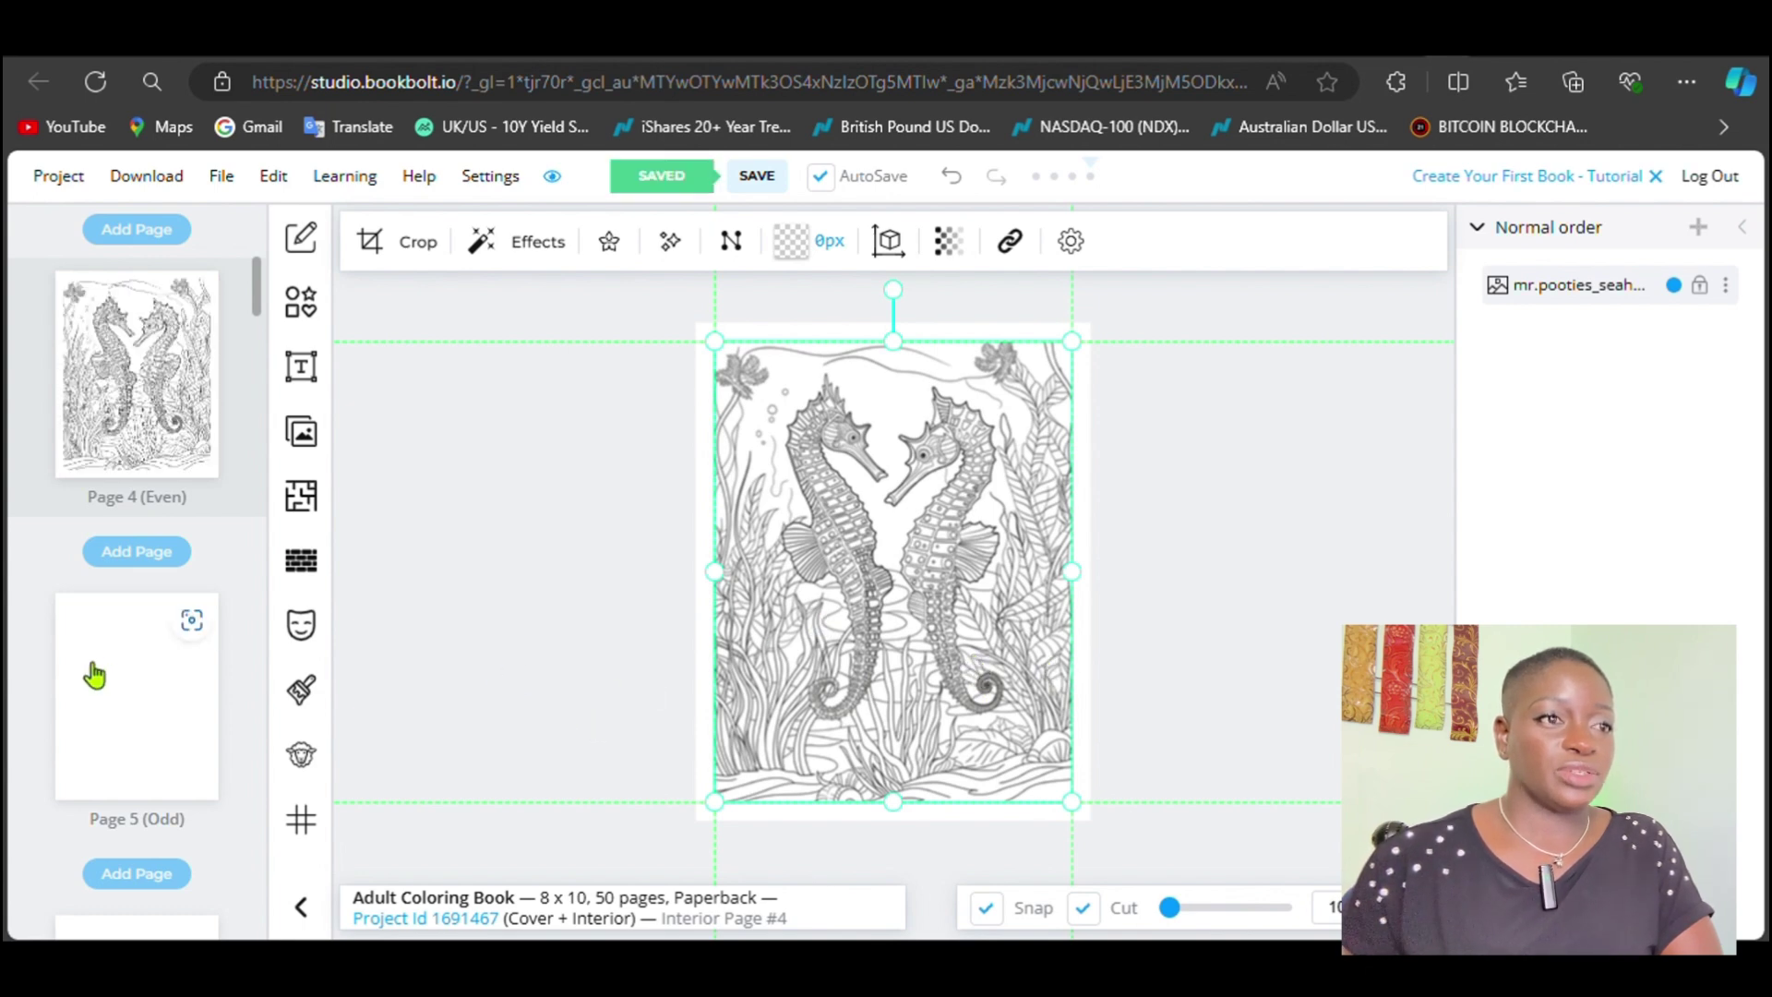
# Step: Open the download options for the coloring book project
pyautogui.click(167, 198)
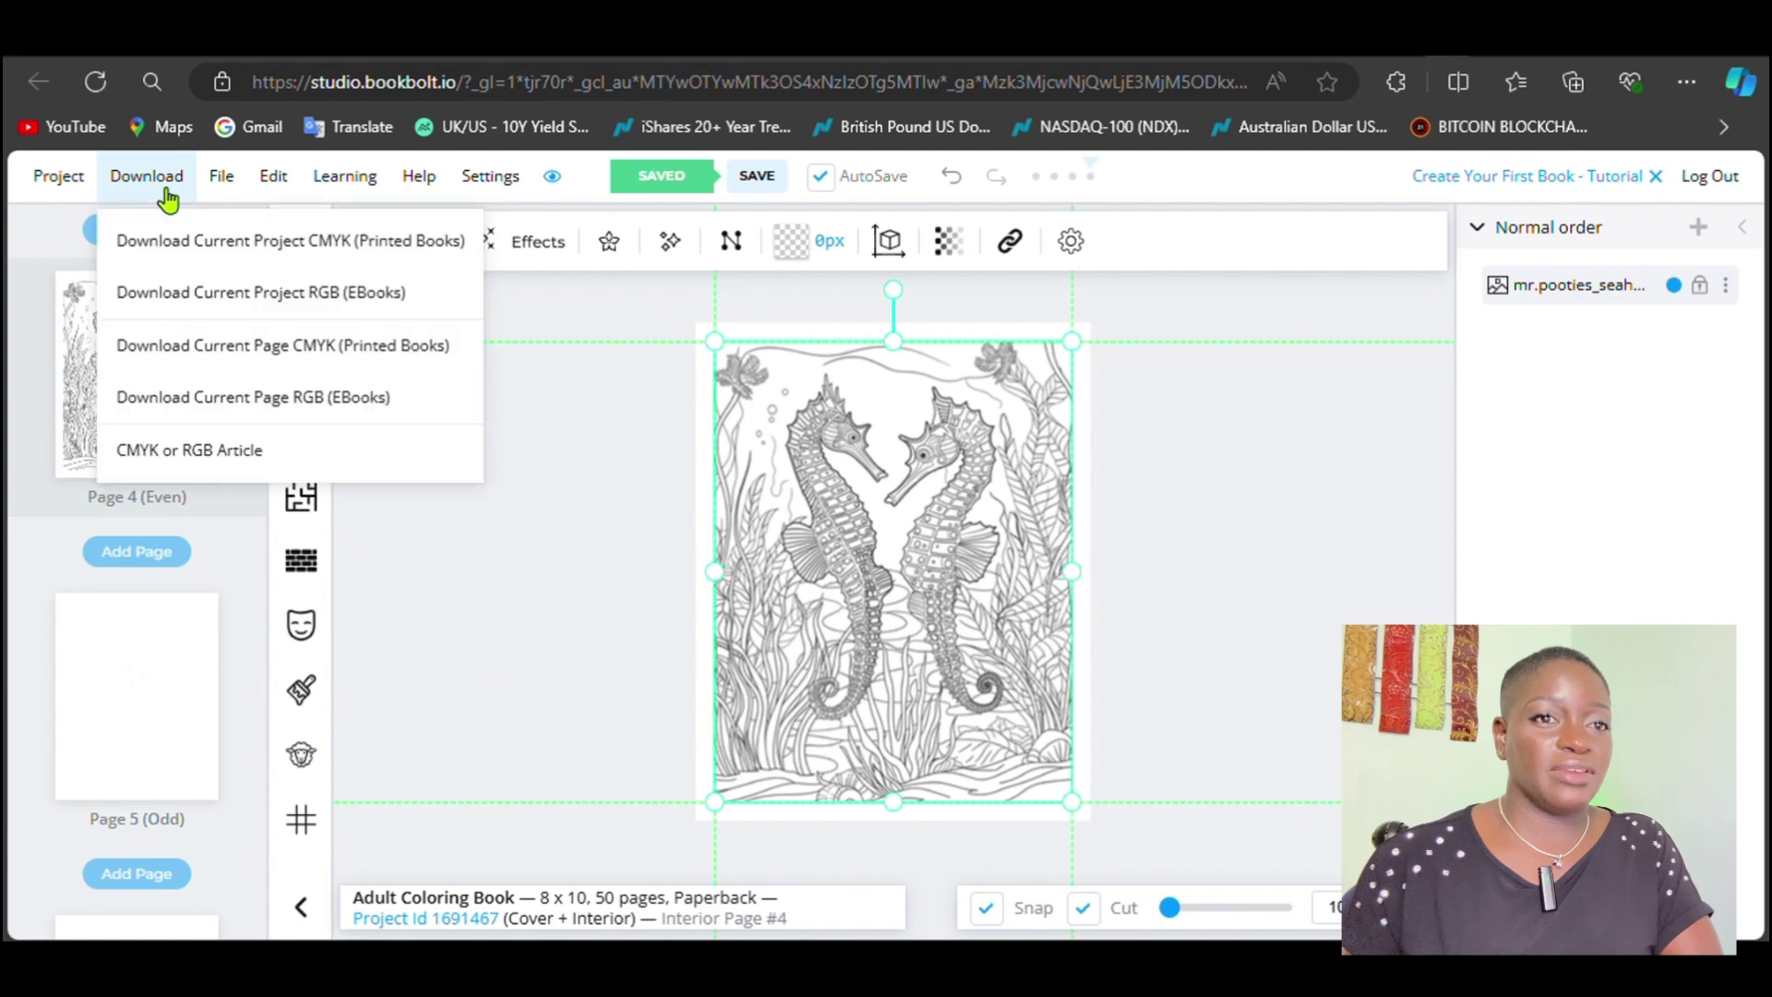
pyautogui.click(169, 182)
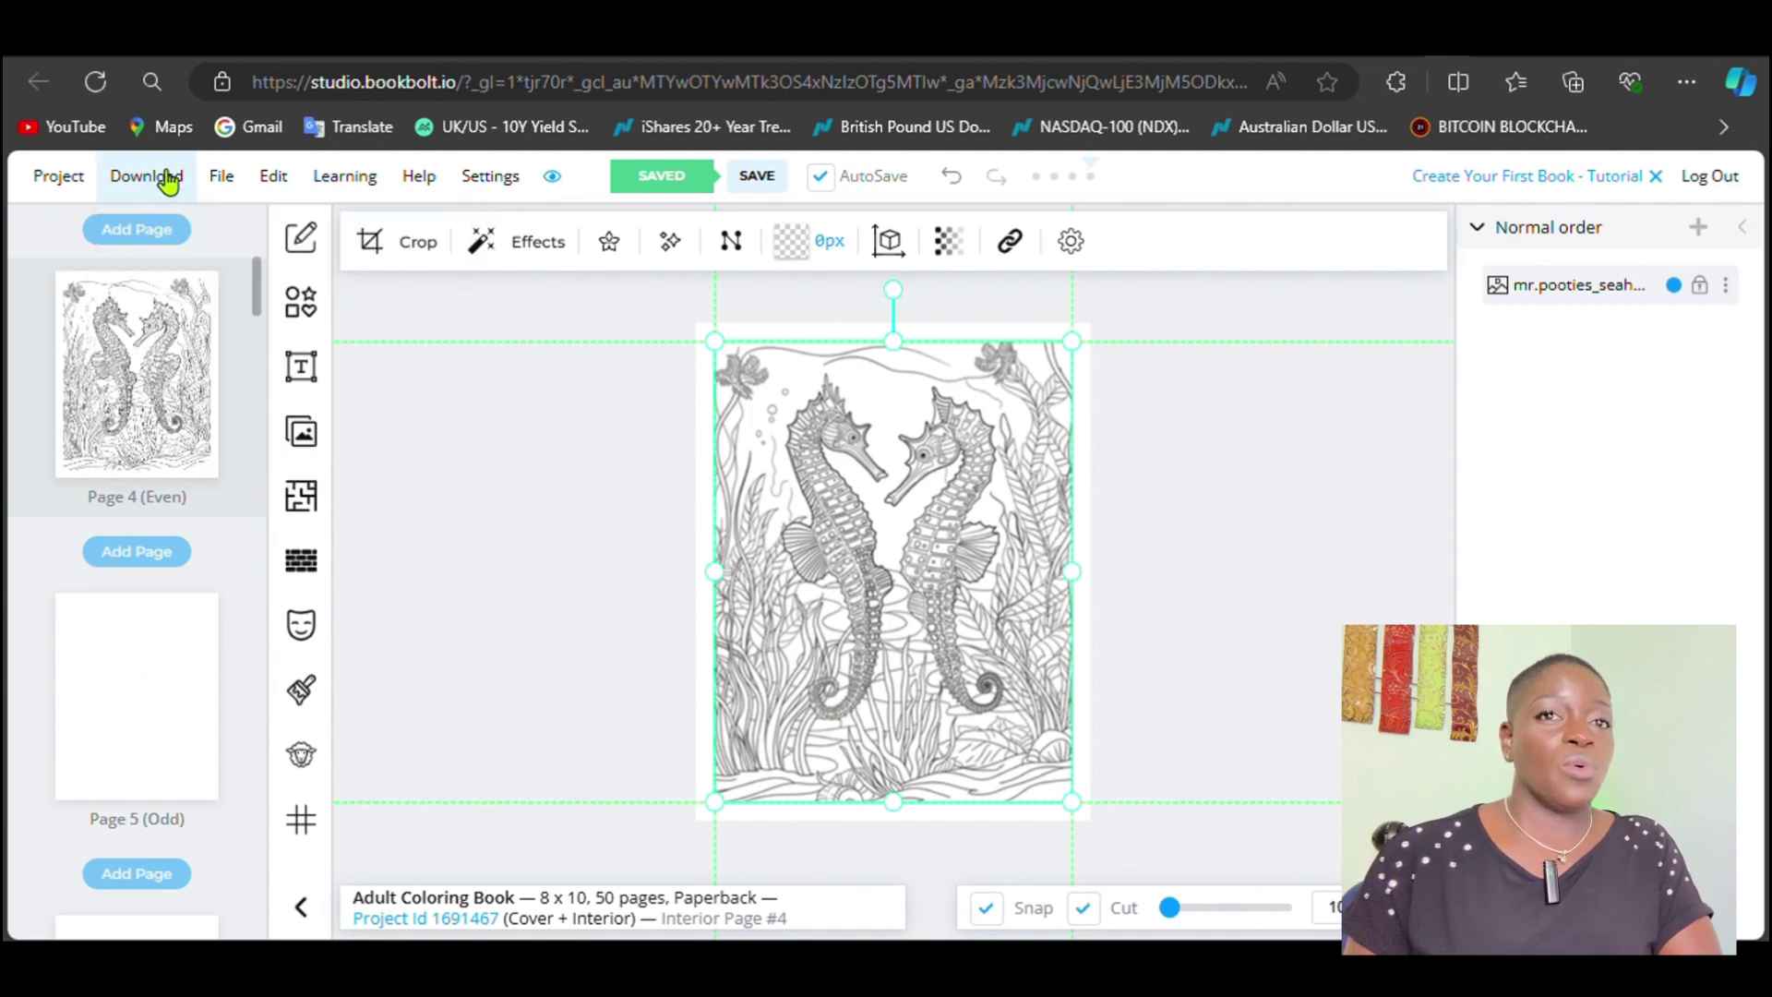
pyautogui.click(167, 182)
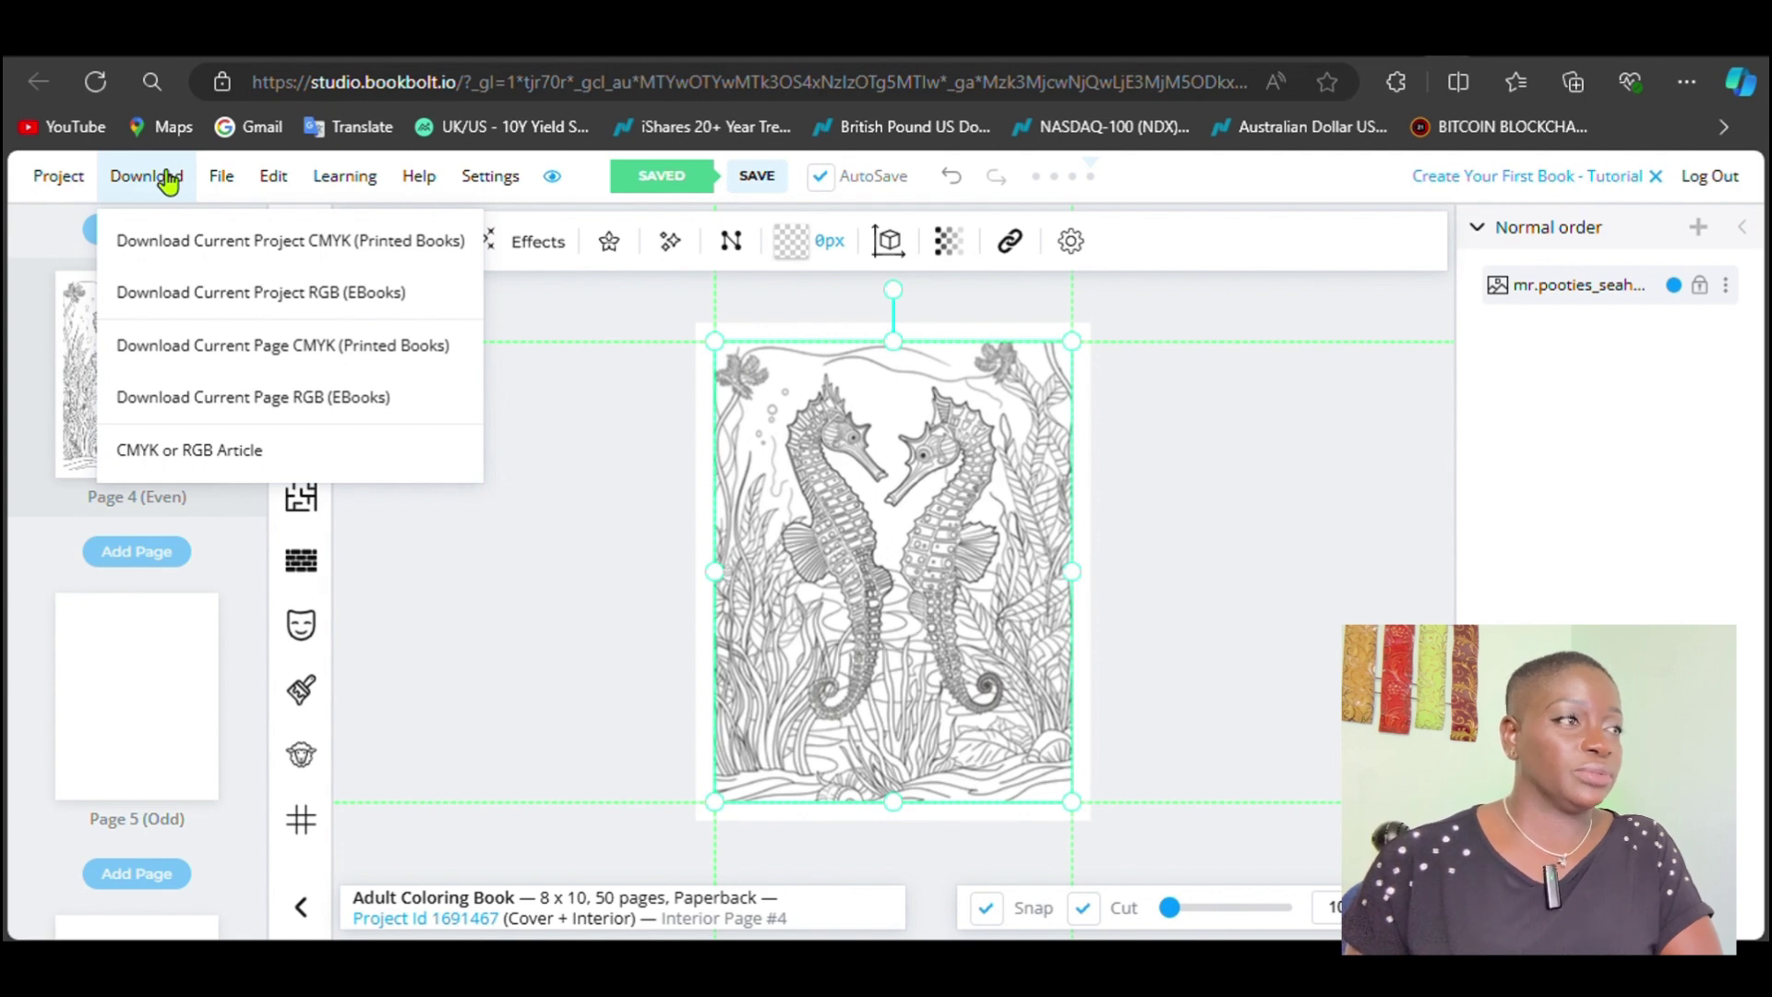
# Step: Download the current project as CMYK for printed books and open the downloaded Adult_Coloring_Book CMYK zip in File Explorer
pyautogui.click(167, 242)
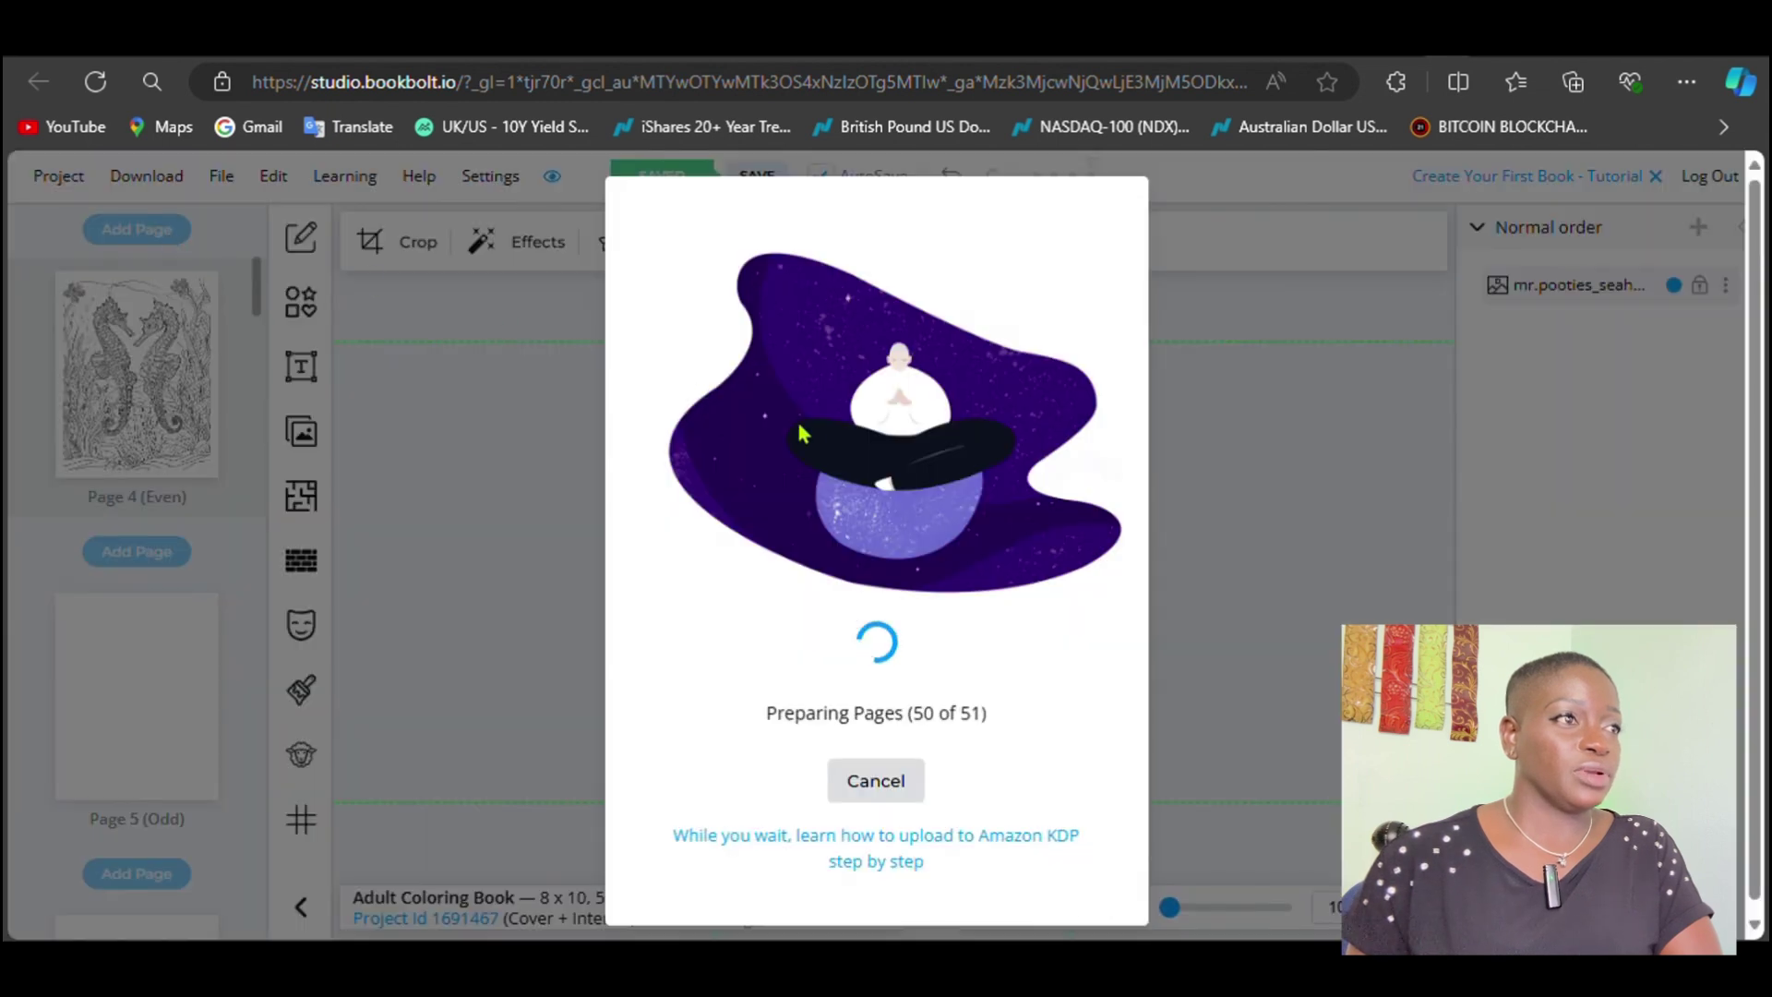
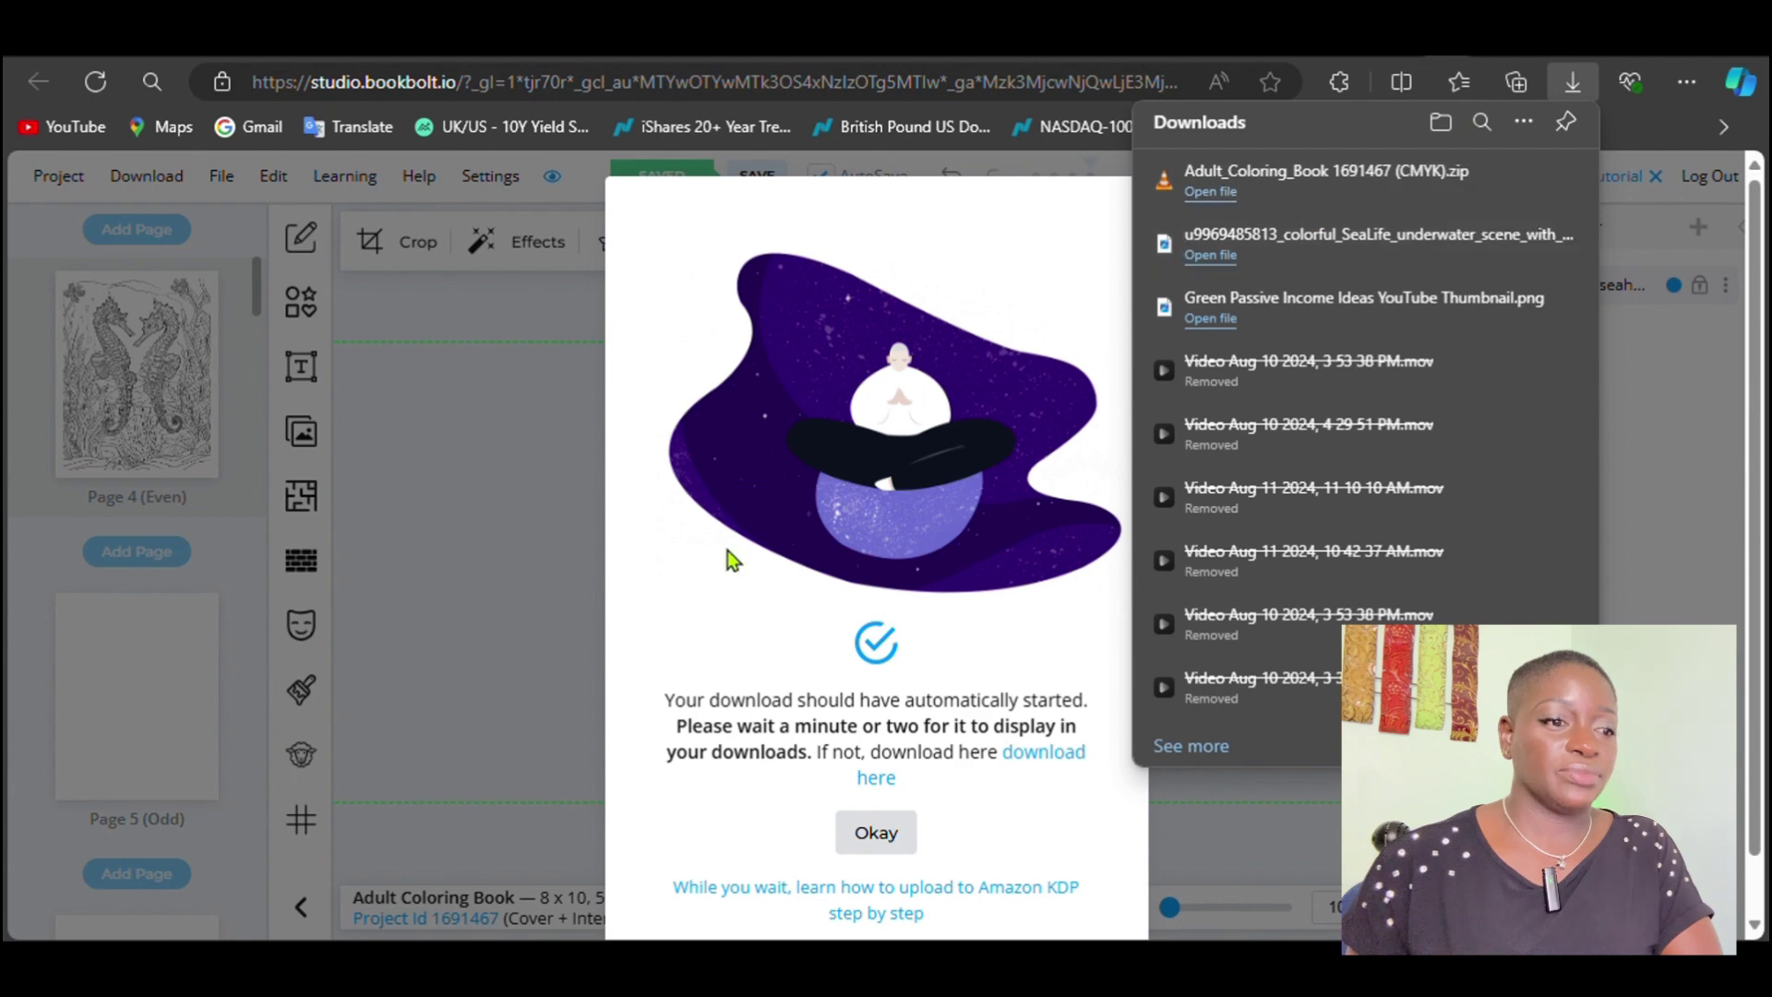
pyautogui.click(744, 923)
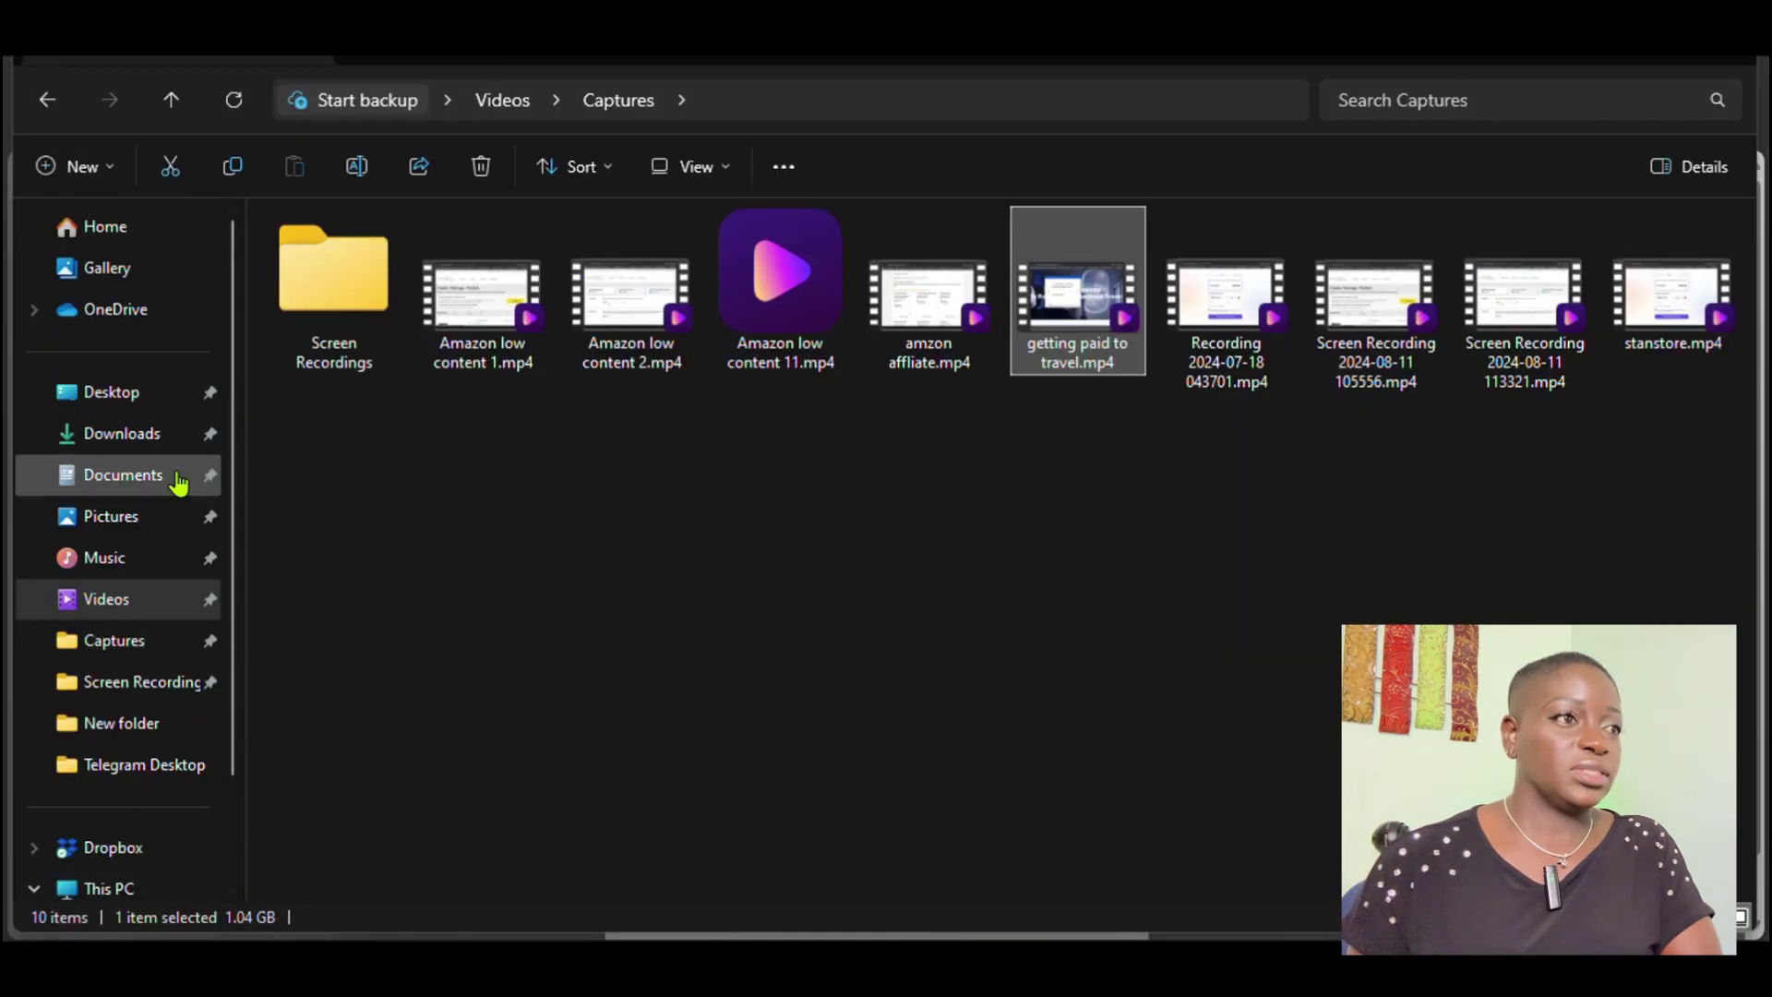
pyautogui.click(170, 437)
pyautogui.click(449, 303)
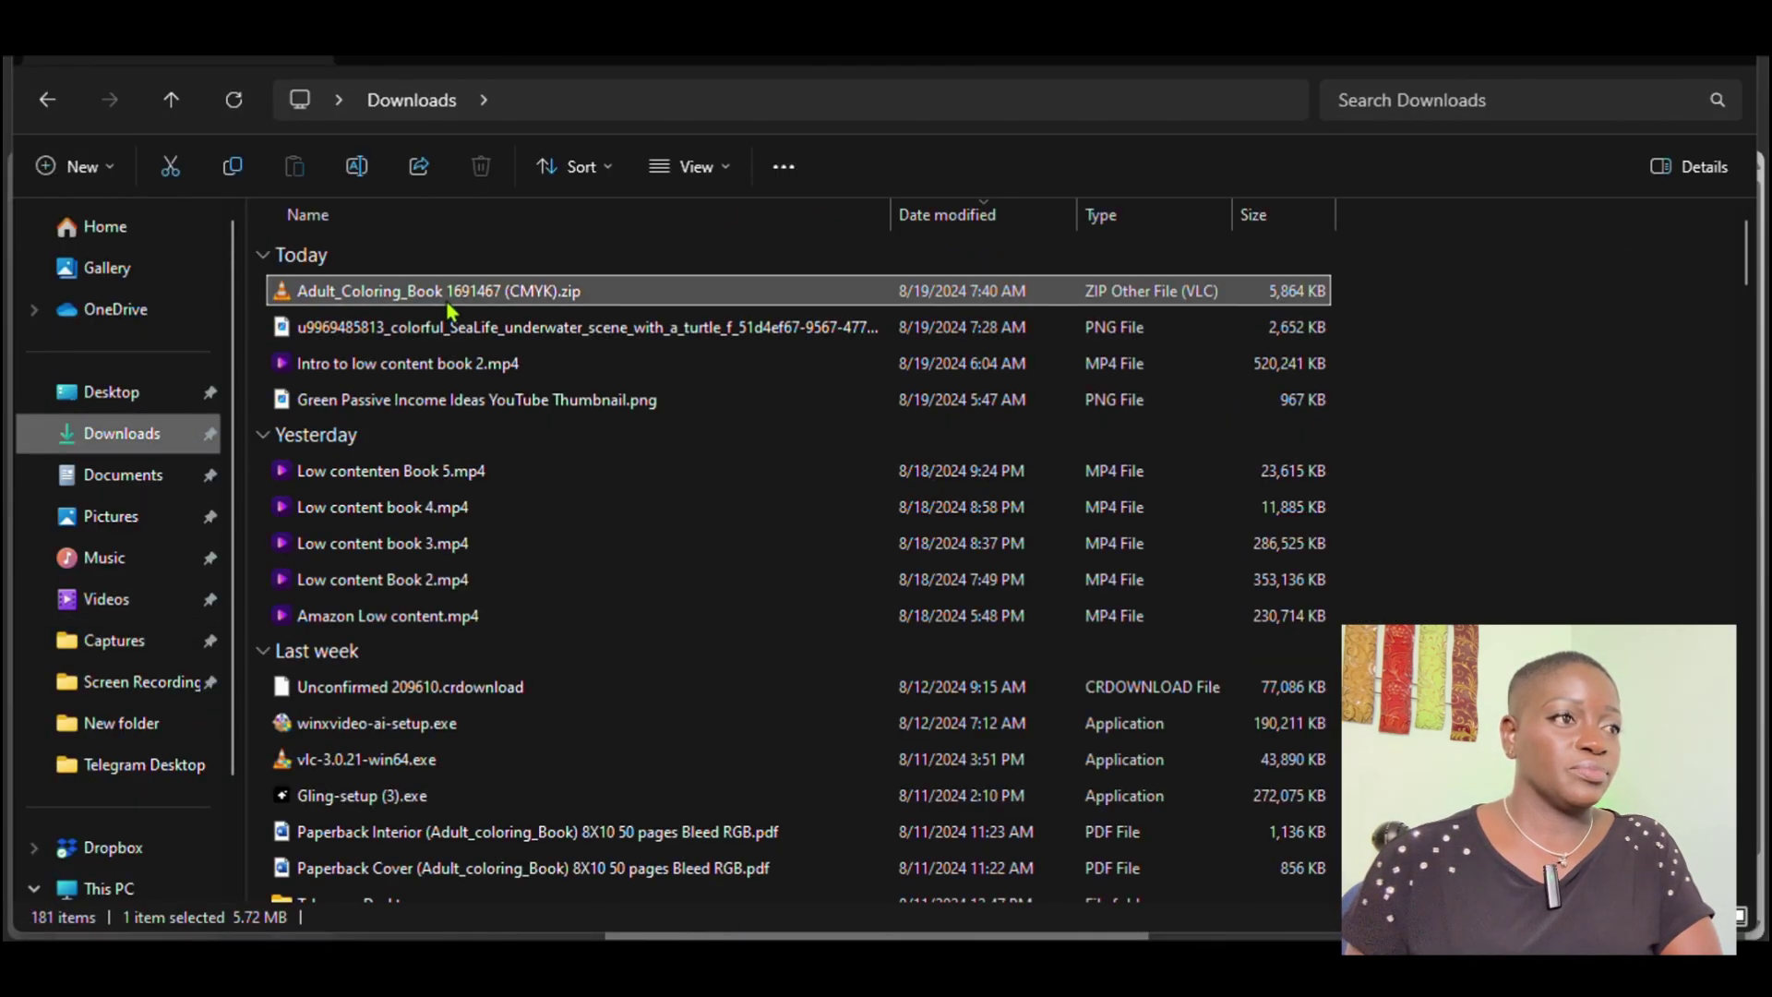
pyautogui.doubleClick(449, 303)
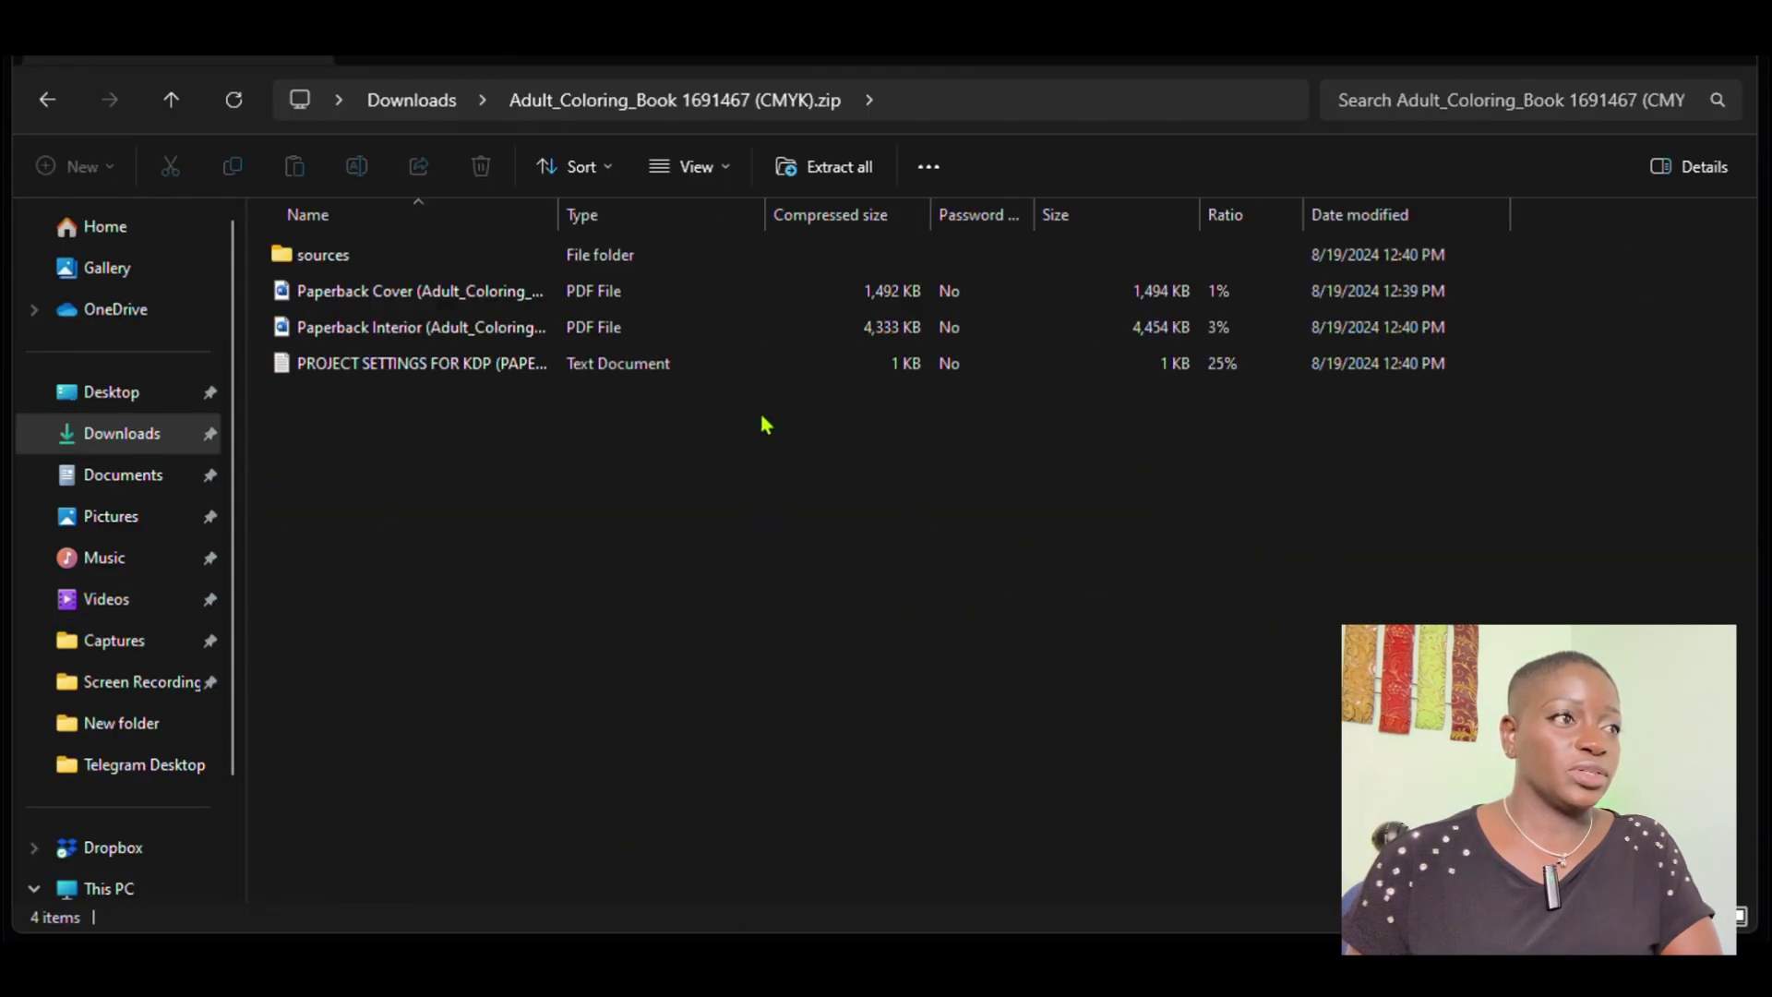
# Step: Open the Paperback Cover PDF from the archive and zoom out to inspect the cover
pyautogui.click(595, 297)
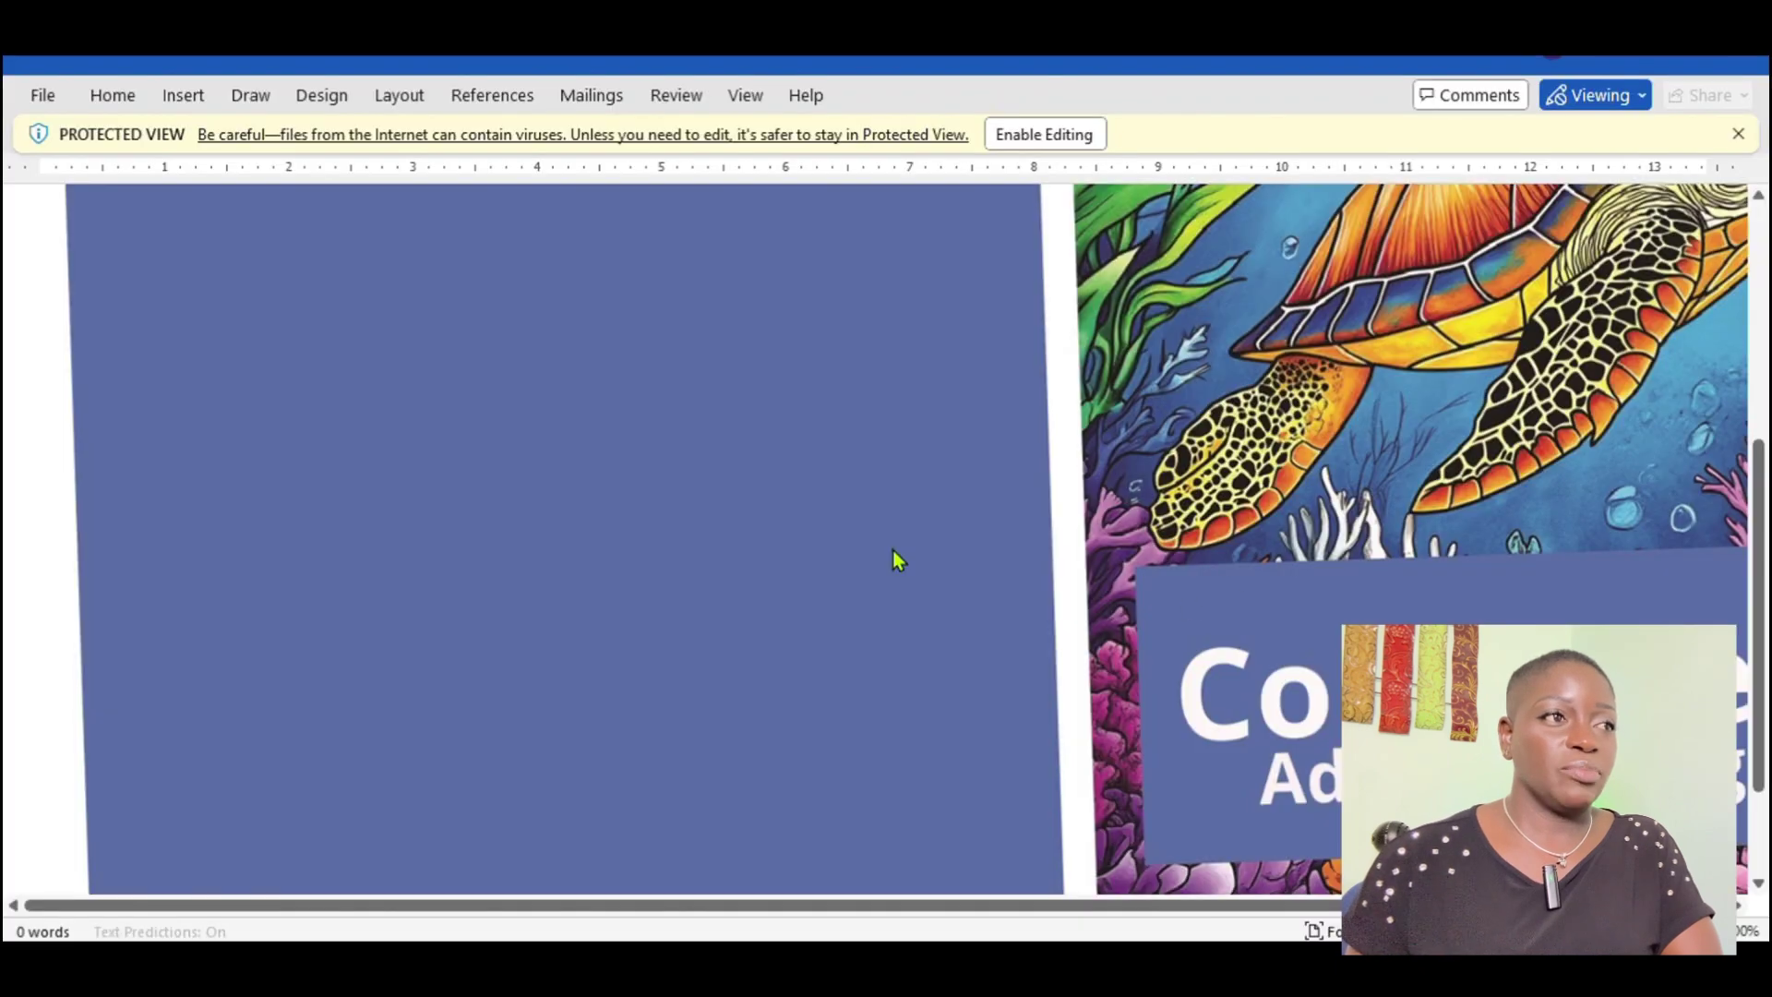
pyautogui.scroll(-2, 859, 554)
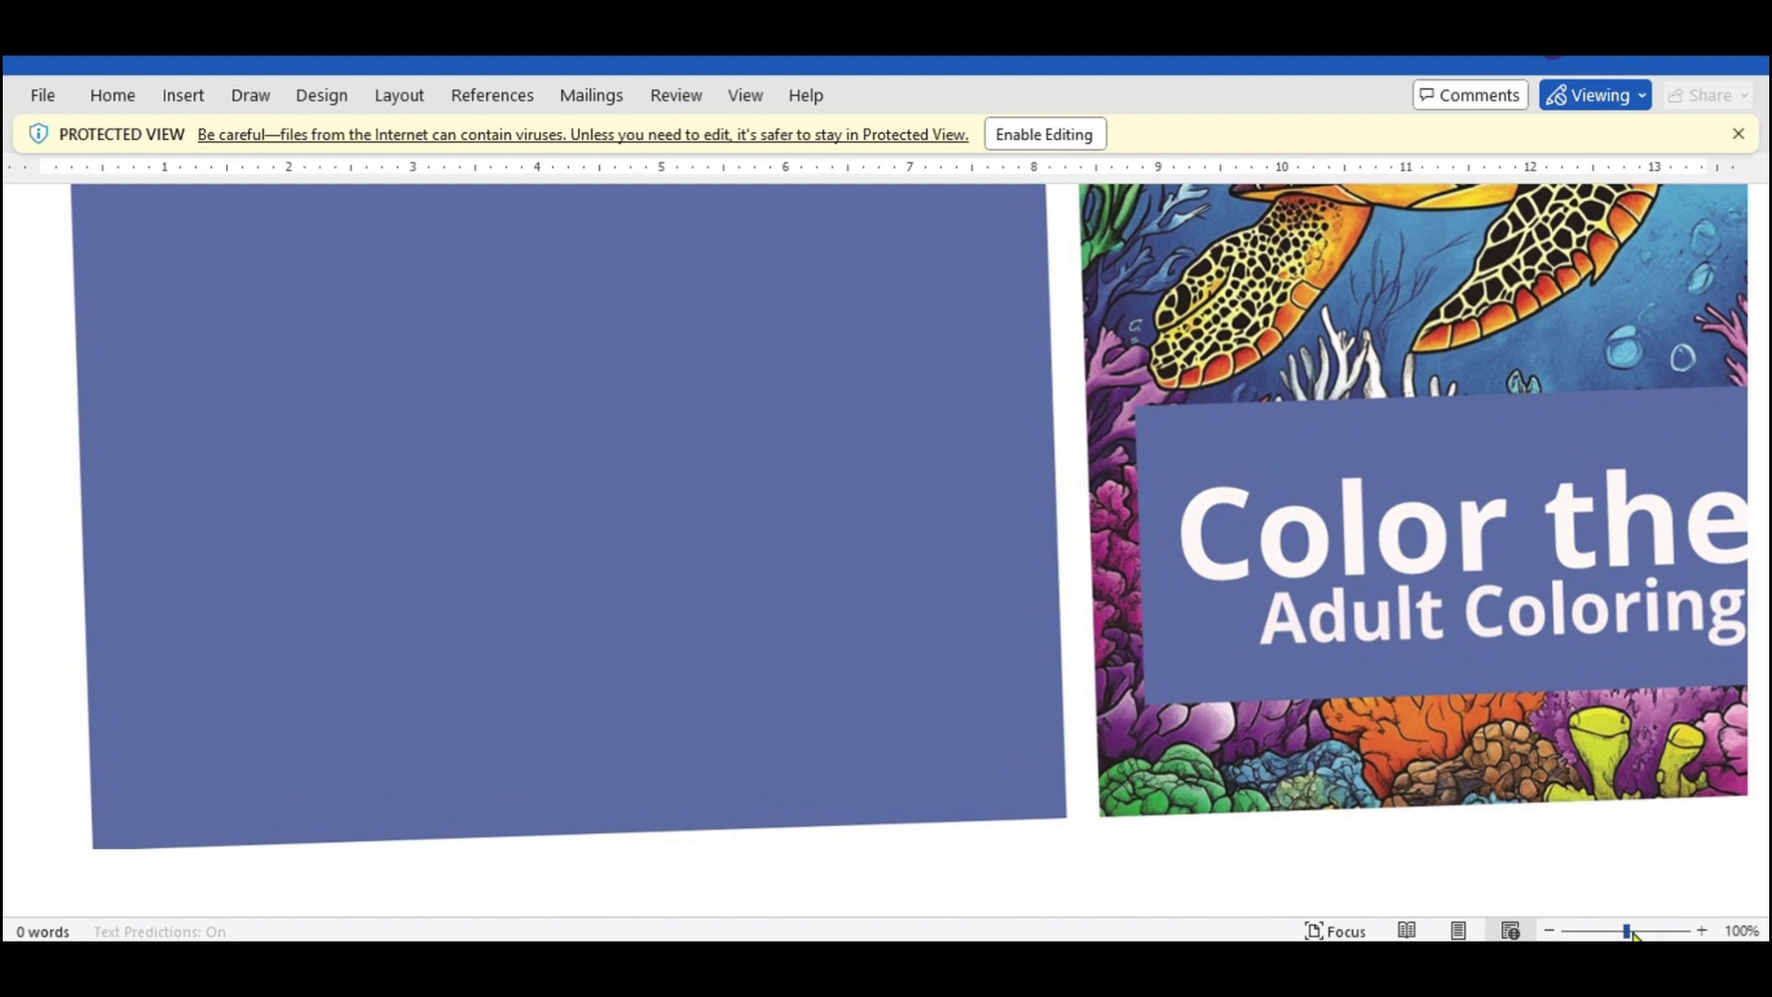
pyautogui.moveTo(1626, 932); pyautogui.dragTo(1606, 934)
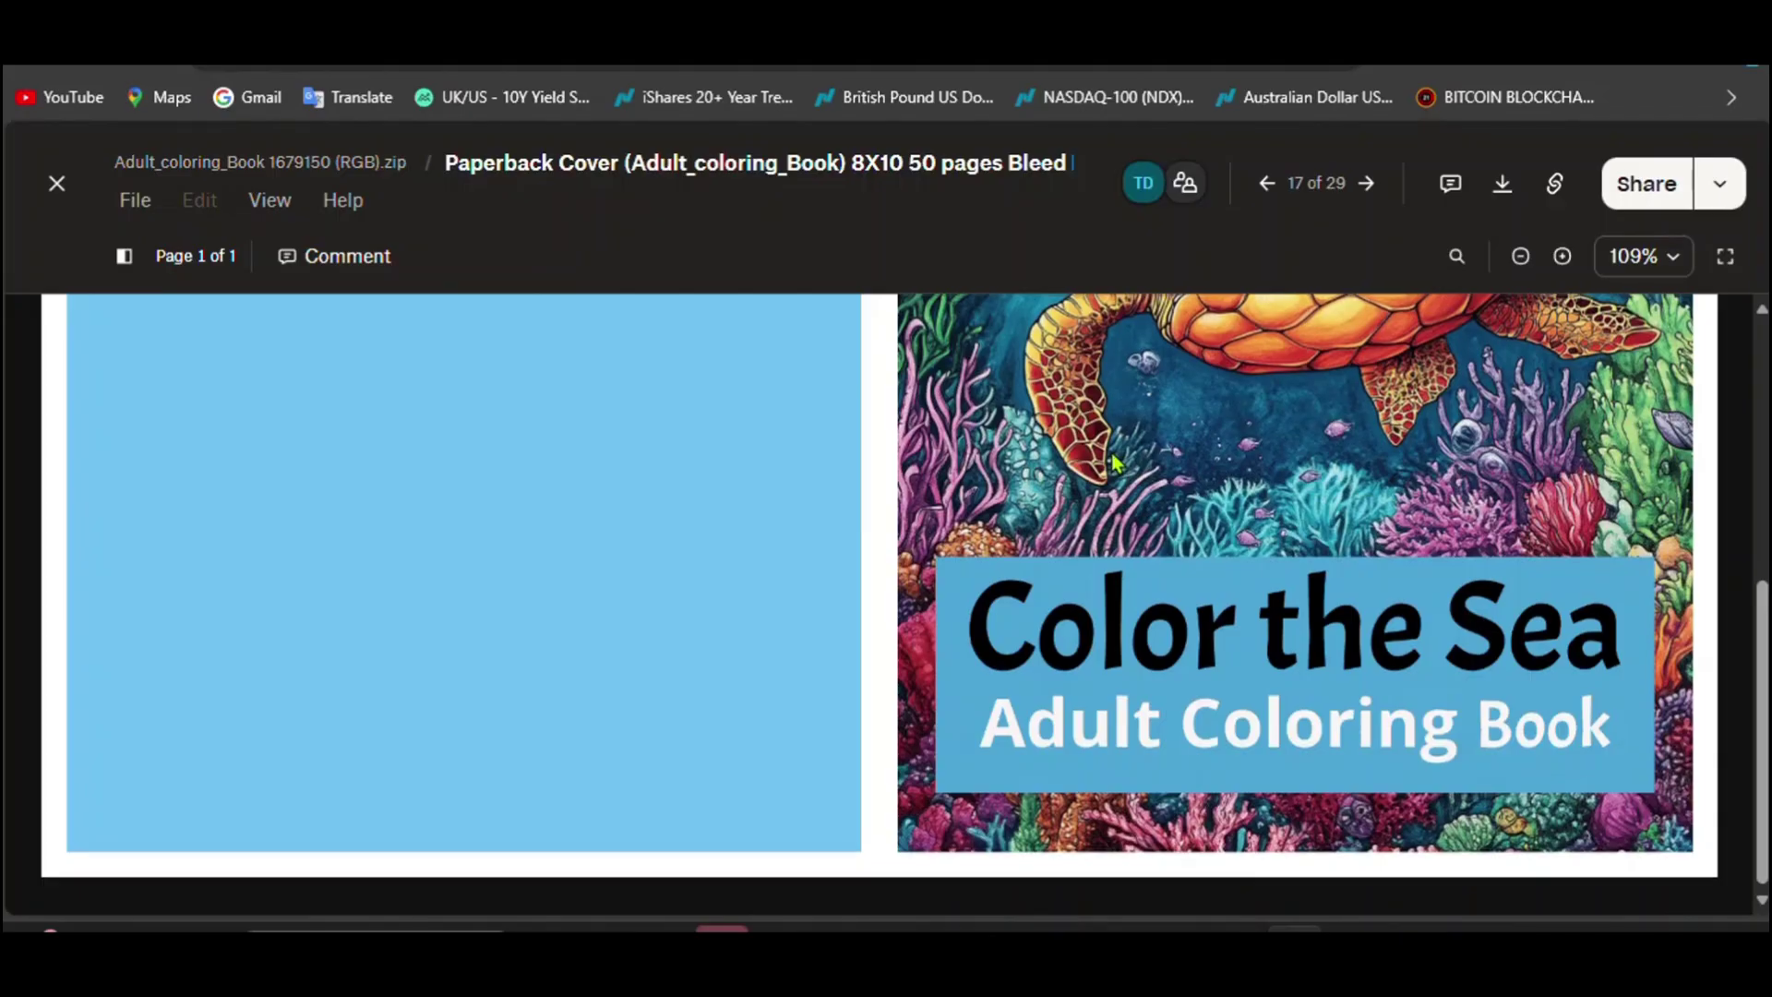
# Step: In the Dropbox preview, examine the whole Paperback Cover PDF at 100% and 75% zoom
pyautogui.scroll(5, 1111, 453)
pyautogui.scroll(-5, 1111, 452)
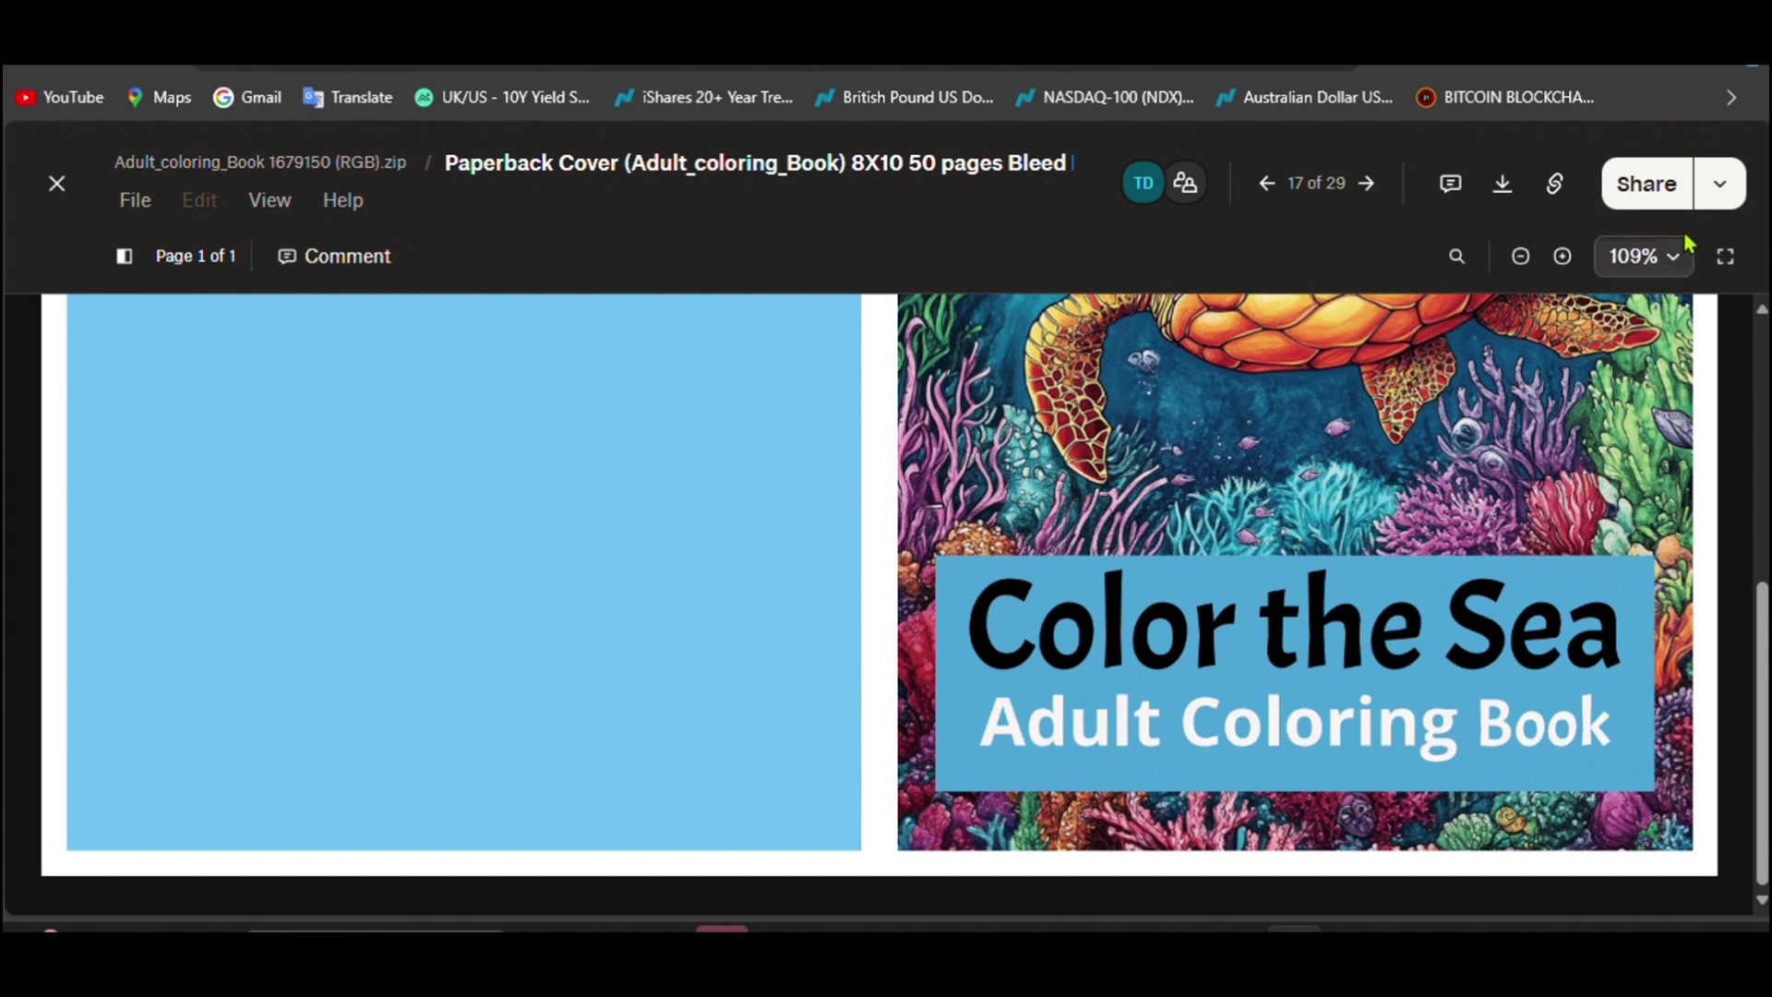
pyautogui.click(1671, 258)
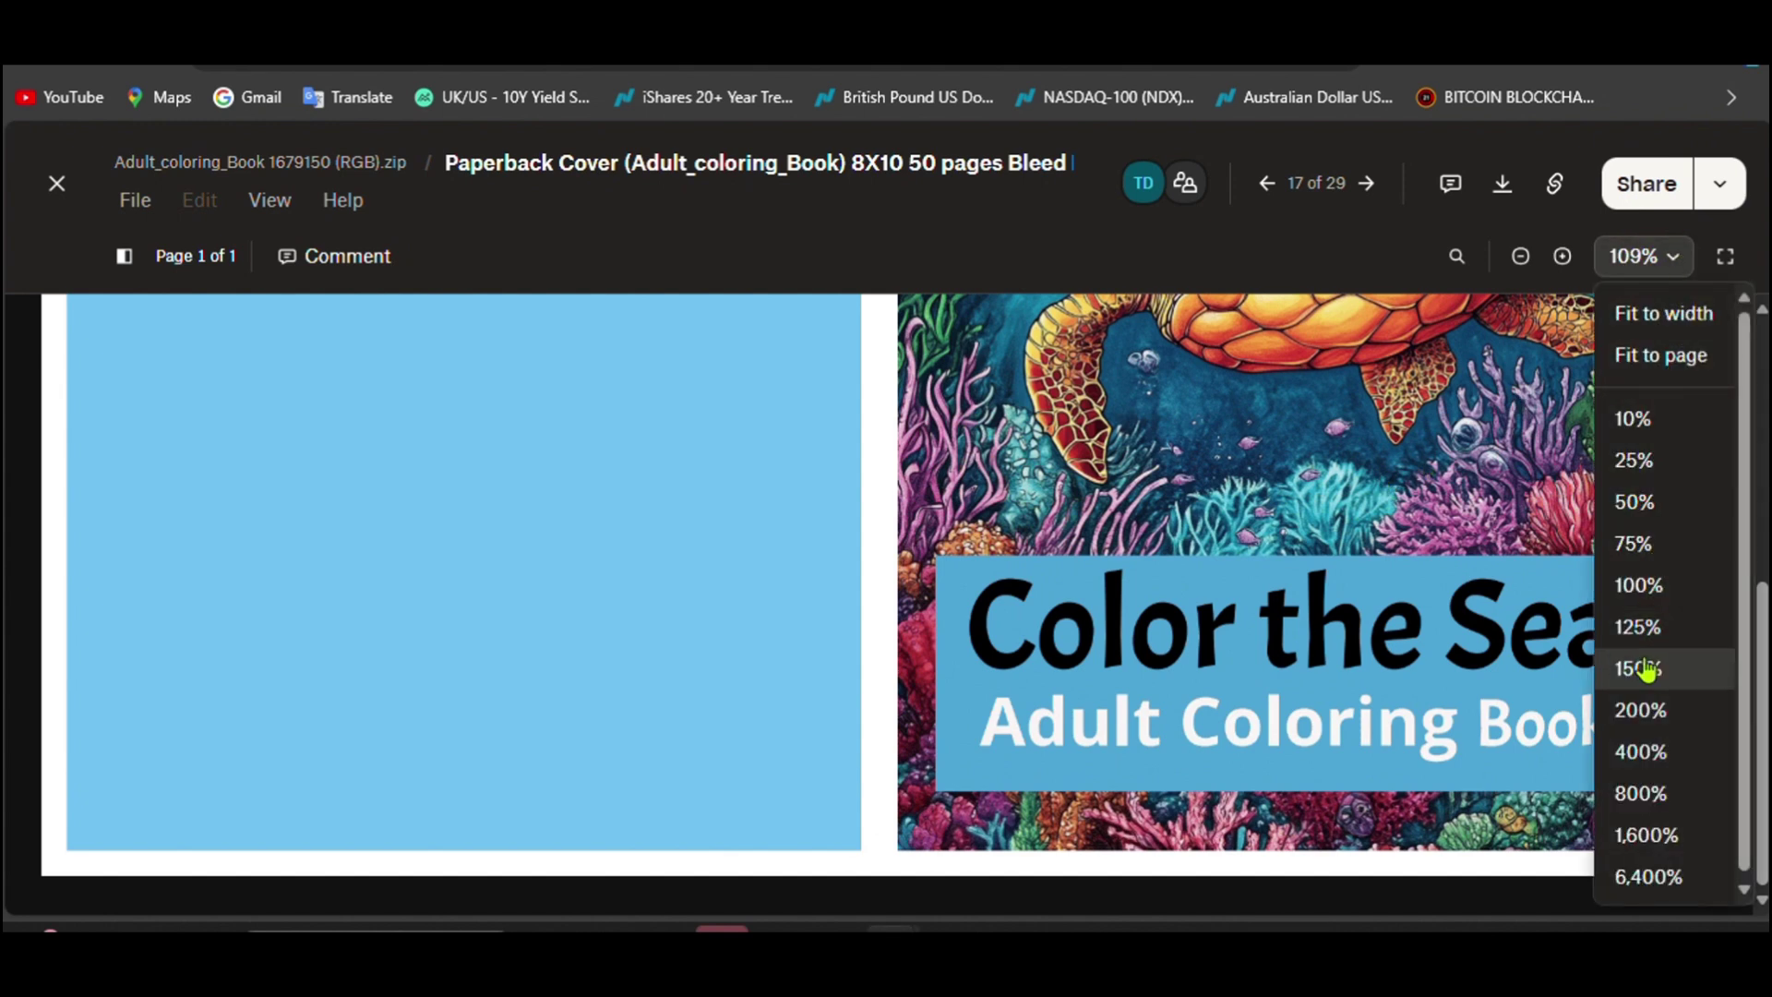
pyautogui.click(1652, 584)
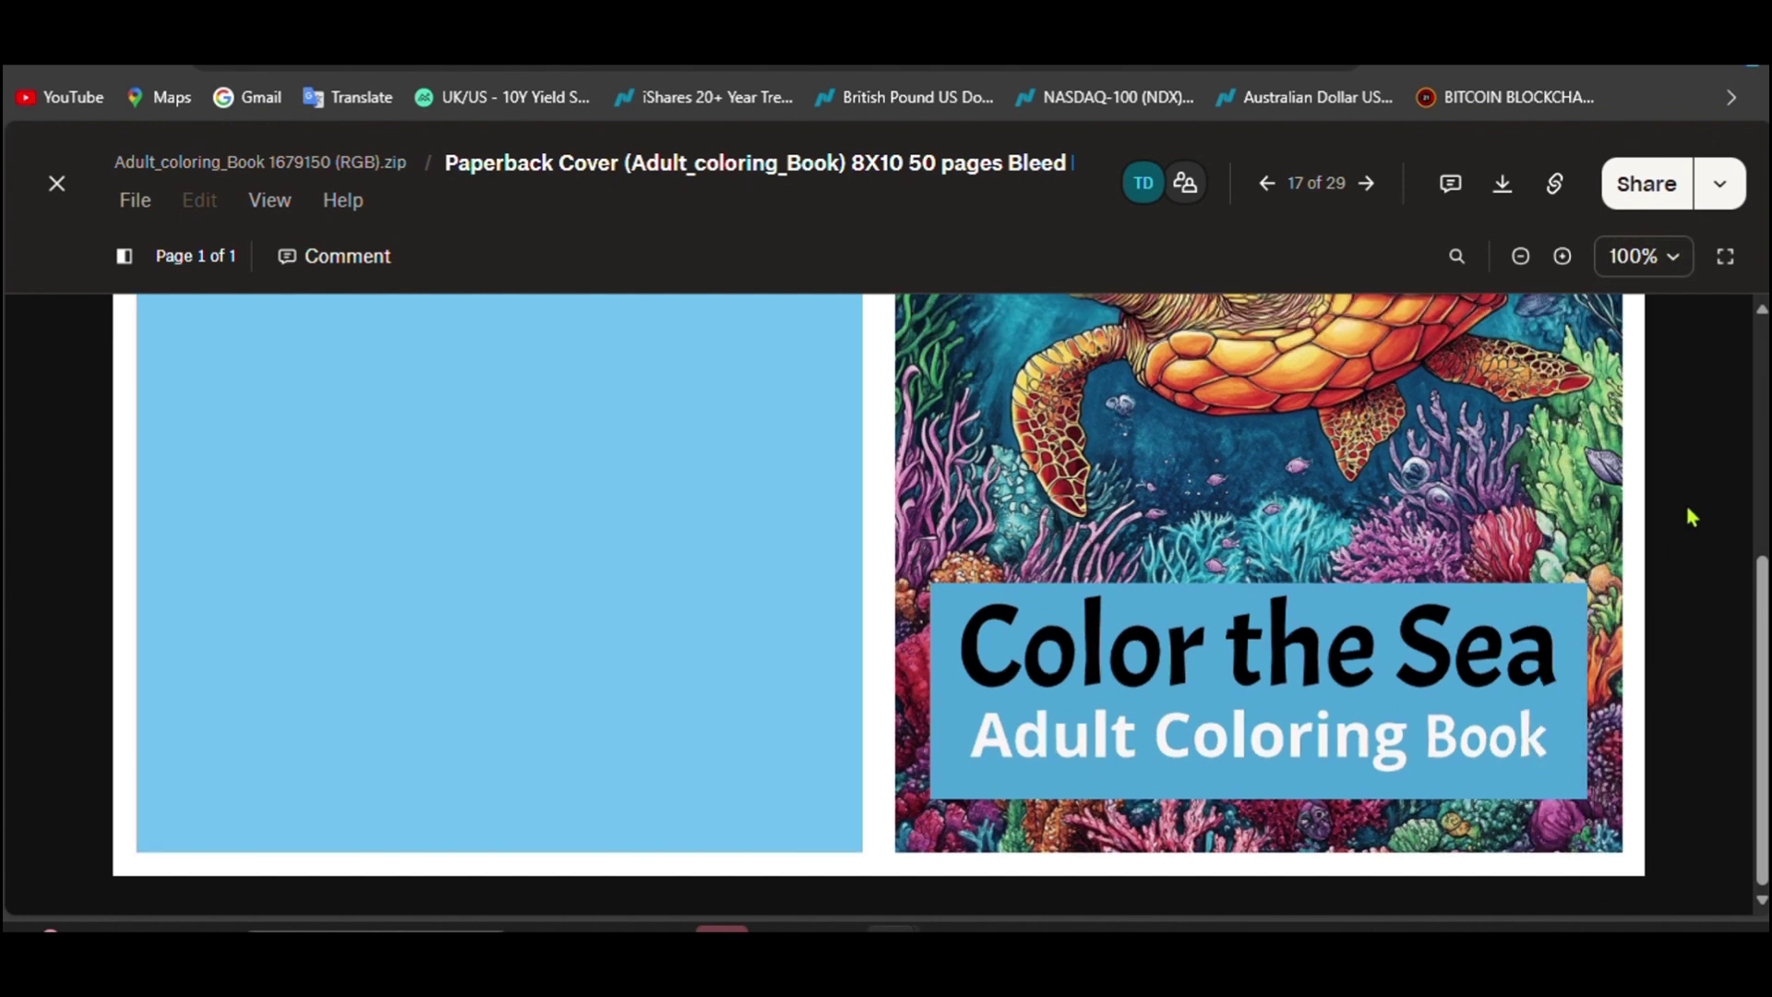
pyautogui.click(1641, 263)
pyautogui.click(1642, 542)
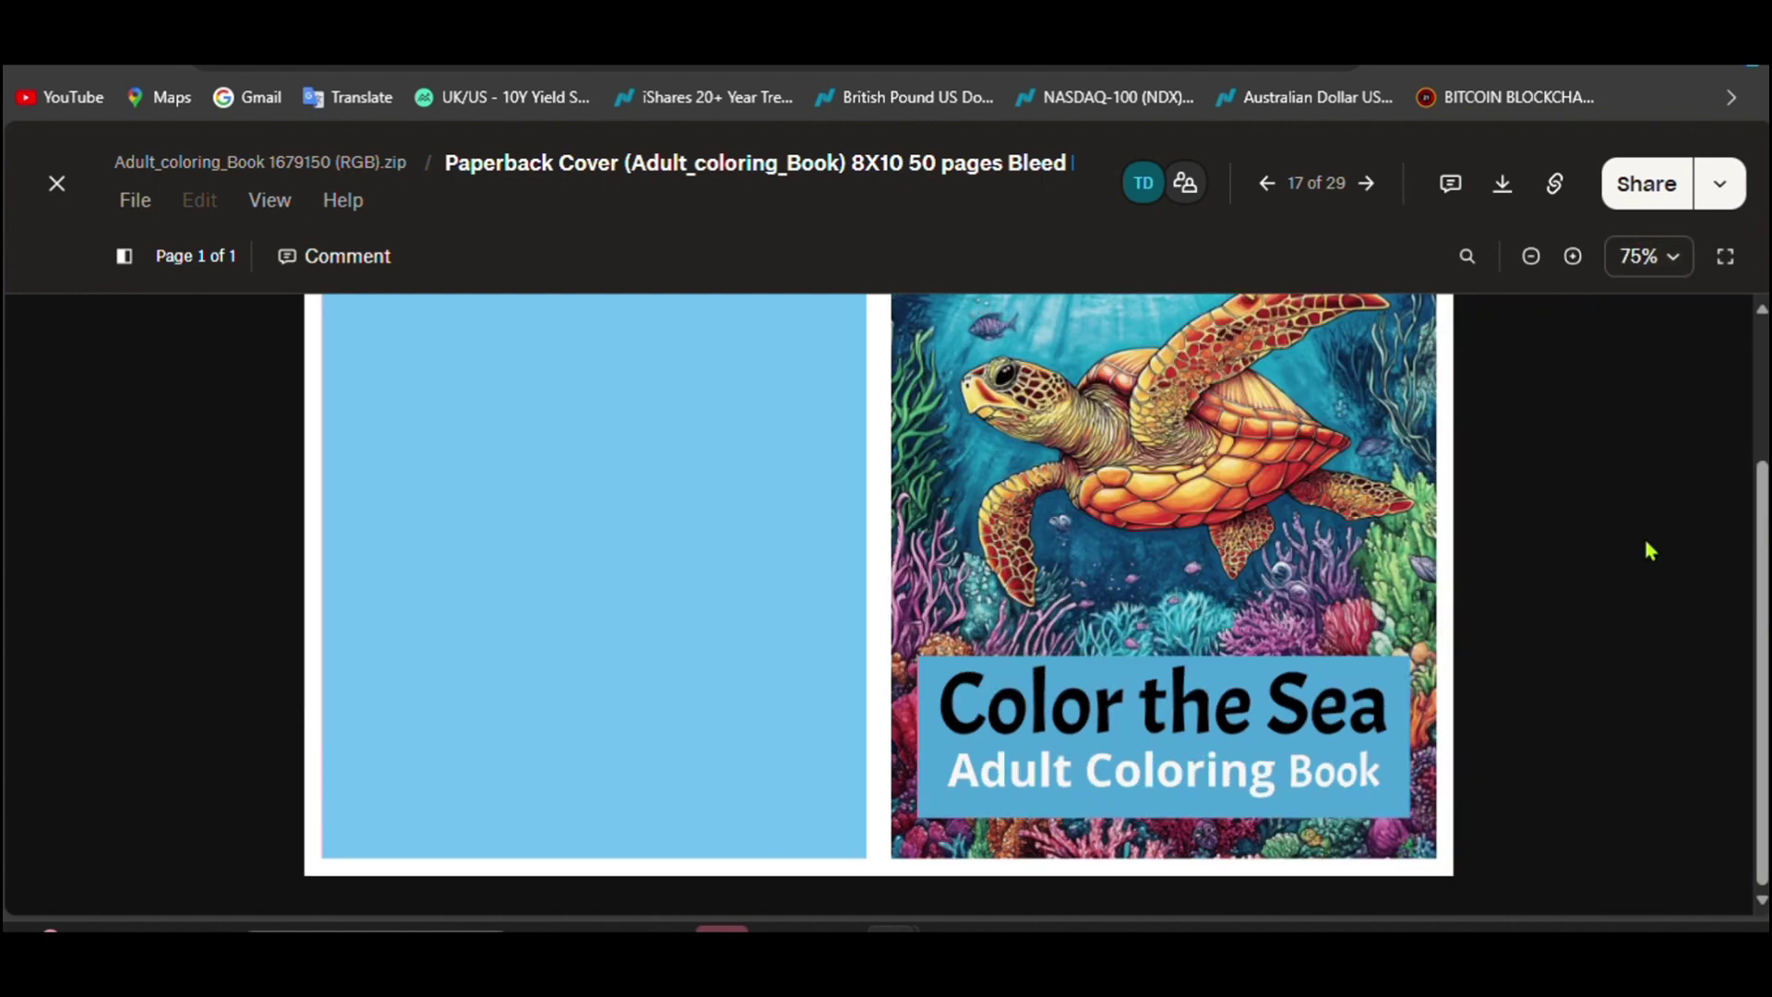
pyautogui.scroll(-2, 1642, 557)
pyautogui.scroll(2, 1640, 550)
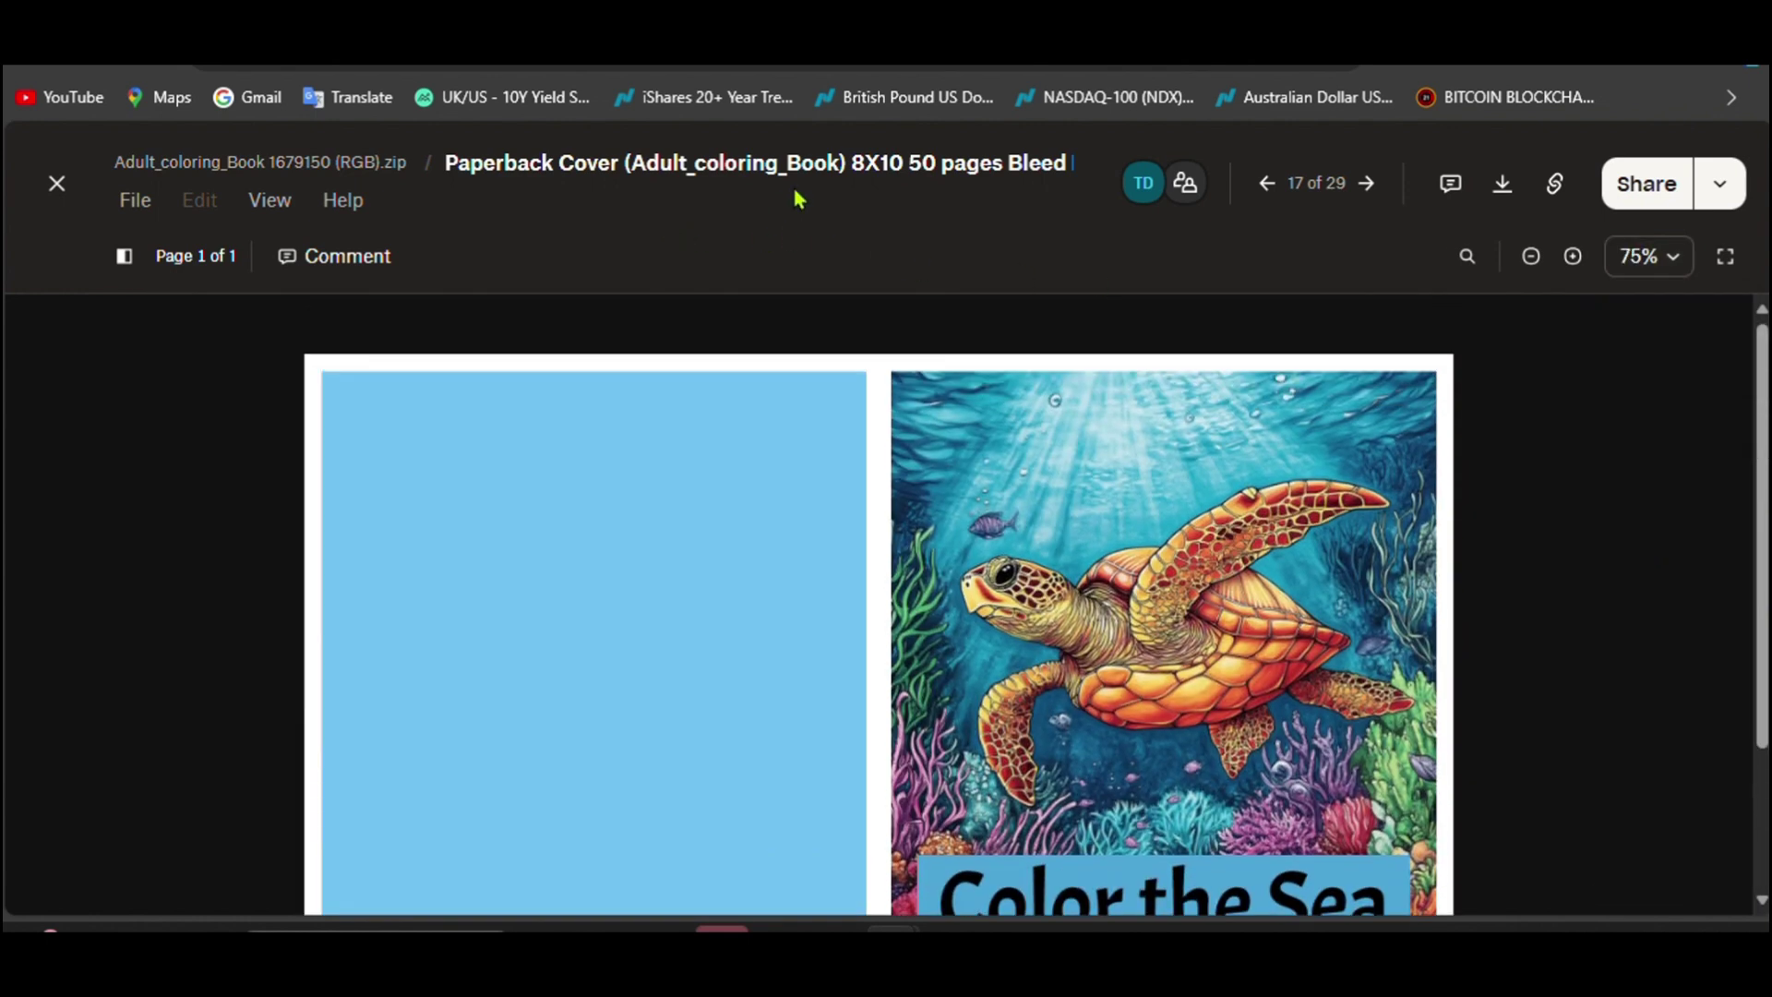
# Step: Close the cover preview, open the Paperback Interior PDF and look through its pages at 75% zoom
pyautogui.click(57, 184)
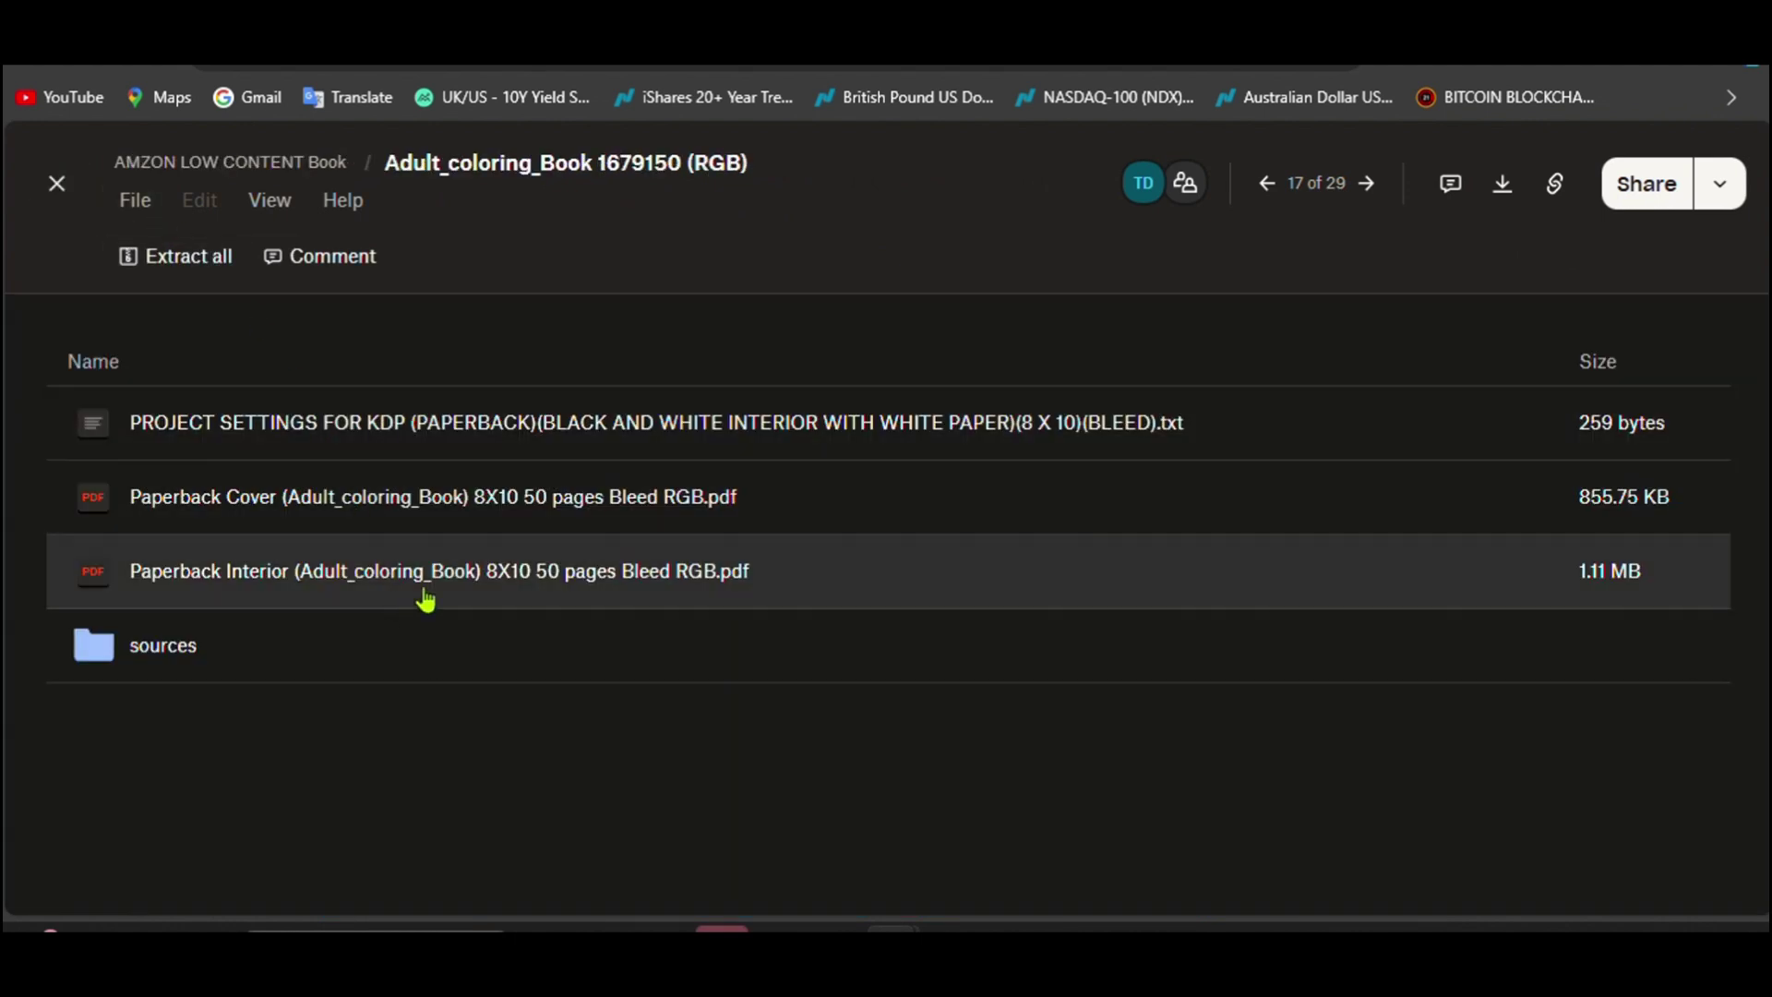
pyautogui.click(426, 598)
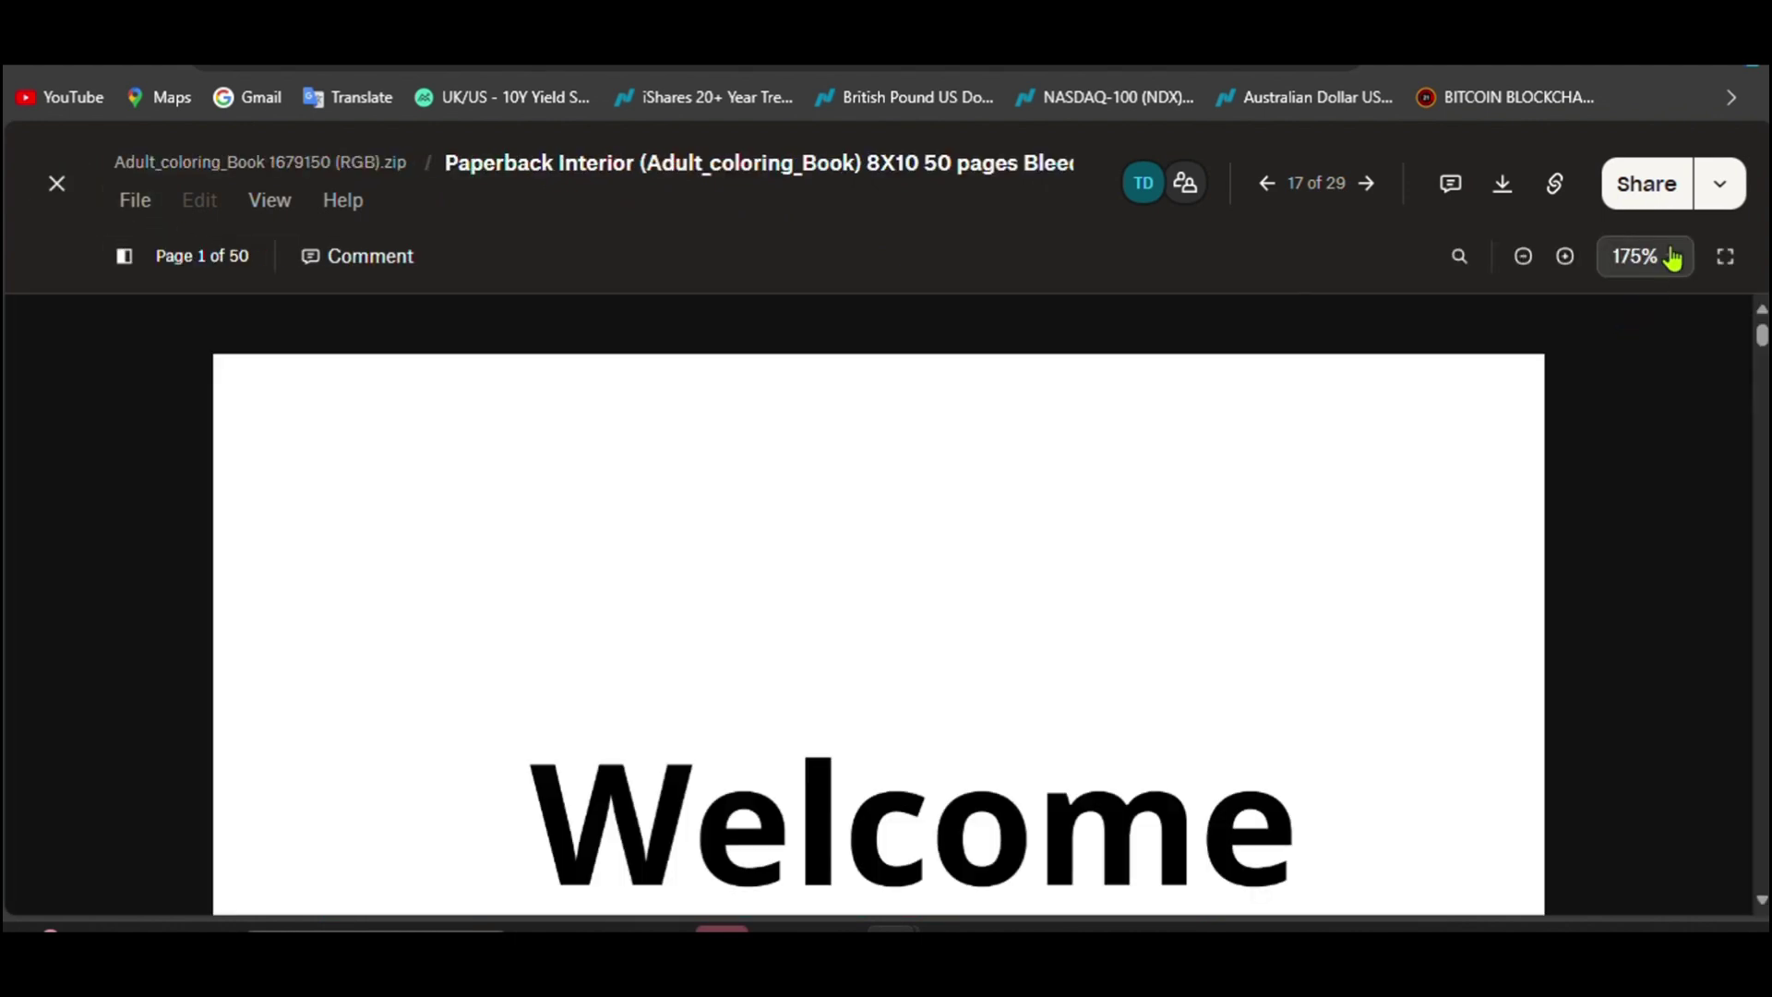
pyautogui.click(1665, 257)
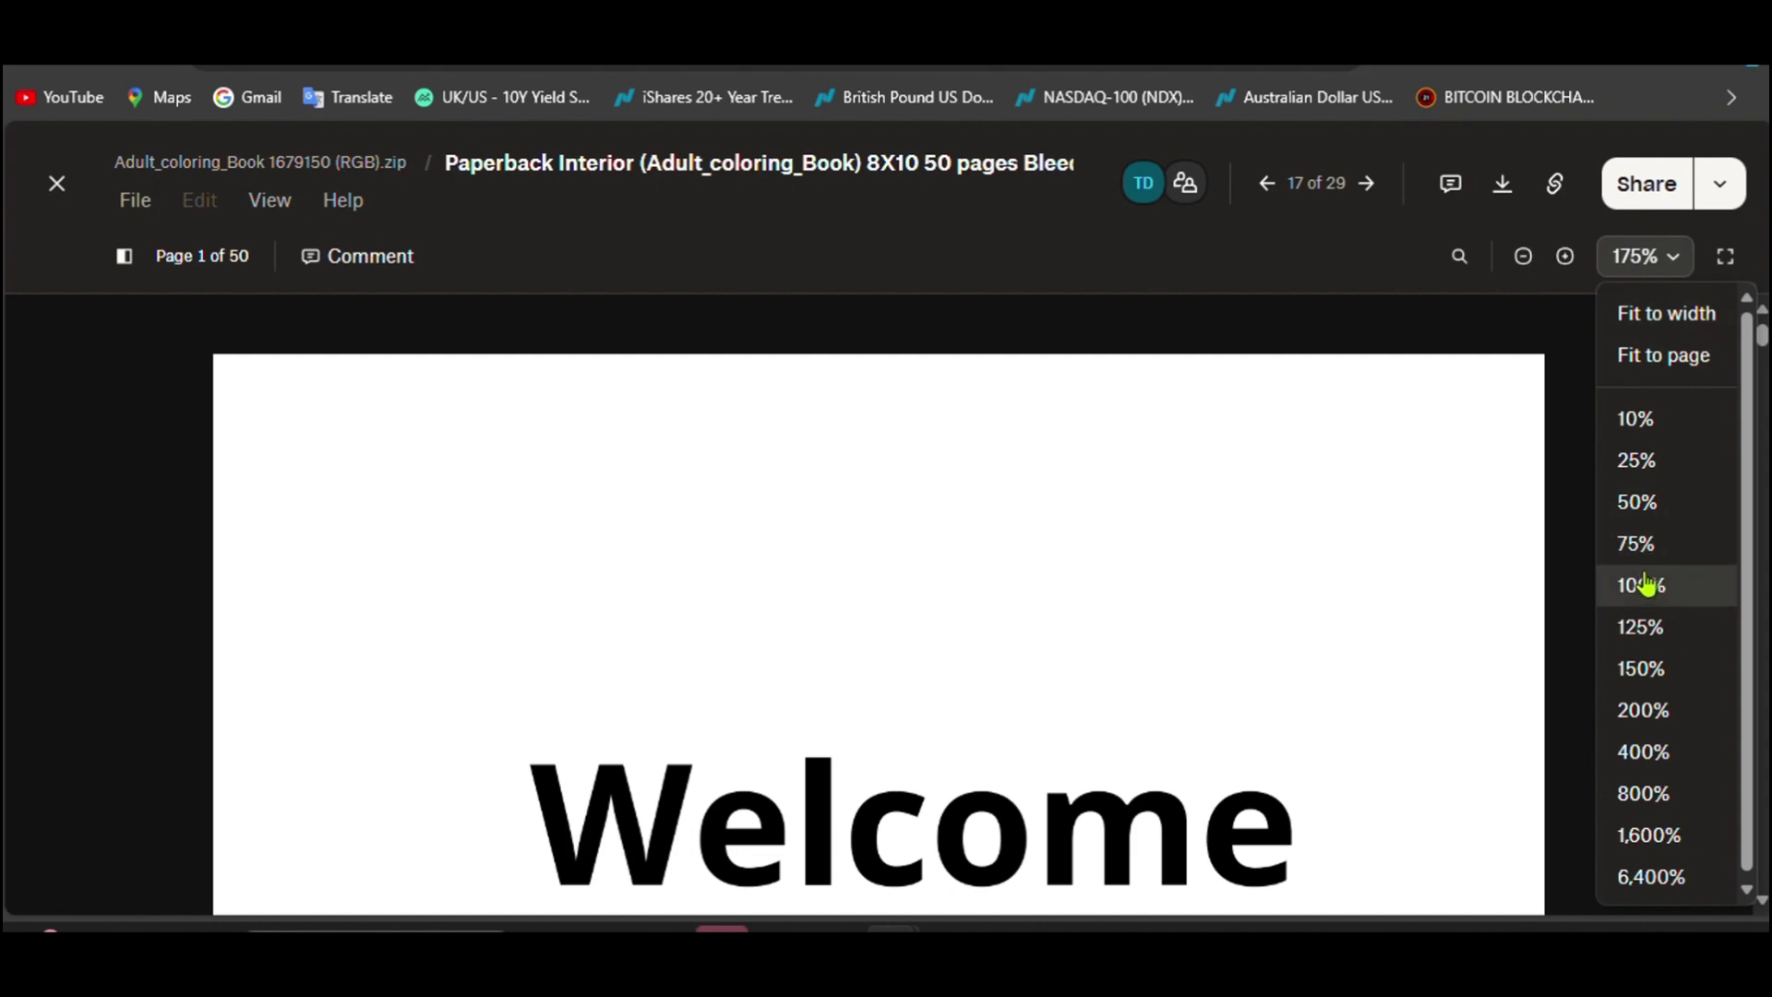
pyautogui.click(1652, 542)
pyautogui.scroll(-10, 1006, 458)
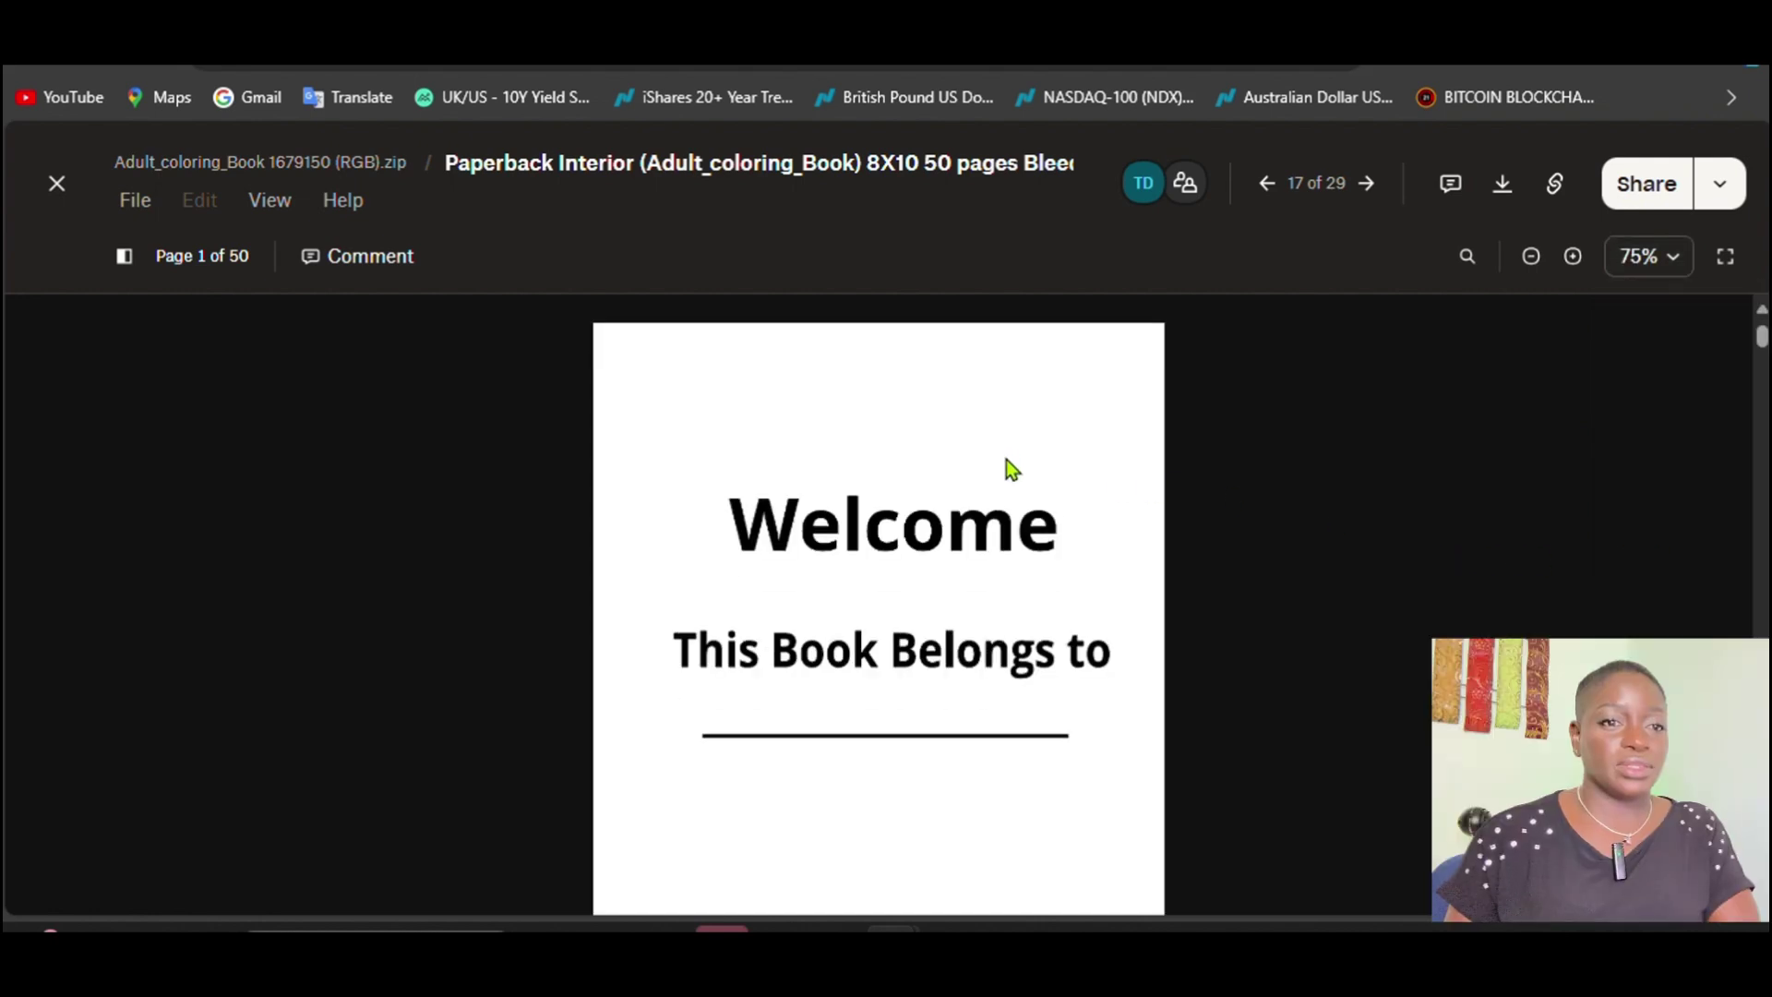
pyautogui.scroll(-15, 1015, 452)
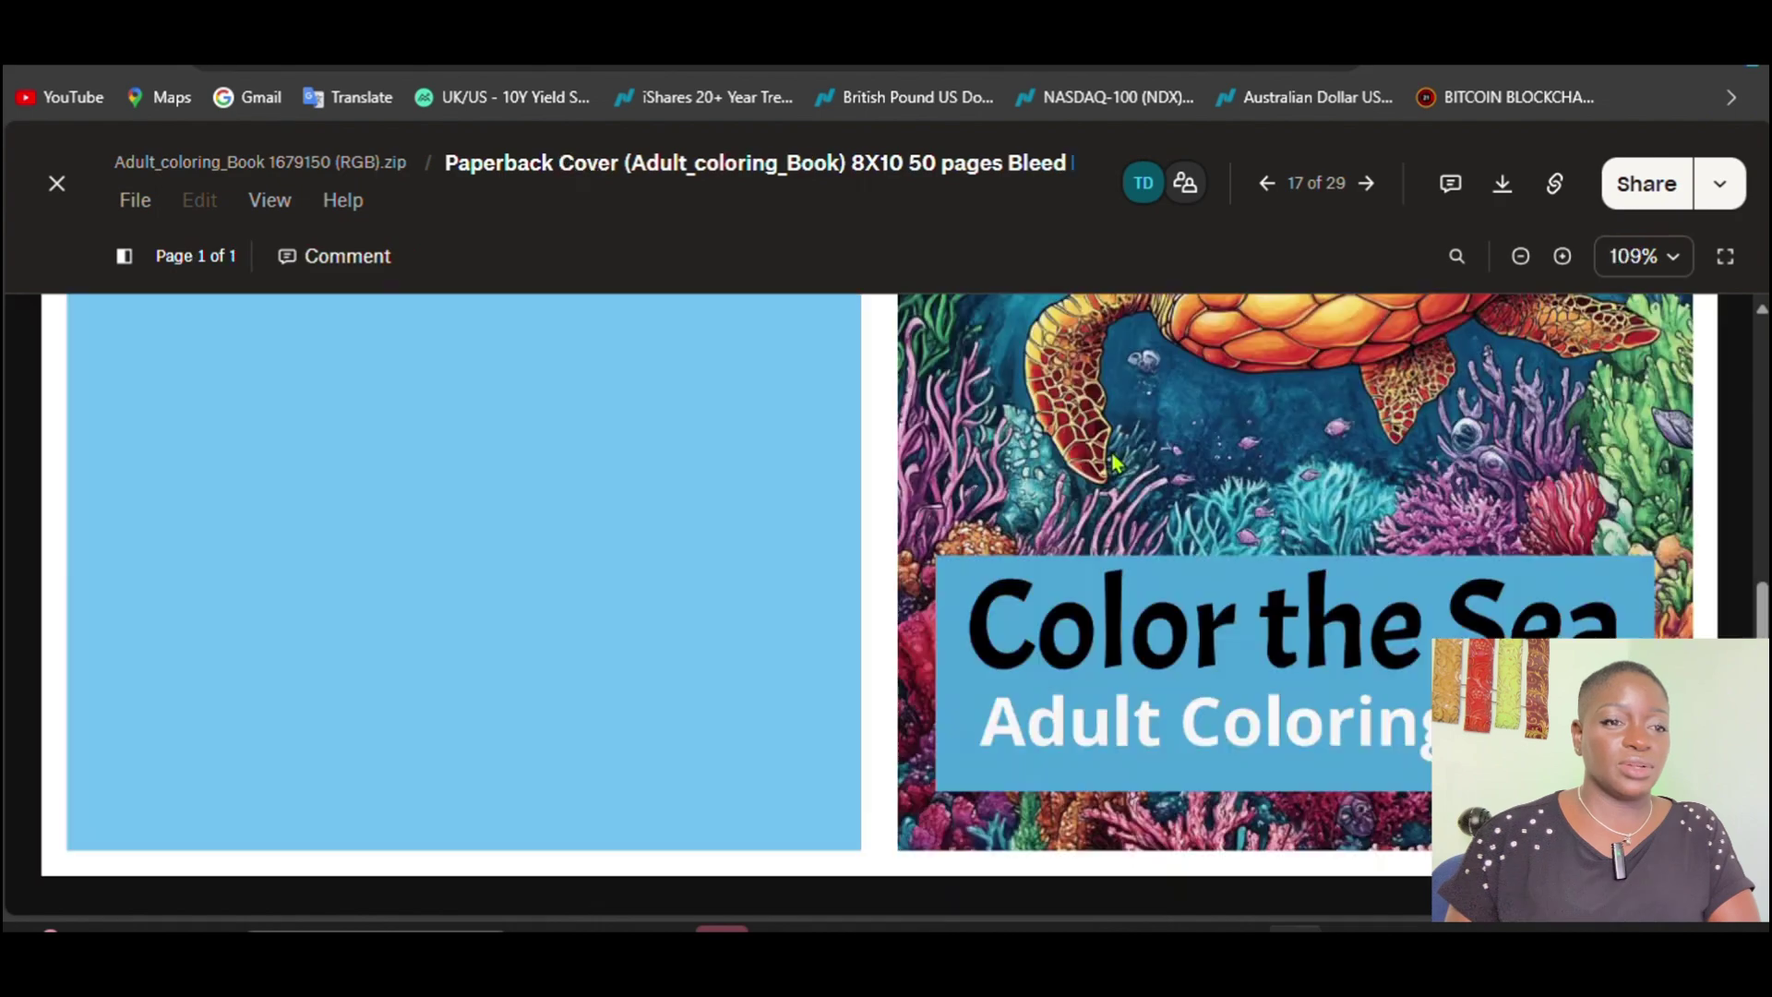
# Step: Review the Paperback Cover PDF's title, turtle artwork and back cover, reducing the zoom to 100% and 75%
pyautogui.scroll(4, 1111, 452)
pyautogui.scroll(-5, 1111, 453)
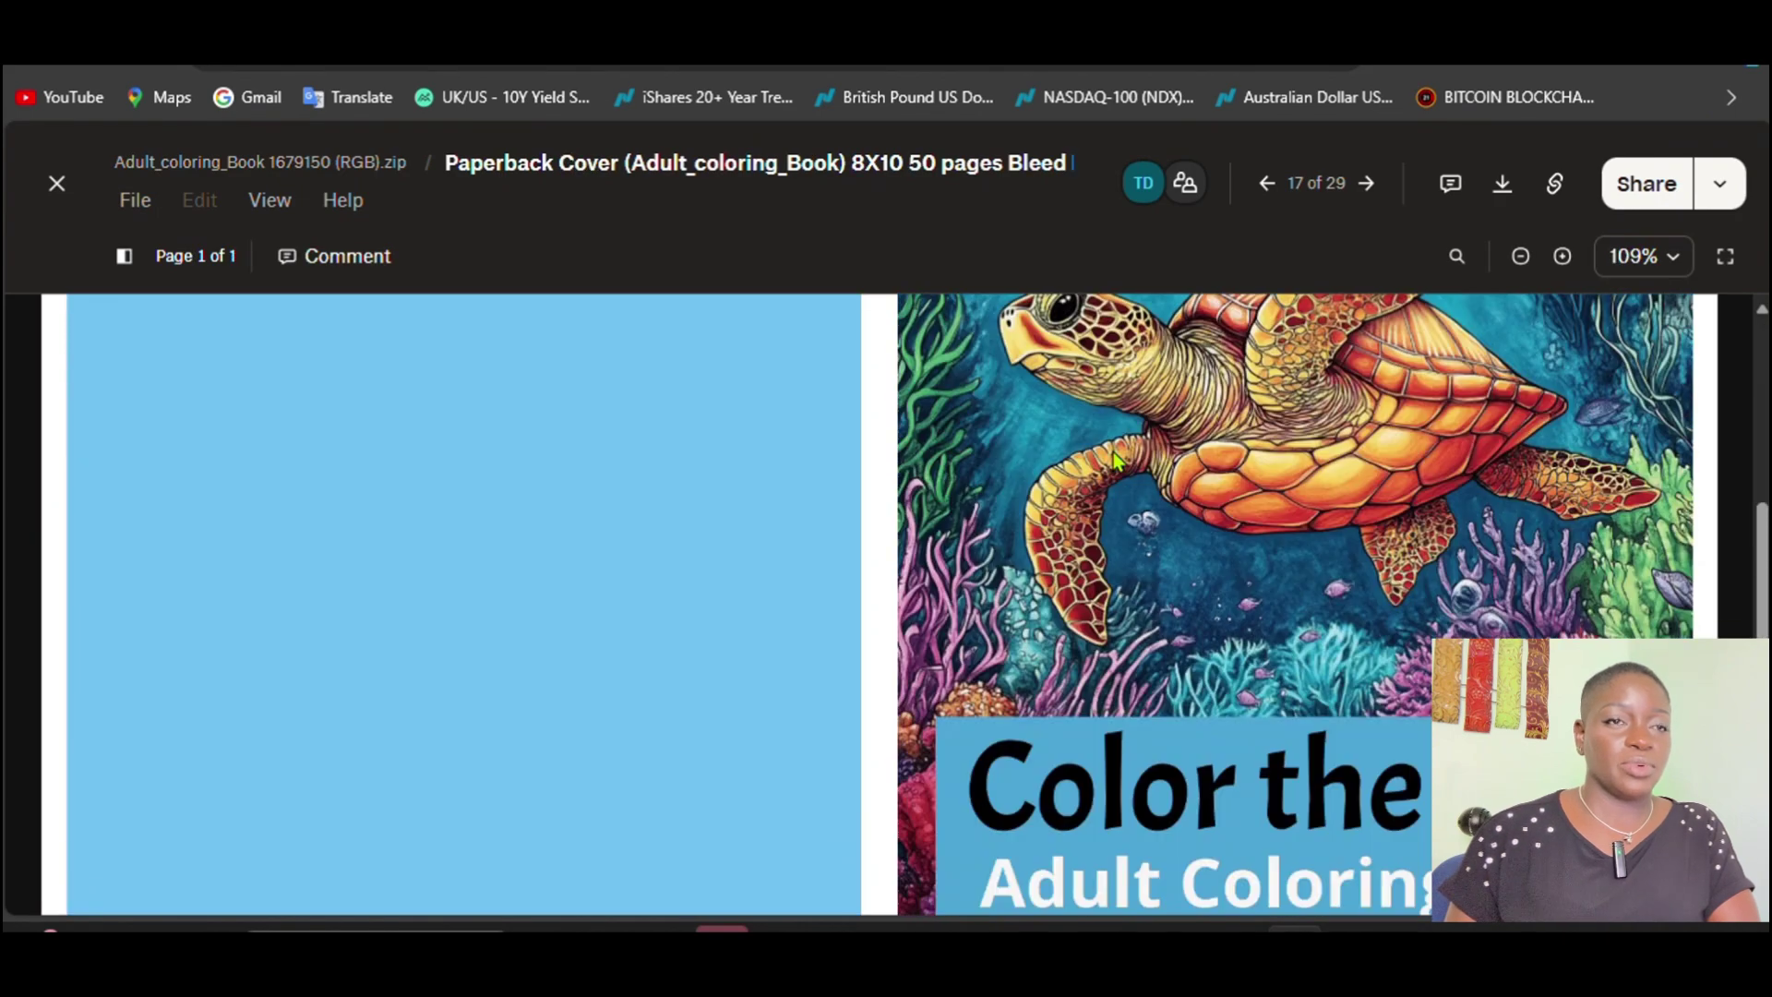
pyautogui.click(1652, 258)
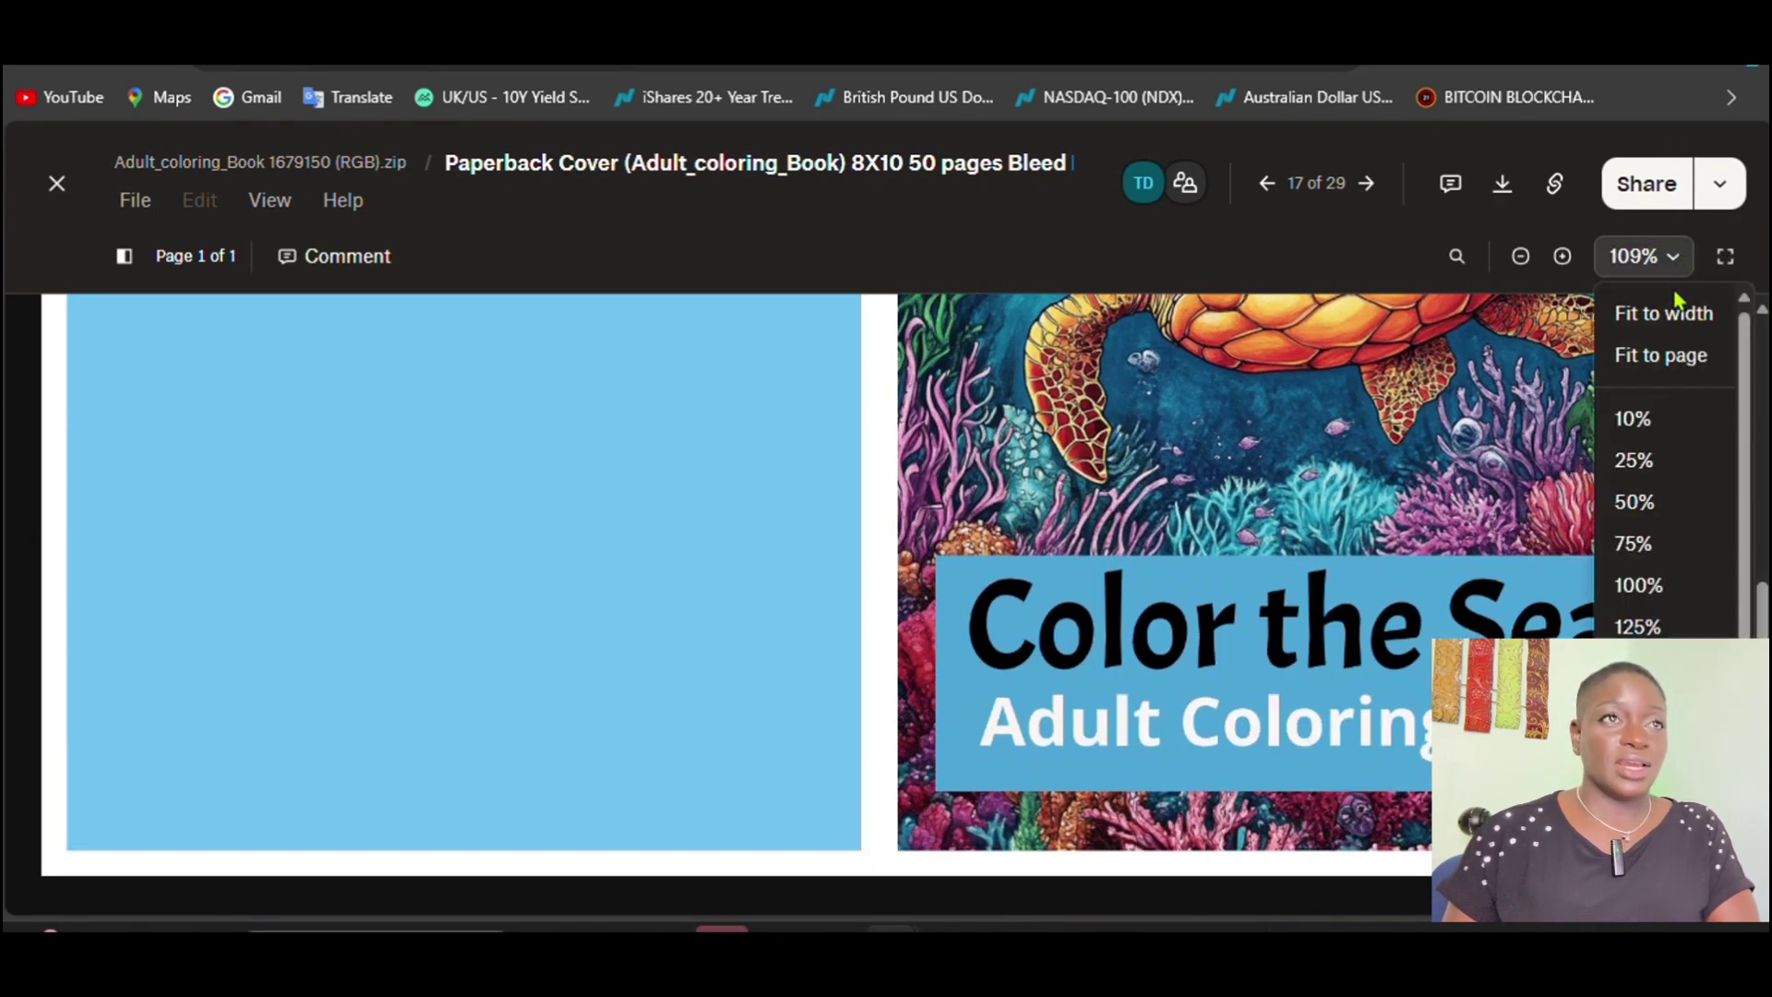
pyautogui.click(1655, 595)
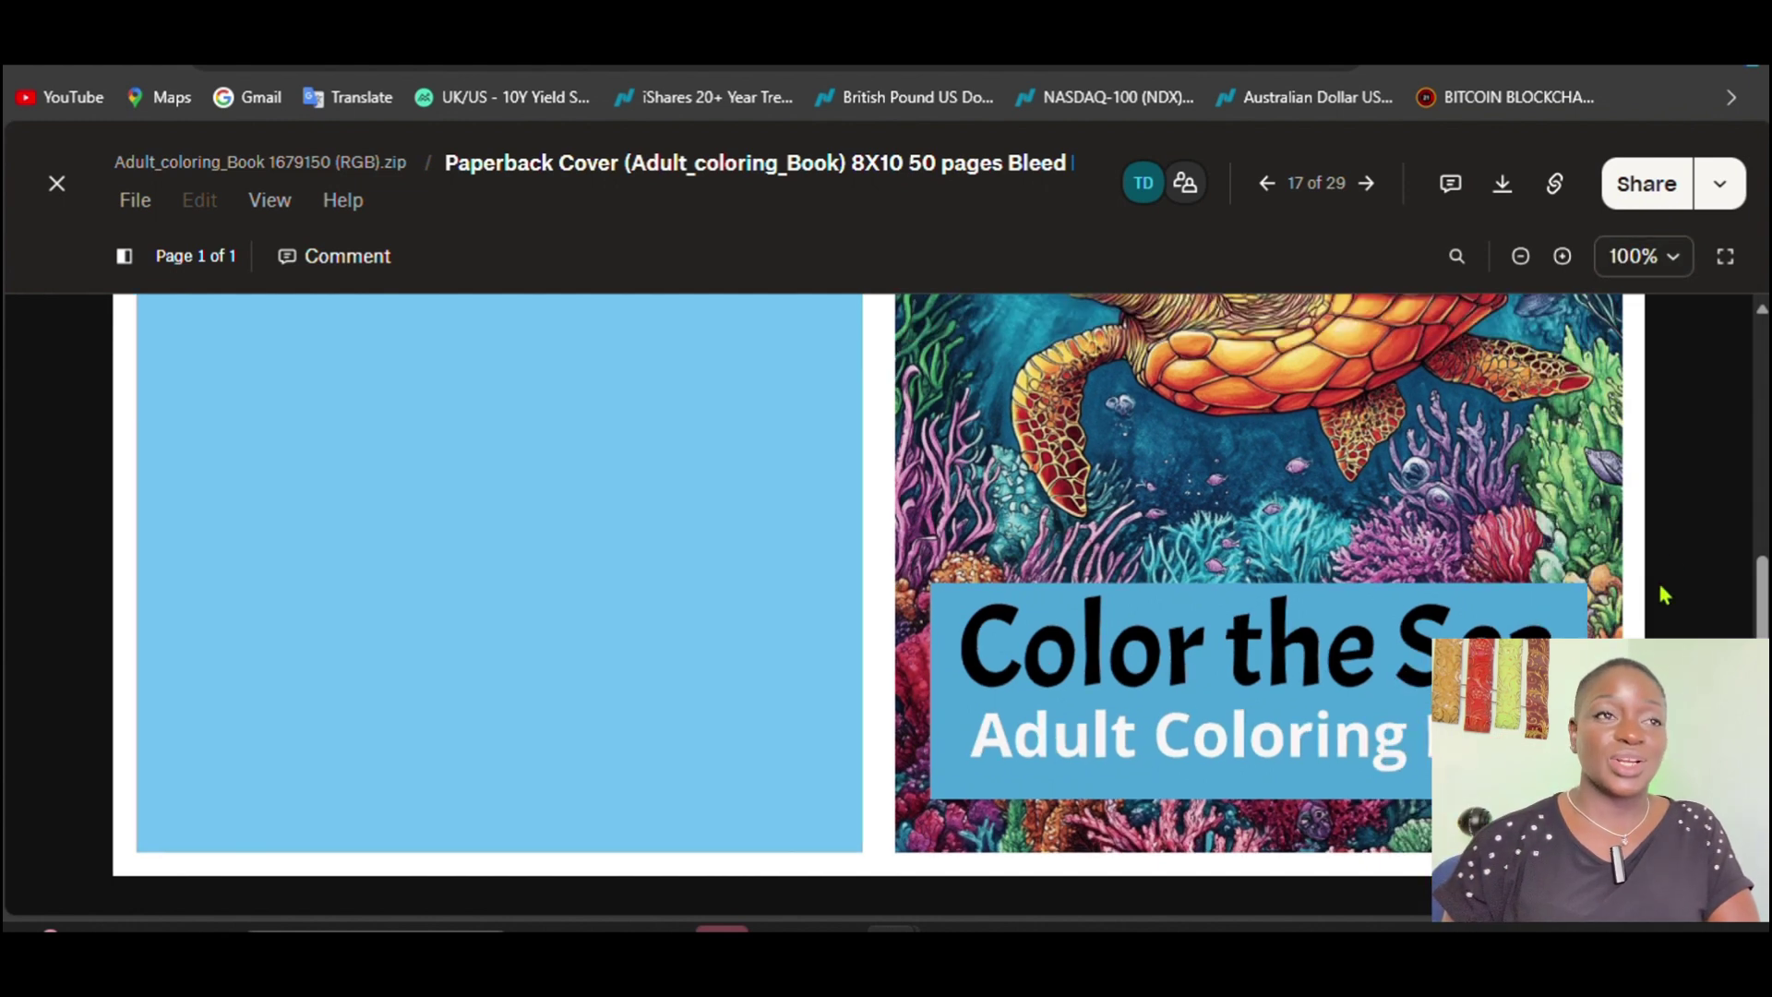
pyautogui.click(1652, 255)
pyautogui.click(1635, 542)
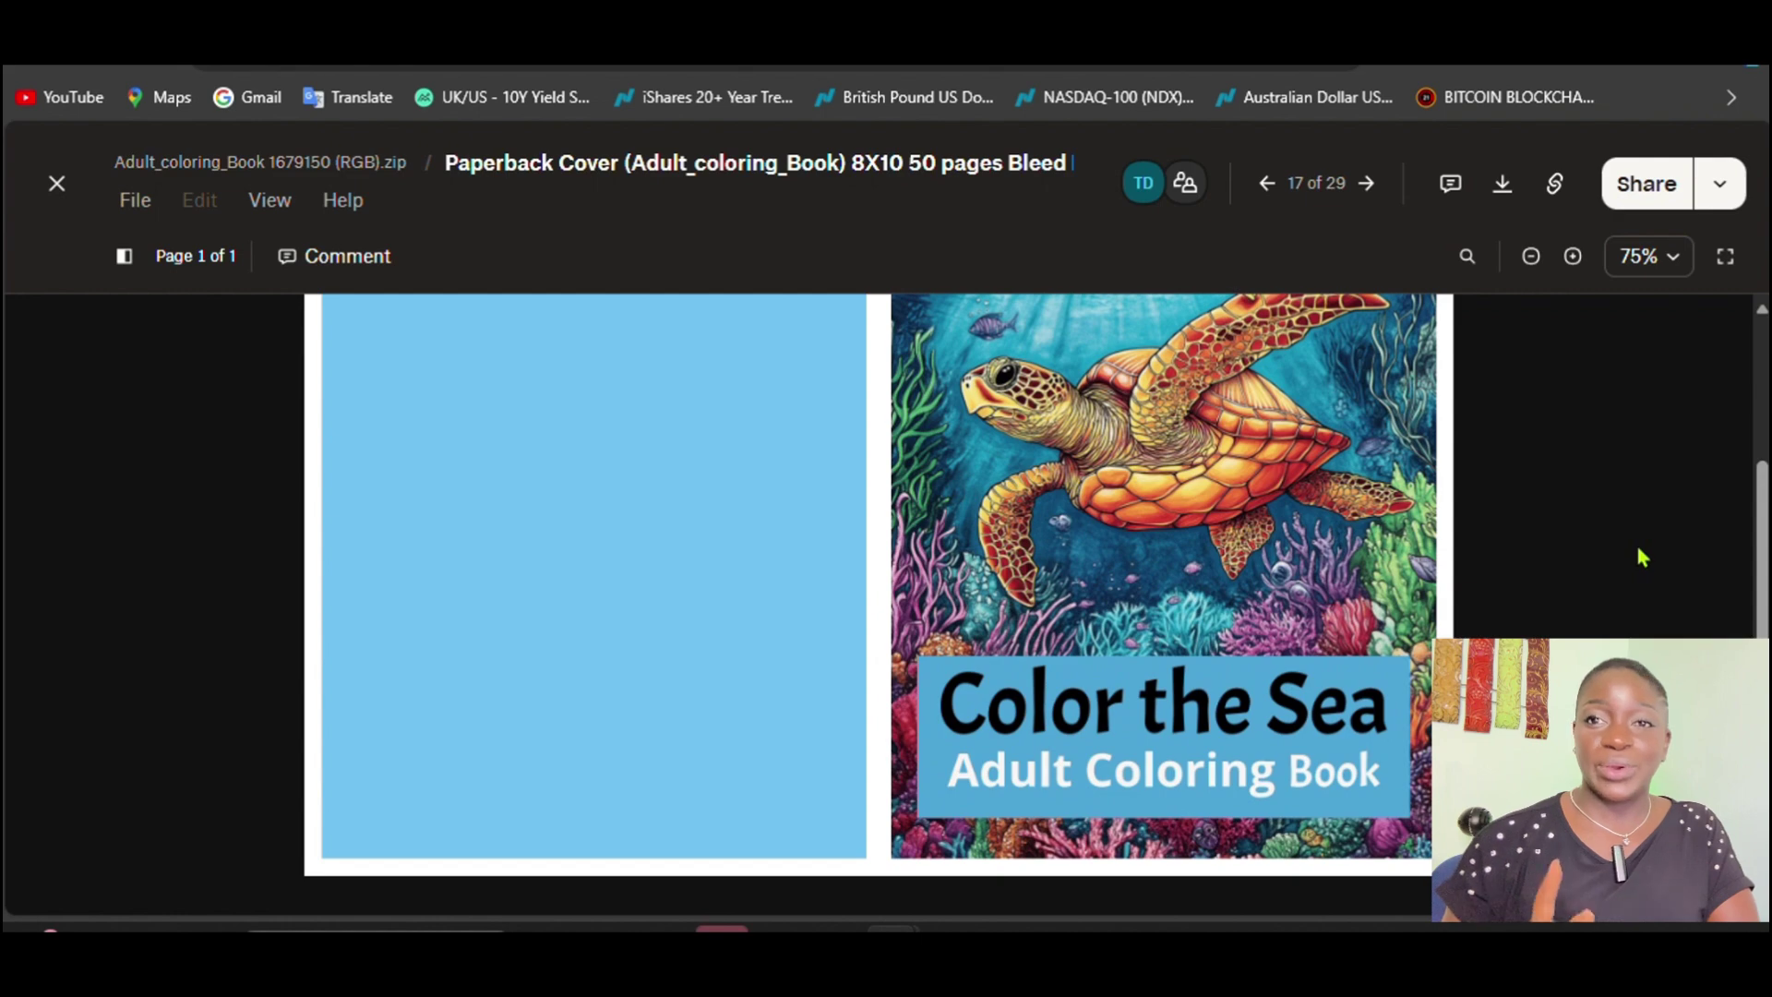
pyautogui.scroll(3, 1638, 534)
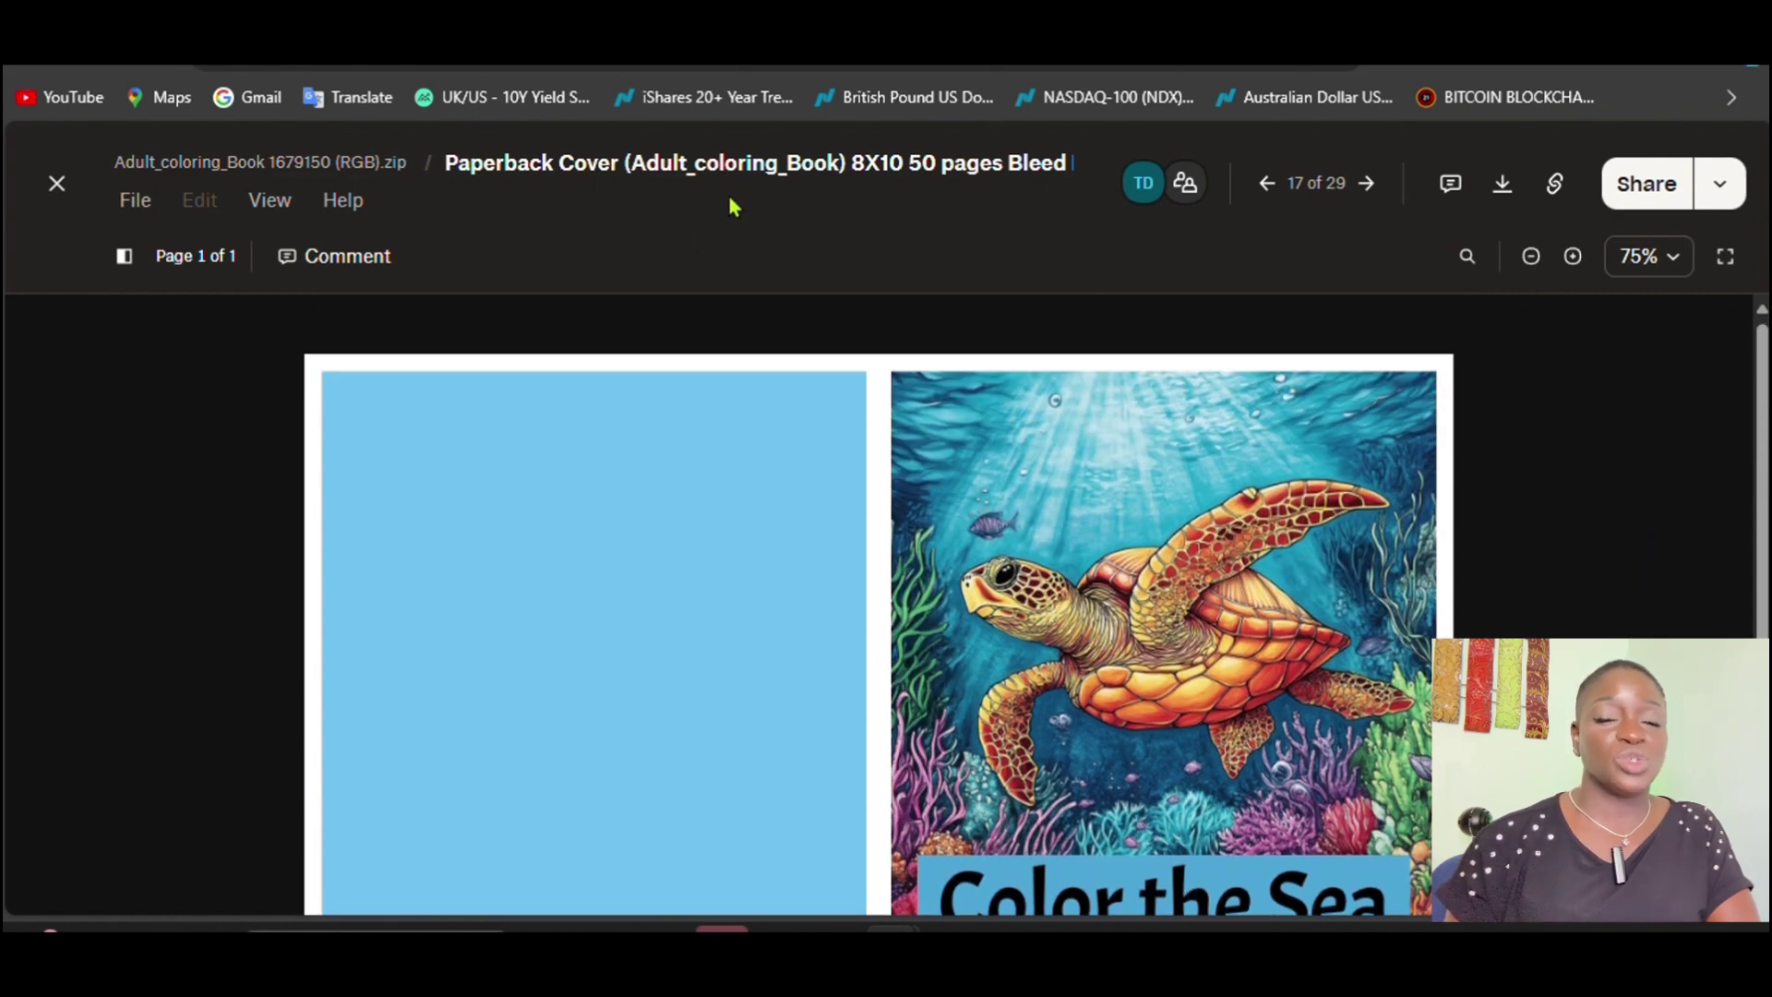
pyautogui.scroll(3, 1111, 452)
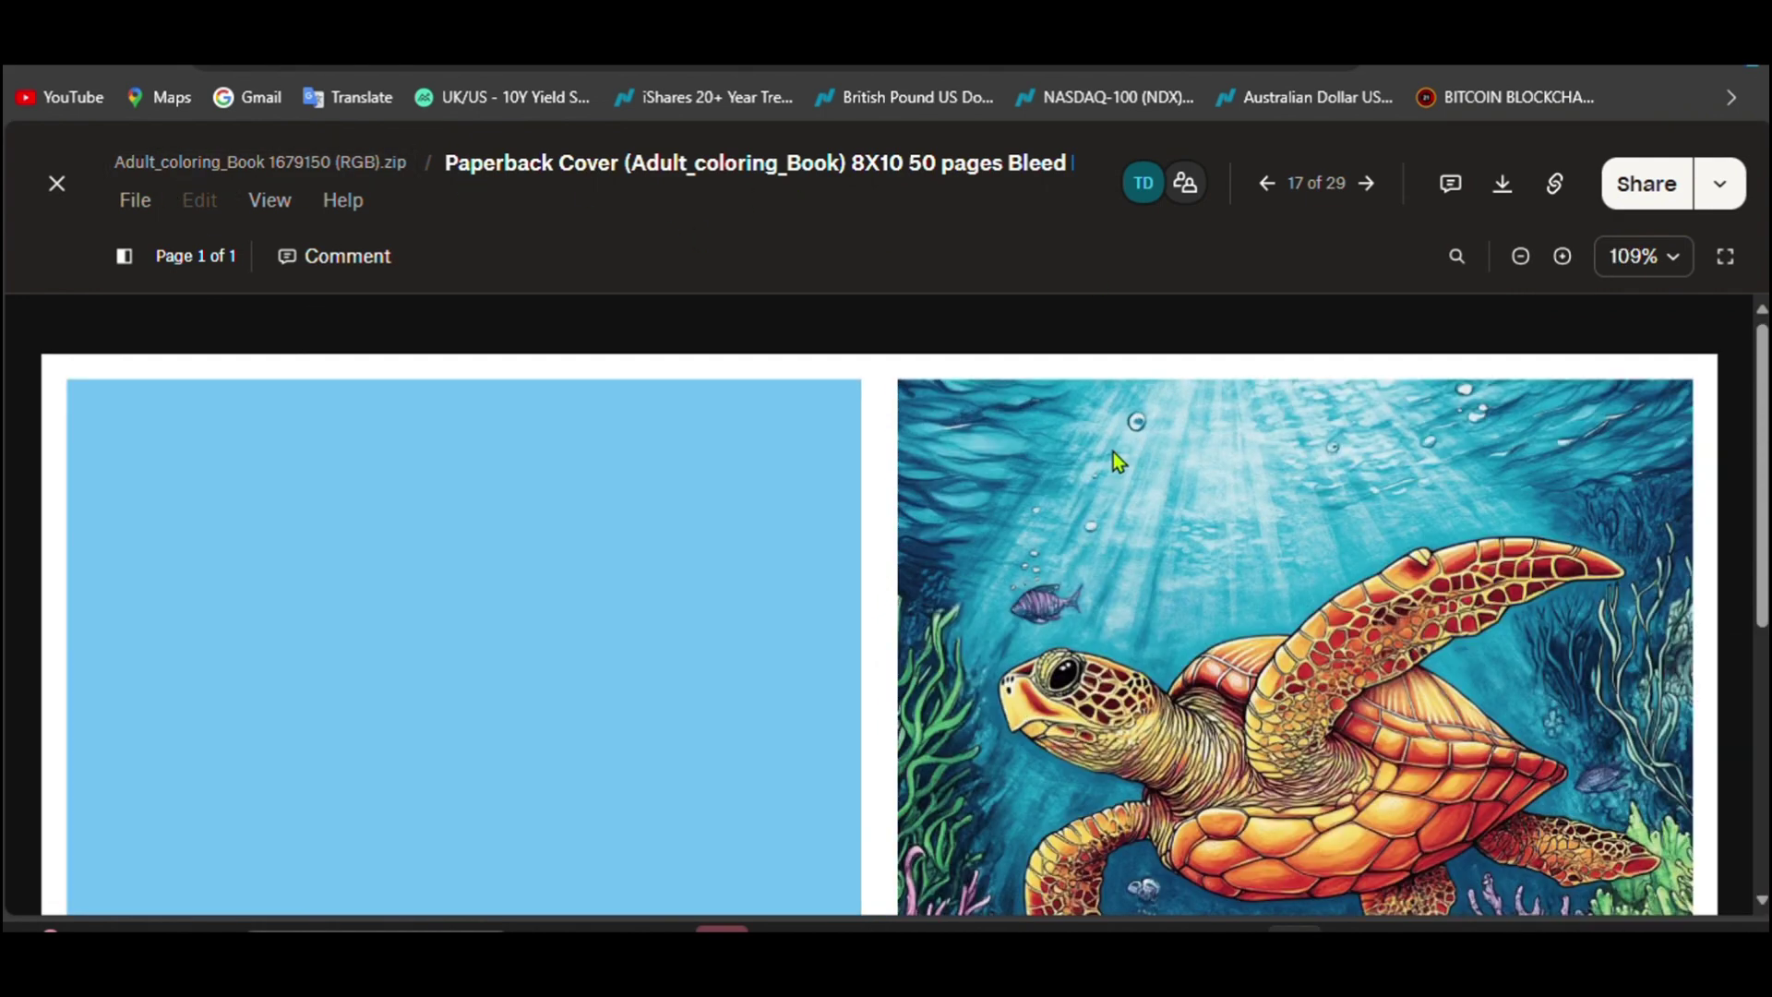
pyautogui.scroll(-5, 1111, 453)
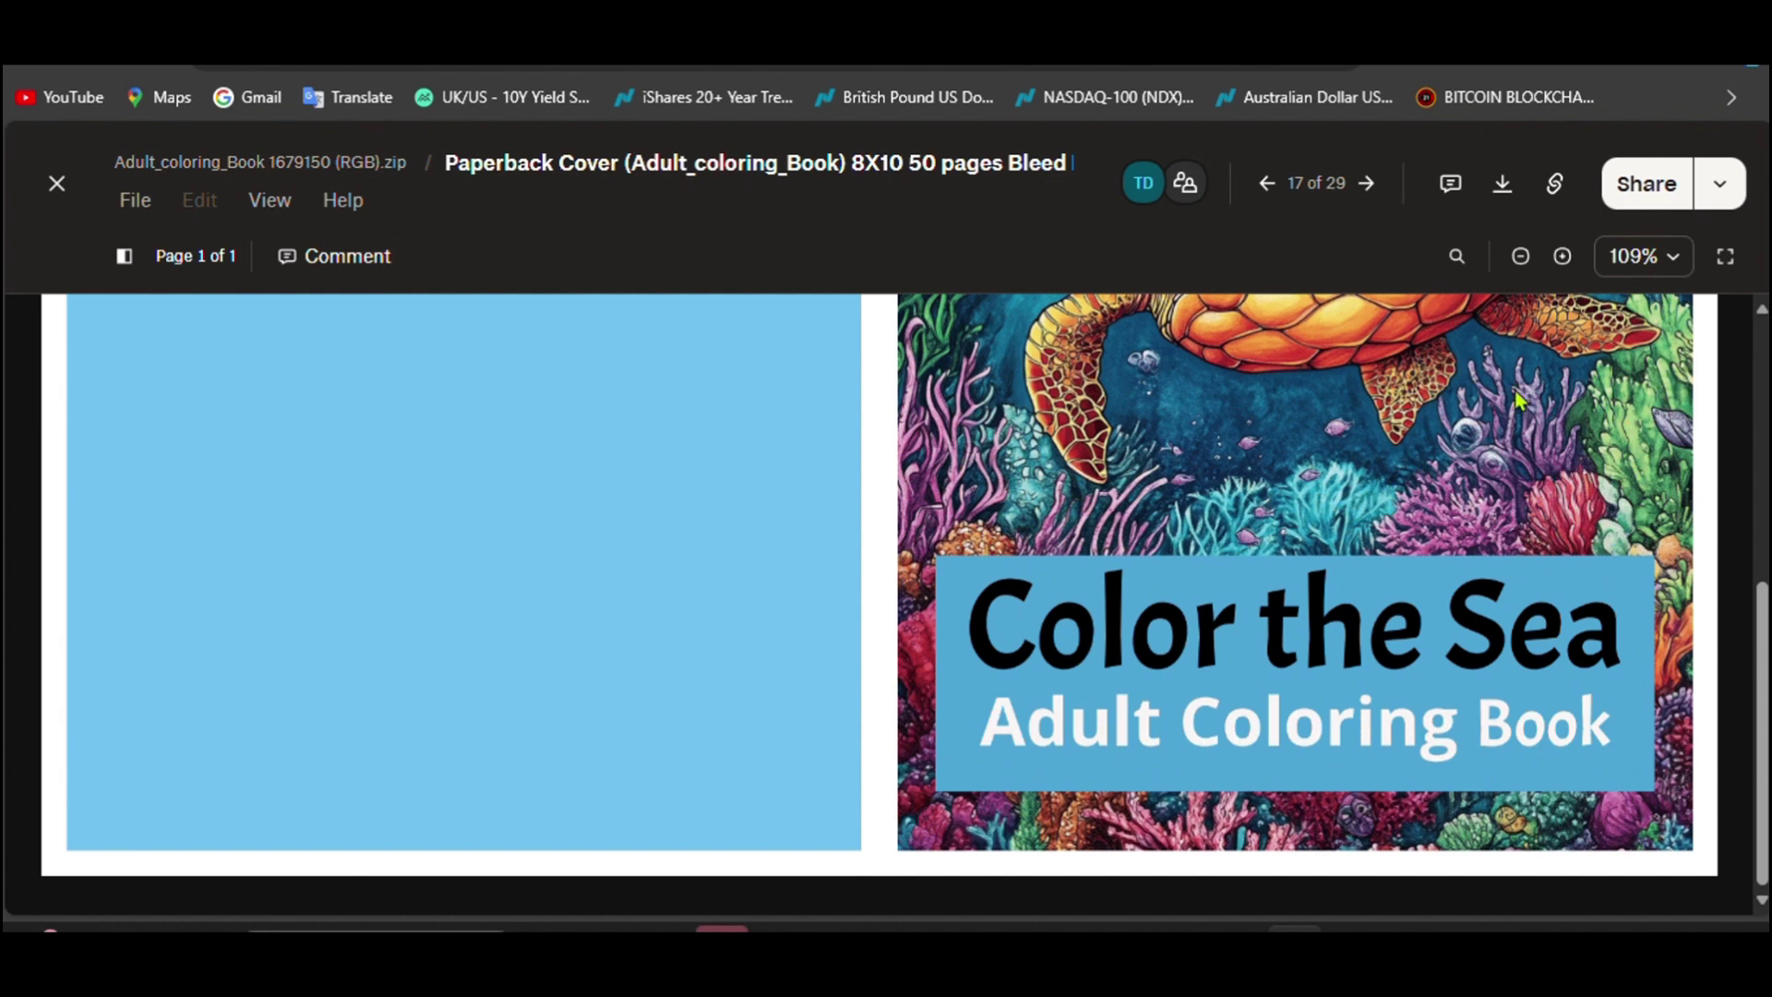
pyautogui.click(1675, 256)
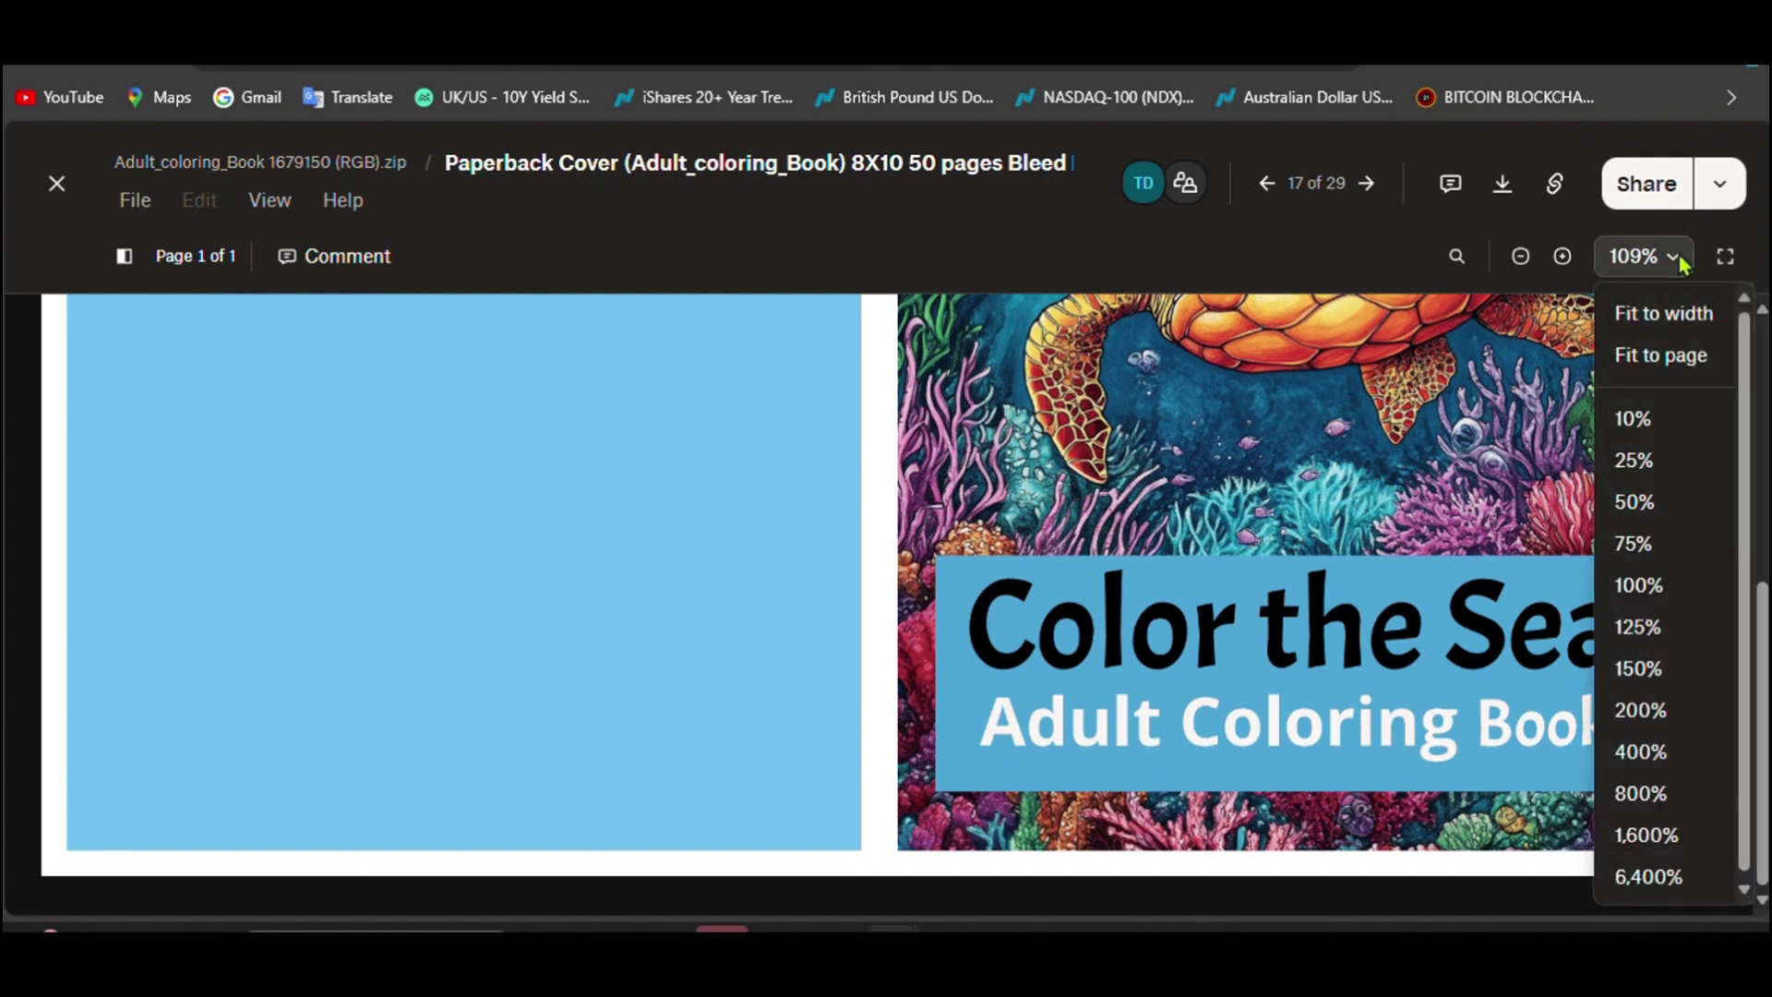
pyautogui.click(1652, 585)
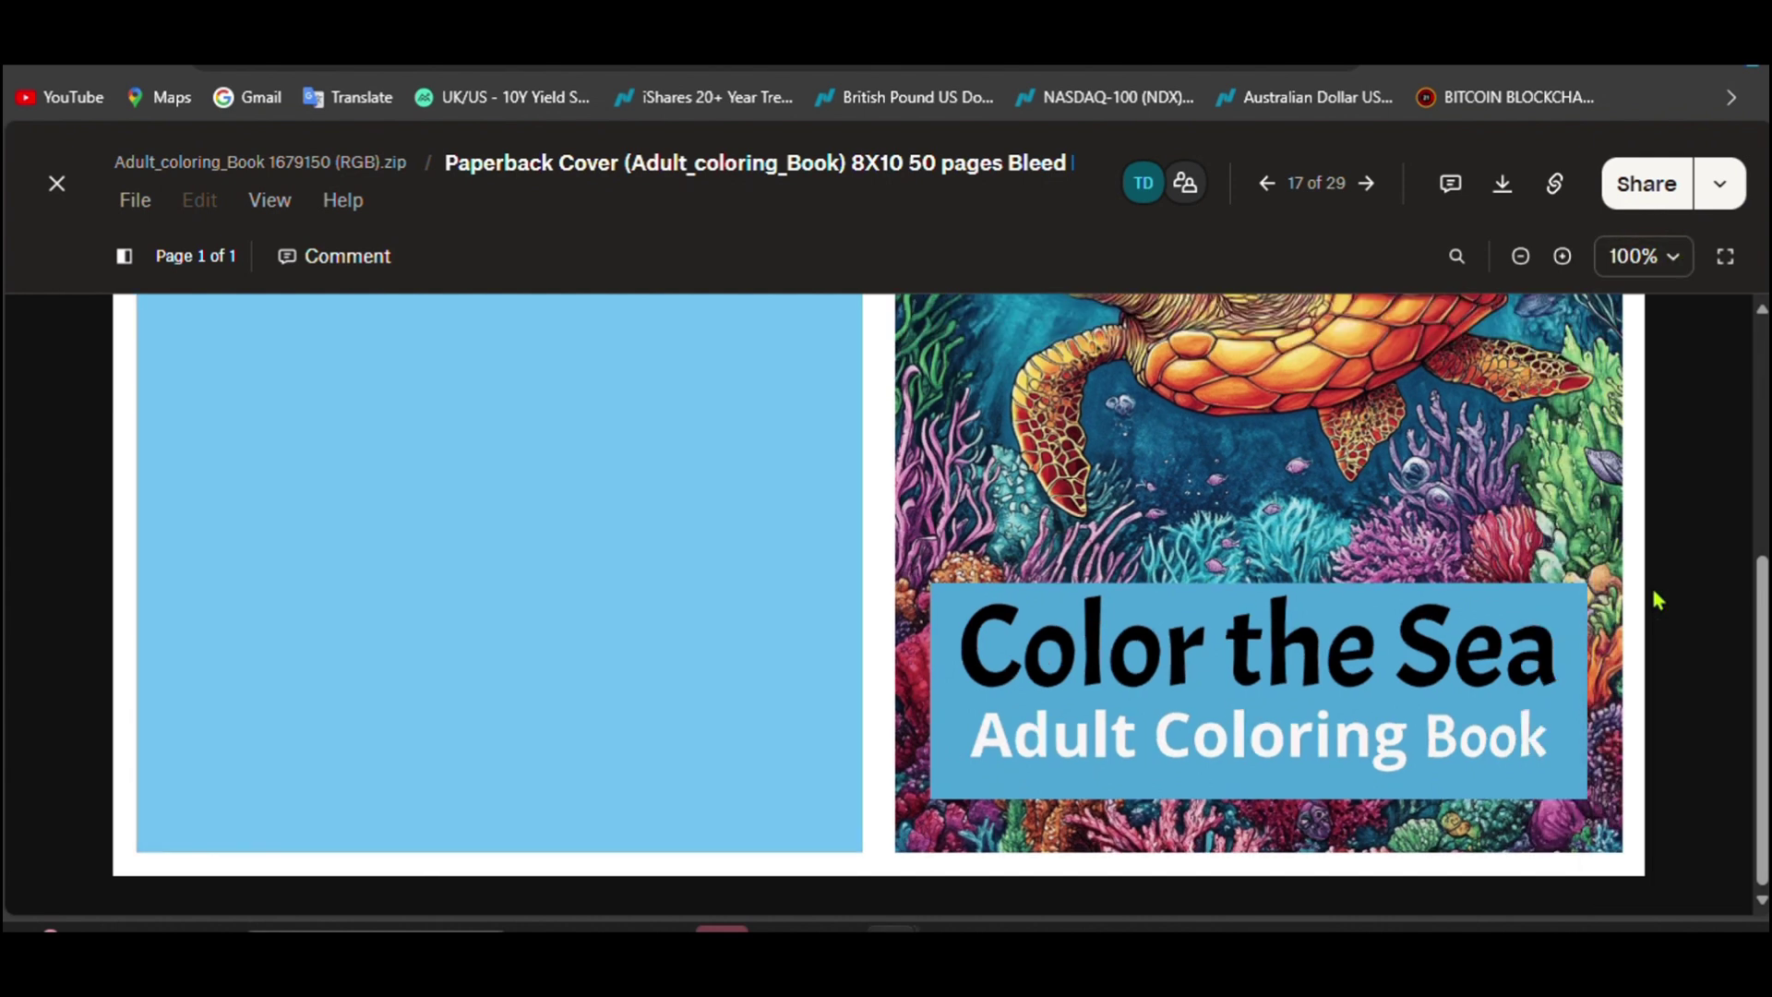
pyautogui.click(1635, 257)
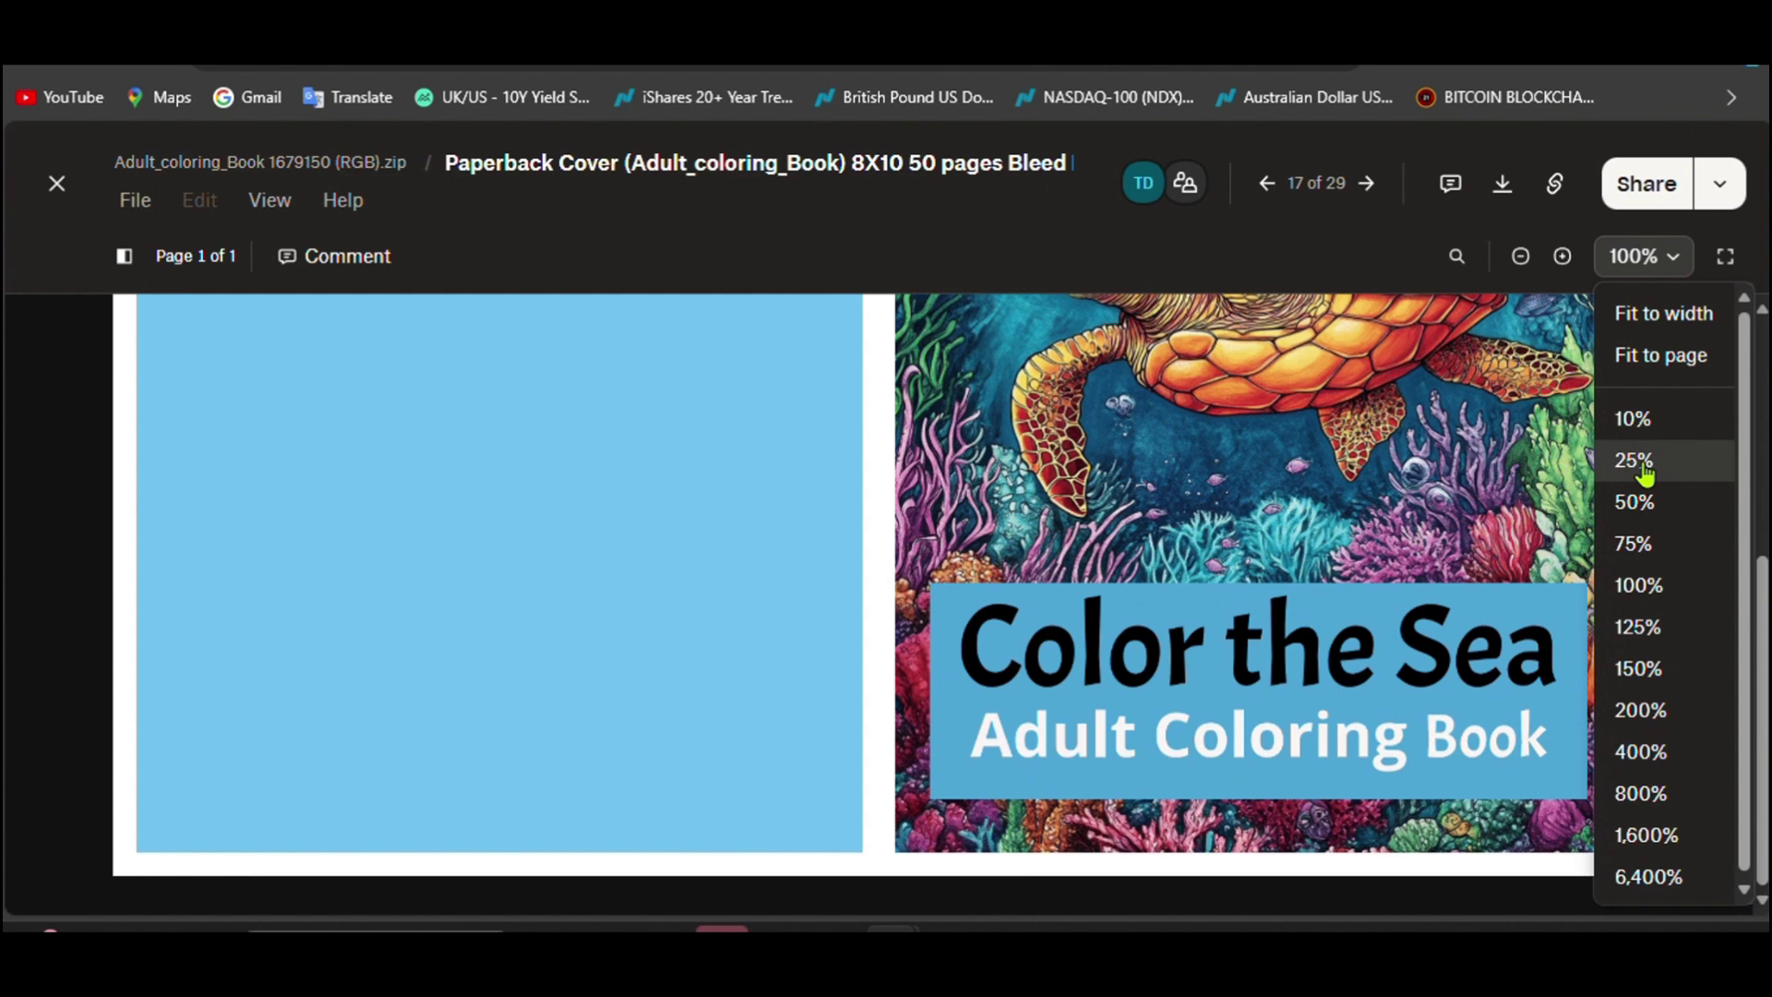
pyautogui.click(1642, 542)
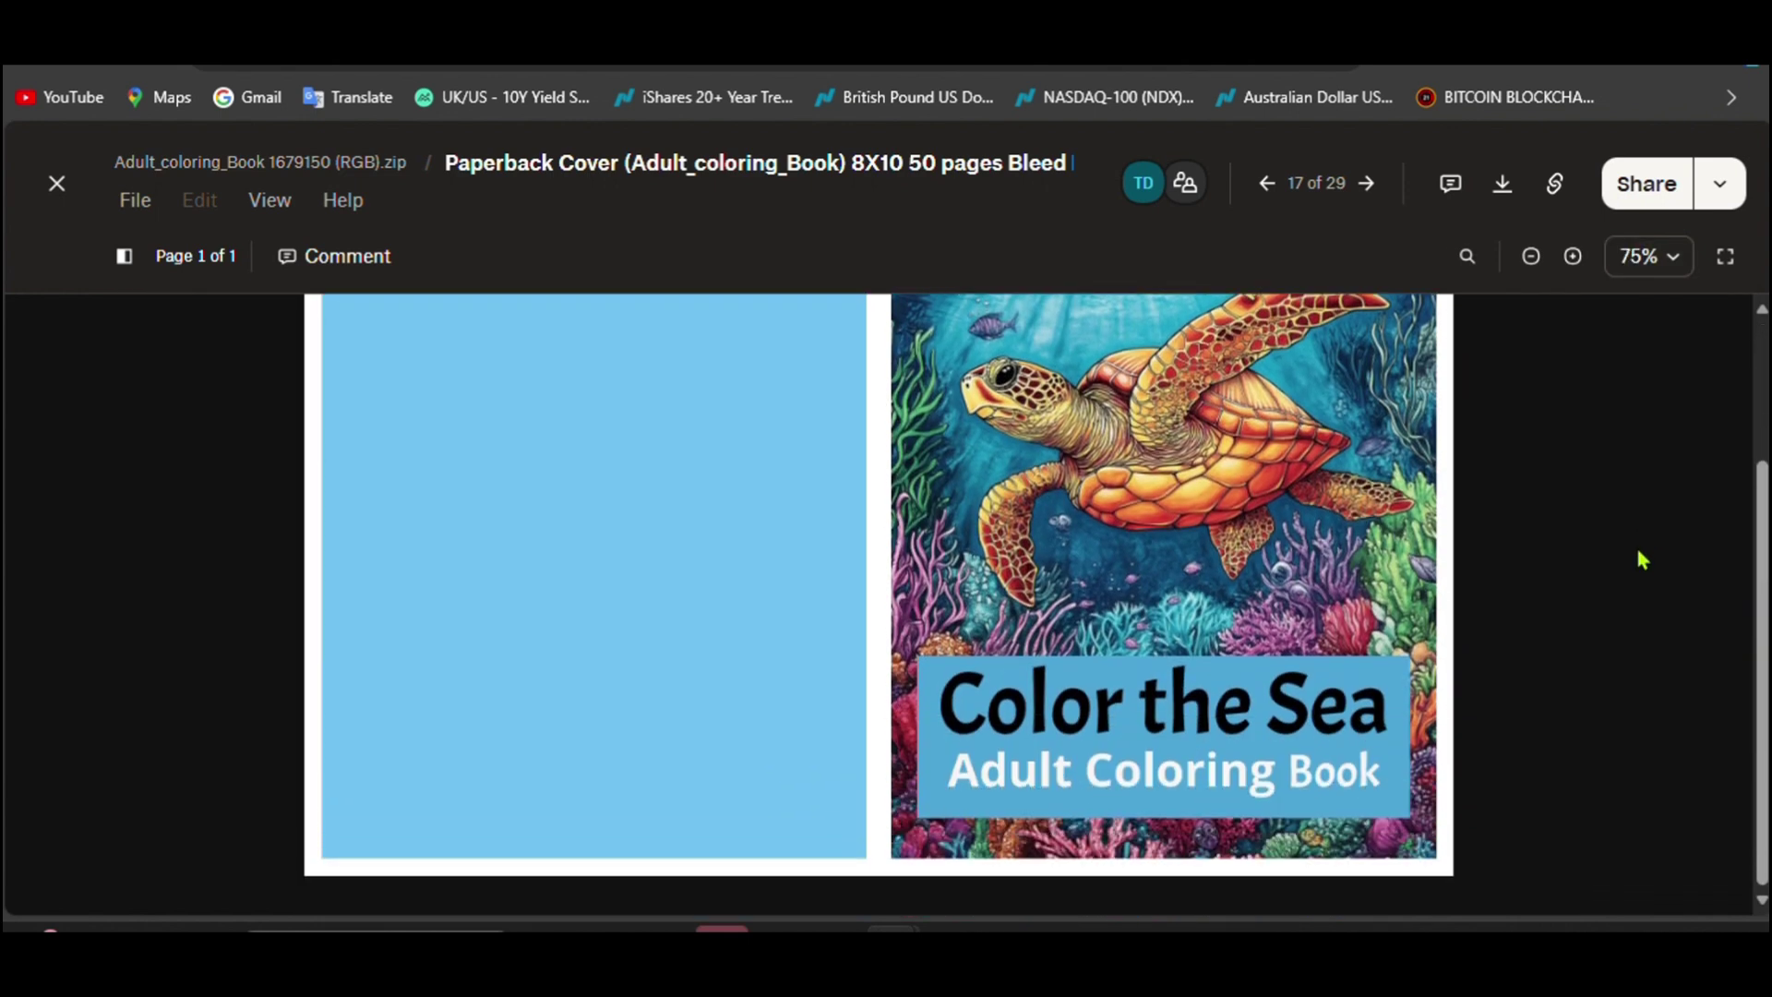
pyautogui.scroll(2, 1637, 540)
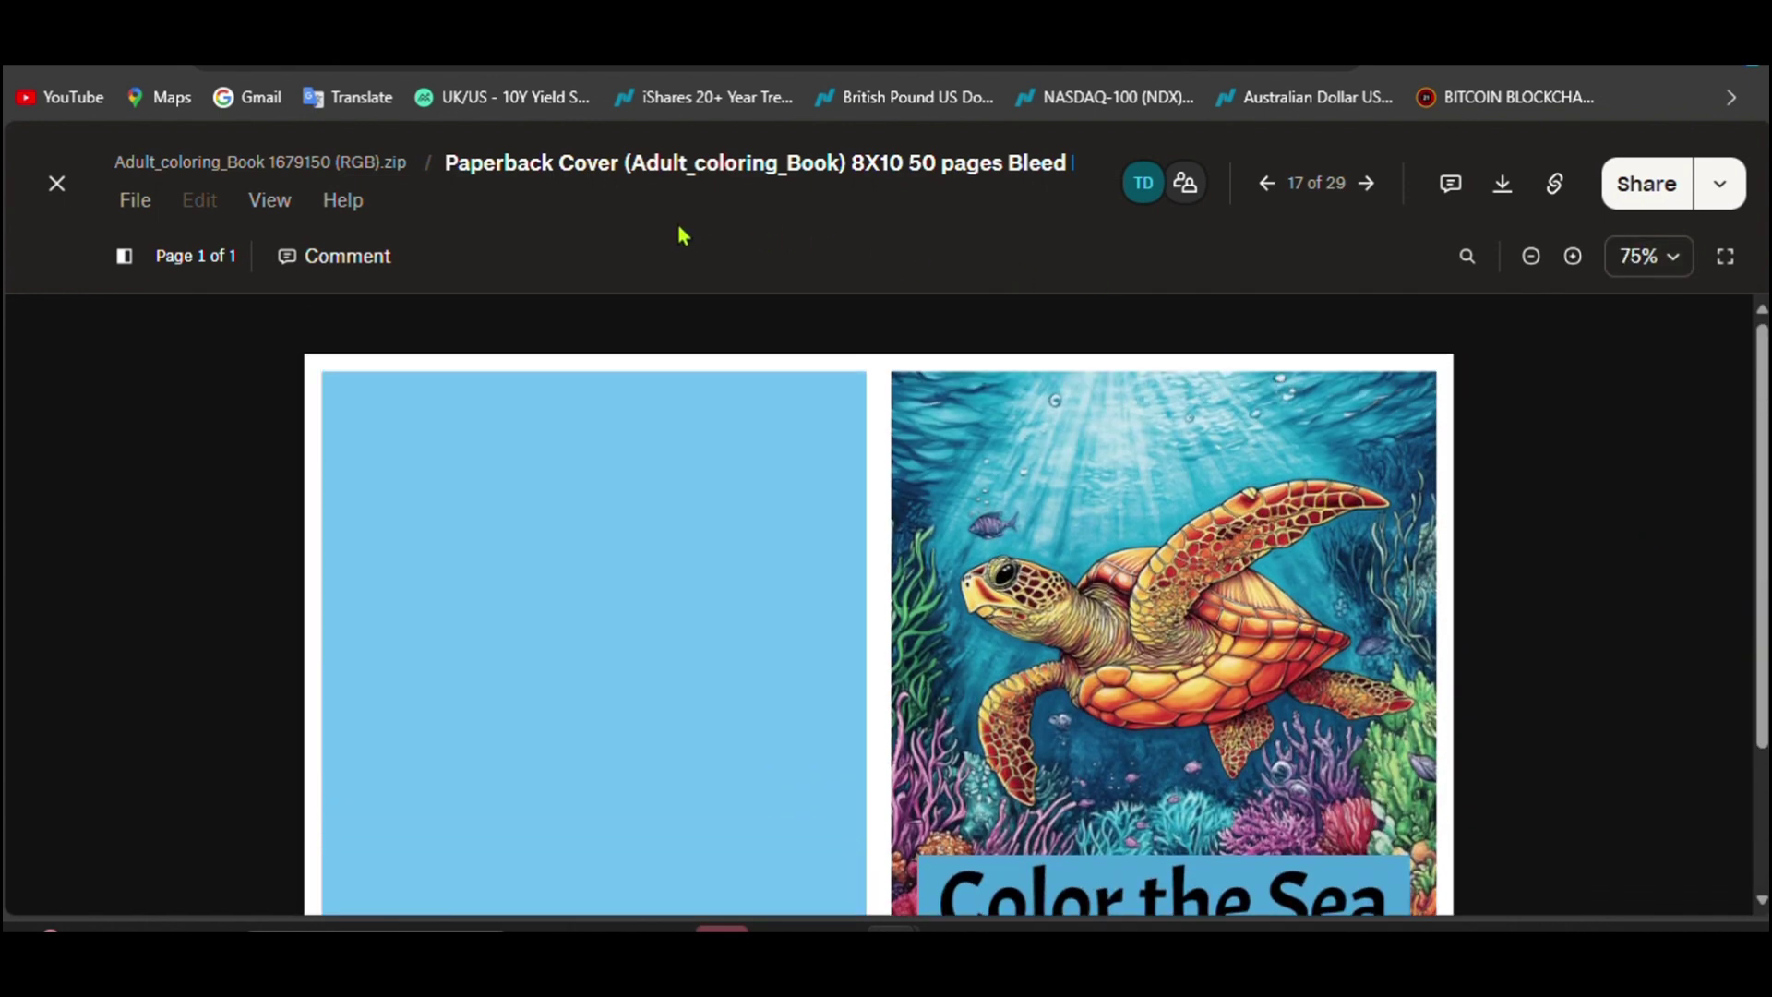
# Step: Return to the archive's file list, open the Paperback Interior PDF and review its coloring pages at 75% zoom
pyautogui.click(56, 184)
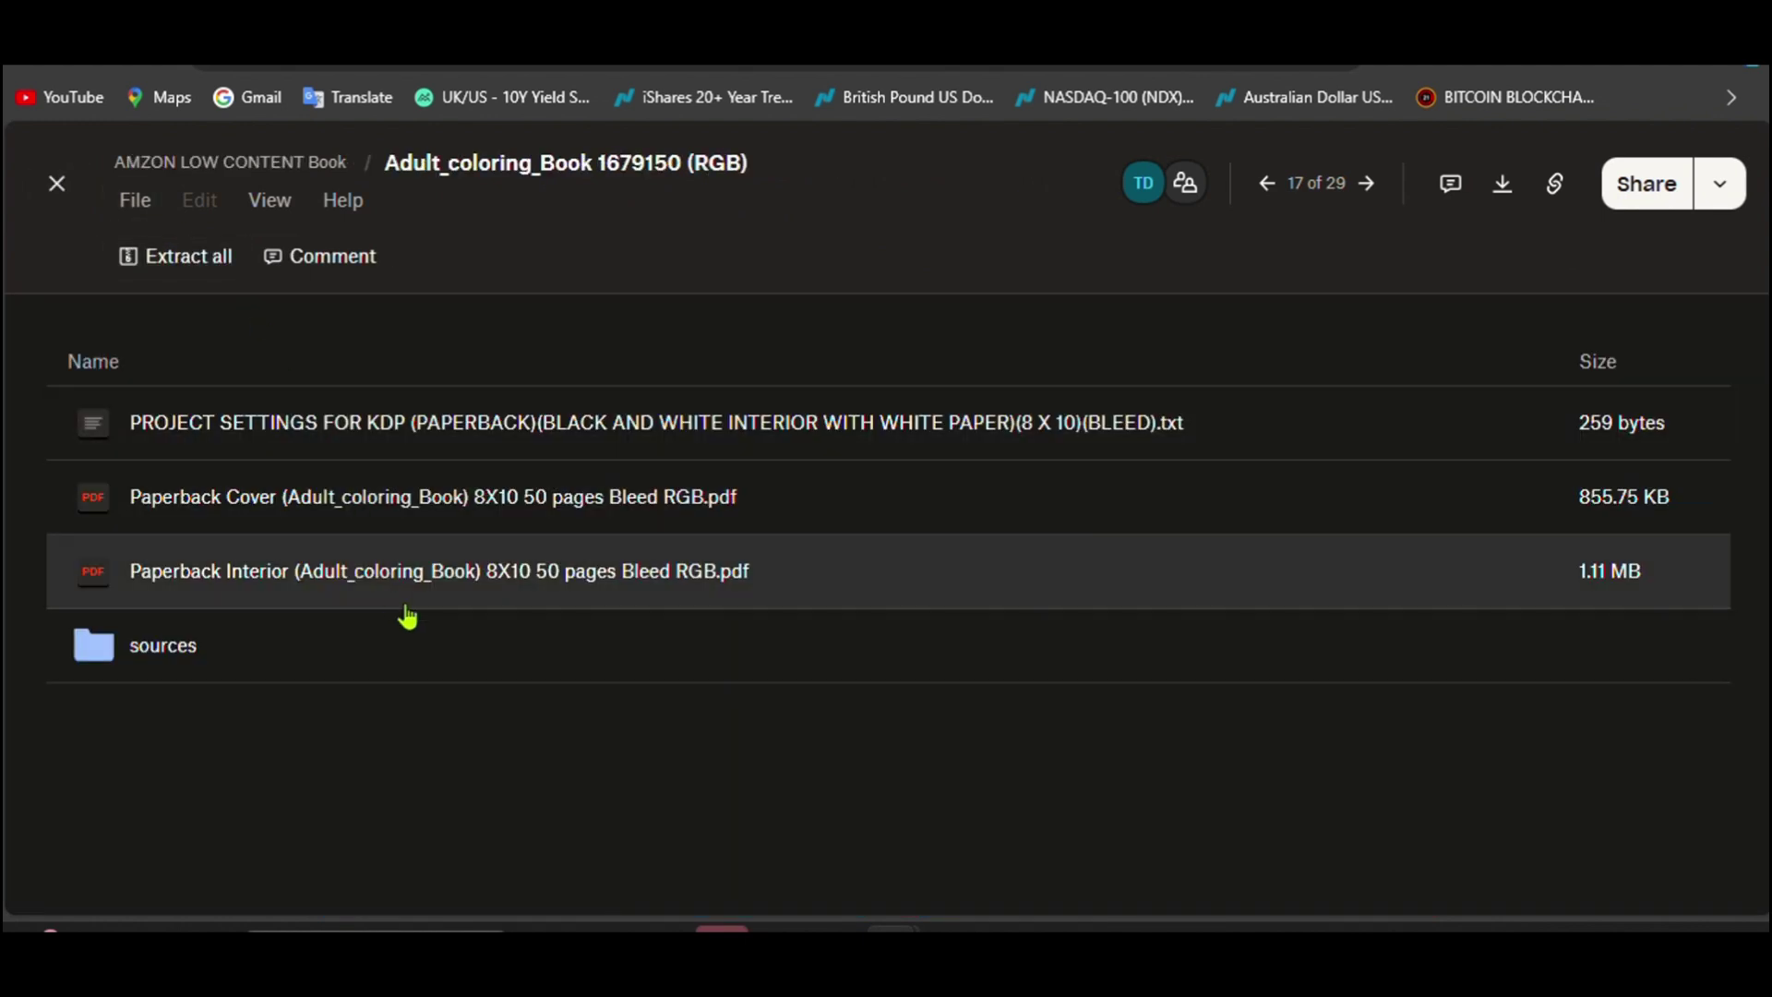
pyautogui.click(424, 596)
pyautogui.doubleClick(425, 596)
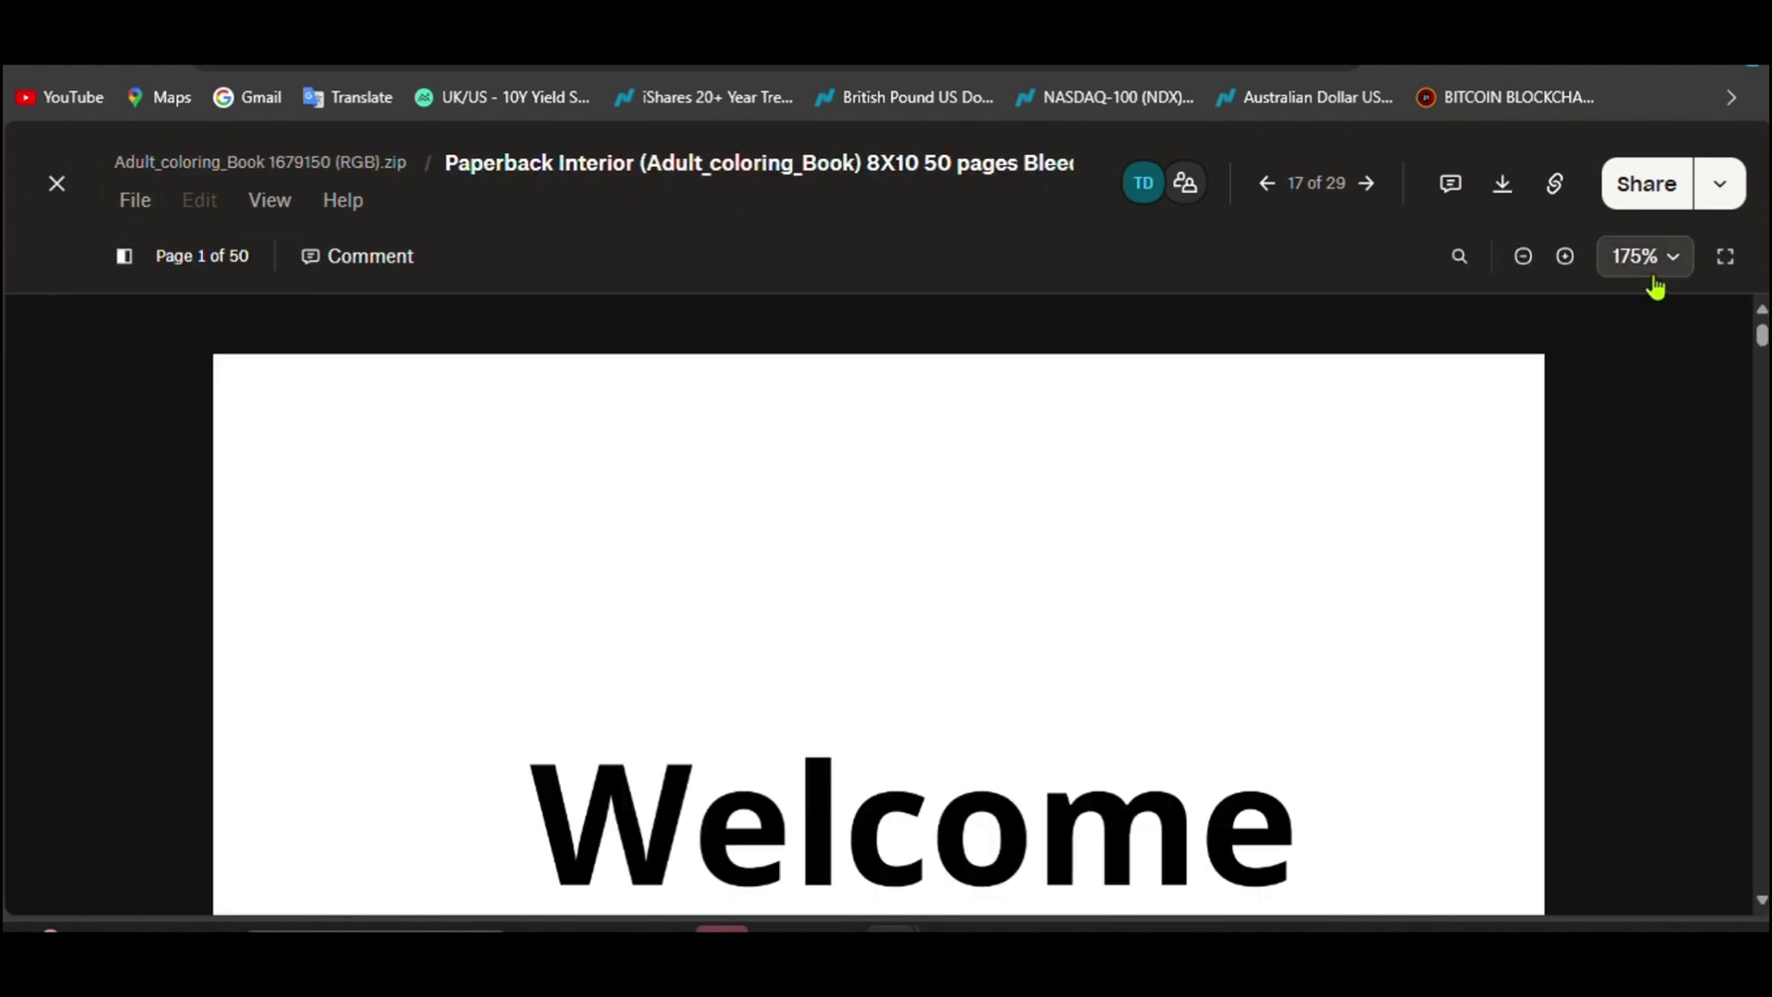
pyautogui.click(1669, 257)
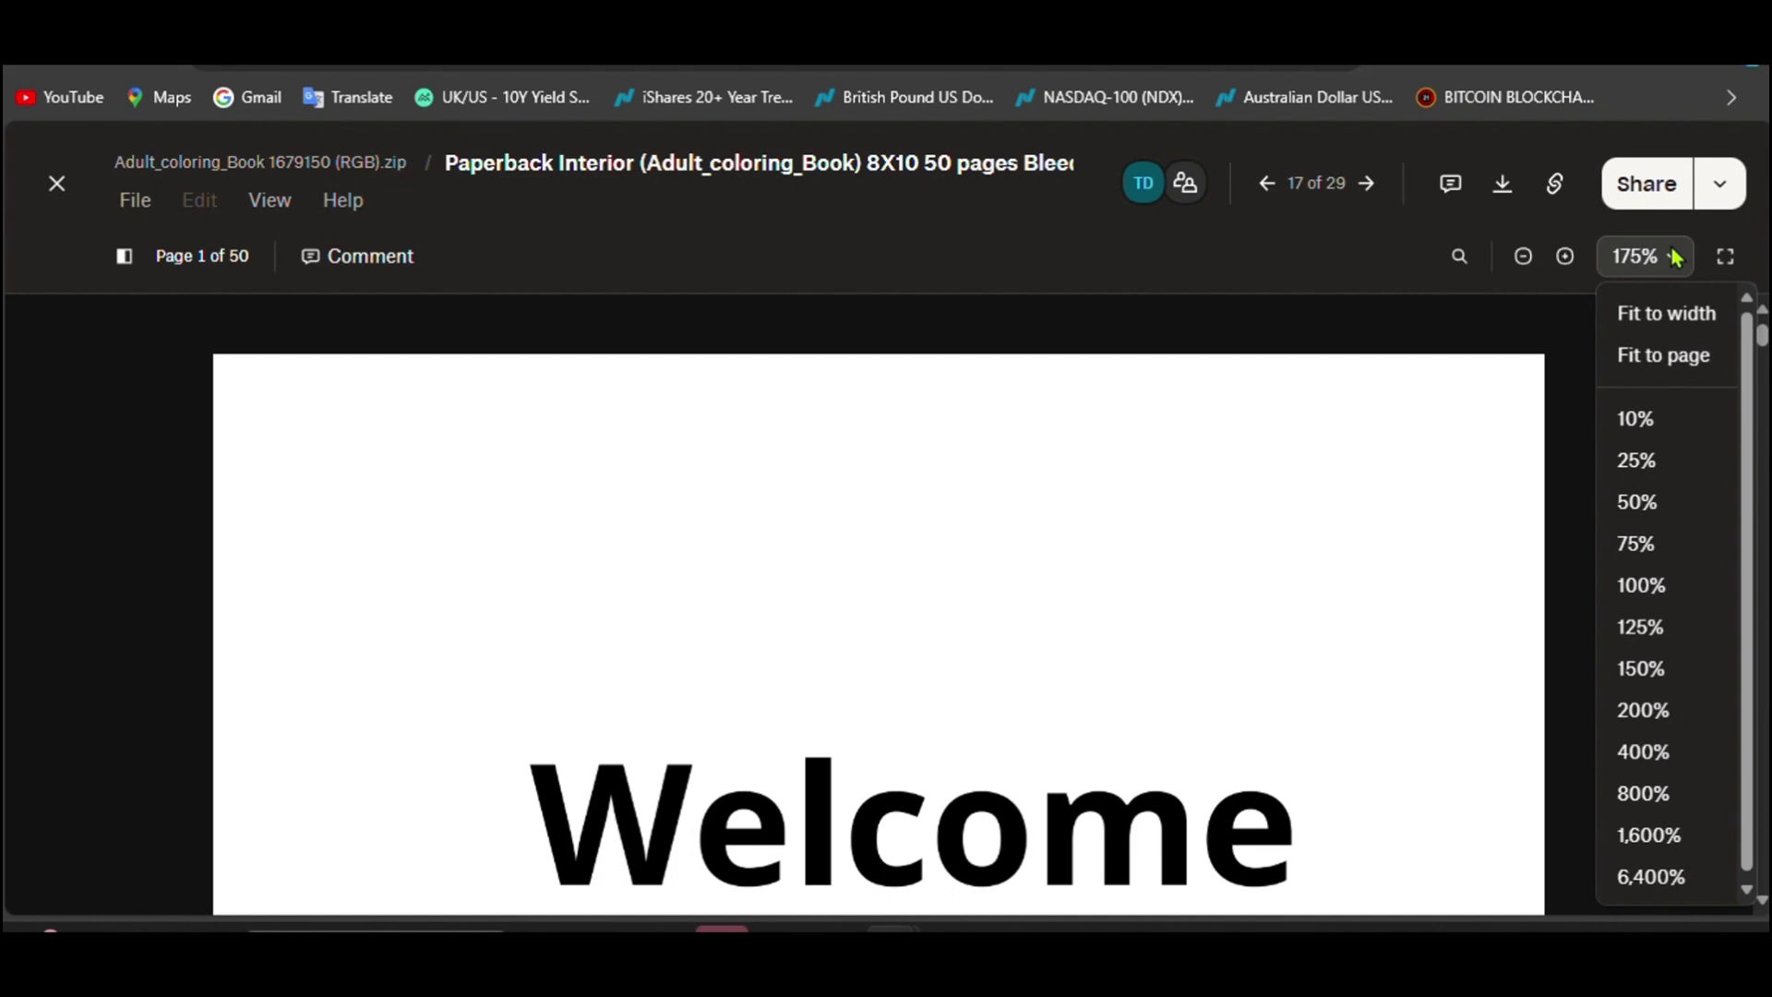
pyautogui.click(1650, 550)
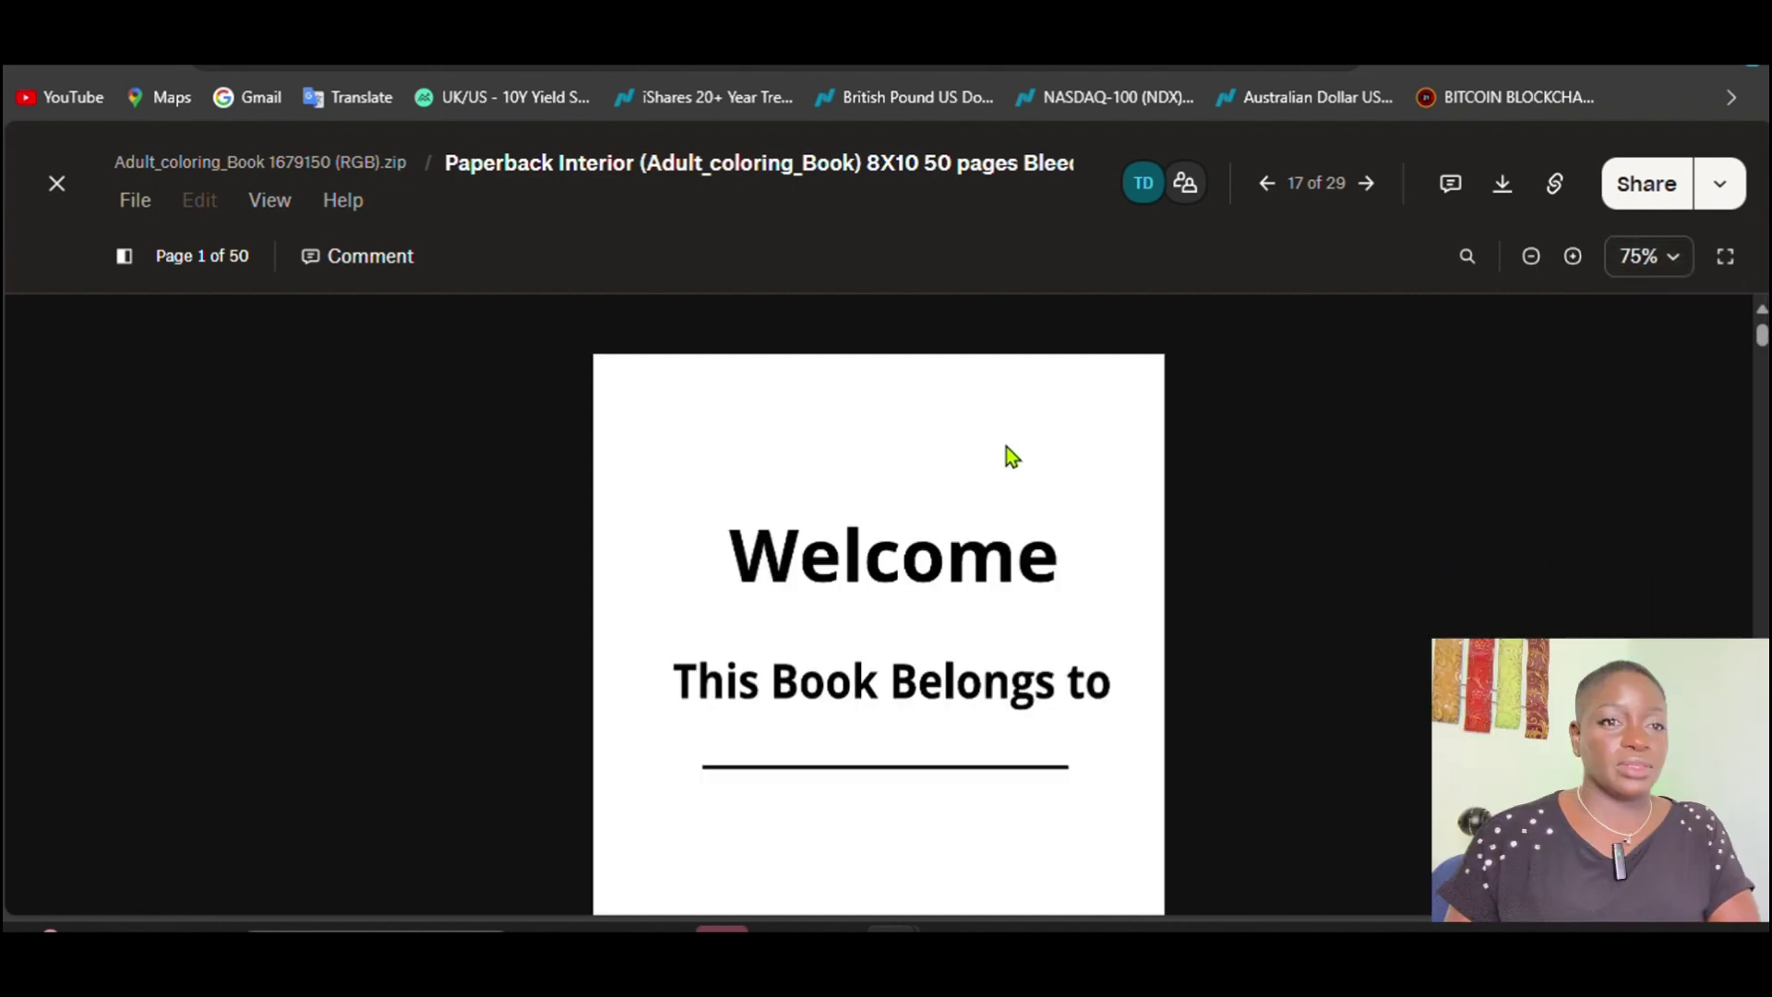
pyautogui.scroll(-10, 1006, 458)
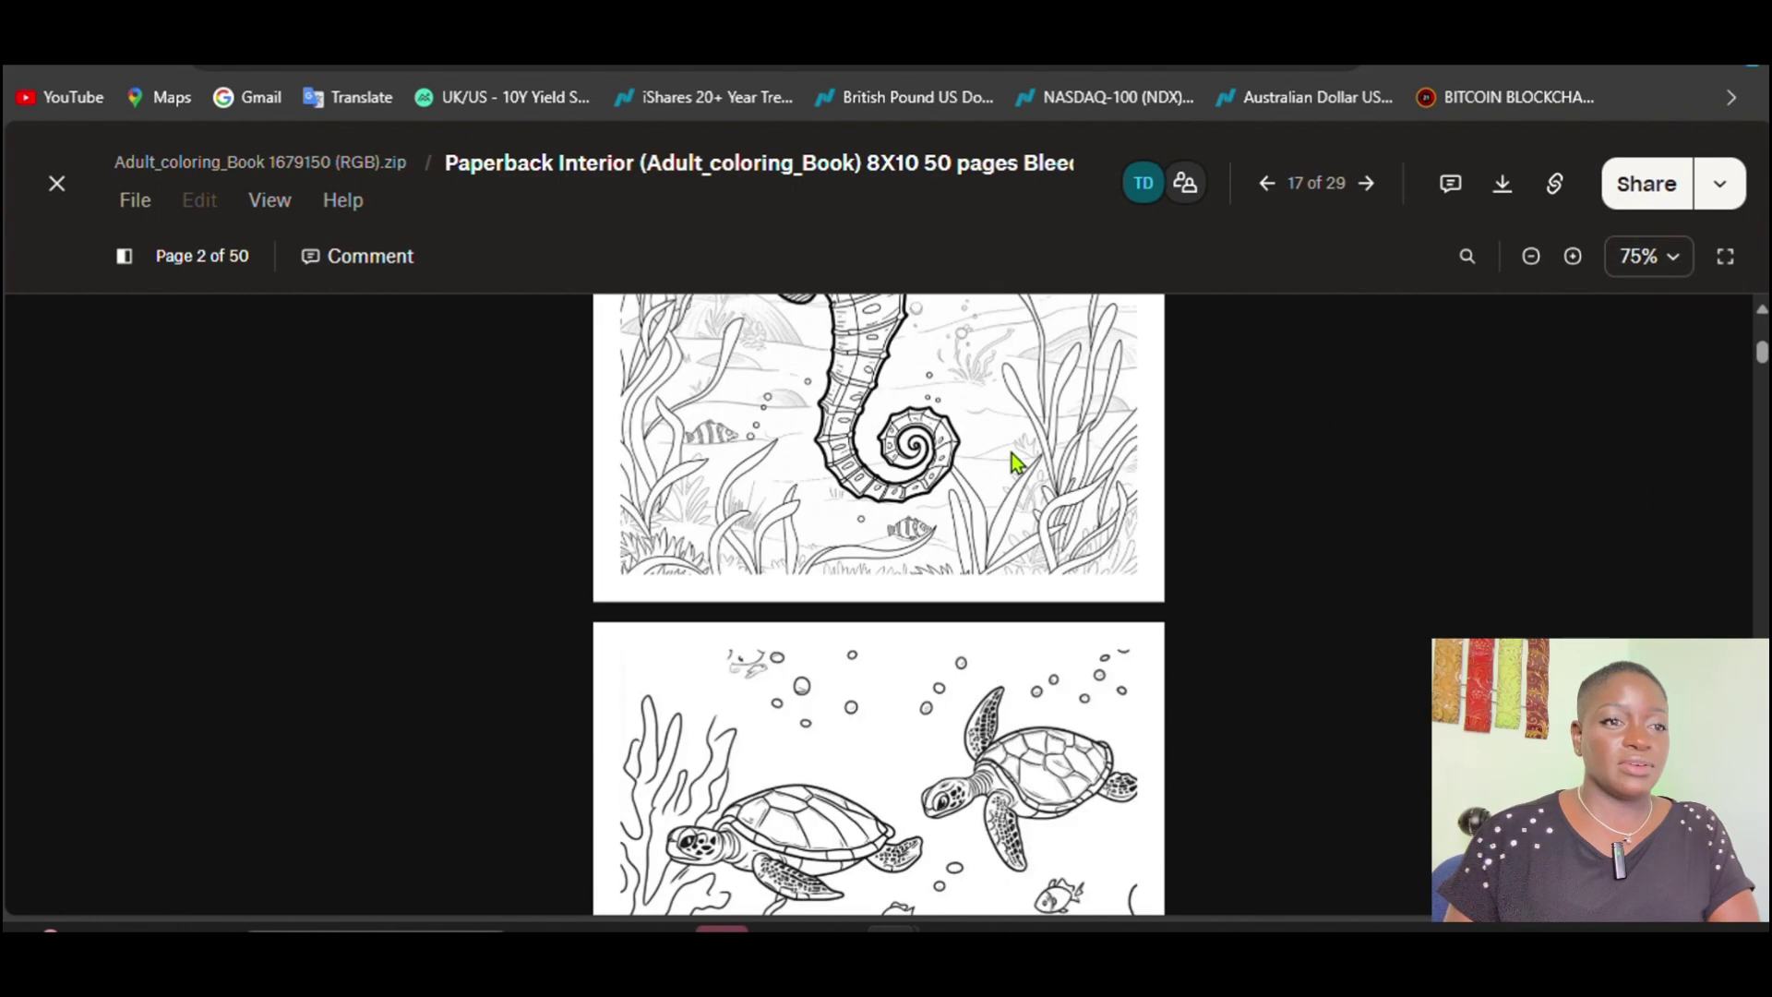
# Step: Look further through the interior's coloring pages and review the Paperback Cover PDF's artwork and title at 100% and 75% zoom
pyautogui.scroll(-15, 1013, 454)
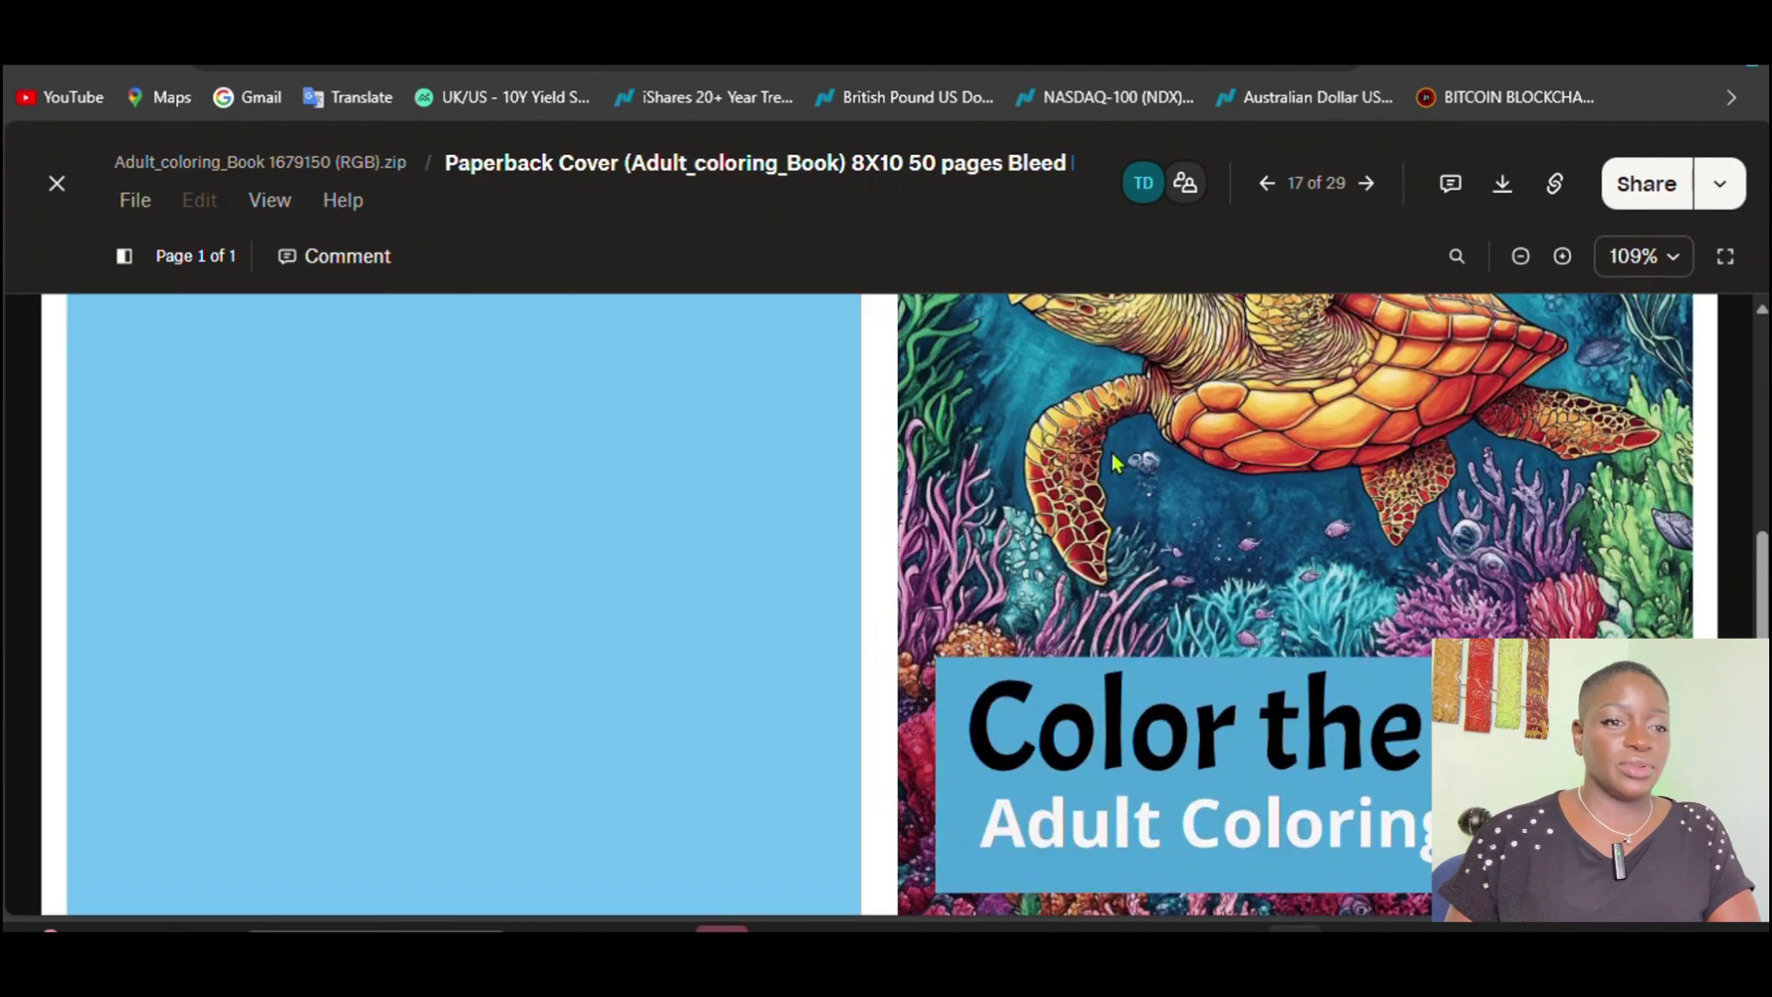
pyautogui.scroll(5, 1111, 452)
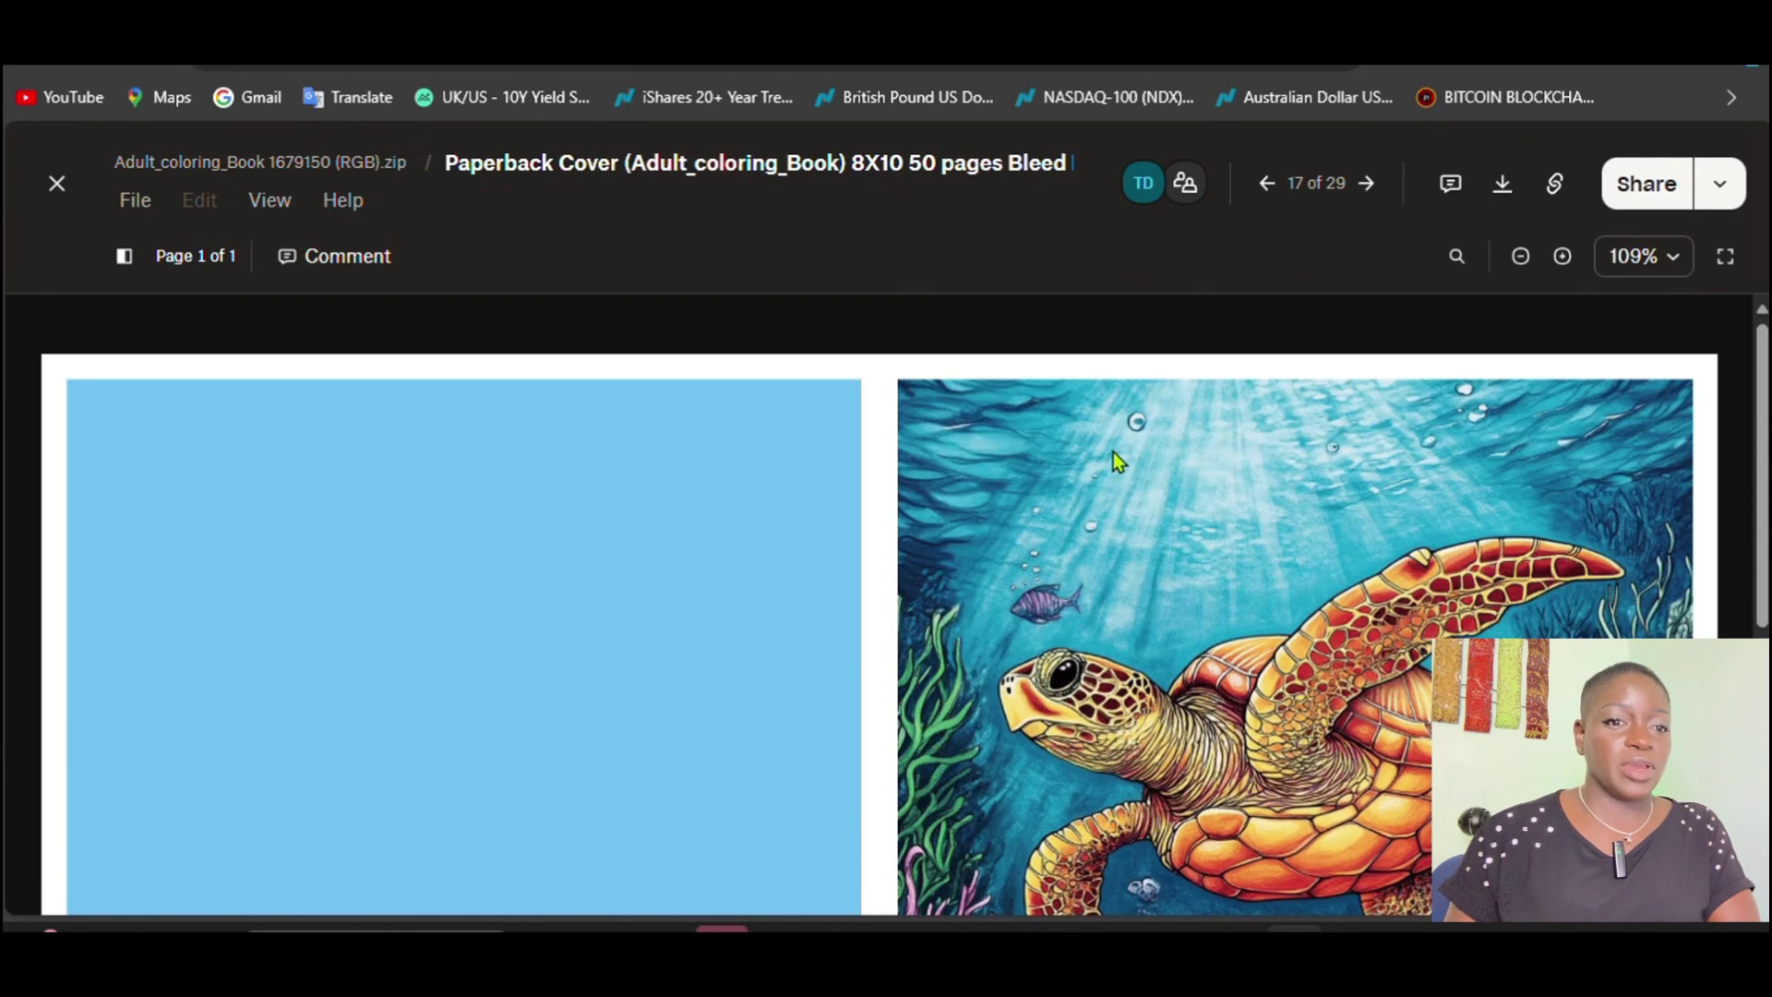
pyautogui.scroll(-5, 1113, 451)
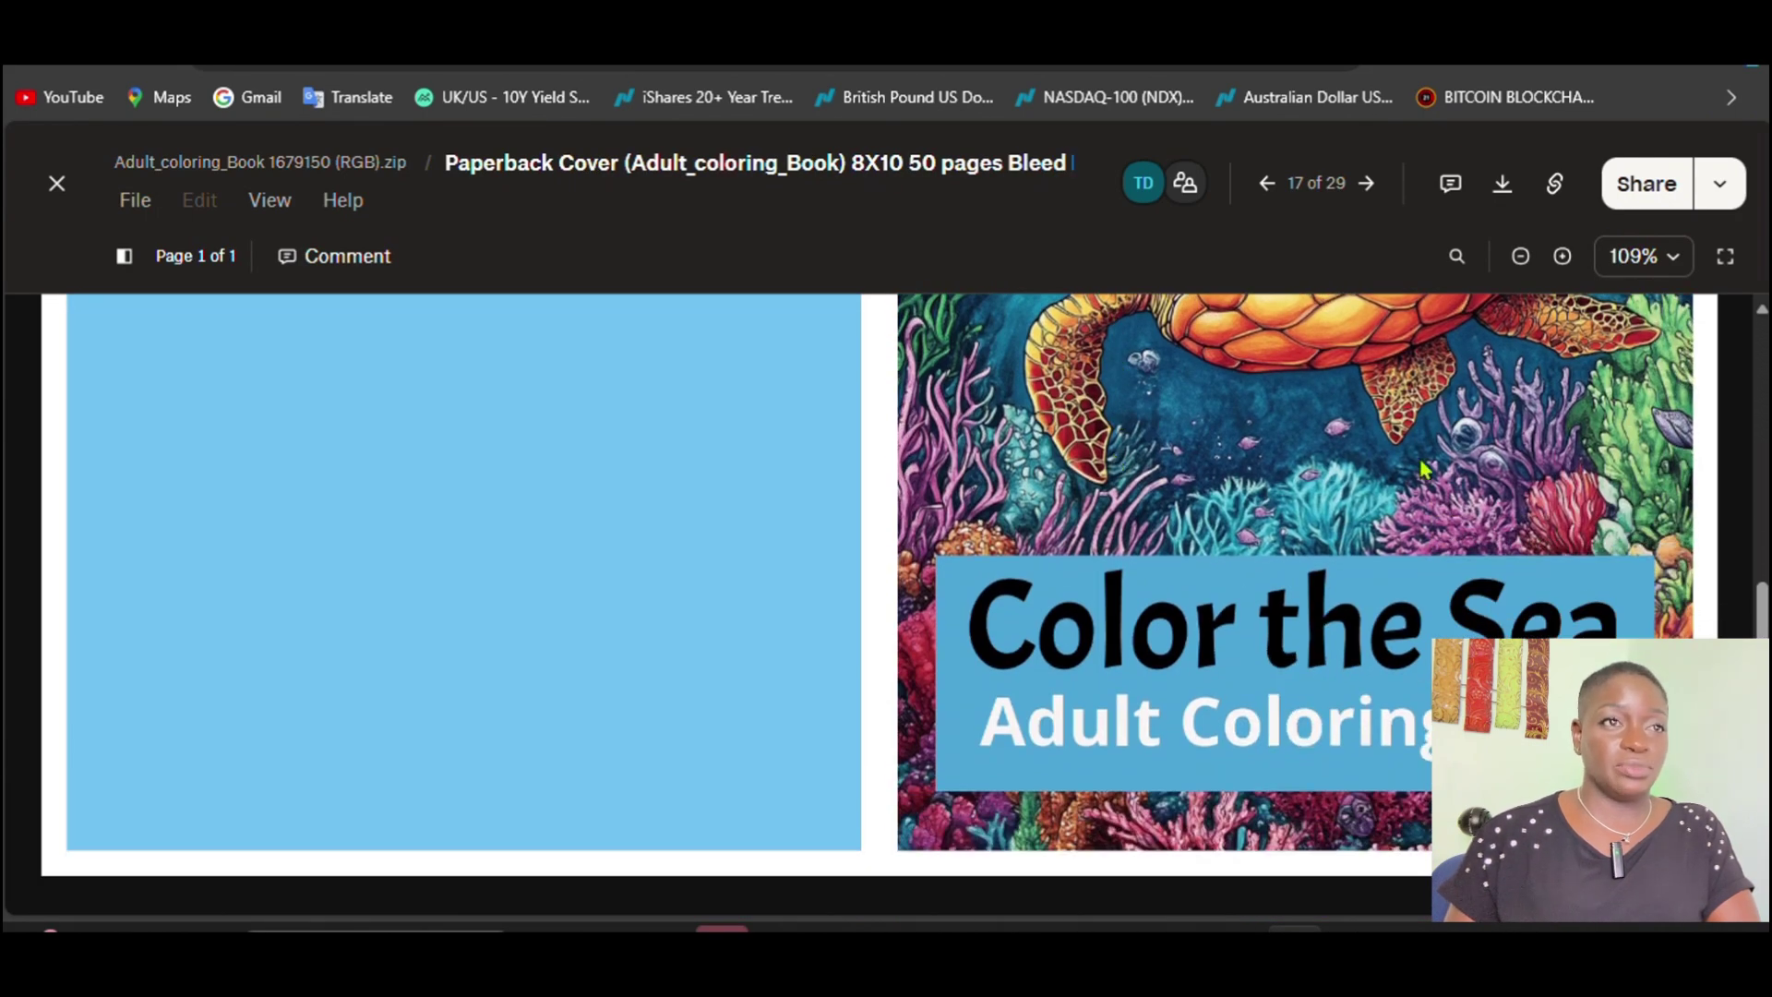
pyautogui.click(1677, 256)
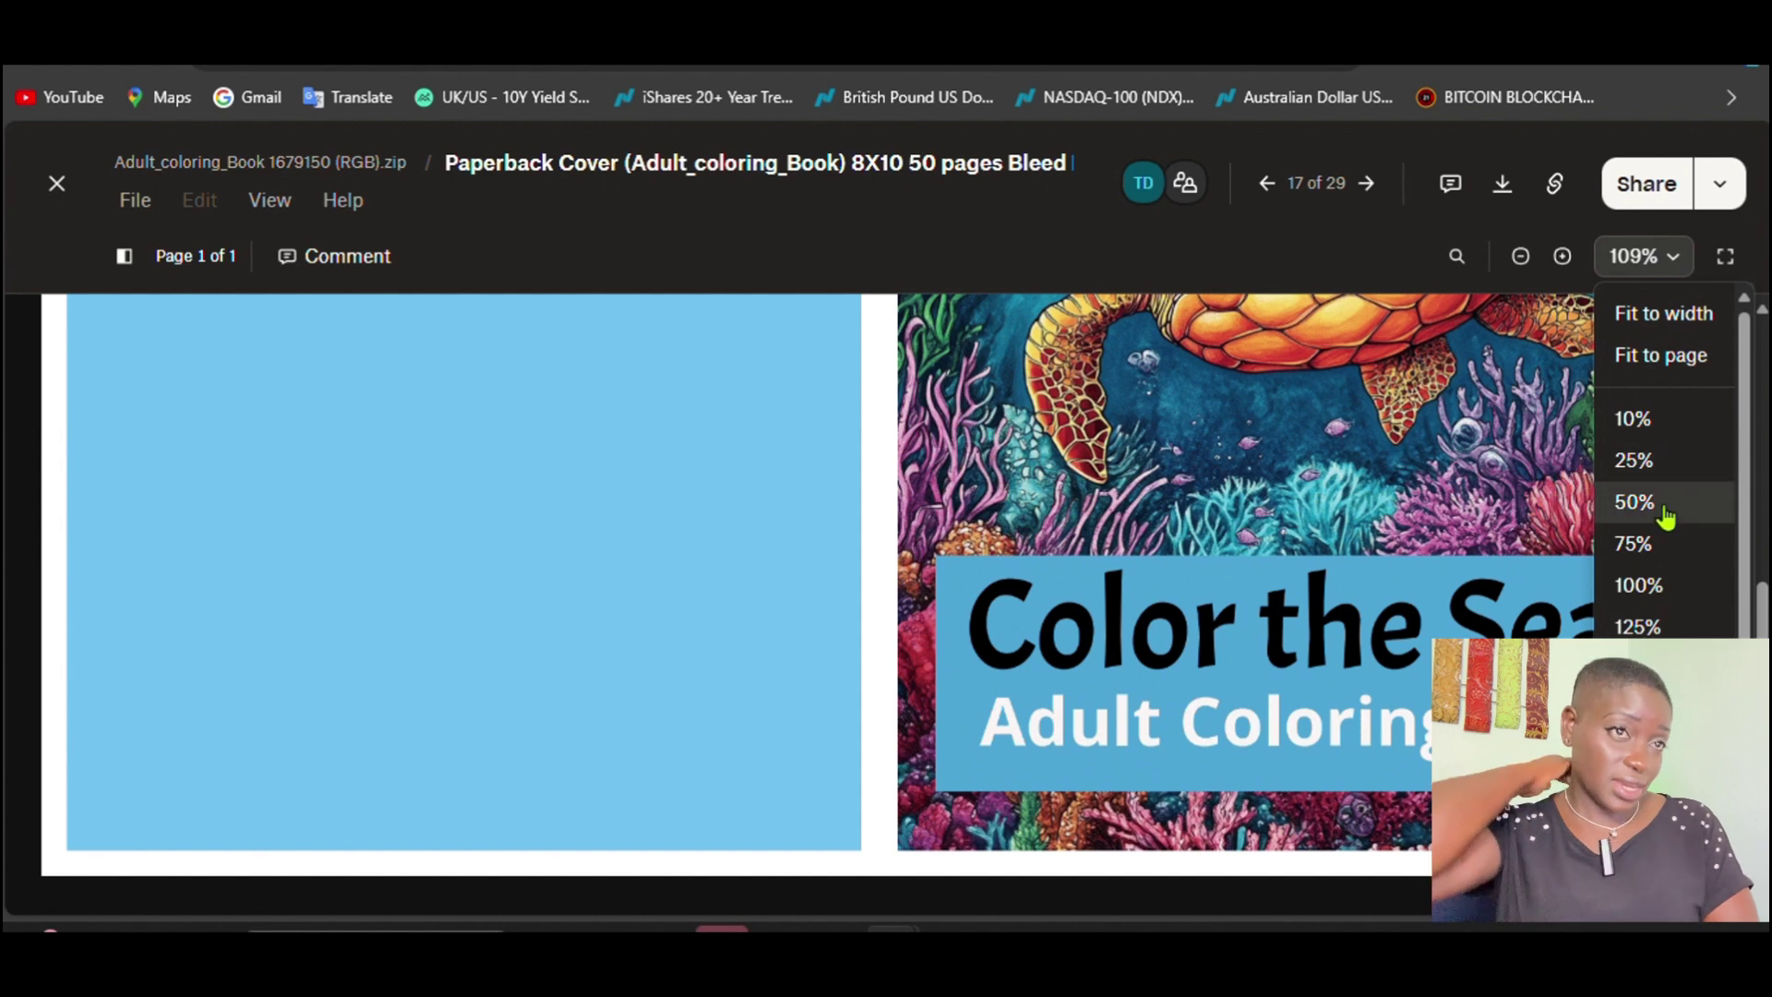
pyautogui.click(1638, 587)
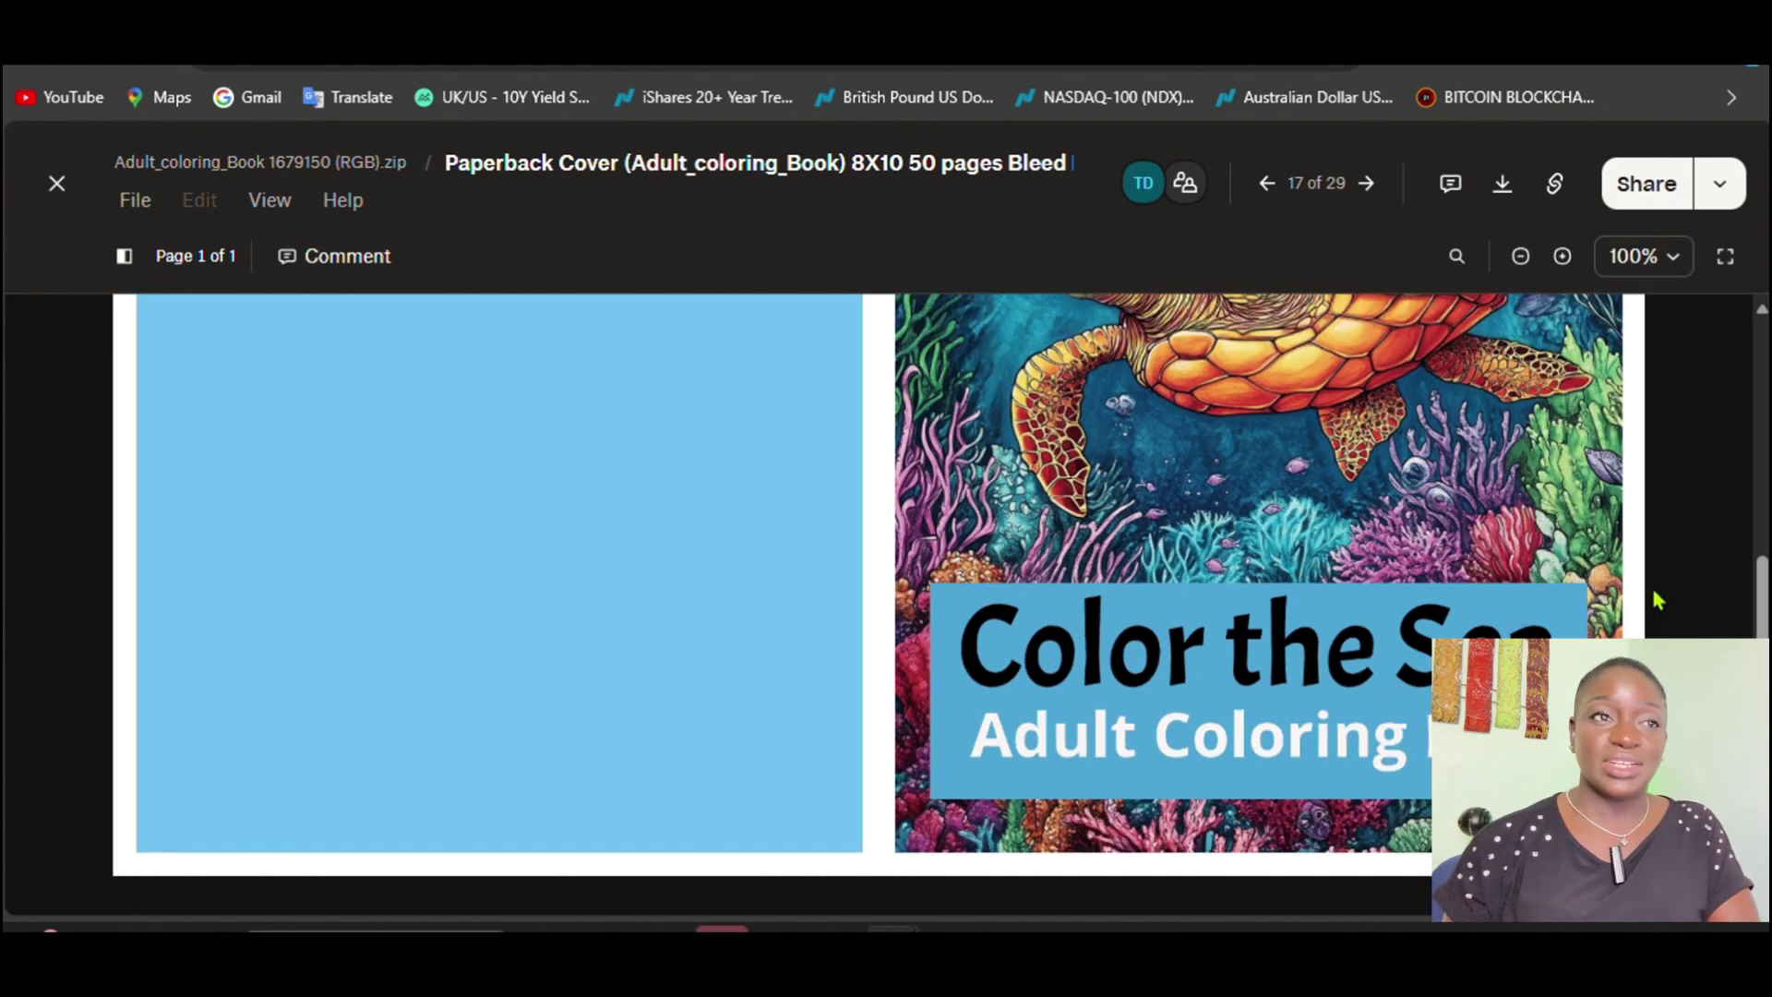
pyautogui.click(1644, 256)
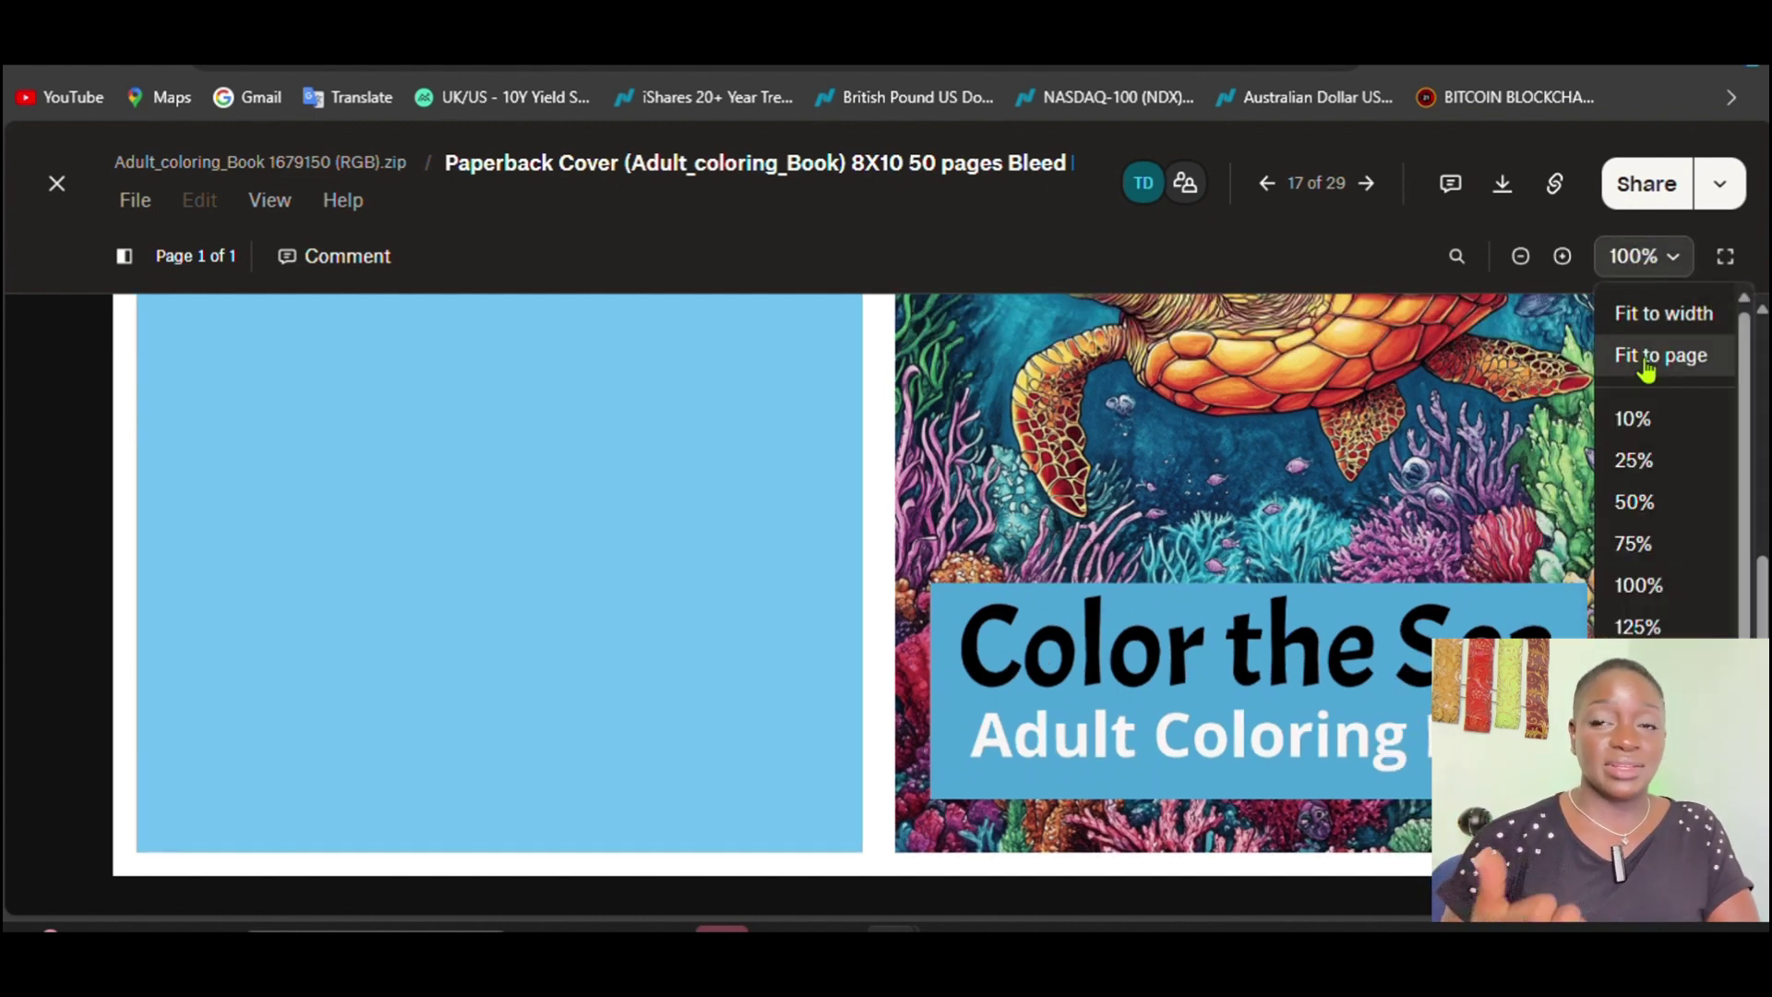
pyautogui.click(1639, 545)
pyautogui.scroll(1, 1647, 552)
pyautogui.scroll(-1, 1642, 554)
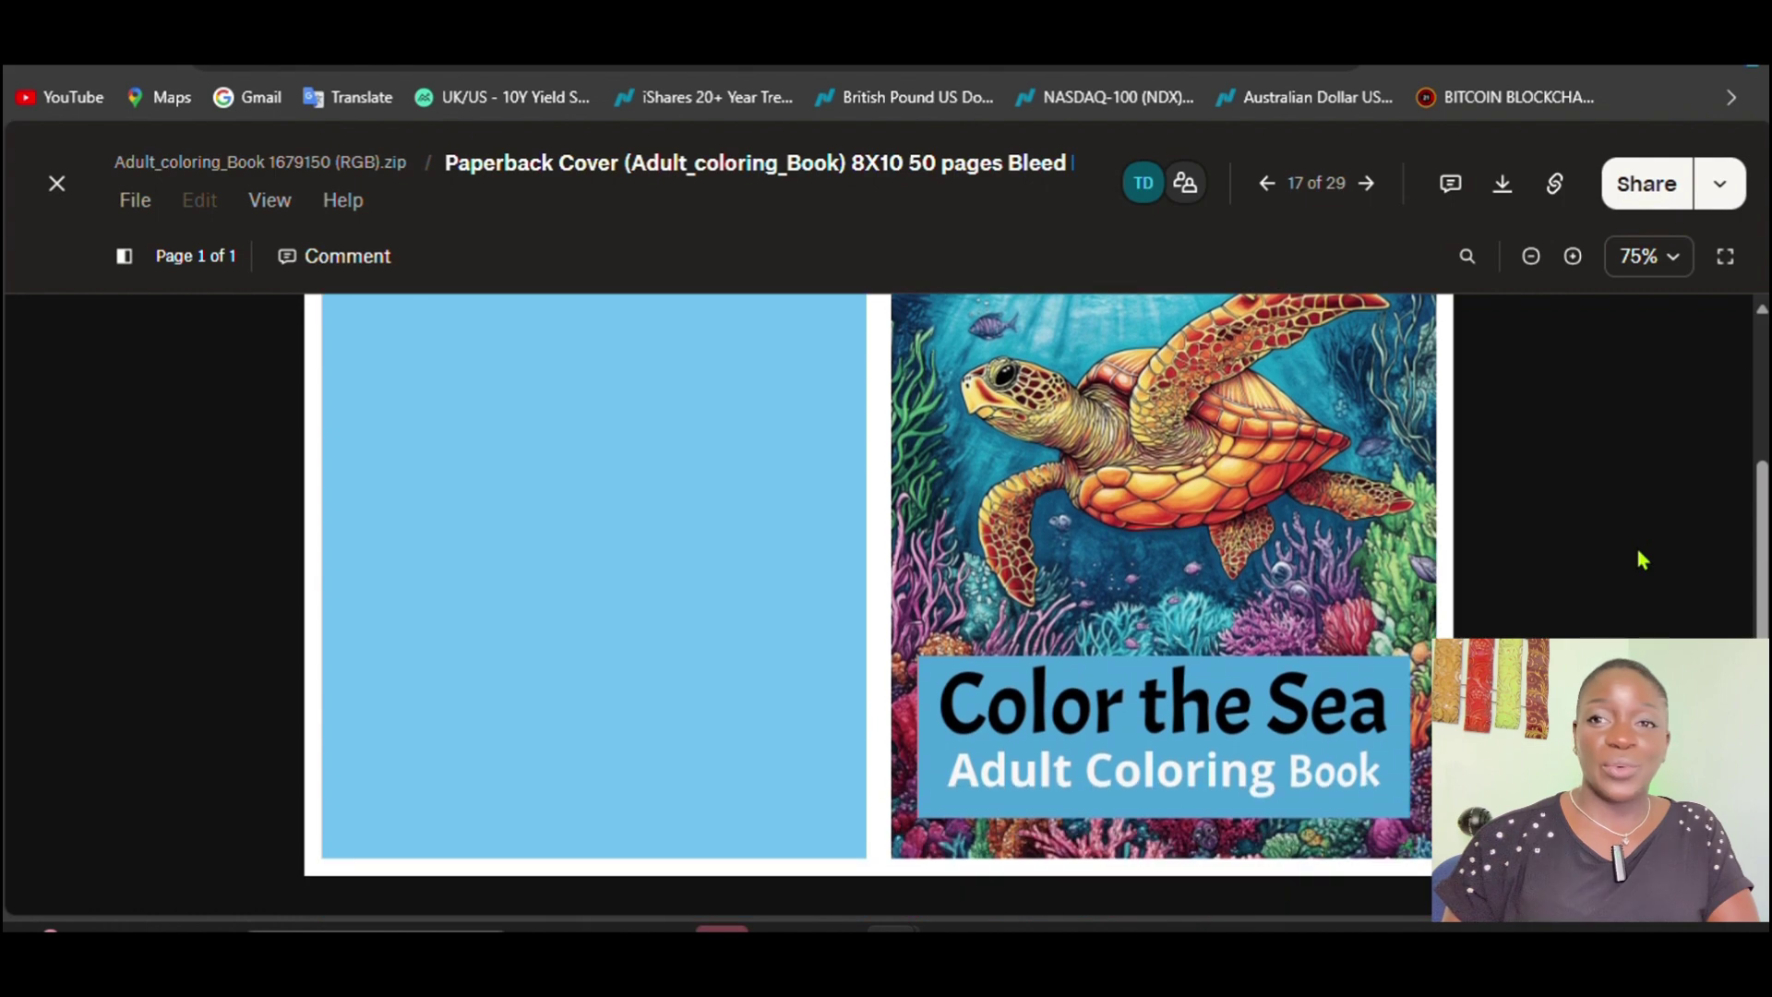
pyautogui.scroll(1, 1639, 546)
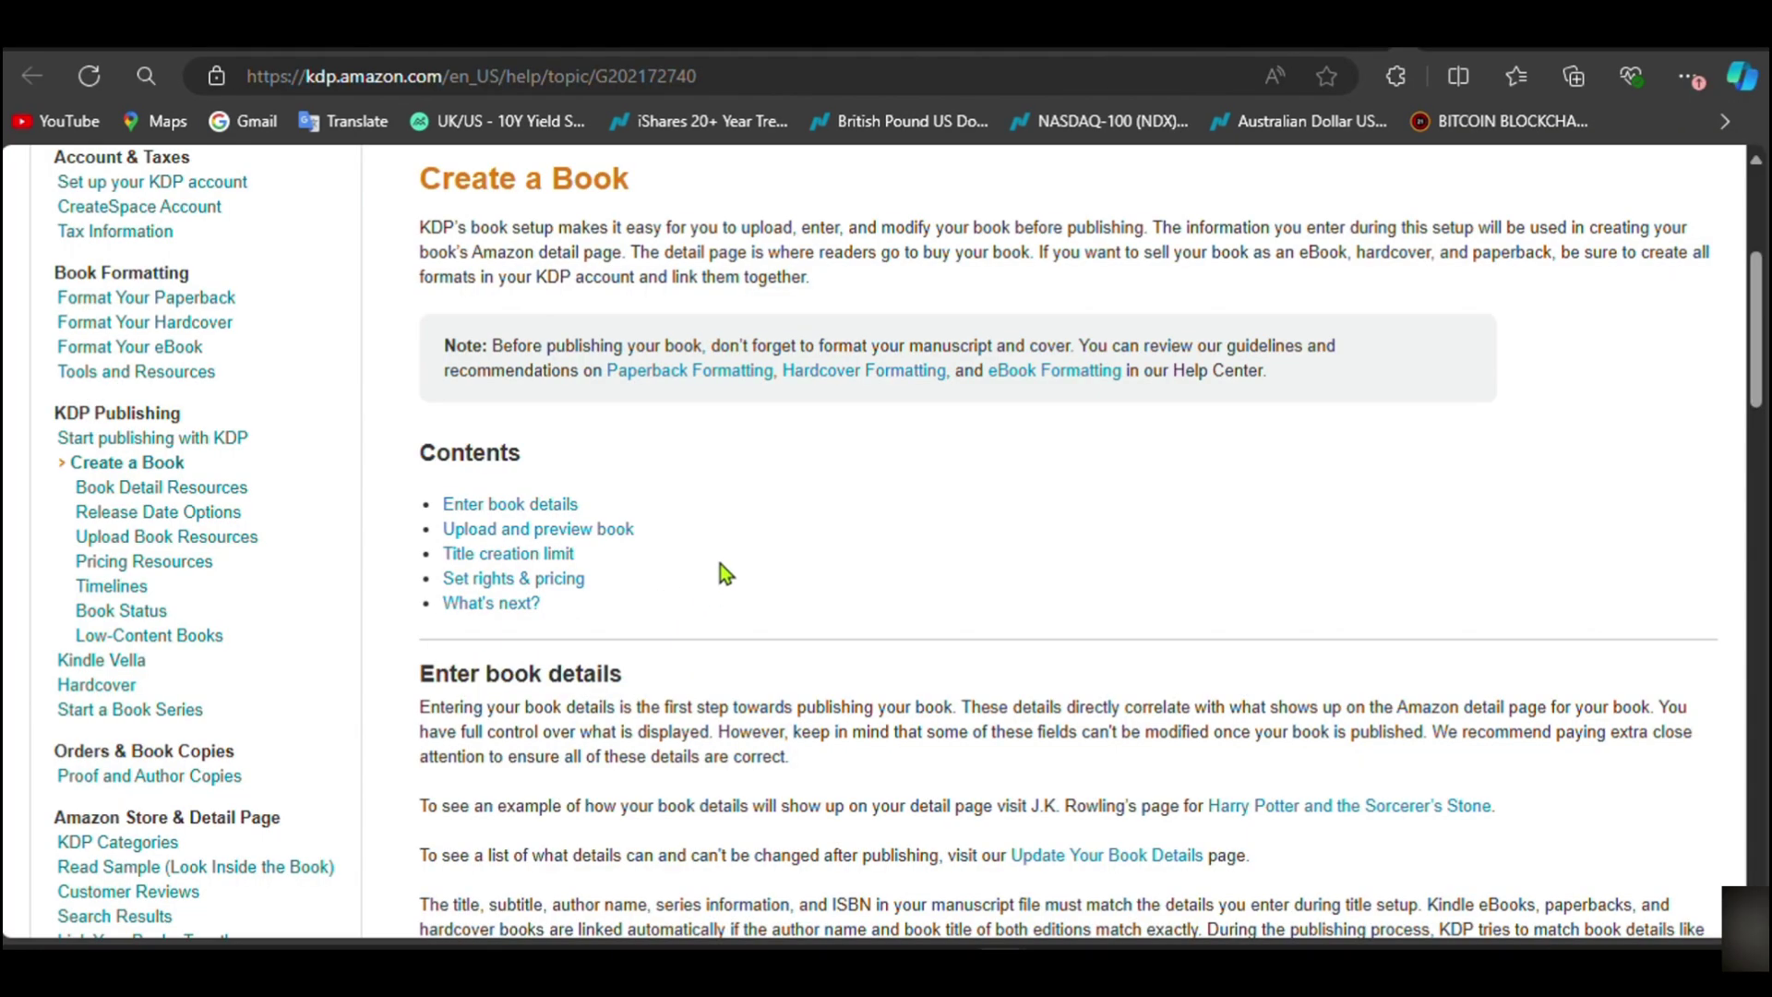
# Step: Look over KDP's Create a Book help page in the browser and go to the Bookshelf
pyautogui.scroll(1, 719, 563)
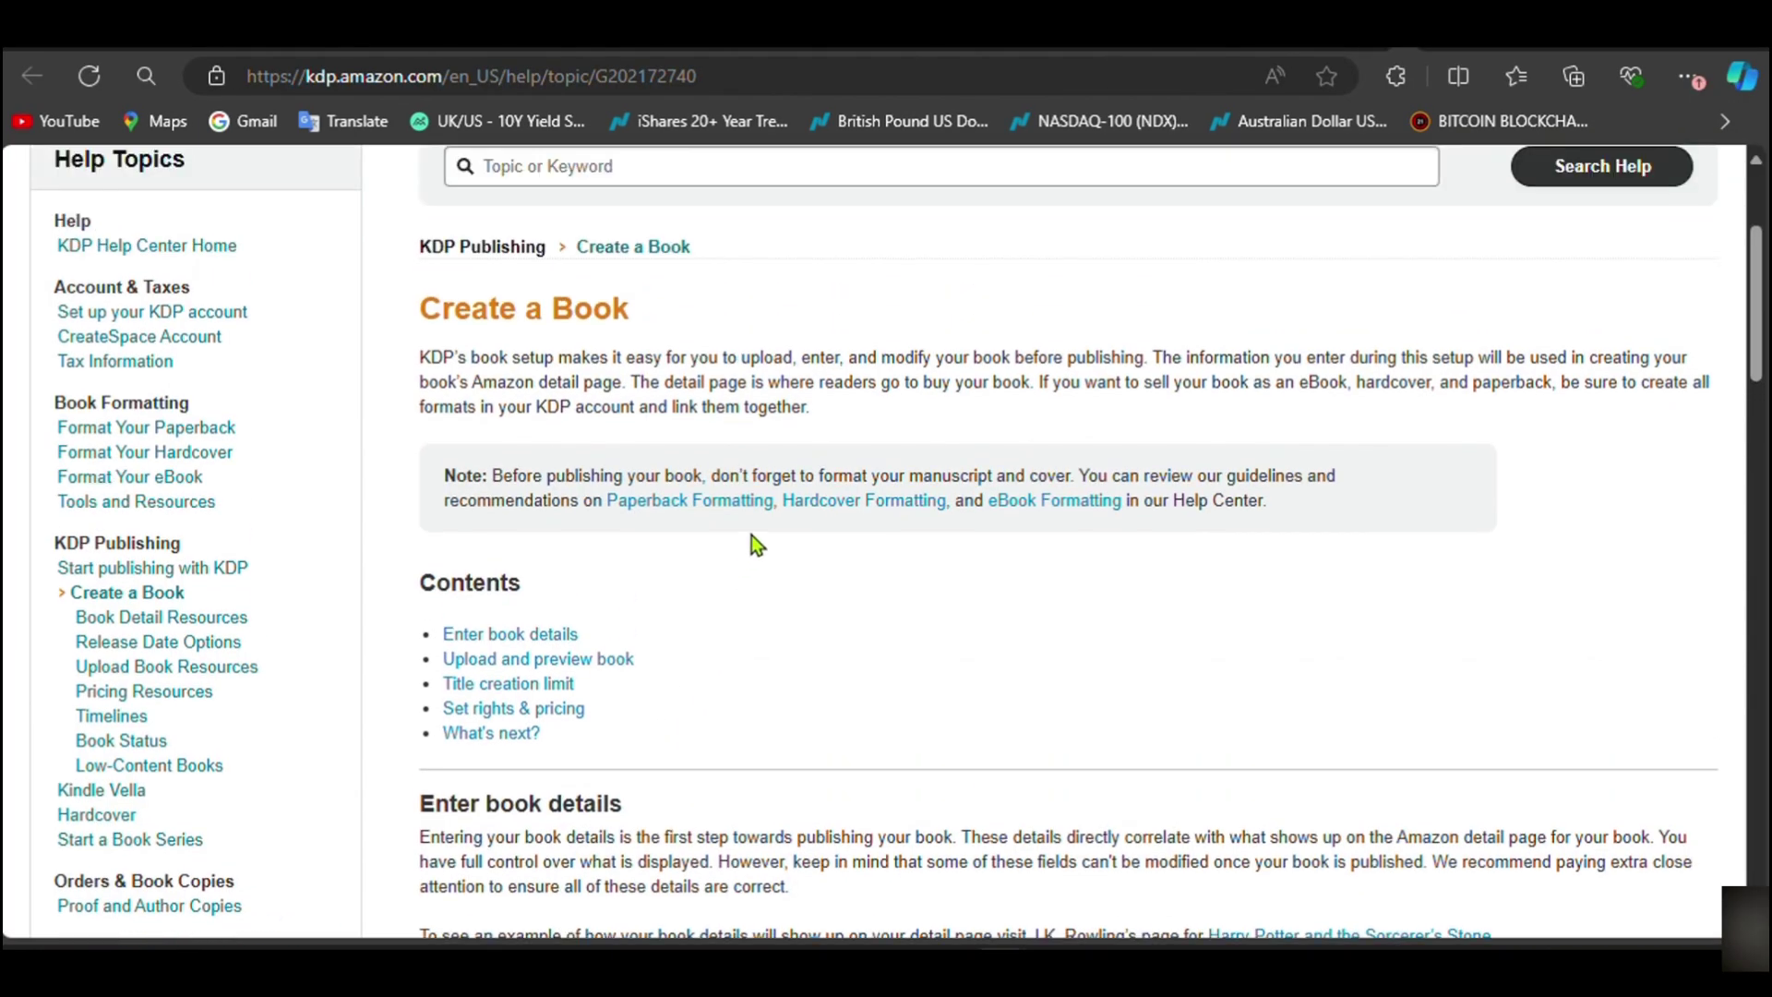
pyautogui.scroll(-4, 766, 434)
pyautogui.scroll(7, 784, 464)
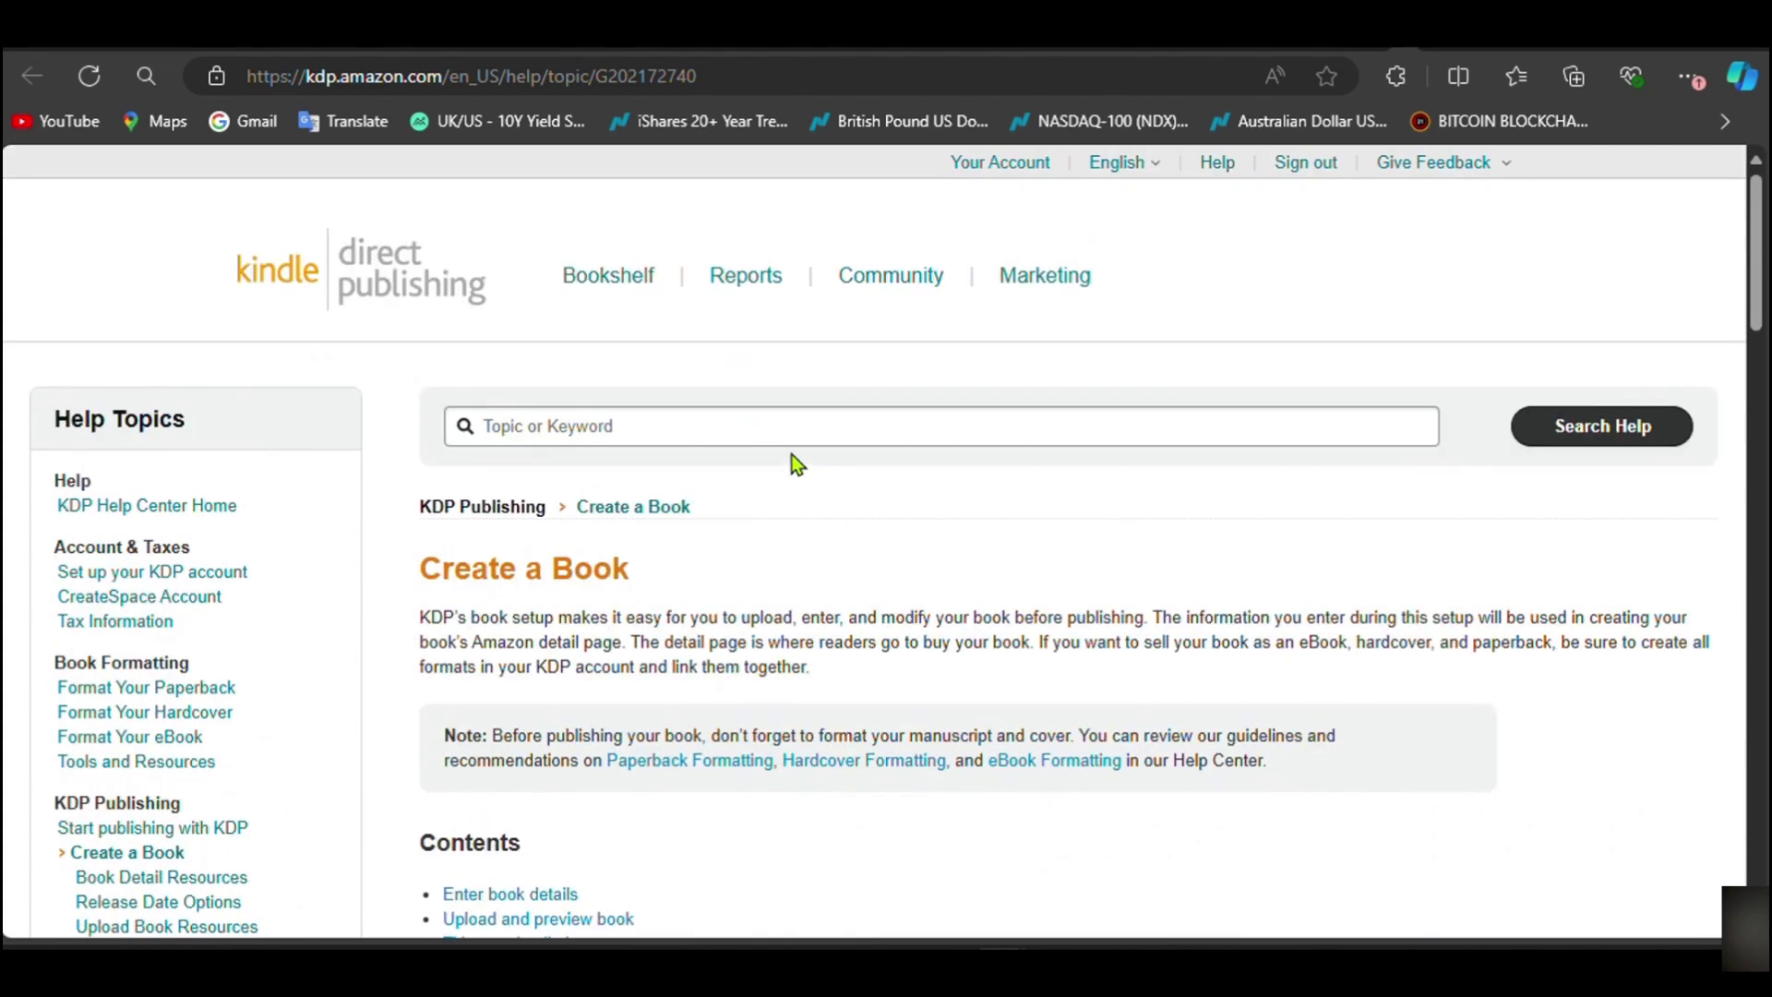
pyautogui.click(609, 279)
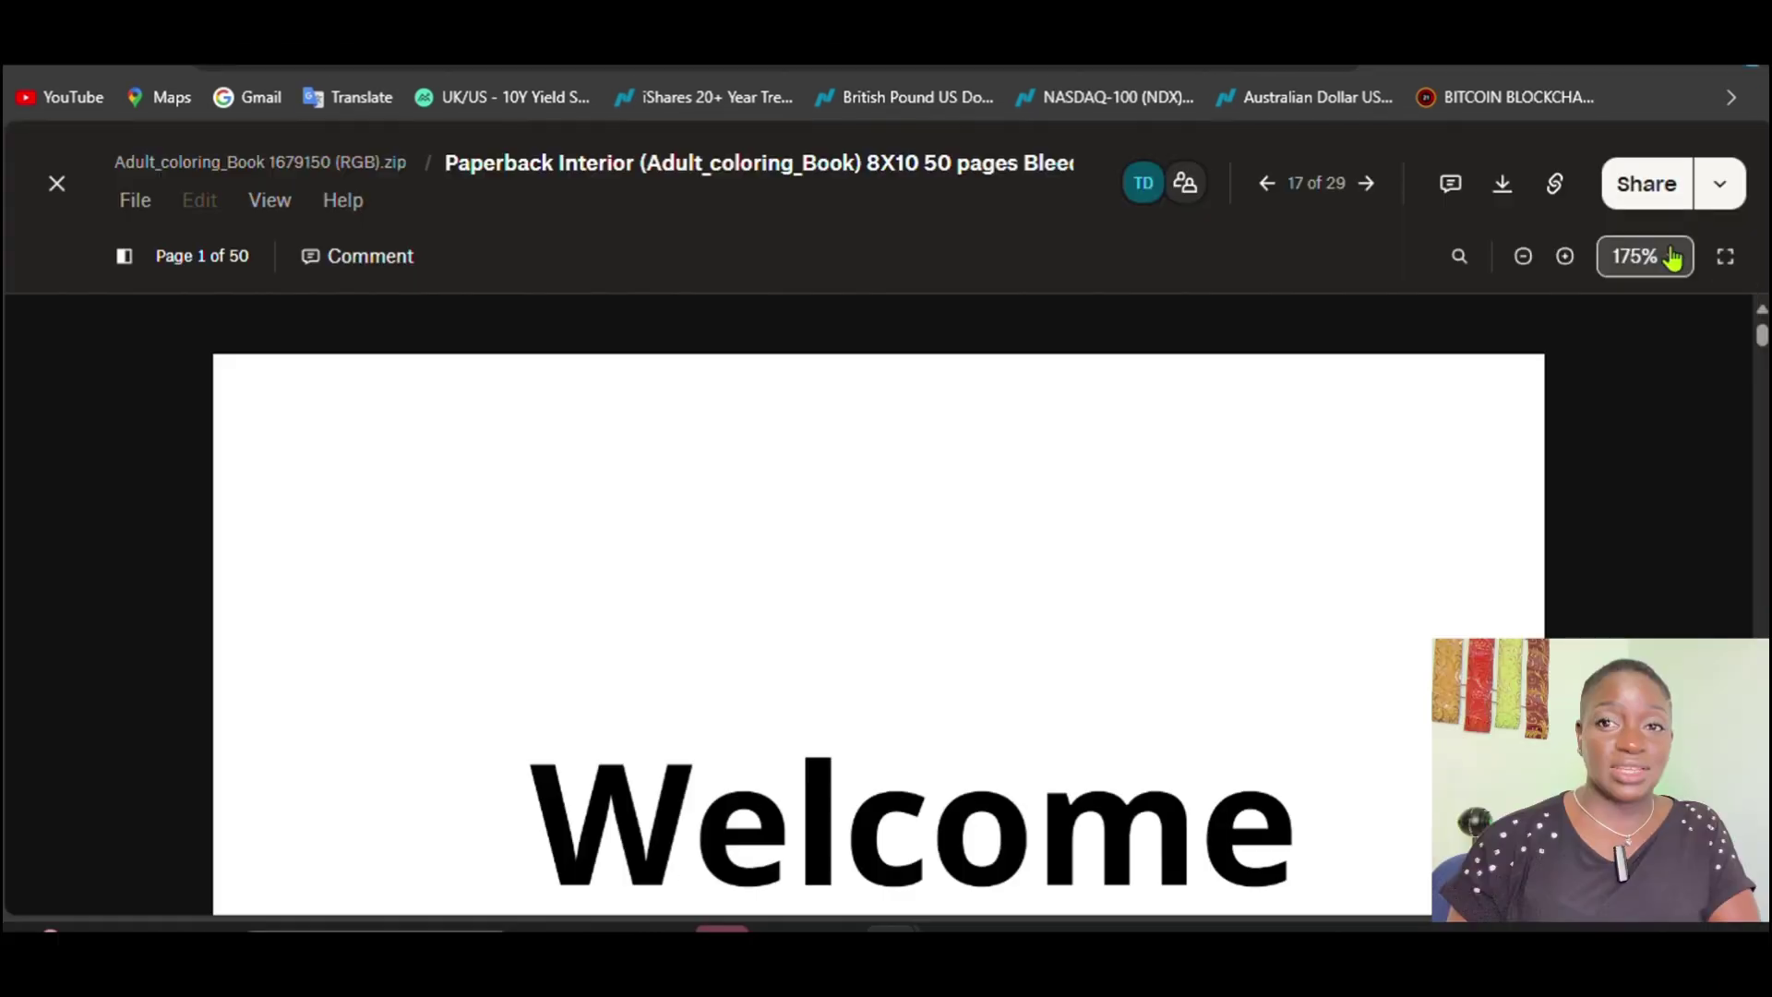
# Step: Set the Paperback Interior PDF to 75% zoom and review its welcome page and first coloring pages
pyautogui.click(1645, 256)
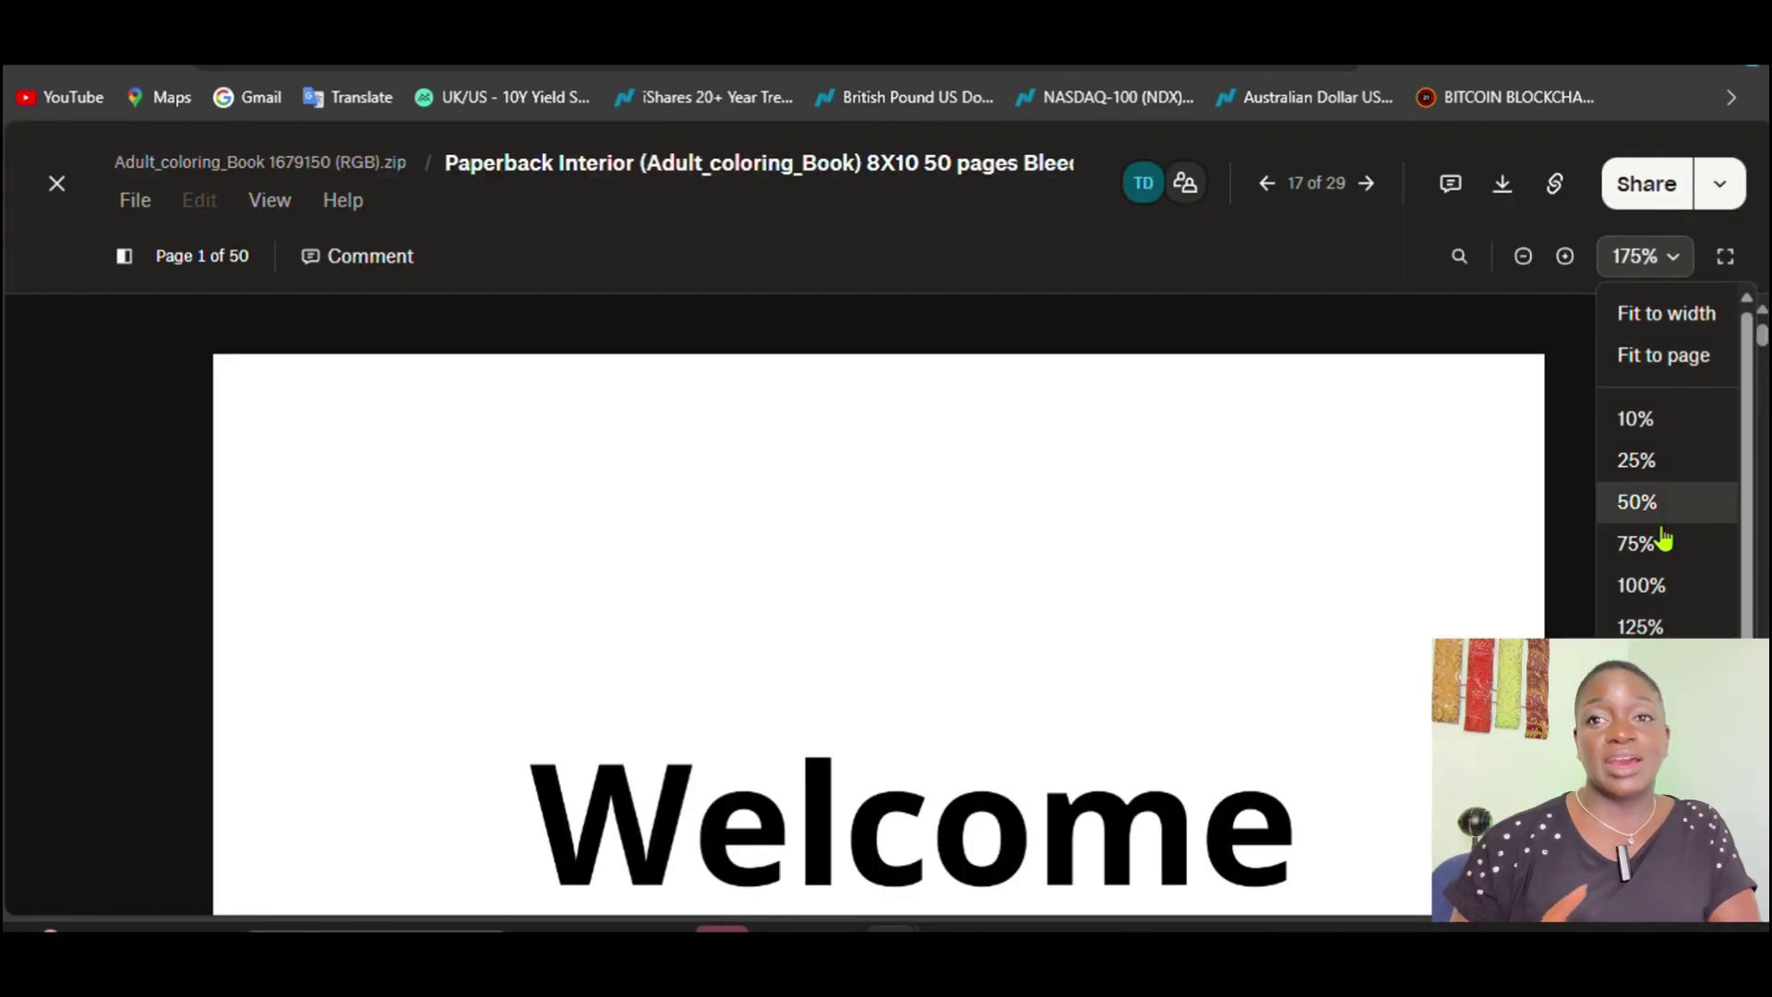
pyautogui.click(1652, 545)
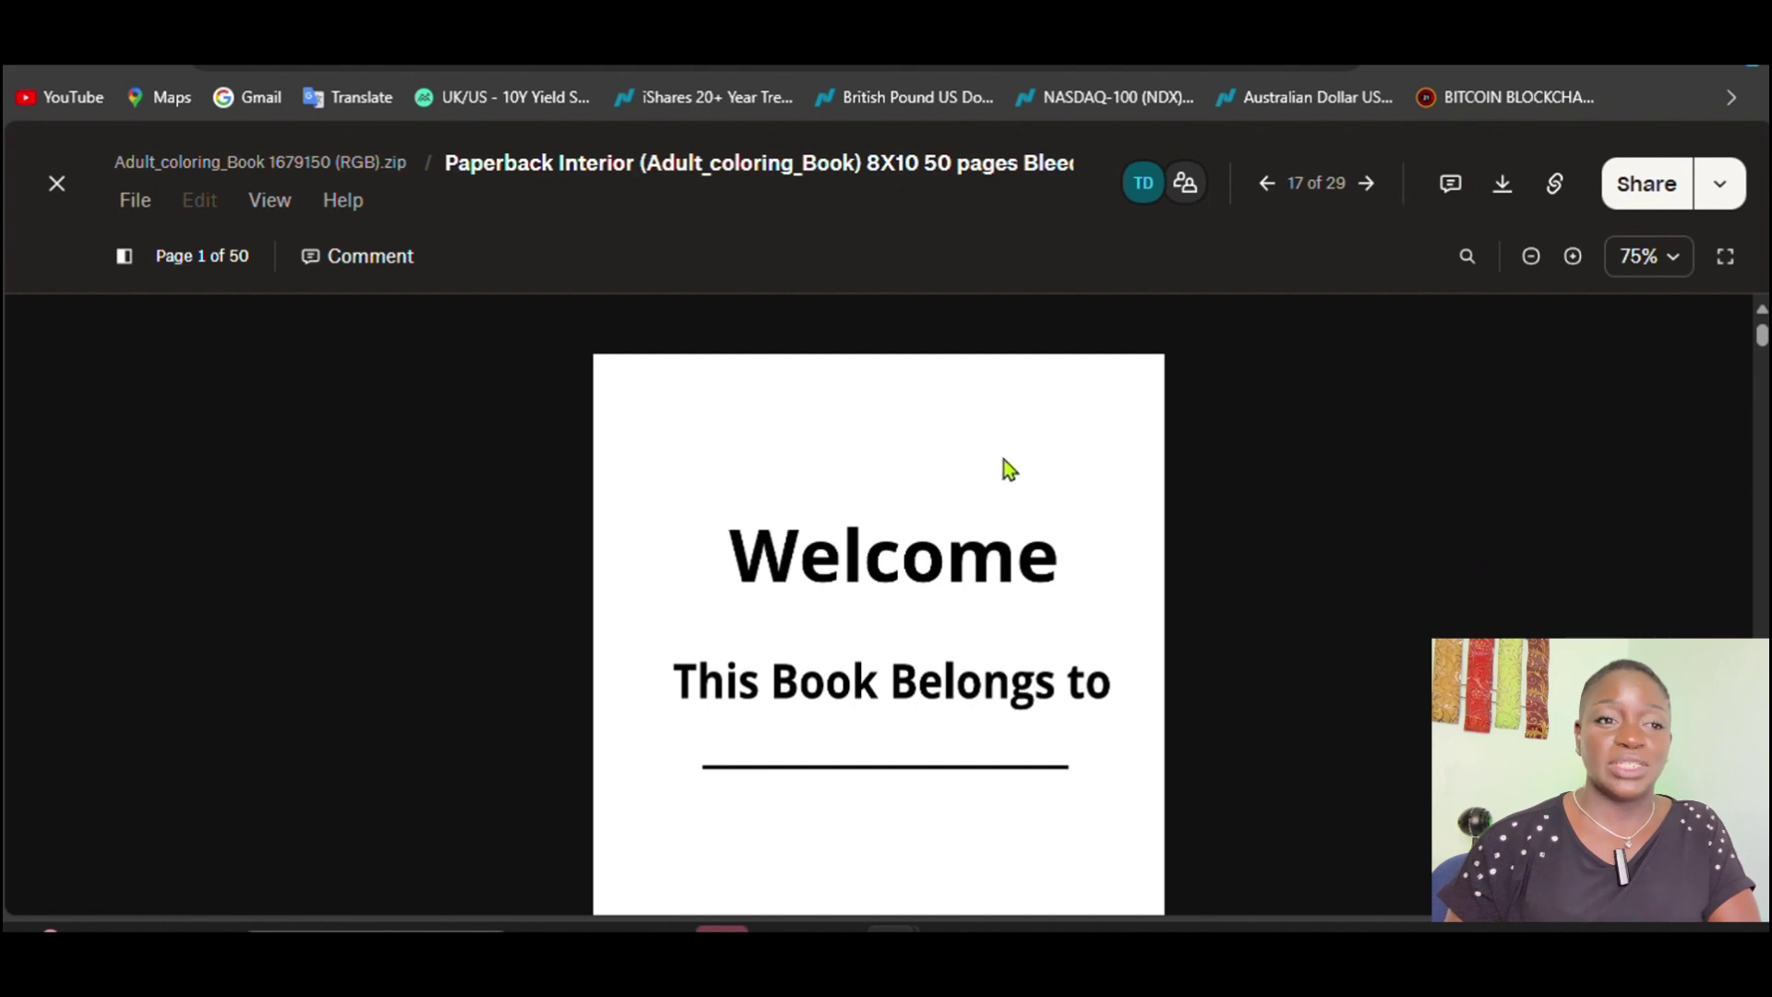
pyautogui.scroll(-10, 1006, 469)
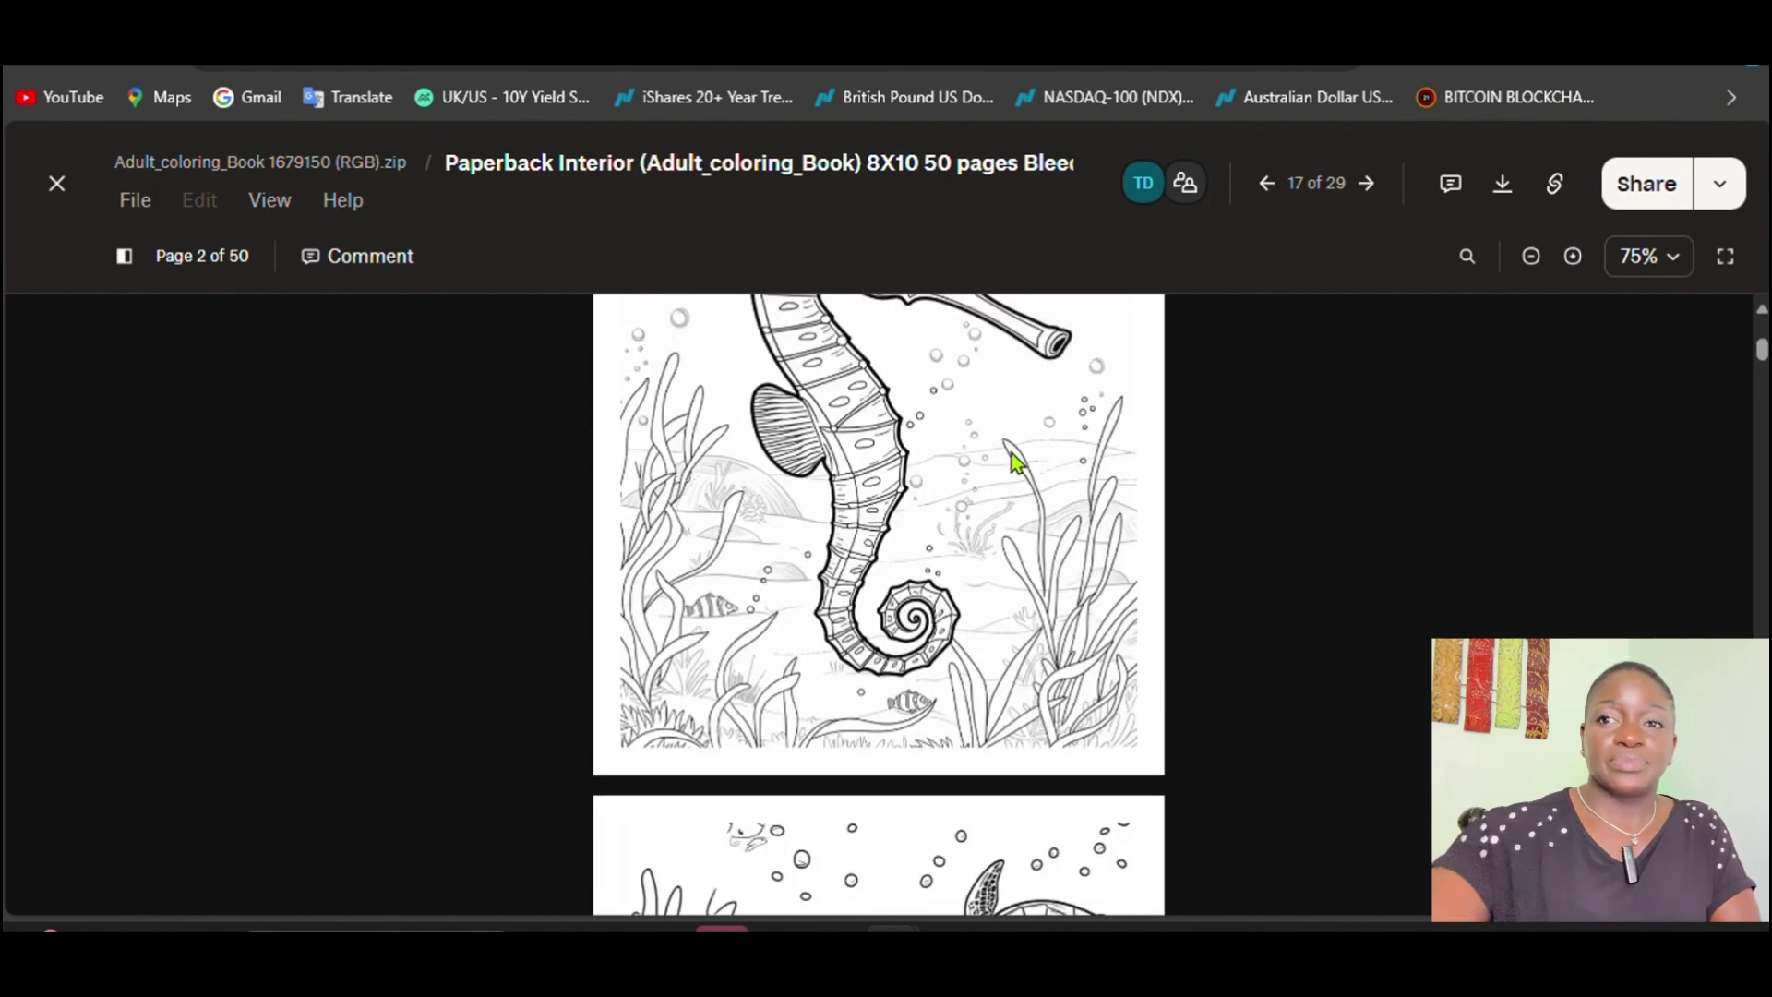
pyautogui.scroll(-10, 1012, 452)
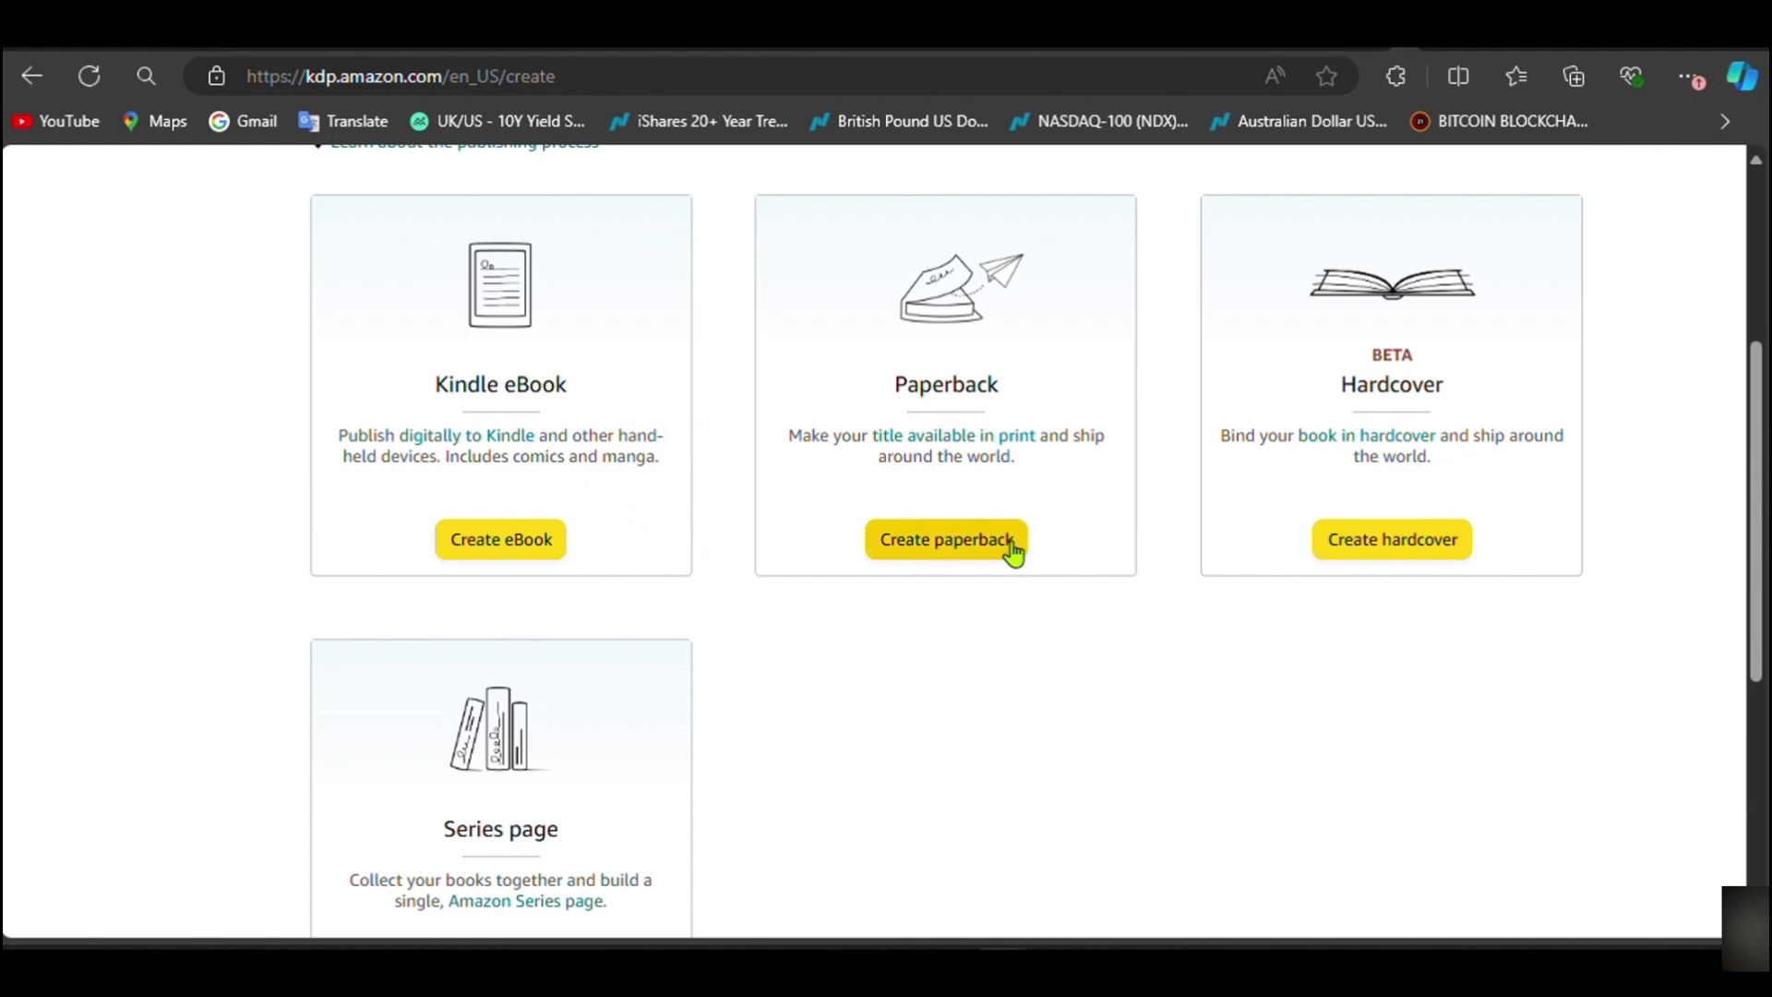
# Step: Look over the format choices on KDP's Create New page and start a new paperback title
pyautogui.scroll(-5, 1384, 581)
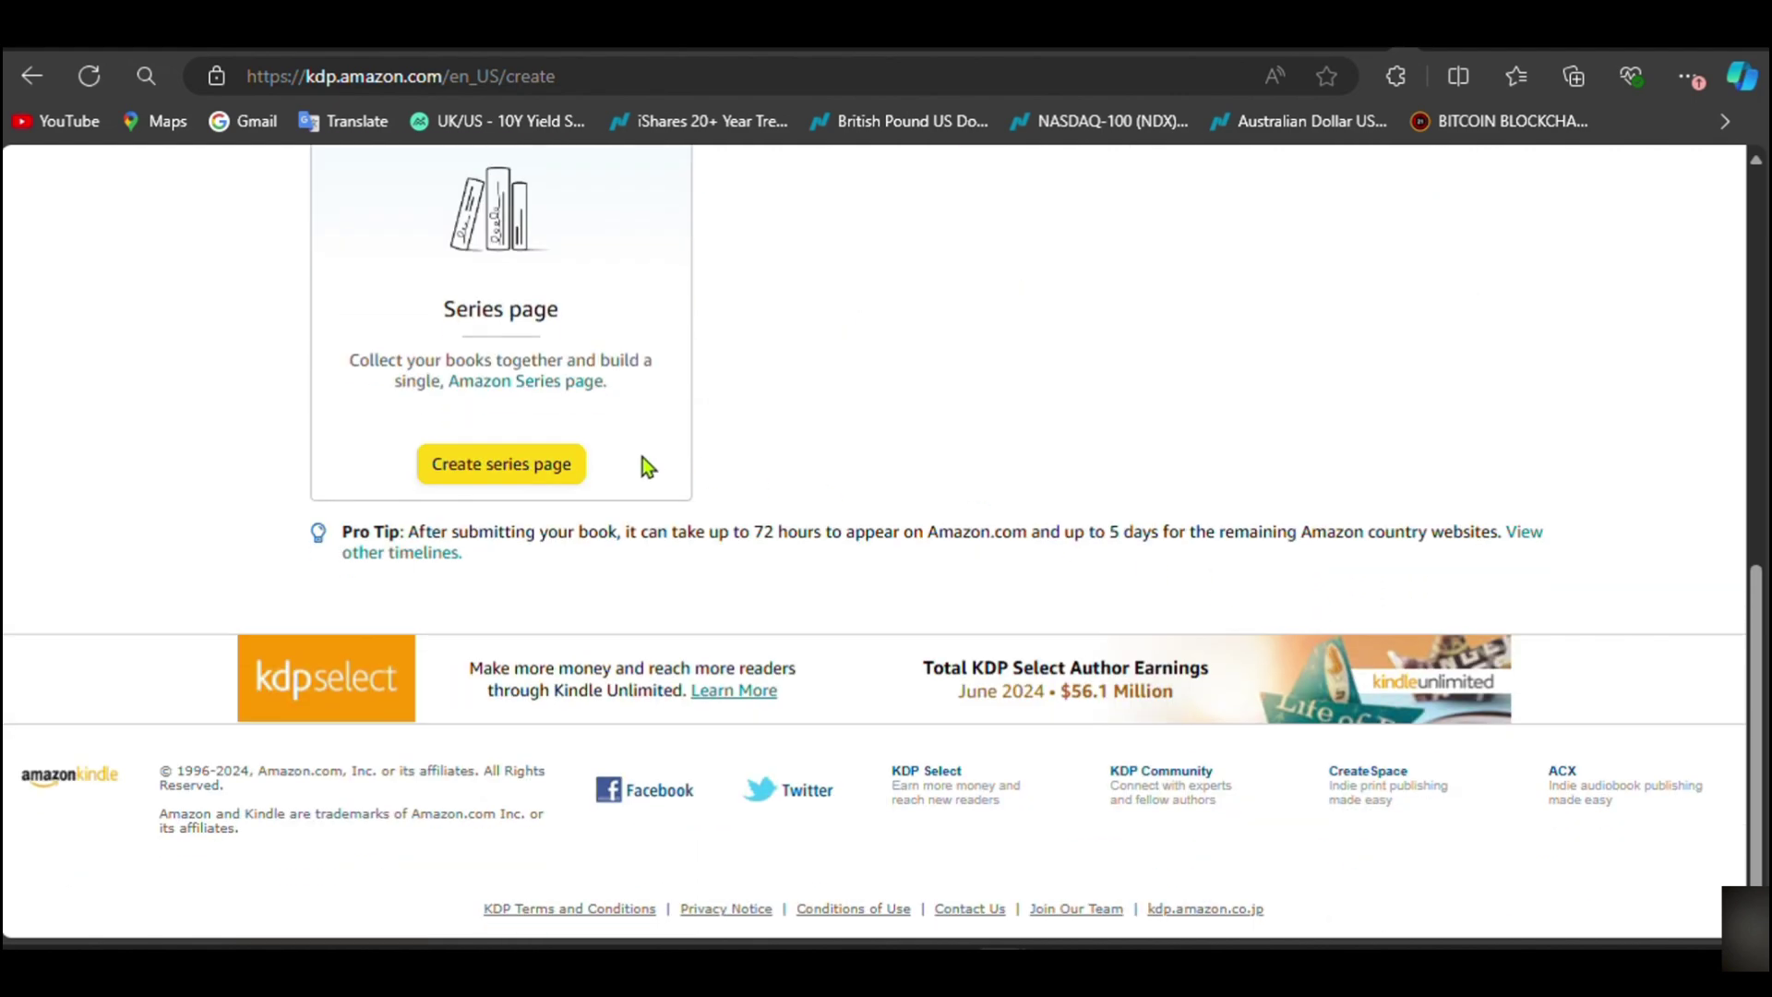
pyautogui.scroll(8, 830, 526)
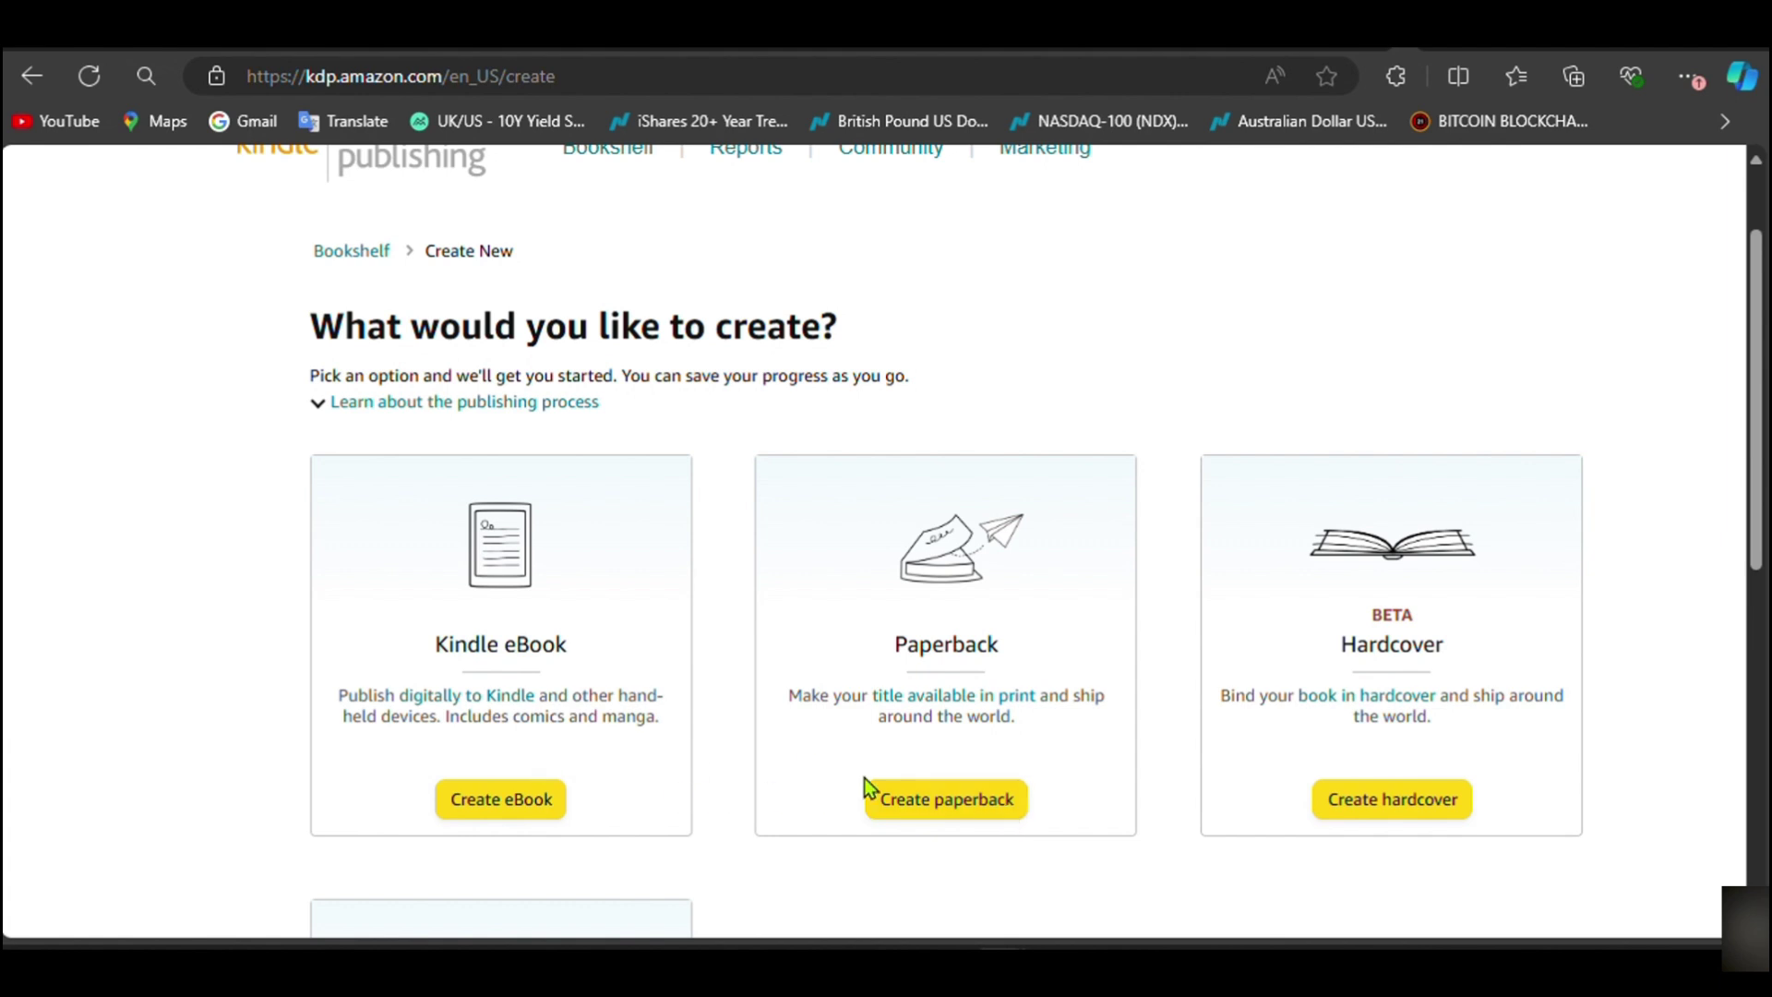
pyautogui.click(914, 801)
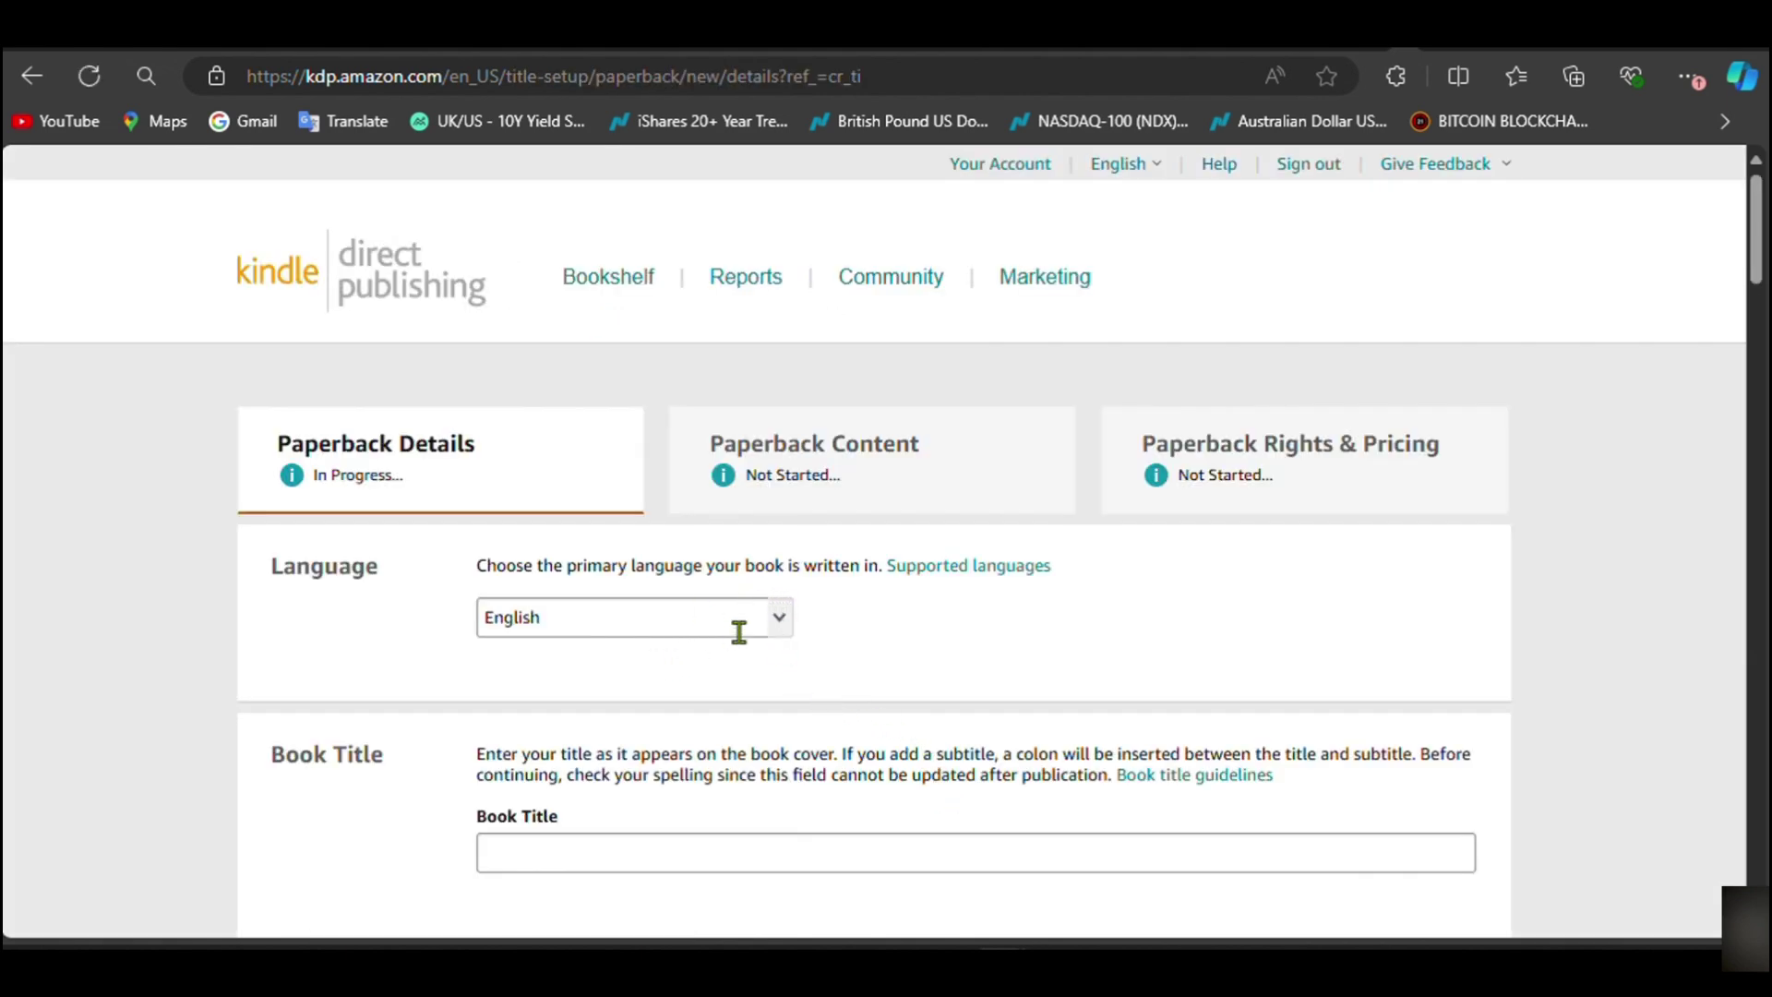
# Step: Examine the primary language options for the paperback in the Language section
pyautogui.click(779, 635)
pyautogui.click(779, 637)
pyautogui.click(779, 639)
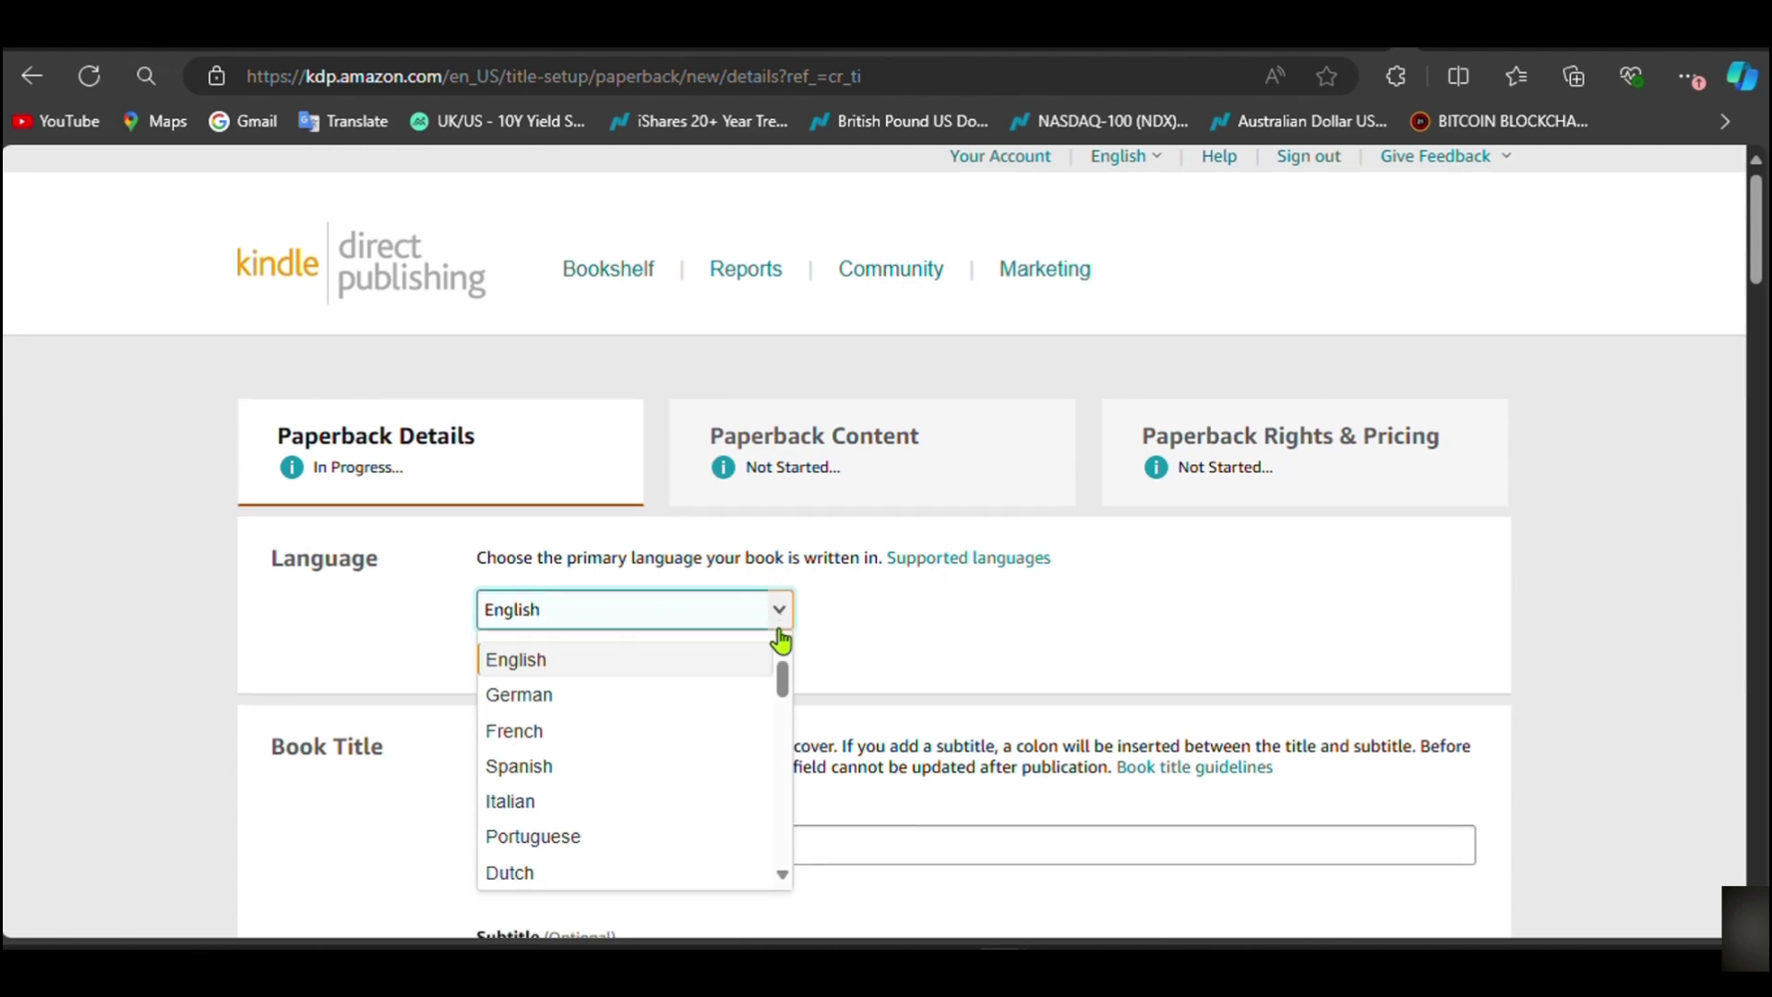
pyautogui.scroll(-3, 803, 632)
# Step: Enter "Color The Sea" as the book title and "Adult Coloring Book" as the subtitle
pyautogui.click(975, 544)
pyautogui.click(595, 591)
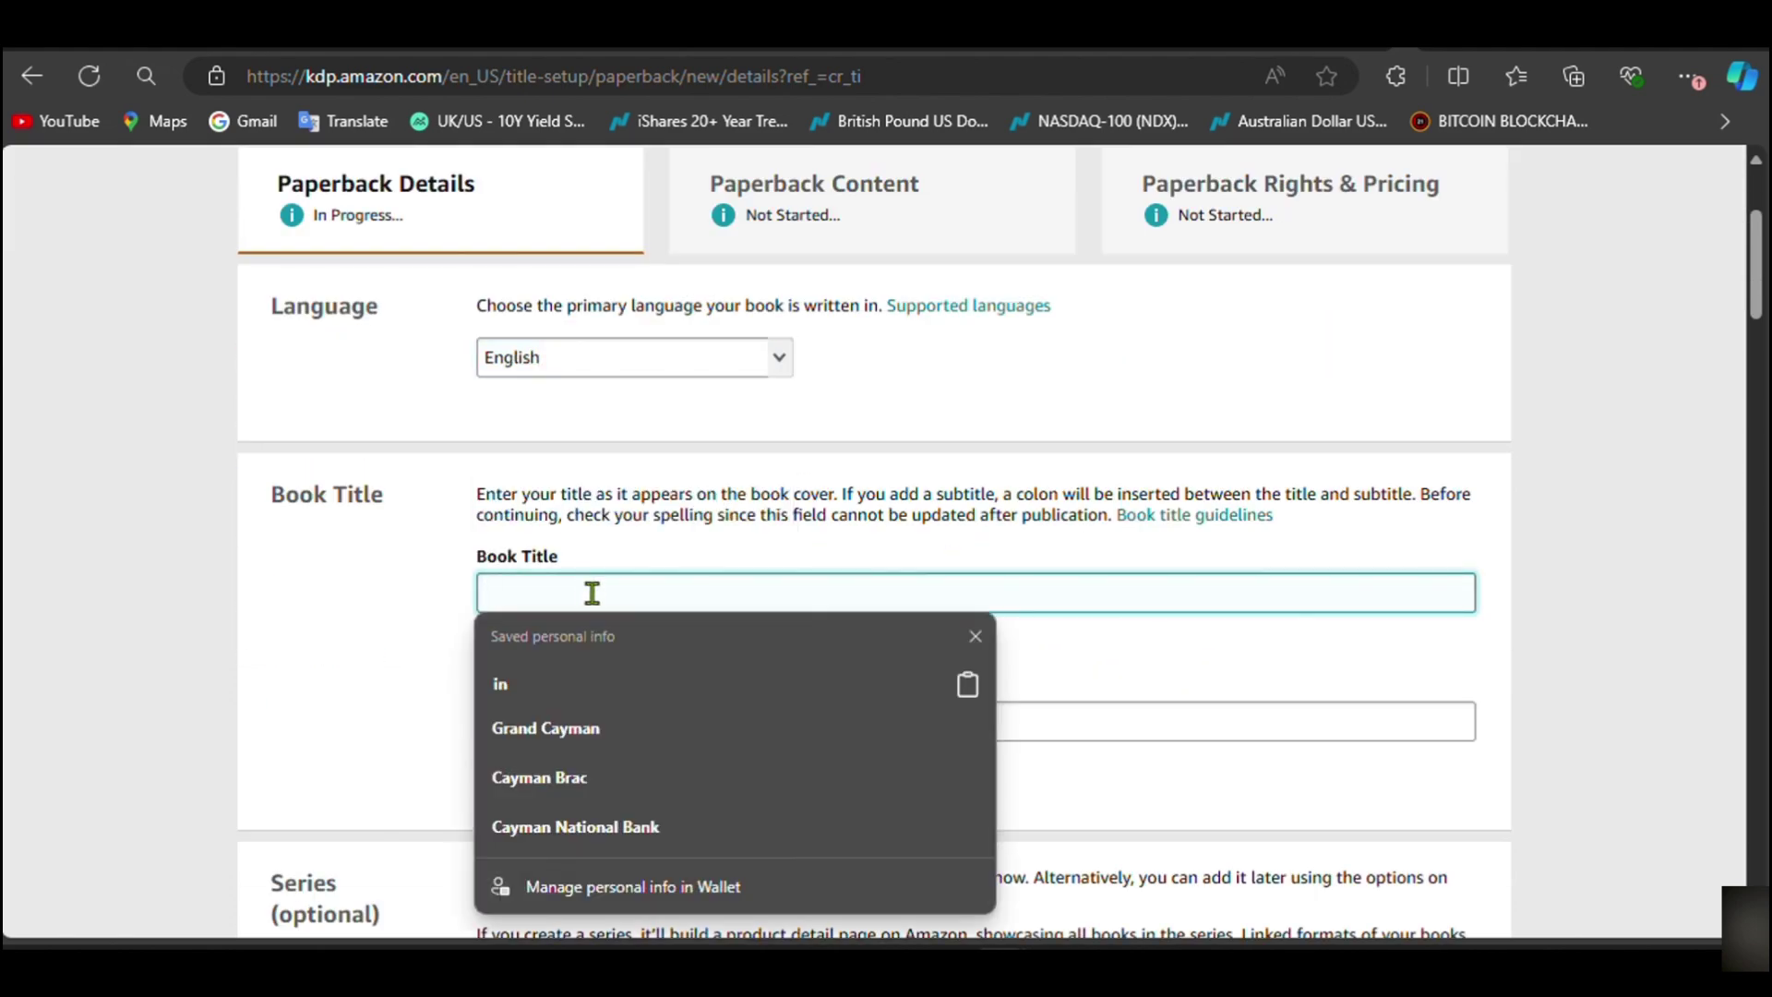
pyautogui.write('Cp')
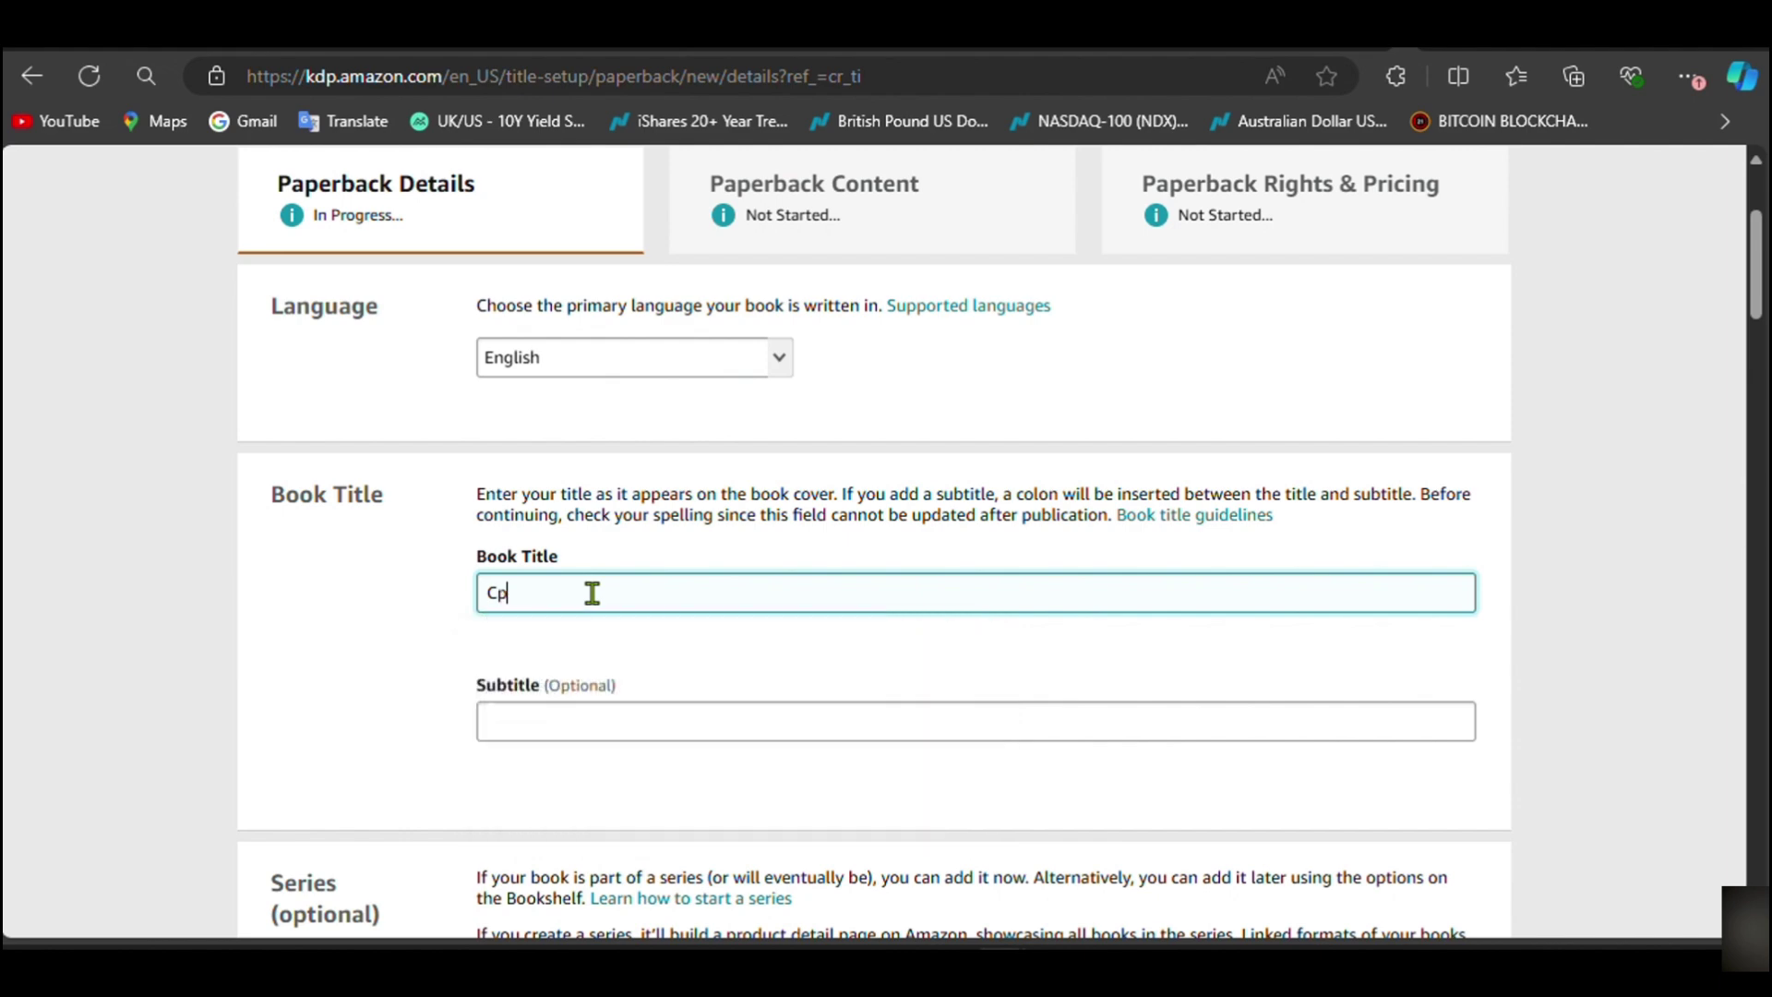
pyautogui.write('olor The Sea')
pyautogui.click(574, 723)
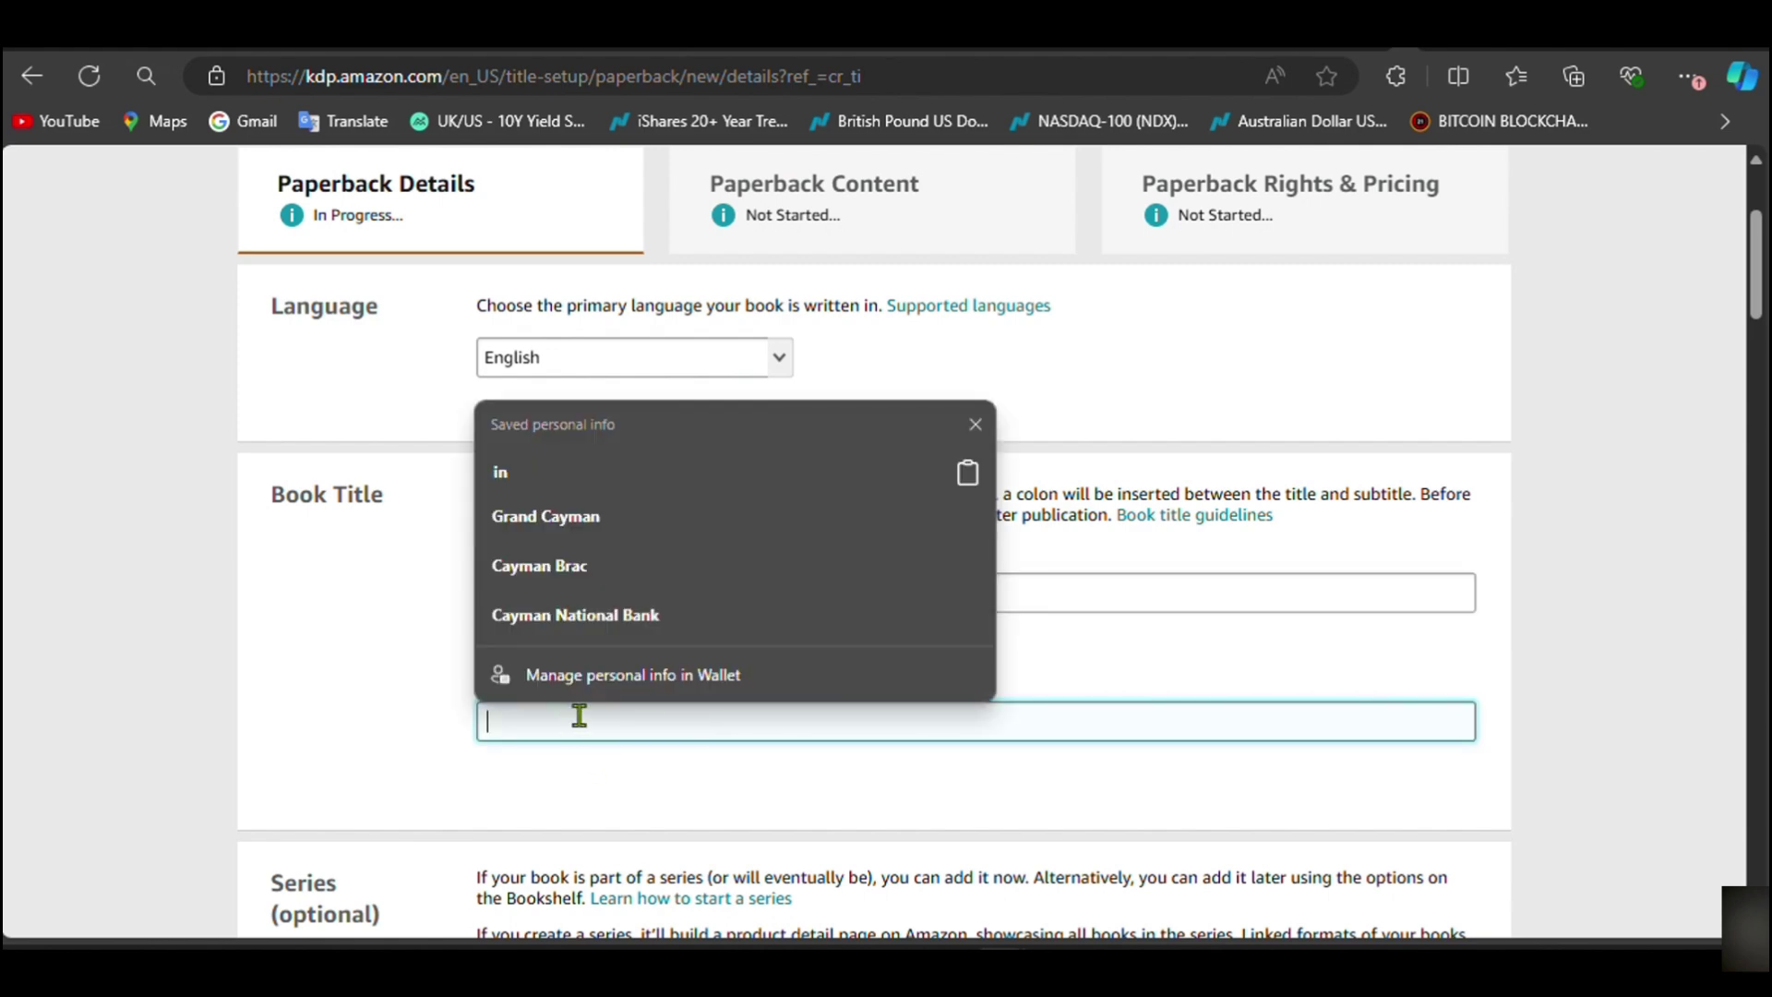
pyautogui.write('Adul')
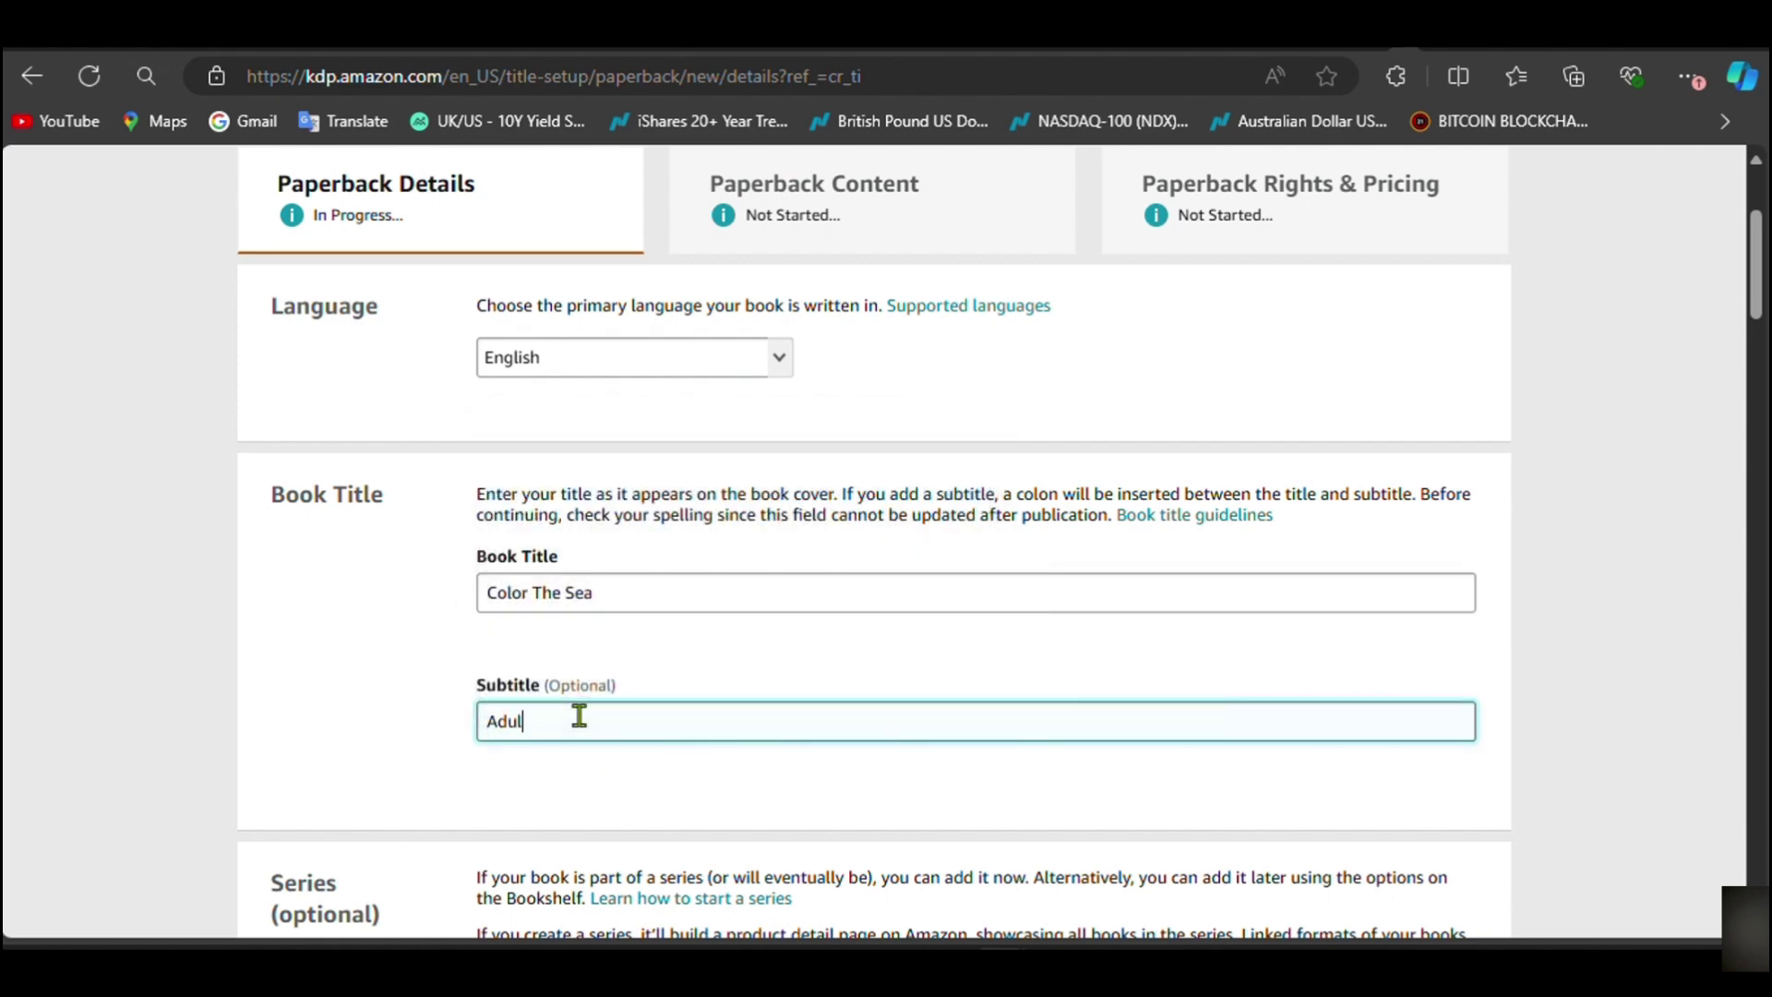
pyautogui.write('d')
pyautogui.write(' Coloring Book')
# Step: Leave the series and edition number blank and fill in the primary author's first, middle and last names
pyautogui.scroll(-3, 685, 655)
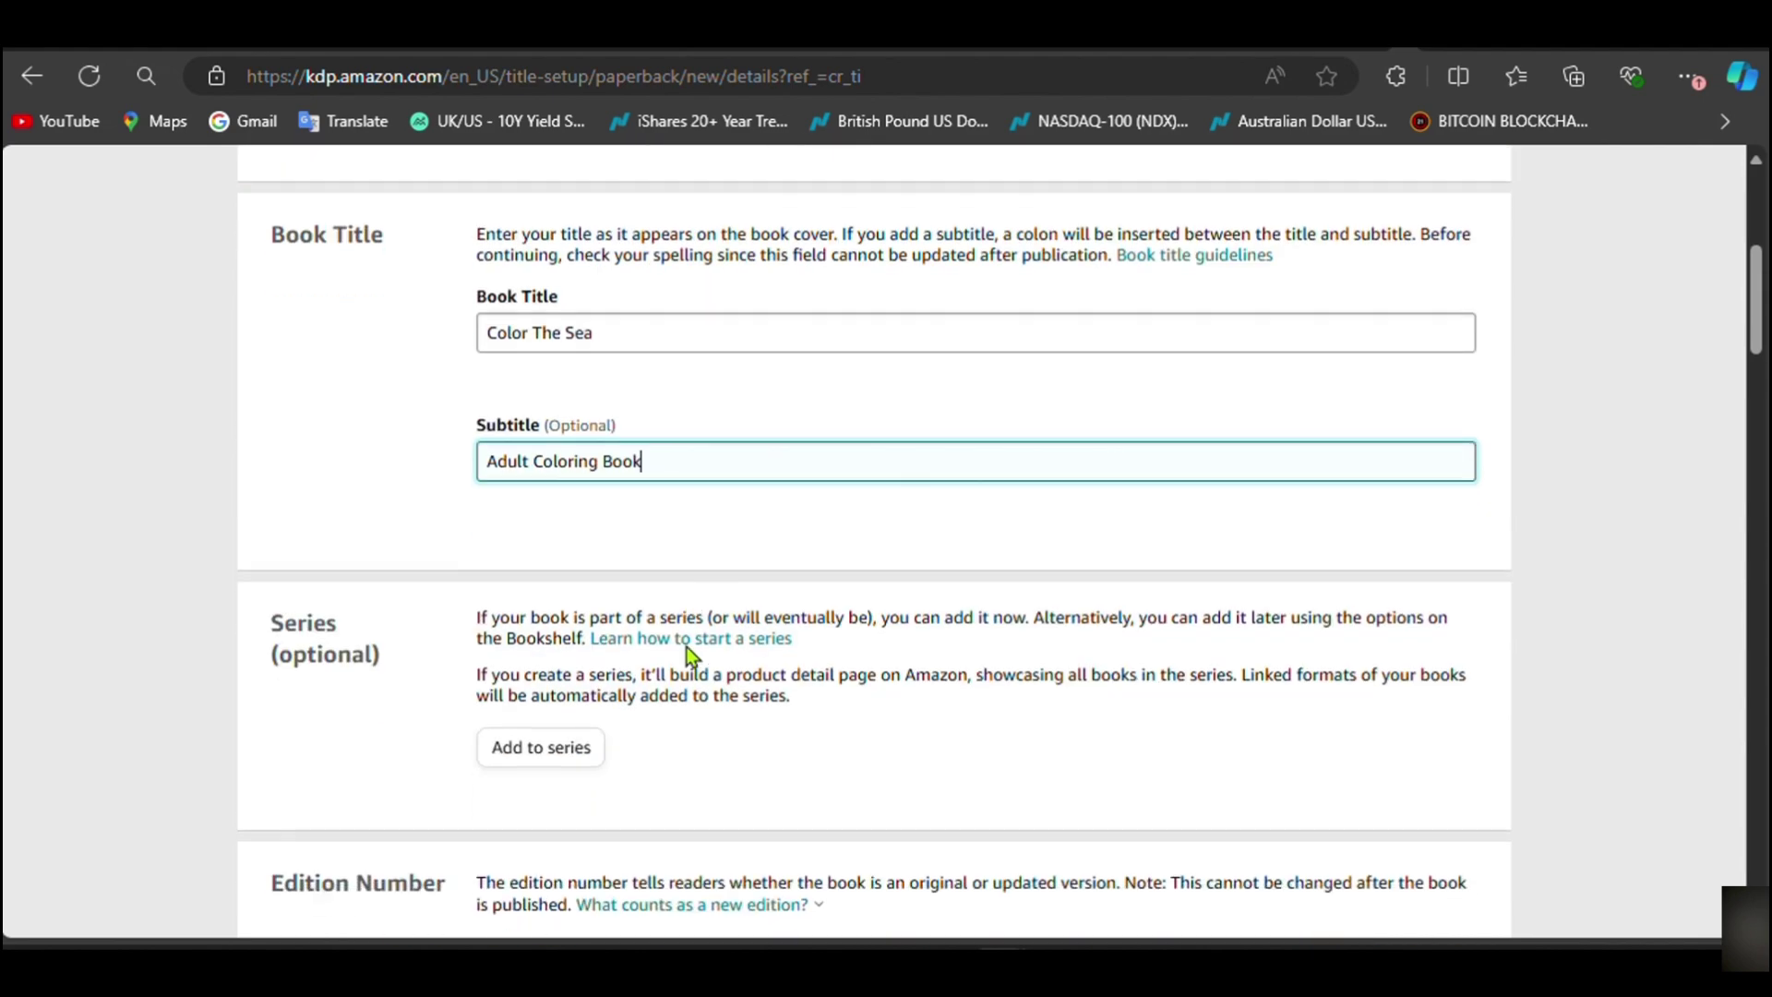
pyautogui.scroll(-2, 732, 740)
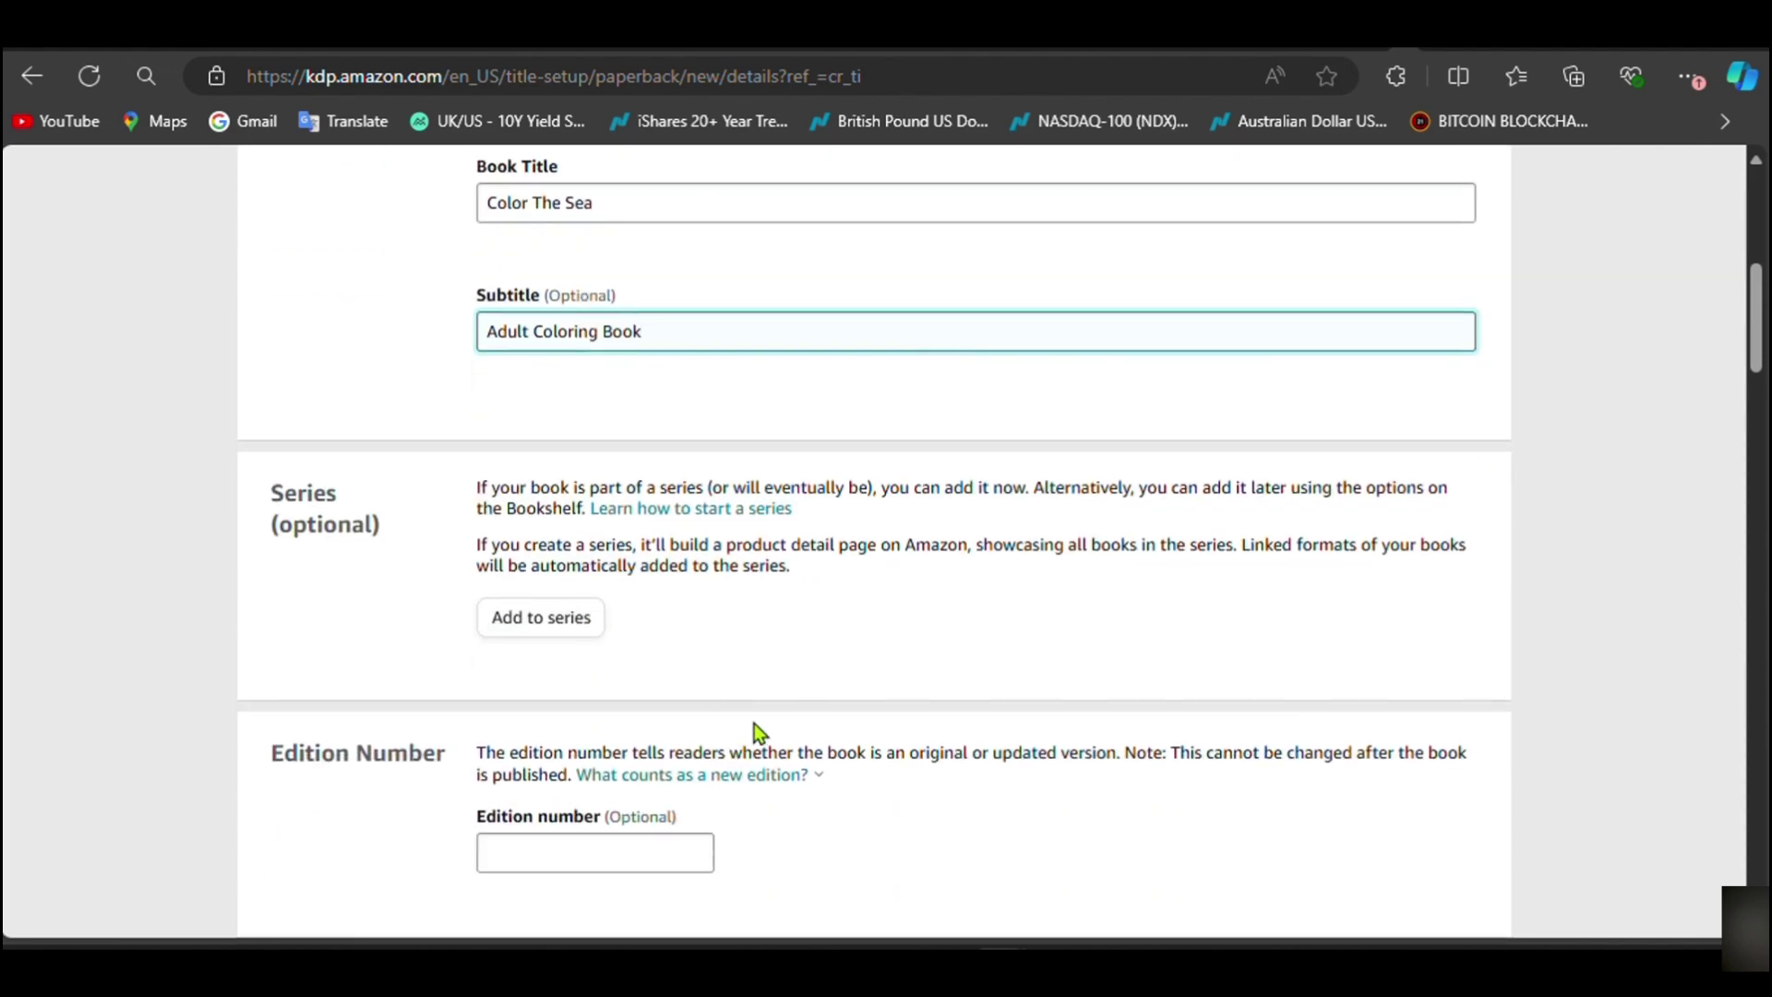
pyautogui.scroll(-5, 758, 711)
pyautogui.scroll(3, 763, 709)
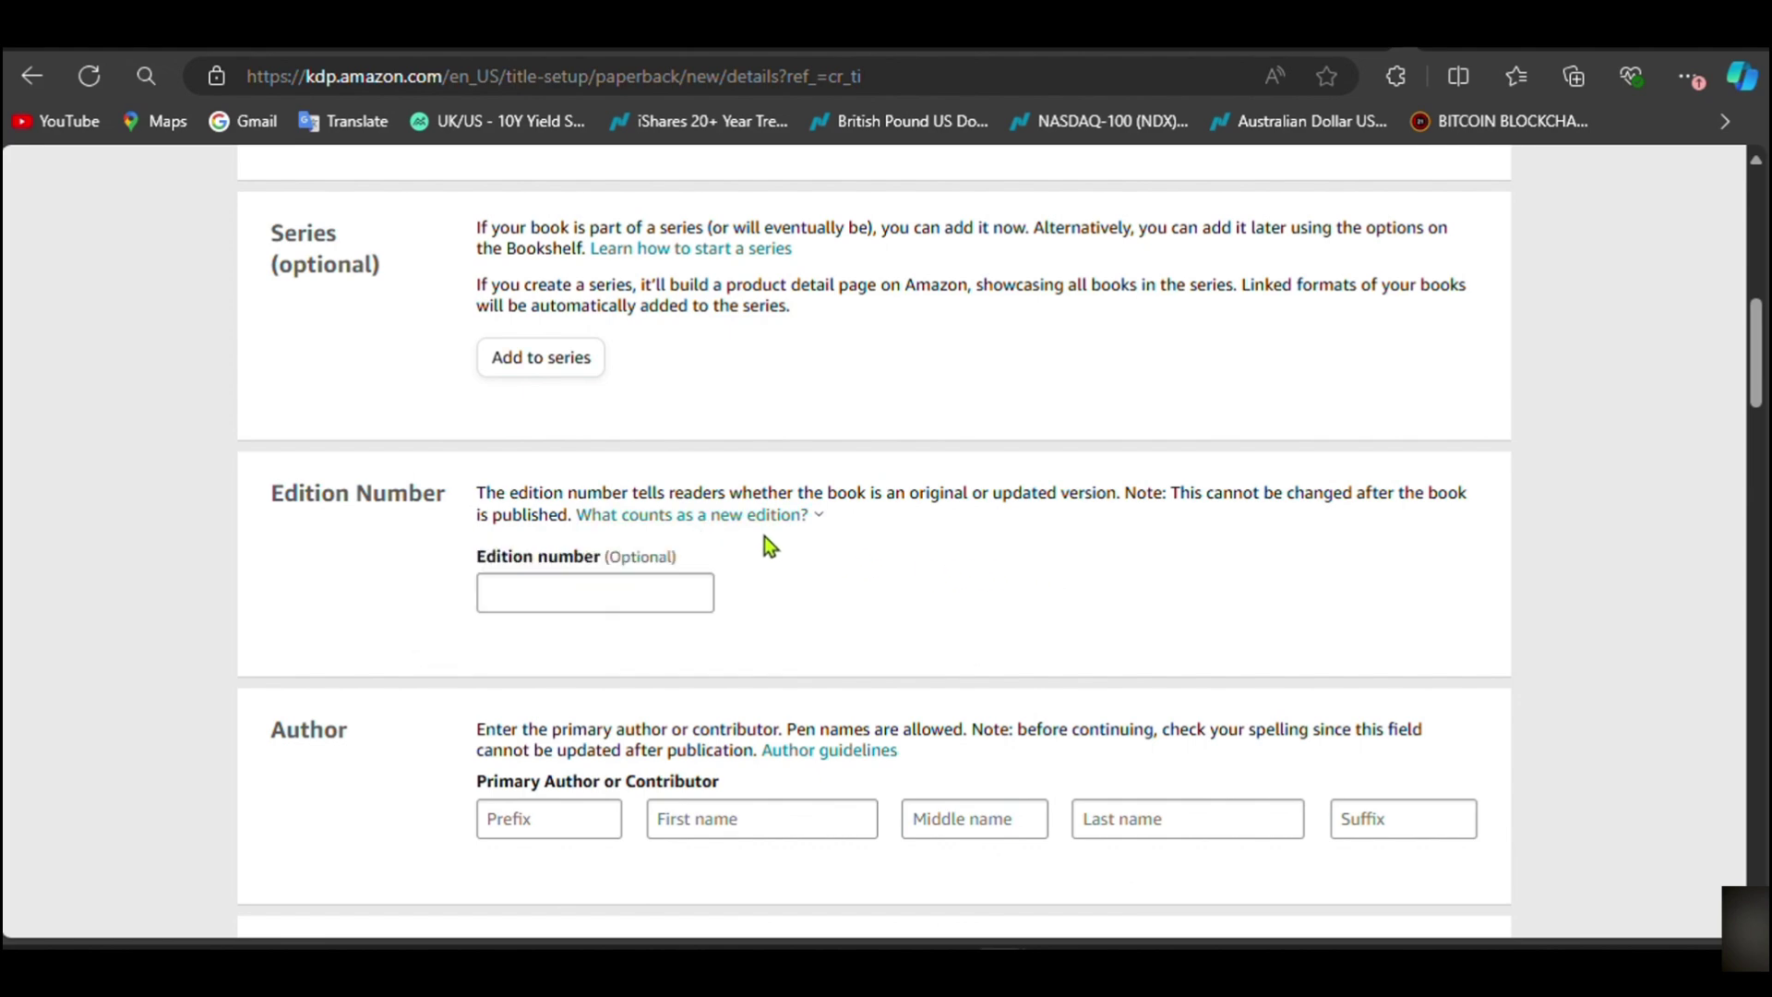
pyautogui.scroll(-4, 764, 535)
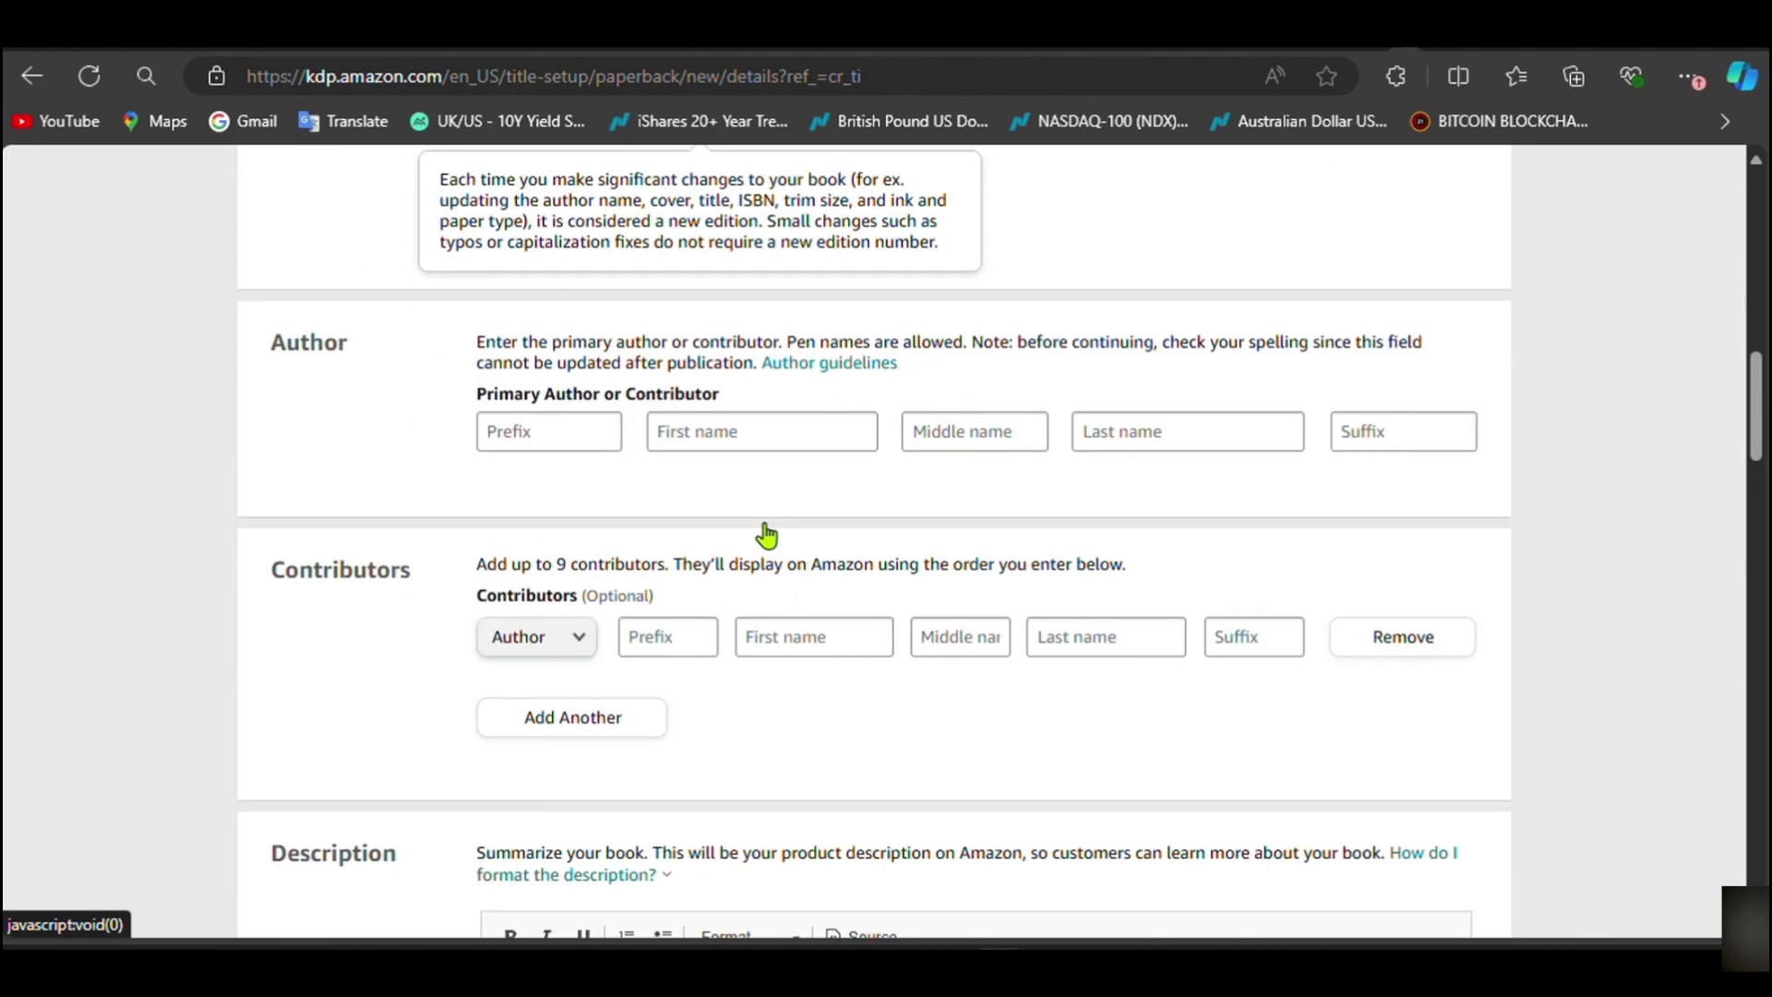
pyautogui.click(563, 431)
pyautogui.click(713, 433)
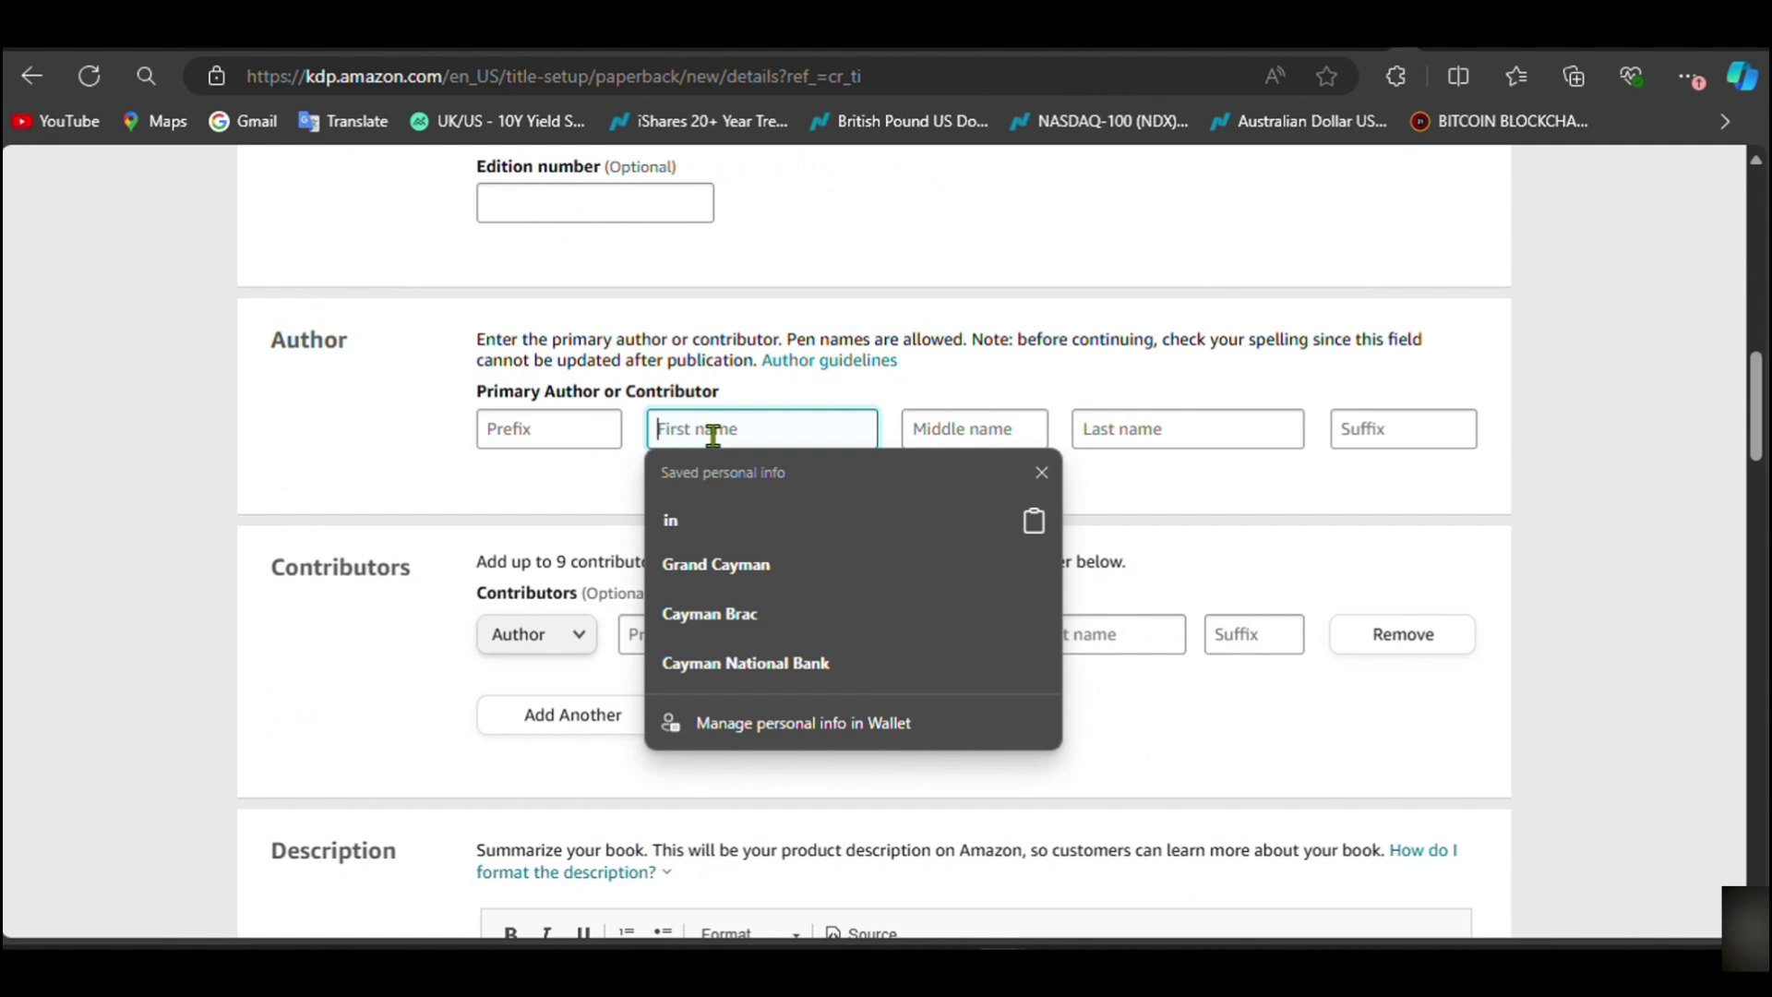
pyautogui.write('Tameka')
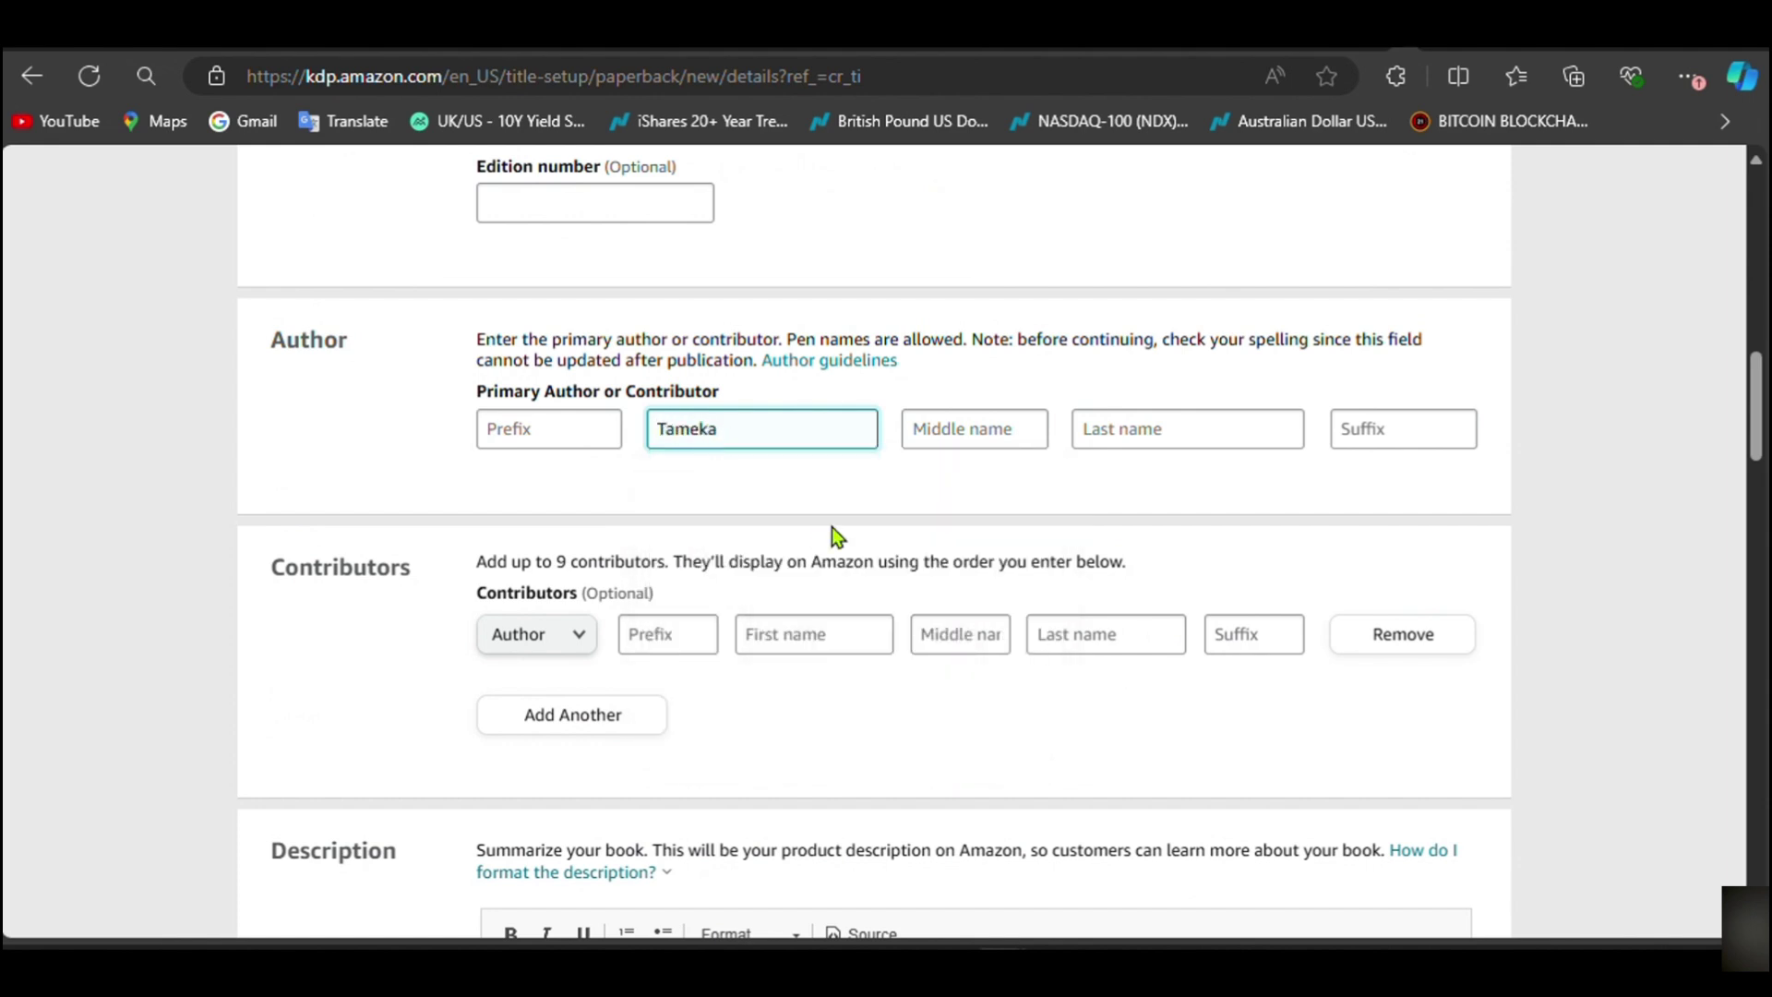
pyautogui.press('Tab')
pyautogui.write('S')
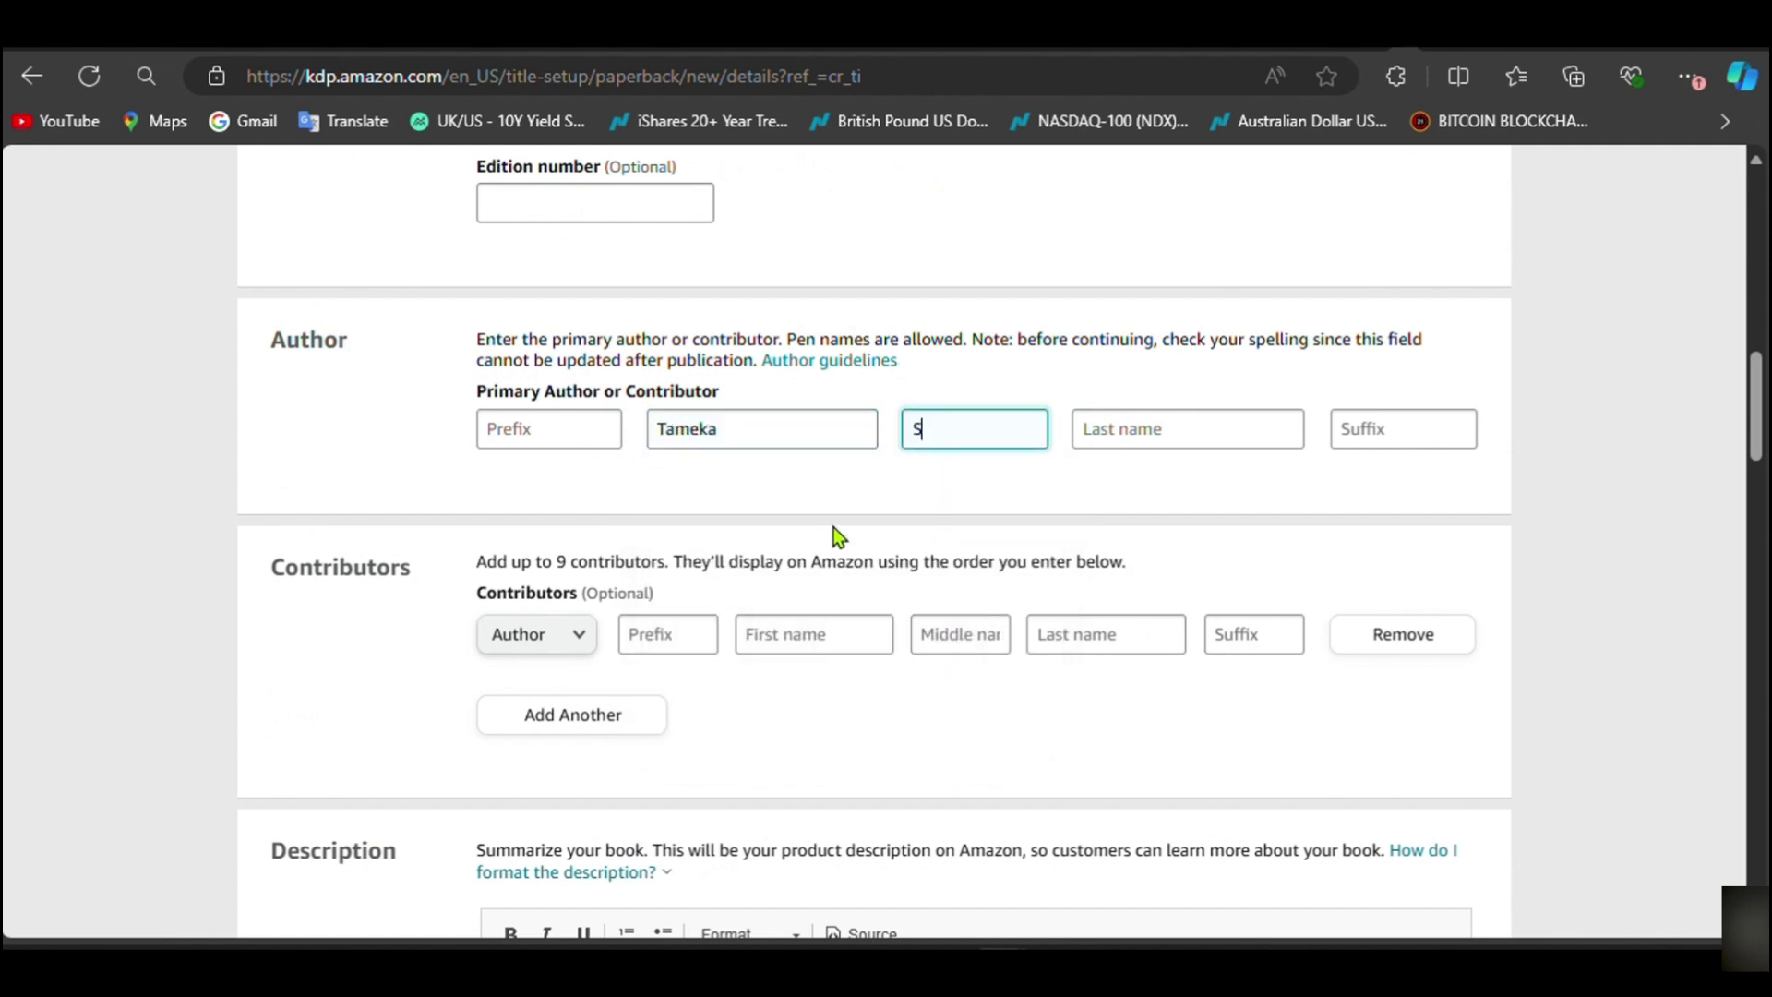
pyautogui.write('hantell')
pyautogui.press('Tab')
pyautogui.write('Davis')
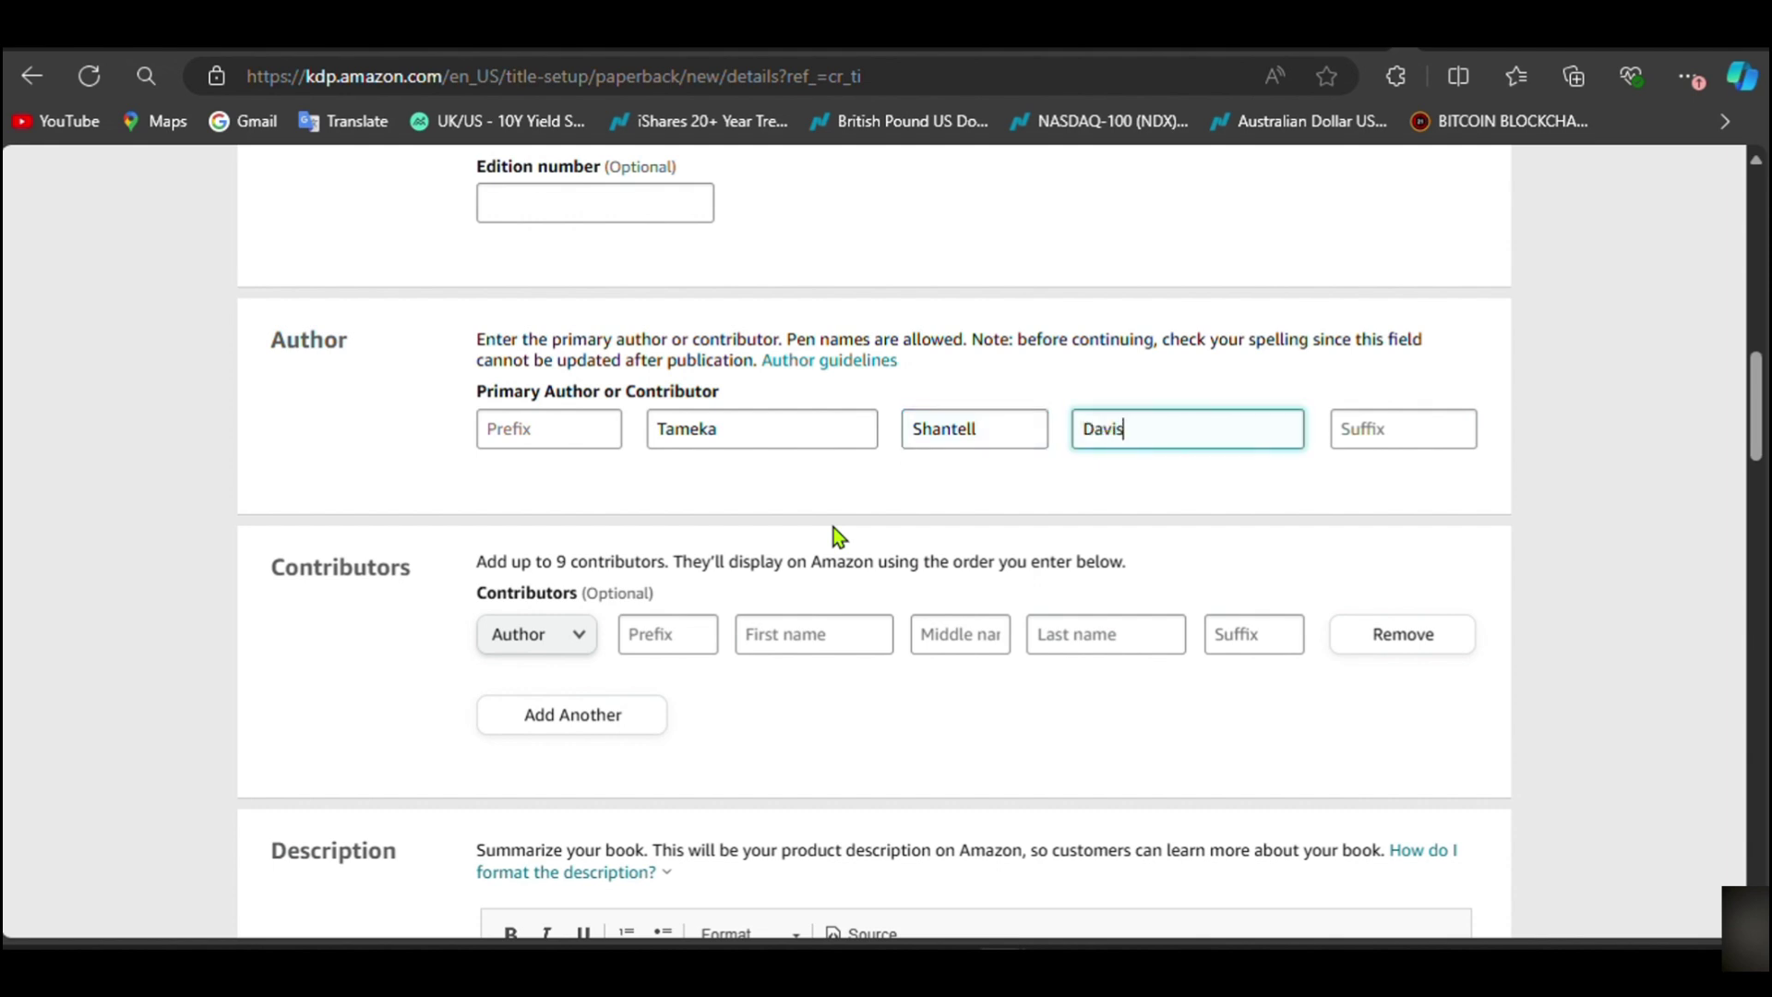
pyautogui.write('-Gooden')
pyautogui.press('Tab')
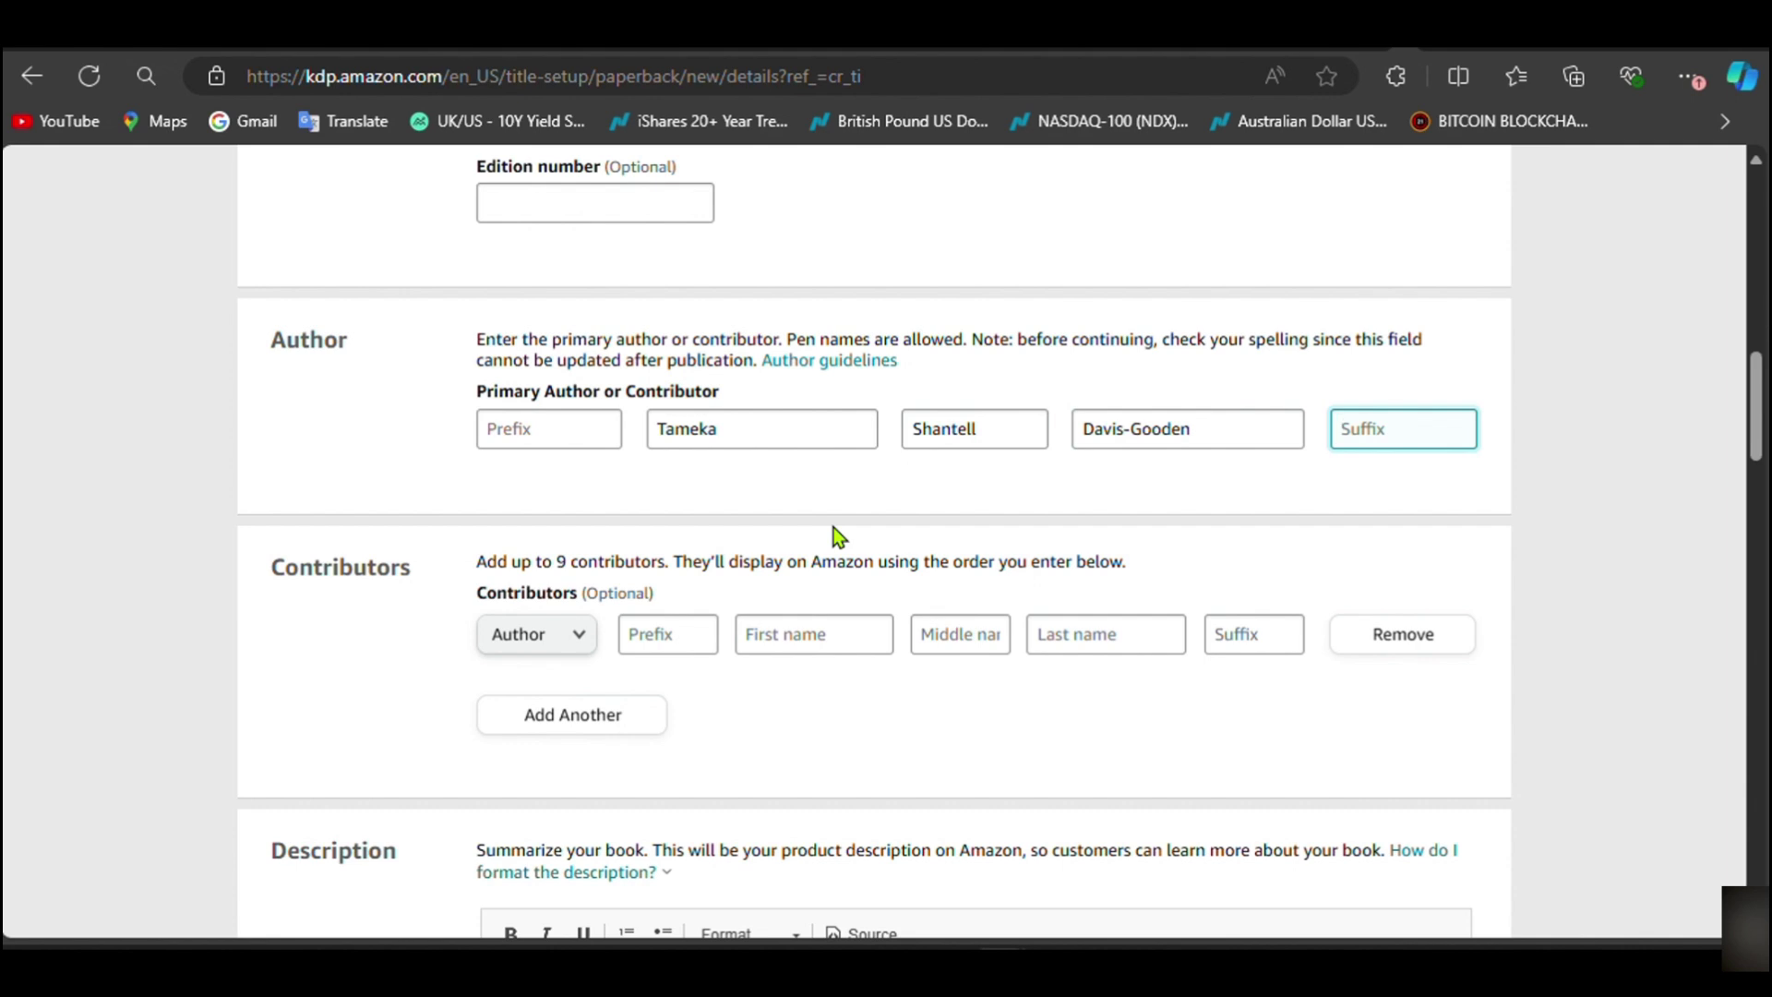
pyautogui.press('Tab')
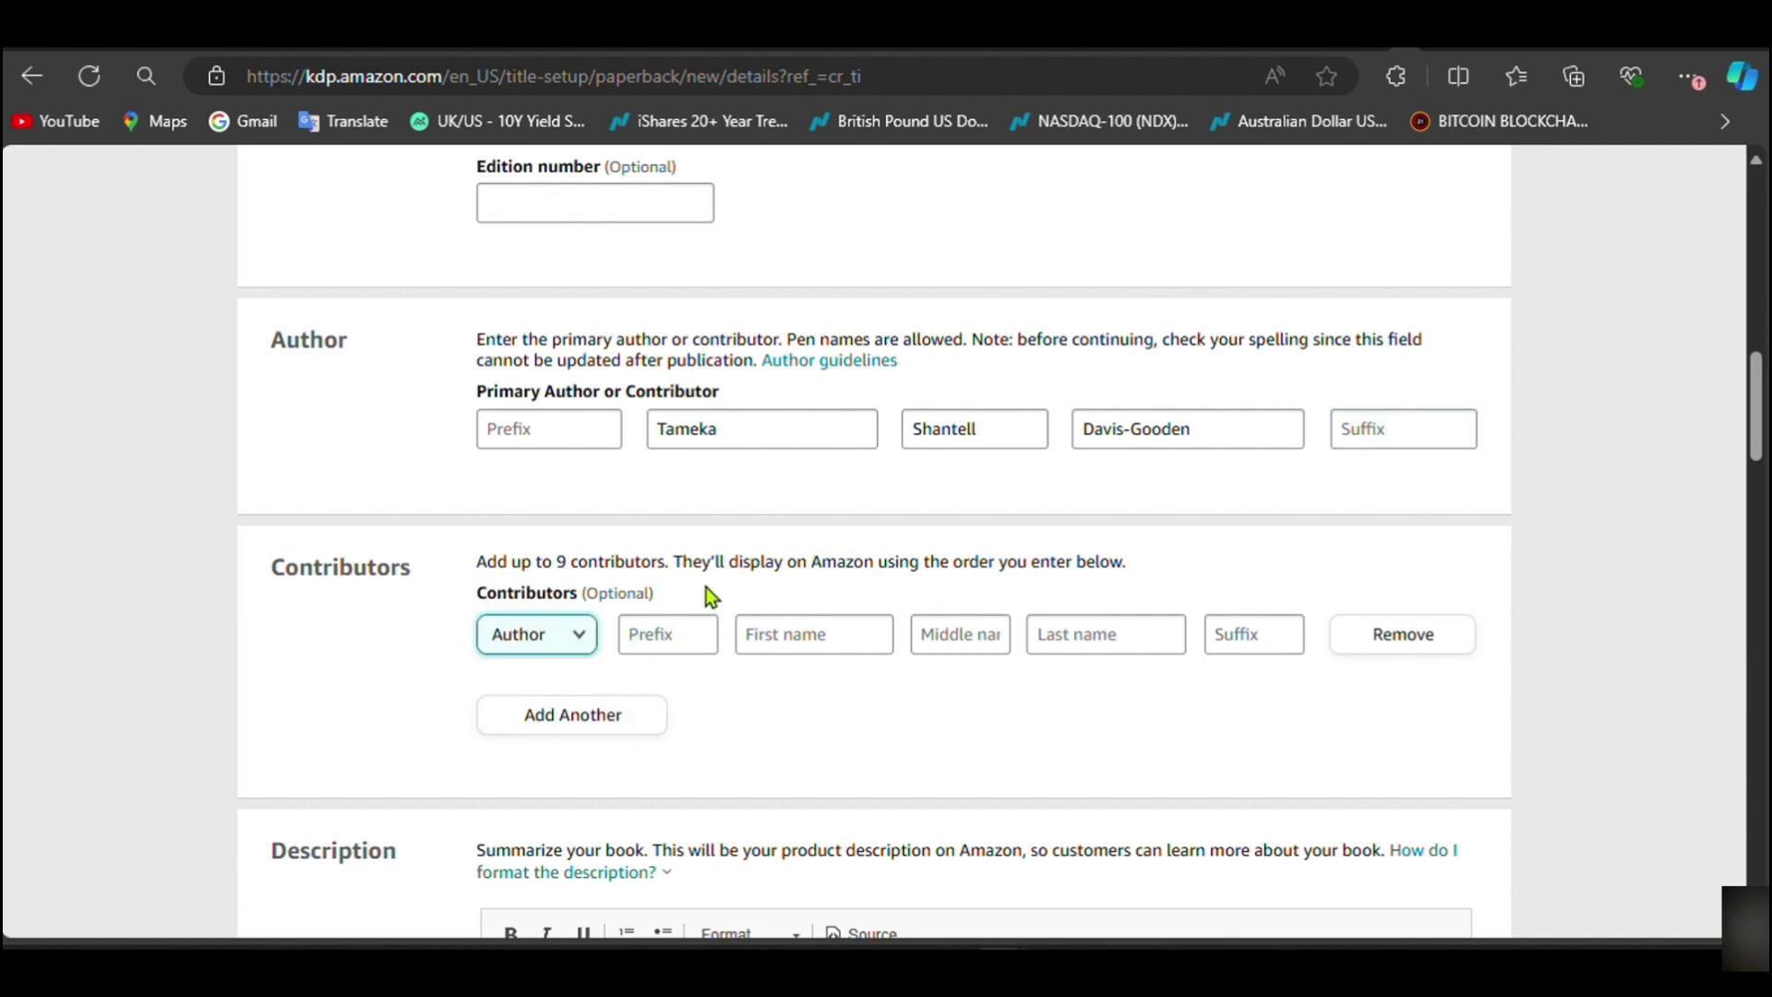
# Step: Look over the optional Contributors fields and the empty Description editor of the paperback details
pyautogui.scroll(-4, 609, 544)
pyautogui.click(605, 490)
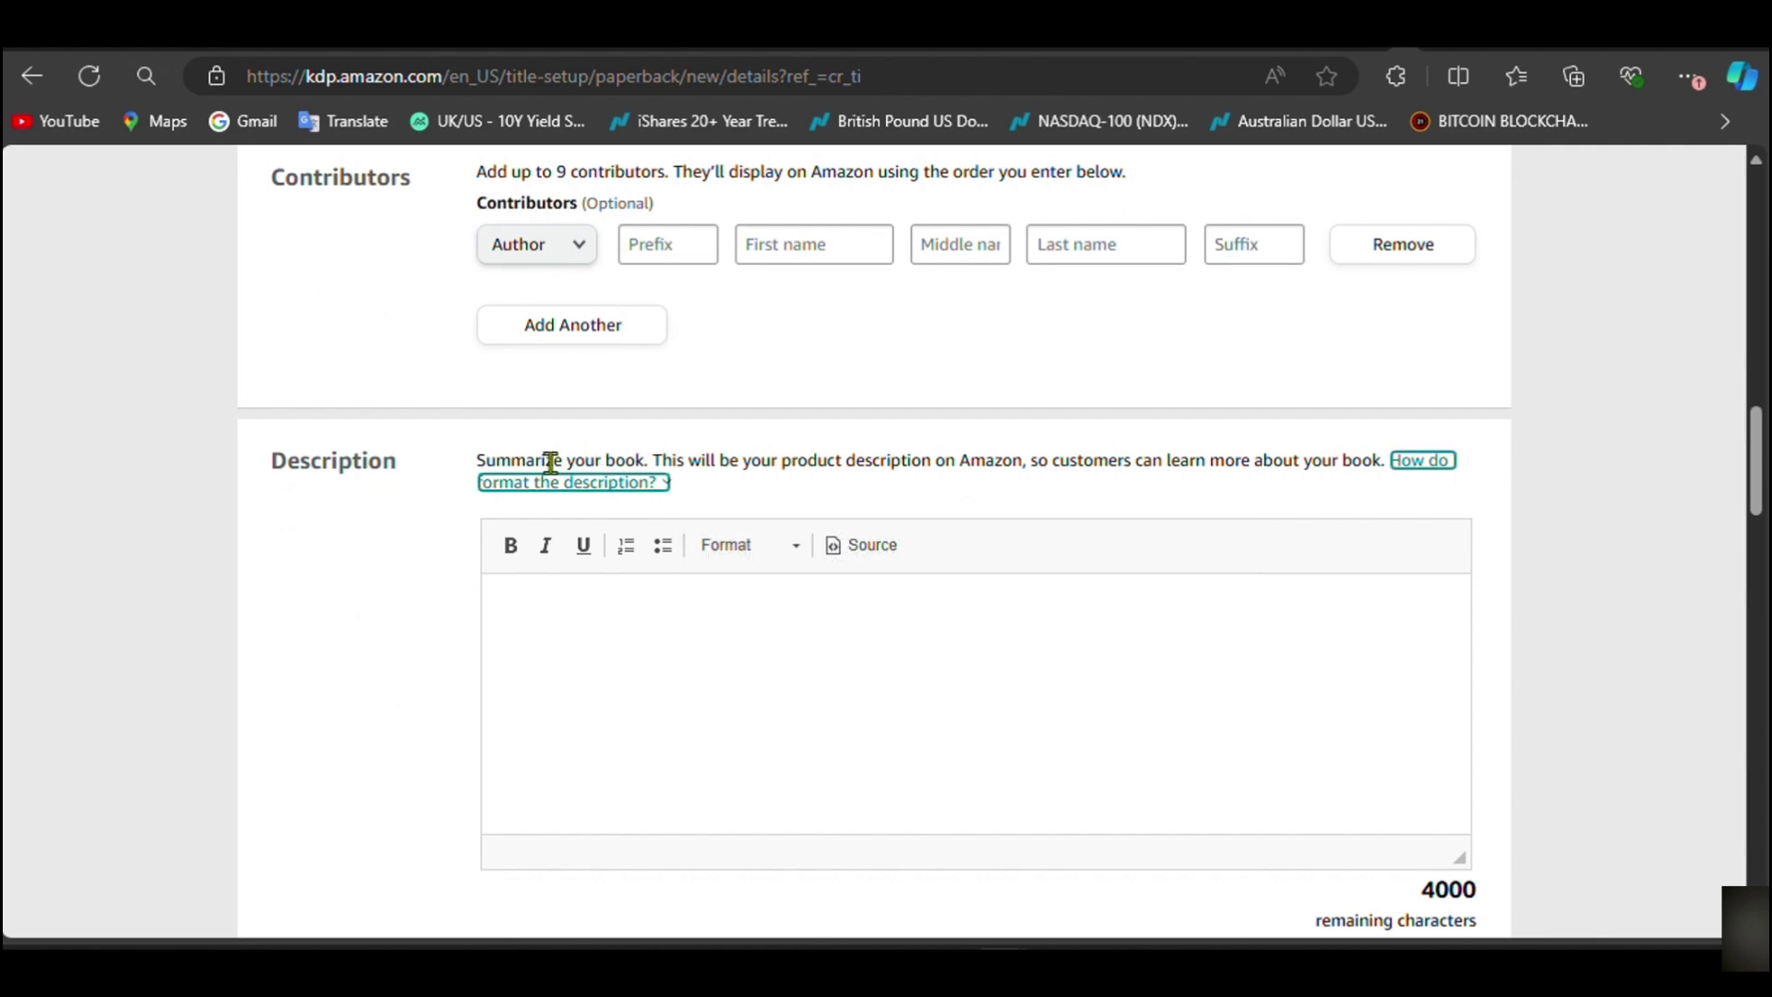
pyautogui.click(601, 606)
pyautogui.scroll(-3, 601, 604)
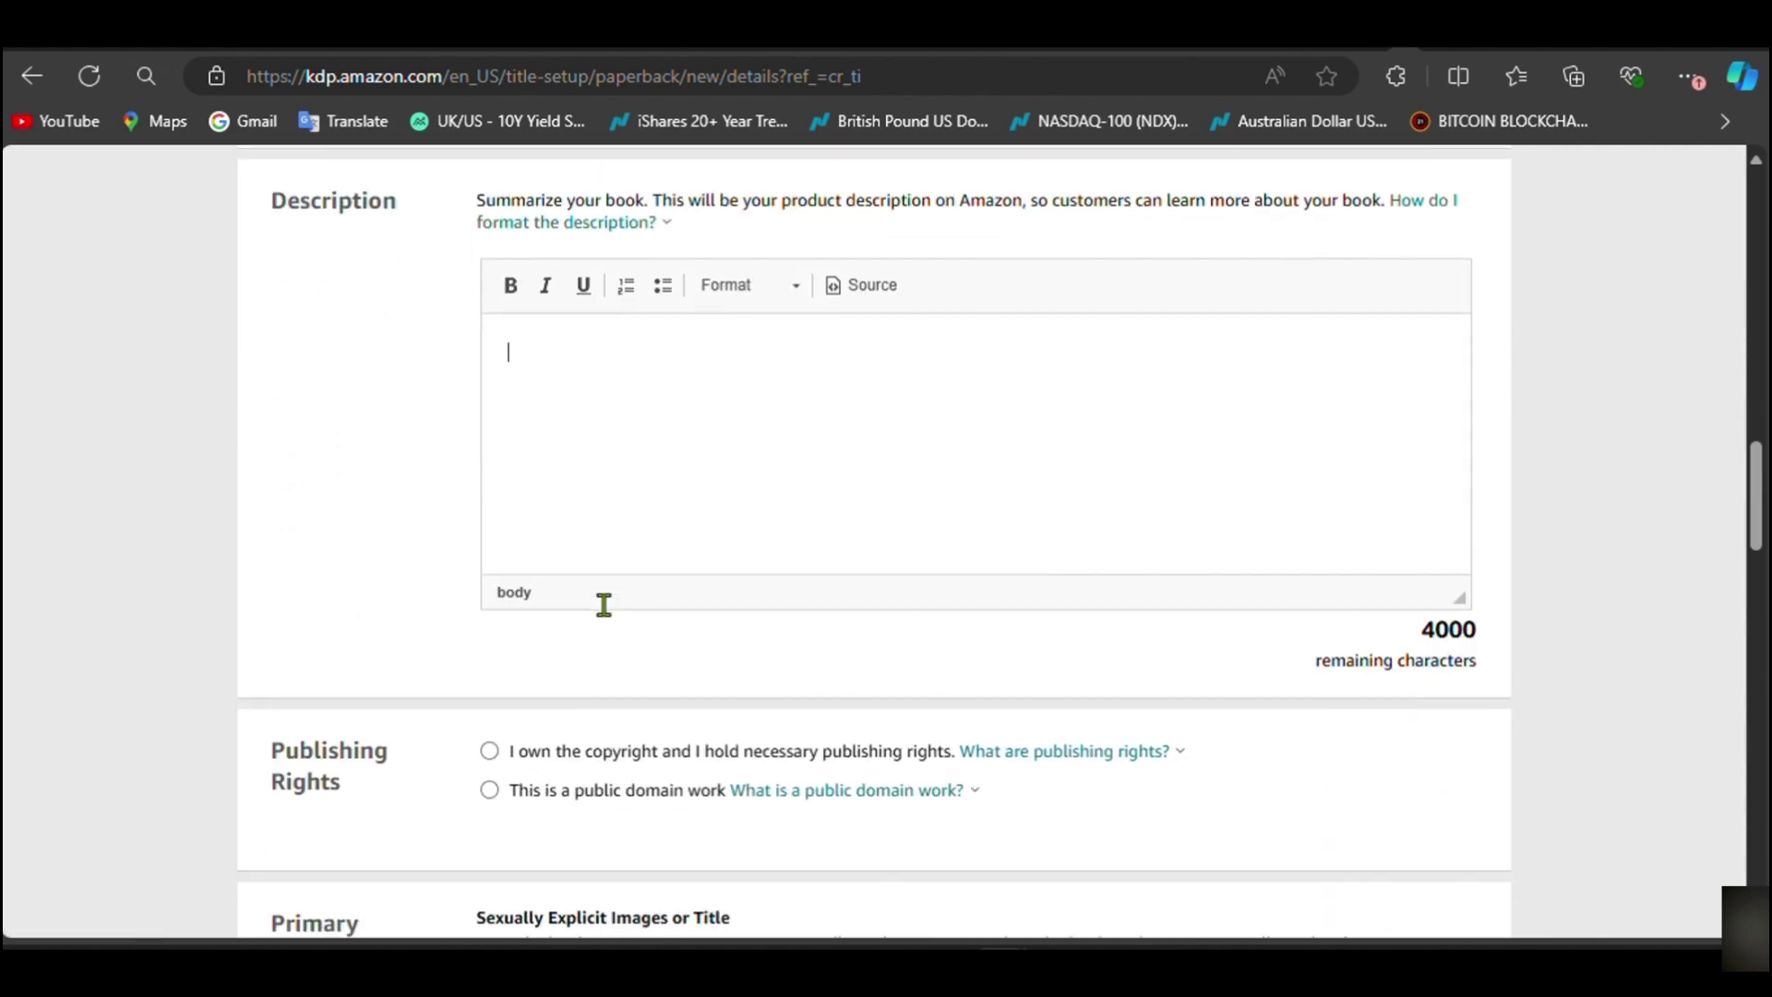
pyautogui.scroll(3, 602, 605)
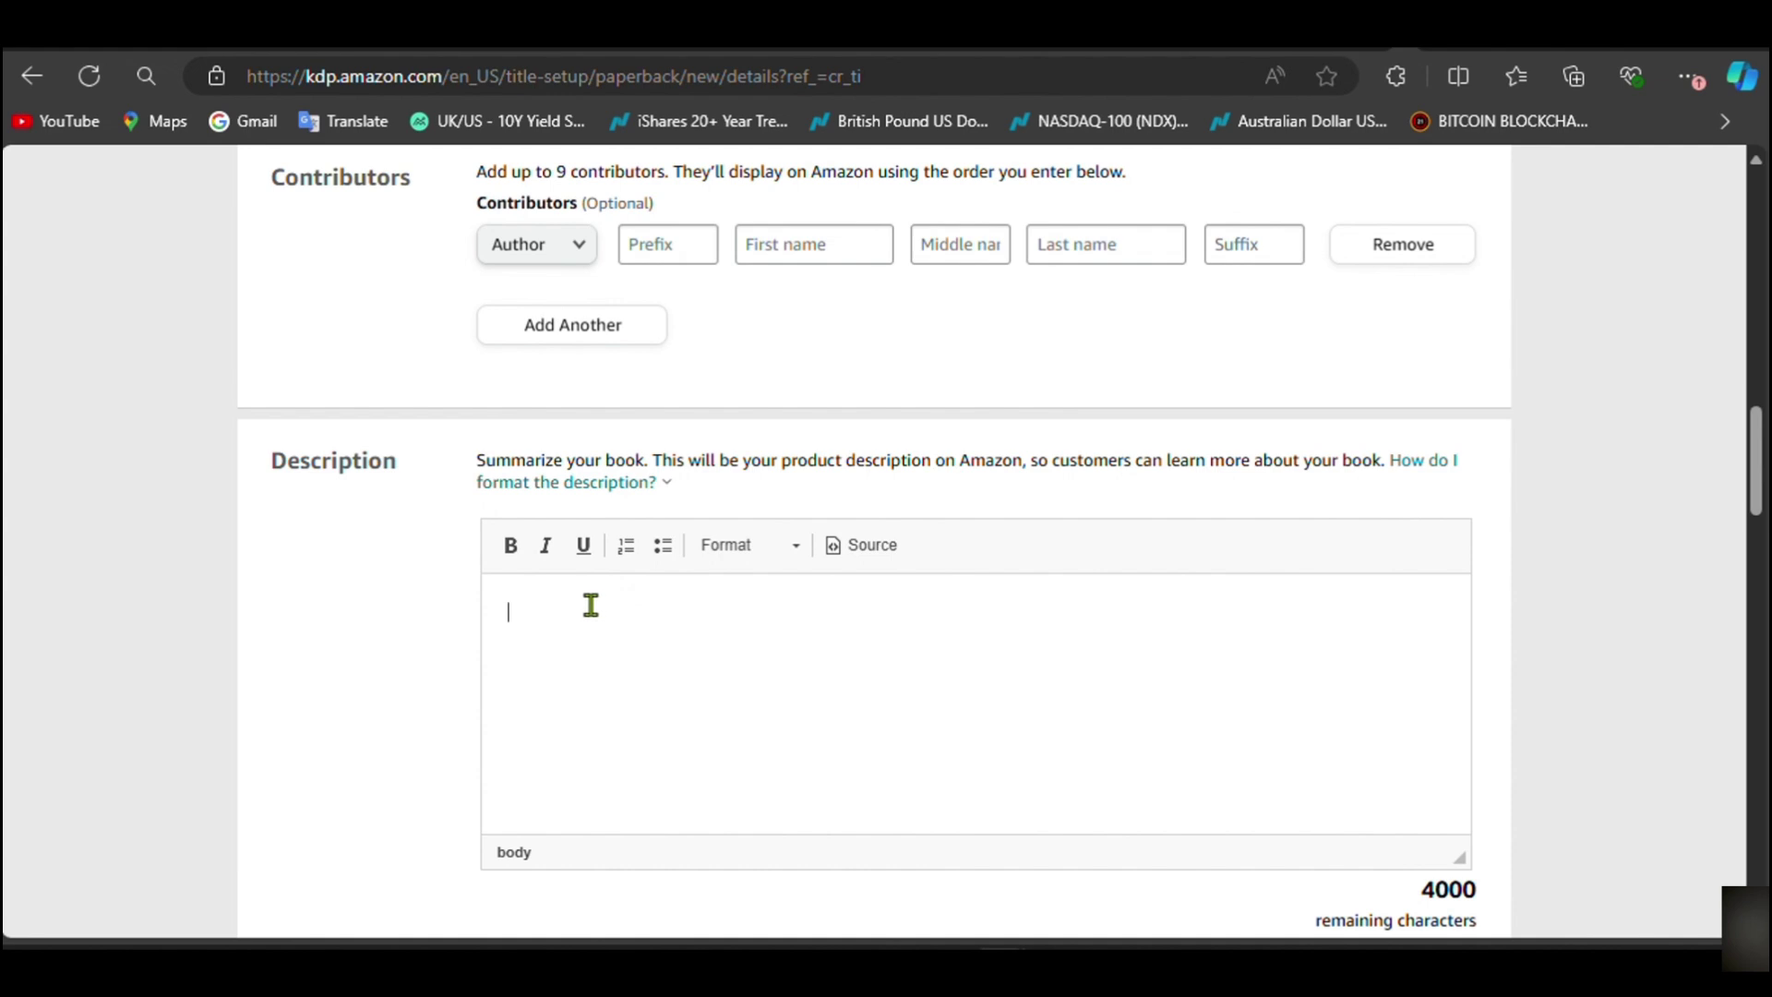
pyautogui.scroll(-3, 581, 616)
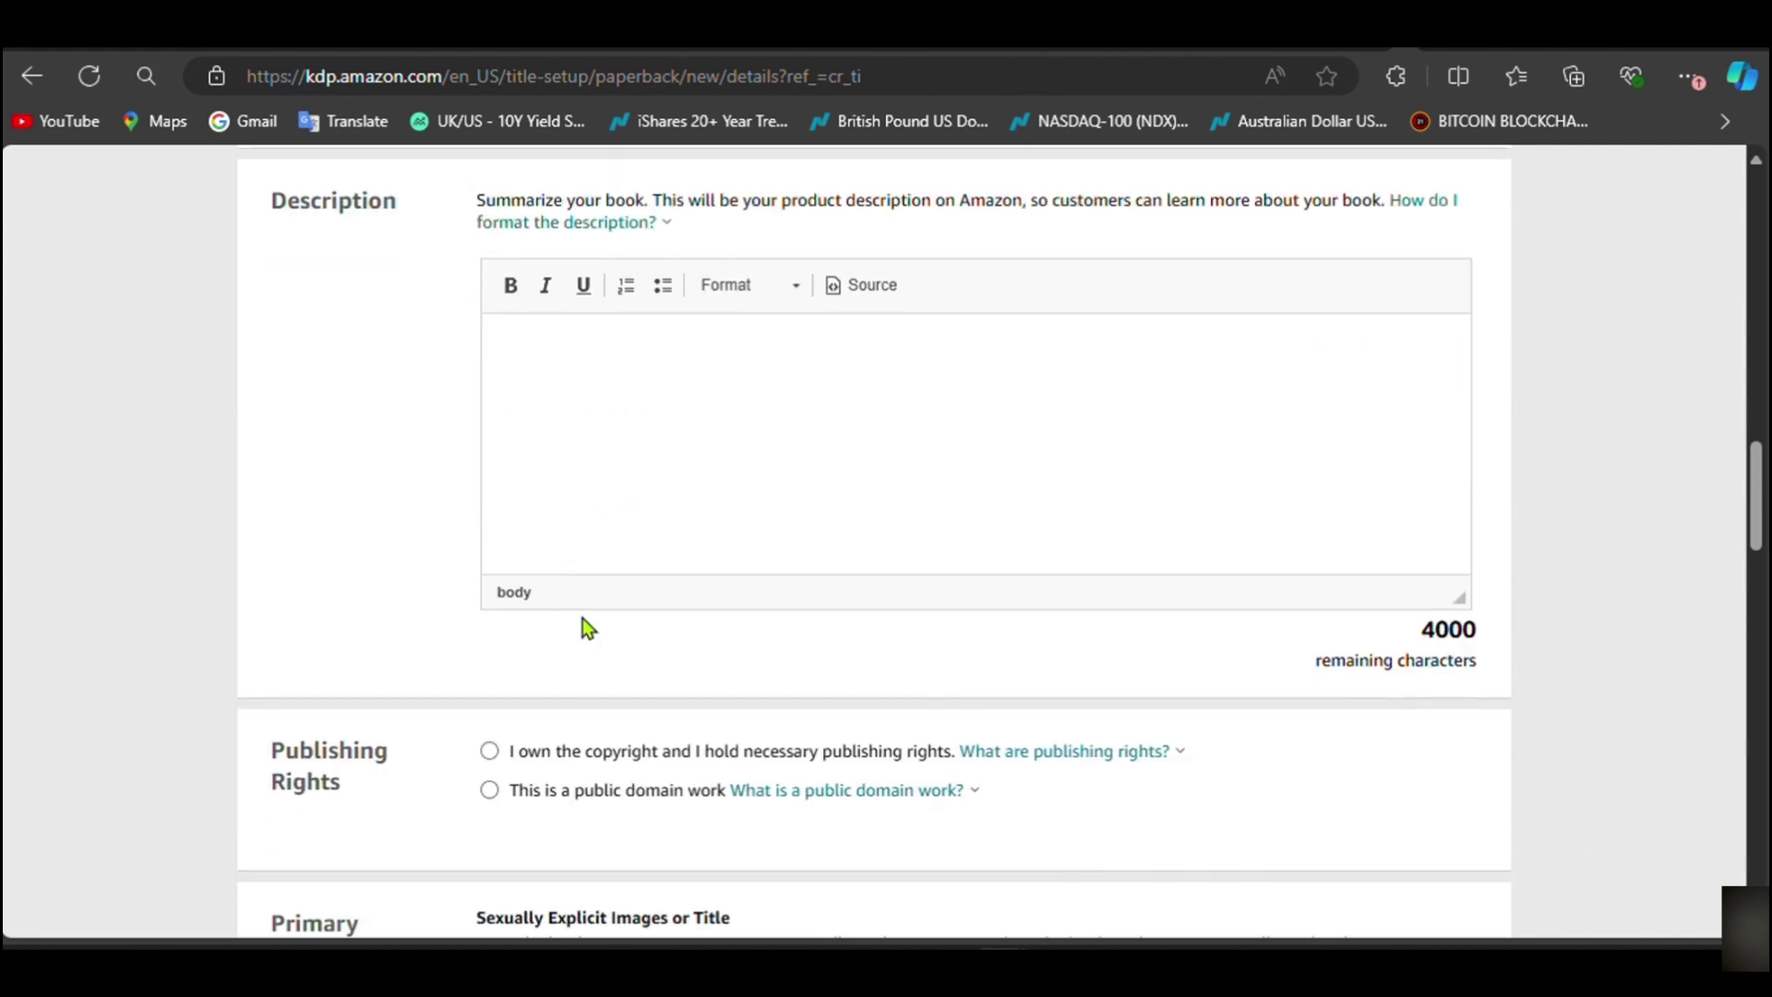
pyautogui.scroll(4, 584, 618)
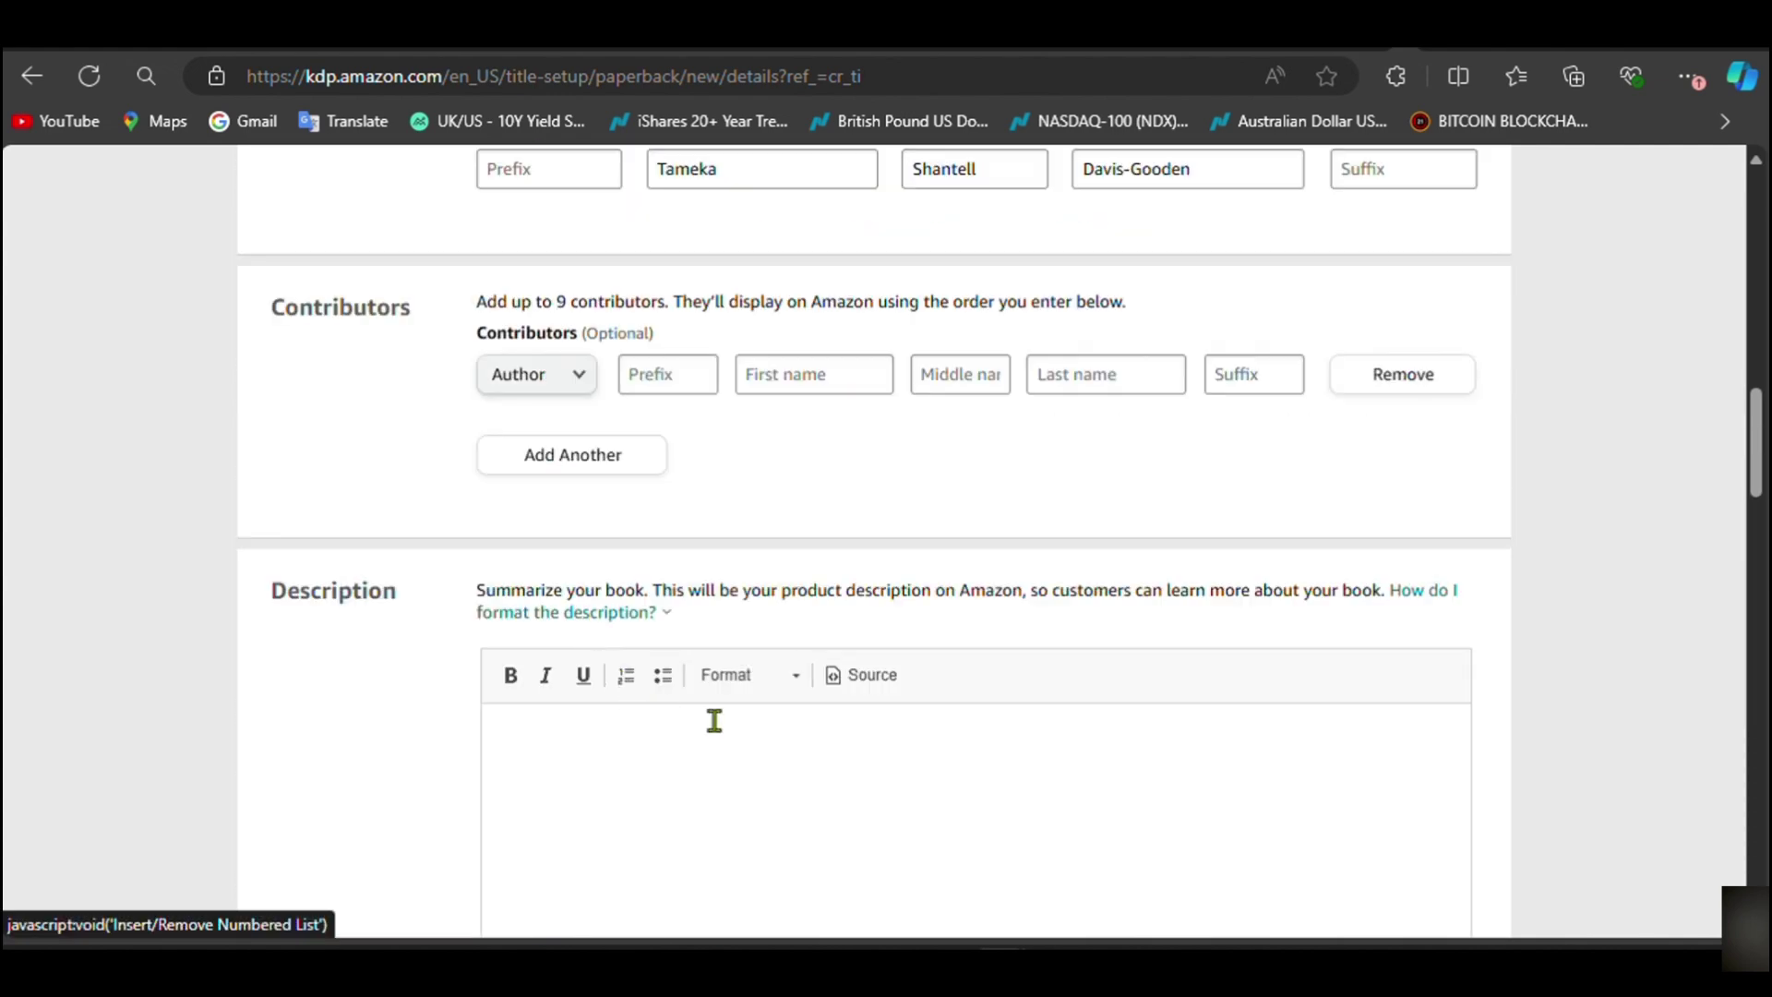
pyautogui.scroll(-3, 724, 718)
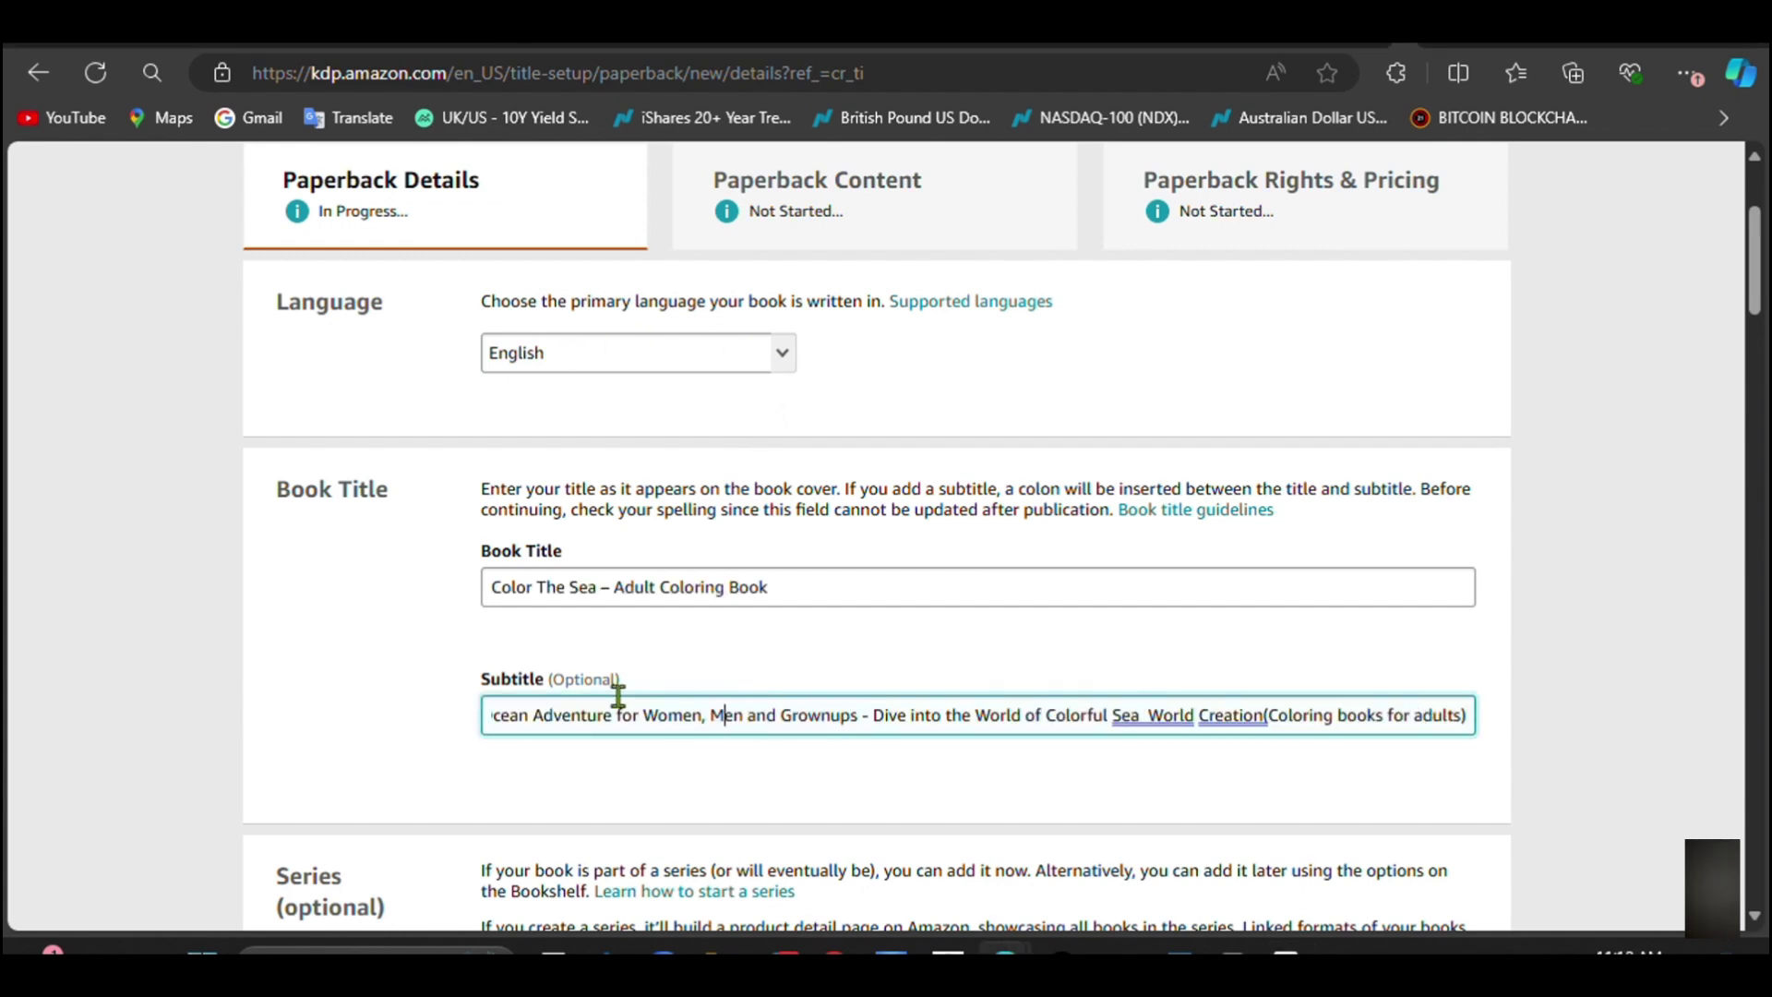
# Step: Clean up the subtitle by removing the leading slash and the extra space between "Sea" and "World"
pyautogui.press('Home')
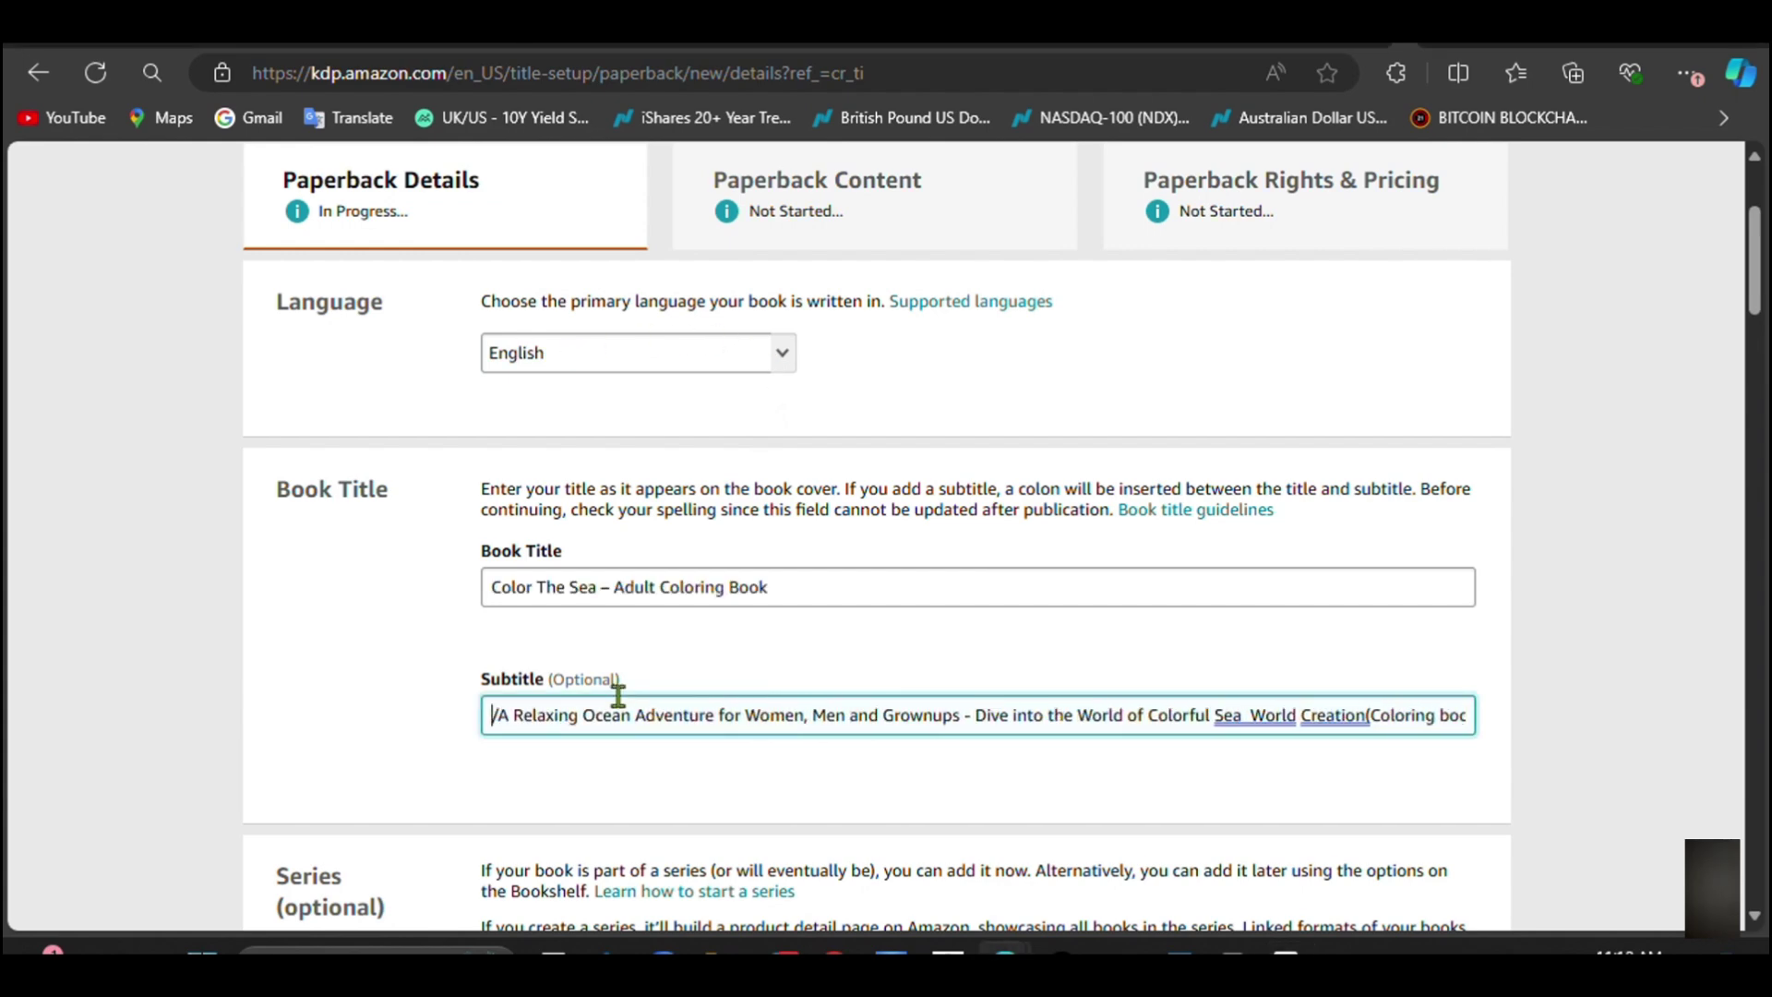
pyautogui.press('Delete')
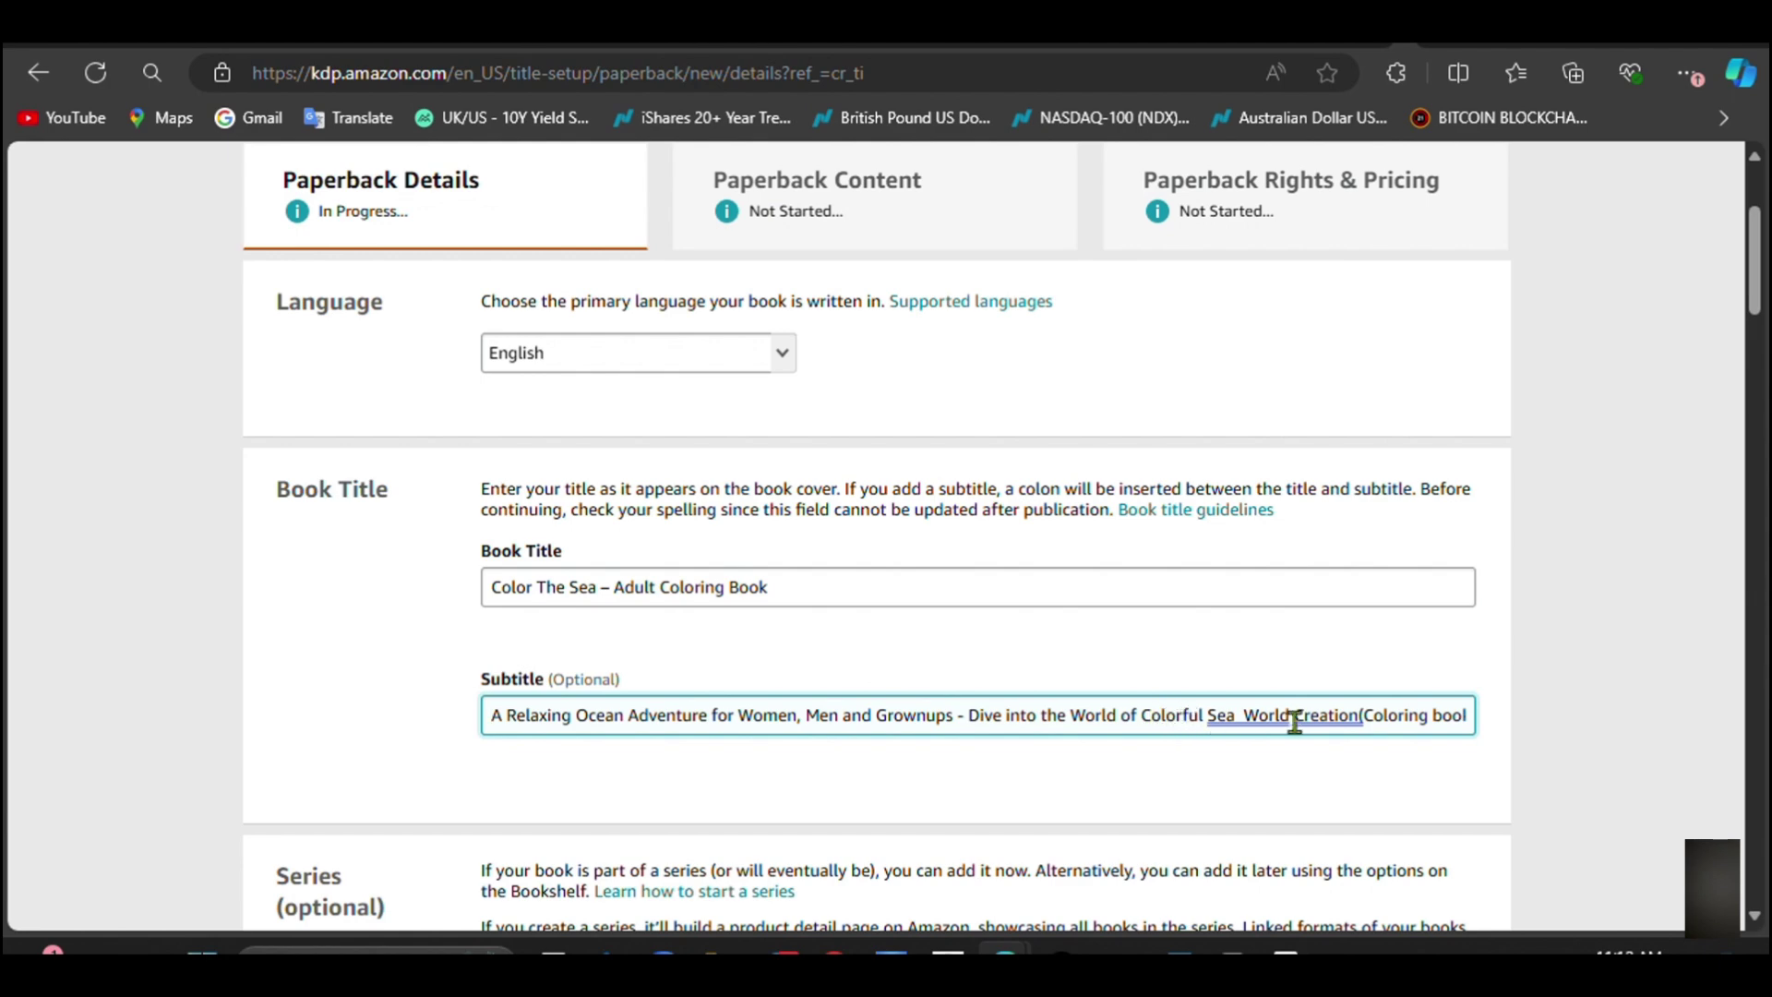
pyautogui.click(1256, 719)
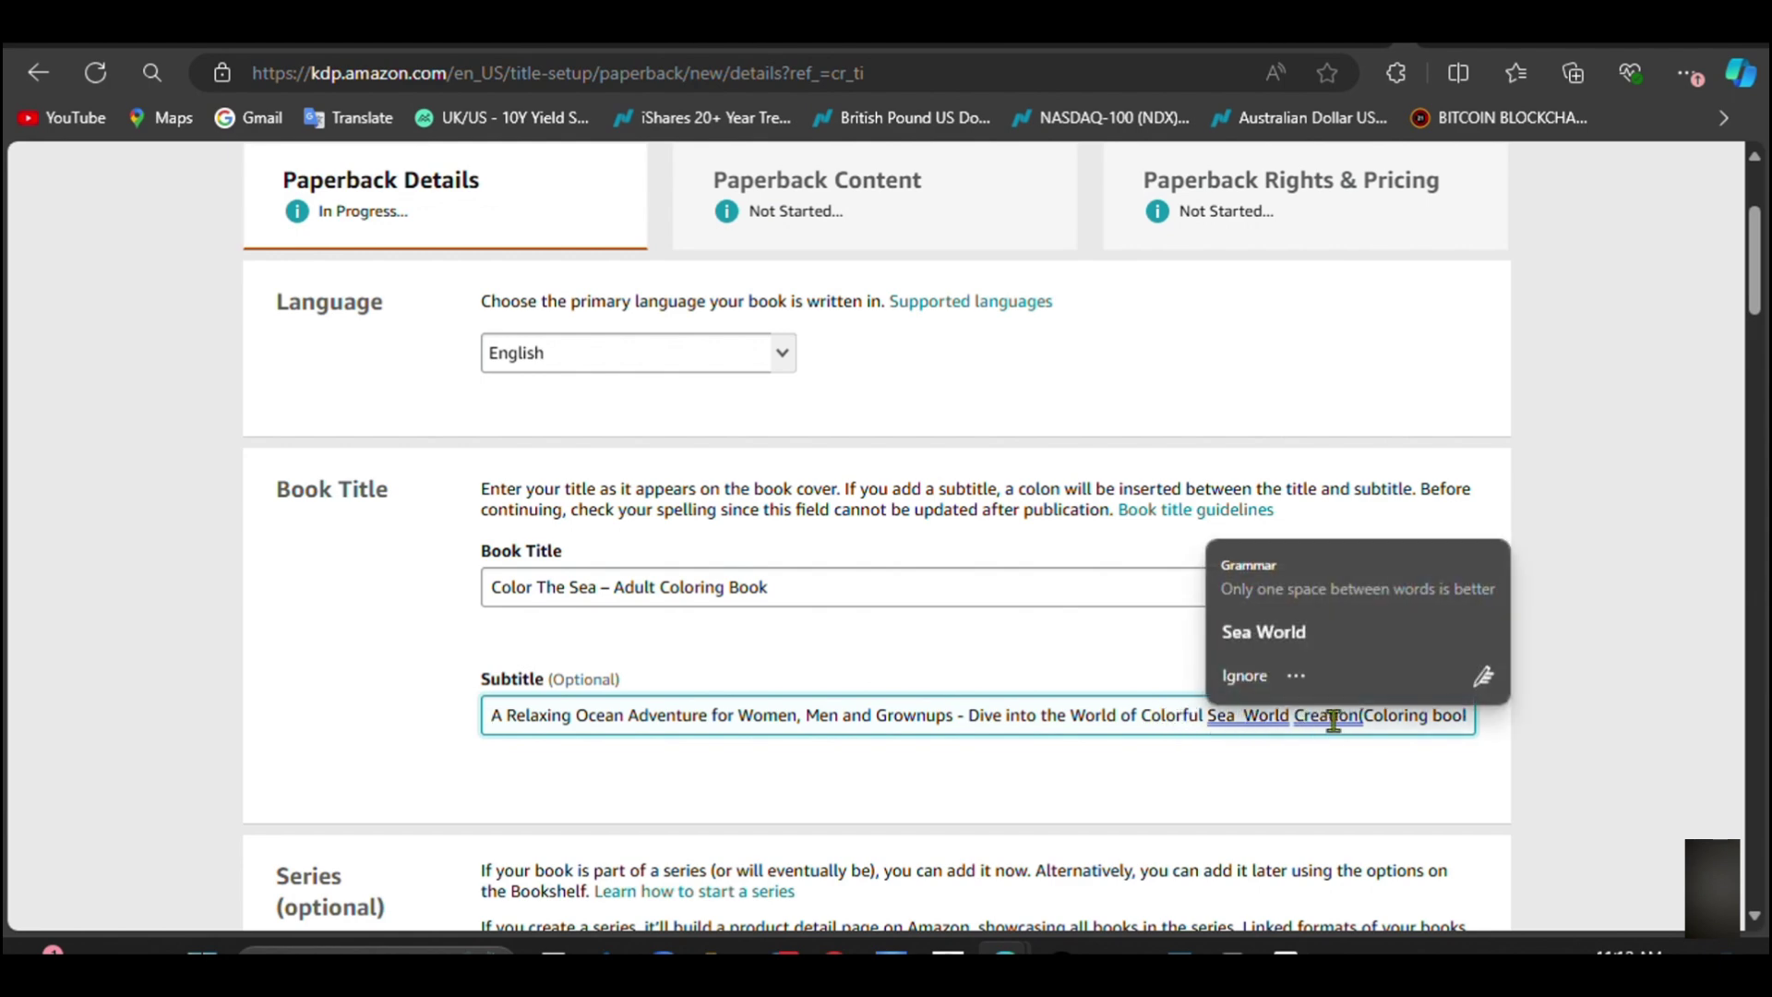
pyautogui.press('BackSpace')
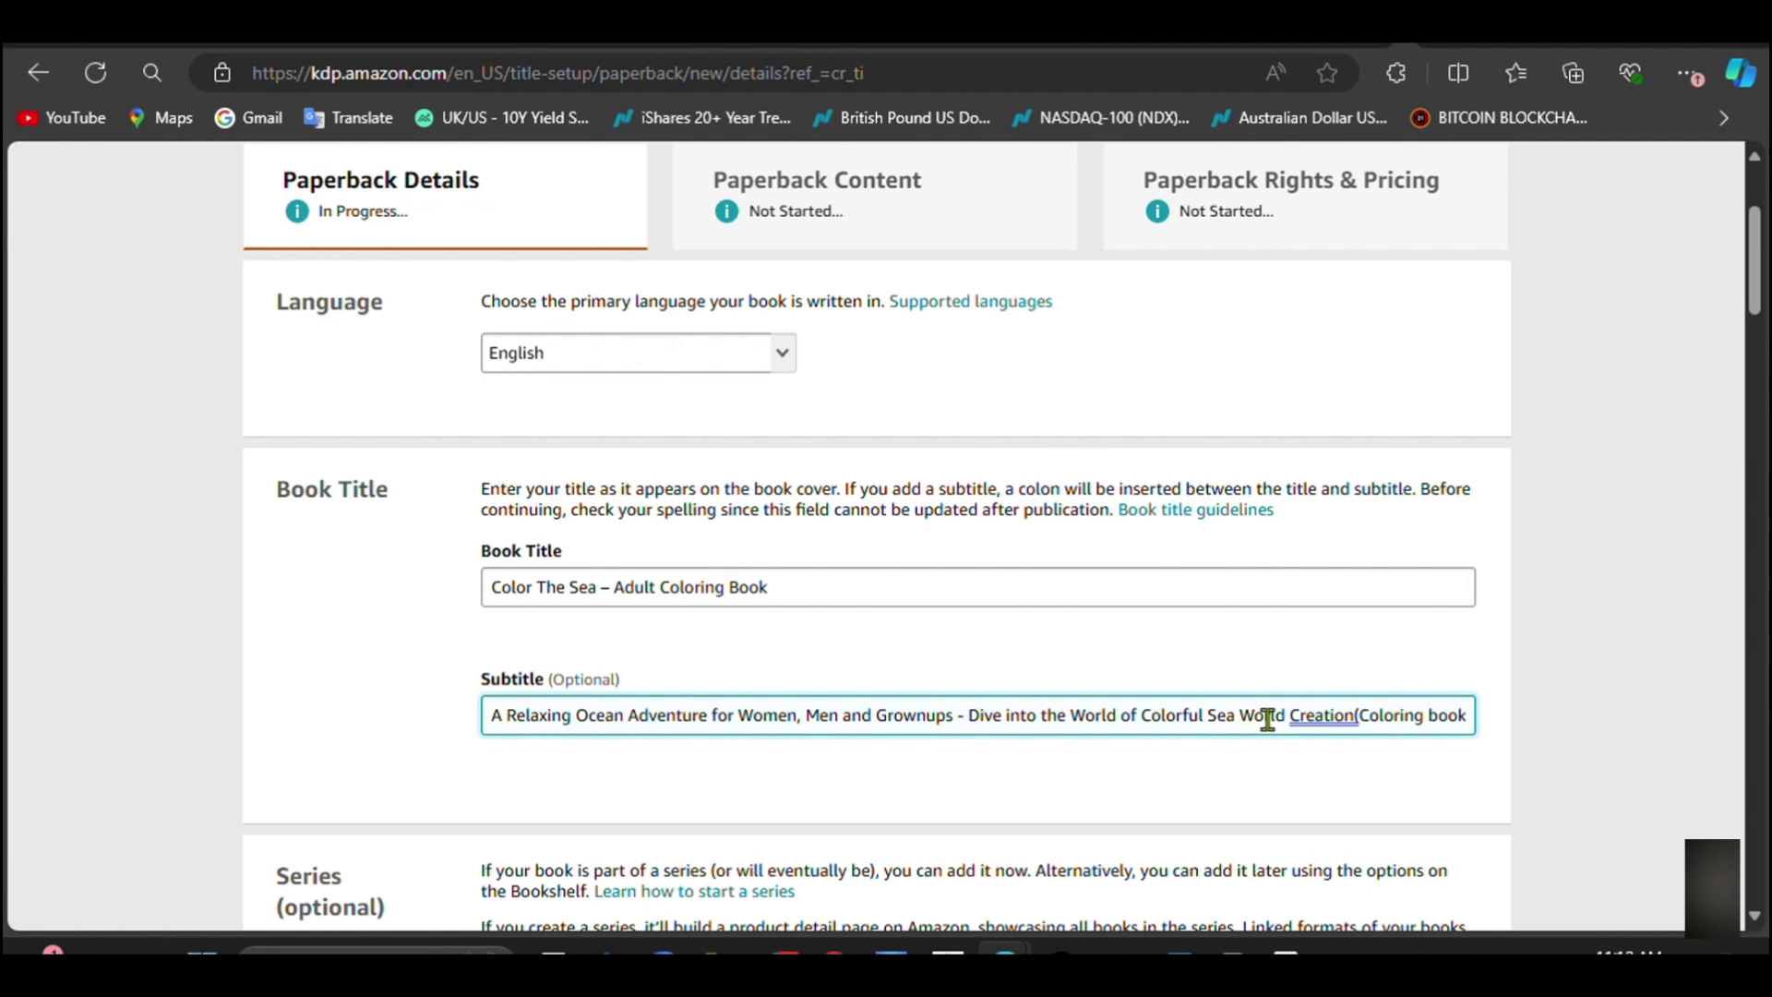
# Step: Review the series, edition number and author sections, including the explanation of what counts as a new edition
pyautogui.scroll(-3, 1268, 720)
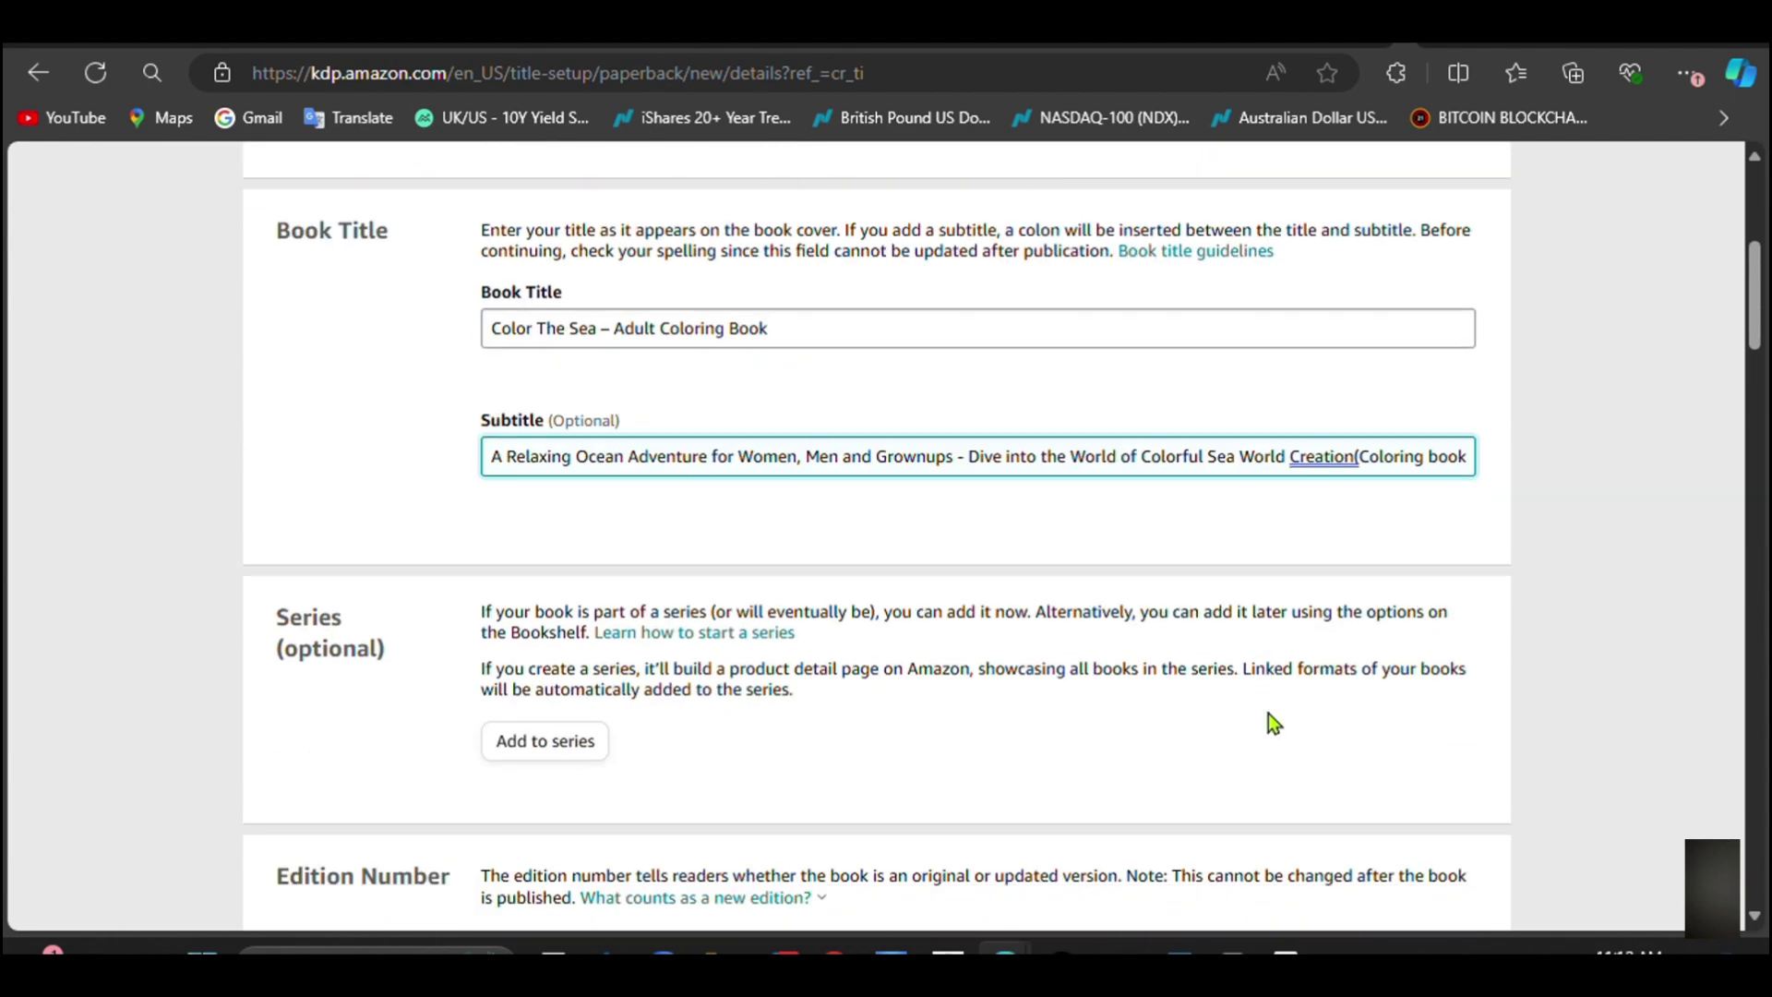
pyautogui.scroll(-1, 838, 729)
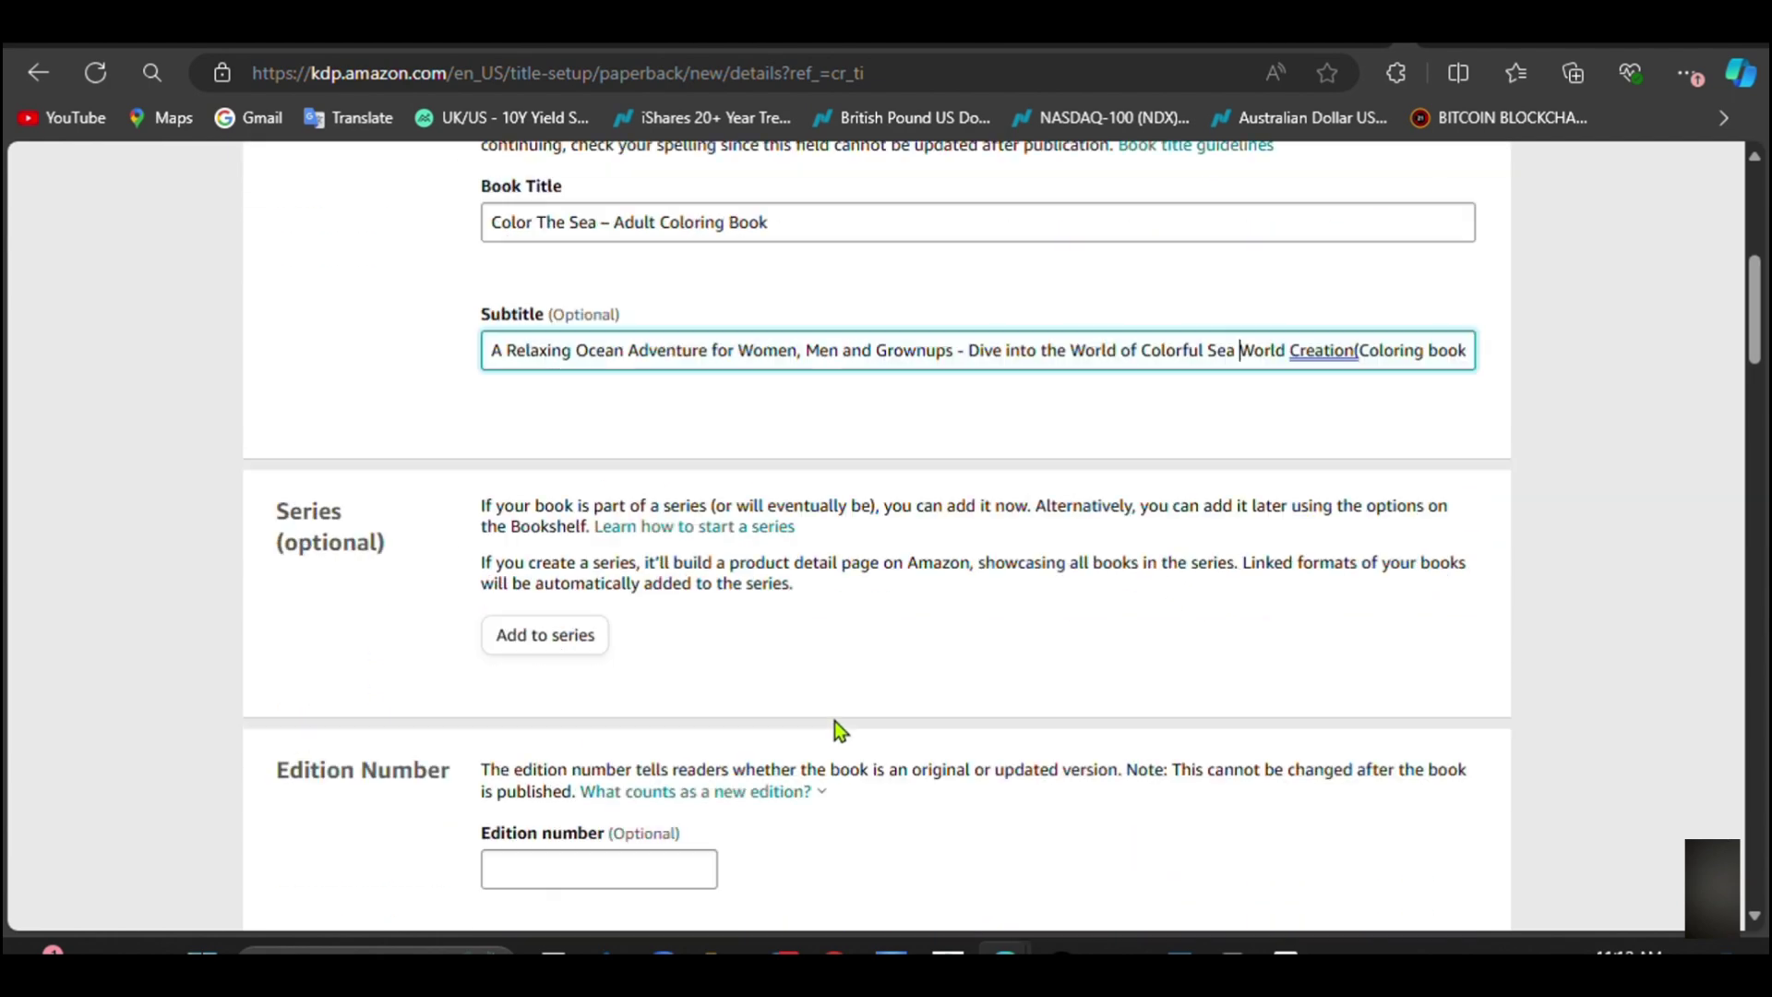
pyautogui.scroll(-3, 834, 722)
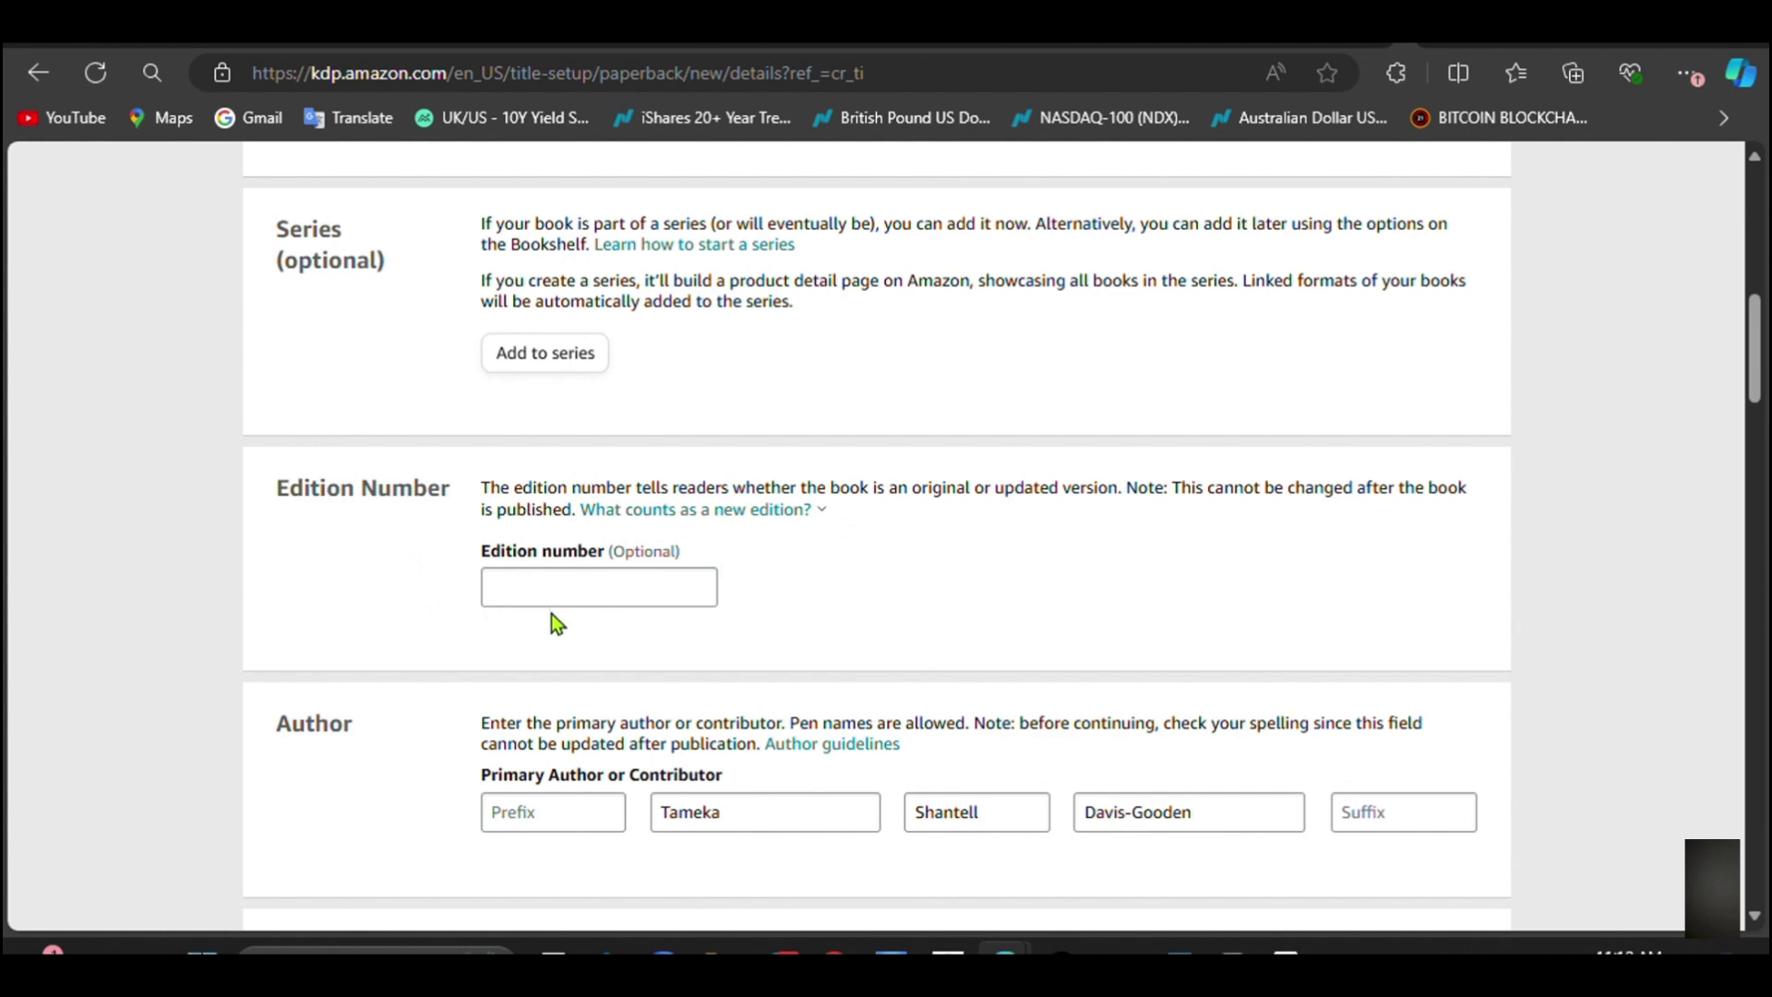
pyautogui.click(657, 507)
pyautogui.scroll(-4, 462, 526)
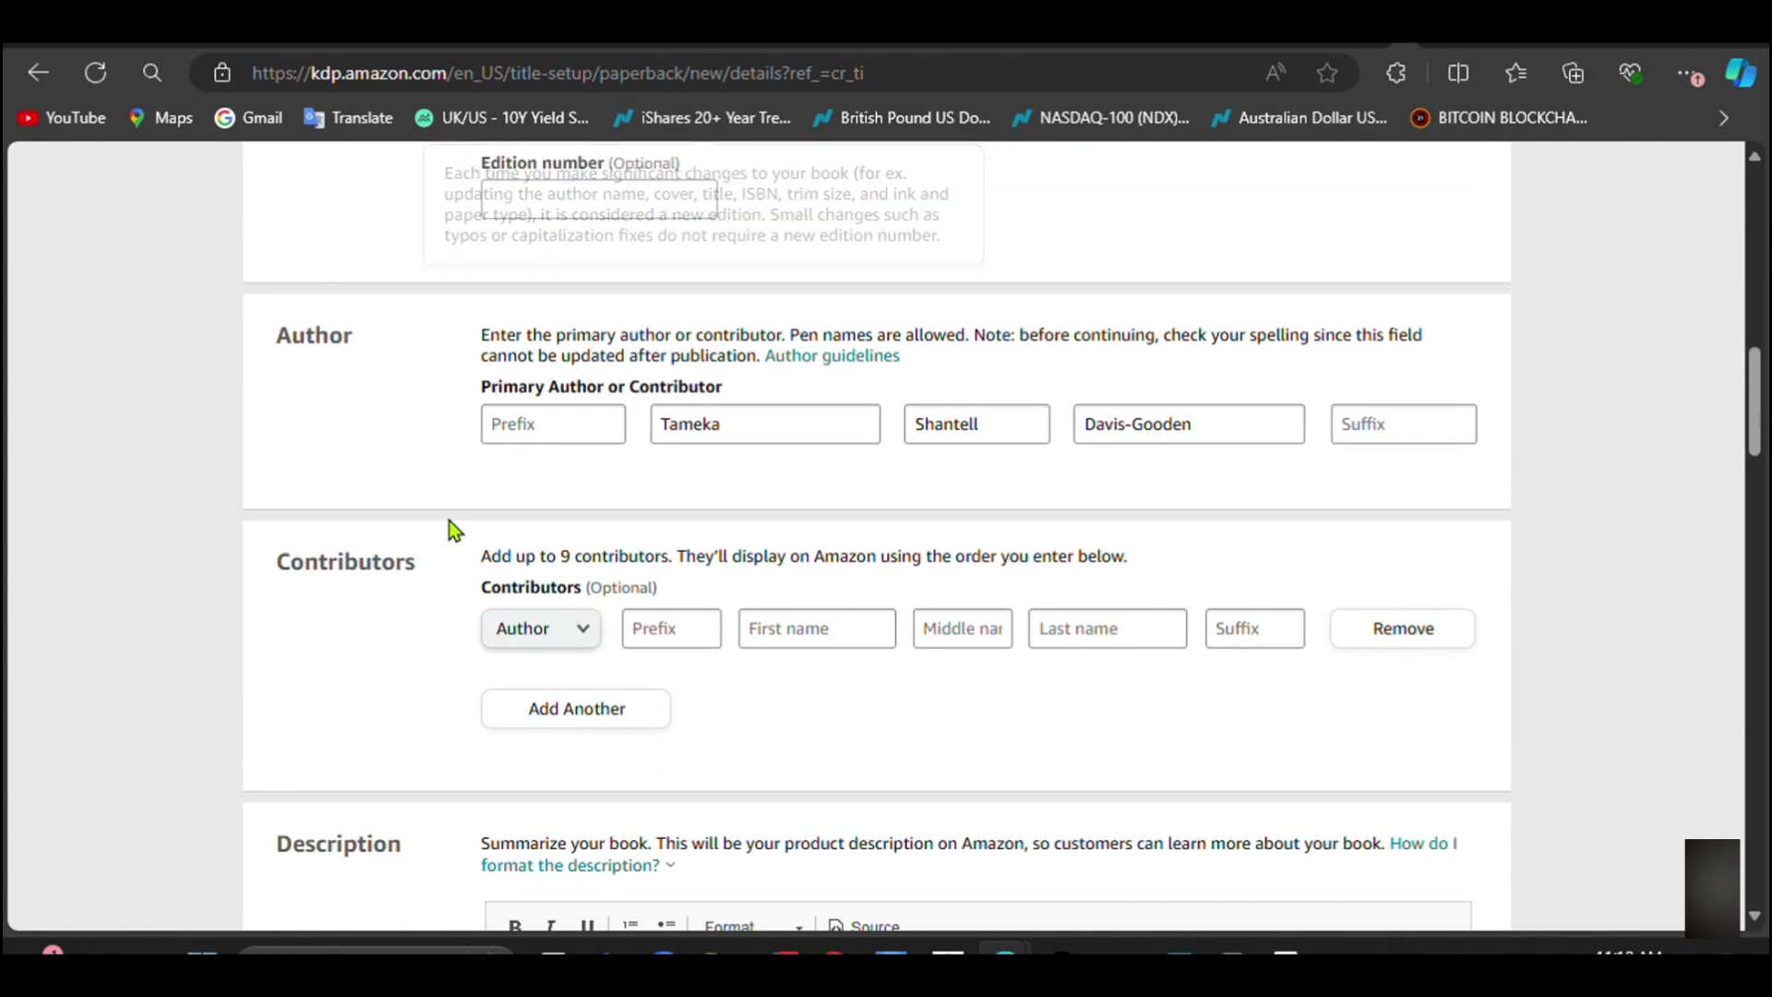
pyautogui.scroll(1, 443, 524)
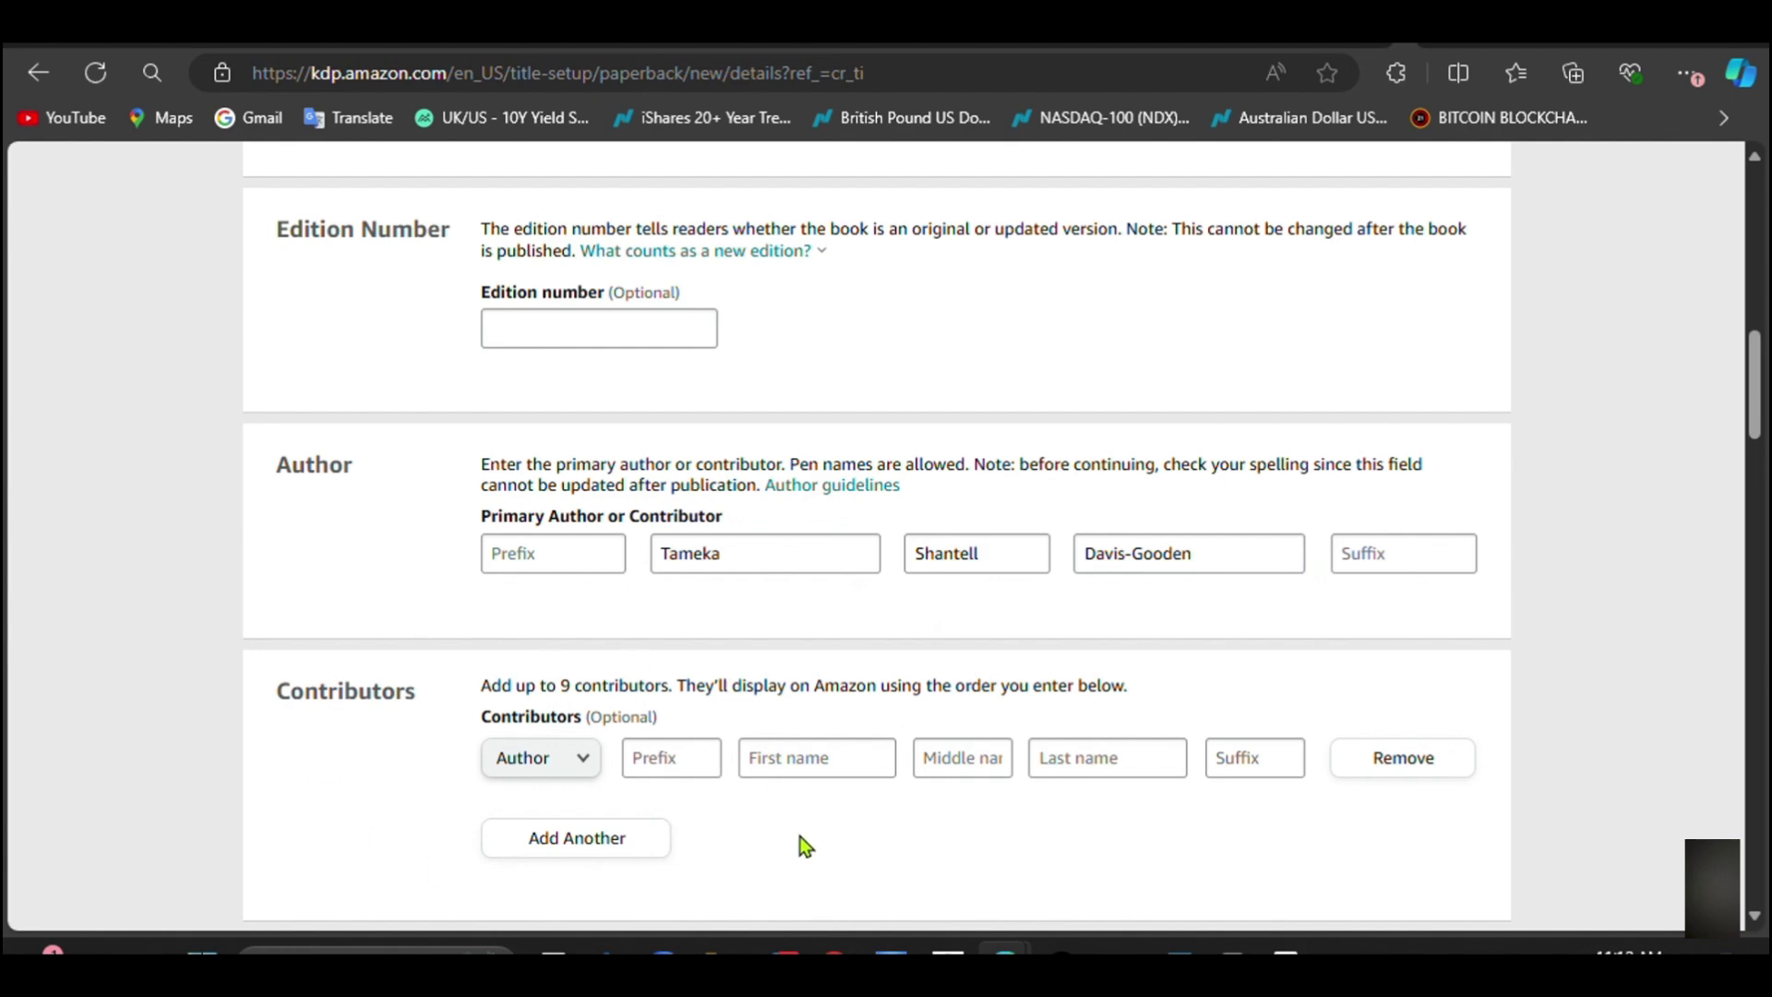
# Step: Paste the prepared "Color the Sea" text as the book description and delete the words "both kids" from it
pyautogui.scroll(-5, 722, 789)
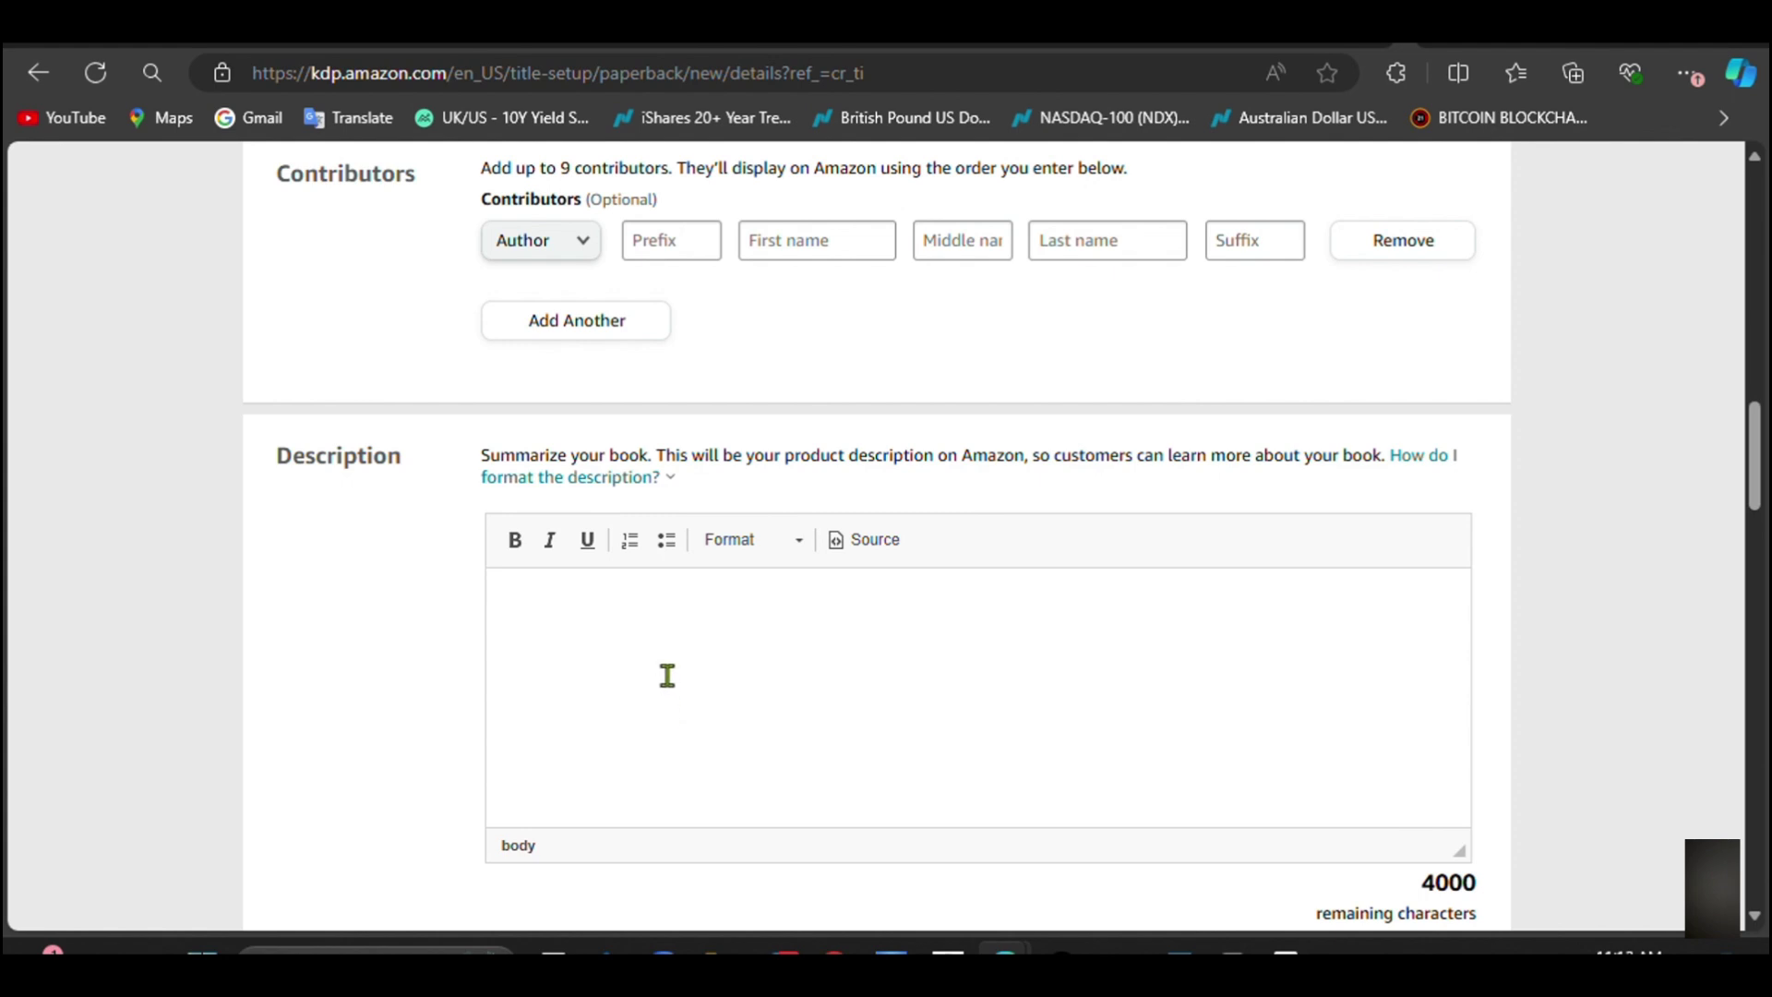
pyautogui.rightClick(556, 611)
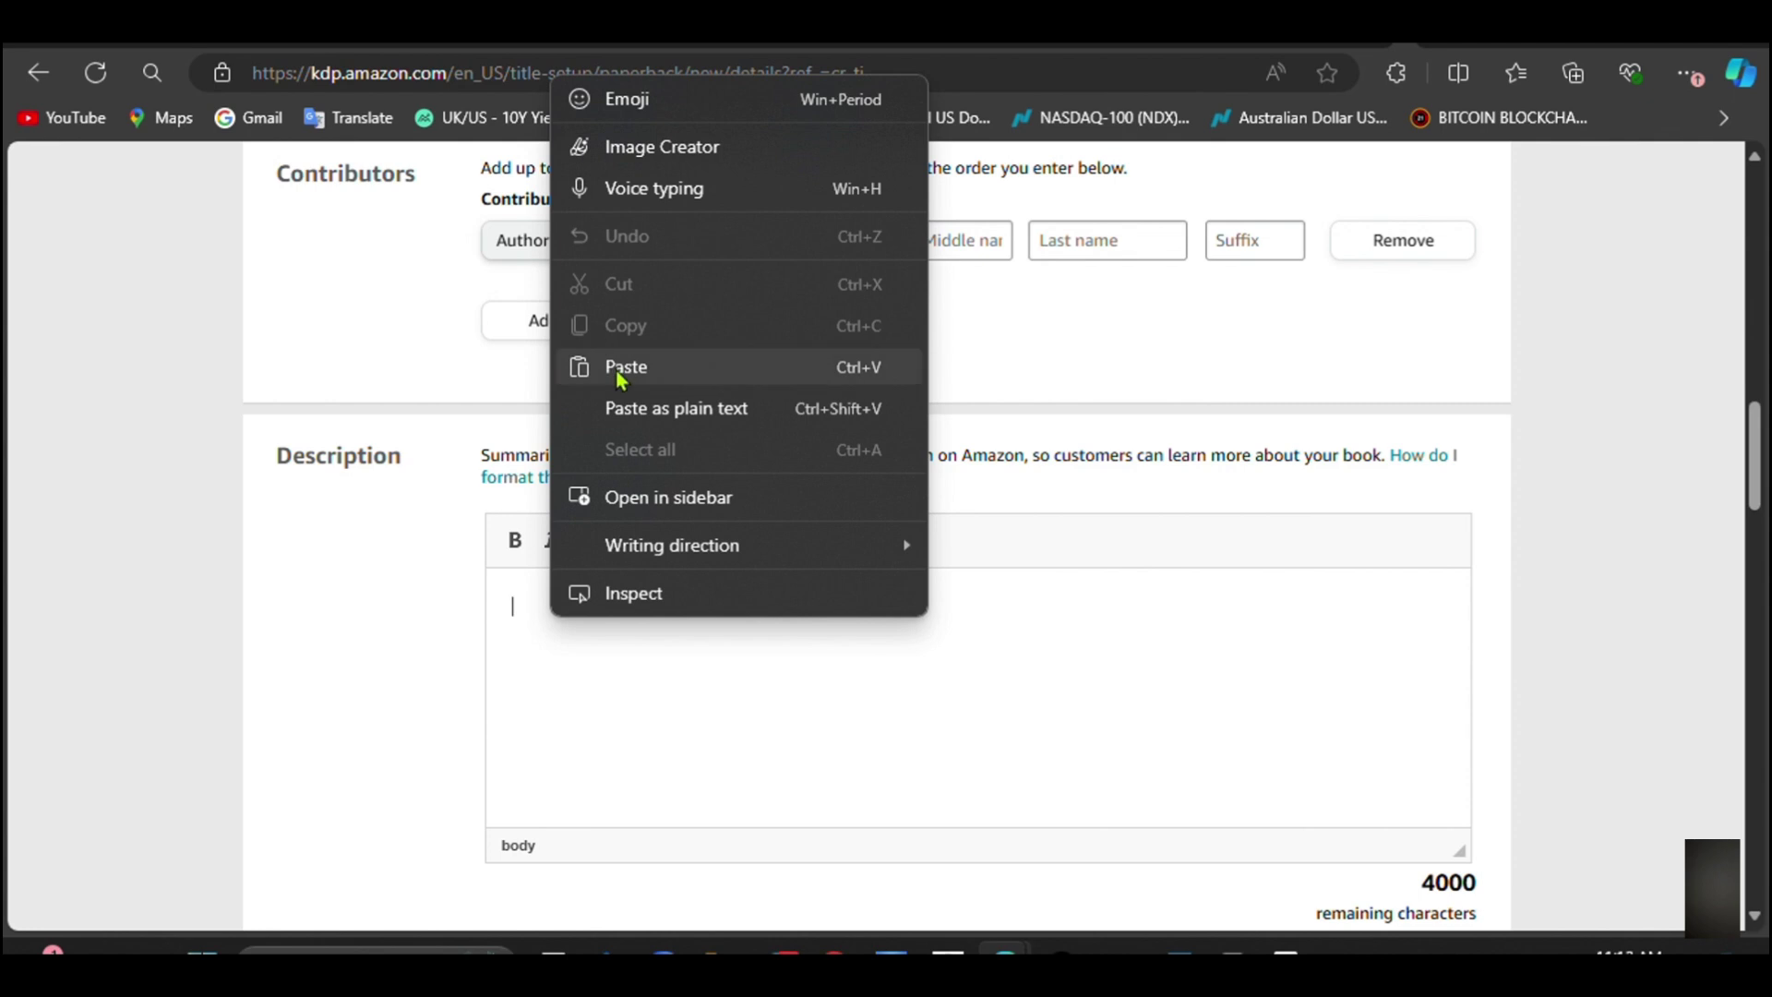
pyautogui.click(619, 369)
pyautogui.scroll(5, 755, 707)
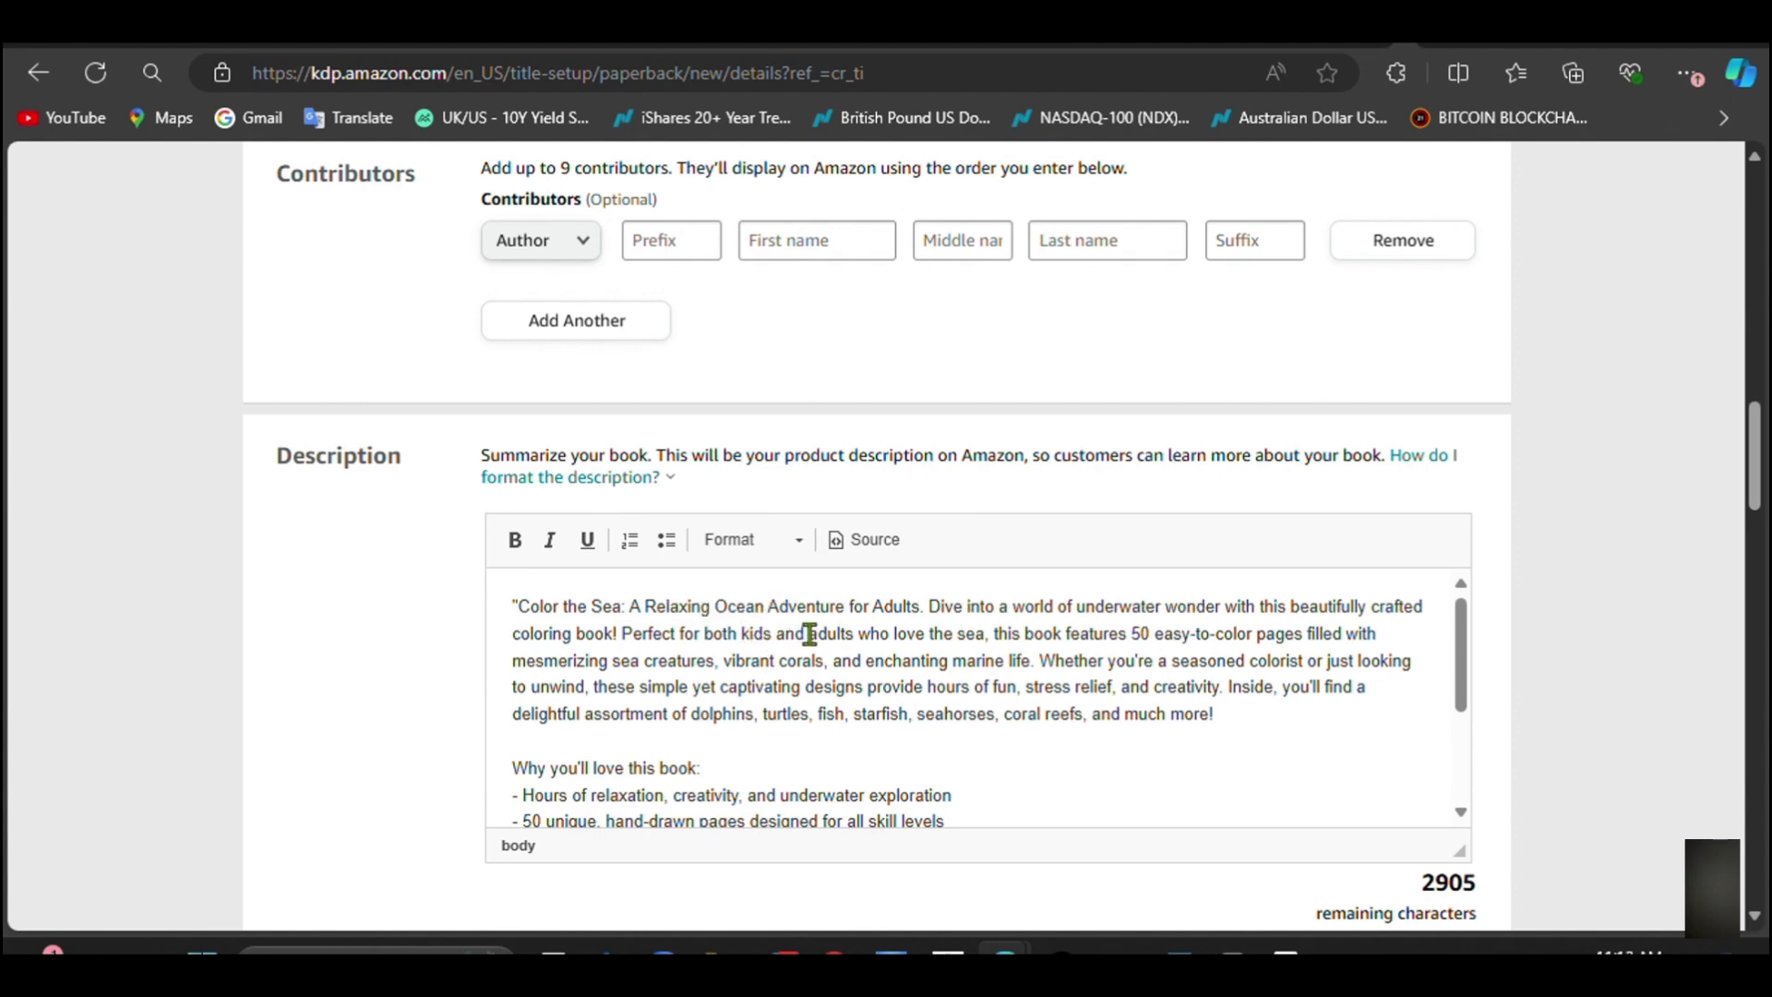
pyautogui.moveTo(809, 633); pyautogui.dragTo(691, 637)
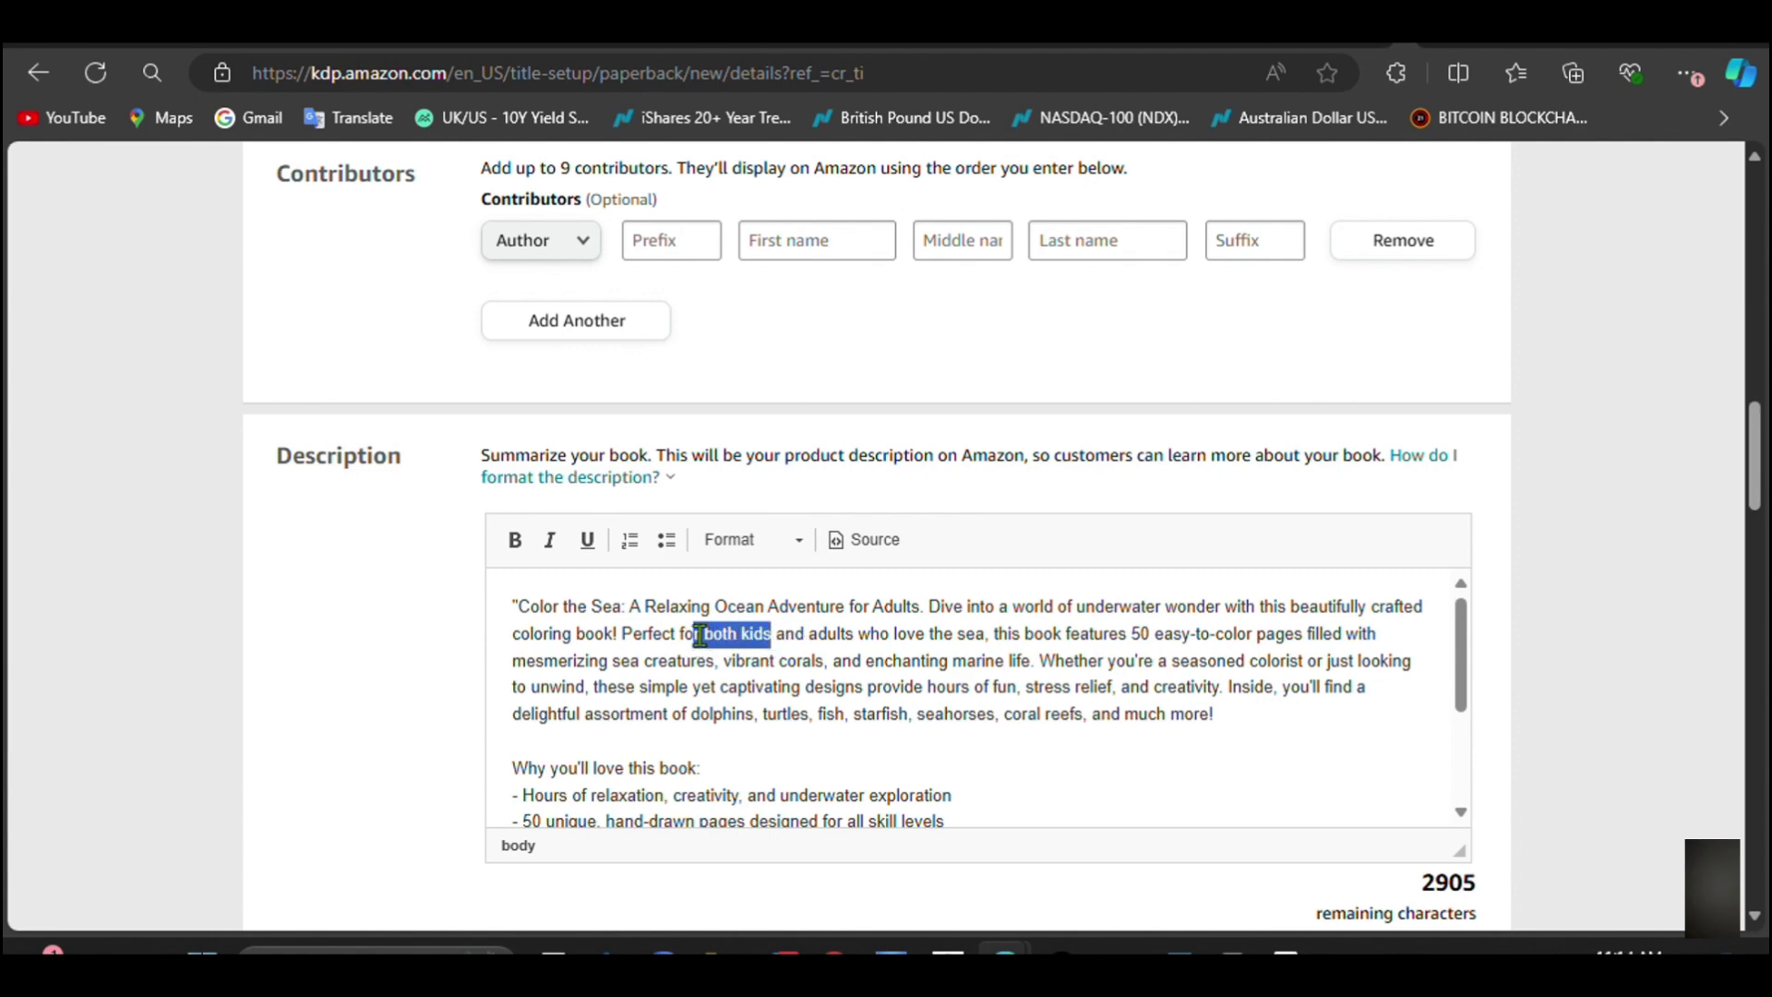
pyautogui.press('BackSpace')
pyautogui.write('rizing')
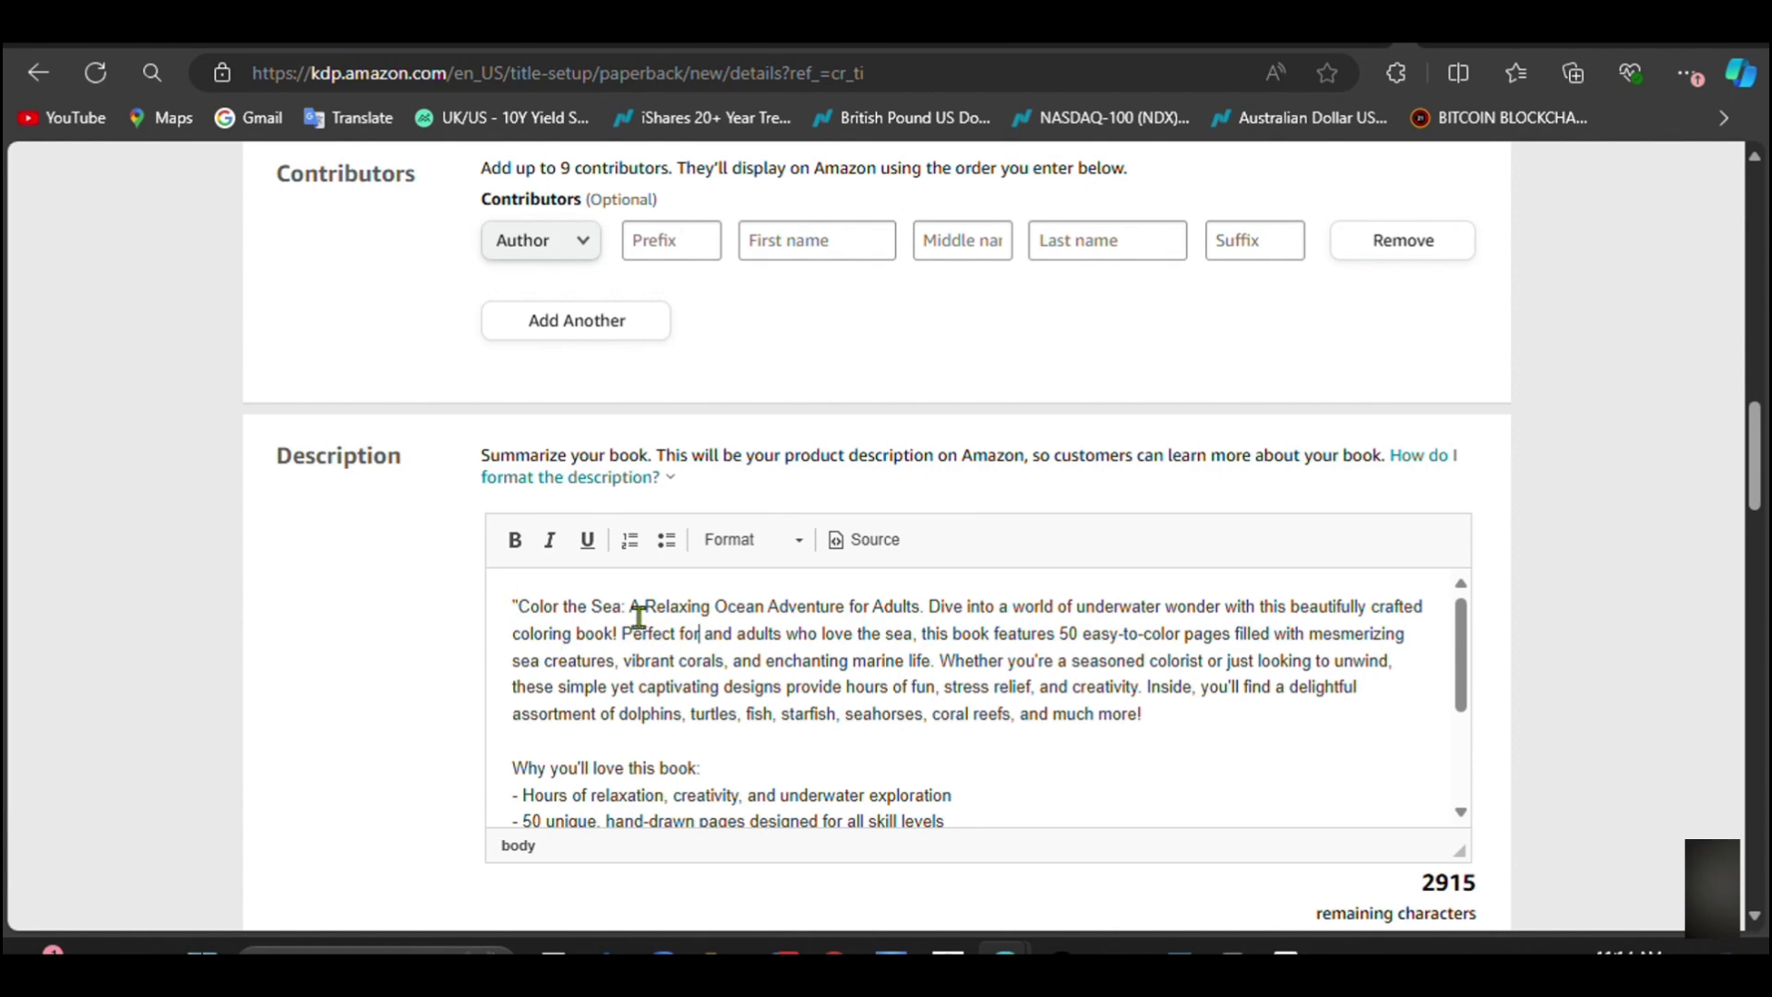
pyautogui.scroll(-3, 800, 634)
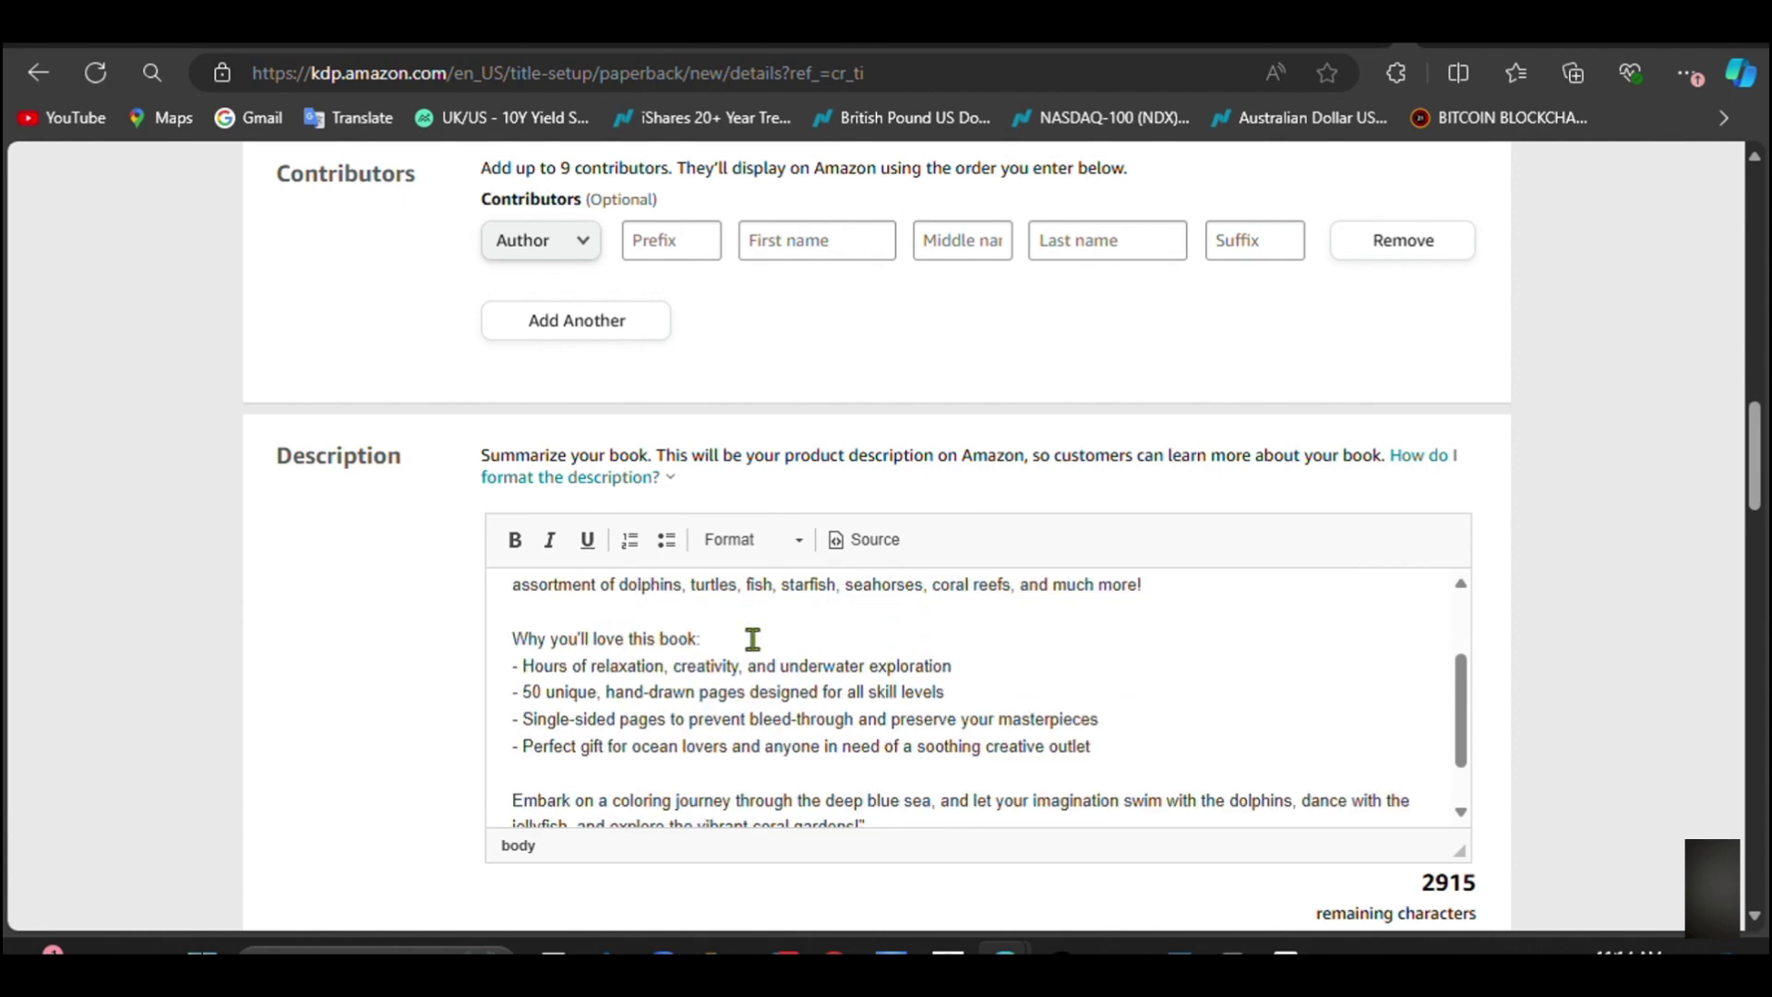
pyautogui.scroll(-1, 751, 728)
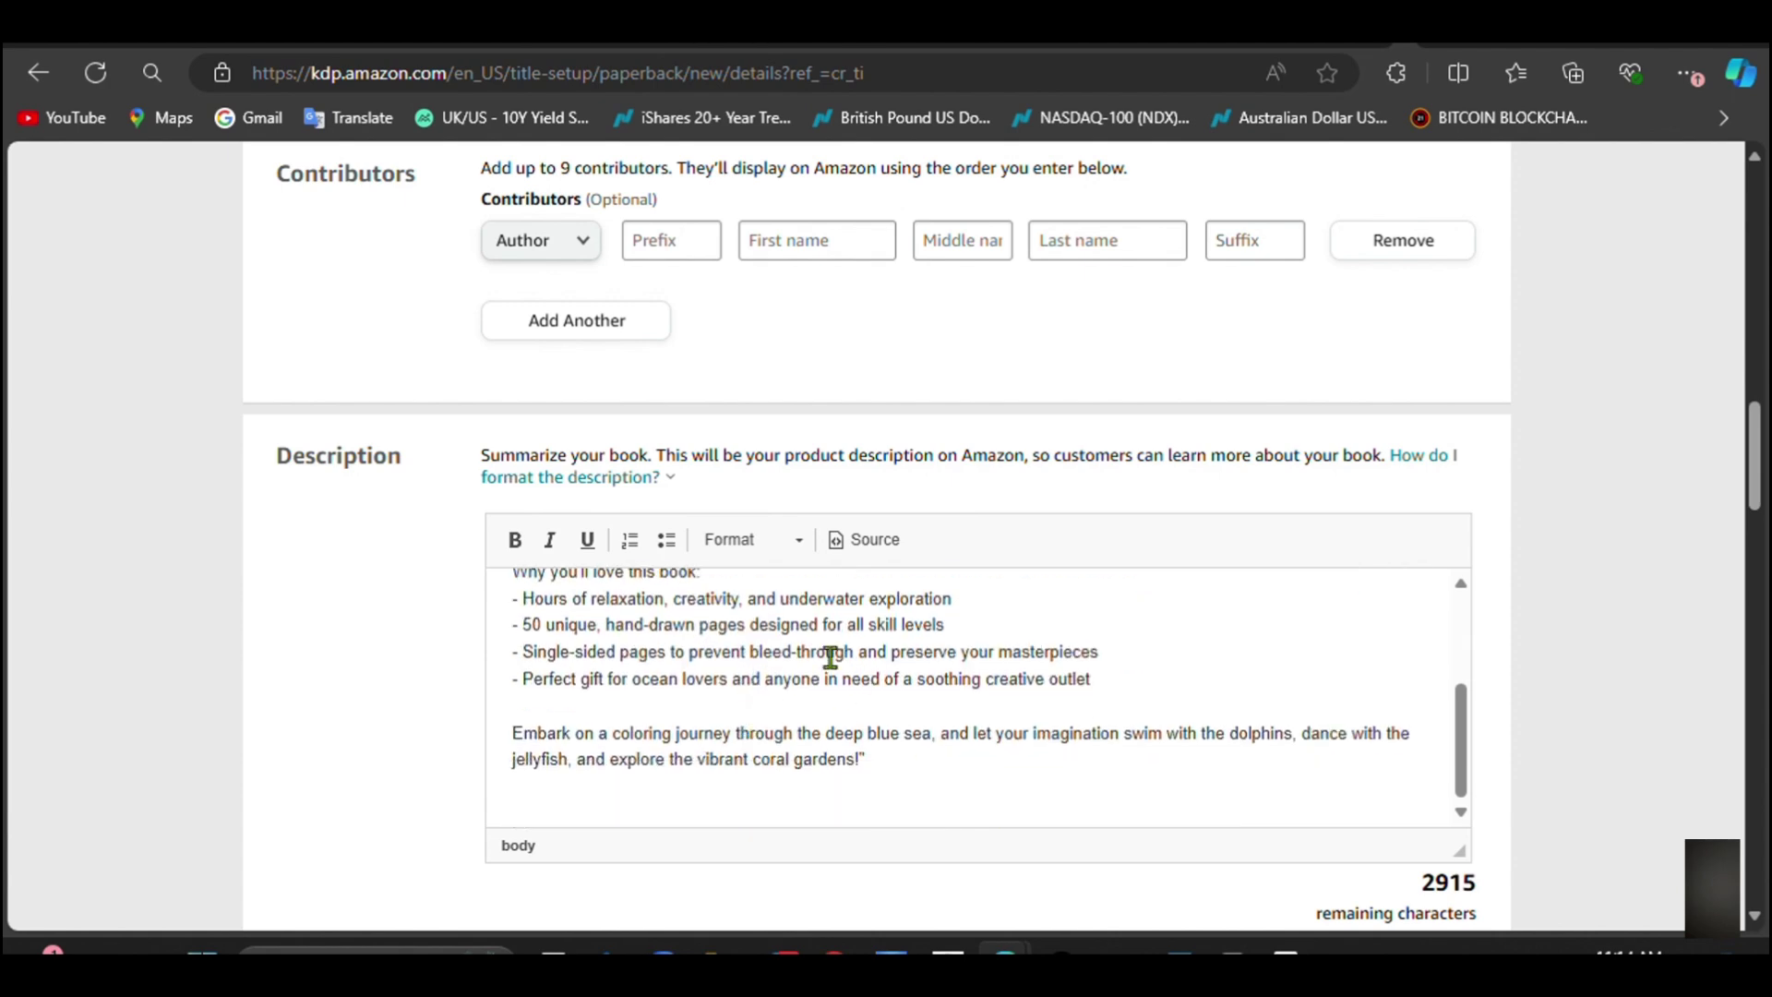
pyautogui.scroll(2, 634, 698)
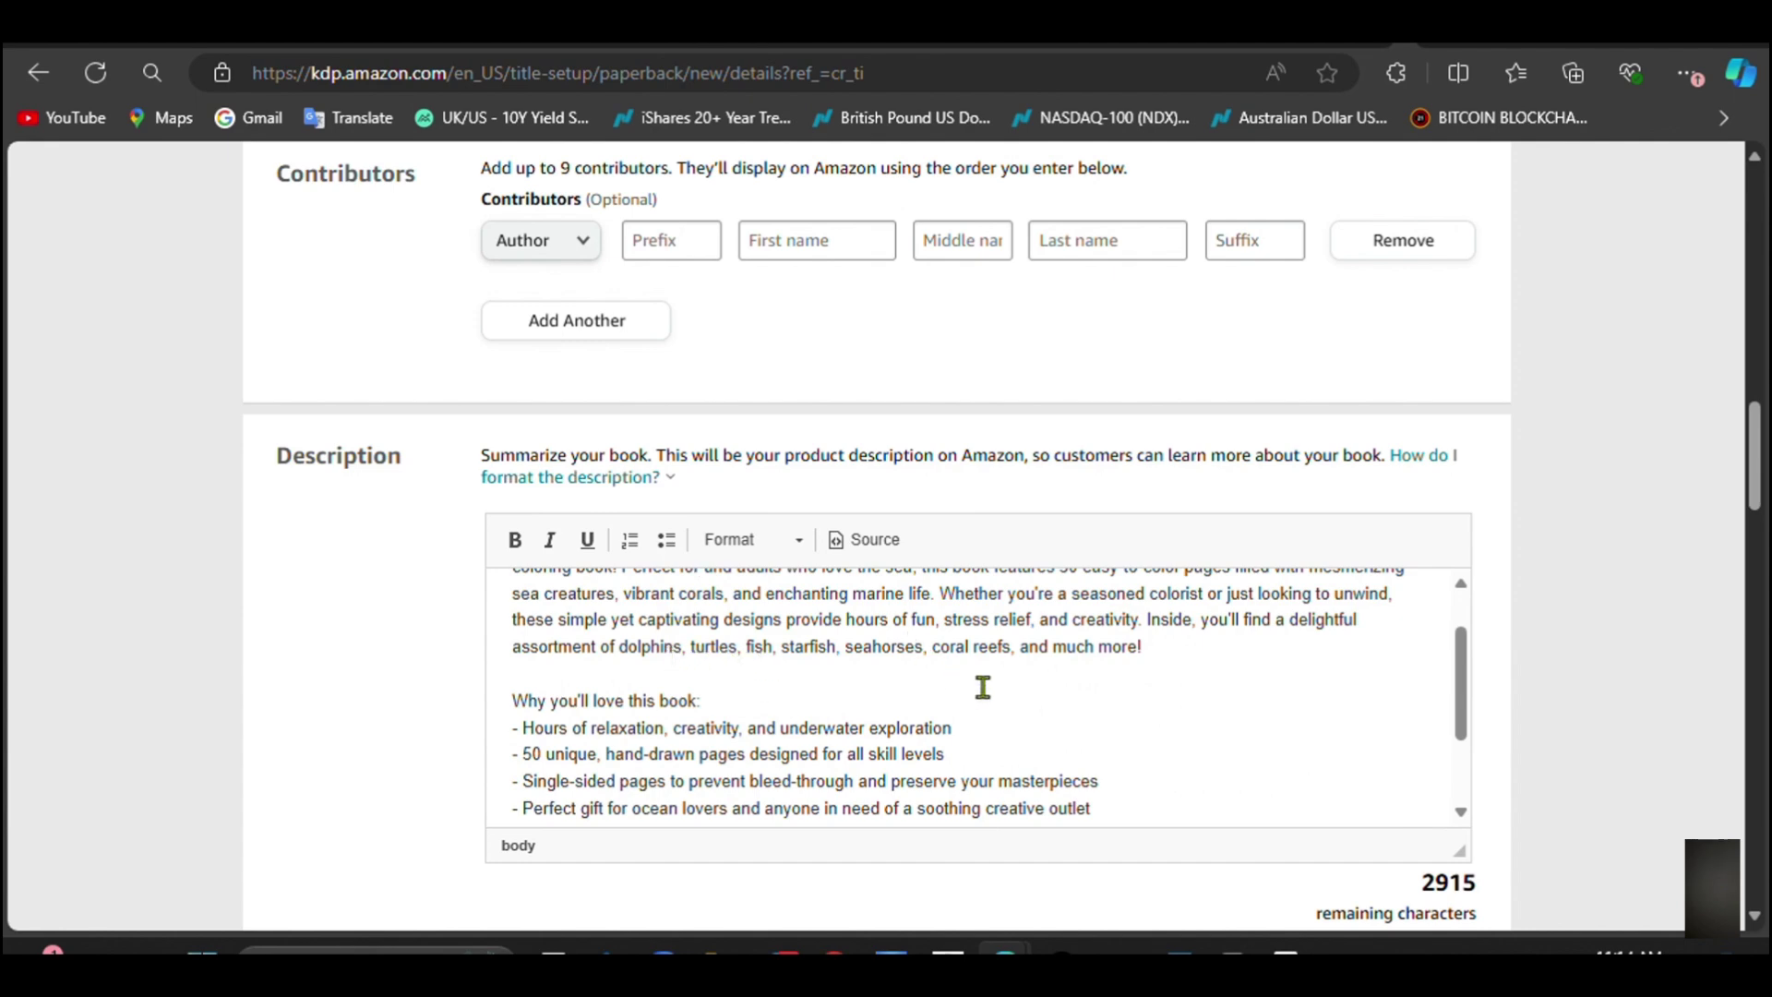
# Step: Declare ownership of the copyright and necessary publishing rights, and answer No for sexually explicit images or title
pyautogui.scroll(-5, 983, 688)
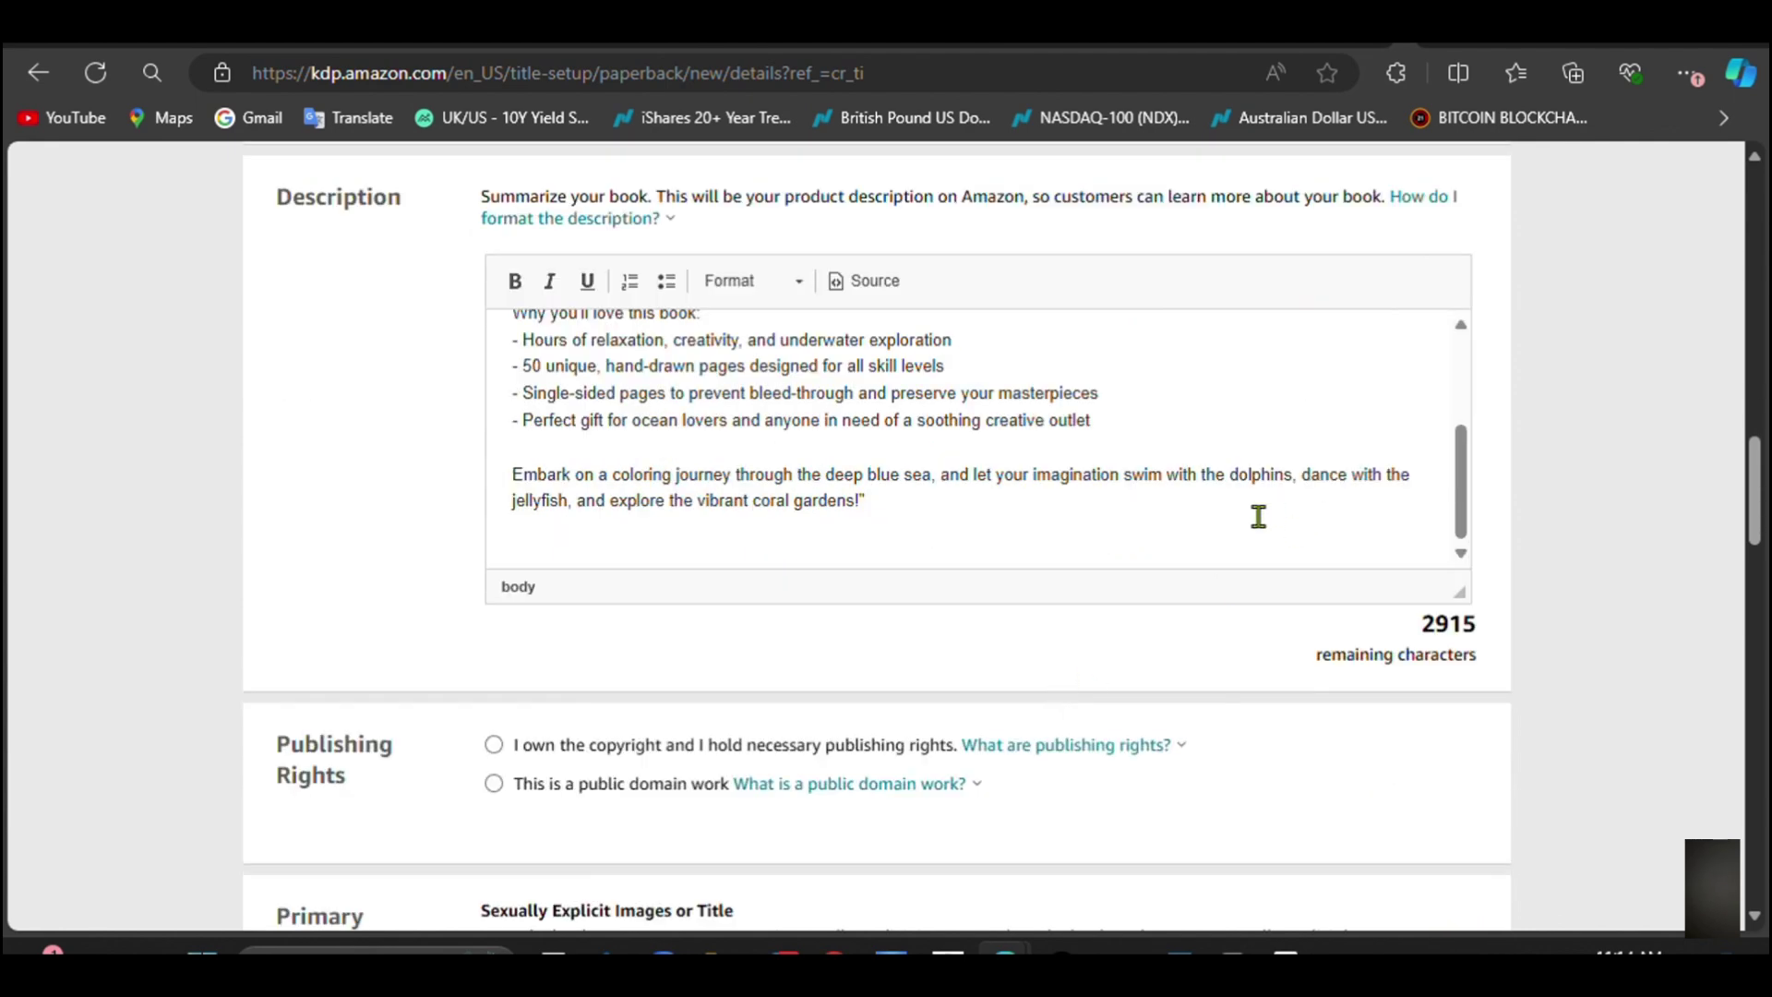
pyautogui.scroll(-4, 854, 702)
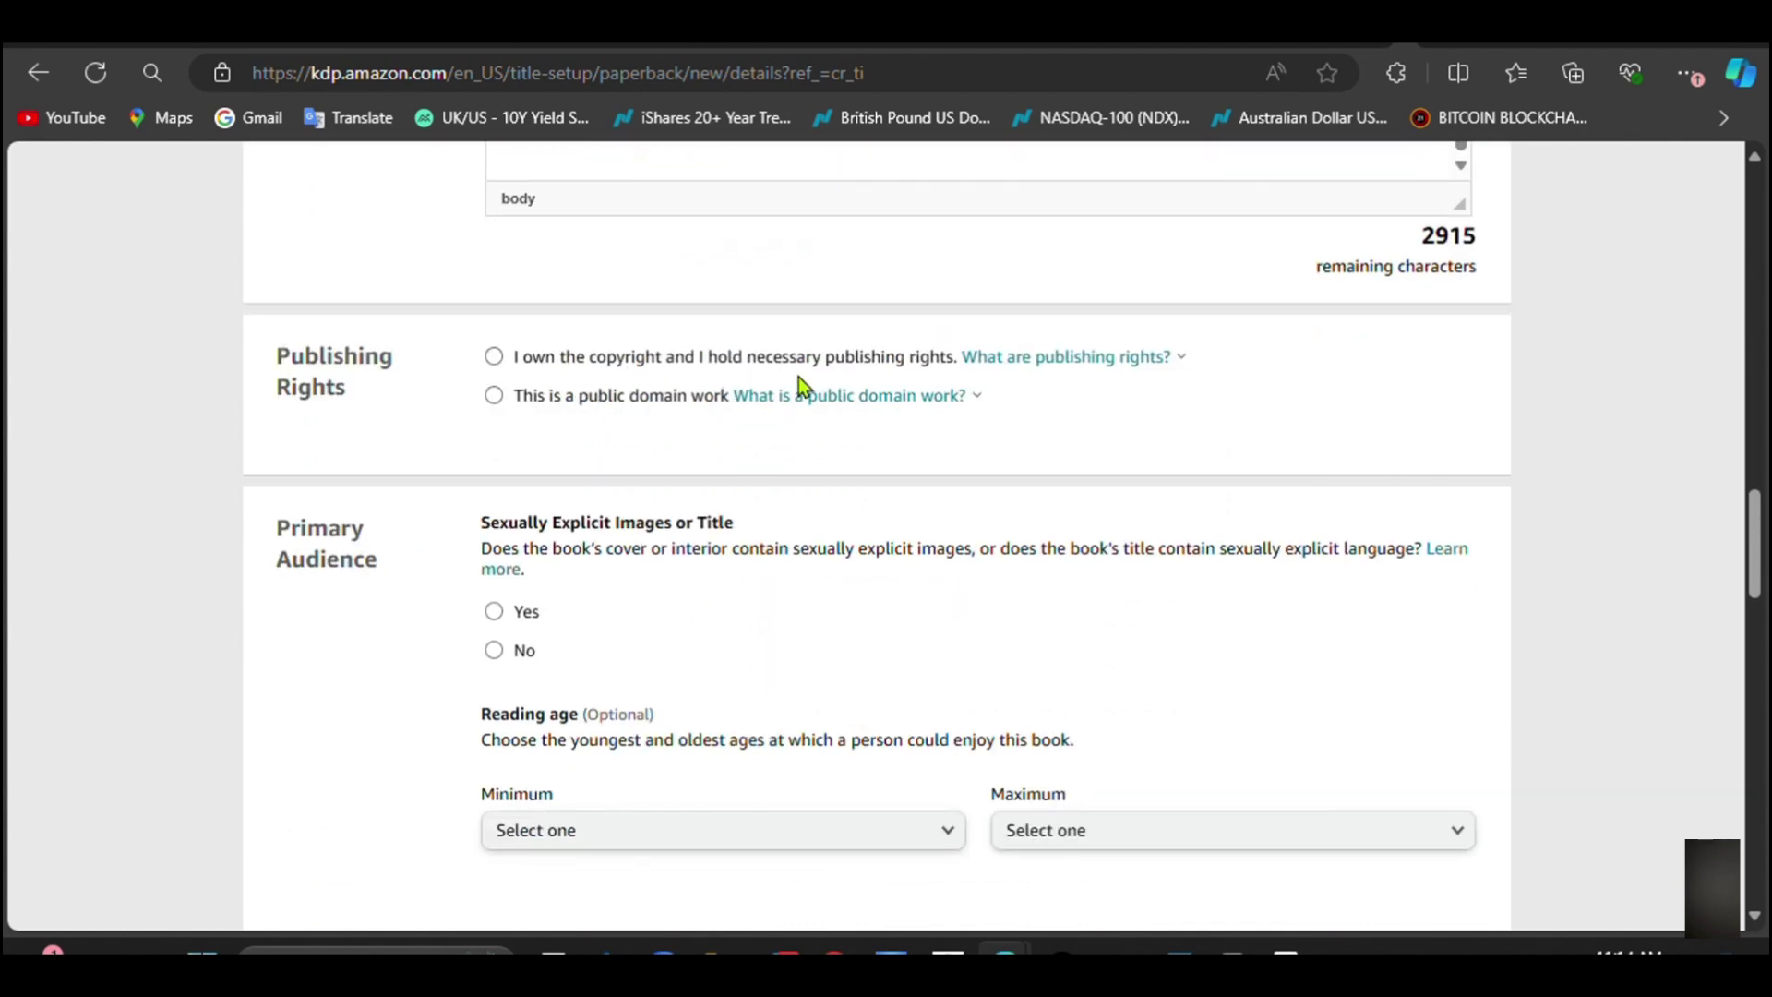
pyautogui.click(494, 357)
pyautogui.click(490, 657)
# Step: Try setting the minimum reading age to 12
pyautogui.scroll(-1, 673, 613)
pyautogui.scroll(-4, 744, 547)
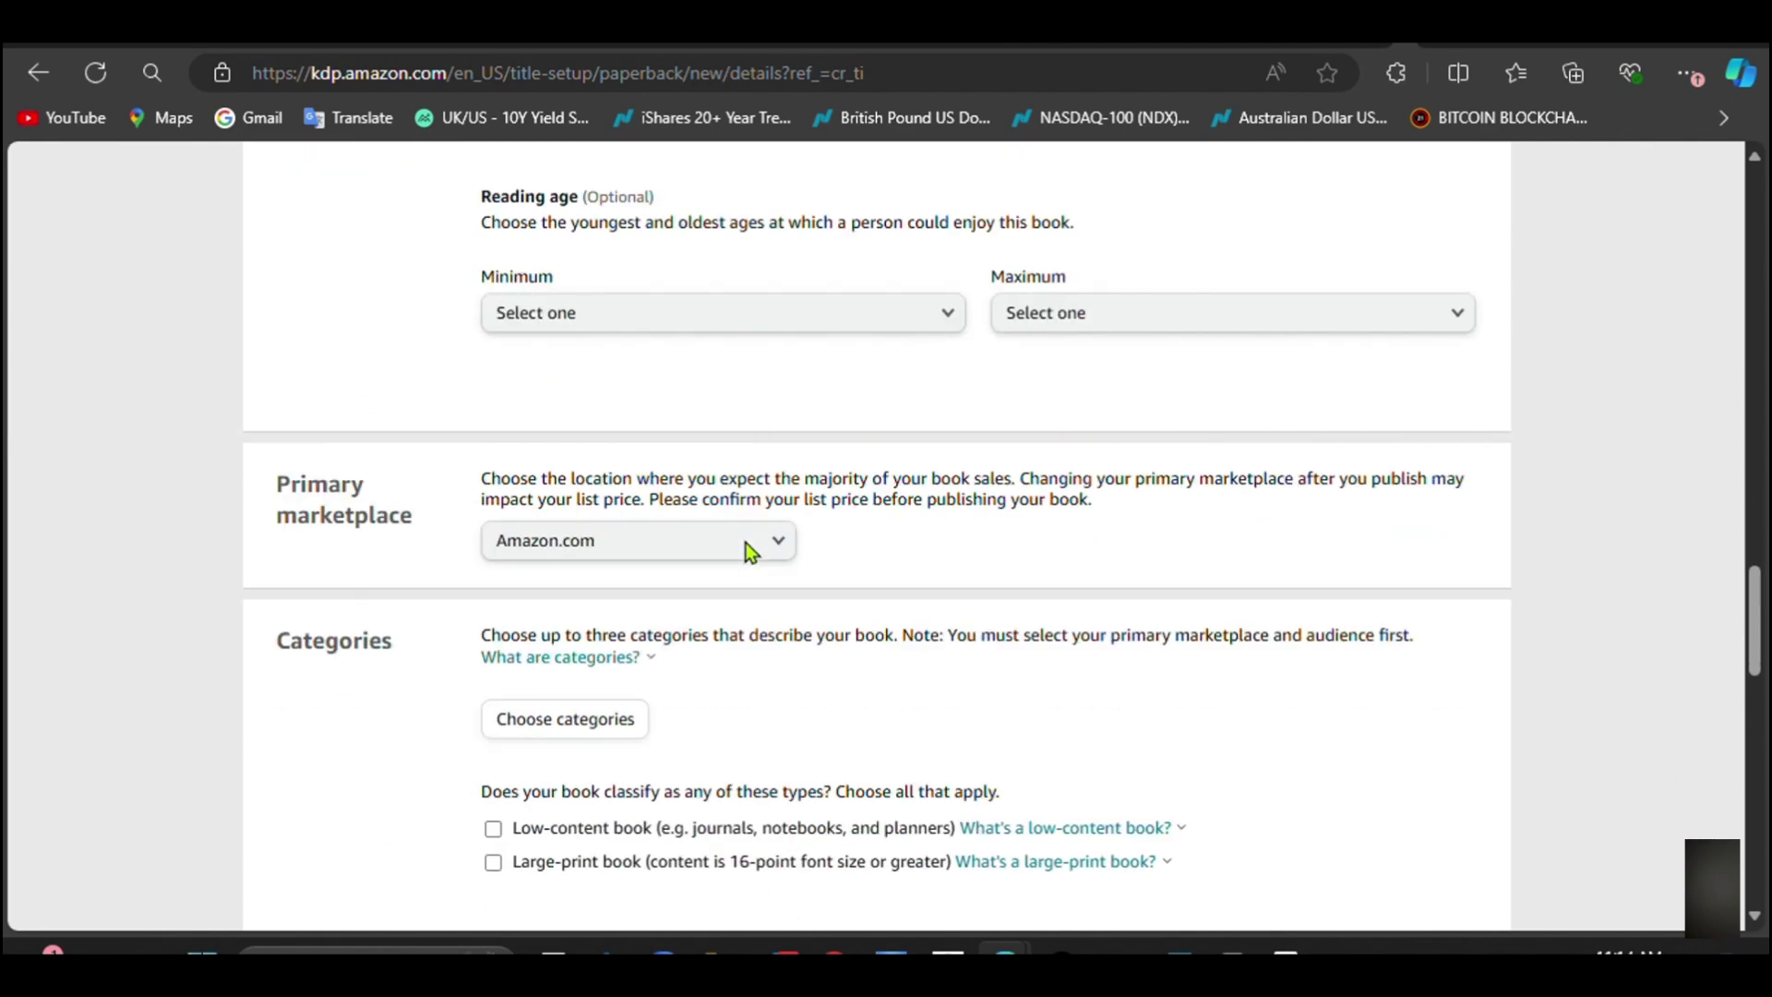
pyautogui.scroll(3, 868, 536)
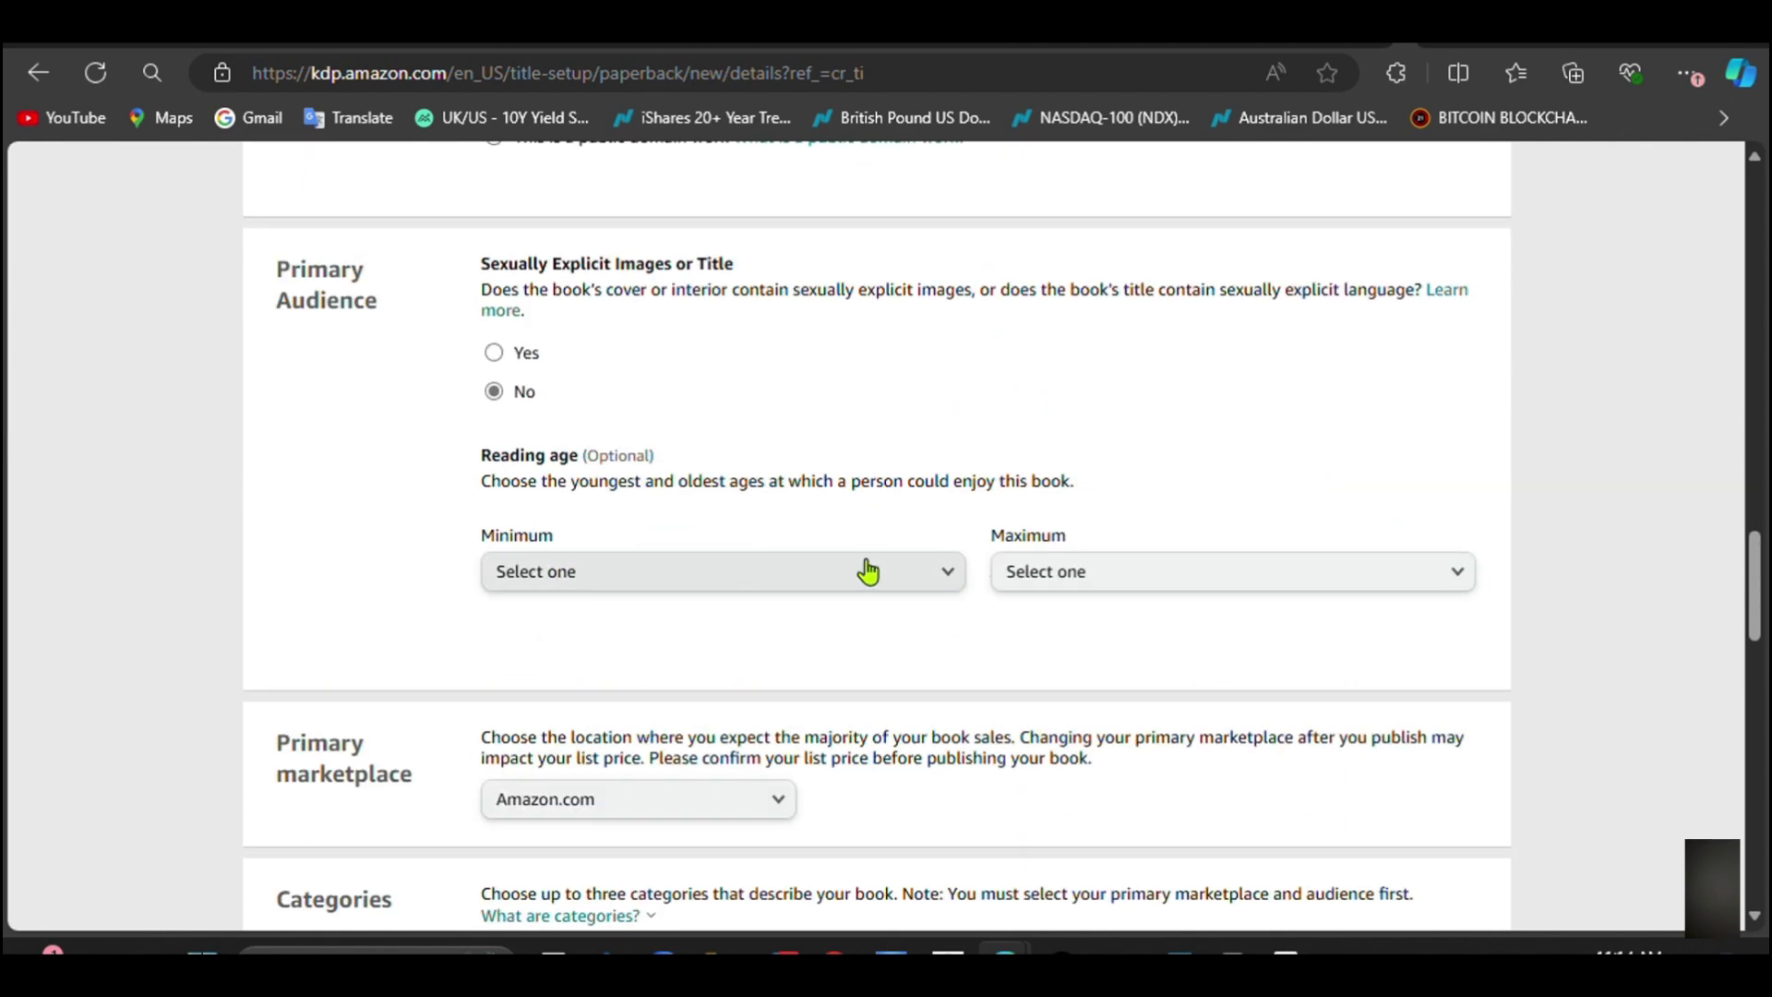
pyautogui.click(953, 578)
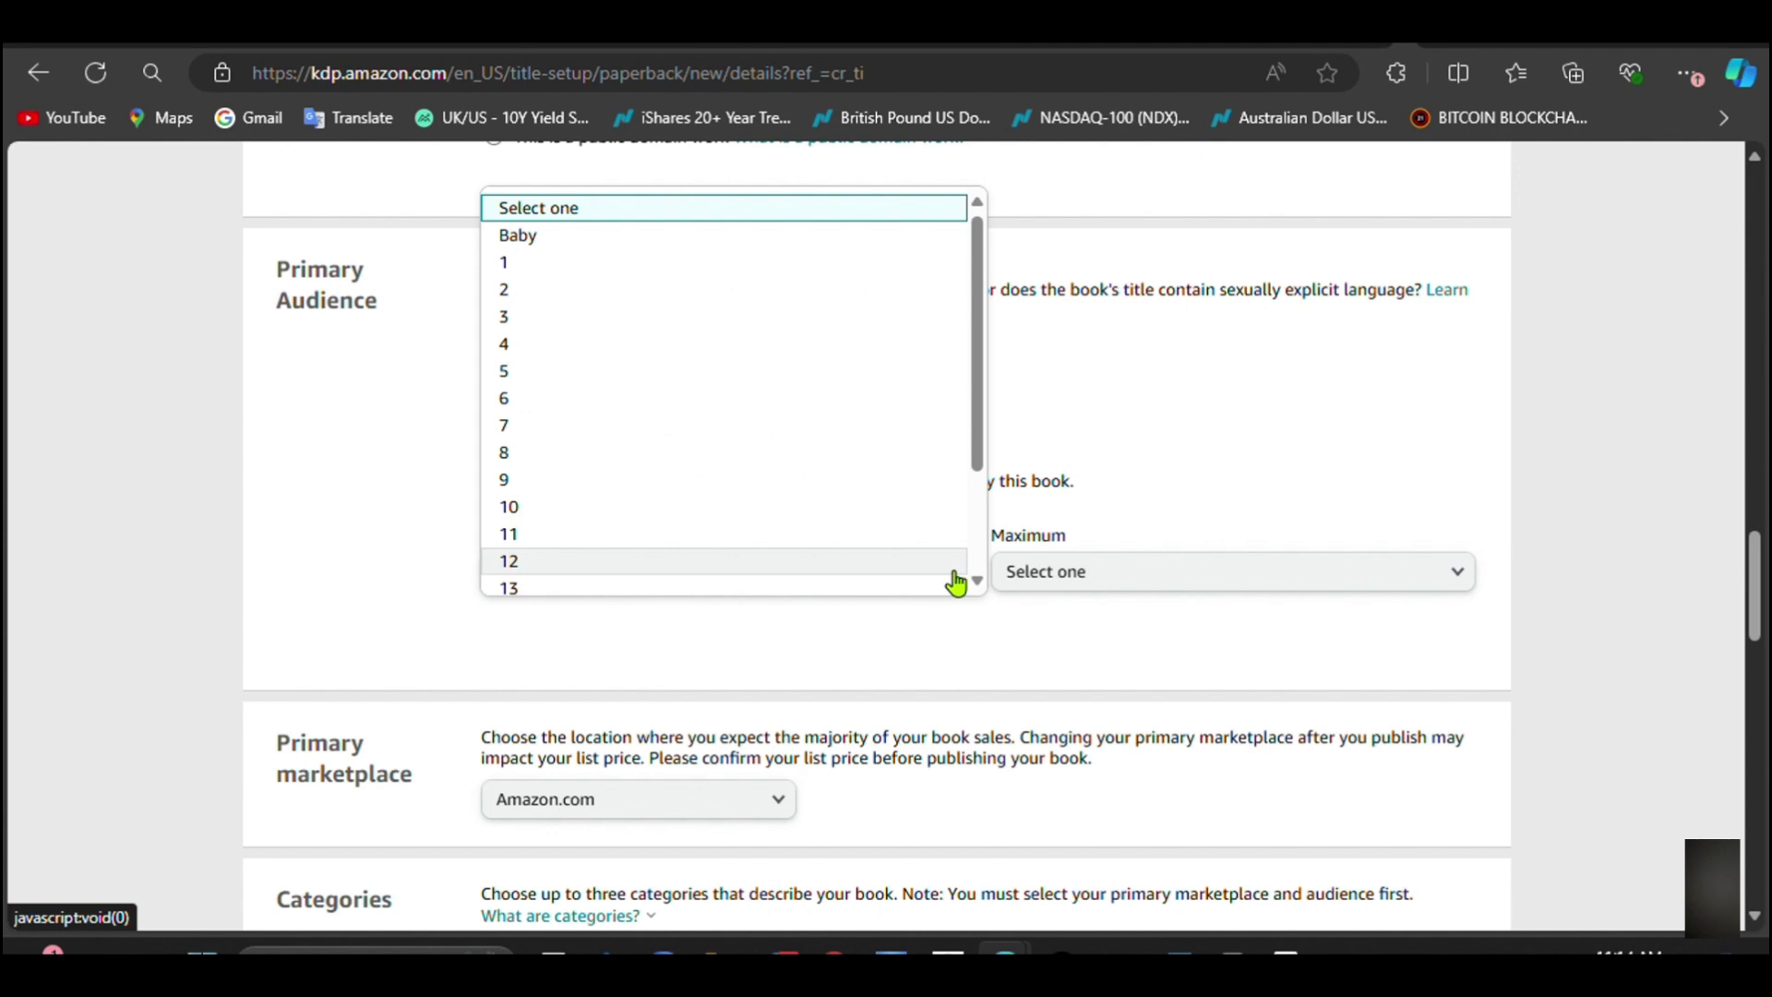
pyautogui.click(956, 582)
pyautogui.click(945, 583)
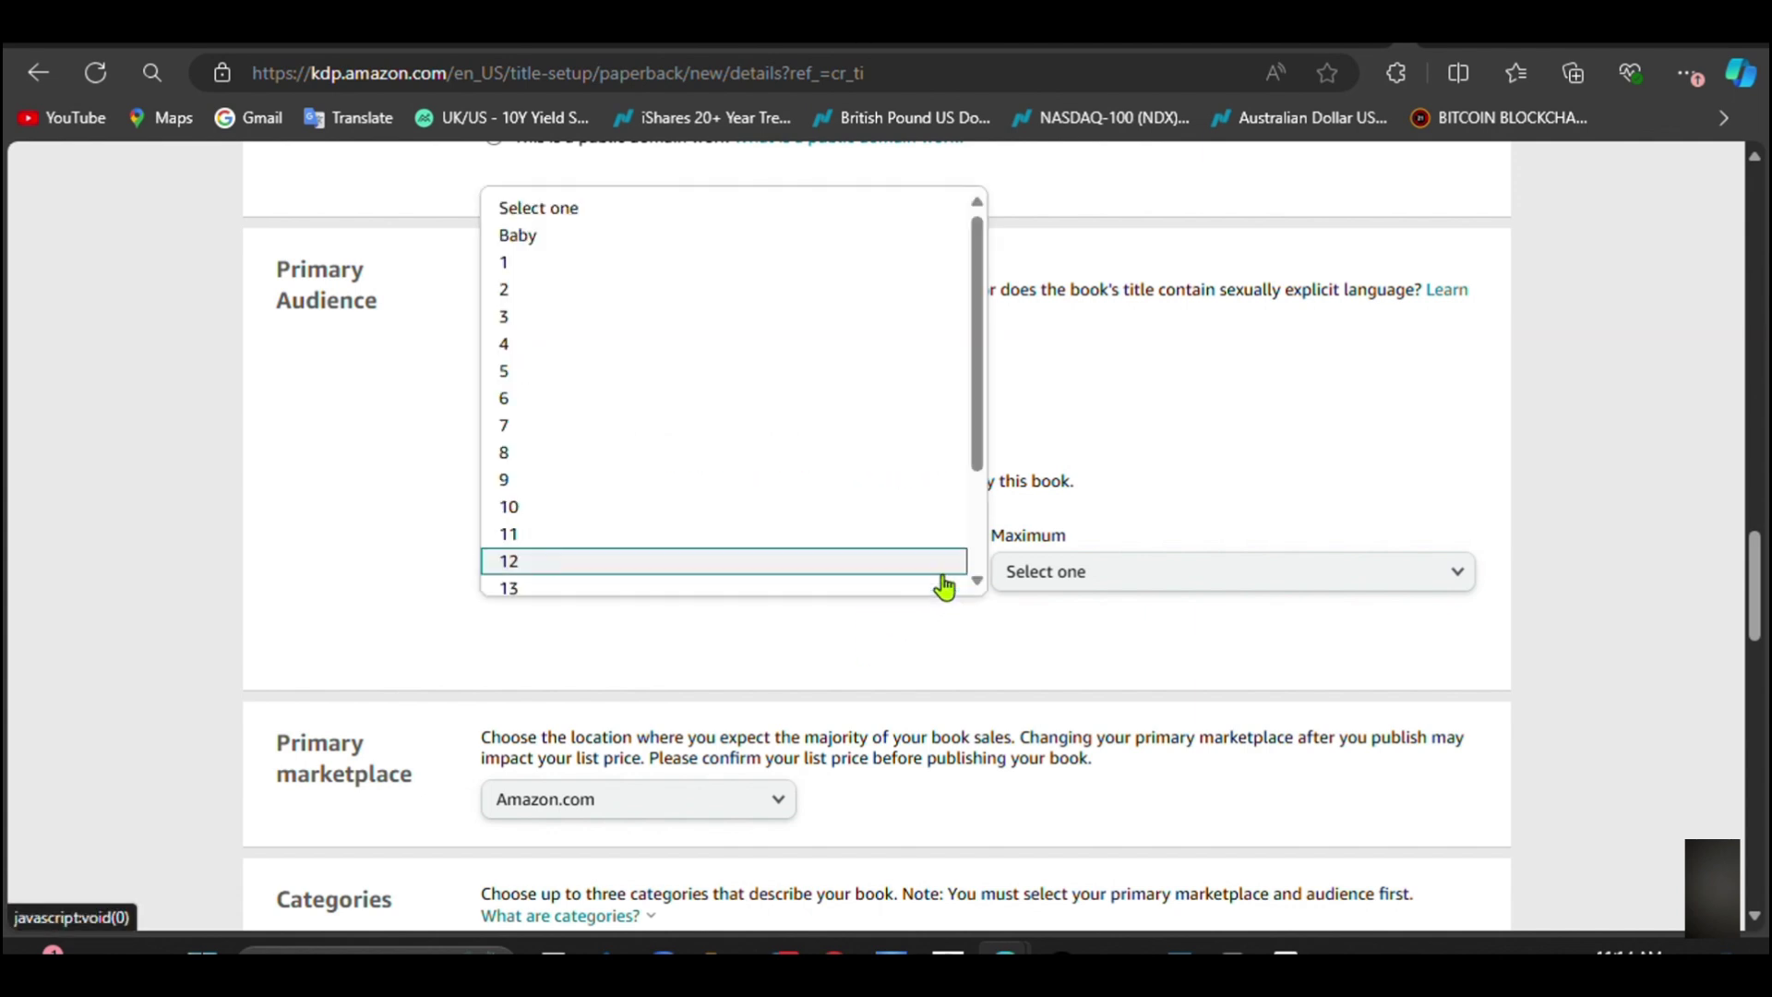
pyautogui.scroll(2, 721, 352)
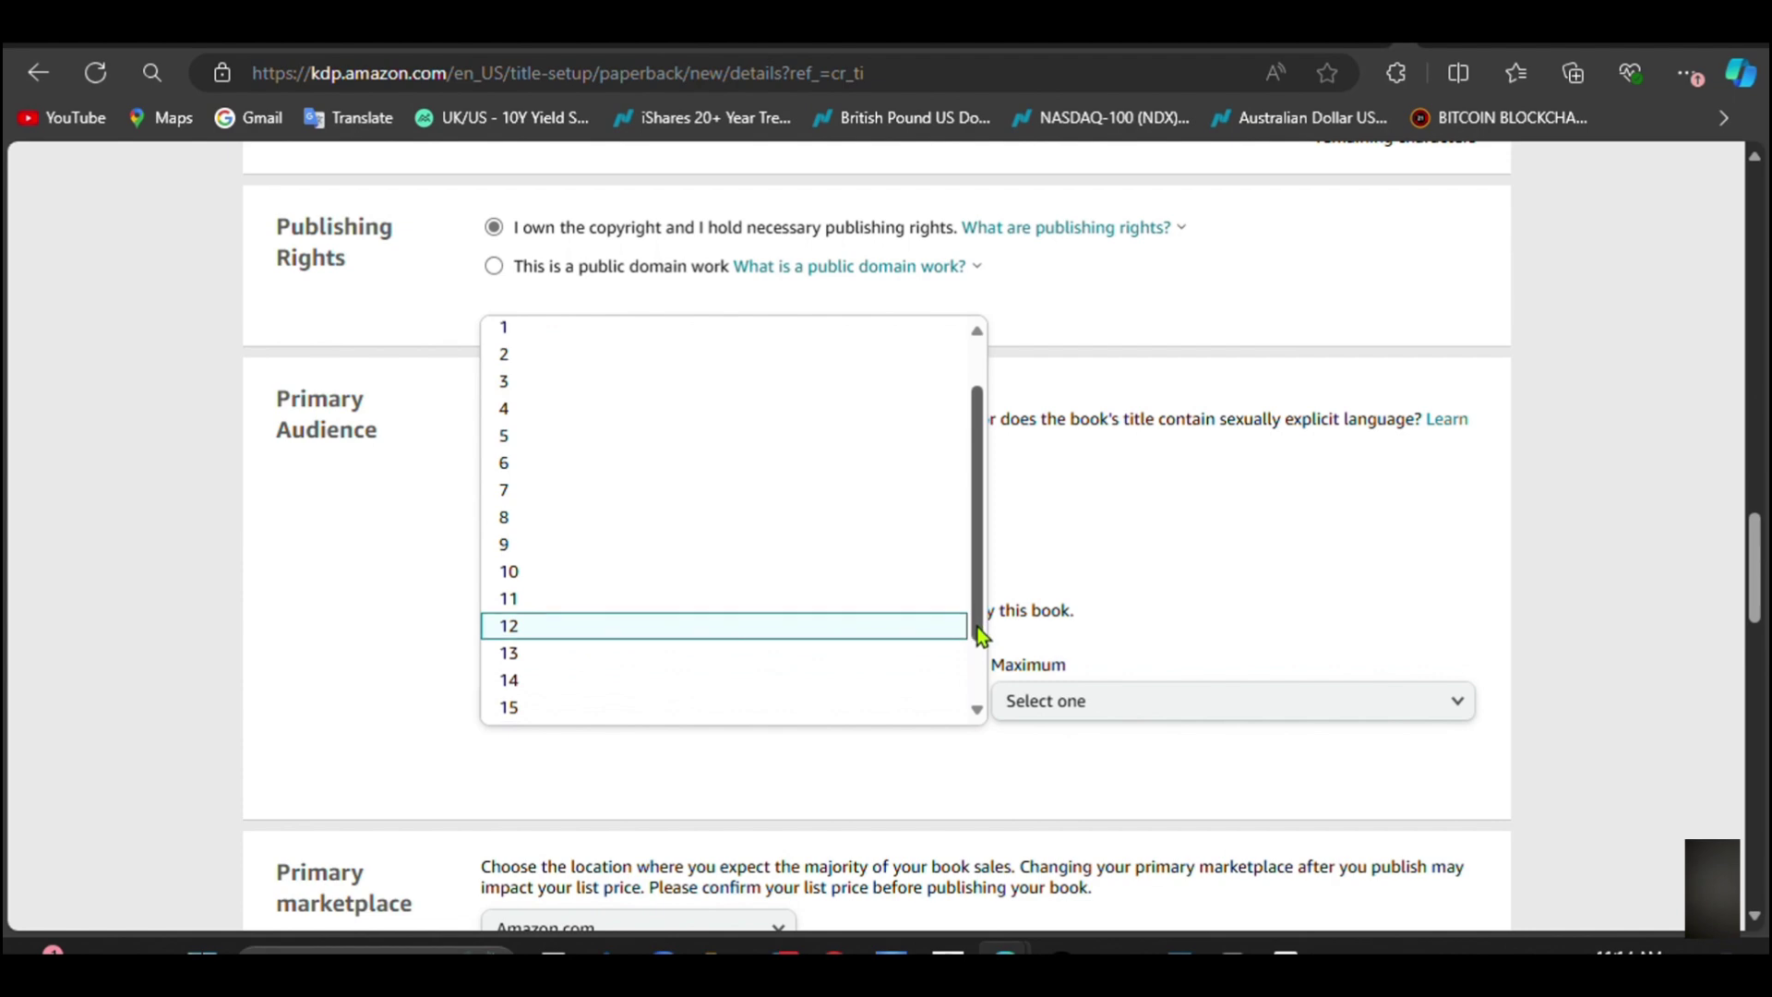
pyautogui.click(975, 755)
pyautogui.scroll(-4, 950, 732)
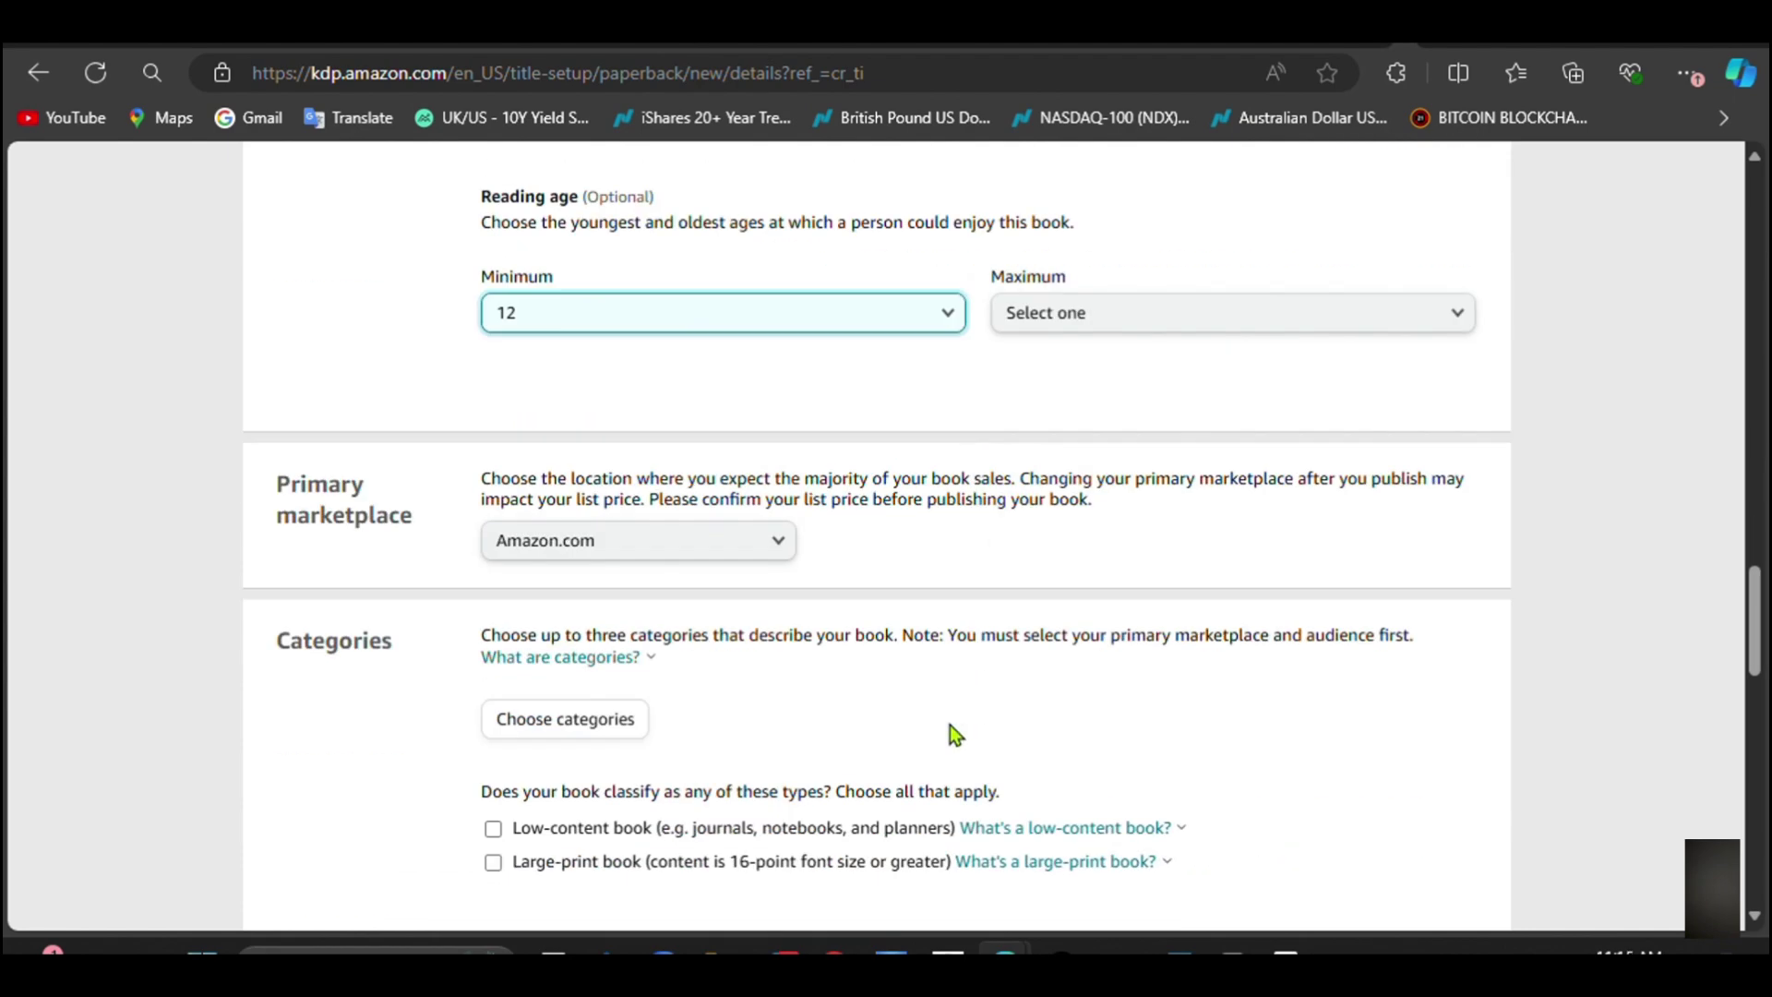
# Step: Reset the minimum reading age to "Select one"
pyautogui.scroll(4, 943, 734)
pyautogui.click(950, 713)
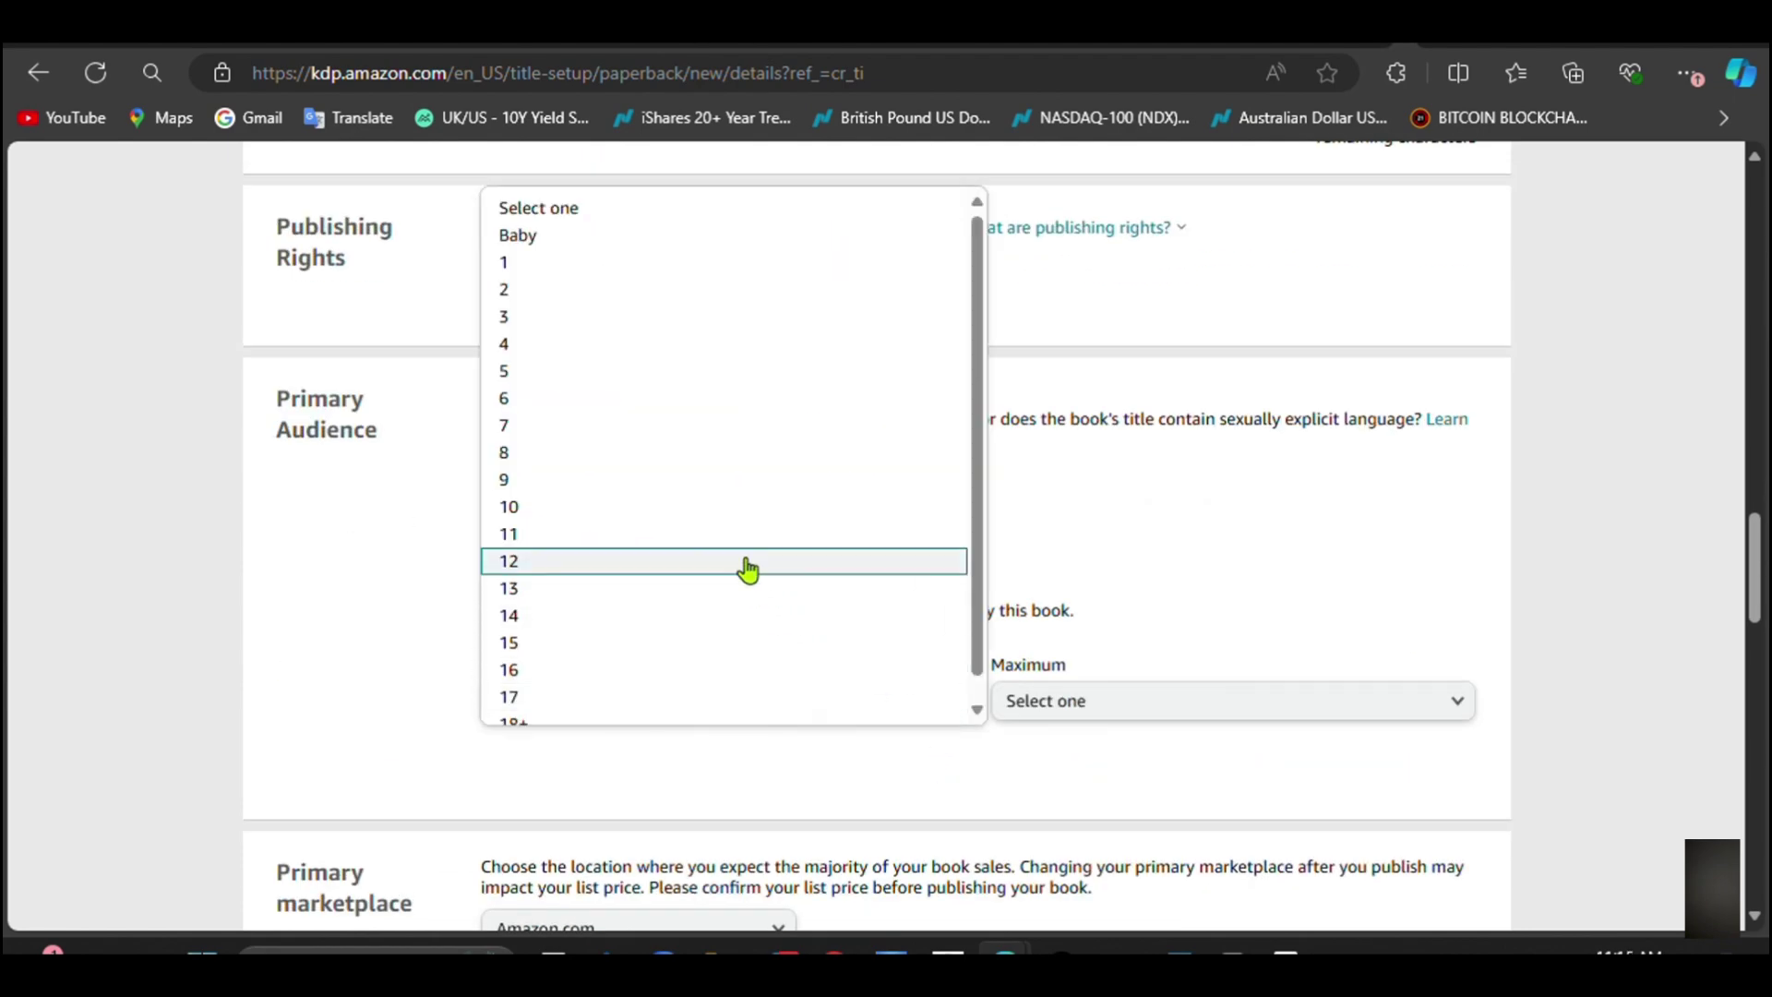
pyautogui.scroll(5, 751, 517)
pyautogui.click(799, 734)
pyautogui.scroll(-6, 800, 743)
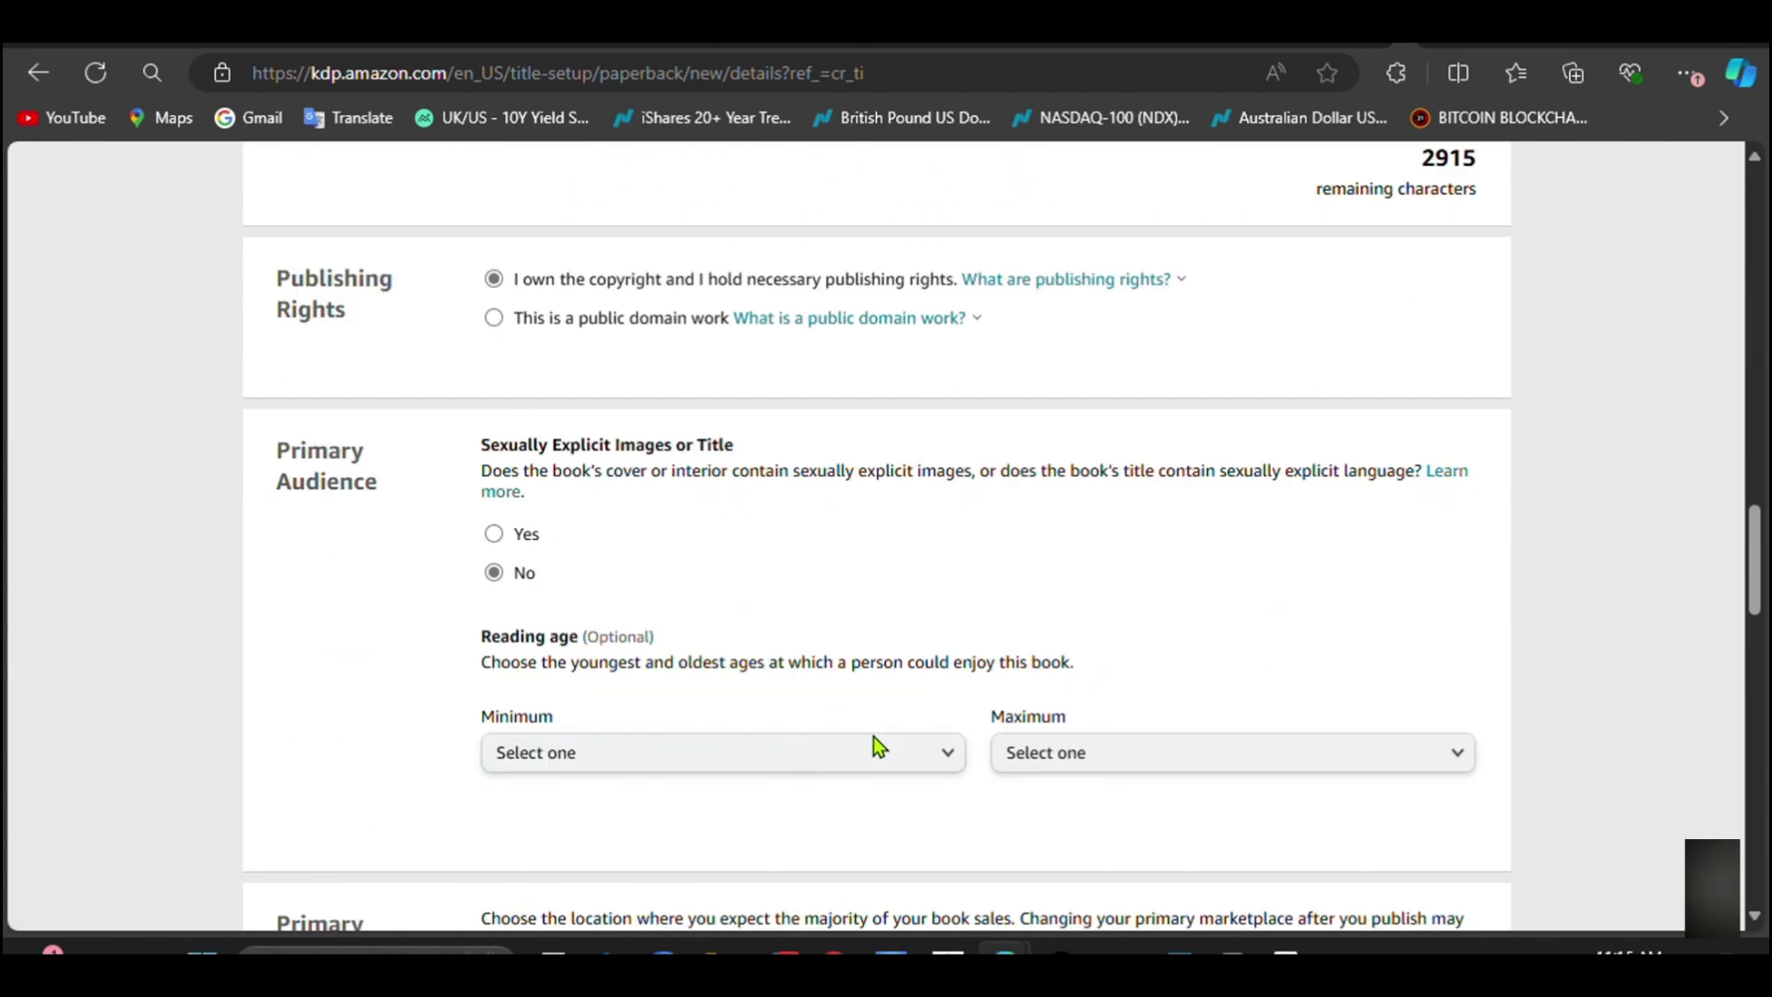
# Step: Keep Amazon.com as the primary marketplace and classify the title as a low-content book
pyautogui.scroll(-4, 866, 631)
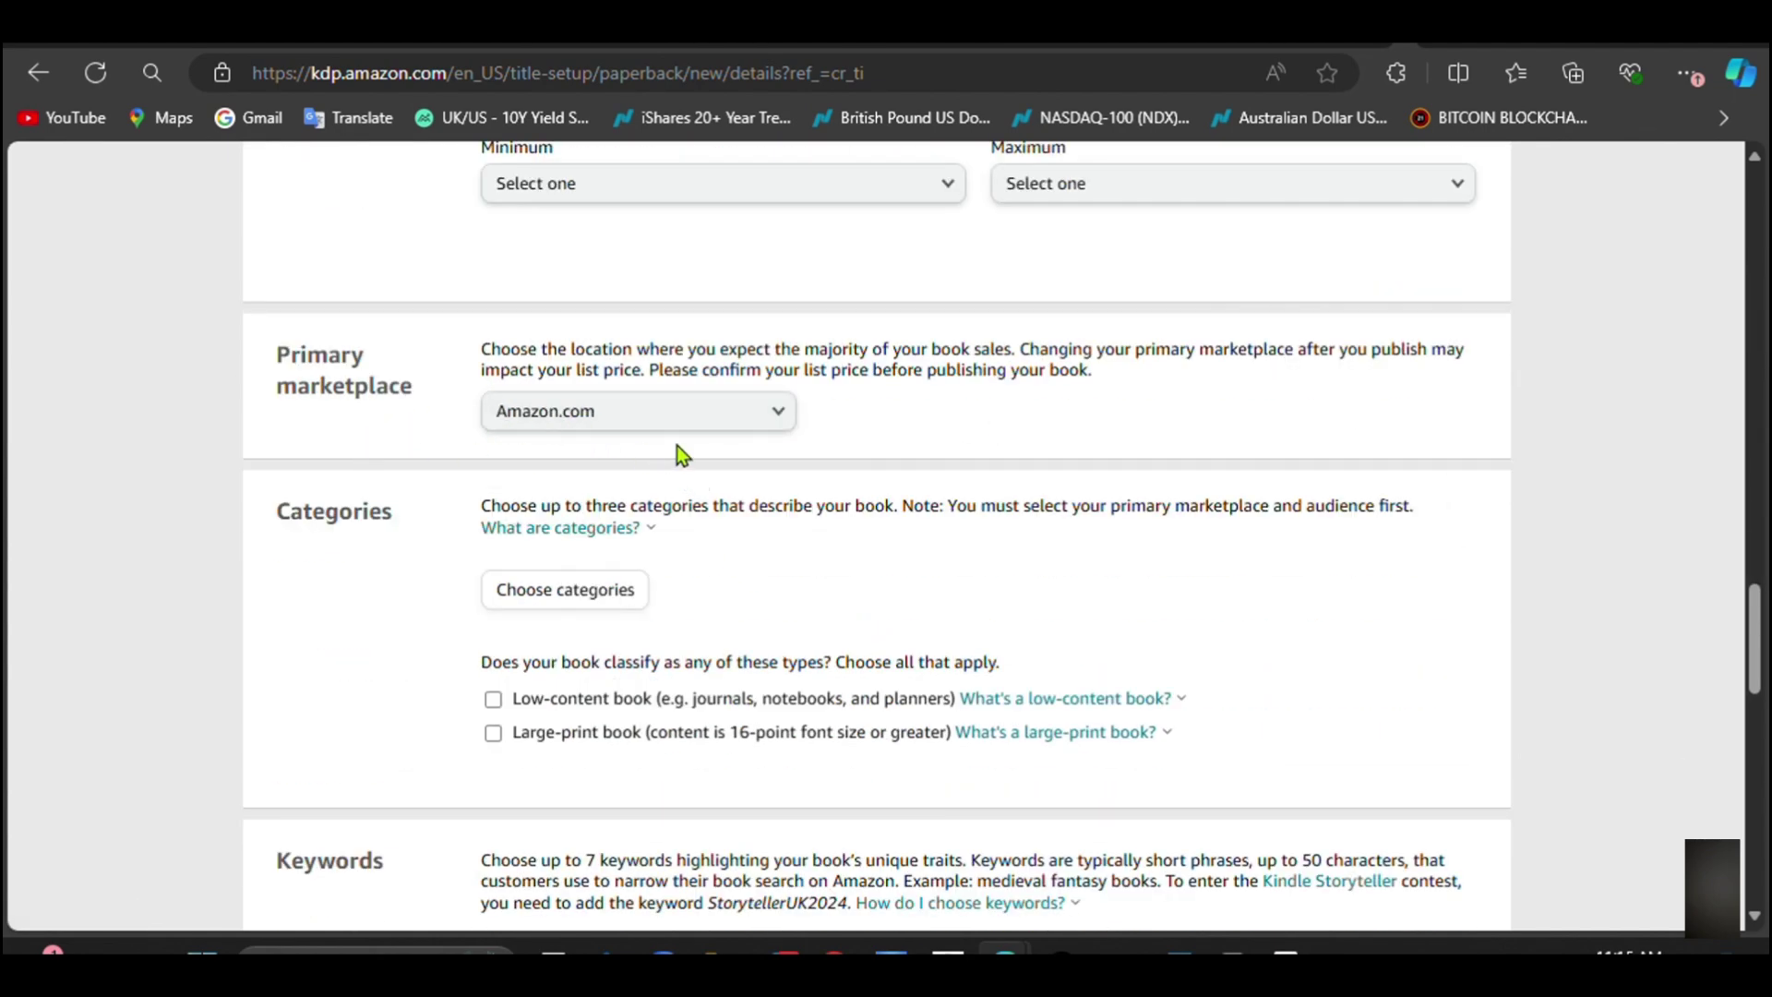
pyautogui.click(780, 423)
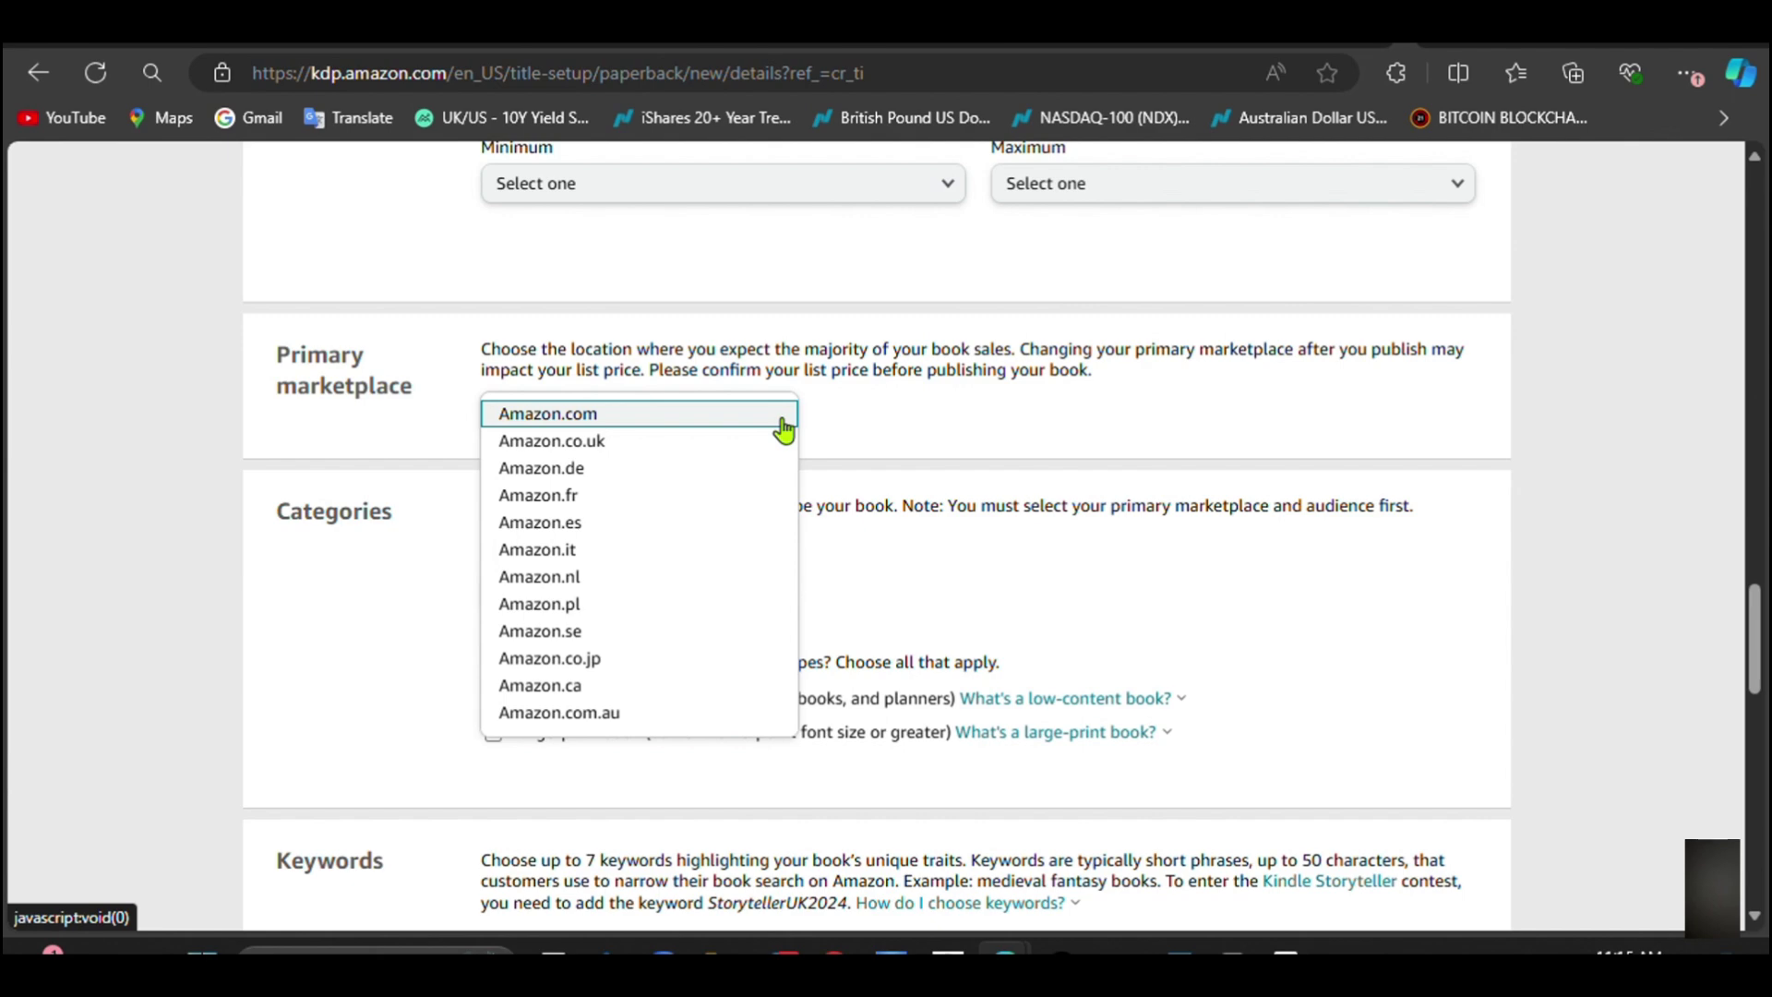
pyautogui.click(780, 425)
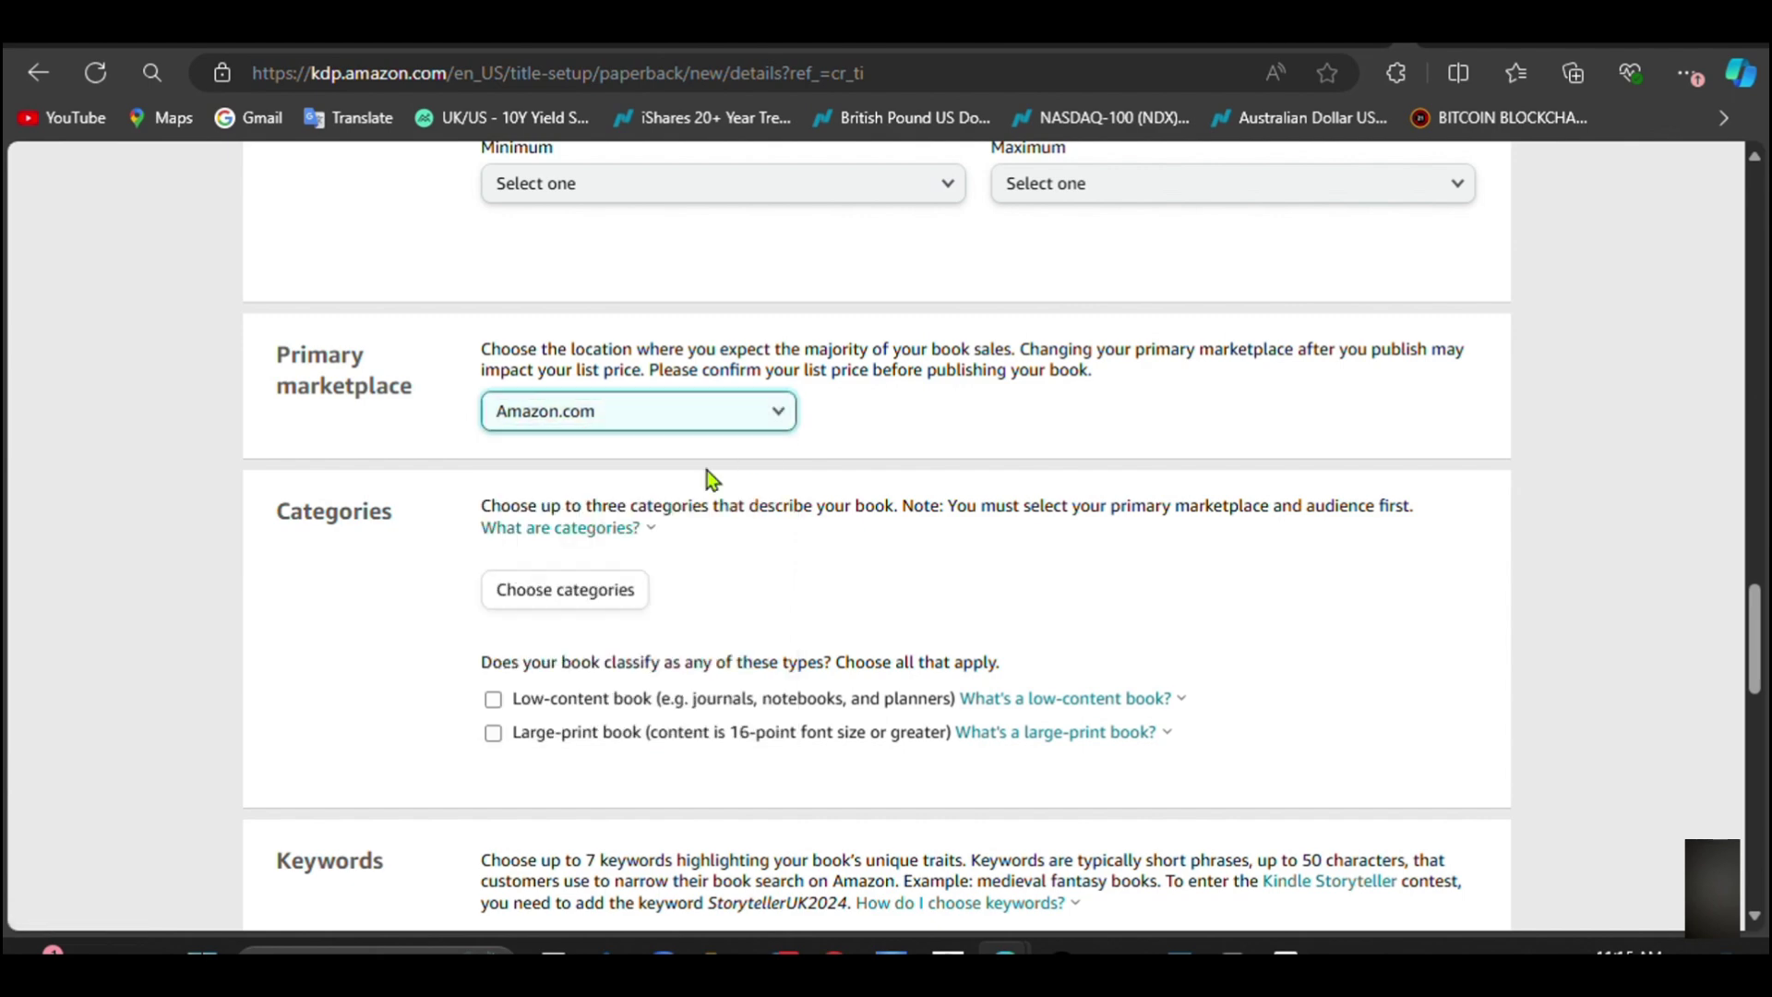
pyautogui.click(772, 426)
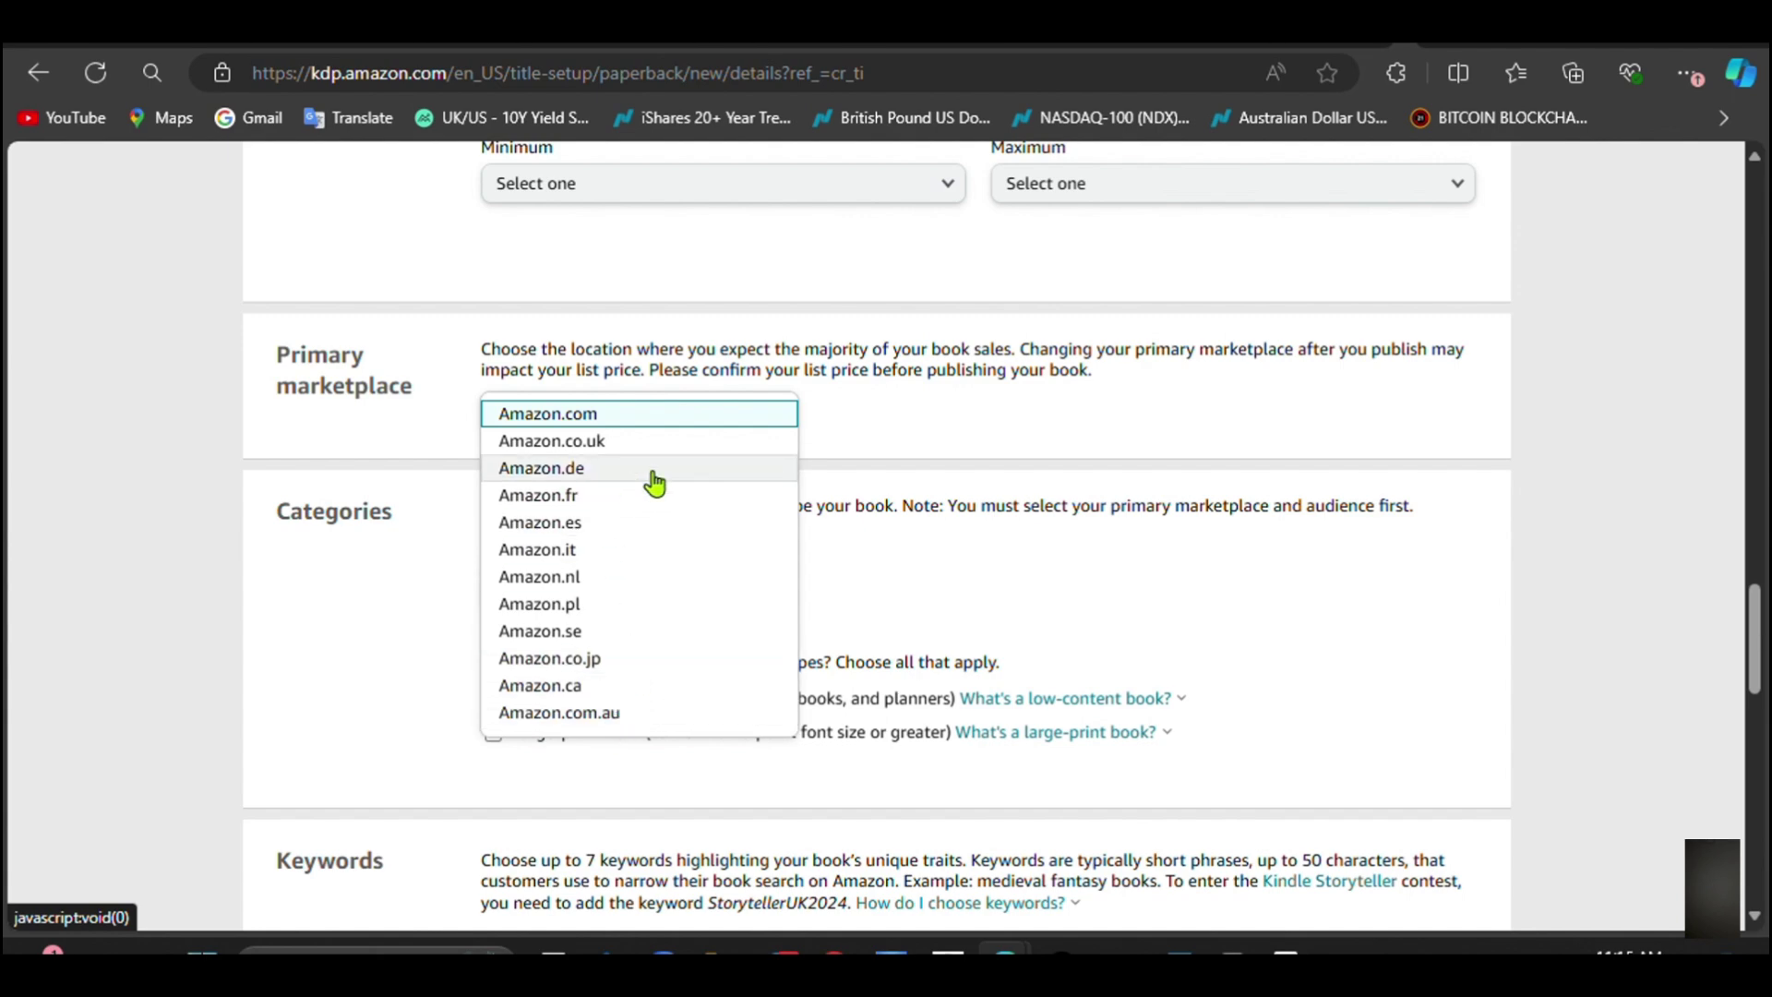
pyautogui.click(860, 445)
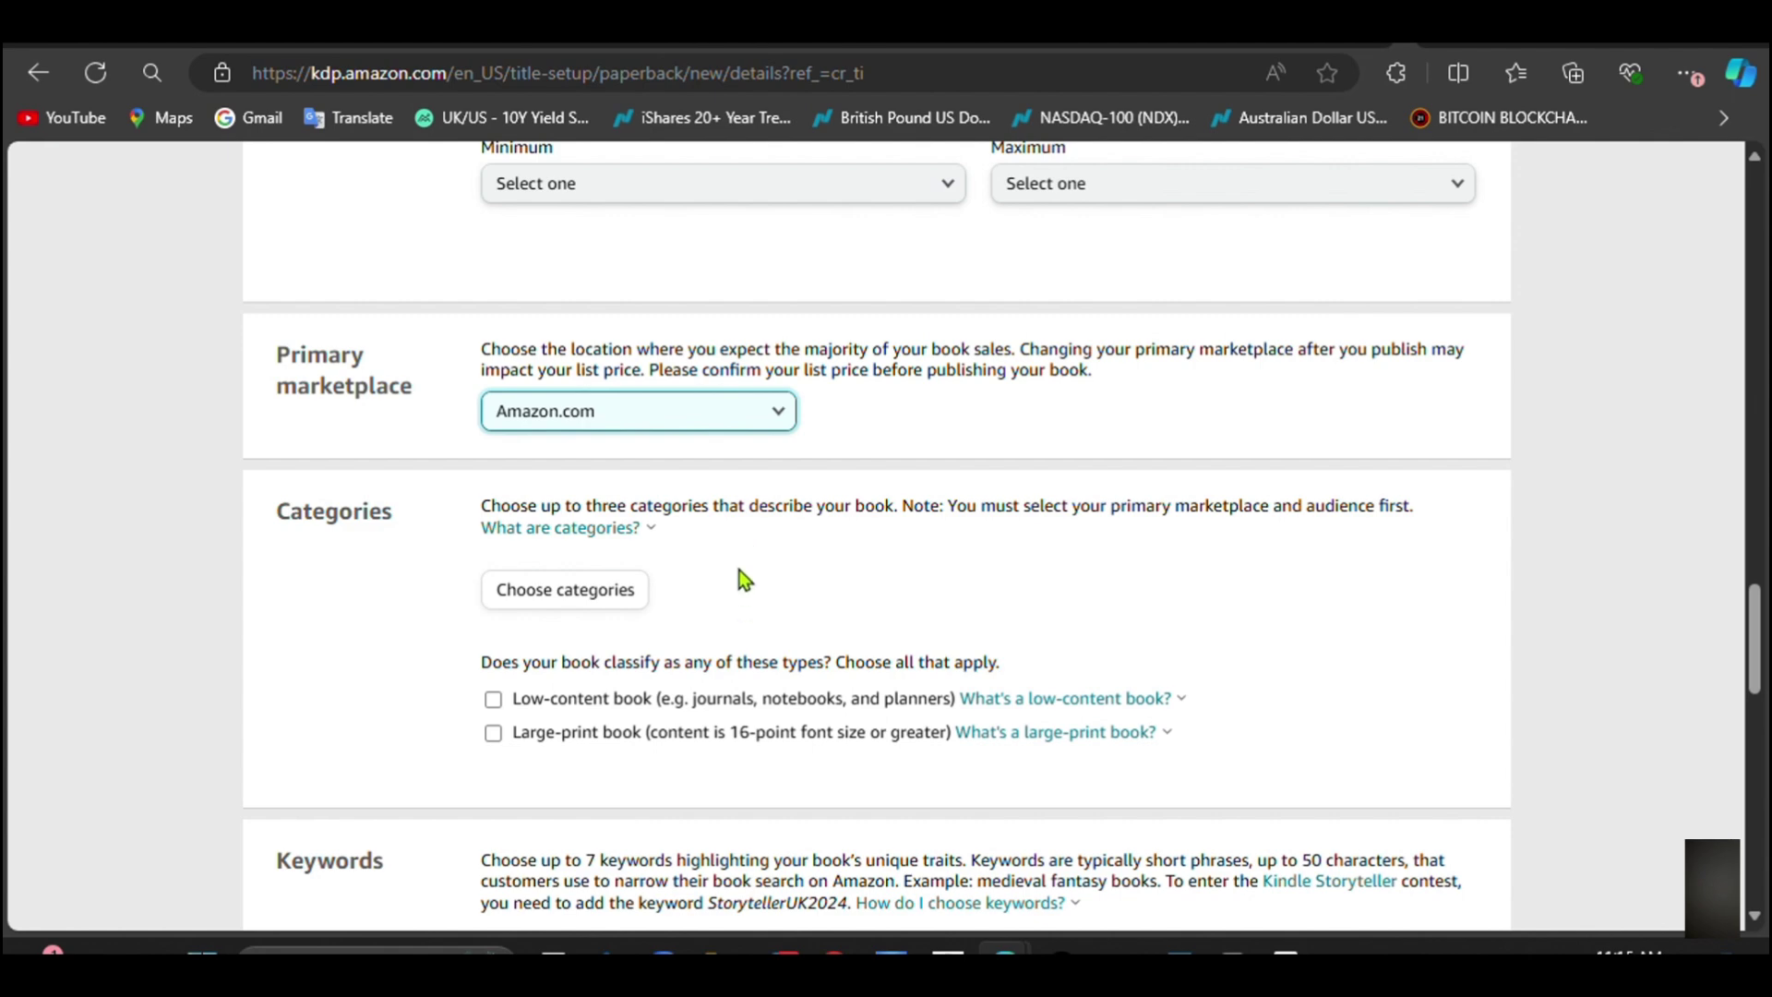
pyautogui.scroll(-3, 745, 580)
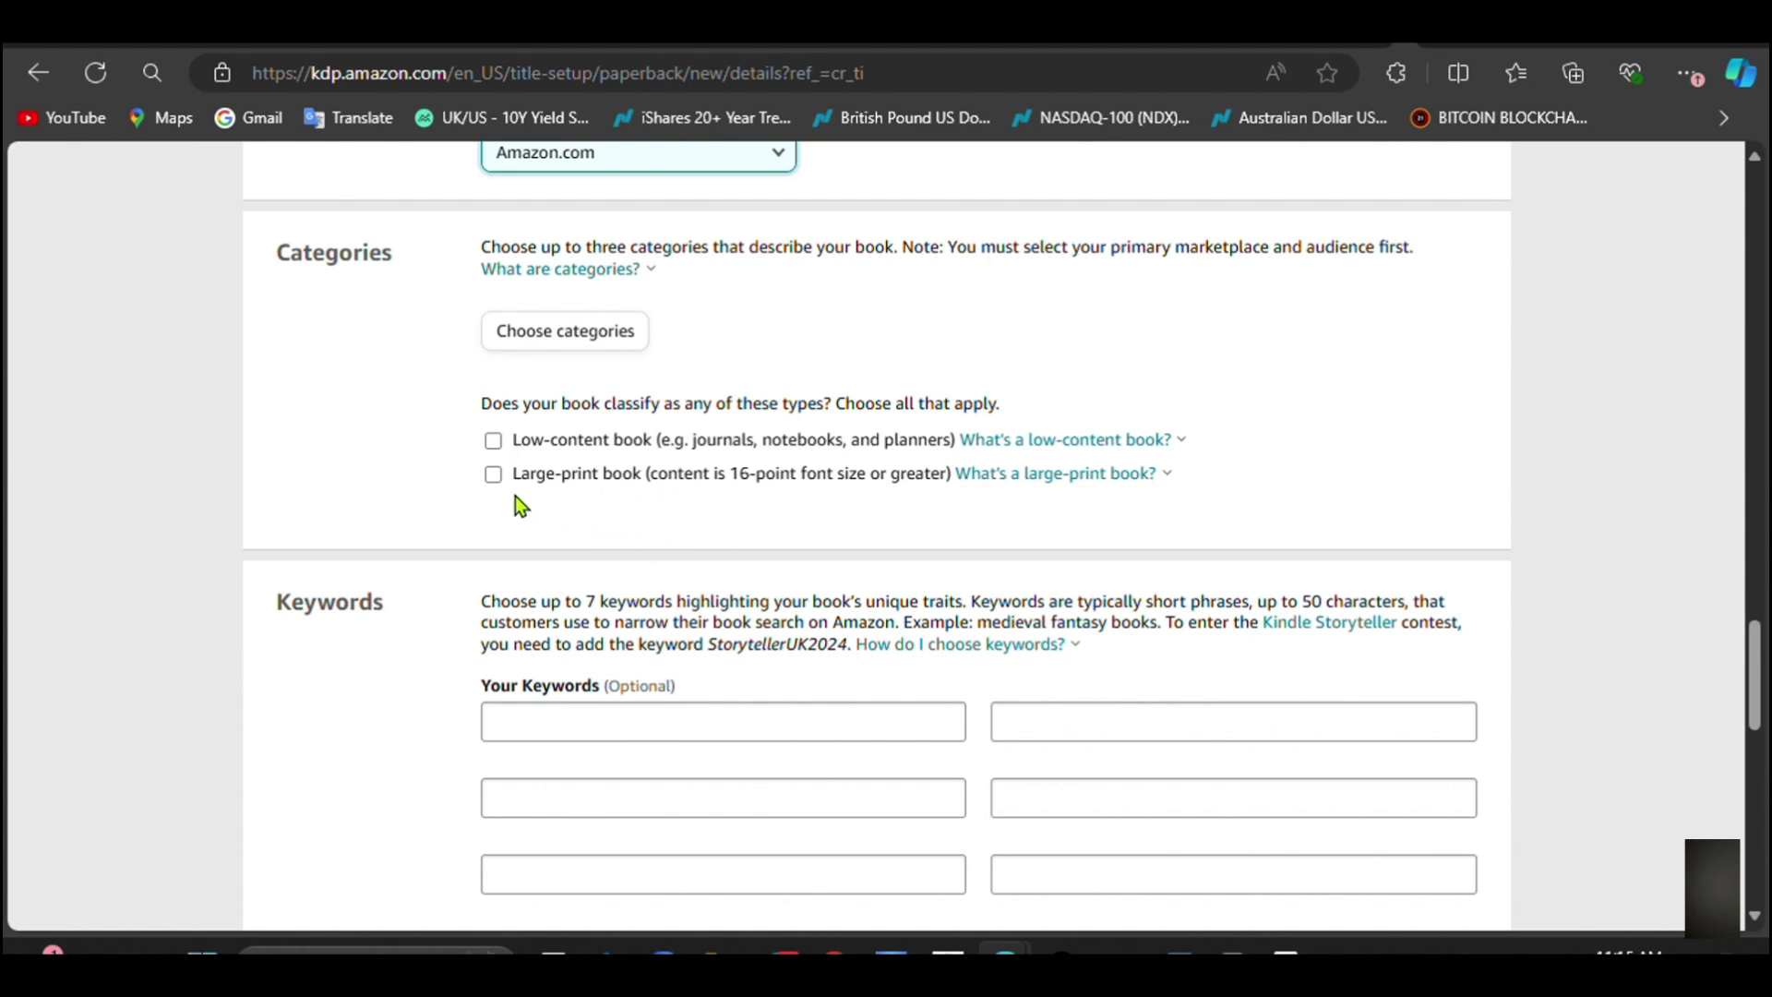
pyautogui.click(493, 441)
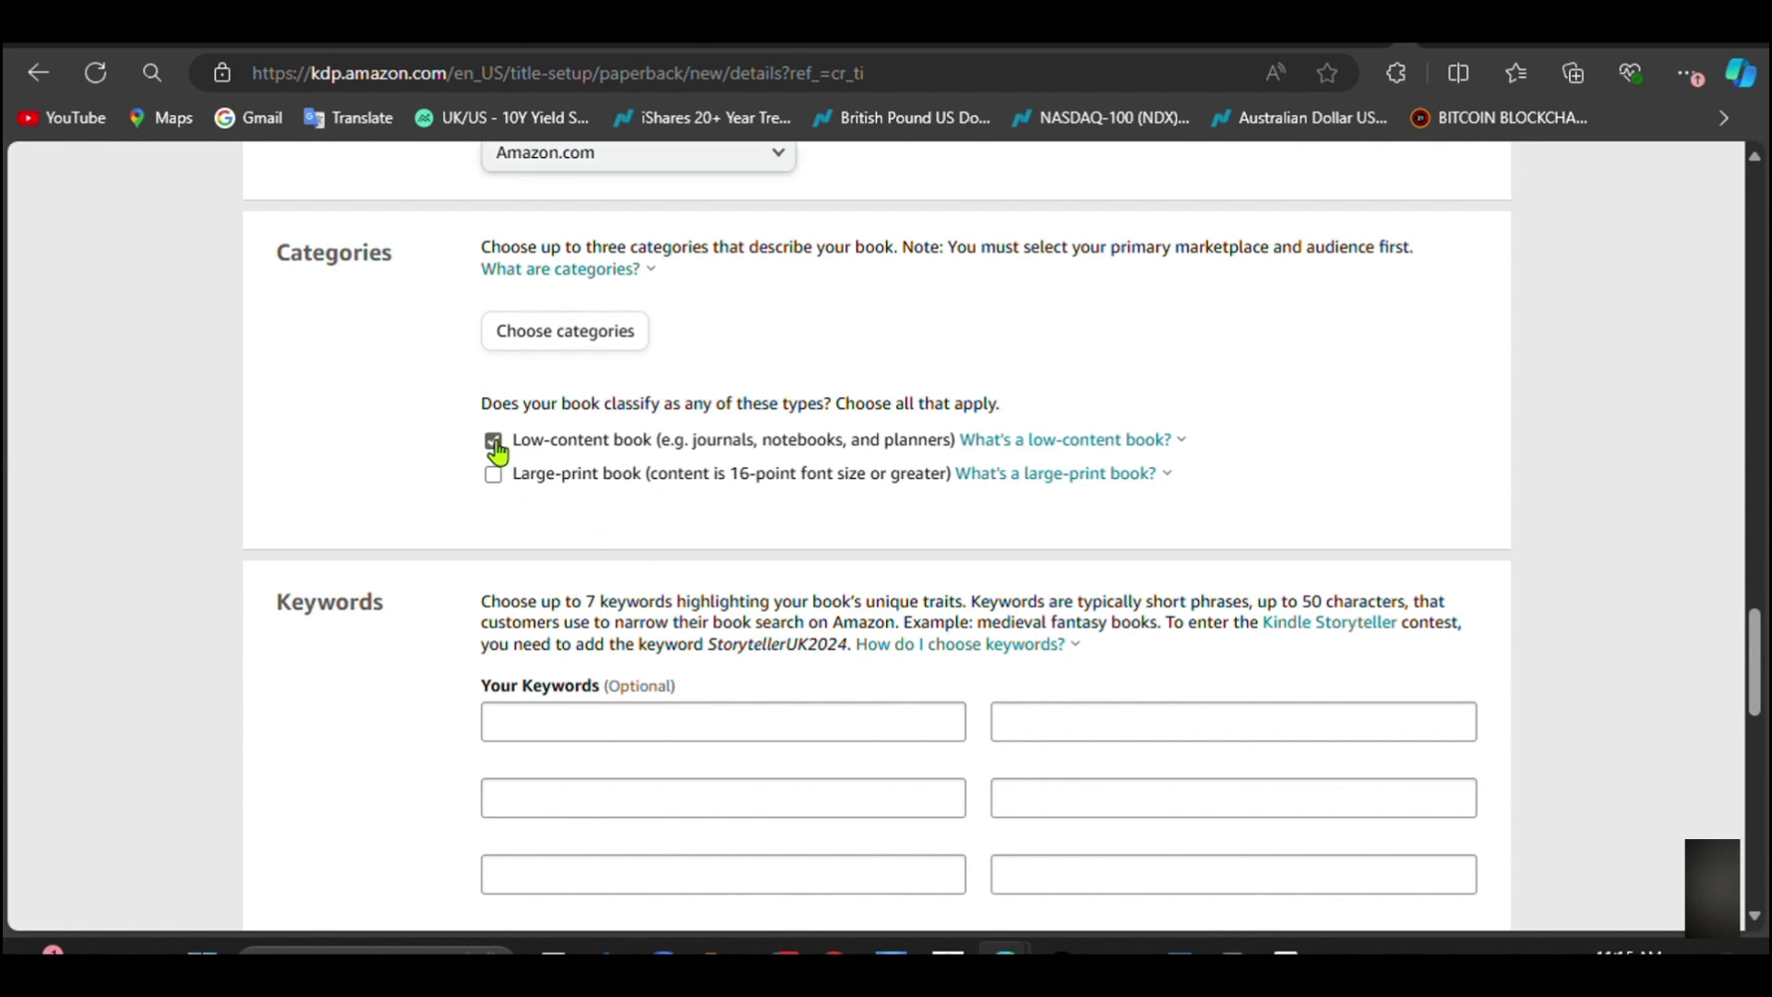
# Step: Open the category selection for the book and try Arts & Photography as the category
pyautogui.click(574, 330)
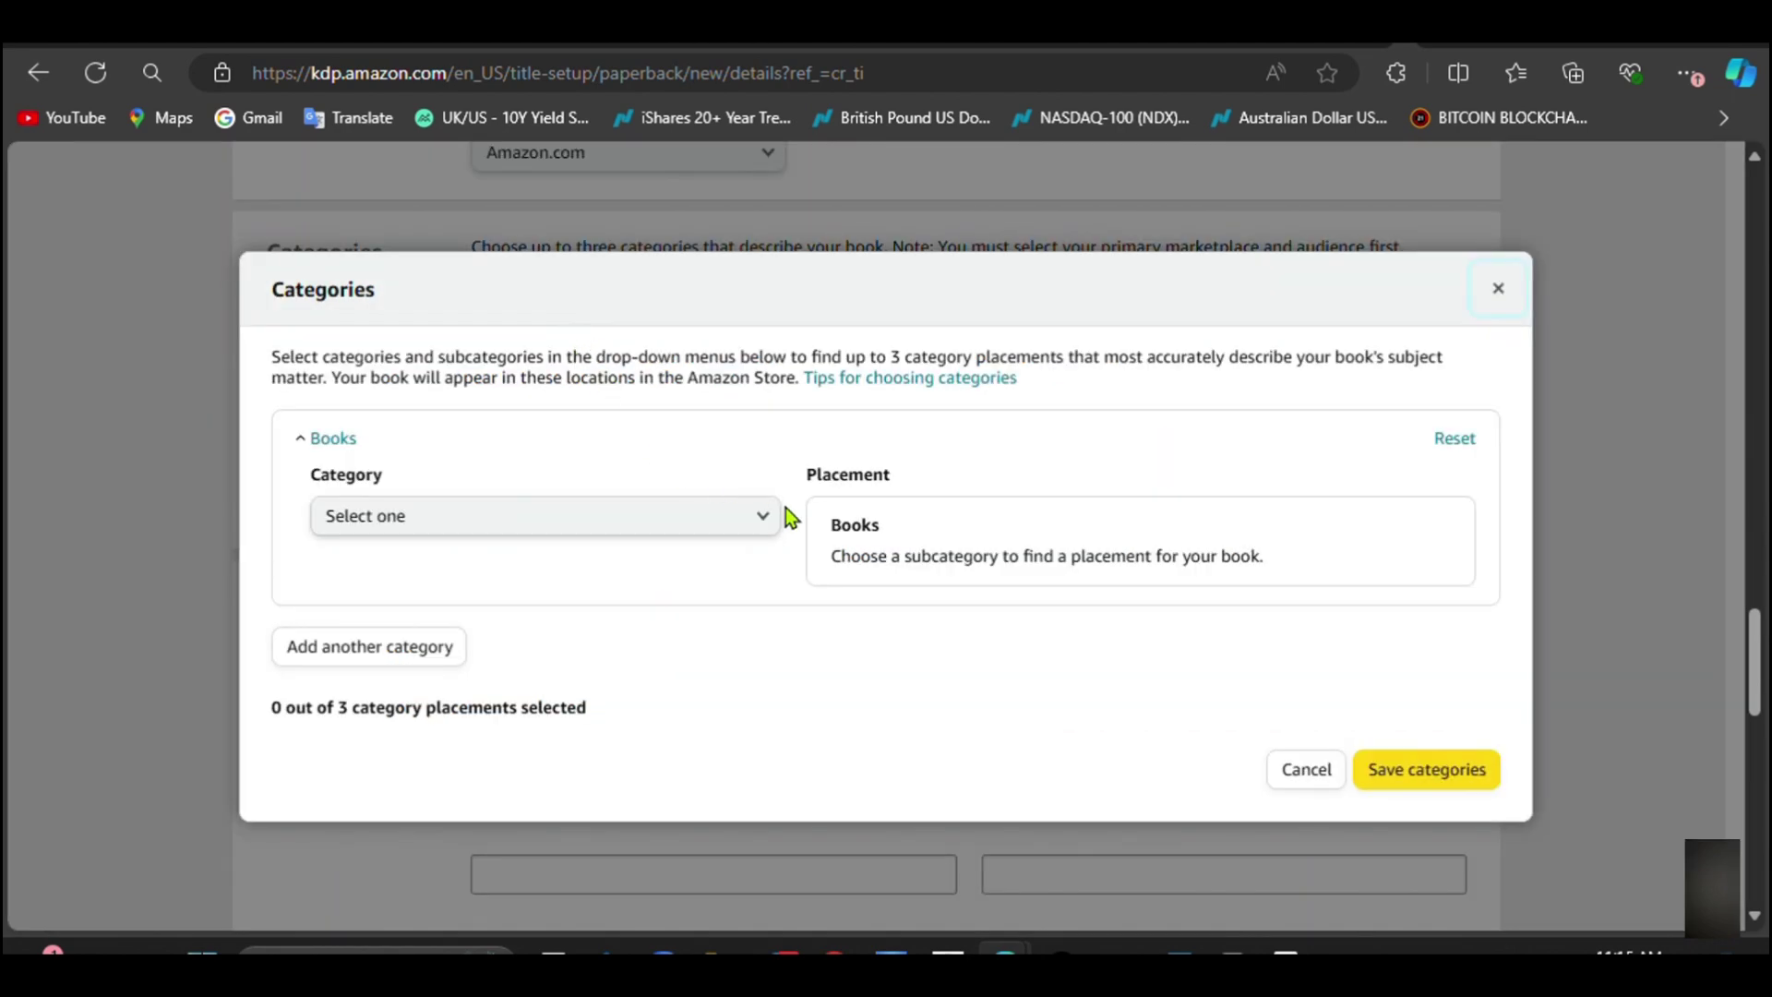
pyautogui.click(762, 517)
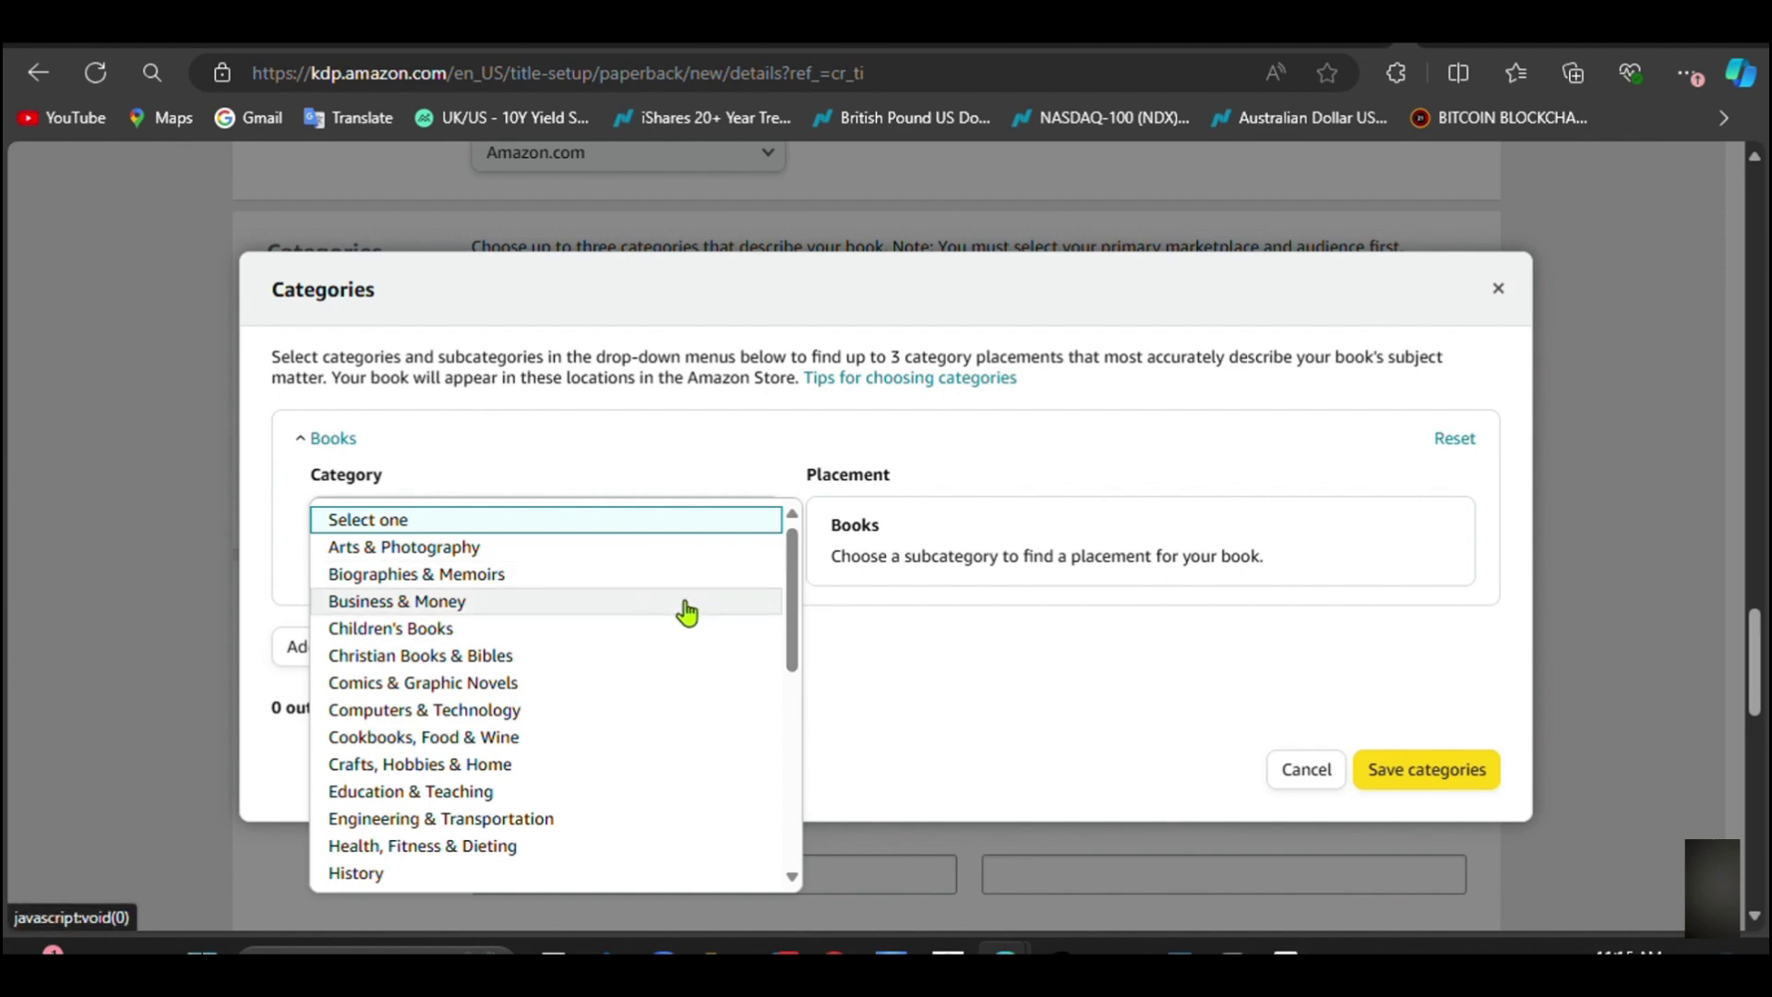
pyautogui.moveTo(795, 607); pyautogui.dragTo(789, 818)
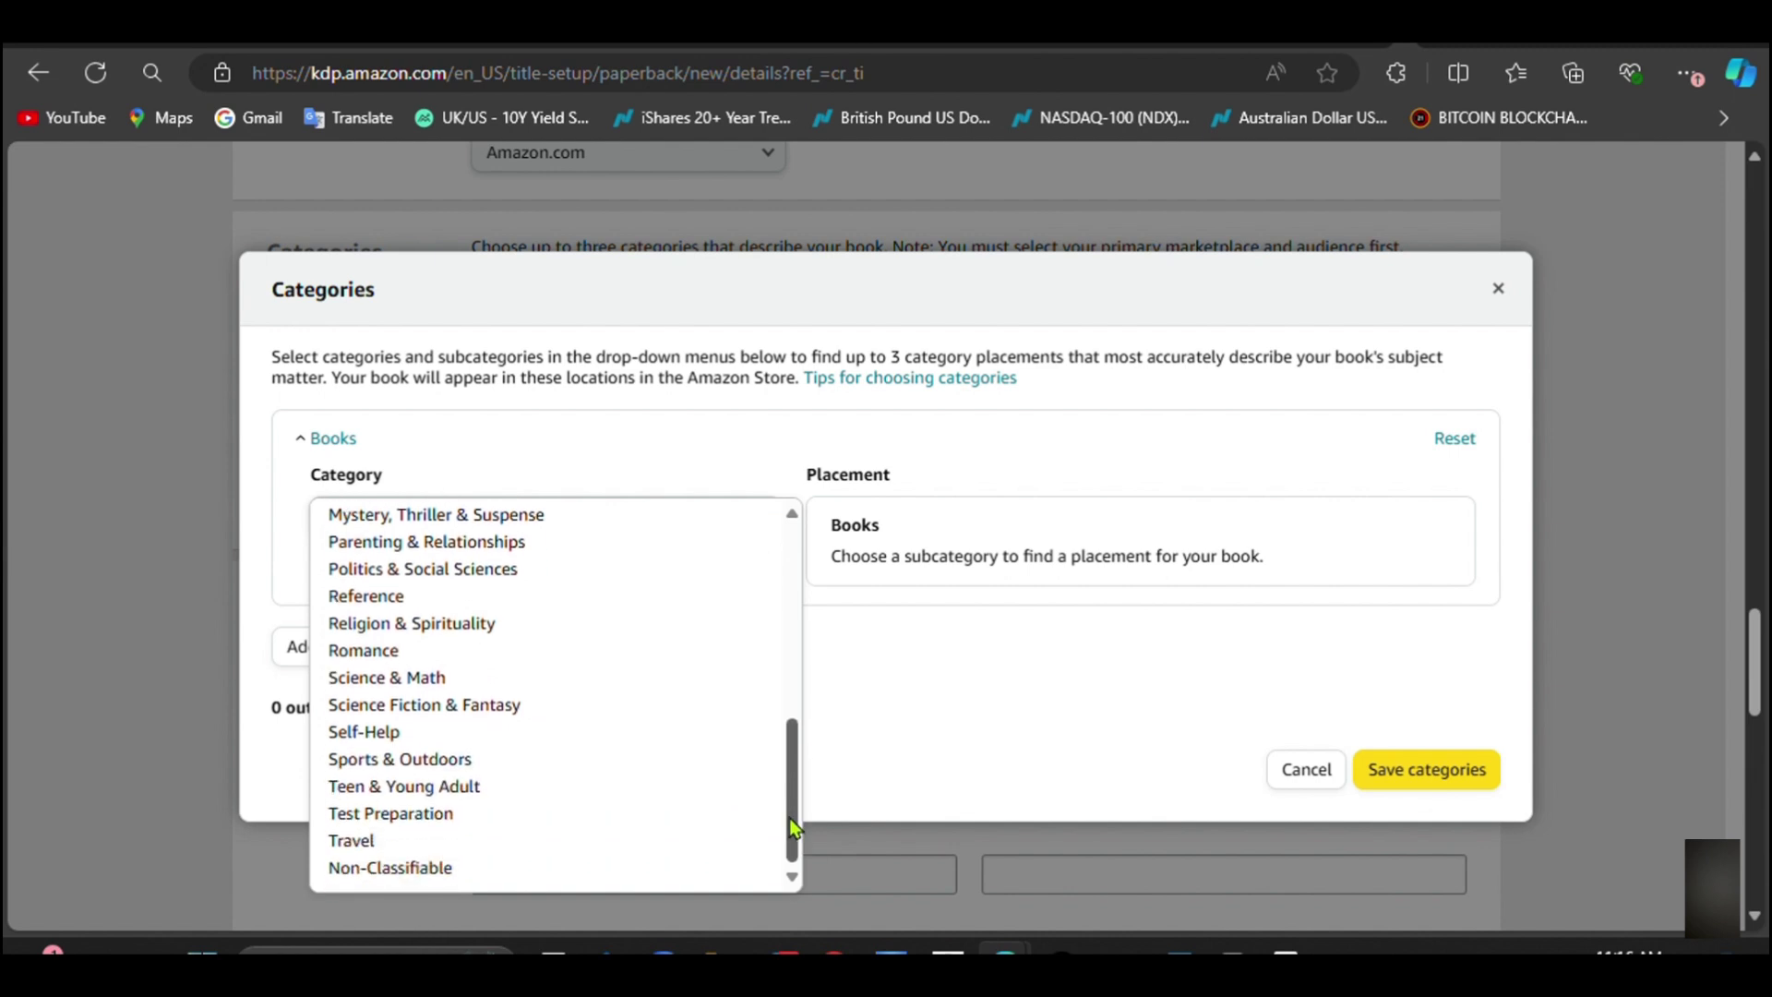
pyautogui.moveTo(789, 818); pyautogui.dragTo(801, 596)
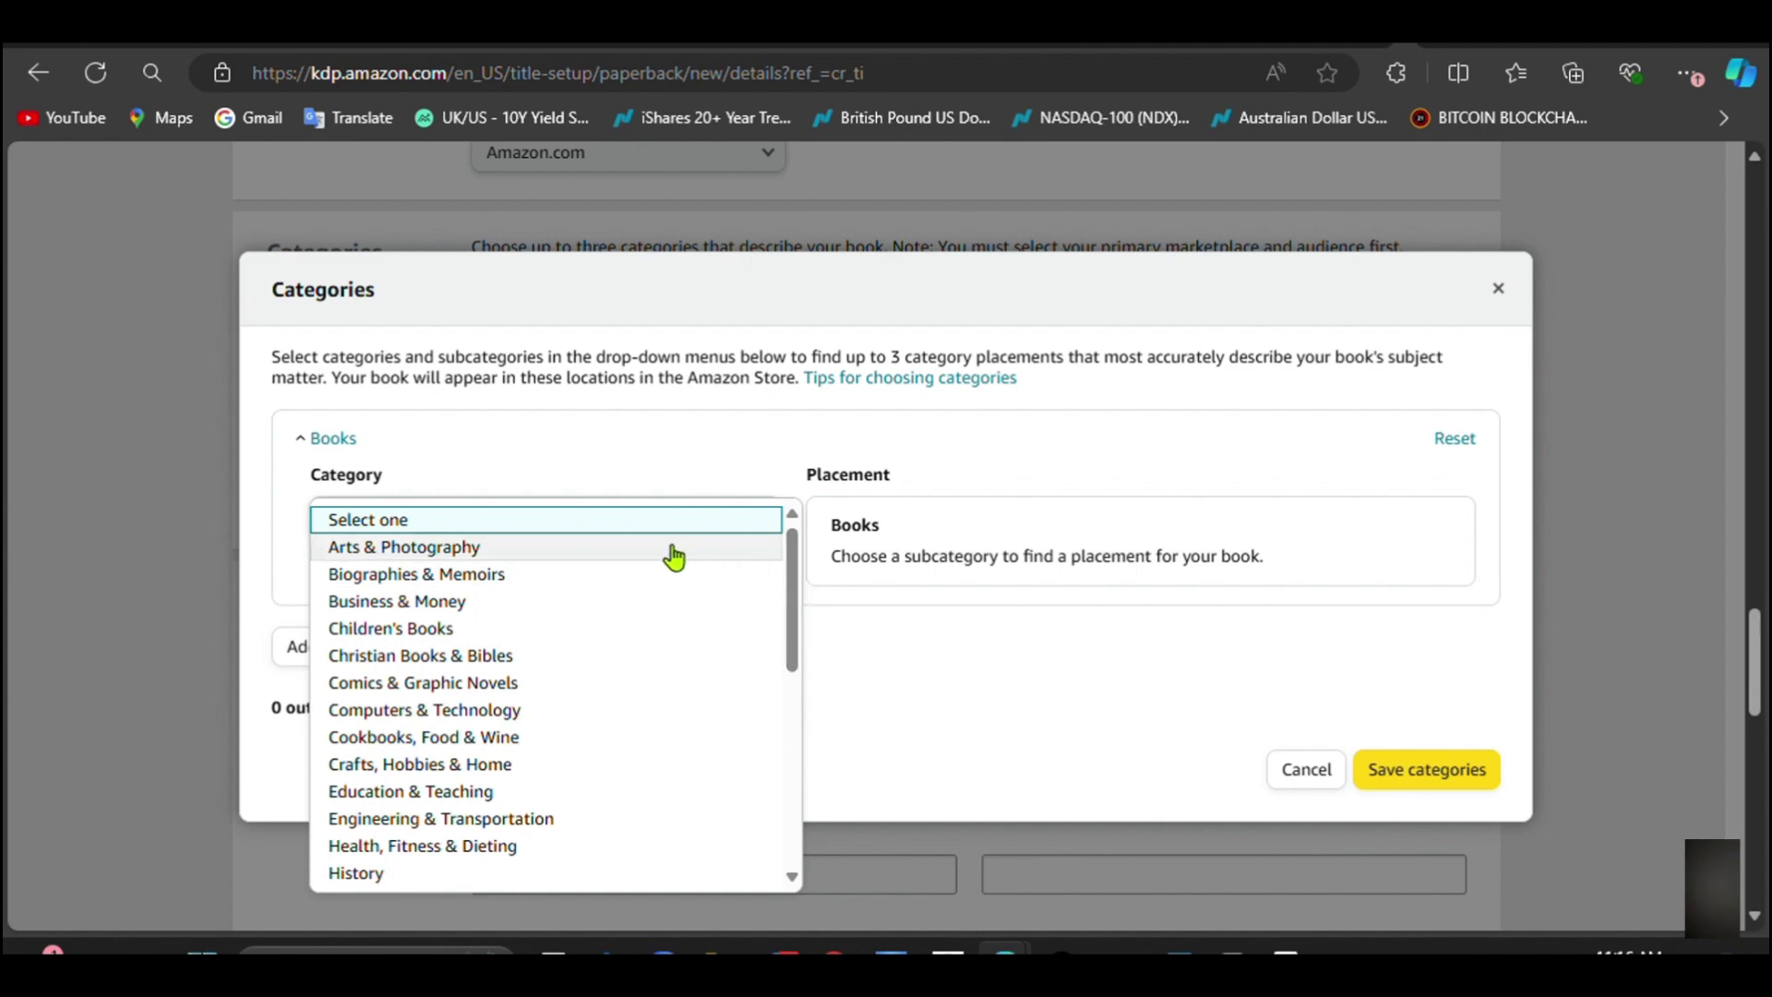
pyautogui.click(602, 550)
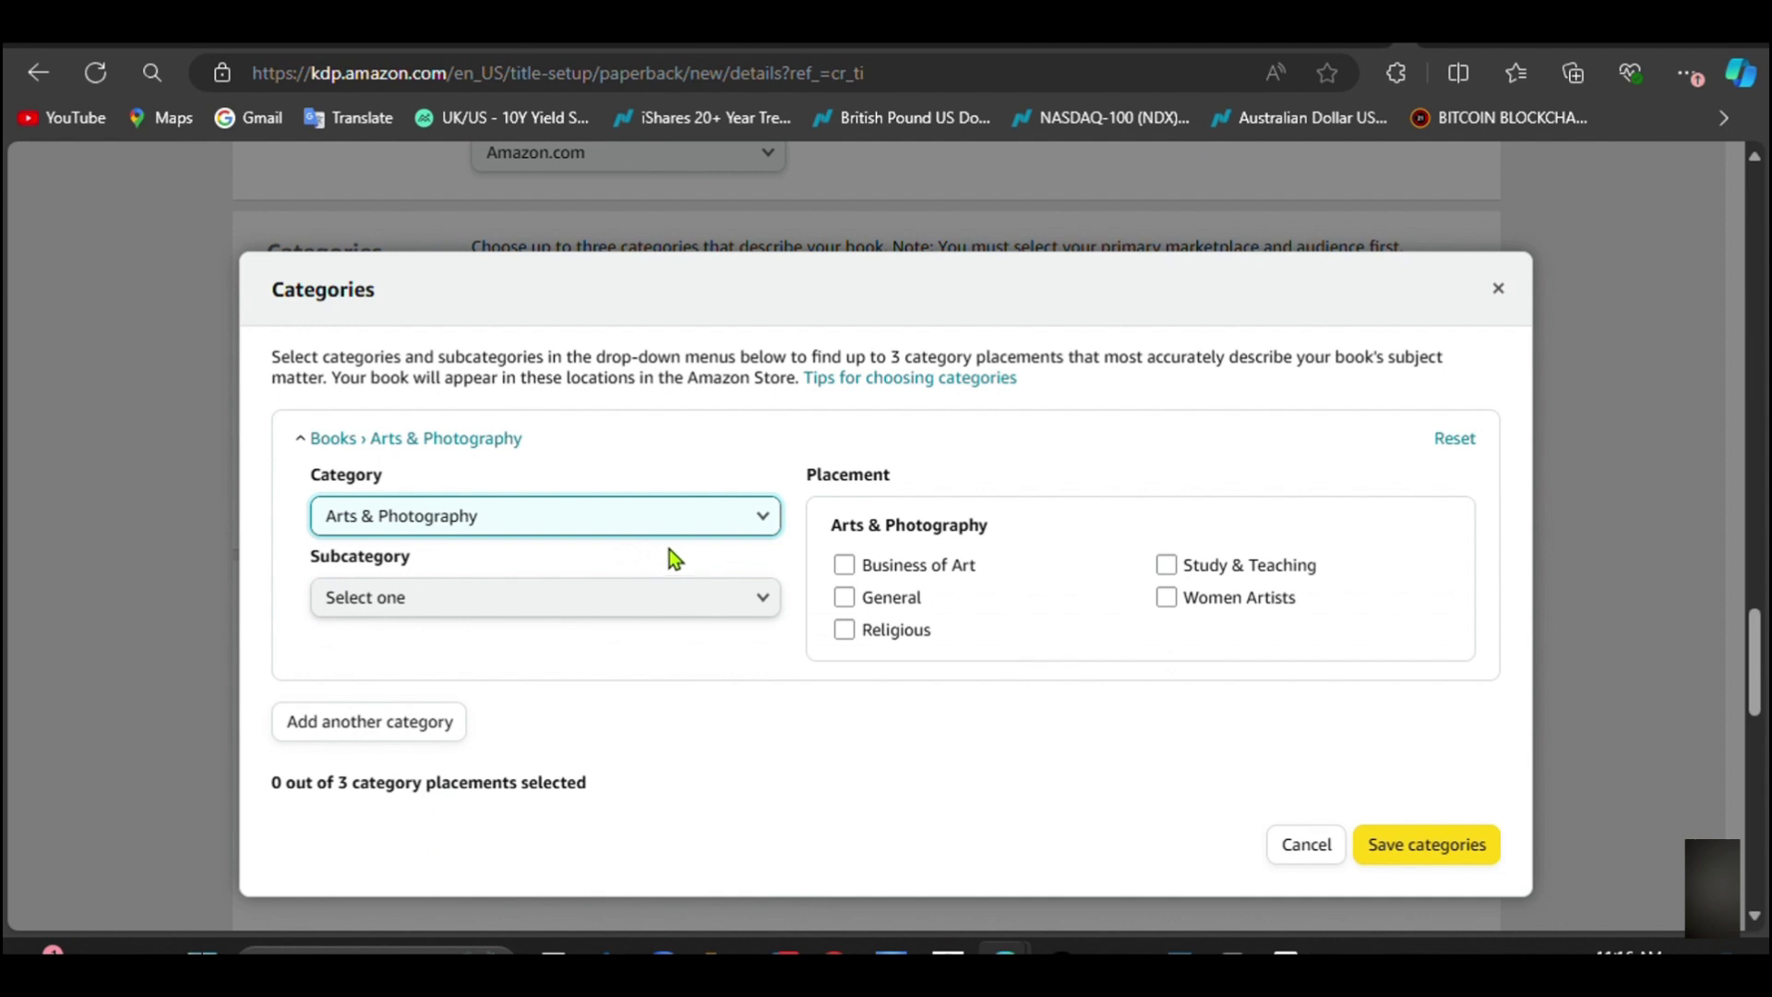
# Step: Set the book's category to Crafts, Hobbies & Home with the subcategory Coloring Books for Grown-Ups
pyautogui.click(760, 519)
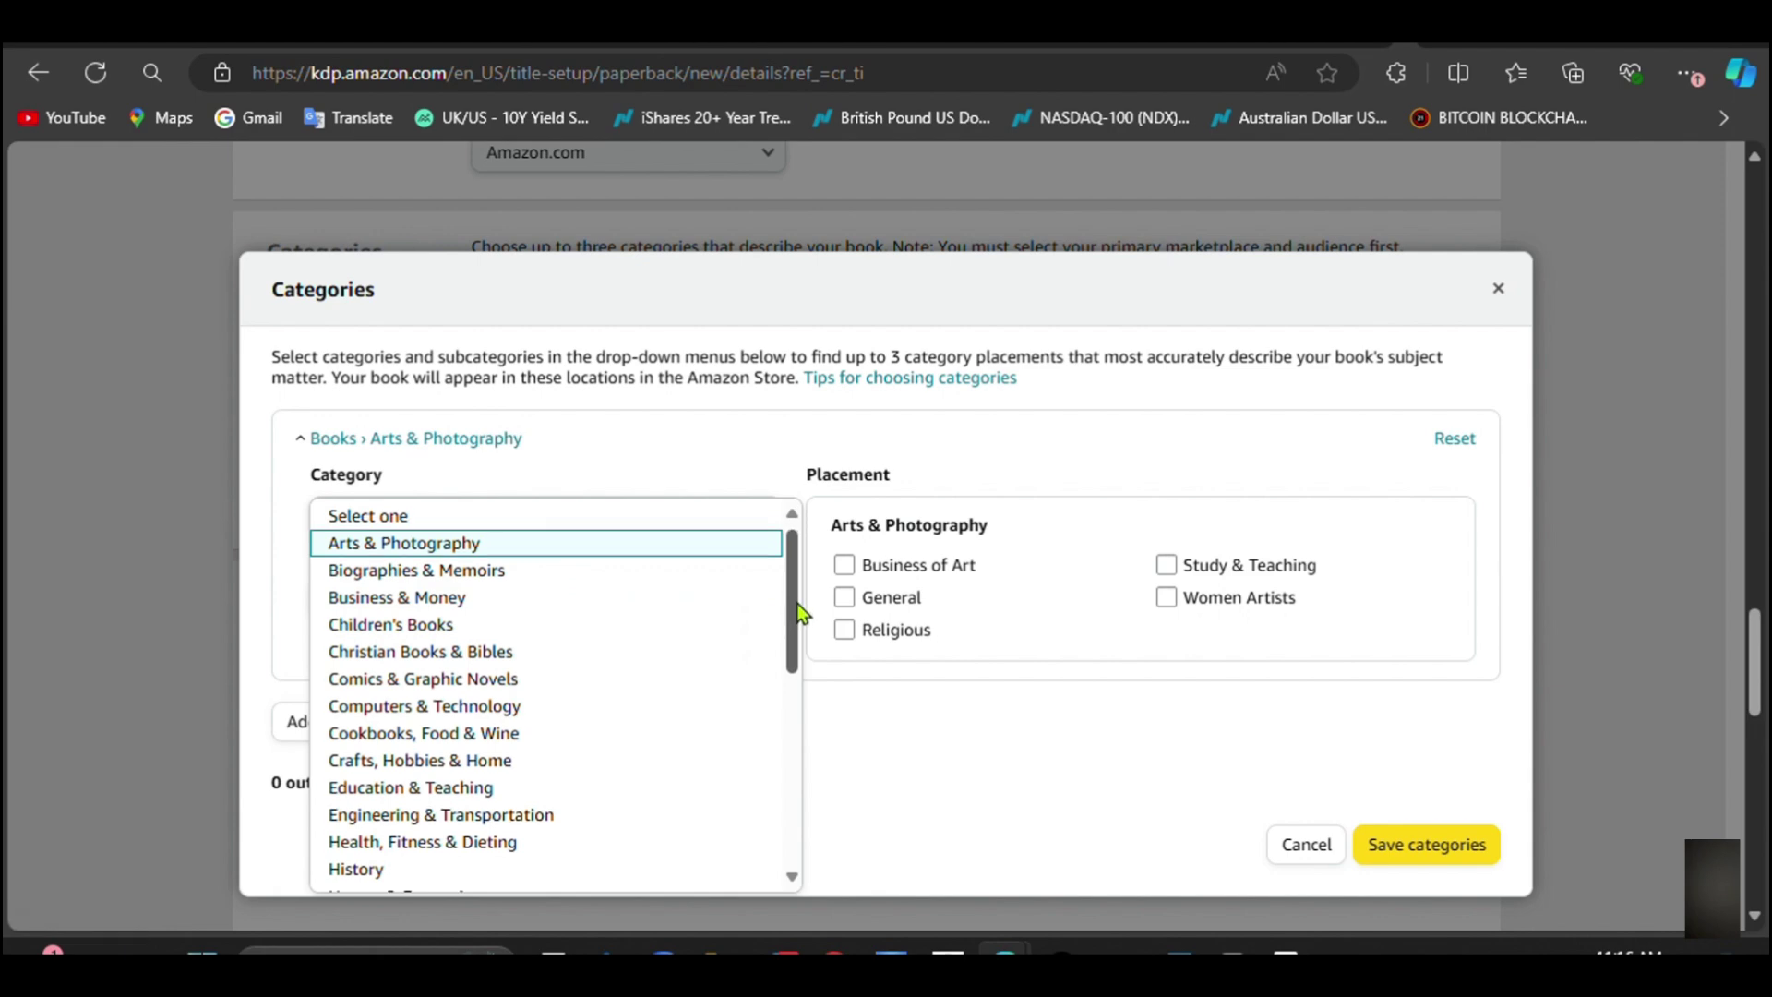
pyautogui.moveTo(796, 602); pyautogui.dragTo(802, 661)
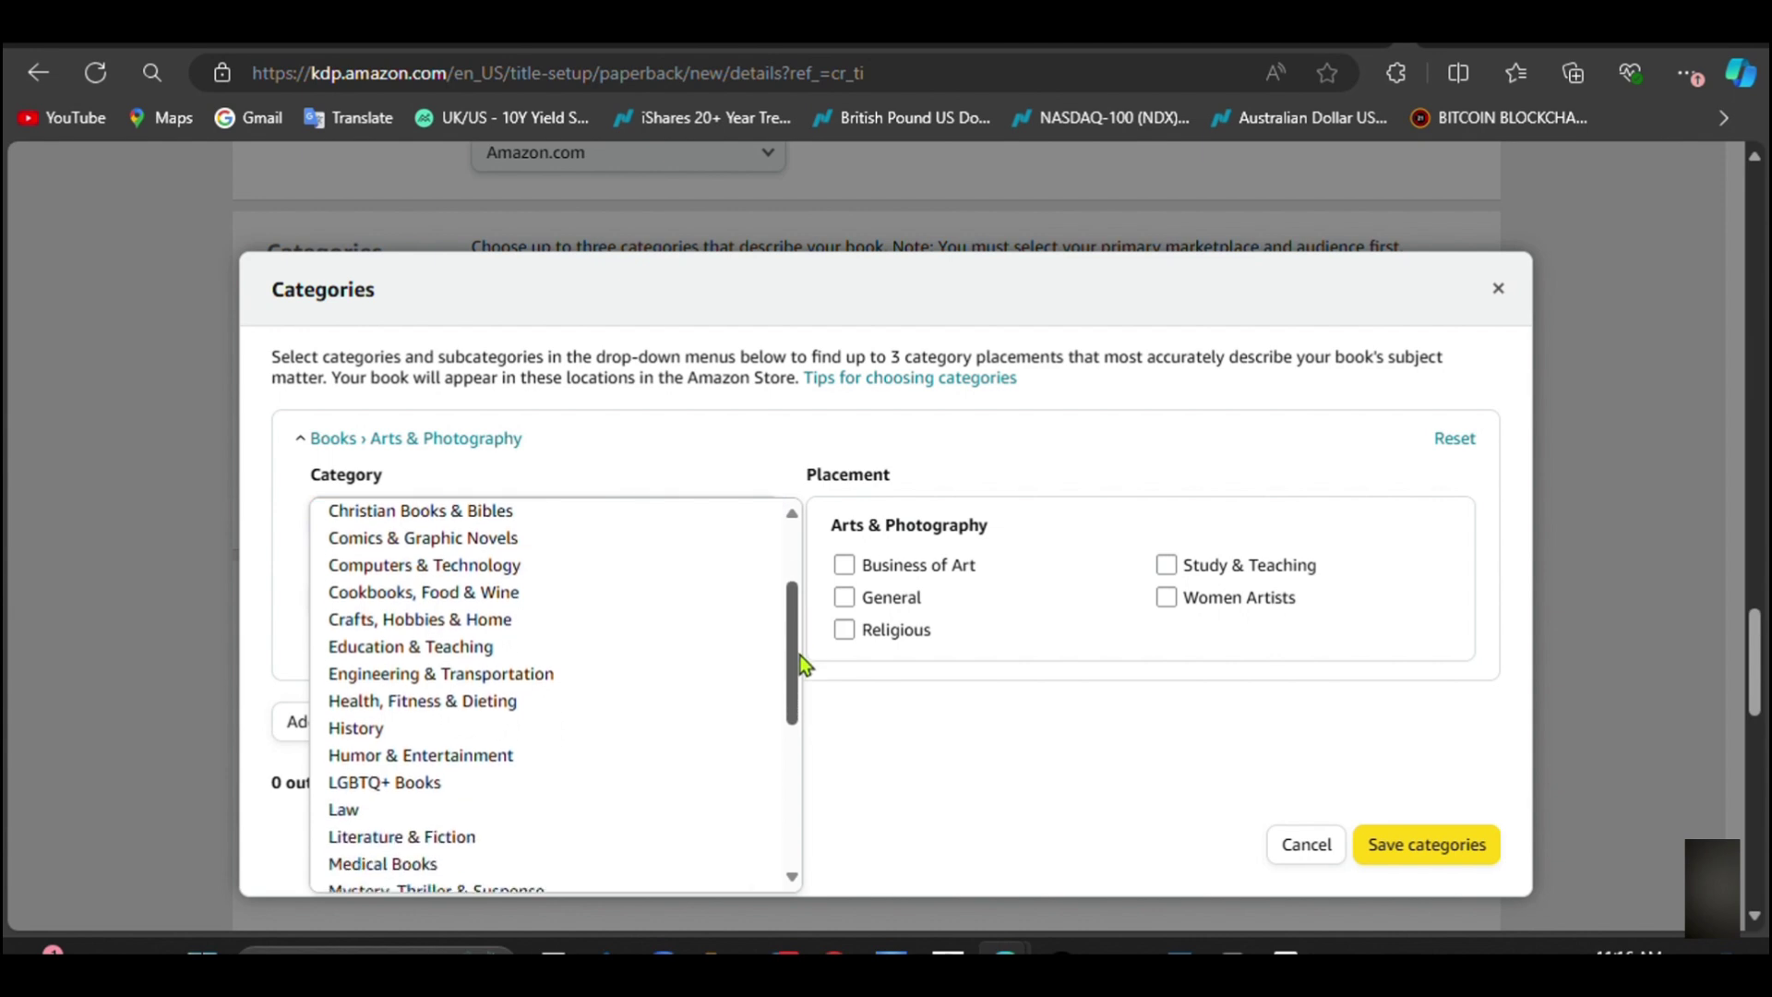
pyautogui.click(511, 620)
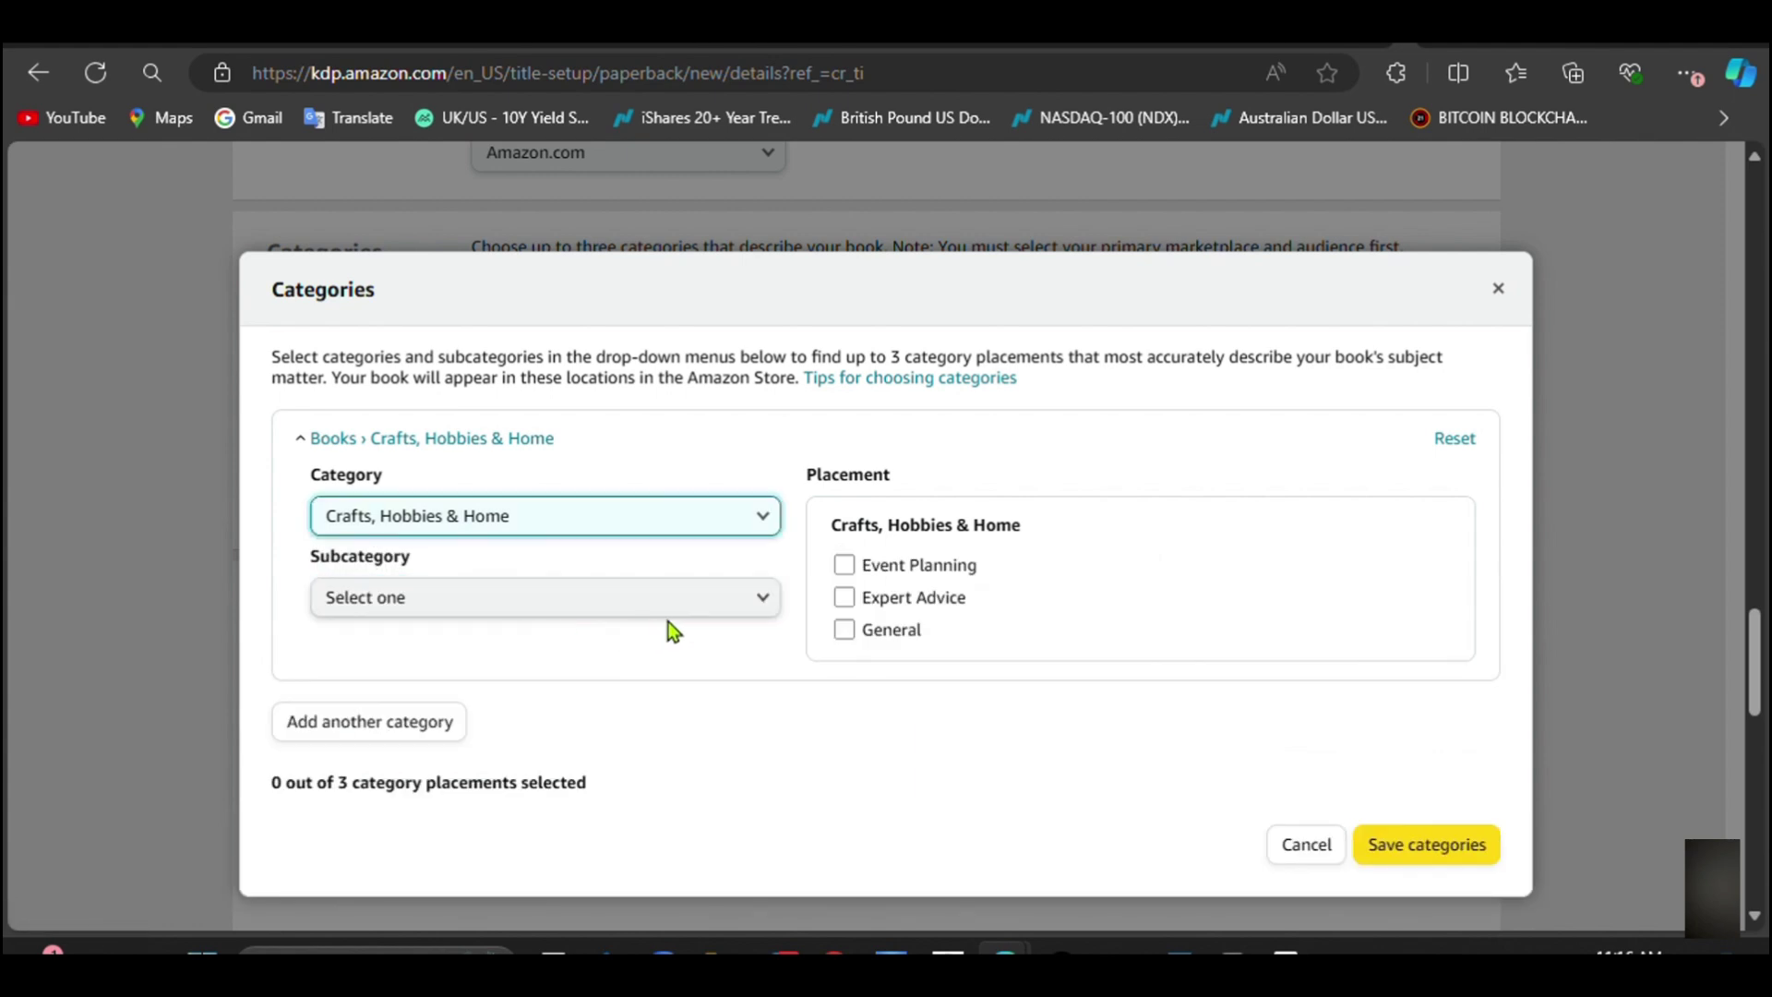
pyautogui.click(843, 630)
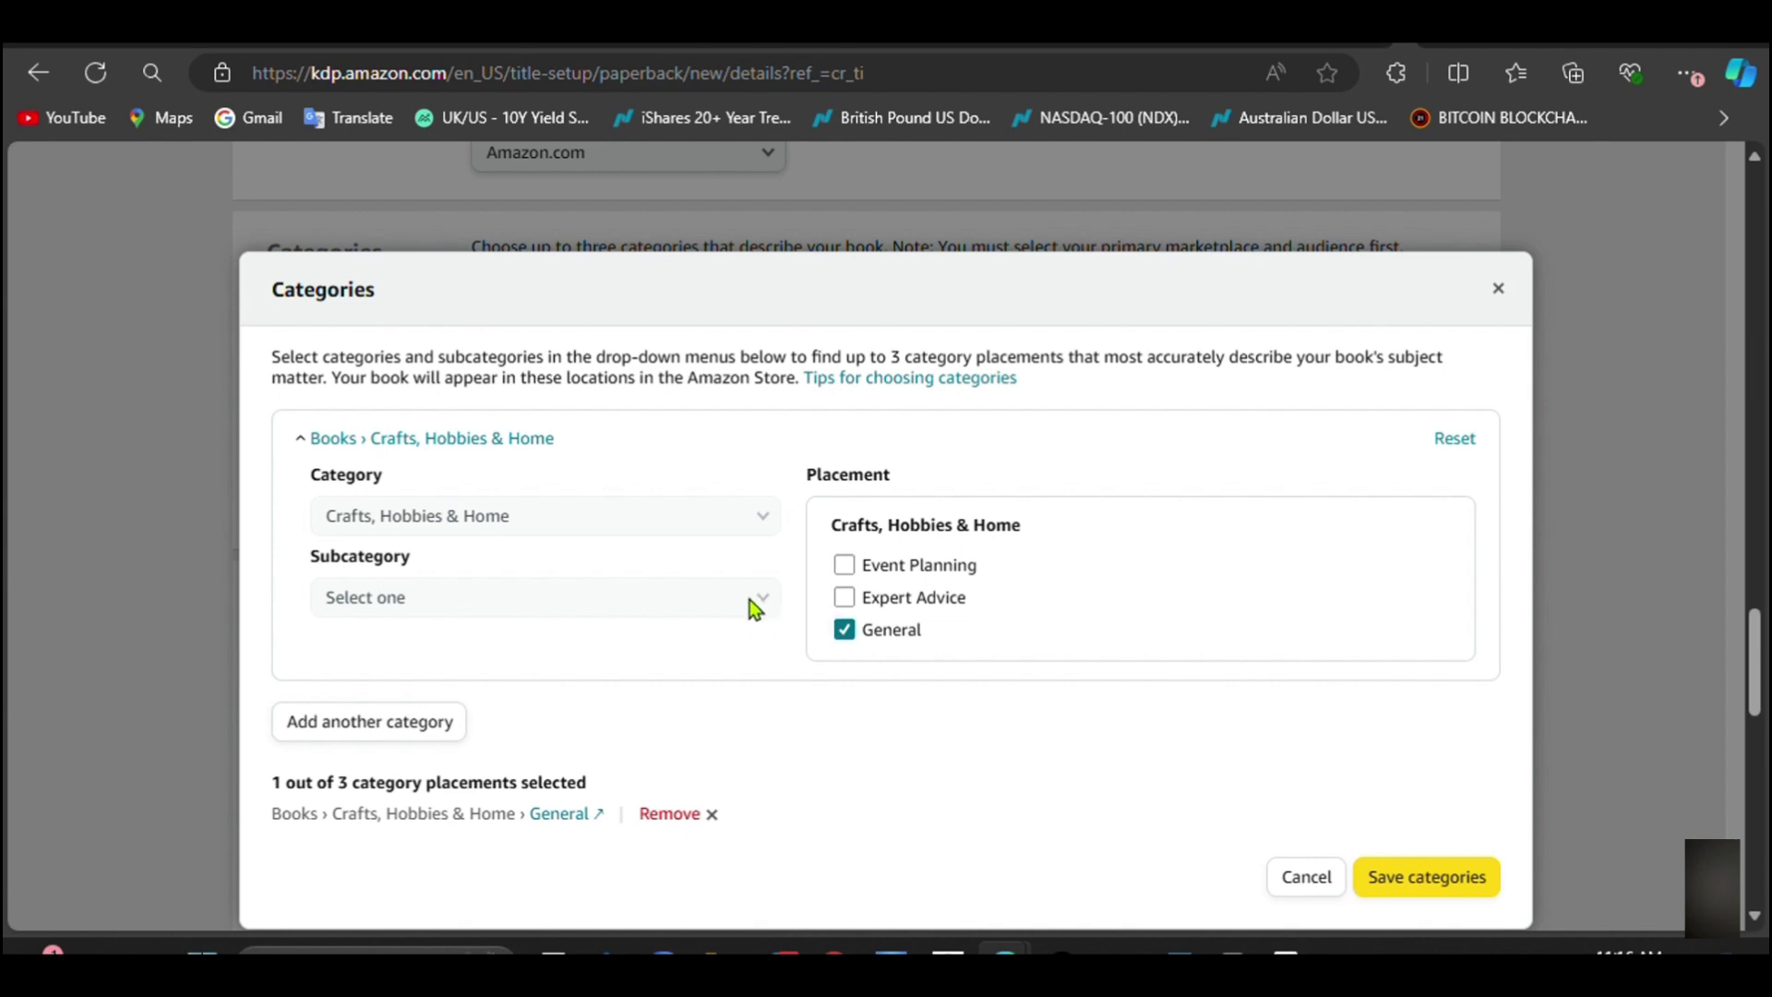
pyautogui.click(844, 630)
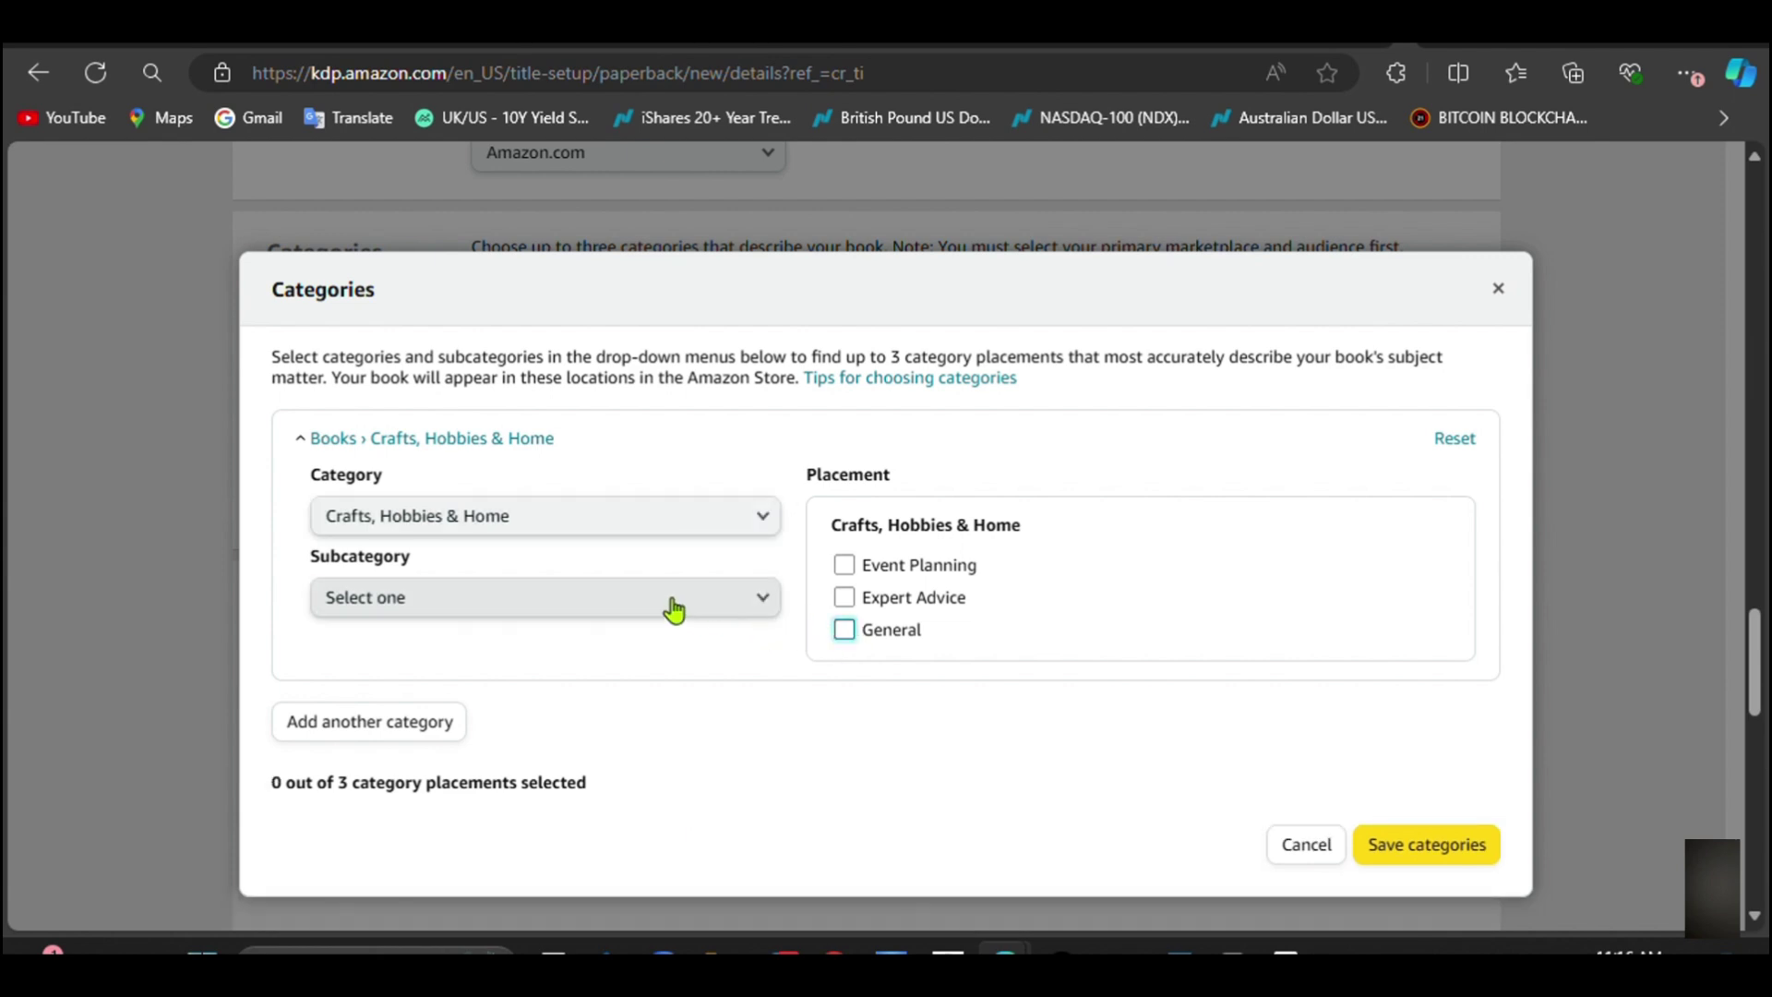
pyautogui.click(671, 602)
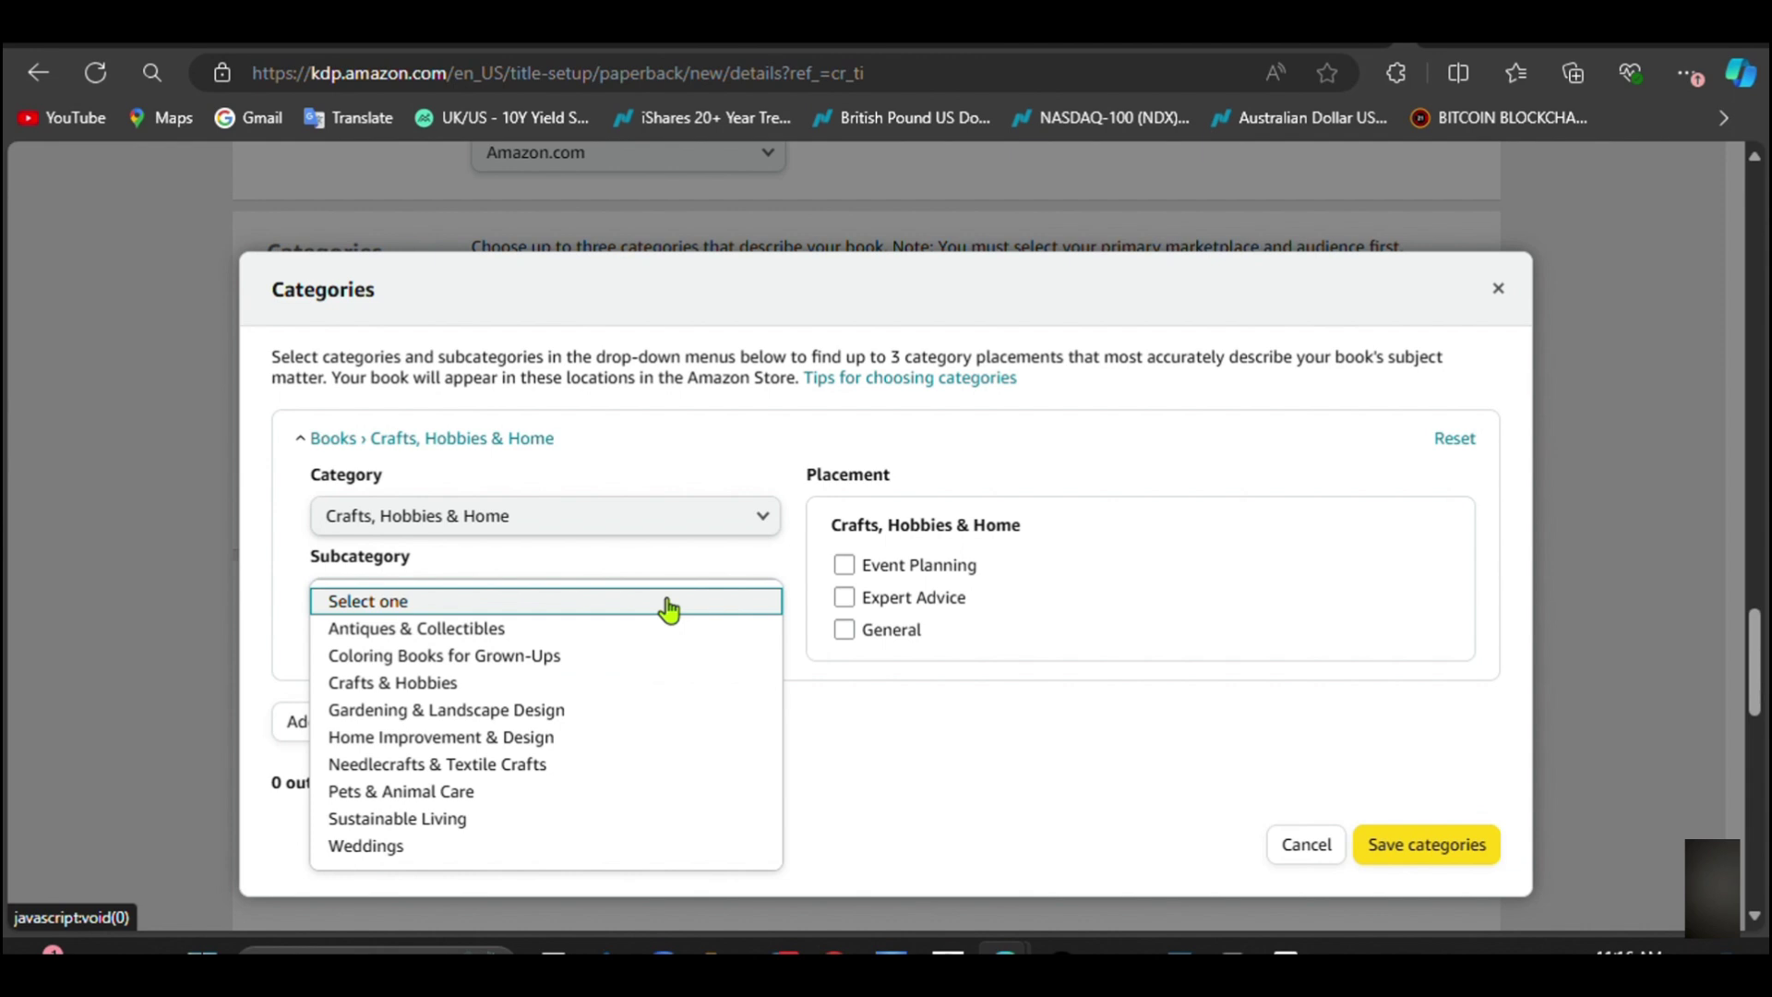
pyautogui.click(539, 656)
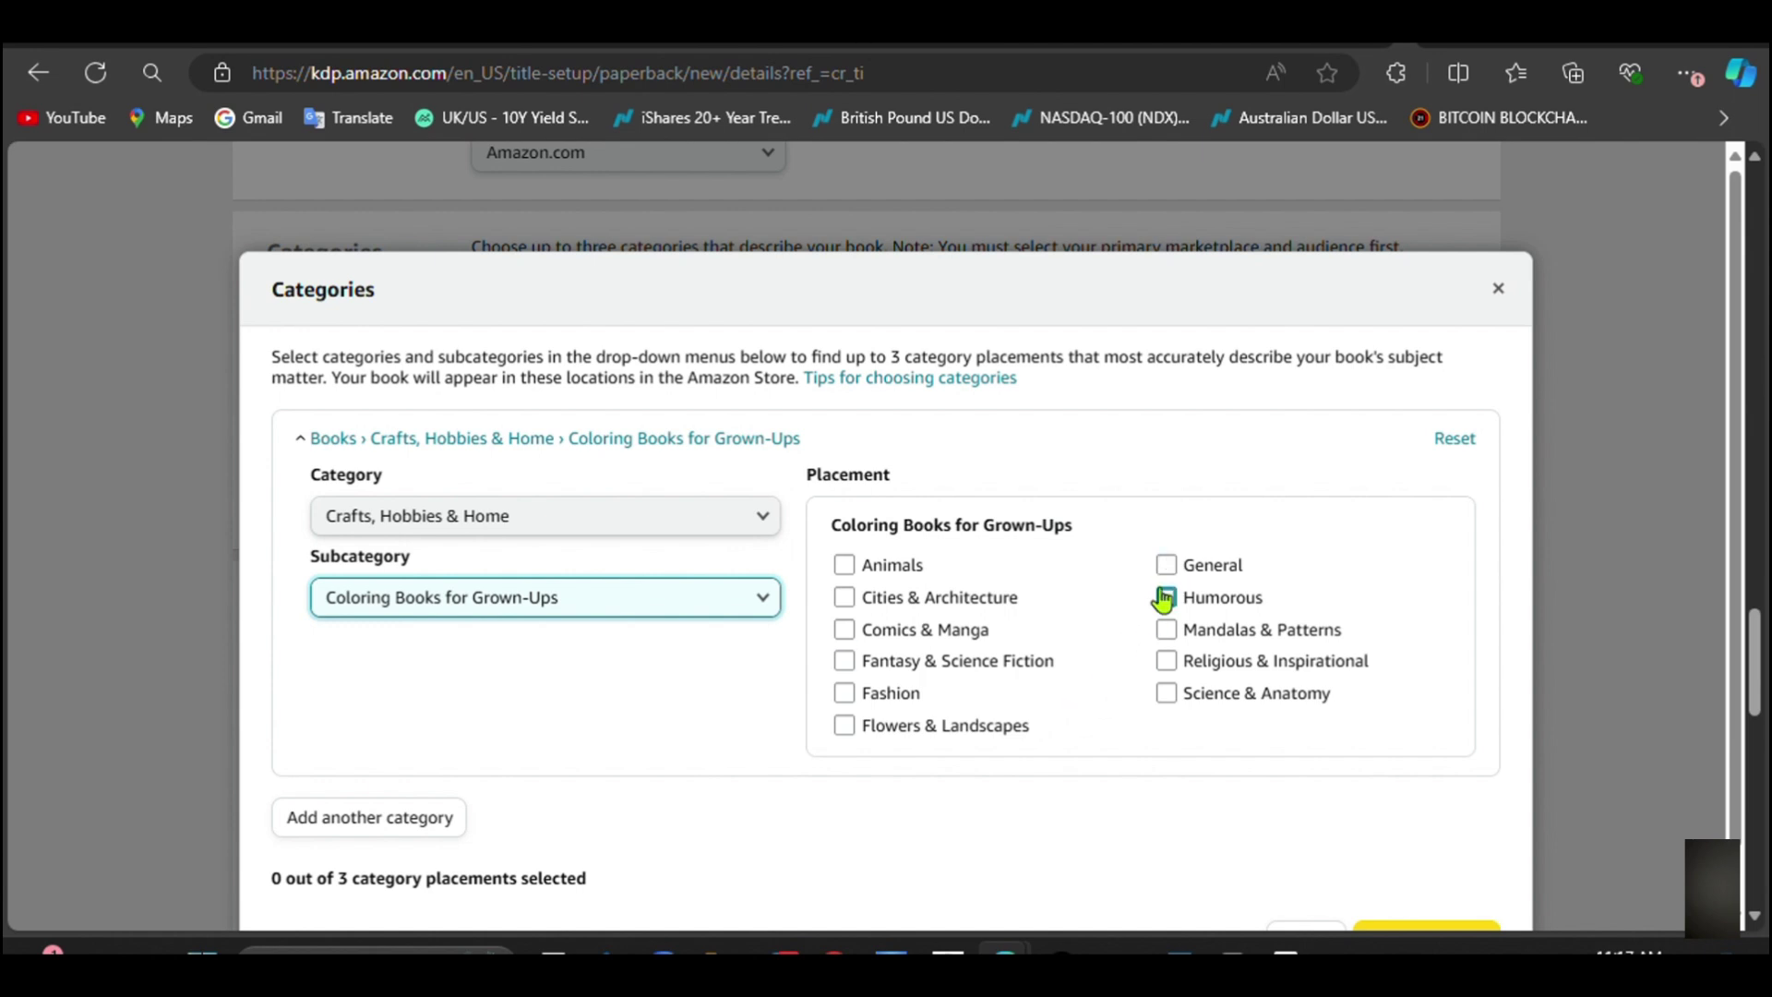
# Step: Choose the placements Flowers & Landscapes, Animals and General, and save the categories
pyautogui.click(845, 725)
pyautogui.click(844, 564)
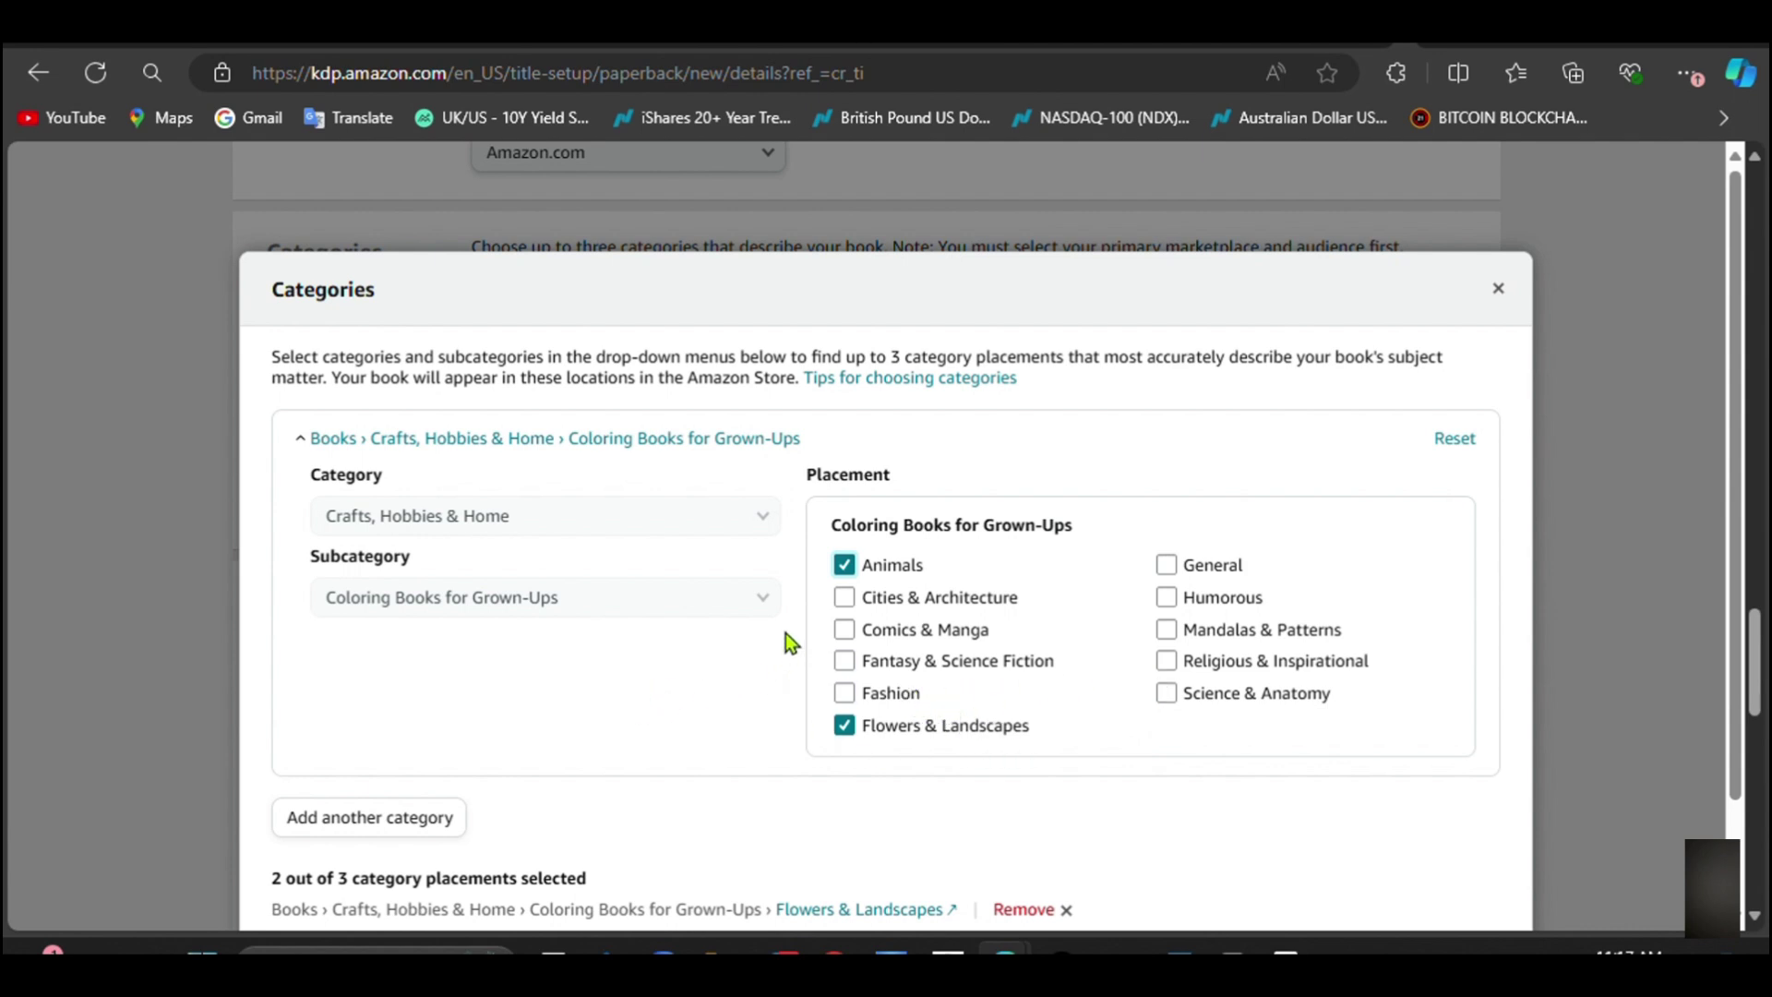
pyautogui.click(1164, 570)
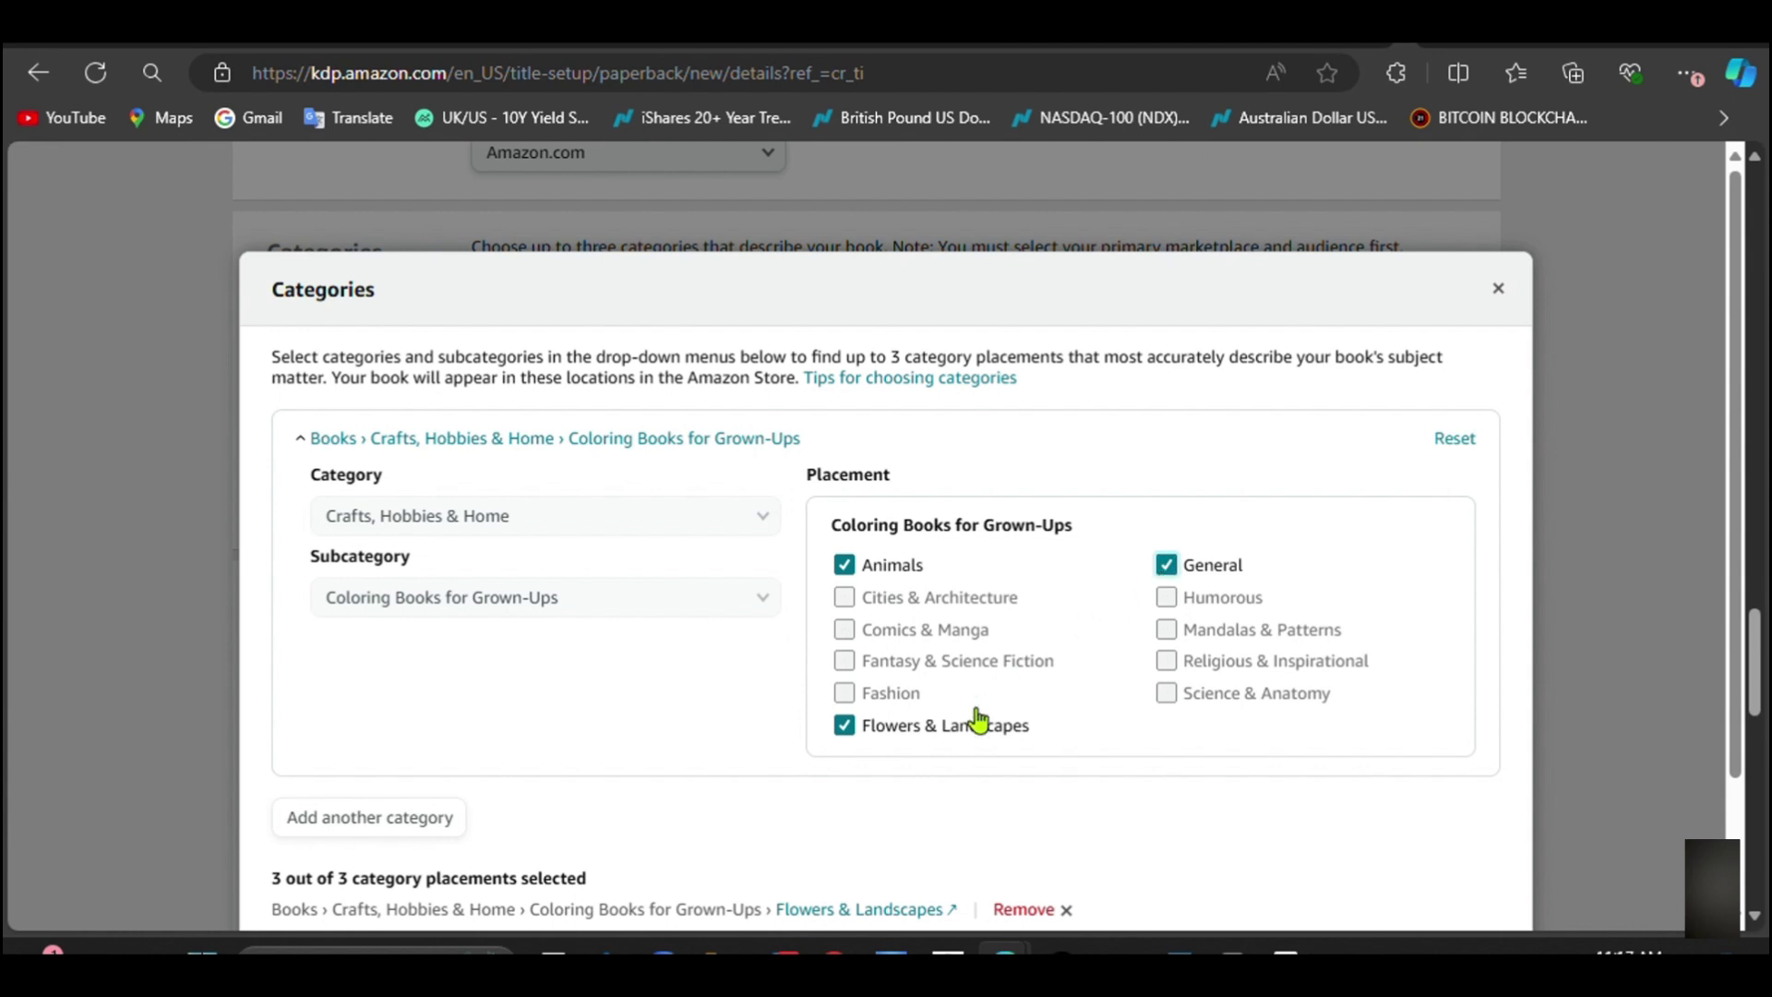
pyautogui.scroll(-2, 696, 694)
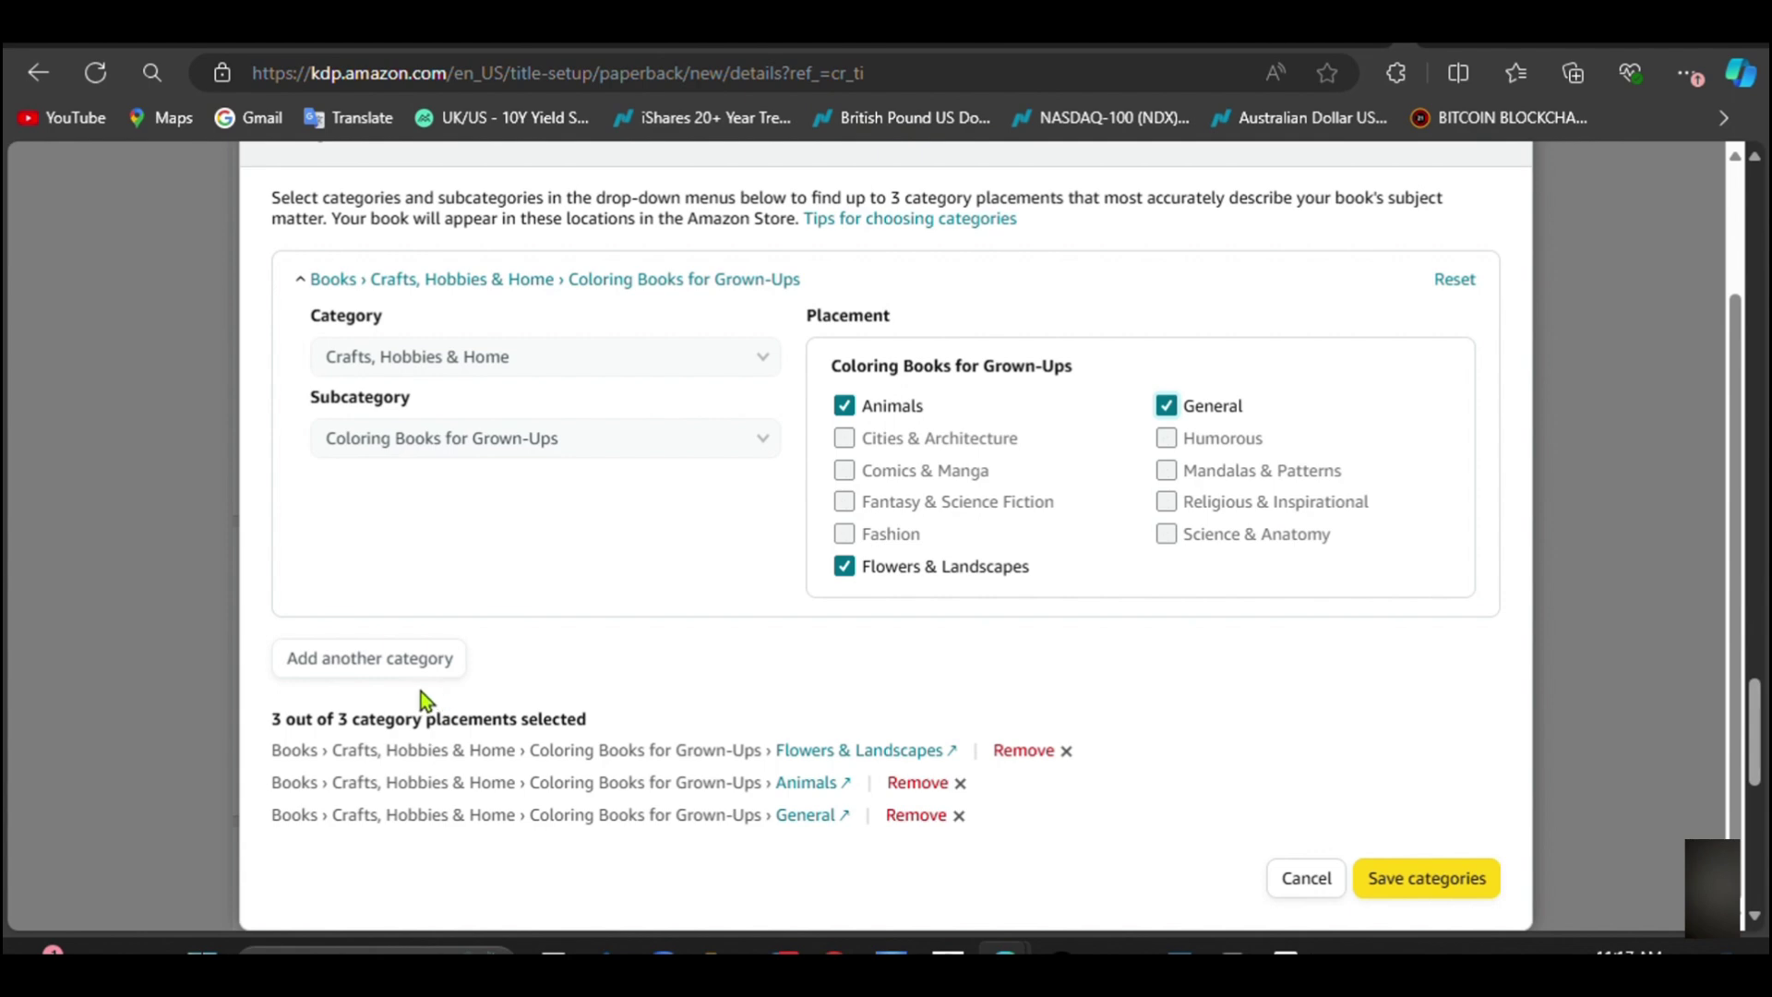
pyautogui.scroll(-2, 664, 714)
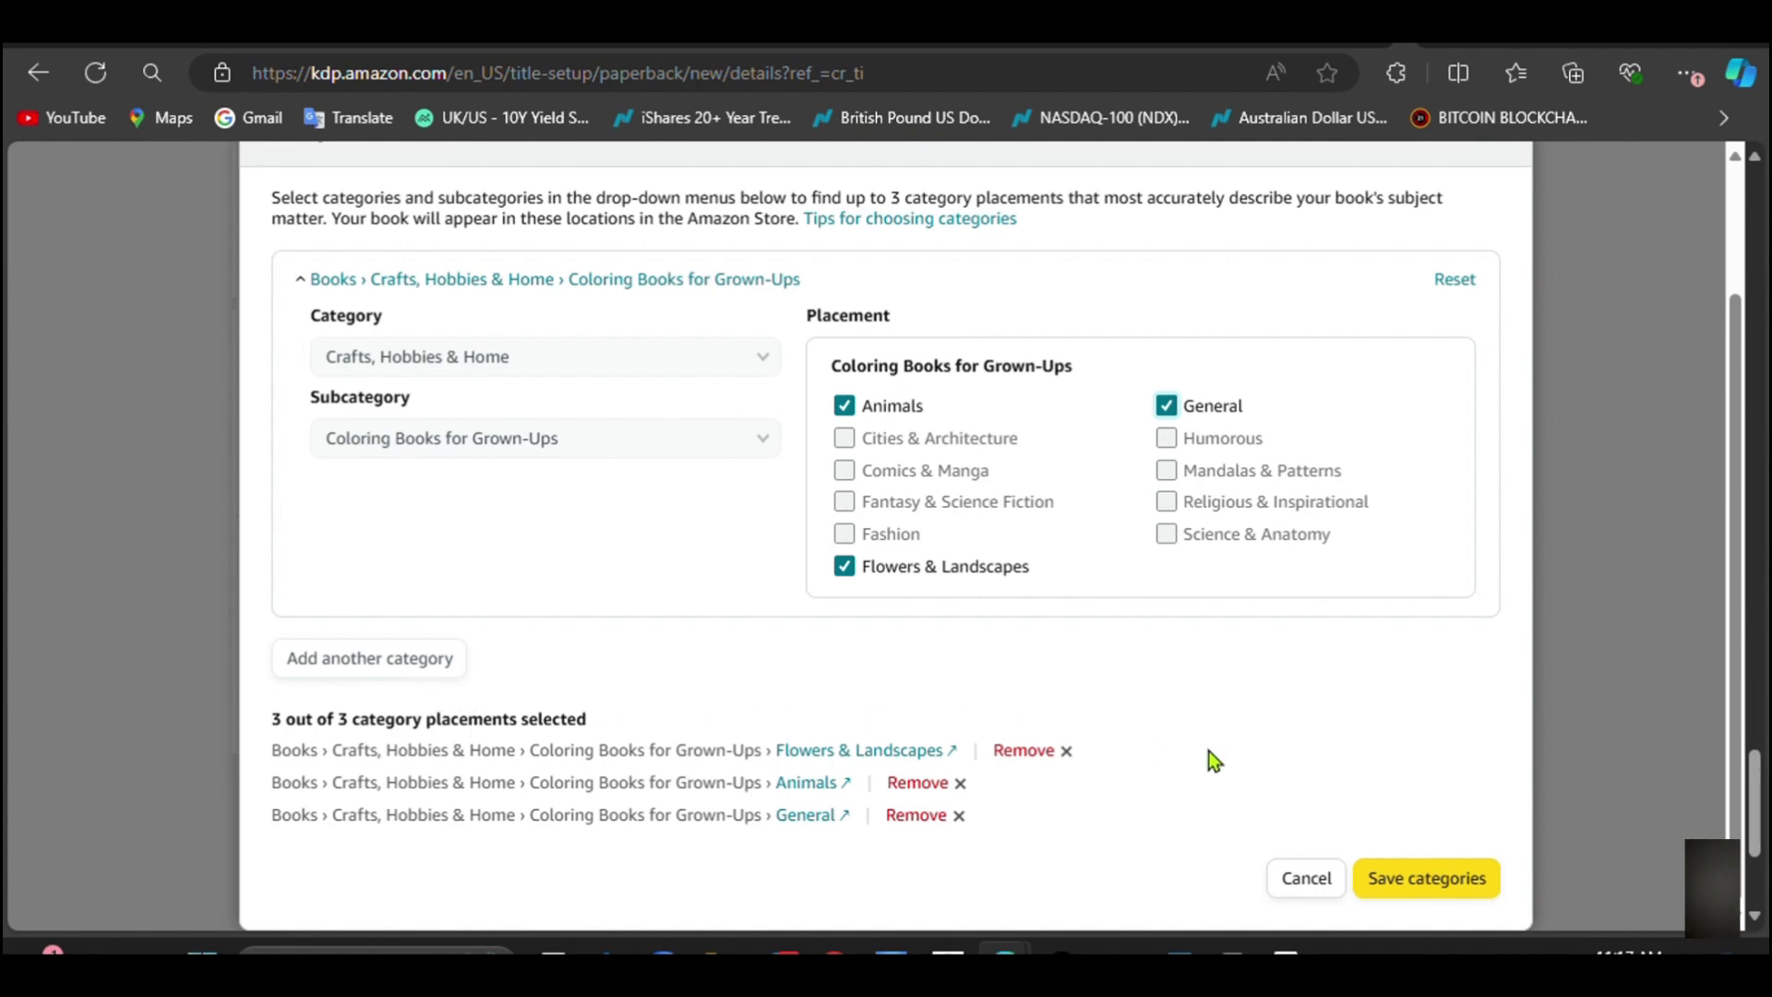
pyautogui.click(1456, 895)
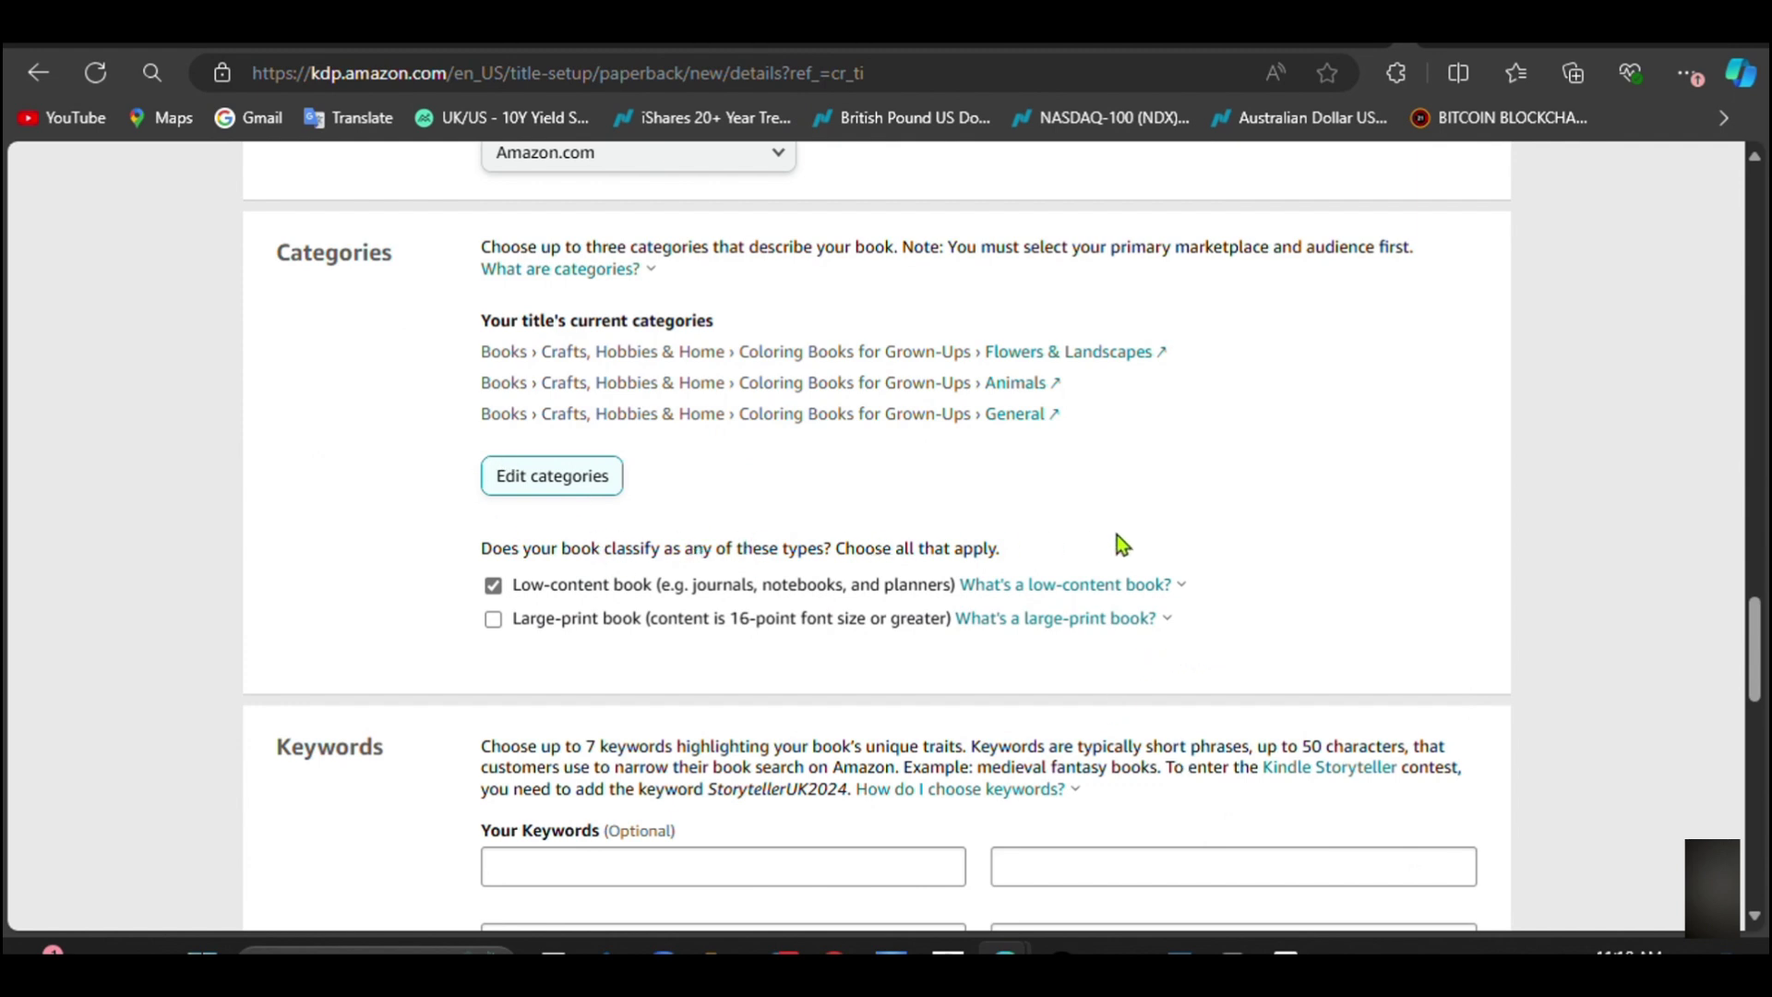
# Step: Enter "Relaxation" as the book's first keyword
pyautogui.scroll(-3, 1235, 624)
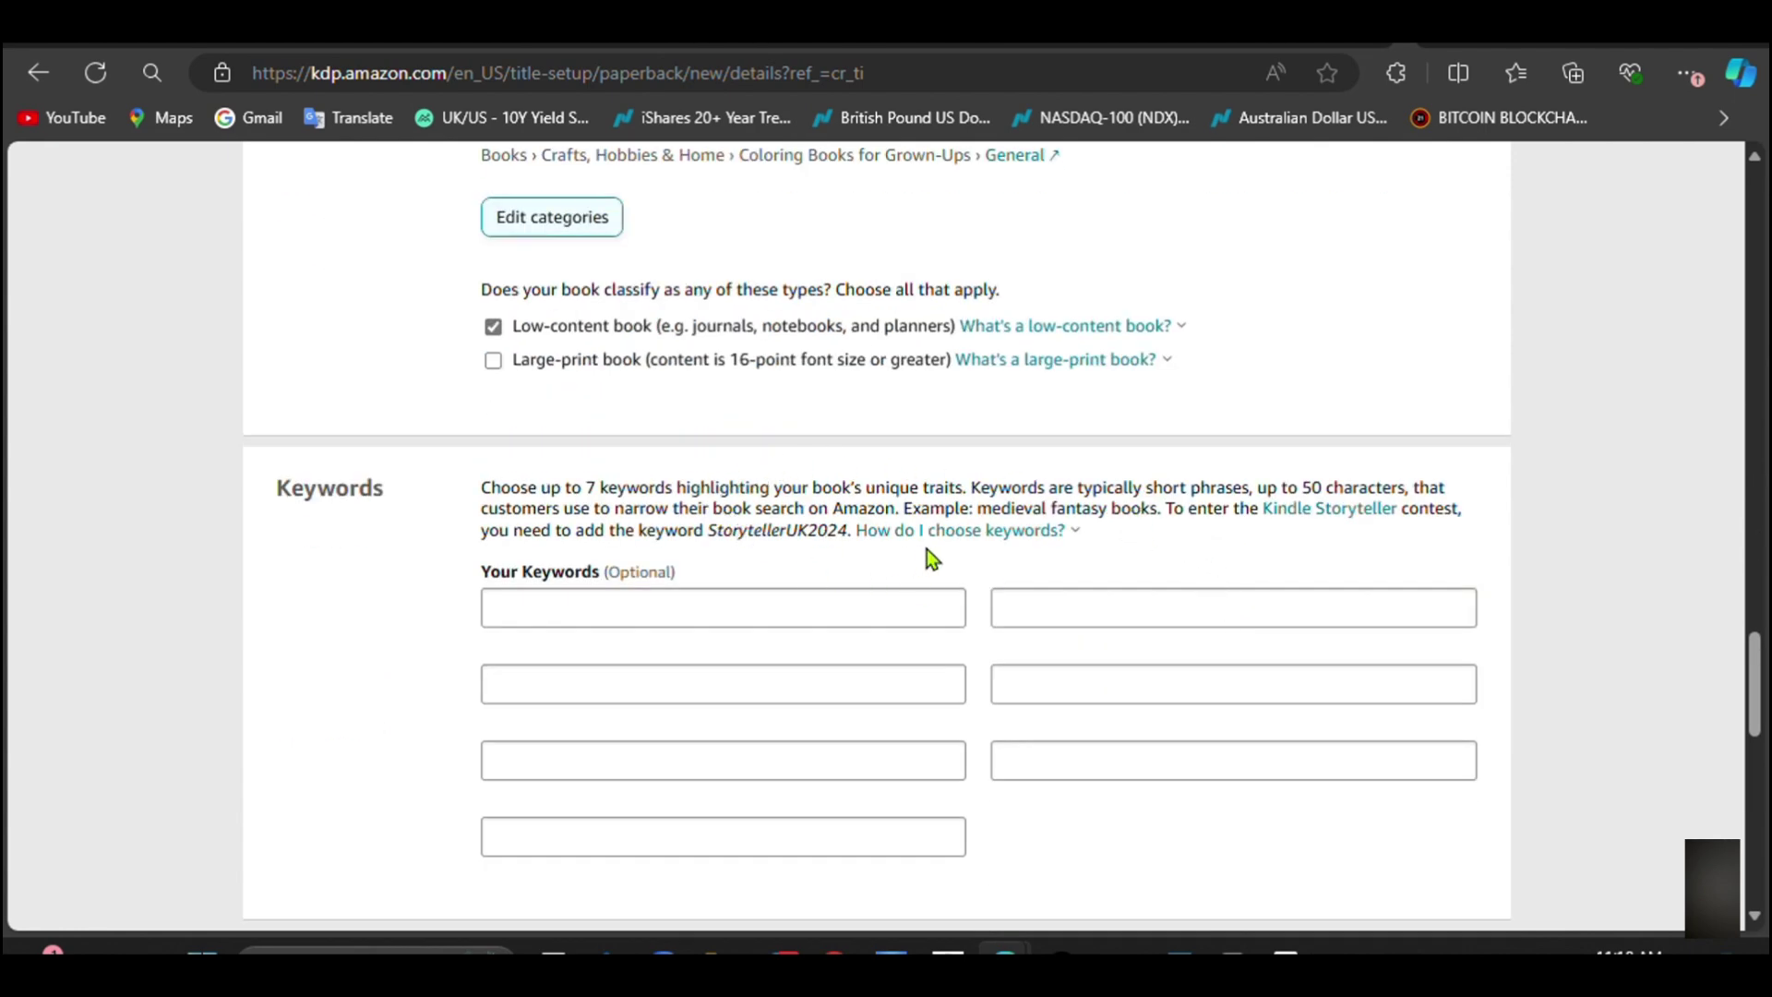
pyautogui.click(960, 531)
pyautogui.click(369, 622)
pyautogui.scroll(-1, 384, 609)
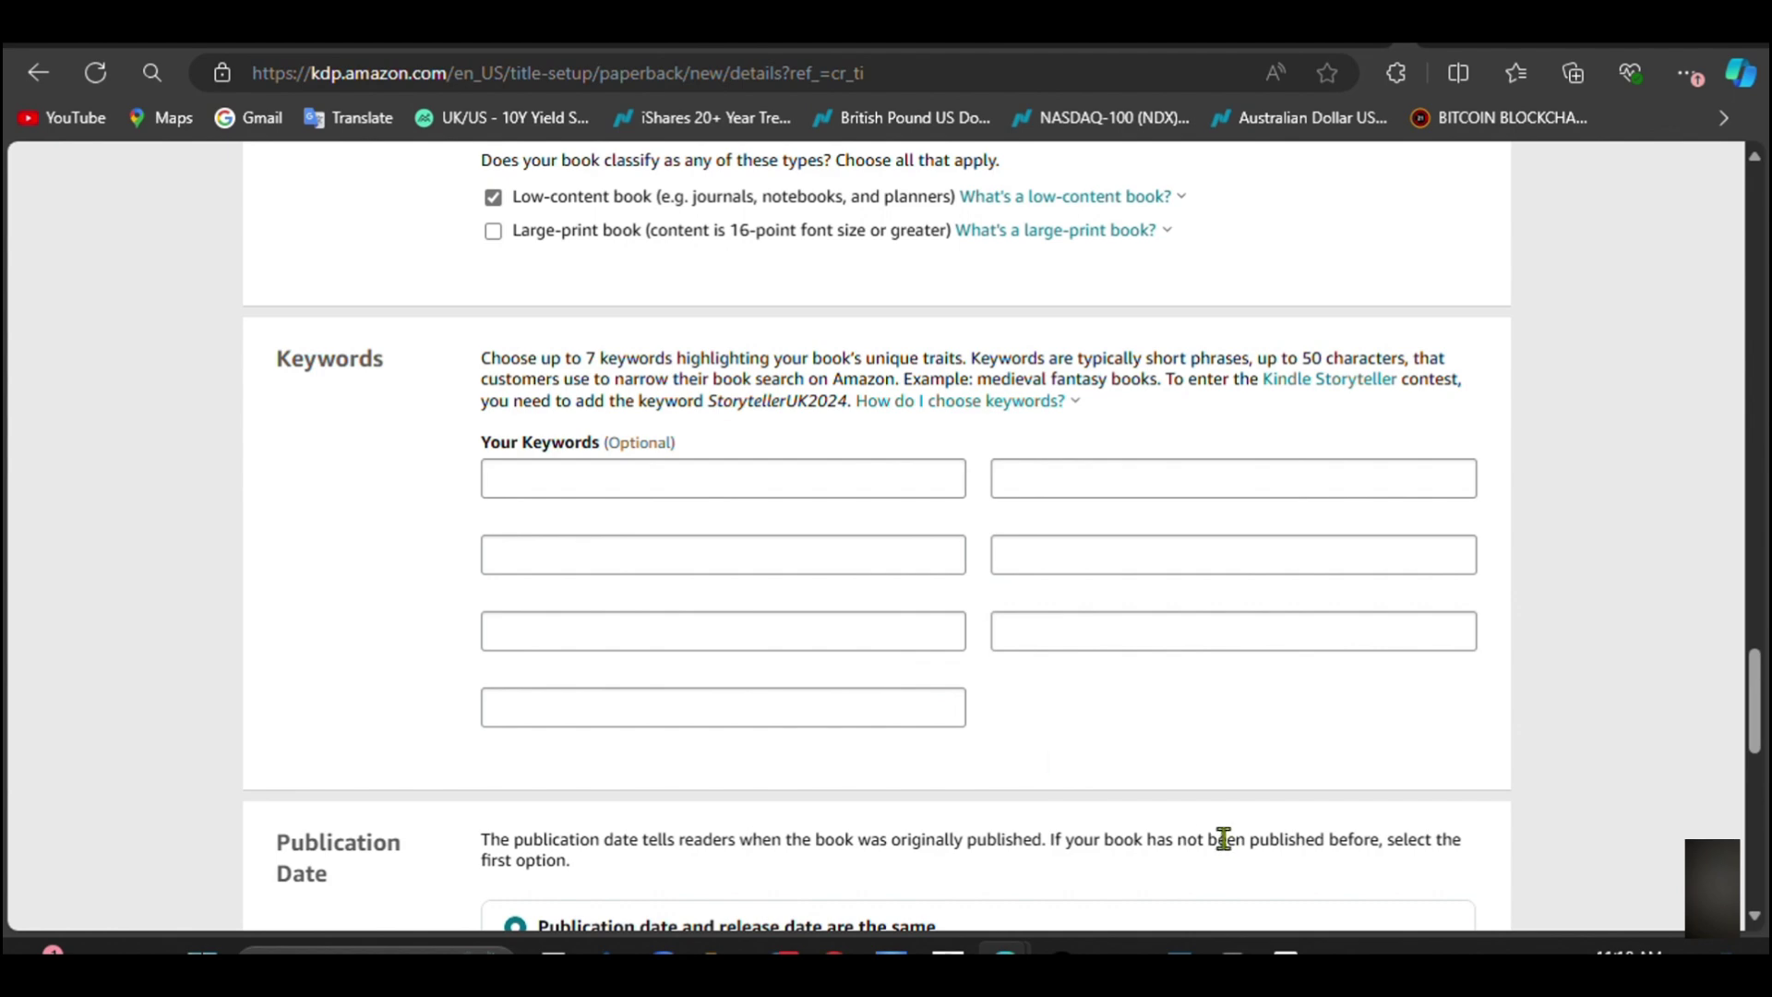
pyautogui.click(607, 477)
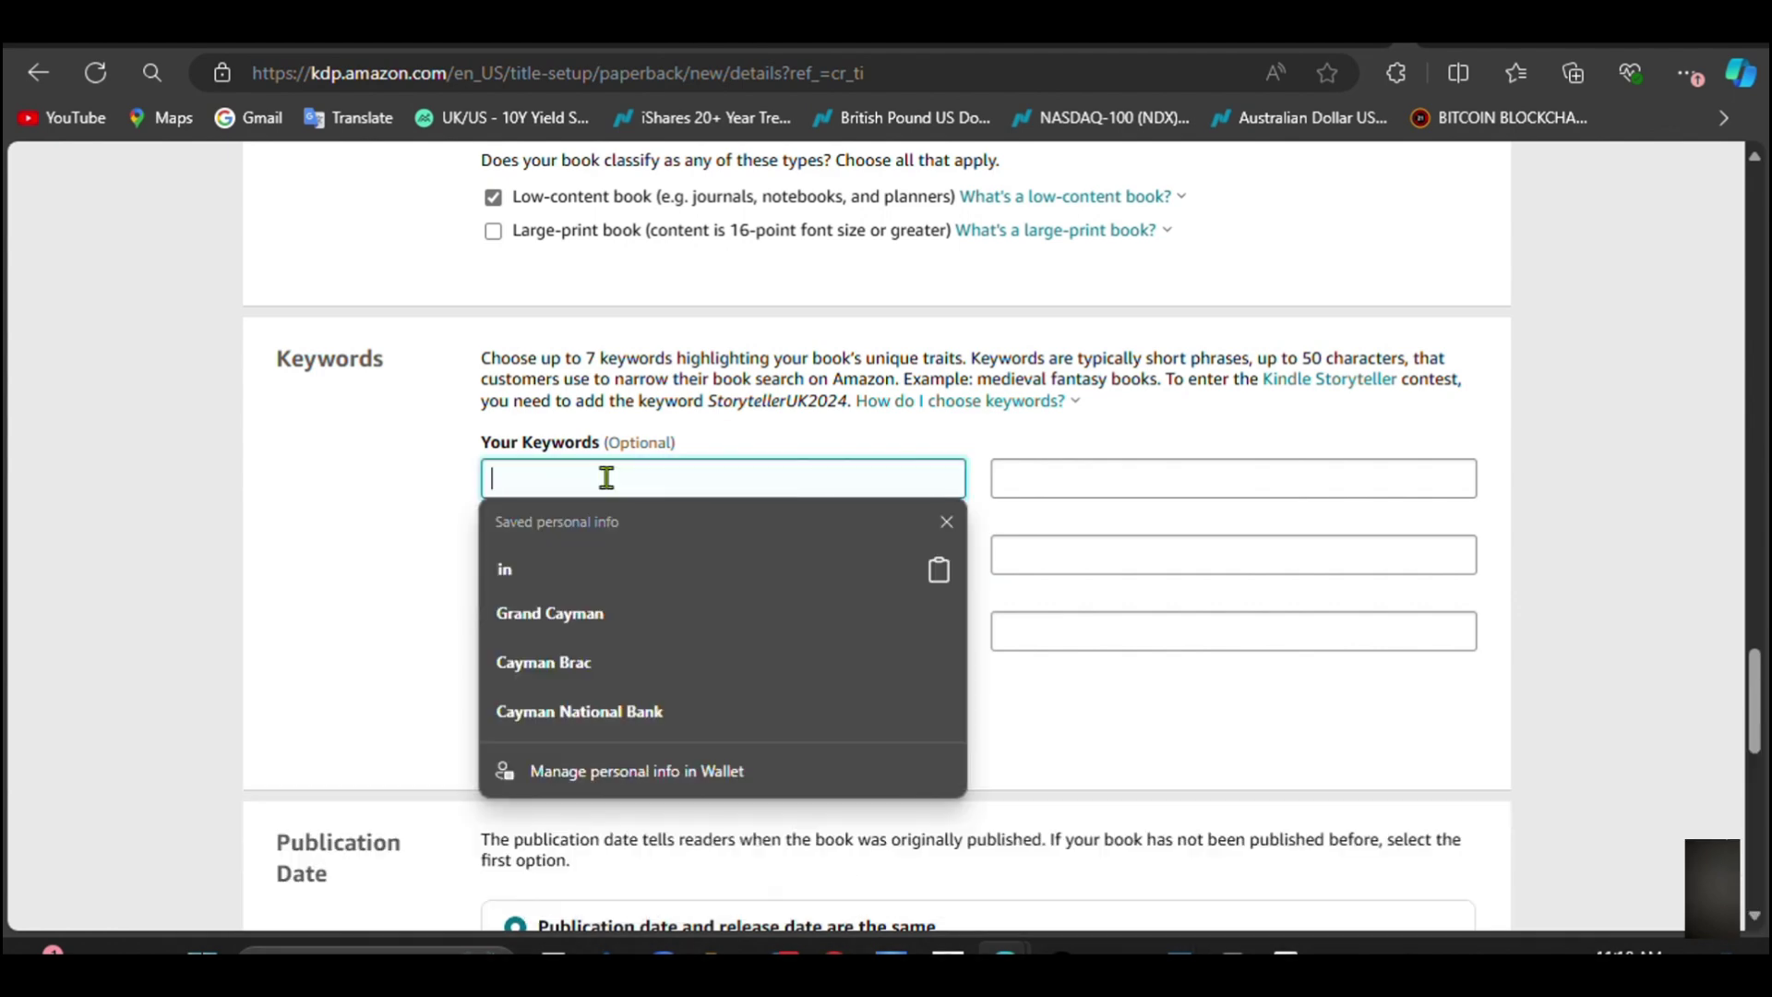
pyautogui.write('rela')
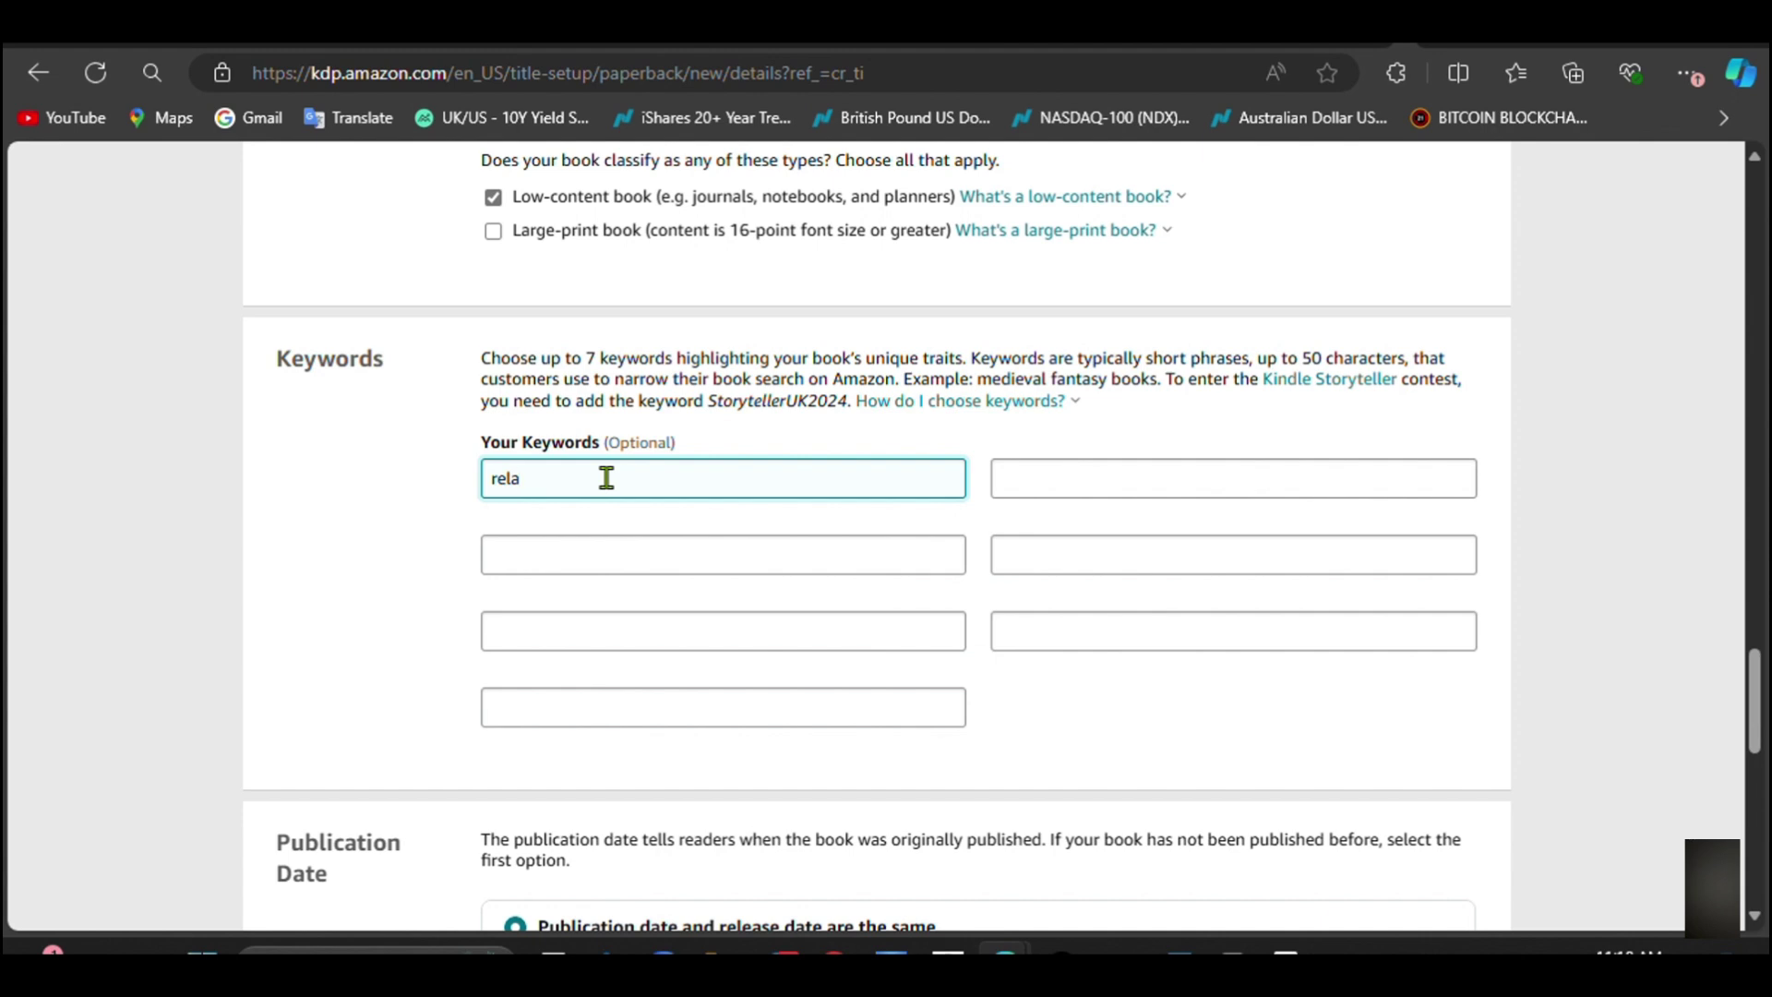
pyautogui.press('BackSpace')
pyautogui.press('BackSpace')
pyautogui.press('BackSpace')
pyautogui.press('BackSpace')
pyautogui.write('Relaxation')
# Step: Fill the three keyword fields beneath "Relaxation" with "Sea world", "Mindfulness" and "Dolphin"
pyautogui.click(602, 554)
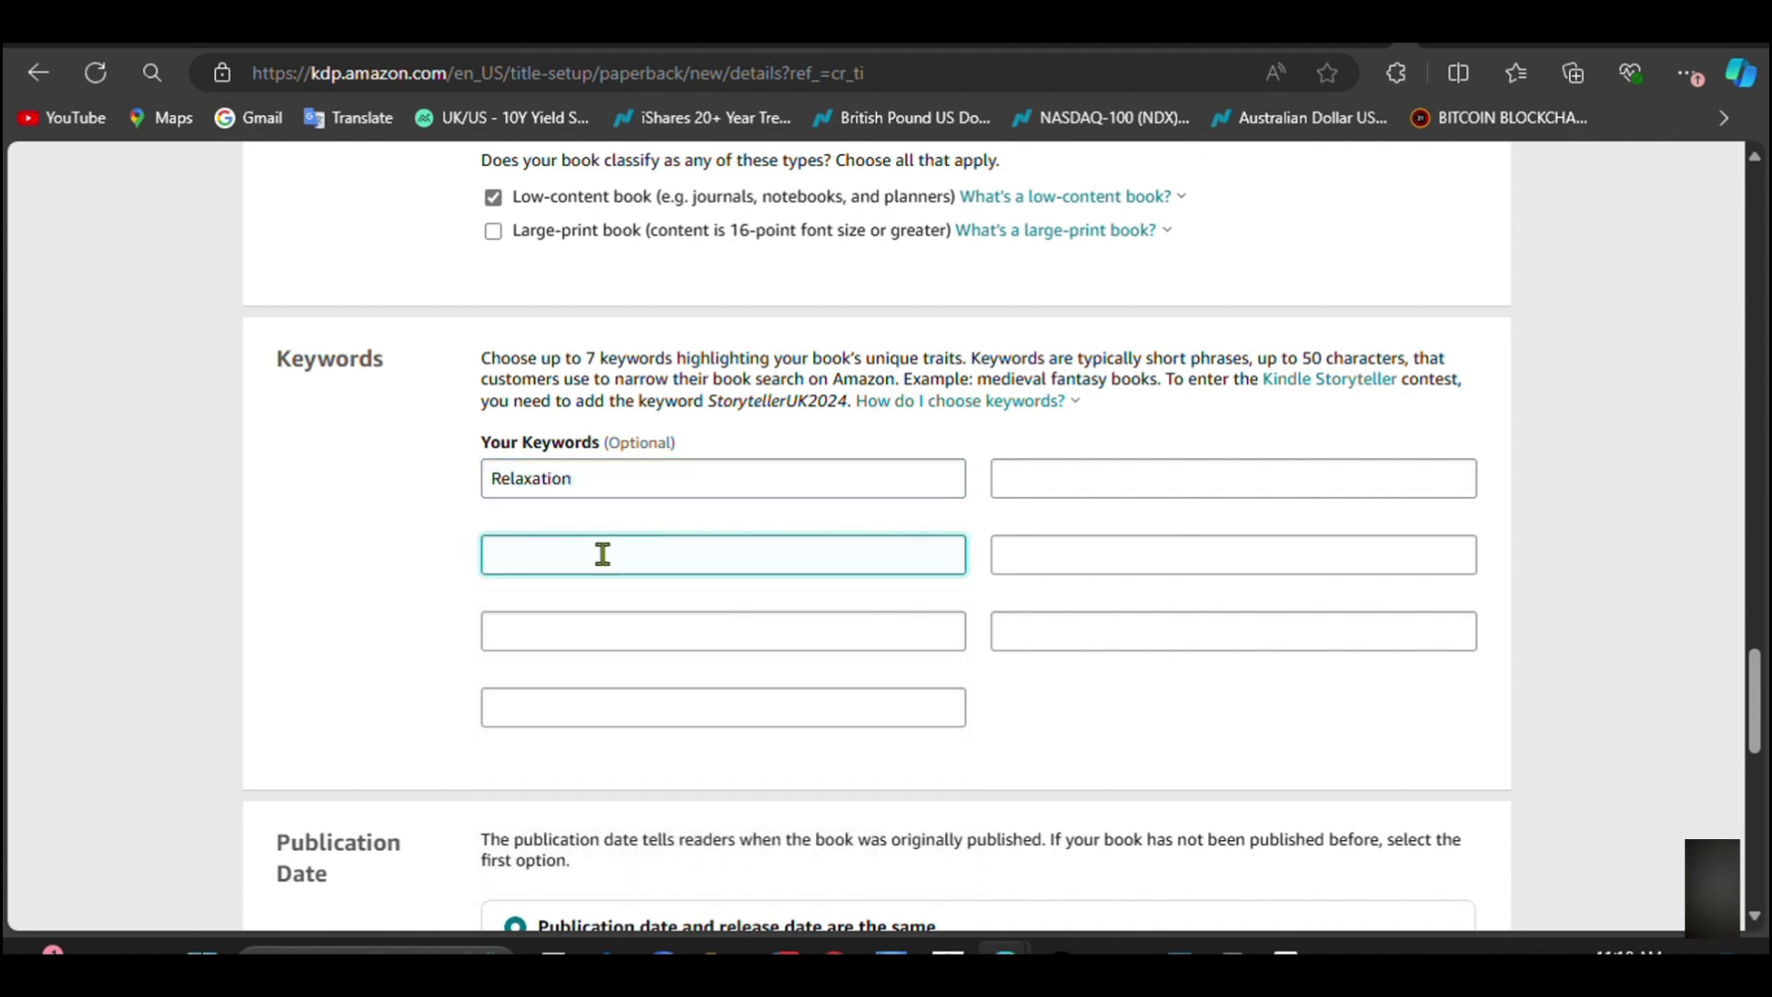
pyautogui.write('Sea worls')
pyautogui.press('BackSpace')
pyautogui.write('d')
pyautogui.click(559, 628)
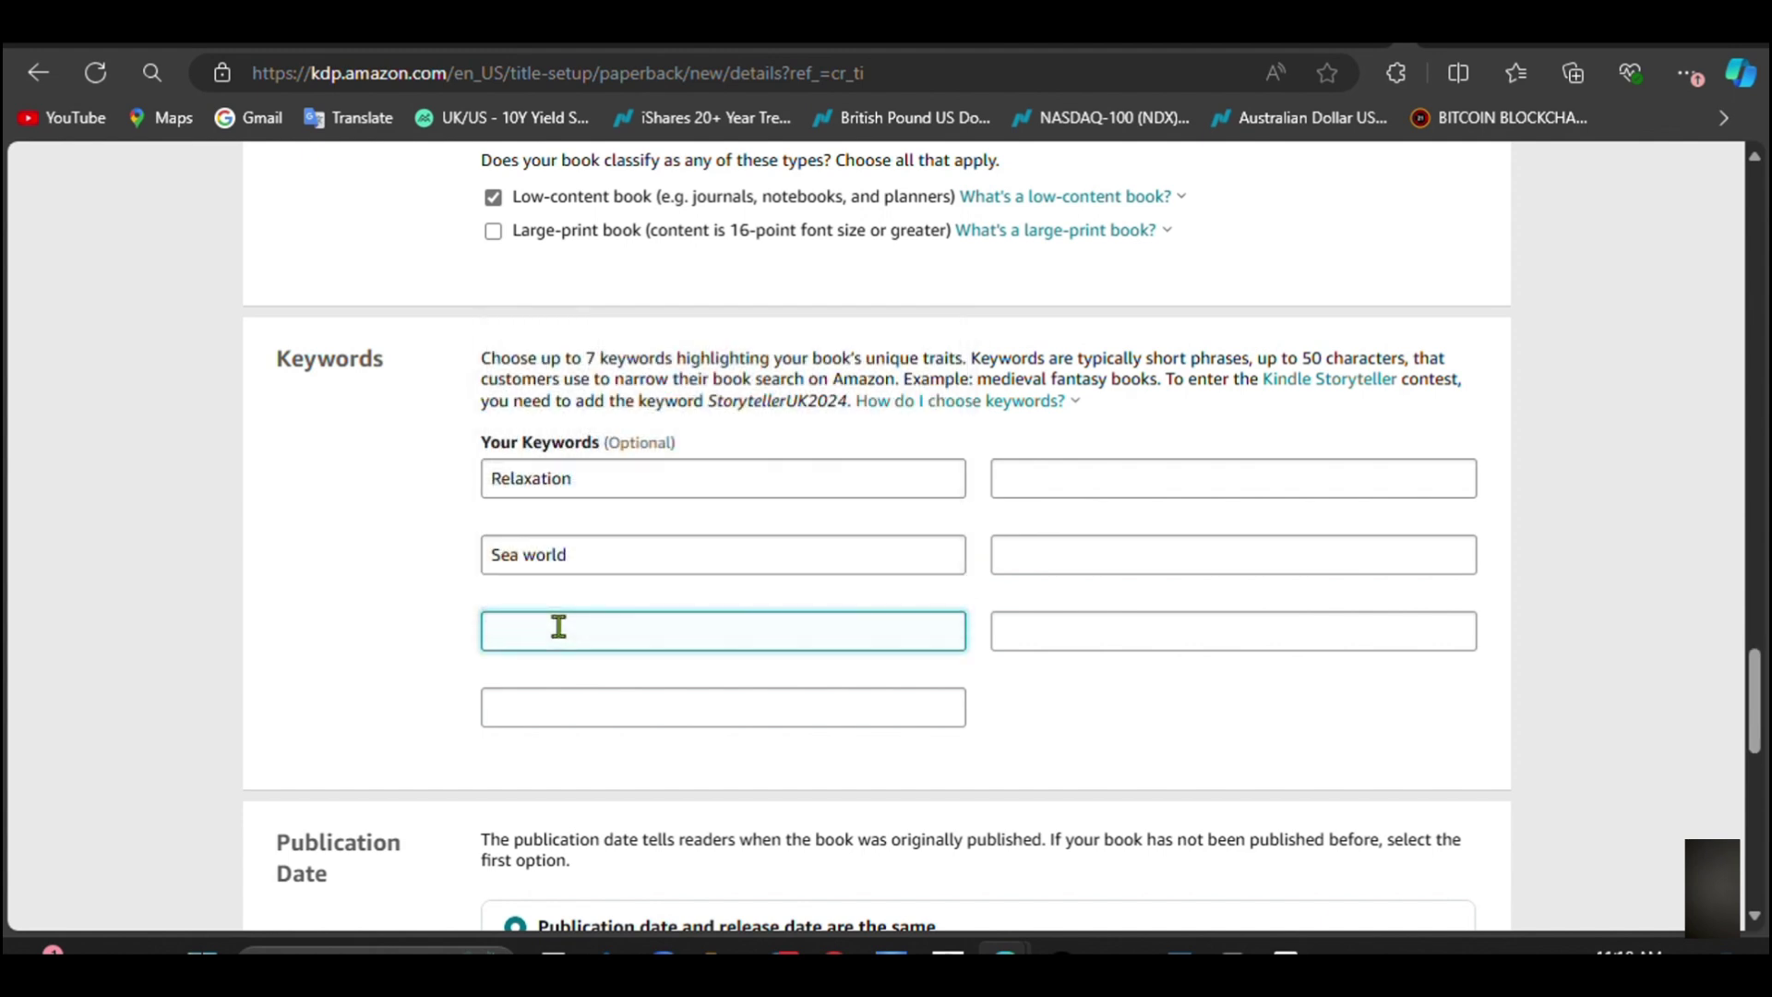
pyautogui.write('Mindfulness')
pyautogui.click(568, 714)
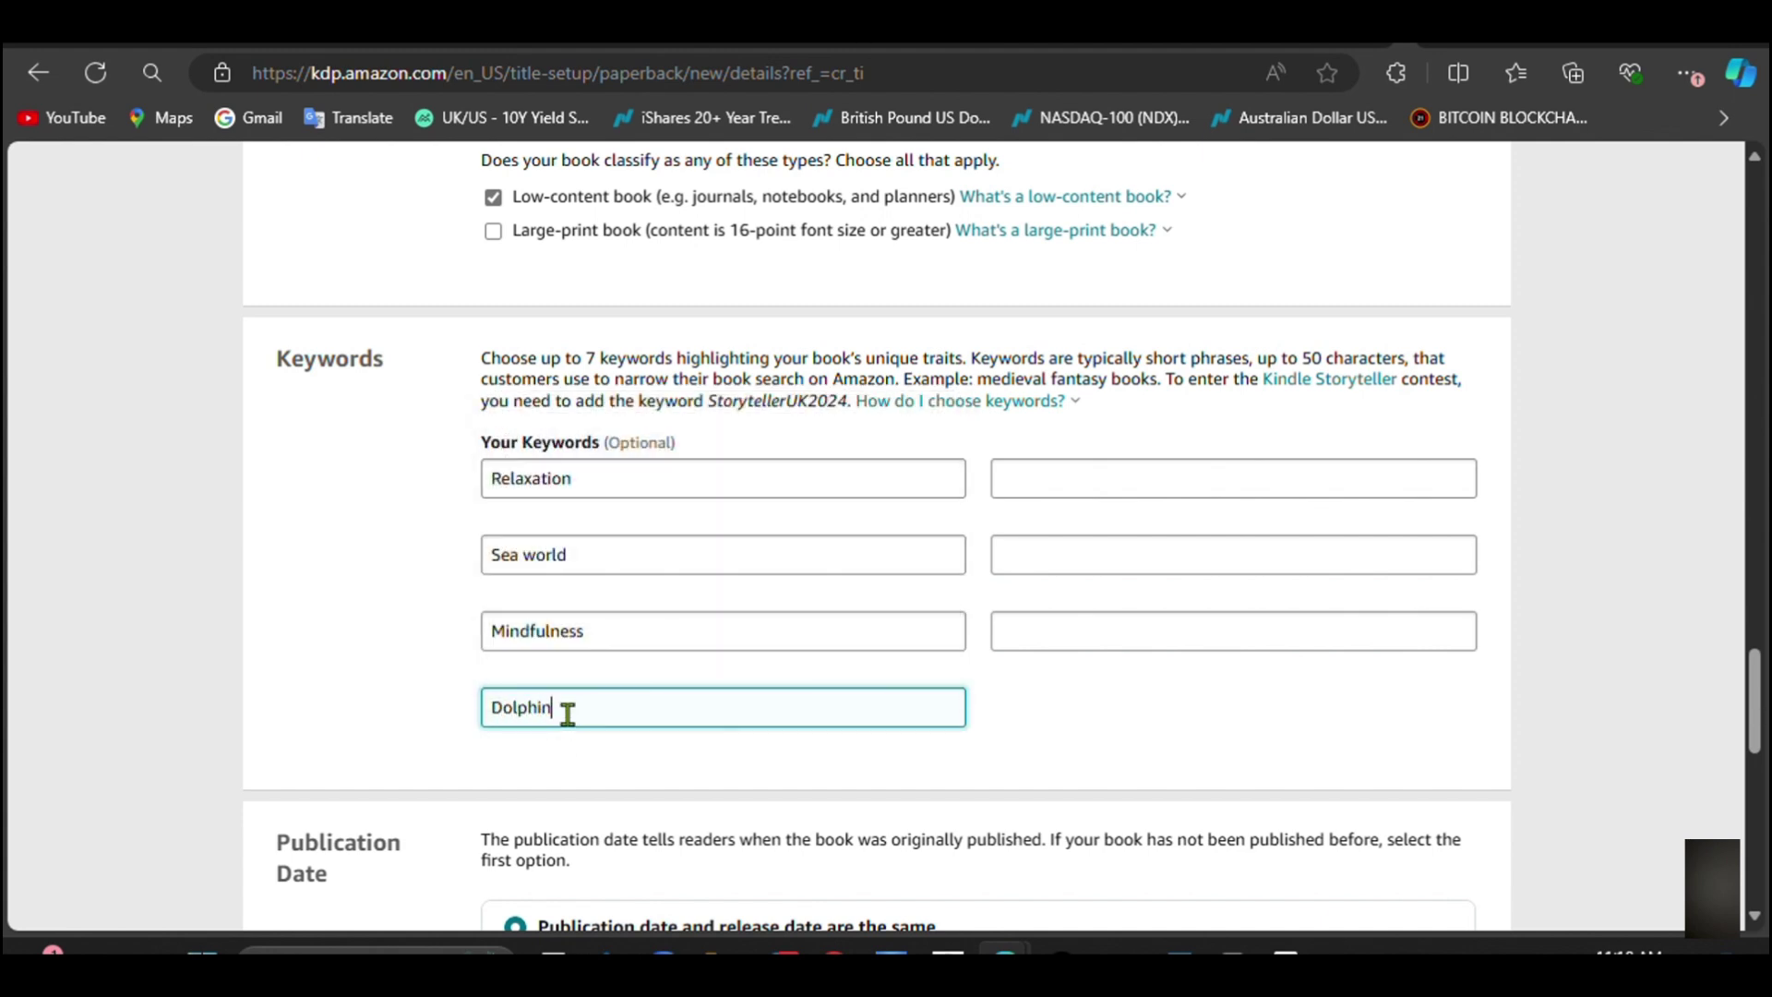
# Step: Fill the three remaining empty keyword fields with "Fishes", "Turtle" and "Coloring book"
pyautogui.click(1107, 479)
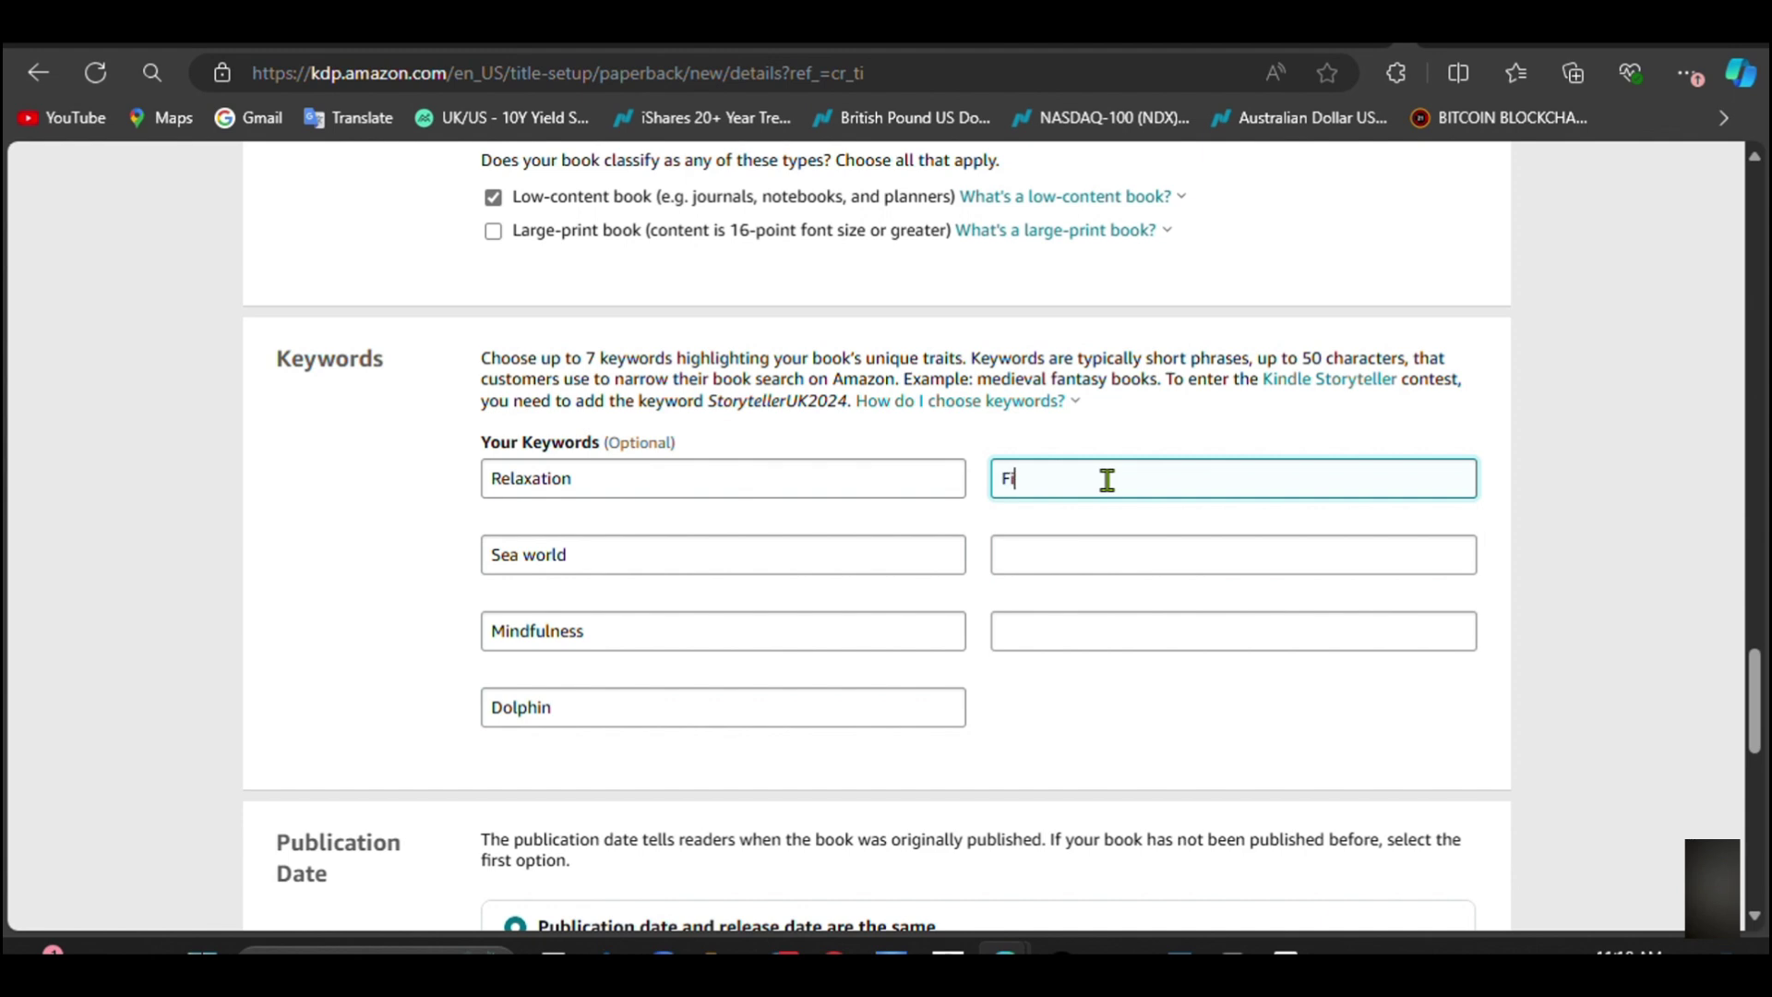
pyautogui.write('Fishes')
pyautogui.click(1133, 557)
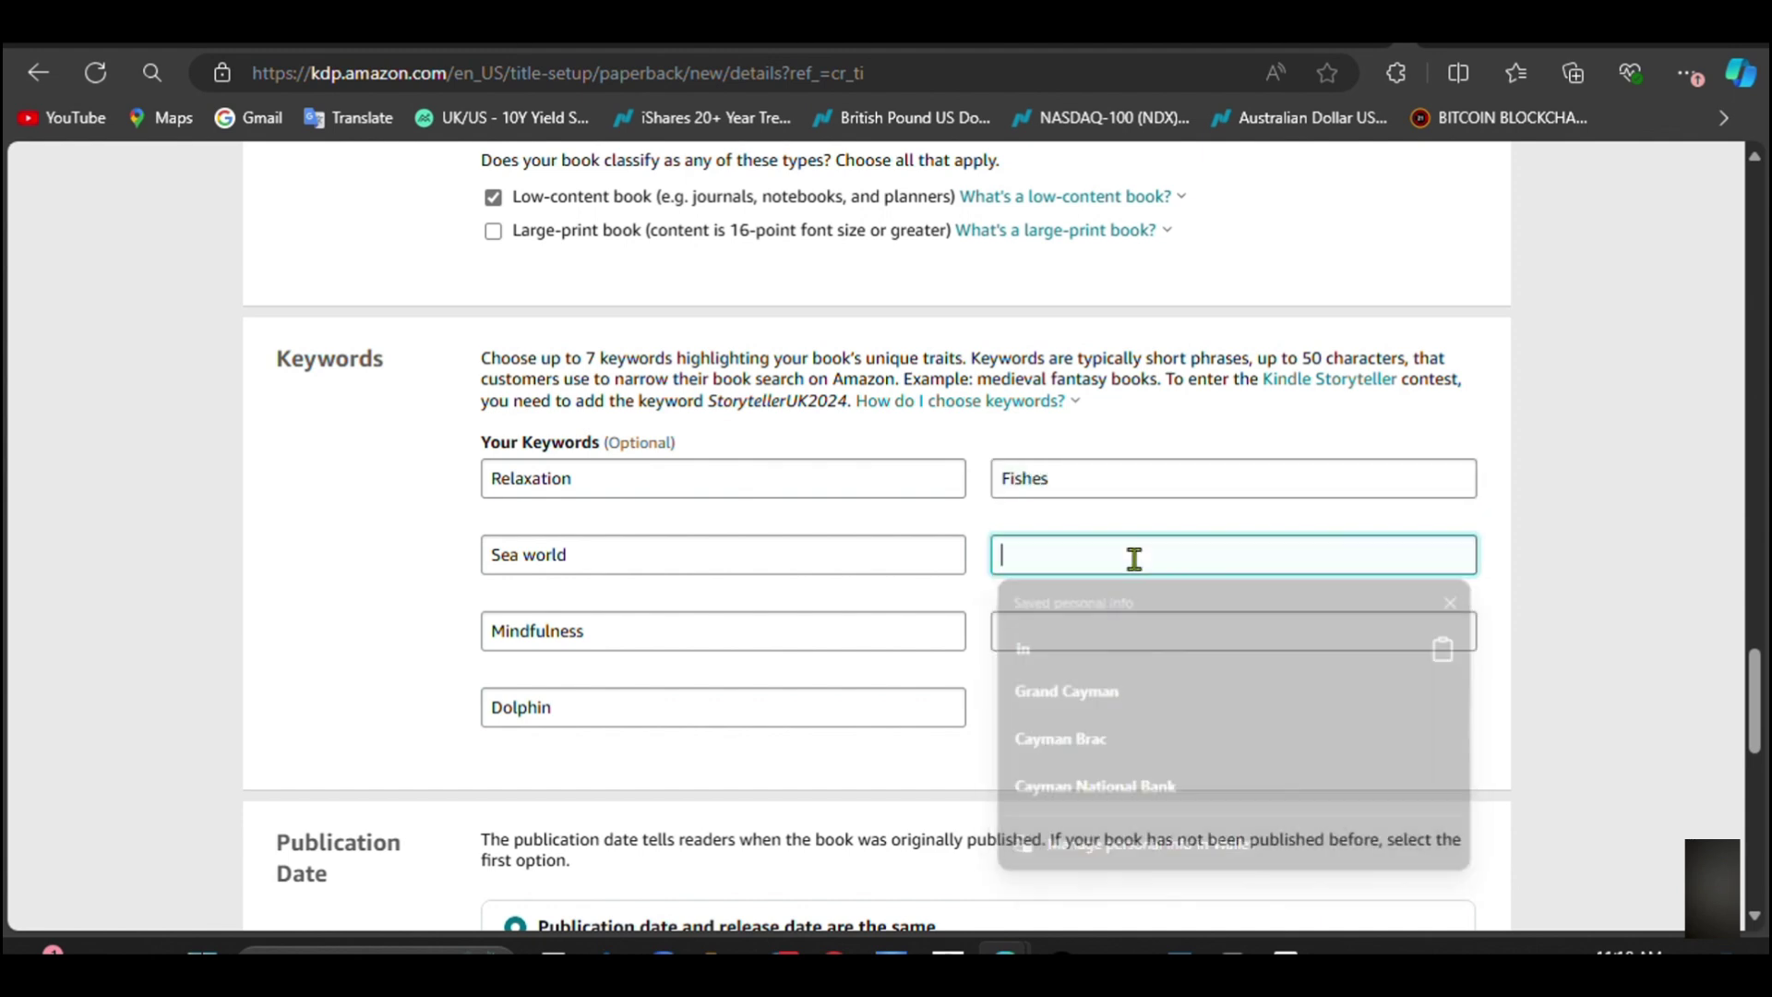
pyautogui.write('Turtle')
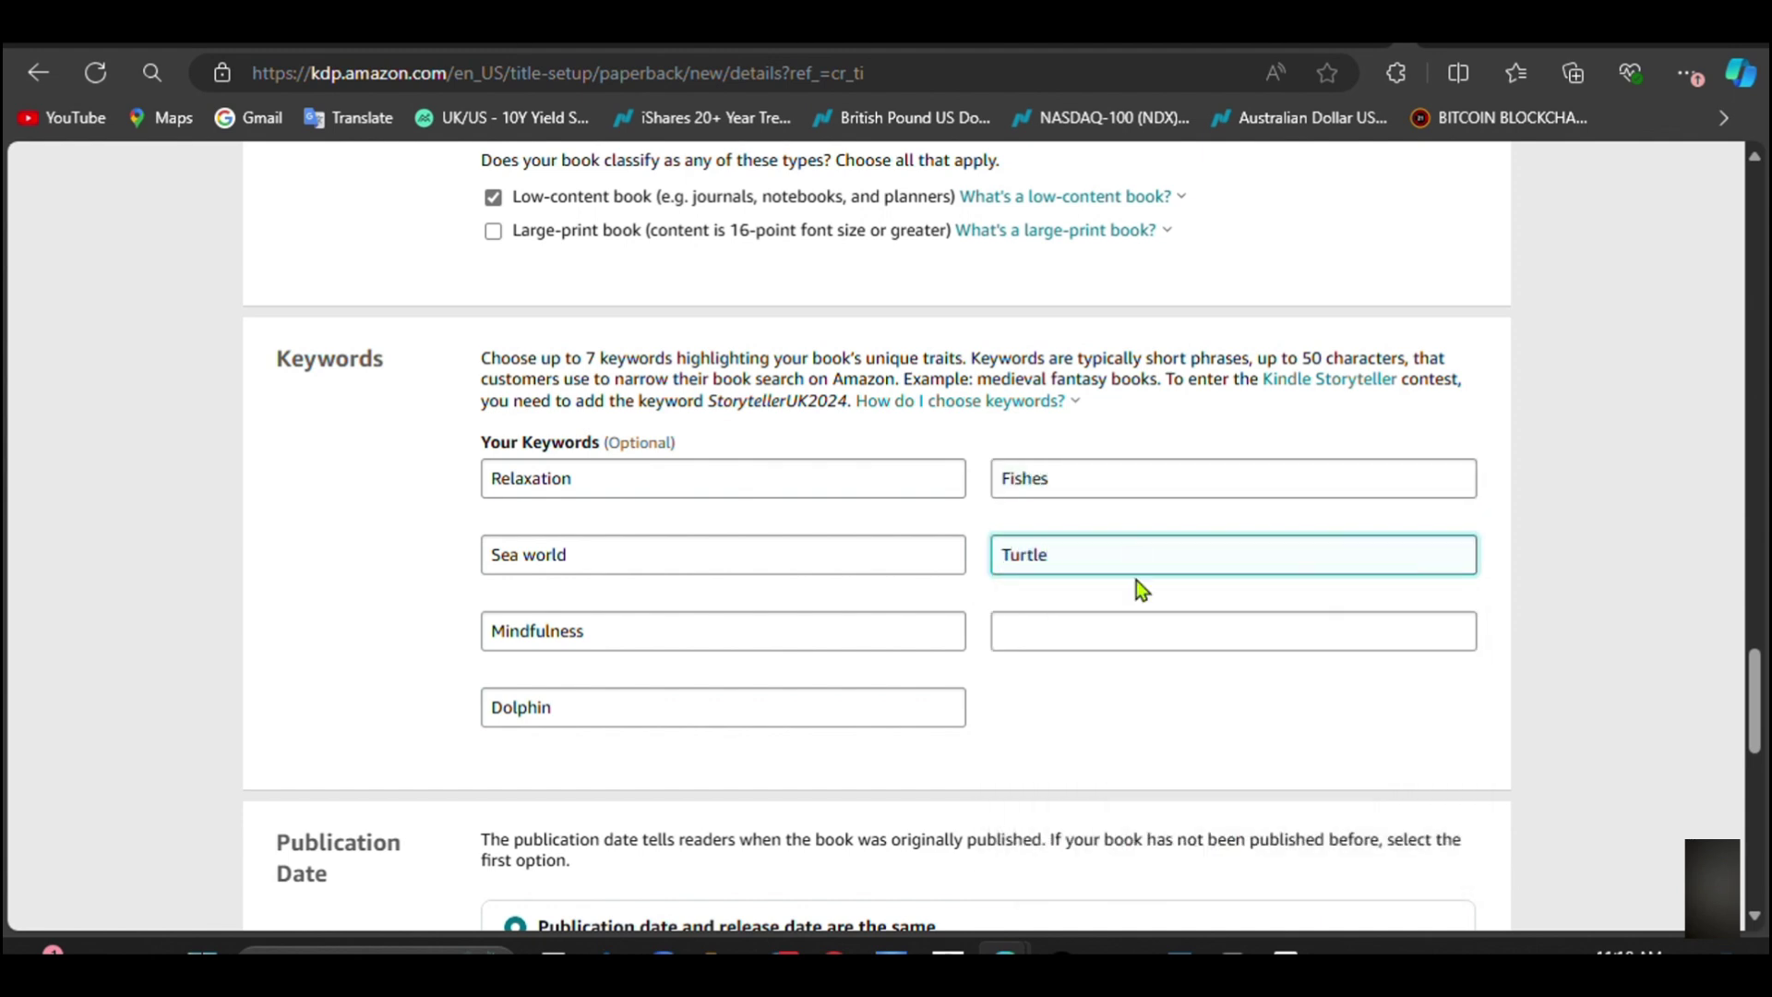
pyautogui.click(1058, 637)
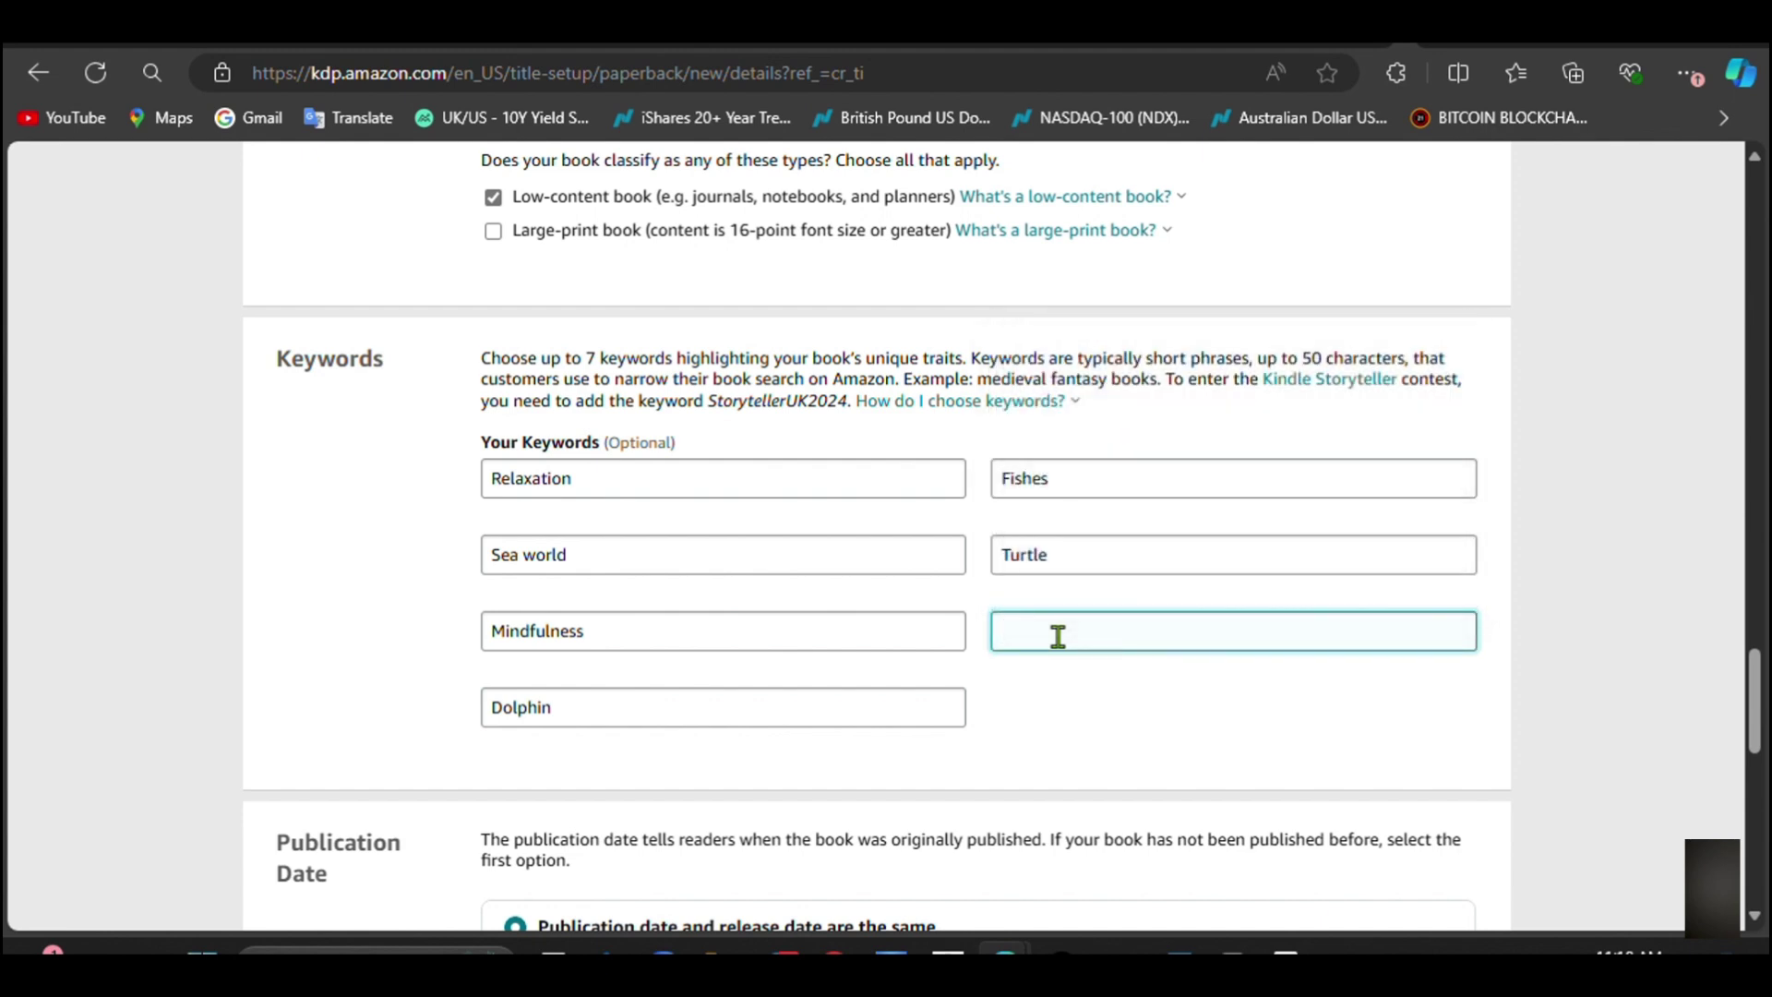
pyautogui.write('Coloring book')
# Step: Review the publication and release date options, then save the paperback details and continue to the content stage
pyautogui.scroll(-6, 1095, 609)
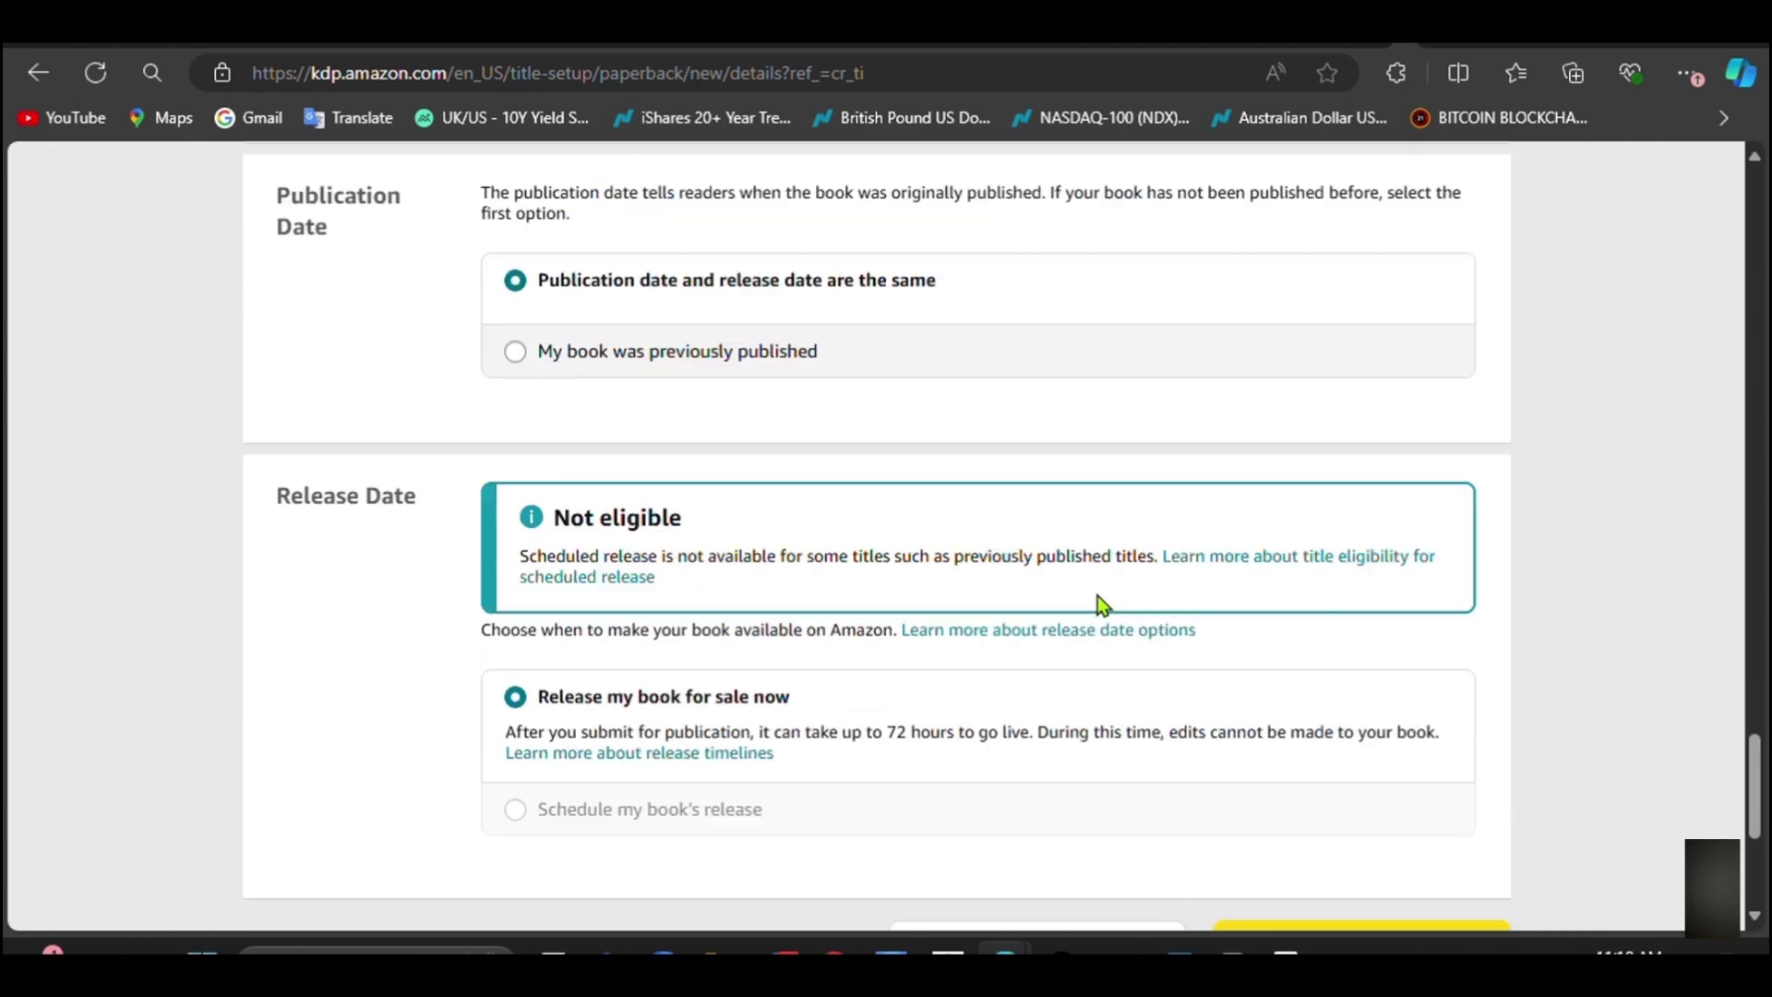
pyautogui.scroll(1, 1061, 581)
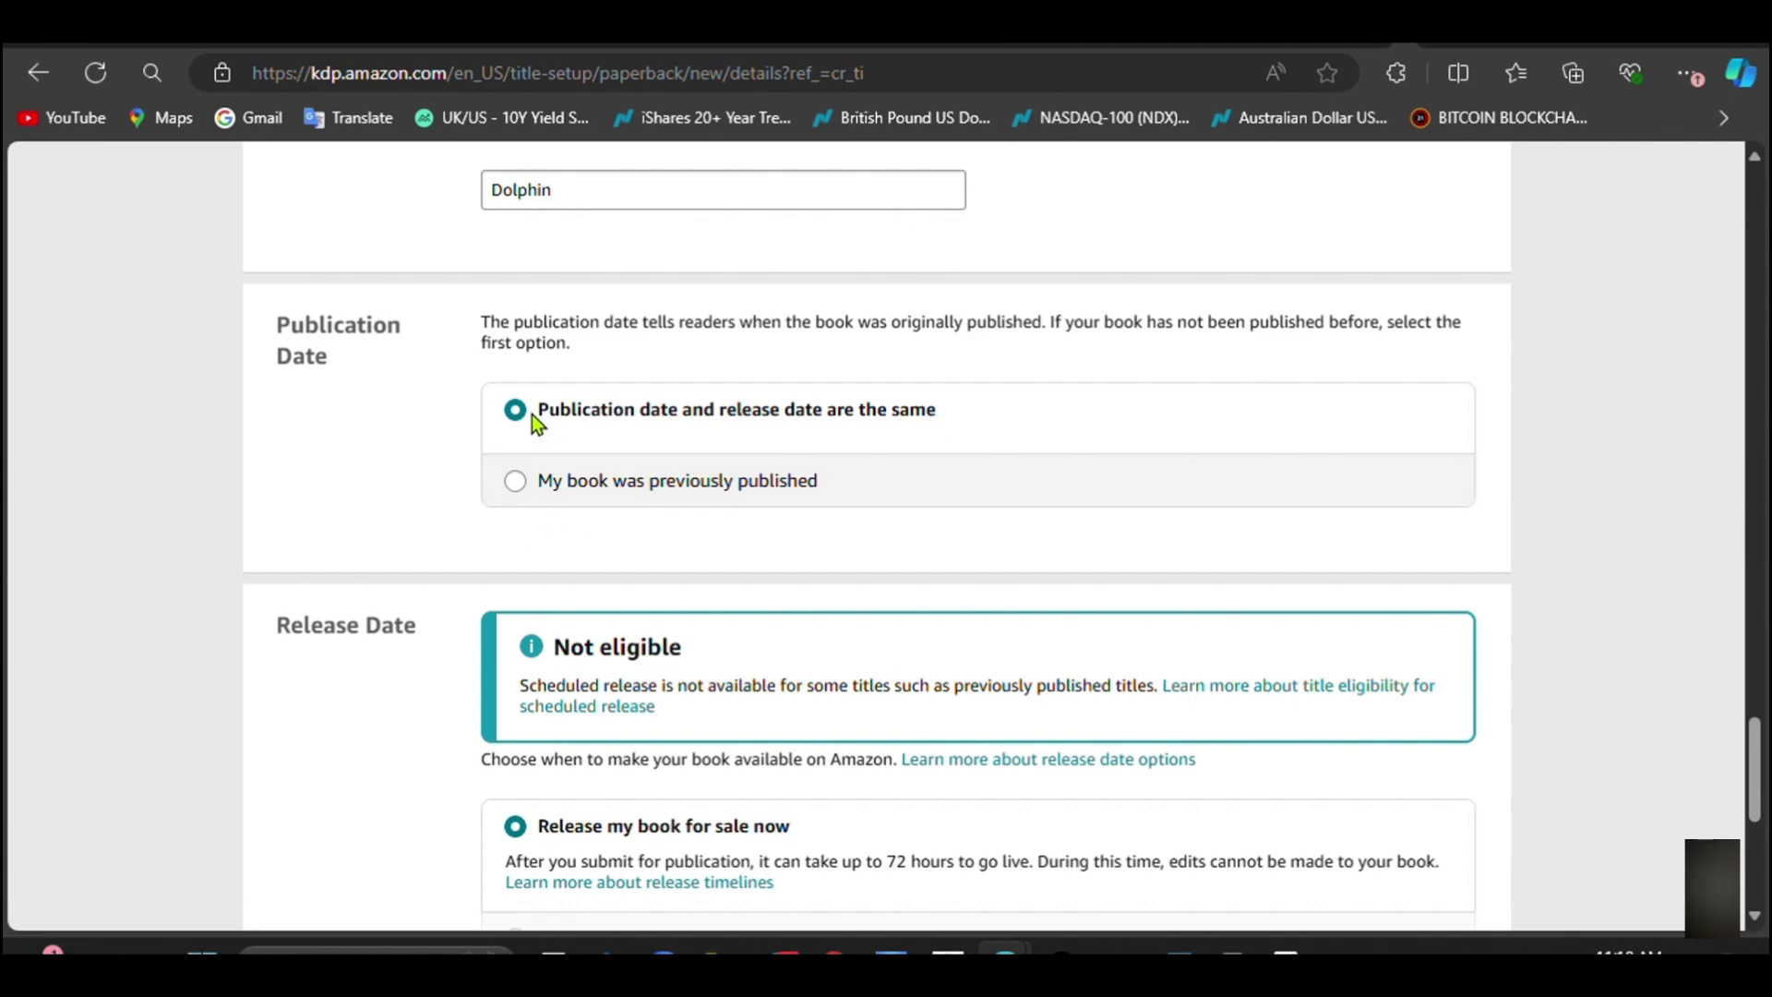
pyautogui.scroll(-2, 533, 420)
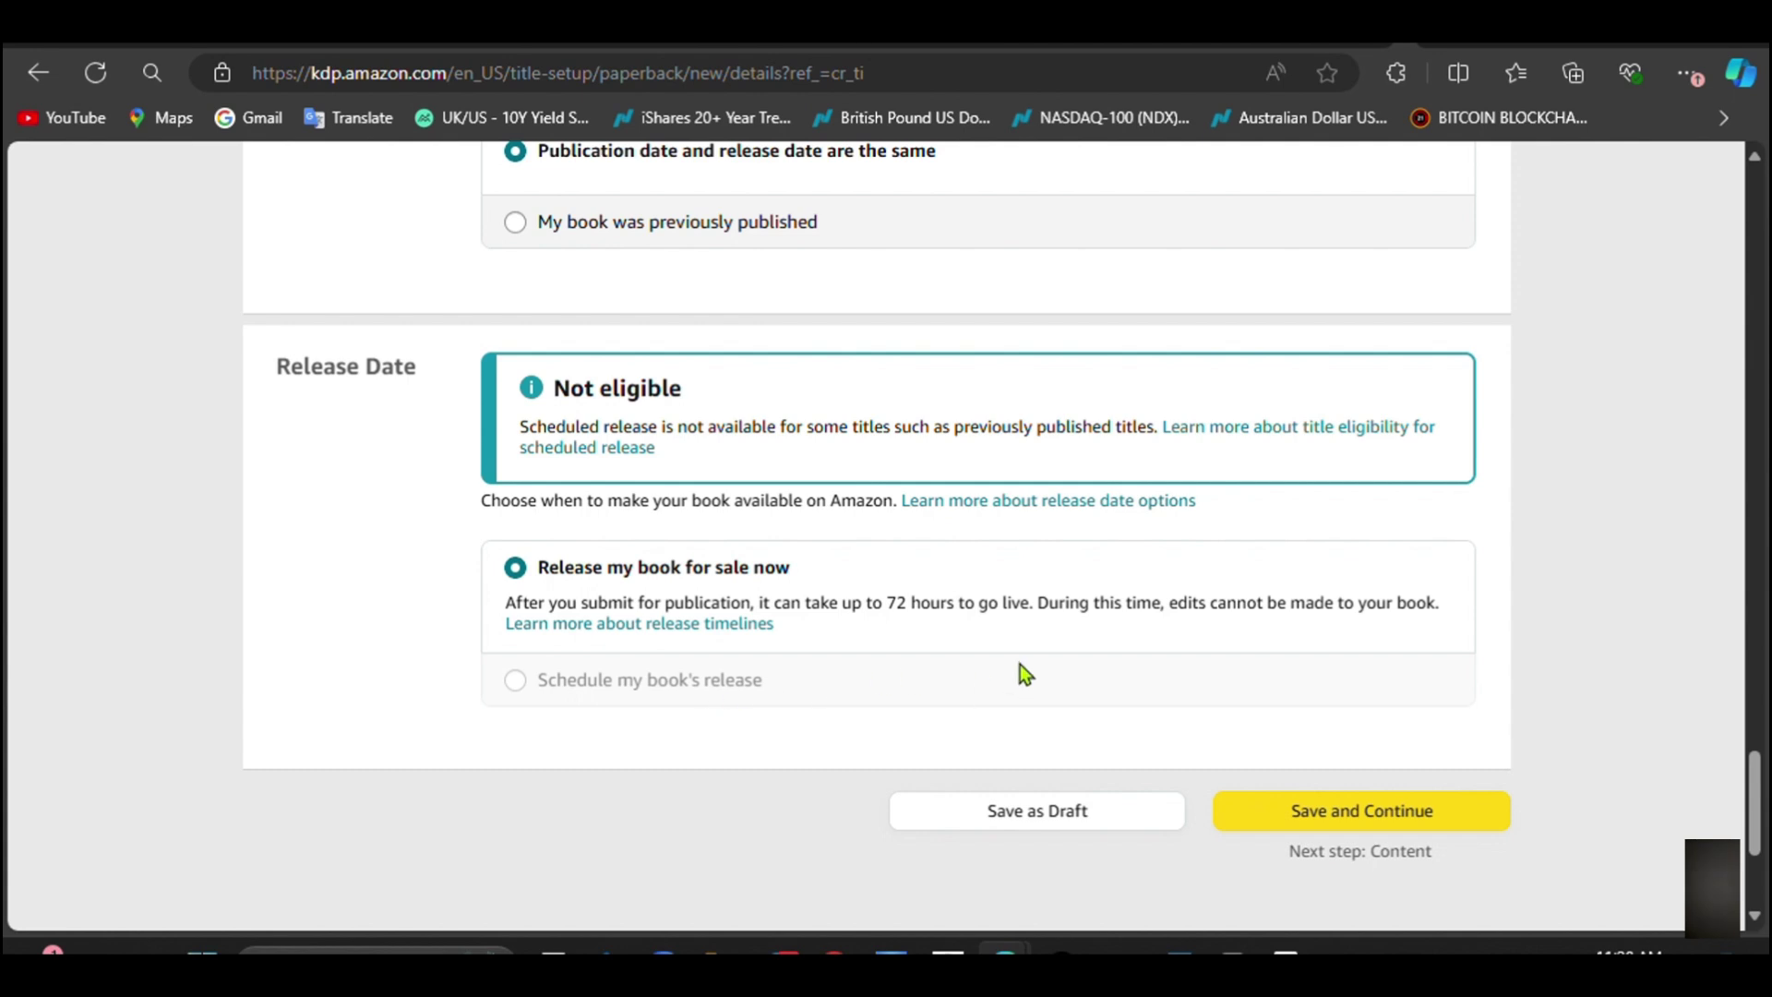
pyautogui.click(1360, 812)
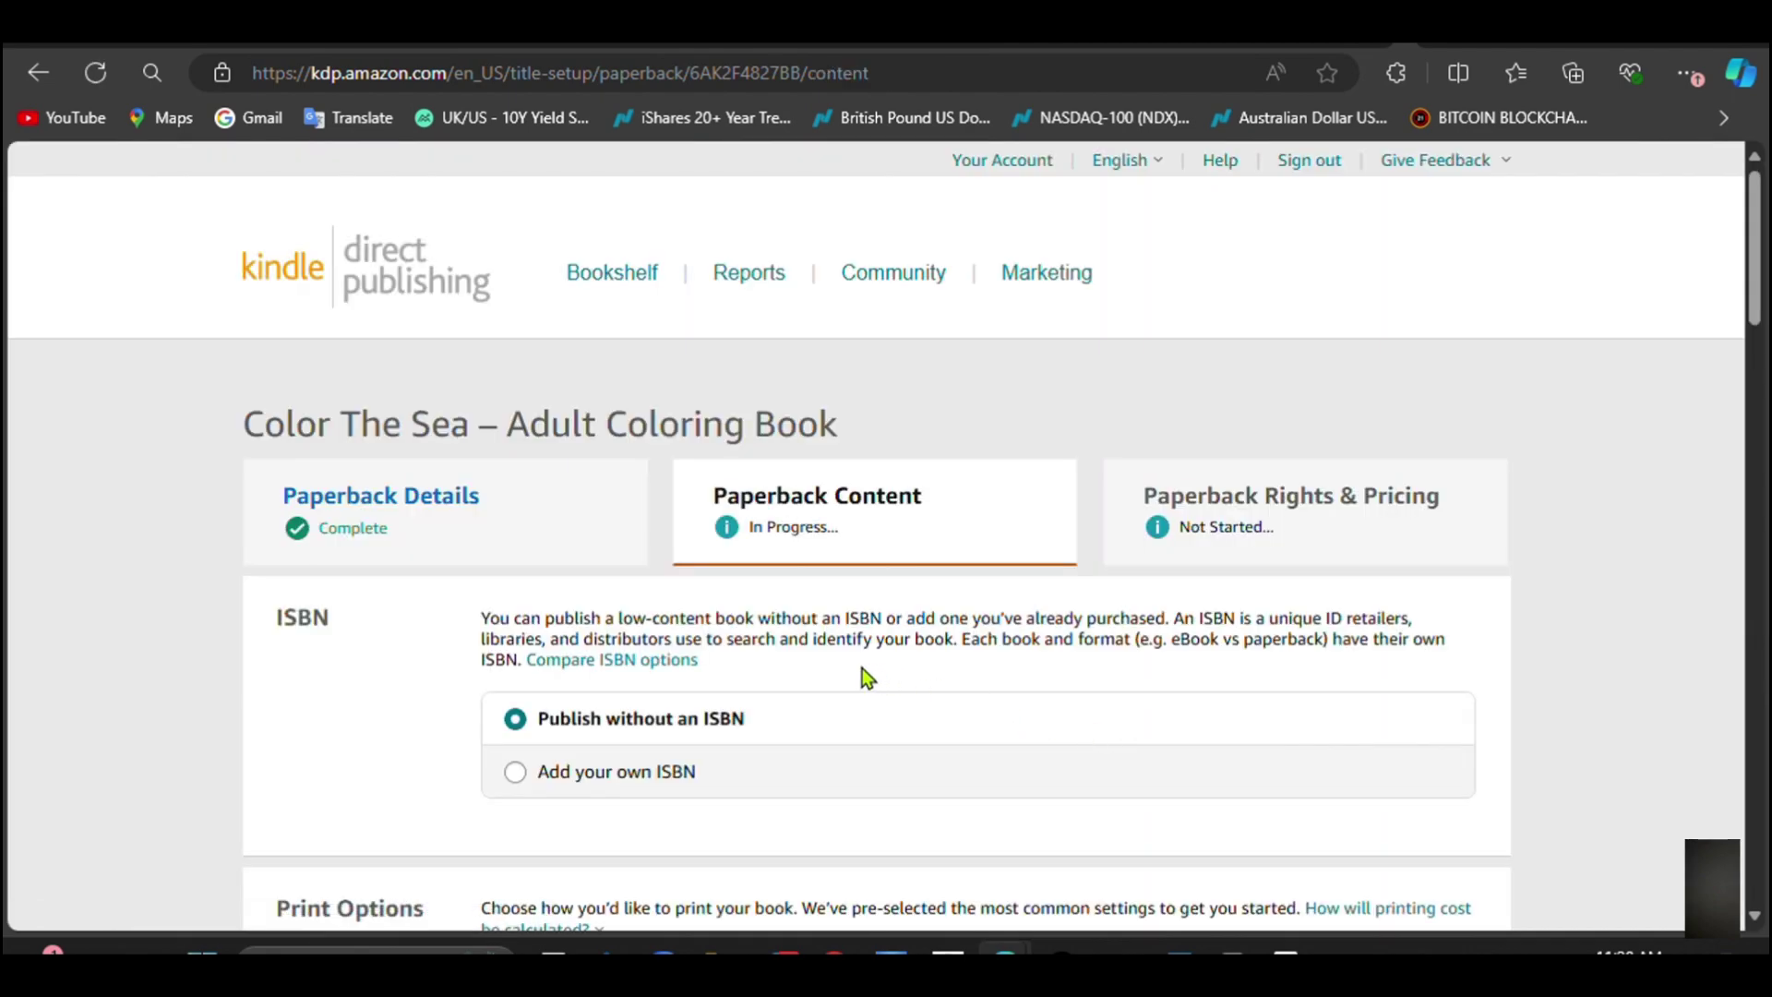
# Step: View the fields for adding an own ISBN and return the choice to publishing without an ISBN
pyautogui.scroll(-4, 770, 621)
pyautogui.click(770, 617)
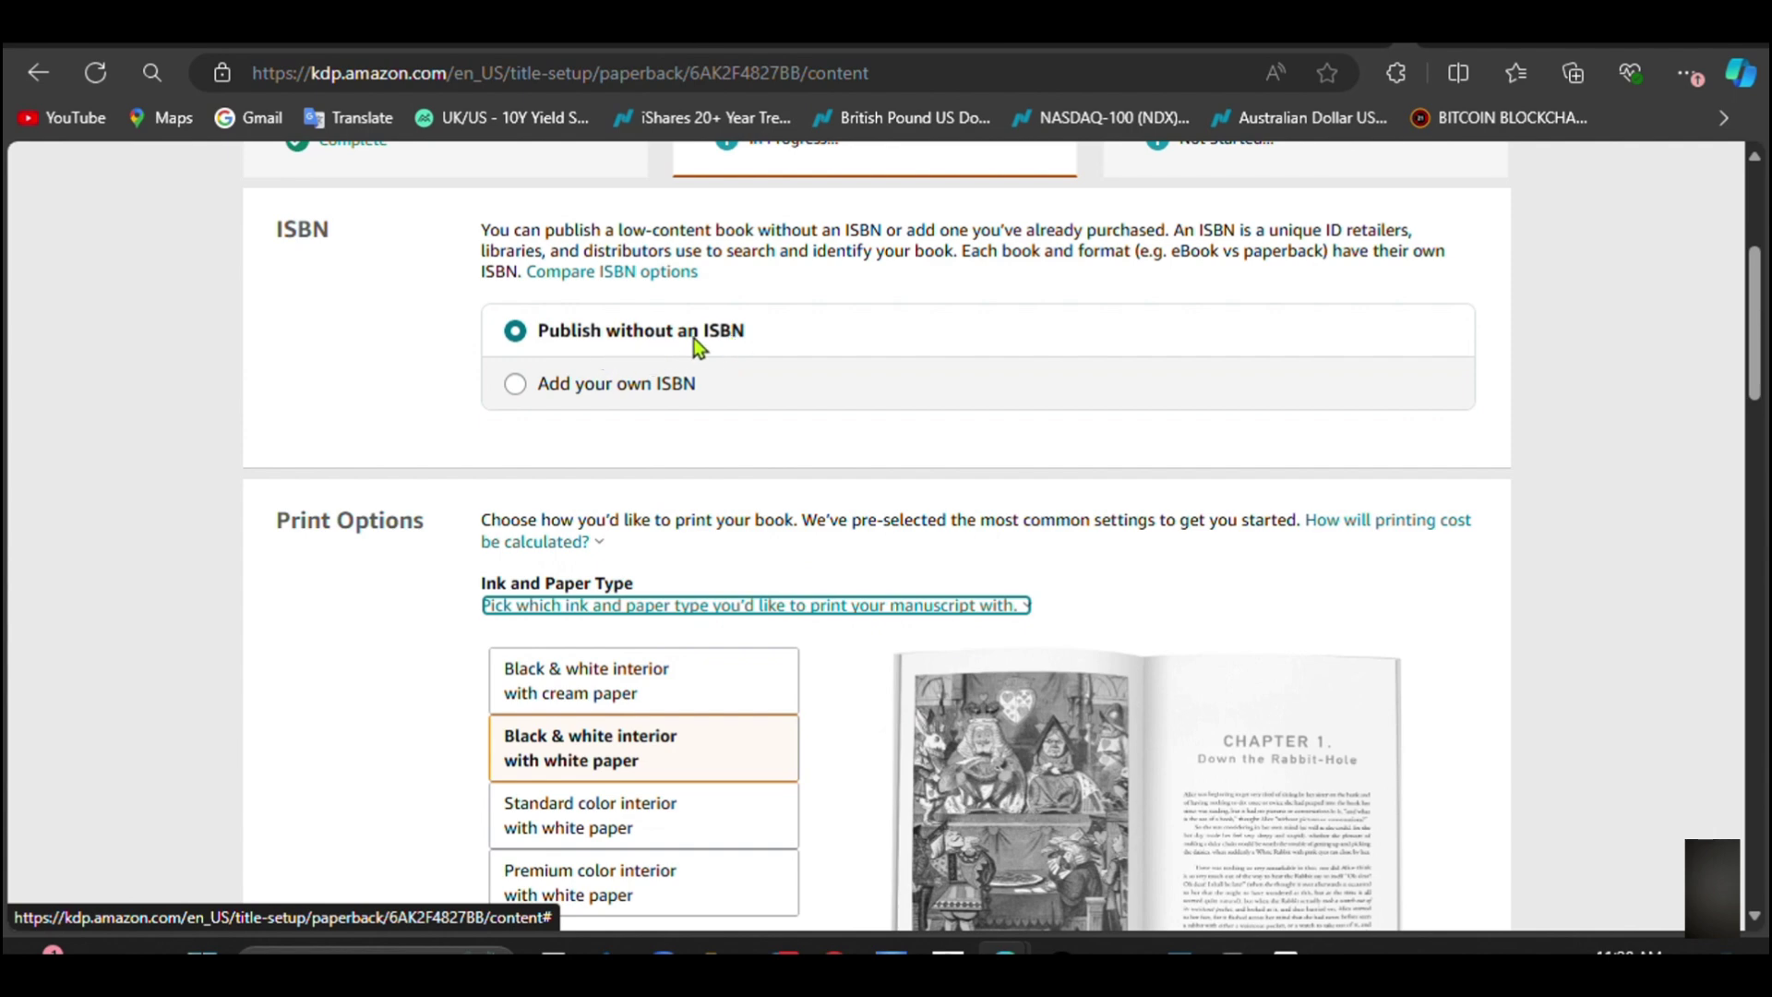
pyautogui.click(516, 388)
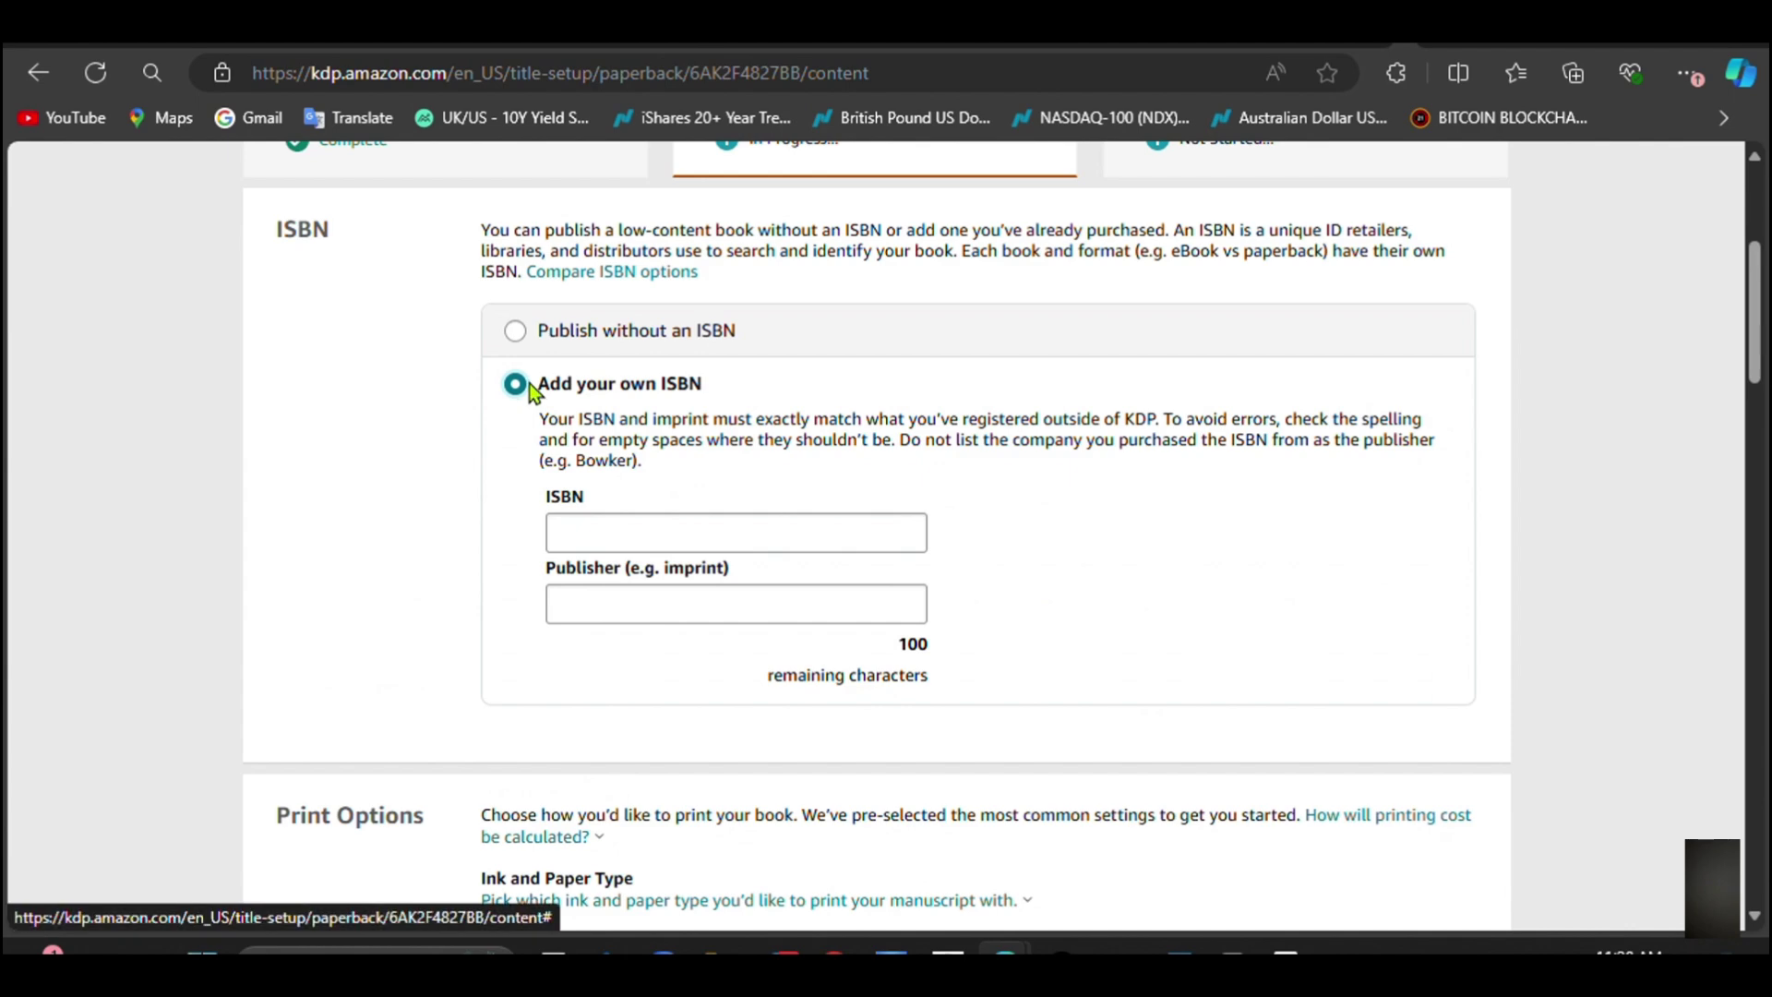
pyautogui.click(517, 332)
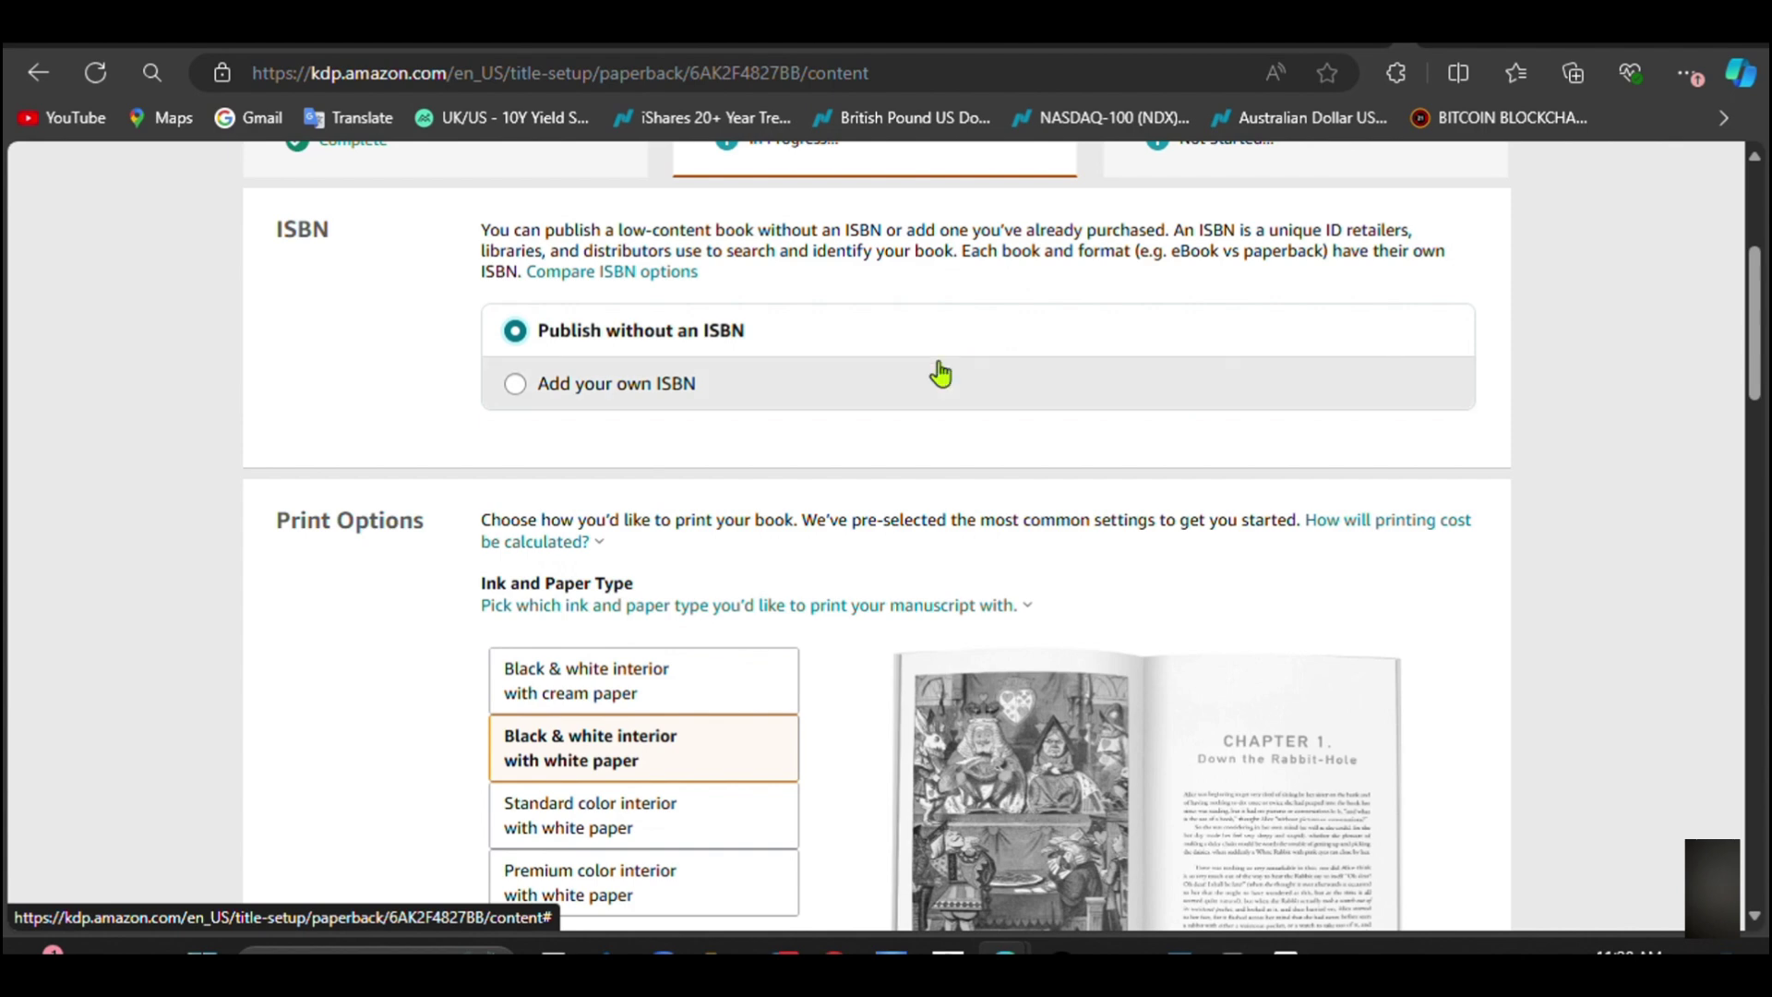
# Step: Review the ink and paper options and set the paperback cover finish to Glossy
pyautogui.scroll(-3, 940, 369)
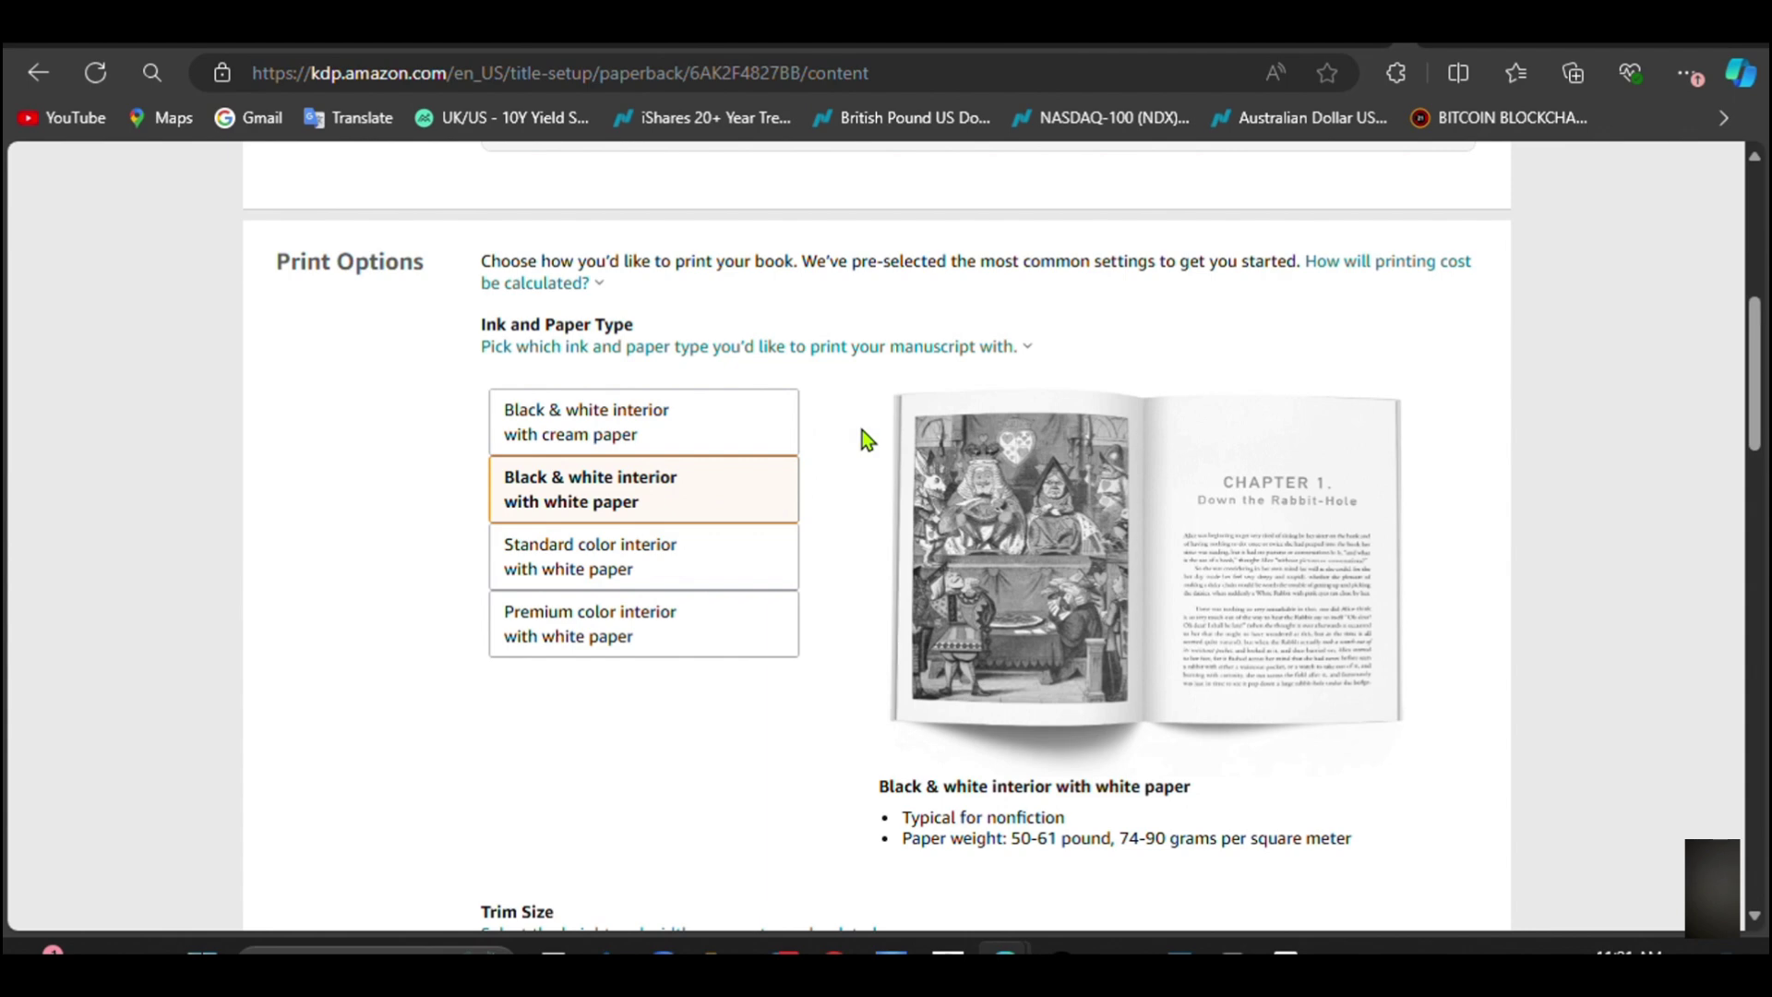
pyautogui.scroll(-7, 862, 435)
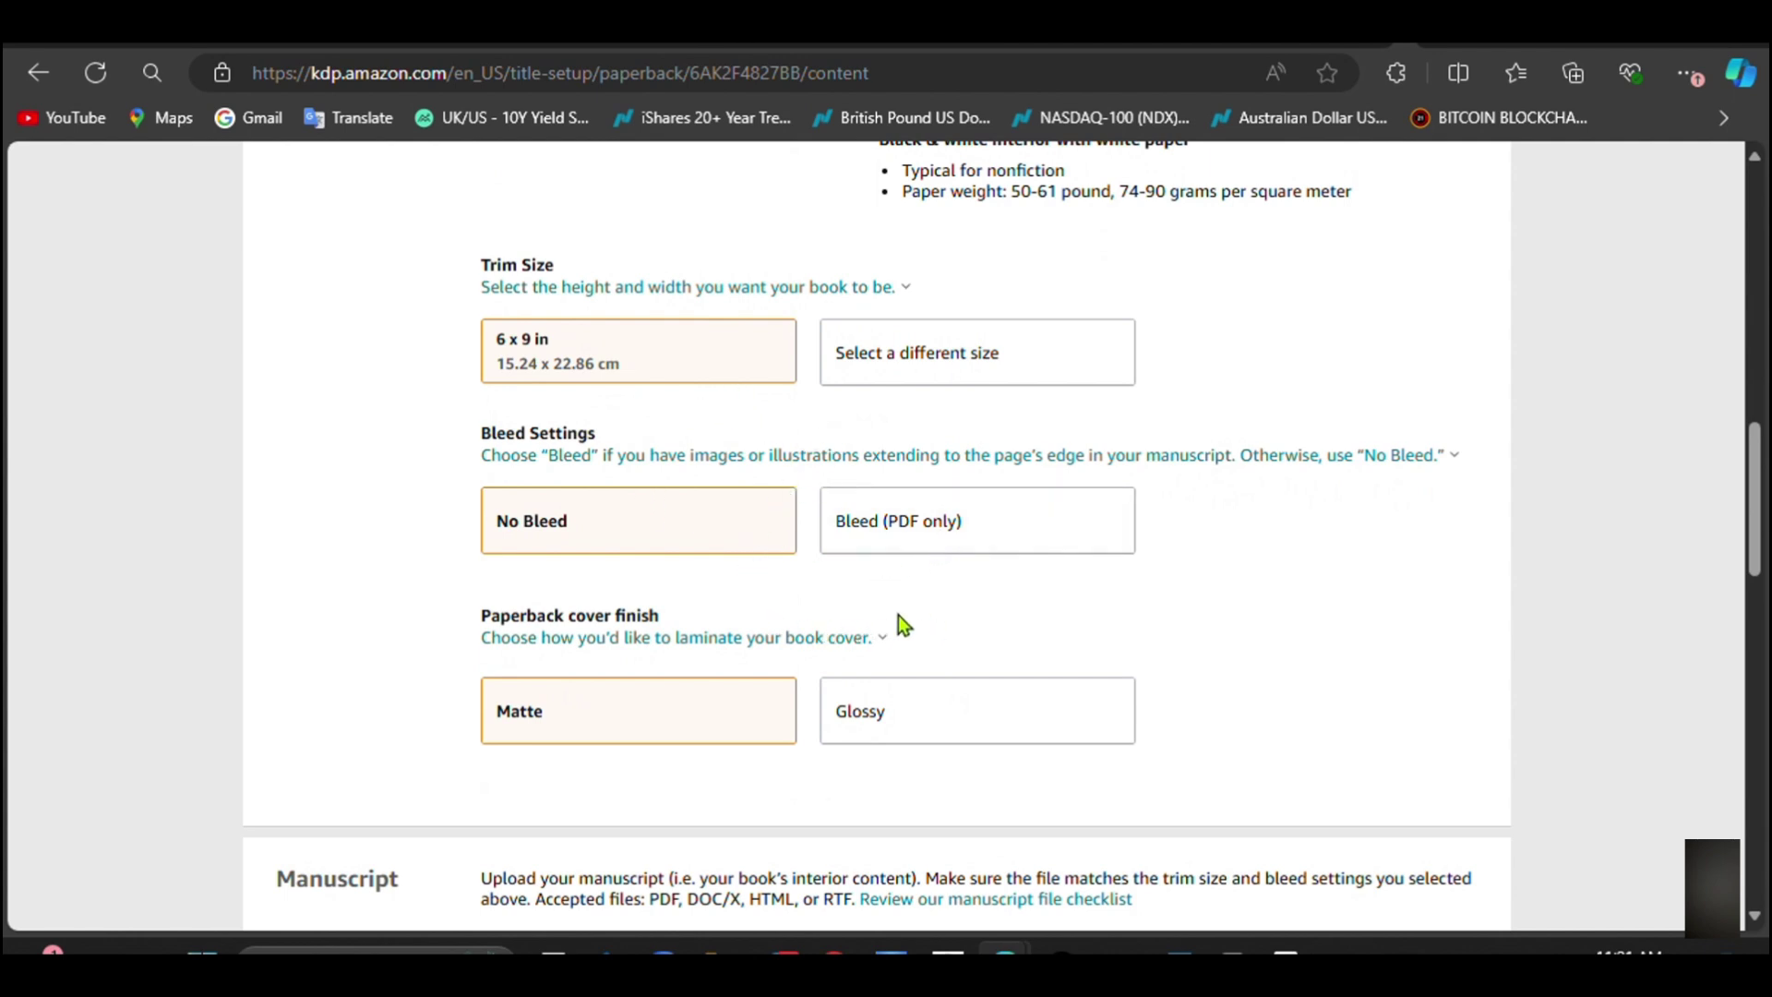
pyautogui.click(556, 639)
pyautogui.click(1371, 717)
pyautogui.click(914, 727)
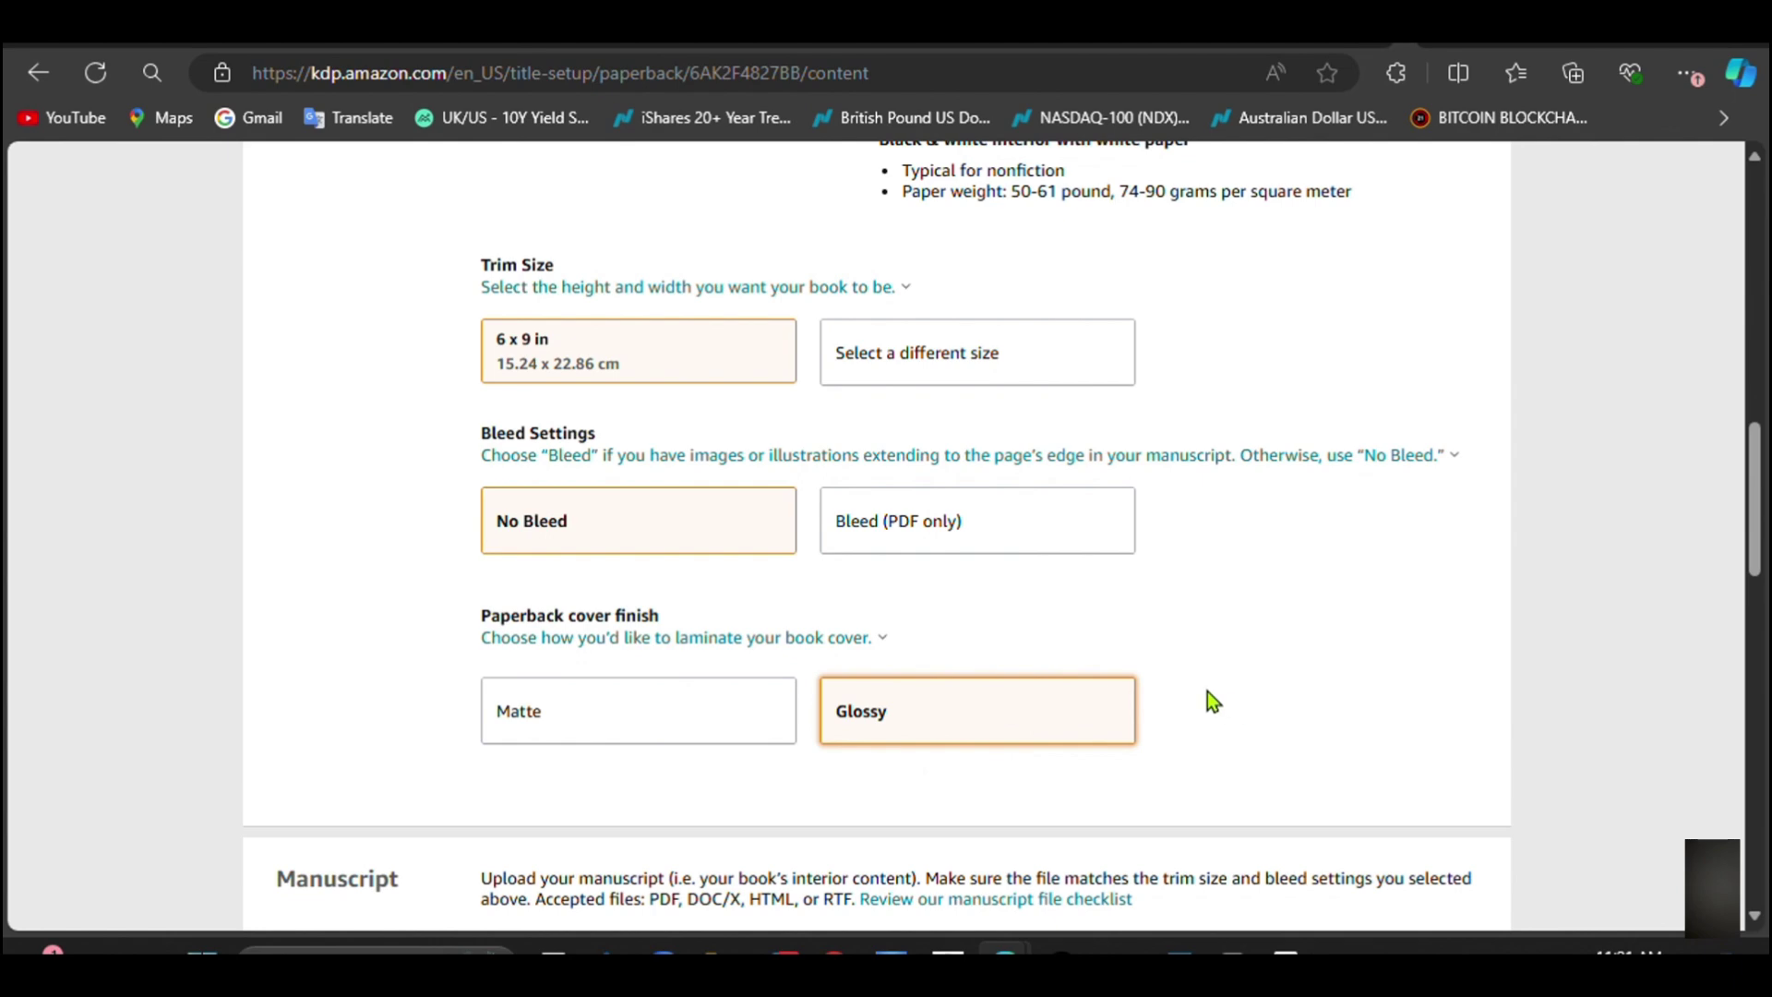
# Step: Set the book's trim size to 8 x 10 in from the standard trim sizes
pyautogui.scroll(3, 1207, 690)
pyautogui.scroll(-3, 1216, 688)
pyautogui.click(740, 358)
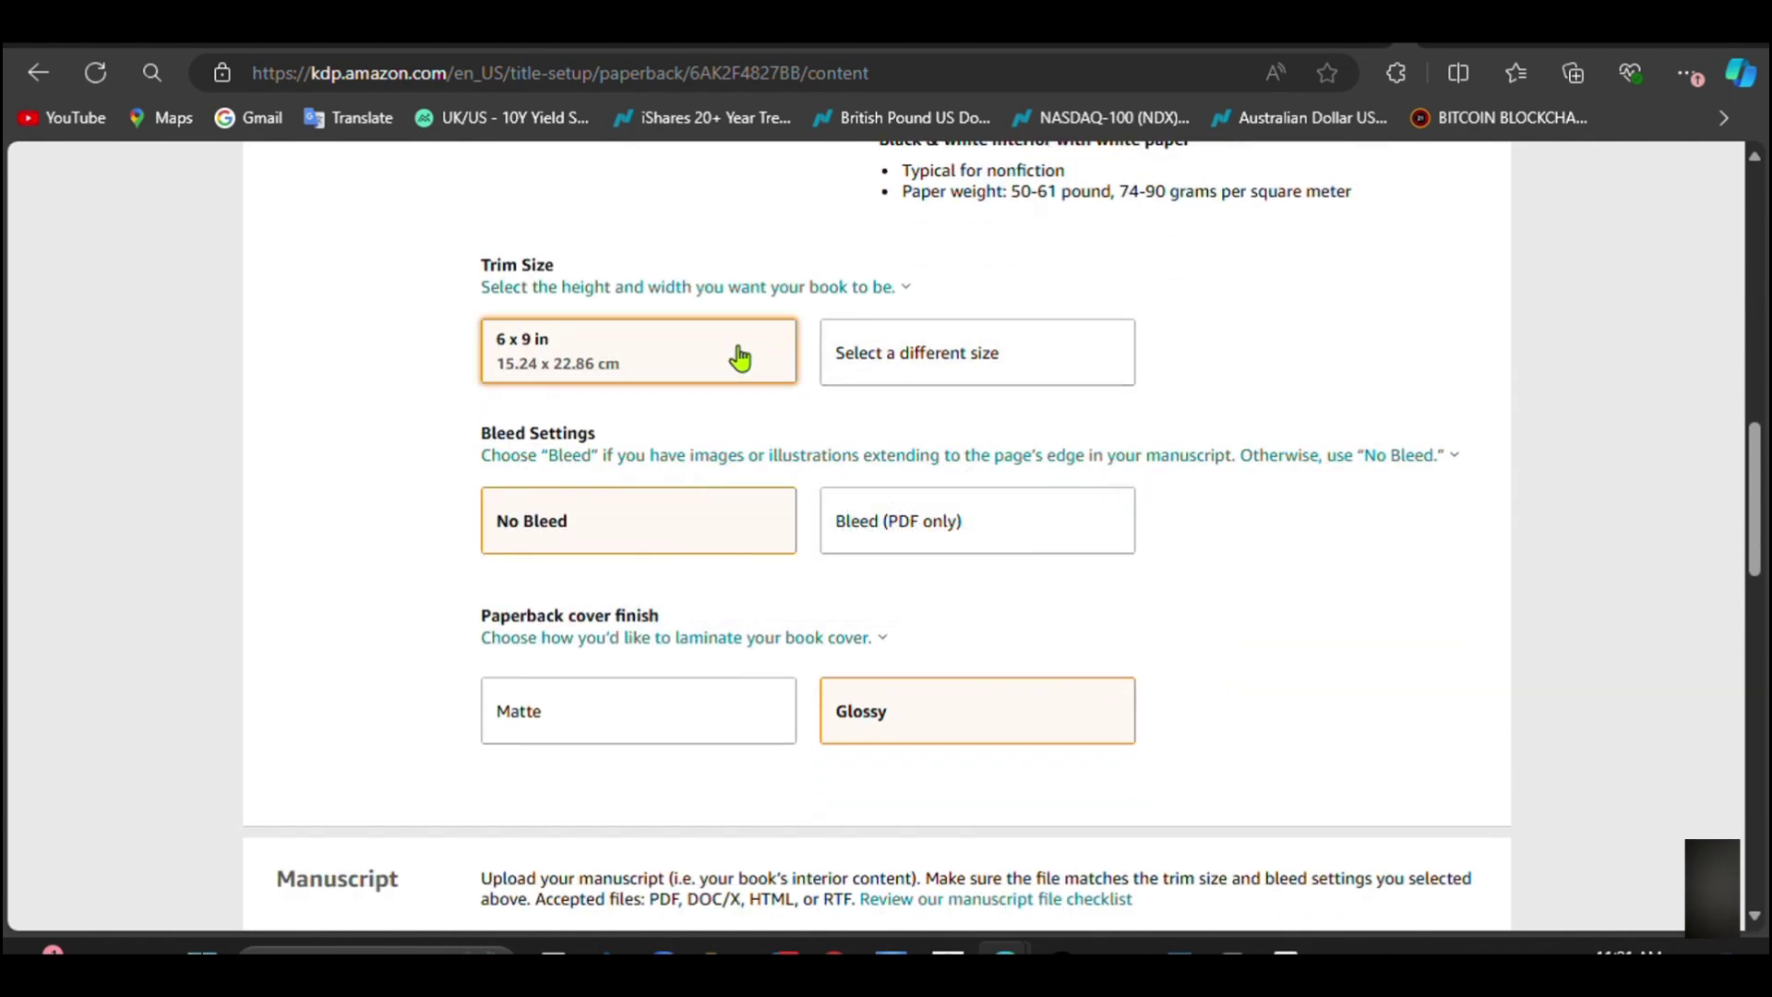
pyautogui.click(872, 353)
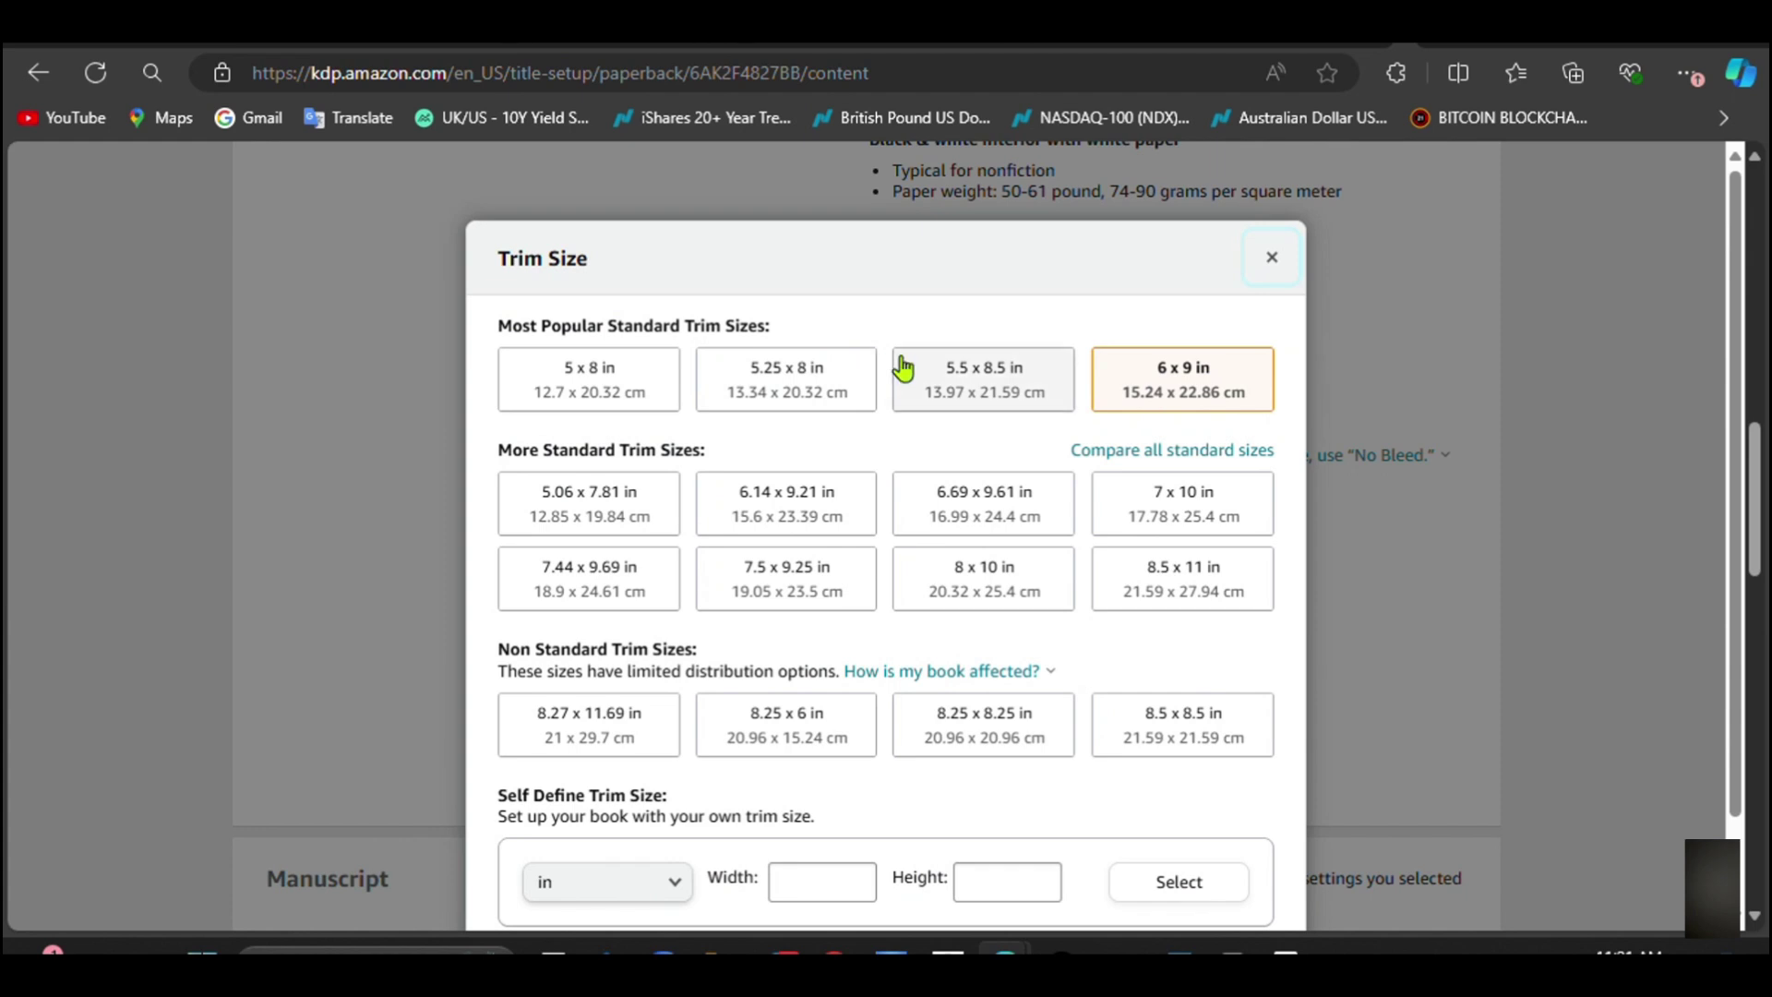
pyautogui.click(1046, 583)
# Step: Try to upload Adult_coloring_Book 1679150 (RGB).zip from the Downloads folder as the manuscript
pyautogui.scroll(-3, 1083, 560)
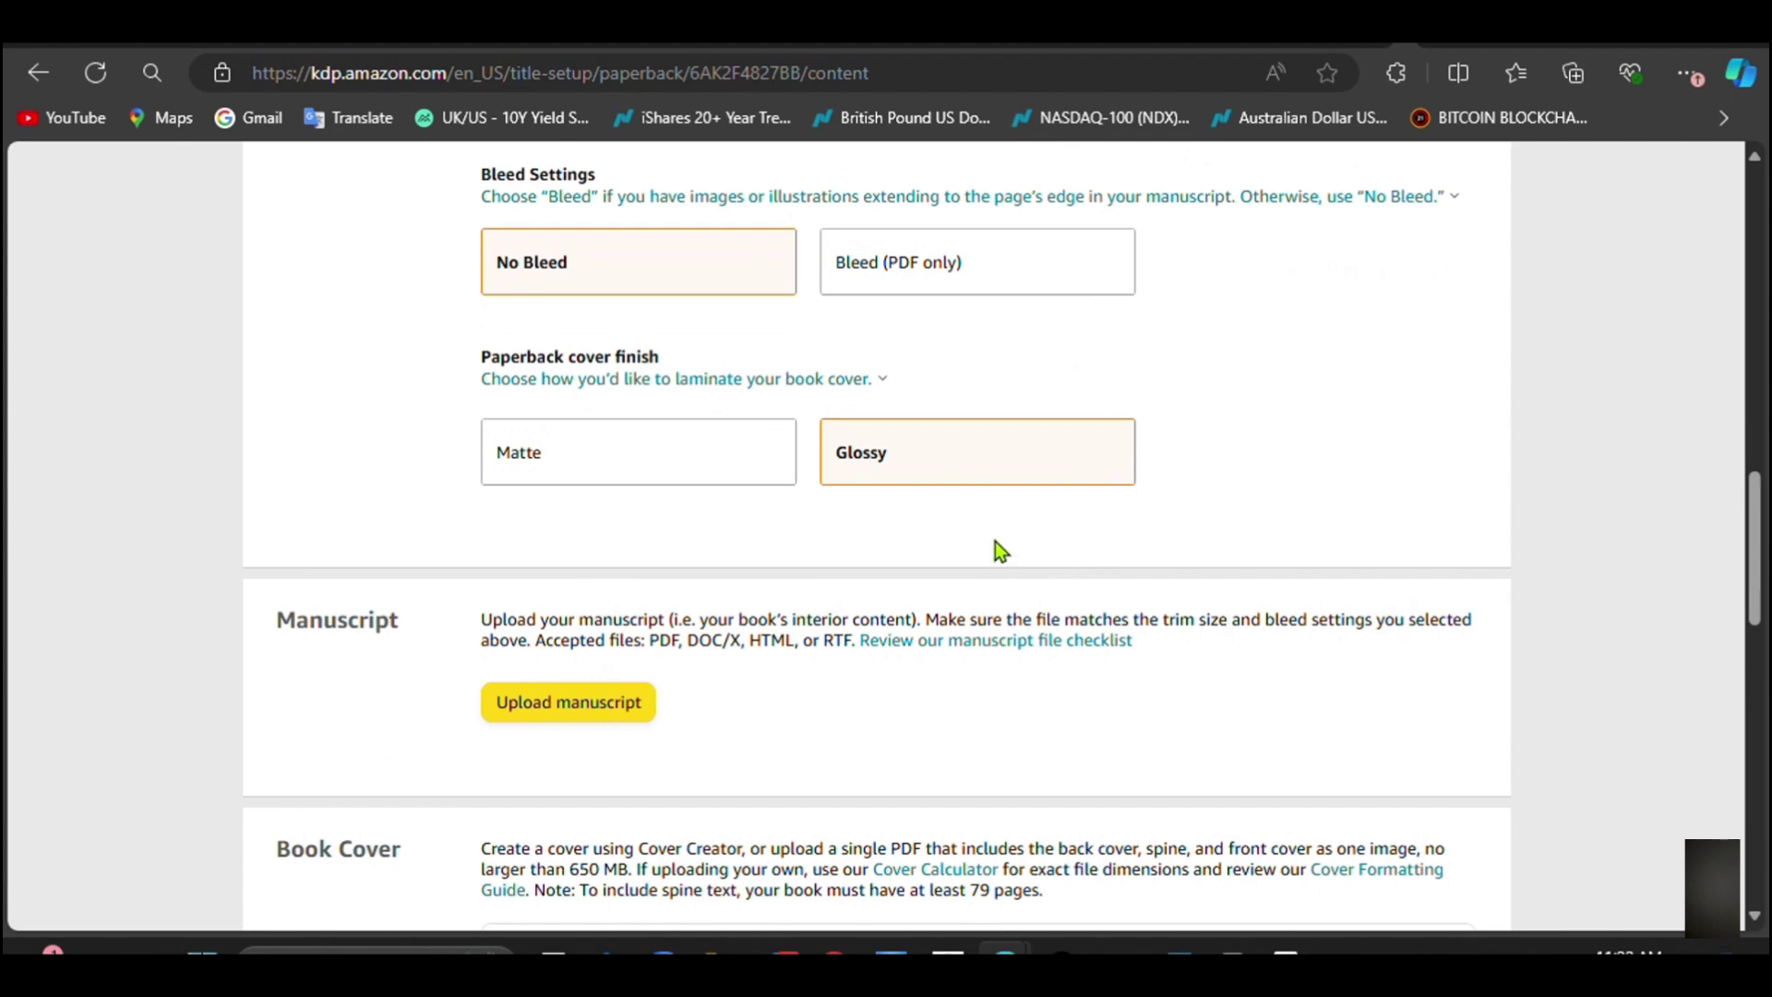
pyautogui.scroll(-3, 995, 541)
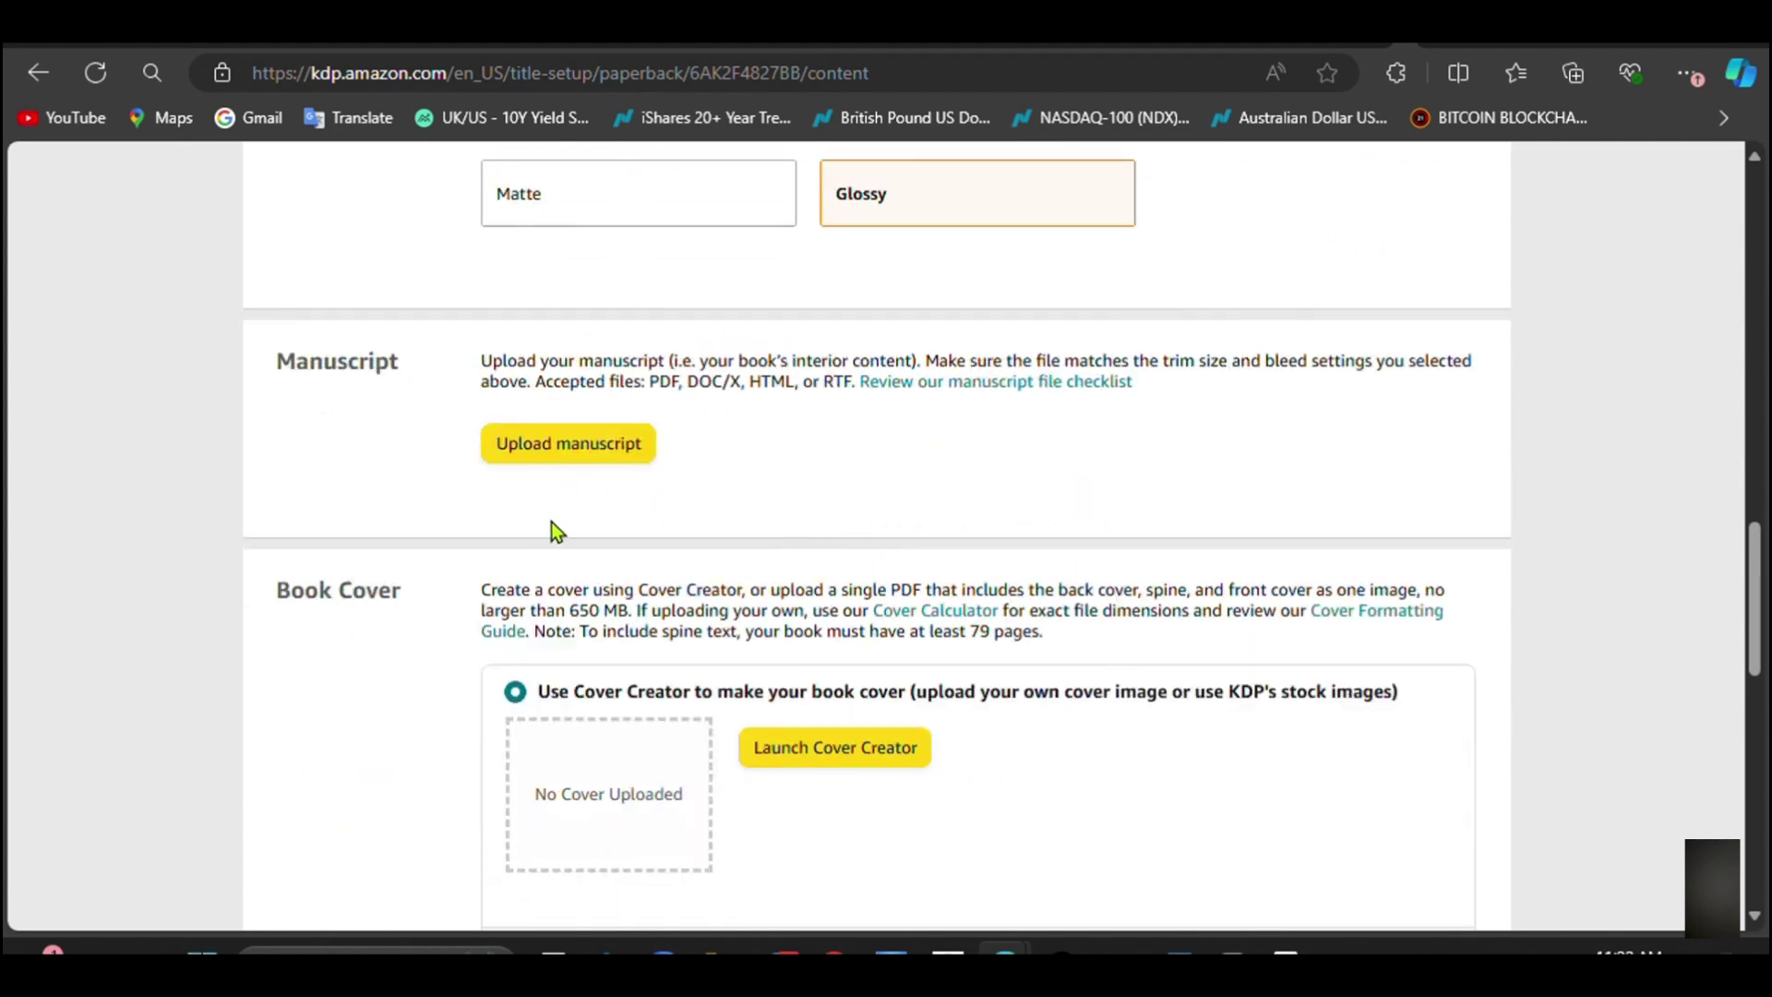
pyautogui.click(600, 443)
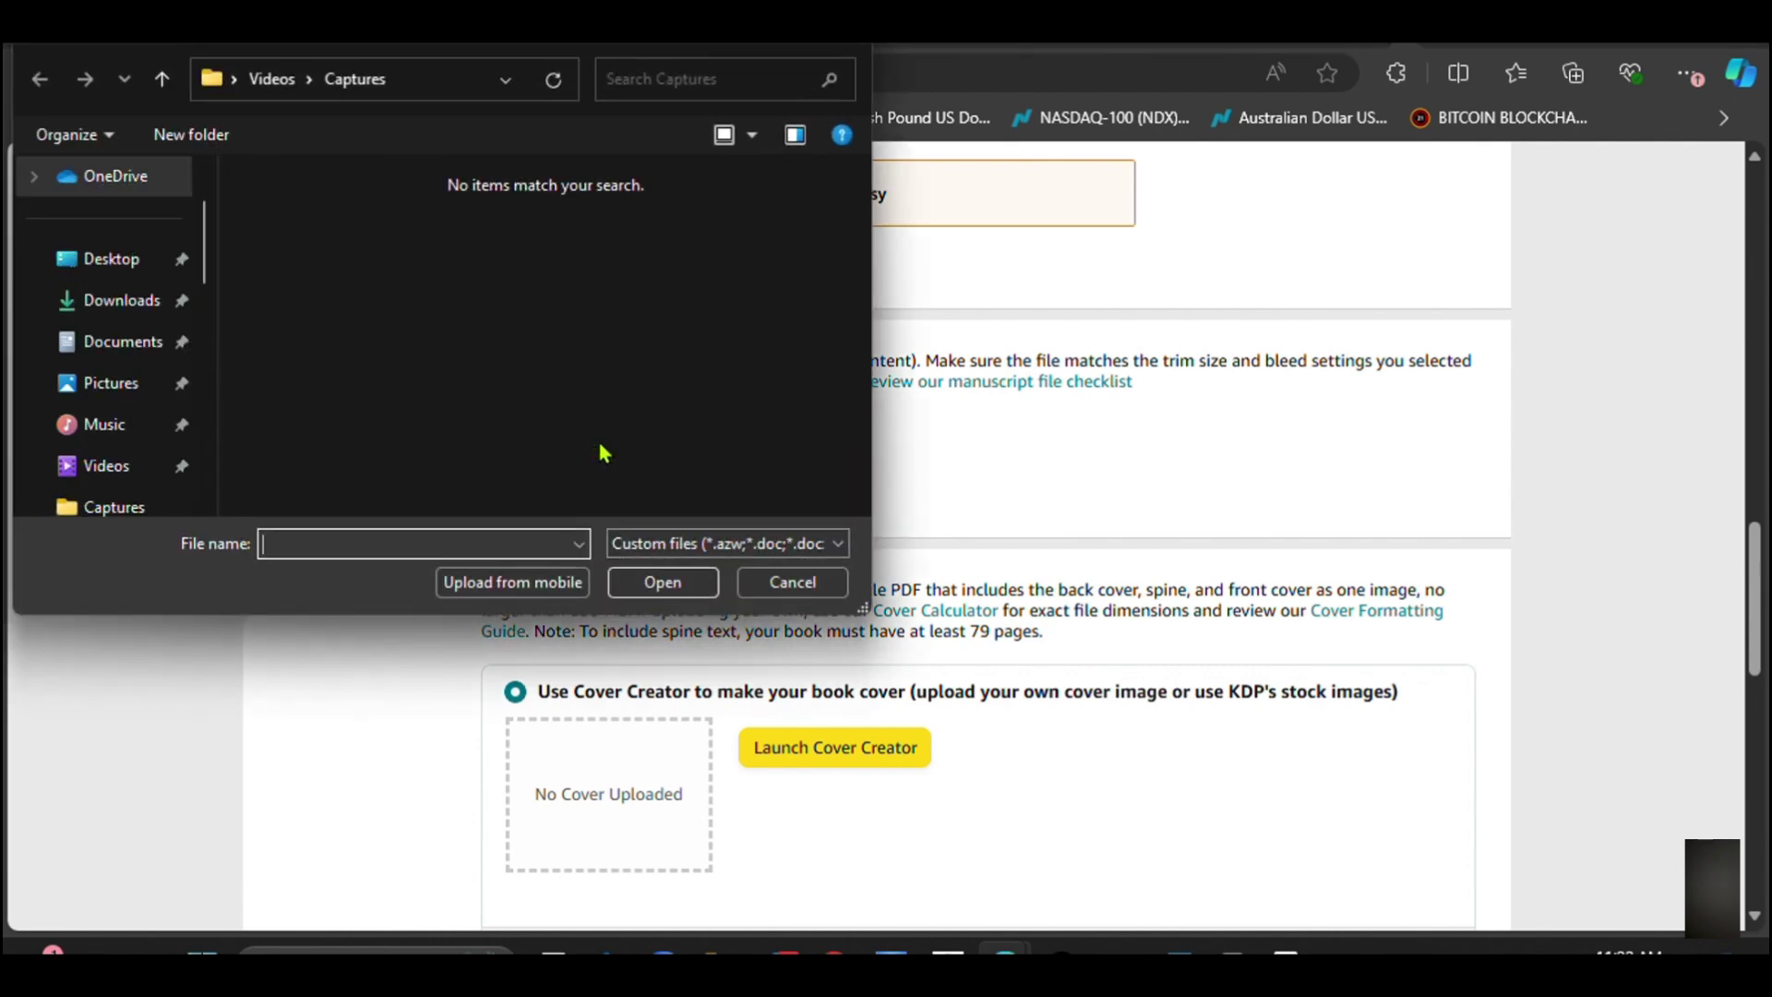
pyautogui.click(118, 307)
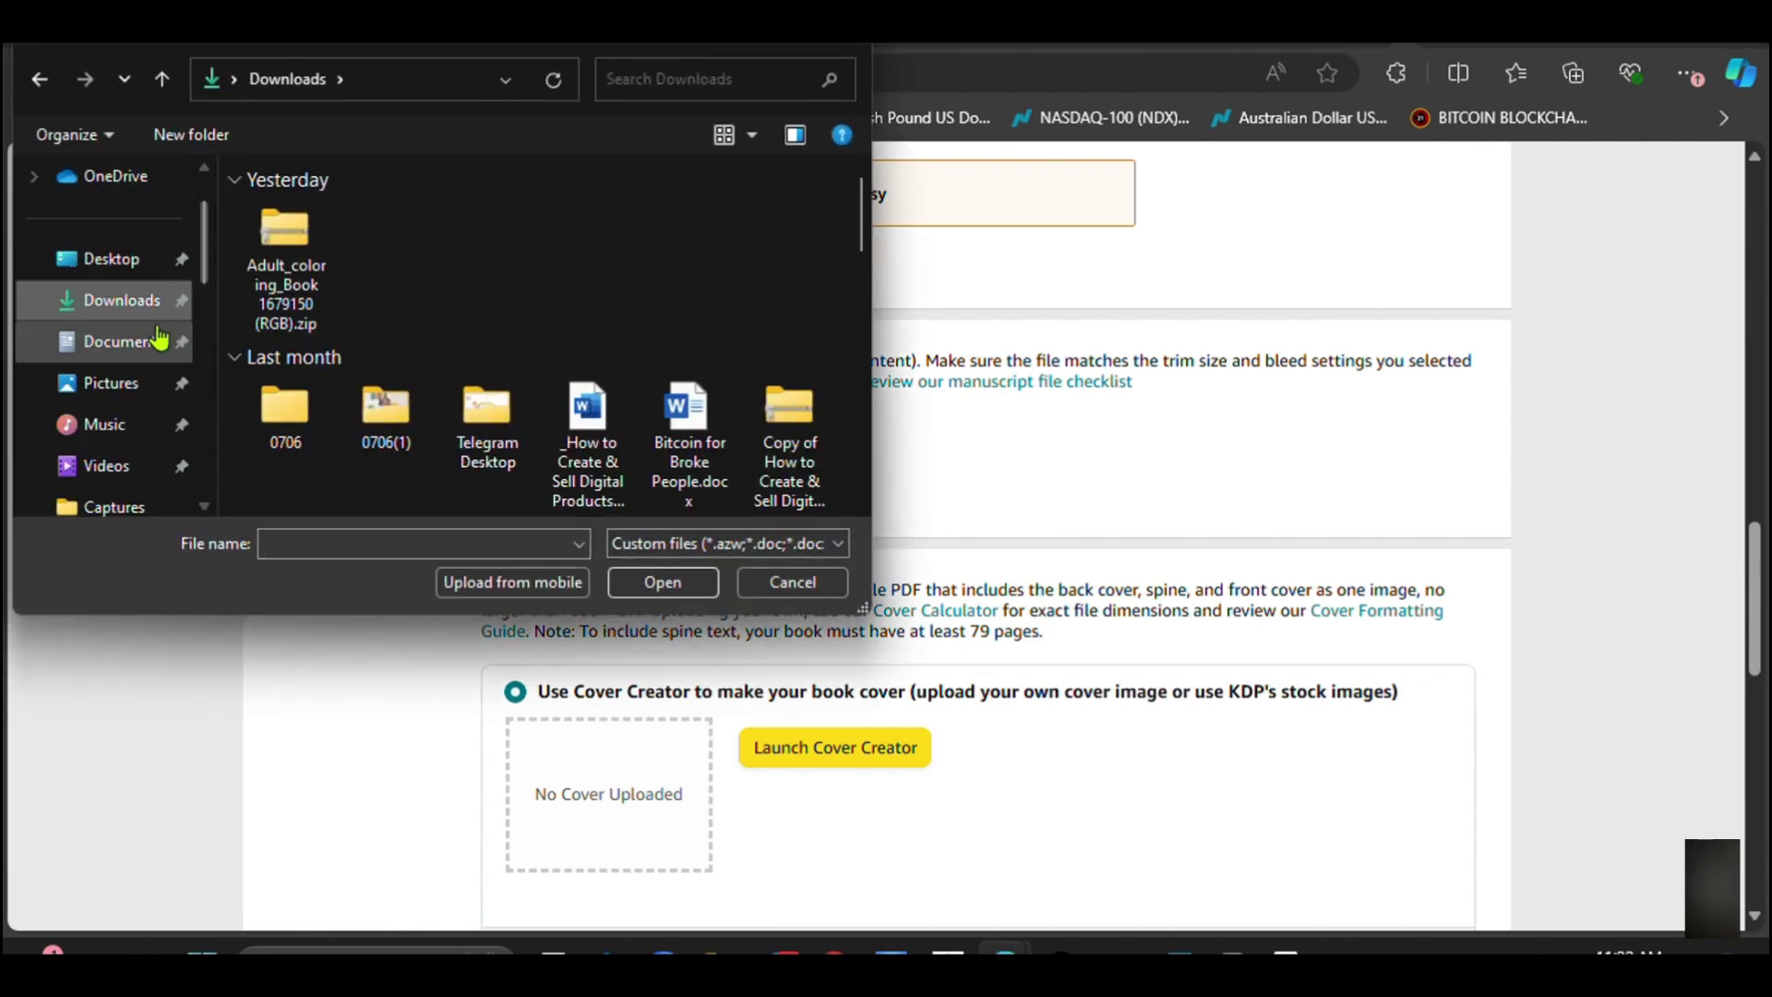
pyautogui.click(295, 287)
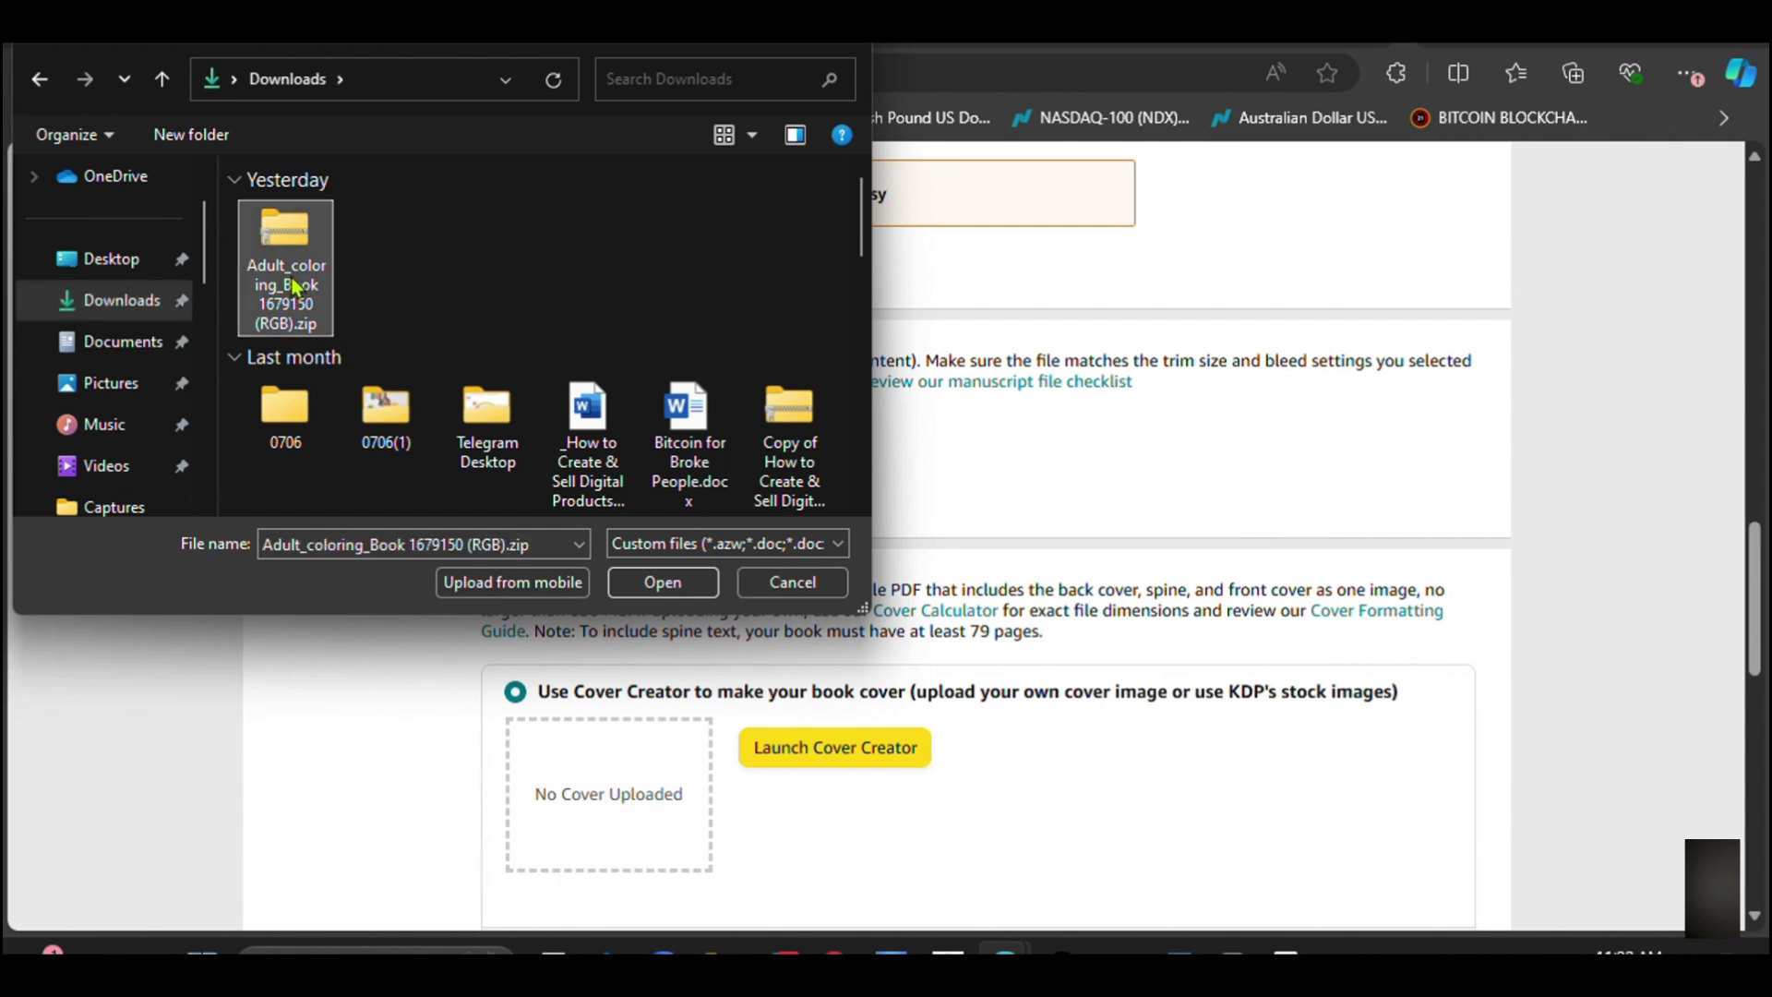
pyautogui.doubleClick(294, 287)
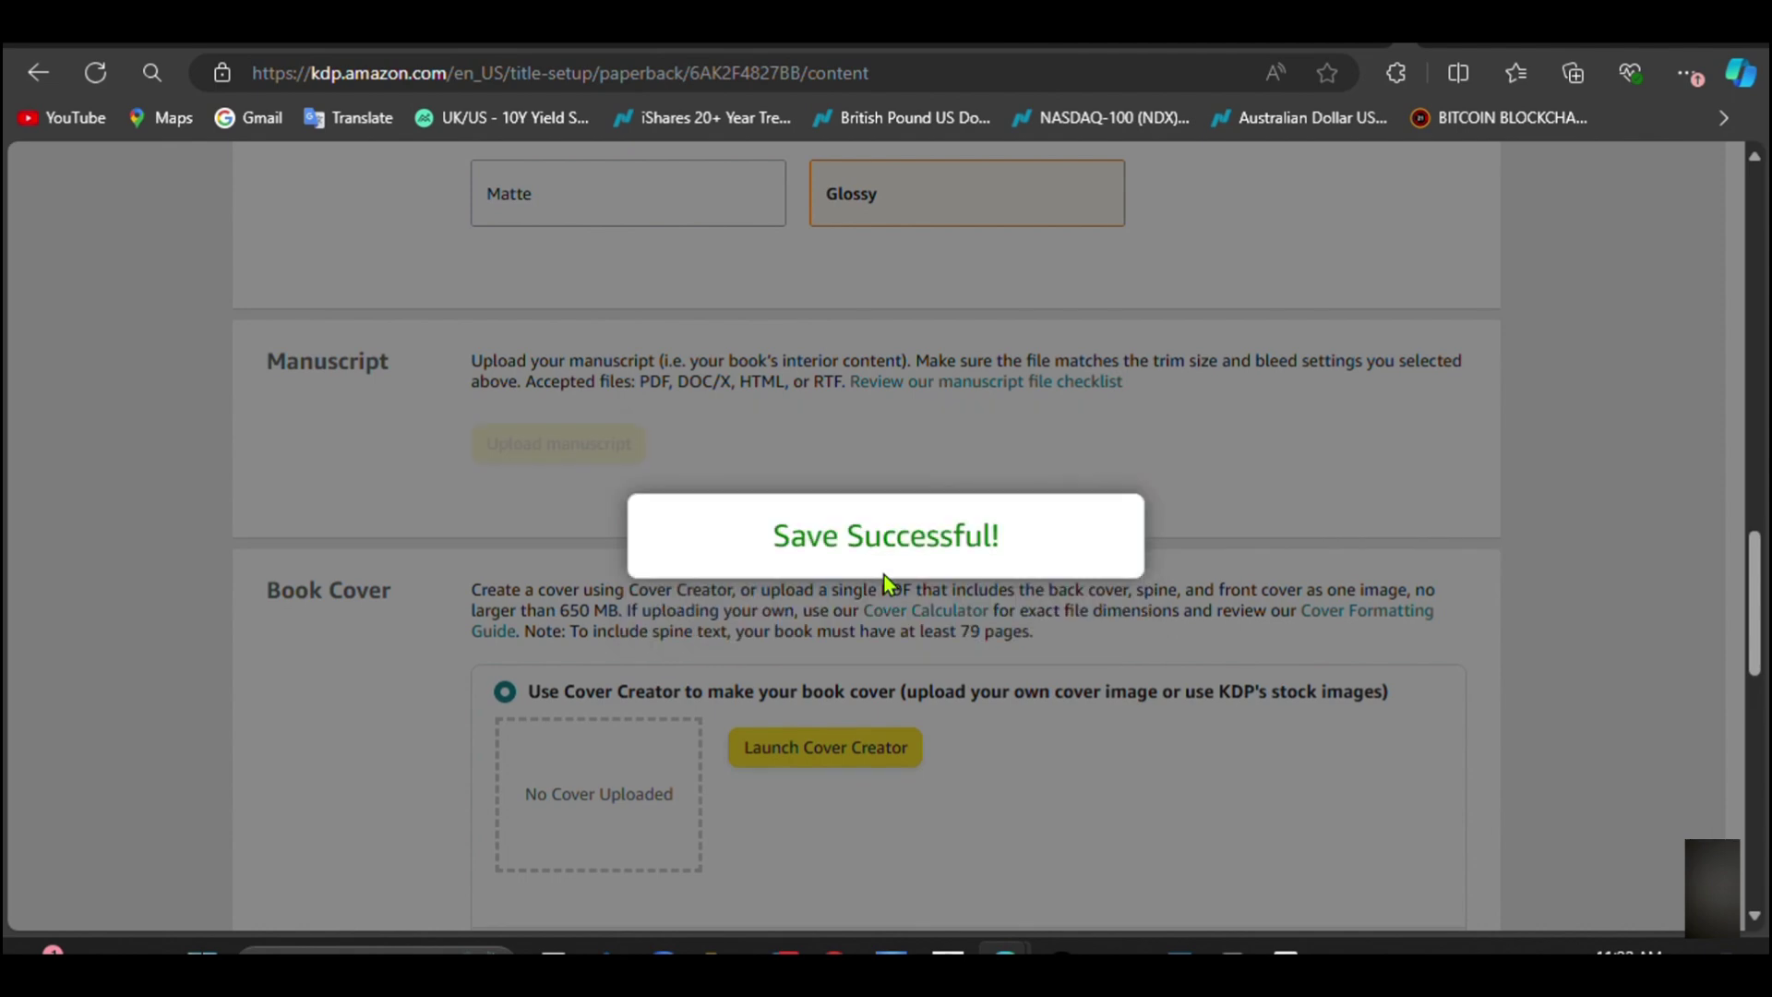
# Step: In File Explorer, open the Adult_coloring_Book zip in Downloads and copy its Paperback Cover PDF into the Downloads folder
pyautogui.scroll(-3, 779, 583)
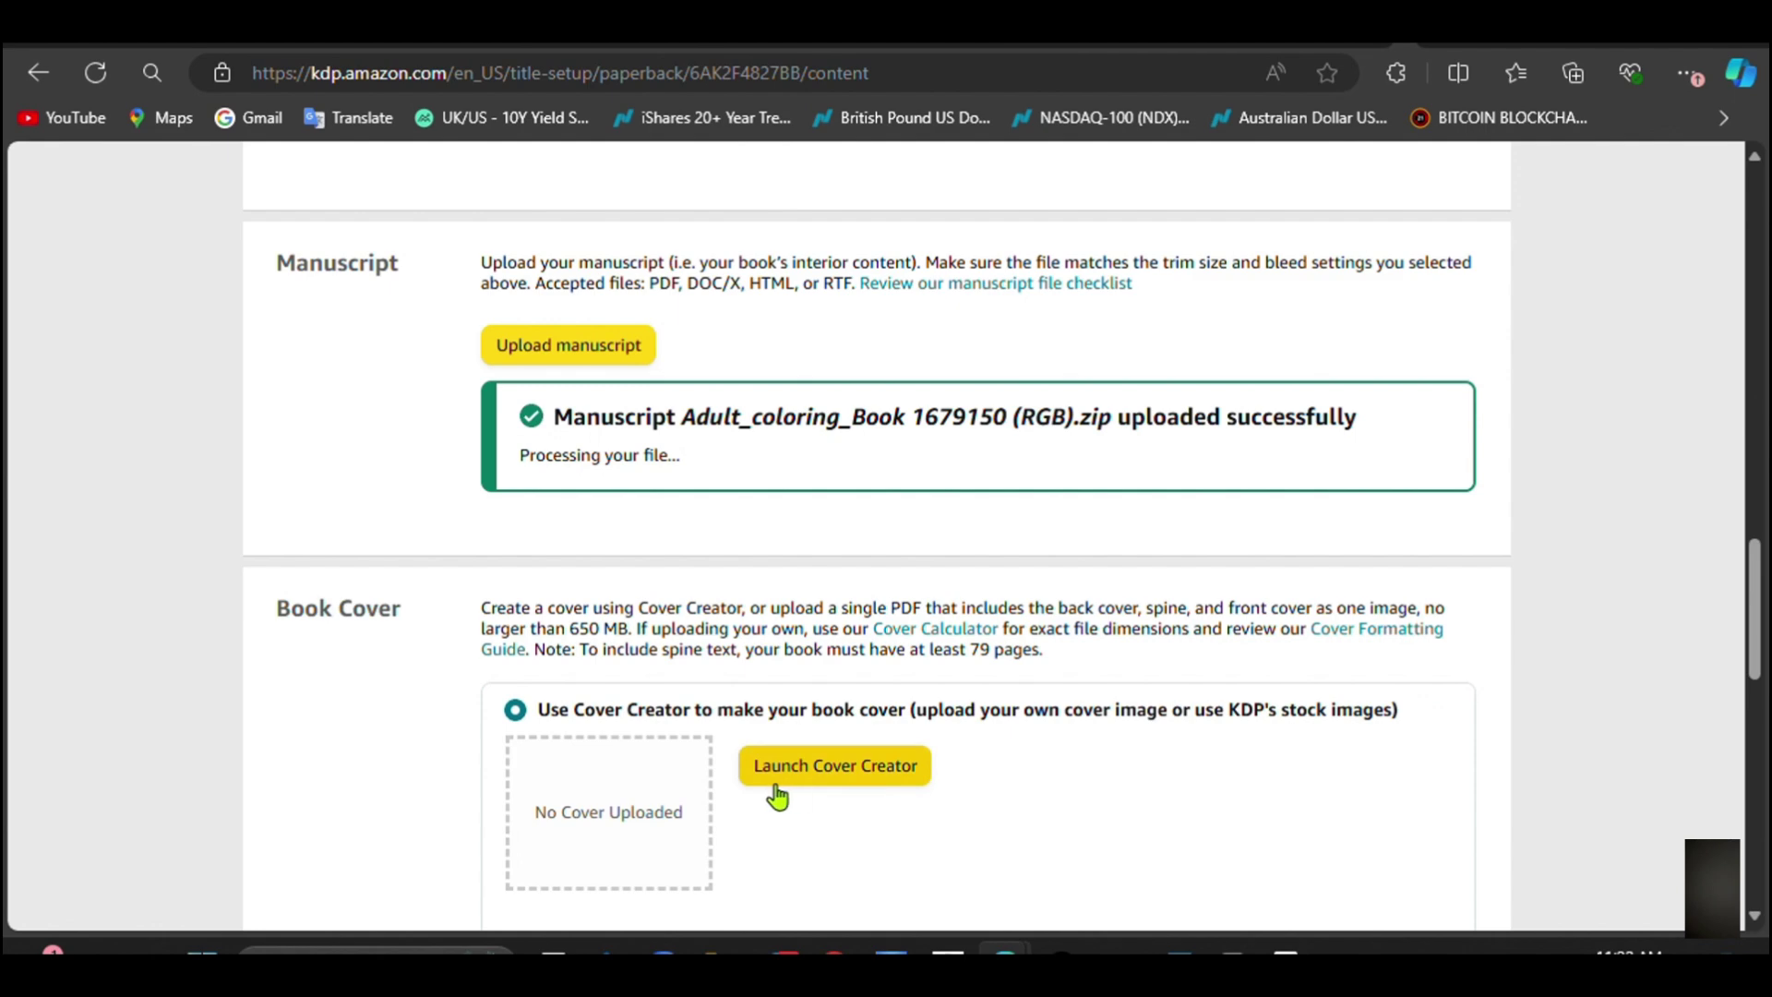
pyautogui.moveTo(717, 949)
pyautogui.click(569, 829)
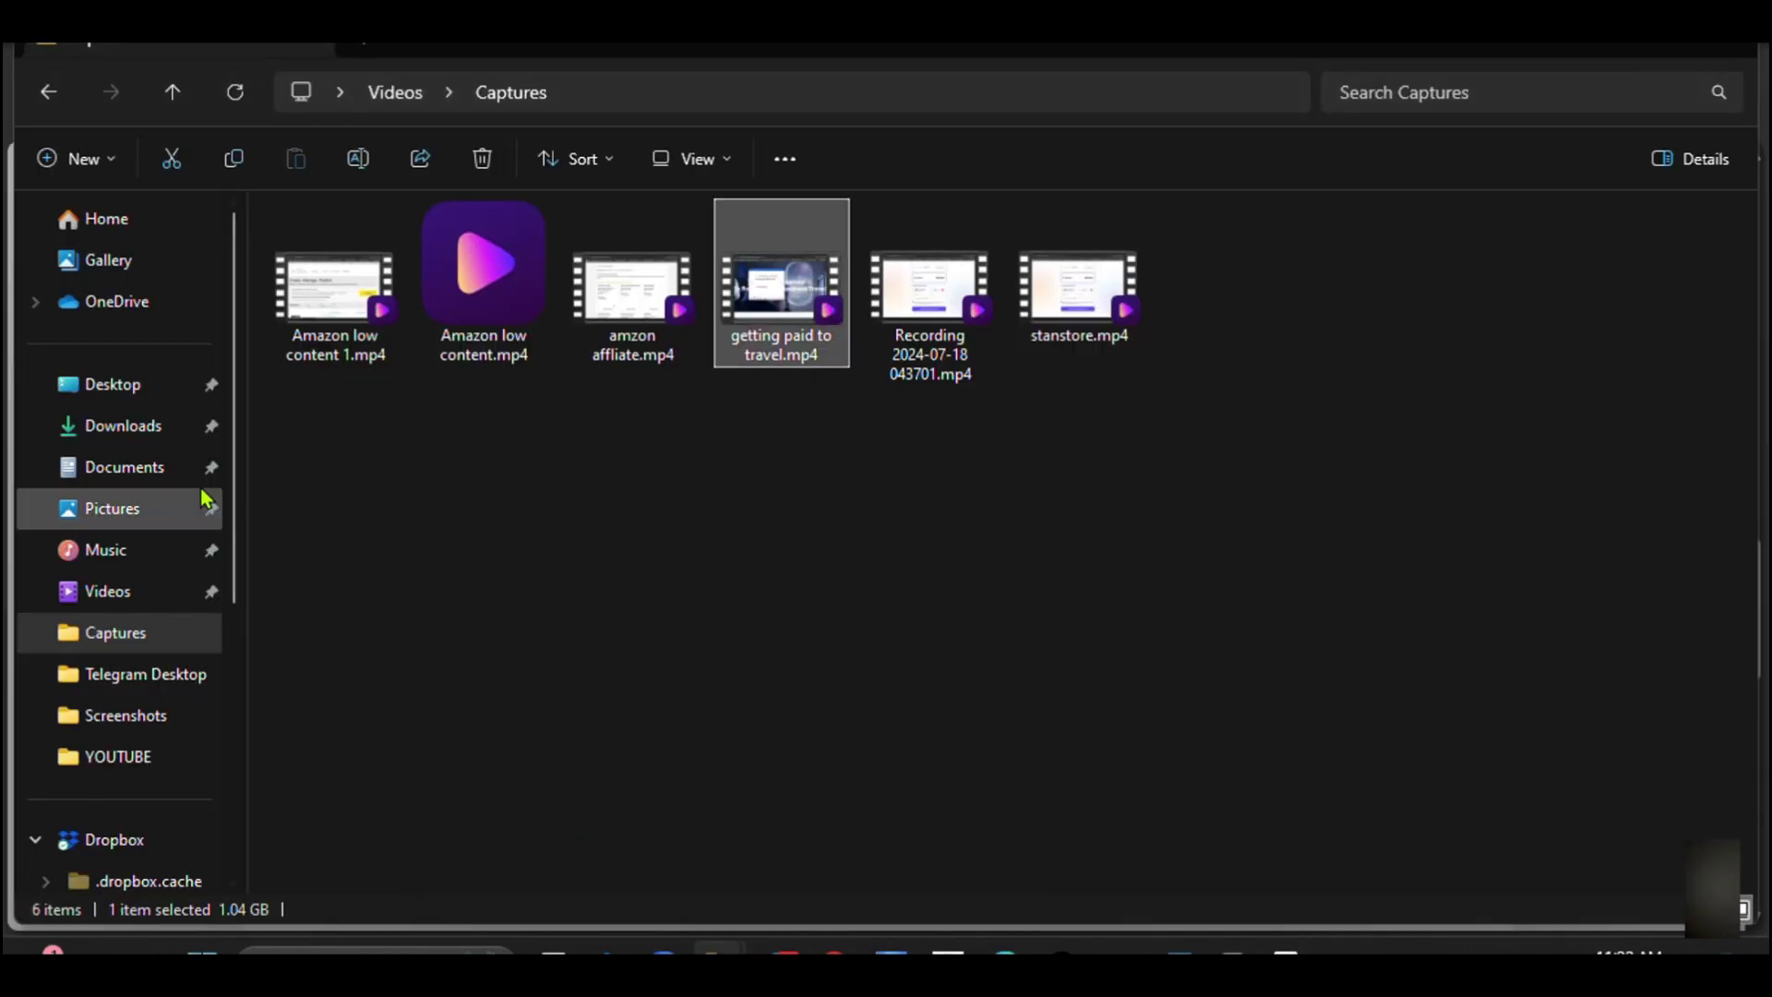
pyautogui.click(129, 427)
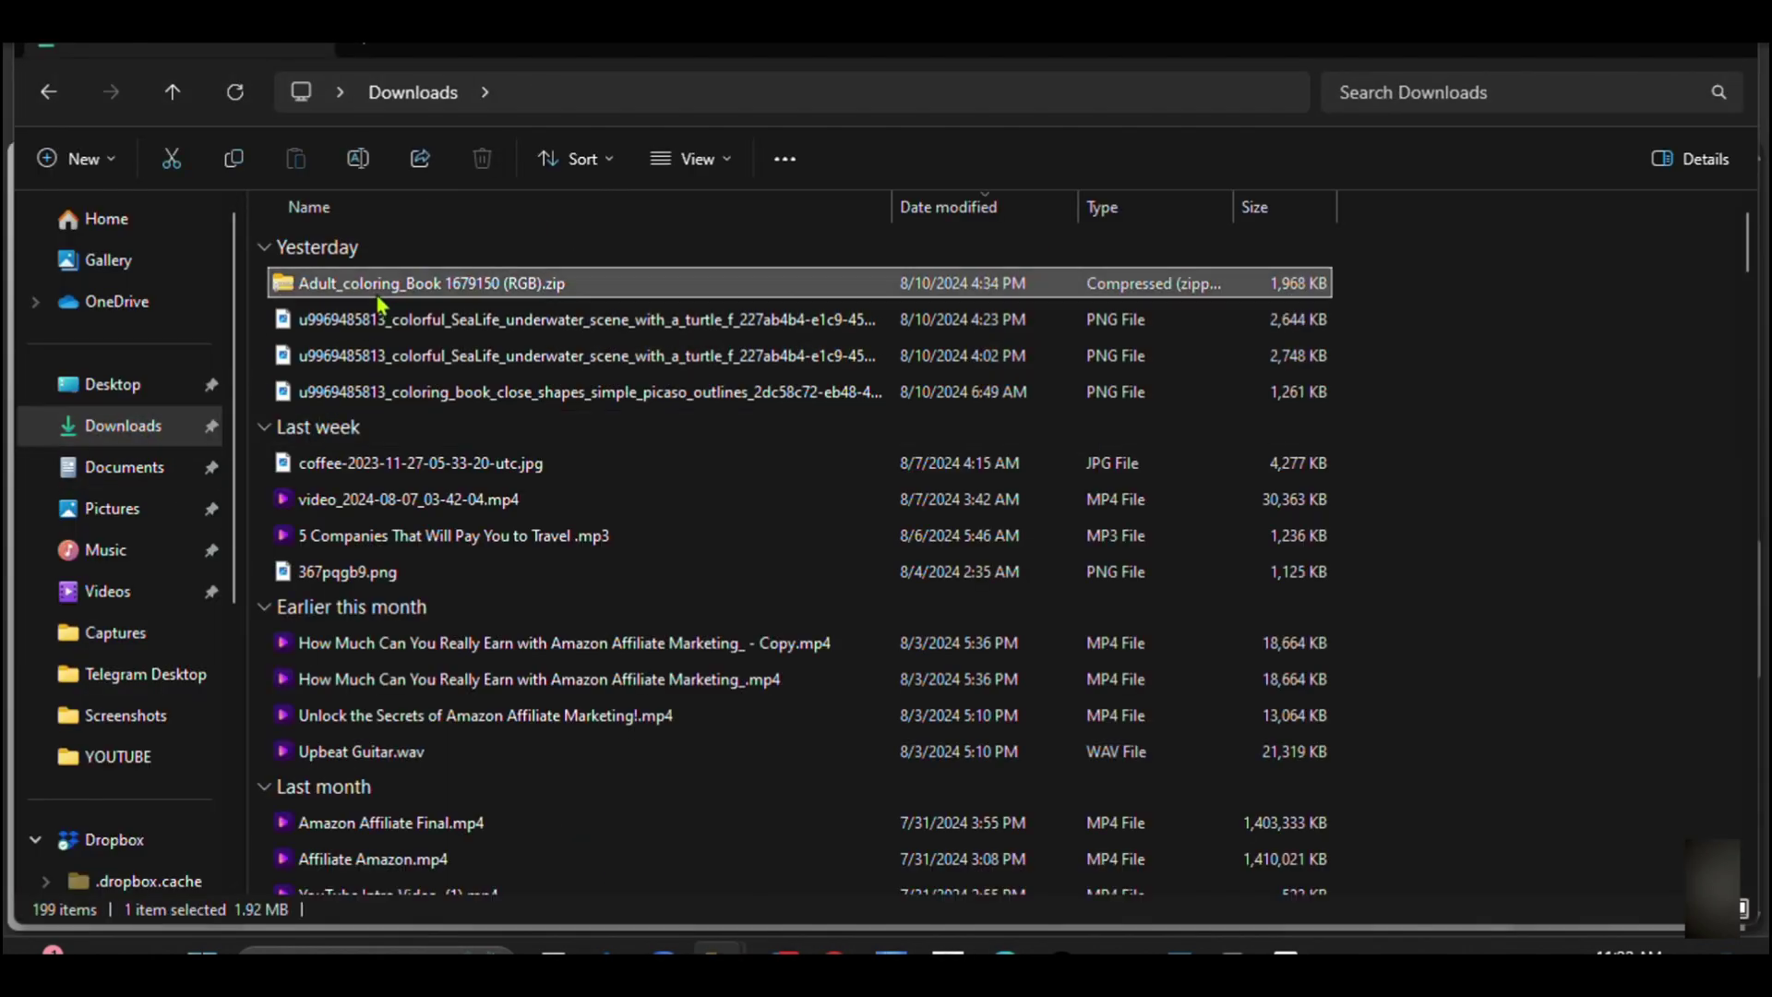
pyautogui.doubleClick(377, 288)
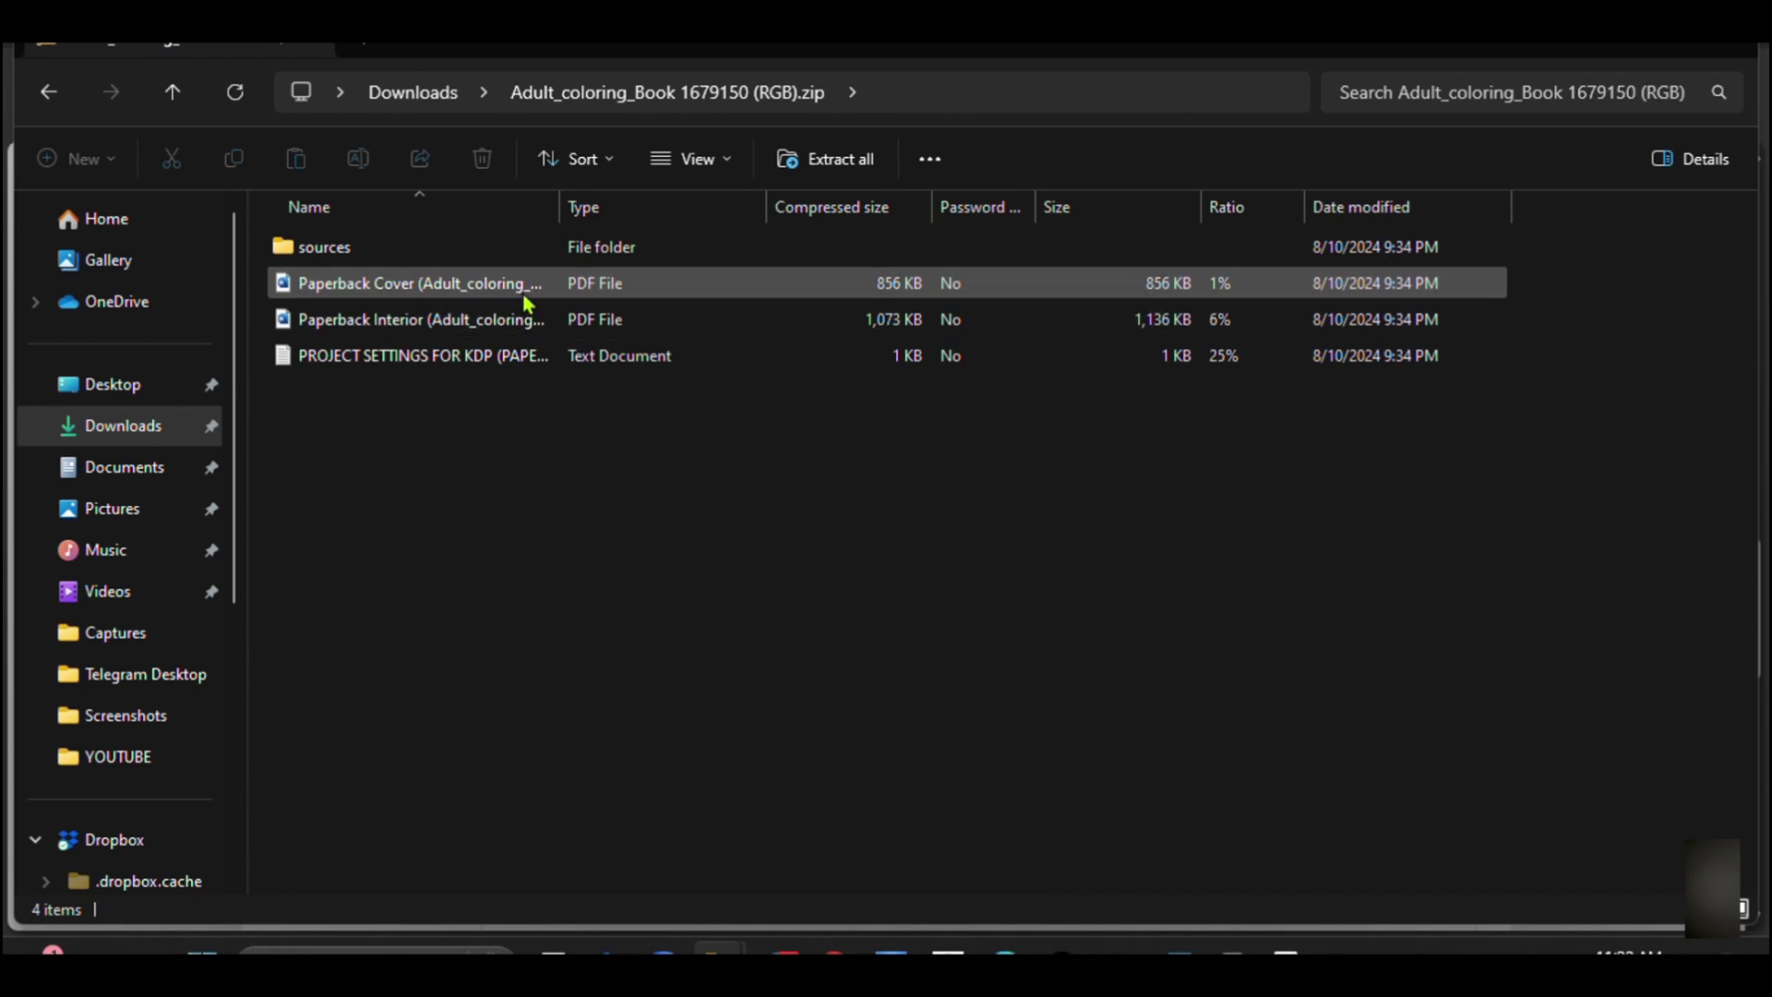
pyautogui.moveTo(522, 291); pyautogui.dragTo(99, 432)
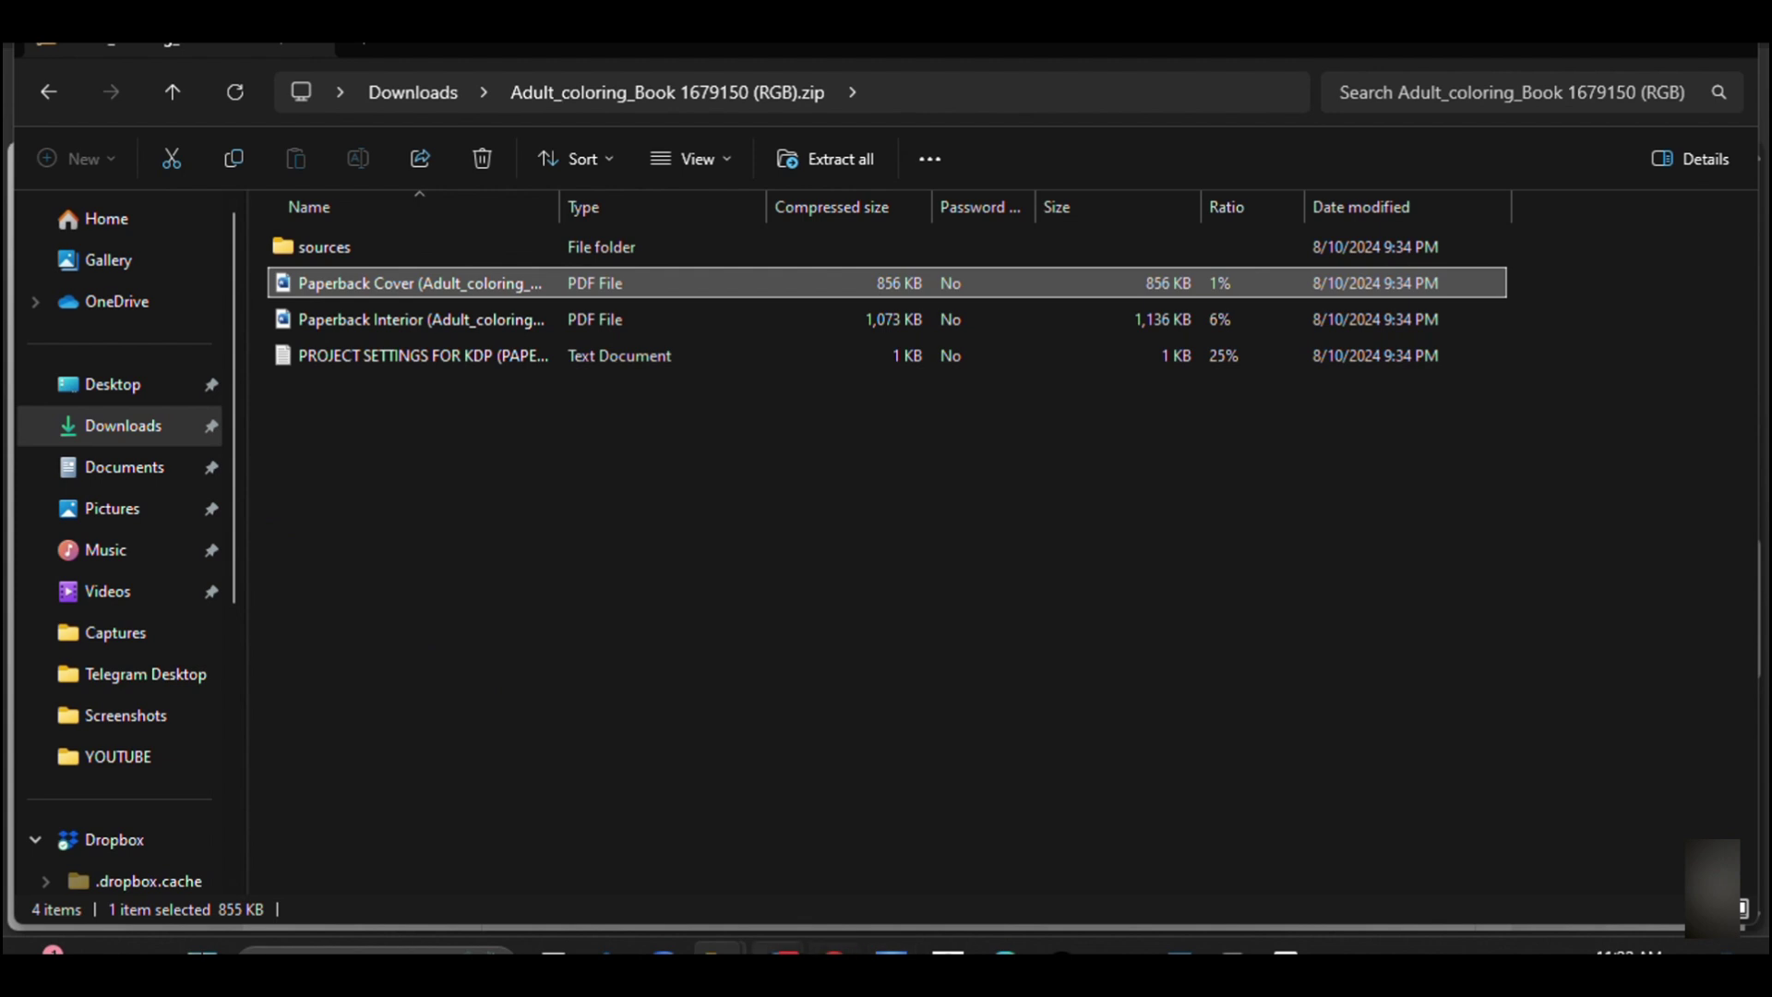
# Step: Copy the Paperback Interior PDF from the Adult_coloring_Book zip into the Downloads folder
pyautogui.moveTo(1002, 948)
pyautogui.click(632, 860)
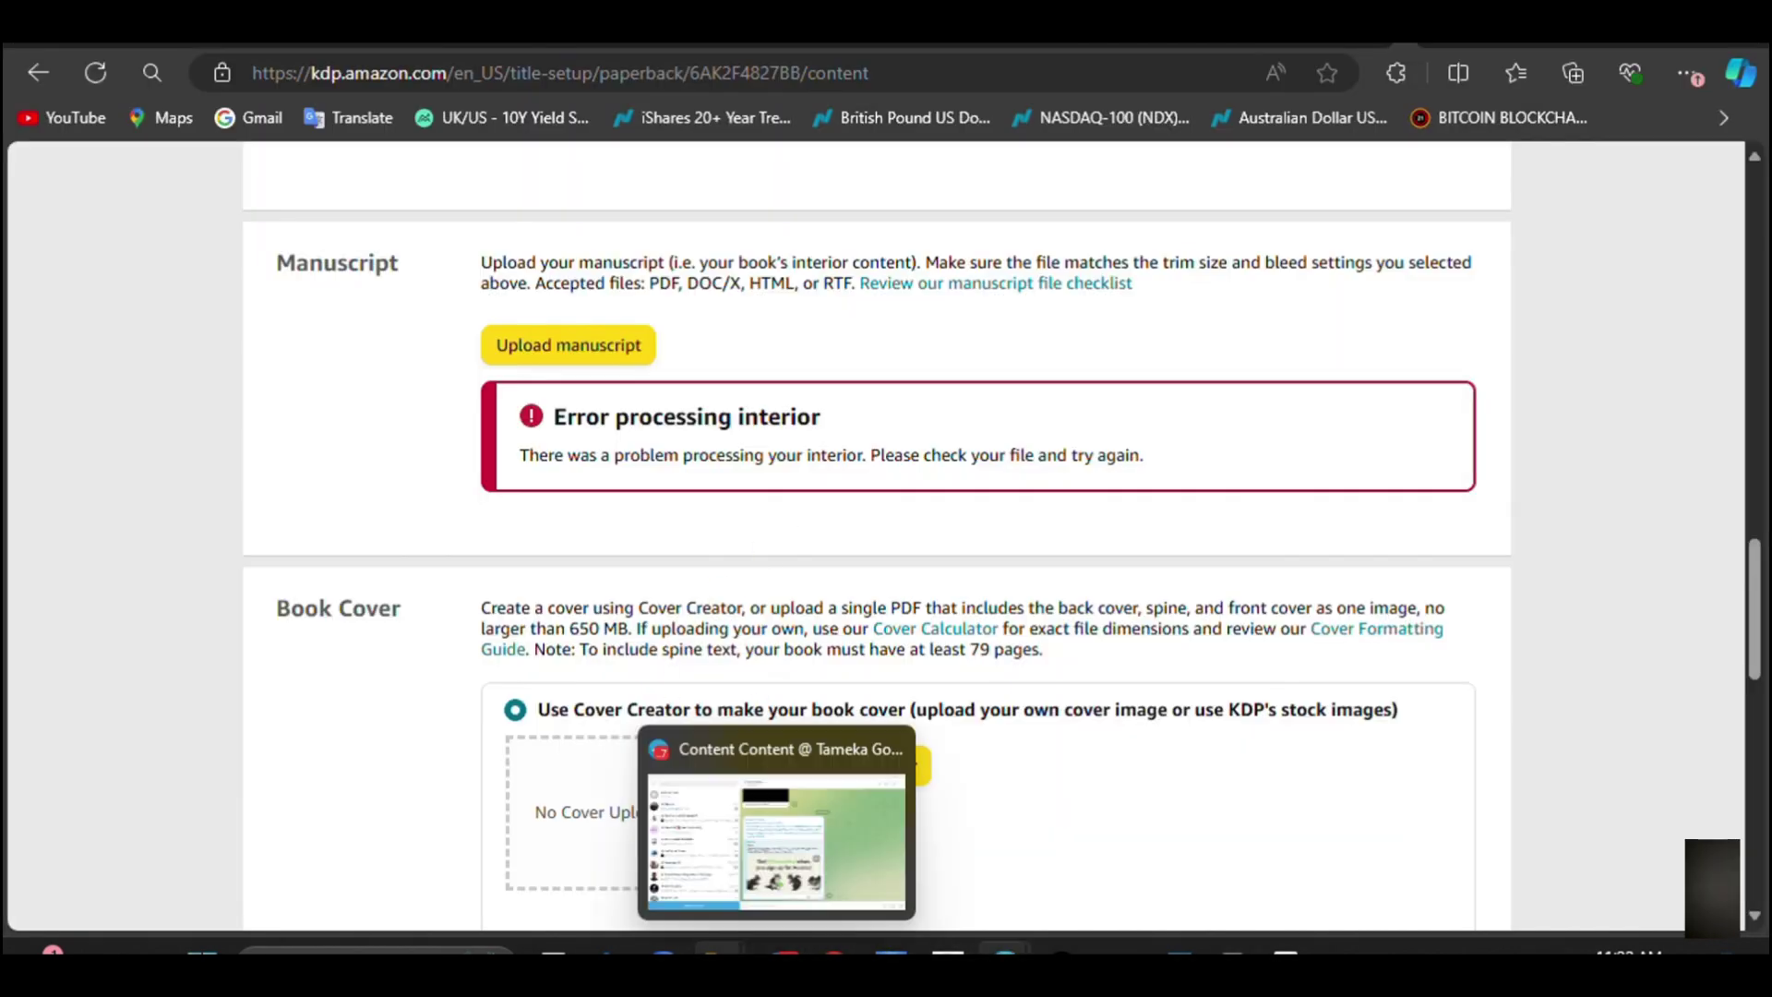
pyautogui.moveTo(719, 939)
pyautogui.click(541, 825)
pyautogui.moveTo(420, 320); pyautogui.dragTo(158, 425)
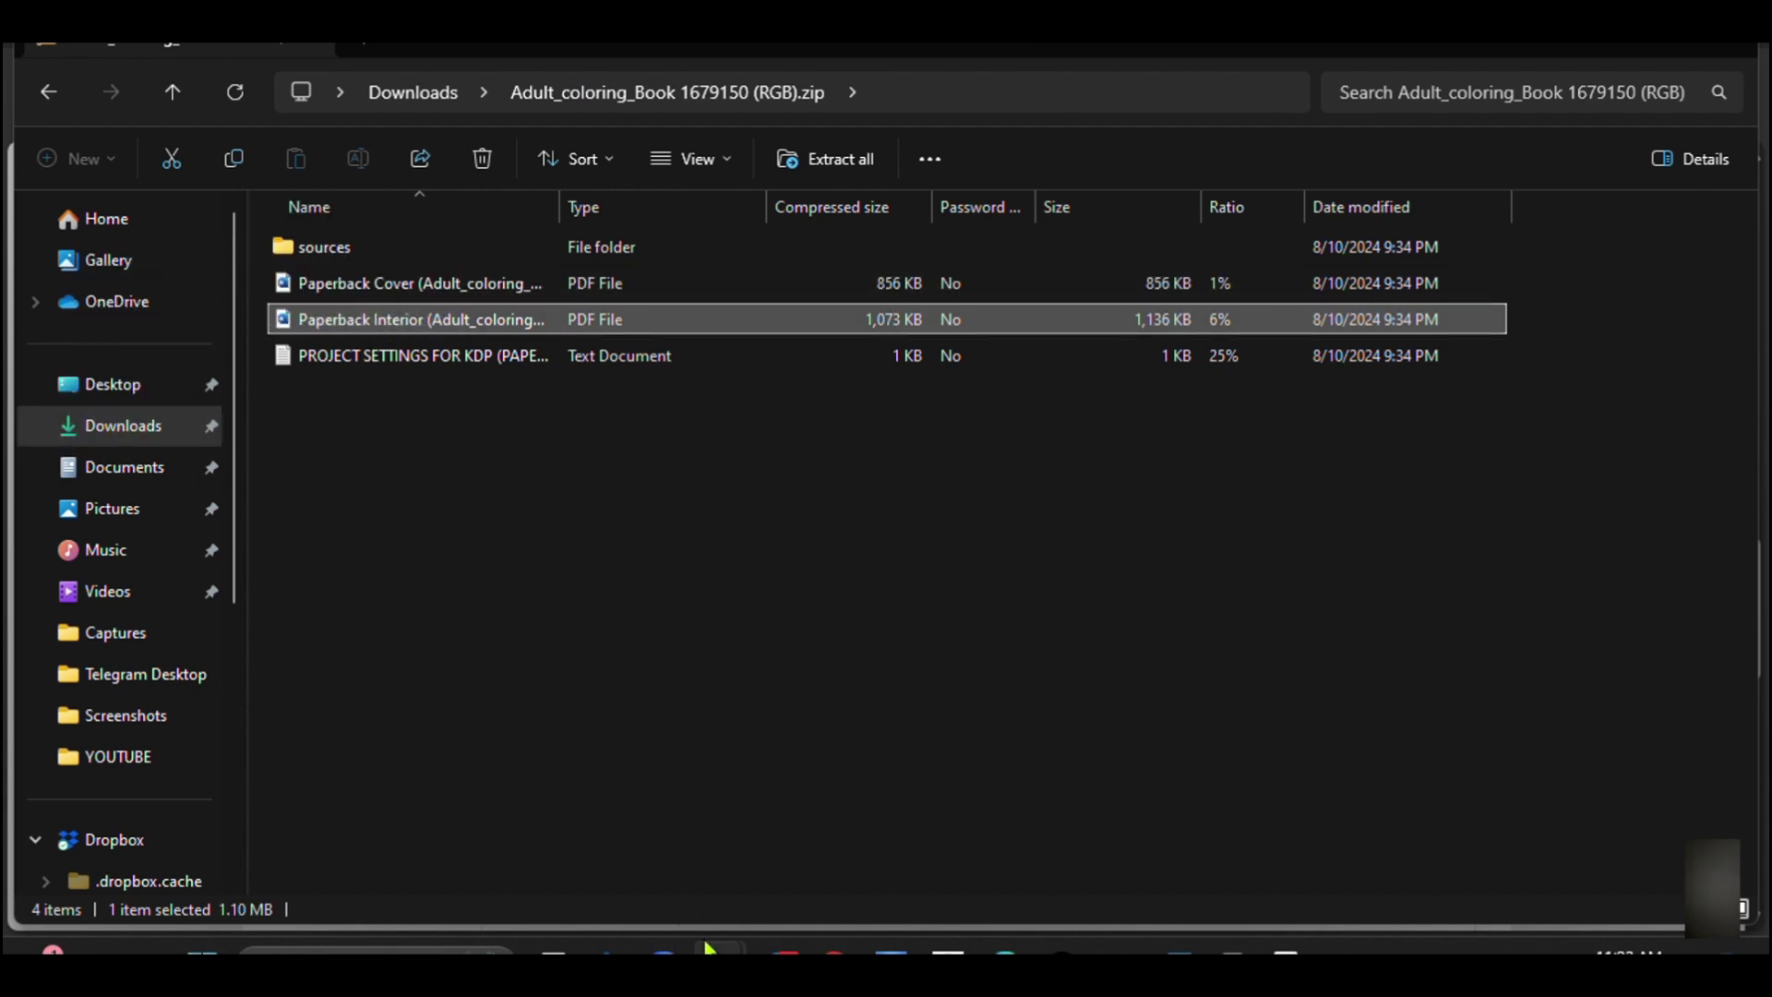
# Step: Return to the KDP content page in the browser and upload the Paperback Interior PDF from Downloads as the manuscript
pyautogui.moveTo(713, 946)
pyautogui.moveTo(1006, 951)
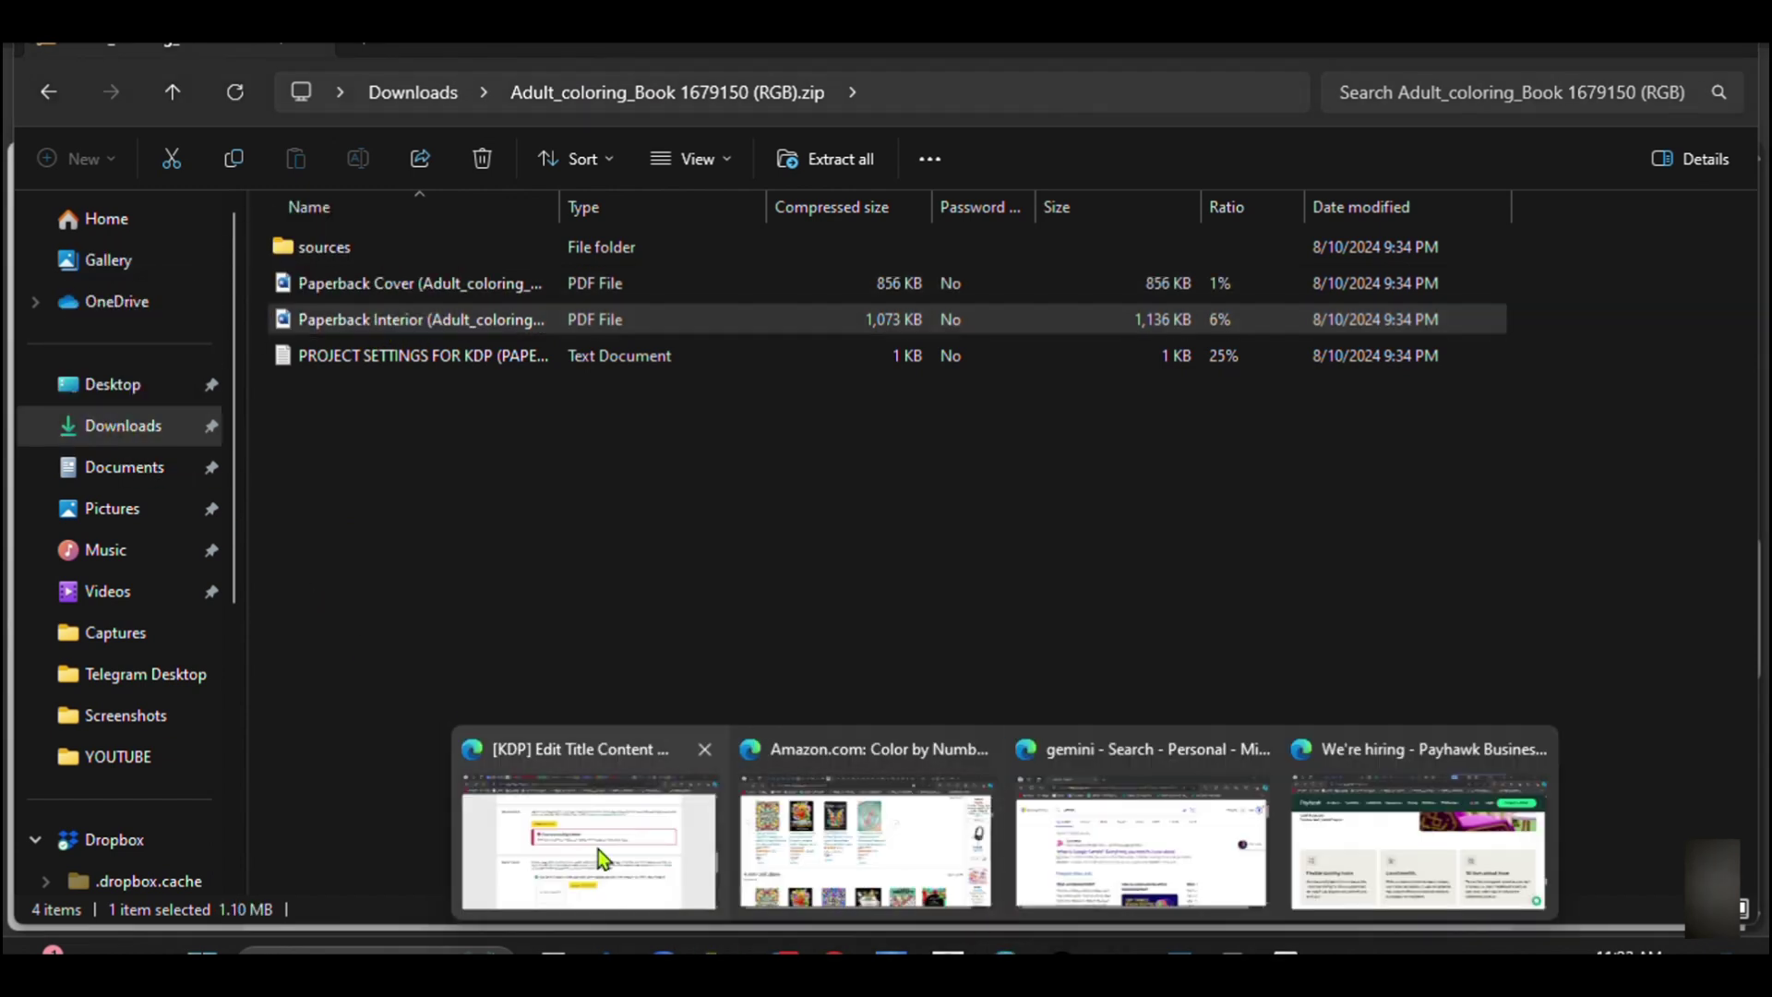
pyautogui.click(598, 849)
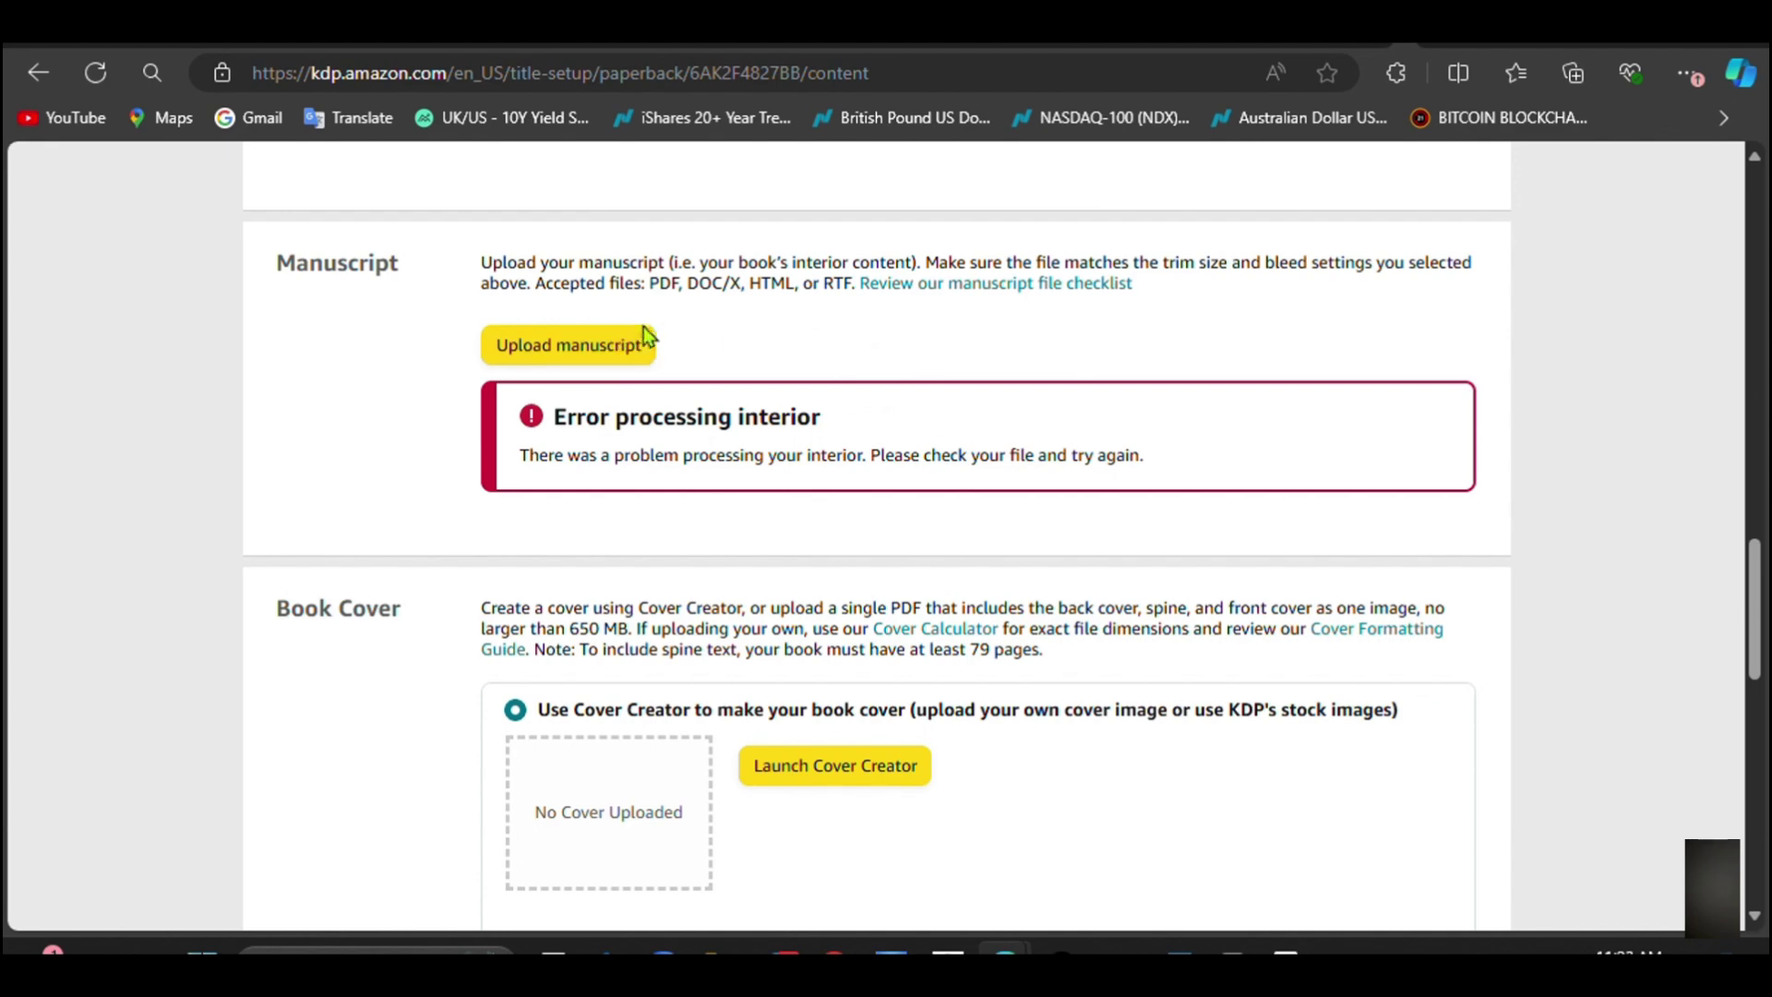
pyautogui.click(585, 359)
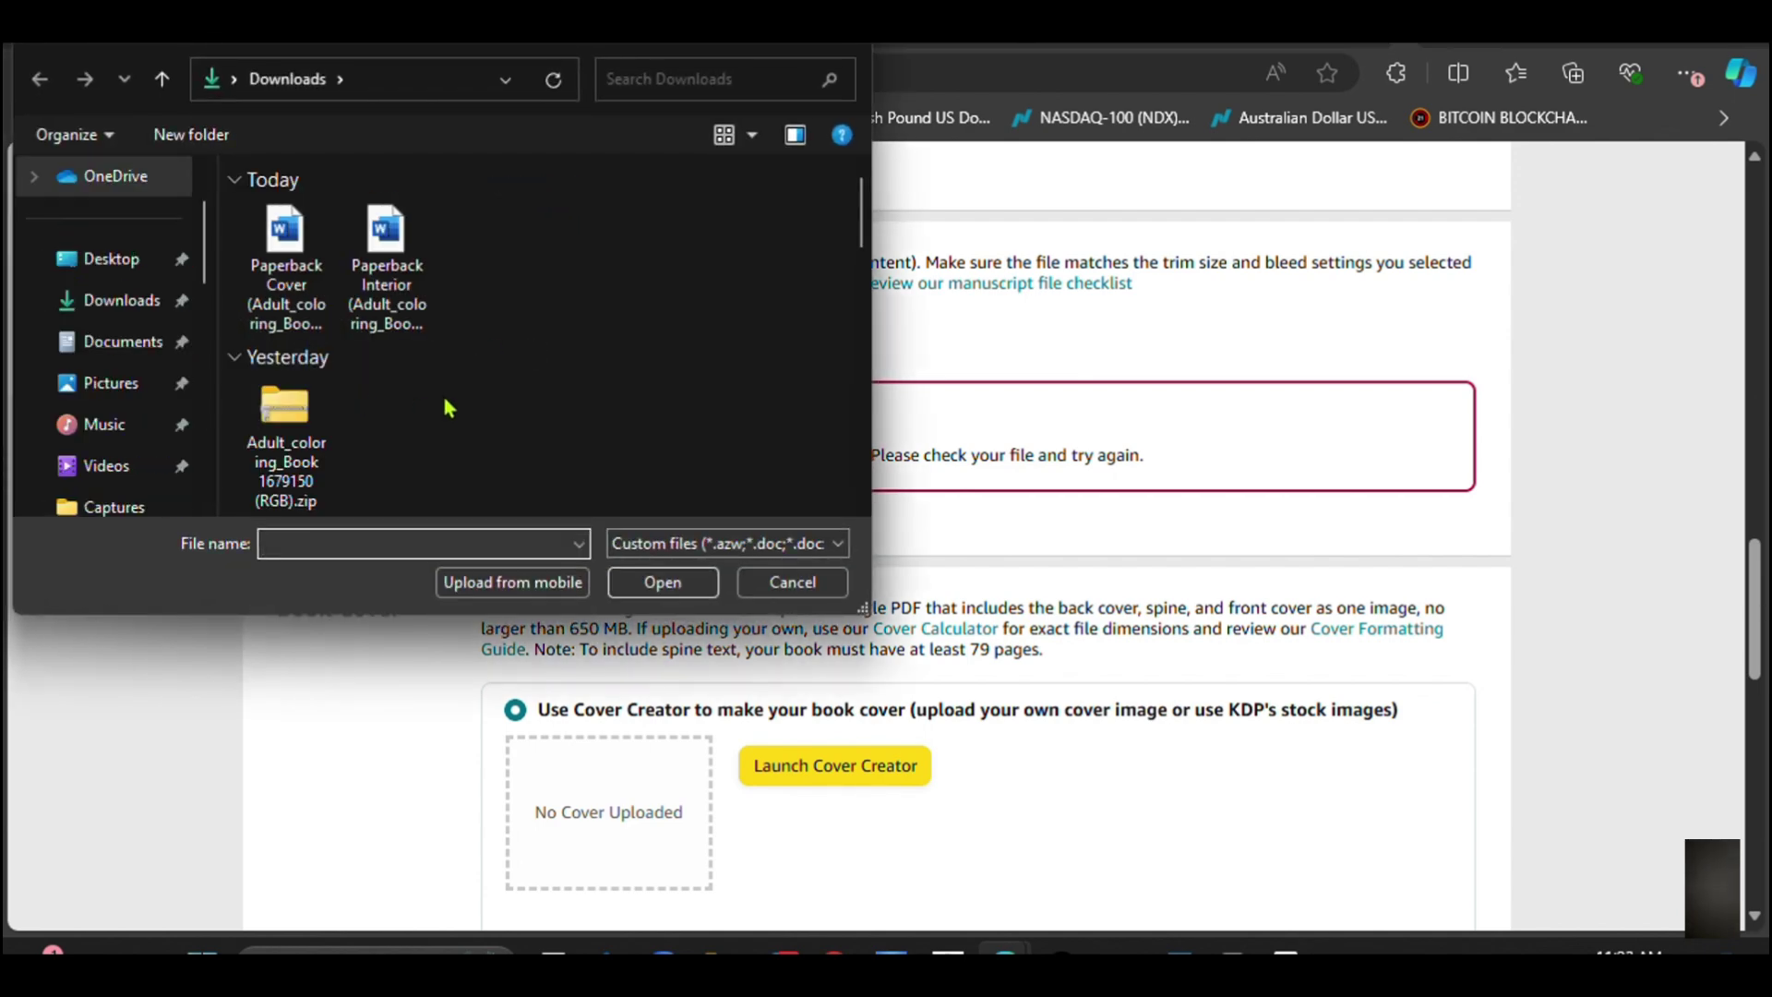
pyautogui.click(384, 263)
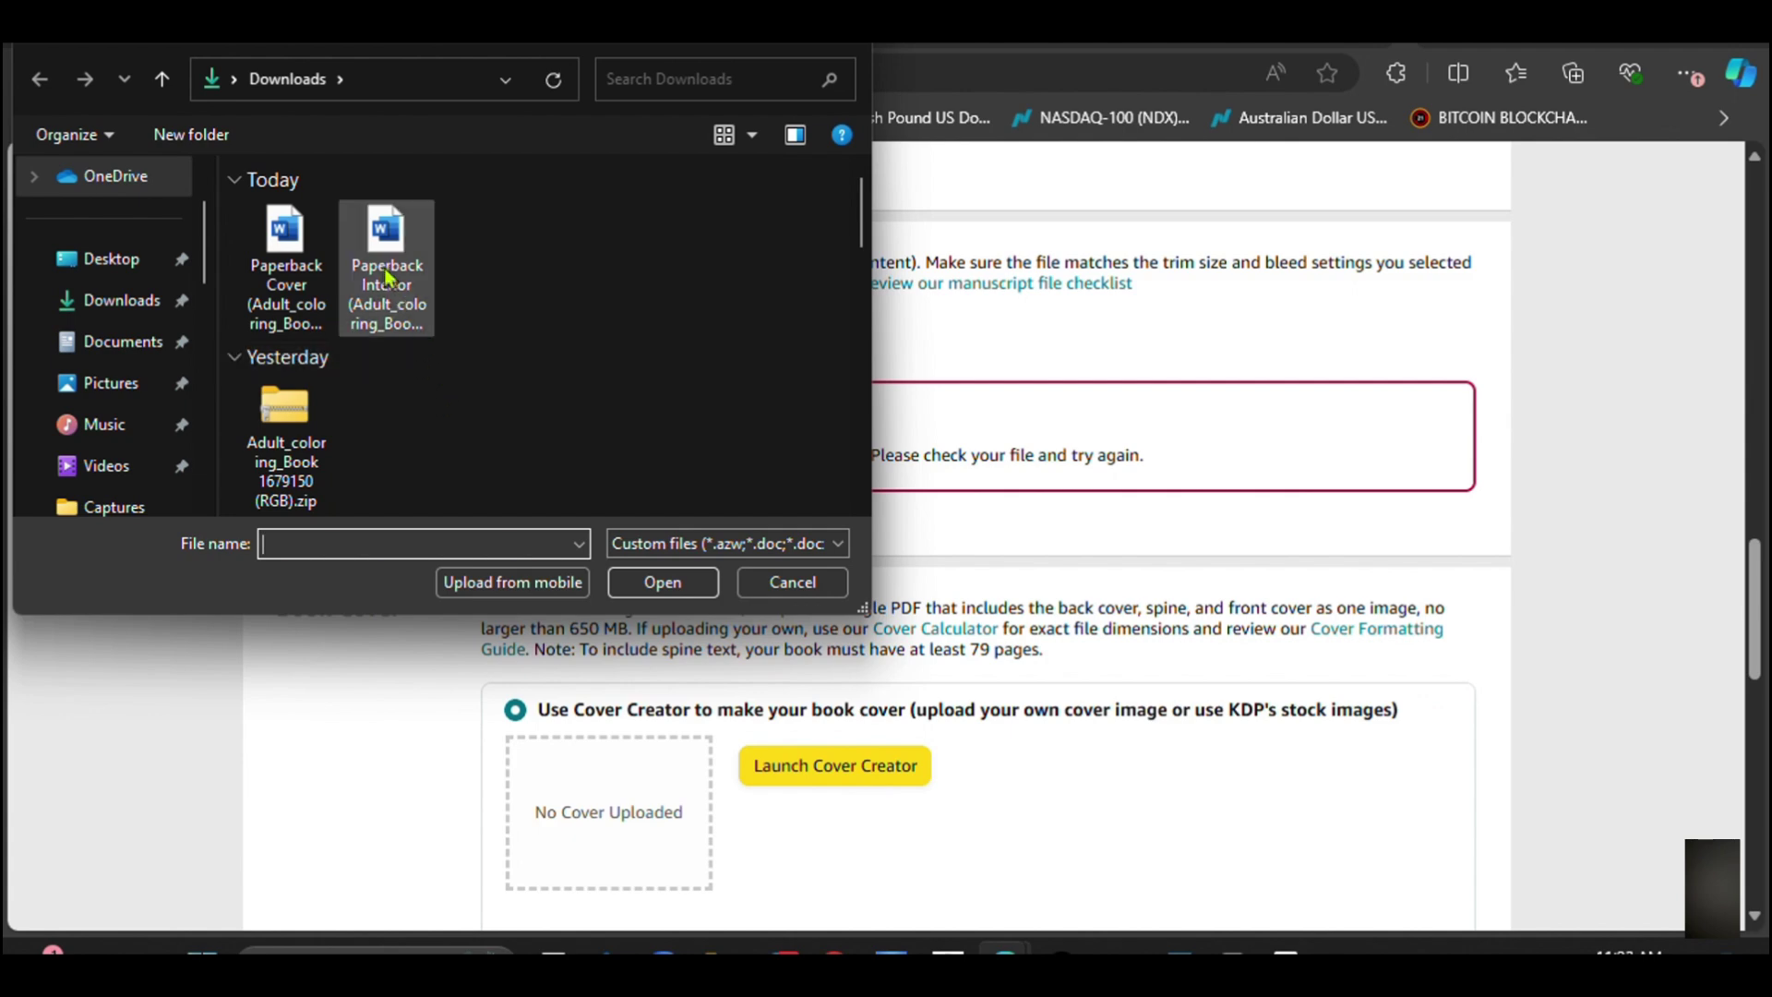
pyautogui.click(657, 583)
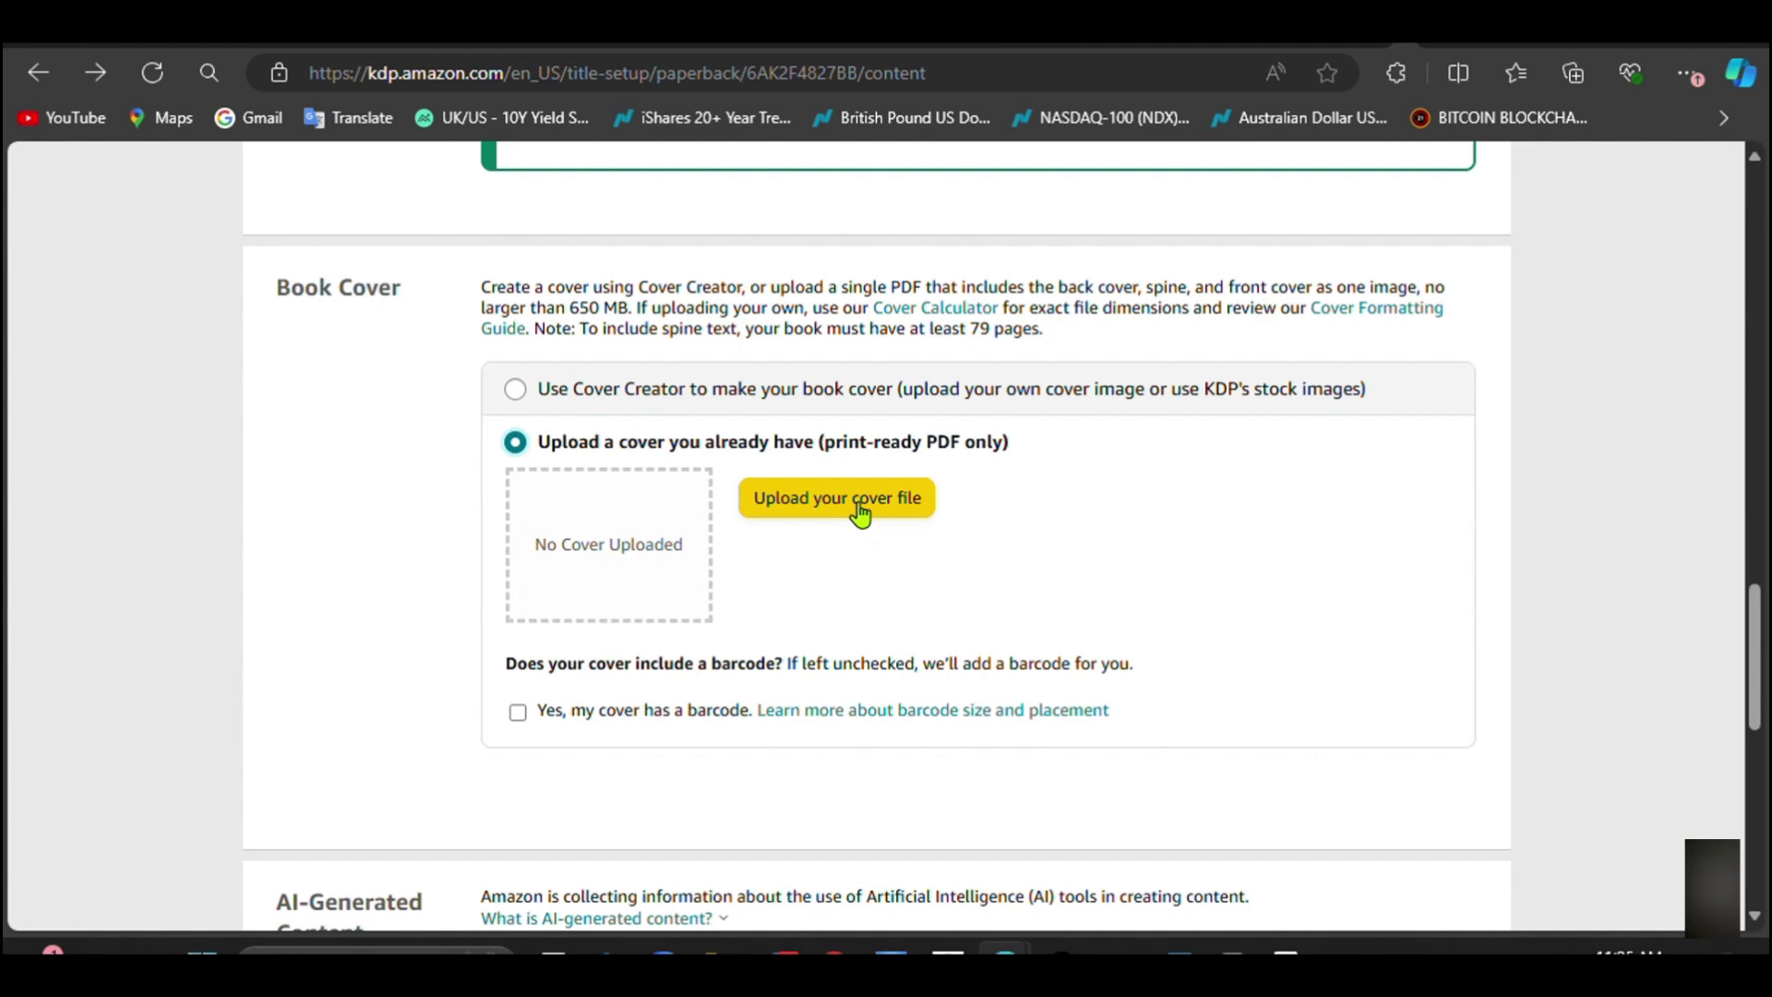
# Step: Upload the Paperback Cover (Adult_coloring_Book) PDF from the Downloads folder as the book cover
pyautogui.click(859, 513)
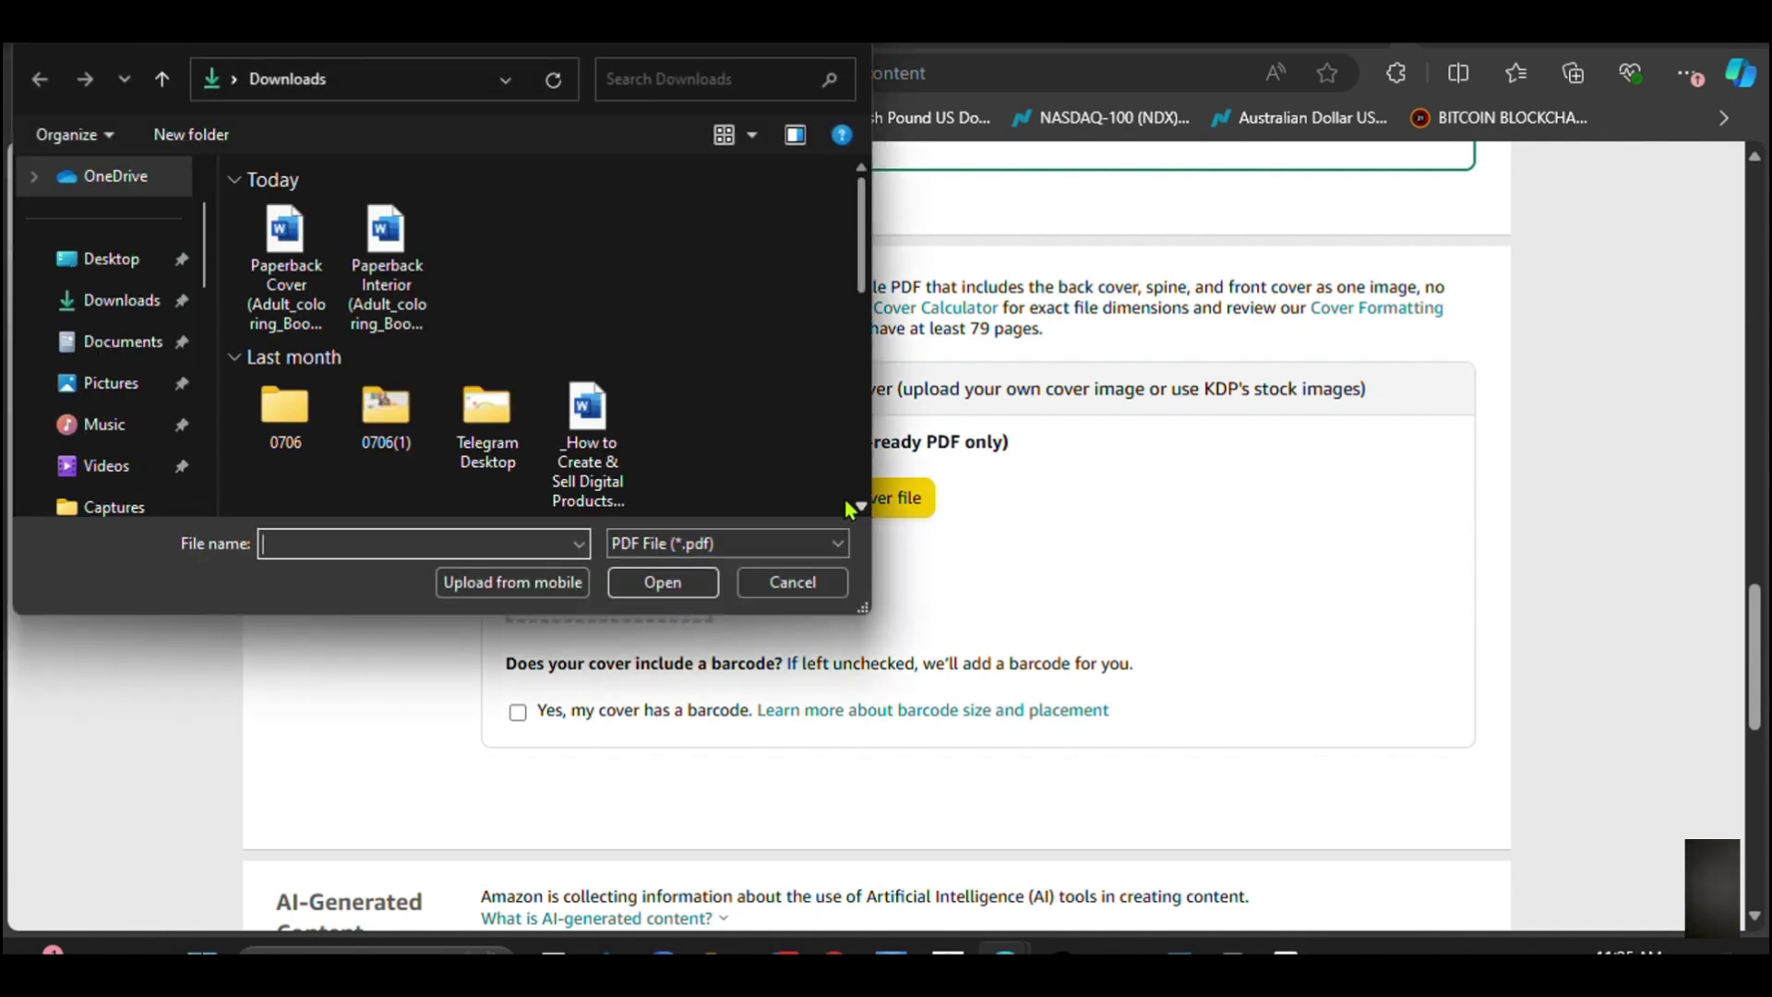
pyautogui.click(300, 286)
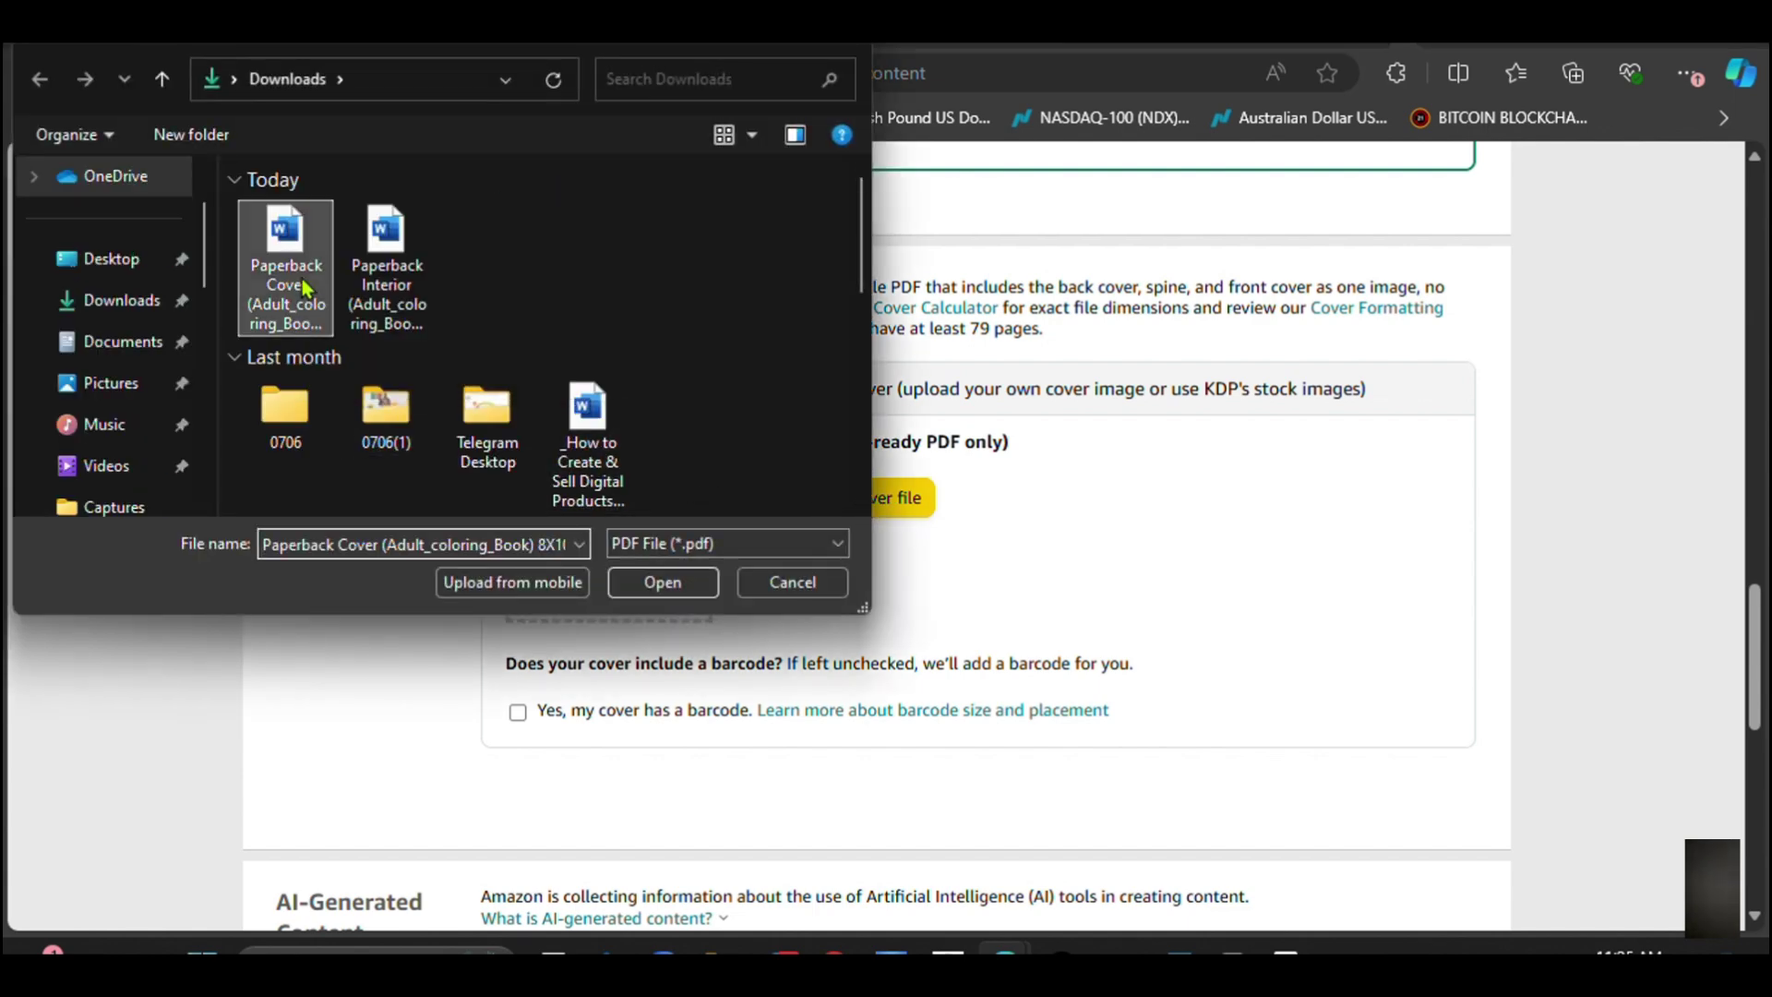
pyautogui.click(637, 581)
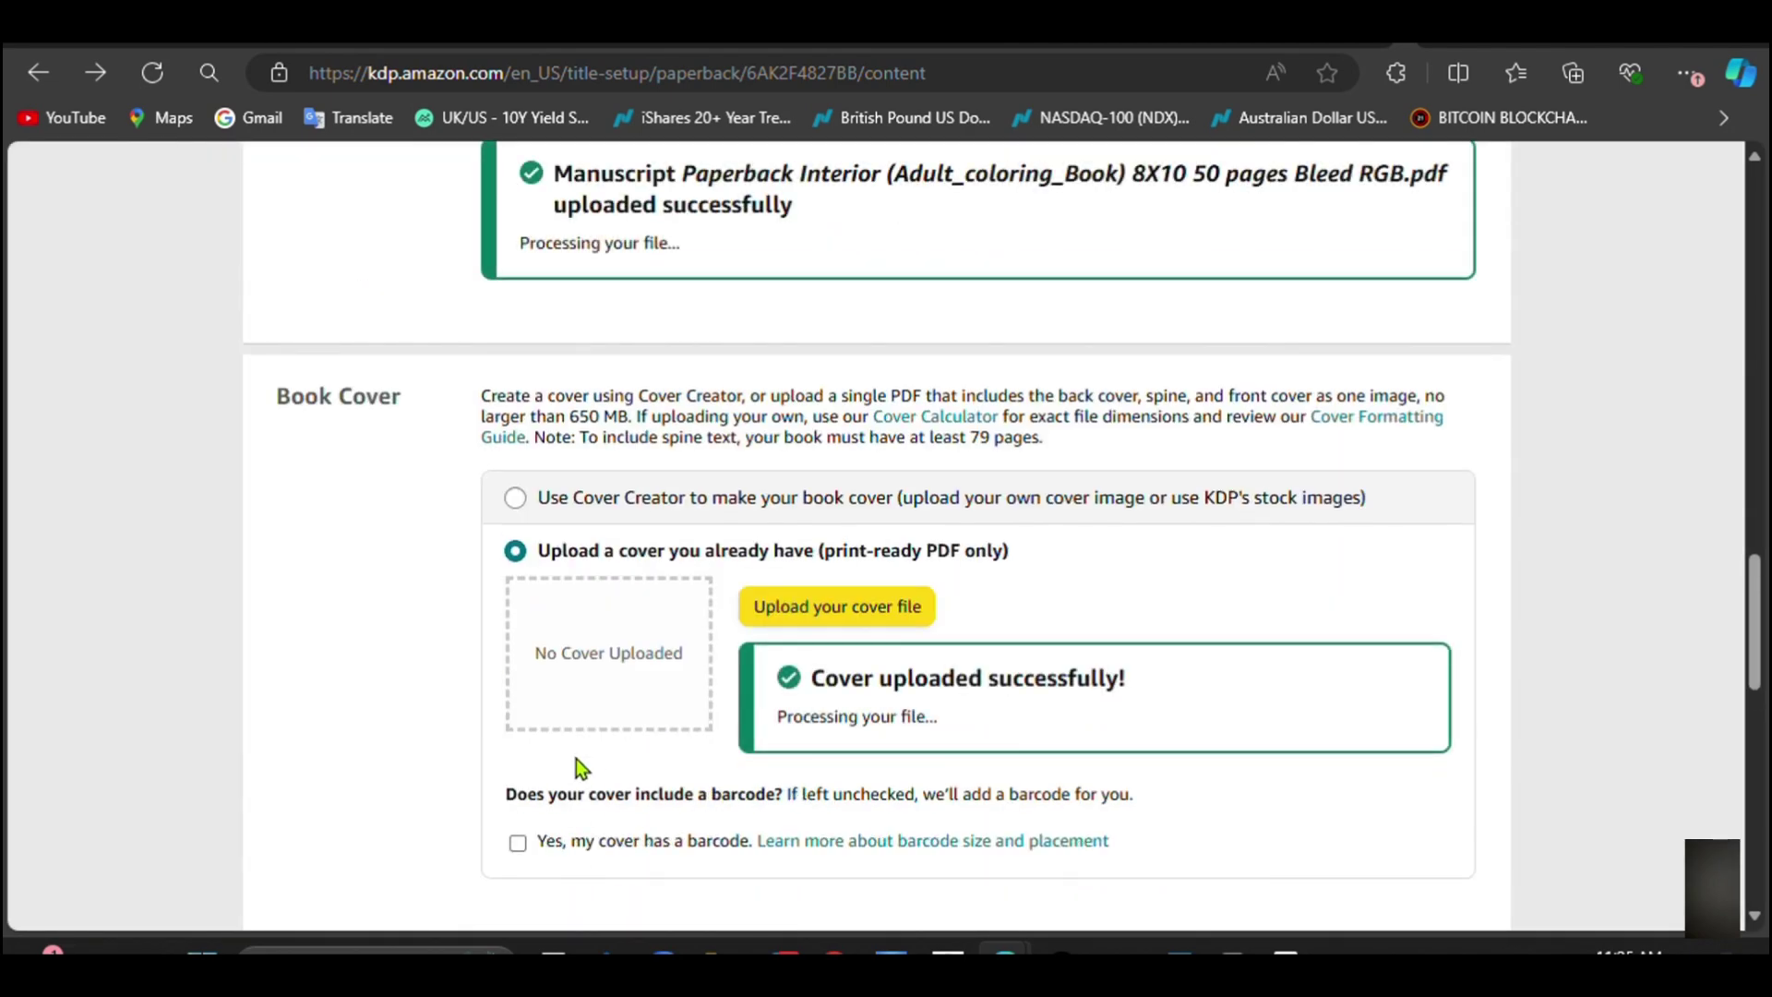
# Step: Declare that AI tools were used, with texts as "Some sections, with minimal or no editing" and Midjourney as the text tool
pyautogui.scroll(-1, 651, 774)
pyautogui.scroll(-3, 625, 761)
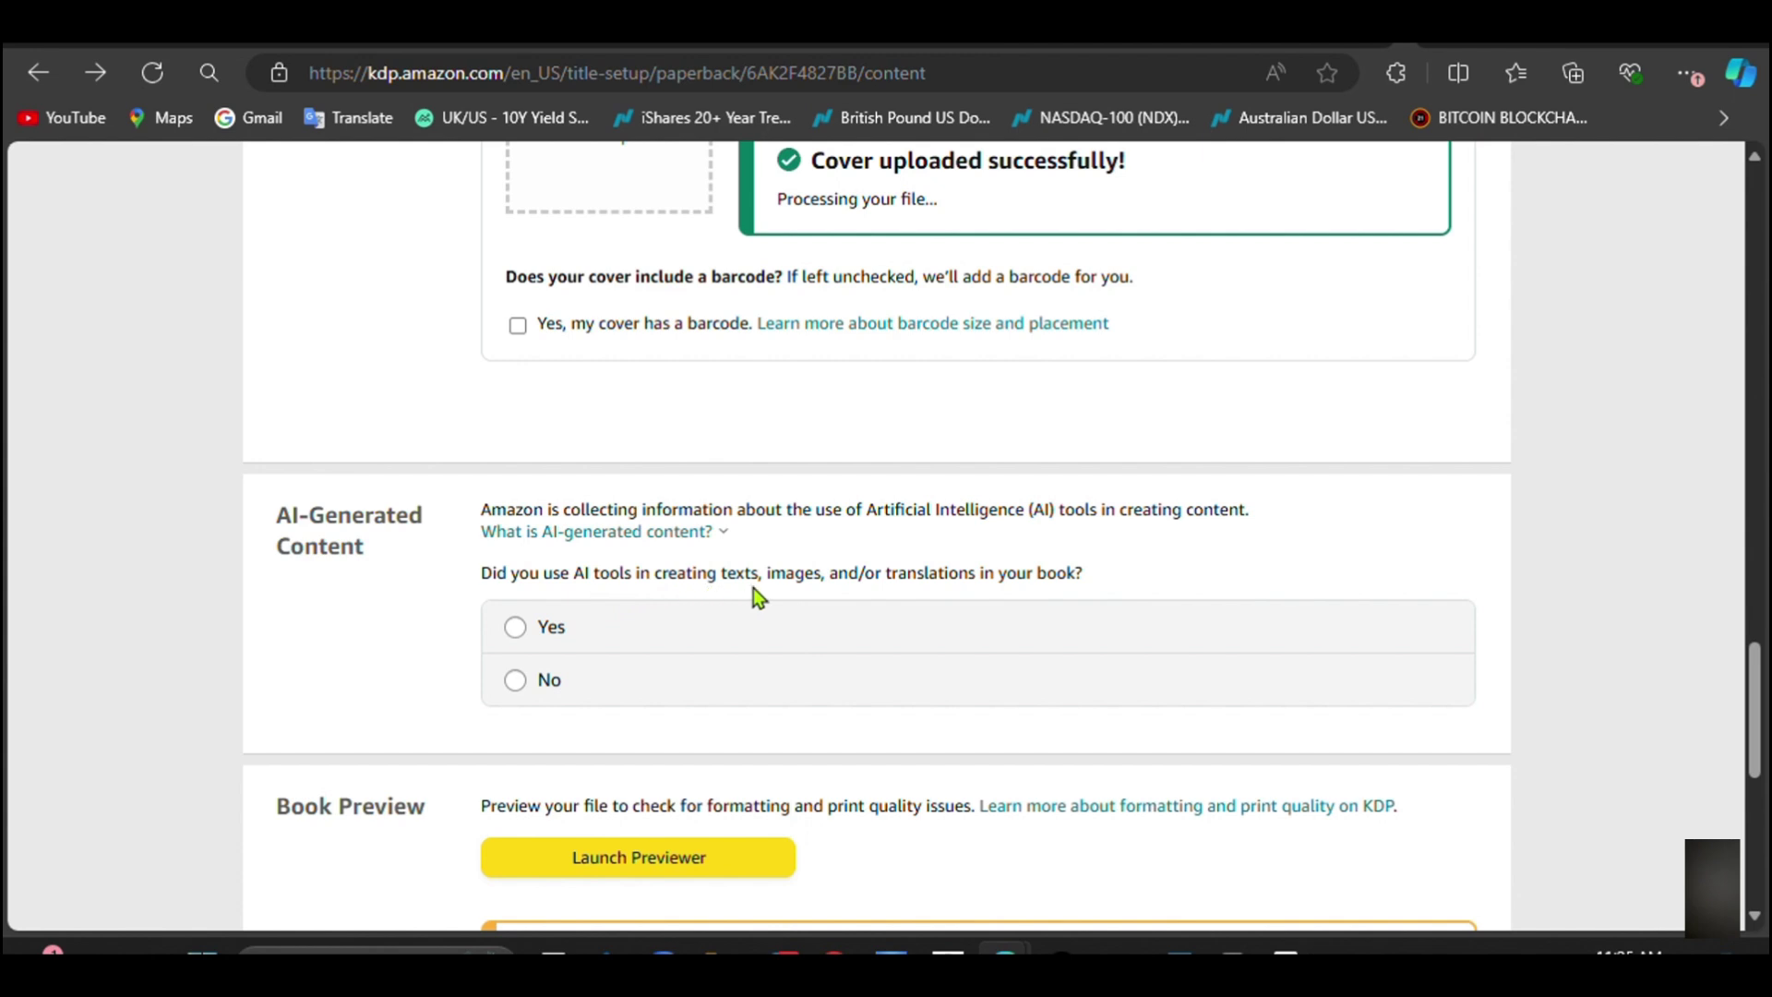
pyautogui.click(540, 633)
pyautogui.scroll(-3, 720, 600)
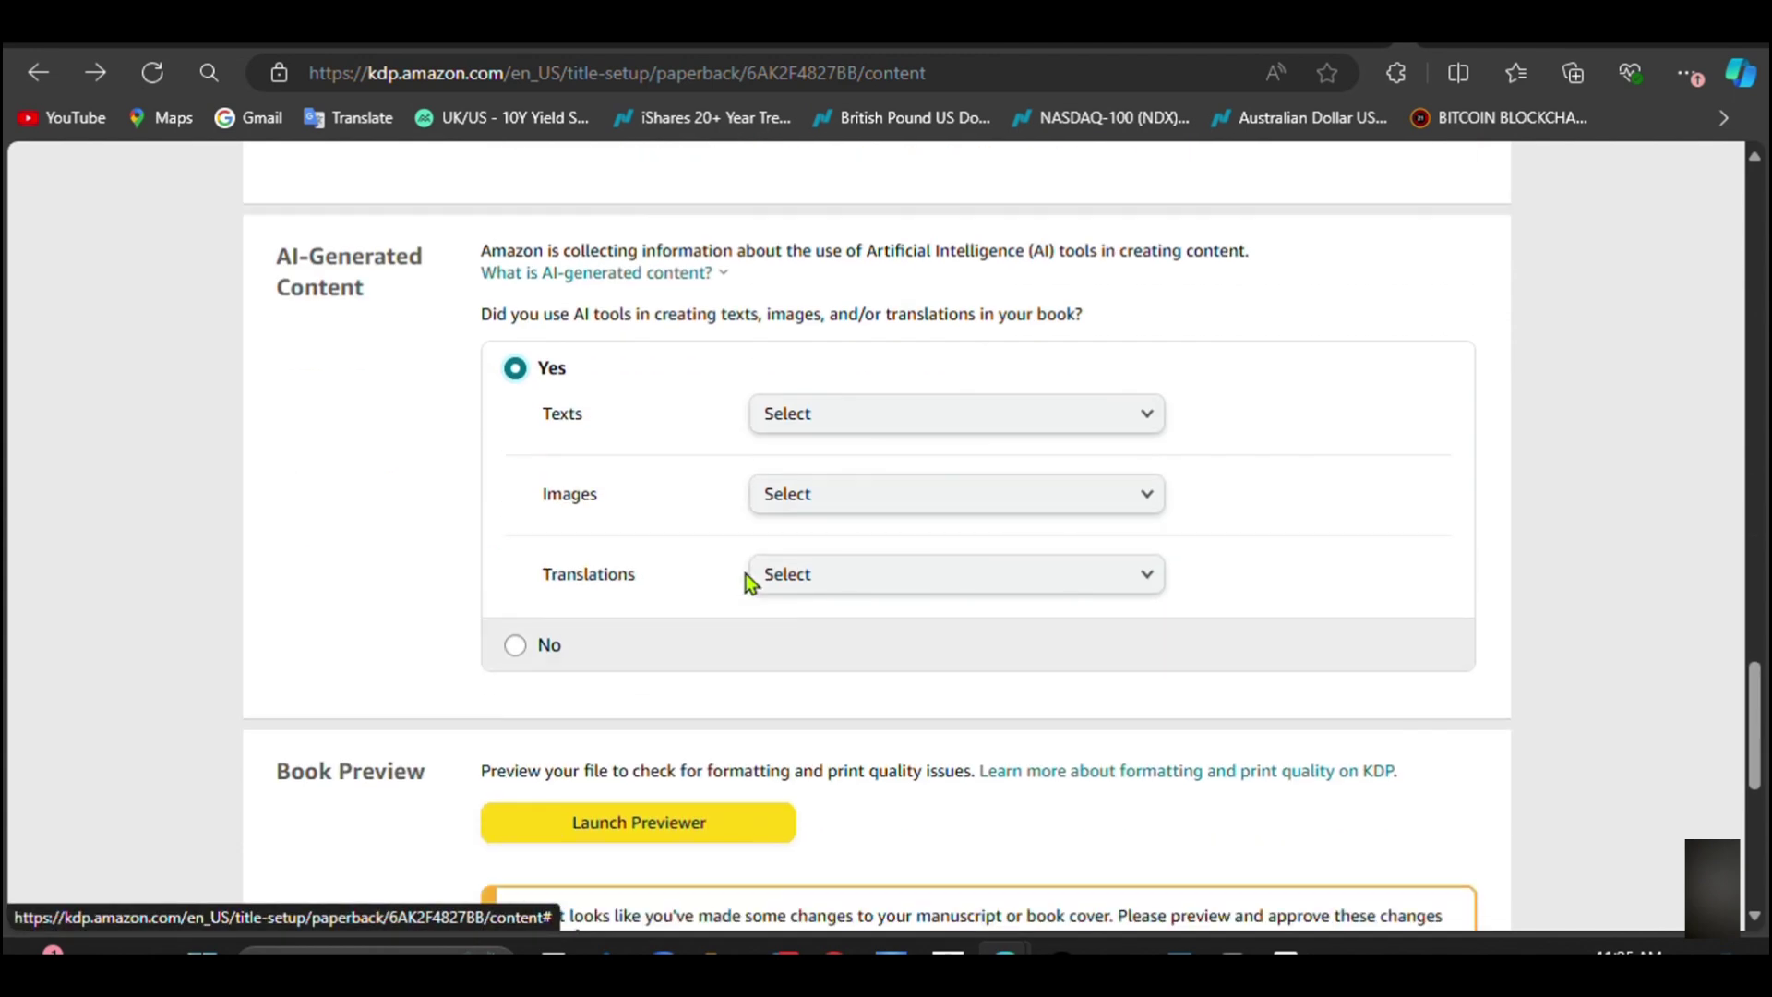
pyautogui.click(941, 423)
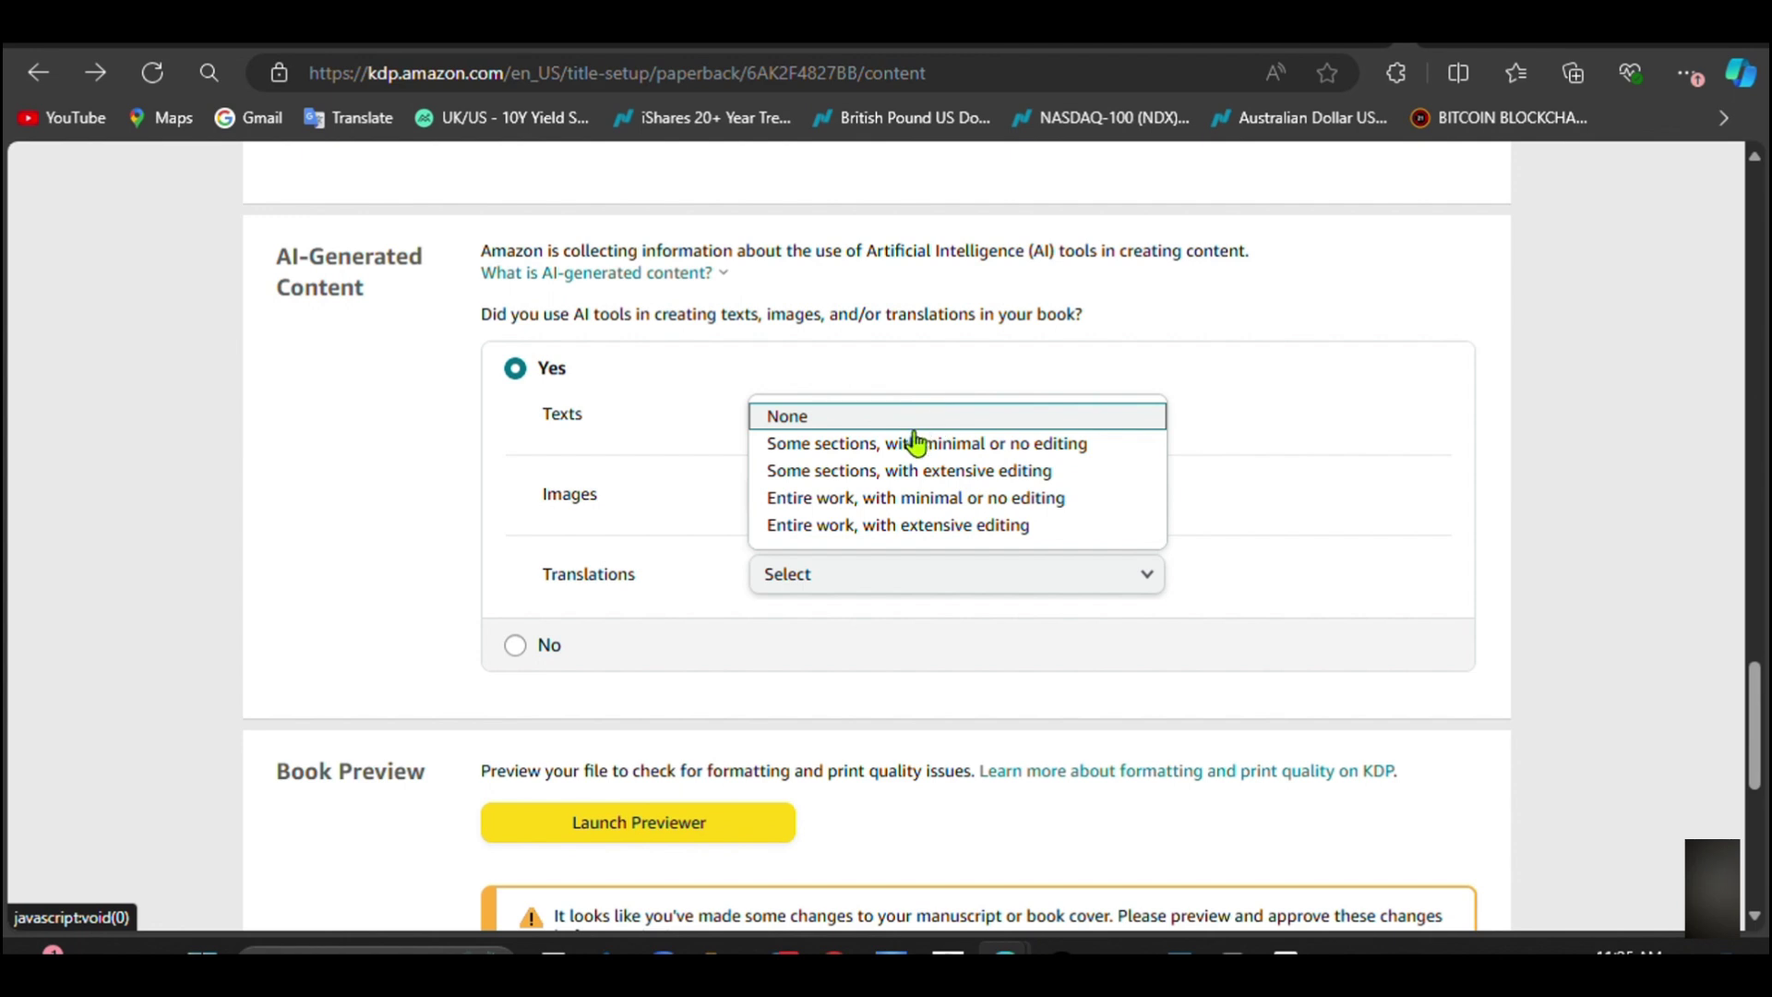
pyautogui.click(907, 447)
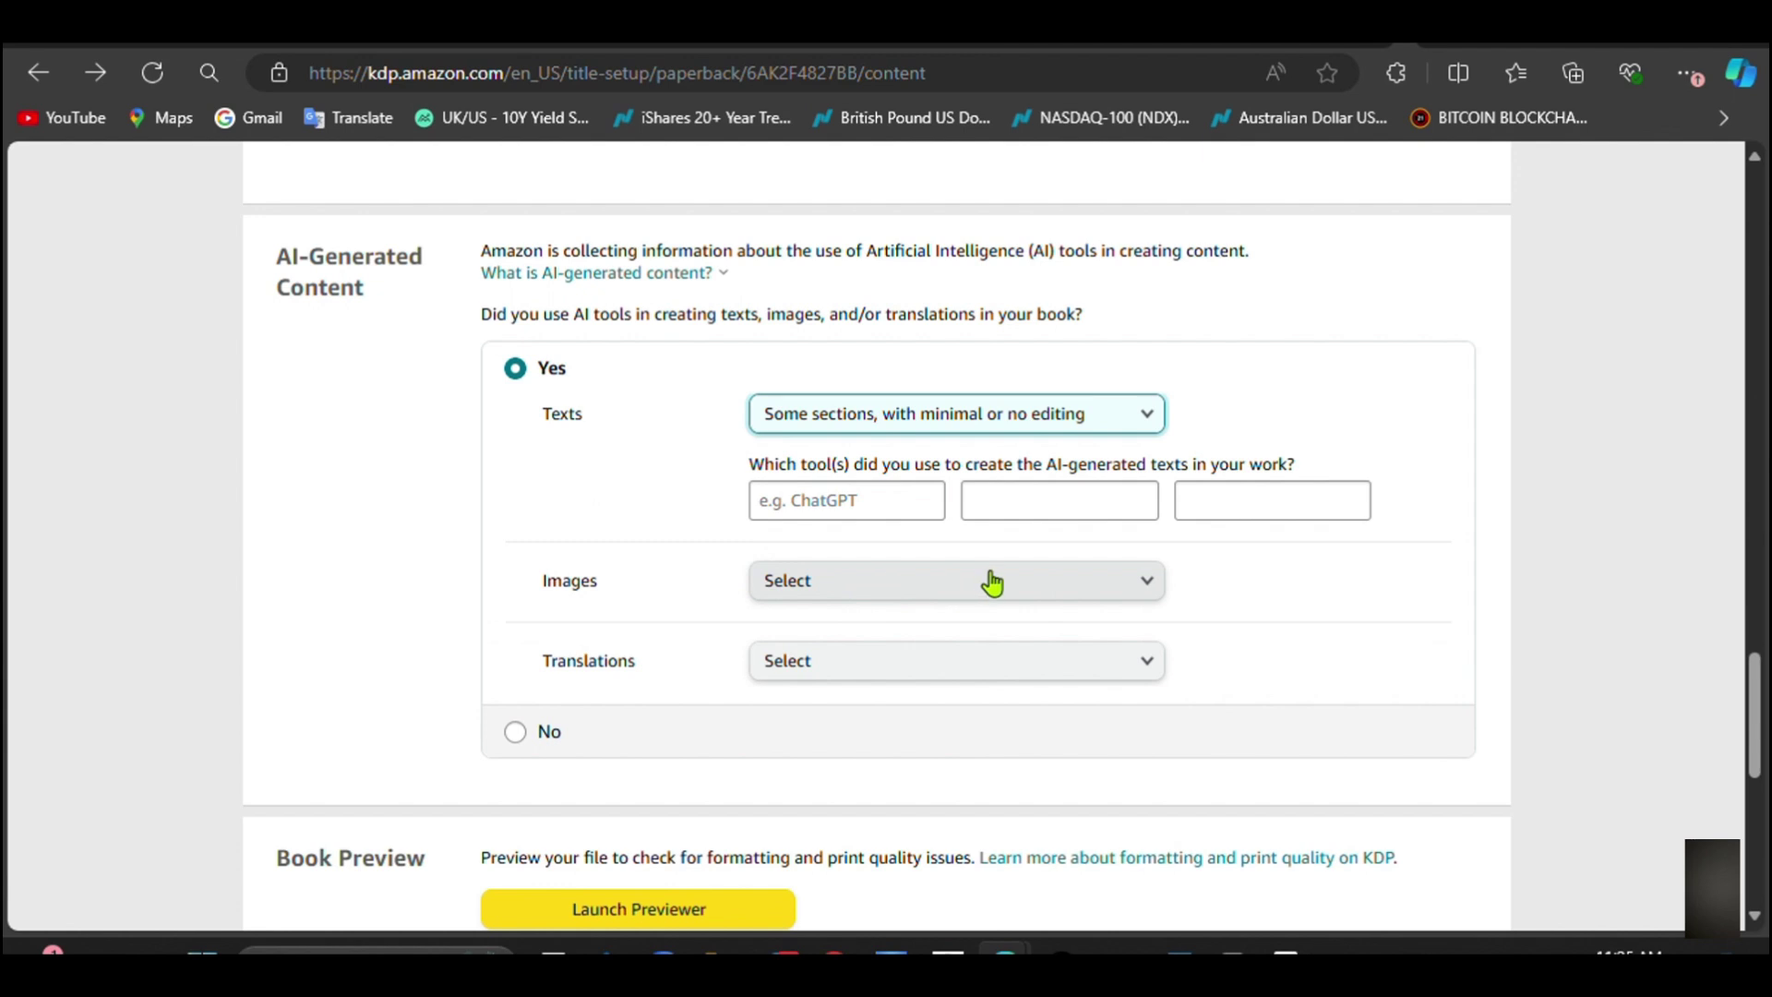
pyautogui.click(784, 504)
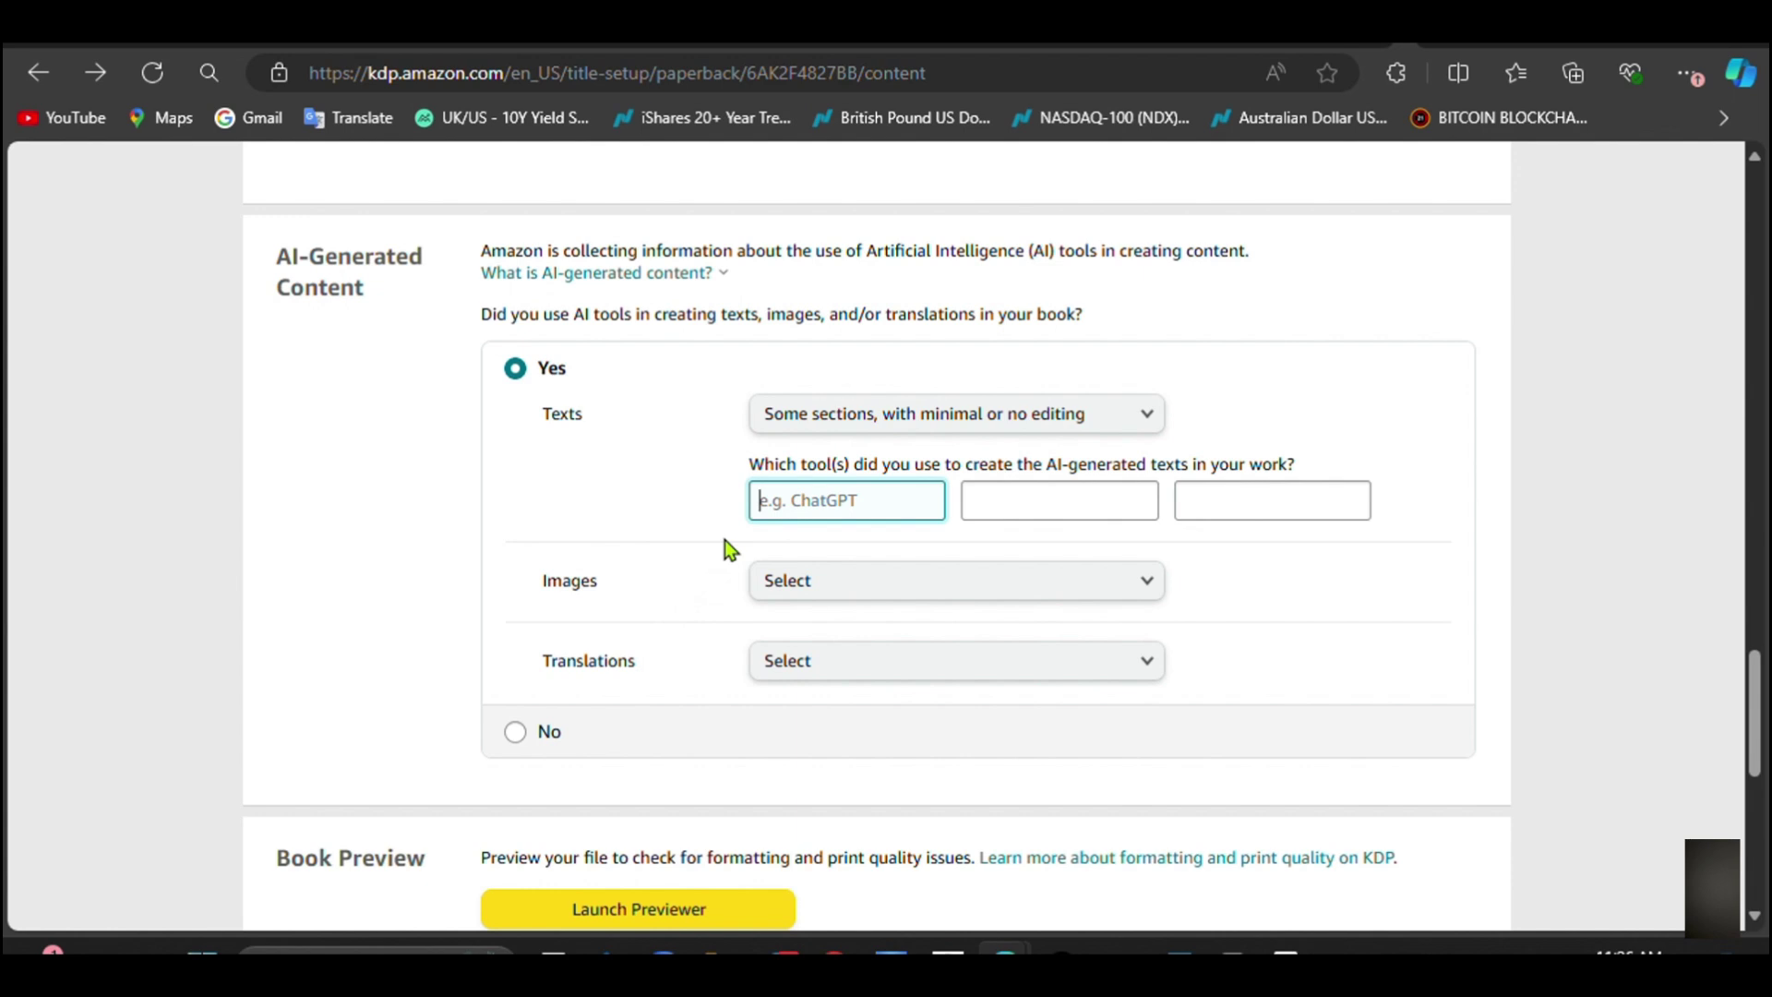
pyautogui.write('Midjourney')
# Step: Declare the images as "Many AI-generated images, with minimal or no editing" and enter Midjourney as the image tool
pyautogui.click(819, 588)
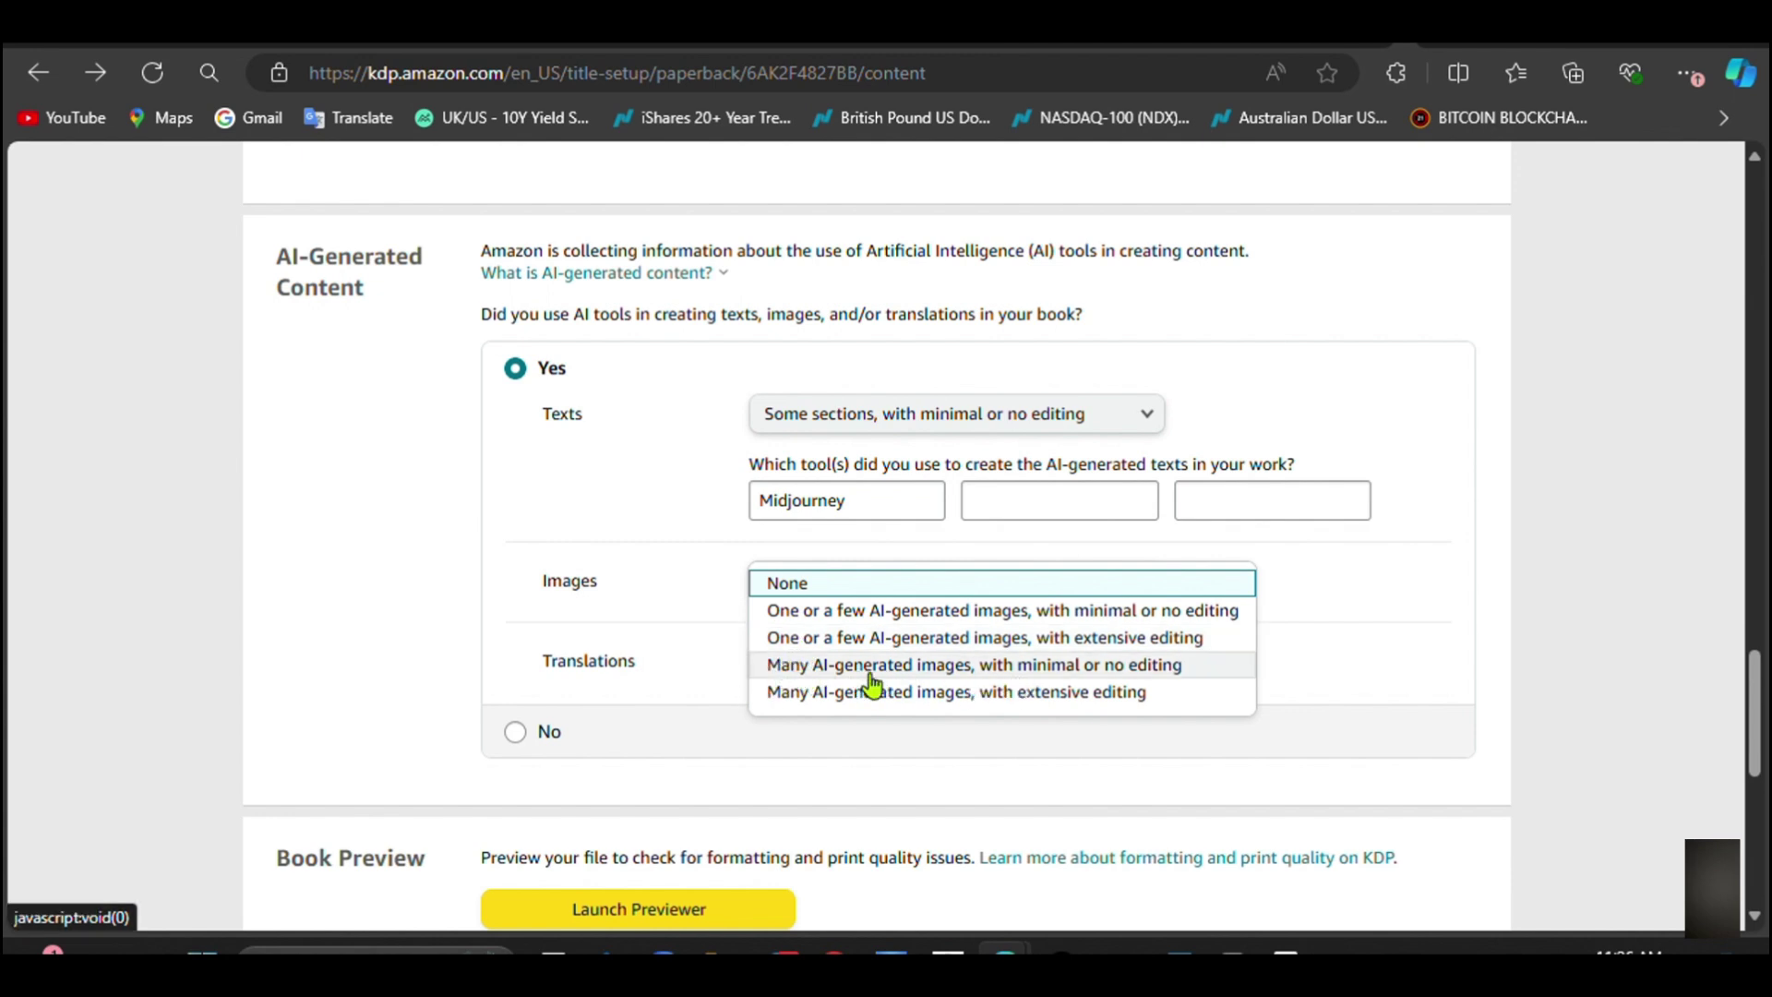
pyautogui.click(838, 666)
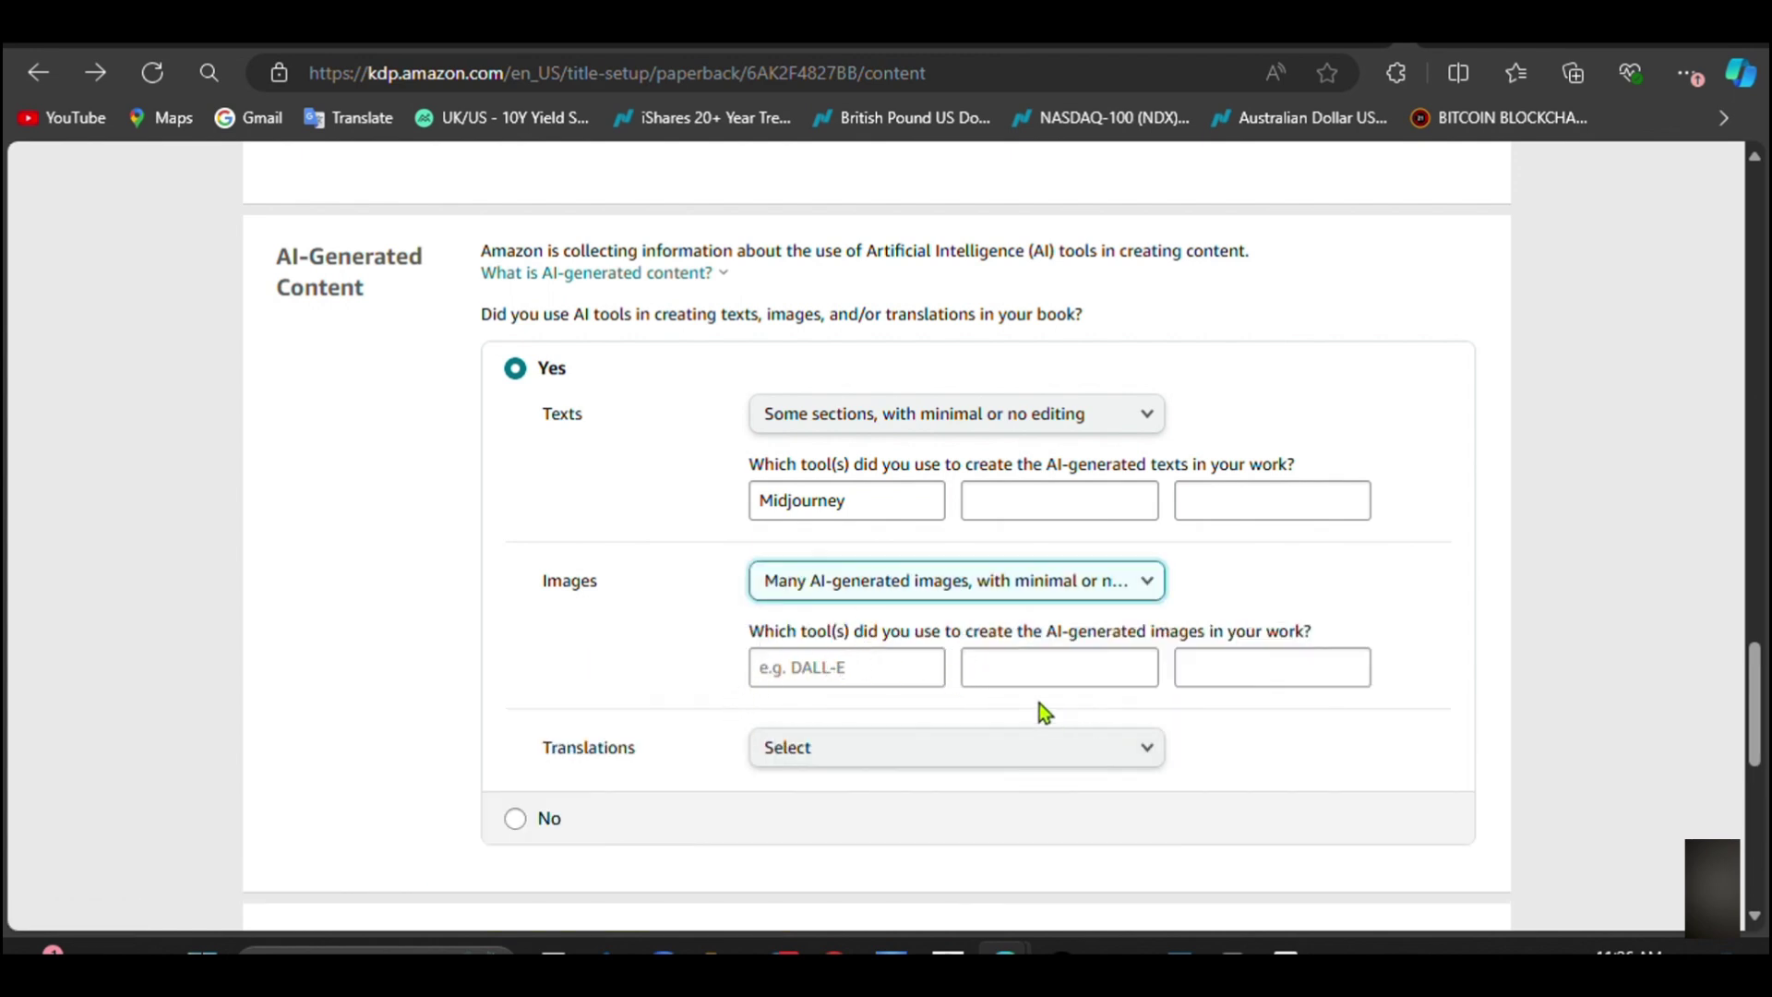
pyautogui.click(843, 672)
pyautogui.write('M')
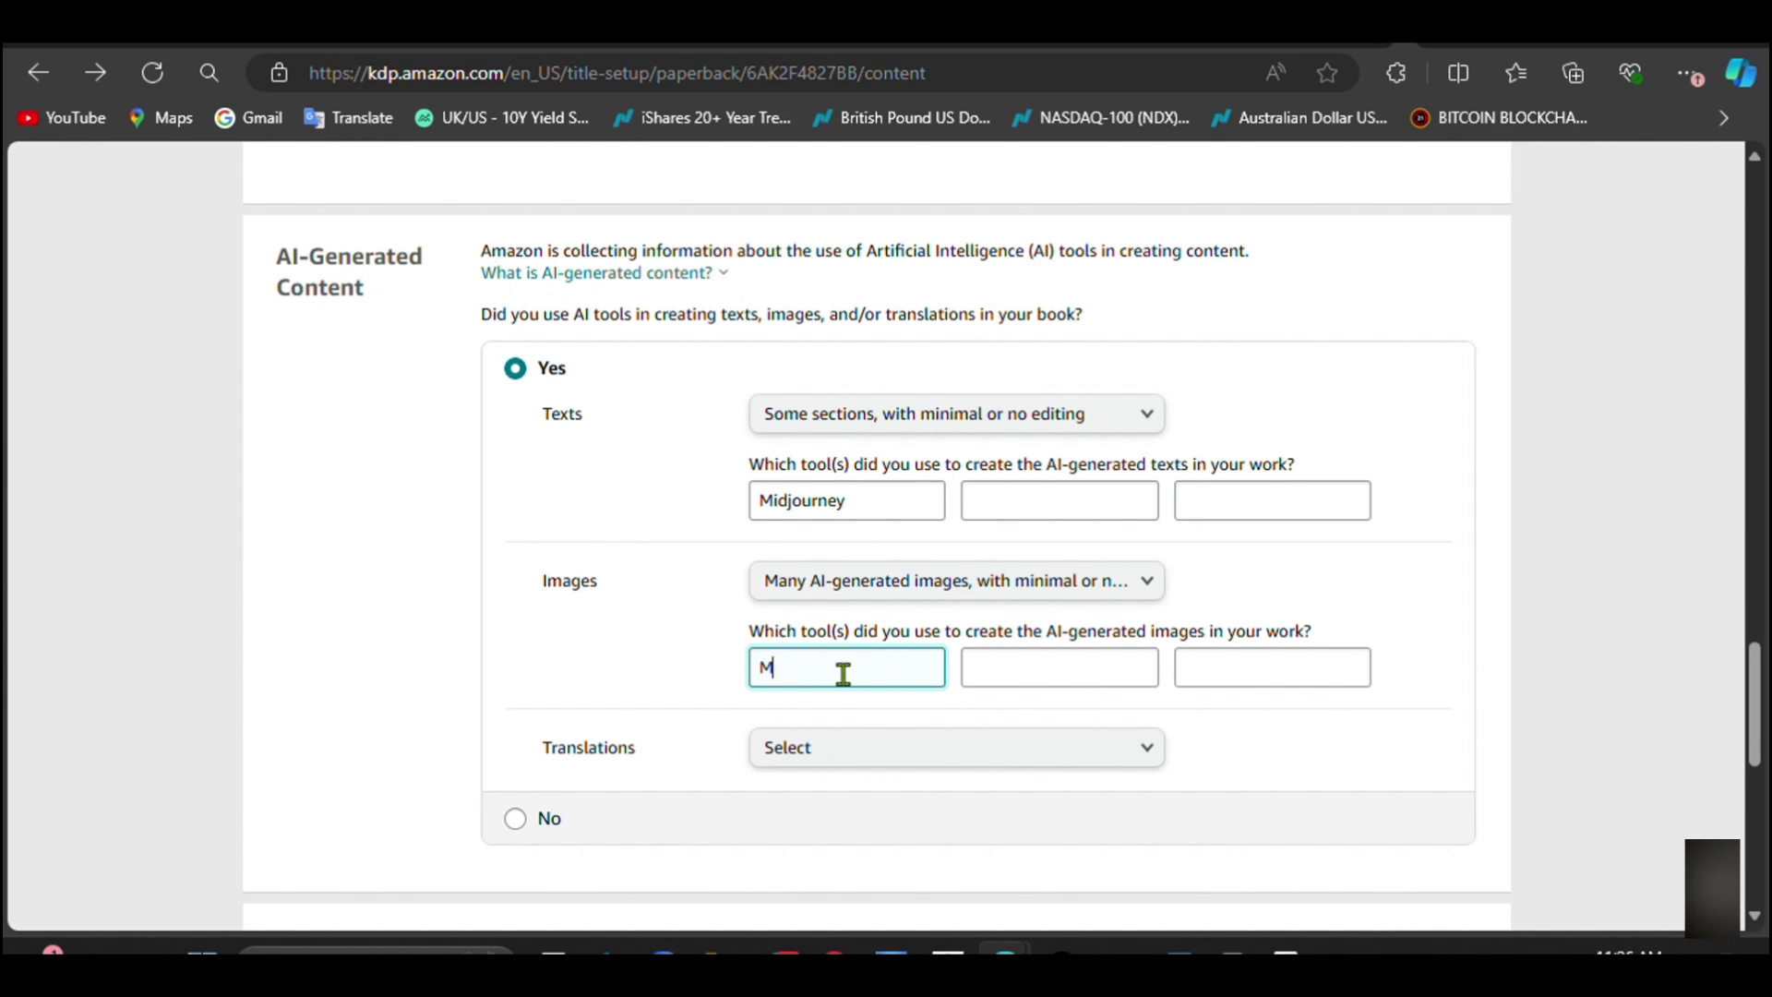
pyautogui.write('idjourney')
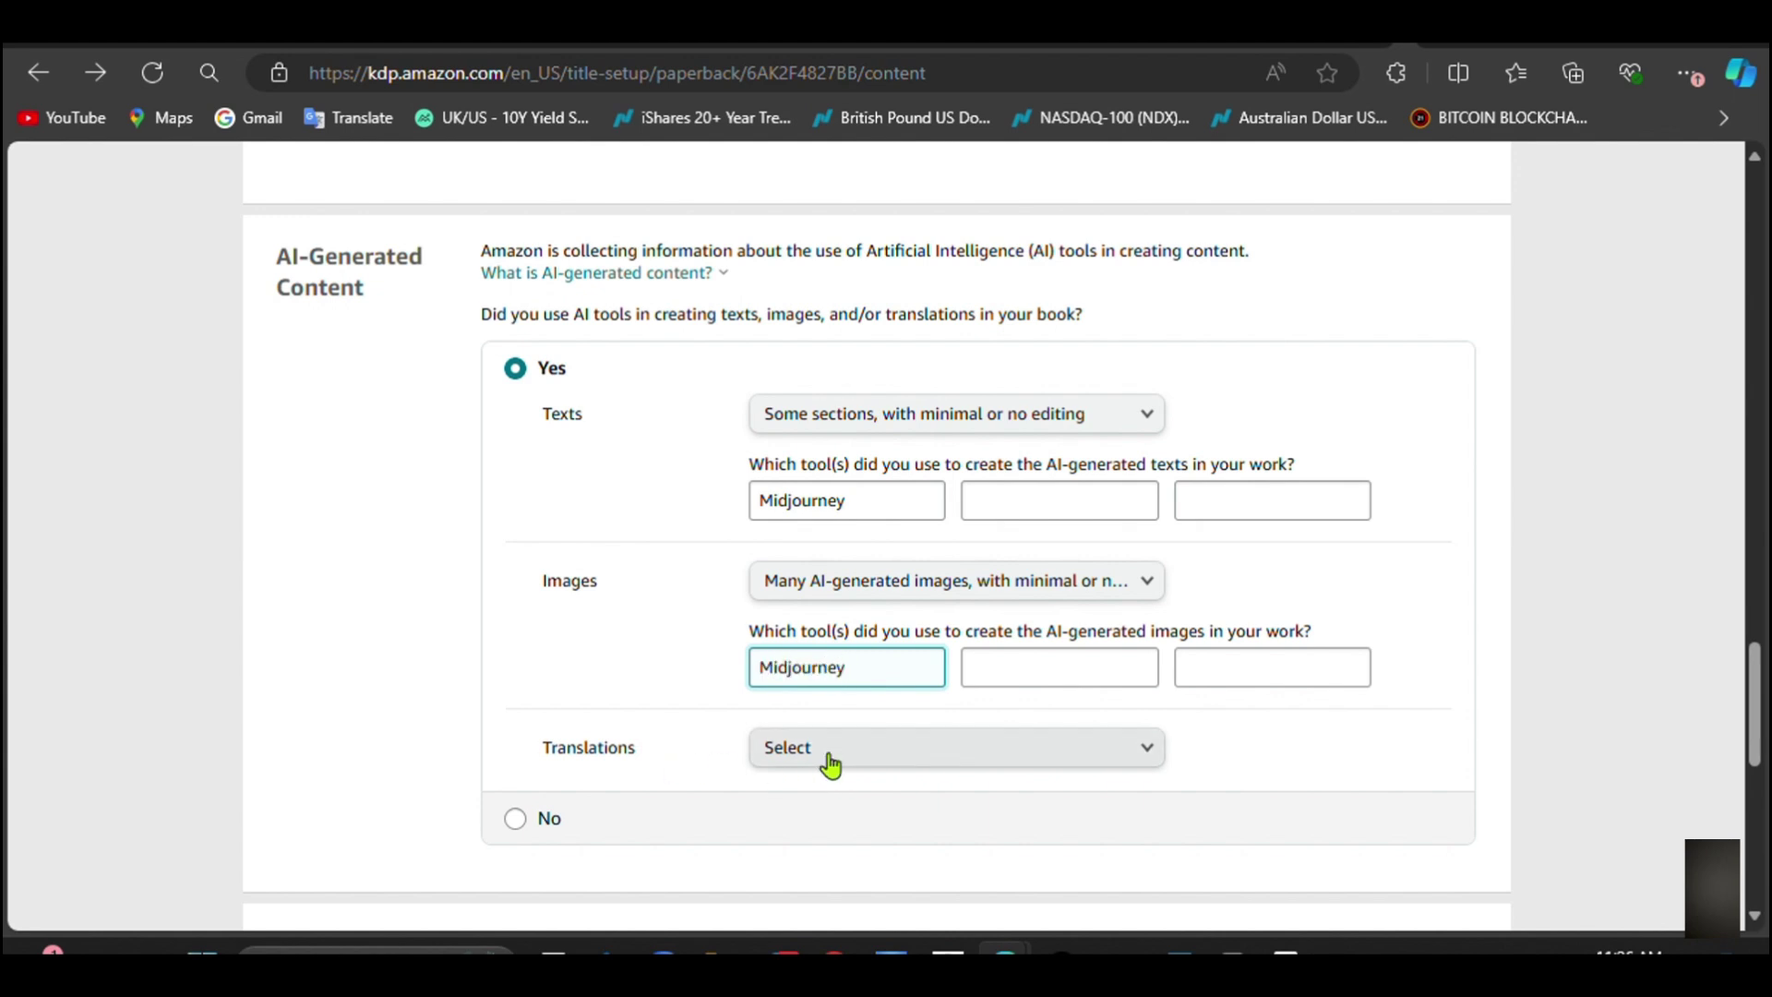
# Step: Try to set the AI-generated translations answer to None
pyautogui.click(823, 762)
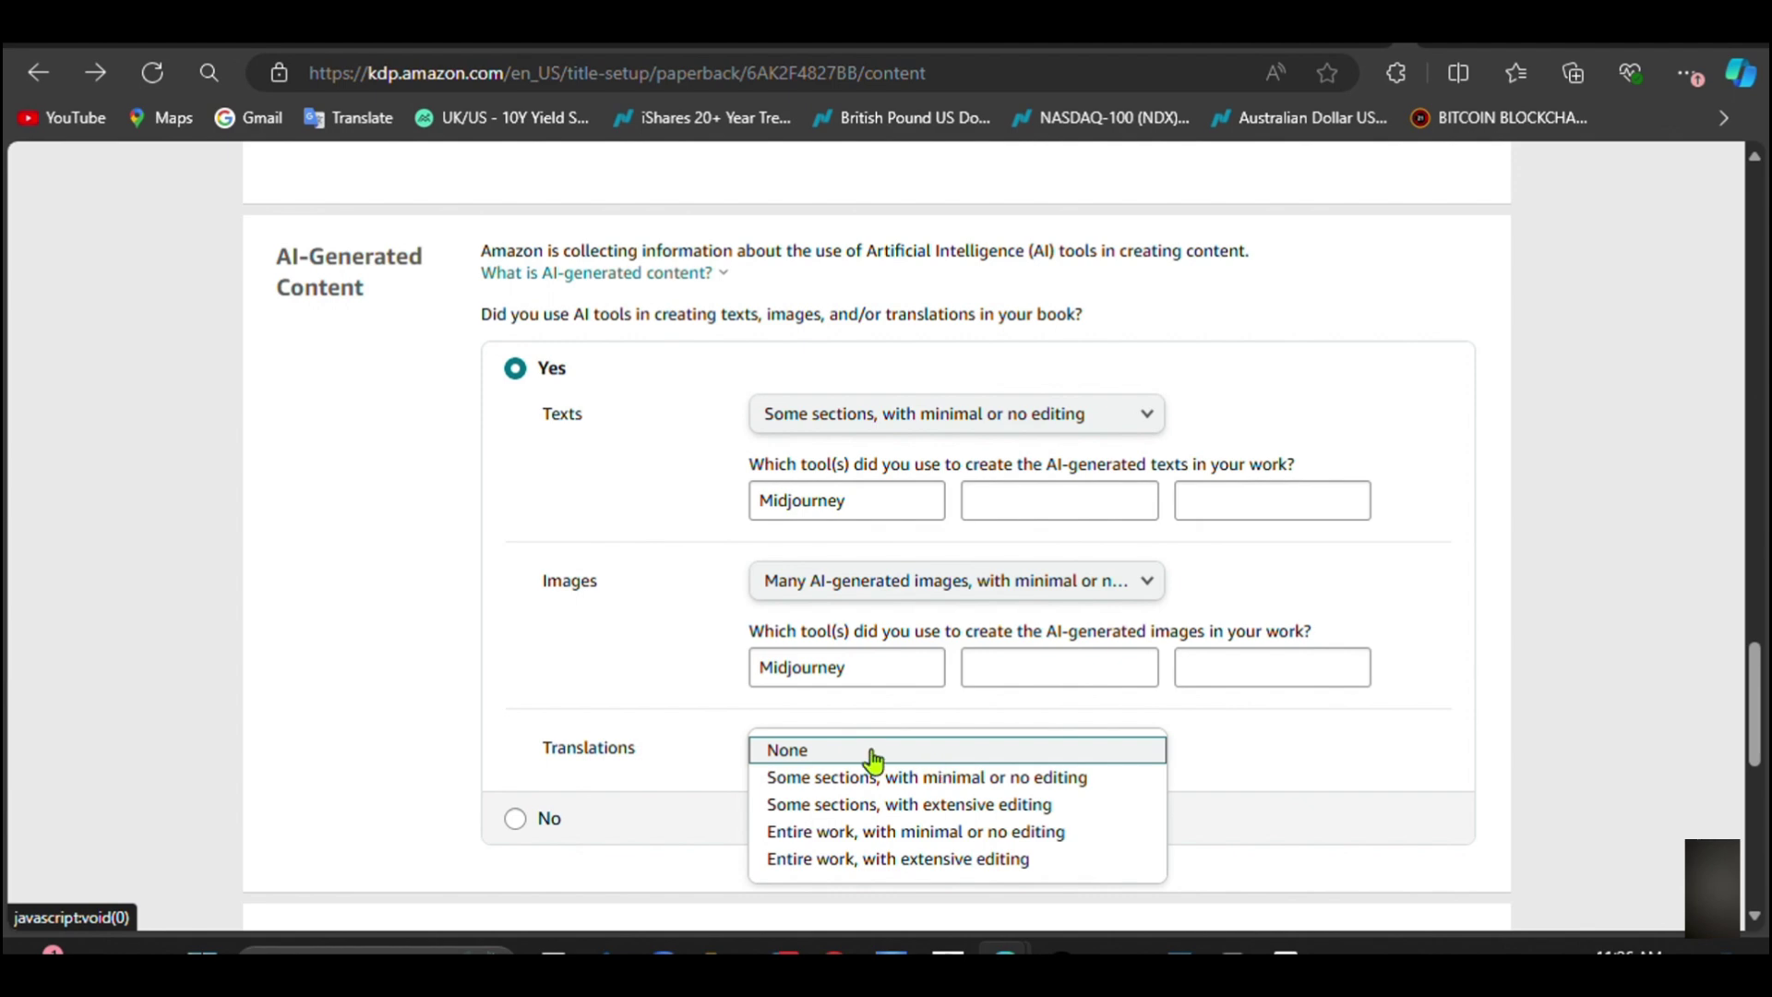
pyautogui.click(702, 733)
pyautogui.click(889, 759)
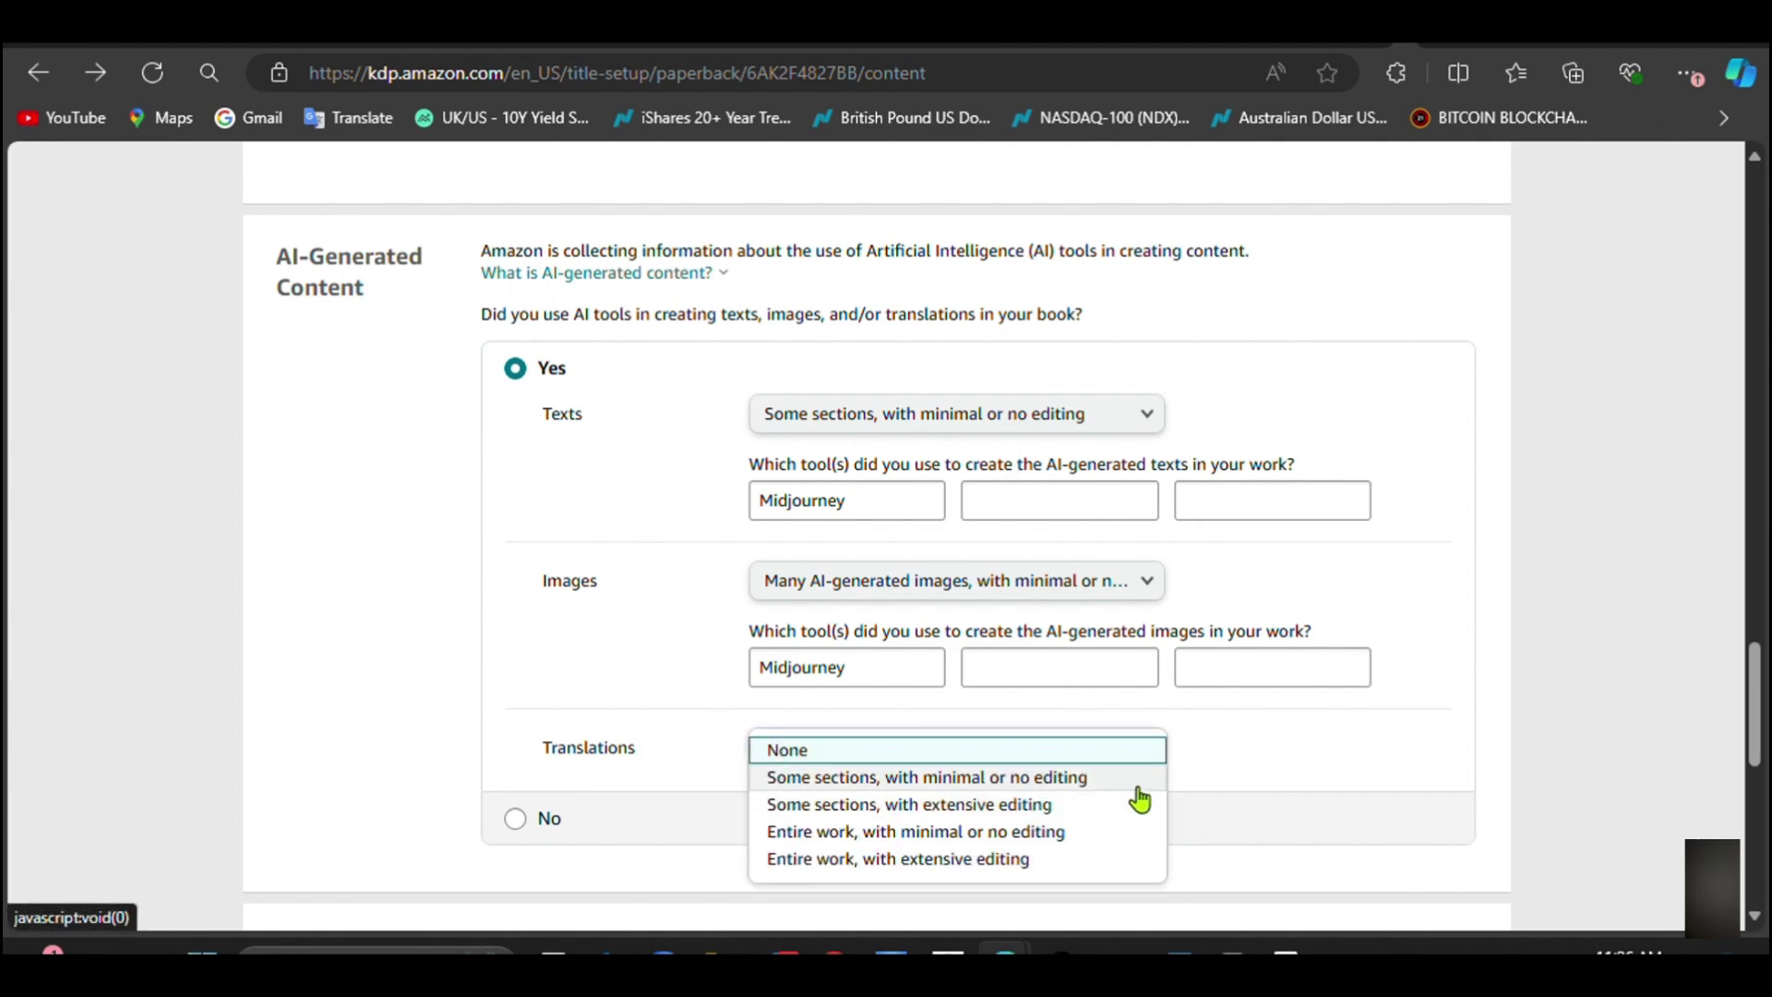
pyautogui.click(996, 759)
# Step: Launch the print previewer for the book and approve the previewed cover and manuscript
pyautogui.scroll(-3, 901, 722)
pyautogui.scroll(-4, 872, 716)
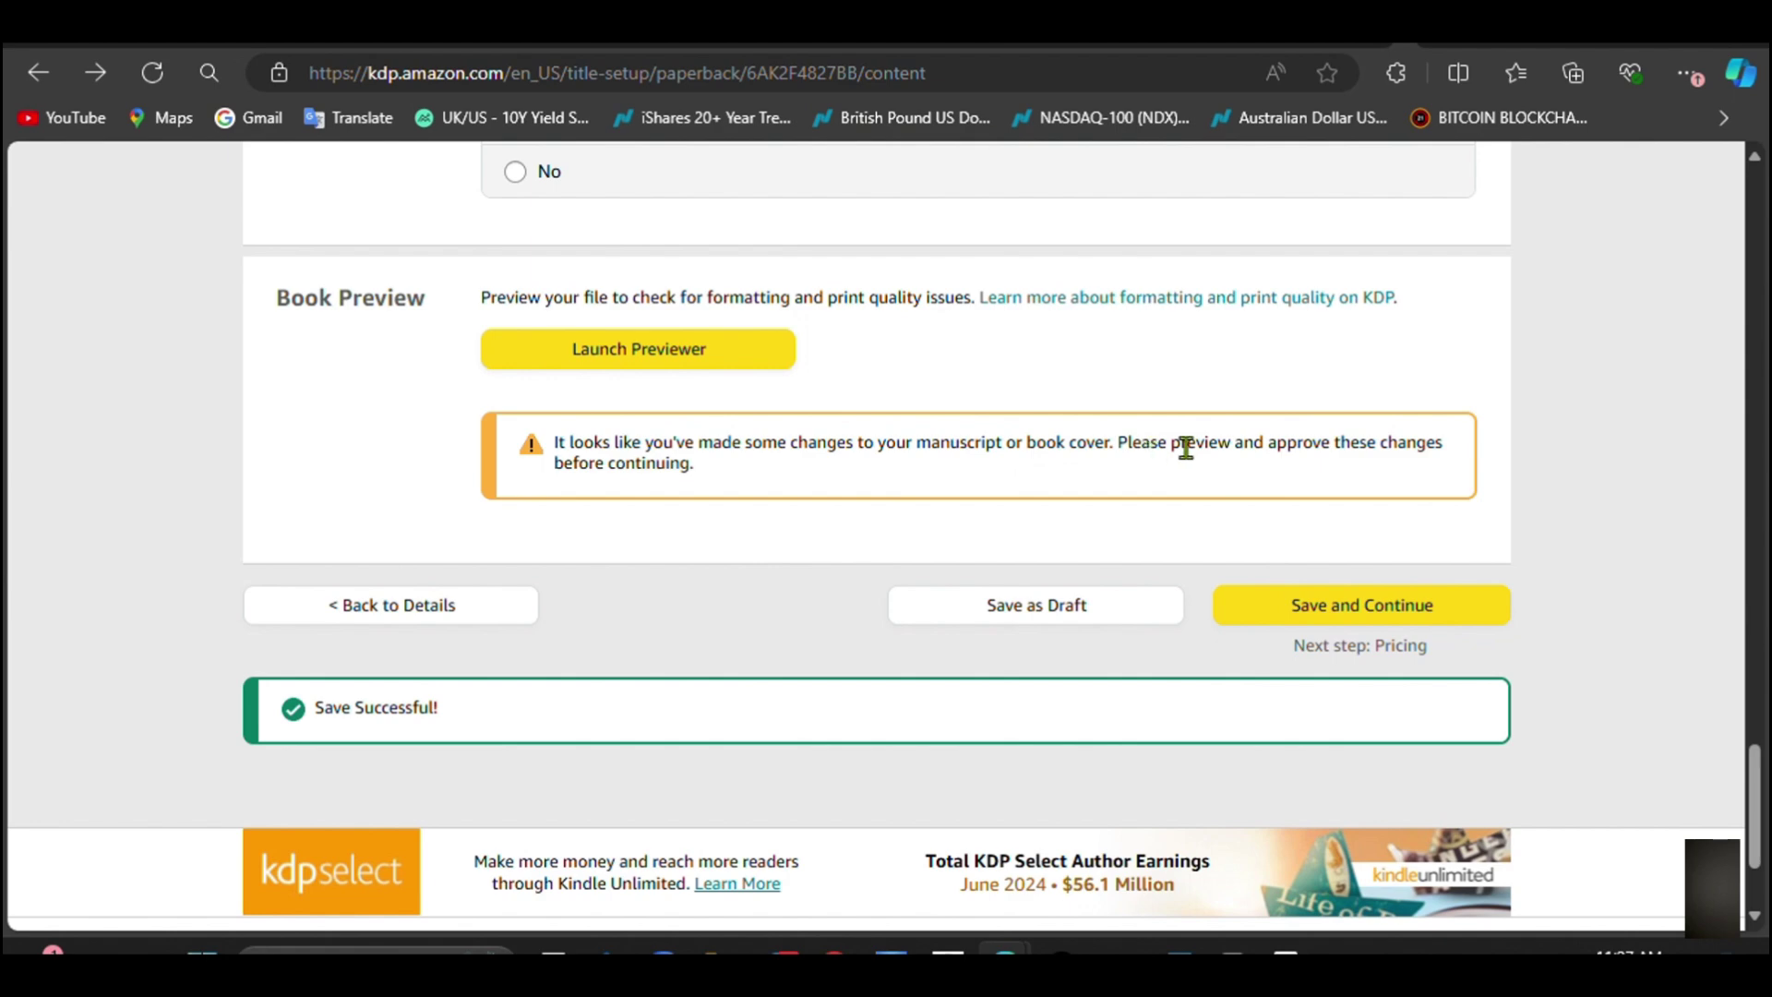
pyautogui.click(679, 347)
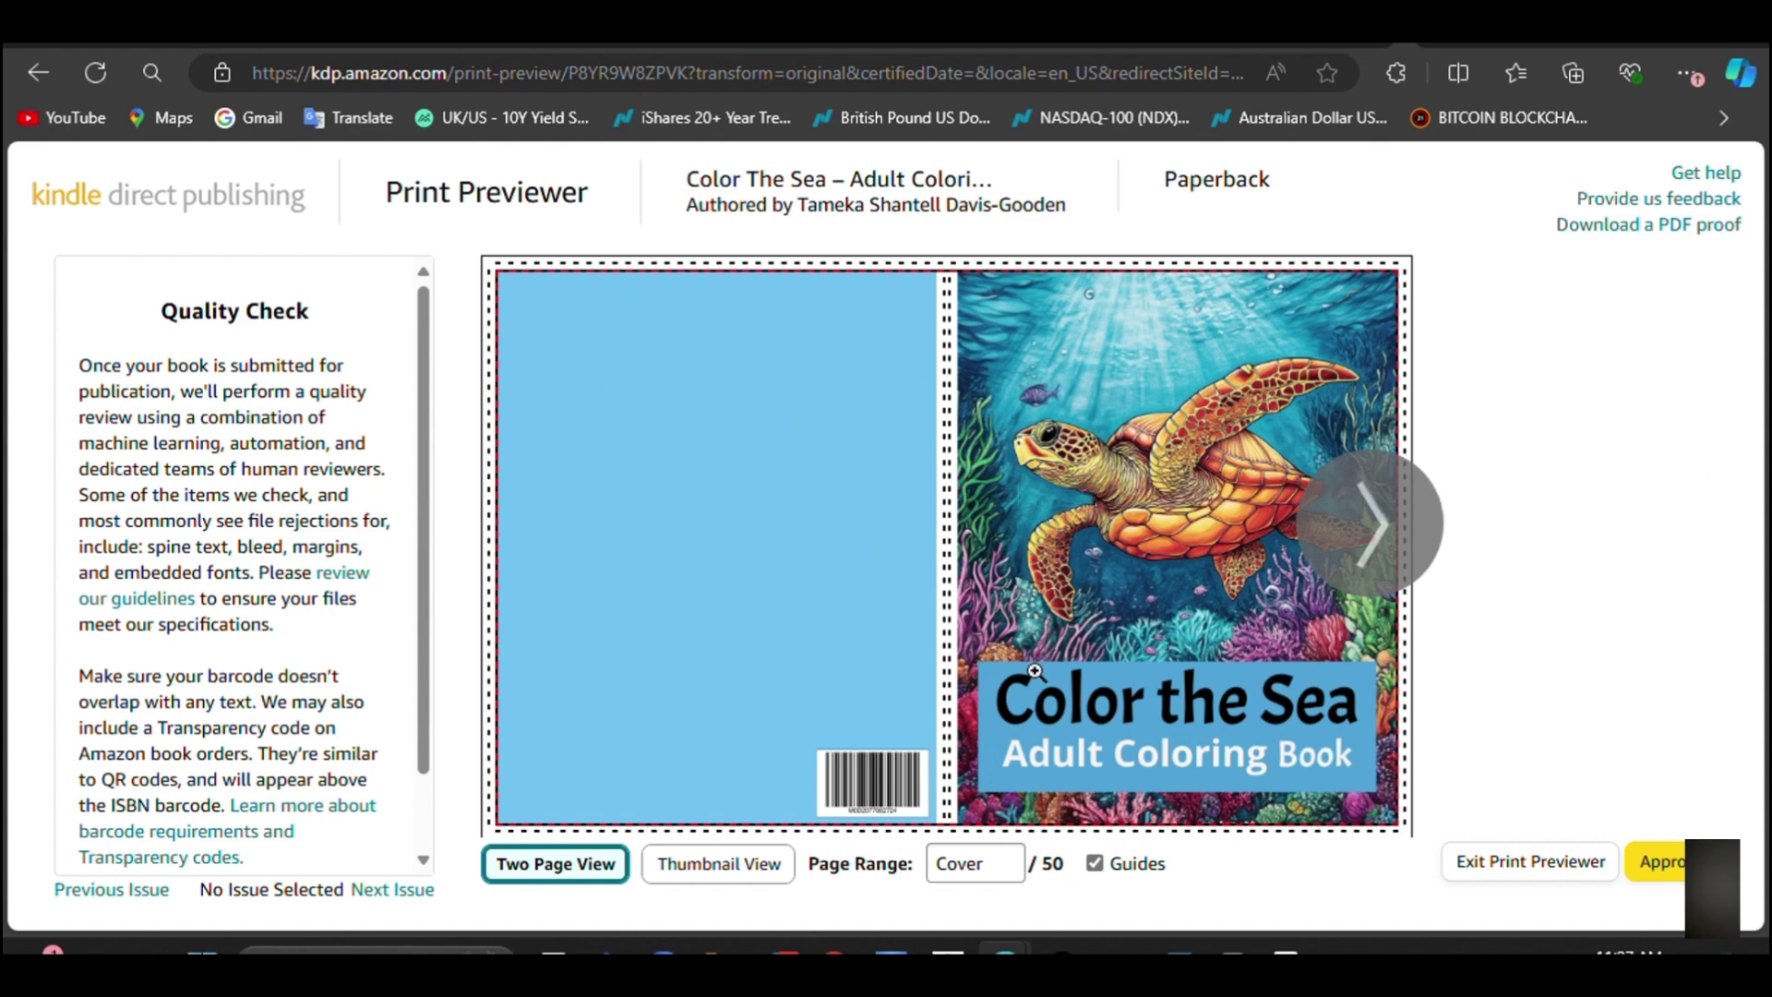
pyautogui.click(1658, 867)
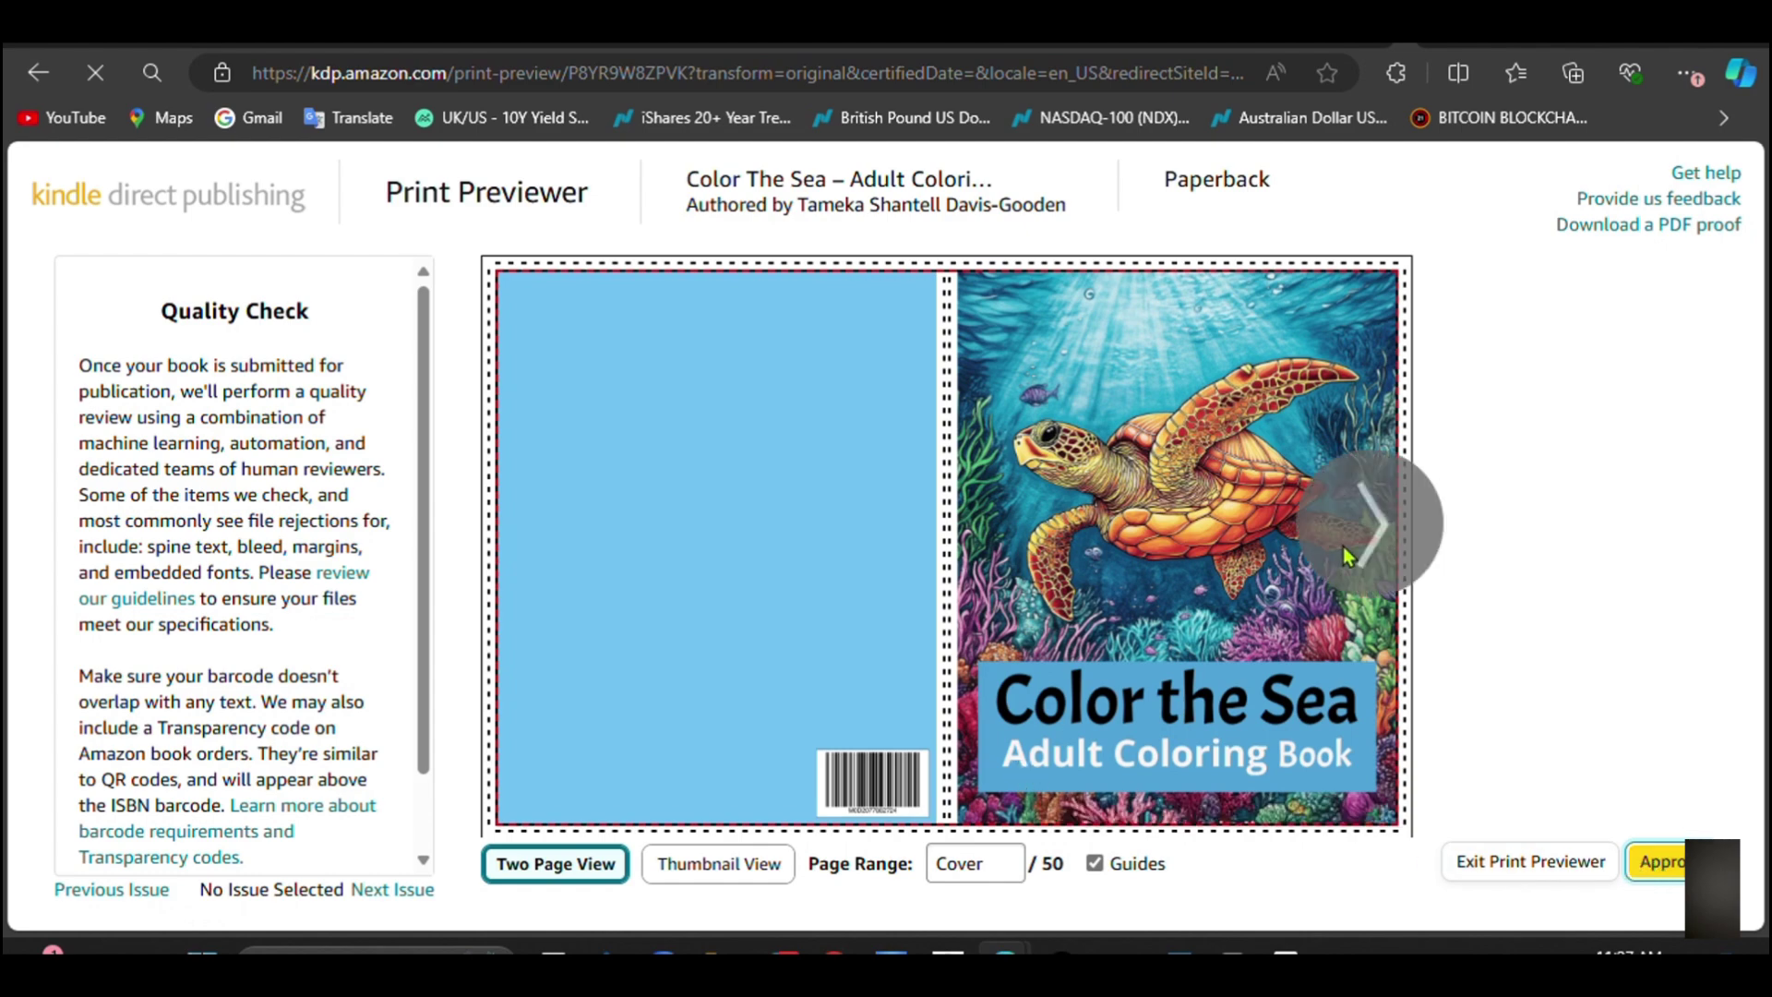
pyautogui.click(1347, 554)
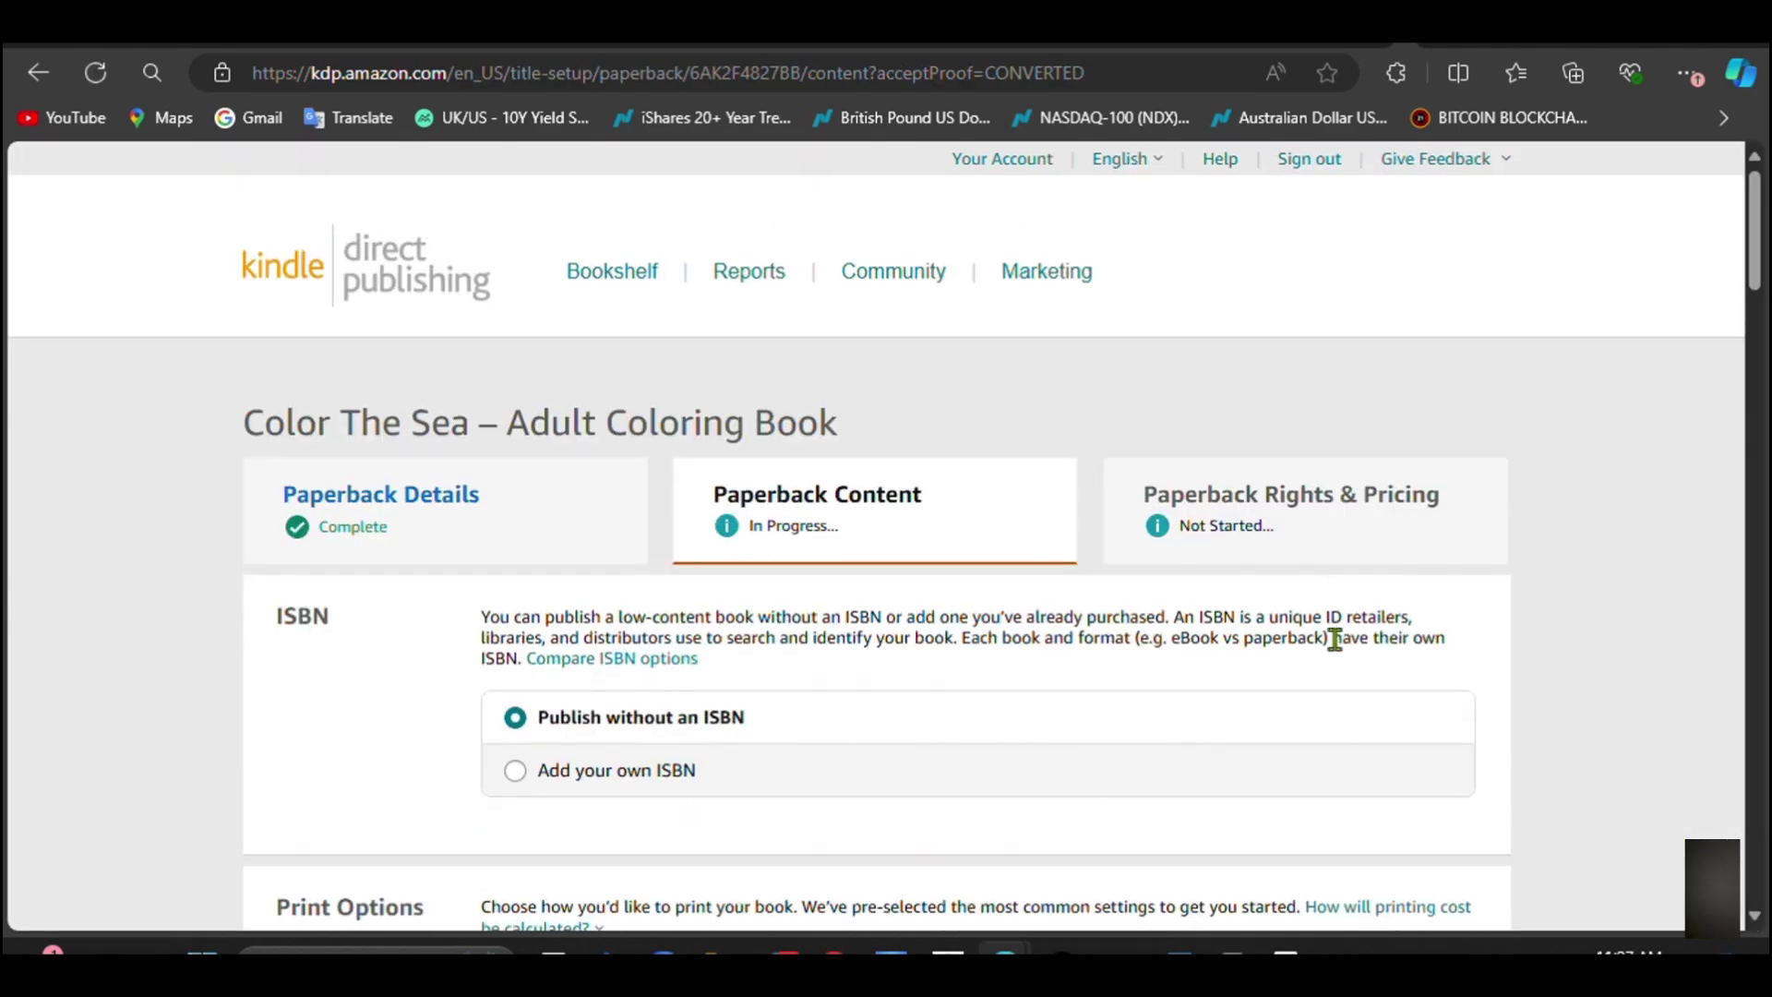
# Step: Look over the content page down to the printing cost summary and try to save and continue to pricing
pyautogui.scroll(-20, 1329, 683)
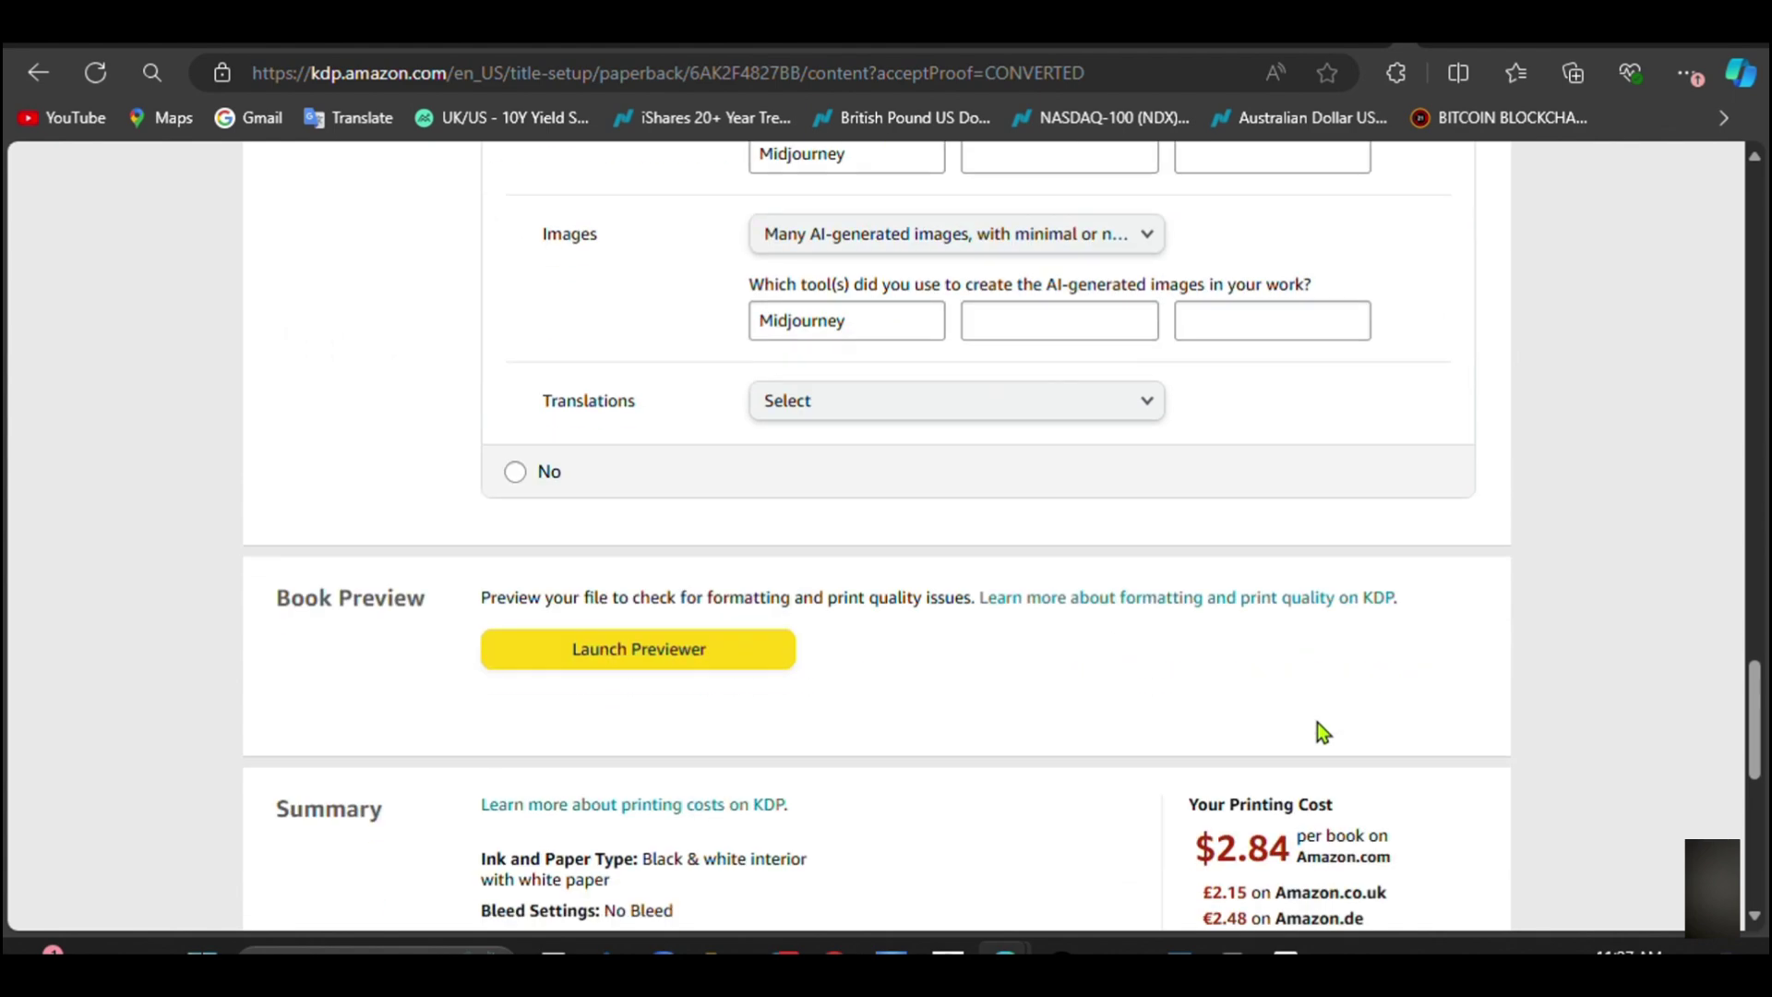
pyautogui.scroll(2, 1316, 721)
pyautogui.scroll(-7, 1316, 718)
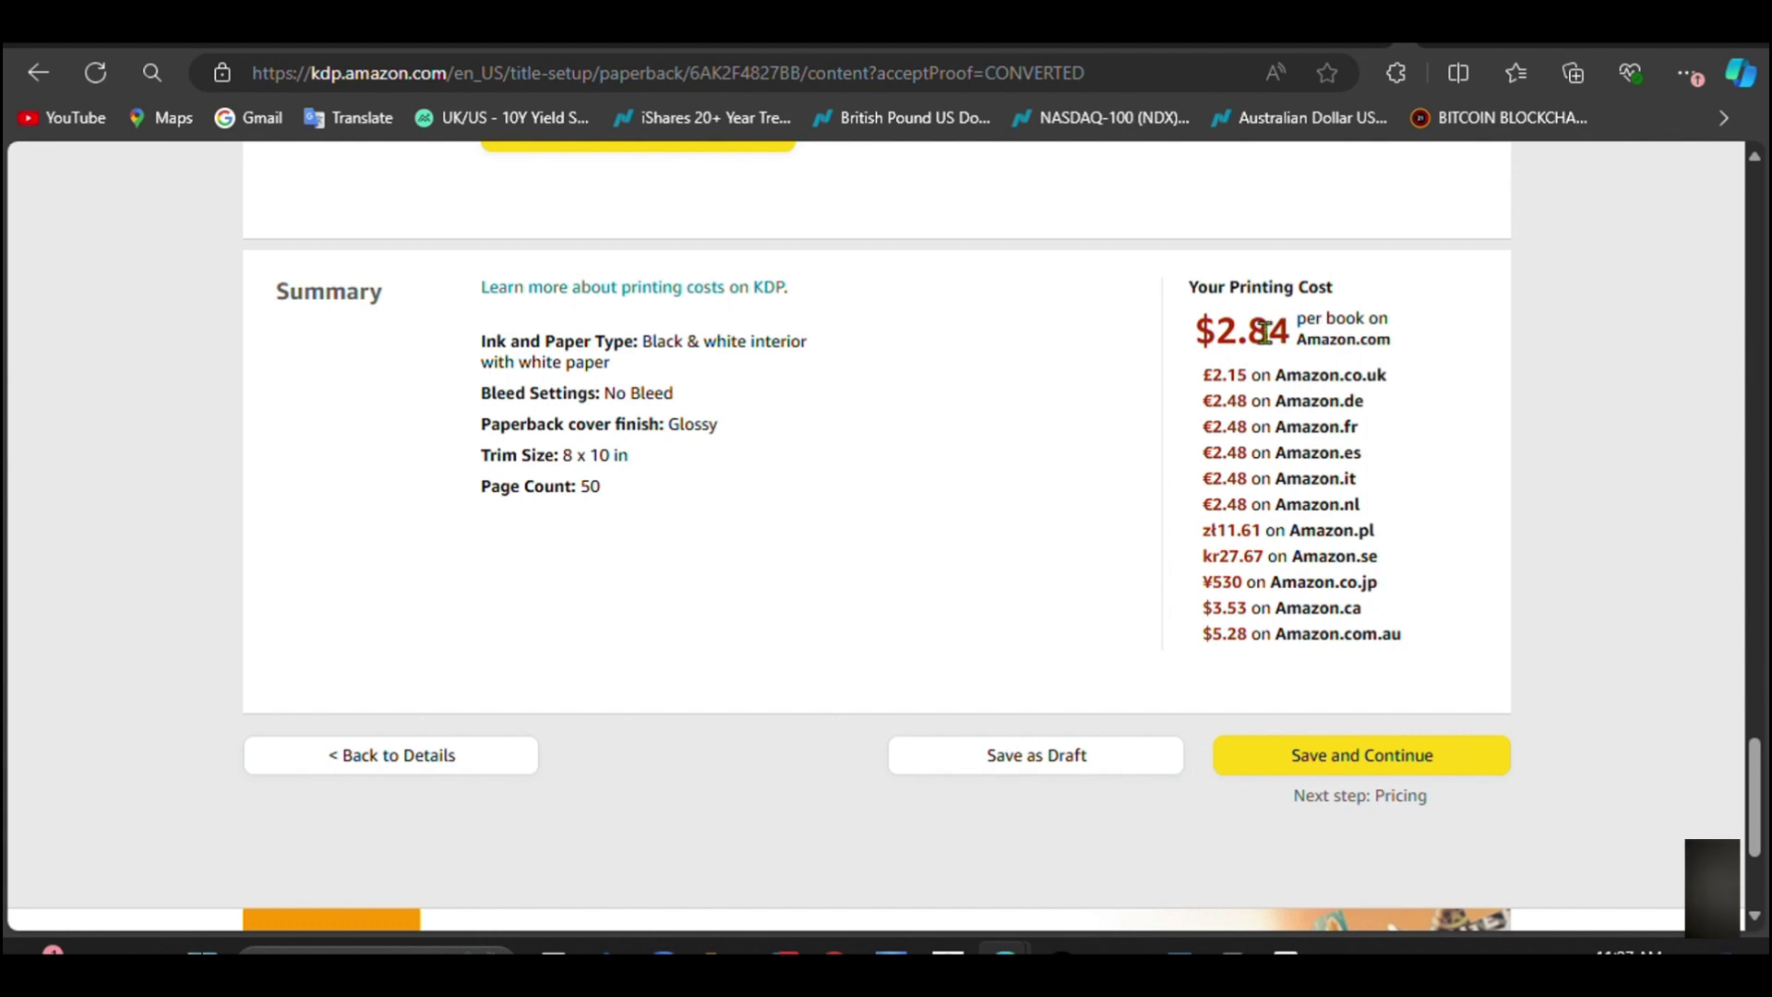
pyautogui.click(1421, 768)
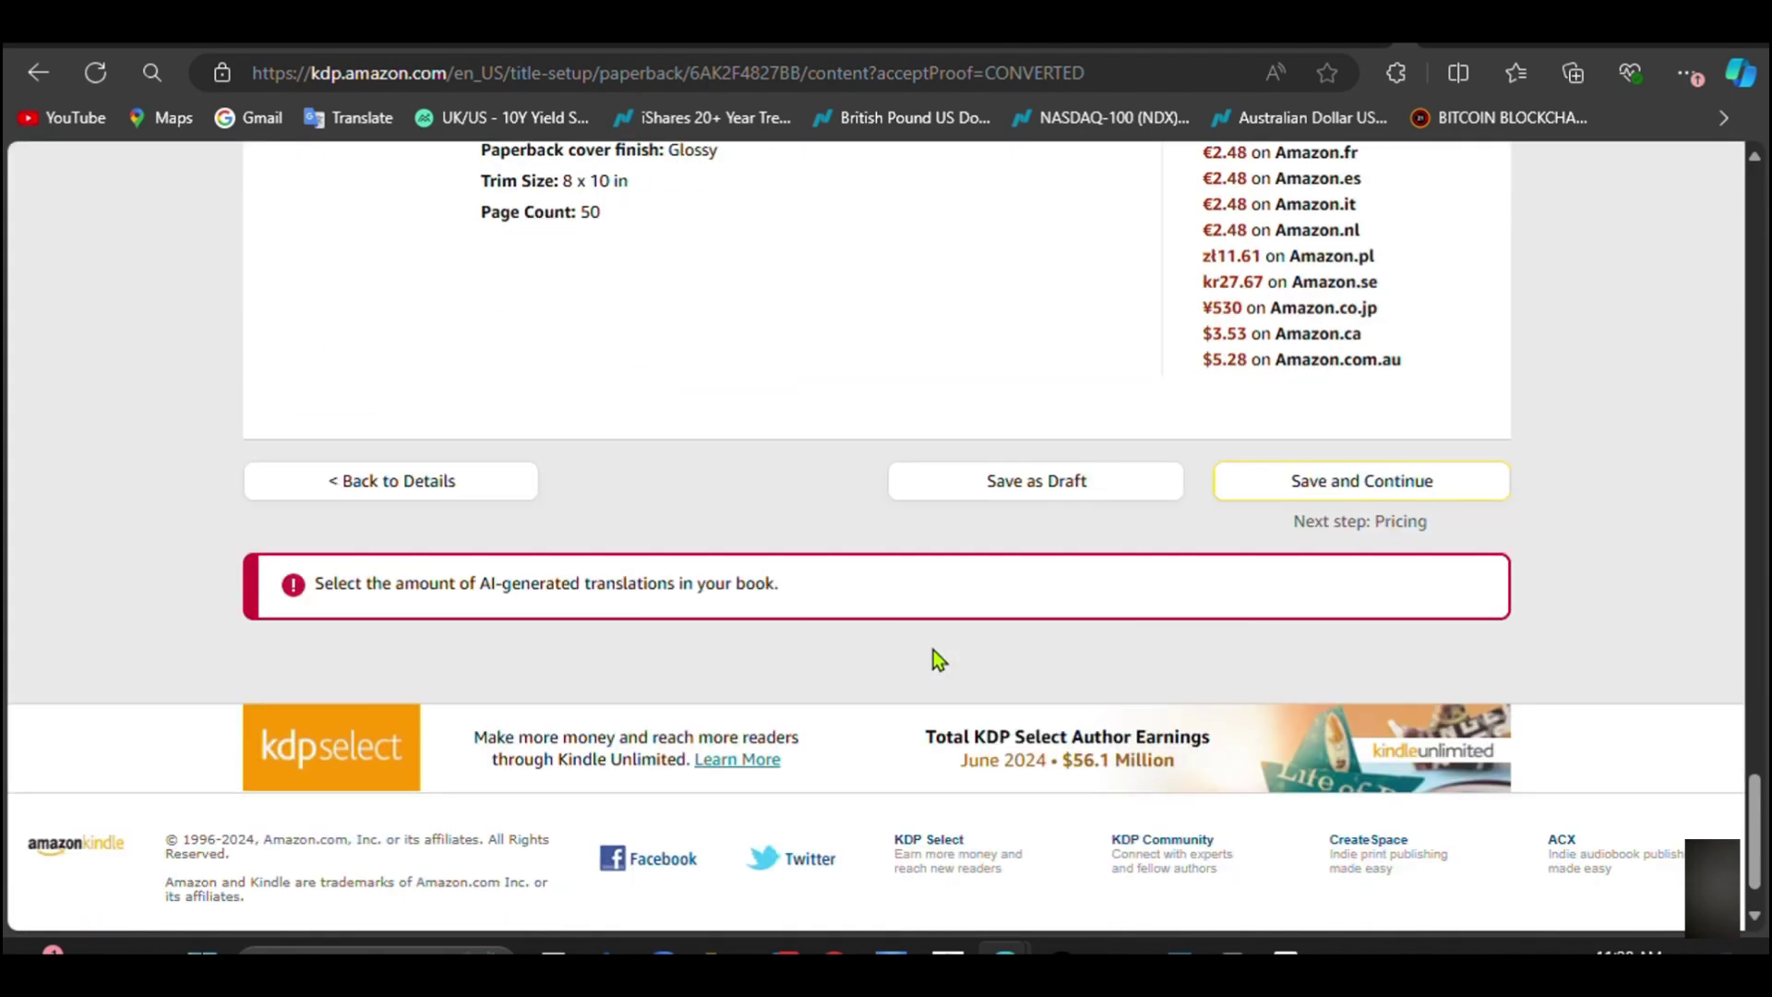
# Step: Set the Translations answer in the AI-Generated Content section to None
pyautogui.scroll(12, 692, 641)
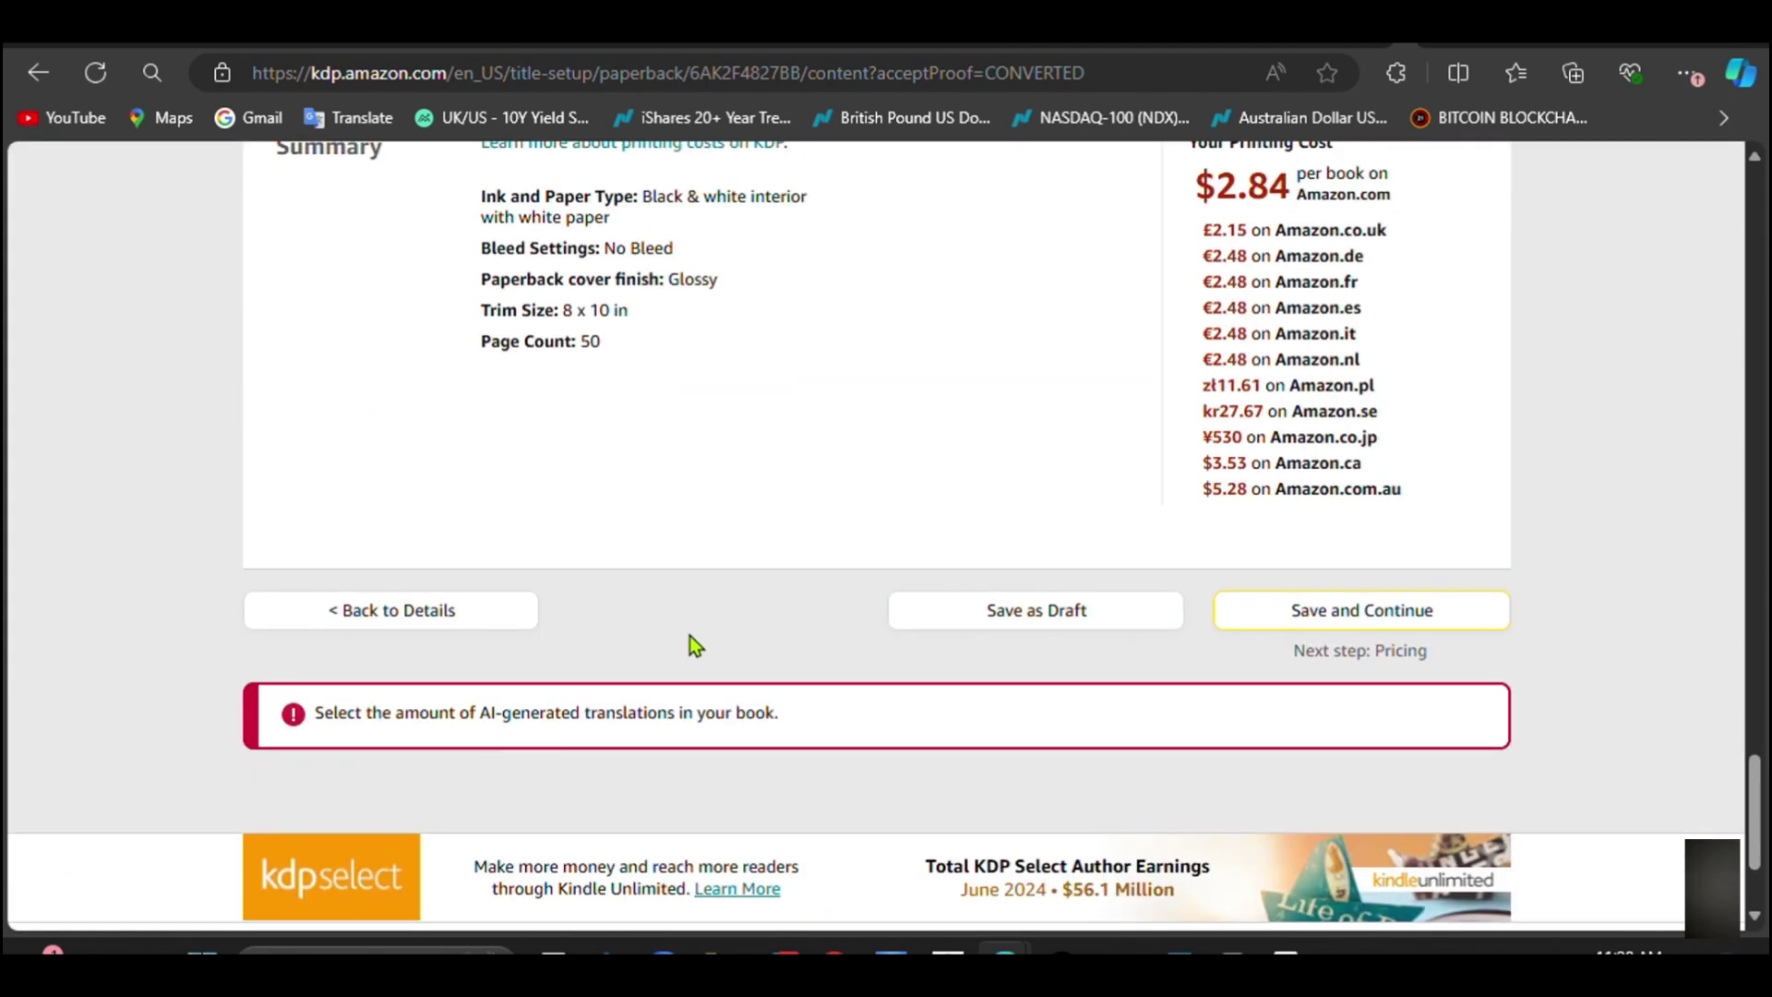
pyautogui.scroll(-1, 887, 716)
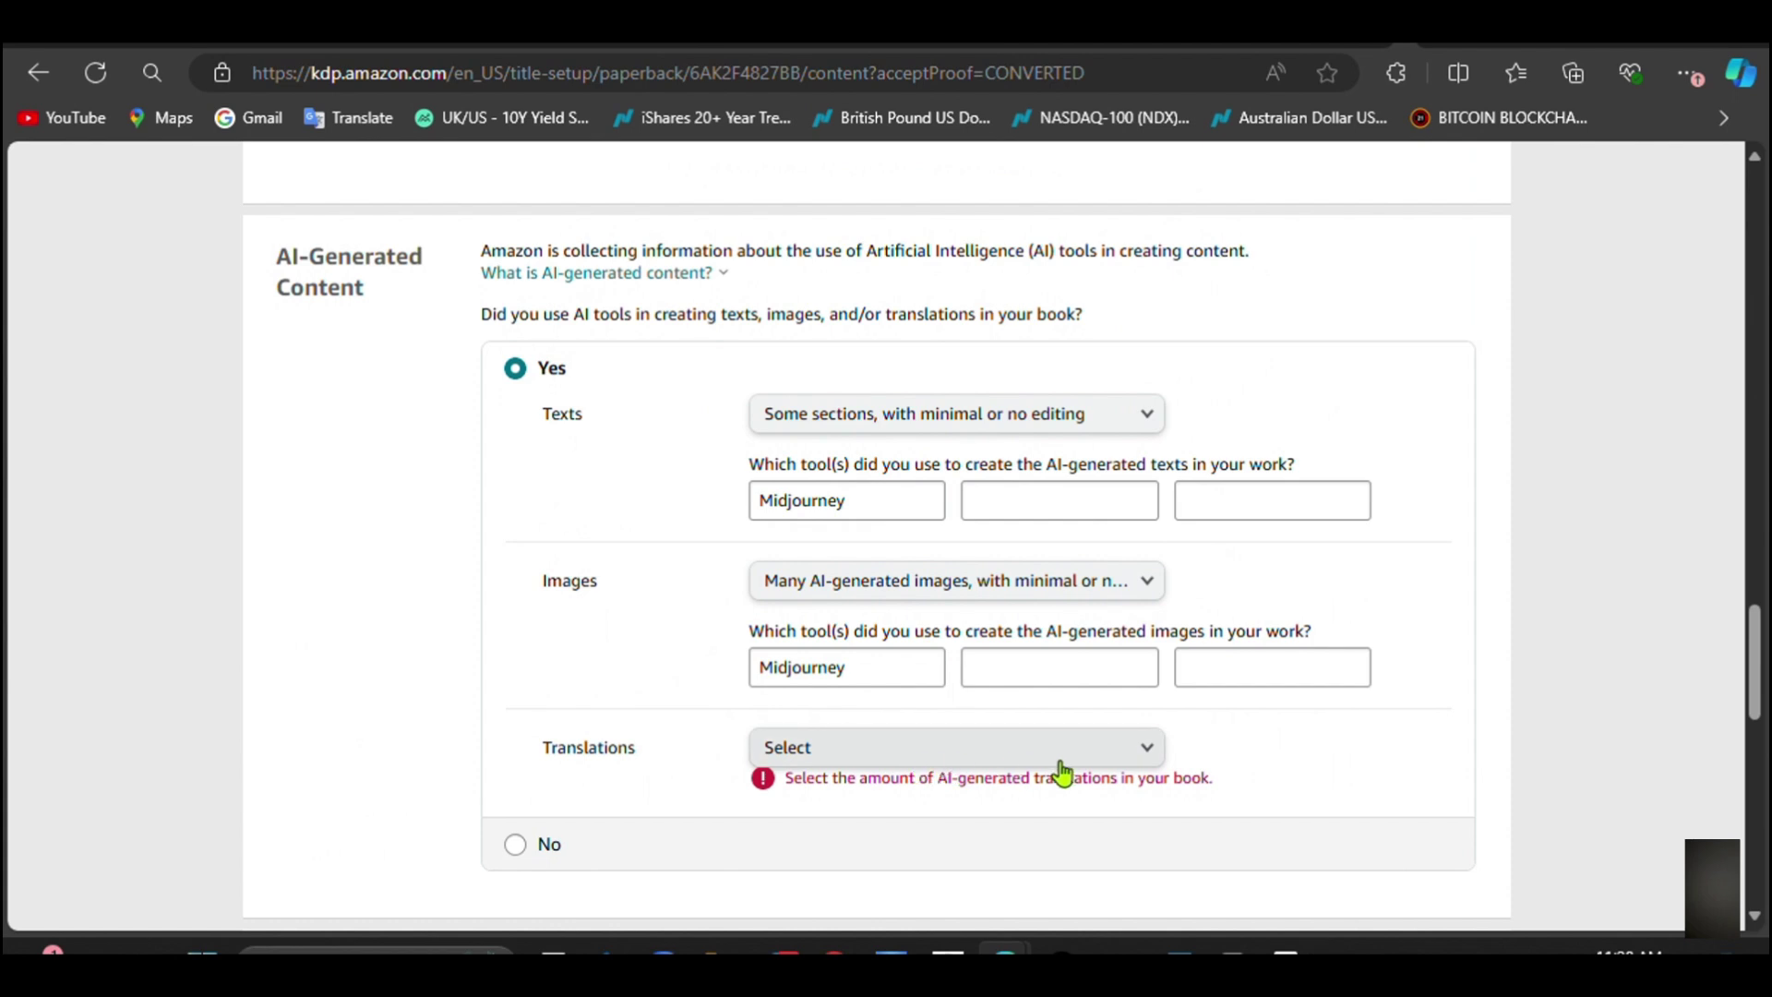
pyautogui.click(1151, 754)
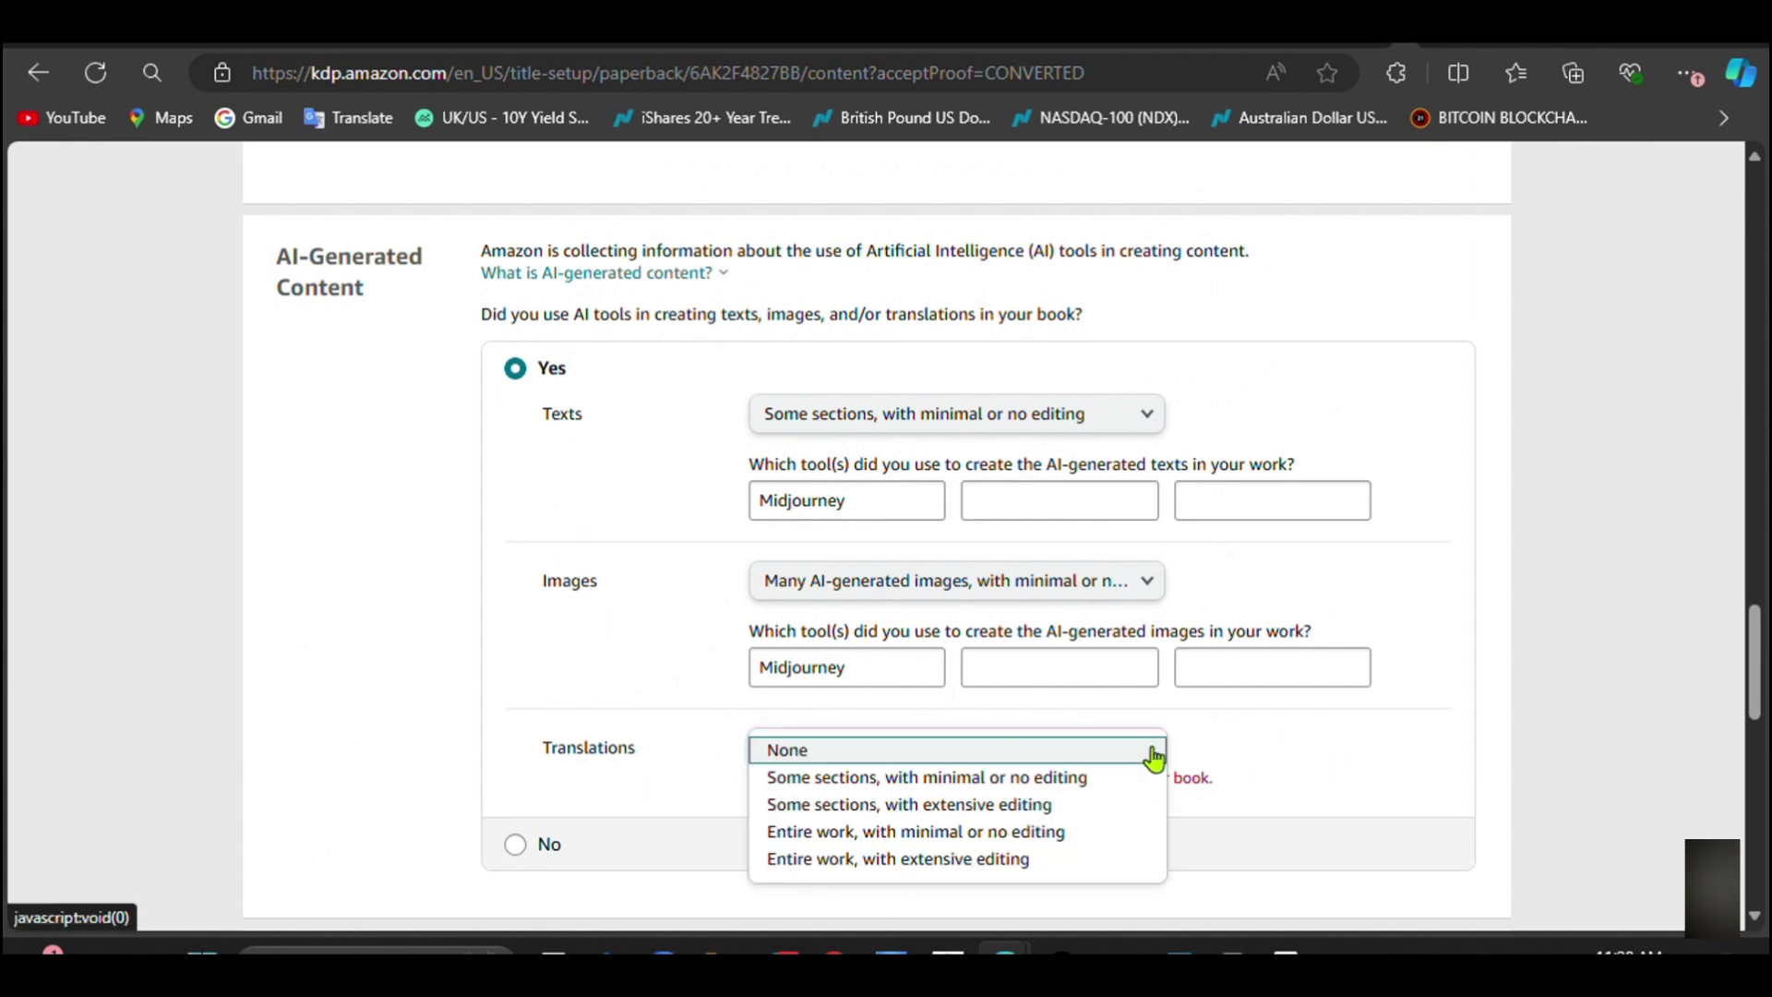
pyautogui.click(1011, 804)
pyautogui.click(1084, 752)
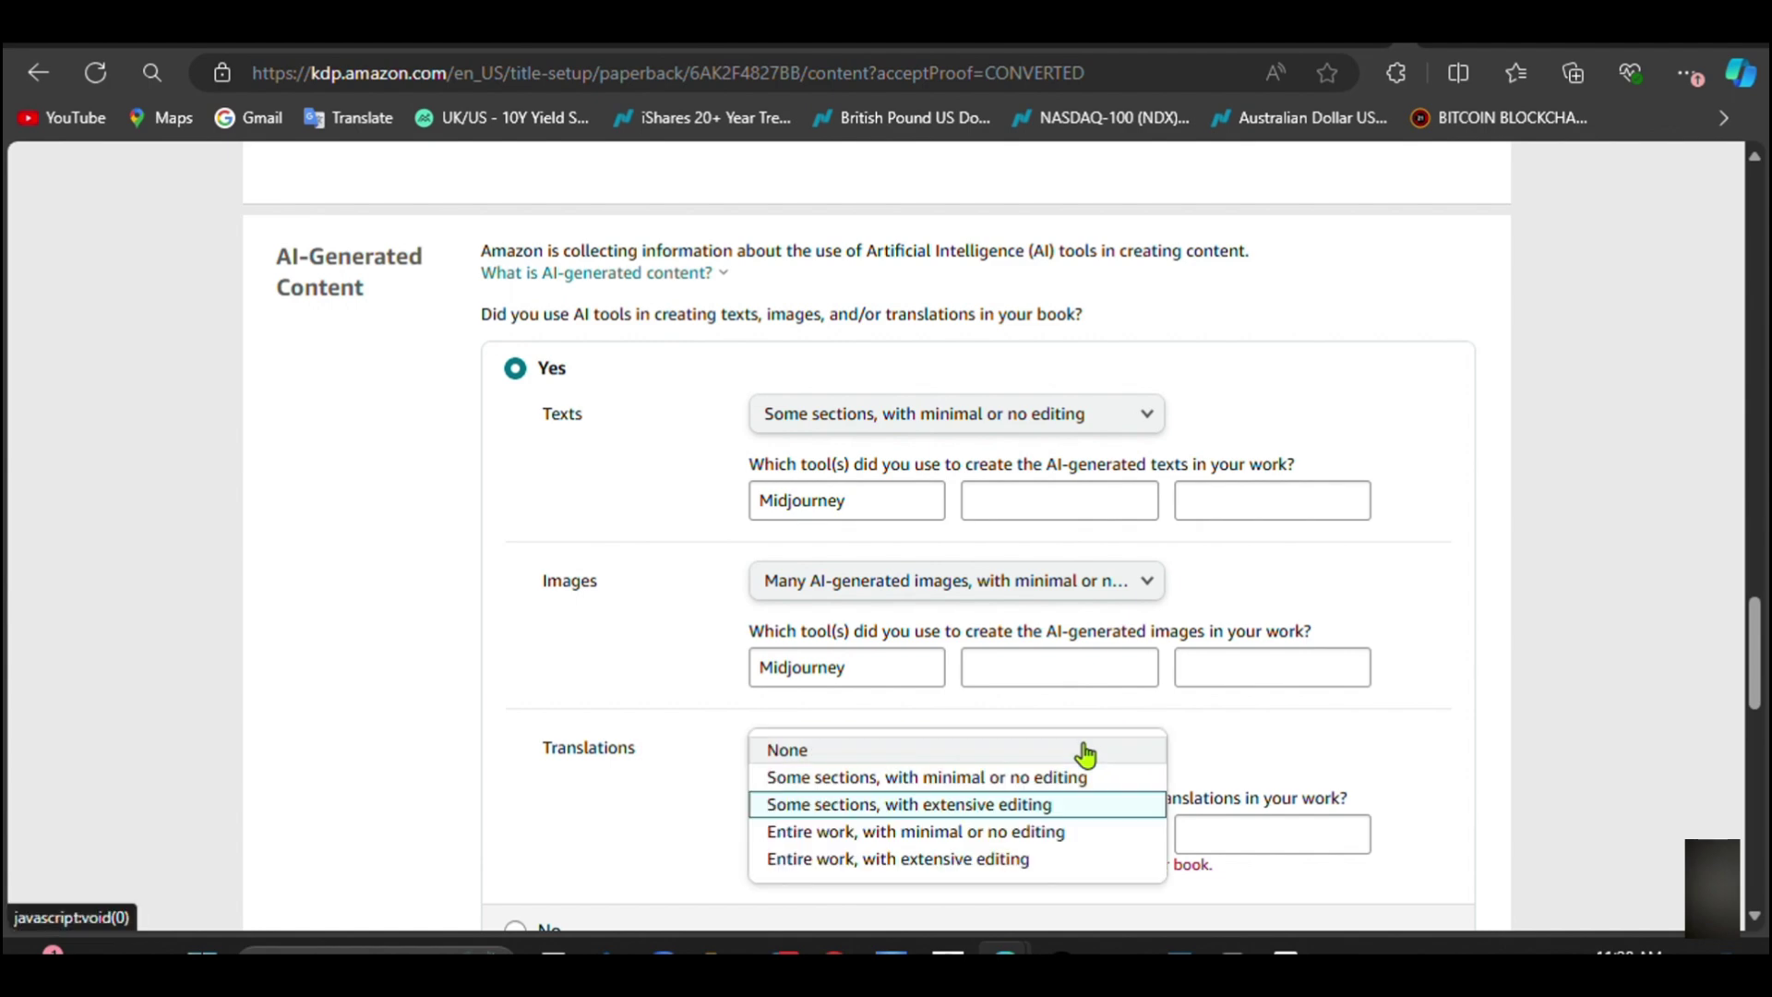
pyautogui.click(1084, 750)
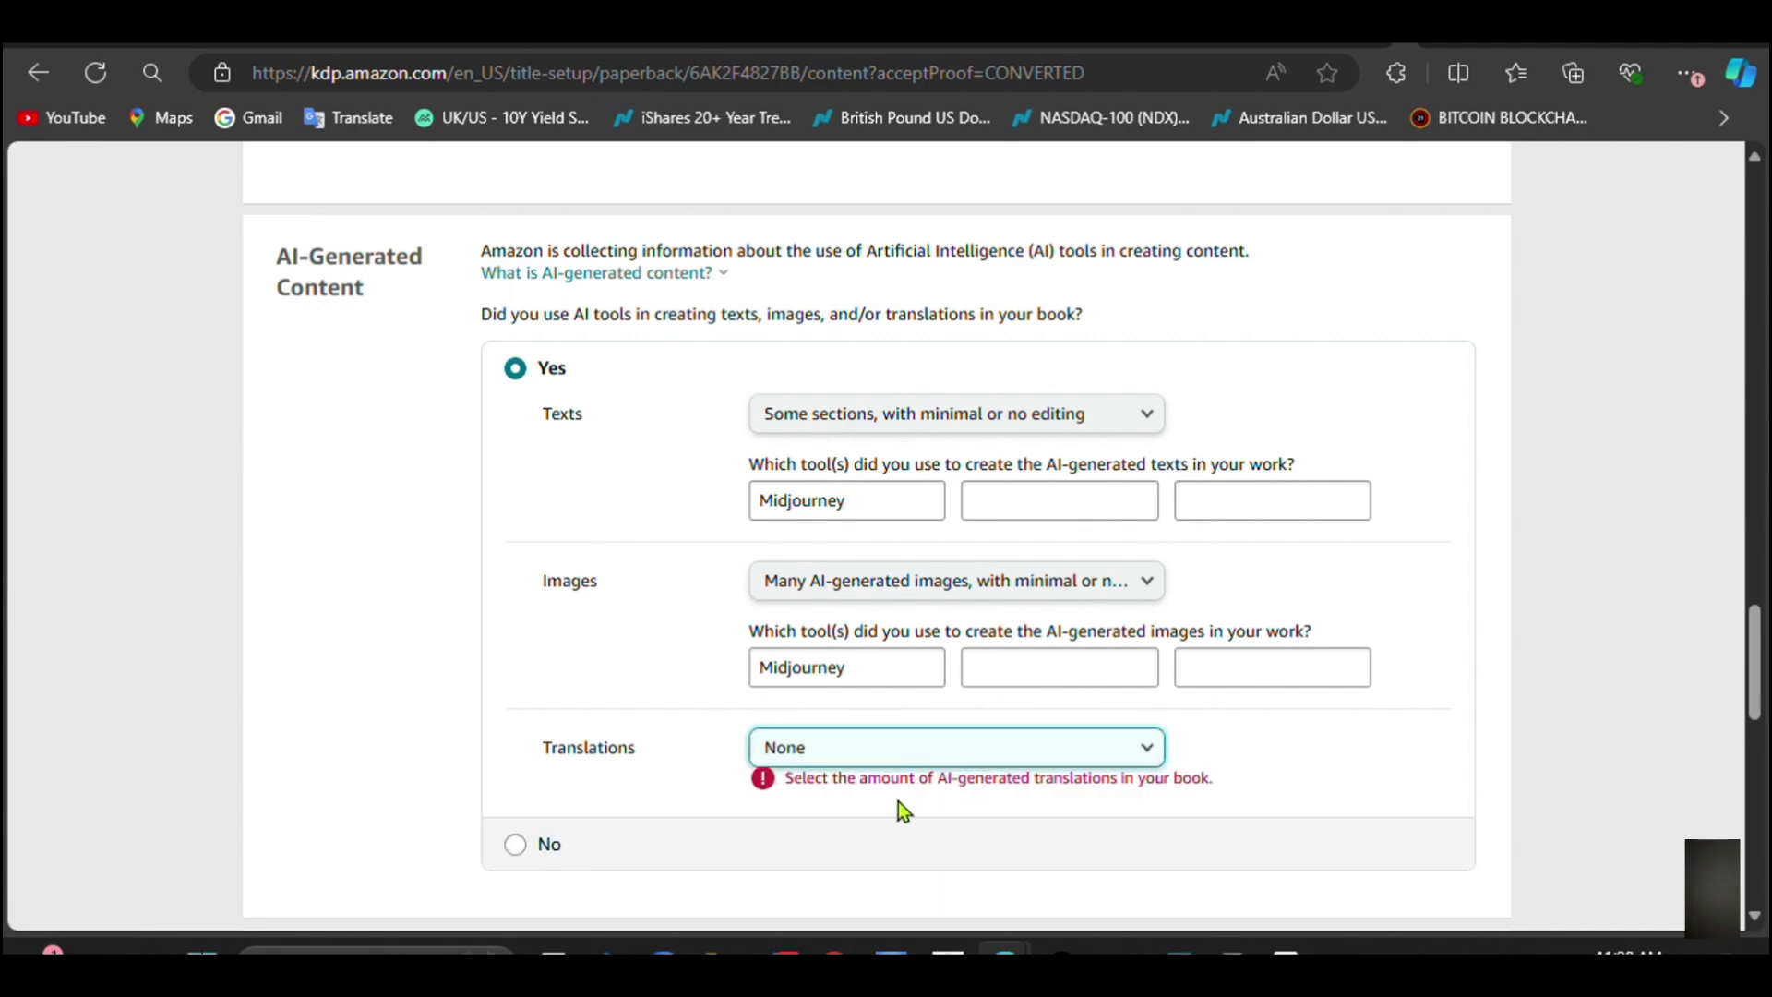
# Step: Save the paperback content and continue to the Rights & Pricing page
pyautogui.scroll(-1, 895, 784)
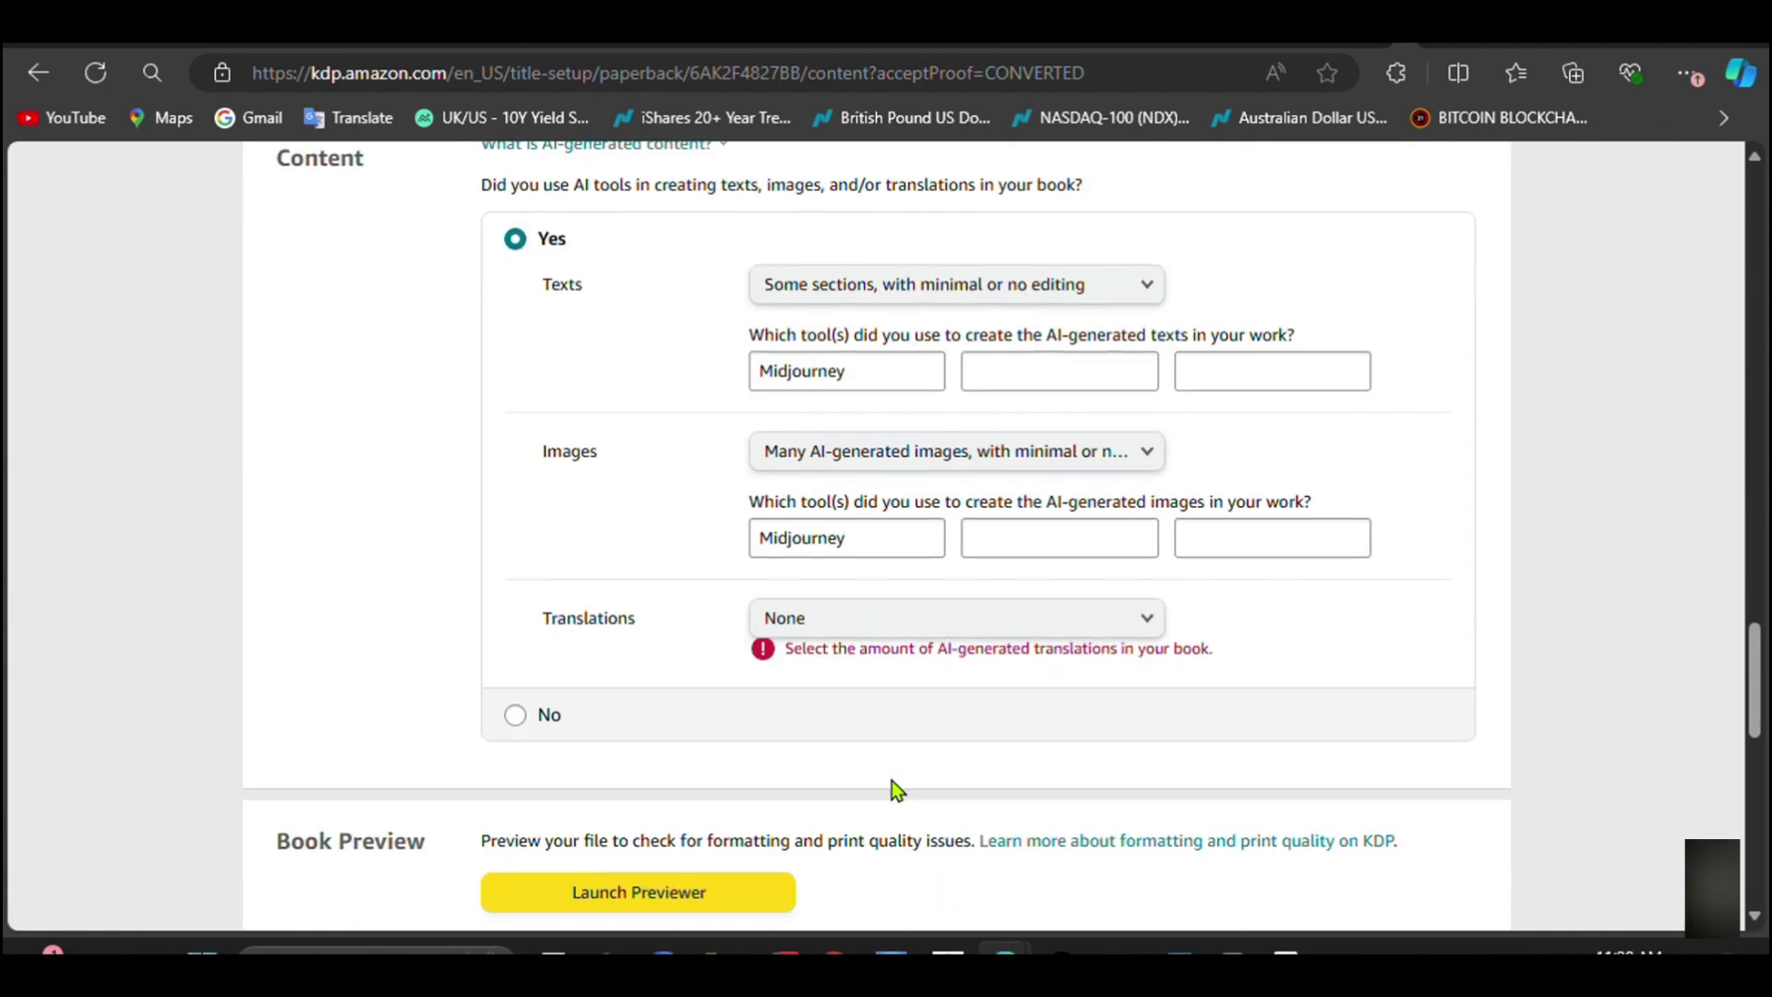
pyautogui.scroll(-15, 590, 715)
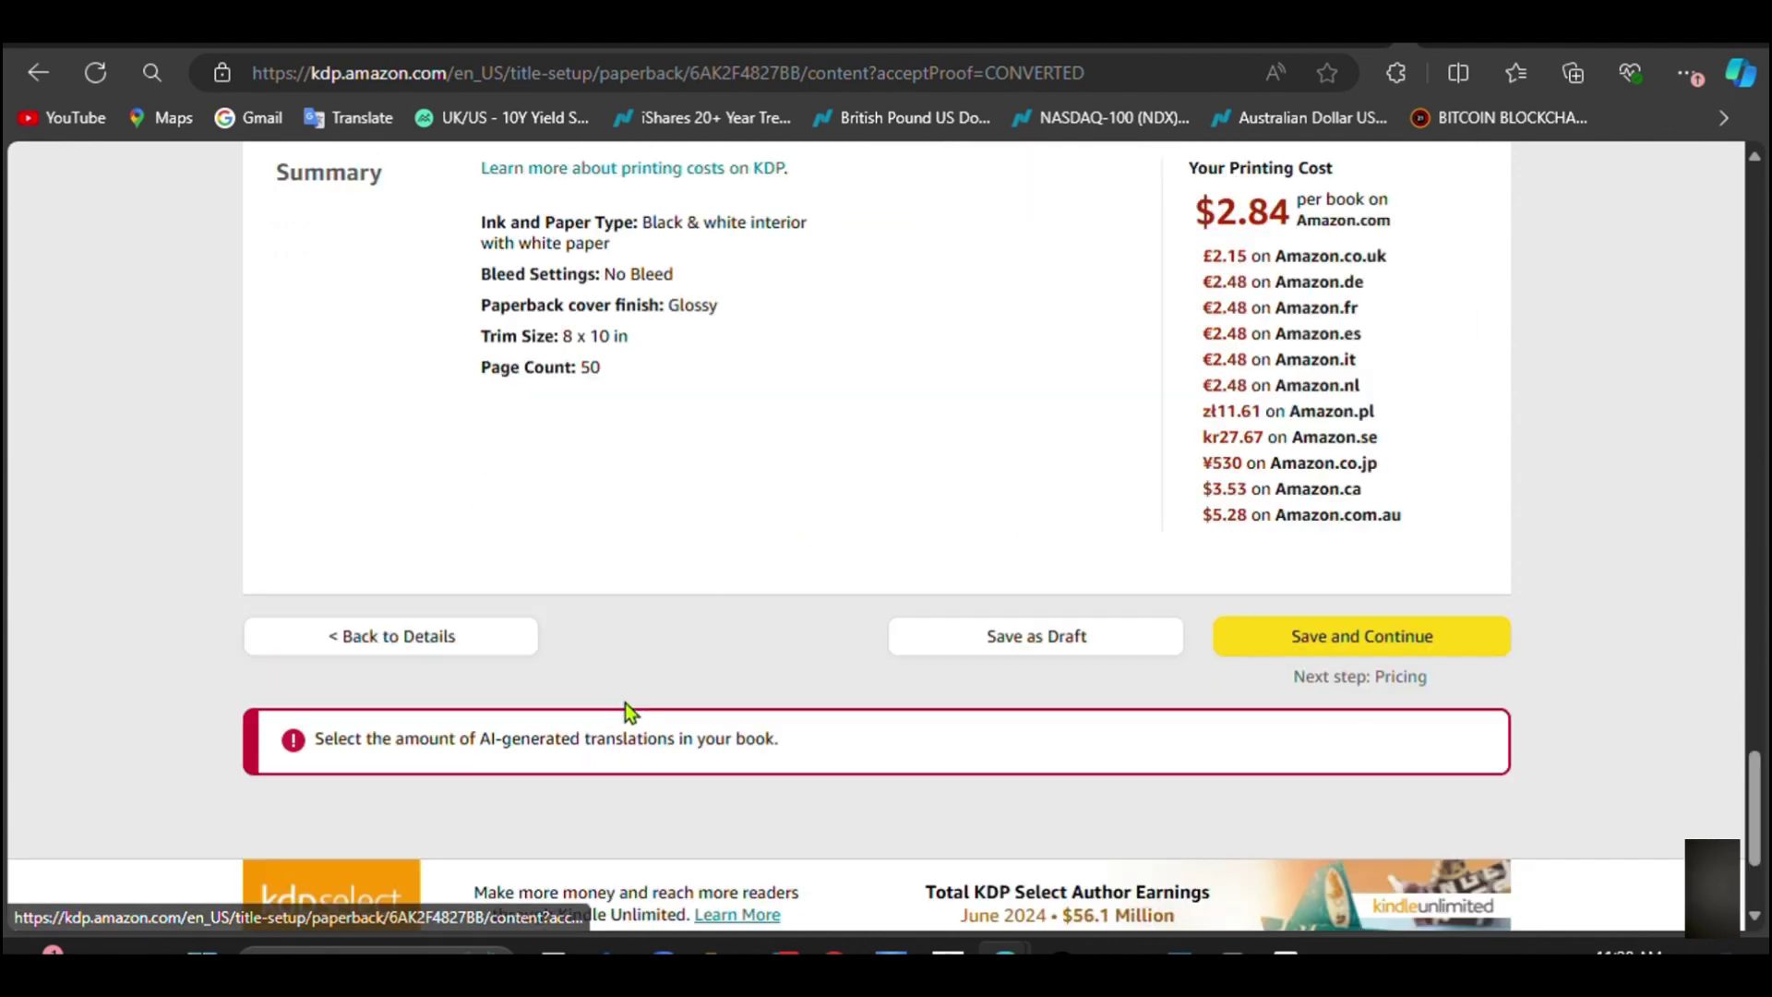
pyautogui.click(1282, 410)
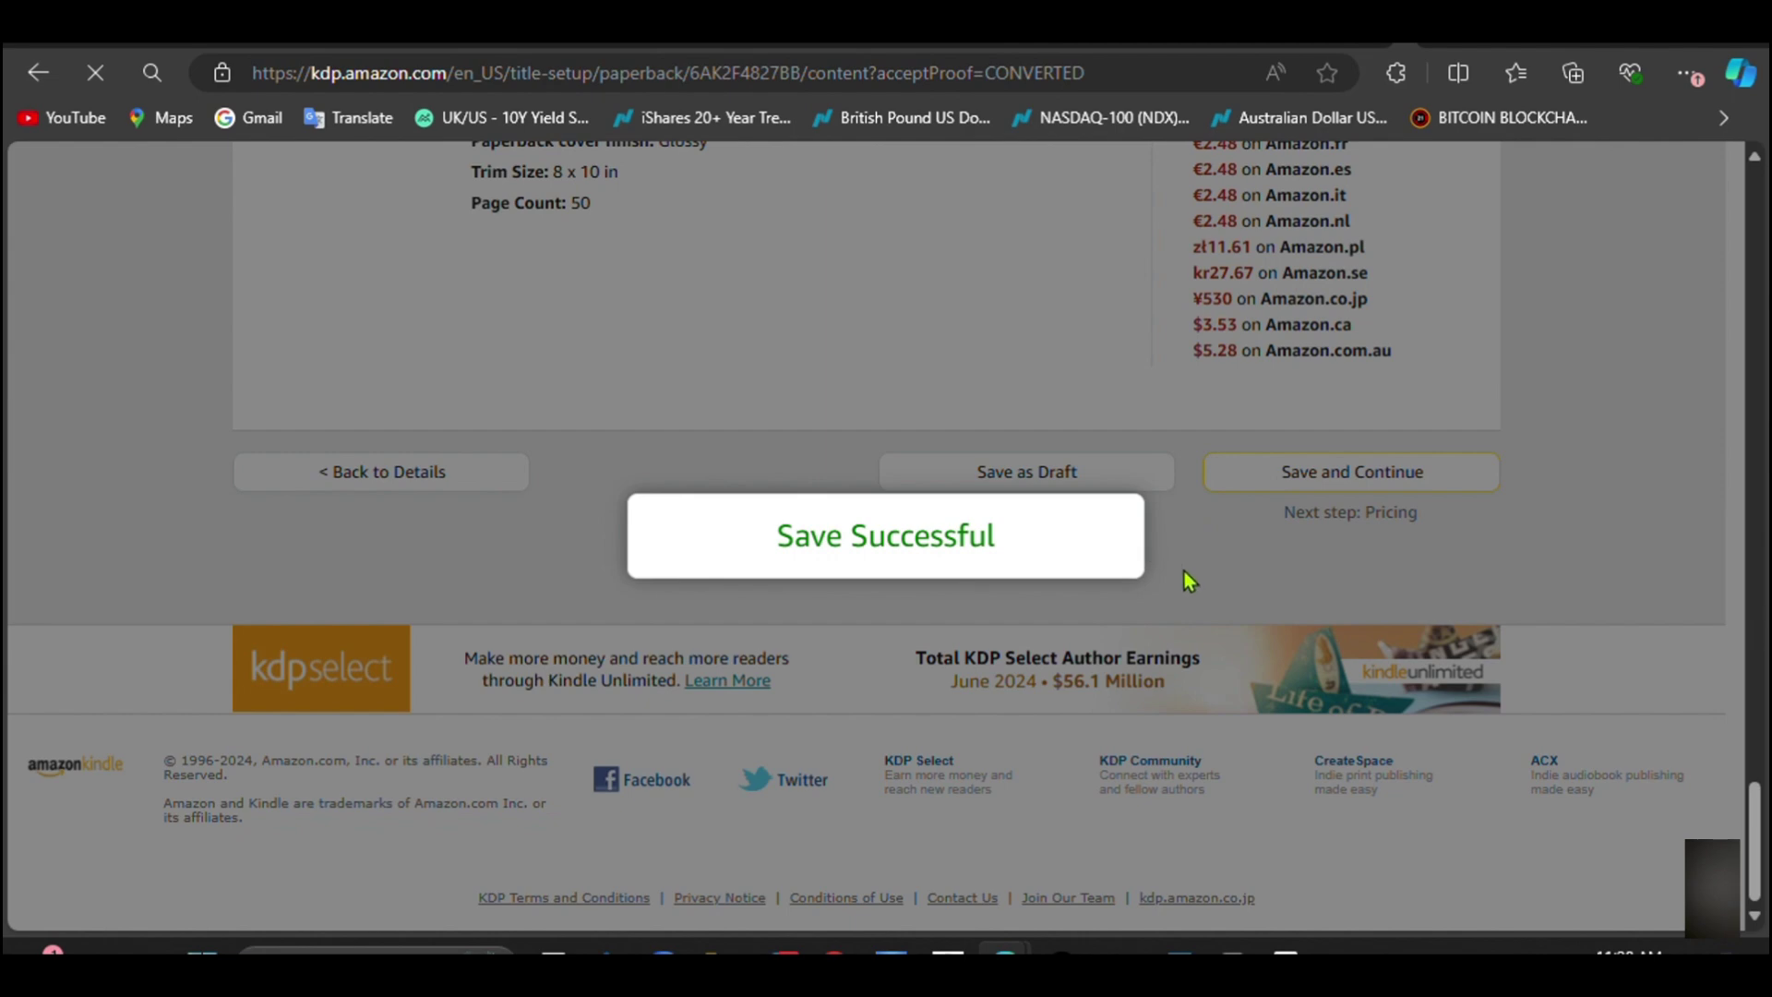
# Step: Keep worldwide rights and set the Amazon.com list price of the paperback to 7.99 USD
pyautogui.scroll(-3, 1149, 569)
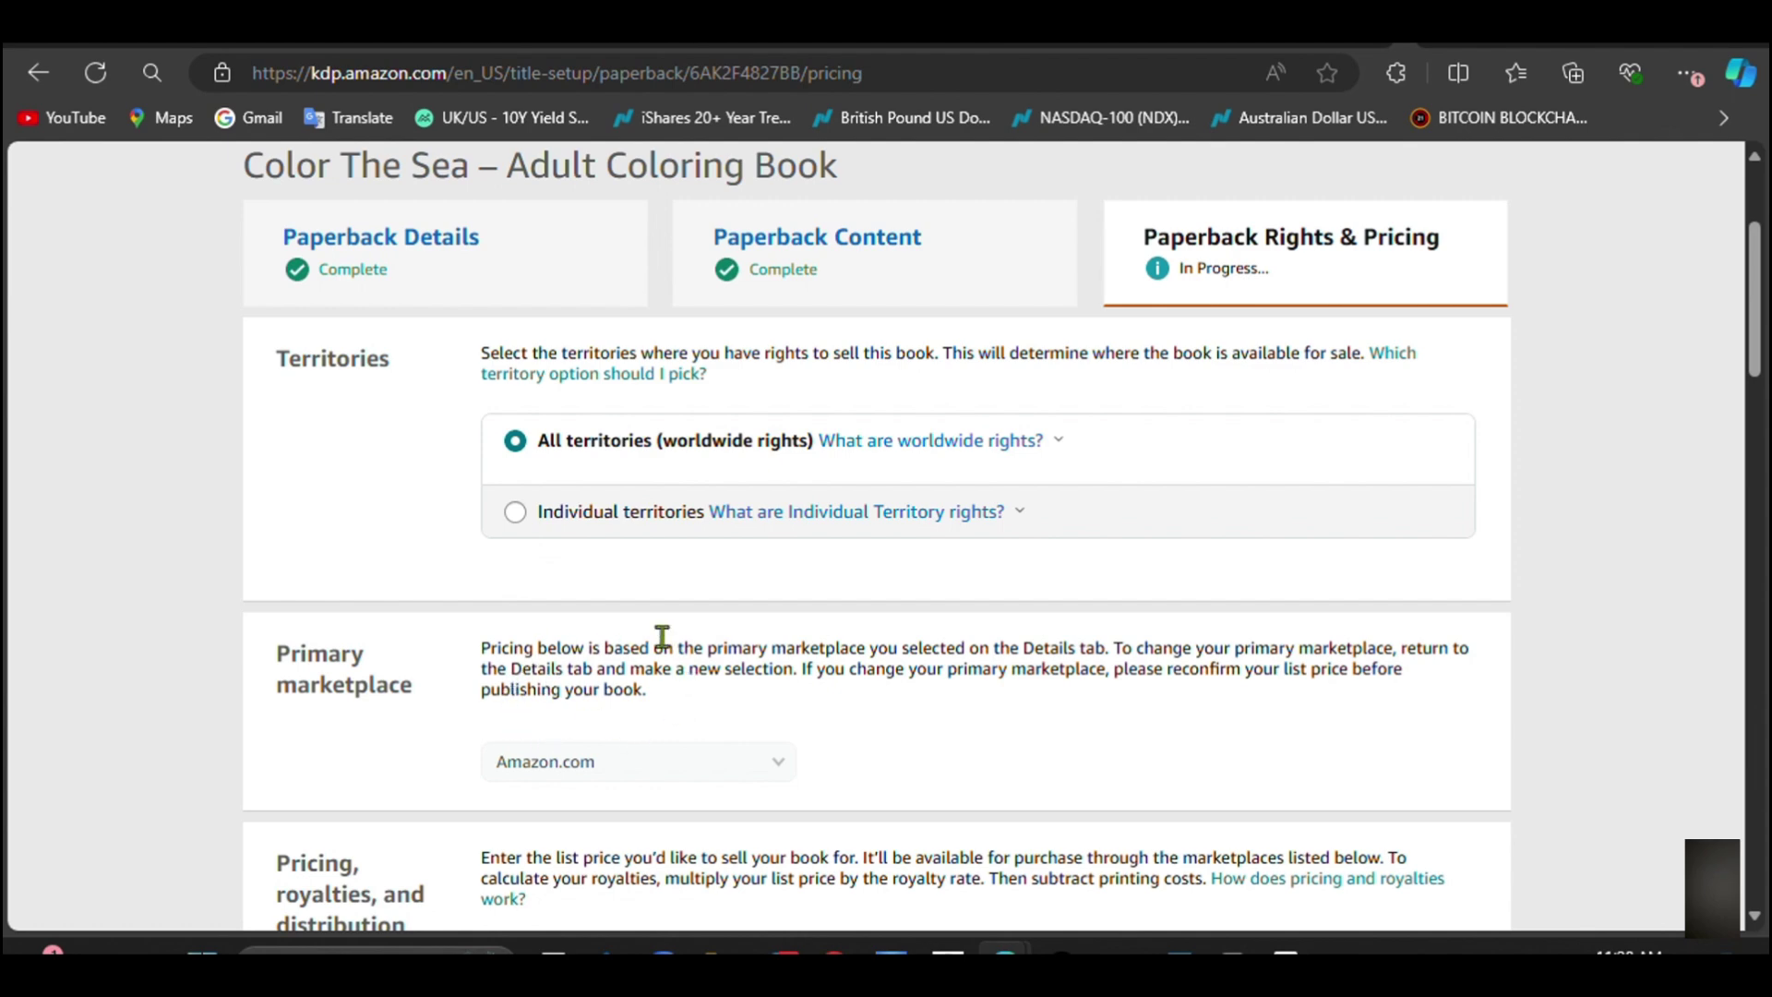
pyautogui.scroll(-3, 680, 625)
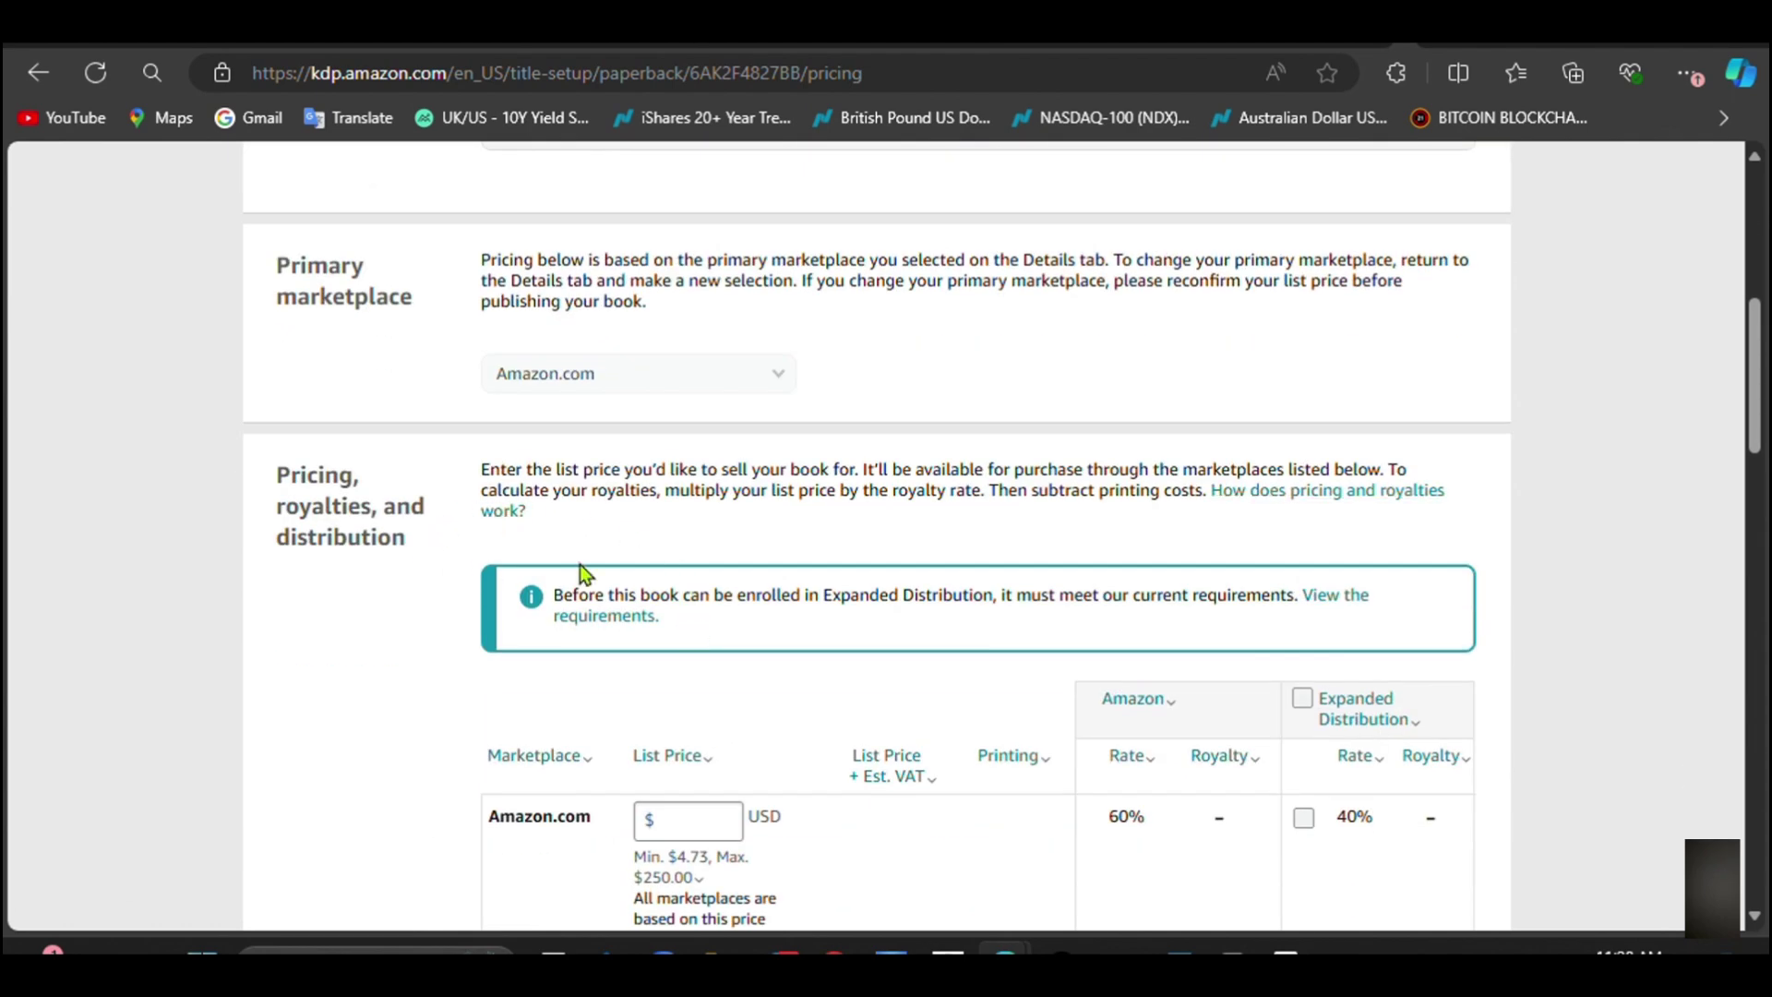
pyautogui.scroll(-1, 646, 566)
pyautogui.scroll(-3, 646, 567)
pyautogui.moveTo(648, 539)
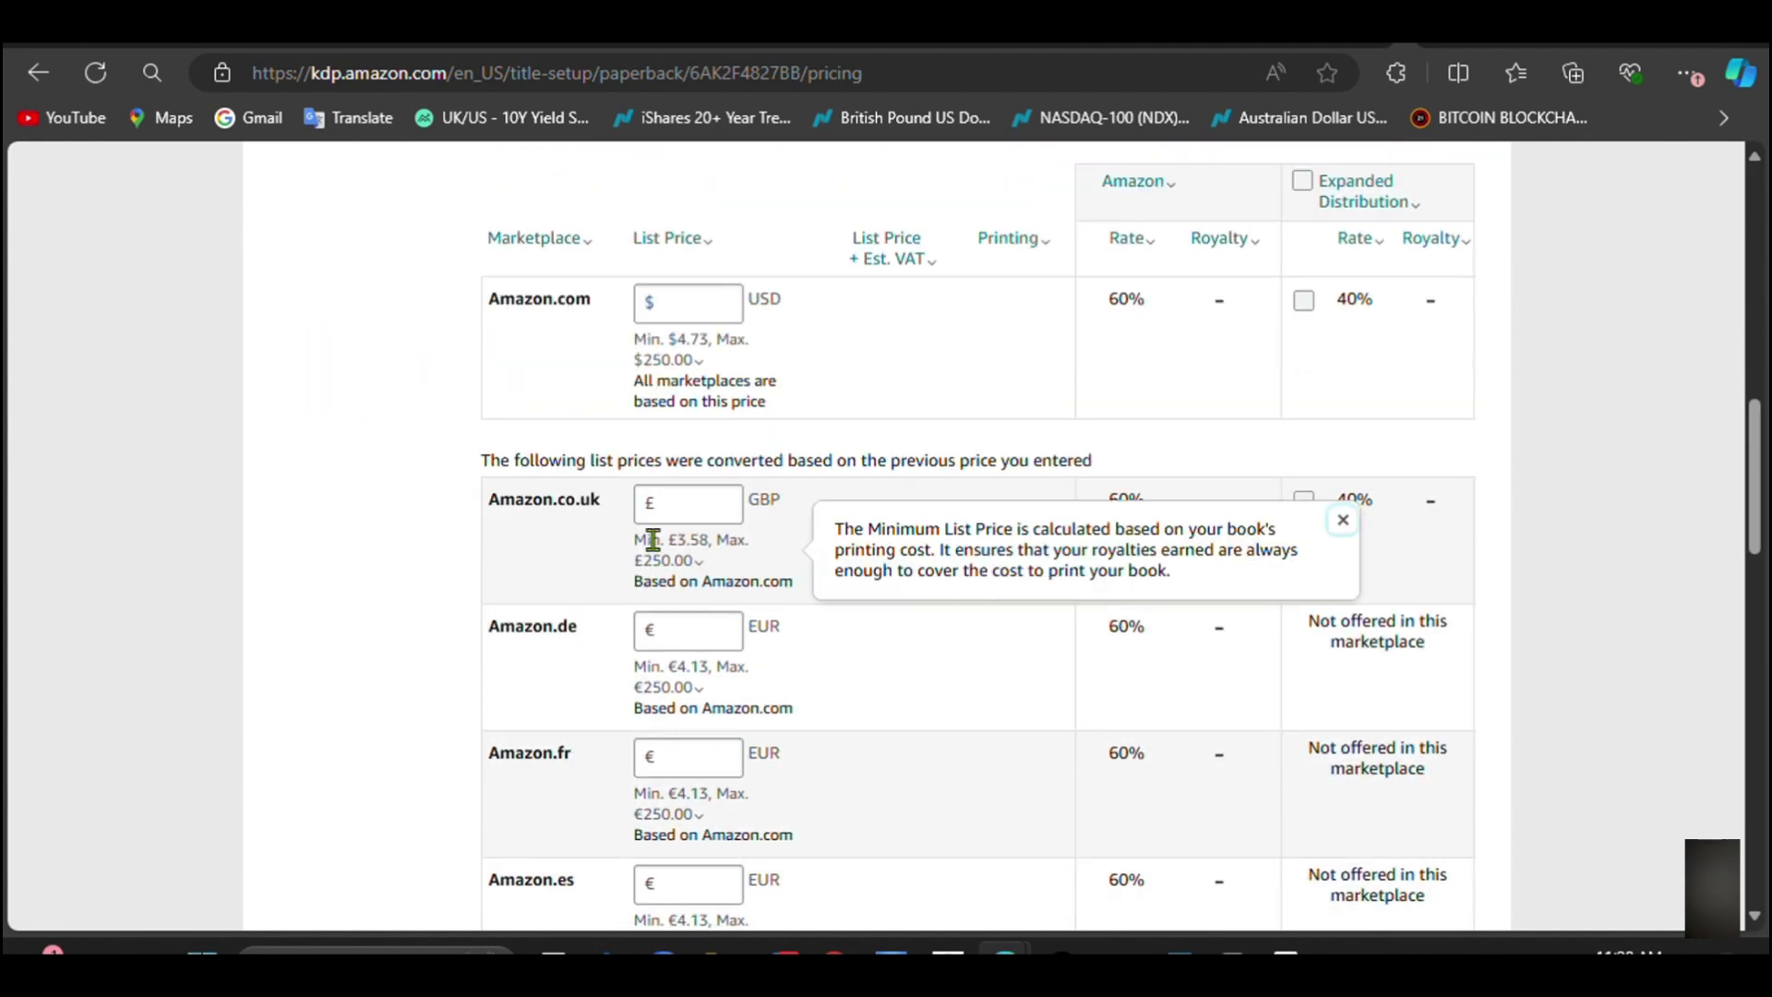
pyautogui.scroll(2, 923, 539)
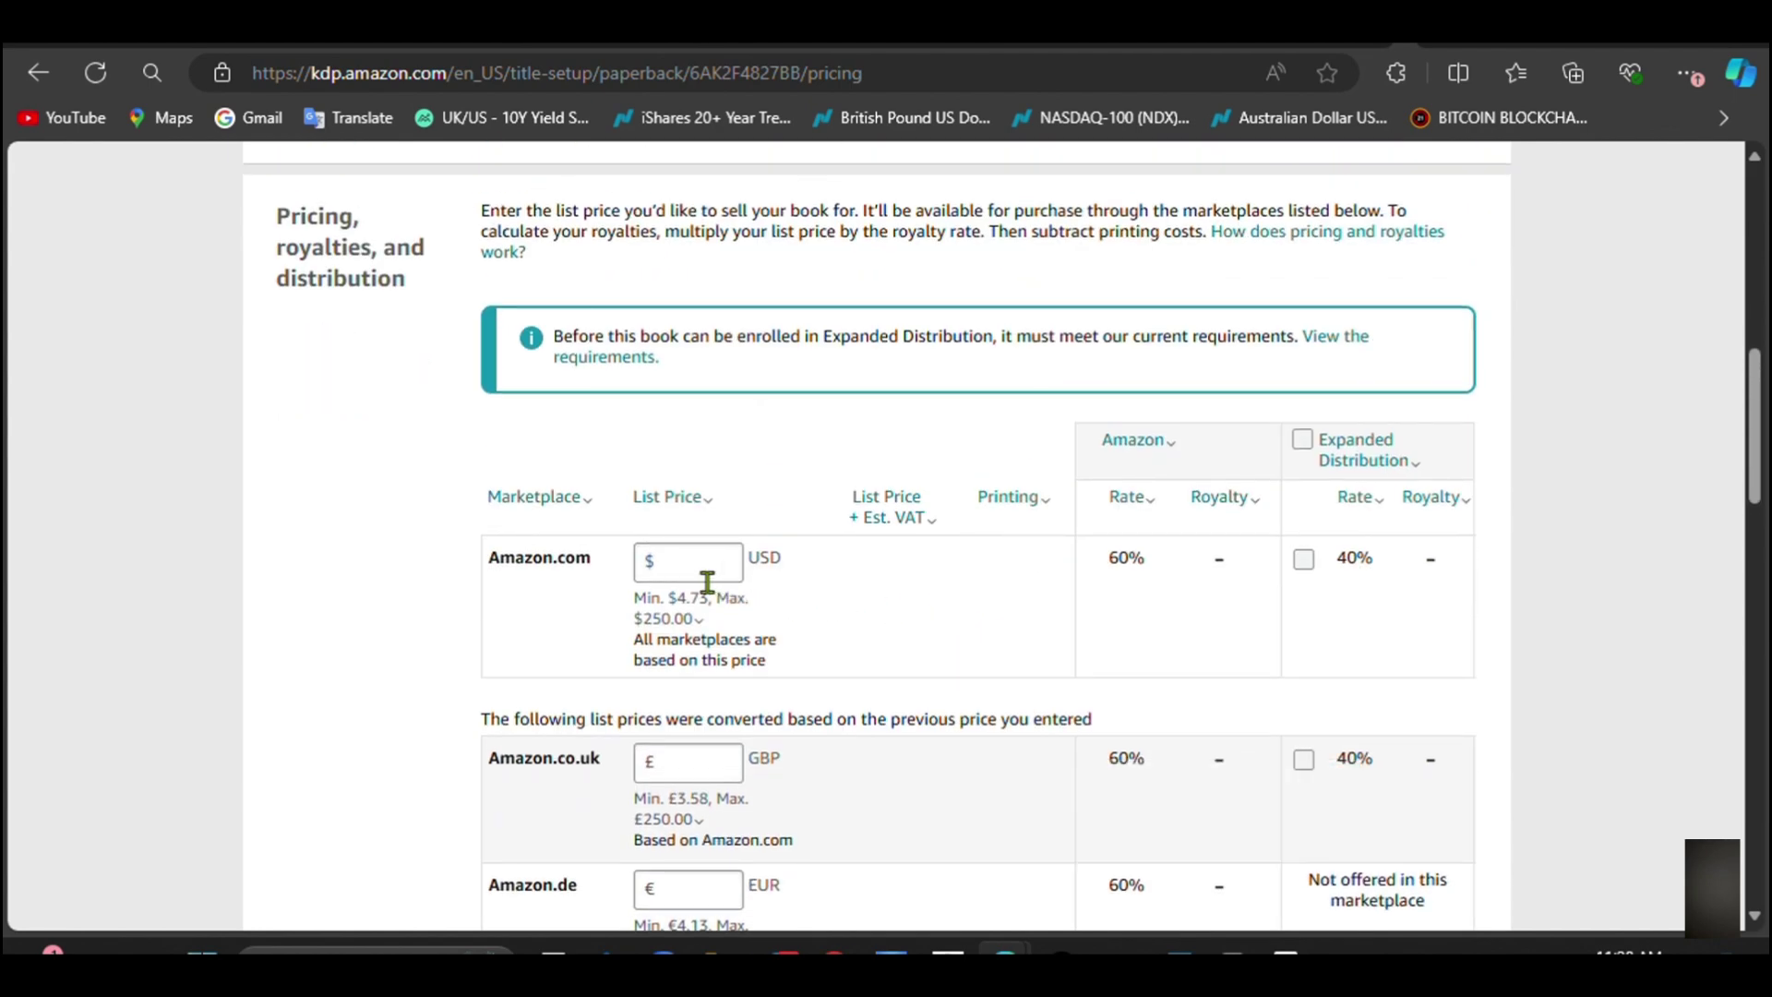
pyautogui.click(683, 564)
pyautogui.write('7.99')
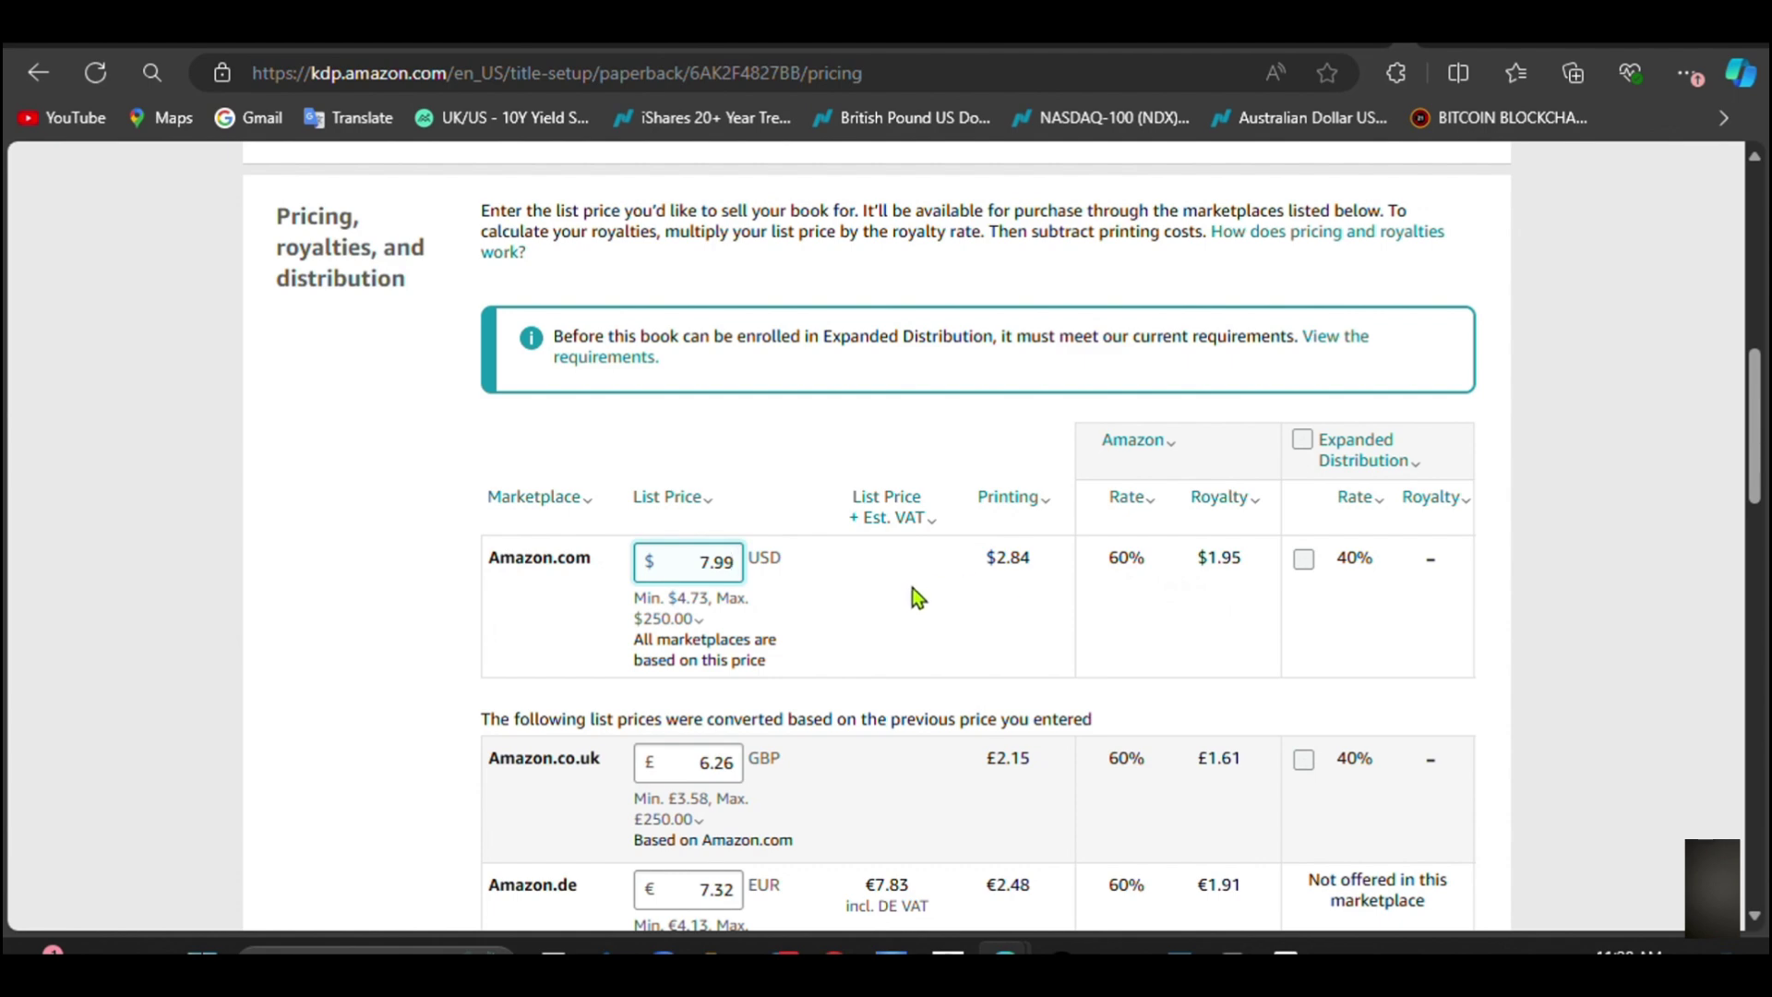
pyautogui.scroll(-1, 860, 585)
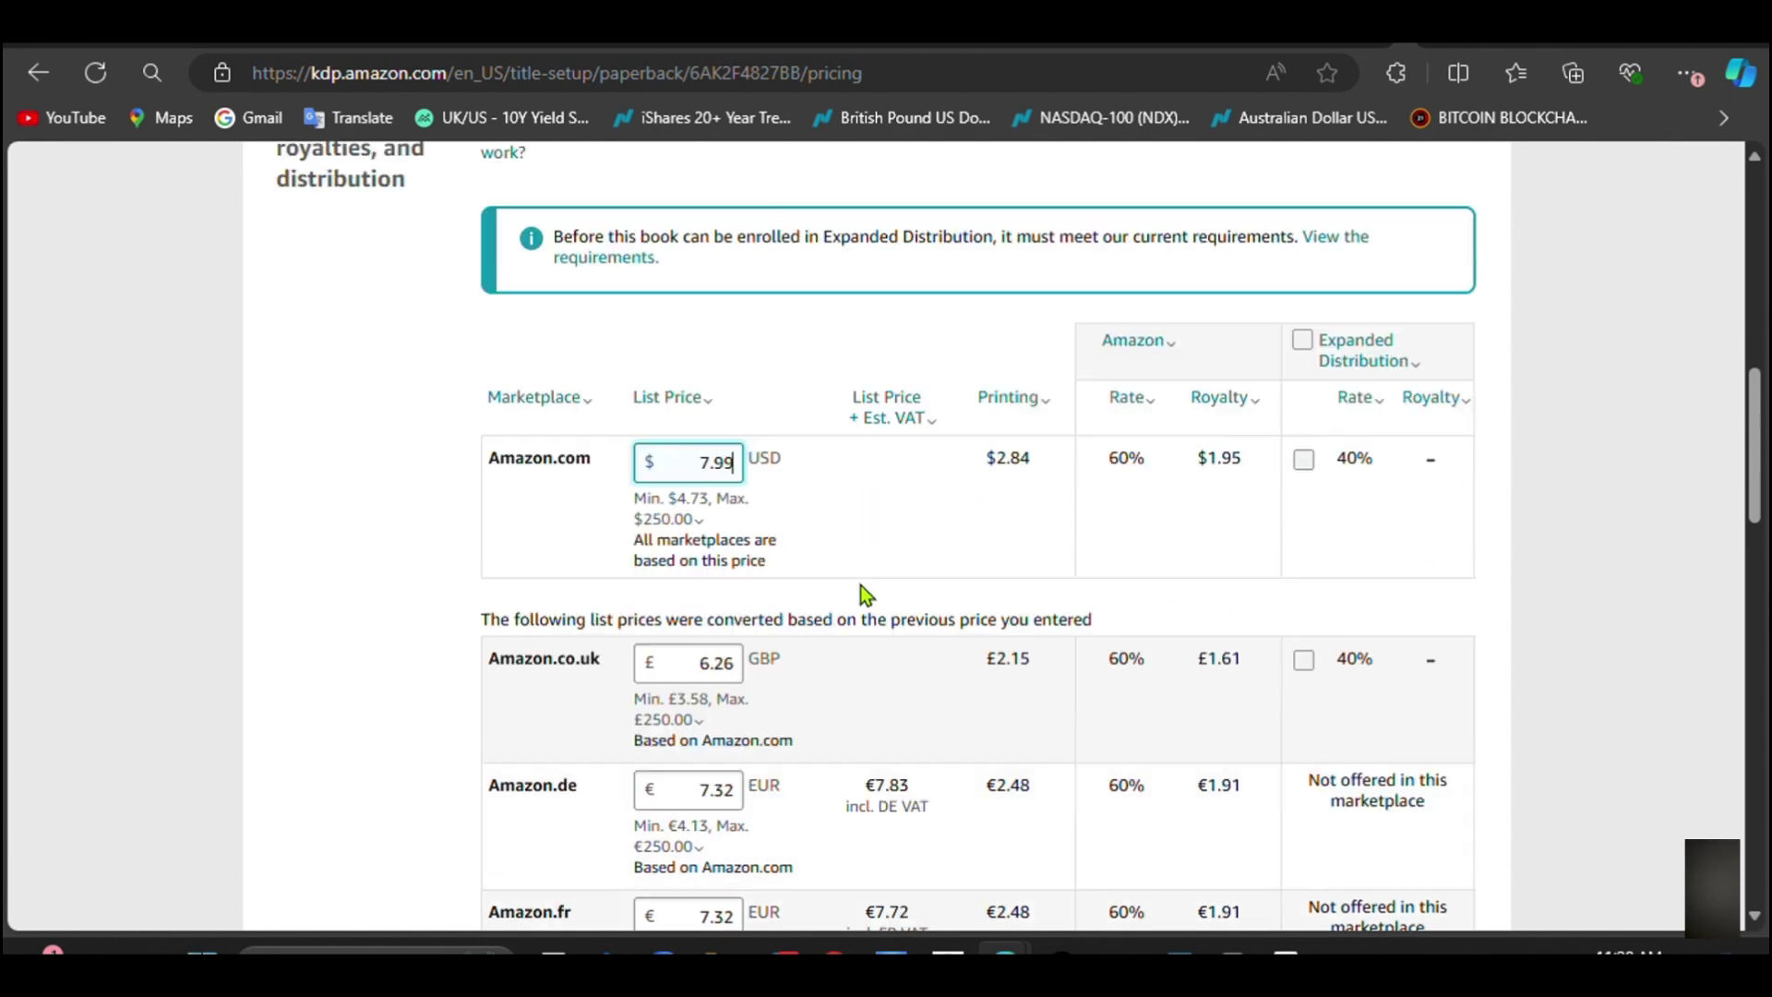
# Step: Look over the converted list prices, printing costs and royalties for every marketplace, down to the Terms & Conditions section
pyautogui.scroll(-1, 861, 585)
pyautogui.scroll(1, 923, 535)
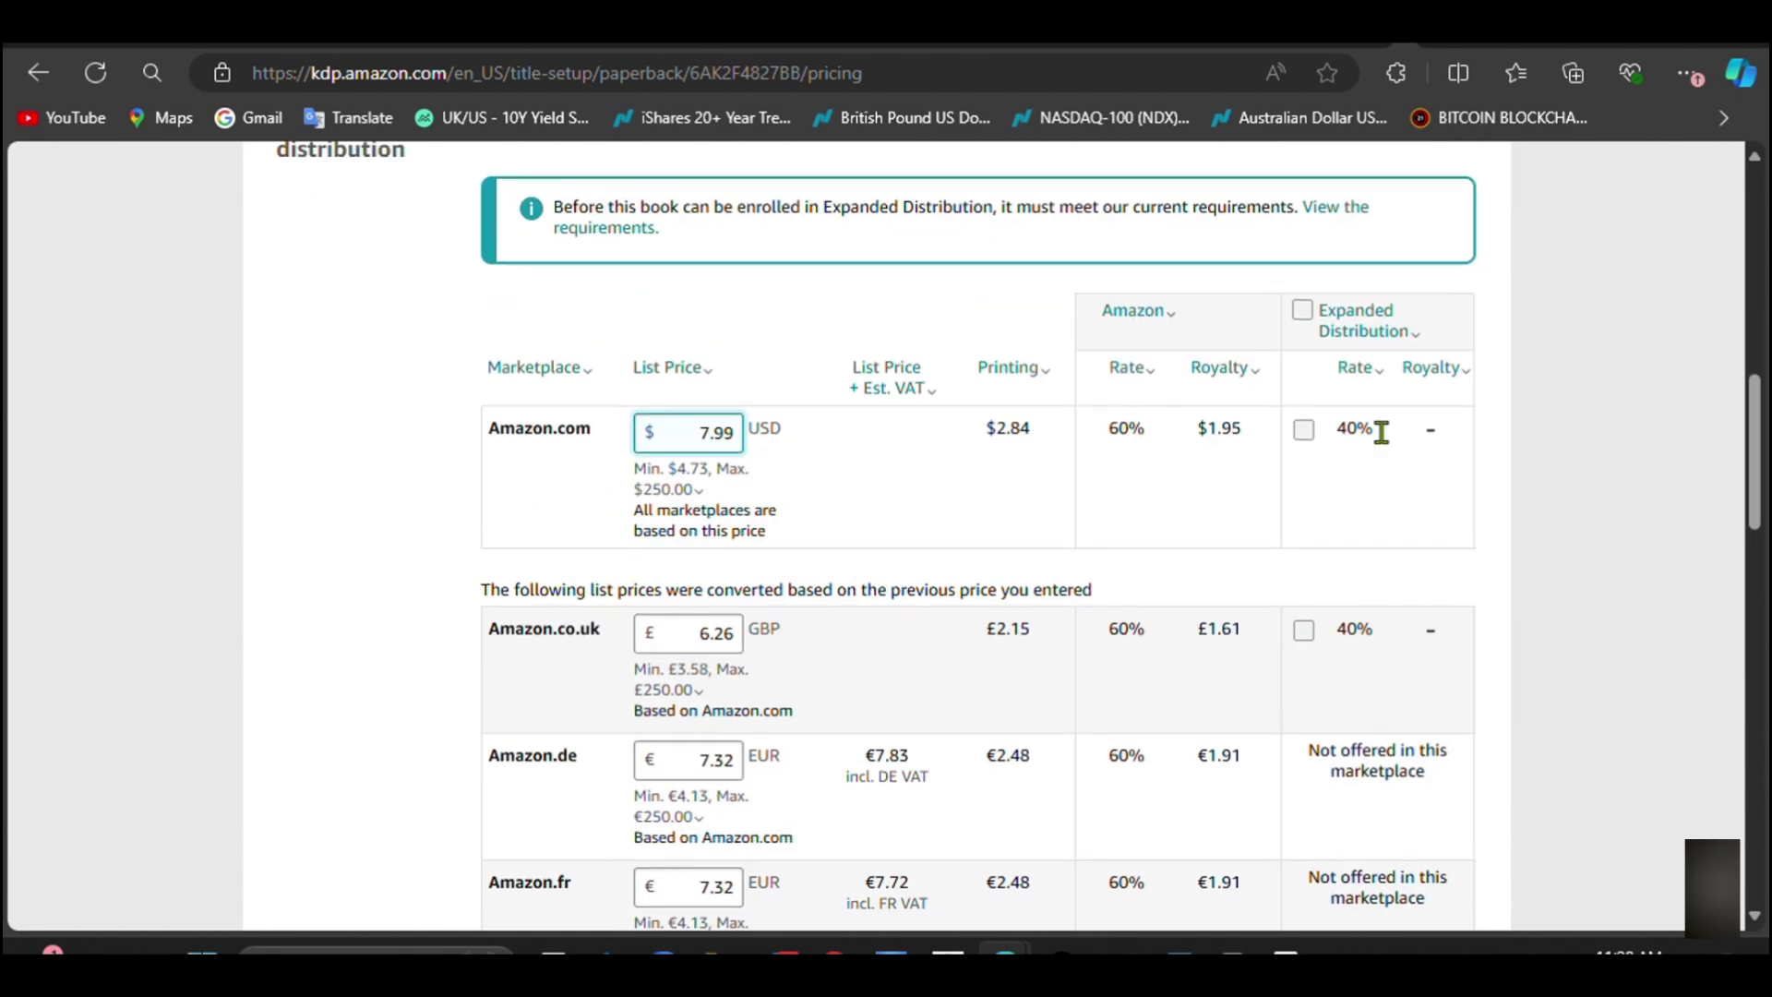
pyautogui.scroll(-13, 776, 508)
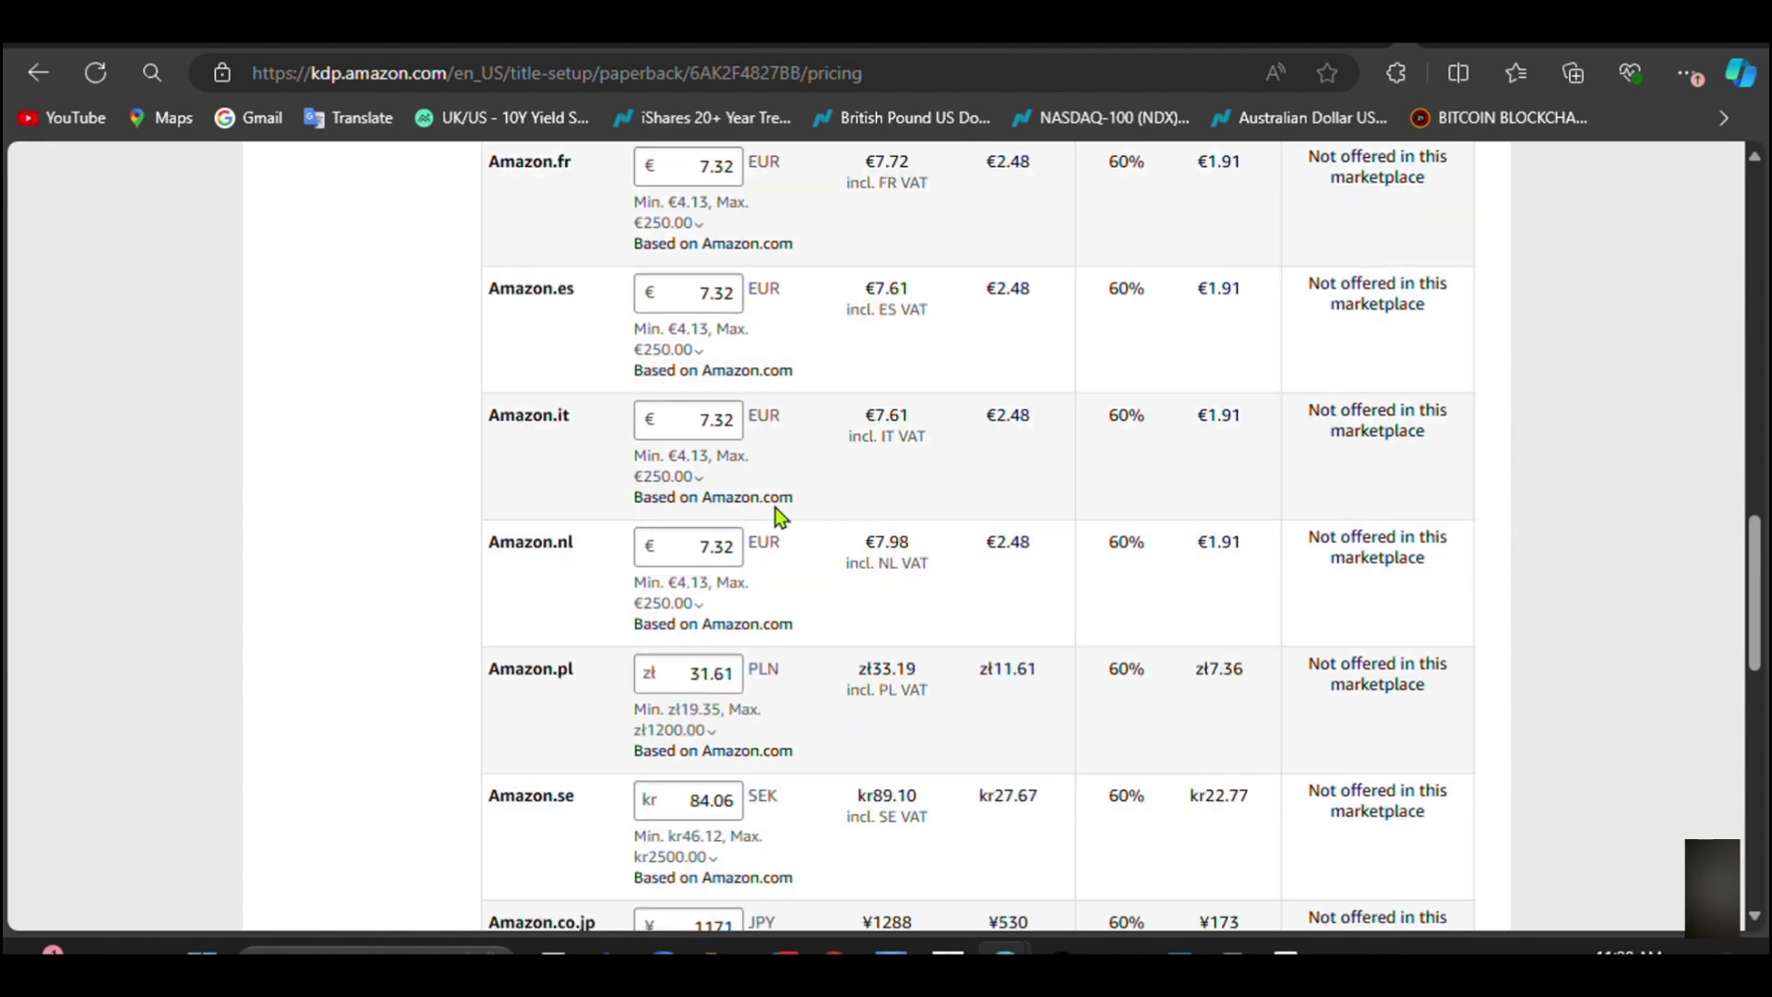
pyautogui.scroll(-3, 775, 508)
pyautogui.scroll(1, 776, 507)
pyautogui.scroll(-3, 779, 508)
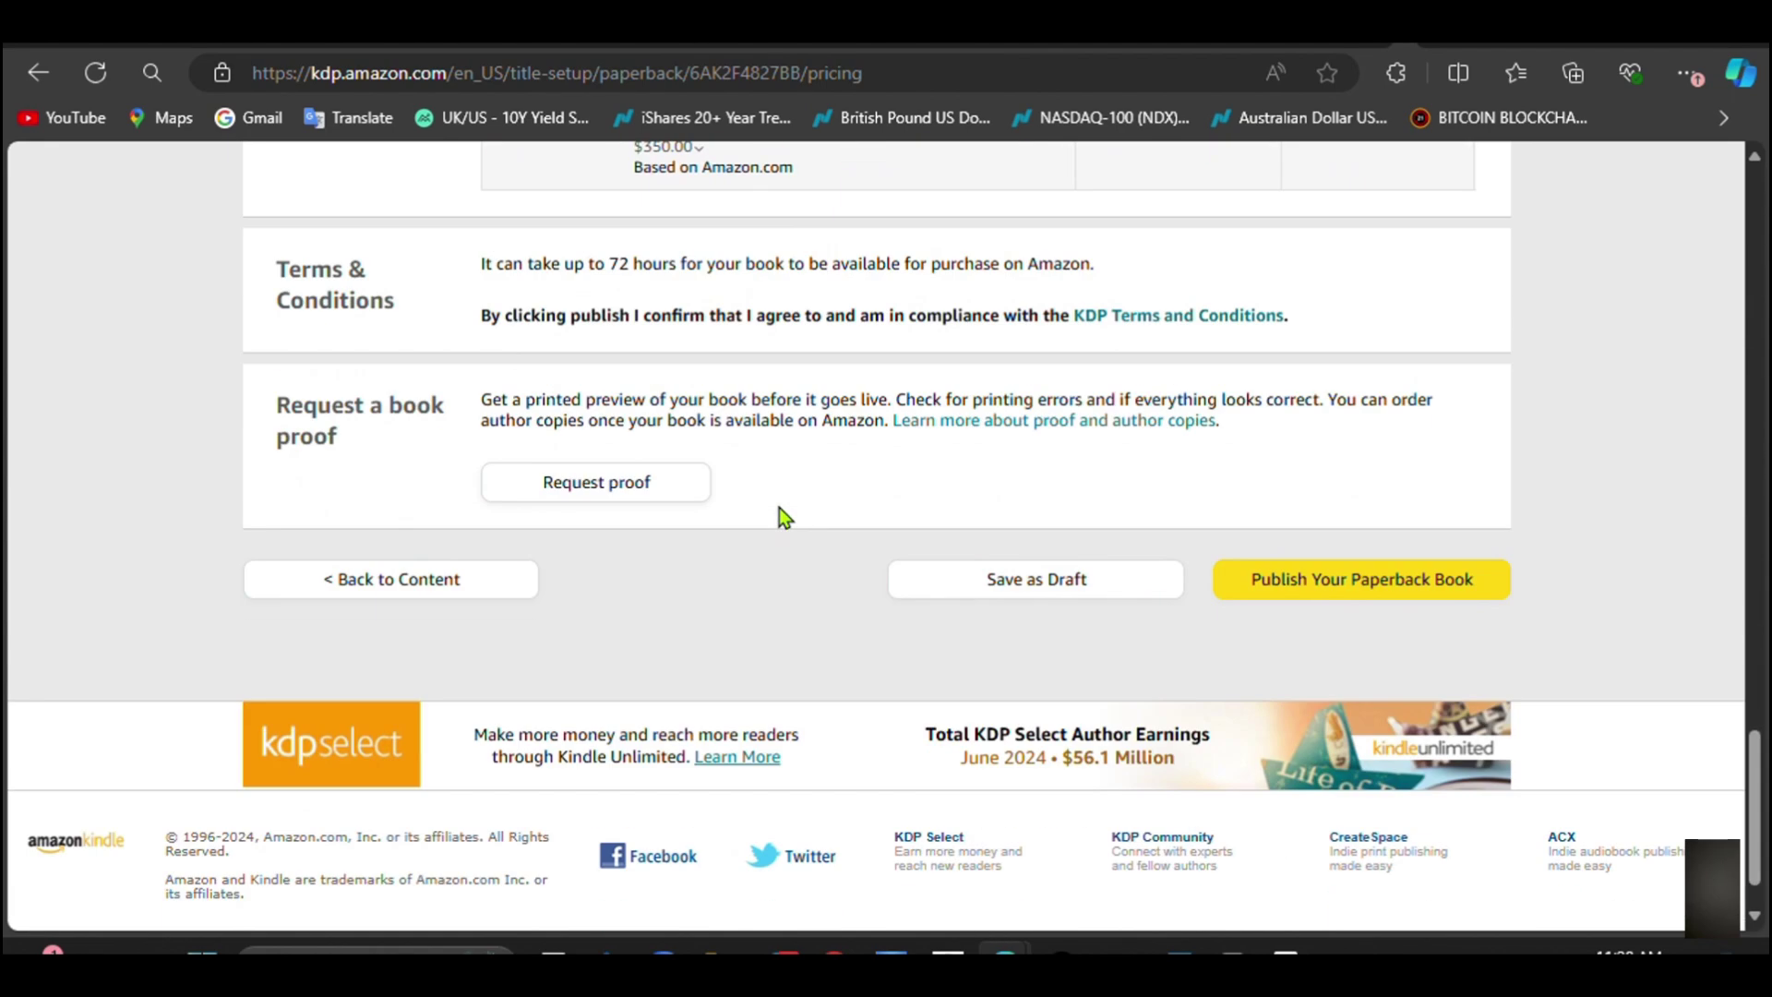
# Step: Open the KDP Terms and Conditions, skim through the agreement and return to the pricing page
pyautogui.click(1122, 315)
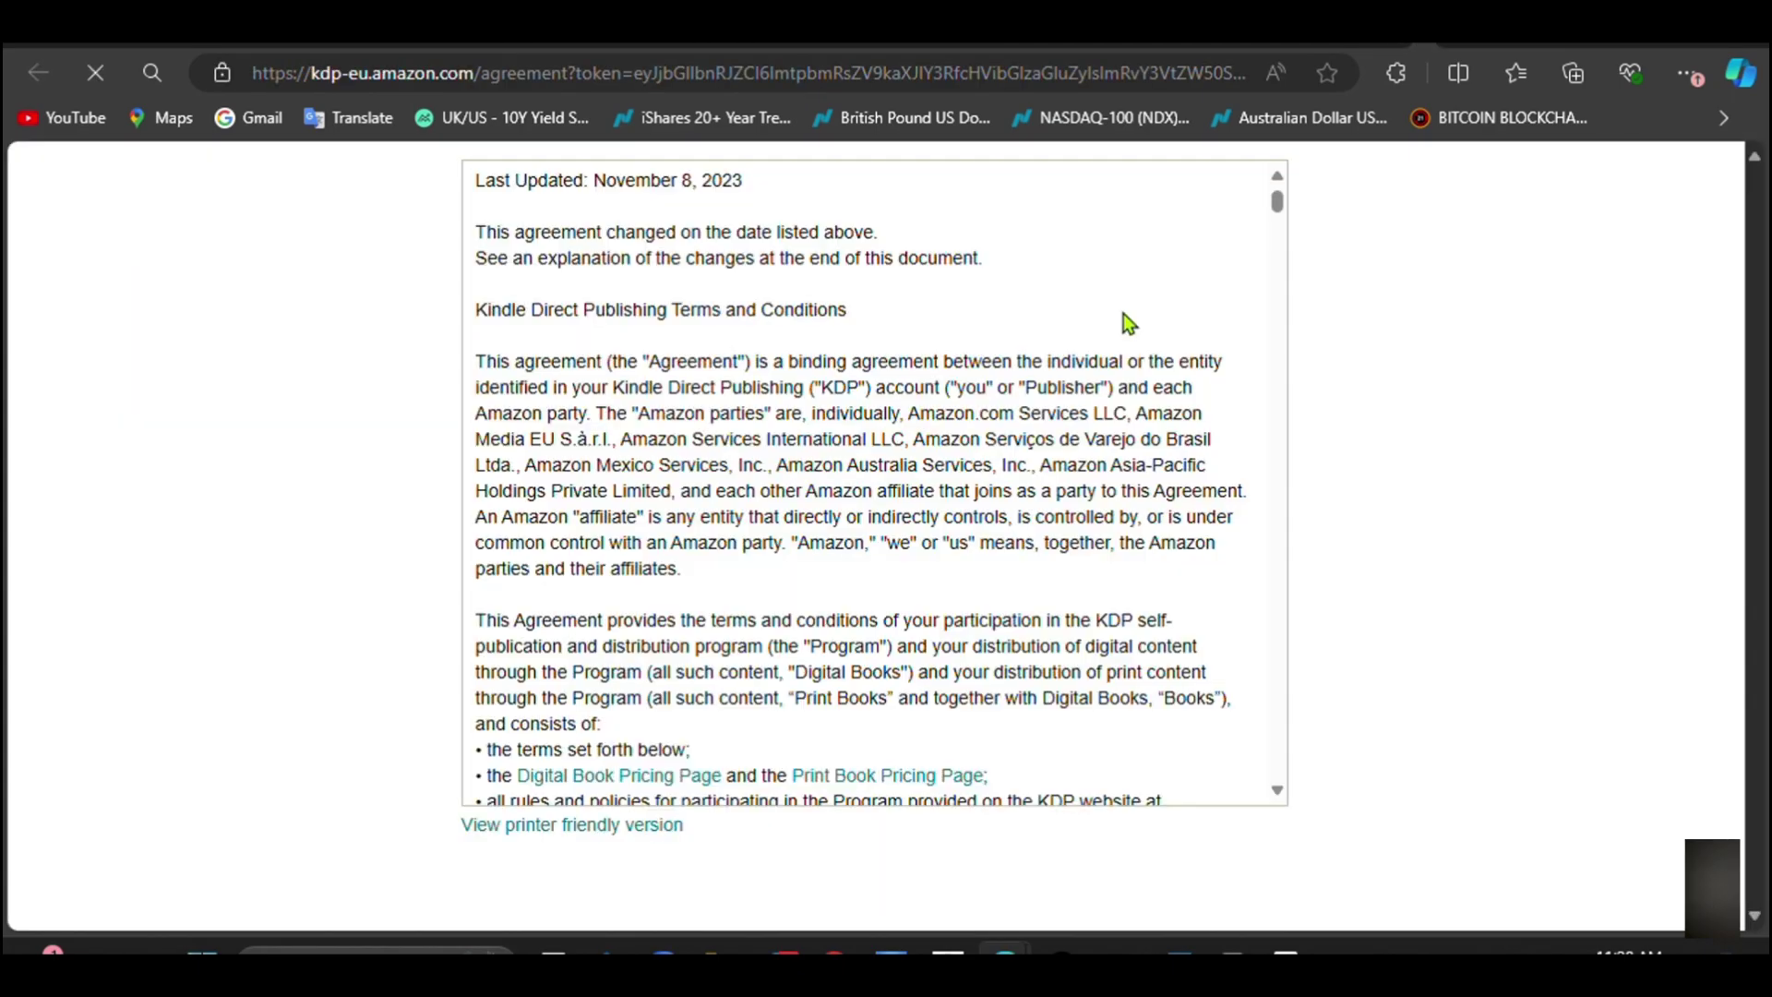
pyautogui.scroll(-15, 1038, 492)
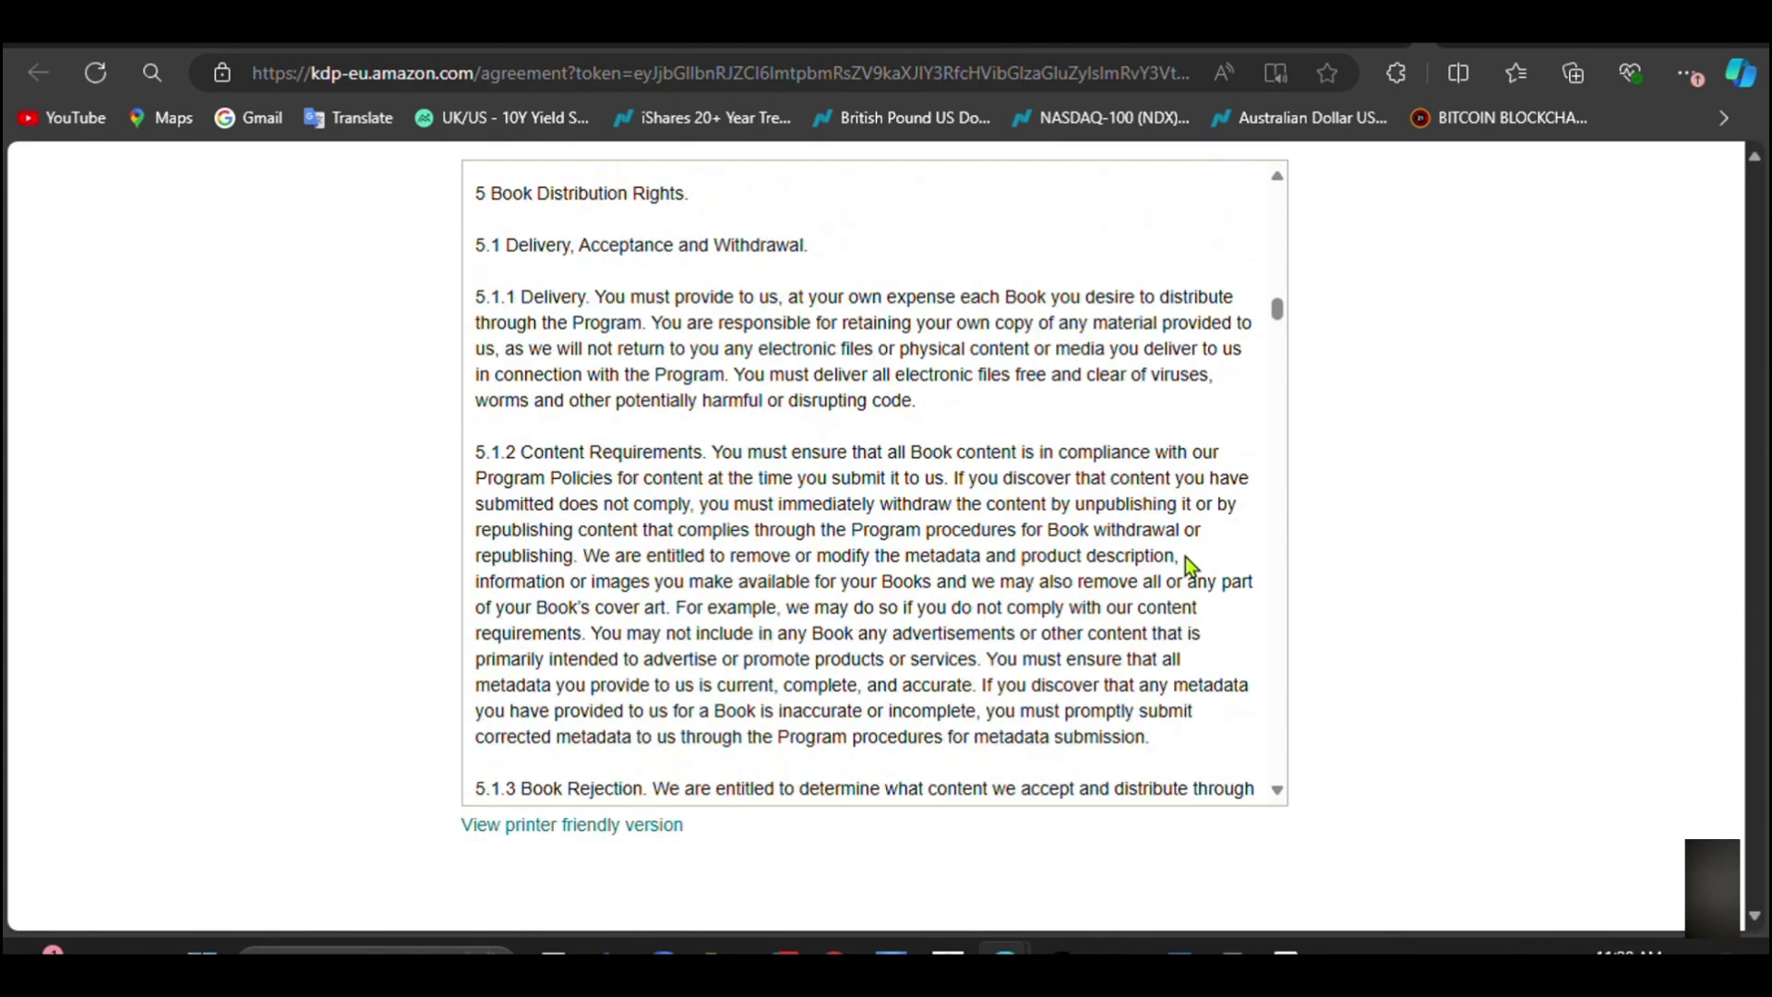
pyautogui.moveTo(1281, 325); pyautogui.dragTo(1271, 706)
pyautogui.scroll(20, 1269, 705)
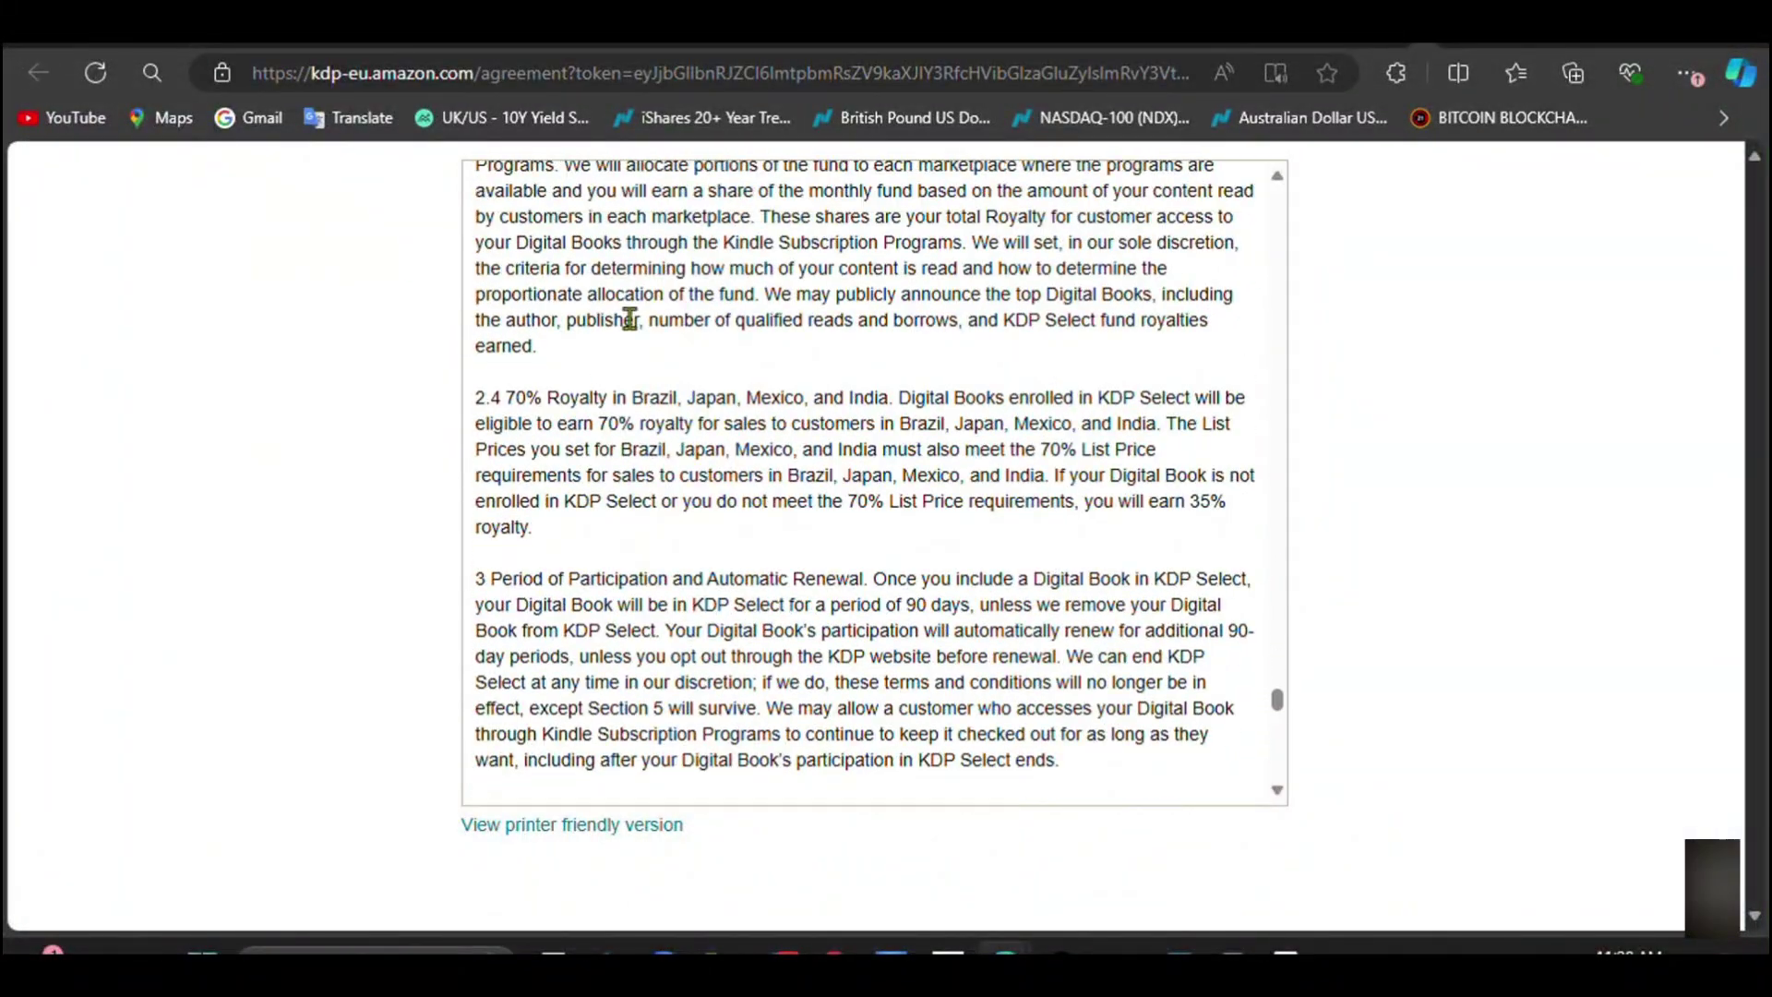
pyautogui.scroll(4, 838, 238)
pyautogui.click(1409, 43)
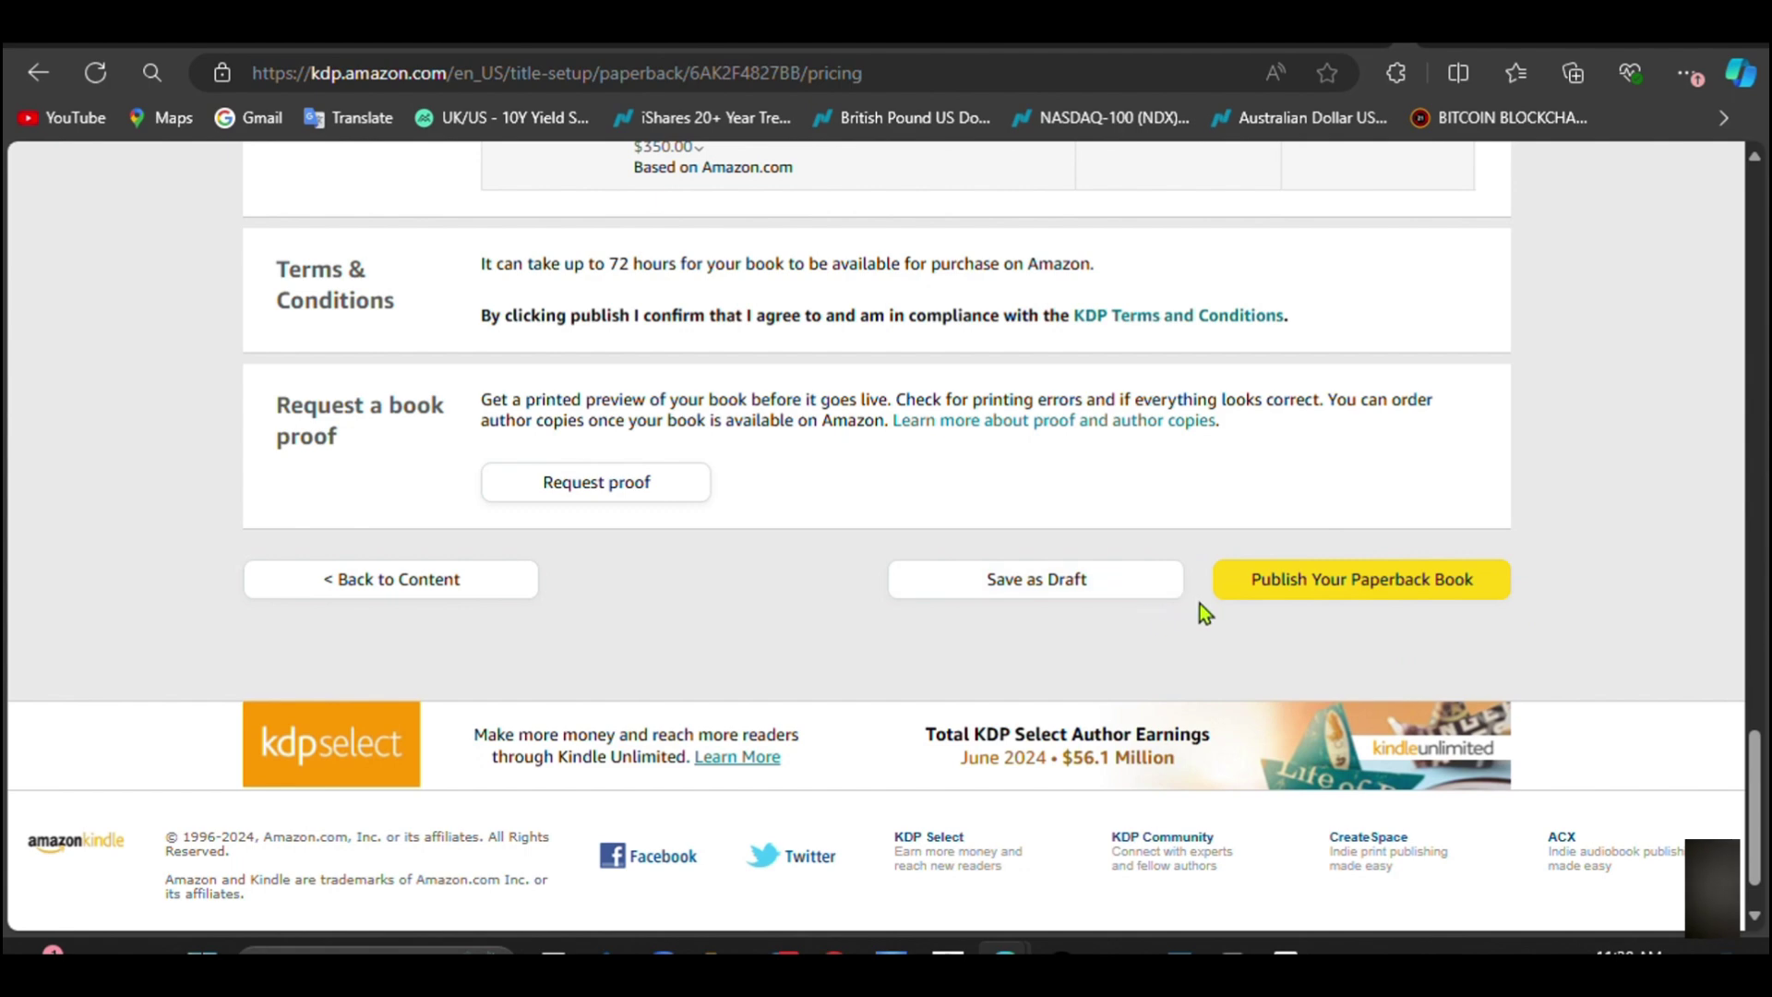
# Step: Save the paperback's pricing as a draft and publish the paperback book
pyautogui.click(1070, 595)
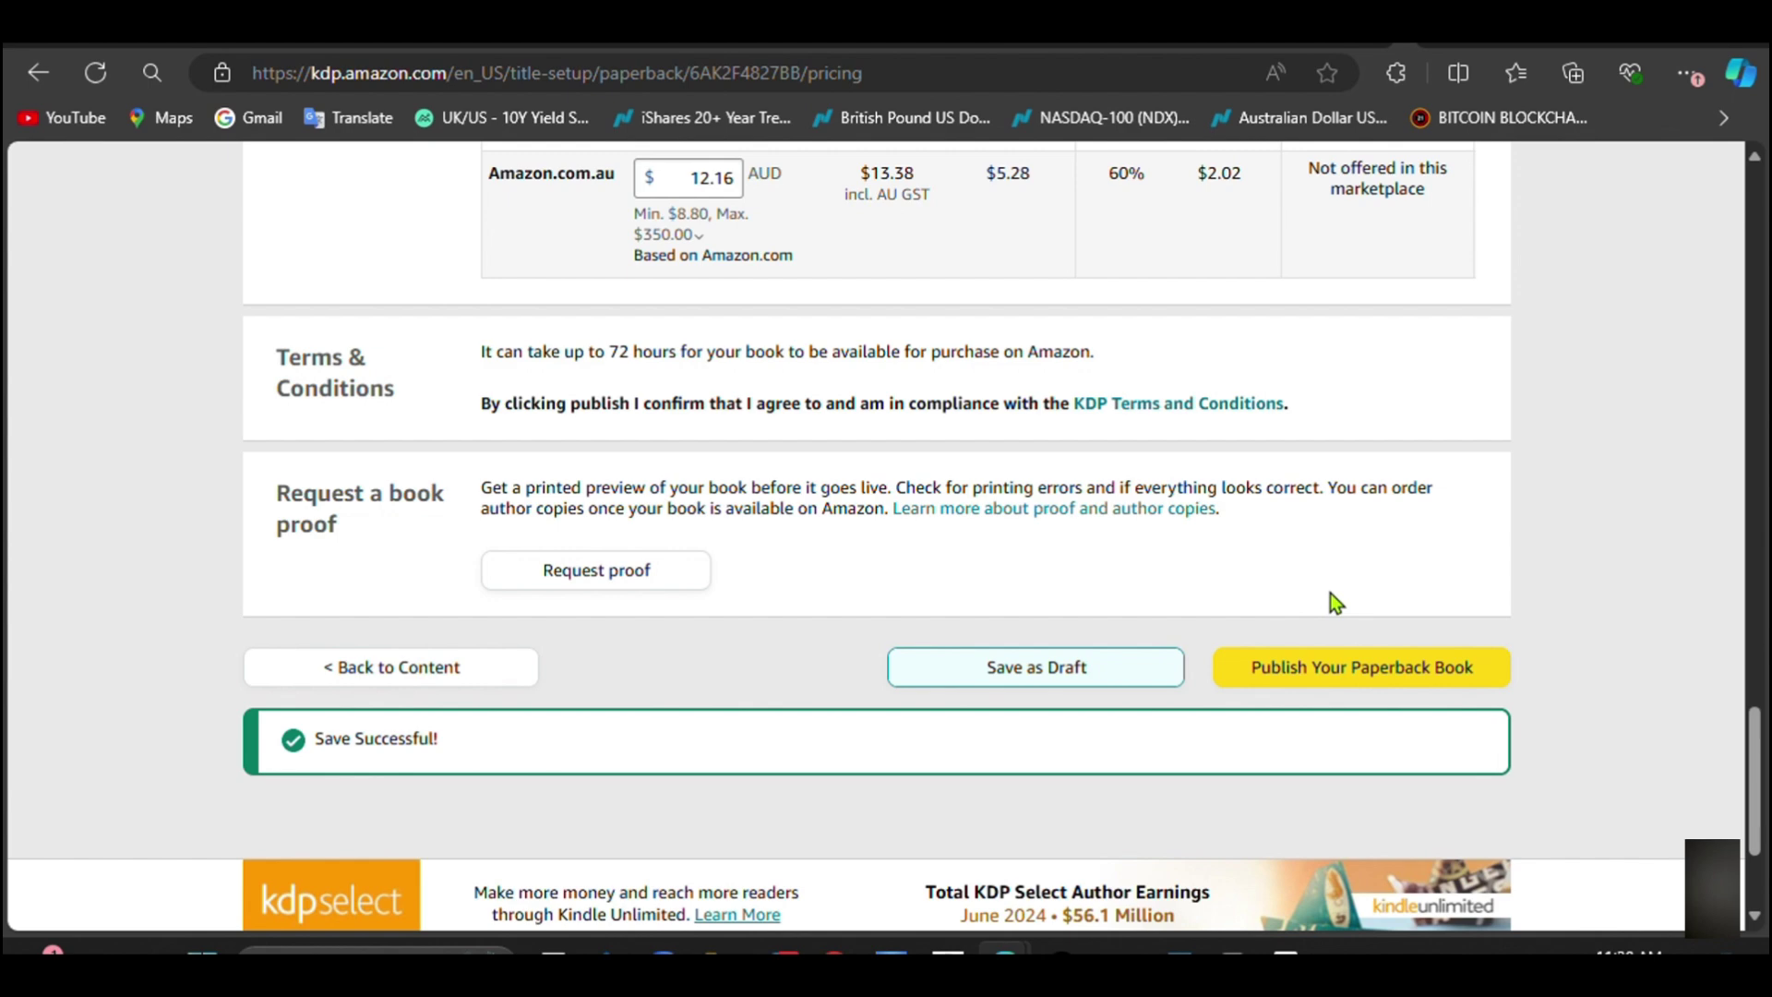
pyautogui.scroll(-3, 1331, 595)
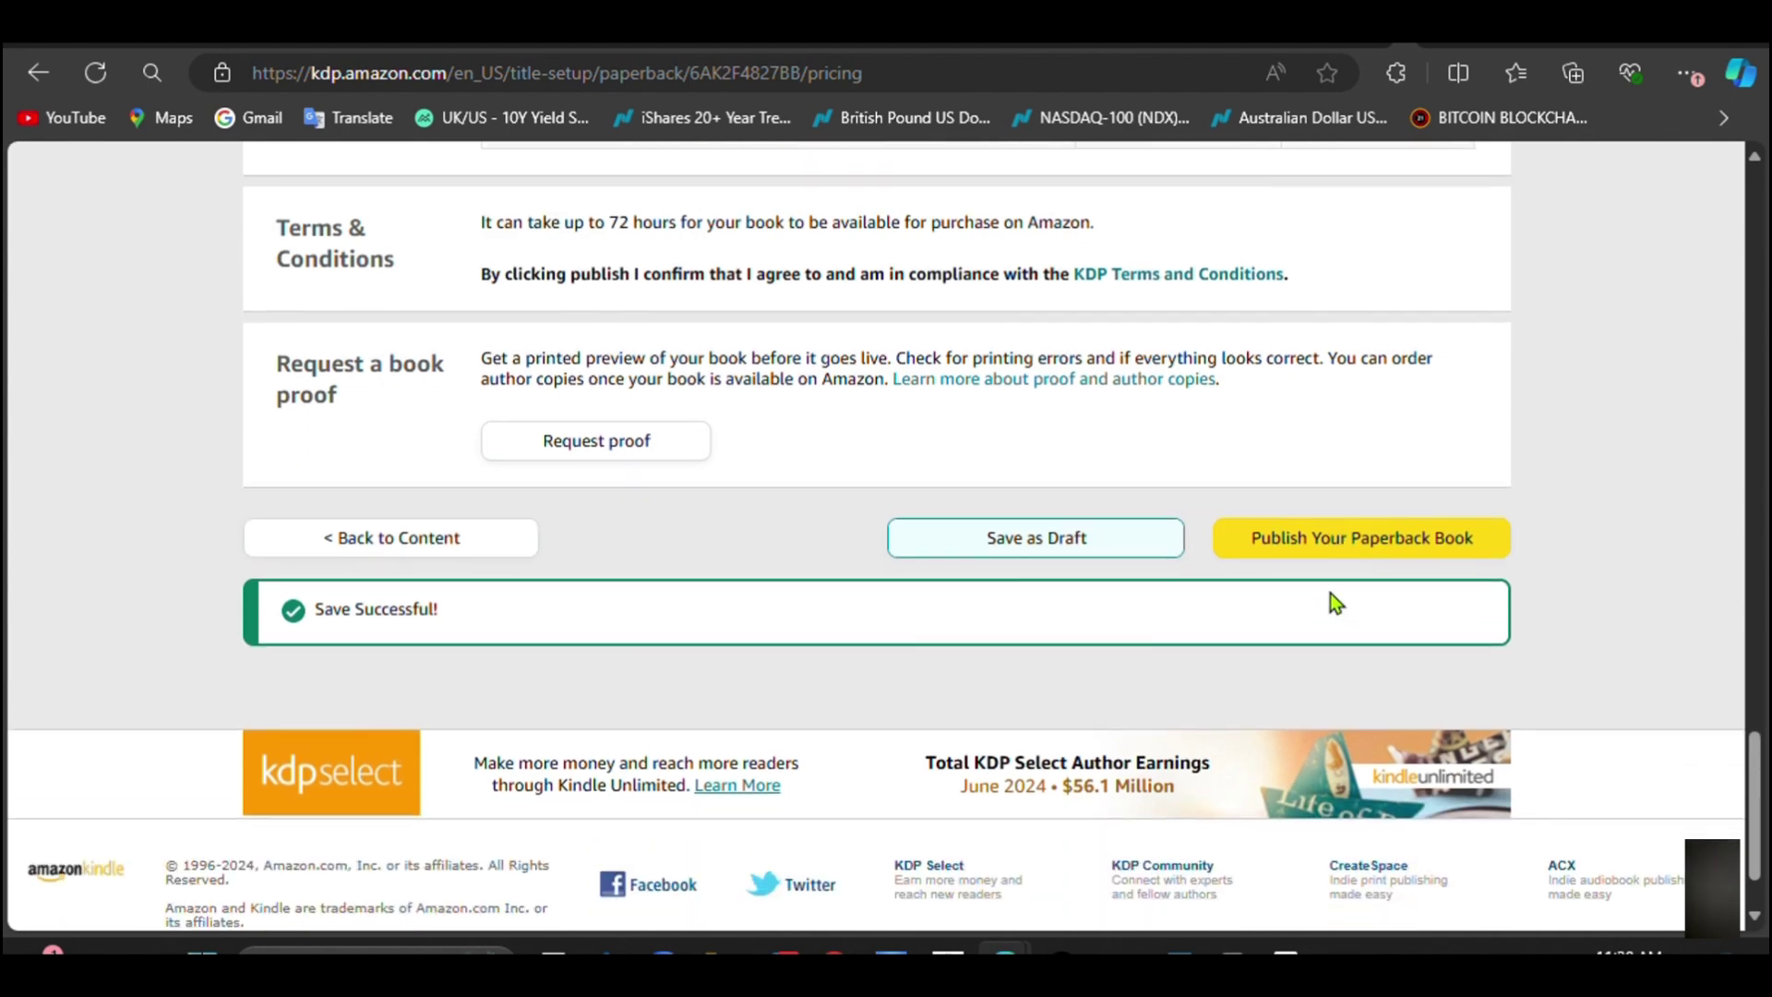
pyautogui.scroll(10, 1331, 592)
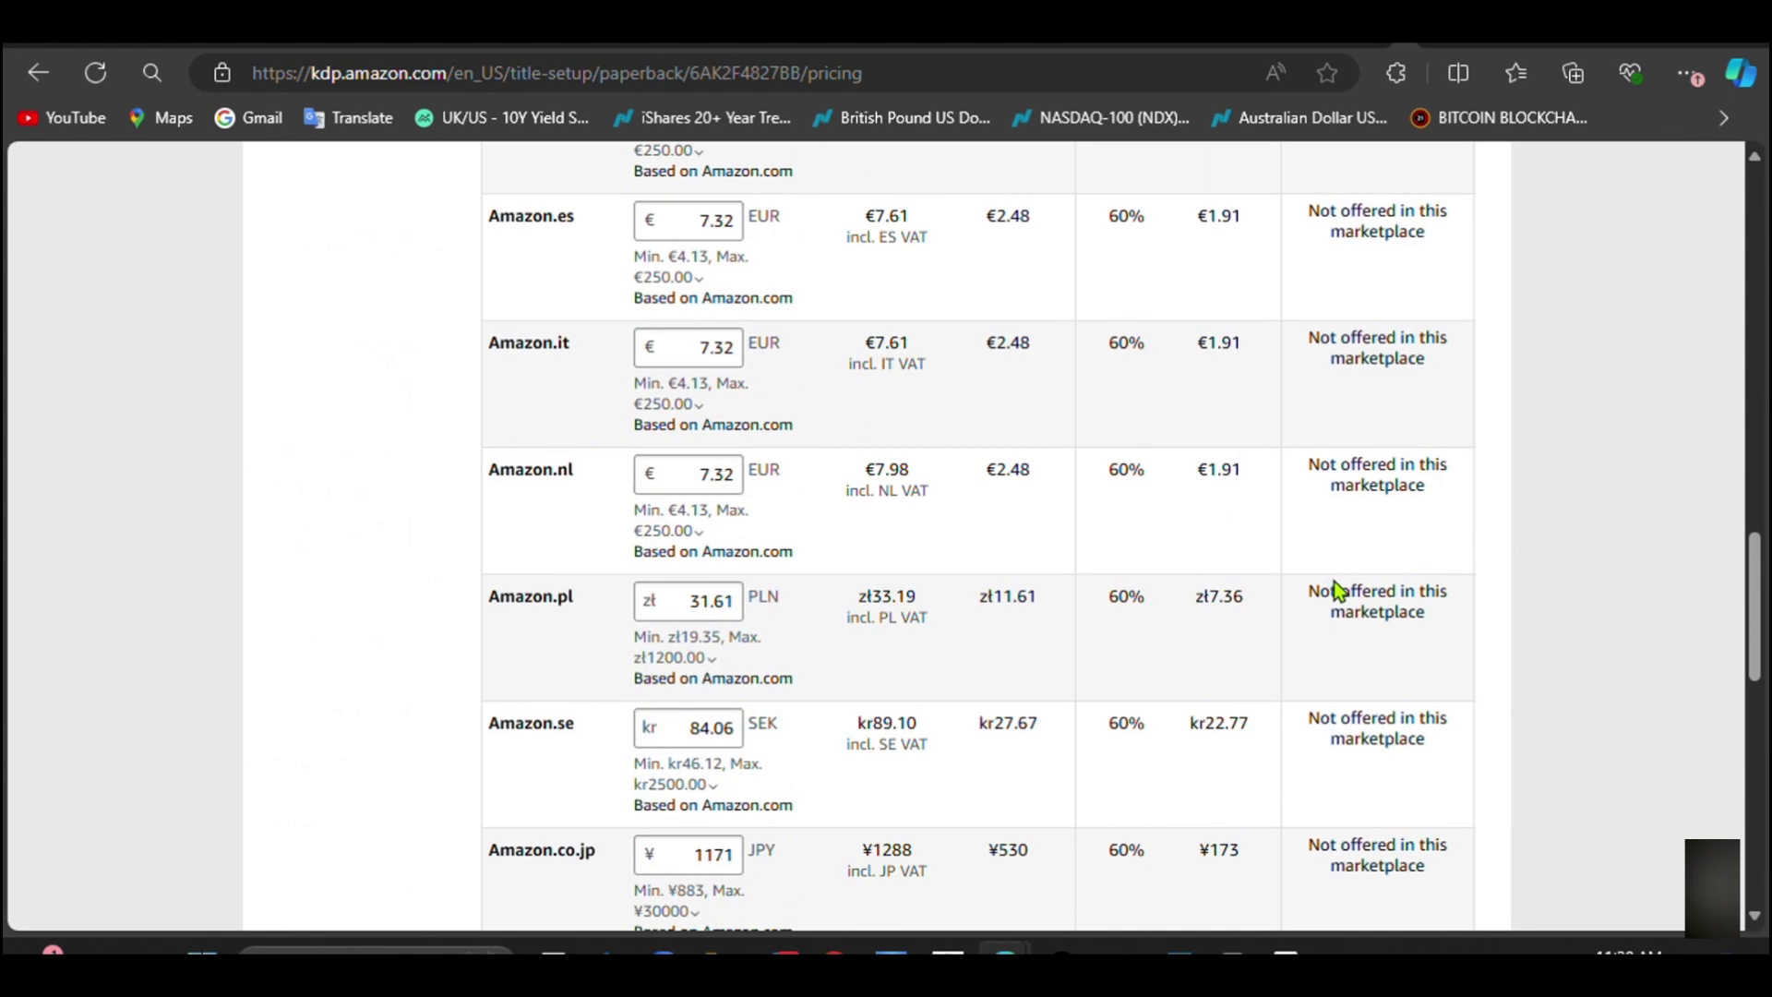
pyautogui.scroll(-9, 1330, 583)
pyautogui.click(1386, 578)
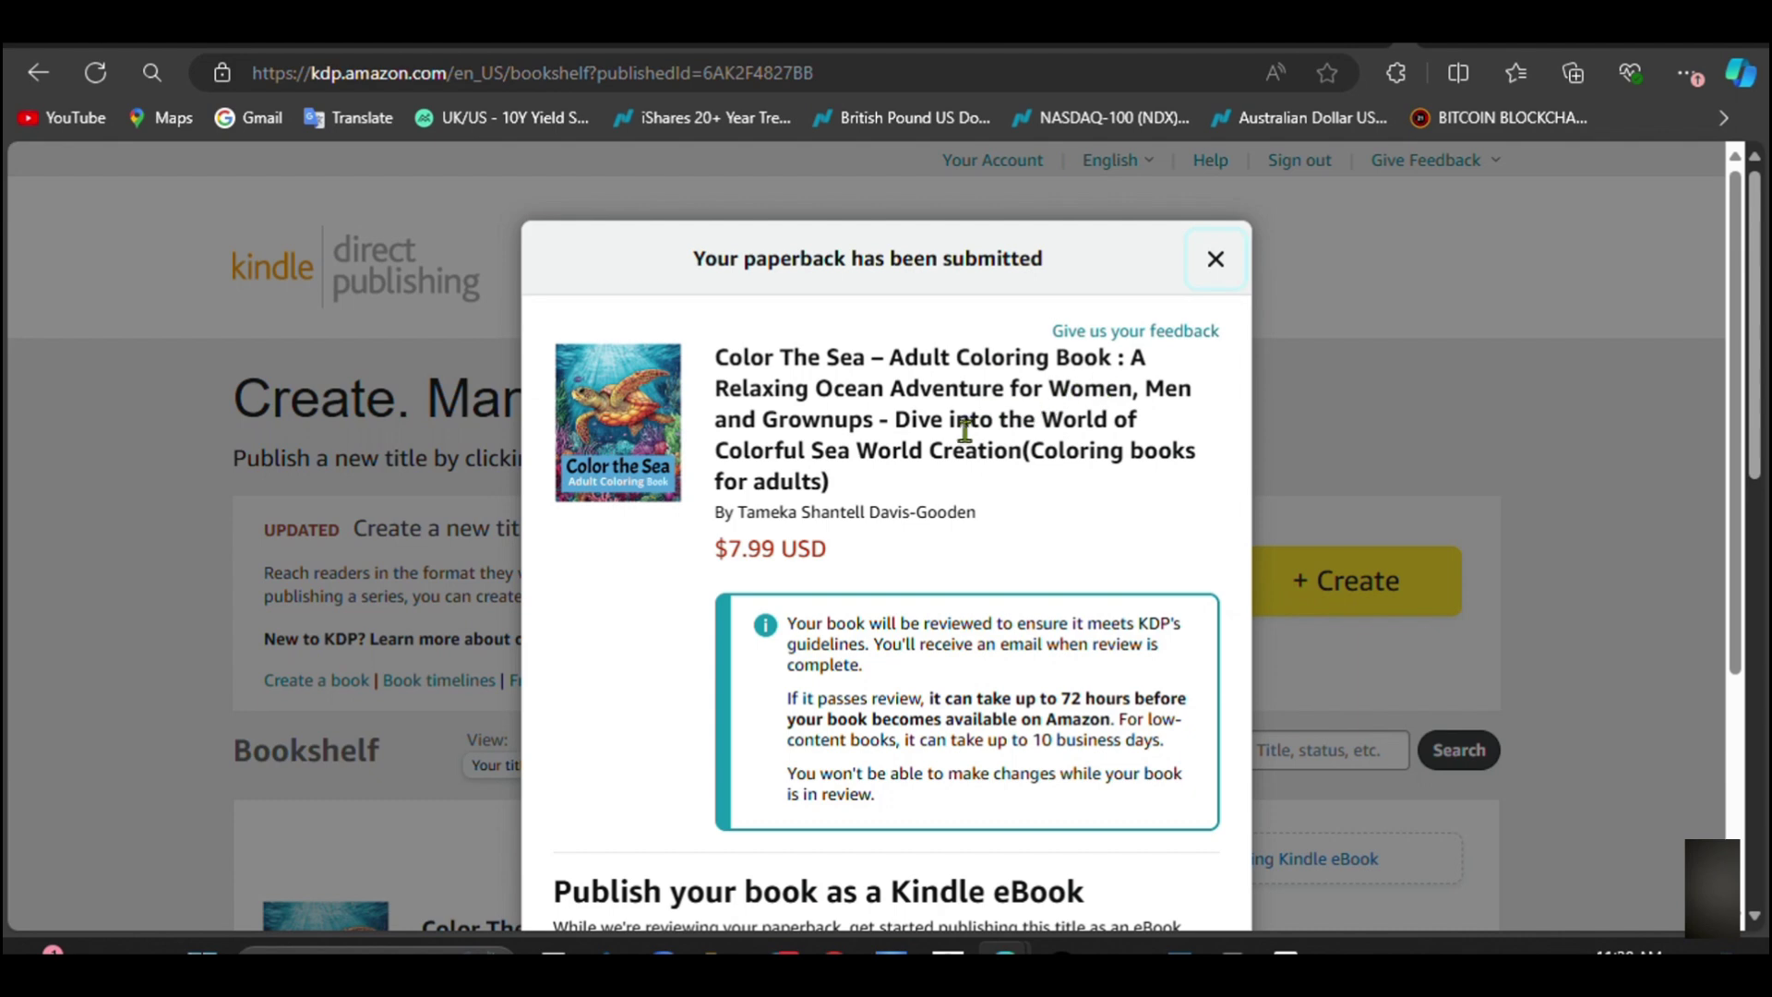
# Step: Read the paperback submission notice down to the Kindle eBook offer, then close it without starting an eBook
pyautogui.scroll(-2, 951, 429)
pyautogui.scroll(-3, 947, 432)
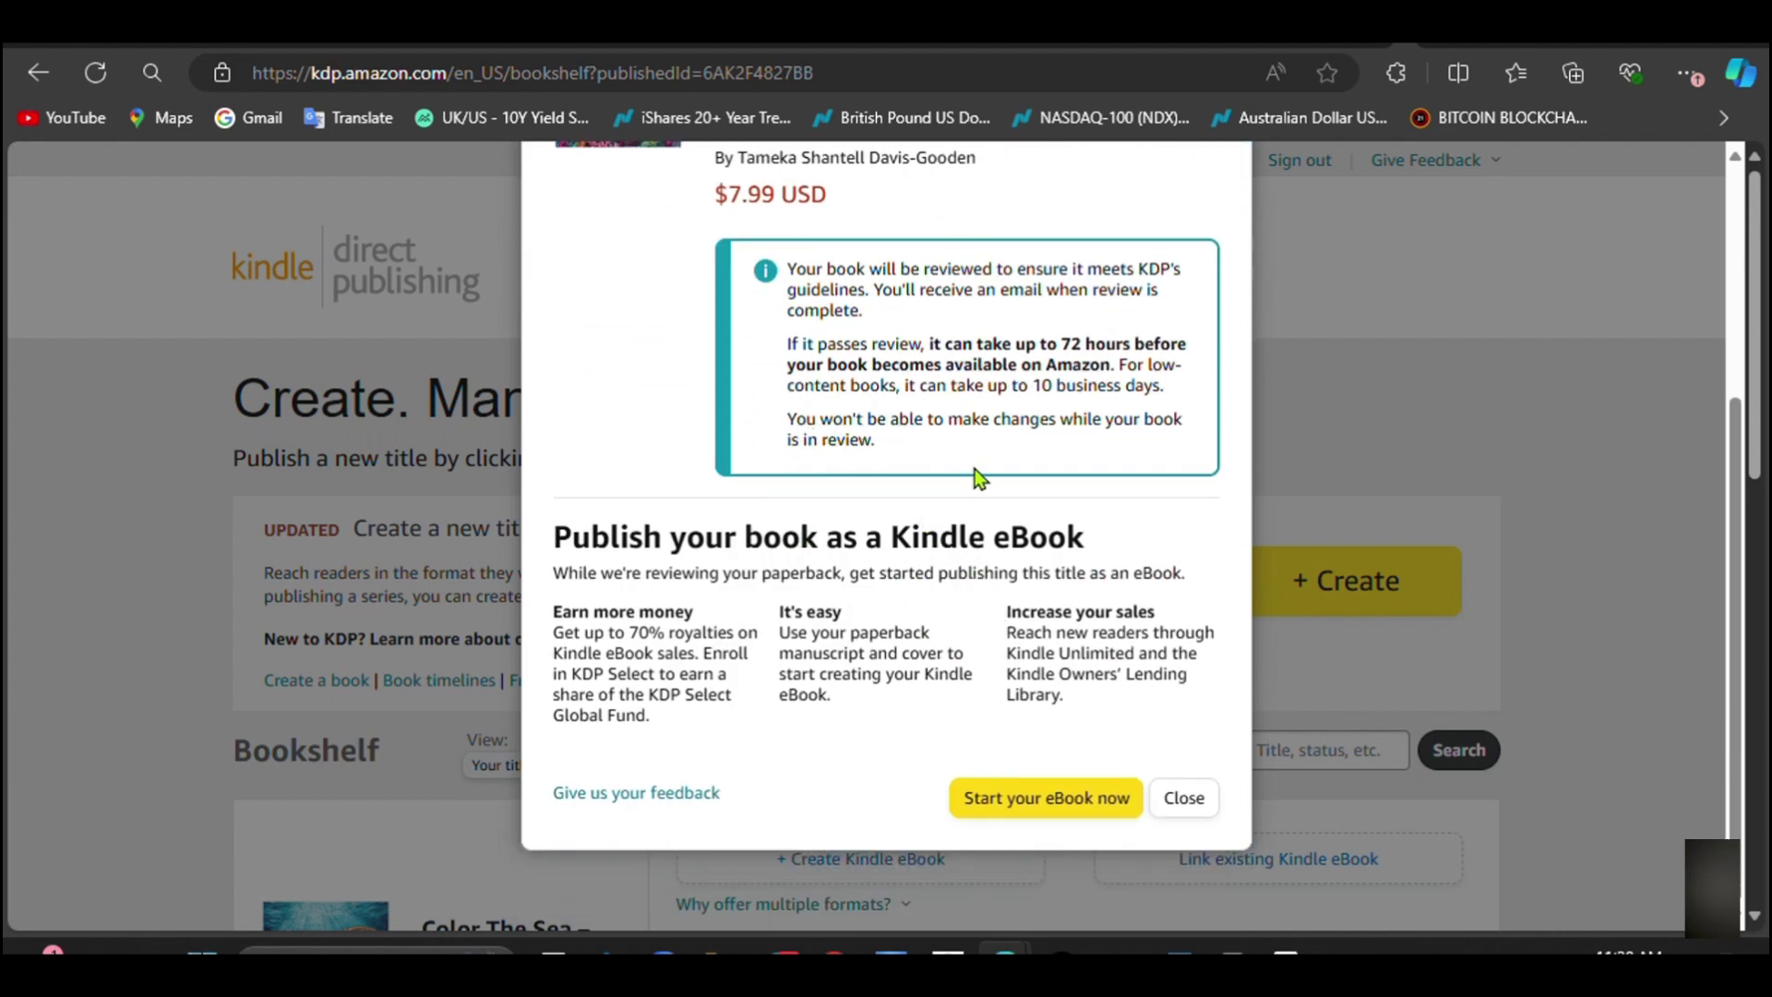
pyautogui.scroll(6, 979, 469)
pyautogui.scroll(-5, 983, 458)
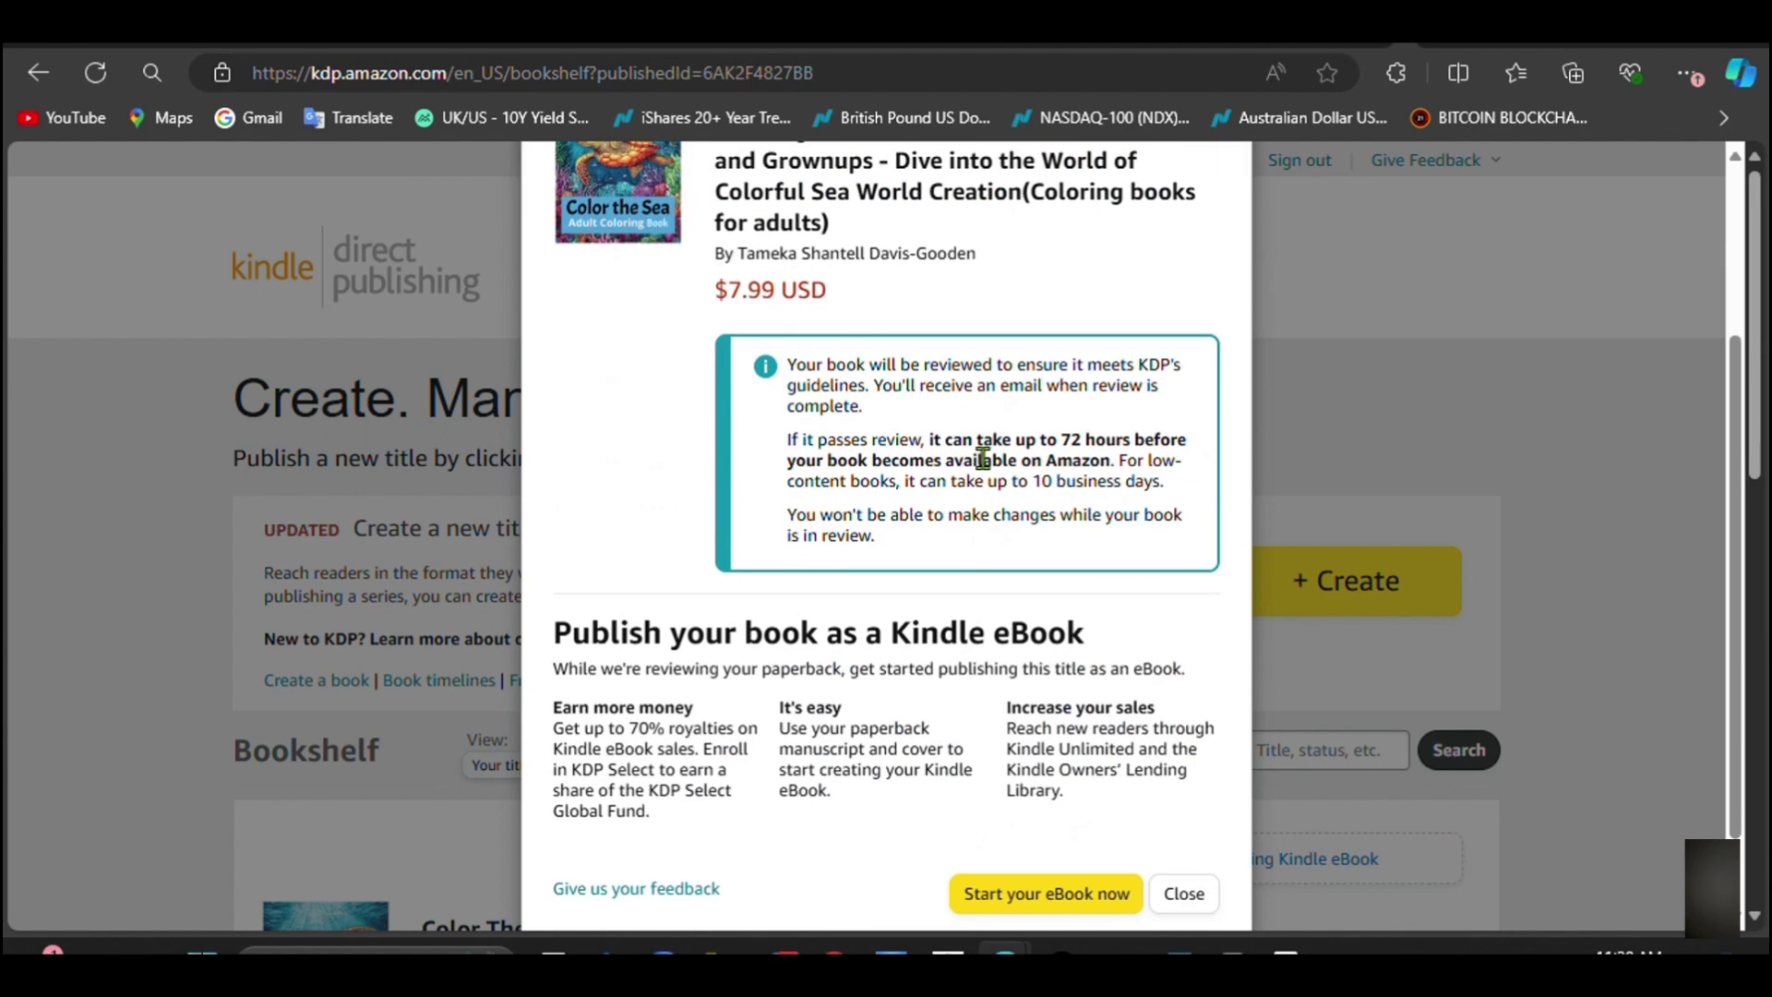
pyautogui.scroll(-1, 983, 459)
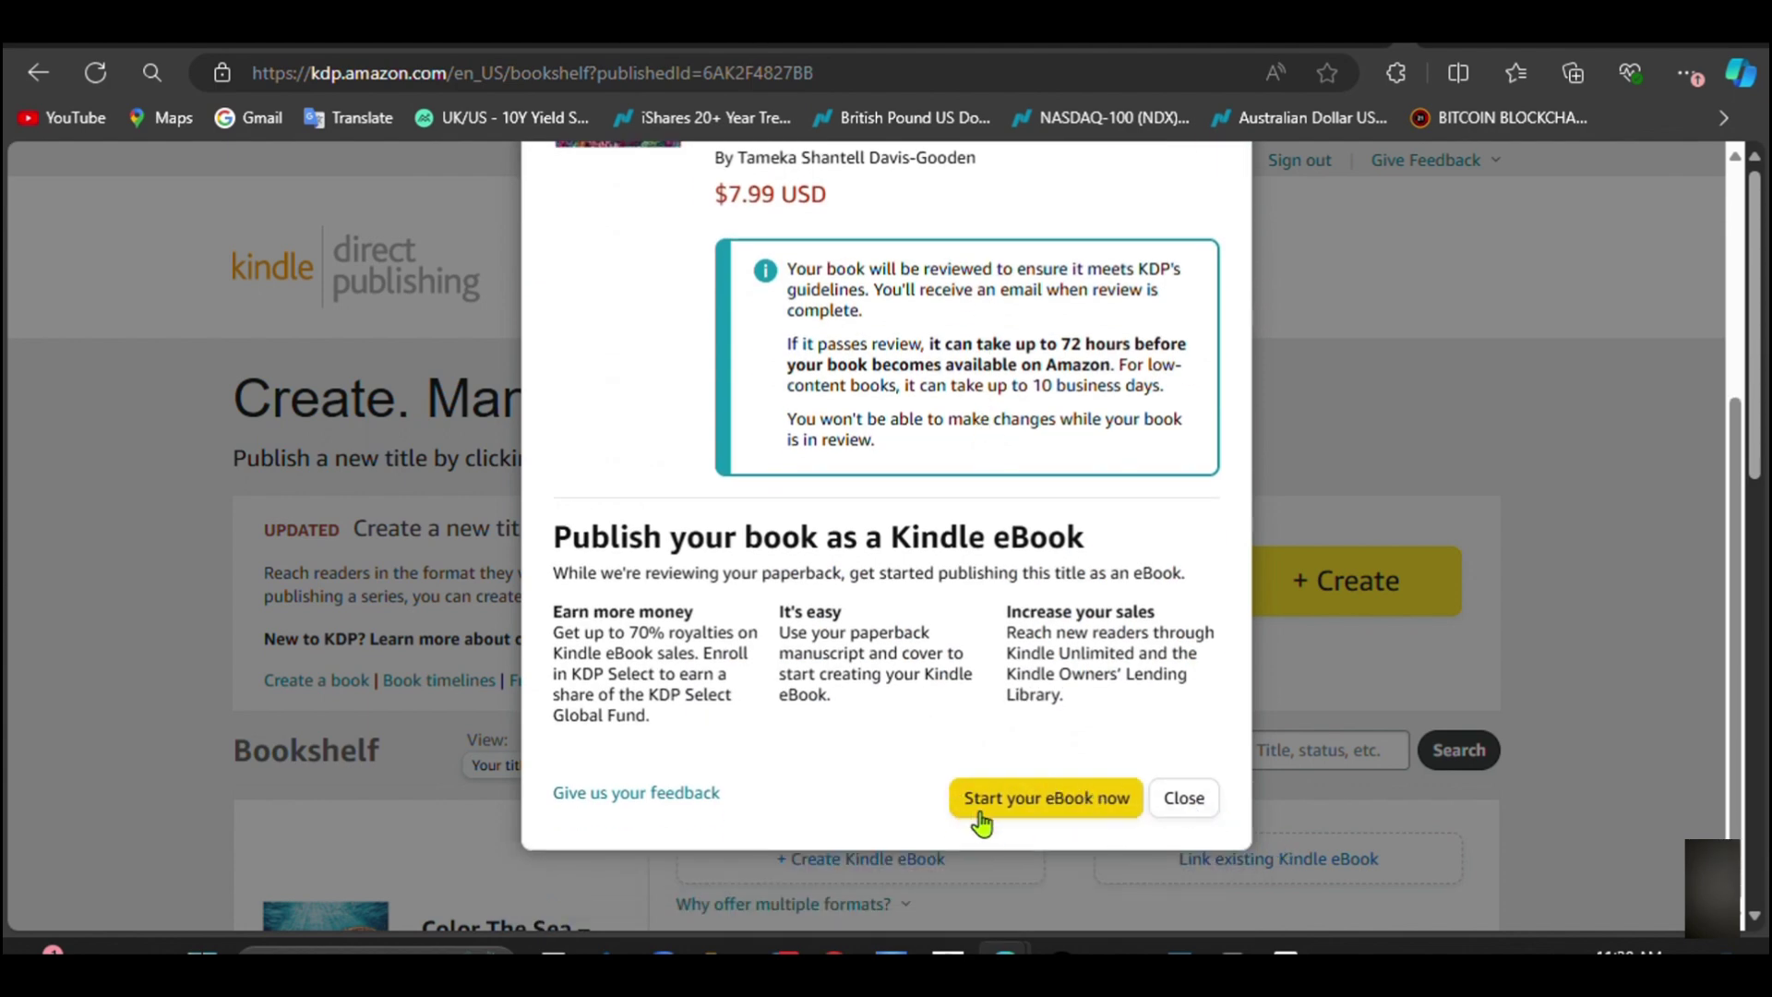
pyautogui.click(1178, 806)
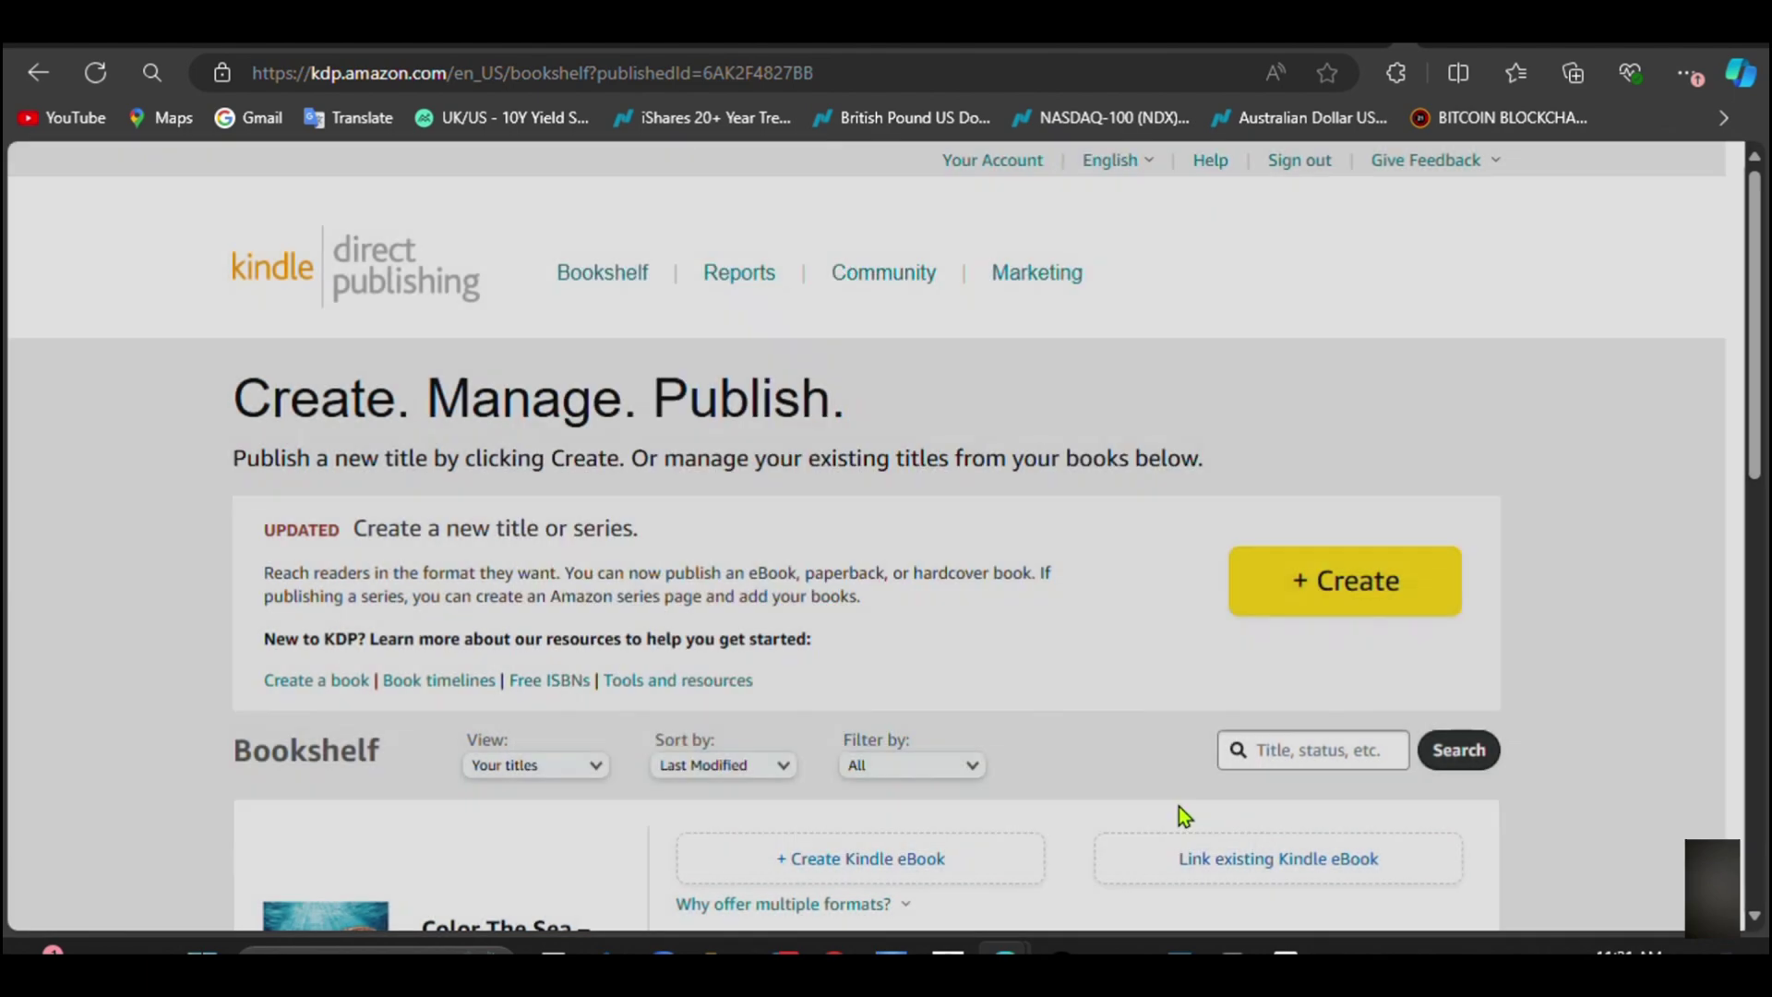
# Step: Look over the Bookshelf entries for the submitted coloring book and the Christmas word search book
pyautogui.scroll(-4, 1088, 706)
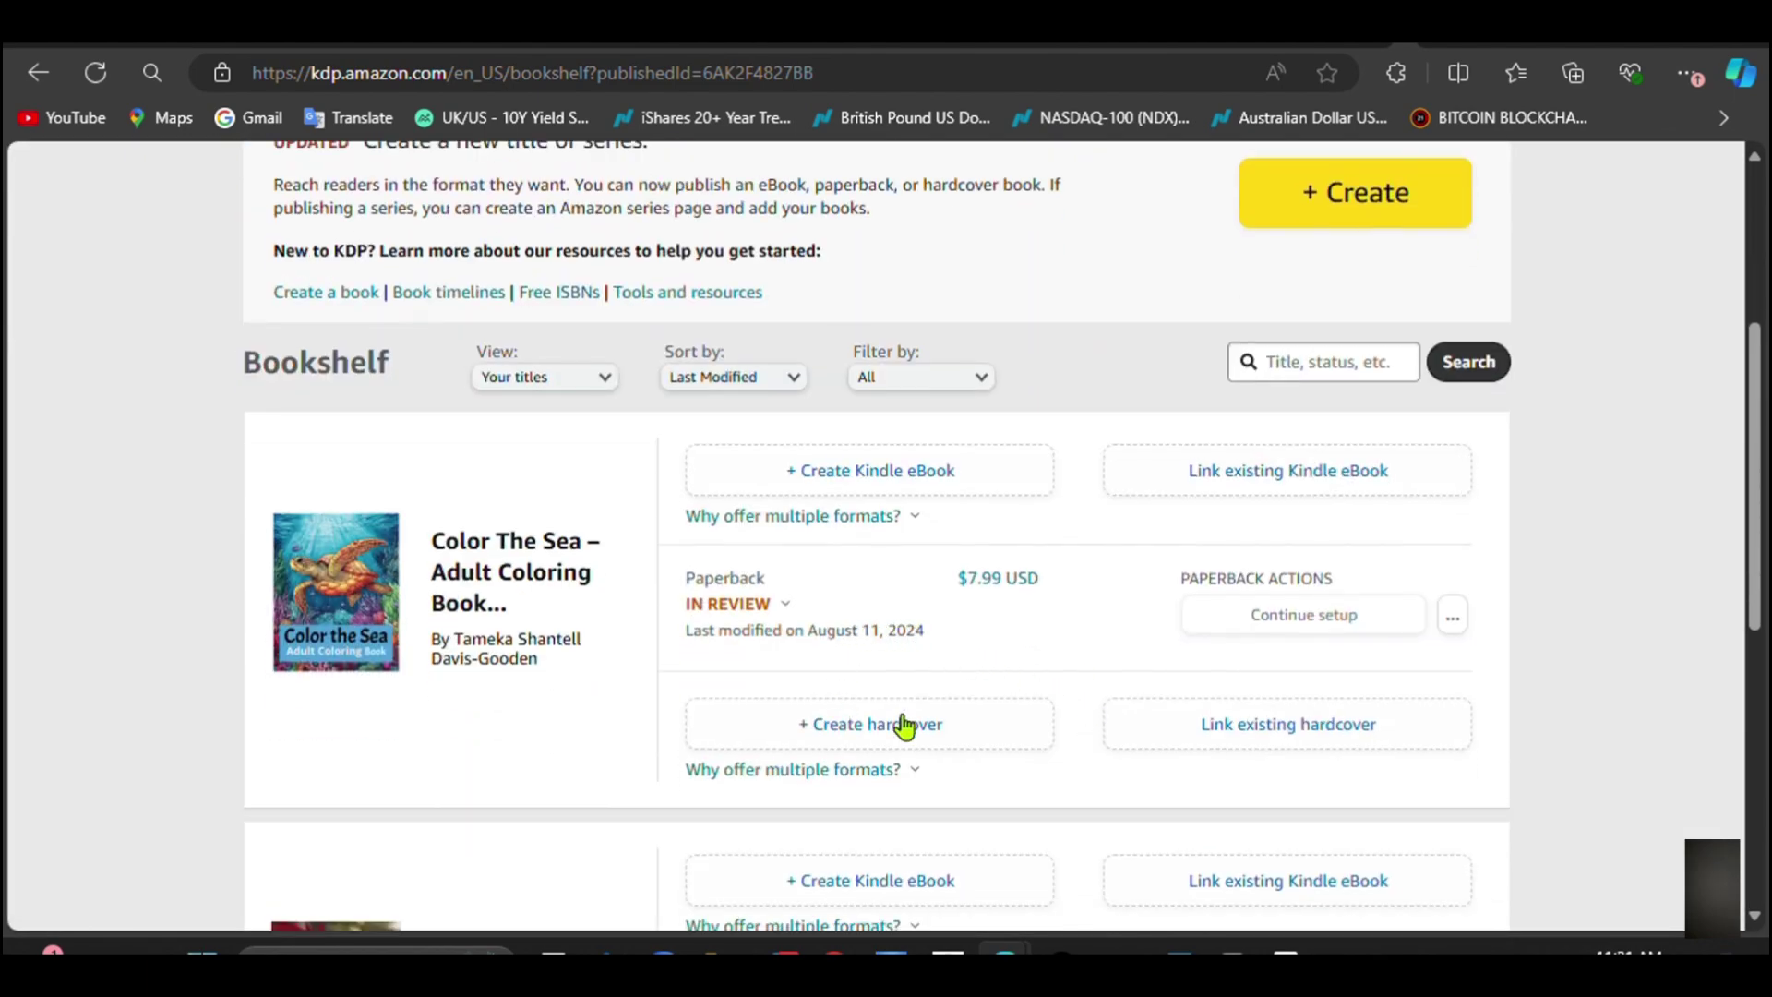
pyautogui.scroll(-3, 1001, 729)
pyautogui.scroll(3, 1005, 728)
pyautogui.scroll(-6, 1000, 729)
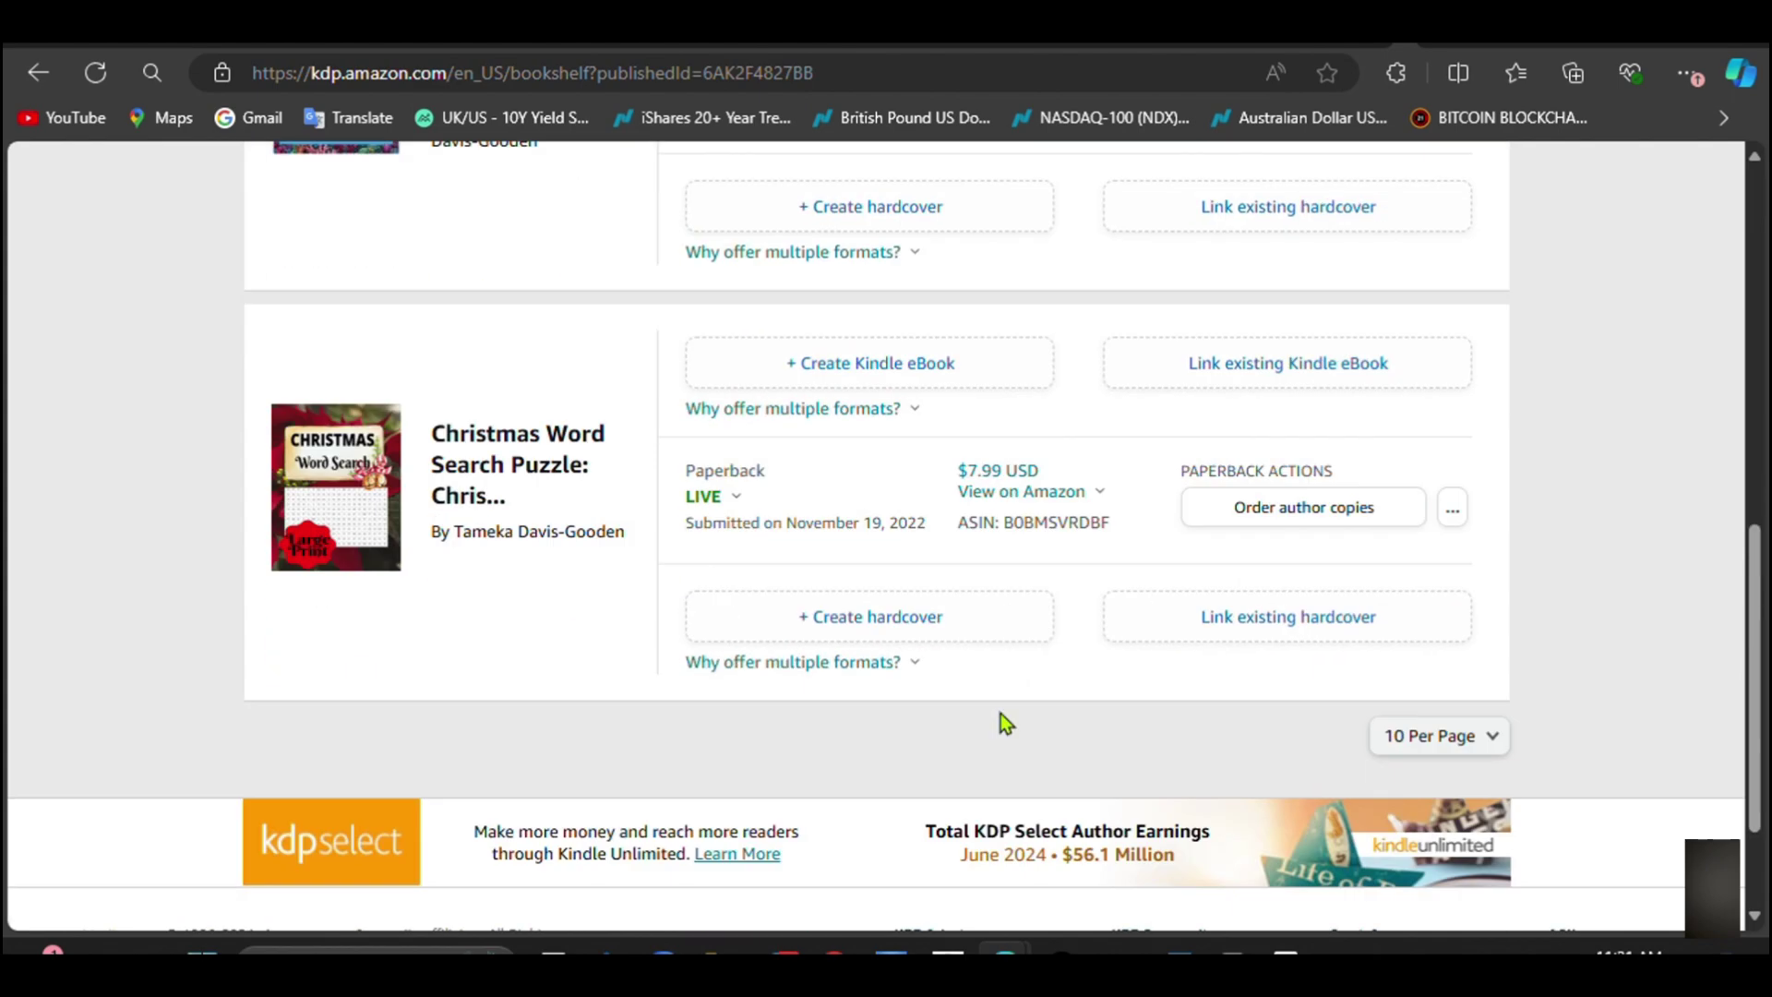
pyautogui.scroll(8, 1000, 713)
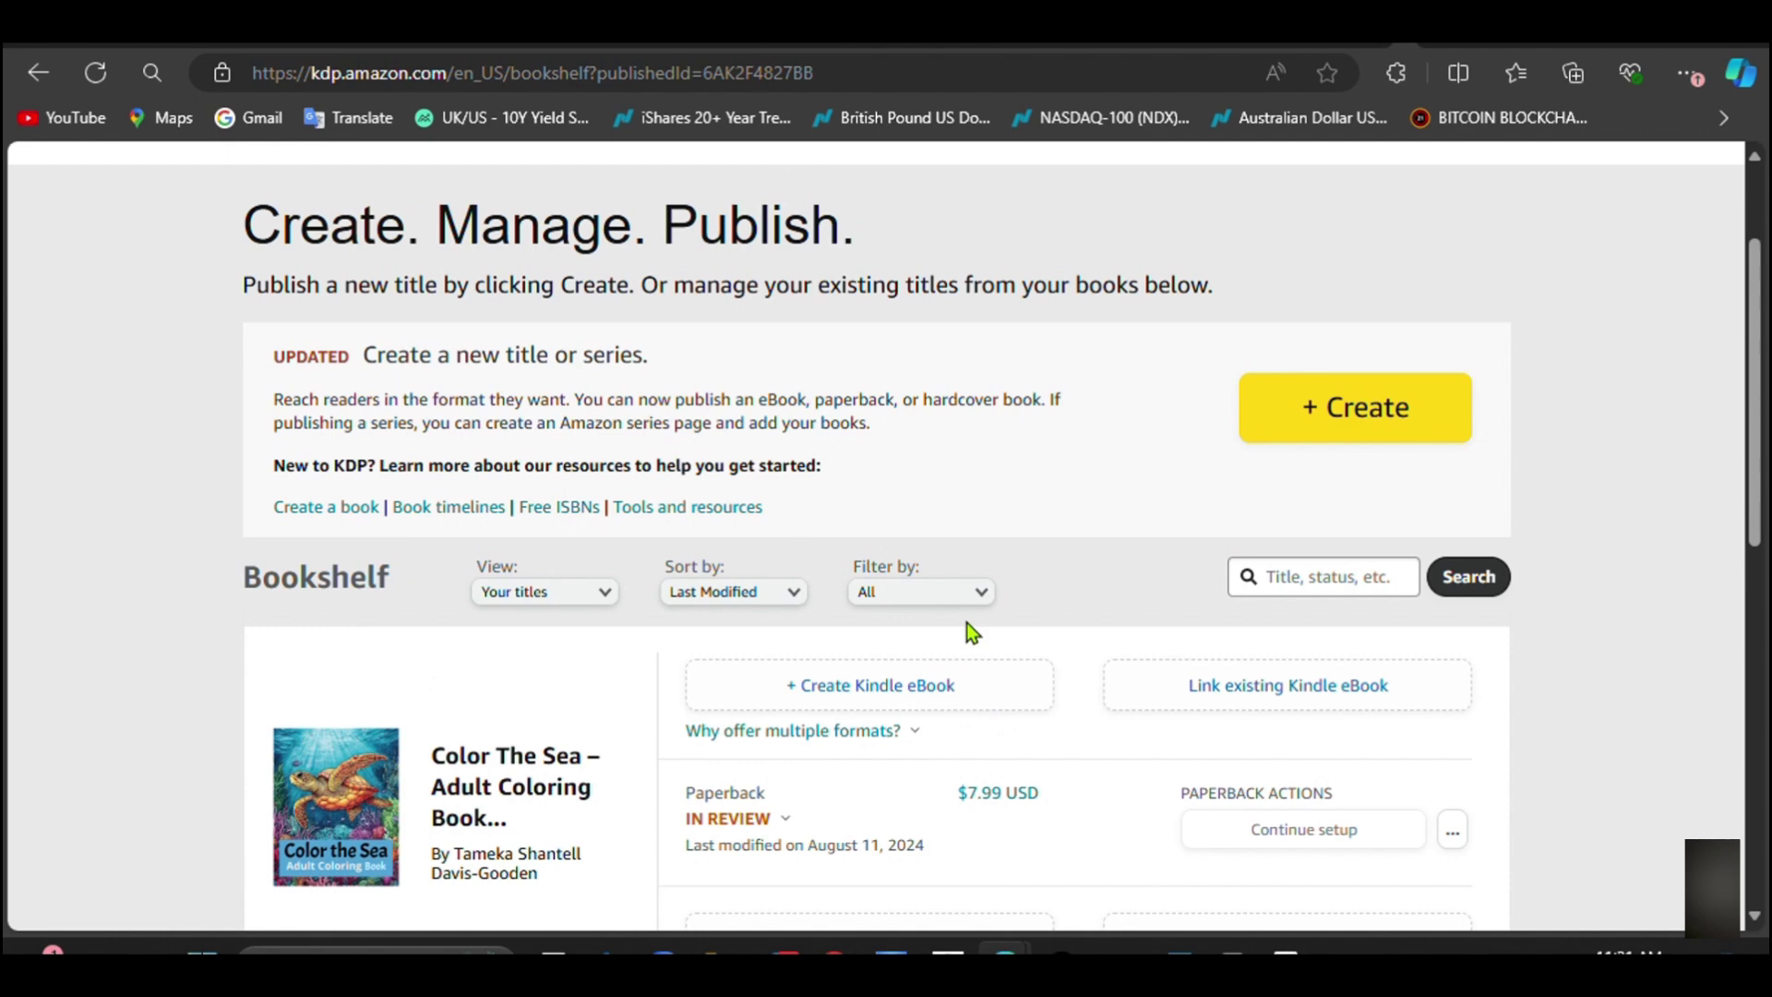
# Step: Read the explanation of the In Review status for the "Color The Sea" paperback and close it
pyautogui.scroll(-4, 966, 627)
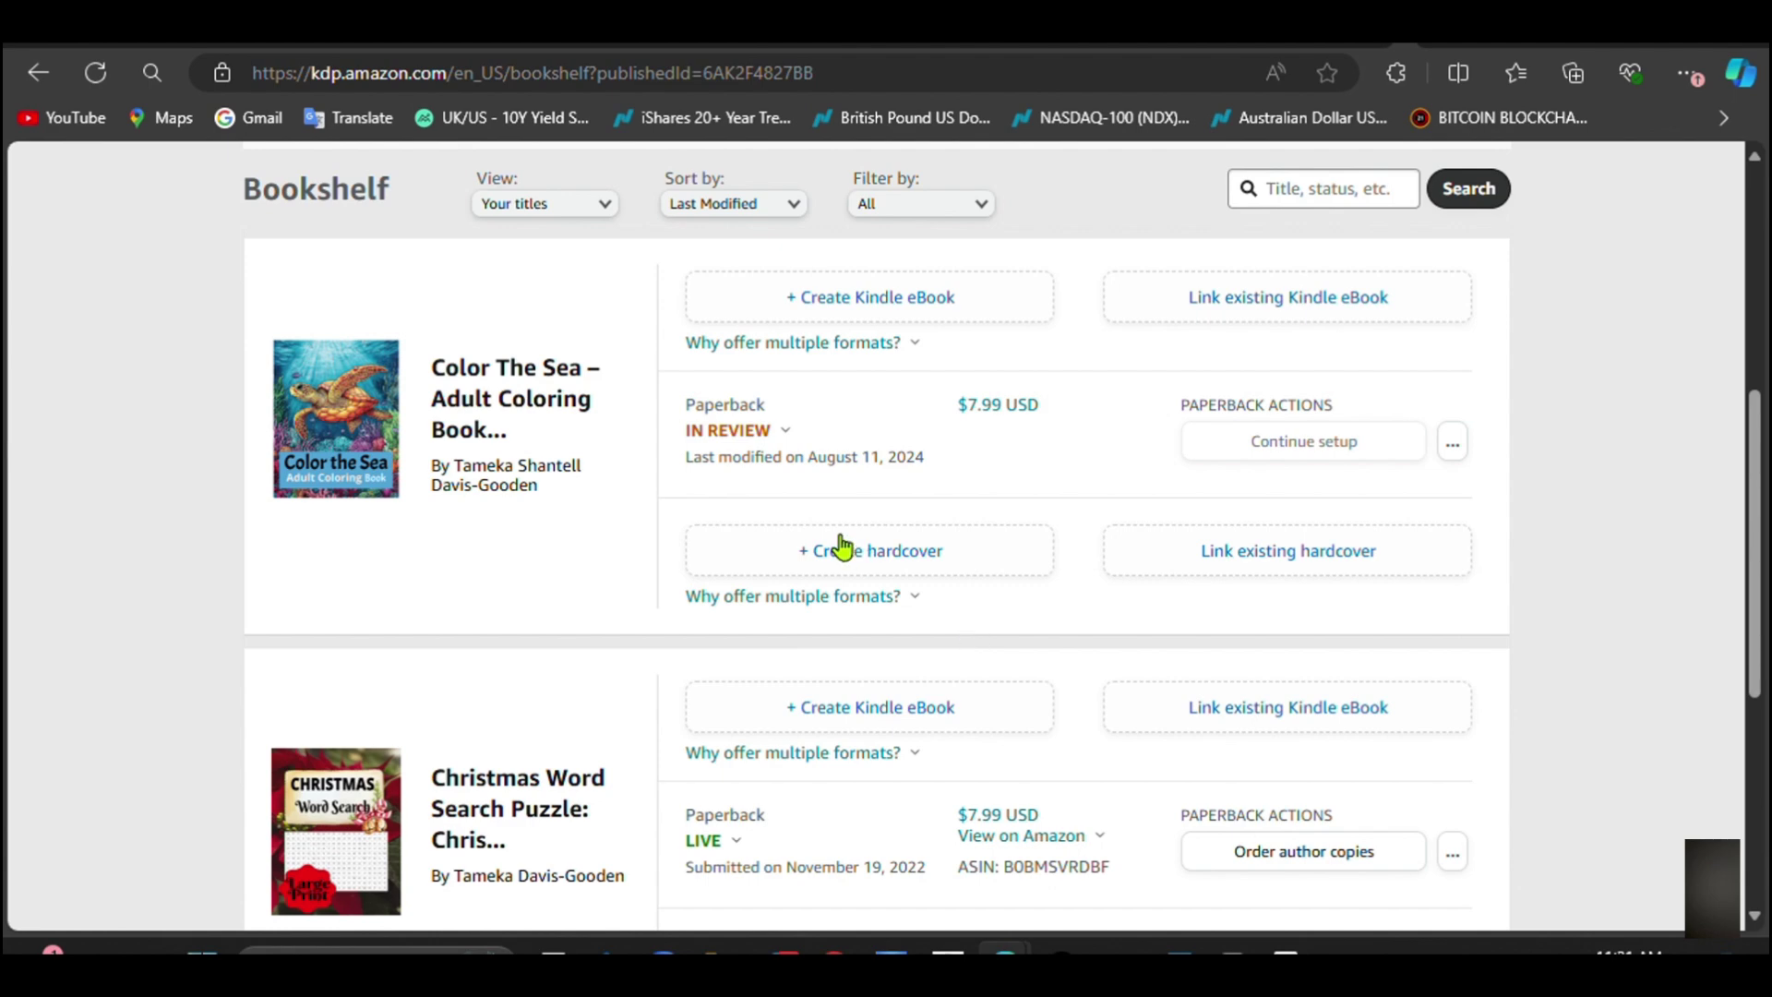
pyautogui.click(784, 431)
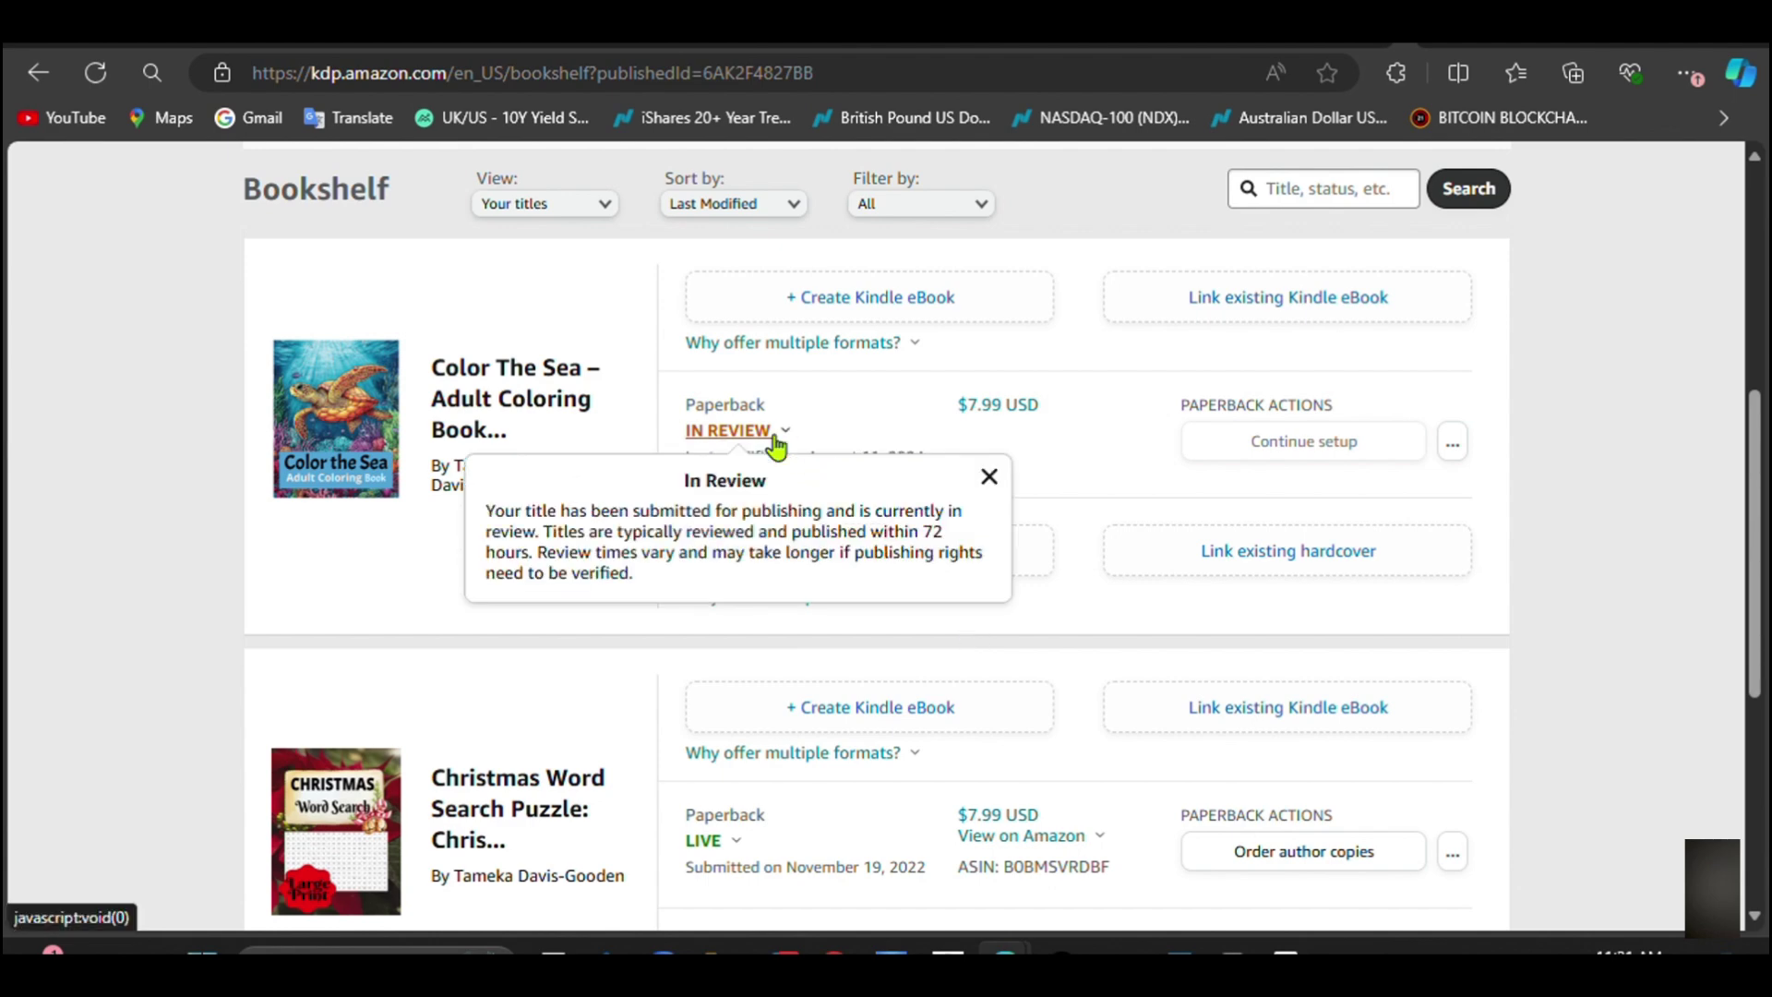
pyautogui.click(991, 478)
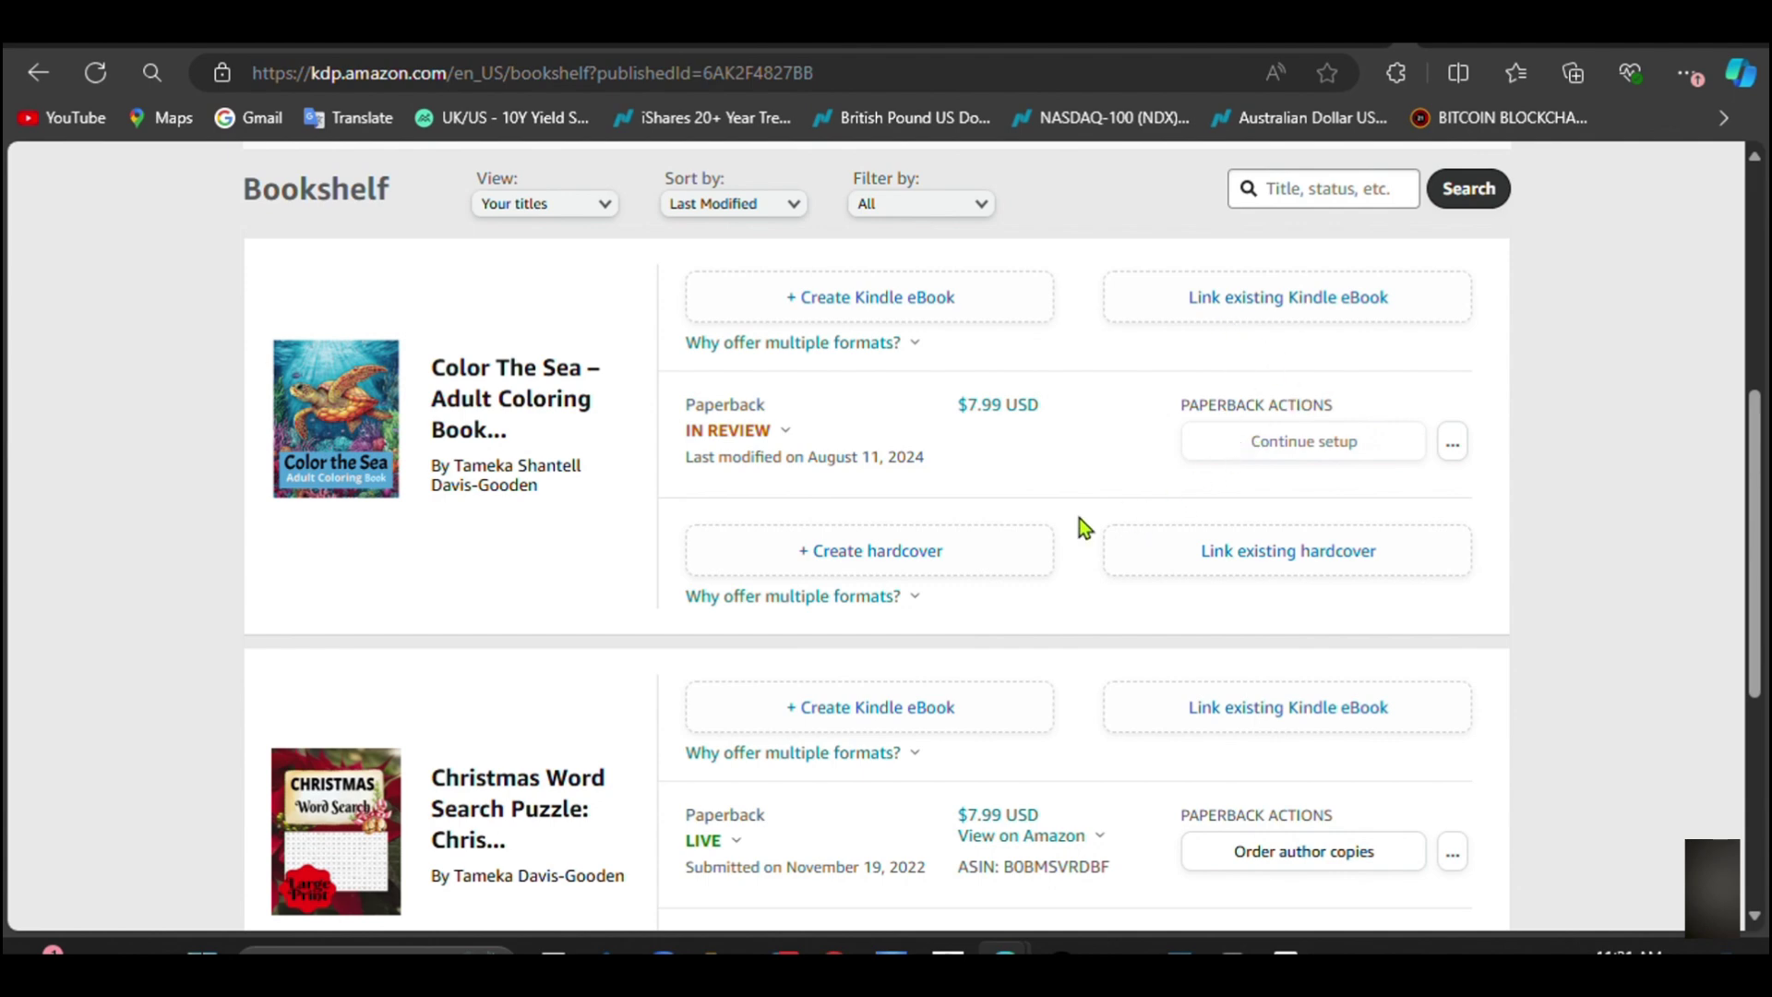
# Step: View the explanation of why to offer multiple formats under the coloring book's hardcover option
pyautogui.scroll(3, 1078, 518)
pyautogui.scroll(-4, 1078, 518)
pyautogui.scroll(2, 1078, 518)
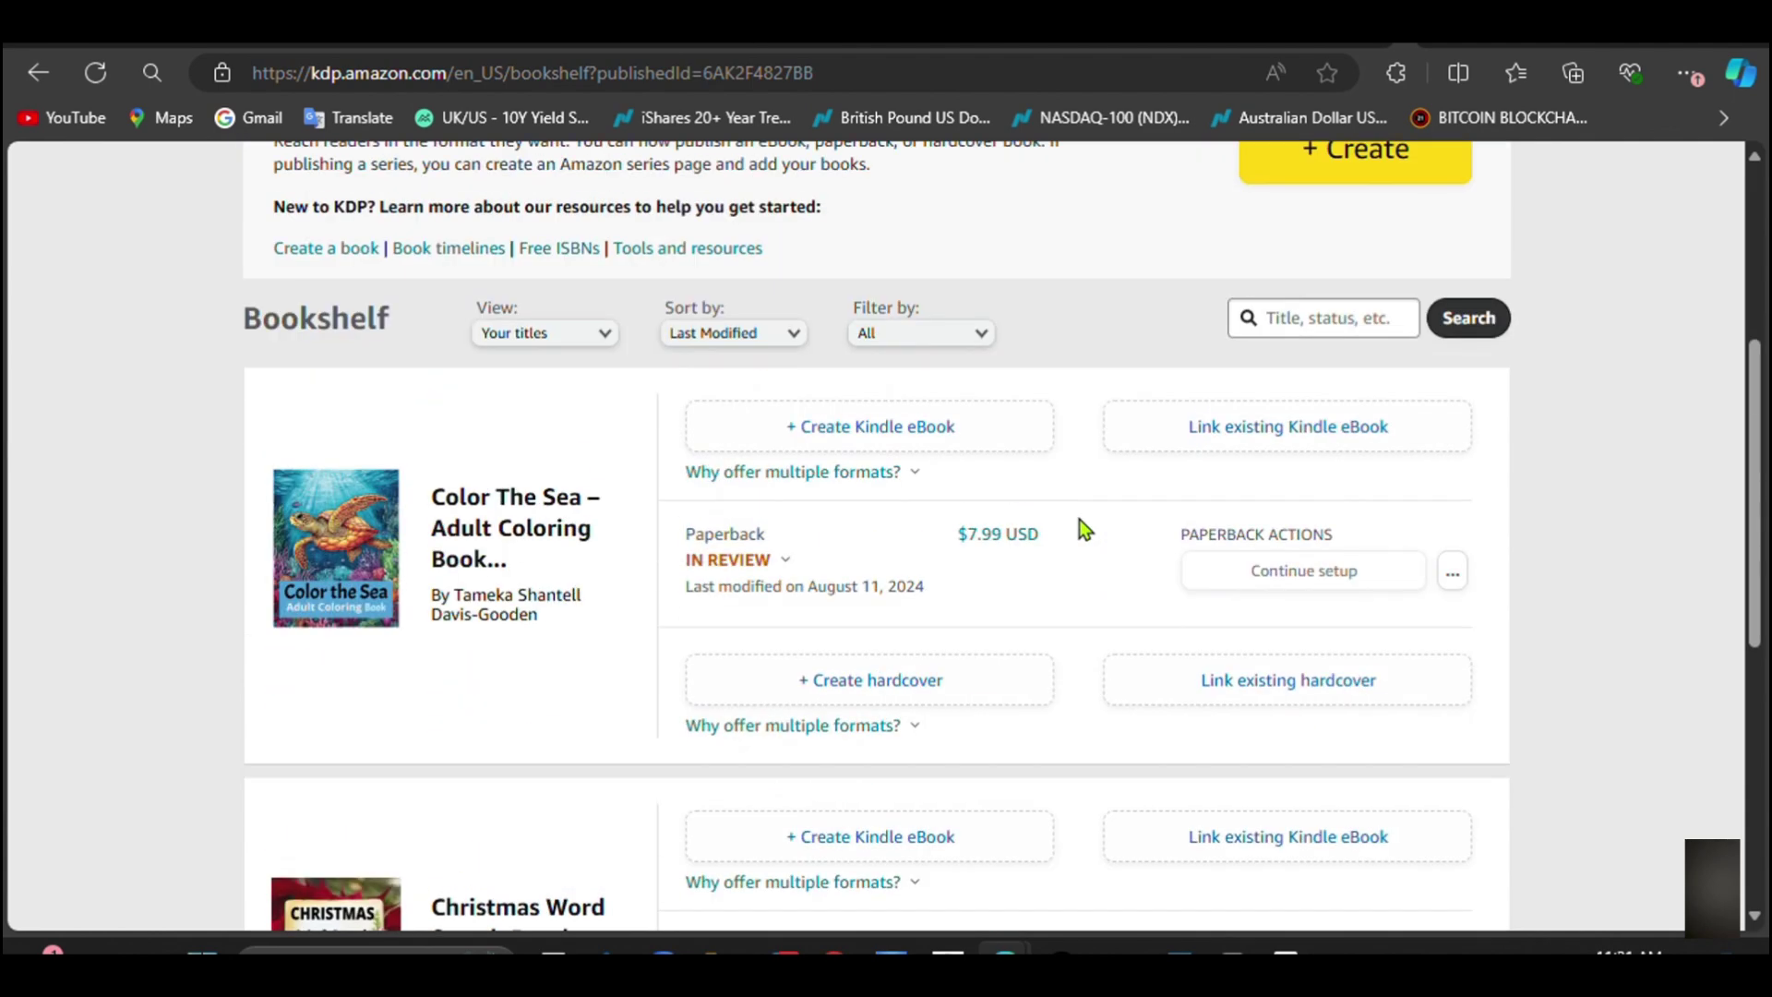
pyautogui.scroll(-2, 1078, 519)
pyautogui.click(909, 599)
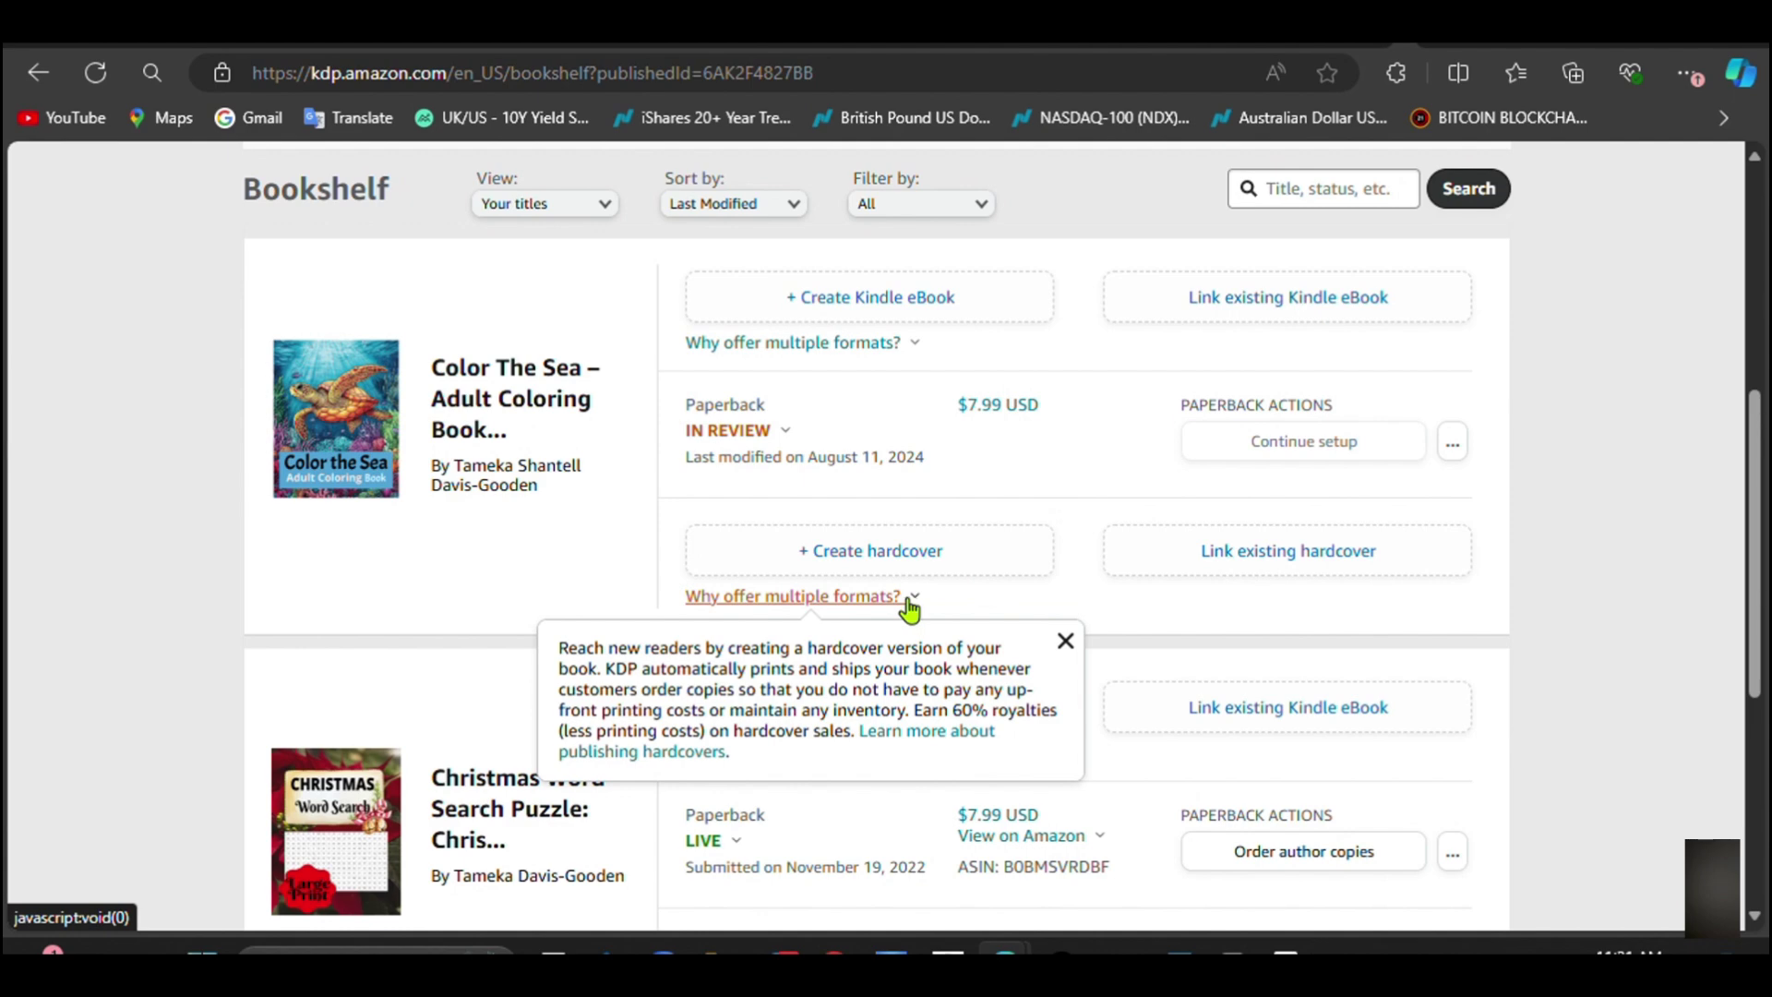
pyautogui.scroll(4, 1523, 554)
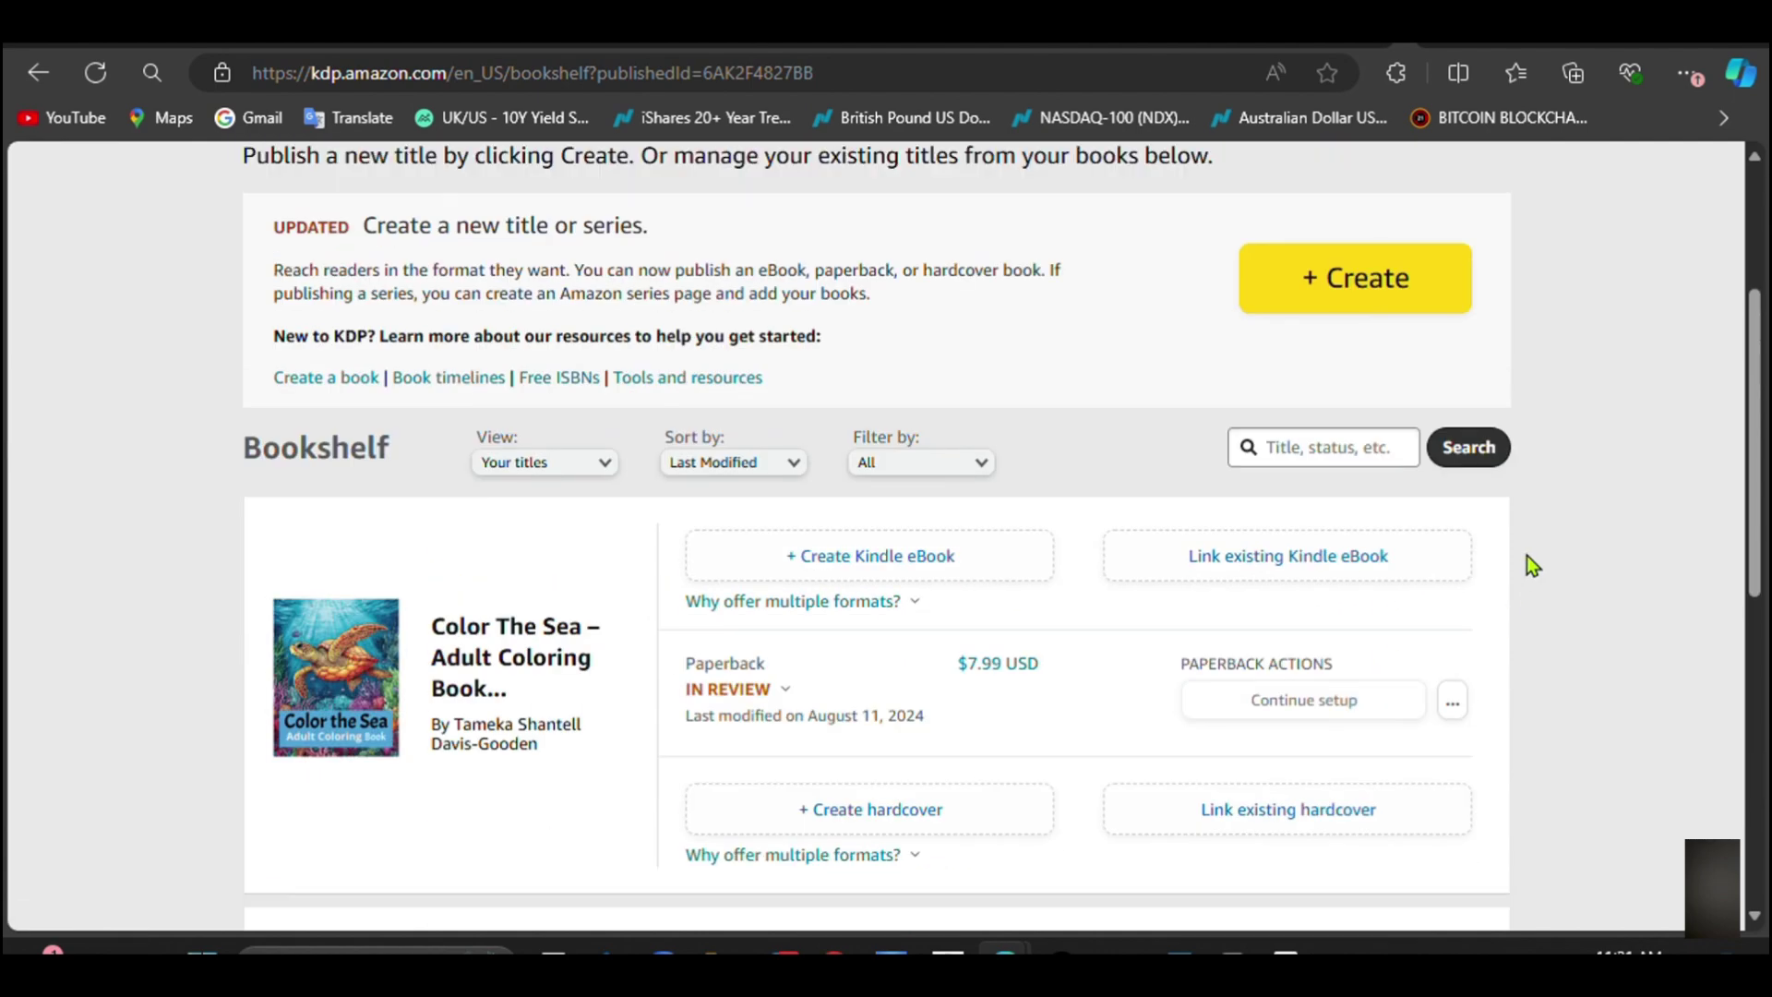
pyautogui.scroll(3, 1527, 555)
pyautogui.scroll(-3, 1527, 555)
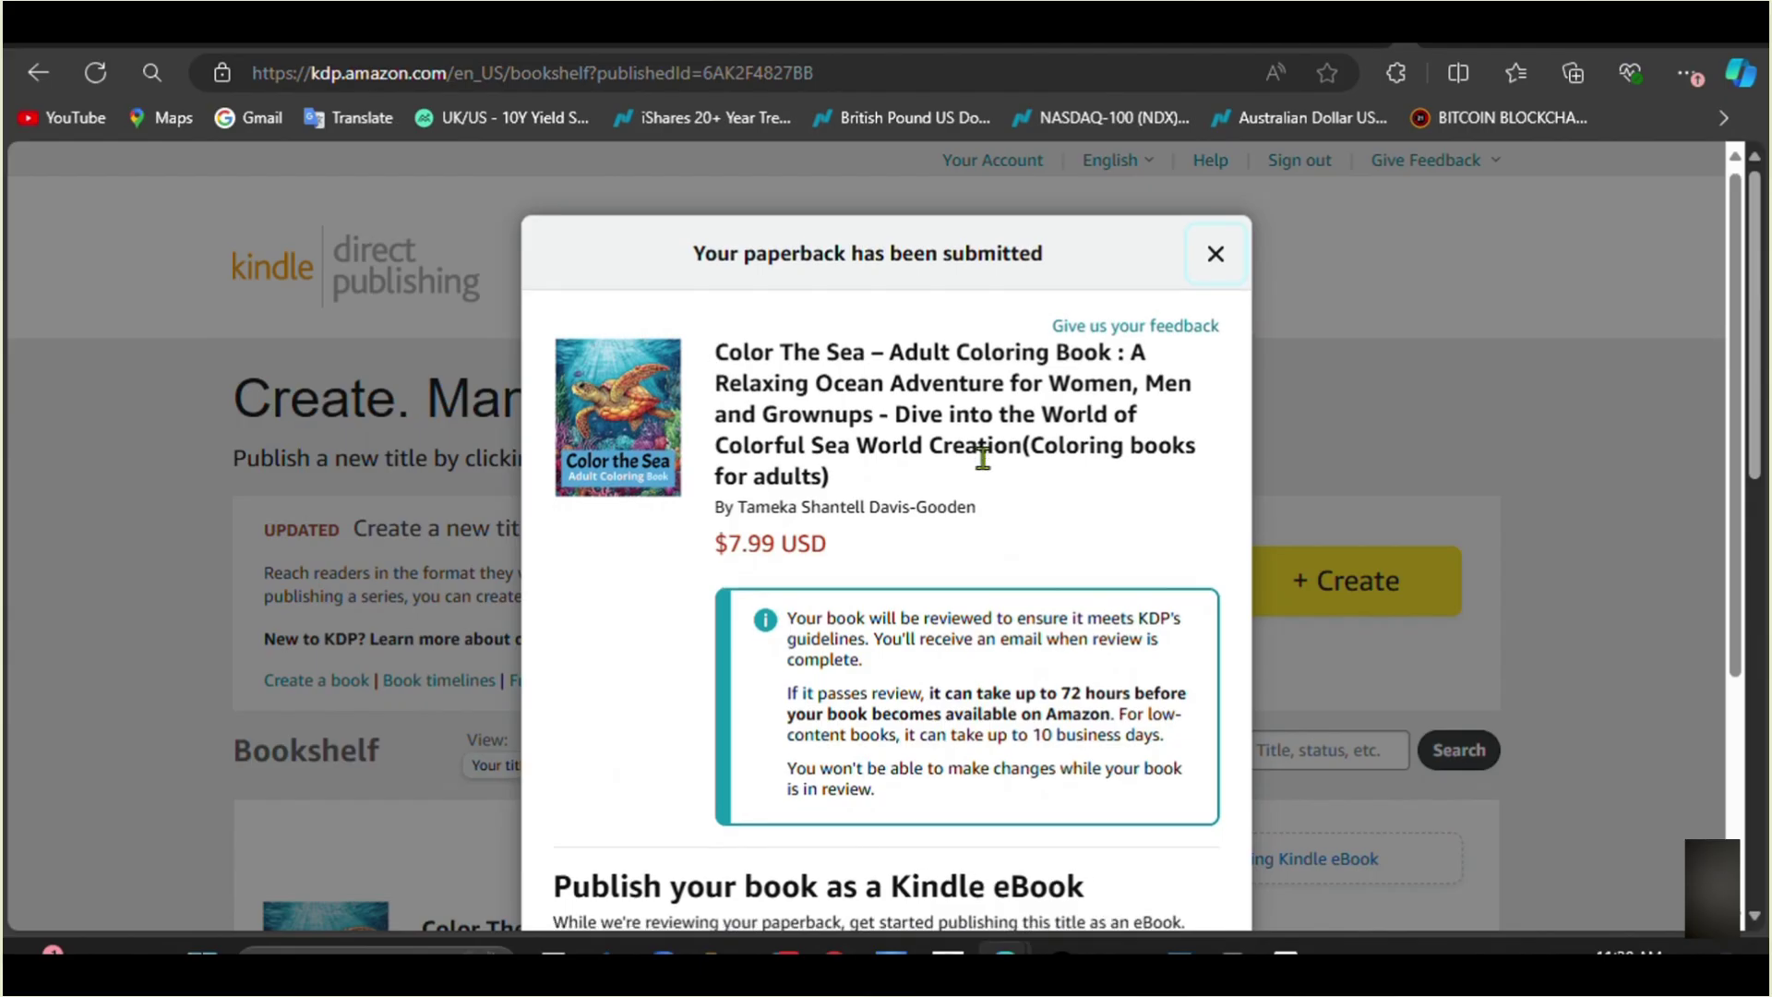
pyautogui.scroll(-4, 982, 459)
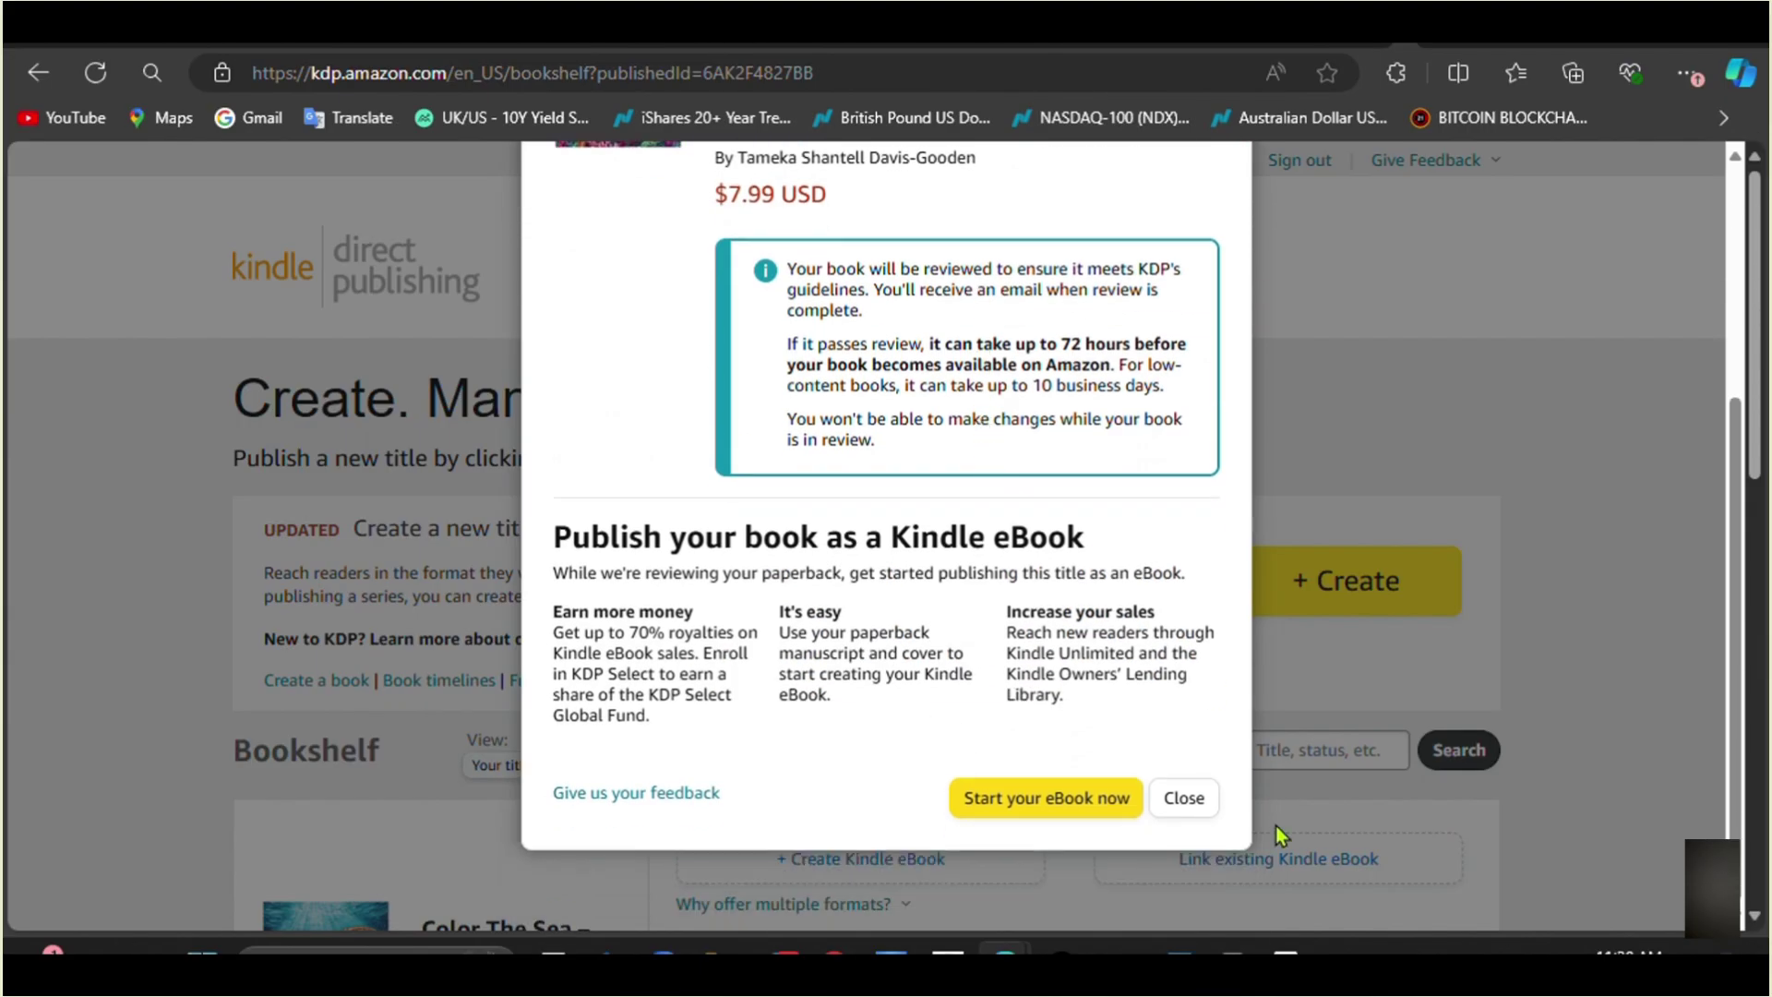